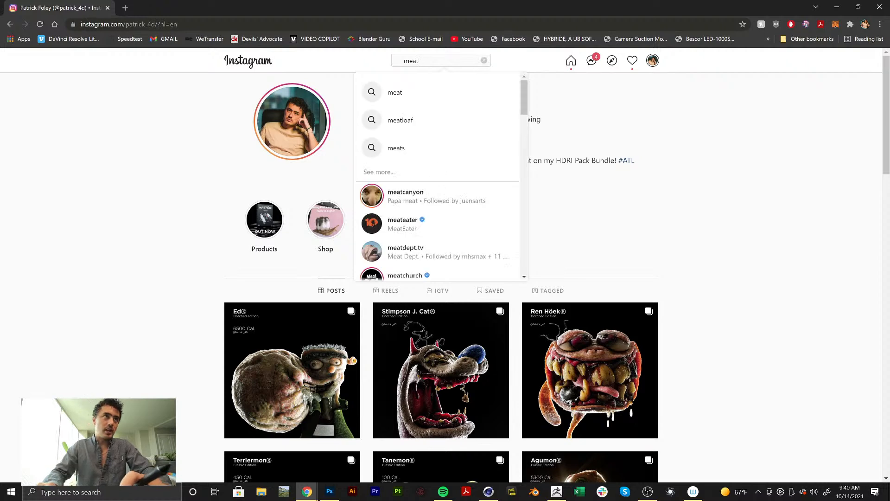
Open the meatcanyon profile from the account suggestions for the search "meat"
scroll(439, 176, down, 2)
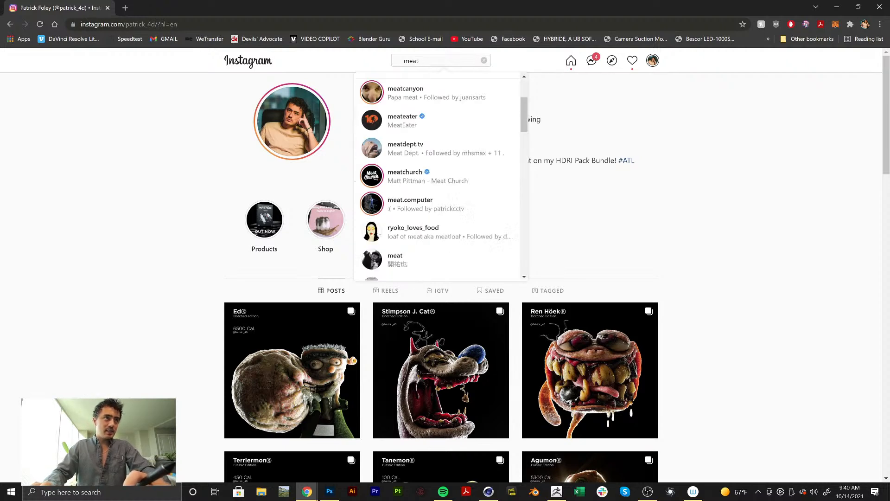
scroll(438, 177, up, 3)
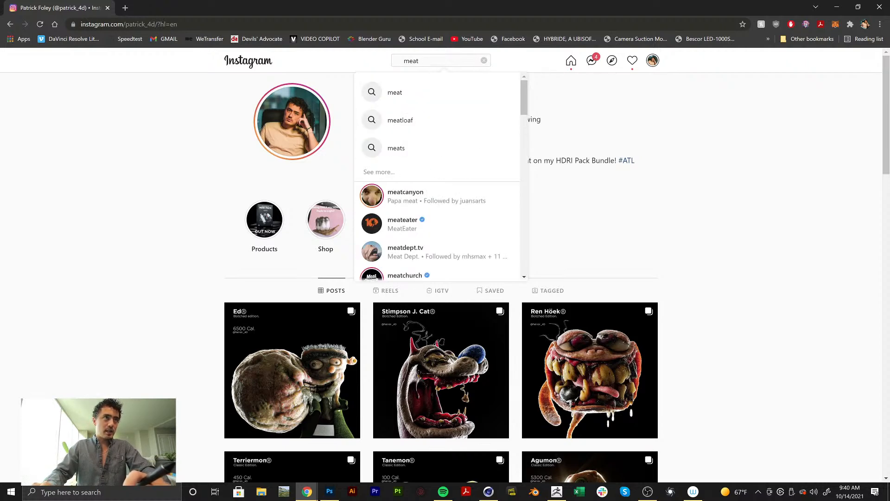
click(431, 197)
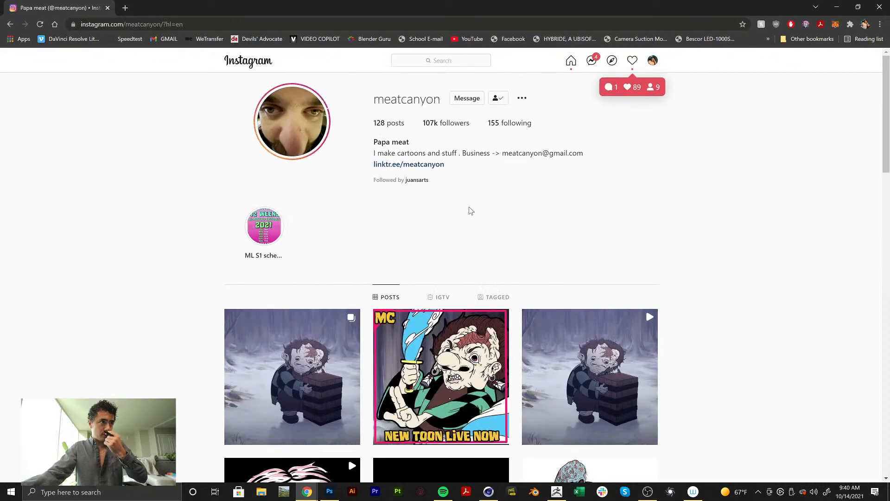
Look through meatcanyon's posts and view the one of the big-headed man in a top hat beside the red-capped figure
scroll(583, 241, down, 3)
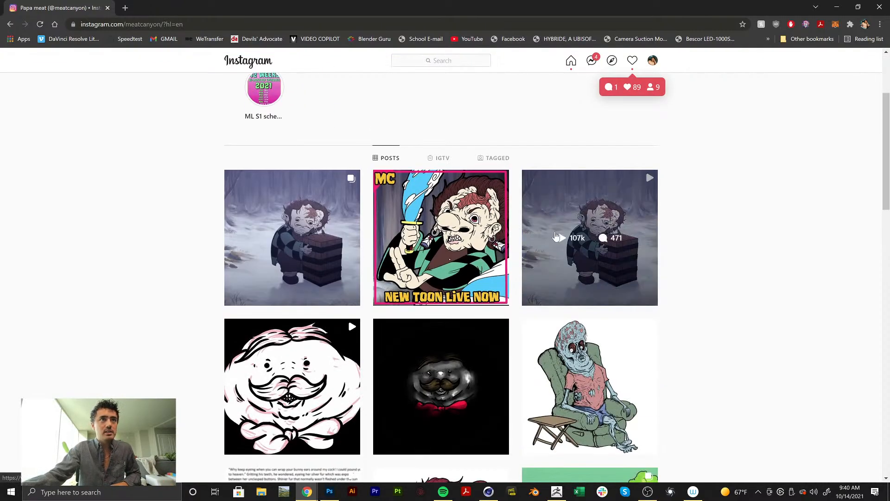
scroll(475, 233, down, 20)
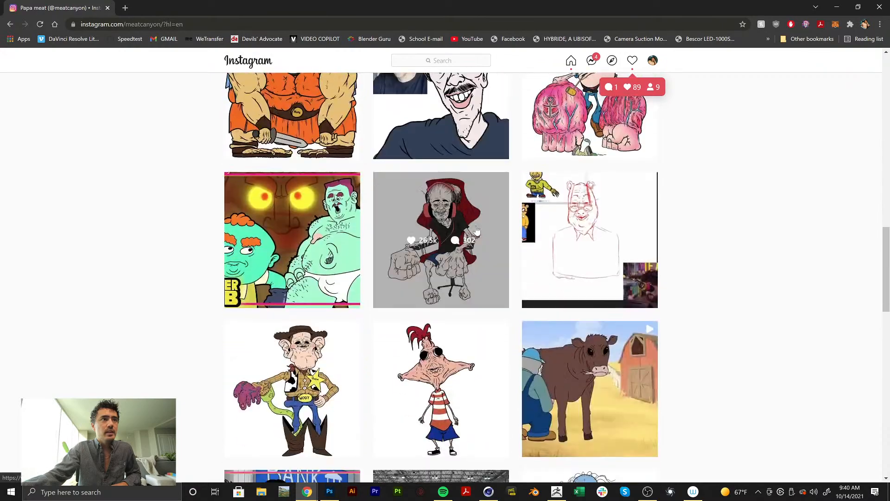
scroll(476, 230, down, 15)
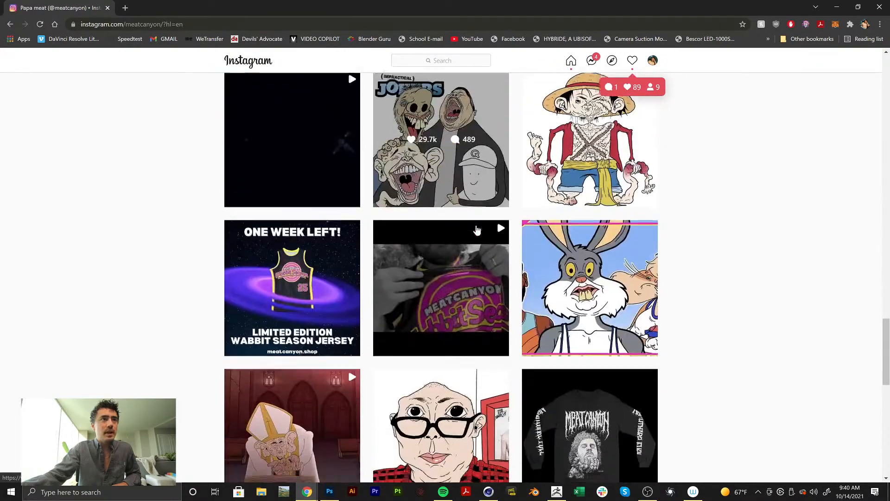
scroll(477, 230, down, 15)
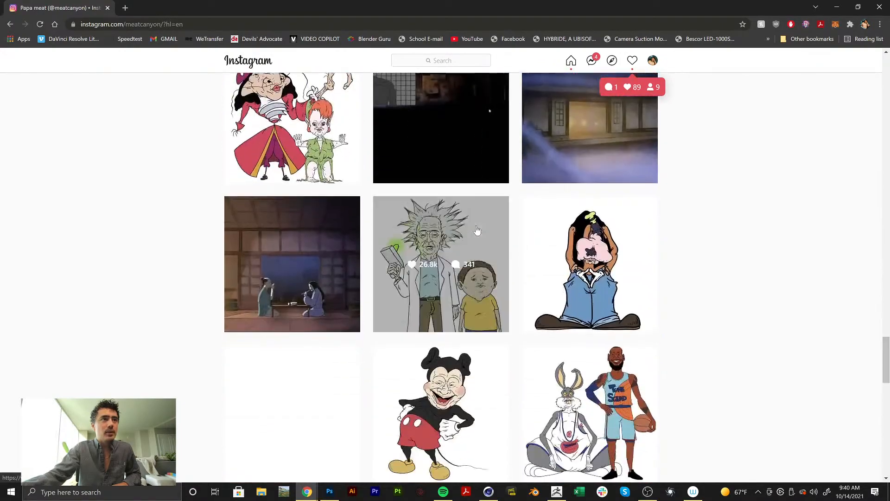
scroll(476, 231, down, 13)
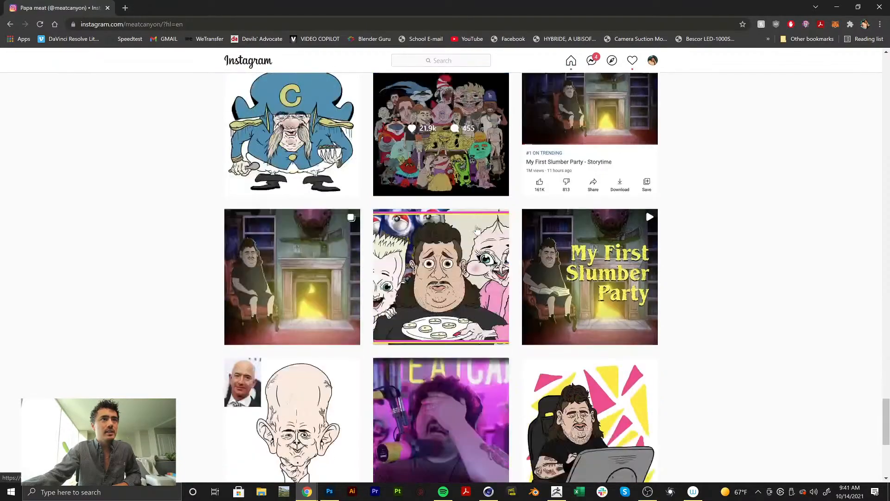
scroll(477, 230, down, 12)
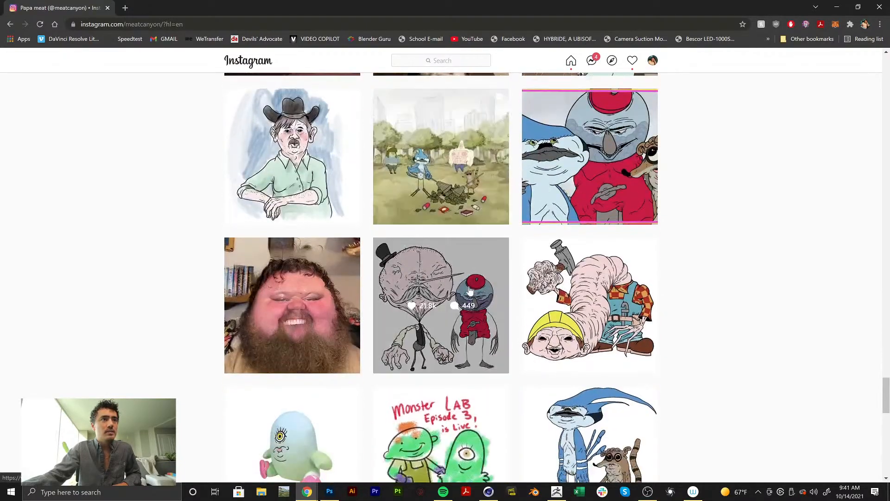
click(470, 281)
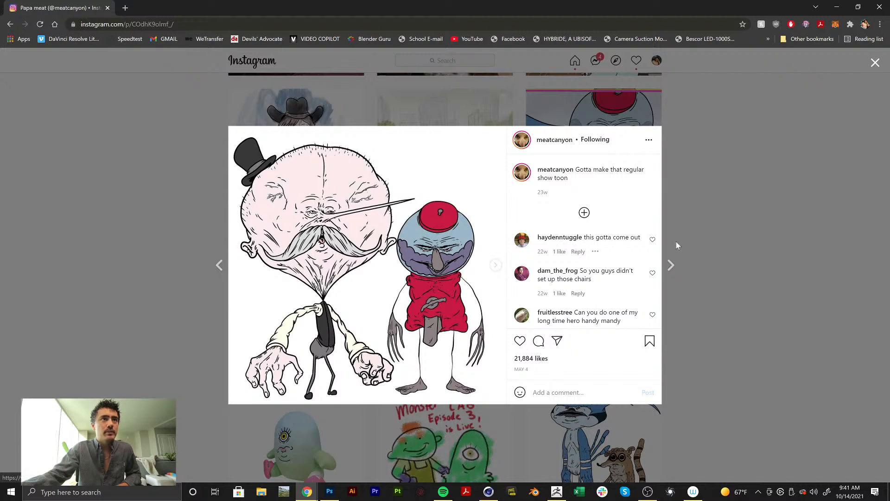
click(724, 253)
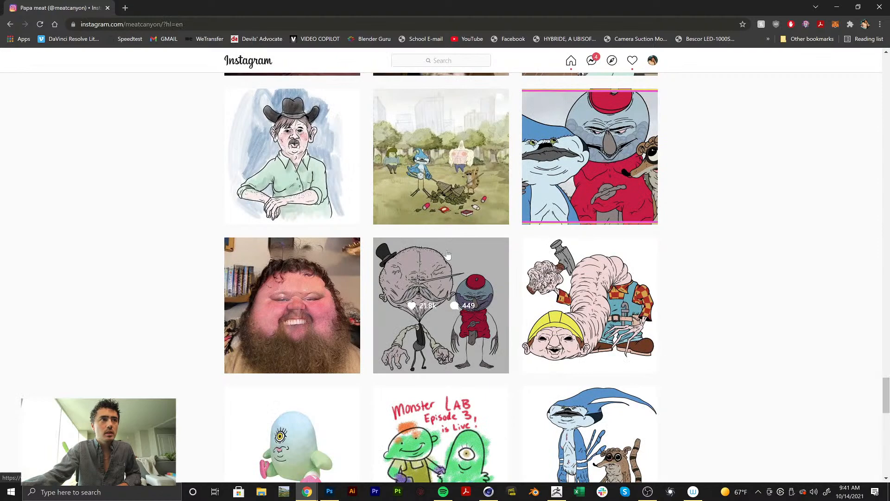
Browse more of the profile's drawings and view the "Bloo Cloo up tomorrow" post with the blue dog
scroll(448, 255, down, 4)
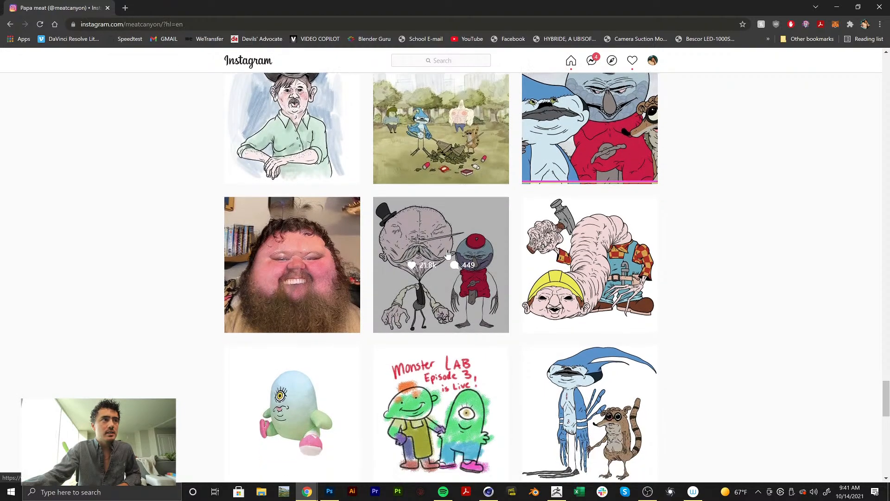
scroll(448, 255, down, 8)
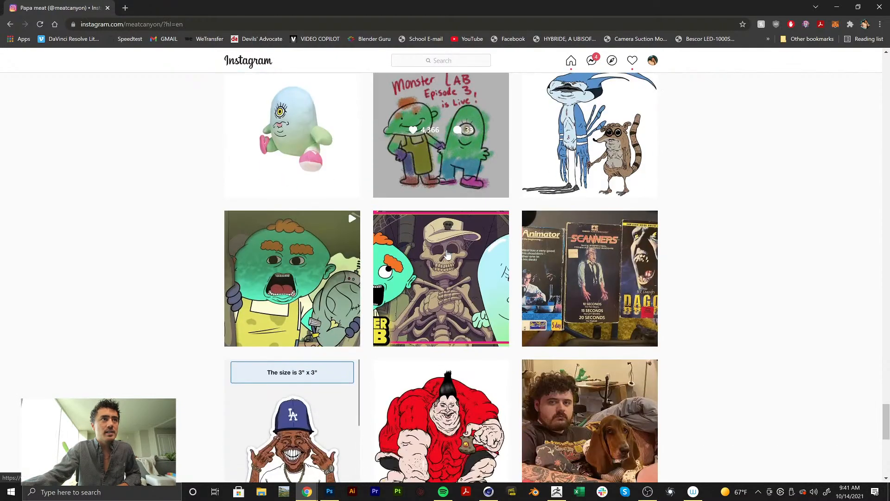
scroll(471, 265, up, 1)
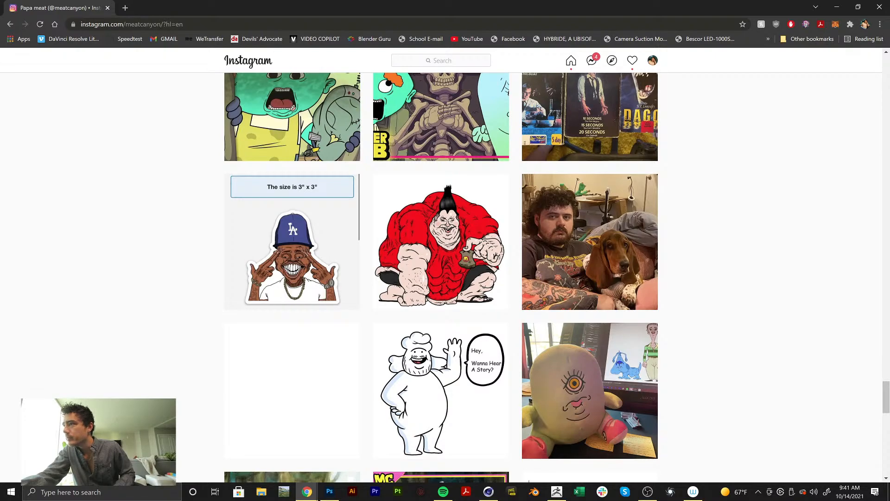
scroll(465, 308, up, 9)
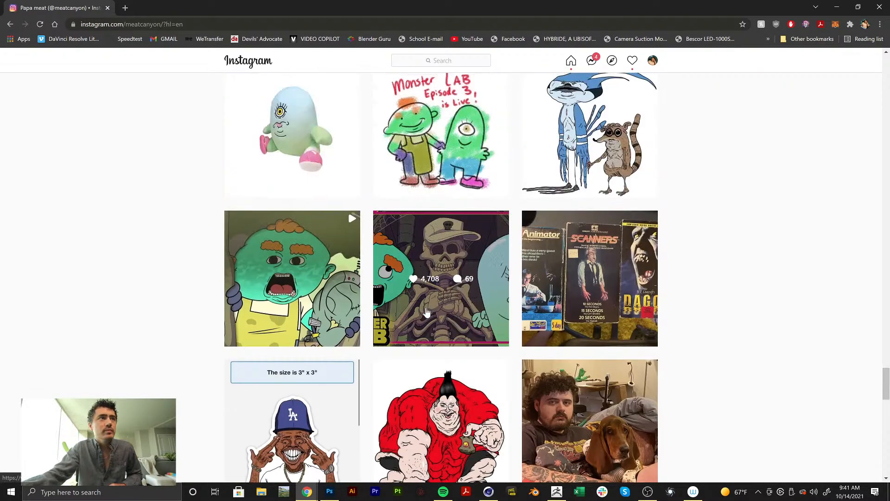
scroll(426, 313, up, 13)
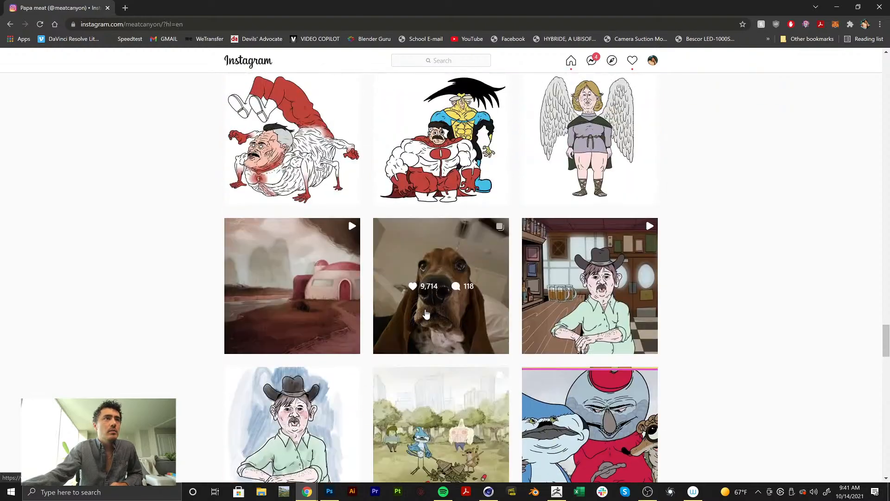
scroll(426, 313, up, 15)
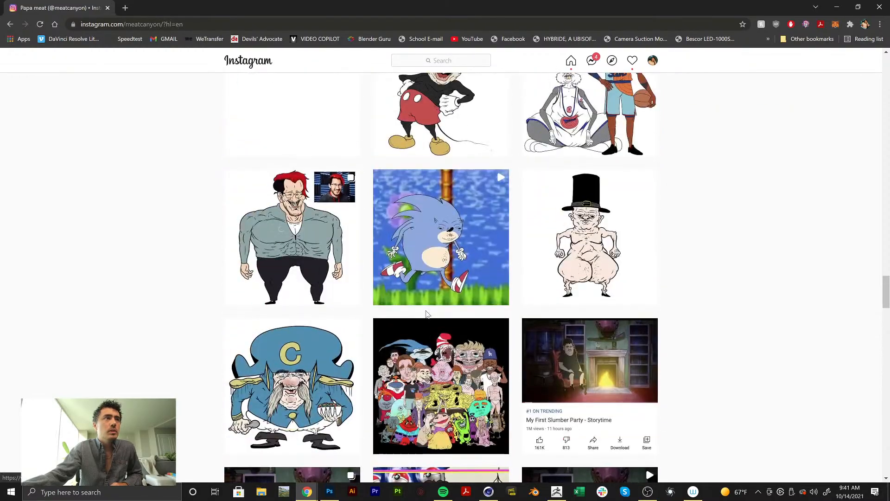
scroll(426, 314, down, 14)
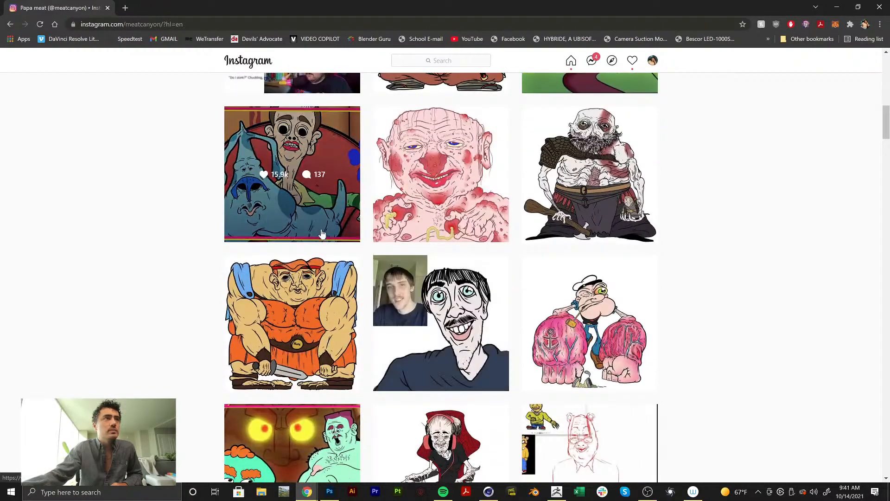
click(323, 231)
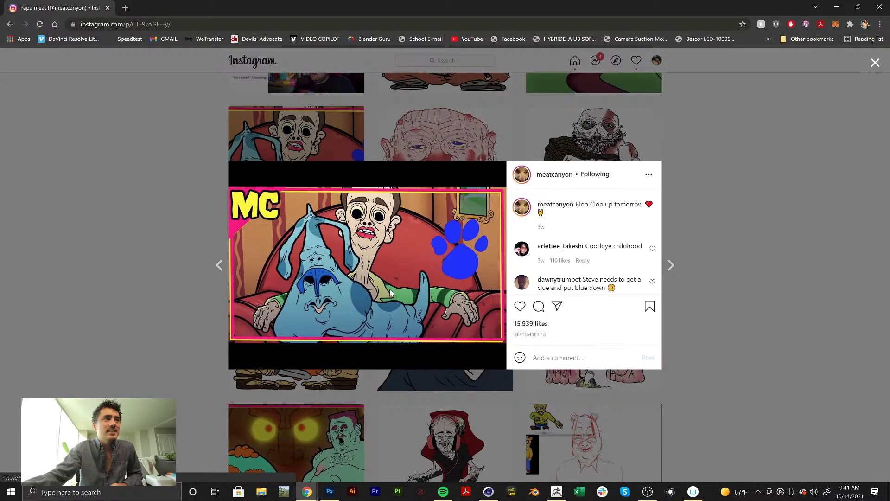
click(723, 307)
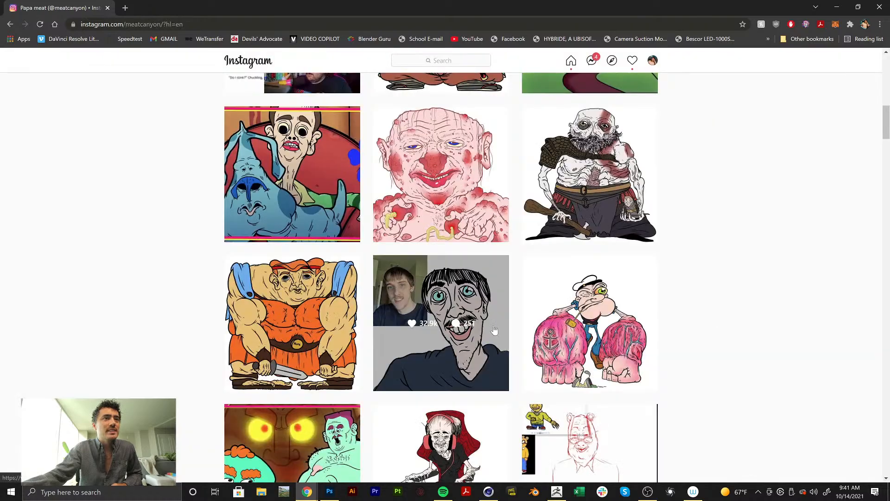
Examine the distorted cartoon-character drawings across meatcanyon's older posts, down to the end of the loaded grid and back up
scroll(541, 332, down, 10)
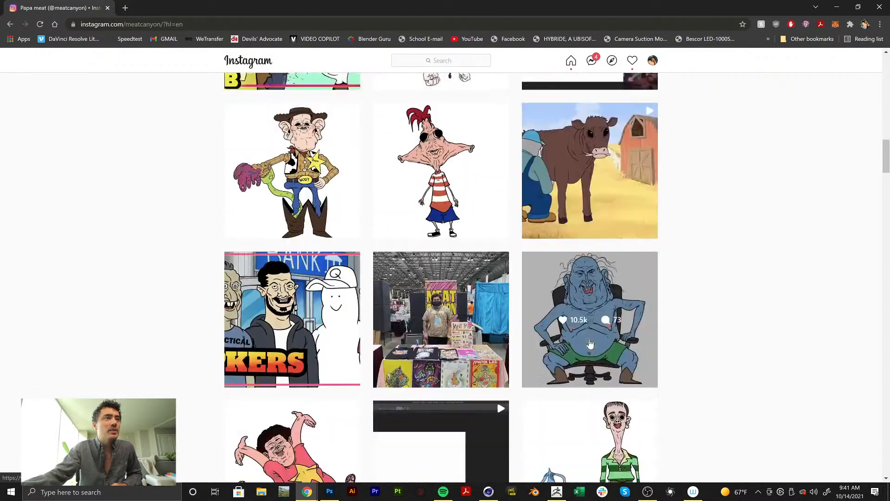
scroll(591, 343, down, 5)
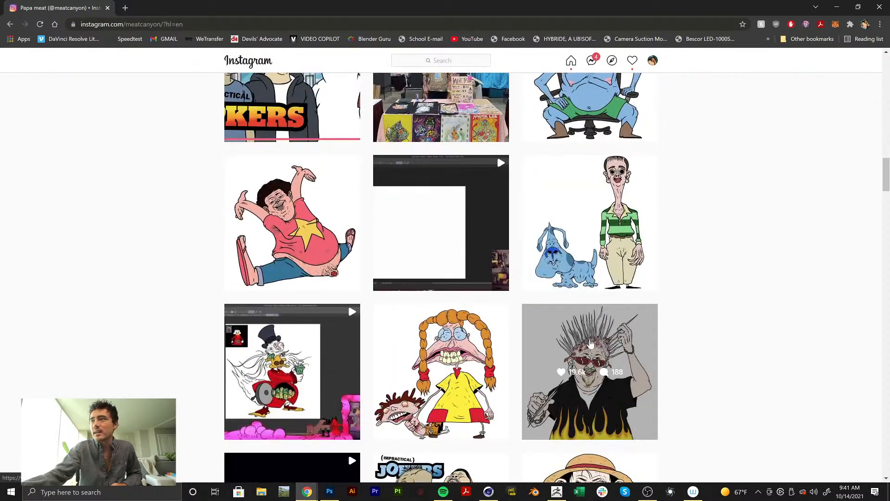
scroll(363, 292, down, 2)
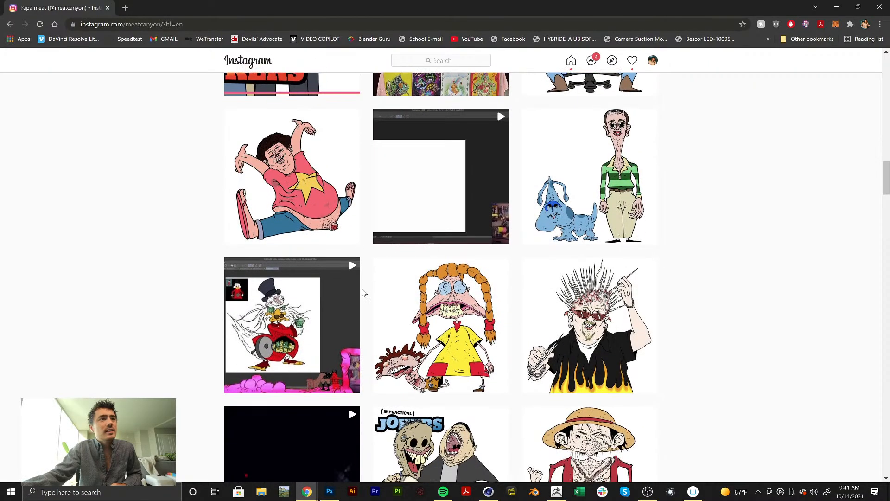
scroll(416, 294, down, 9)
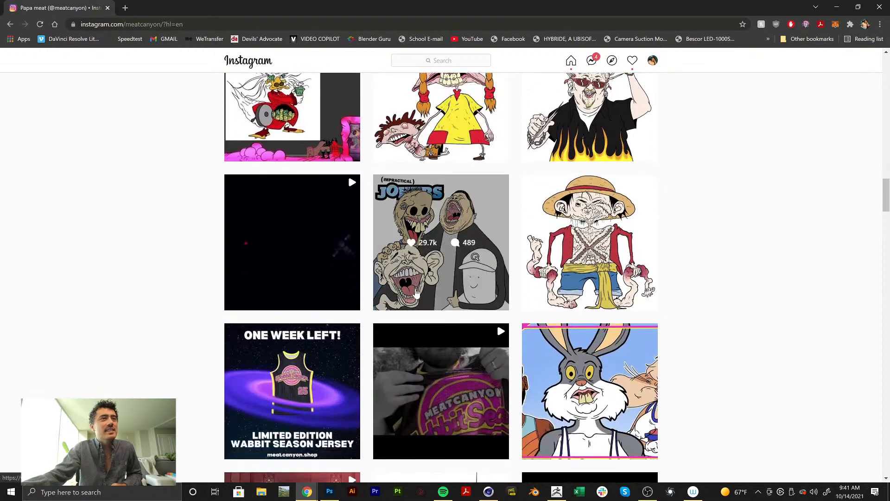
scroll(416, 293, down, 20)
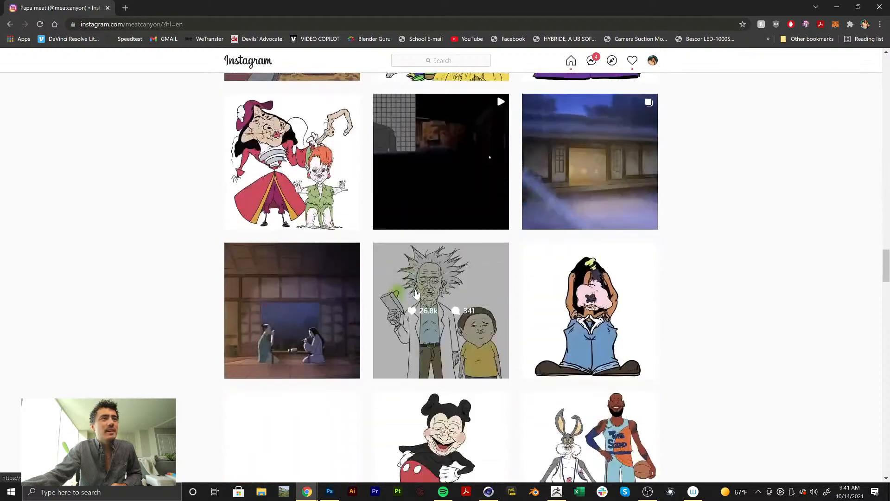
scroll(416, 293, down, 4)
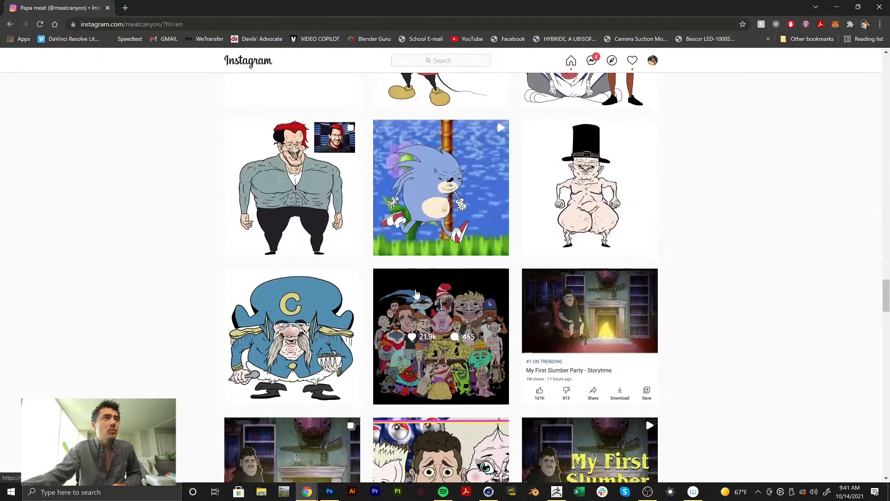
scroll(416, 293, down, 11)
scroll(416, 293, down, 10)
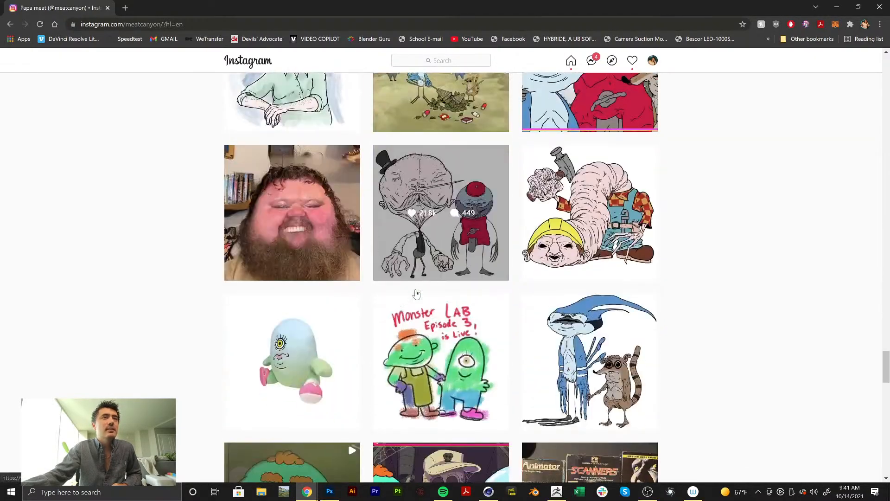
scroll(416, 293, down, 9)
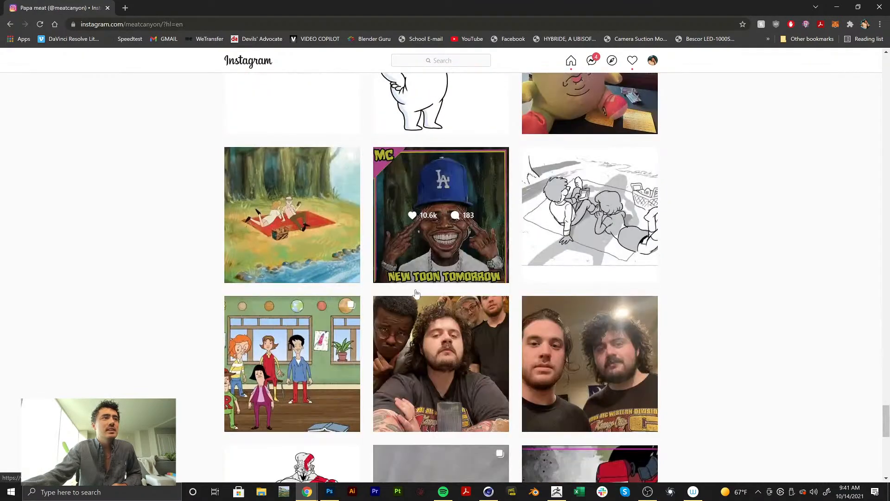
scroll(416, 293, down, 4)
scroll(416, 293, down, 16)
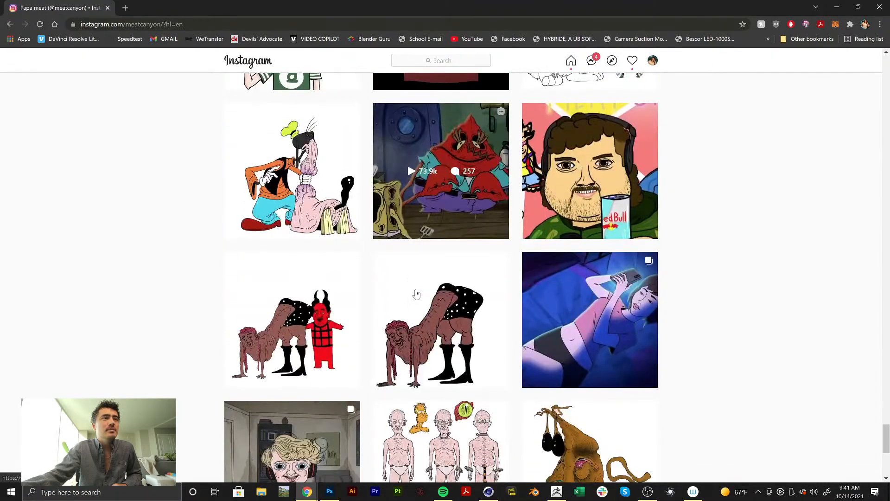
scroll(416, 293, down, 7)
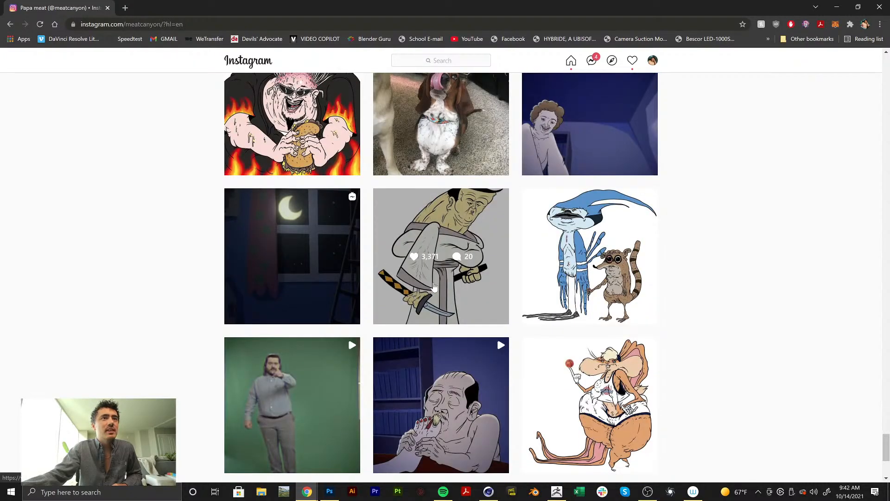
scroll(434, 286, down, 5)
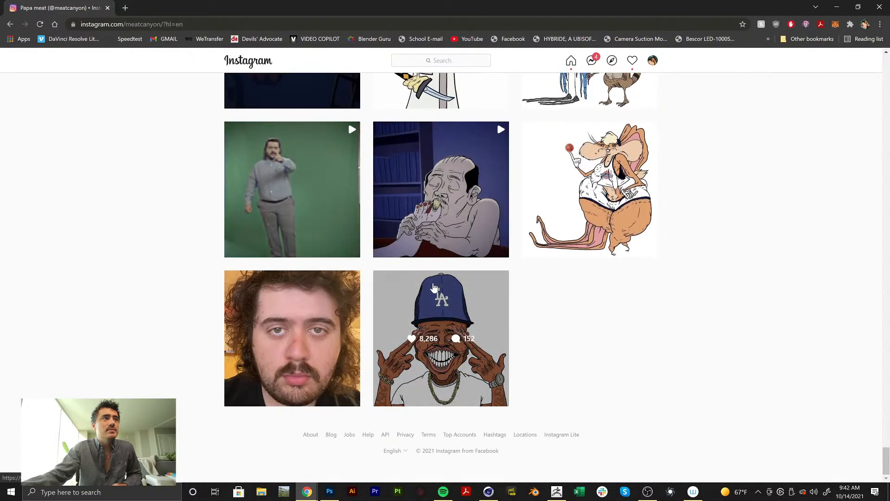
scroll(434, 288, up, 20)
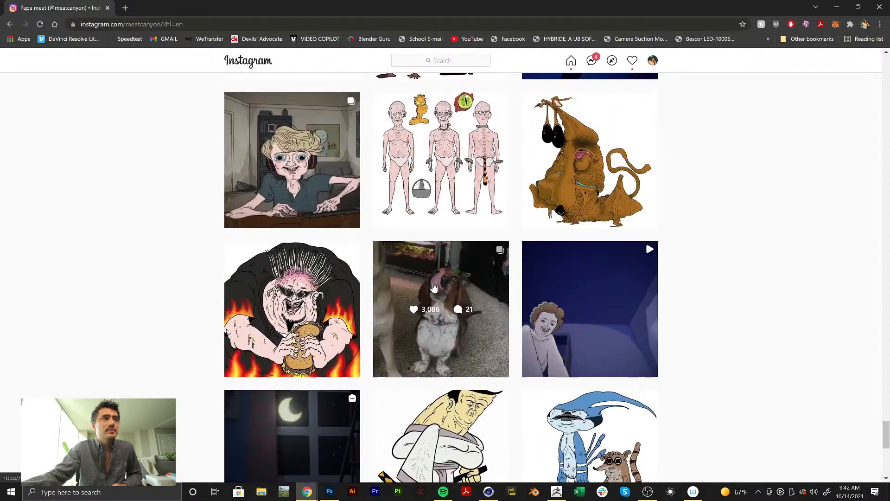
scroll(434, 287, up, 12)
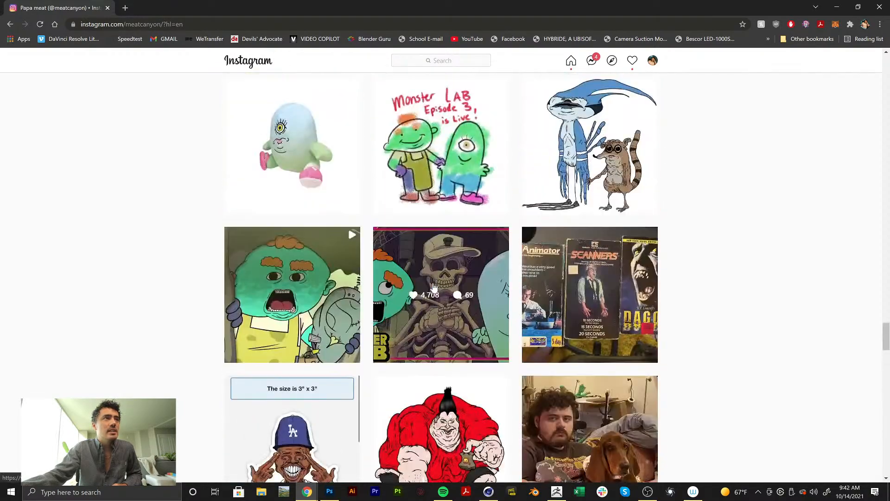
scroll(435, 287, up, 2)
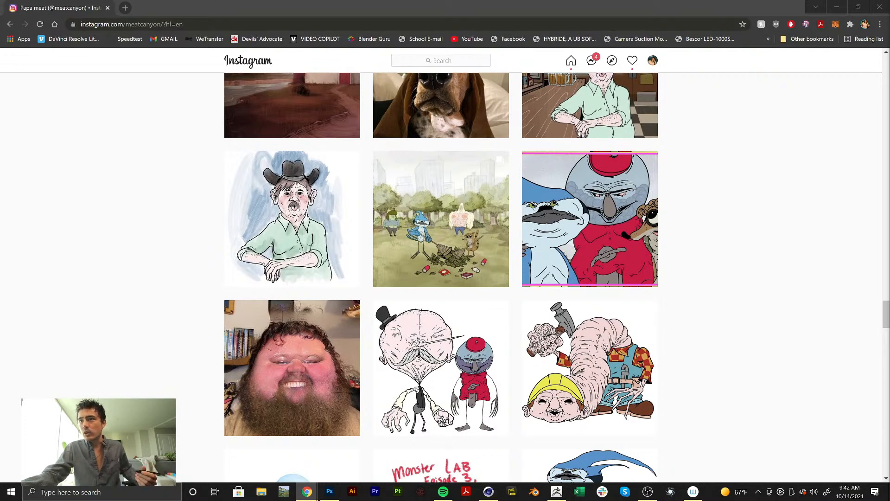
Look up the n104 account's profile and return to meatcanyon's posts
click(441, 61)
text(n1)
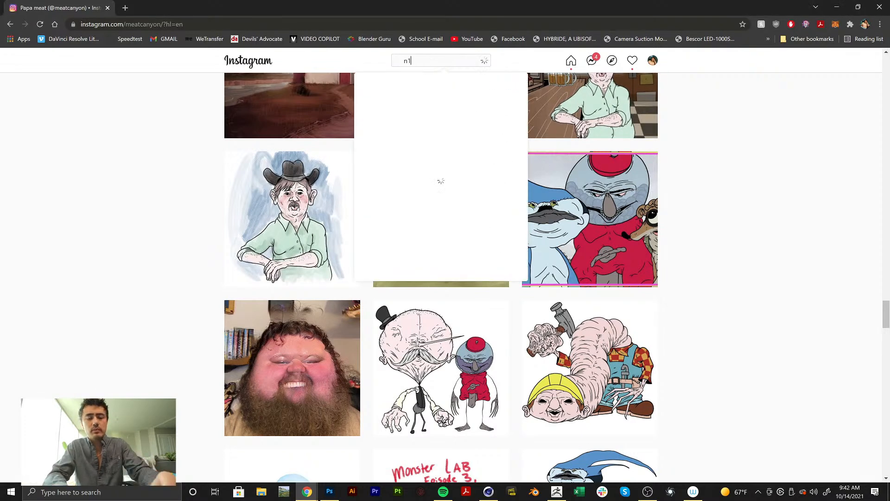
text(04)
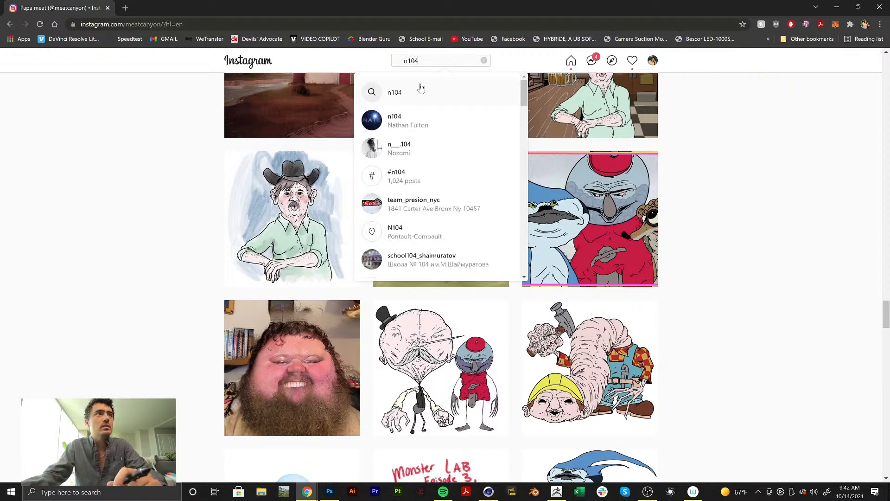
click(431, 127)
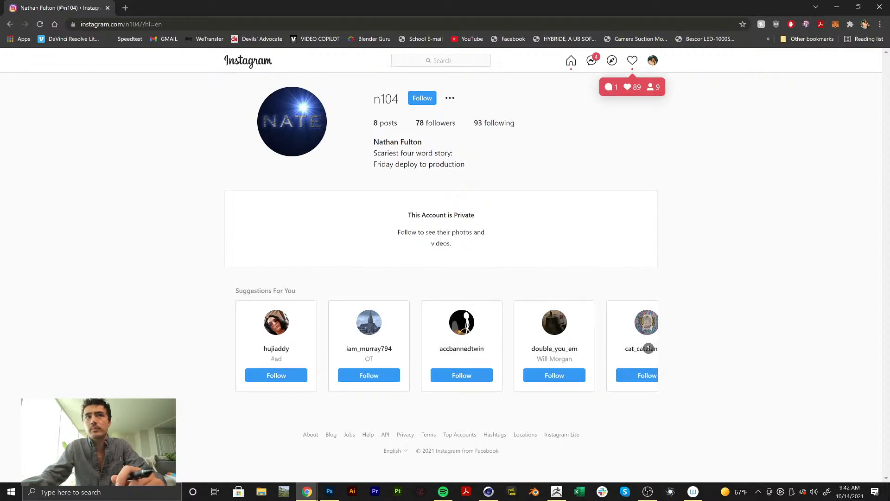
click(13, 26)
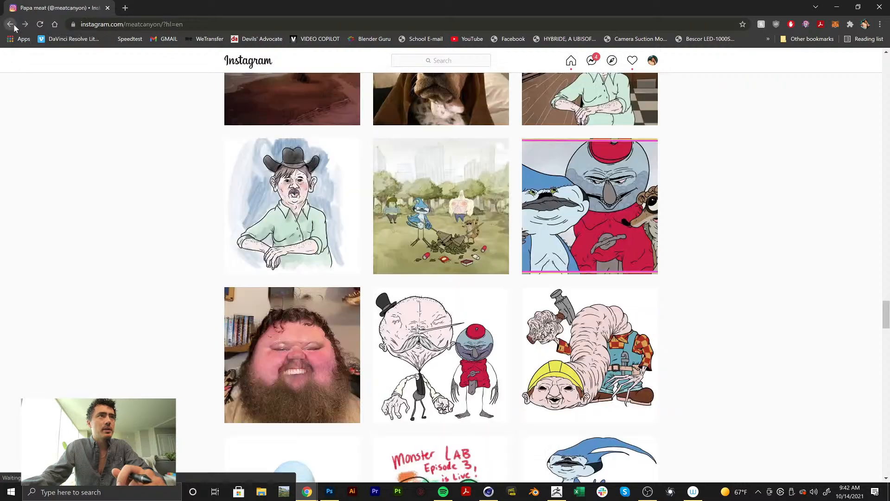
View meatcanyon's "Gotta make that regular show toon" post of the top-hatted man and red-capped figure, and read through its comments
scroll(594, 229, down, 4)
scroll(594, 229, up, 7)
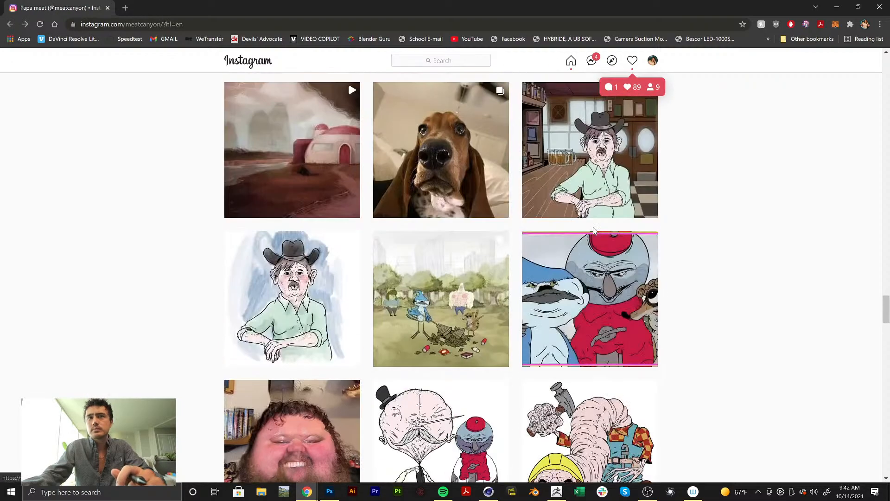
scroll(594, 229, down, 4)
click(445, 227)
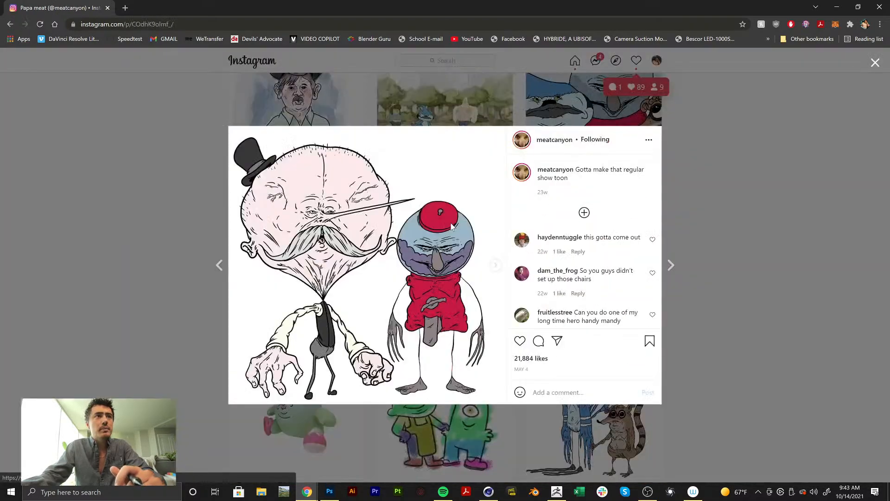
scroll(588, 261, down, 2)
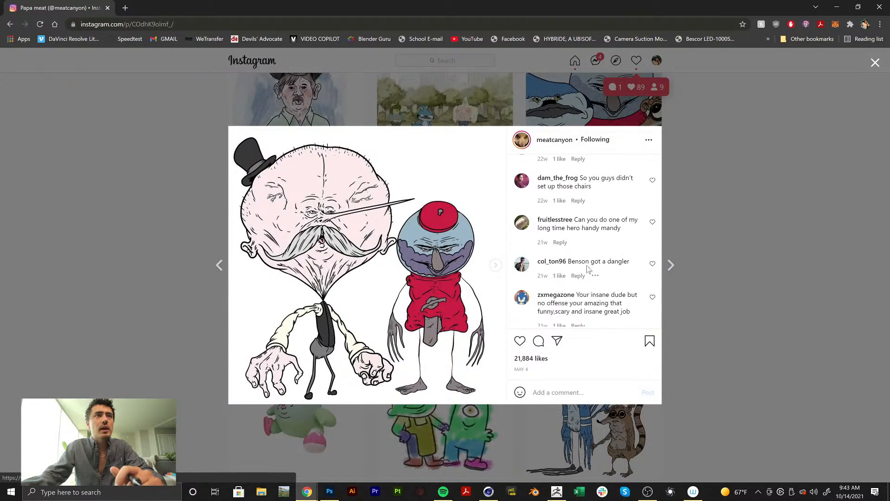
scroll(634, 273, down, 1)
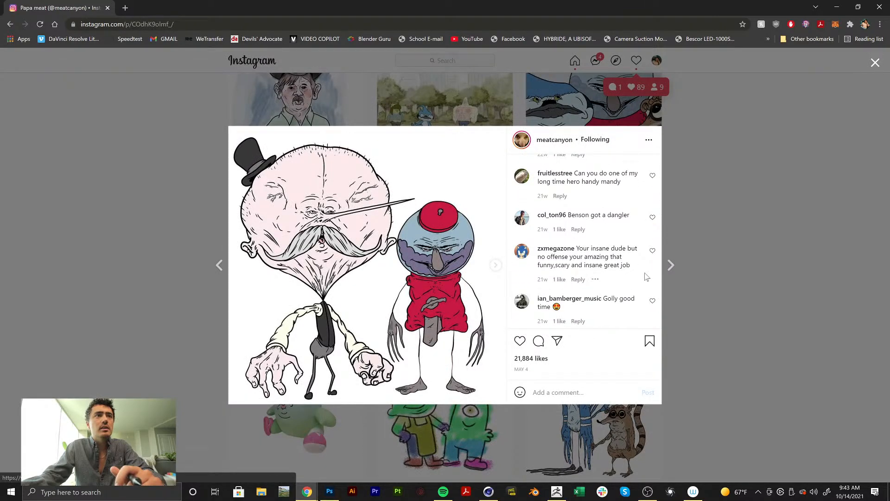
scroll(647, 276, down, 1)
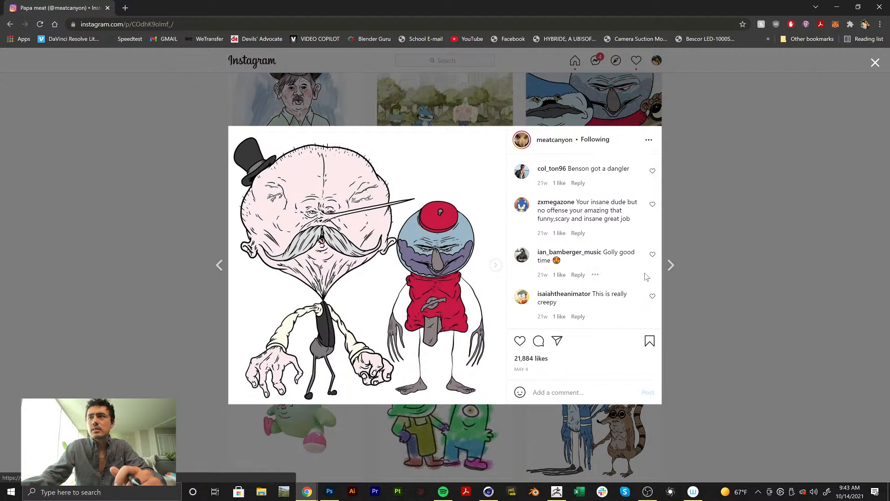
scroll(647, 277, down, 4)
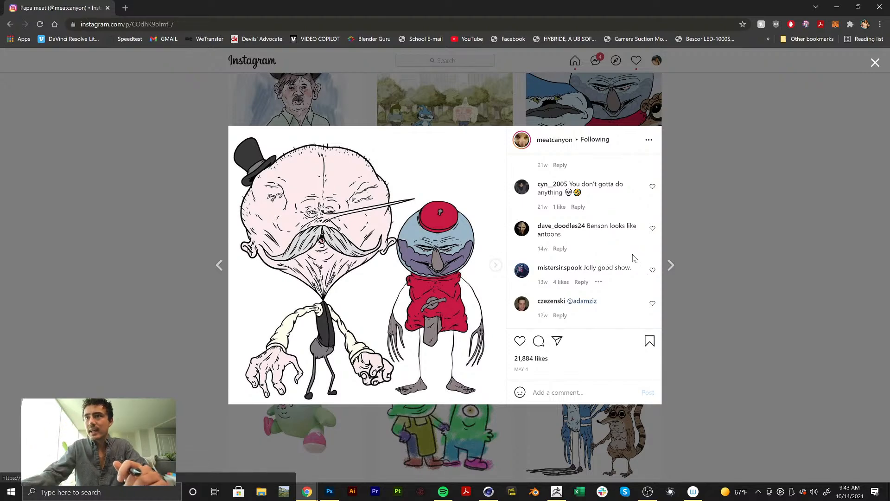
click(504, 81)
click(444, 60)
text(hello)
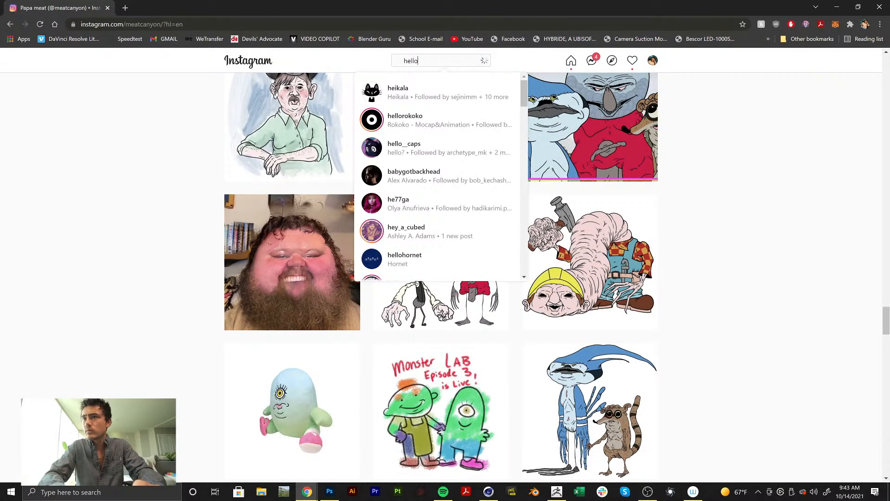
text(ofend)
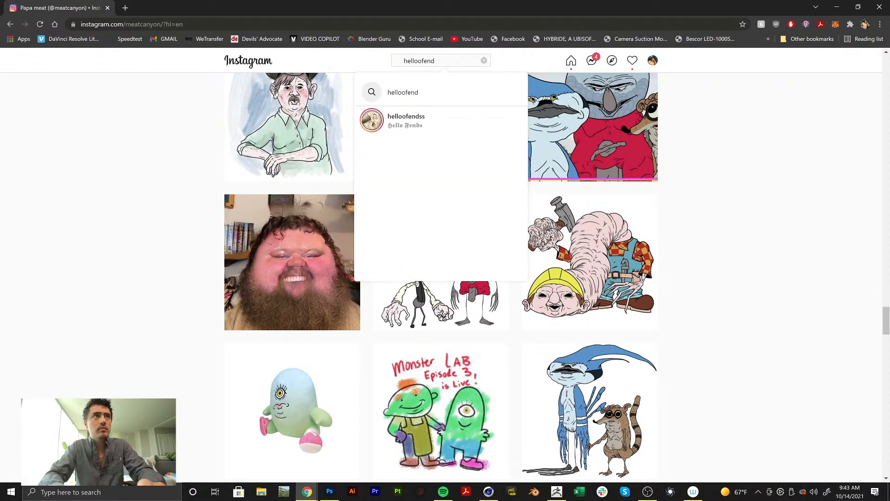
click(473, 130)
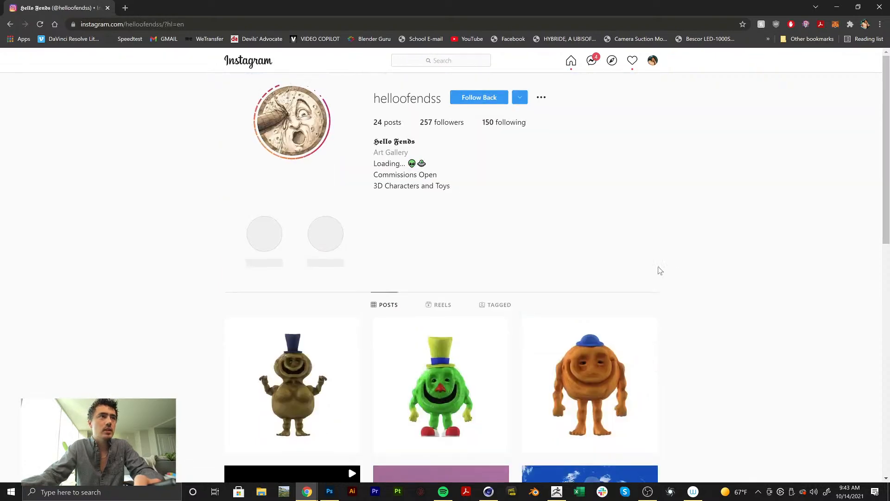
View the "Mr Dizzy" and "Mr Funny" character posts on the helloofendss profile
scroll(658, 268, down, 4)
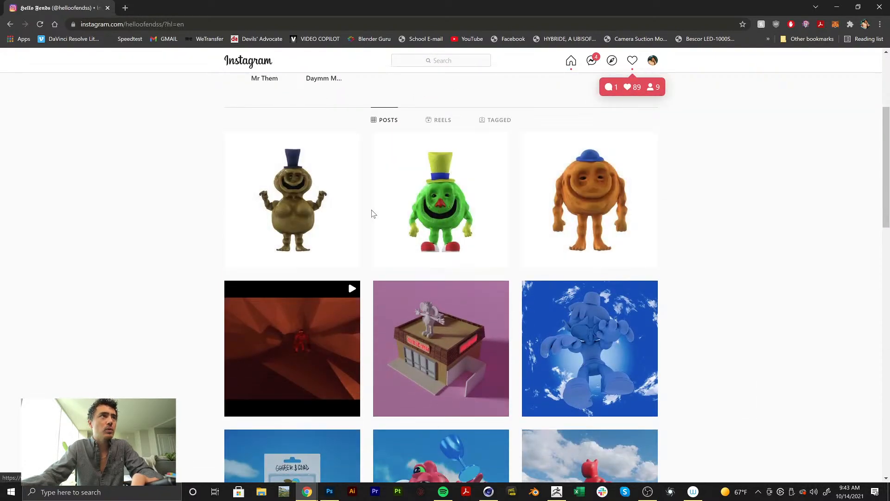
click(350, 213)
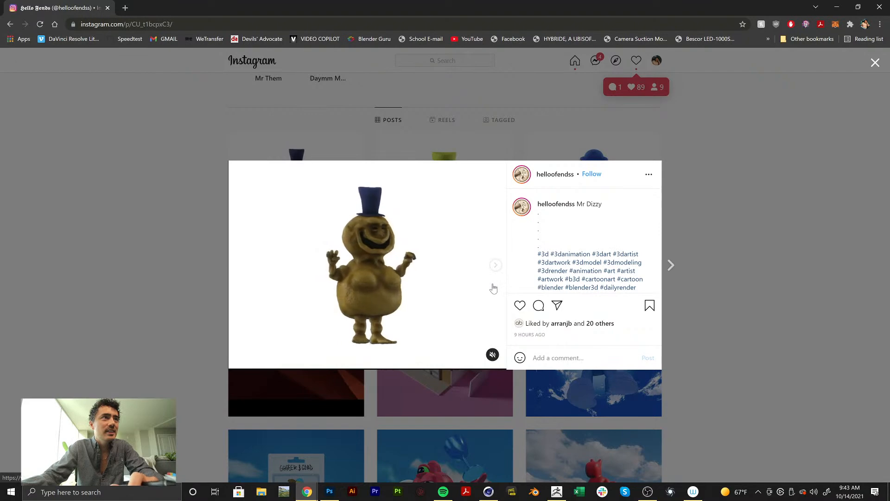
click(795, 223)
click(430, 211)
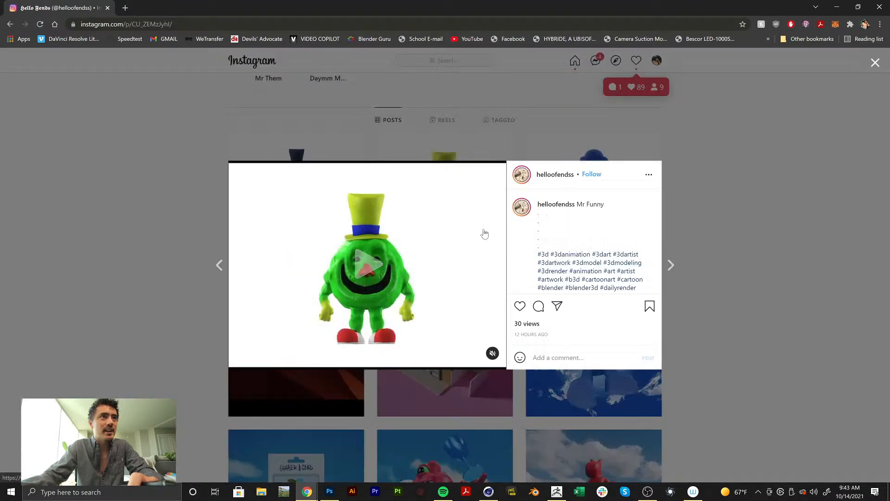
click(798, 304)
scroll(638, 253, down, 4)
scroll(638, 254, down, 2)
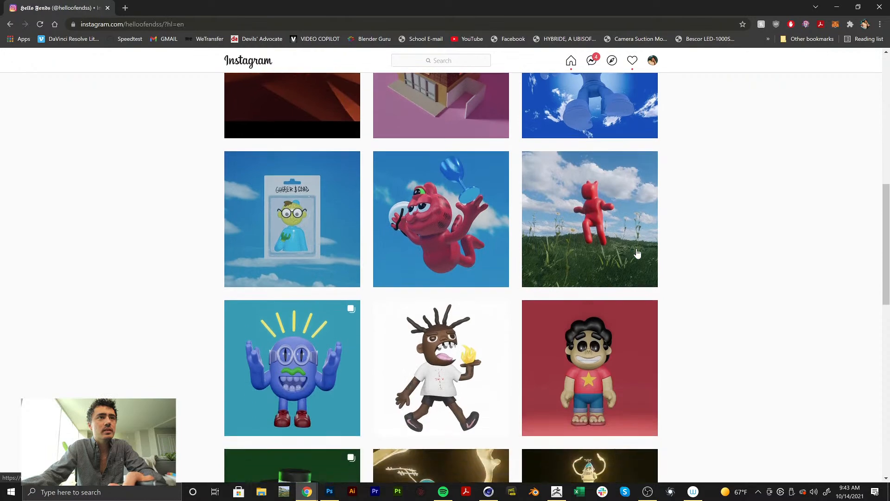
scroll(638, 253, down, 1)
scroll(638, 253, down, 3)
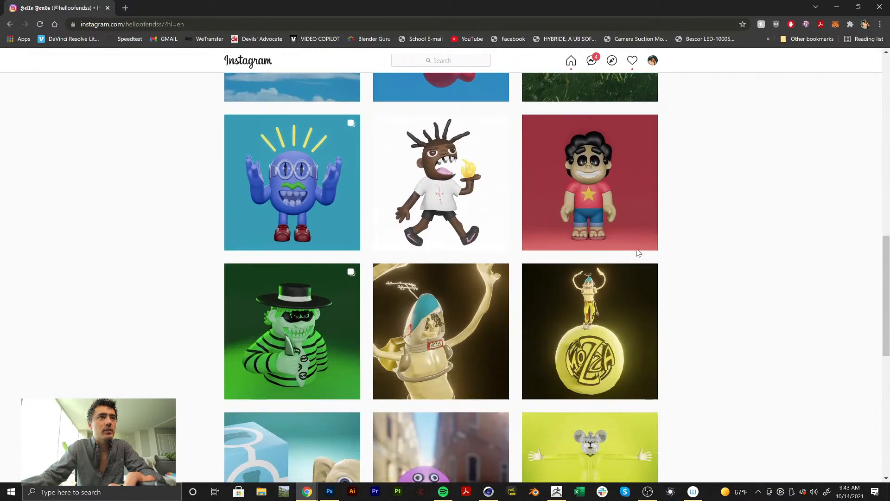
scroll(635, 242, down, 3)
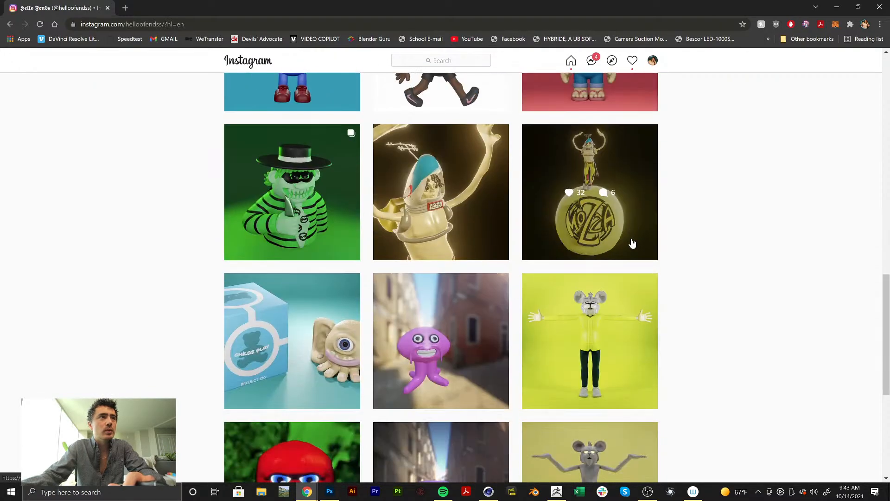
scroll(633, 243, down, 6)
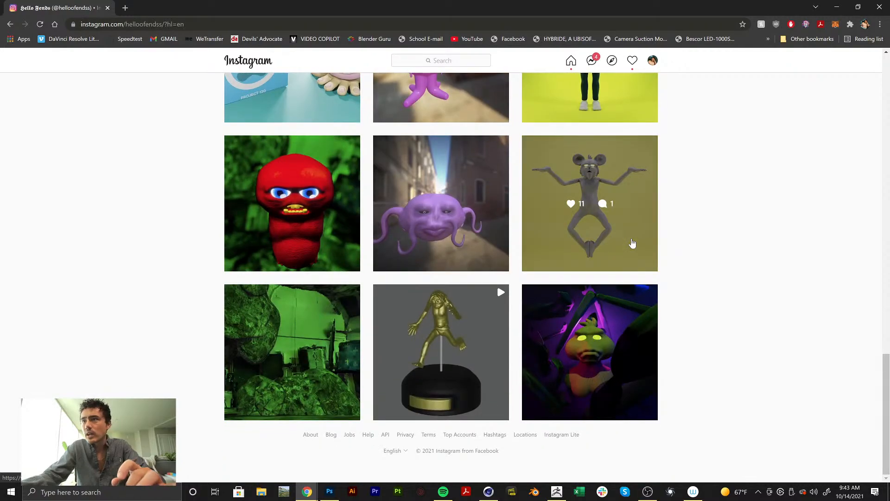
key(Home)
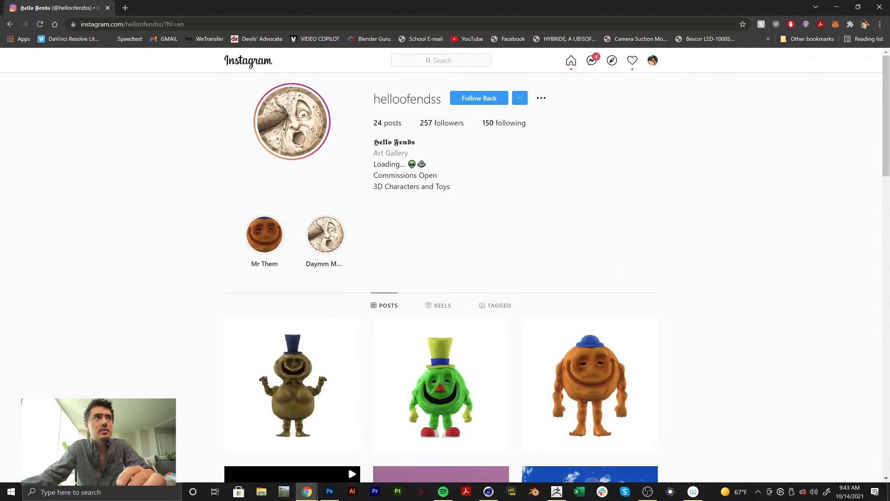
Search Instagram for "yokai the builder" and look through the suggested results
click(441, 61)
text(y)
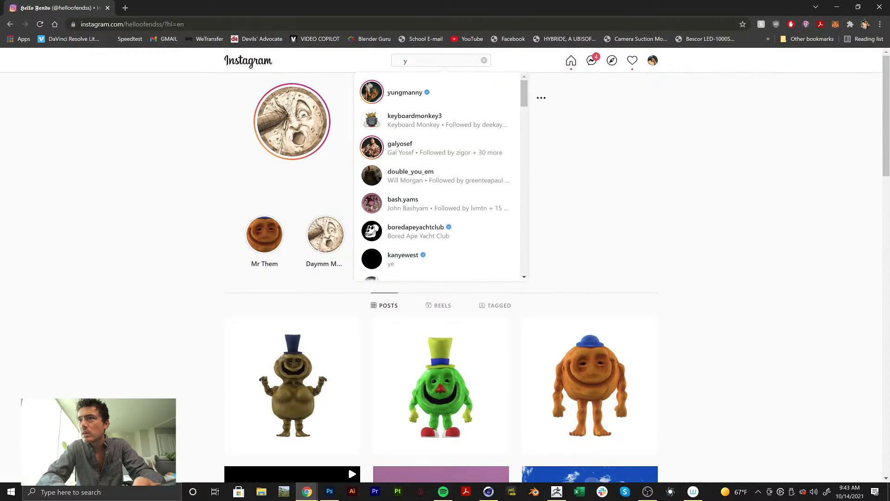
text(ok)
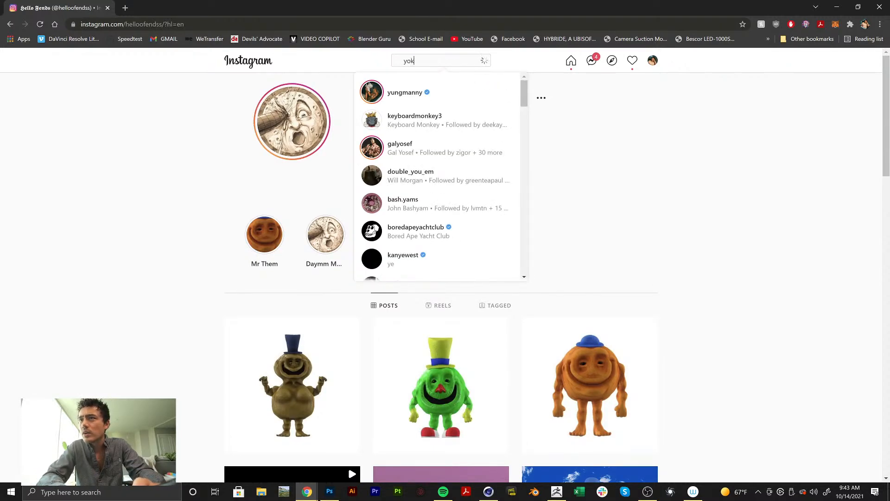
text(ai the b)
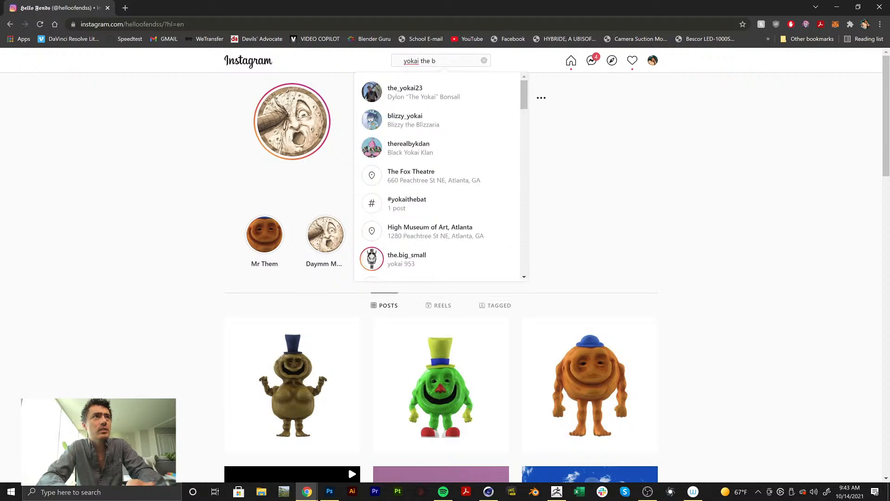
text(uilder)
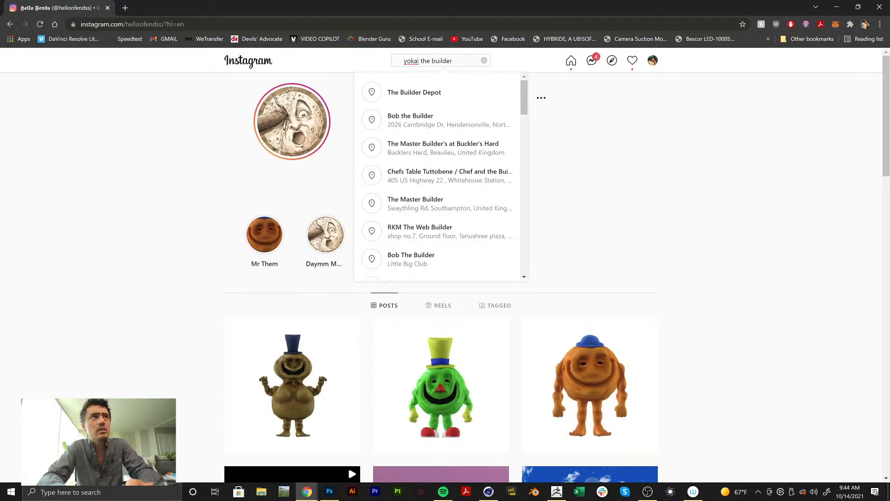
scroll(430, 176, down, 4)
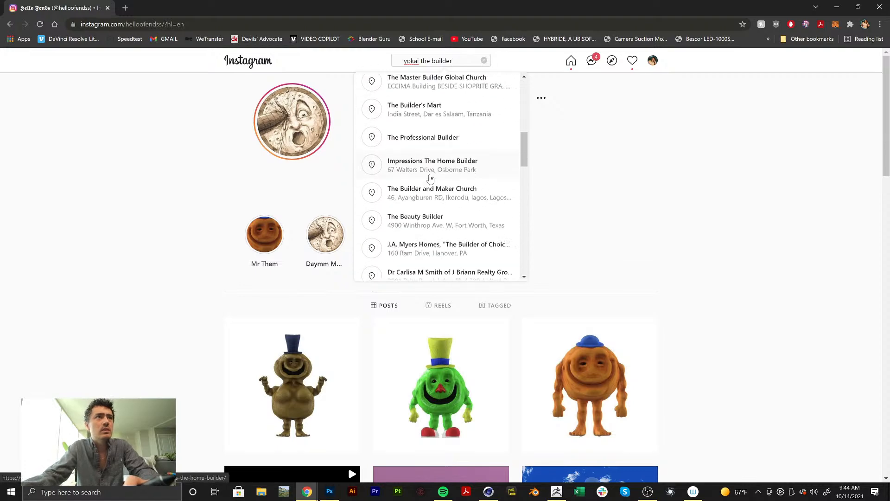
scroll(430, 176, up, 4)
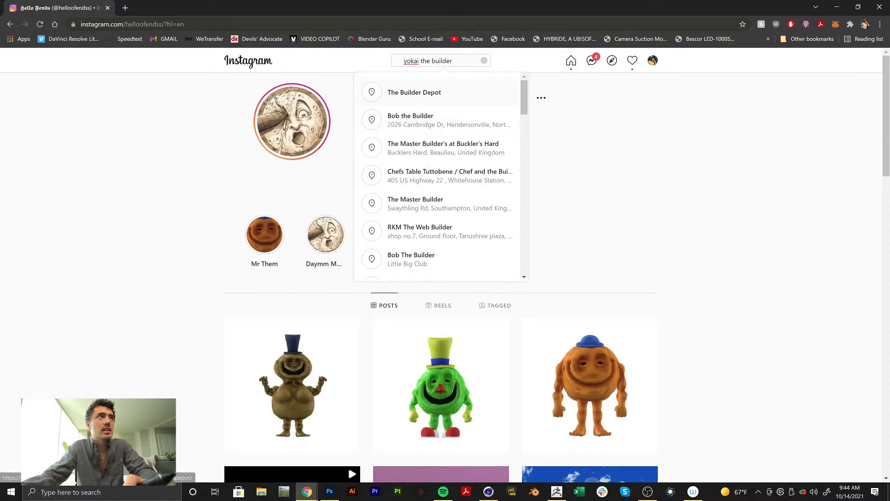
Search Google for "yokai the builder" in a new browser tab
click(125, 8)
text(yokai the buu)
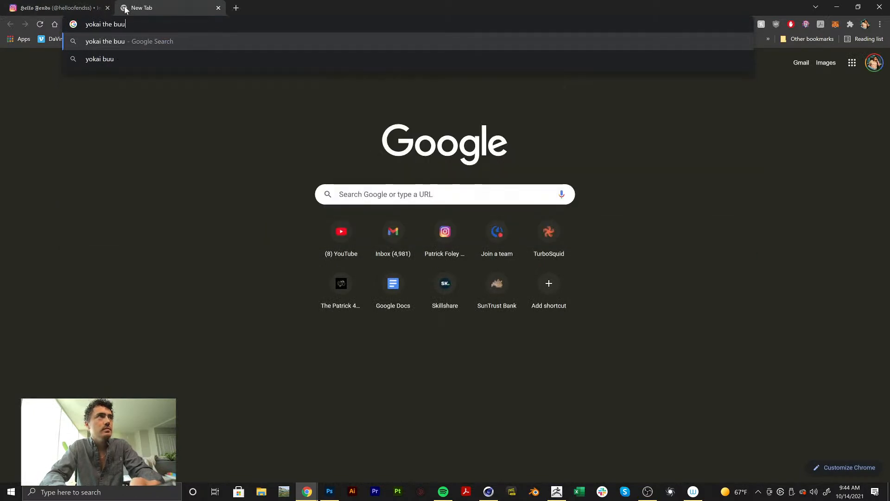
key(BackSpace)
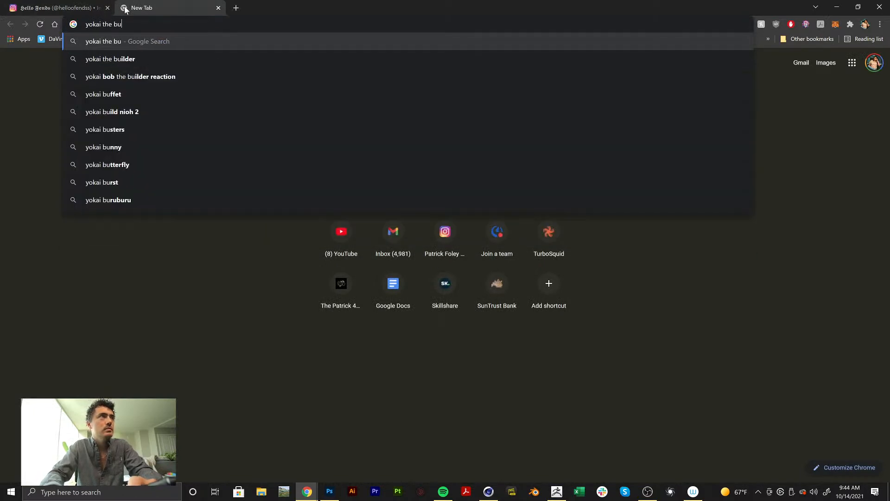
click(139, 59)
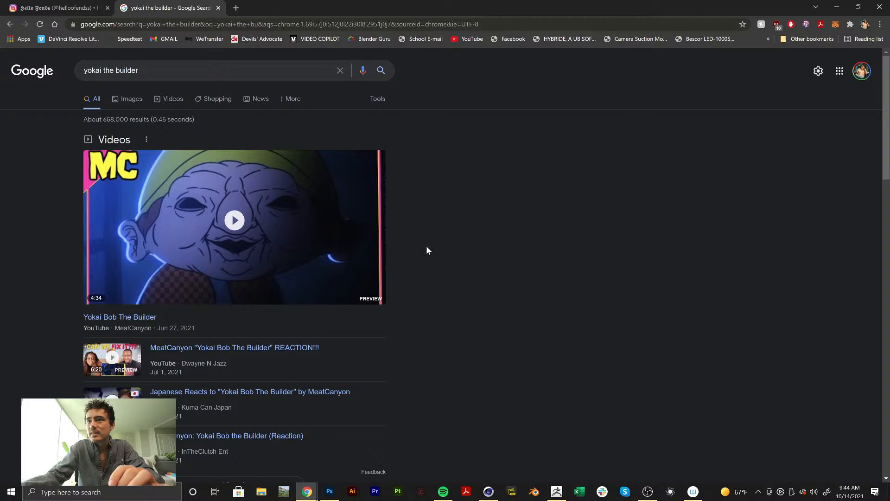
Return to the meatcanyon Instagram profile and examine the grotesque cartoon character drawings among its posts
click(34, 9)
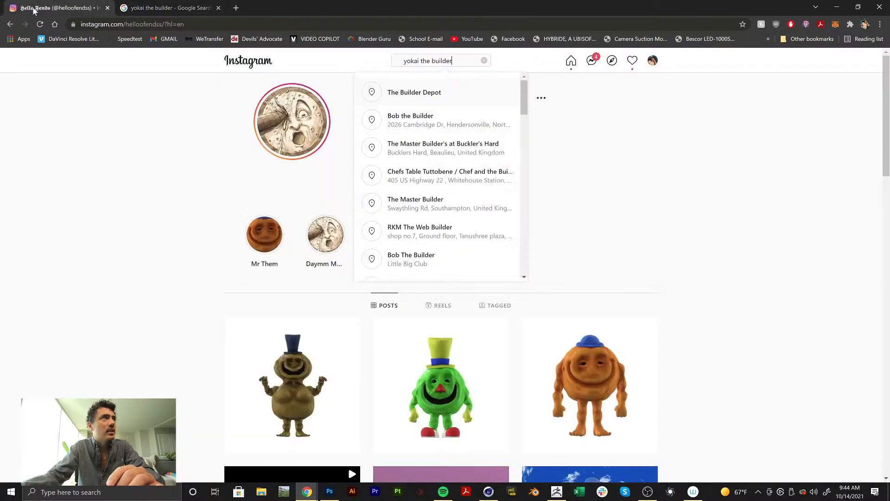
click(11, 25)
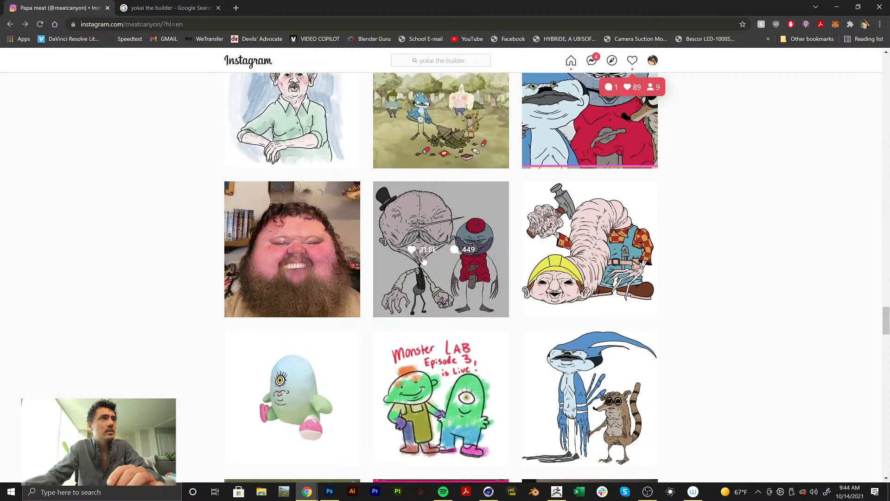
scroll(424, 261, up, 5)
scroll(423, 261, up, 15)
scroll(427, 265, down, 12)
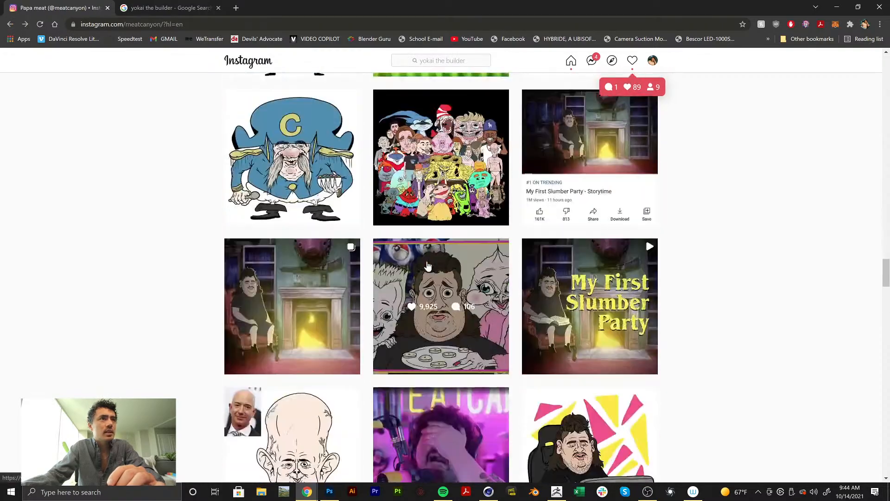
scroll(428, 266, down, 20)
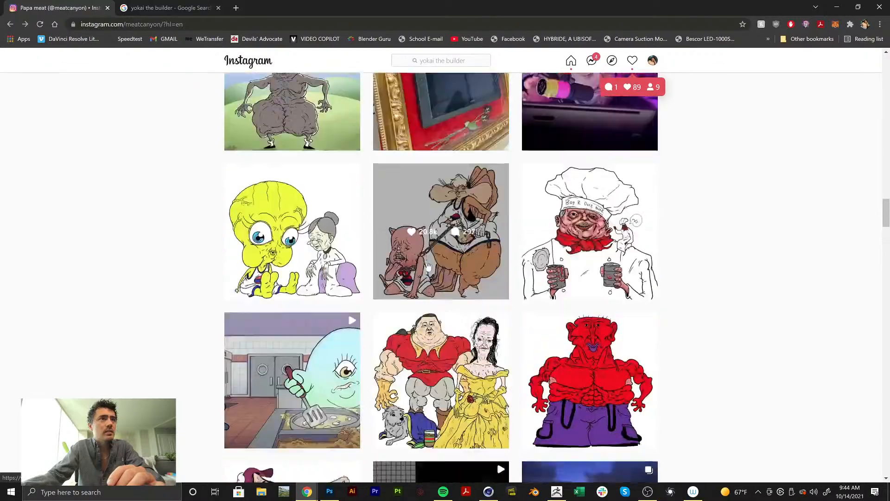
scroll(428, 265, up, 20)
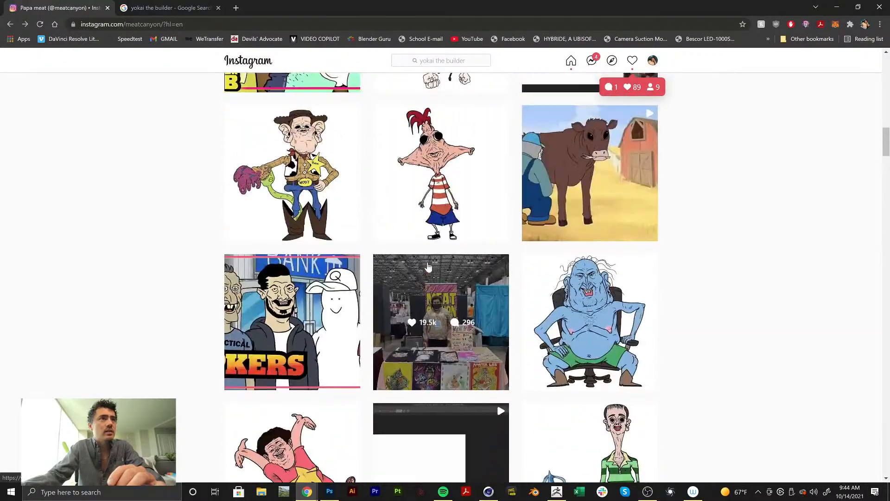
scroll(427, 267, up, 15)
scroll(428, 267, down, 18)
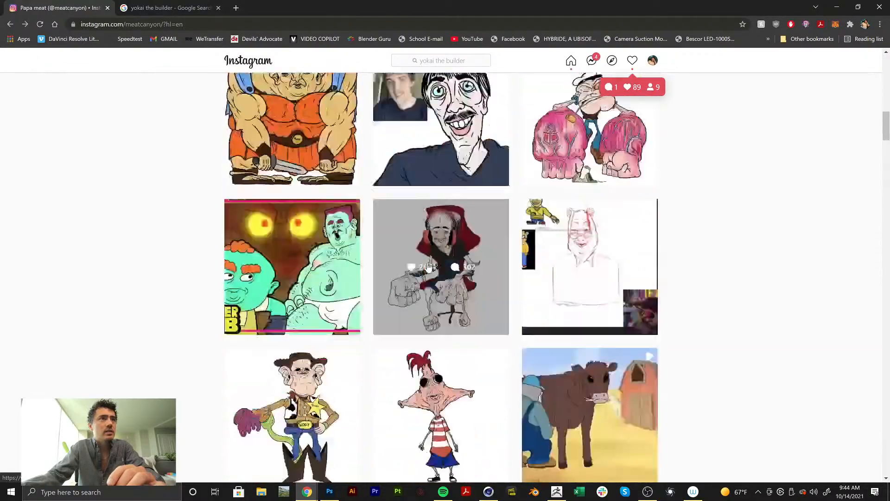
scroll(428, 267, down, 15)
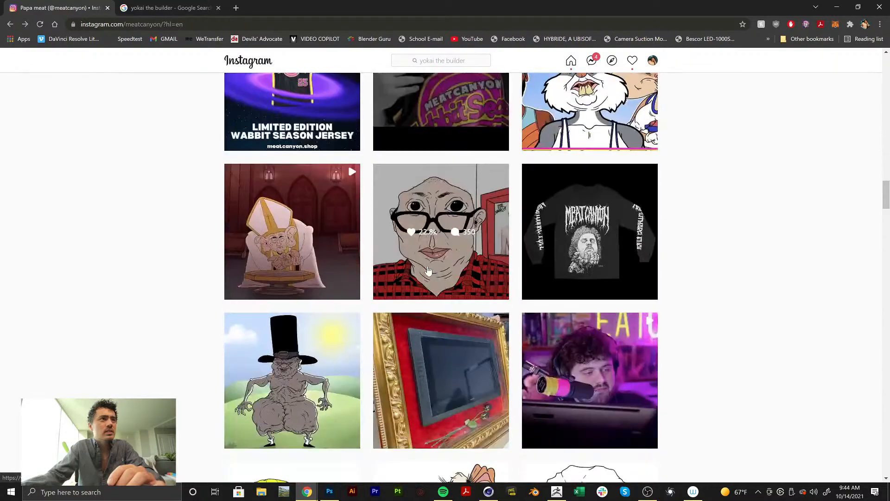
scroll(427, 269, down, 6)
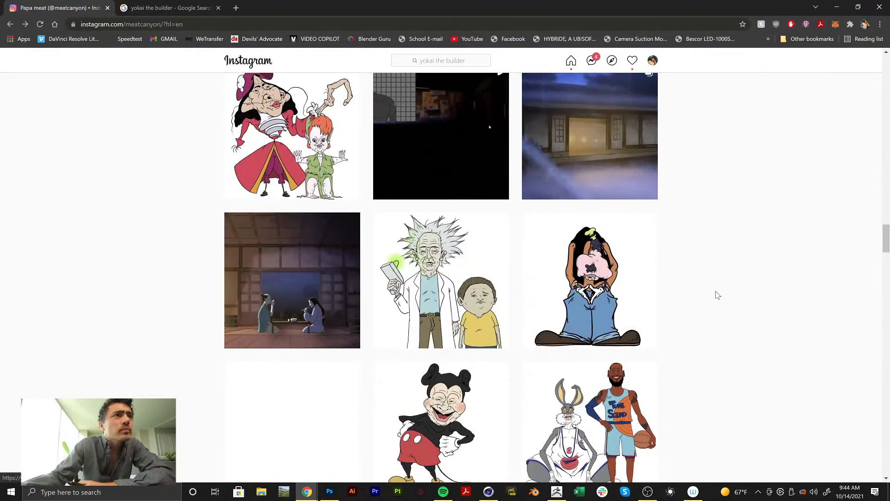
Find meatcanyon's "Can he fix it?" drawing of the long-necked builder in the older posts and view it enlarged
middle_click(723, 293)
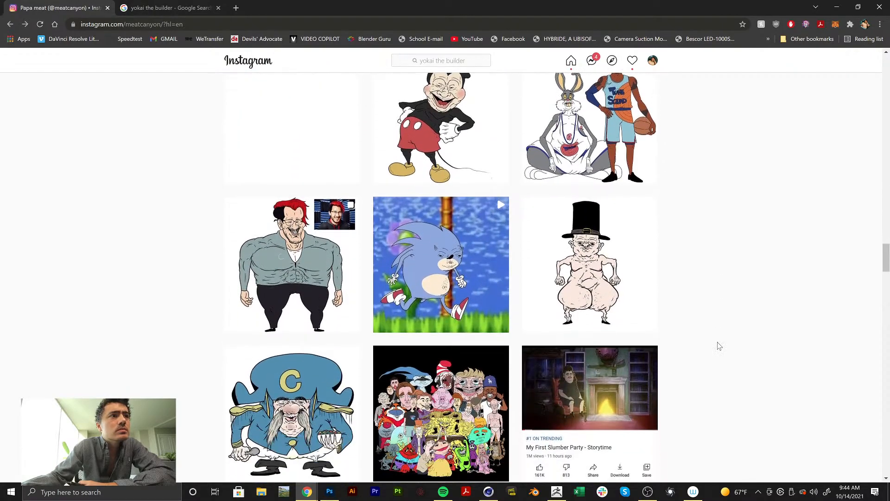
scroll(718, 344, down, 5)
scroll(719, 346, down, 15)
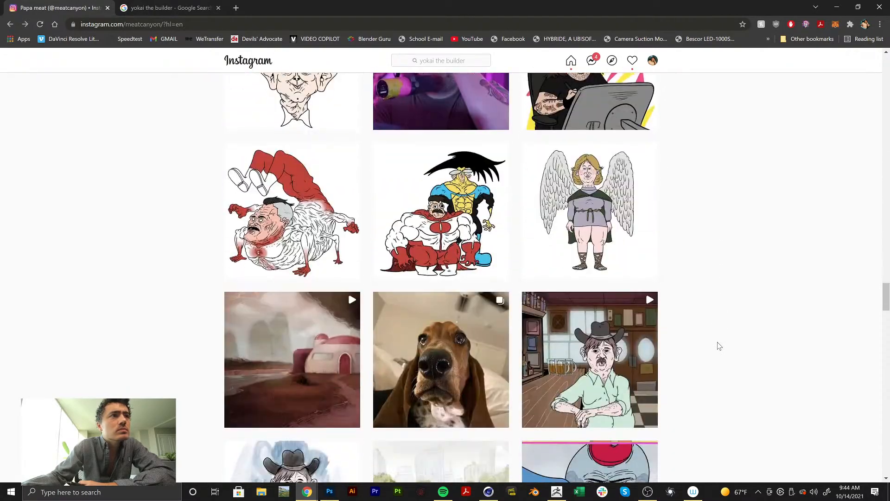
scroll(617, 352, down, 2)
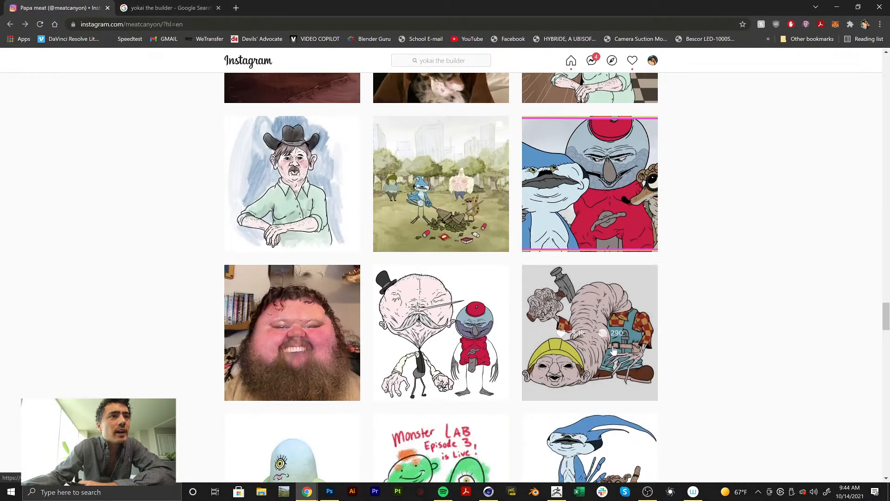
click(615, 350)
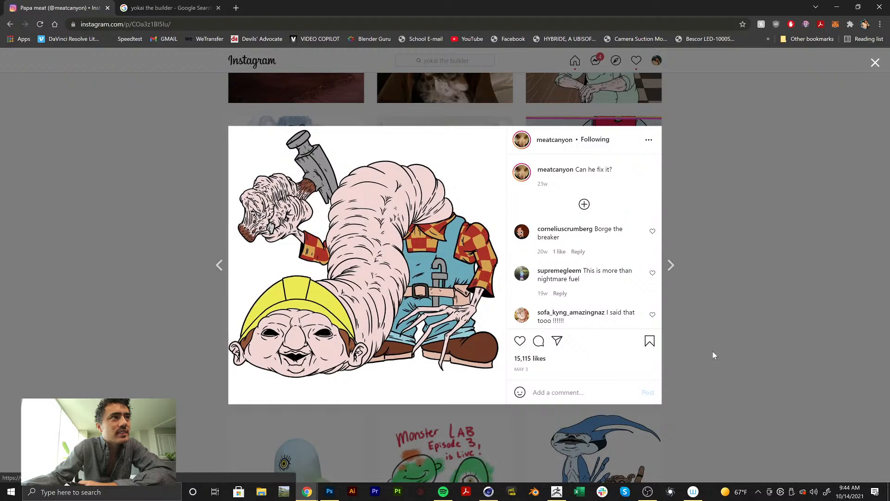
click(718, 273)
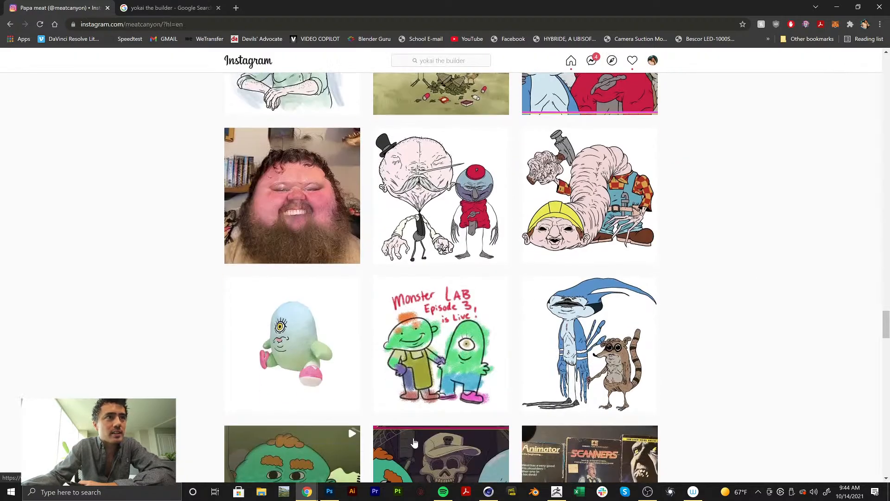
View meatcanyon's "Gotta make that regular show toon" post of Pops and Benson enlarged, and return to the profile grid
scroll(414, 443, up, 5)
scroll(414, 443, down, 2)
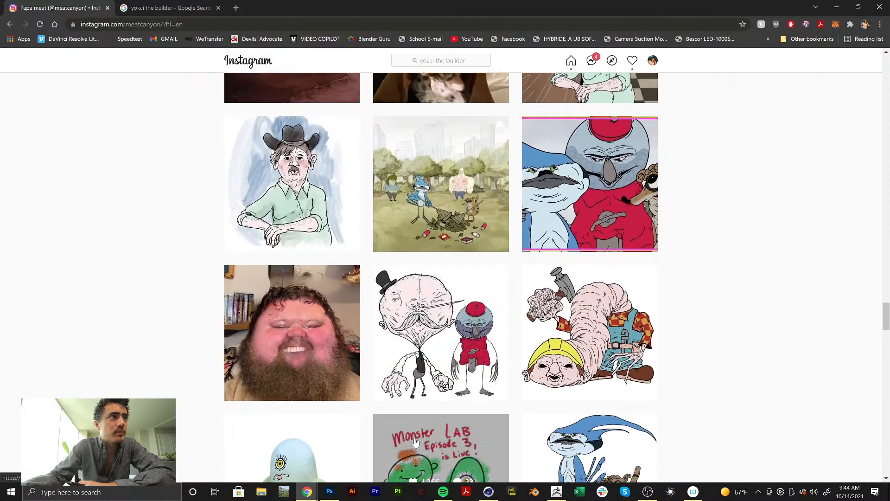
scroll(416, 443, down, 1)
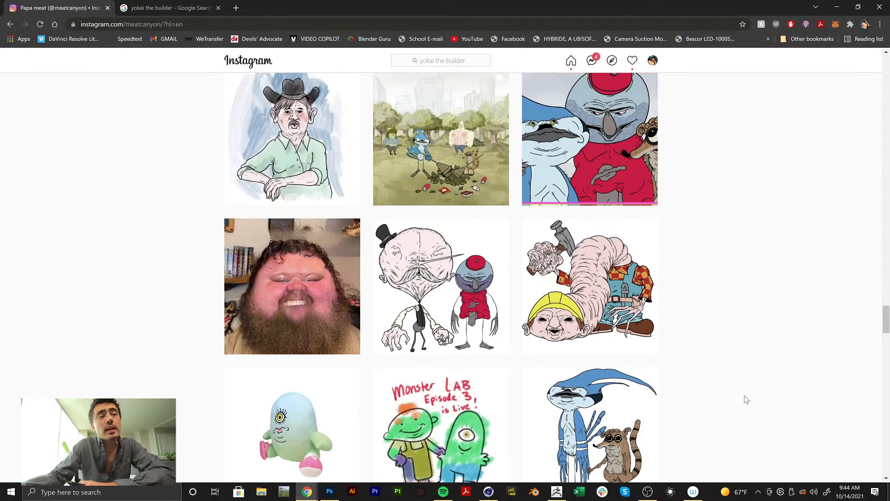
click(488, 326)
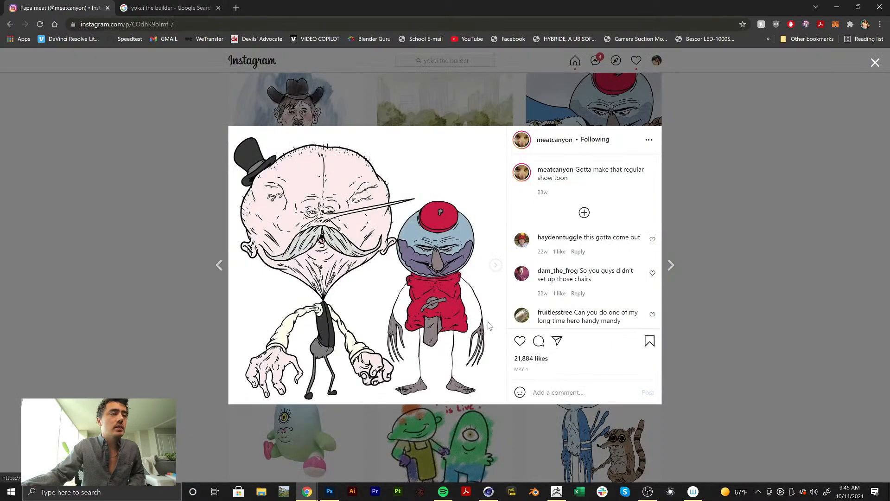
click(801, 278)
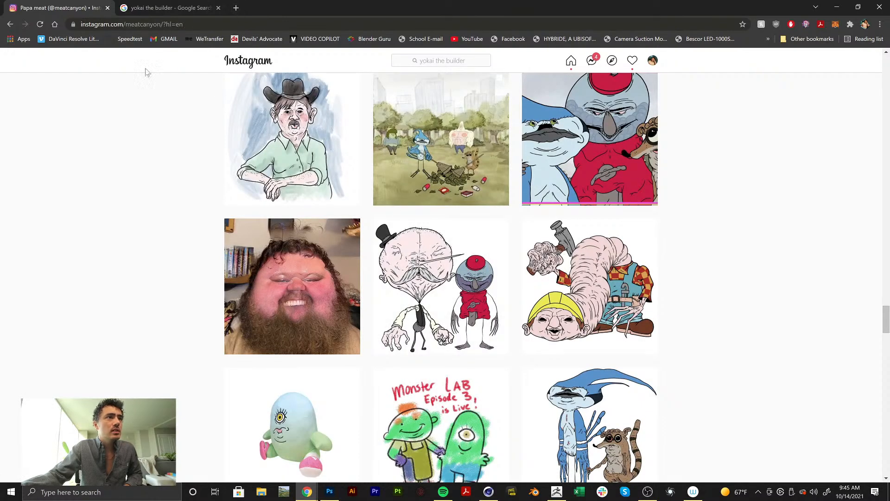
Search Google Images for "meatcanyon pops" in the second browser tab
click(186, 8)
click(197, 24)
text(m)
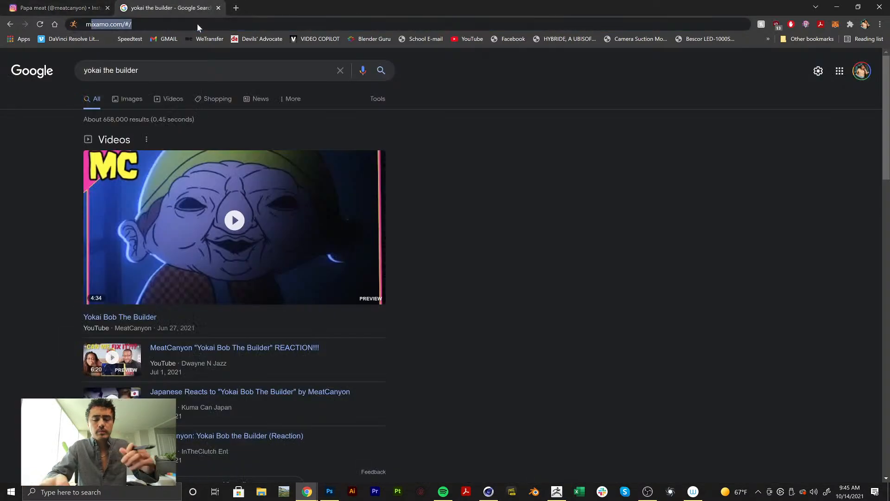
text(eatcanyon)
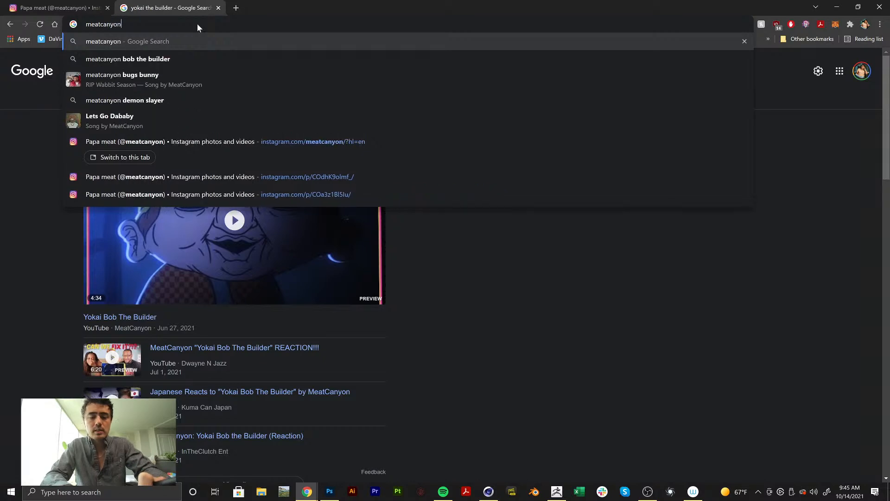
text( pops)
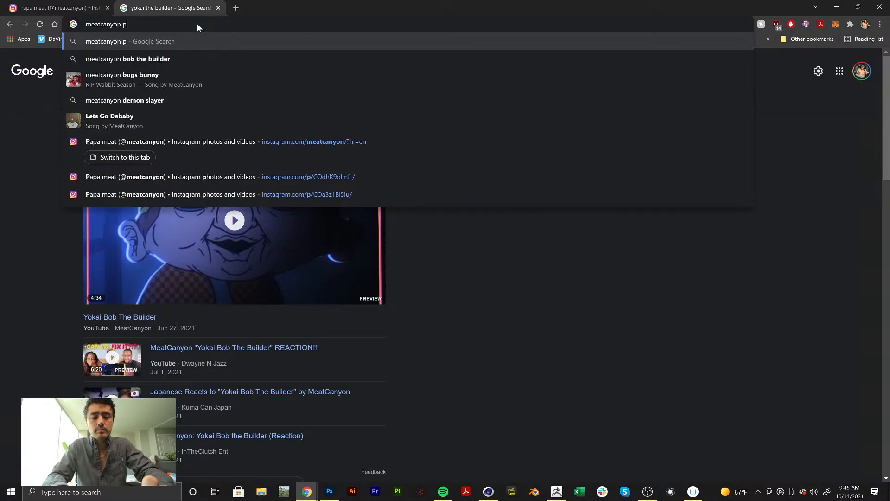
key(Return)
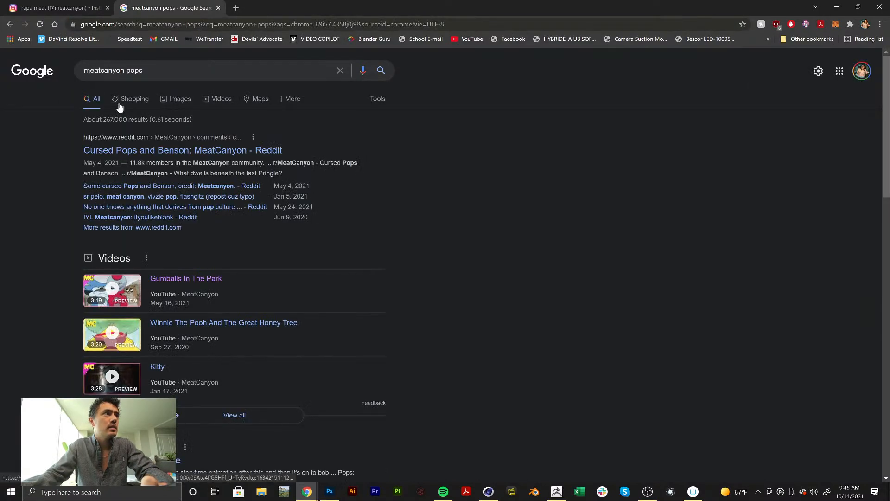
click(174, 102)
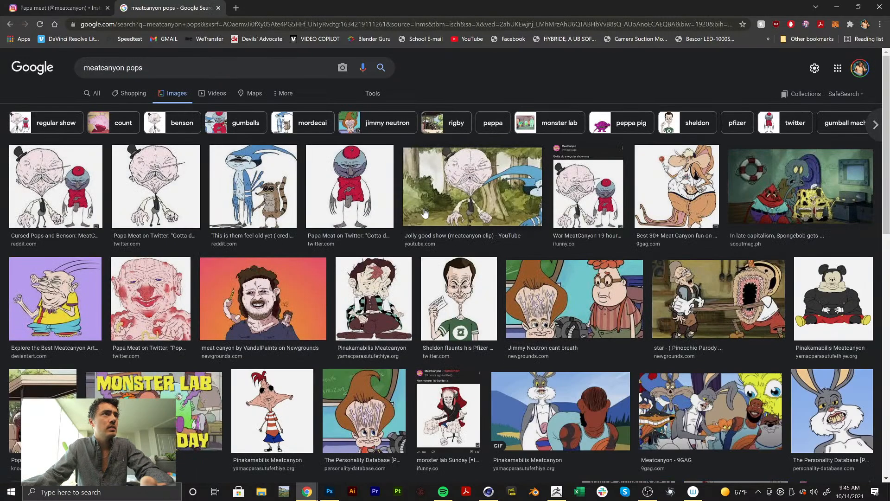
Launch PureRef and bring the enlarged image result of Pops standing alone into its board
key(super)
text(pure)
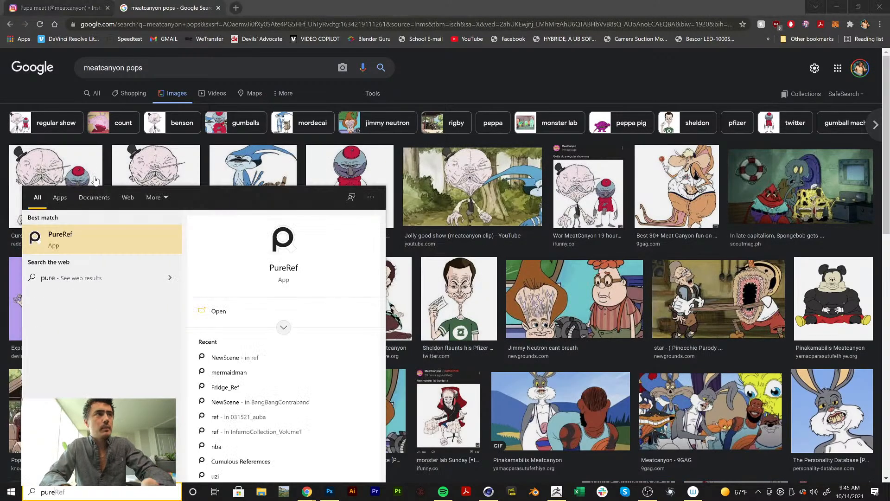
key(Return)
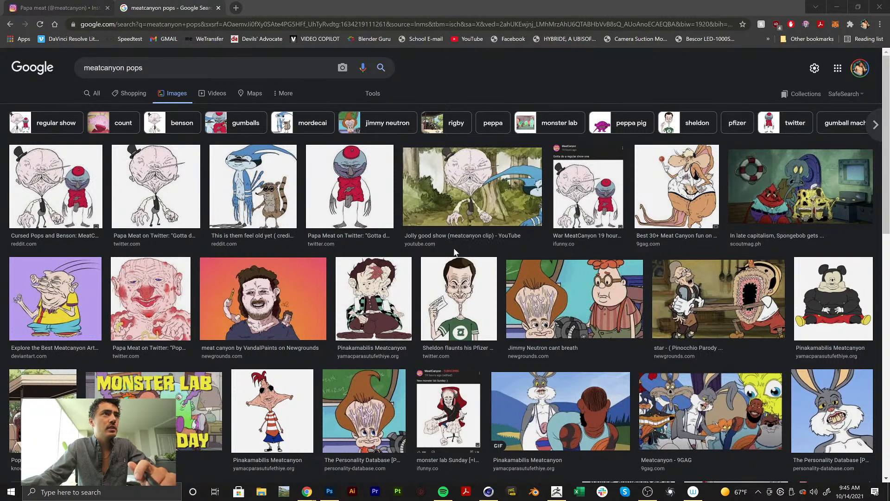
click(181, 200)
drag(820, 288, 608, 254)
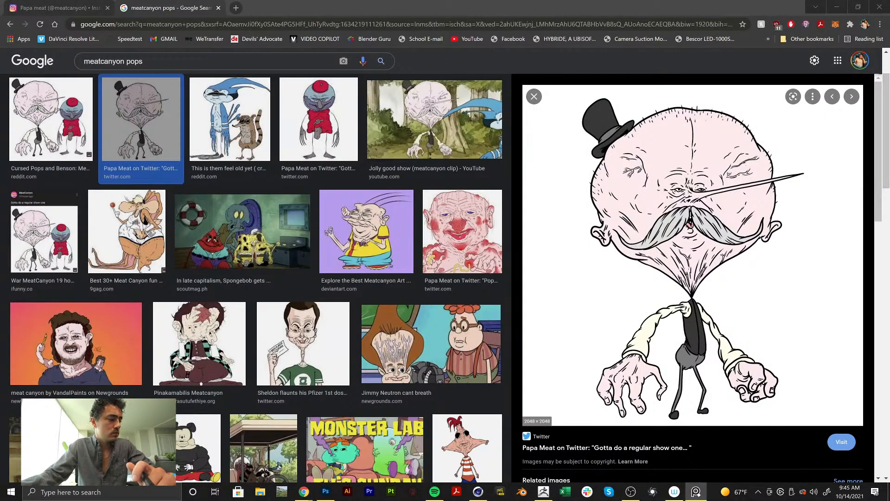
right_drag(100, 439, 541, 345)
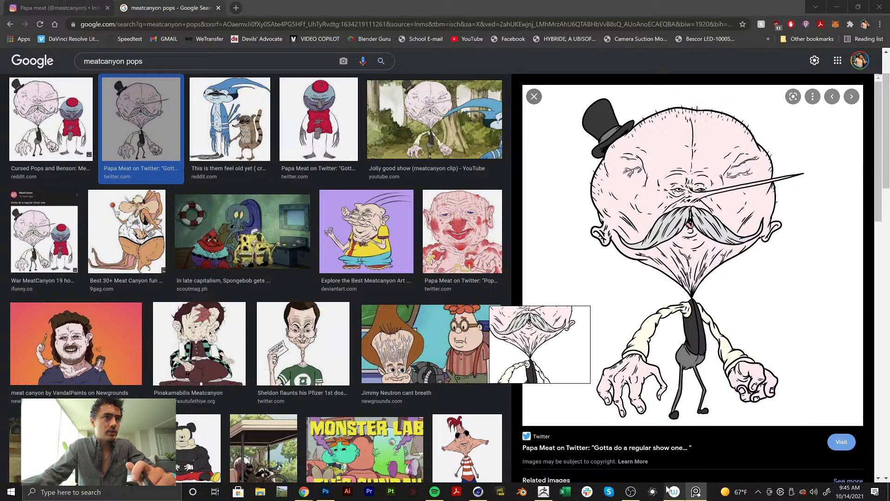
Open another empty PureRef board, enable always on top for it, and move it off the first board
click(631, 492)
right_click(632, 493)
right_click(696, 492)
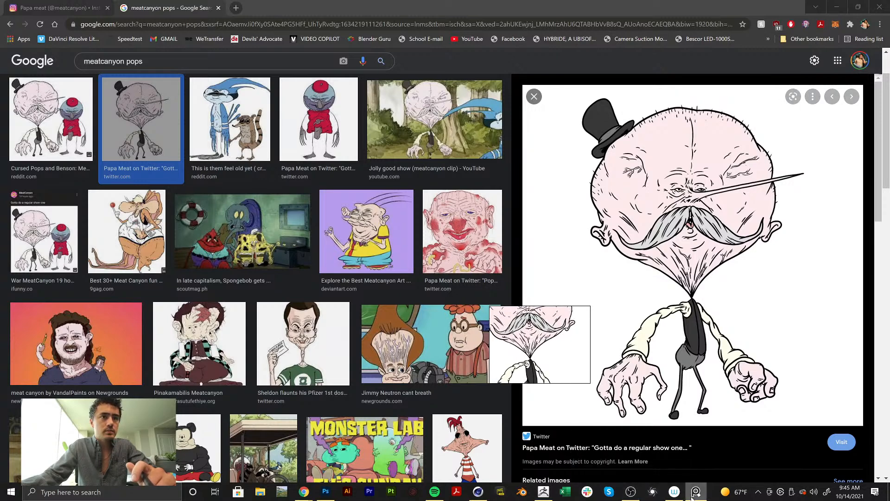
click(678, 443)
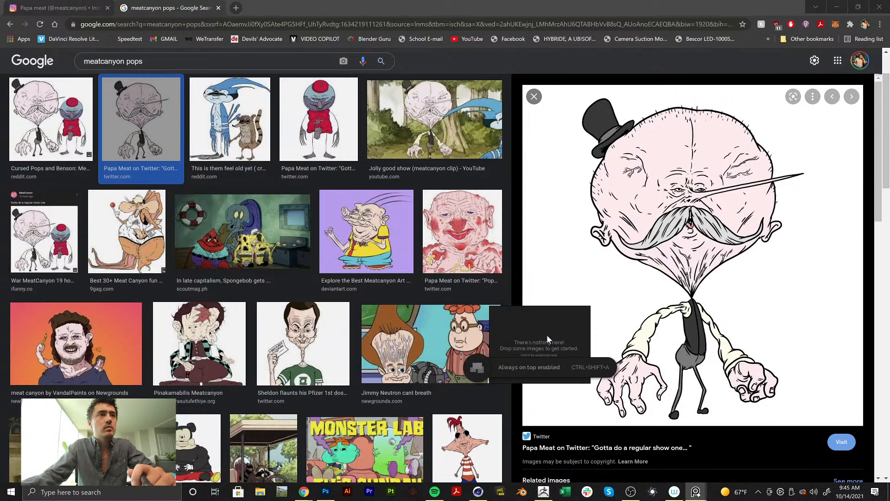
right_drag(536, 338, 443, 349)
click(527, 346)
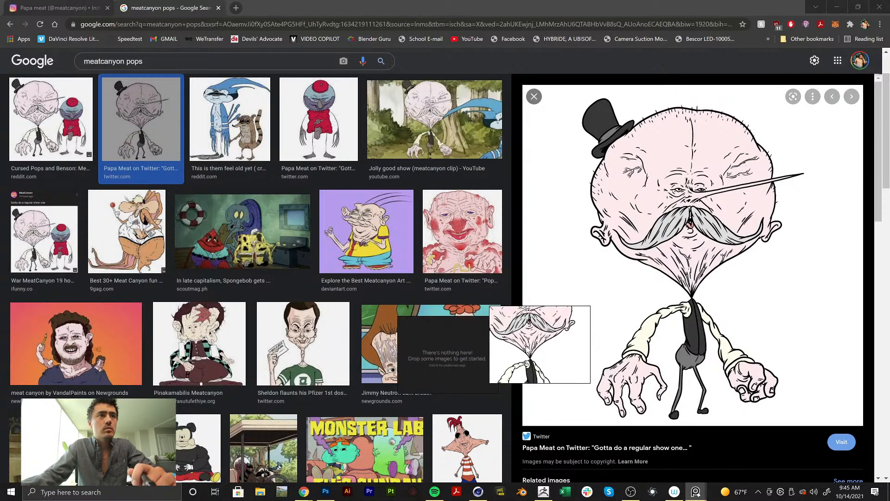
Paste the Pops drawing into the empty PureRef board and enlarge its window to show the whole head
click(461, 348)
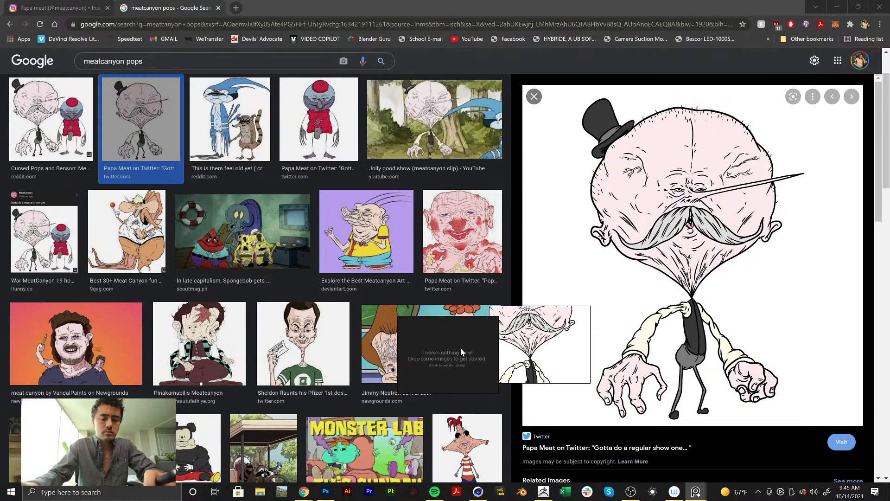
key(ctrl+v)
right_drag(461, 347, 518, 303)
right_drag(558, 349, 507, 500)
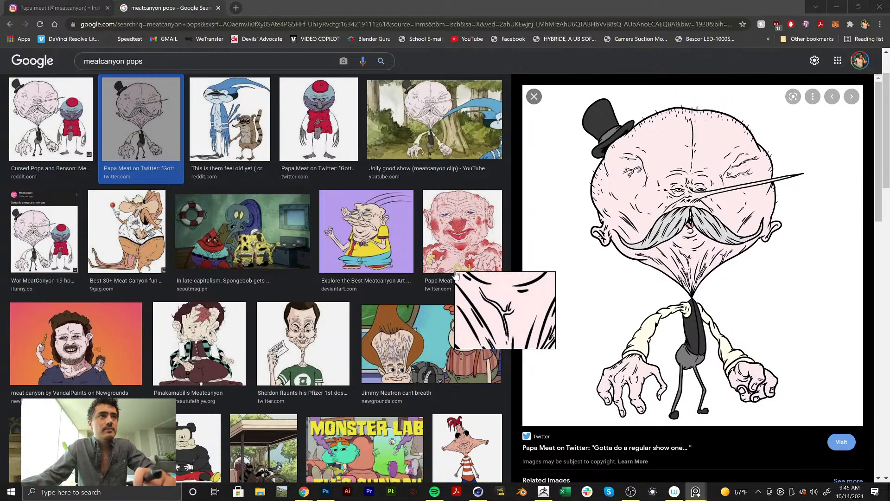
drag(456, 273, 140, 73)
scroll(388, 246, down, 2)
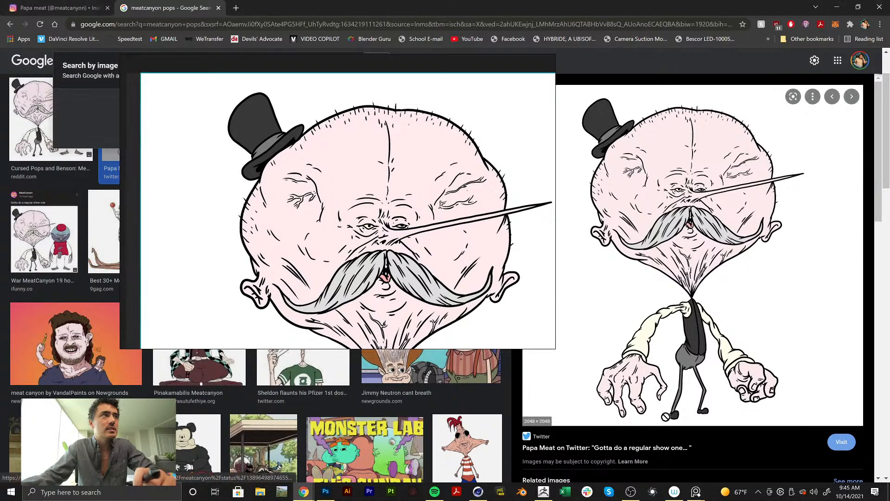
drag(555, 349, 679, 466)
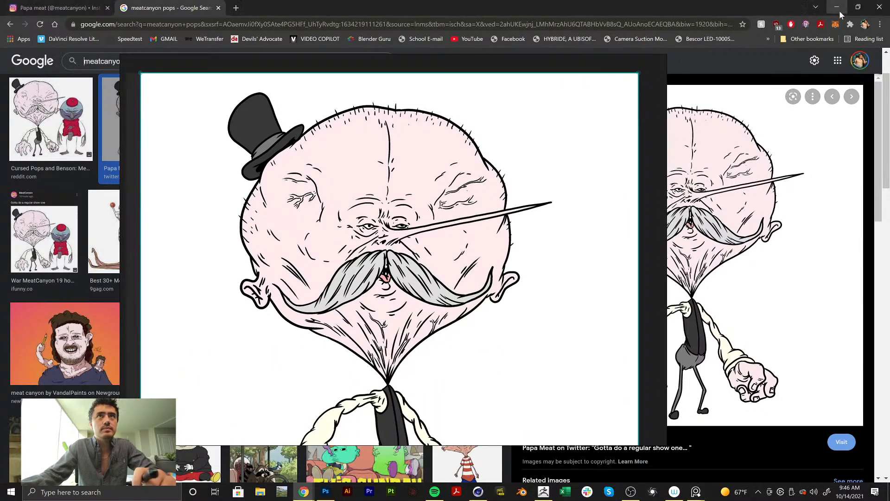
Minimise the browser, switch to ZBrush, and open the DynaMesh_Sphere_32 project
click(838, 8)
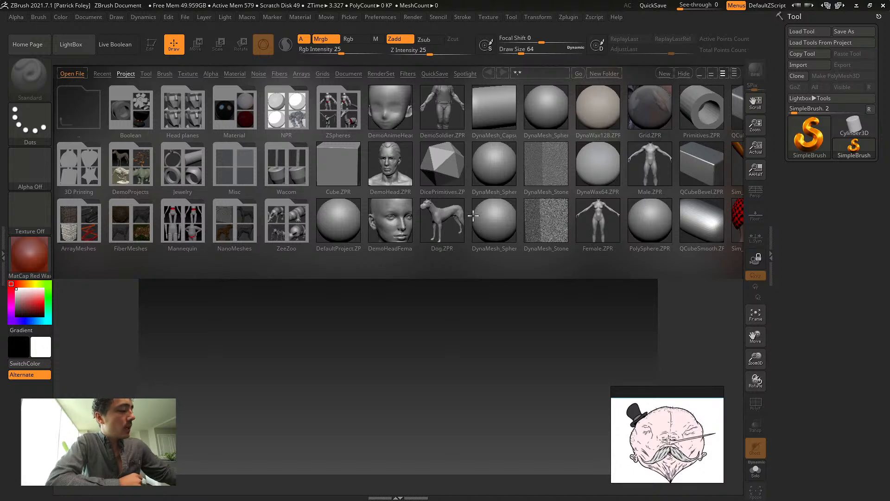
double_click(481, 200)
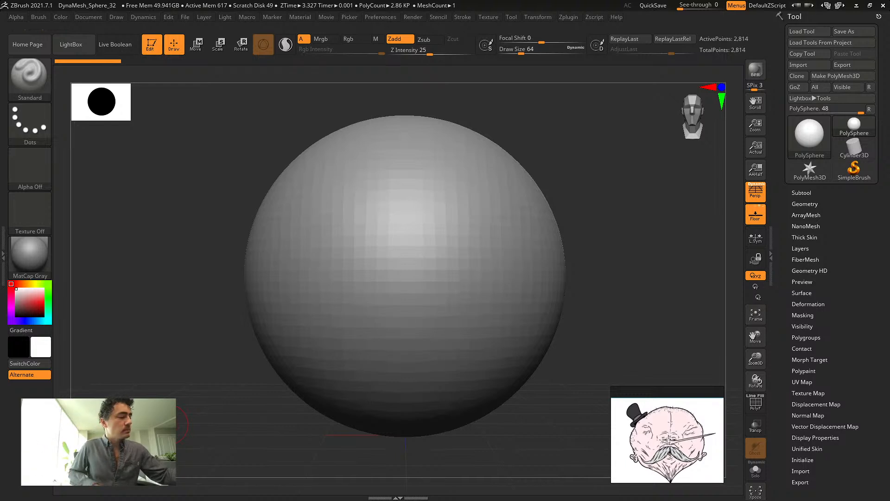
Turn off the floor grid and perspective, and zoom in on the Pops drawing in its reference board
click(755, 214)
click(754, 190)
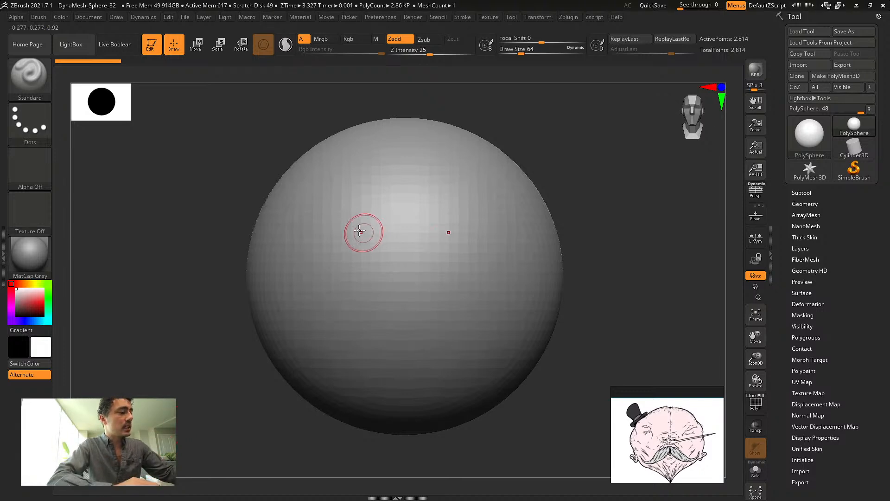
drag(314, 261, 278, 302)
key(ctrl+z)
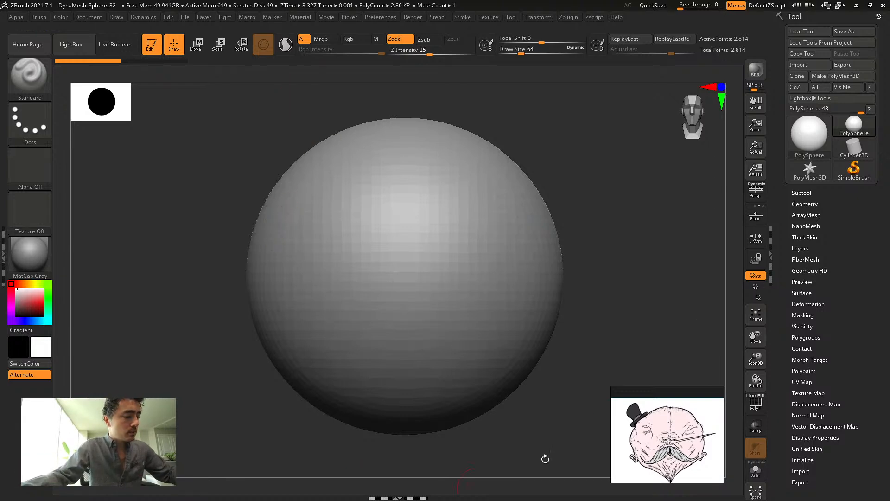
scroll(693, 459, up, 3)
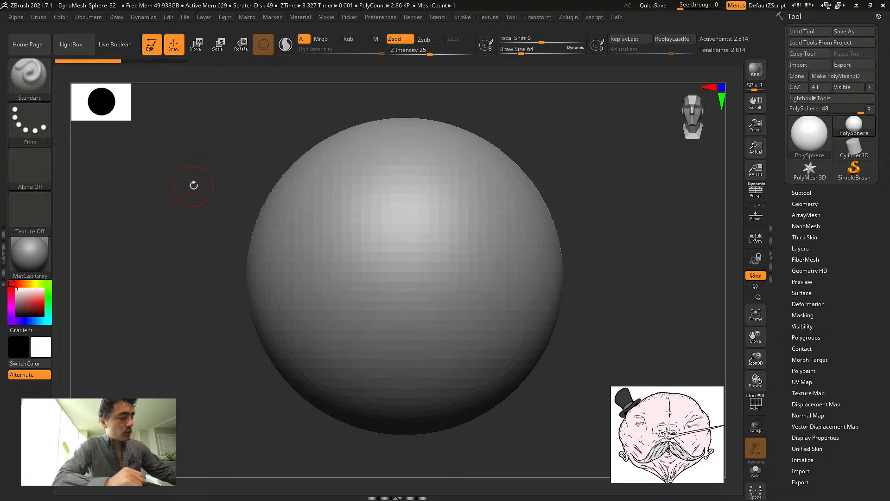
With the Move Topological brush at draw size about 476, push the sphere's upper sides outward and reshape its lower sides
key(b)
key(m)
key(t)
key(s)
drag(225, 248, 260, 248)
alt+drag(206, 223, 159, 213)
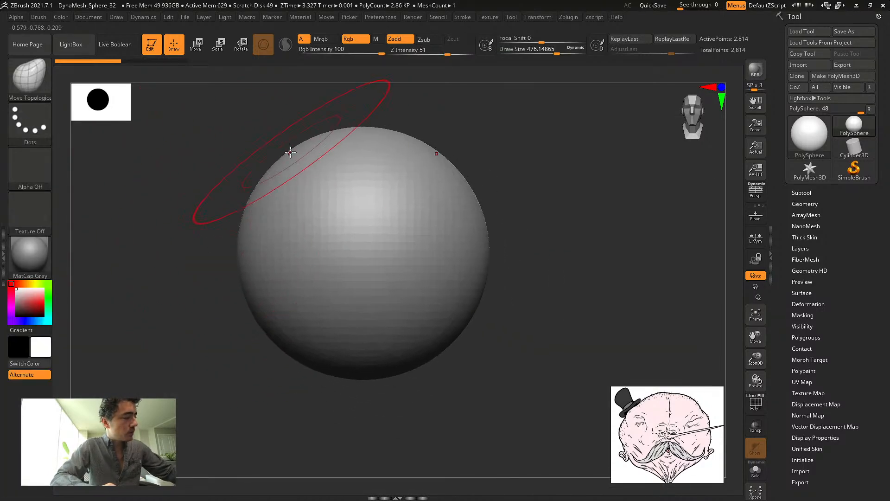
drag(275, 176, 266, 166)
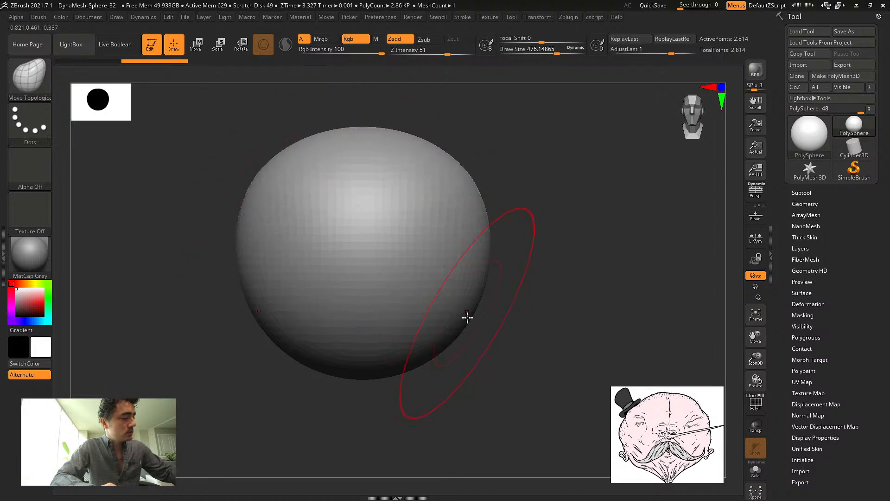
drag(467, 314, 455, 314)
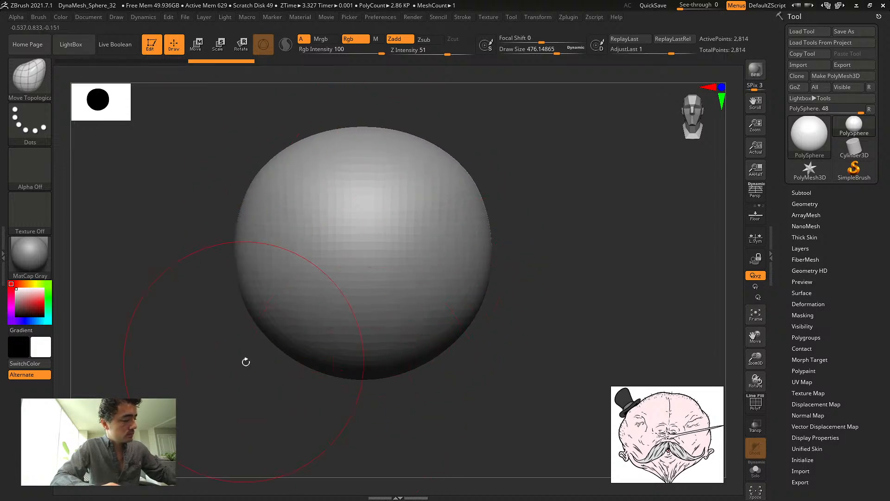
Pull the underside of the head down into a long pointed chin with draw size about 163 and smooth it
mouse_move(246, 360)
mouse_down()
mouse_move(207, 354)
mouse_move(493, 388)
mouse_move(516, 401)
mouse_move(357, 324)
mouse_move(397, 357)
mouse_up()
key(s)
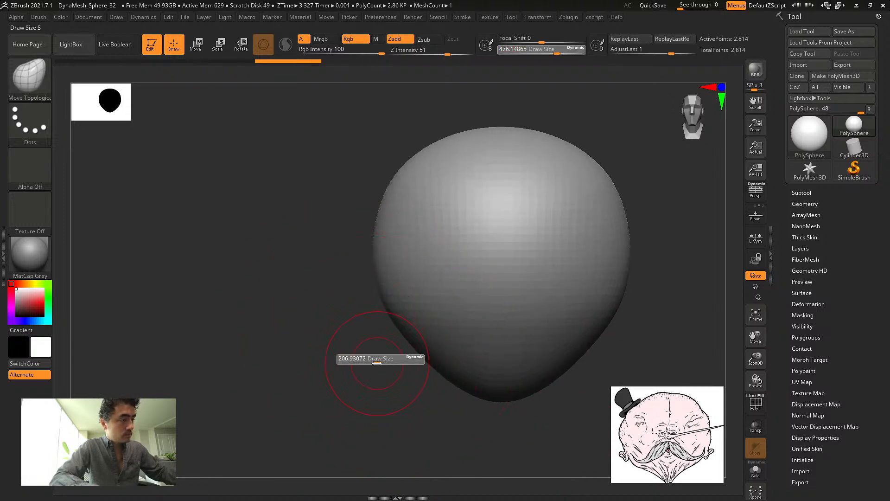
drag(497, 403, 510, 479)
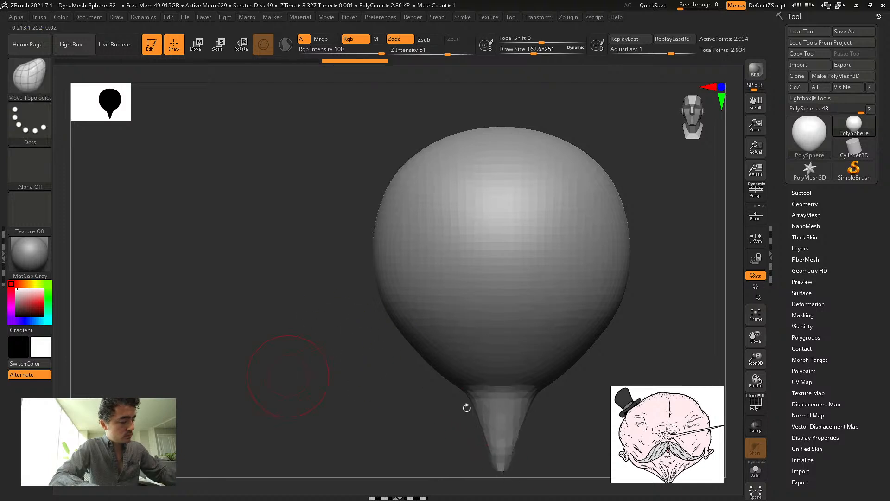
shift+drag(466, 408, 483, 408)
mouse_move(338, 328)
mouse_down()
mouse_move(324, 328)
mouse_move(334, 304)
mouse_move(175, 264)
mouse_move(186, 270)
mouse_move(206, 256)
mouse_up()
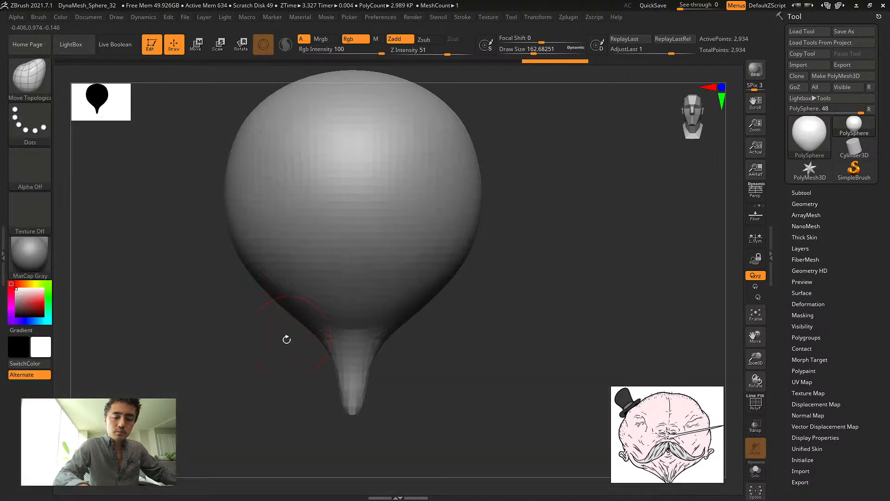
With draw size about 280, reshape the lower head into a gradual taper toward the chin and remesh it
key(s)
drag(288, 347, 289, 347)
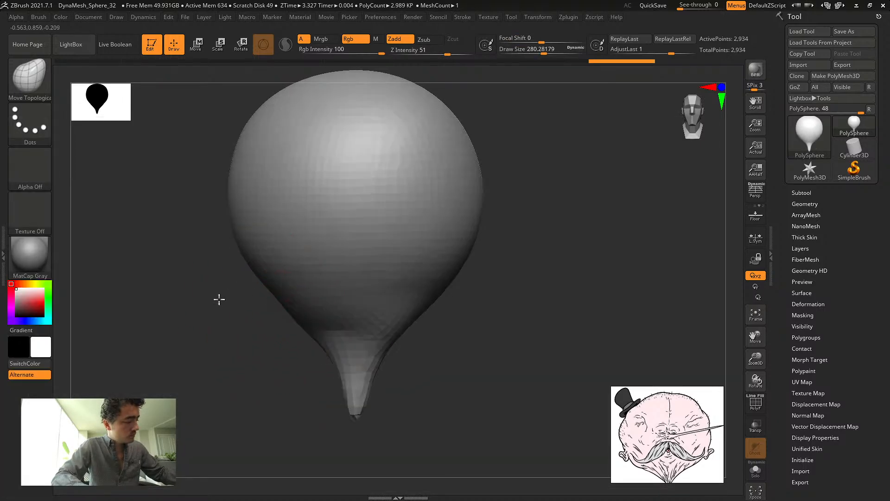
mouse_move(218, 299)
mouse_down()
mouse_move(303, 337)
mouse_move(364, 330)
mouse_up()
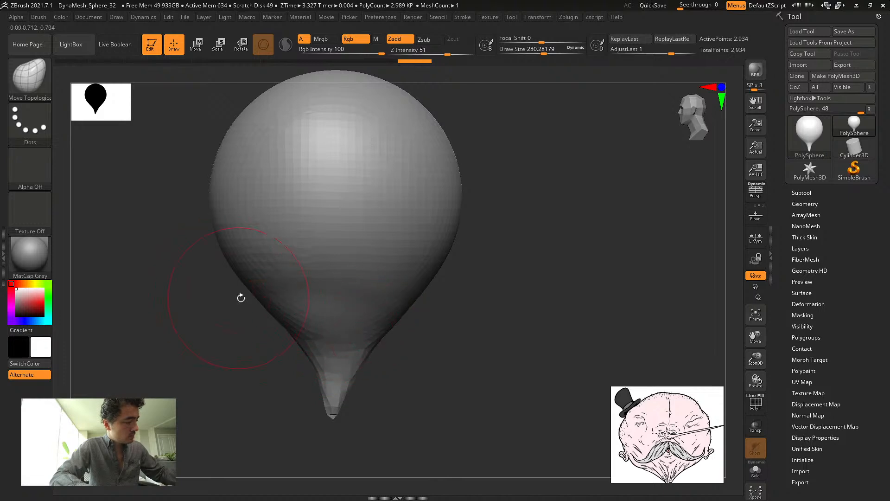
shift+drag(212, 302, 269, 280)
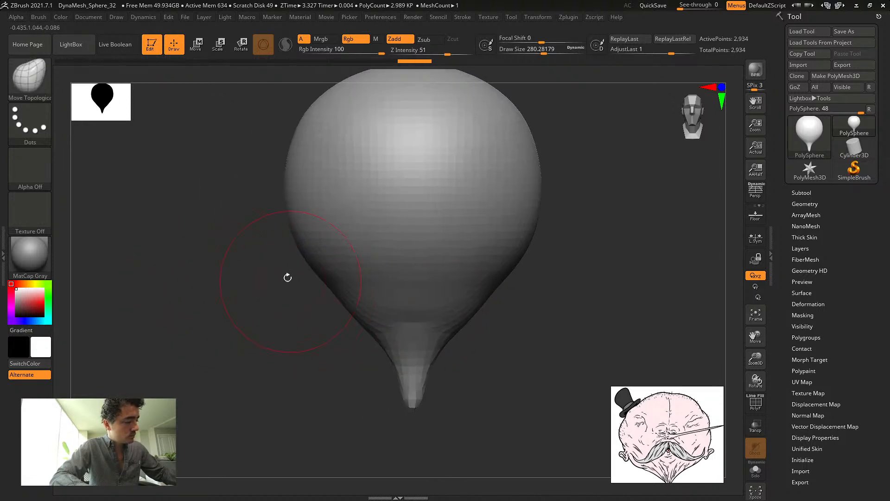
mouse_move(212, 261)
alt+mouse_down()
mouse_move(199, 285)
mouse_move(235, 255)
alt+mouse_up()
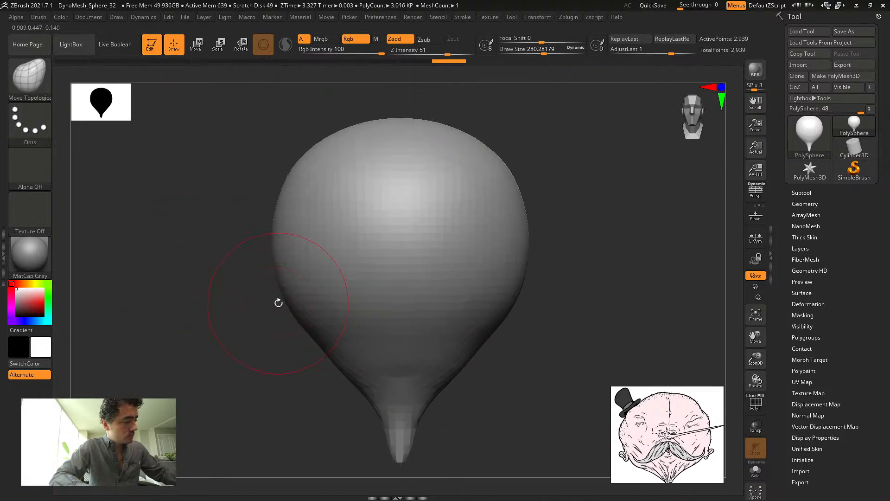
Enlarge the brush to a draw size of about 648 and pull the upper sides of the head outward
key(s)
mouse_move(278, 302)
mouse_down()
mouse_move(298, 302)
mouse_move(271, 314)
mouse_up()
key(space)
drag(312, 167, 297, 155)
drag(320, 188, 313, 192)
Pull the back of the skull outward from the side view and update the DynaMesh
drag(236, 185, 355, 197)
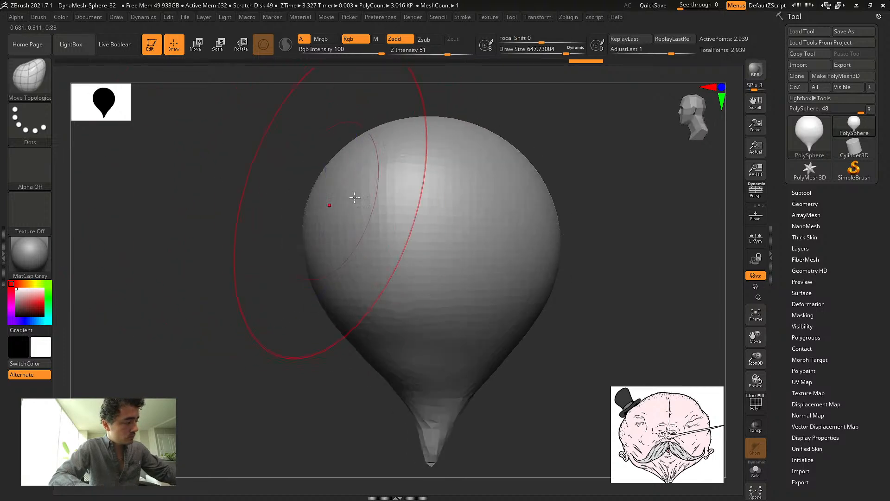
drag(511, 172, 521, 165)
mouse_move(512, 233)
mouse_down()
mouse_move(524, 229)
mouse_move(501, 258)
mouse_up()
ctrl+drag(270, 185, 264, 191)
shift+drag(258, 179, 264, 175)
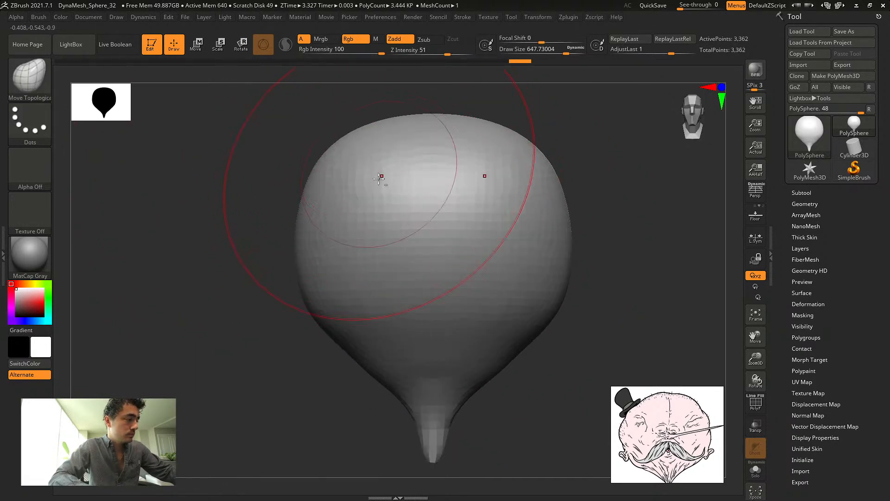
Widen both sides of the head further from the front view and remesh the stretched surface
drag(318, 230, 310, 223)
drag(311, 253, 306, 255)
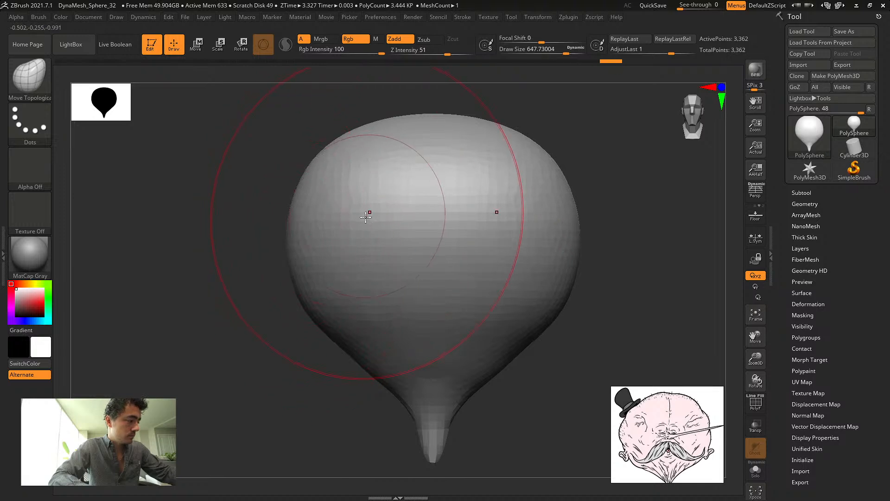
ctrl+drag(228, 217, 221, 213)
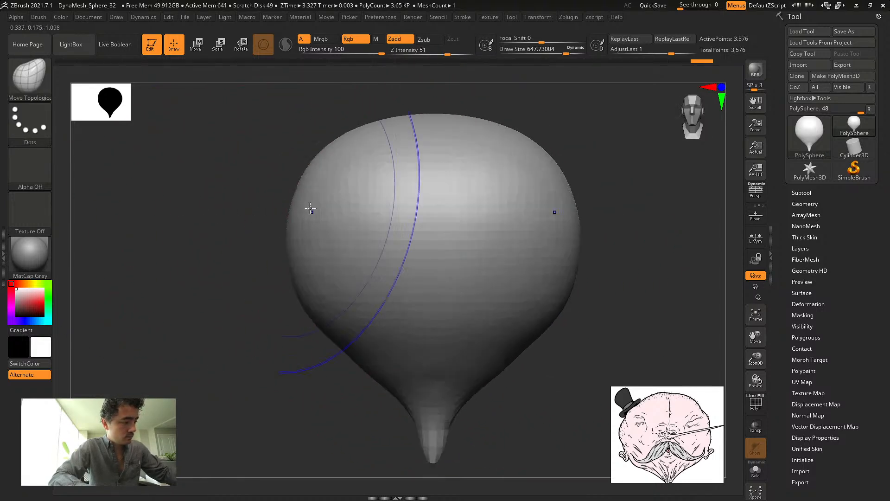
Set the DynaMesh resolution to 64 and remesh the head
scroll(239, 202, down, 3)
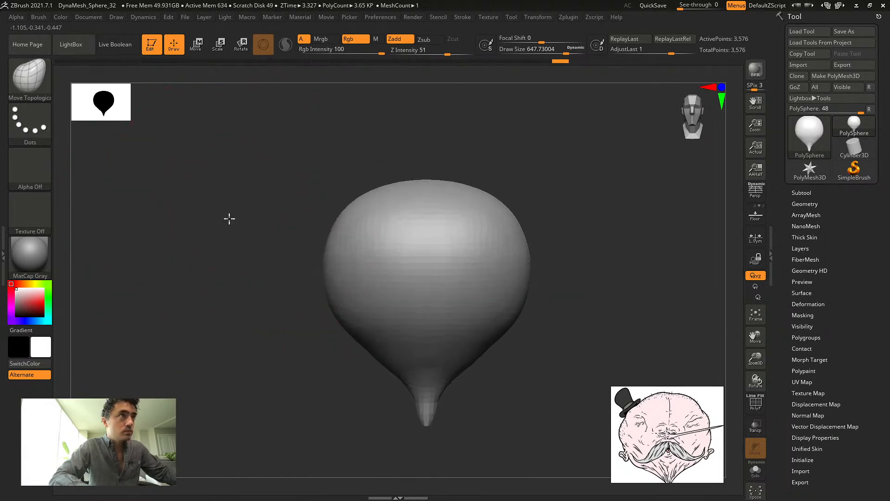
alt+drag(247, 235, 261, 218)
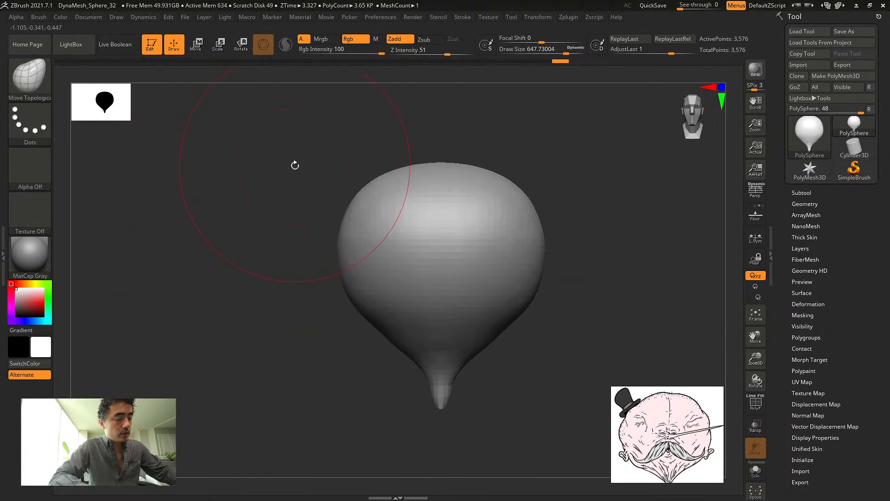
click(805, 204)
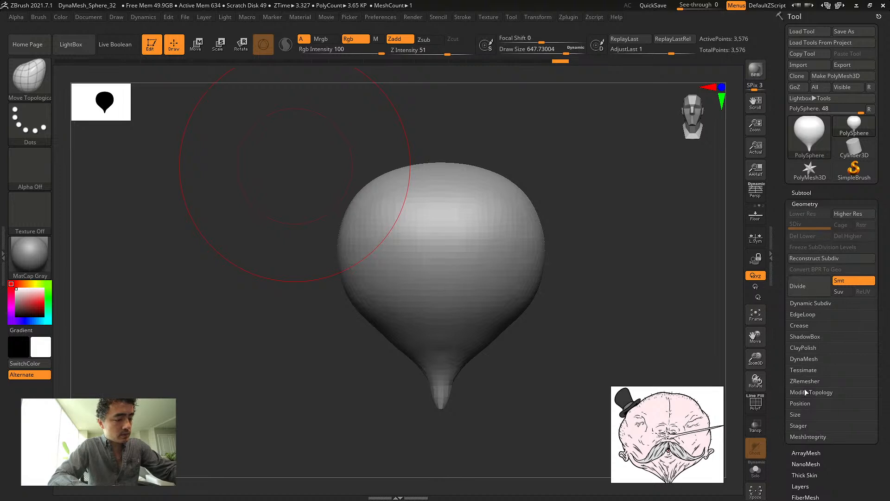
click(804, 359)
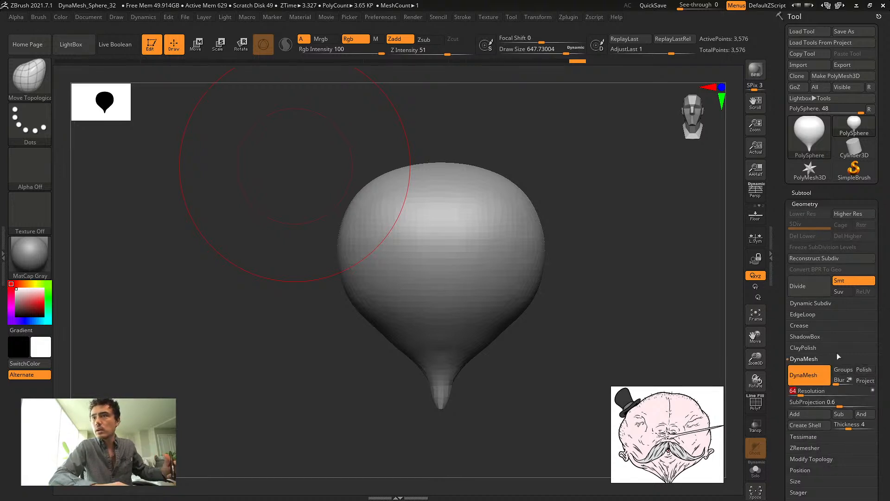
ctrl+drag(334, 176, 306, 169)
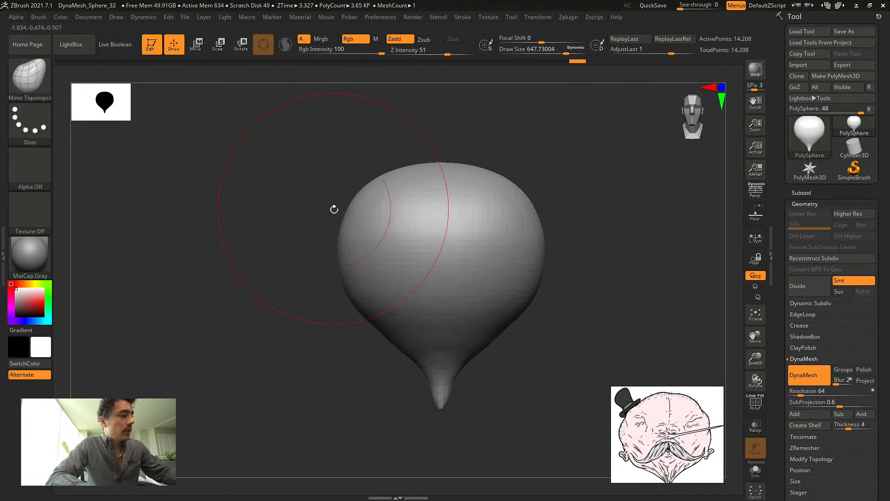
Smooth the lower head and chin transition from several sides with draw size about 344, remeshing the surface
shift+drag(402, 272, 395, 235)
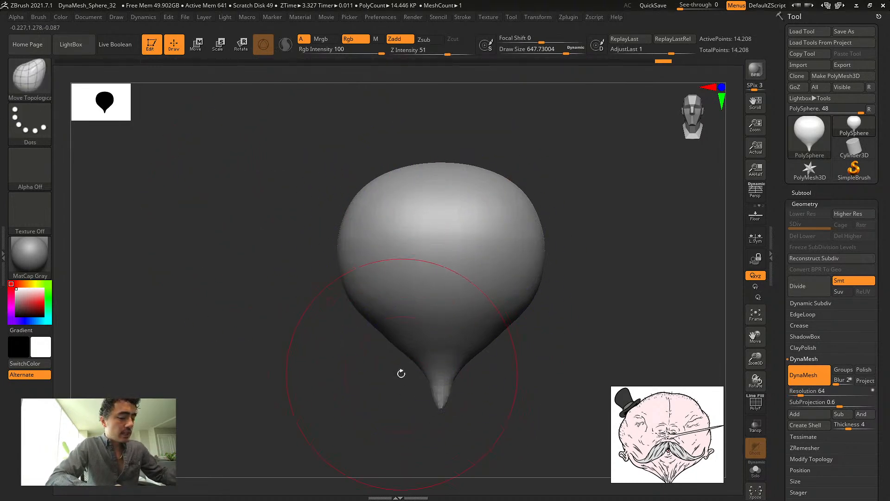
key(s)
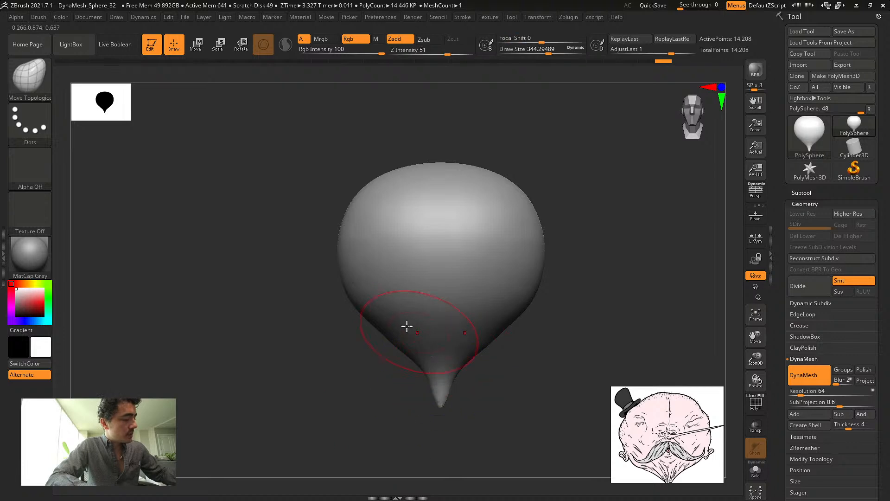
shift+drag(332, 292, 342, 283)
shift+drag(472, 338, 527, 259)
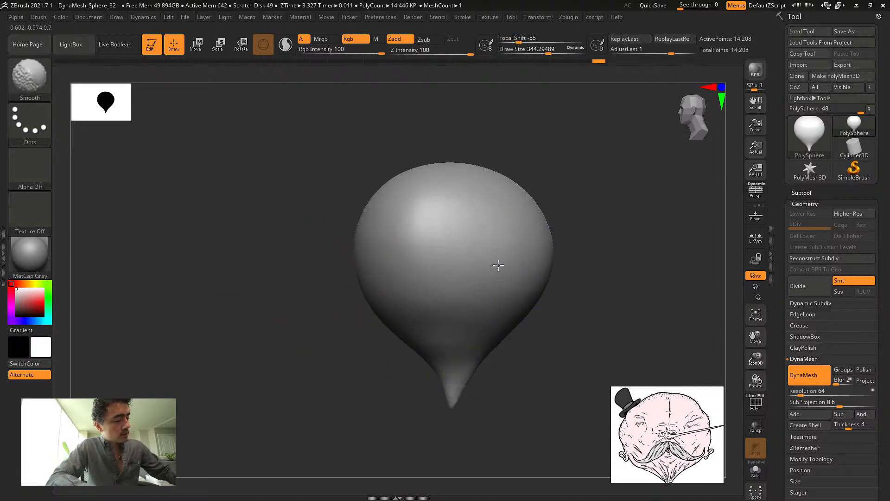
ctrl+click(278, 253)
shift+drag(278, 253, 447, 279)
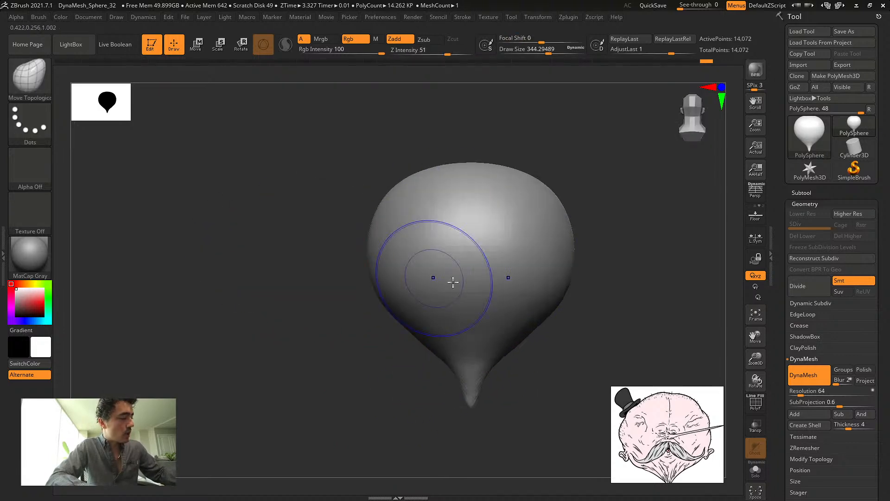
key(ctrl+z)
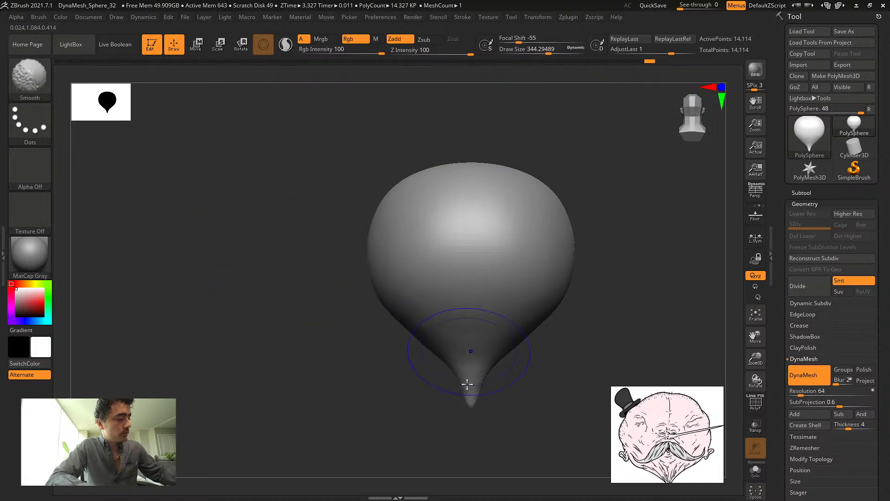
drag(275, 256, 260, 240)
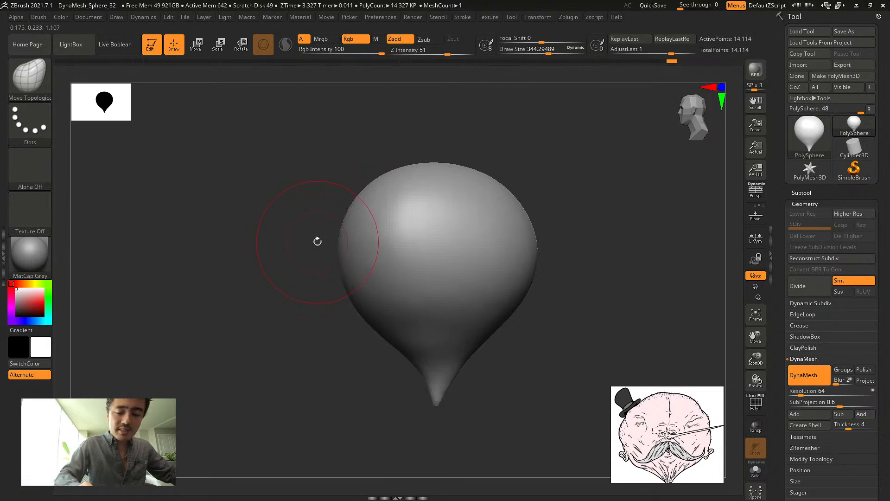
key(b)
key(Escape)
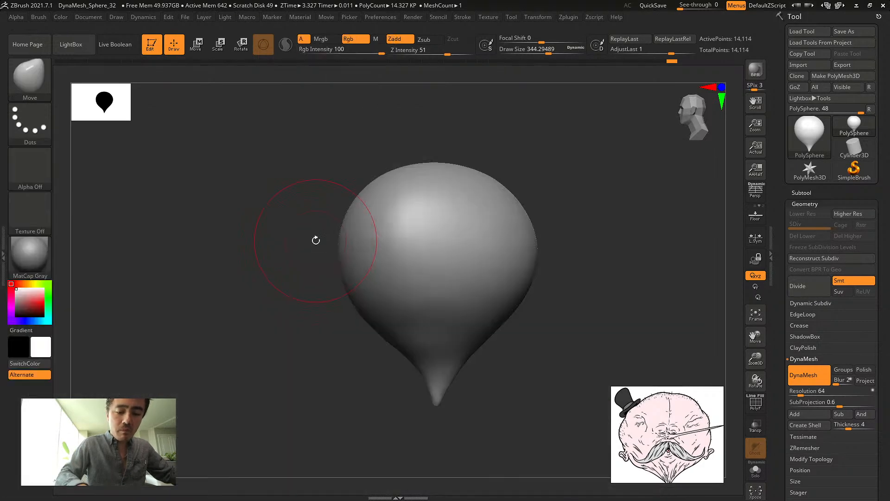
key(b)
key(Escape)
With Move Topological at draw size about 500, pull the cheeks and lower sides of the head into fuller curves and remesh
shift+drag(278, 241, 284, 221)
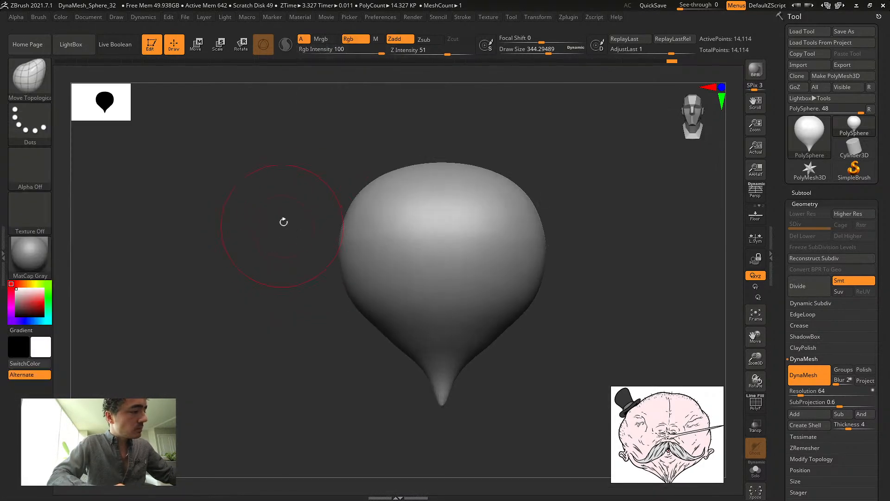
key(s)
drag(235, 286, 246, 287)
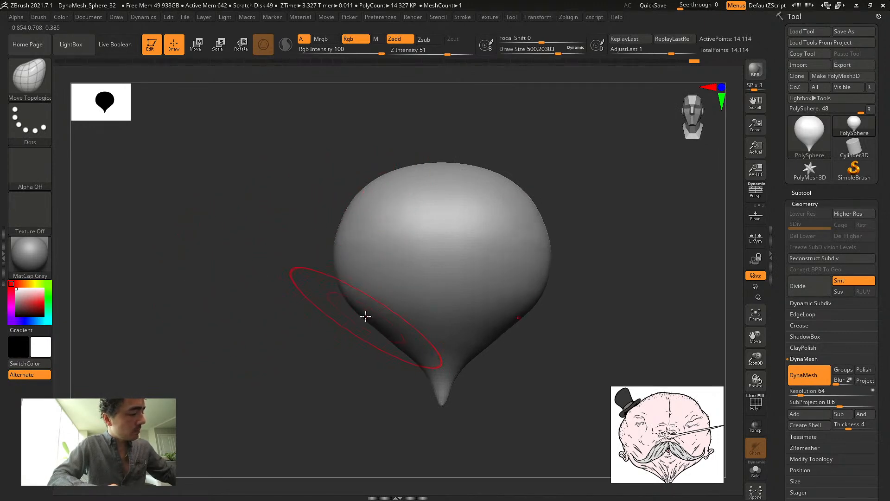
drag(363, 286, 356, 320)
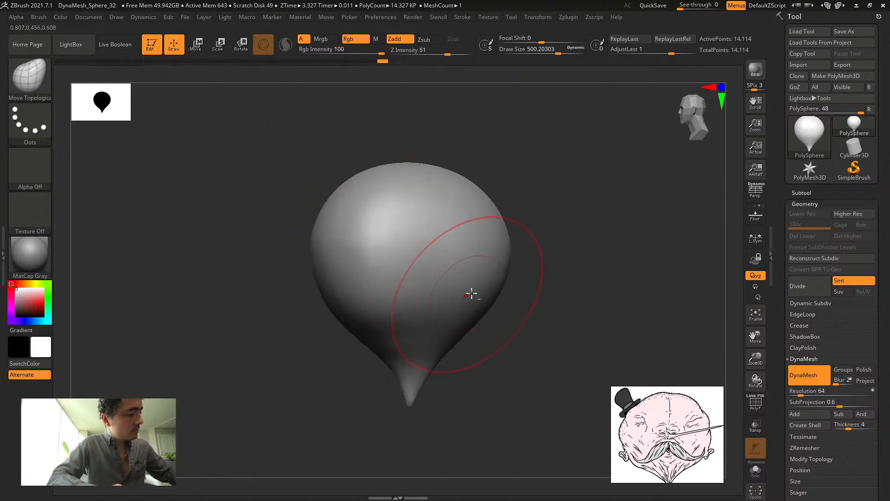
mouse_move(272, 190)
shift+mouse_down()
mouse_move(284, 185)
mouse_move(245, 211)
shift+mouse_up()
shift+drag(340, 254, 336, 232)
Select the DamStandard brush and check the head from below and from the front
key(b)
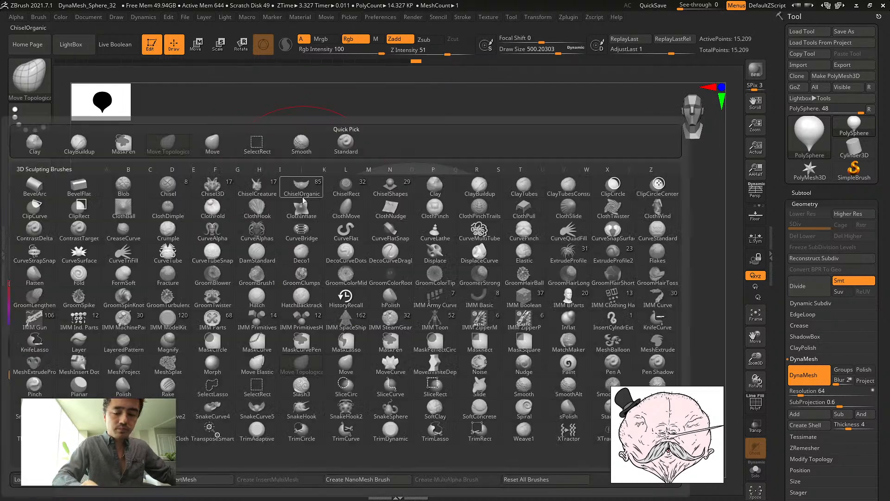
key(s)
key(m)
drag(274, 171, 276, 213)
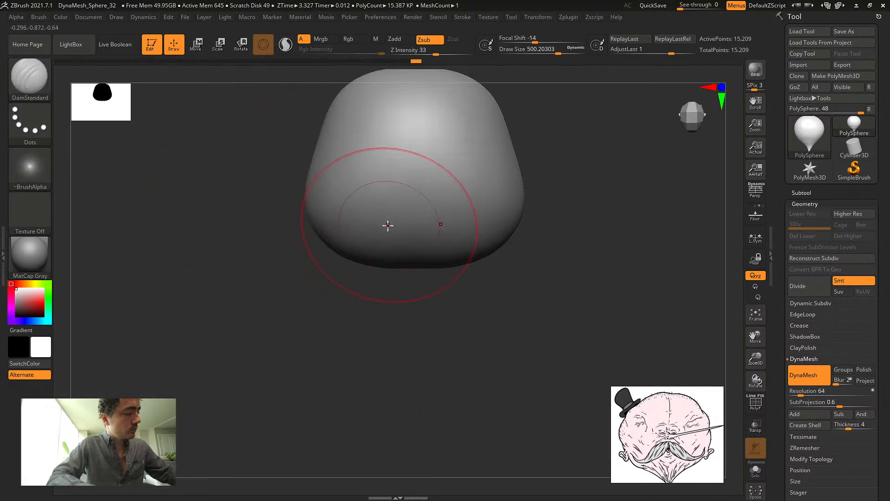
shift+drag(266, 174, 260, 123)
drag(415, 247, 415, 170)
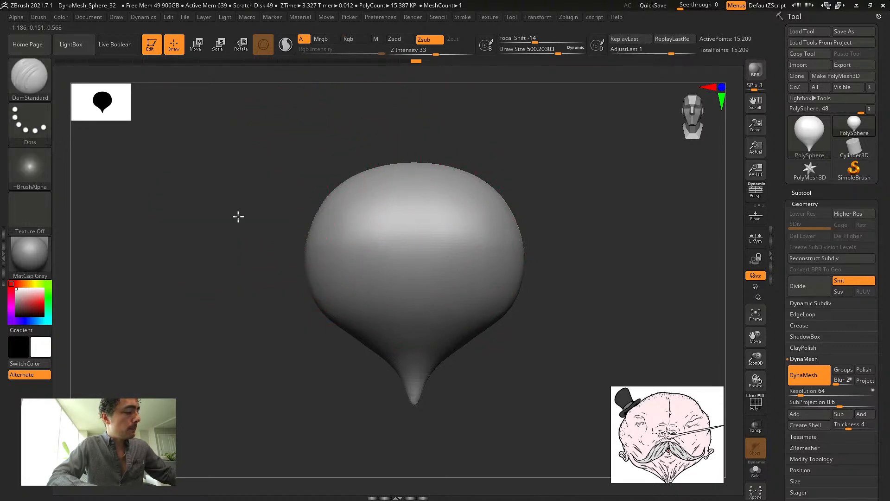
Switch to the ClayBuildup brush with its alpha off and set the draw size to about 39, facing the front of the head
alt+drag(237, 215, 252, 241)
alt+drag(210, 214, 260, 197)
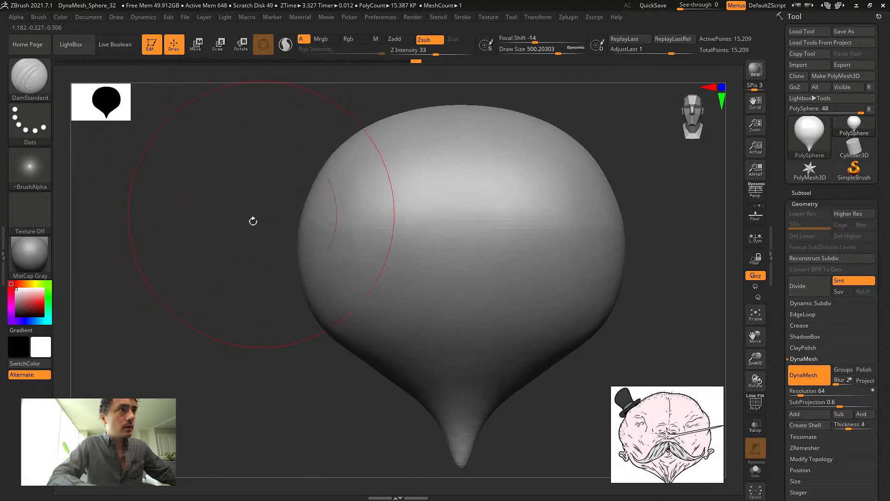
mouse_move(243, 228)
alt+mouse_down()
mouse_move(237, 223)
mouse_move(247, 231)
alt+mouse_up()
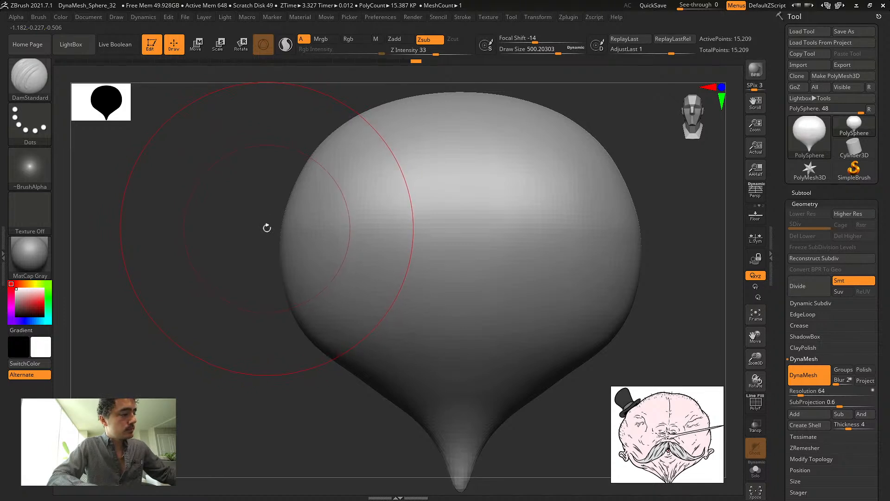
key(b)
key(c)
key(b)
key(s)
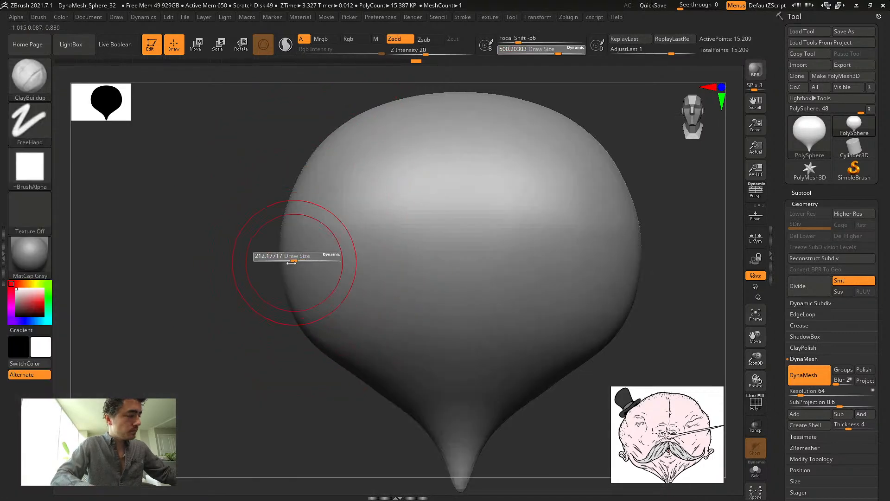
drag(291, 262, 266, 261)
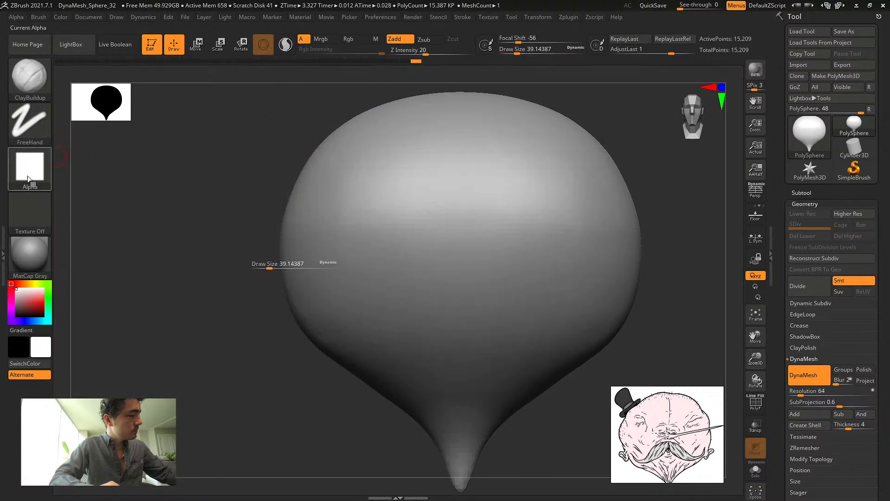
click(28, 179)
click(69, 169)
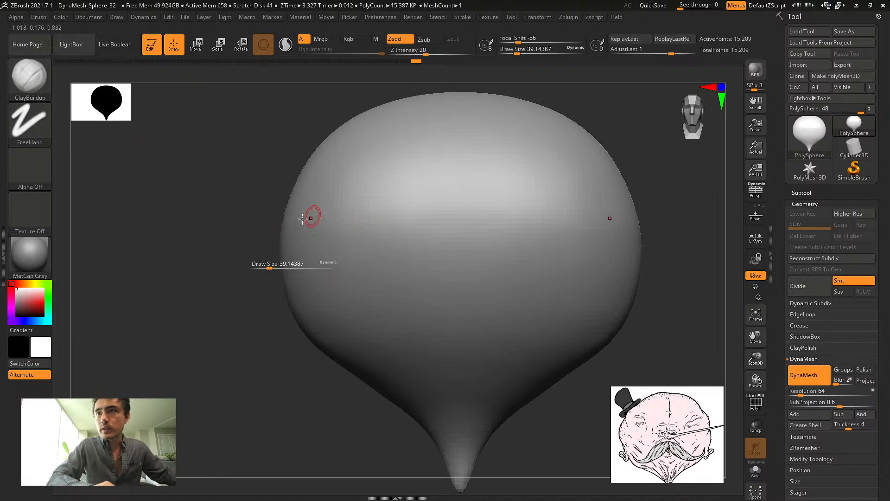
Carve two mirrored eye sockets at mid-face with draw size about 90, and deepen the eye slits at about 35
drag(278, 199, 233, 241)
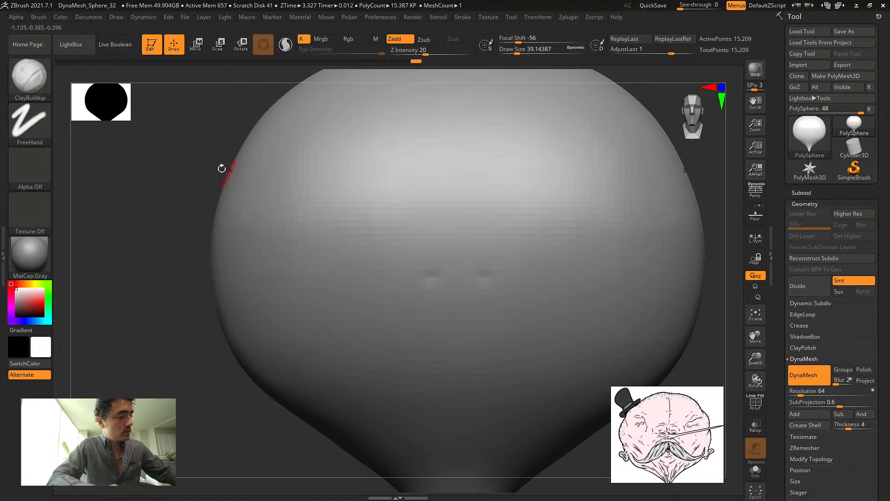
key(ctrl+z)
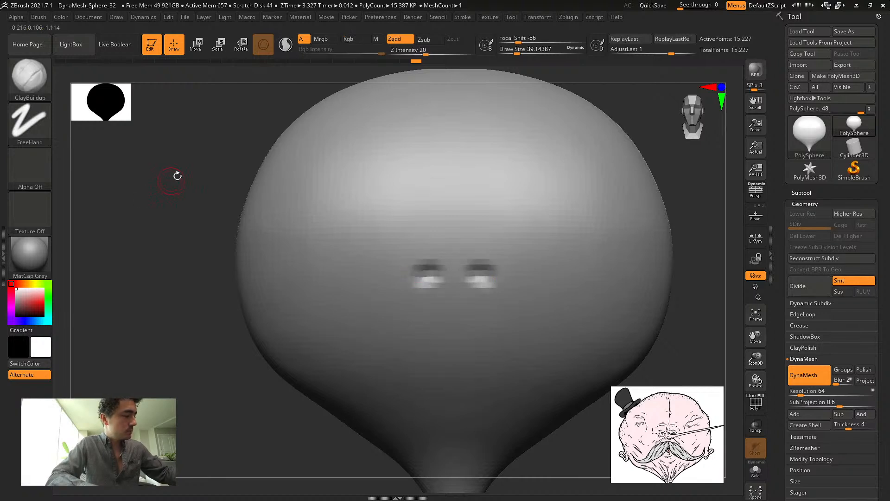
mouse_move(175, 175)
mouse_down()
mouse_move(157, 173)
mouse_move(217, 175)
mouse_move(415, 279)
mouse_up()
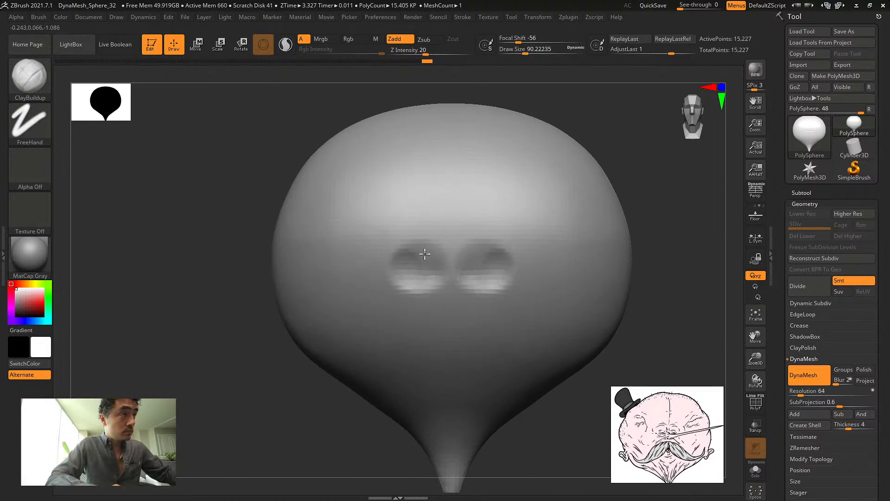
mouse_move(393, 266)
alt+mouse_down()
mouse_move(411, 284)
mouse_move(397, 274)
mouse_move(423, 257)
mouse_move(413, 278)
mouse_move(404, 272)
mouse_move(423, 271)
alt+mouse_up()
key(s)
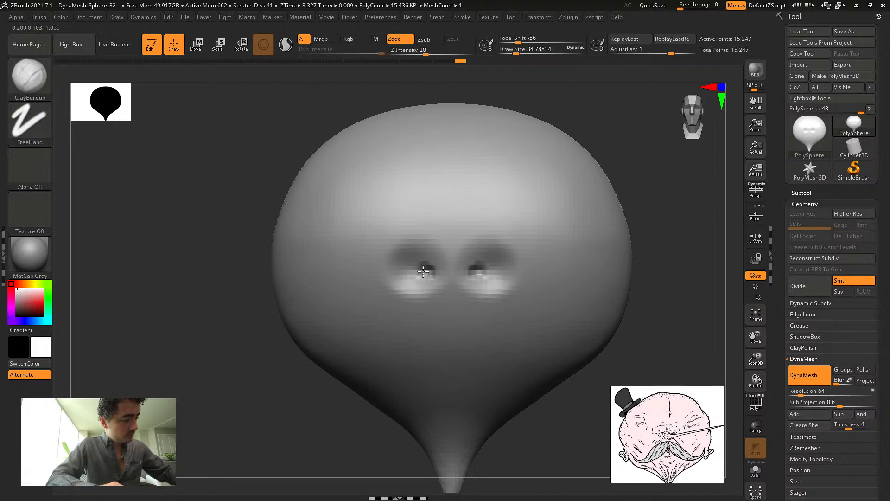
drag(214, 157, 214, 184)
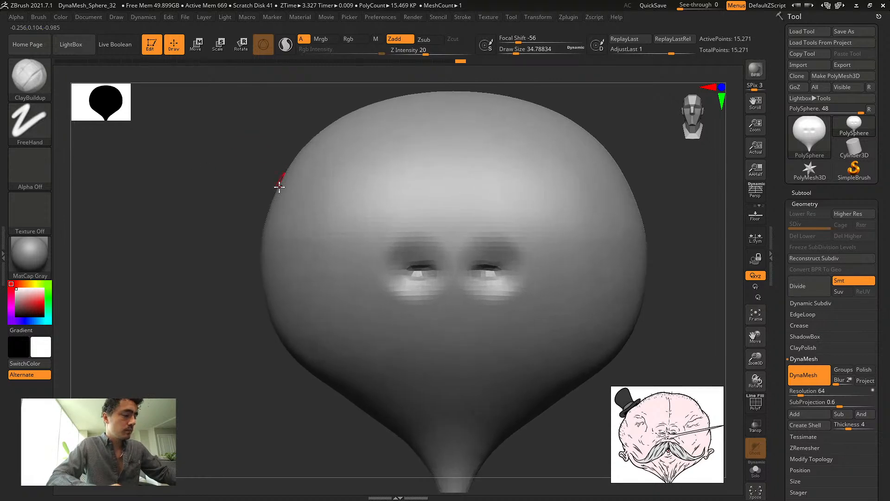
Swell the brow ridge and the areas around the eye sockets with the Inflat brush at draw size about 192
key(b)
key(i)
key(n)
key(s)
drag(298, 226, 325, 228)
mouse_move(408, 241)
mouse_down()
mouse_move(397, 234)
mouse_move(427, 248)
mouse_move(392, 233)
mouse_move(378, 255)
mouse_move(419, 305)
mouse_up()
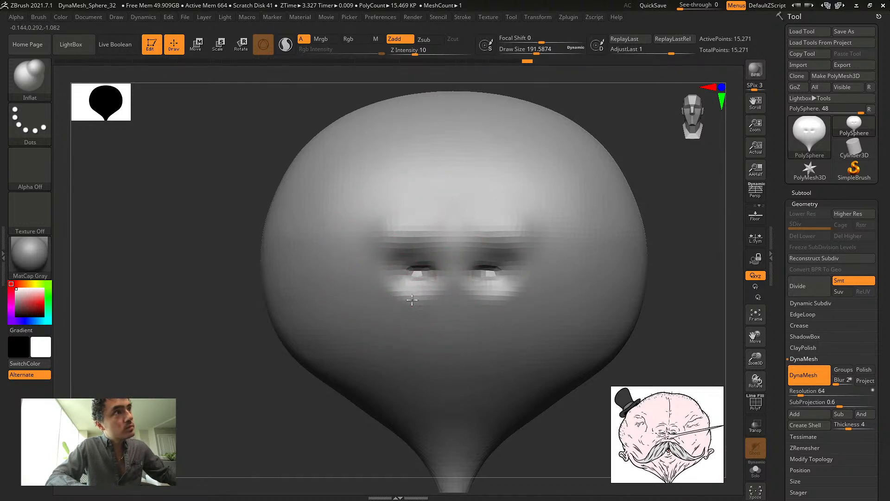
With Move Topological at draw size about 65, pull a small pointed nose out between and just below the eyes
drag(213, 179, 263, 194)
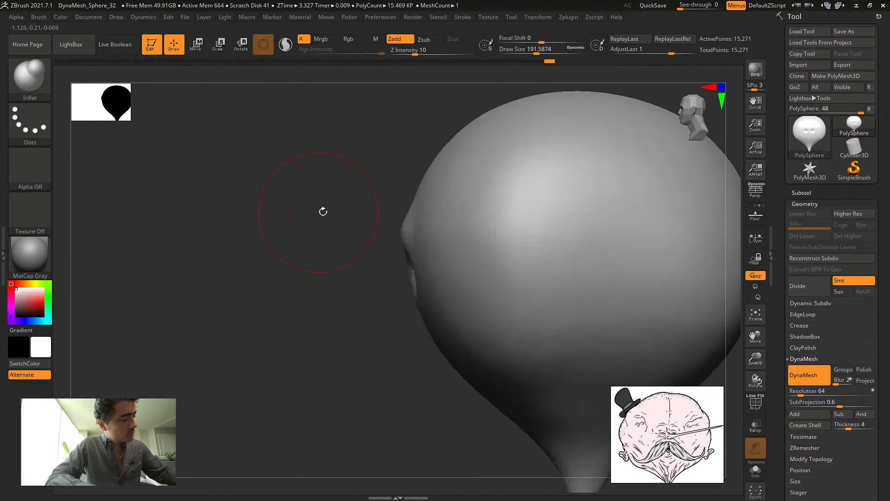
key(b)
key(m)
key(t)
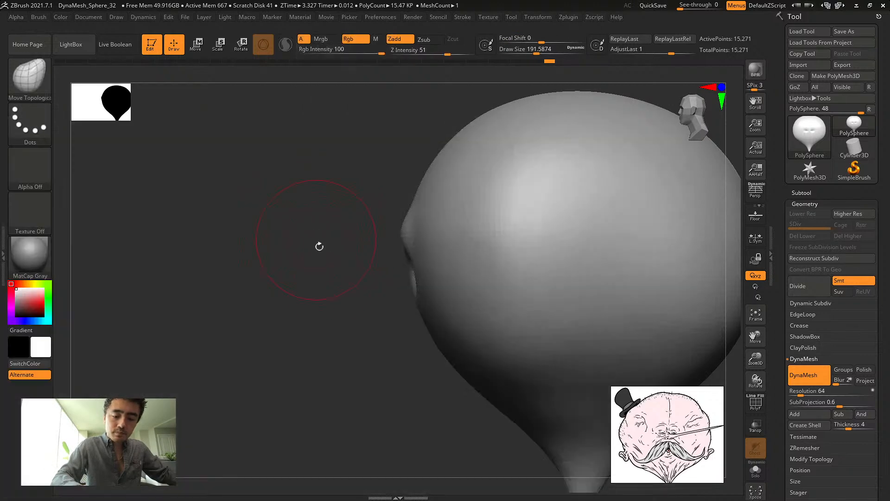
key(s)
mouse_move(311, 280)
mouse_down()
mouse_move(303, 284)
mouse_move(417, 311)
mouse_move(423, 298)
mouse_up()
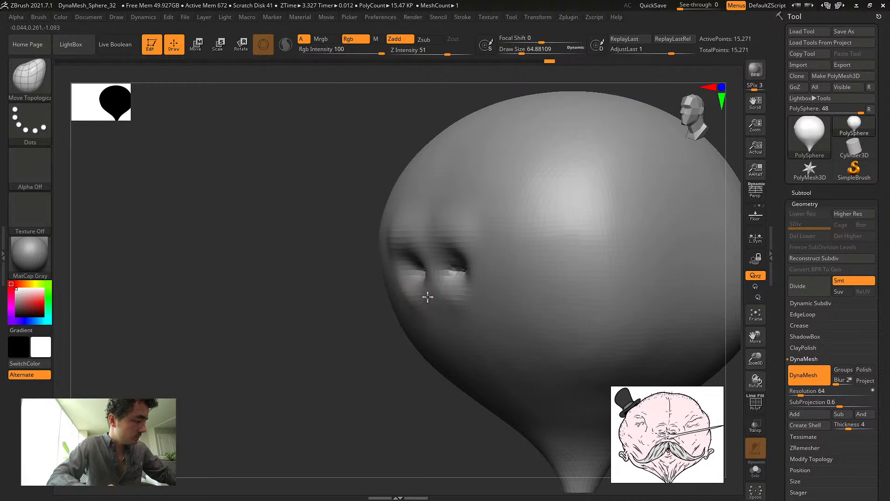
drag(339, 249, 314, 229)
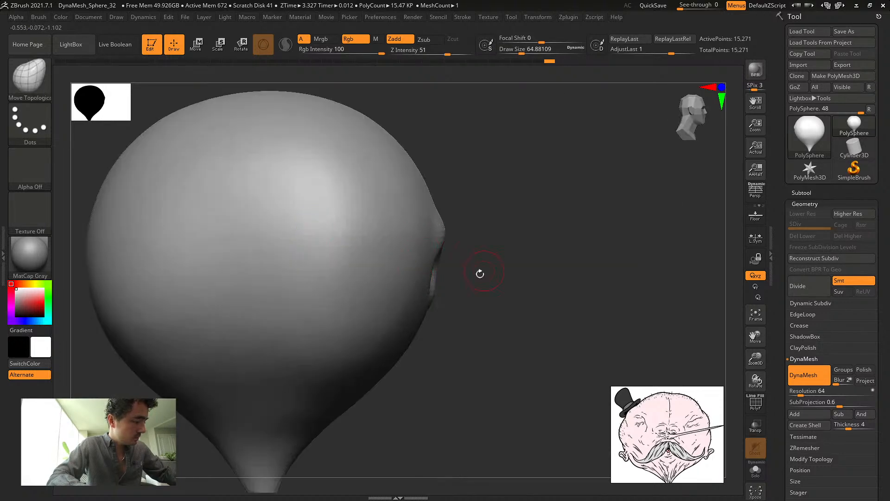
drag(480, 273, 452, 299)
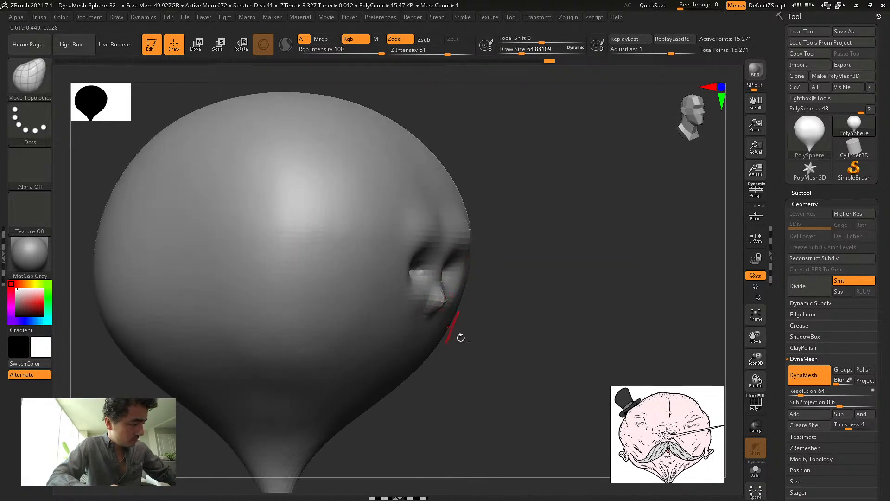
drag(461, 337, 432, 302)
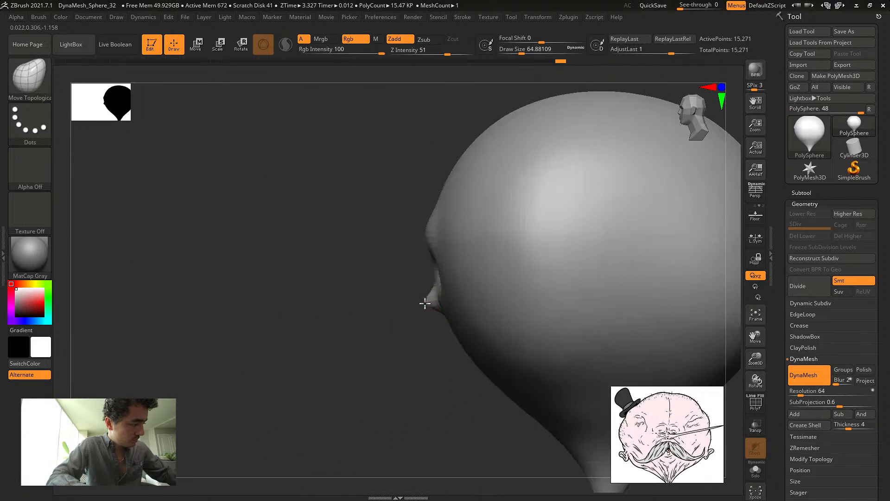
Try to stretch the nose outward and down into a long thin shape, remeshing between pulls
ctrl+drag(361, 249, 306, 273)
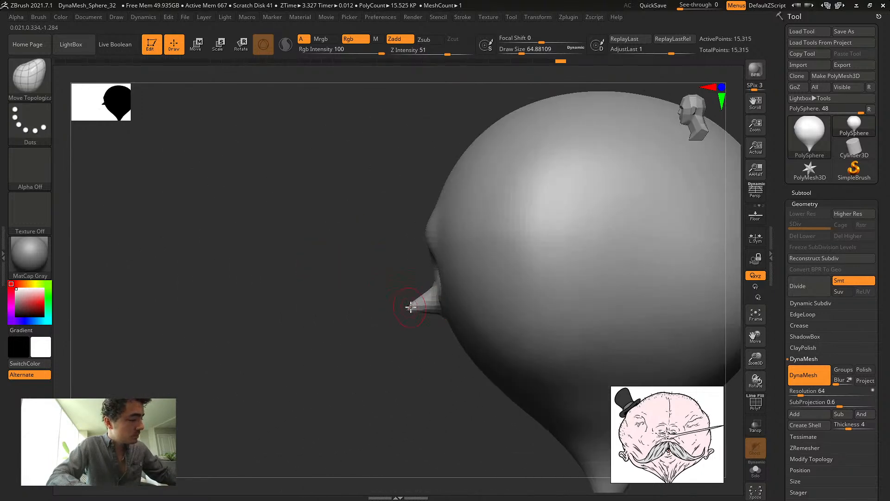
drag(406, 307, 362, 322)
ctrl+drag(325, 270, 297, 284)
drag(288, 263, 320, 272)
drag(361, 326, 200, 378)
ctrl+drag(223, 241, 258, 218)
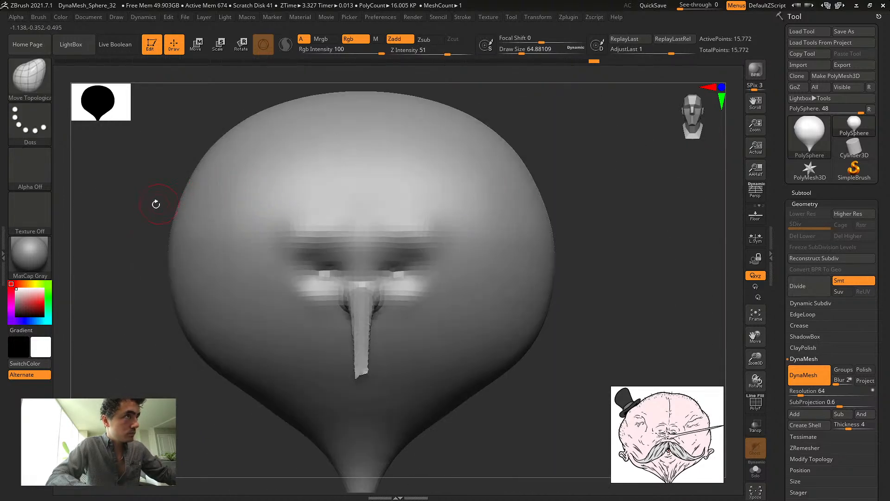
ctrl+drag(135, 199, 163, 197)
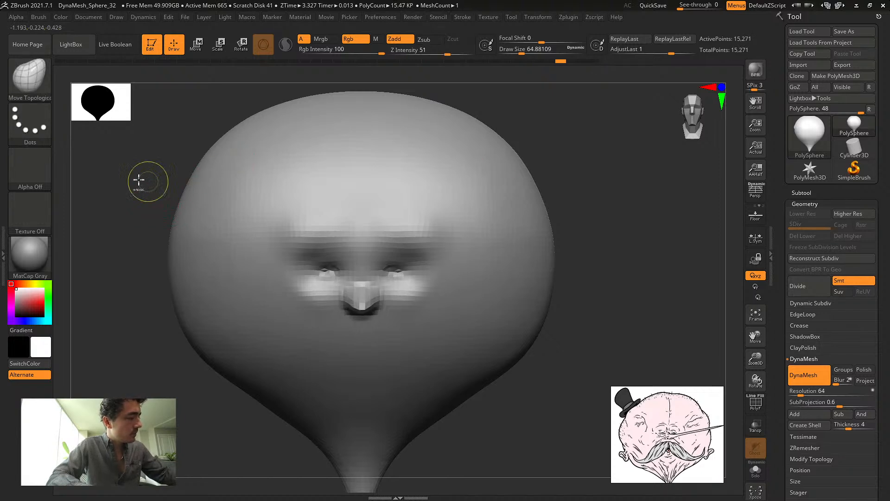
key(ctrl+z)
Smooth the short nose into the face and remesh the head
shift+drag(360, 310, 361, 304)
mouse_move(176, 214)
mouse_down()
mouse_move(127, 195)
mouse_move(138, 174)
mouse_move(224, 160)
mouse_up()
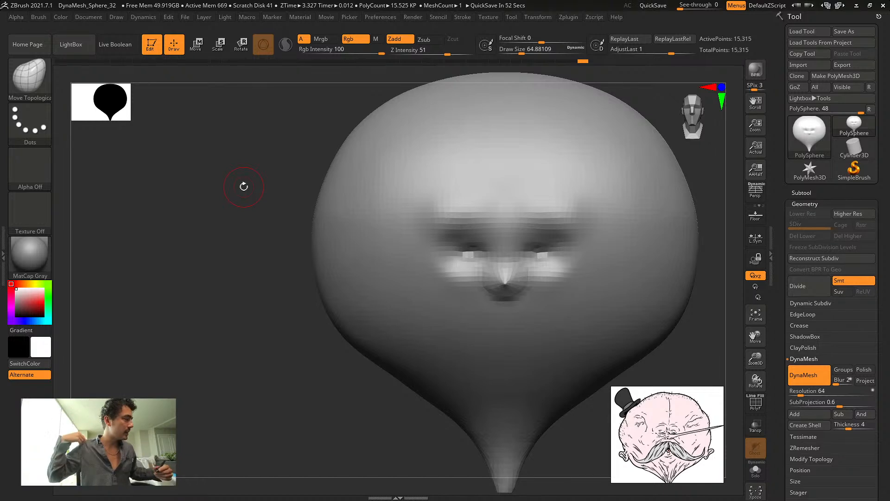
mouse_move(240, 205)
mouse_down()
mouse_move(190, 212)
mouse_move(261, 187)
mouse_up()
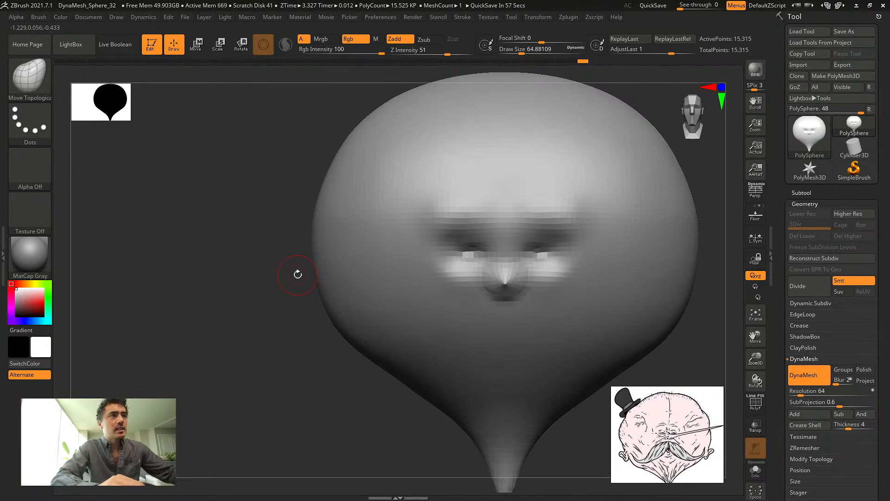
mouse_move(271, 194)
mouse_down()
mouse_move(280, 197)
mouse_move(256, 195)
mouse_move(277, 195)
mouse_up()
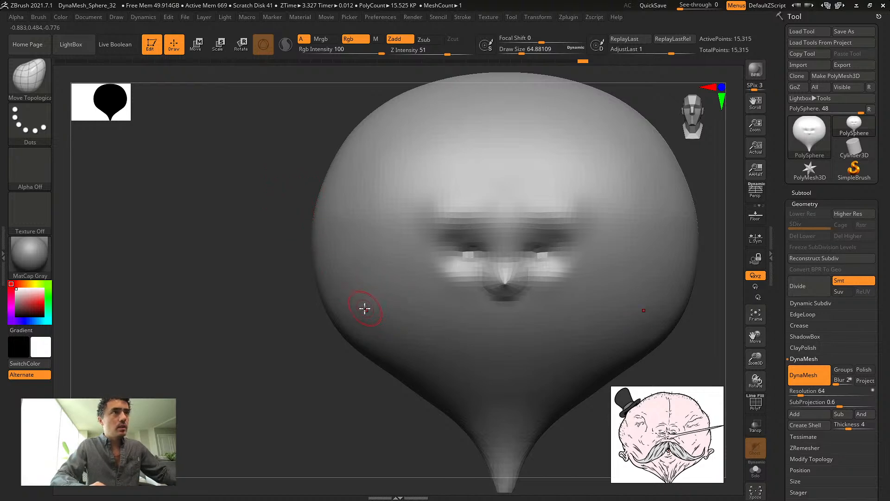
Try to pull two mirrored spikes downward from the lower cheeks
drag(445, 357, 456, 396)
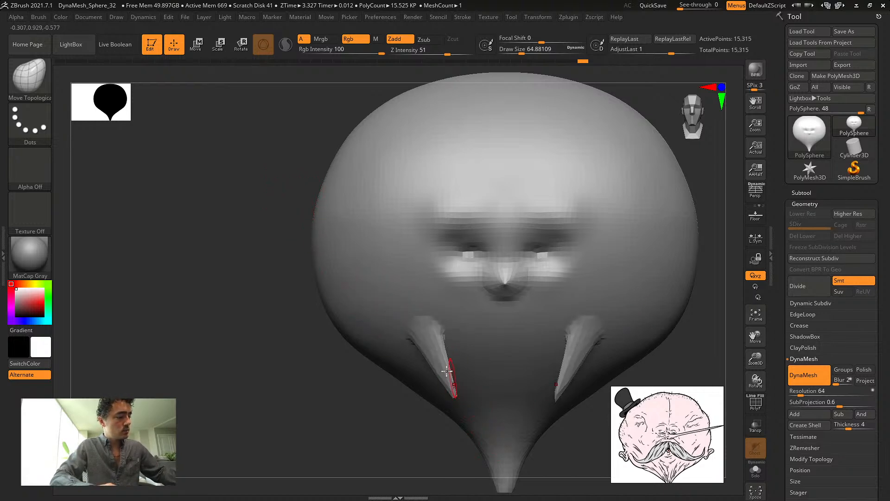
key(ctrl+z)
ctrl+right_drag(268, 239, 220, 231)
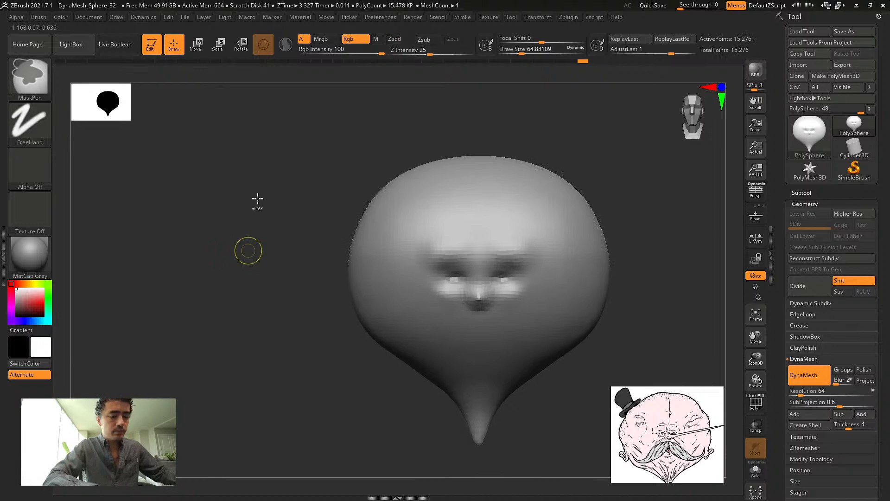
In the project save dialog, create a folder named 101421_MeatCanyonPops inside Dailies_Current
scroll(329, 247, up, 3)
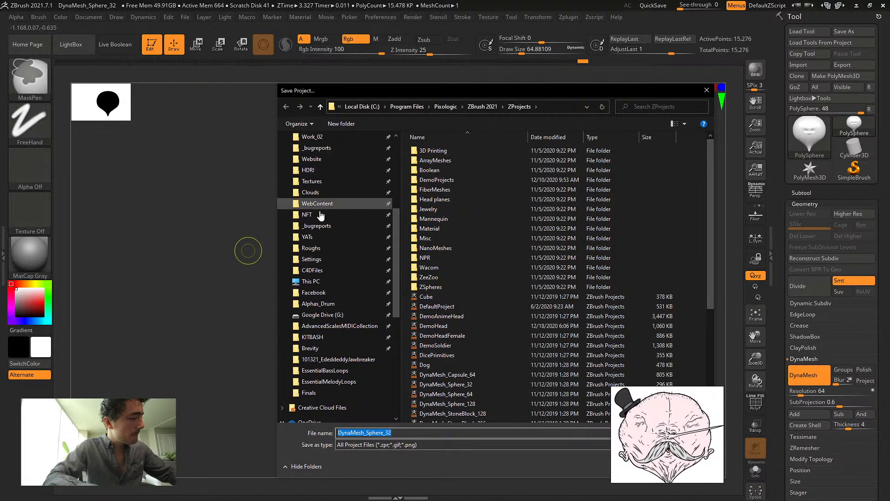
scroll(395, 232, up, 2)
click(319, 181)
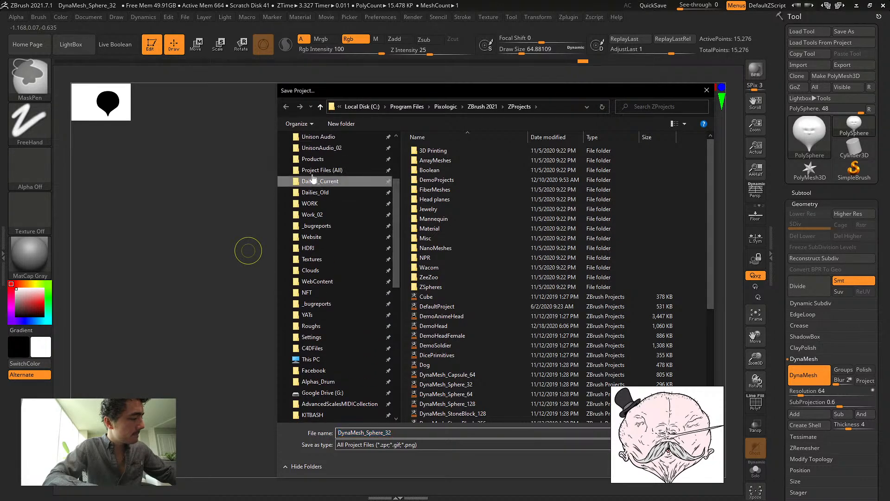
click(347, 124)
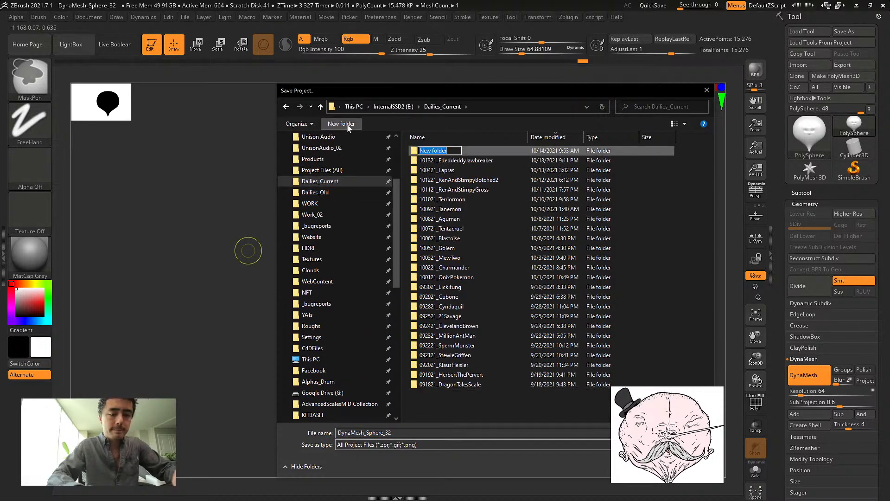
text(10)
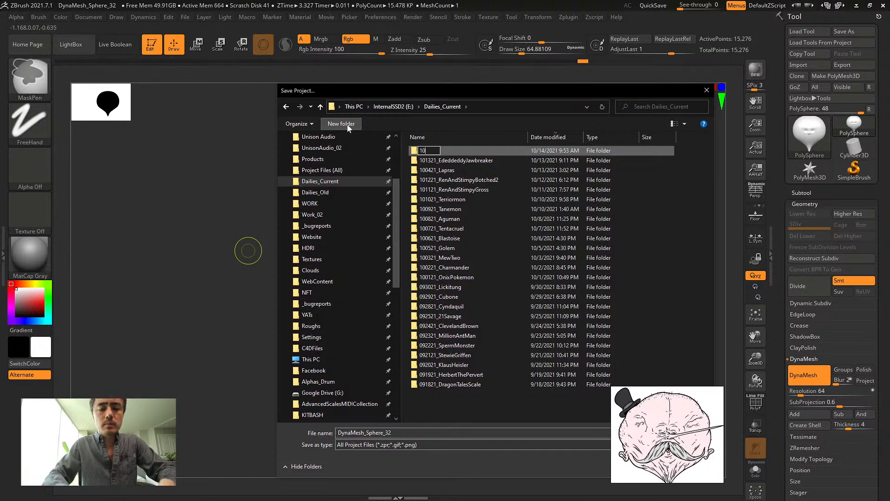
text(14)
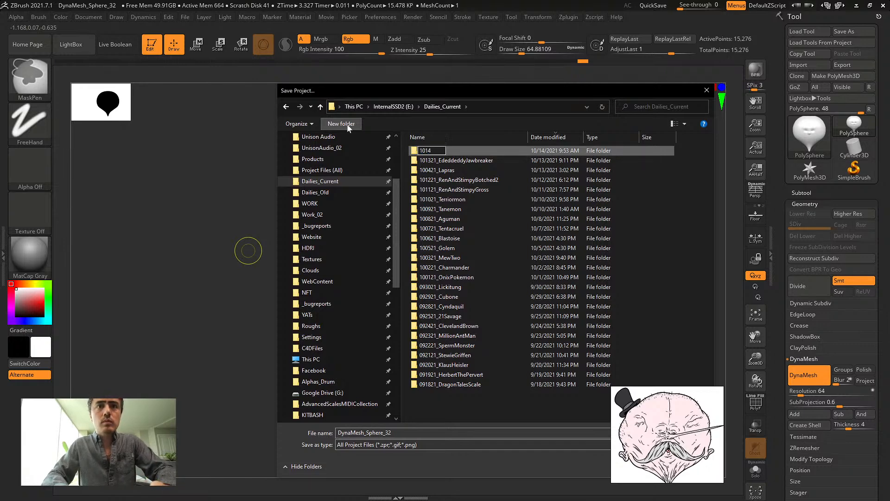
text(21)
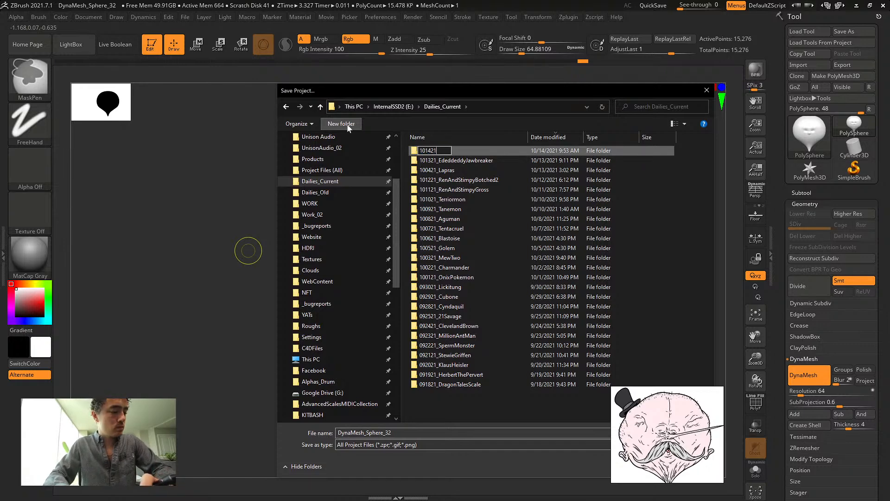
text(_Mea)
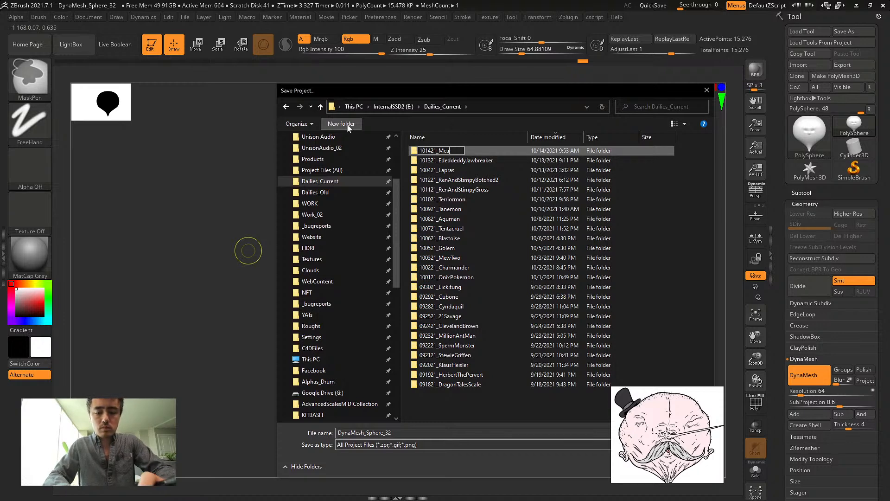
text(tCan)
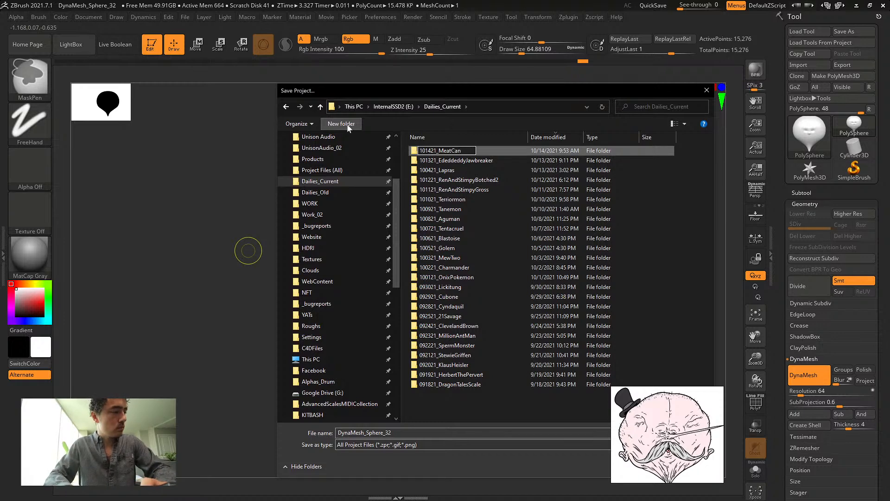
text(yonP)
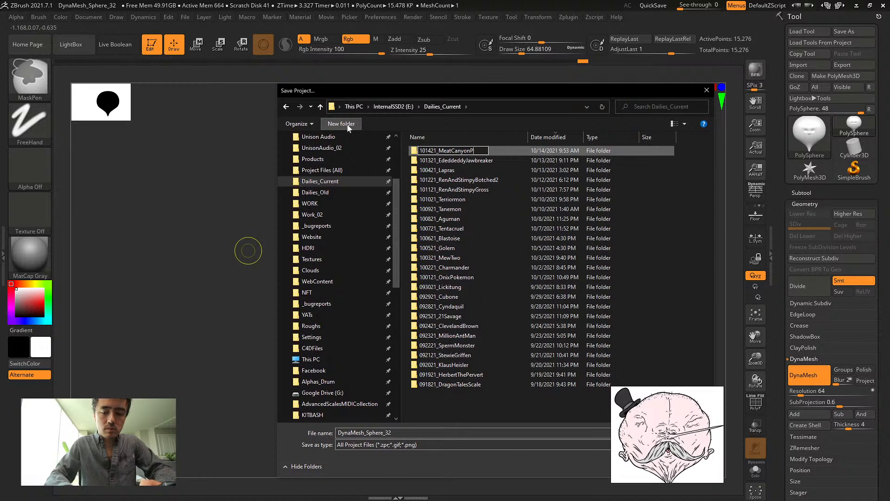
text(ops)
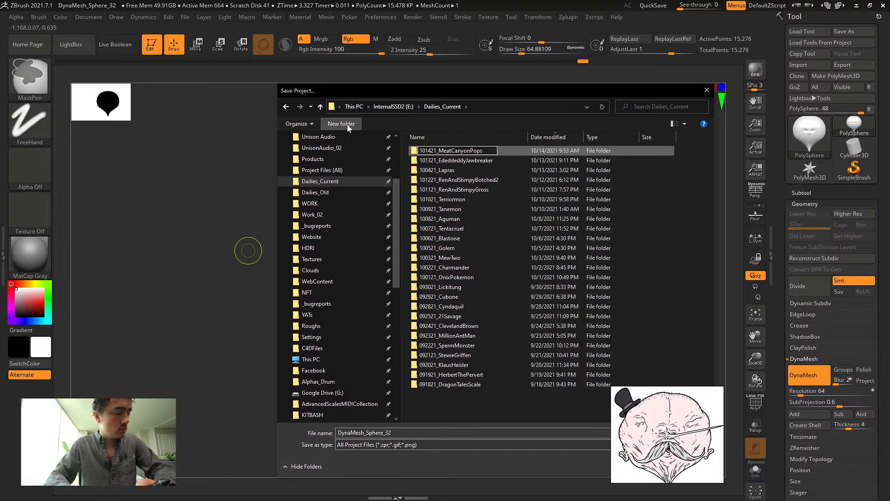
Copy the new folder's name, open the folder and save the project in it as 101421_MeatCanyonPops_01
key(ctrl+a)
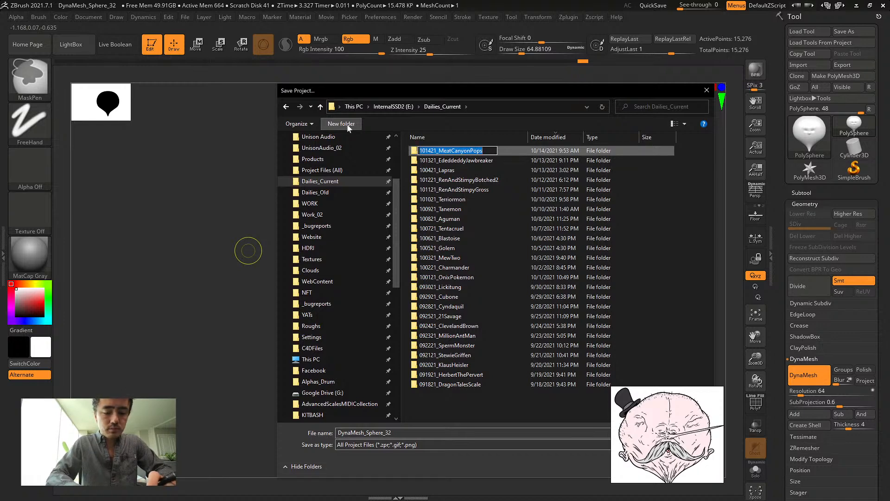
key(ctrl+c)
key(Return)
key(Return)
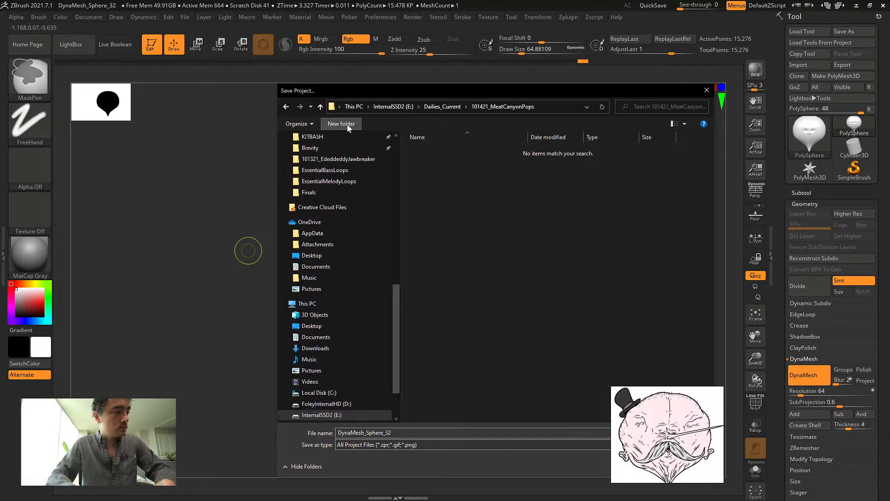
key(ctrl+v)
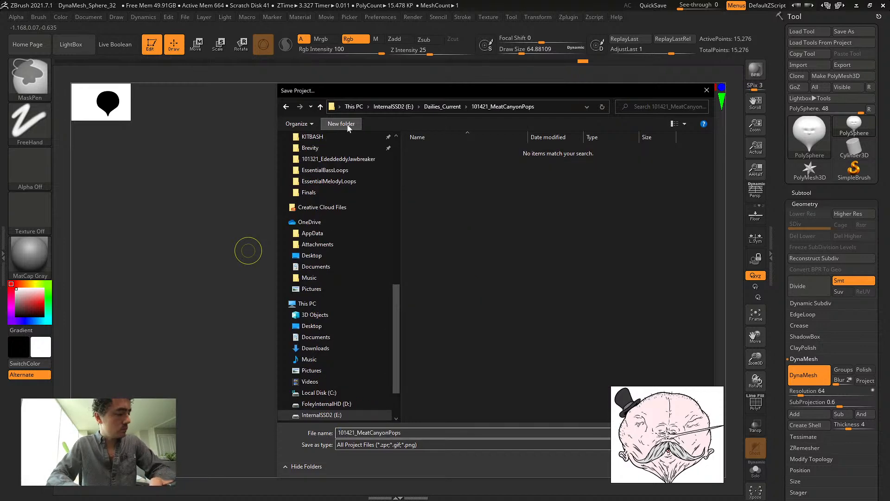
text(_01)
key(Return)
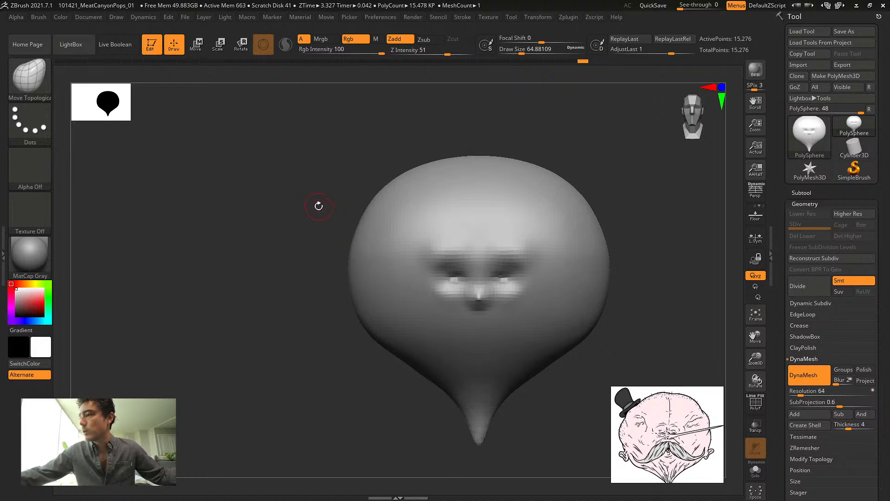
Set the DynaMesh resolution to 128 and remesh the head
mouse_move(269, 219)
mouse_down()
mouse_move(238, 232)
mouse_move(285, 204)
mouse_up()
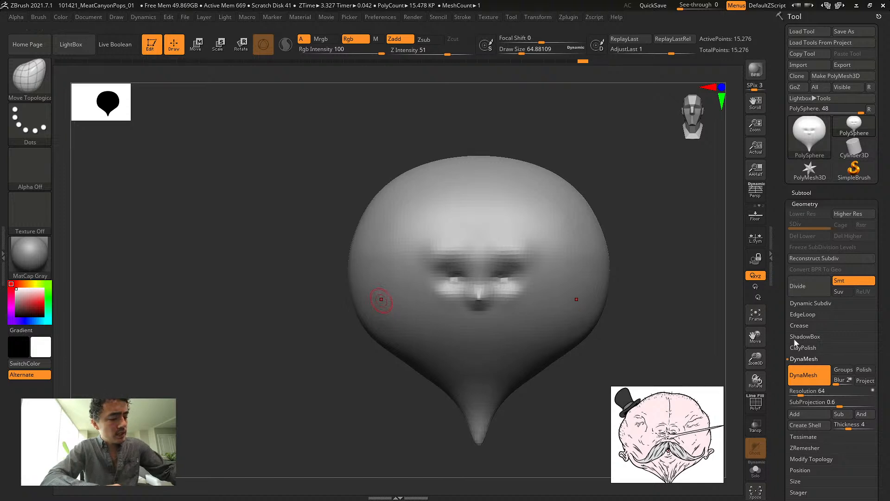
click(794, 391)
text(128)
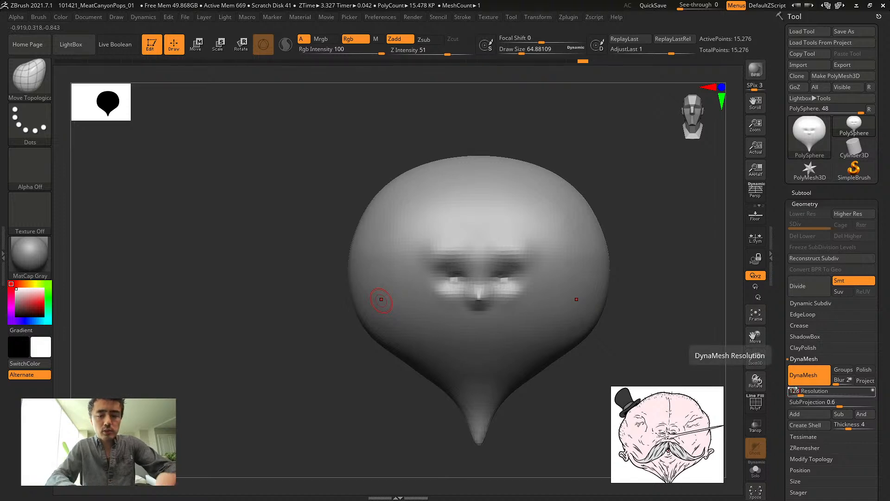
key(Return)
ctrl+drag(324, 255, 282, 240)
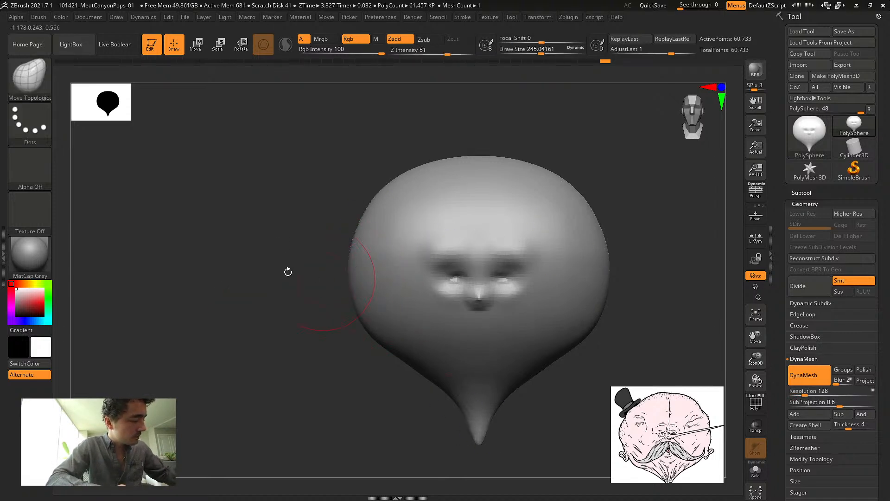
Smooth the back of the head with a large brush at draw size about 245
drag(288, 272, 381, 204)
shift+drag(316, 204, 203, 192)
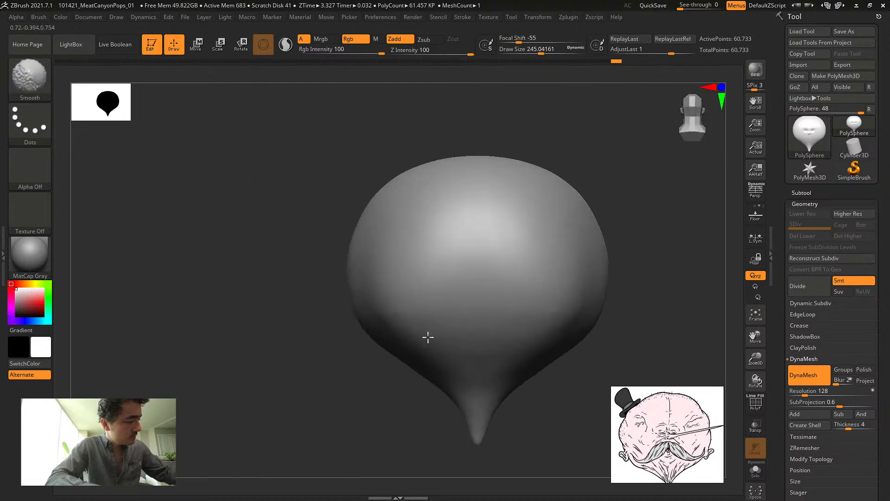
mouse_move(324, 209)
mouse_down()
mouse_move(177, 209)
mouse_move(193, 218)
mouse_move(311, 204)
mouse_up()
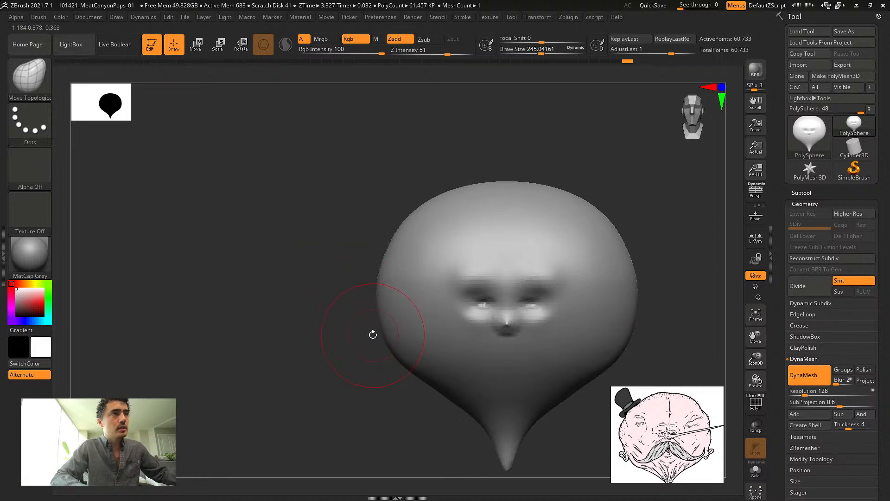
With Move Topological at draw size about 54, adjust and soften the small nose between the eyes
mouse_move(300, 242)
mouse_down()
mouse_move(294, 268)
mouse_move(217, 232)
mouse_move(392, 279)
mouse_move(493, 339)
mouse_up()
key(b)
key(m)
key(t)
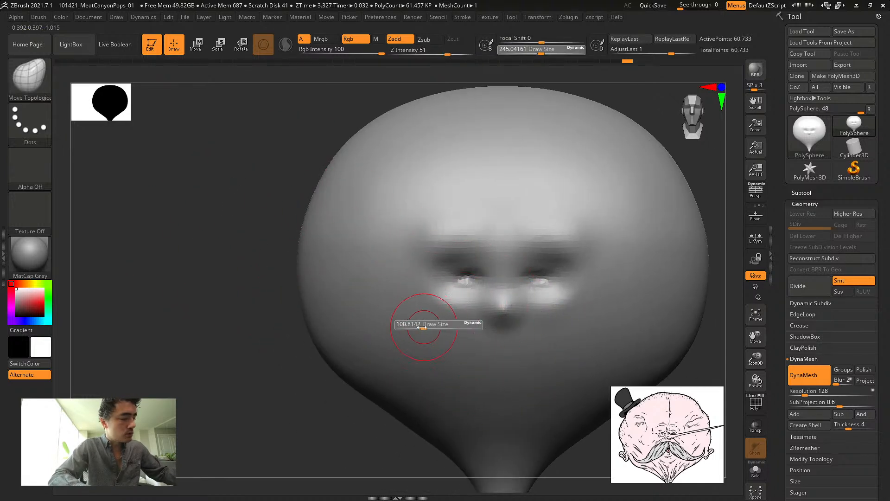
key(shift)
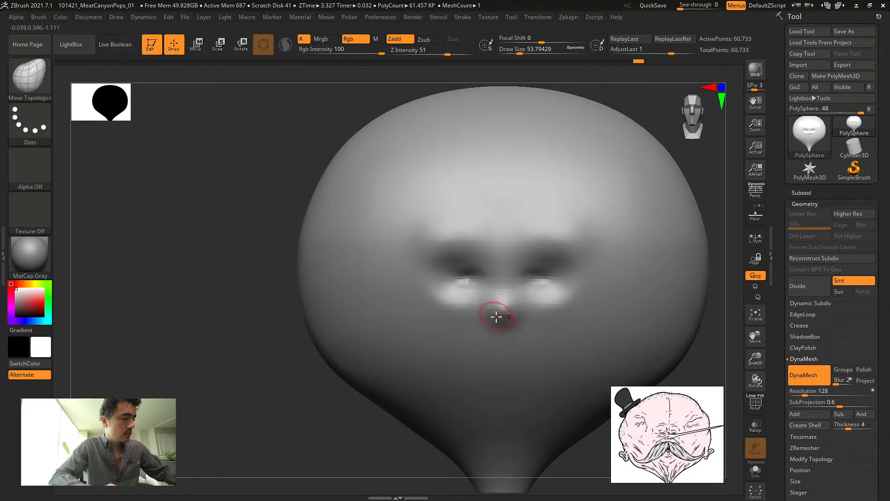
Try to shape two mirrored nostrils below the nose tip with ClayBuildup at draw sizes of about 35 and 18
key(b)
key(c)
key(b)
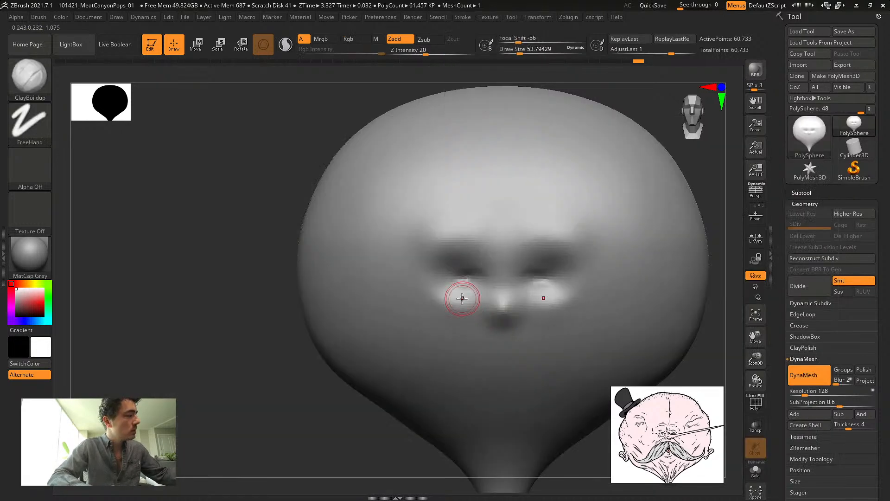
alt+drag(291, 374, 300, 388)
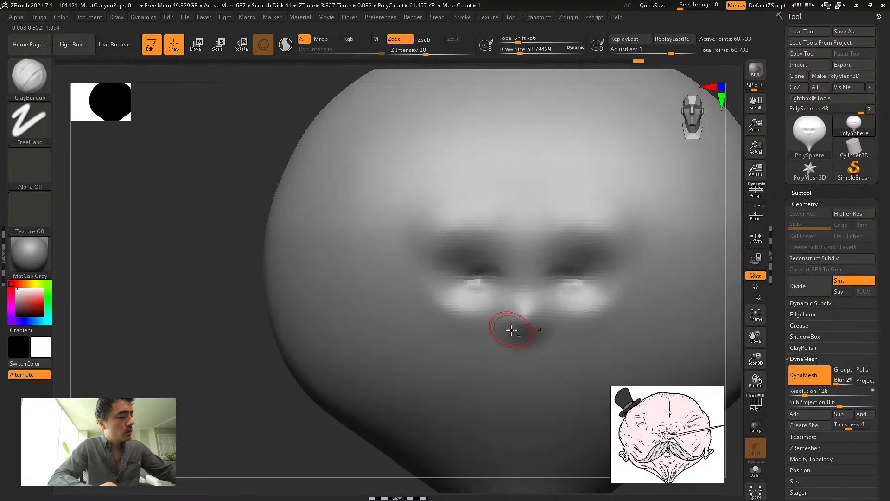
key(s)
drag(510, 330, 501, 330)
drag(310, 109, 279, 124)
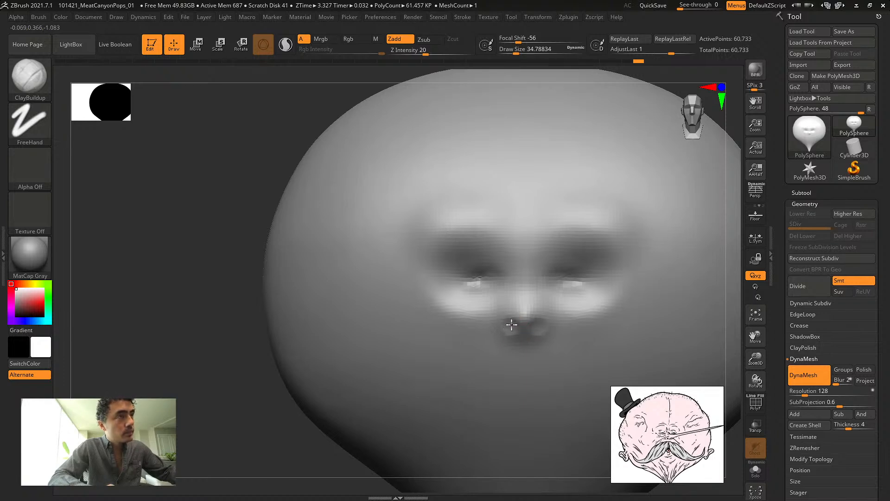
shift+drag(511, 322, 513, 320)
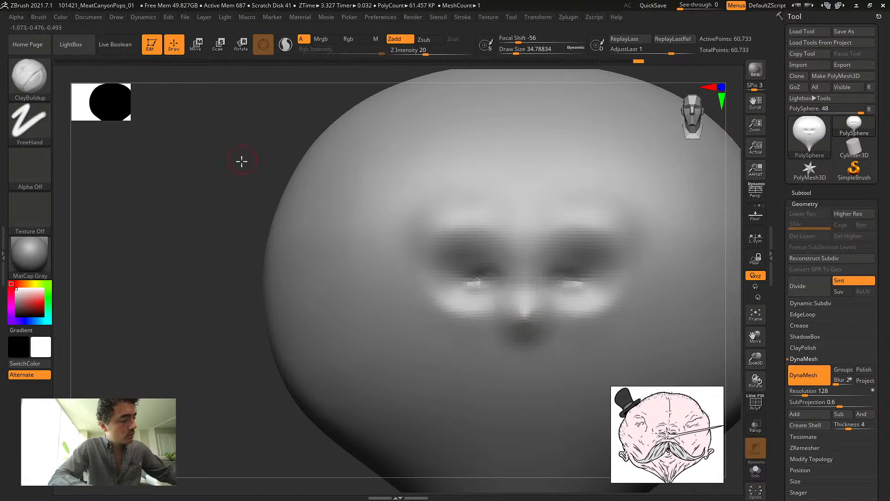
drag(241, 160, 252, 170)
key(s)
drag(512, 315, 507, 316)
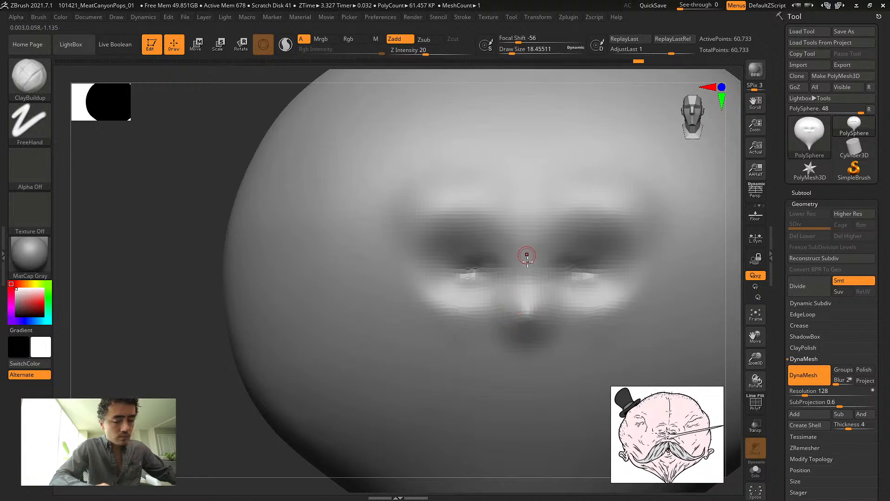
With Move Topological at draw size about 97, pull the underside of the nose up into a short, defined tip
key(b)
key(m)
key(t)
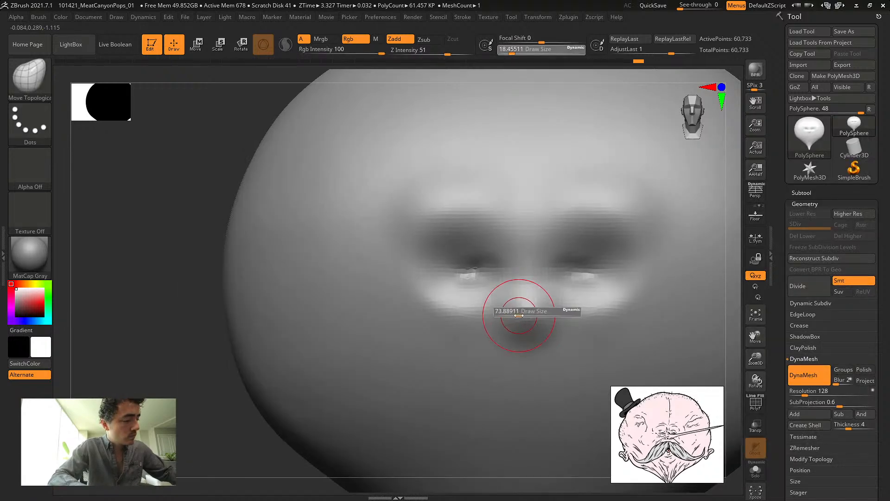
mouse_move(525, 288)
mouse_down()
mouse_move(524, 328)
mouse_move(512, 295)
mouse_up()
mouse_move(219, 169)
mouse_down()
mouse_move(230, 155)
mouse_move(210, 155)
mouse_up()
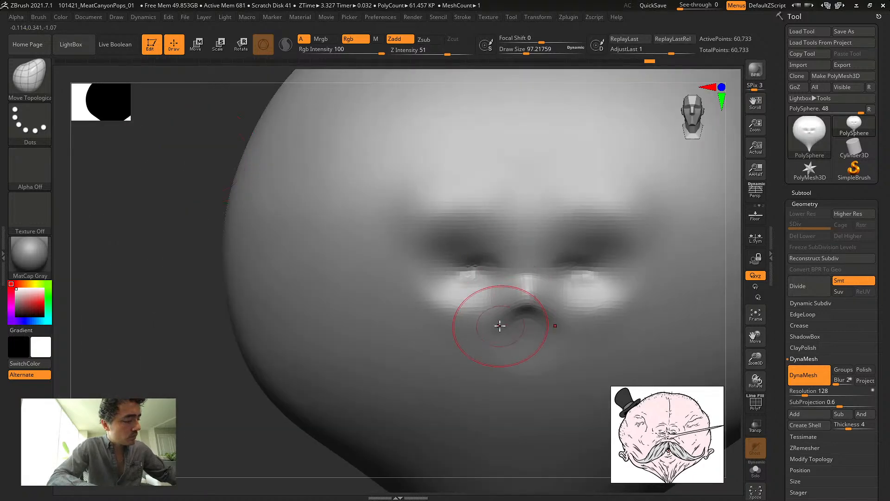
Inflate two mirrored nostrils beside the nose tip with Inflat at draw size about 39, and remesh the head
key(b)
key(i)
key(n)
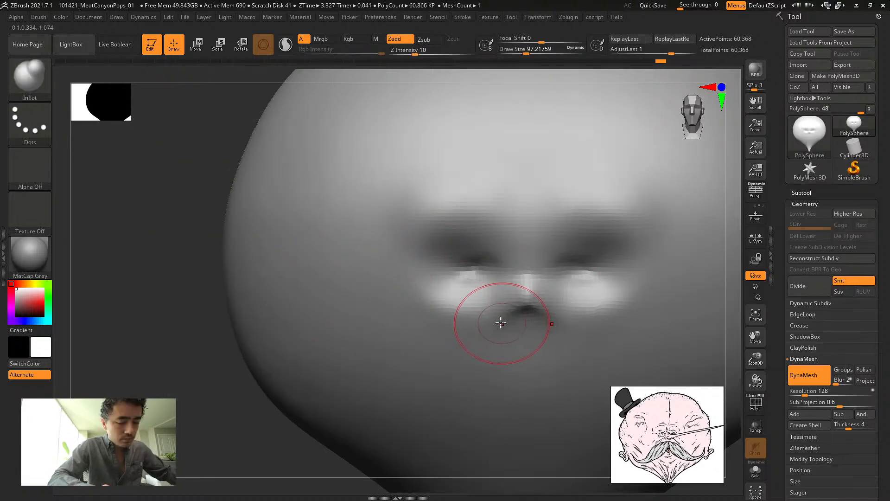
key(s)
drag(501, 317, 493, 317)
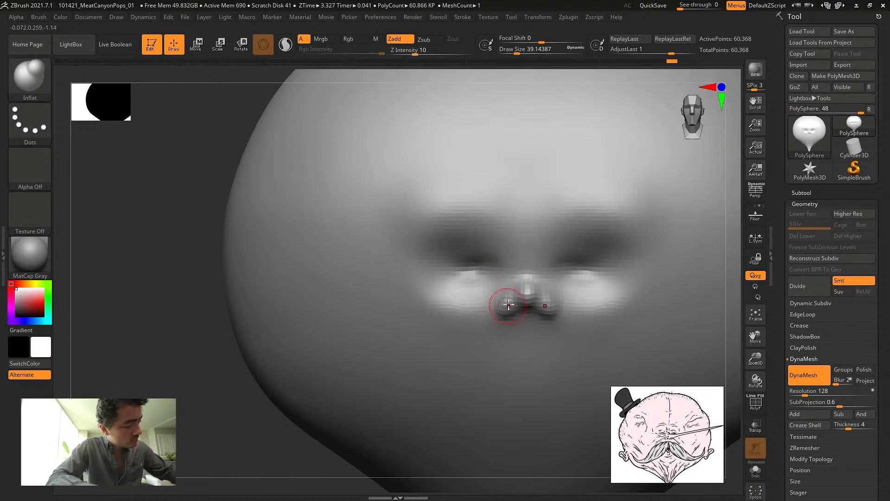
ctrl+drag(223, 191, 264, 176)
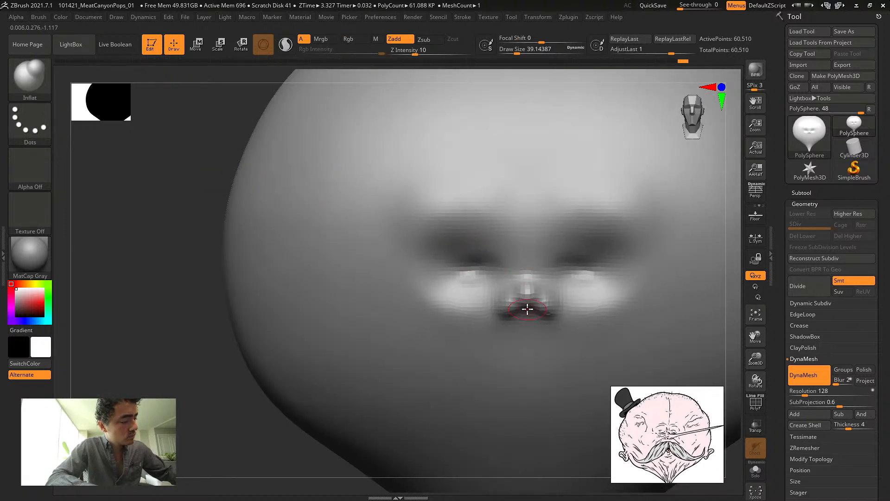
Inflate the round nose tip and enlarge both nostrils with Inflat, remeshing after each pass
mouse_move(526, 310)
mouse_down()
mouse_move(509, 308)
mouse_move(523, 283)
mouse_up()
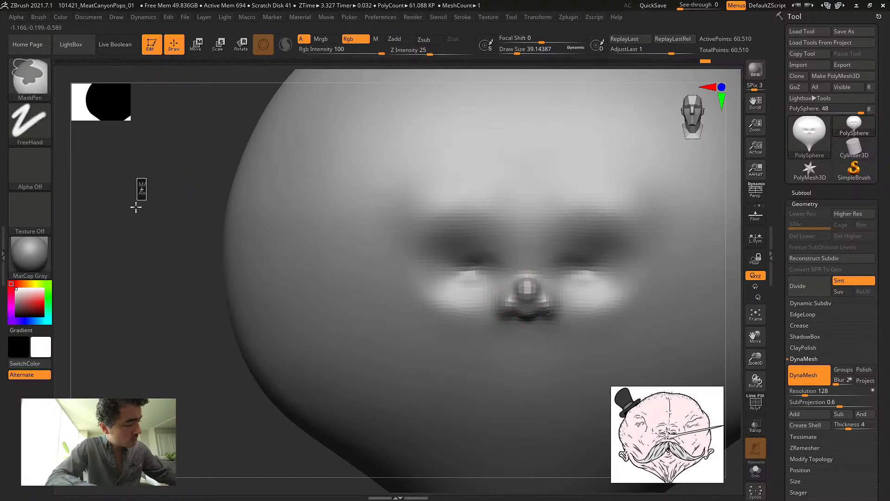
ctrl+drag(135, 203, 147, 188)
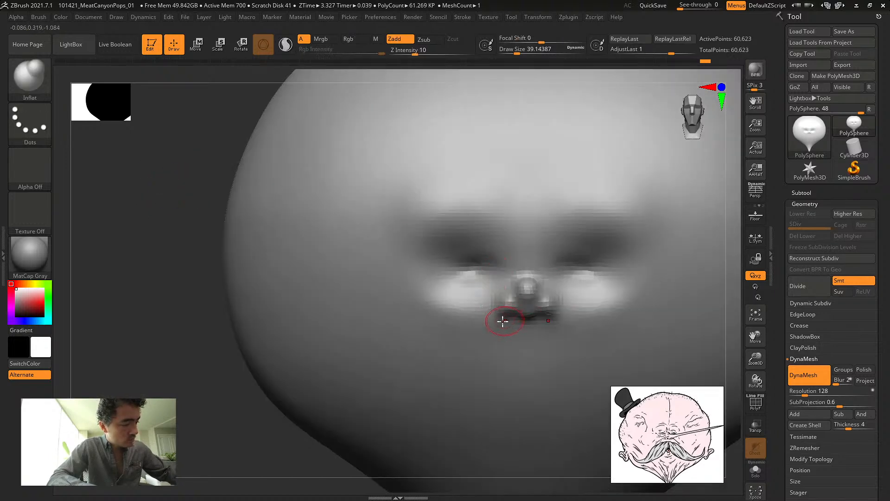
drag(505, 304, 503, 297)
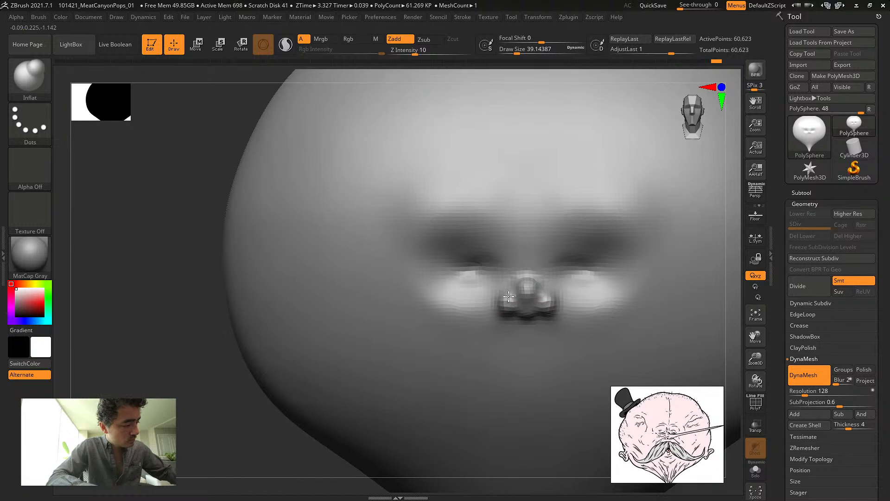
ctrl+drag(183, 196, 195, 190)
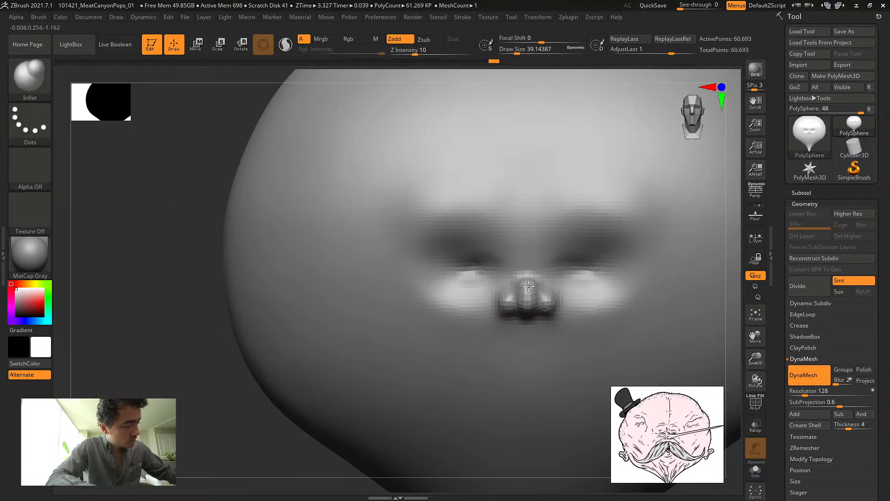
Inflate the nose tip once more, remesh the head, and pull the tip forward with Move Topological at draw size about 39
drag(529, 287, 524, 293)
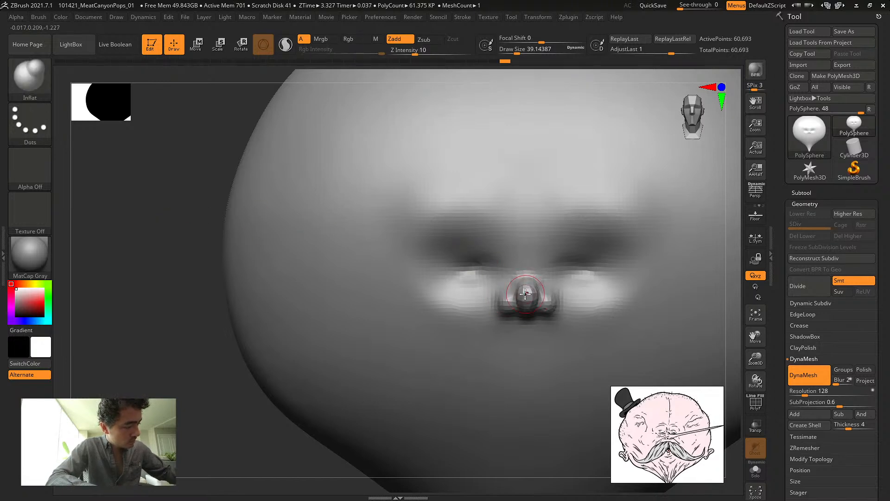
mouse_move(167, 204)
ctrl+mouse_down()
mouse_move(153, 199)
mouse_move(252, 221)
ctrl+mouse_up()
key(b)
key(m)
key(t)
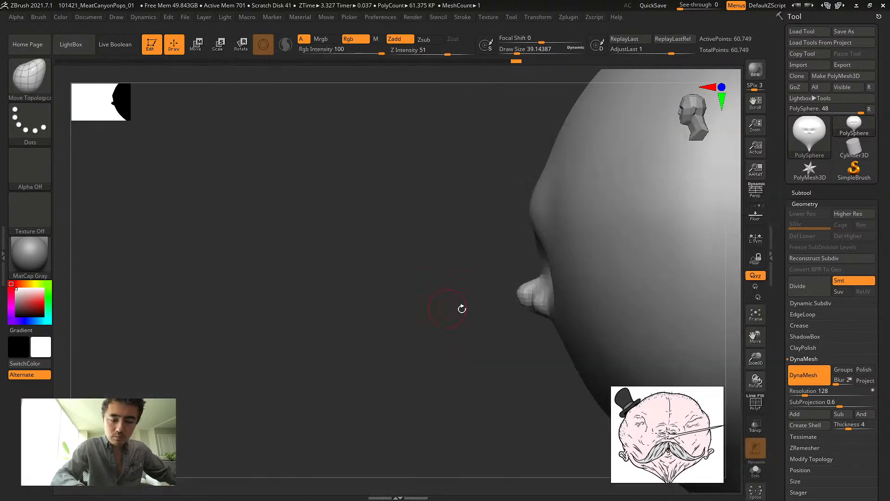
drag(513, 294, 496, 301)
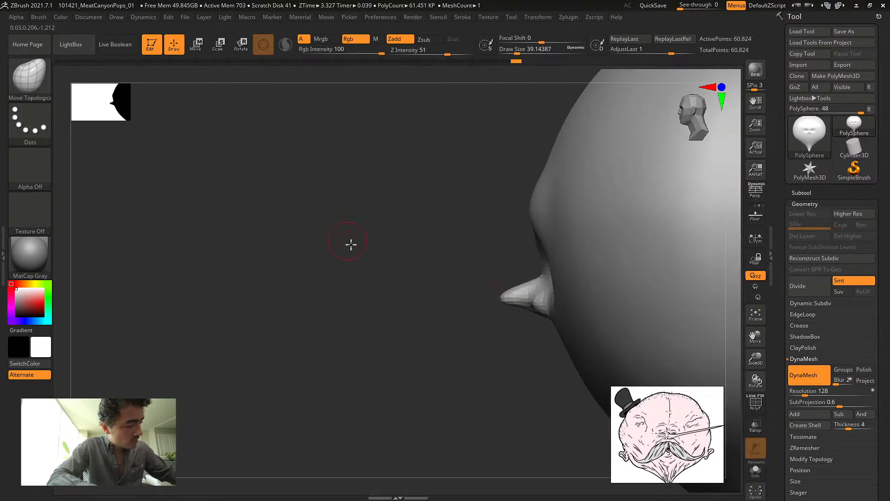
mouse_move(349, 244)
shift+mouse_down()
mouse_move(346, 224)
mouse_move(161, 168)
shift+mouse_up()
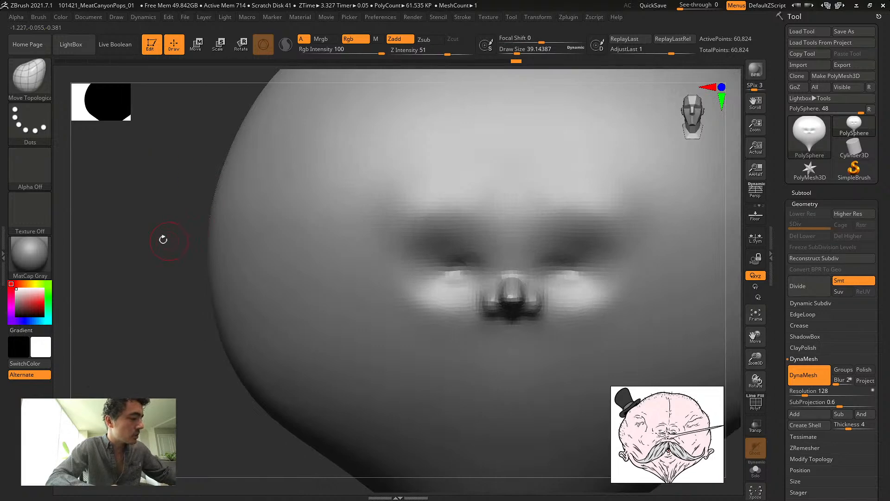
Carve two mirrored nostril openings under the nose with ClayBuildup at draw size about 16, smooth them, and remesh the head
alt+drag(163, 239, 233, 239)
key(s)
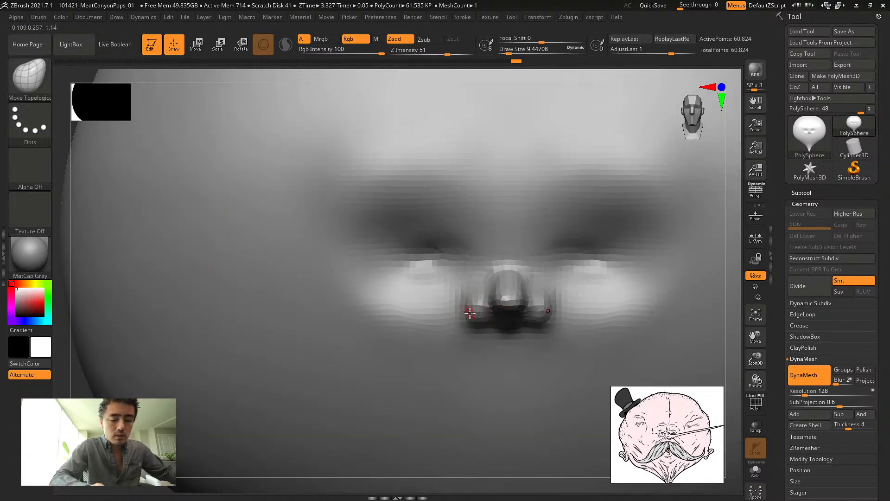
key(b)
key(c)
key(b)
key(s)
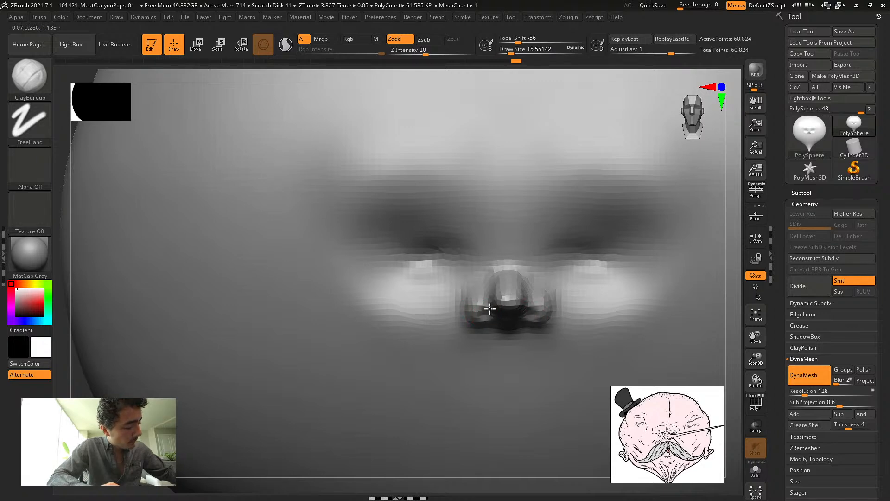
drag(489, 317, 494, 315)
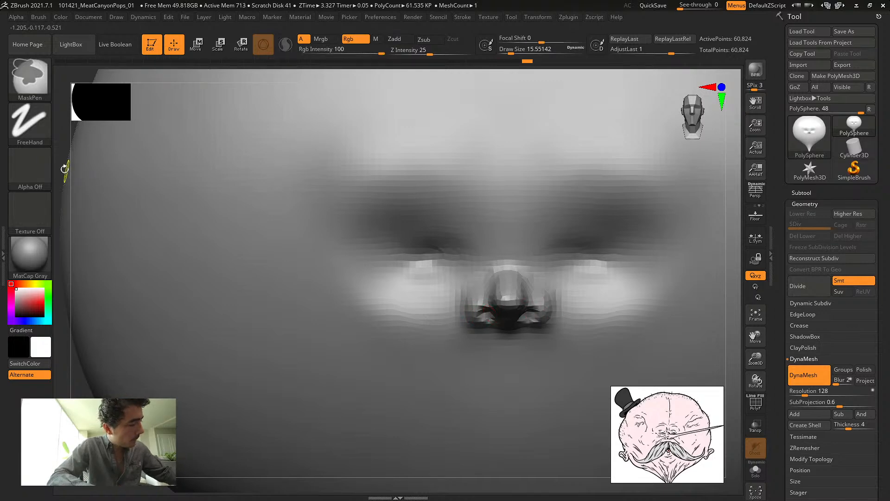
alt+drag(86, 399, 104, 378)
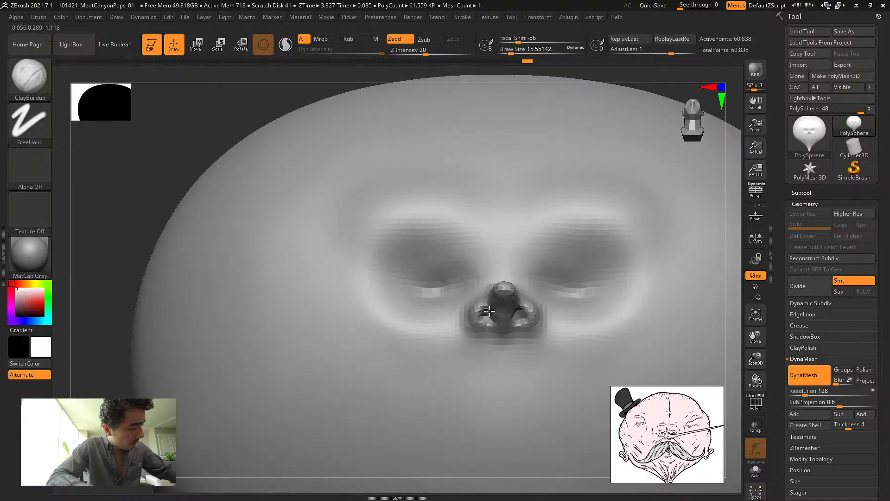
shift+drag(489, 310, 491, 311)
mouse_move(119, 188)
mouse_down()
mouse_move(135, 223)
mouse_move(119, 221)
mouse_move(185, 231)
mouse_move(146, 232)
mouse_move(159, 229)
mouse_move(198, 270)
mouse_move(197, 249)
mouse_move(173, 246)
mouse_move(131, 170)
mouse_up()
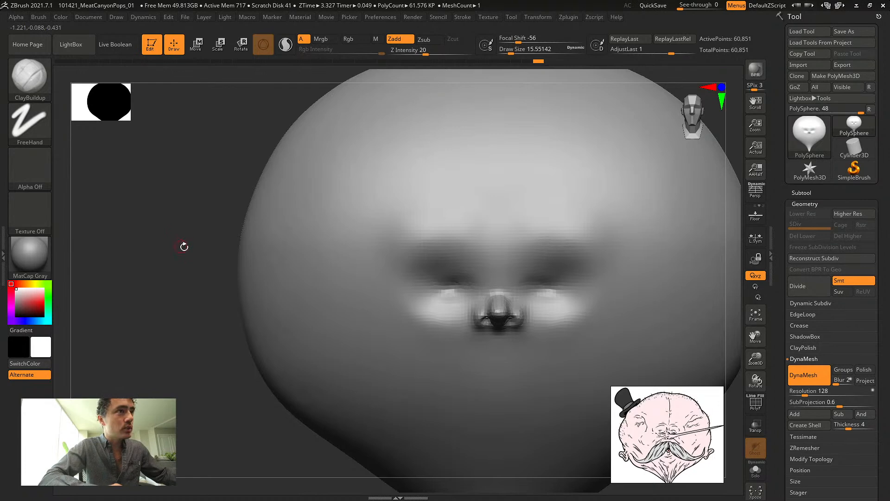
Carve two mirrored eye slits beneath the brow with ClayBuildup at draw size about 27, and remesh the head
mouse_move(201, 256)
mouse_down()
mouse_move(177, 236)
mouse_move(163, 246)
mouse_up()
key(b)
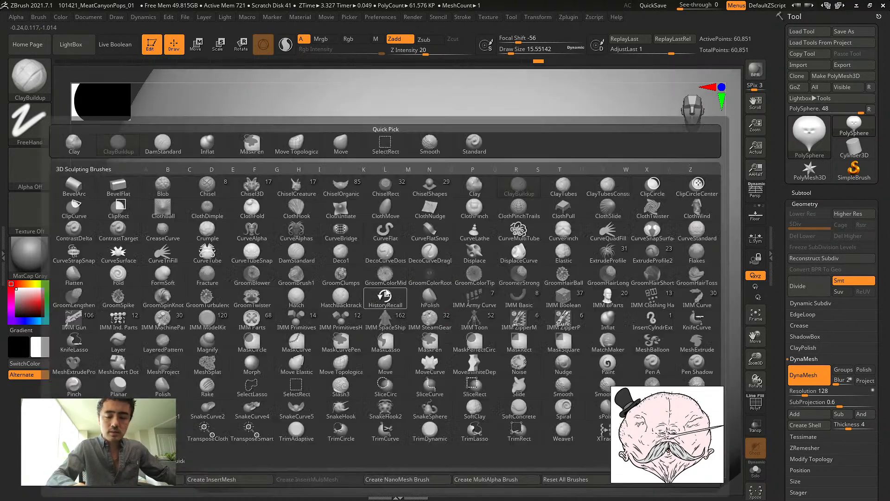
key(Escape)
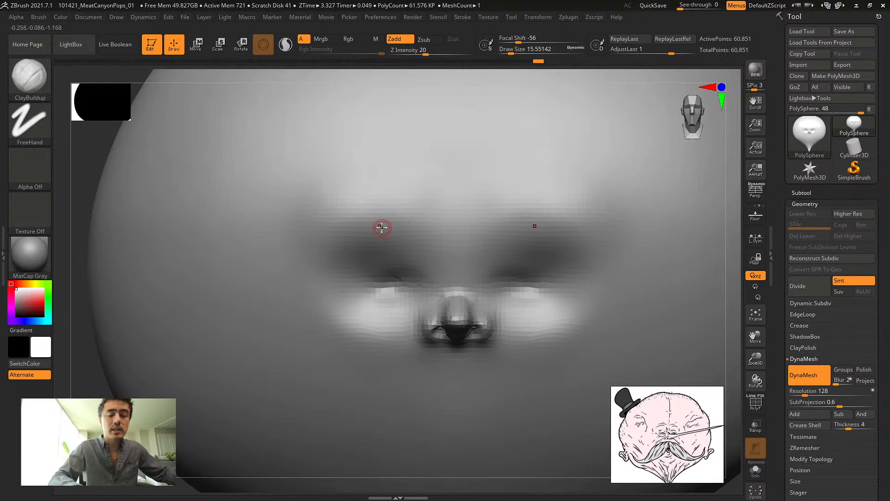
key(b)
key(Escape)
key(s)
mouse_move(379, 284)
mouse_down()
mouse_move(417, 293)
mouse_move(390, 294)
mouse_up()
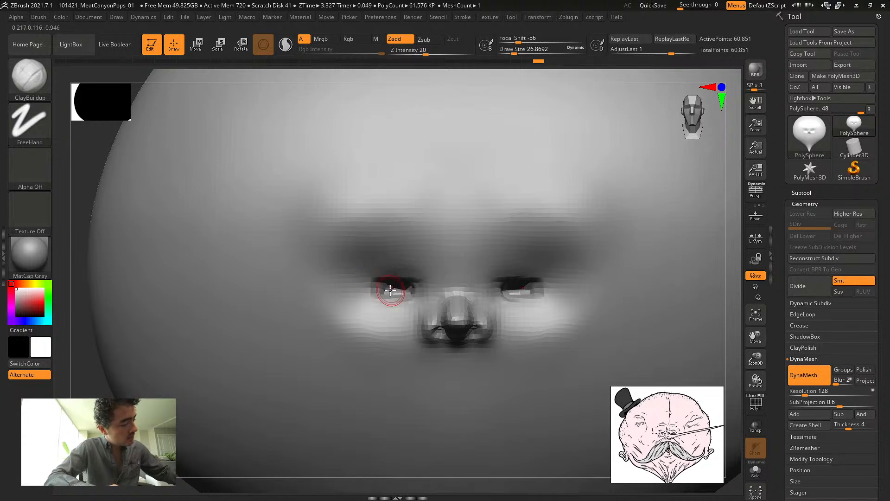
mouse_move(89, 159)
mouse_down()
mouse_move(82, 155)
mouse_move(119, 162)
mouse_up()
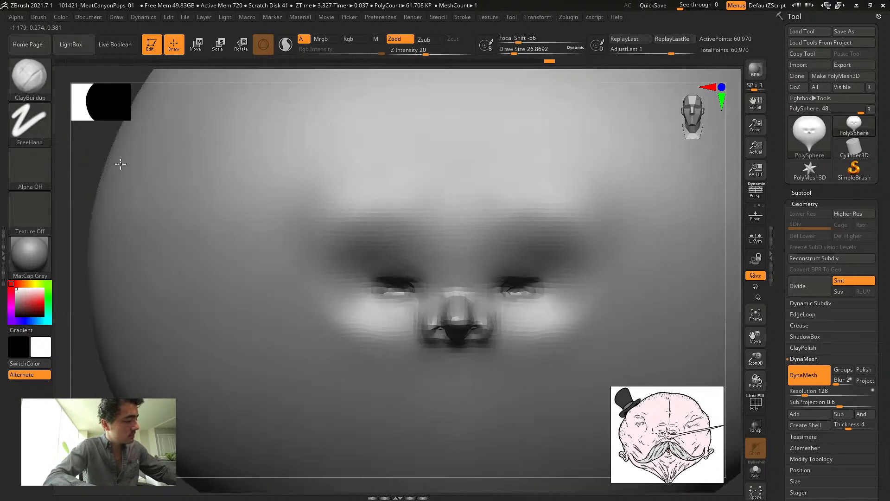
Mask a large circle around the eyes and nose on the front of the head with MaskPerfectCircle
mouse_move(102, 130)
mouse_down()
mouse_move(105, 154)
mouse_move(101, 147)
mouse_up()
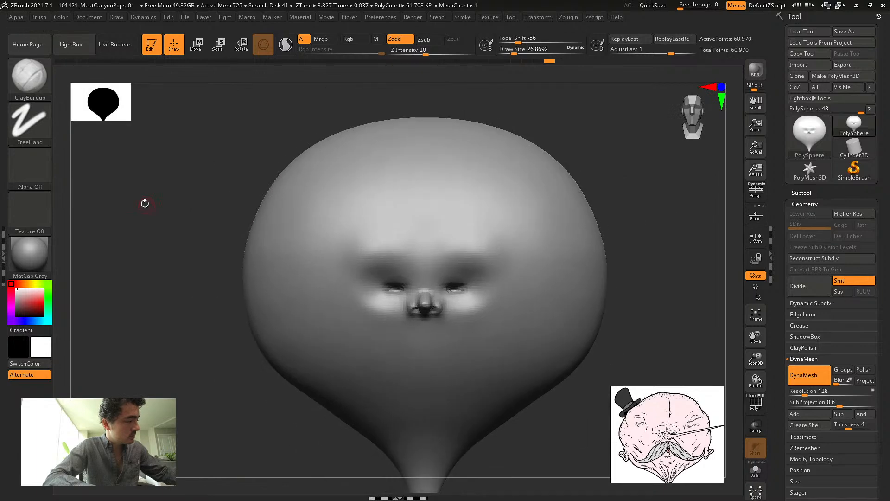
alt+drag(144, 203, 169, 209)
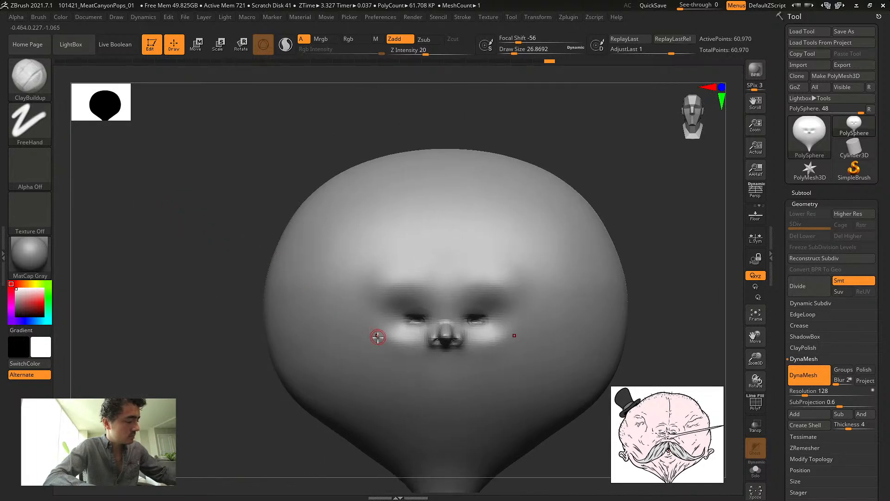
key(ctrl)
mouse_move(28, 81)
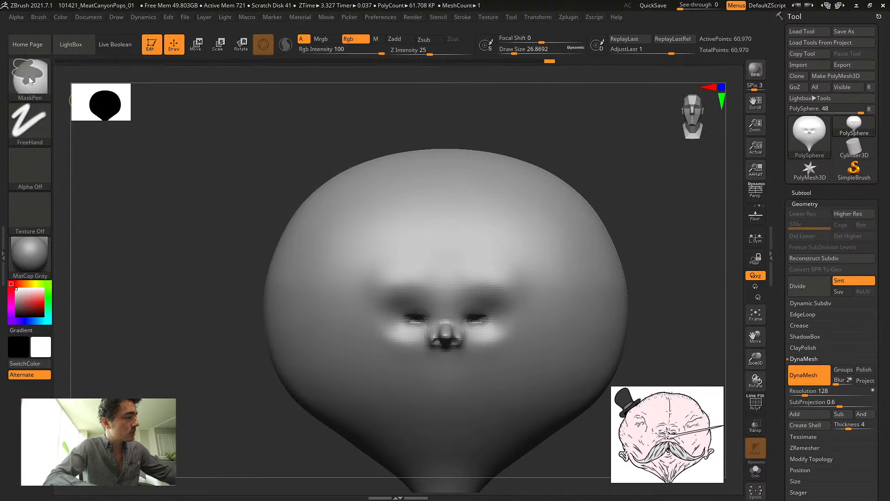
click(28, 79)
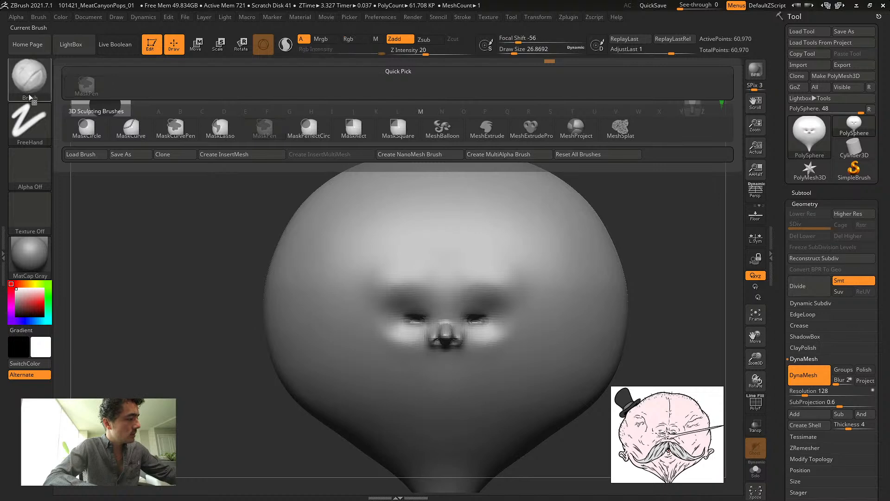
click(21, 84)
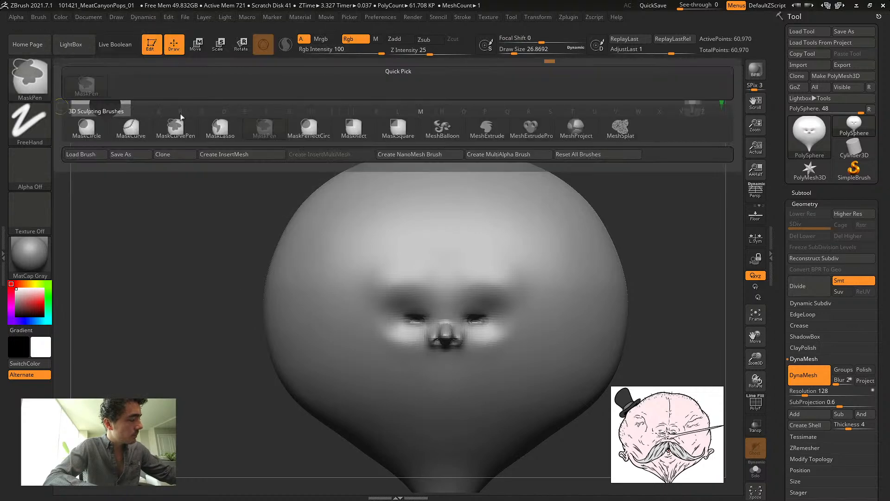
click(207, 128)
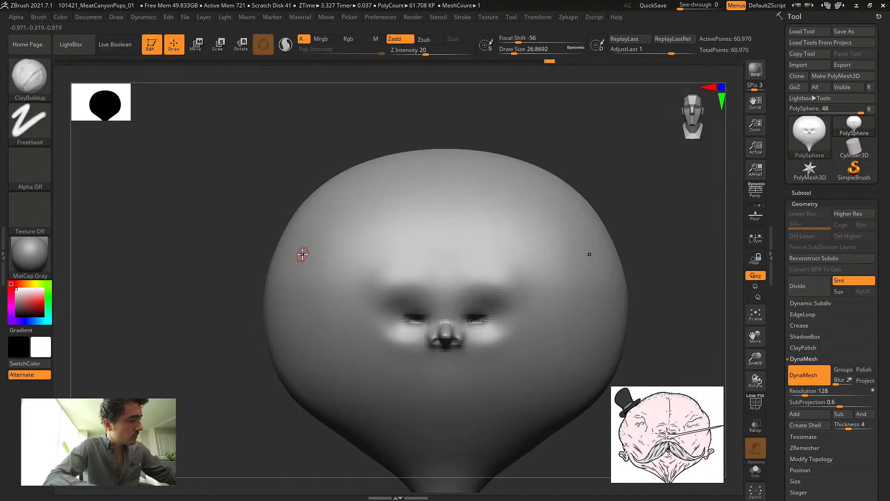
key(b)
key(m)
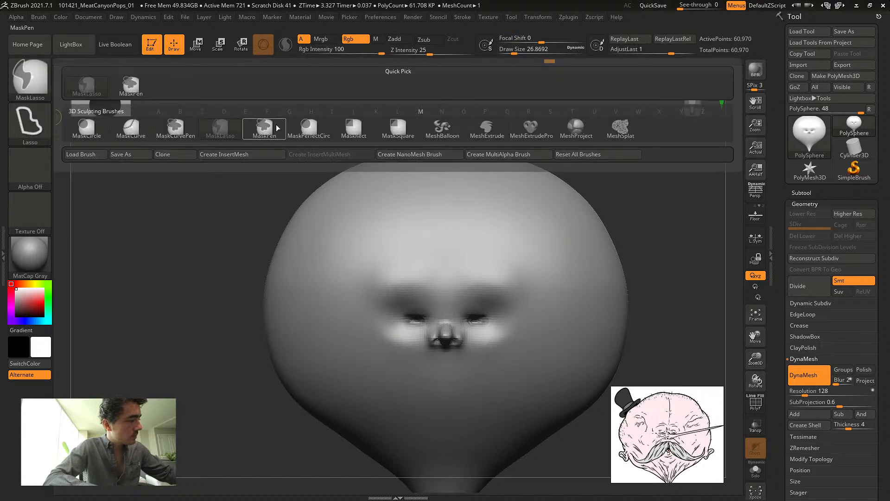
click(309, 128)
mouse_move(357, 216)
mouse_down()
mouse_move(521, 422)
mouse_move(538, 425)
mouse_up()
Clear the mask from the back of the head, keeping only the masked circle over the face
drag(241, 179, 128, 163)
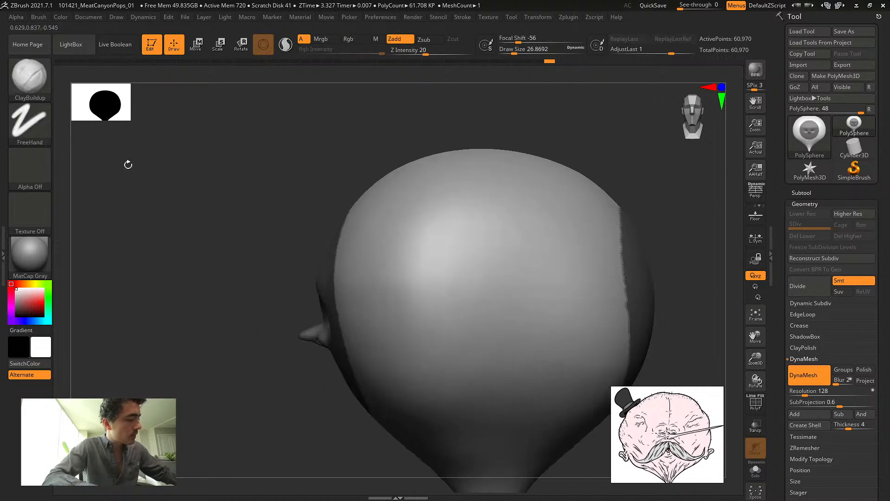
alt+drag(201, 203, 148, 172)
key(ctrl)
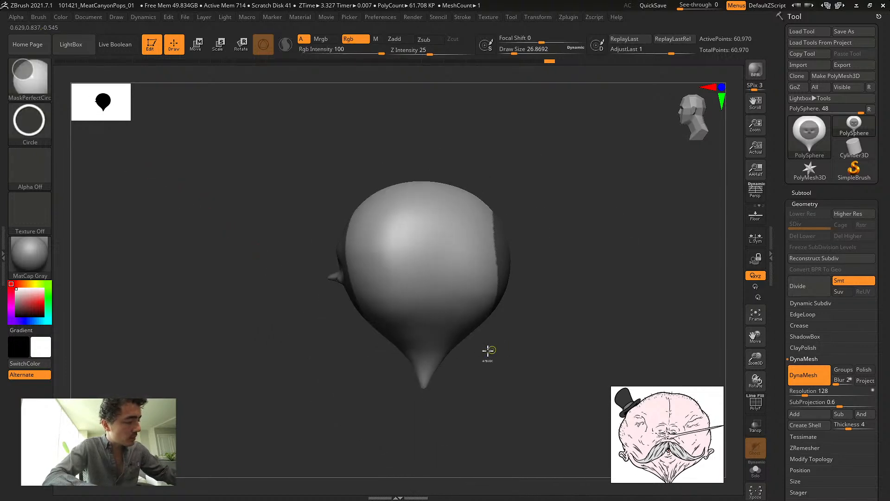
mouse_move(476, 365)
ctrl+mouse_down()
mouse_move(584, 176)
mouse_move(496, 339)
ctrl+mouse_up()
key(ctrl+z)
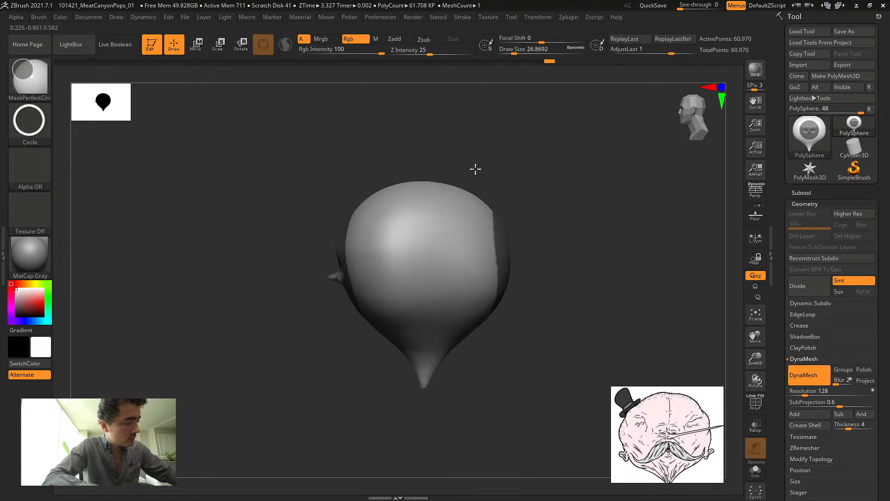
mouse_move(476, 168)
ctrl+mouse_down()
mouse_move(538, 322)
mouse_move(507, 268)
ctrl+mouse_up()
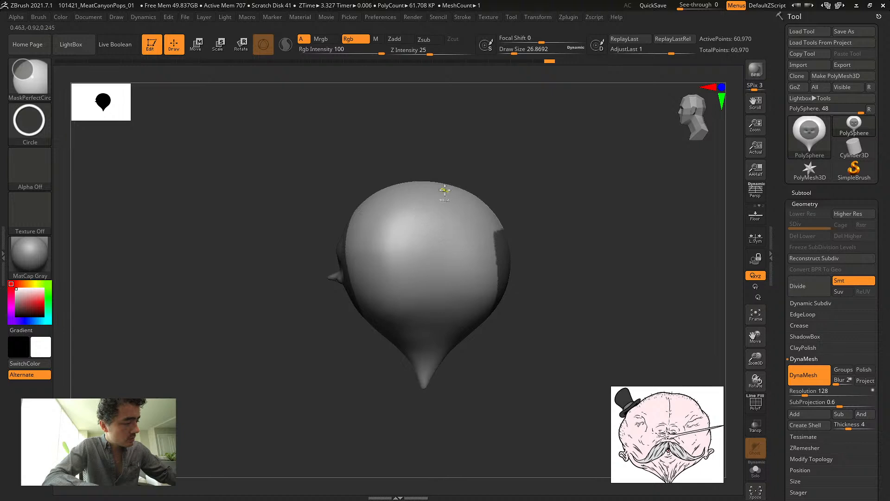
mouse_move(468, 176)
ctrl+mouse_down()
mouse_move(529, 273)
mouse_move(556, 356)
ctrl+mouse_up()
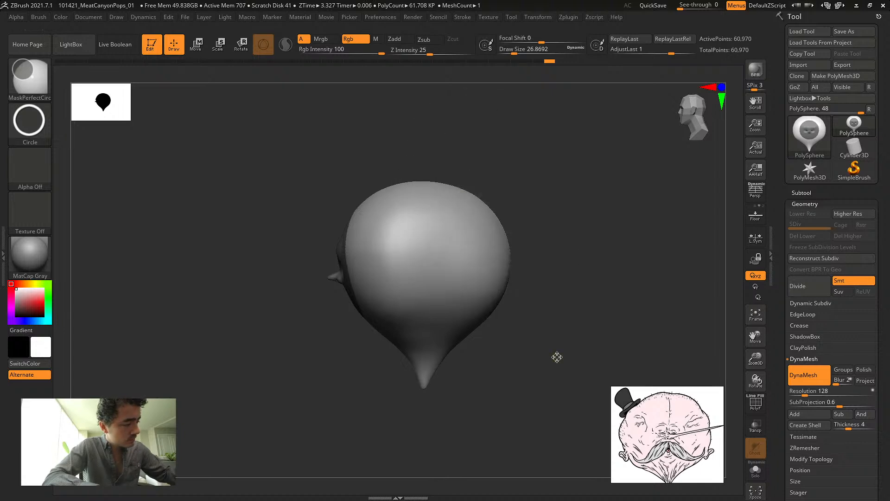
Soften the edge of the circular face mask with several blur passes
mouse_move(186, 175)
mouse_down()
mouse_move(285, 179)
mouse_move(225, 173)
mouse_move(228, 223)
mouse_up()
alt+drag(197, 196, 208, 172)
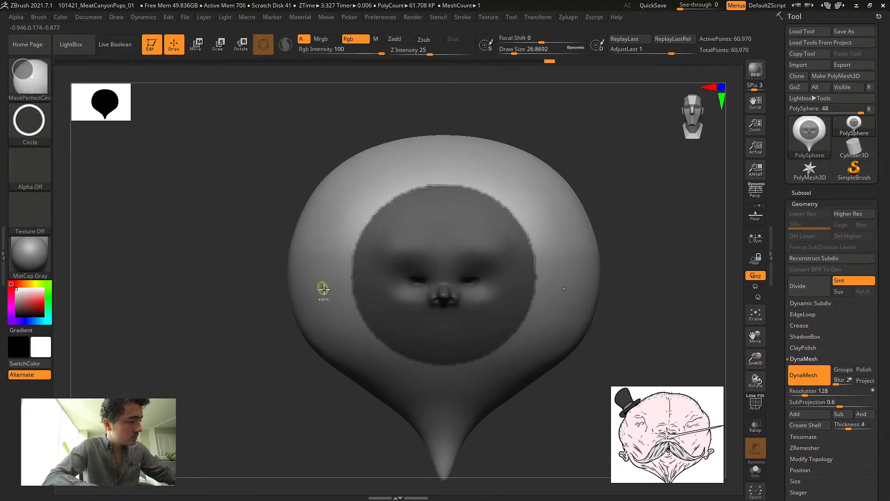
ctrl+click(320, 286)
ctrl+click(319, 286)
ctrl+click(318, 285)
ctrl+click(319, 281)
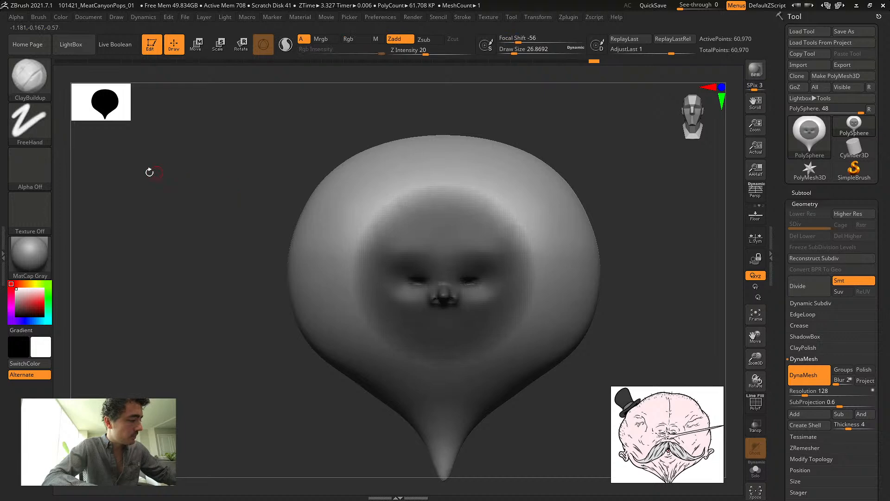
mouse_move(149, 180)
mouse_down()
mouse_move(155, 173)
mouse_move(144, 166)
mouse_up()
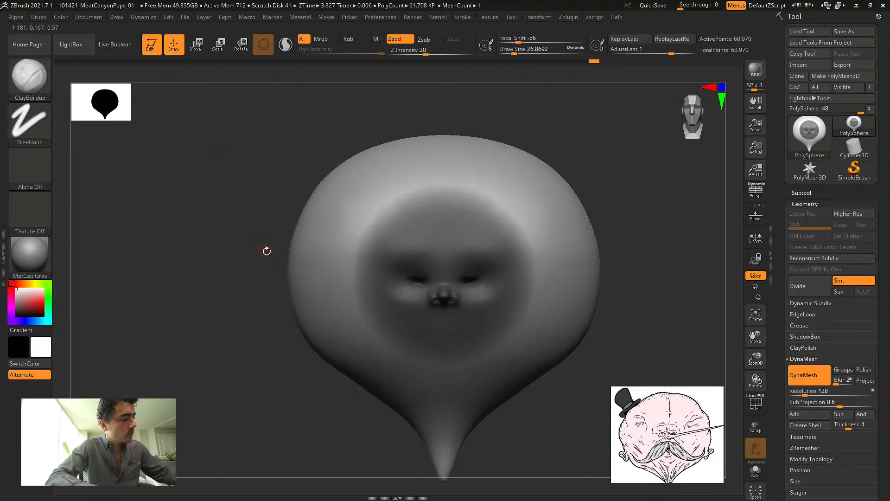
Try a vertical crease at the top of the head with DamStandard at draw size about 192, and try unmasking the face mask's upper edge
key(b)
key(d)
key(s)
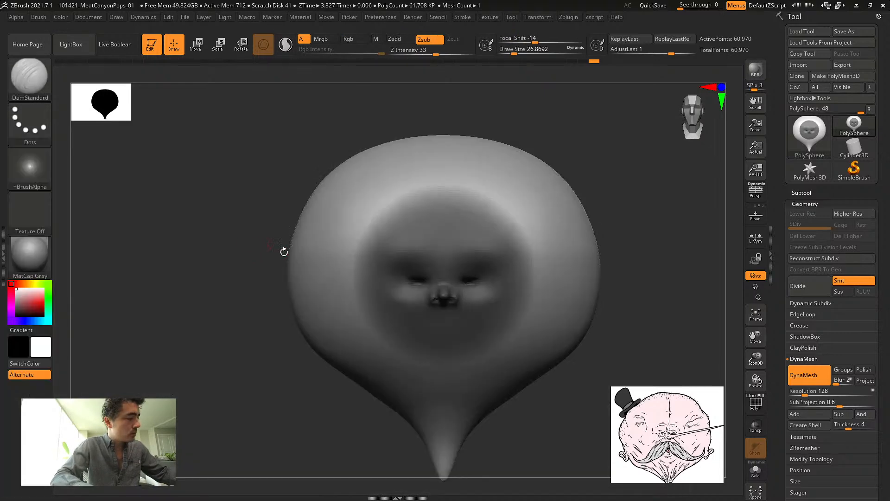
key(s)
drag(276, 280, 279, 279)
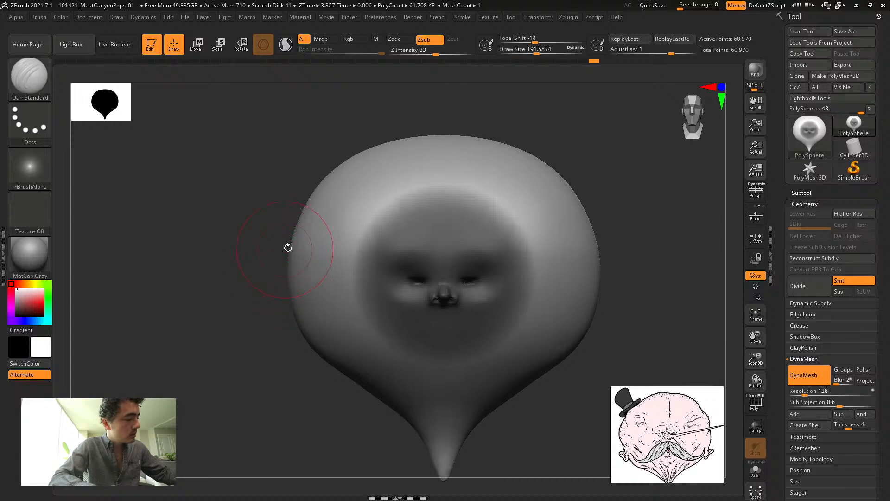
key(ctrl)
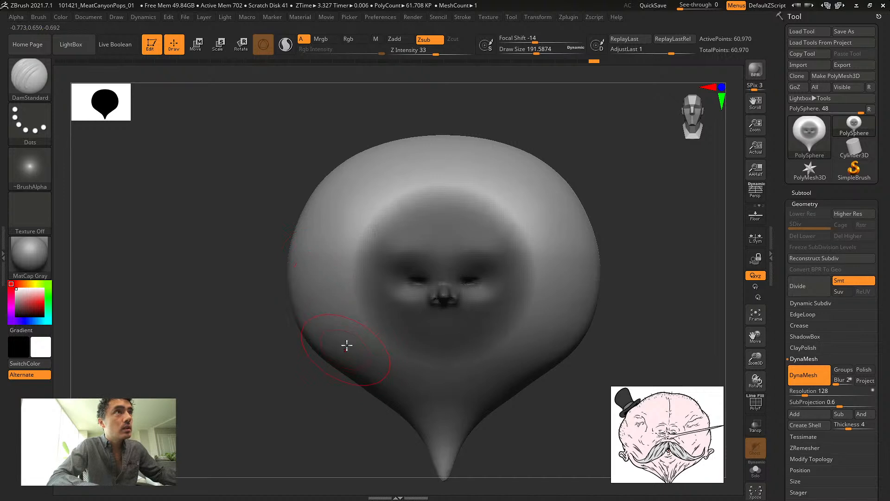
drag(447, 172, 445, 121)
mouse_move(357, 114)
mouse_down()
mouse_move(327, 137)
mouse_move(338, 149)
mouse_move(243, 193)
mouse_move(431, 245)
mouse_move(149, 166)
mouse_move(457, 278)
mouse_move(461, 298)
mouse_move(523, 193)
mouse_move(282, 187)
mouse_up()
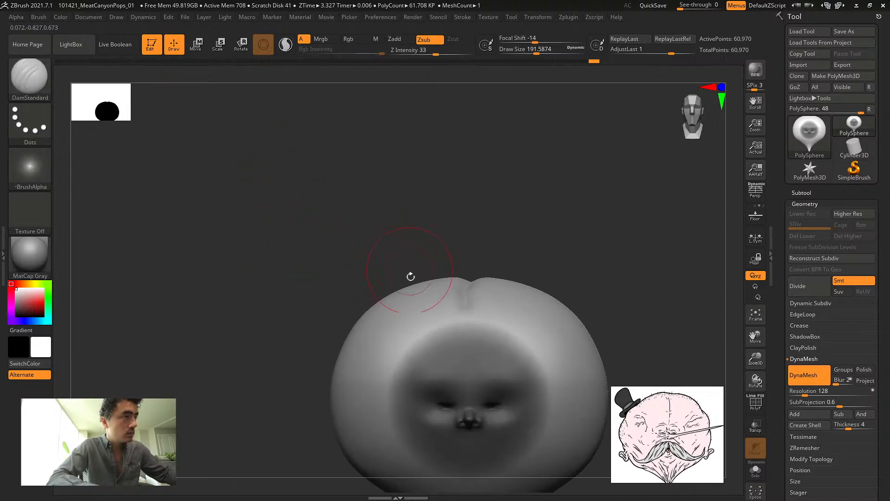
shift+drag(410, 278, 438, 260)
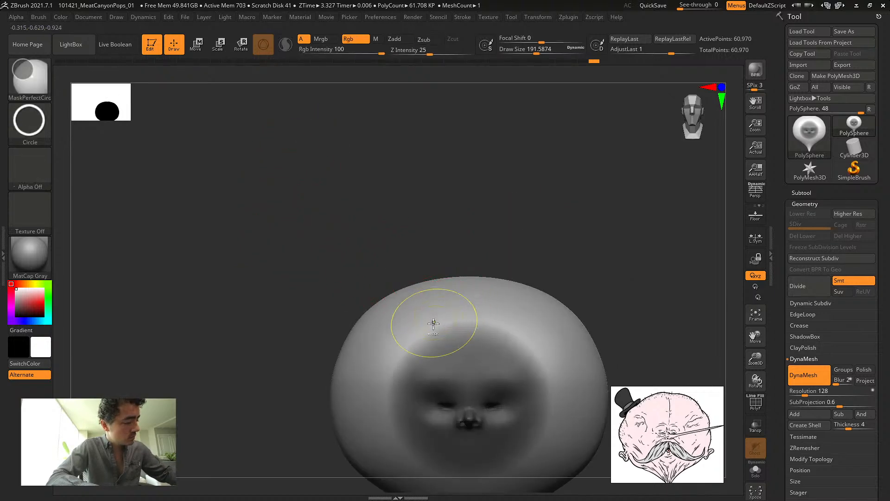
ctrl+drag(428, 324, 491, 322)
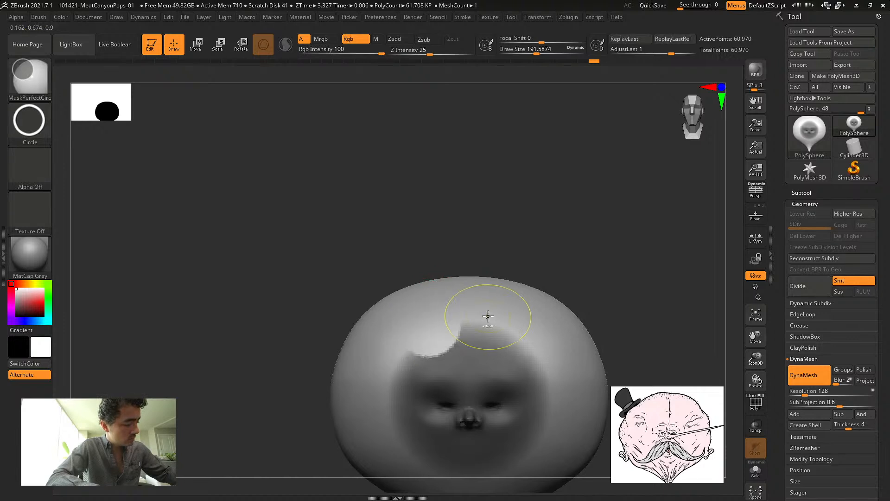
key(ctrl+z)
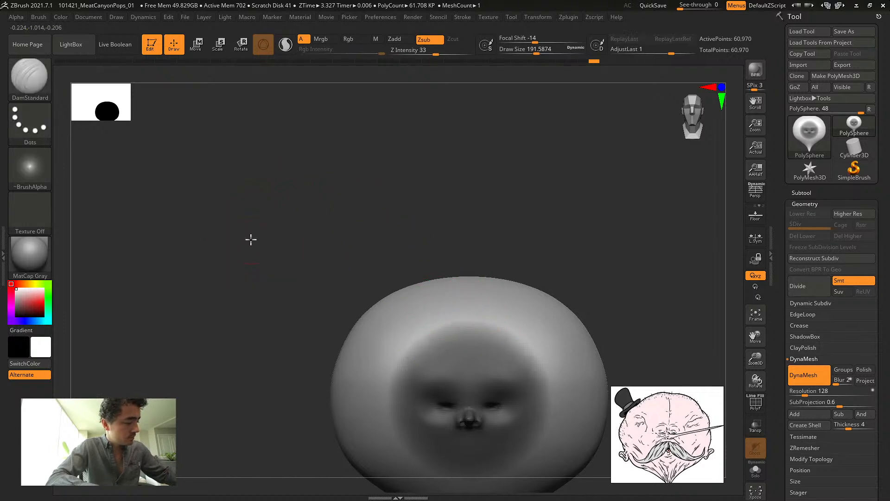
Trim the upper and lower edges of the circular face mask with the MaskPen freehand brush at draw size about 379
key(ctrl+z)
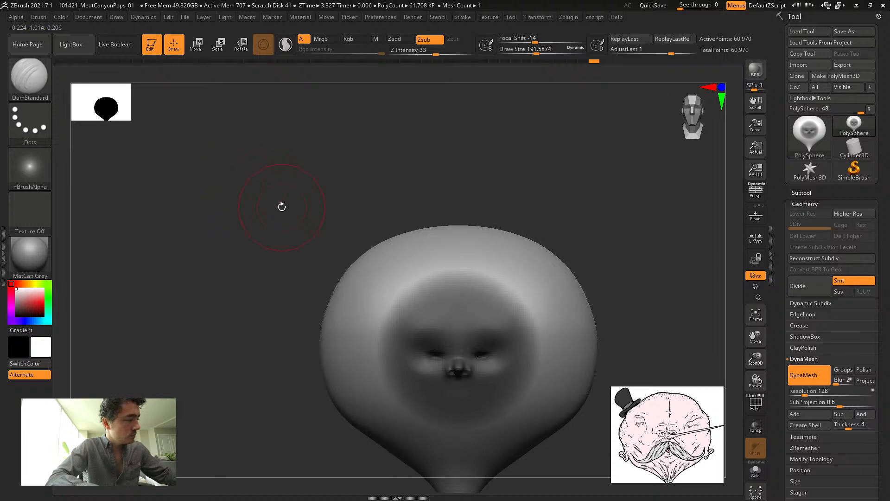
ctrl+click(29, 79)
ctrl+click(128, 86)
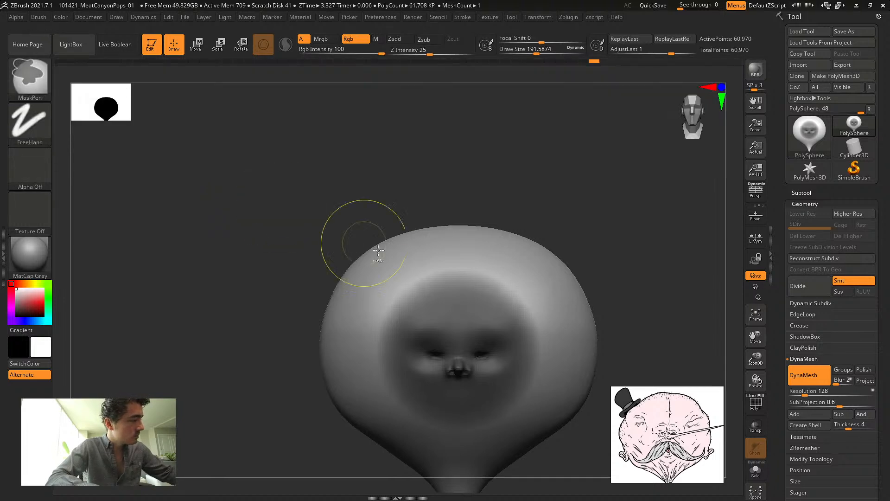
drag(392, 268, 449, 269)
key(ctrl+z)
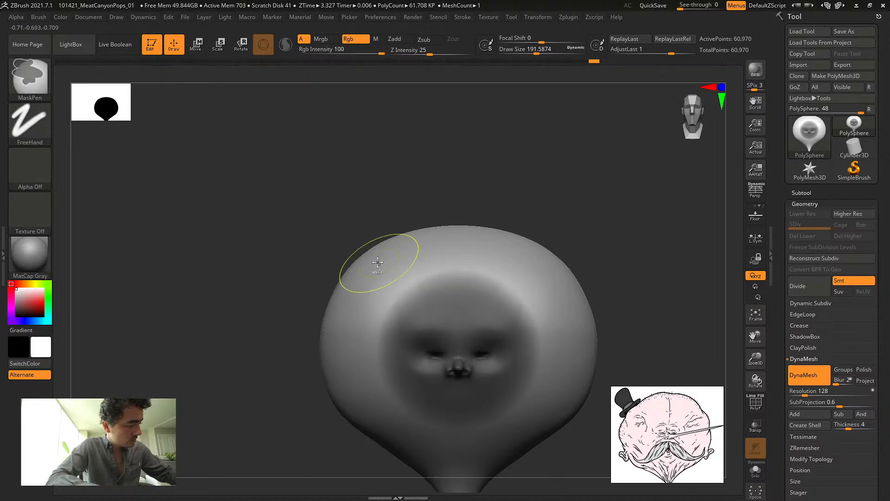
key(s)
drag(360, 258, 371, 258)
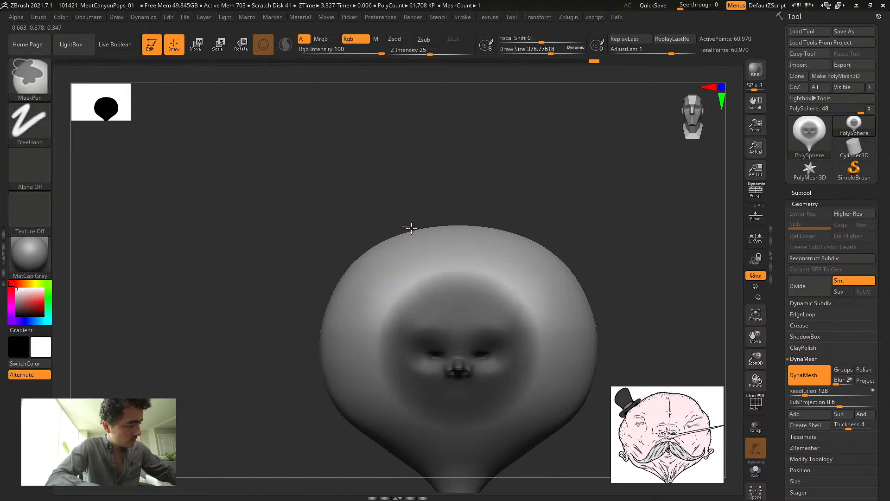
ctrl+drag(412, 228, 432, 251)
key(ctrl+z)
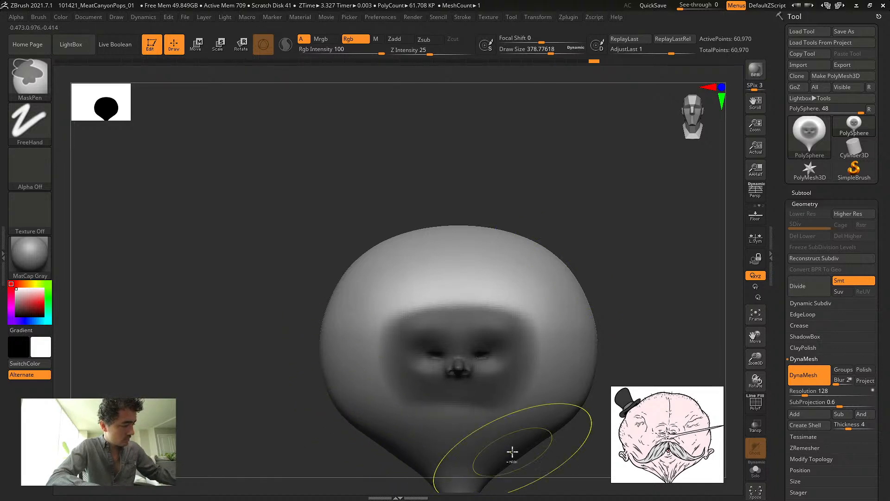
Carve a vertical crease down the middle of the forehead to the mask's edge with DamStandard at draw size about 286
key(b)
key(Escape)
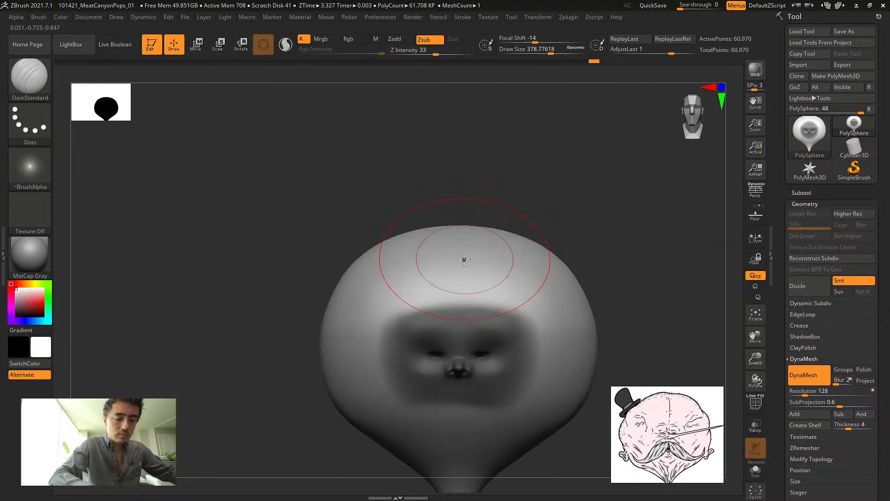
drag(462, 274, 460, 211)
drag(366, 191, 369, 239)
key(ctrl+z)
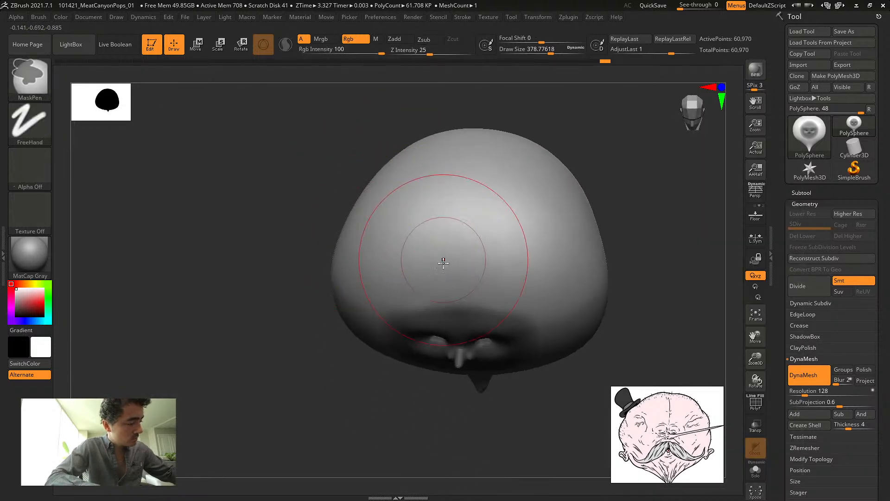
key(s)
mouse_move(442, 268)
mouse_down()
mouse_move(459, 187)
mouse_move(438, 134)
mouse_move(272, 163)
mouse_up()
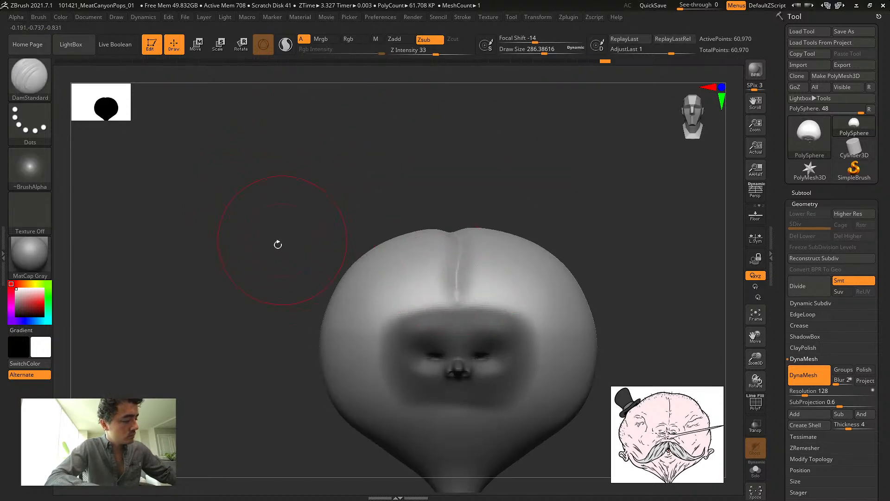
Carve a slanted crease on each side of the forehead, running from the mask's upper corners up to the temples
alt+drag(268, 231, 250, 168)
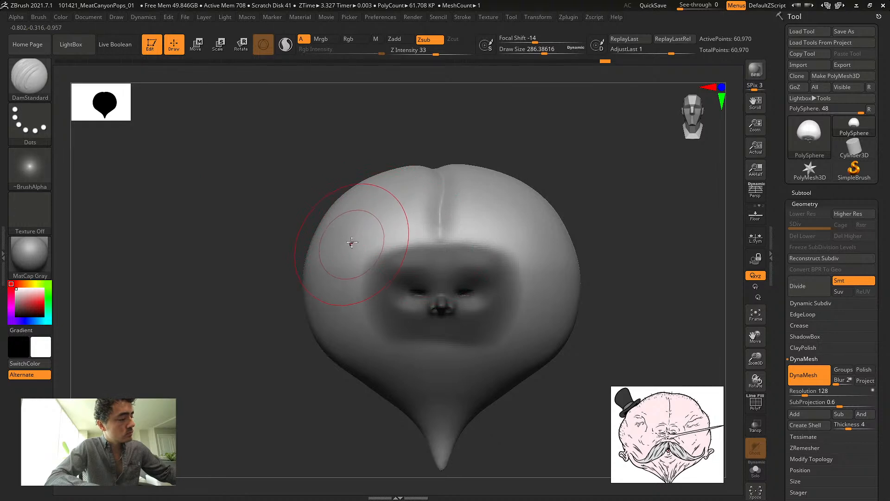
drag(364, 241, 354, 205)
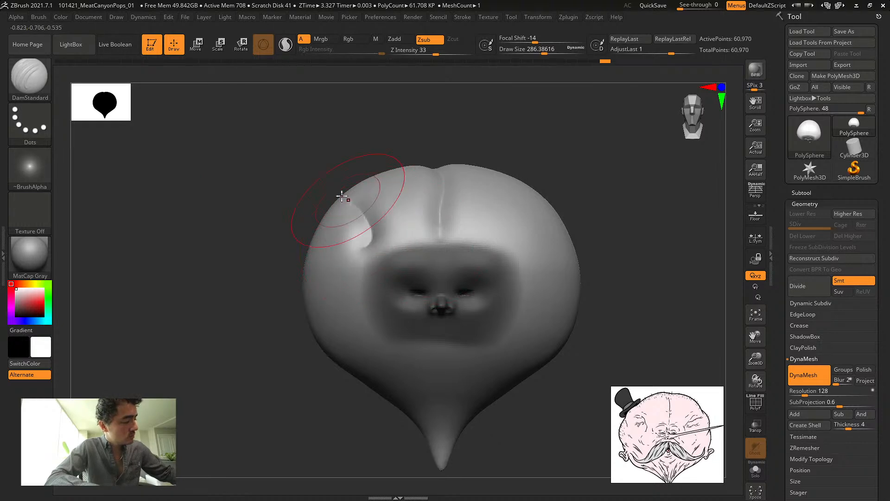
drag(523, 254, 562, 215)
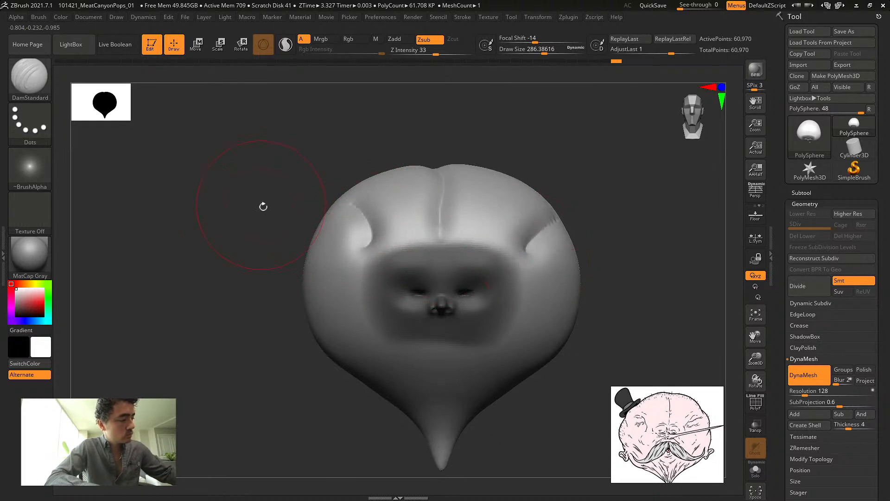
Try creases converging on the pointed chin, undo them, and switch the DamStandard stroke to FreeHand
alt+drag(252, 225, 241, 145)
drag(361, 280, 421, 358)
drag(473, 279, 424, 371)
mouse_move(213, 223)
mouse_down()
mouse_move(235, 224)
mouse_move(211, 224)
mouse_up()
key(ctrl+z)
key(space)
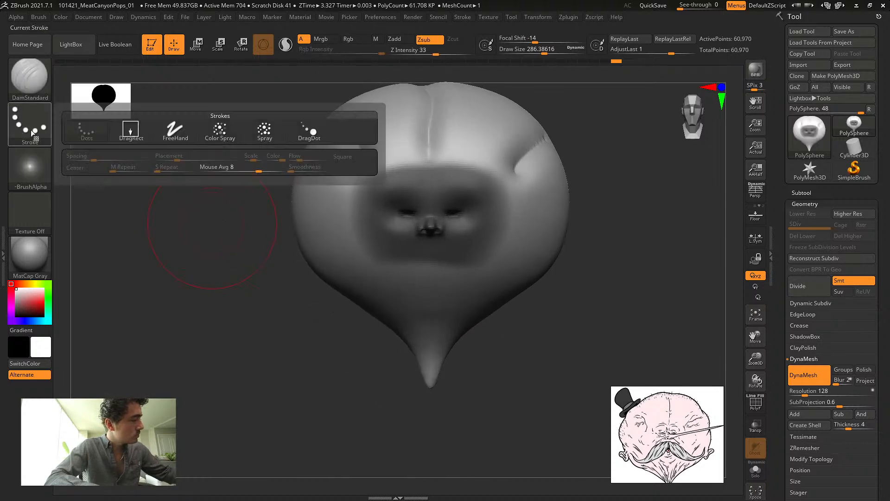
Carve creases on both sides of the lower face converging on the pointed chin at draw size about 207
drag(376, 285, 426, 367)
key(ctrl+z)
key(s)
mouse_move(347, 314)
mouse_down()
mouse_move(374, 302)
mouse_move(423, 361)
mouse_move(432, 334)
mouse_move(398, 274)
mouse_up()
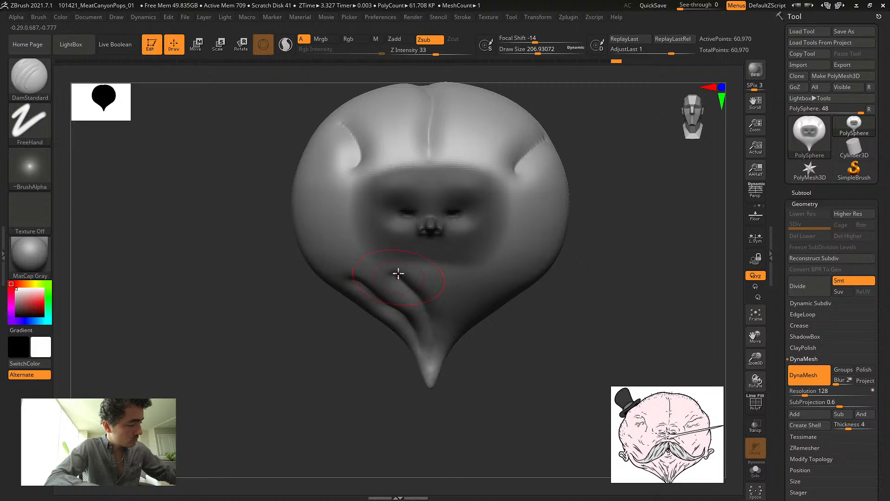
drag(478, 296, 441, 354)
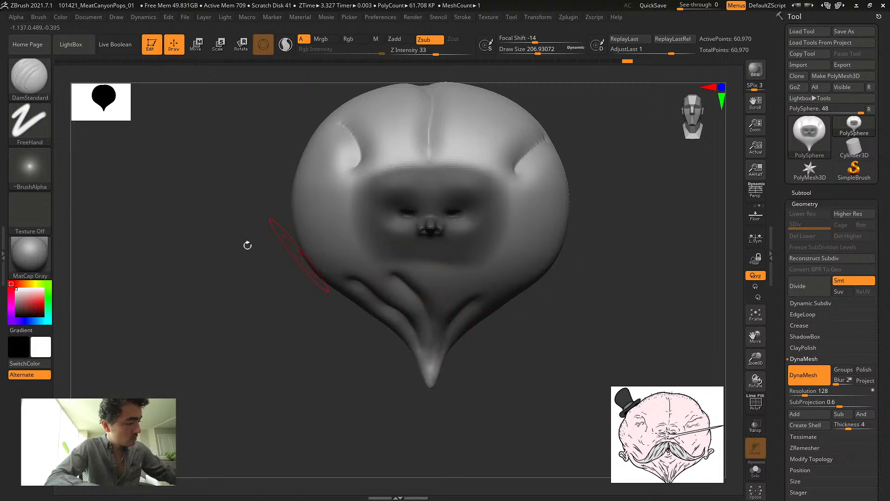
Carve a crease into each outer cheek and another on the side of the head beside the temple
alt+drag(229, 209, 265, 228)
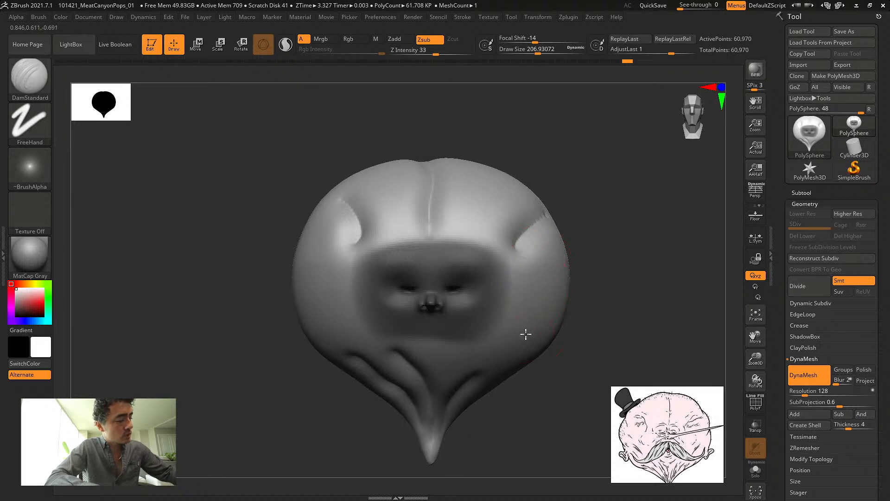
drag(526, 334, 554, 290)
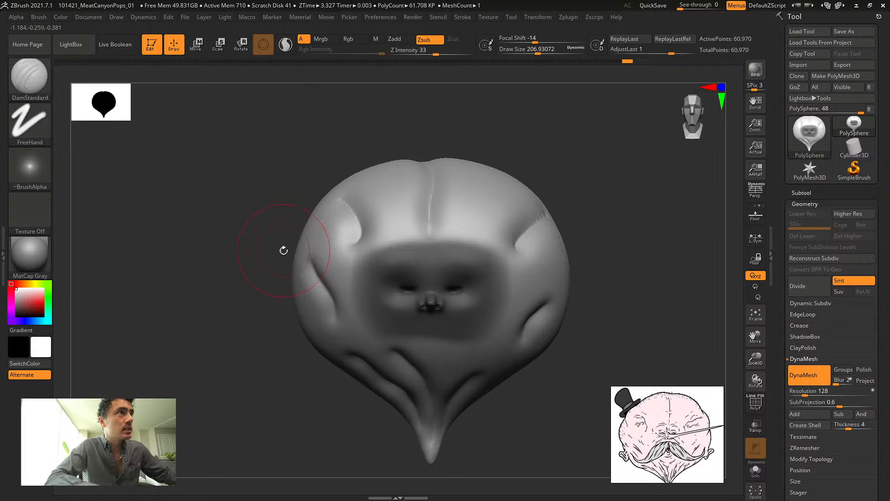
drag(306, 219, 315, 184)
drag(232, 181, 290, 216)
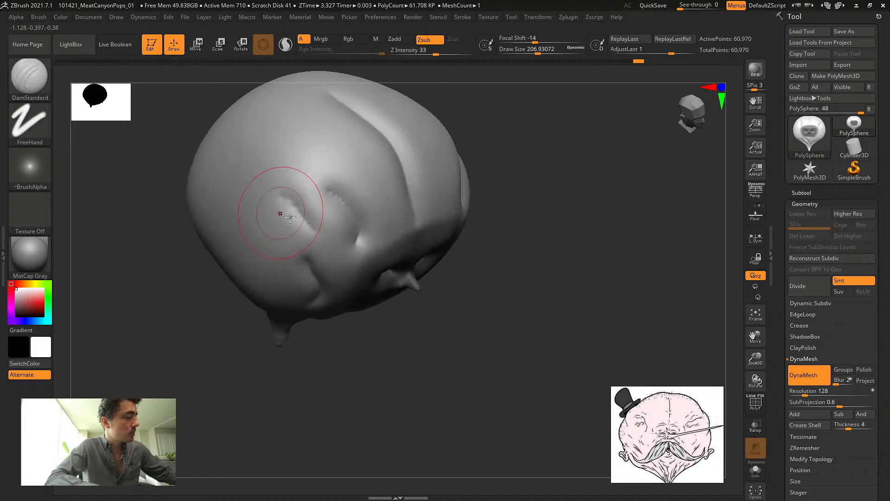
shift+drag(225, 93, 150, 114)
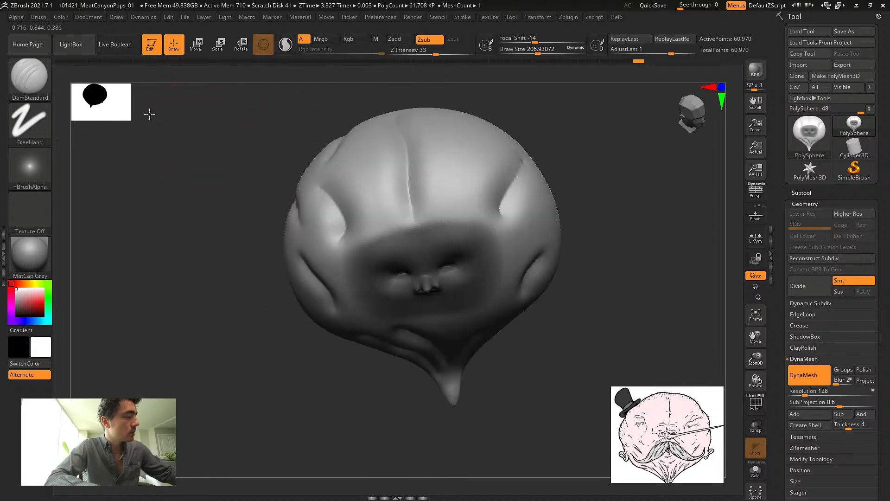
Carve a curved crease down the opposite side of the head, plus extra creases below that temple and above the chin
drag(191, 169, 141, 167)
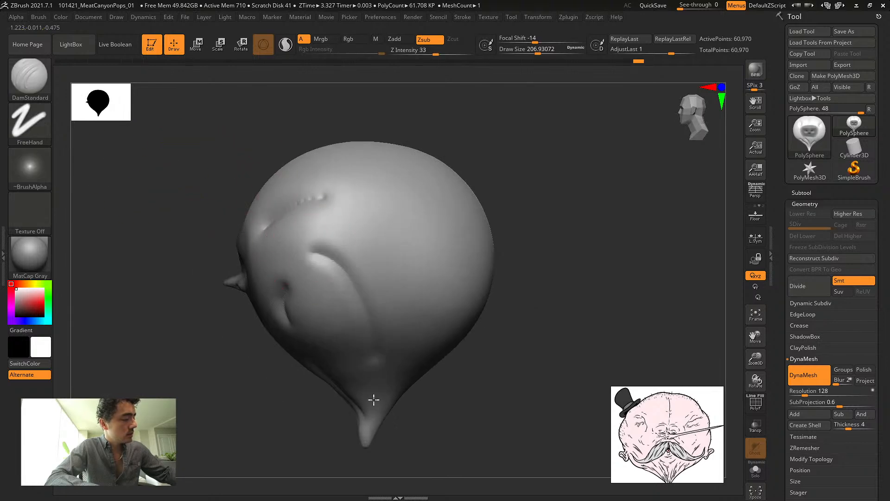
drag(374, 400, 374, 413)
shift+drag(213, 221, 220, 193)
mouse_move(420, 257)
alt+mouse_down()
mouse_move(532, 203)
mouse_move(678, 265)
alt+mouse_up()
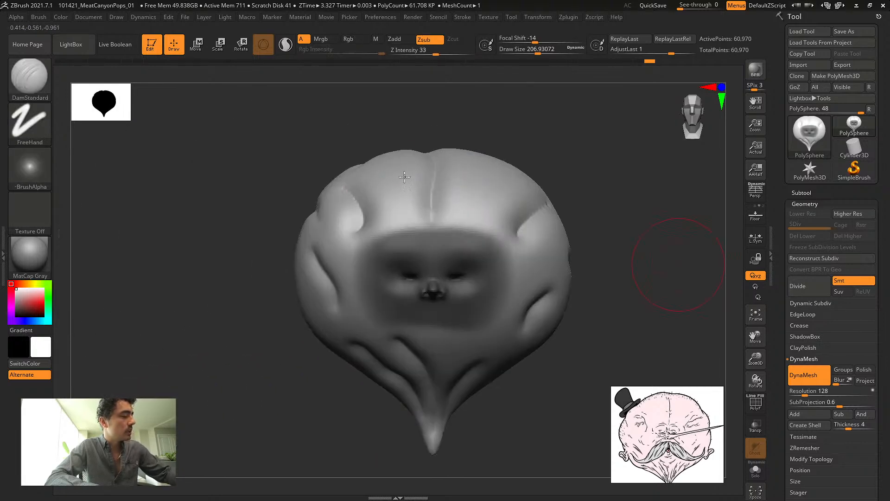
mouse_move(532, 243)
shift+mouse_down()
mouse_move(560, 201)
mouse_move(563, 248)
shift+mouse_up()
shift+drag(448, 364, 421, 389)
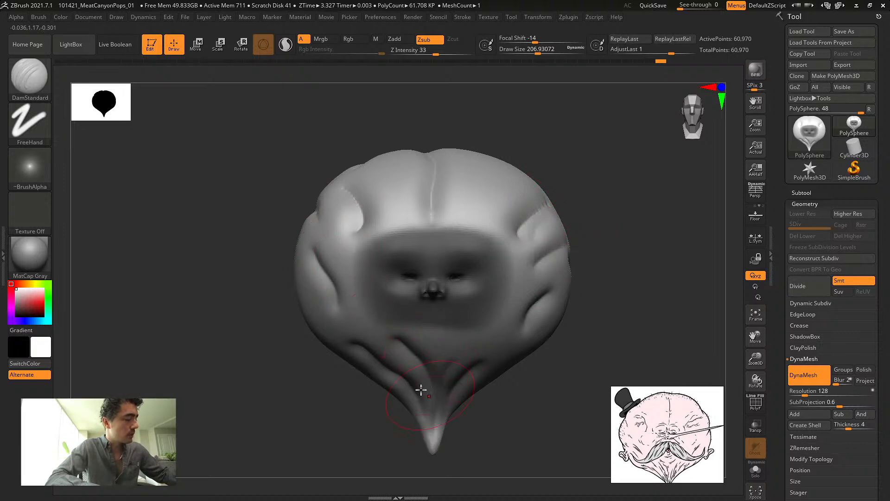
Carve a fine crease near the pointed chin on the back of the head at draw size about 71
drag(327, 355, 357, 377)
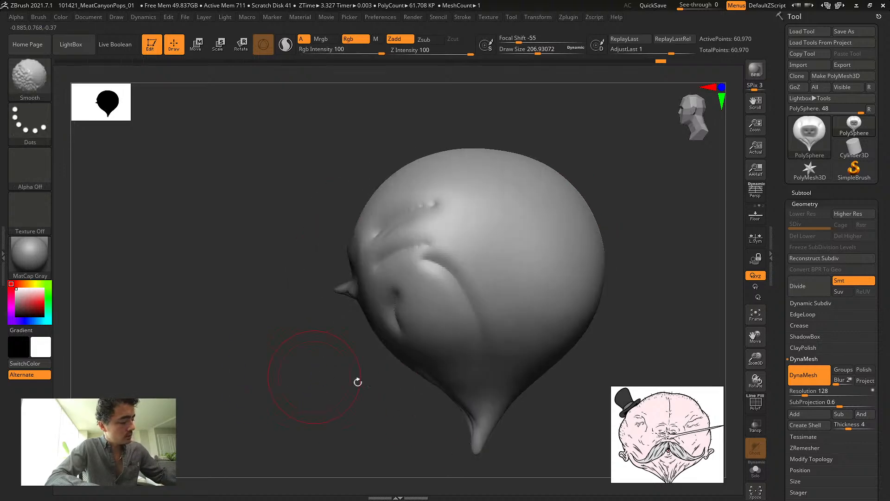
mouse_move(407, 427)
mouse_down()
mouse_move(385, 421)
mouse_move(409, 396)
mouse_move(478, 389)
mouse_up()
key(s)
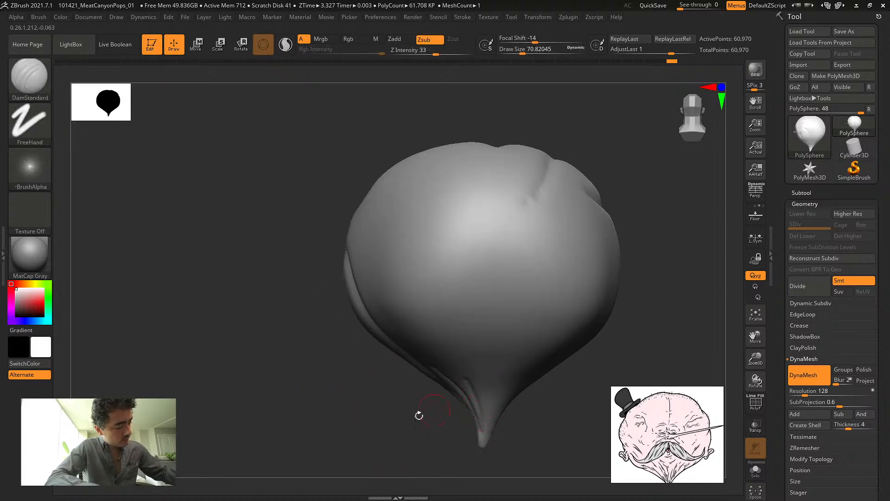
alt+drag(420, 415, 340, 350)
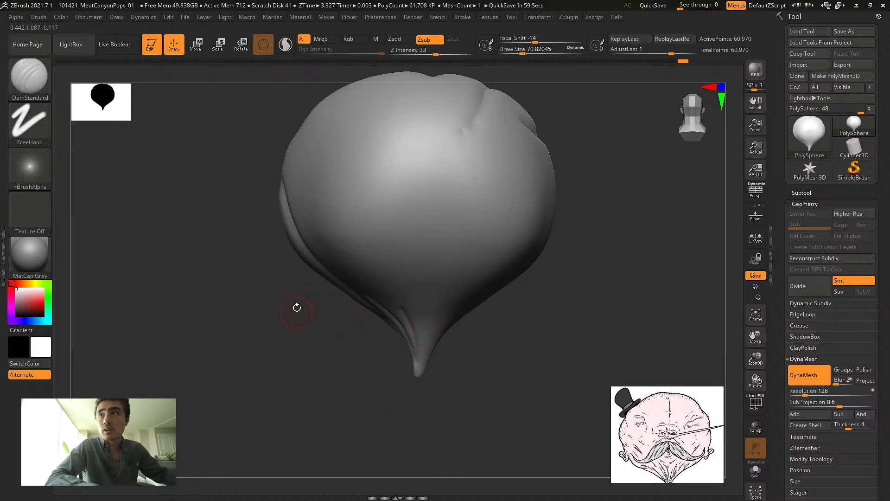
alt+drag(297, 307, 306, 302)
Carve long creases across the back of the head running down toward the pointed chin at draw size about 167
mouse_move(274, 354)
mouse_down()
mouse_move(350, 342)
mouse_move(334, 350)
mouse_up()
key(s)
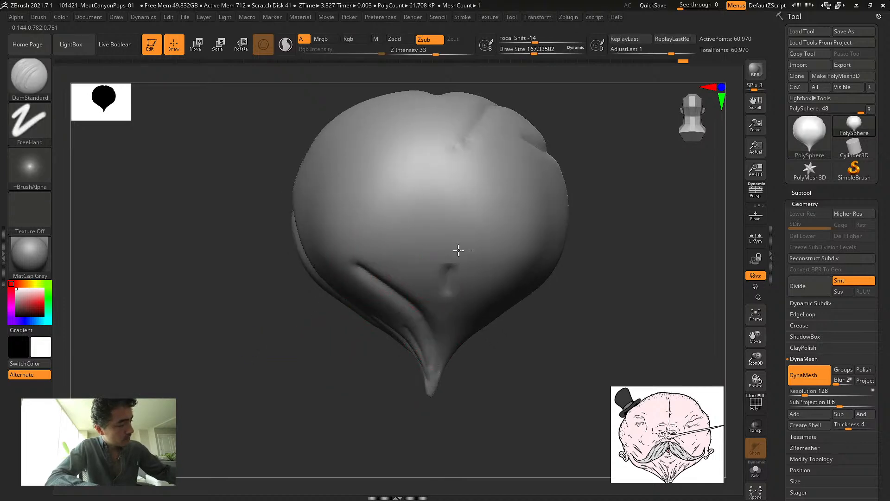
drag(455, 273, 527, 139)
drag(513, 253, 448, 343)
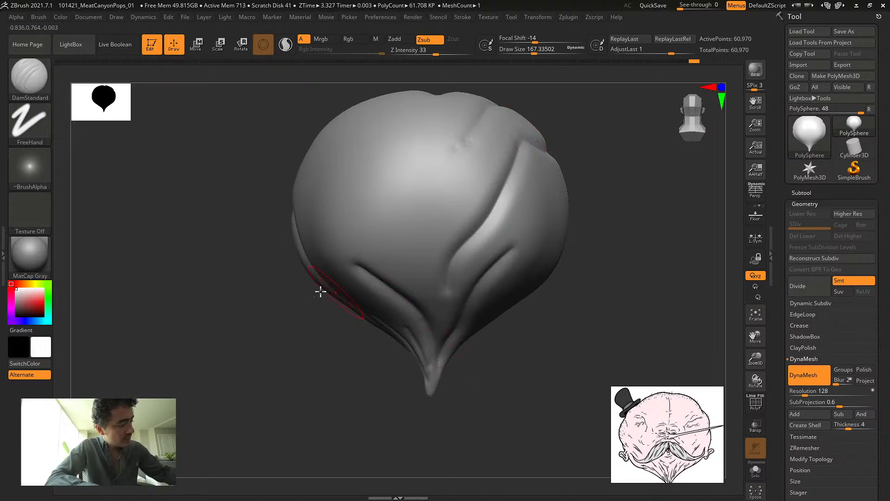
drag(320, 292, 288, 306)
mouse_move(566, 320)
mouse_down()
mouse_move(547, 263)
mouse_move(656, 181)
mouse_up()
mouse_move(336, 233)
shift+mouse_down()
mouse_move(272, 234)
mouse_move(298, 225)
shift+mouse_up()
drag(335, 255, 330, 249)
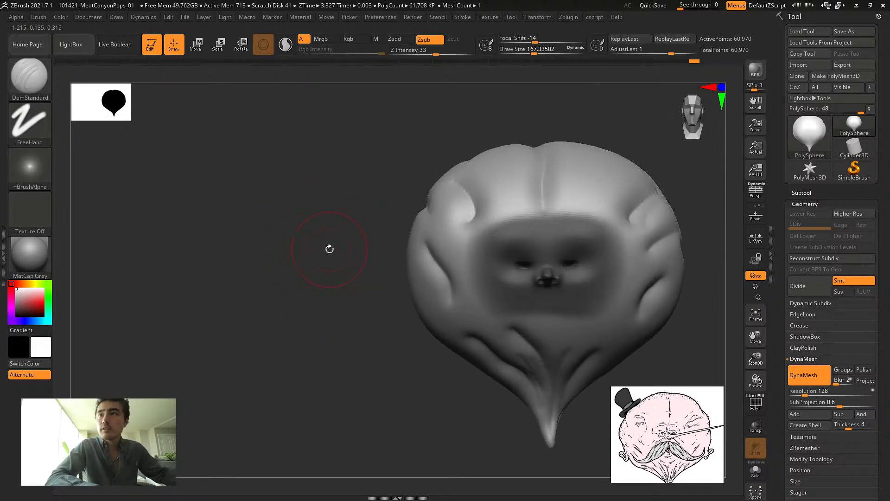
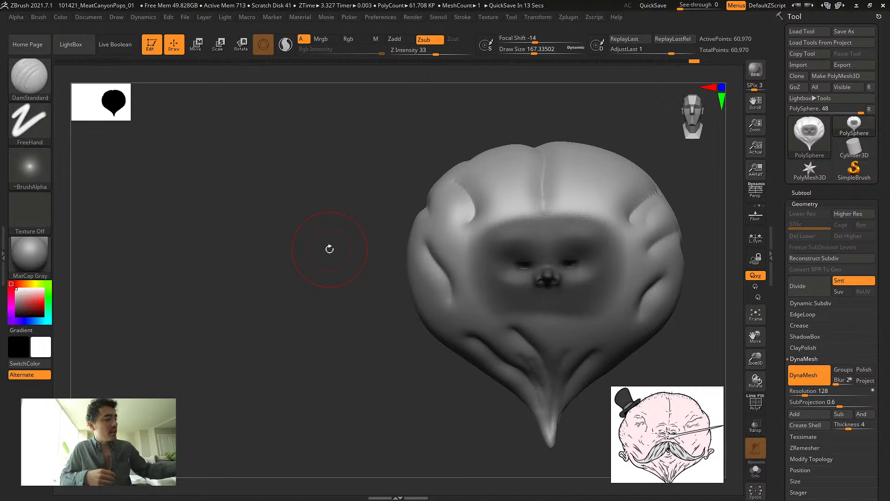
Soften the long curved crease on the side of the head with the Smooth brush
mouse_move(338, 273)
mouse_down()
mouse_move(360, 280)
mouse_move(273, 233)
mouse_move(294, 266)
mouse_move(261, 274)
mouse_move(270, 250)
mouse_up()
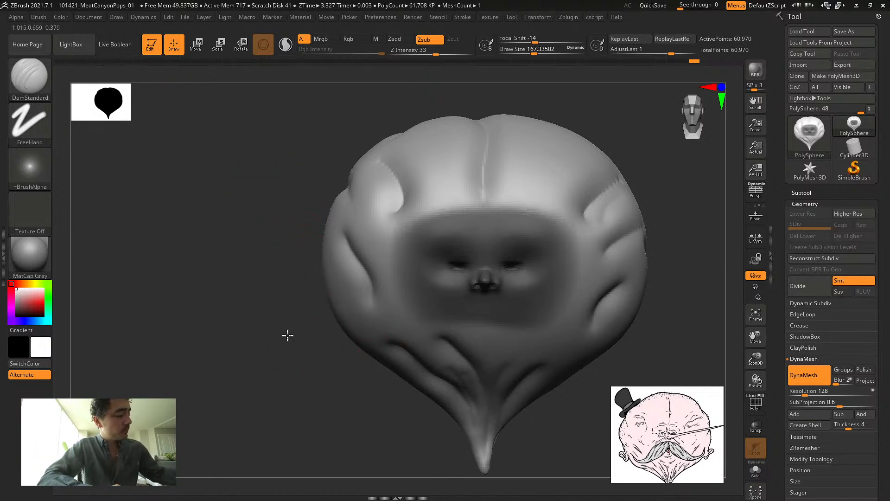
drag(288, 333, 443, 397)
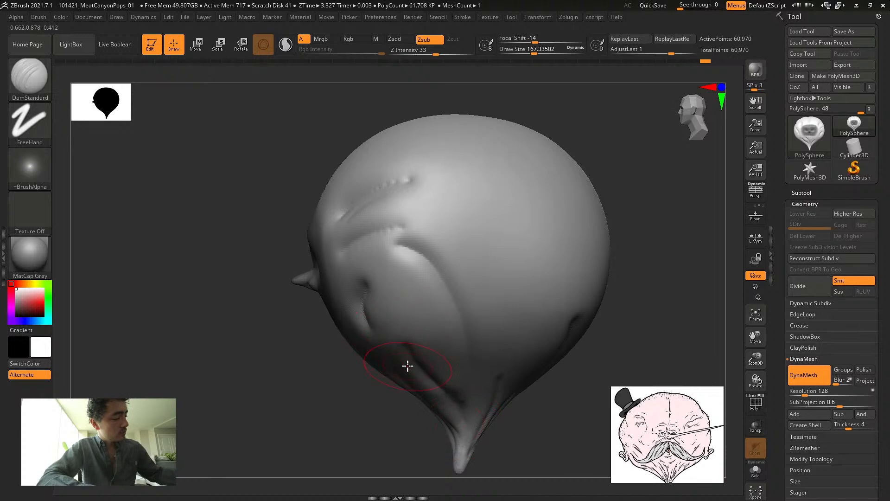
key(shift)
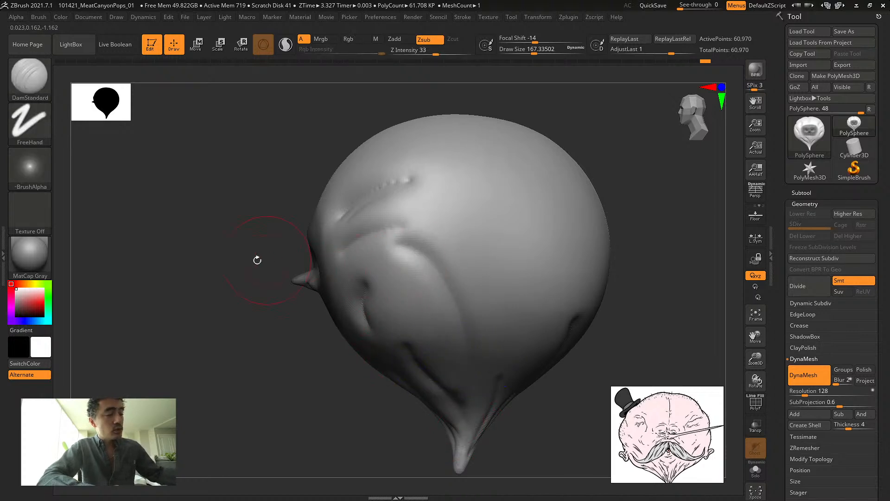
shift+drag(256, 258, 273, 254)
Smooth the central forehead crease and the jagged temple creases on the front of the head
alt+drag(154, 233, 308, 265)
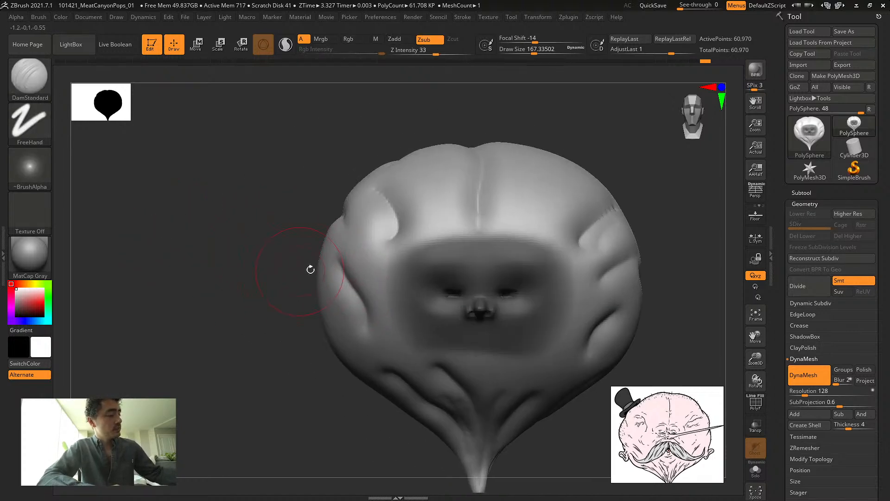
key(shift)
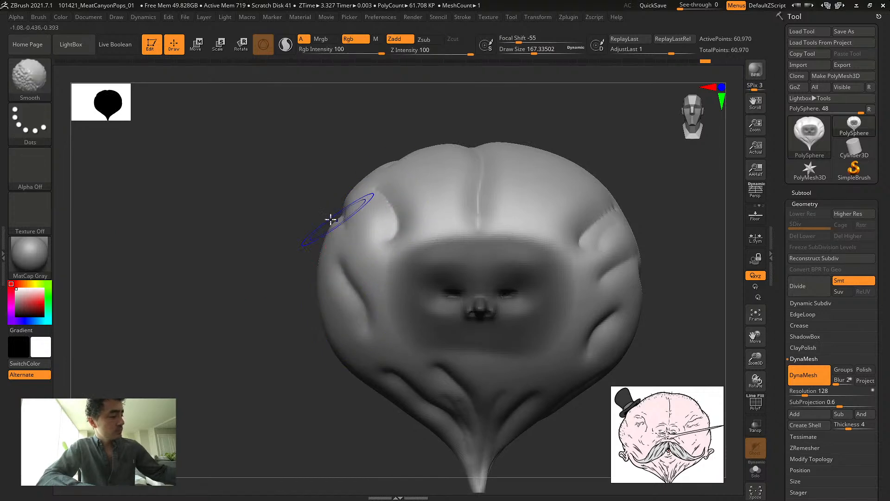
key(shift)
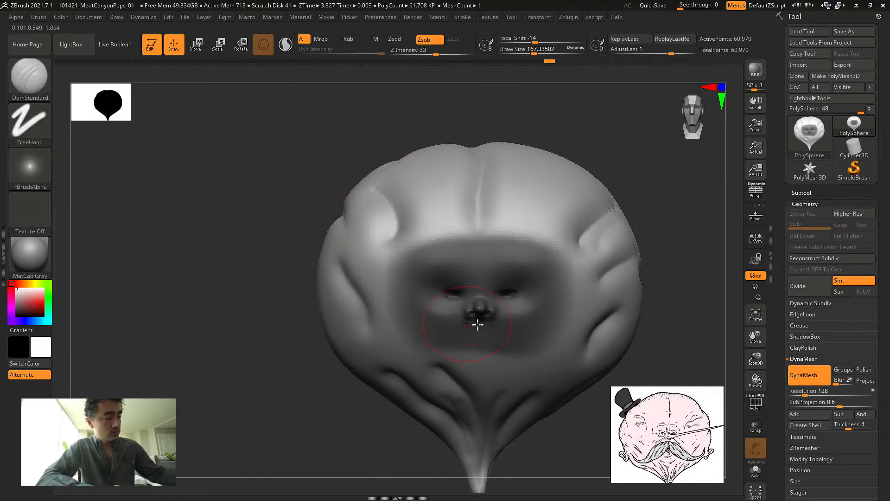
key(shift)
key(shift)
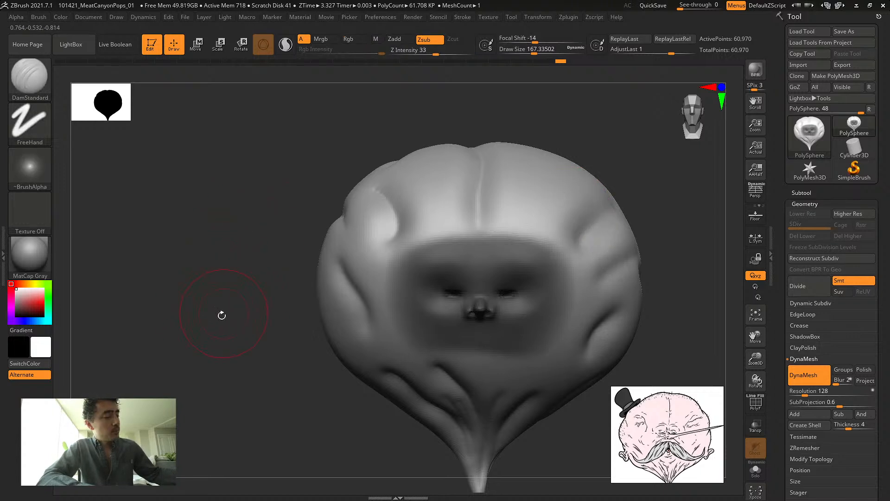
Smooth the jagged crease beside the chin, clear the face mask and update the DynaMesh
mouse_move(220, 314)
mouse_down()
mouse_move(262, 312)
mouse_move(267, 322)
mouse_move(262, 313)
mouse_move(389, 368)
mouse_up()
mouse_move(300, 350)
shift+mouse_down()
mouse_move(288, 321)
mouse_move(246, 309)
mouse_move(240, 321)
mouse_move(218, 307)
mouse_move(261, 333)
mouse_move(412, 340)
shift+mouse_up()
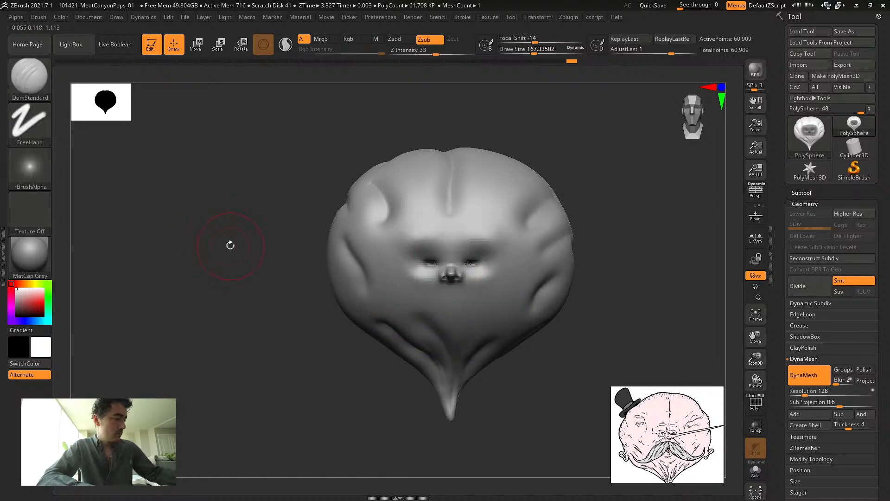
mouse_move(229, 244)
mouse_down()
mouse_move(198, 246)
mouse_move(243, 253)
mouse_move(247, 280)
mouse_up()
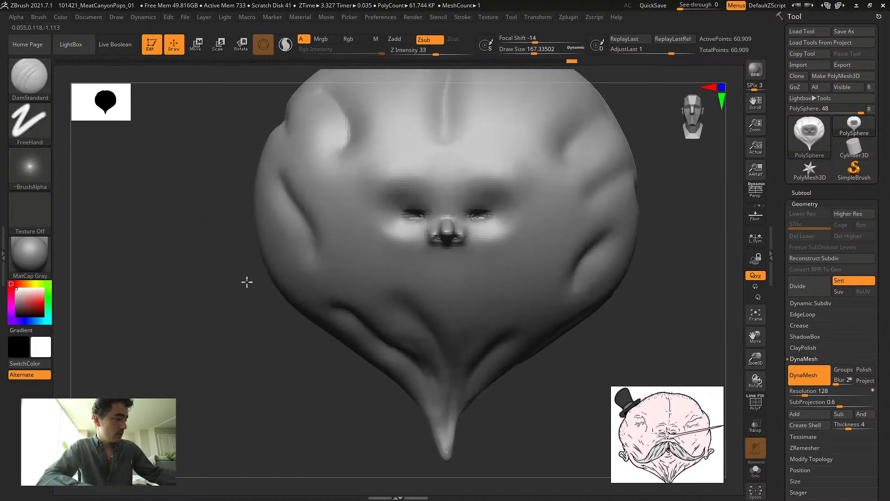
drag(194, 249, 196, 257)
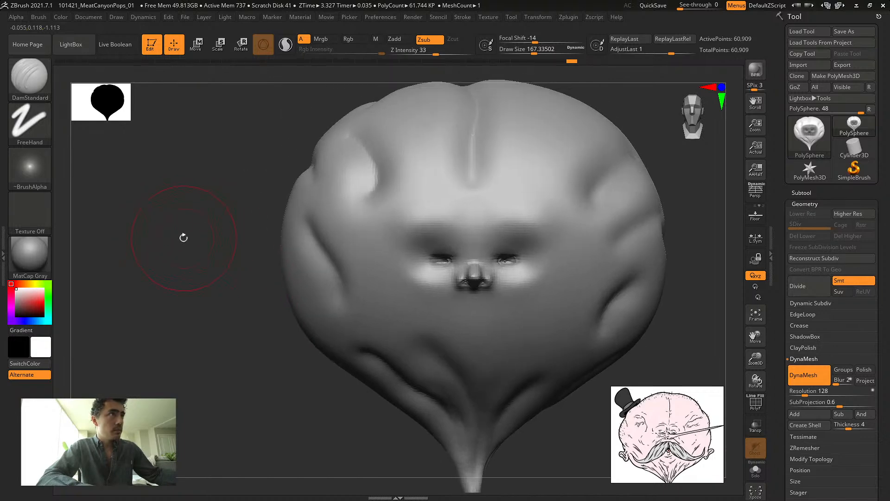
Mask the eyes, nose and the area below them with MaskPen at draw size about 167
key(b)
key(Escape)
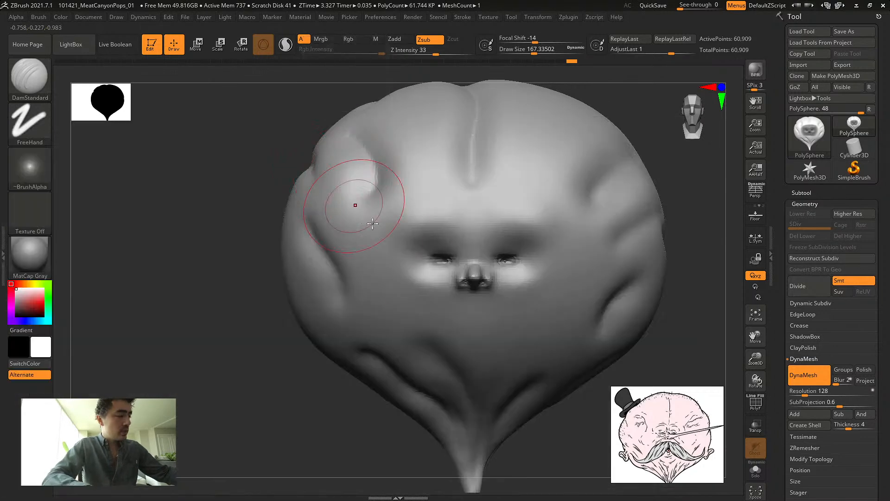
mouse_move(427, 285)
ctrl+mouse_down()
mouse_move(425, 247)
mouse_move(477, 280)
mouse_move(507, 252)
mouse_move(479, 270)
mouse_move(432, 264)
mouse_move(458, 294)
mouse_move(507, 280)
mouse_move(484, 283)
ctrl+mouse_up()
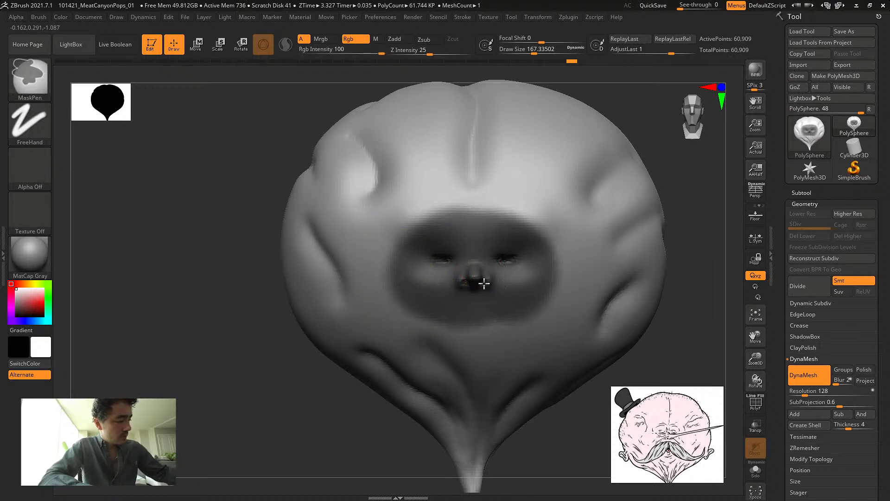
mouse_move(421, 243)
ctrl+mouse_down()
mouse_move(459, 305)
mouse_move(480, 307)
ctrl+mouse_up()
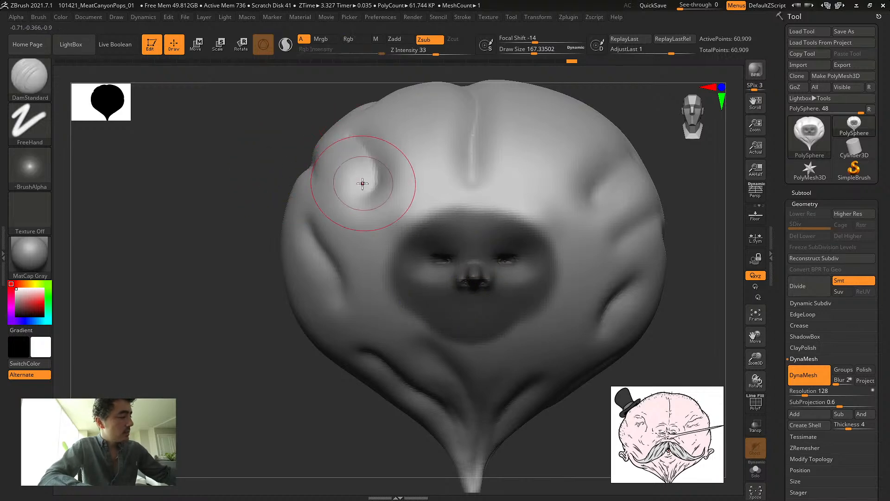
Carve deeper DamStandard creases on both temples and cheeks around the masked face at draw size about 202
mouse_move(367, 160)
mouse_down()
mouse_move(366, 195)
mouse_move(353, 198)
mouse_move(370, 191)
mouse_move(342, 135)
mouse_up()
key(s)
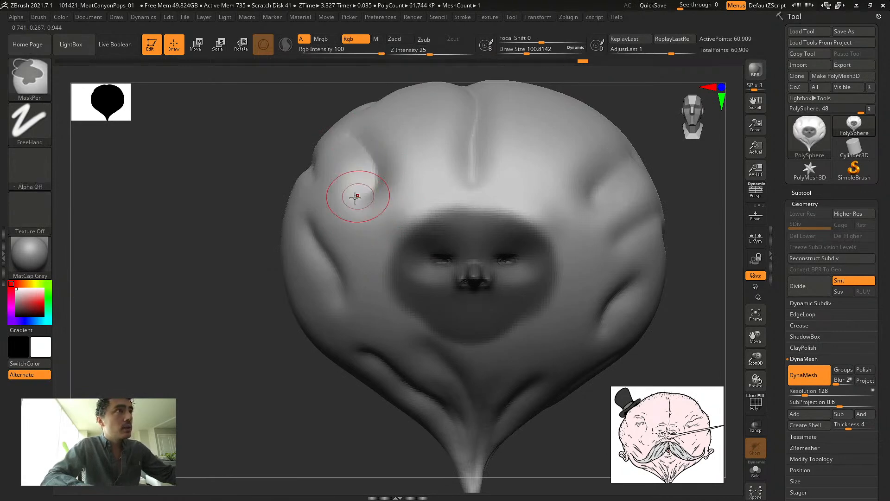
key(s)
mouse_move(352, 204)
mouse_down()
mouse_move(367, 203)
mouse_move(376, 176)
mouse_move(346, 134)
mouse_up()
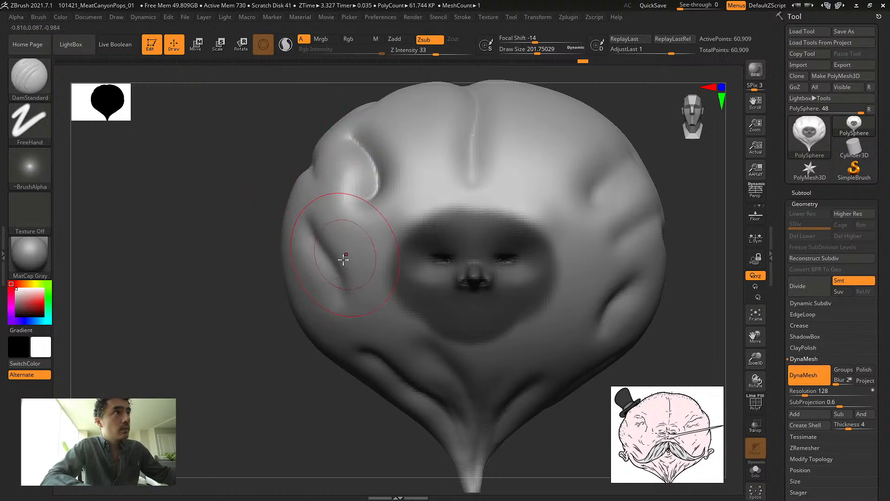
drag(345, 251, 350, 272)
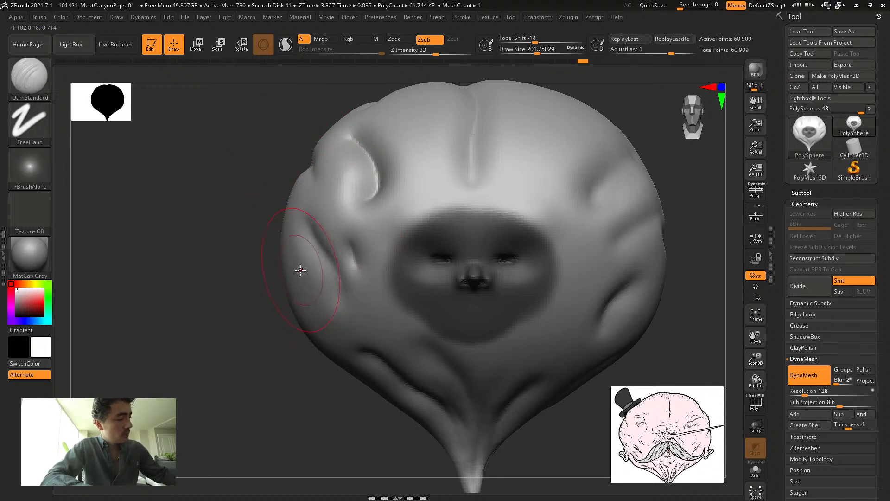
drag(579, 191, 637, 154)
drag(601, 307, 656, 268)
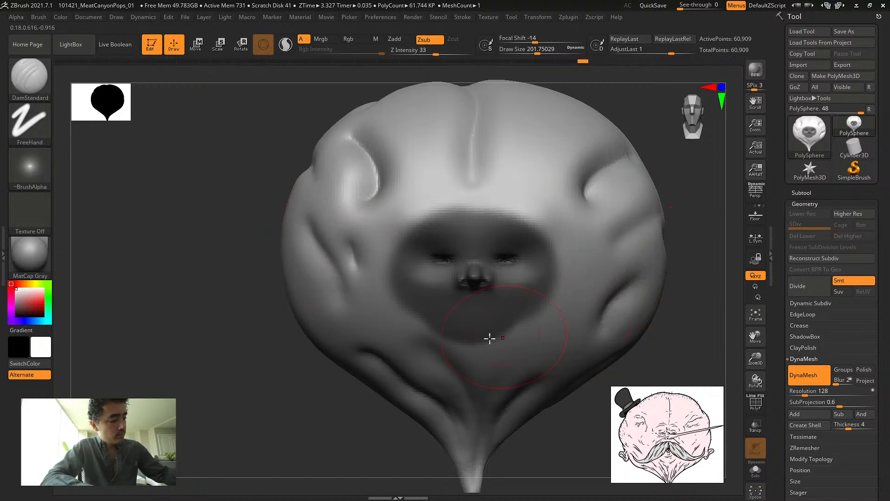
Carve fine creases running up from the pointed chin at draw size about 74, then clear the mask and update the DynaMesh
mouse_move(260, 327)
mouse_down()
mouse_move(238, 325)
mouse_move(304, 317)
mouse_move(278, 318)
mouse_up()
key(s)
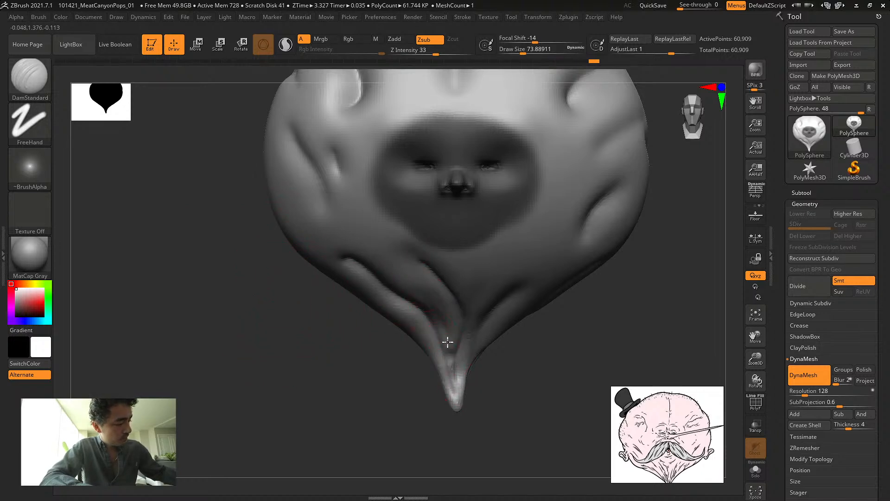
drag(447, 341, 413, 292)
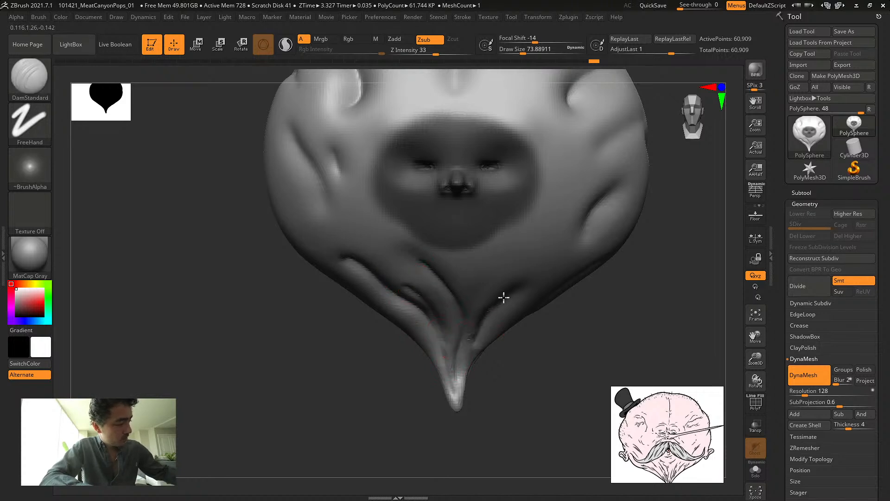
drag(228, 360, 277, 294)
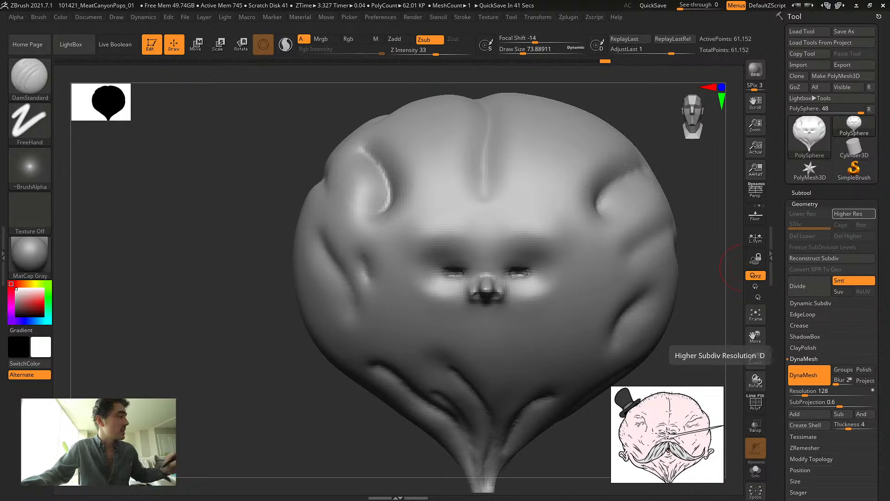
Switch to the browser and examine the "meatcanyon pops" image results, including the YouTube clip still and the full-figure Twitter drawing
key(alt+Tab)
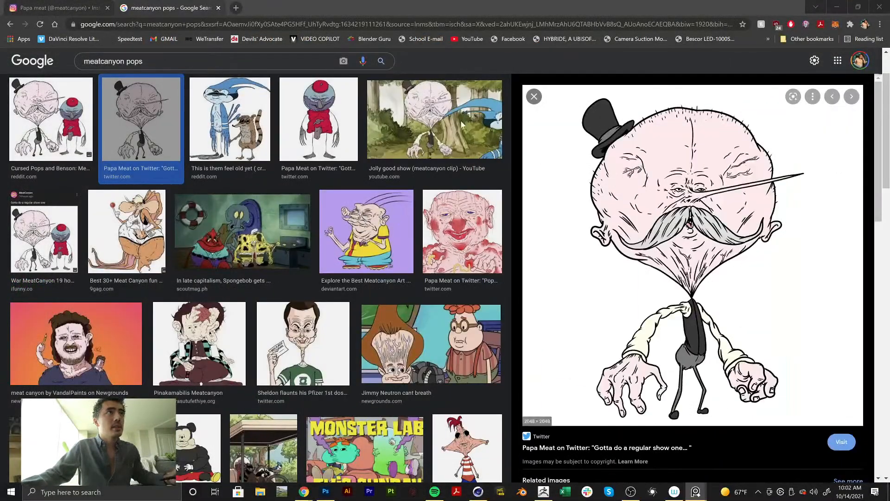
scroll(422, 234, down, 3)
scroll(422, 232, down, 1)
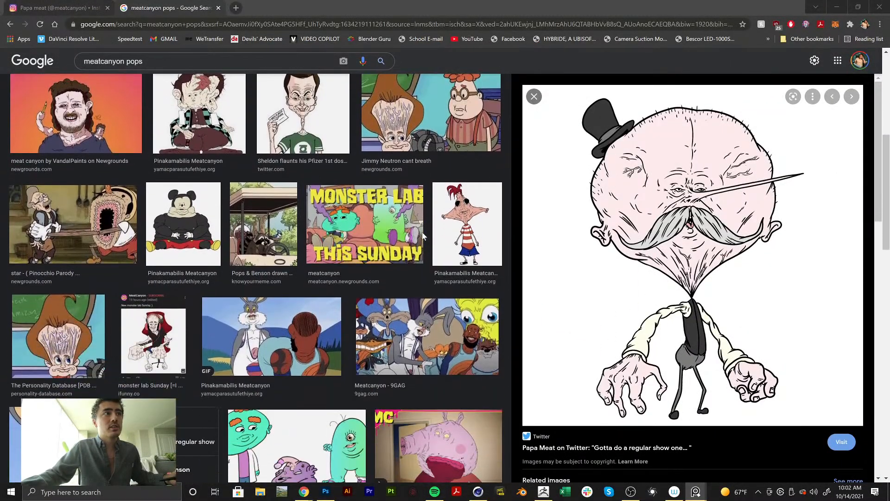
scroll(422, 232, up, 6)
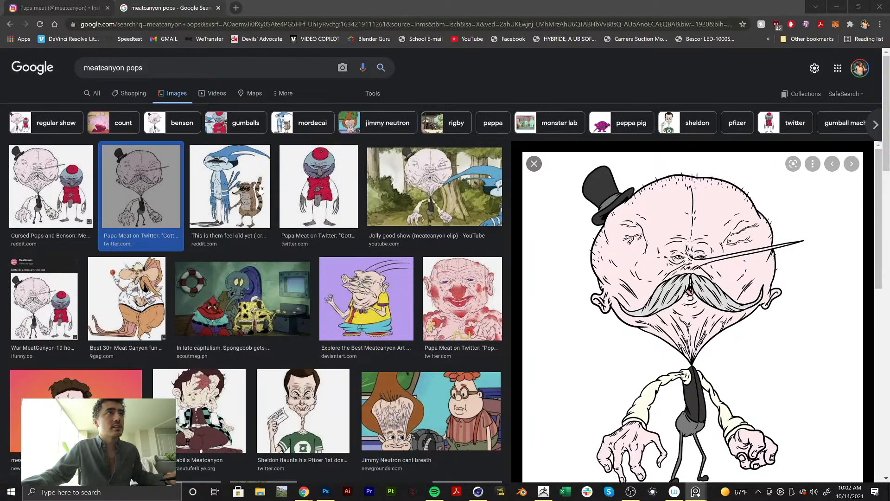
click(431, 195)
scroll(308, 162, down, 2)
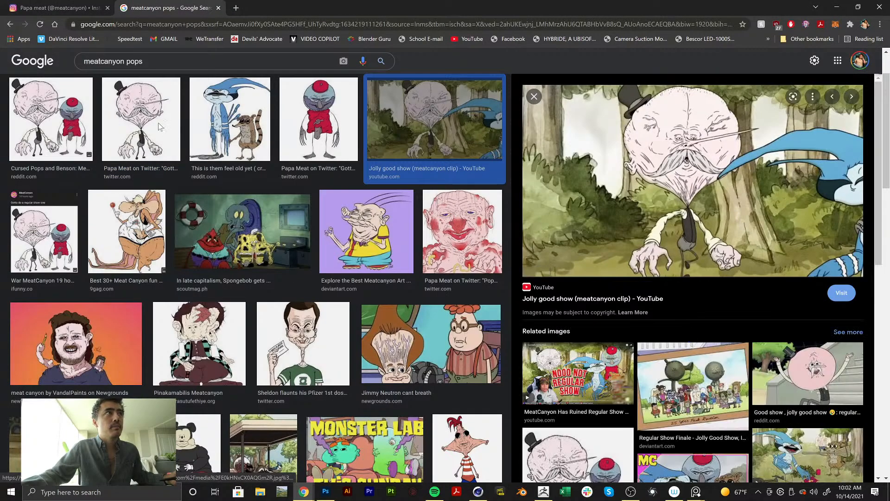
click(149, 130)
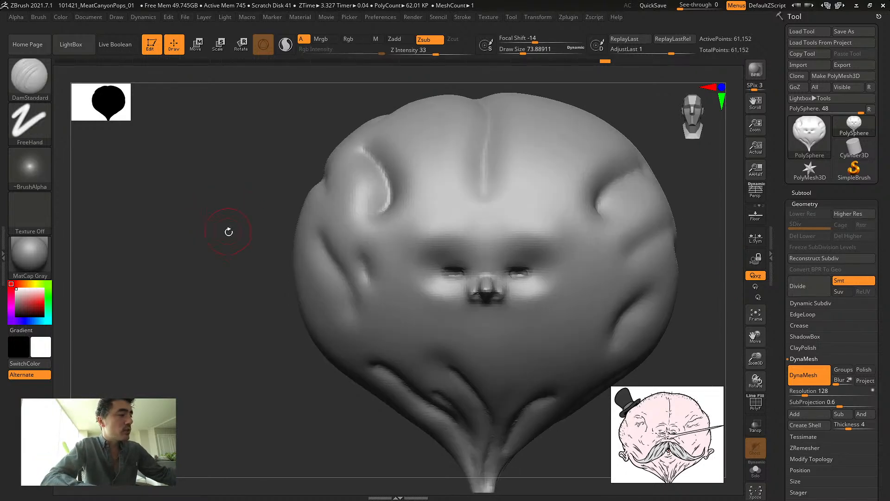
Return to ZBrush and set up the ClayBuildup brush with Alpha 58 and draw size about 18 for work below the nose
alt+drag(223, 232, 214, 231)
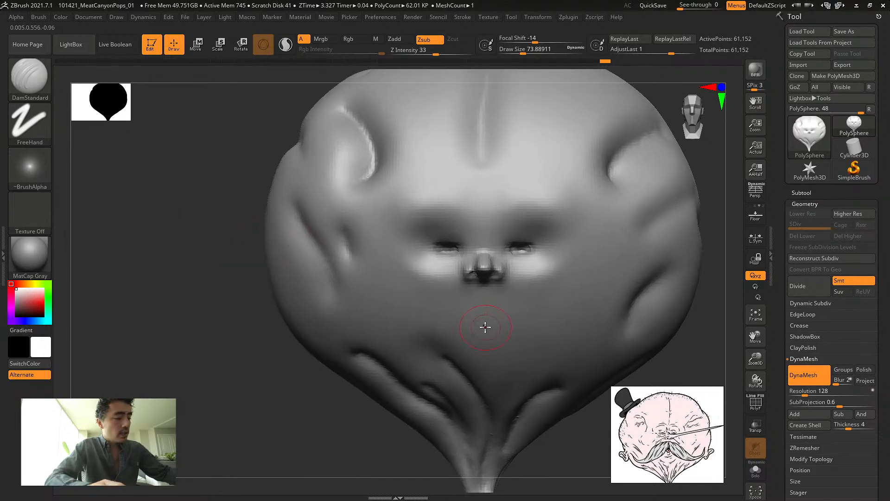
key(b)
key(c)
key(b)
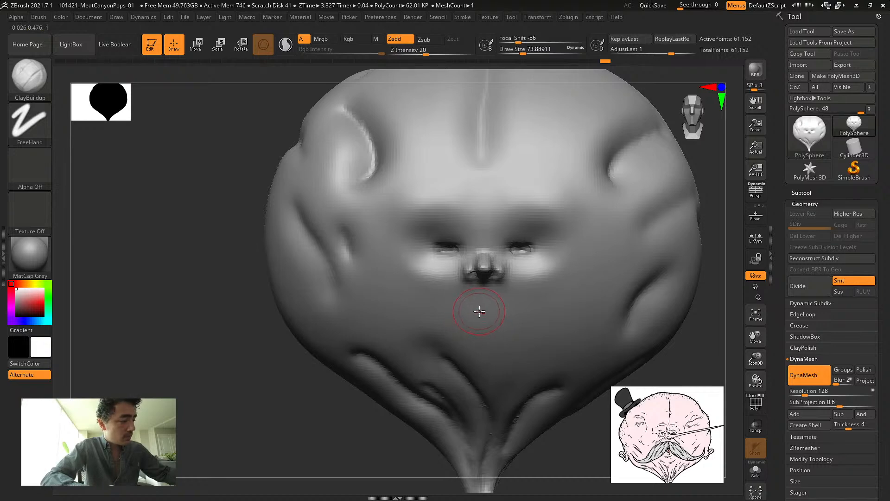
mouse_move(249, 231)
alt+mouse_down()
mouse_move(218, 234)
mouse_move(243, 256)
alt+mouse_up()
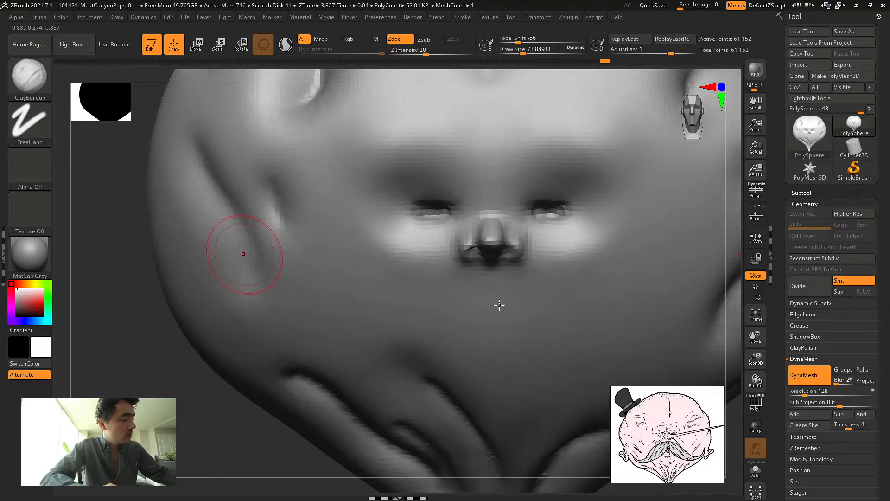
key(s)
click(485, 296)
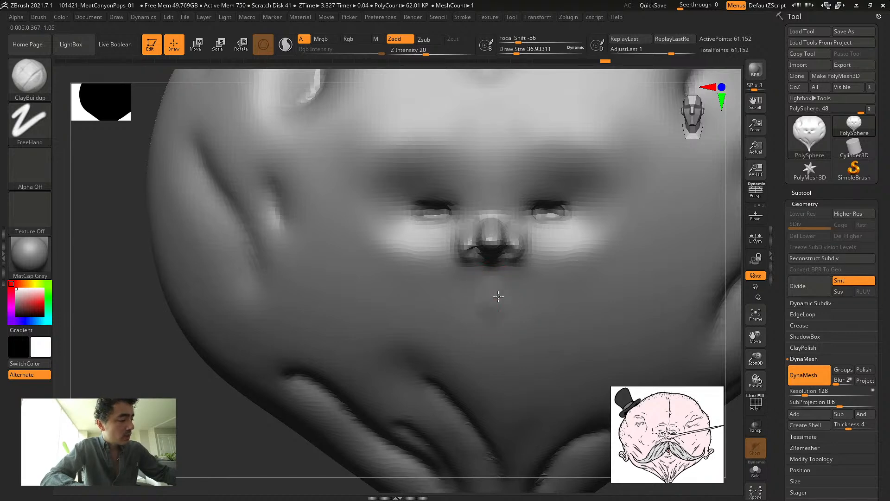
key(s)
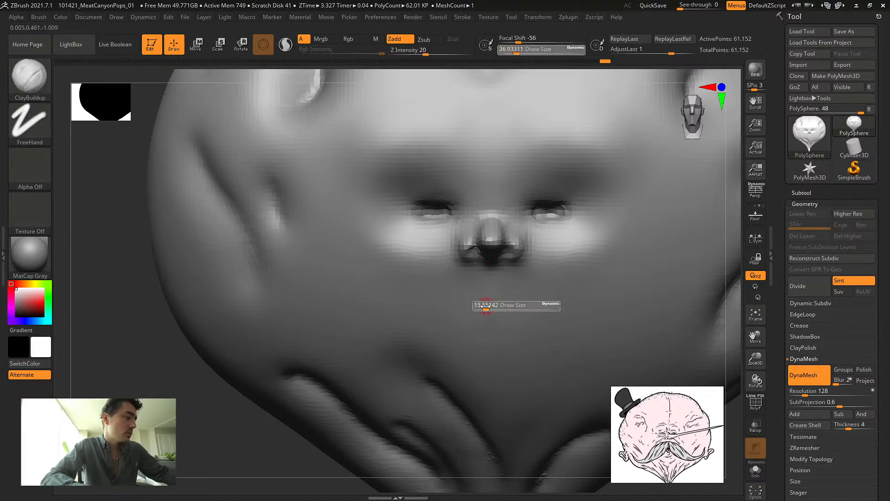
click(486, 306)
click(29, 168)
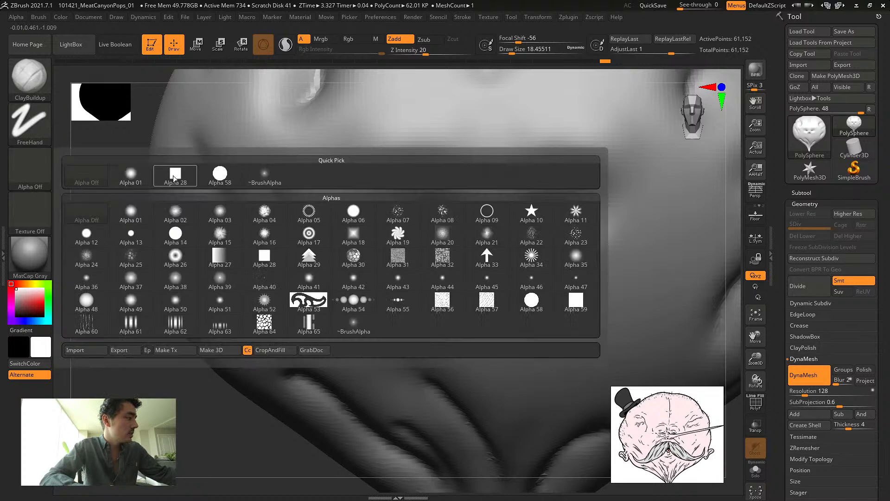
click(220, 174)
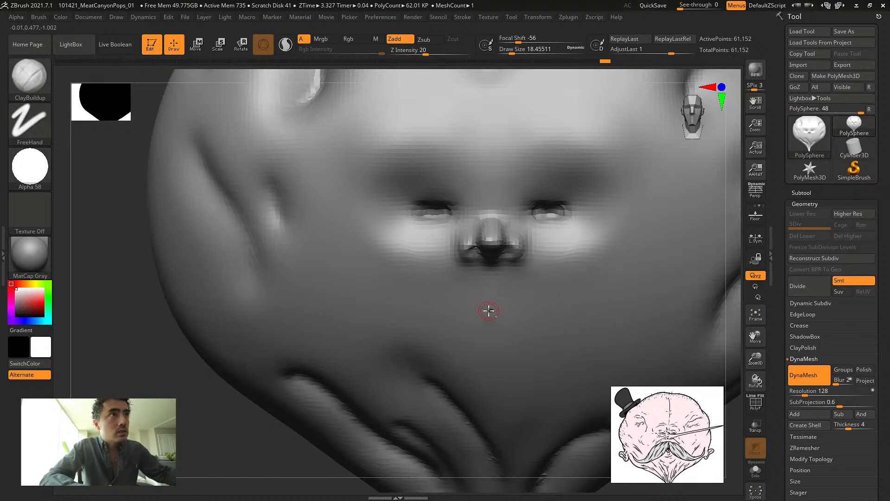
Carve a small mouth cavity below the nose with ClayBuildup, deepen it at draw size about 31, and update the DynaMesh
drag(478, 307, 484, 313)
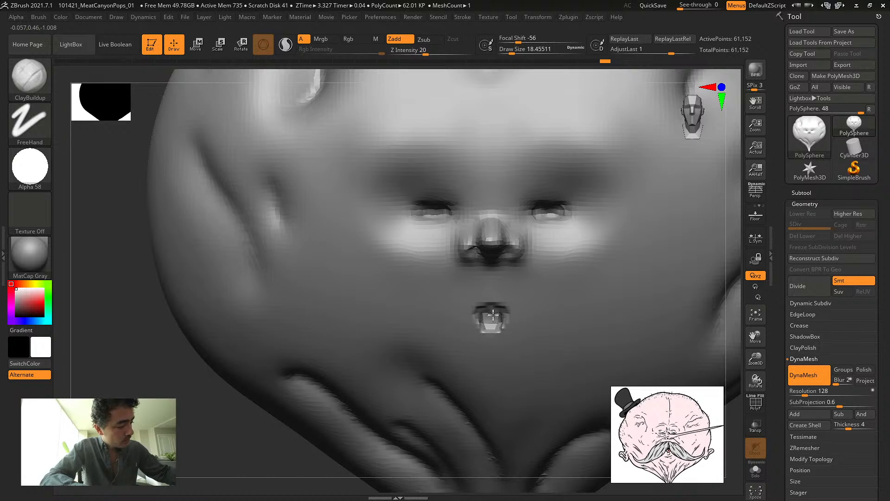
mouse_move(454, 319)
mouse_down()
mouse_move(504, 319)
mouse_move(491, 334)
mouse_up()
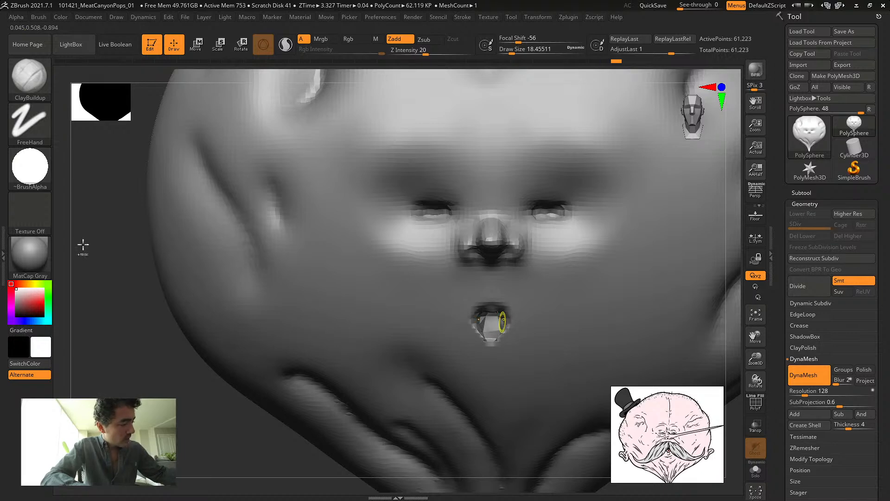
alt+drag(131, 294, 163, 314)
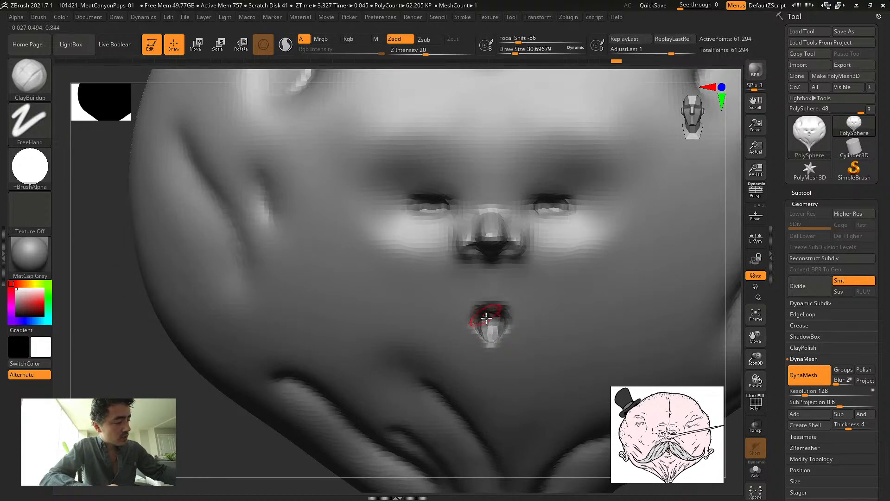
drag(125, 336, 169, 314)
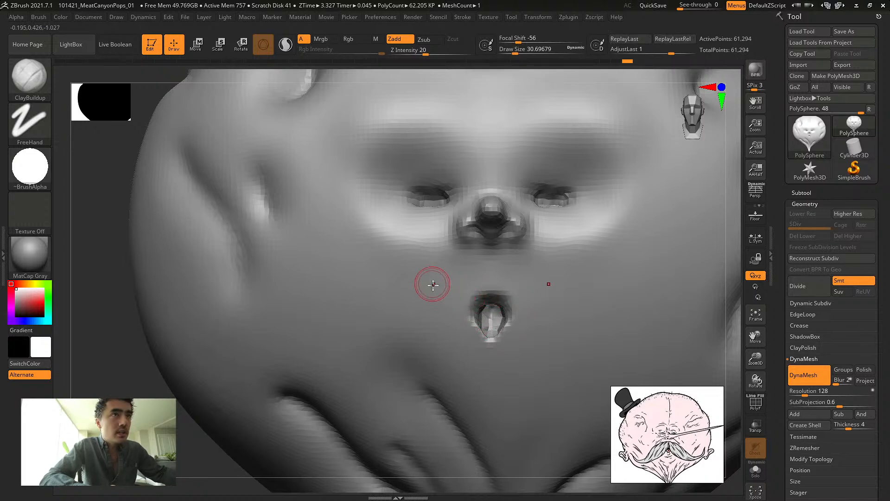
ctrl+drag(103, 259, 103, 290)
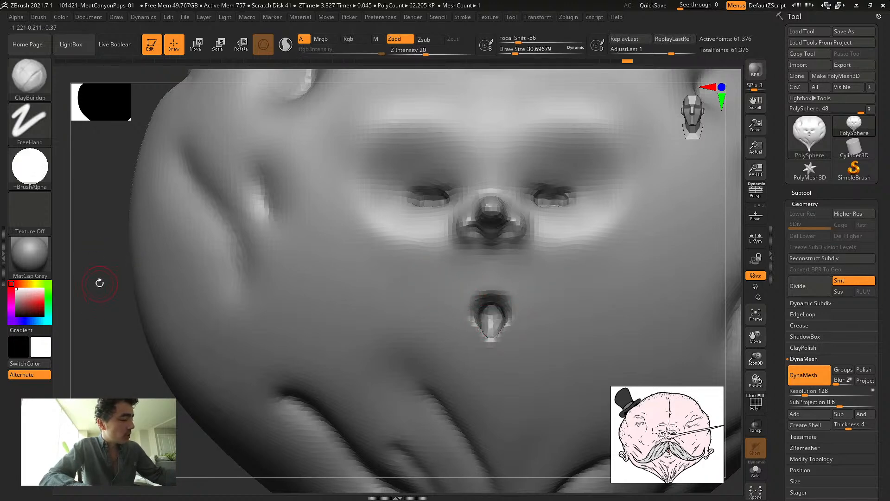
Reshape the mouth's upper and lower edges with the Move Topological brush at draw sizes about 27 and 46, and update the DynaMesh
key(b)
key(m)
key(t)
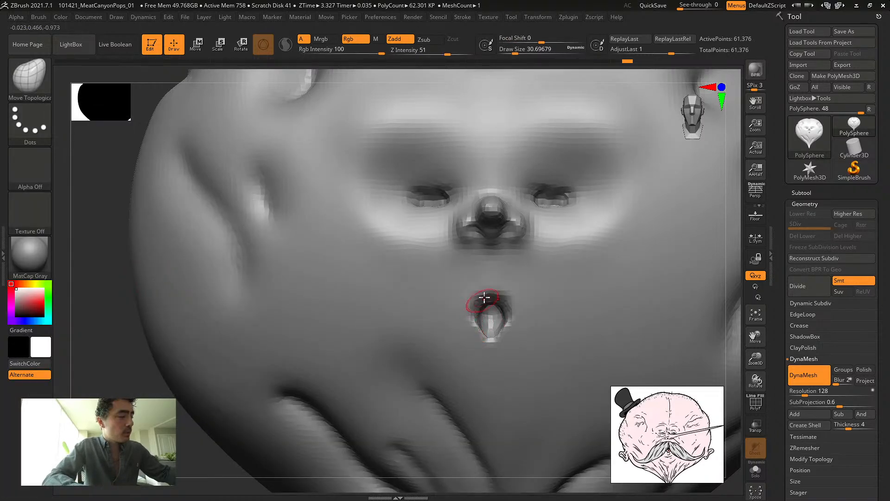
key([)
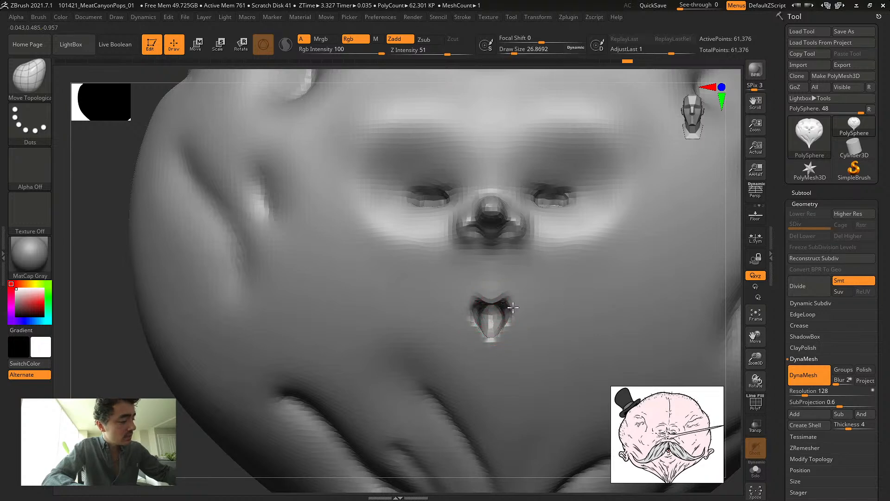
key(bracketright)
key(bracketright)
key(bracketright)
key(bracketright)
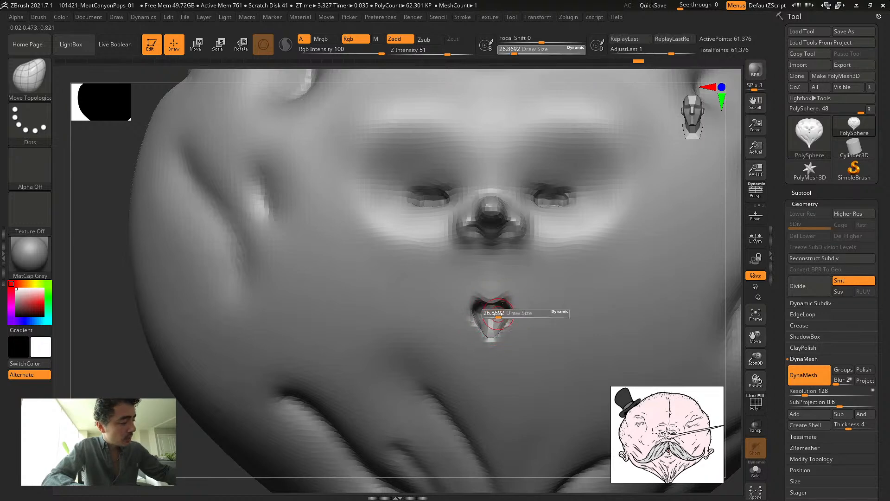
drag(510, 304, 485, 286)
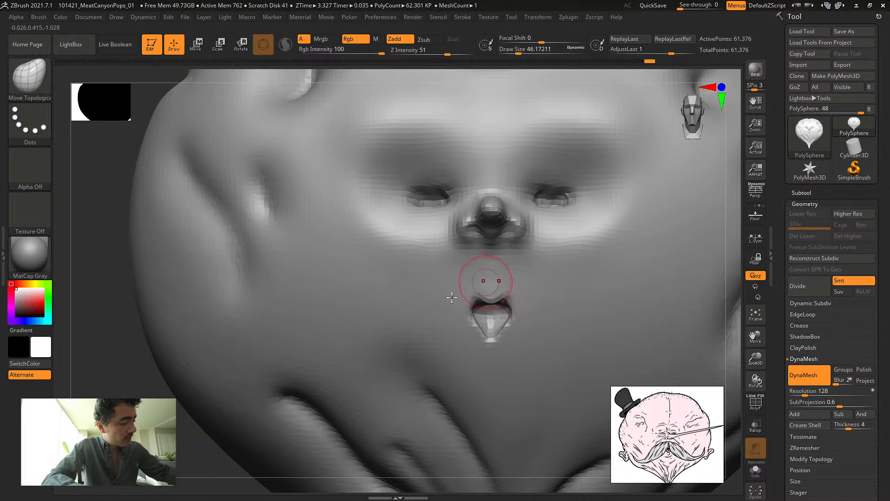
mouse_move(489, 335)
mouse_down()
mouse_move(468, 309)
mouse_move(483, 315)
mouse_move(464, 314)
mouse_up()
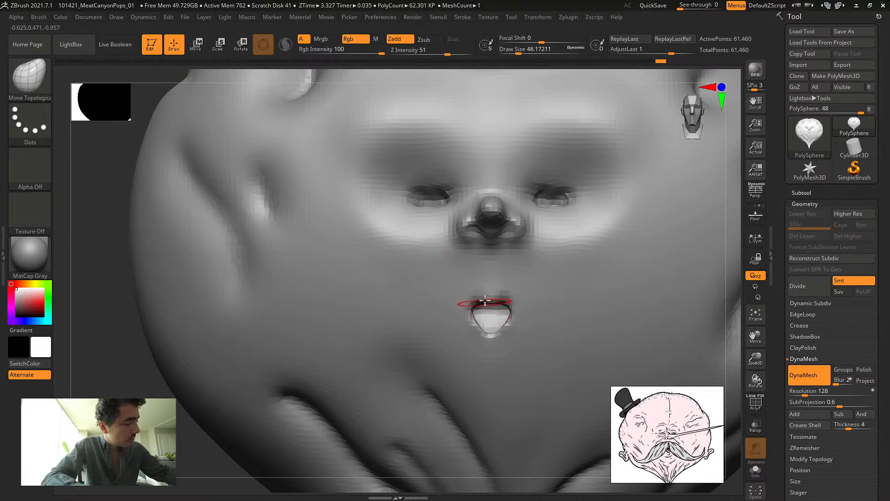
Adjust the mouth's upper edge with Move Topological, build a lower lip with the Inflat brush at draw size about 27, and update the DynaMesh
mouse_move(483, 304)
mouse_down()
mouse_move(481, 295)
mouse_move(485, 305)
mouse_up()
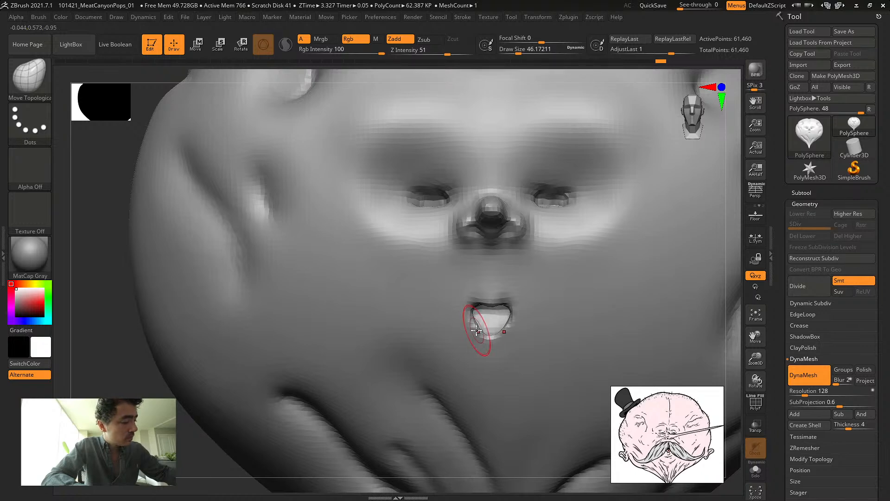
ctrl+drag(143, 279, 139, 268)
key(b)
key(i)
key(n)
key(s)
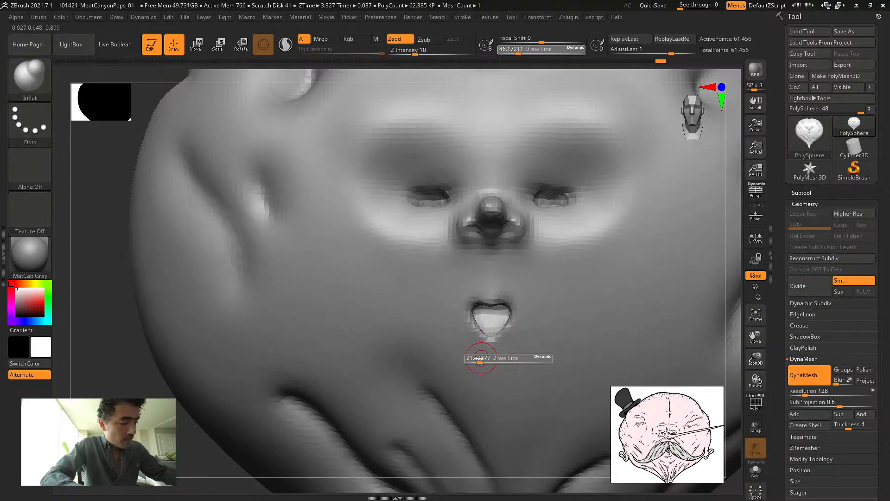
drag(481, 358, 483, 359)
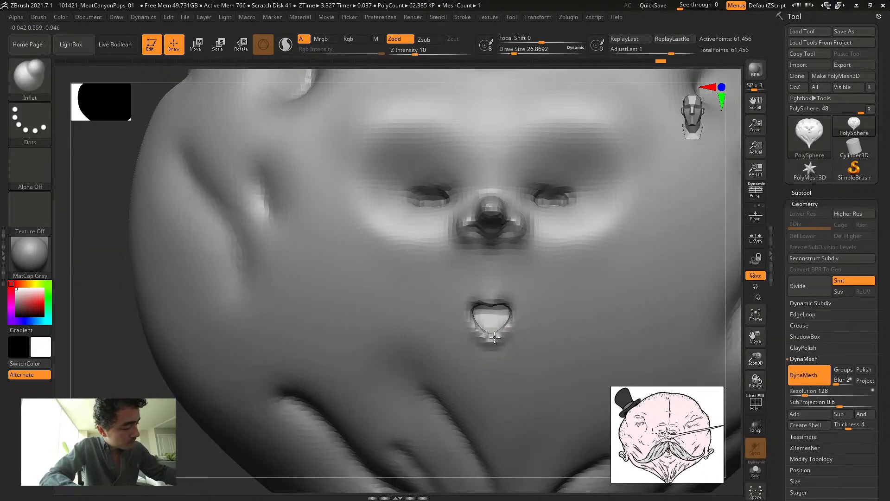
drag(499, 335, 492, 337)
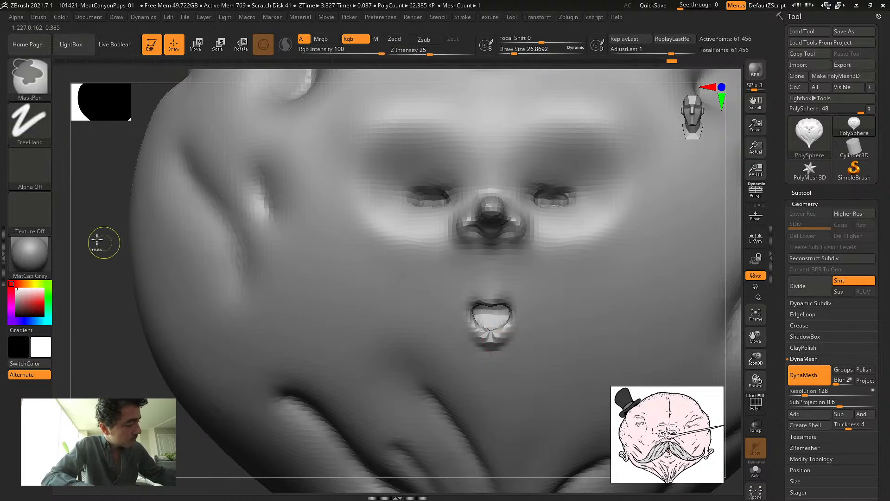
ctrl+drag(96, 241, 111, 256)
drag(492, 338, 487, 336)
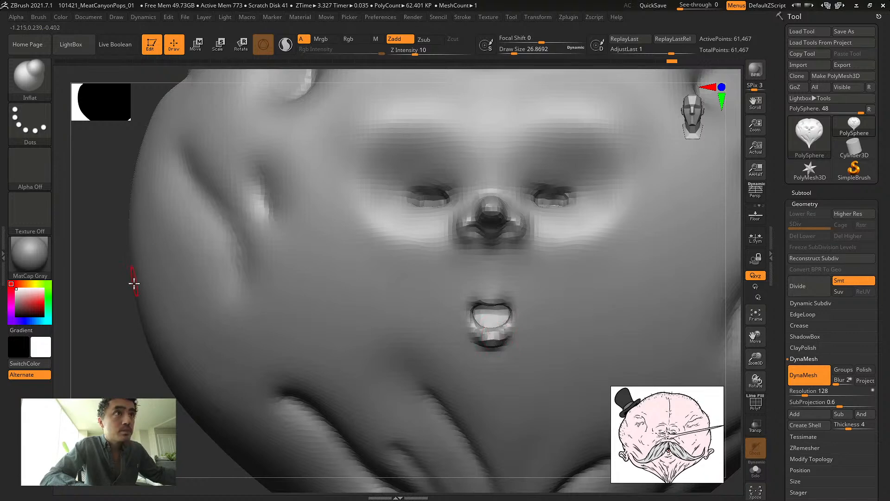
Build up the lower lip's volume further with the Inflat brush, working from angled and underside views of the mouth
drag(113, 290, 159, 288)
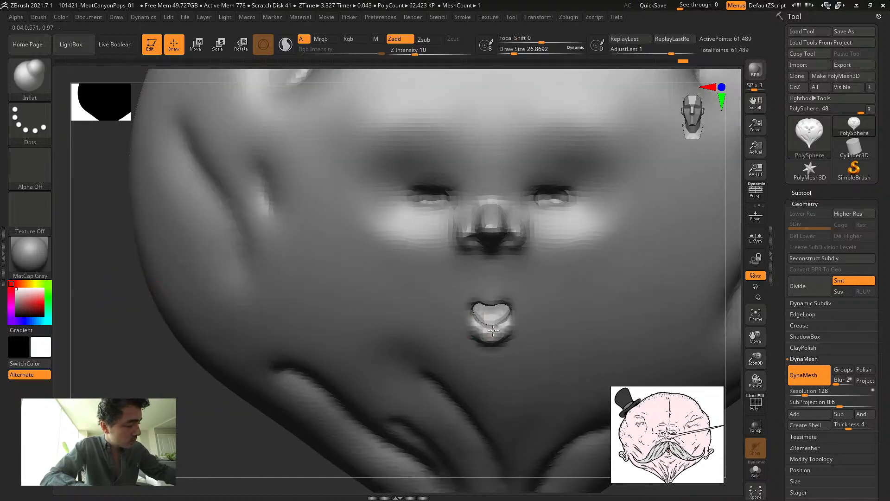
drag(114, 274, 324, 340)
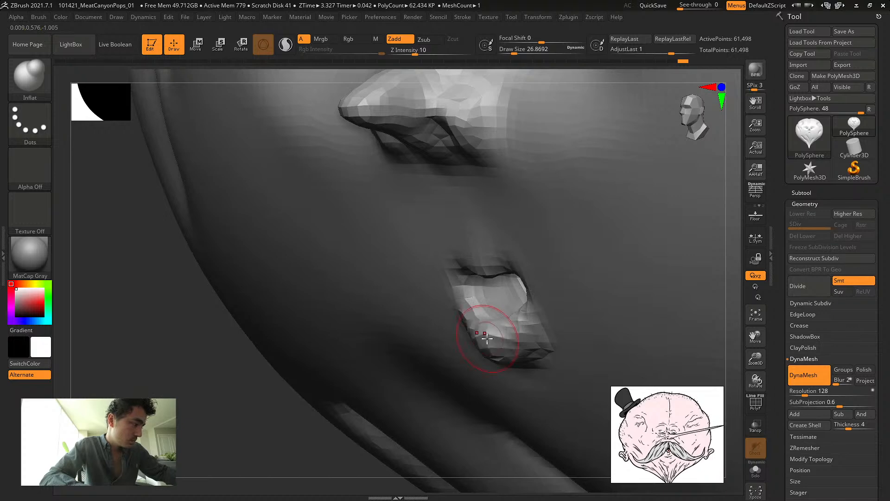
drag(131, 298, 134, 262)
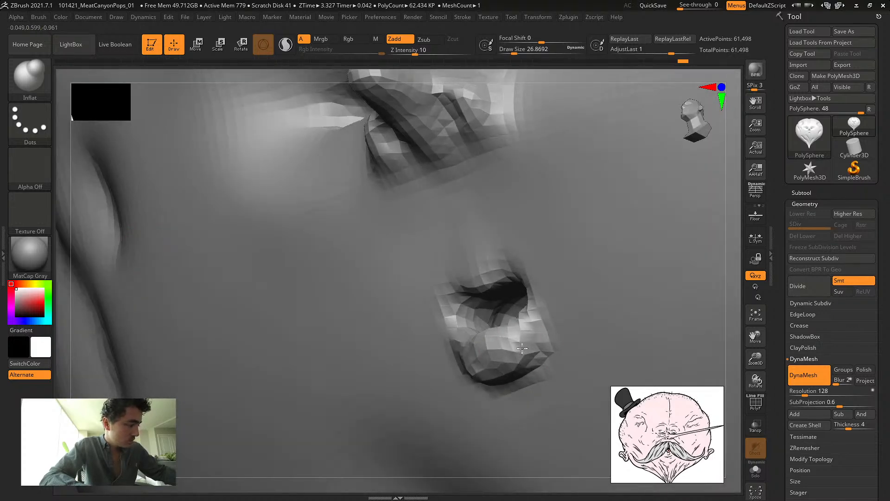
key(ctrl)
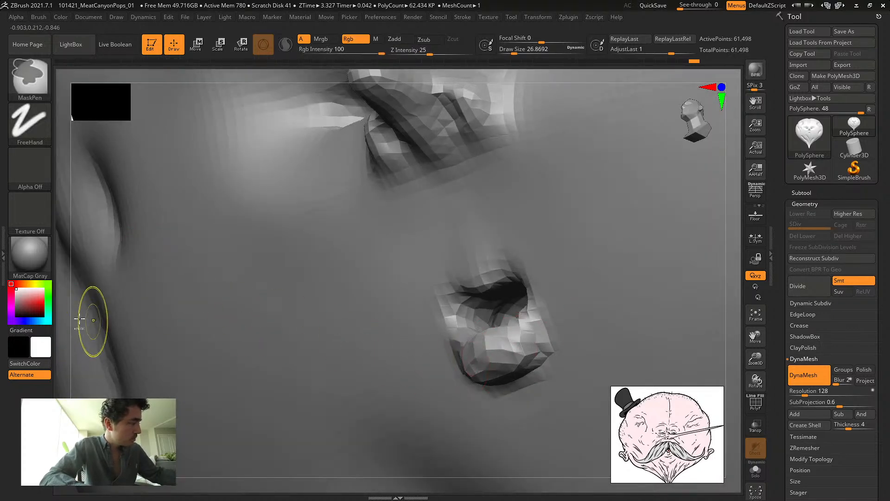
alt+drag(55, 318, 27, 320)
mouse_move(133, 344)
ctrl+mouse_down()
mouse_move(113, 384)
mouse_move(141, 342)
ctrl+mouse_up()
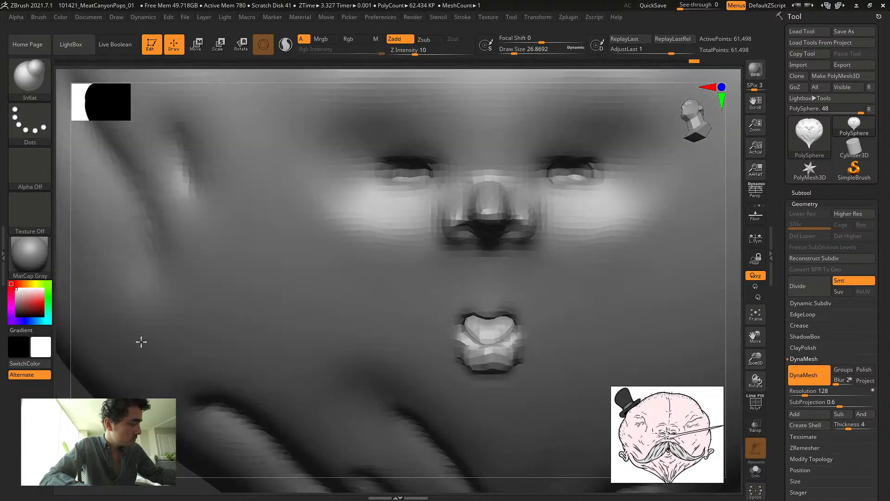
Smooth the lower lip's outer edge and update the DynaMesh
key(ctrl)
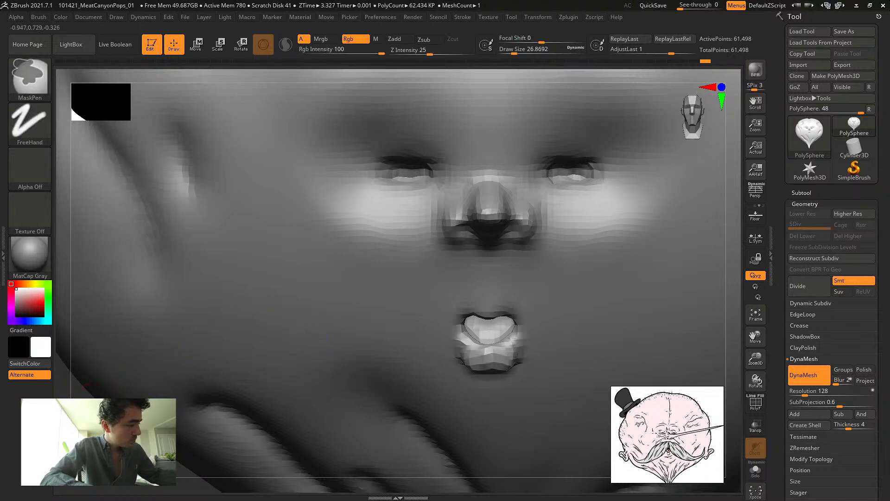
ctrl+drag(83, 417, 104, 443)
mouse_move(460, 367)
shift+mouse_down()
mouse_move(478, 348)
mouse_move(493, 353)
mouse_move(476, 367)
mouse_move(464, 346)
shift+mouse_up()
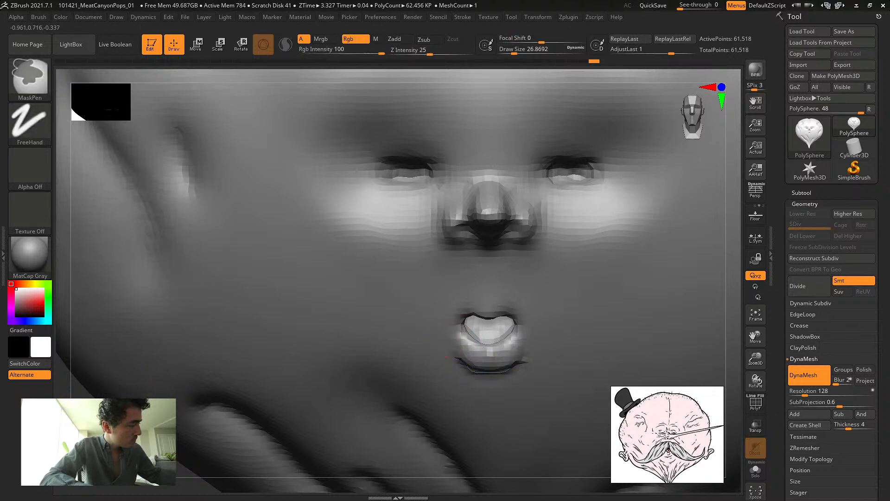
ctrl+drag(84, 417, 104, 443)
mouse_move(113, 439)
mouse_down()
mouse_move(69, 439)
mouse_move(95, 438)
mouse_move(141, 382)
mouse_up()
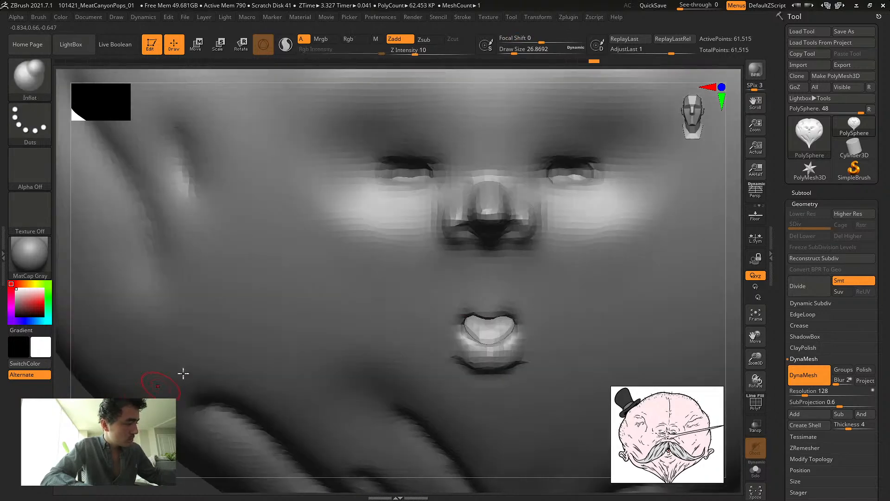
Reshape the lip's protruding side profile with Move Topological at draw sizes about 44 and 22, smooth it, and update the DynaMesh
key(b)
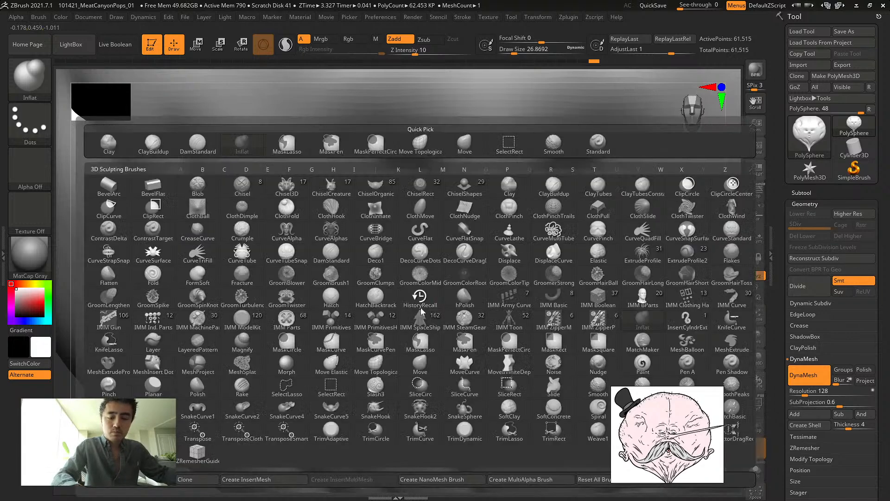
key(m)
key(t)
key(bracketright)
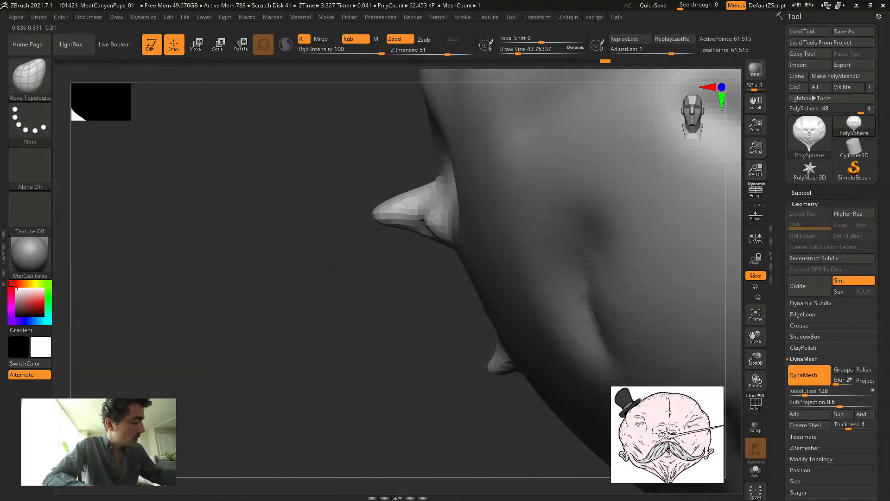
shift+drag(121, 413, 500, 371)
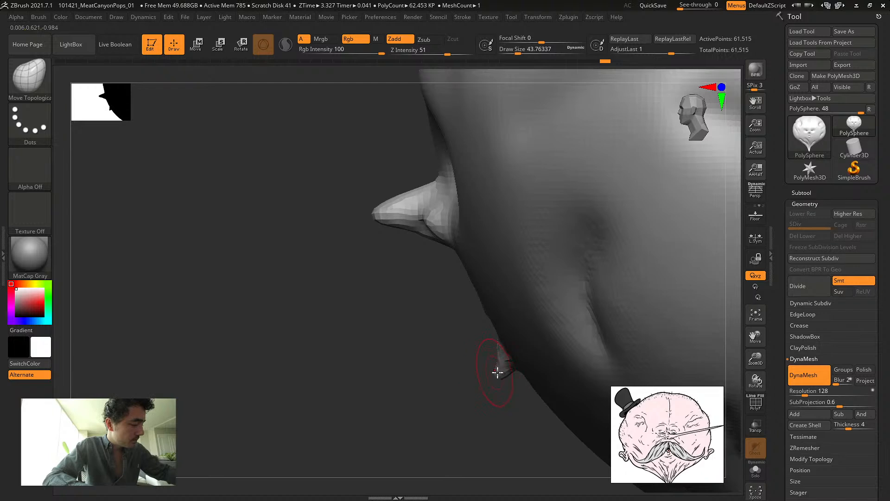
key(s)
click(489, 375)
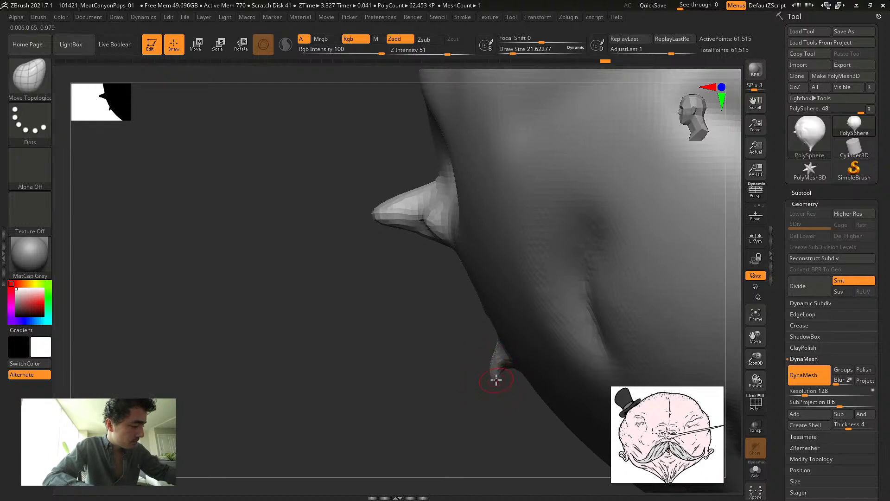
shift+drag(304, 340, 483, 360)
ctrl+drag(112, 431, 130, 450)
mouse_move(140, 445)
mouse_down()
mouse_move(75, 443)
mouse_move(185, 399)
mouse_up()
Switch to the Inflat brush and open its intensity setting
key(b)
key(i)
key(n)
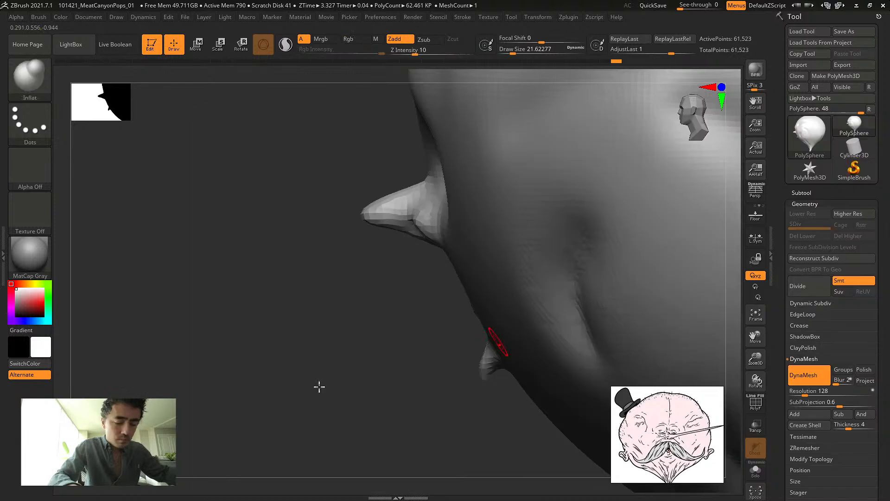
key(u)
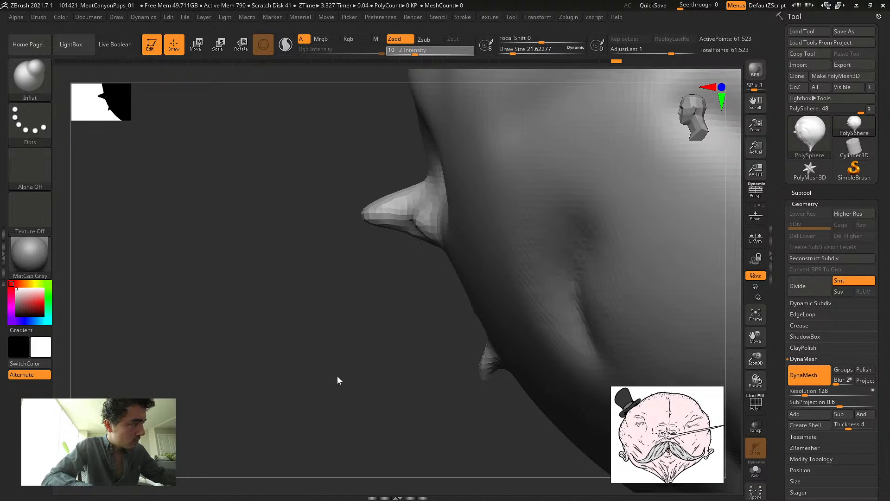
Save the project over the existing file 101421_MeatCanyonPops_01
key(ctrl)
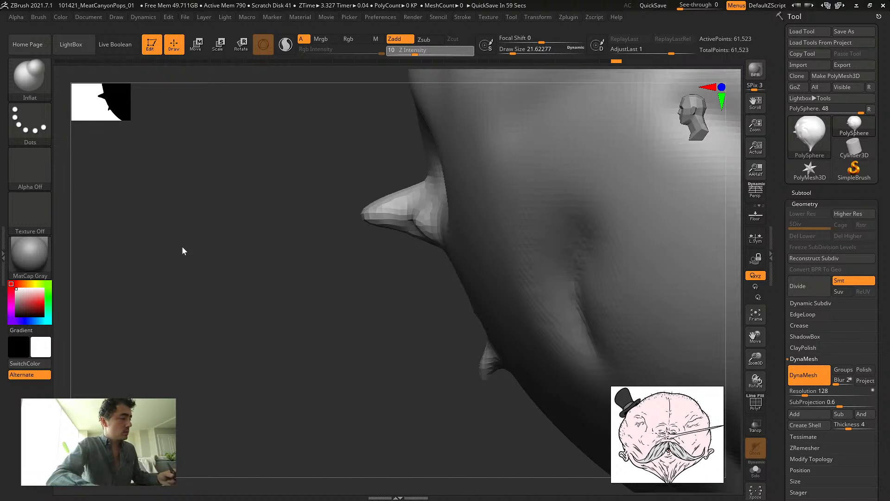
mouse_move(182, 419)
mouse_down()
mouse_move(123, 423)
mouse_move(178, 411)
mouse_up()
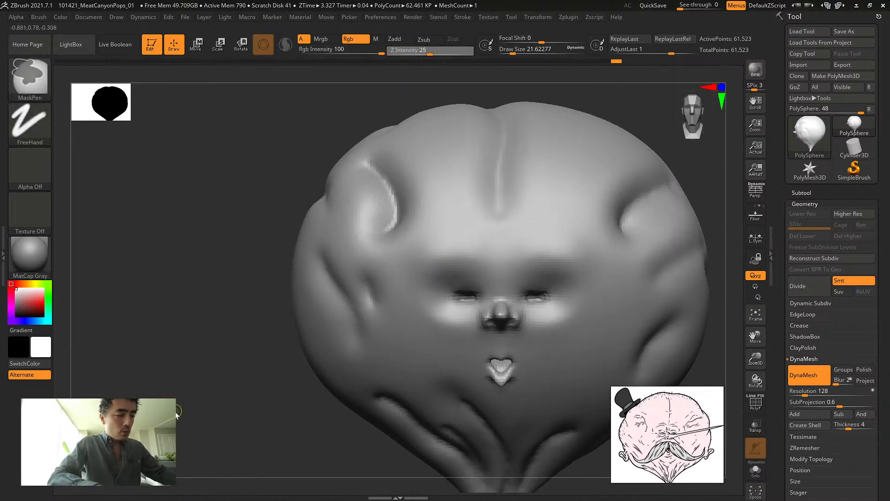
key(ctrl+s)
double_click(438, 151)
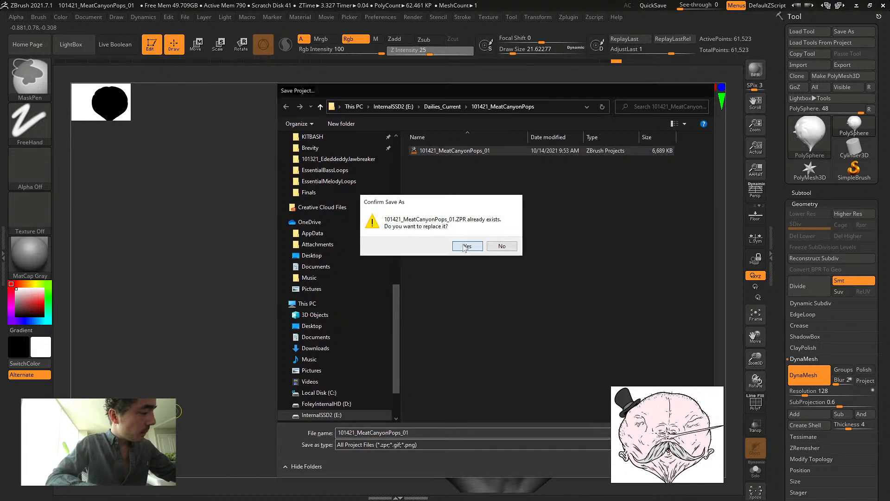
click(462, 245)
Inflate the protruding lower lip in side view with the Inflat brush and update the DynaMesh
mouse_move(244, 368)
alt+mouse_down()
mouse_move(263, 403)
mouse_move(120, 395)
mouse_move(219, 338)
mouse_move(204, 352)
mouse_move(285, 403)
mouse_move(302, 338)
mouse_move(279, 342)
alt+mouse_up()
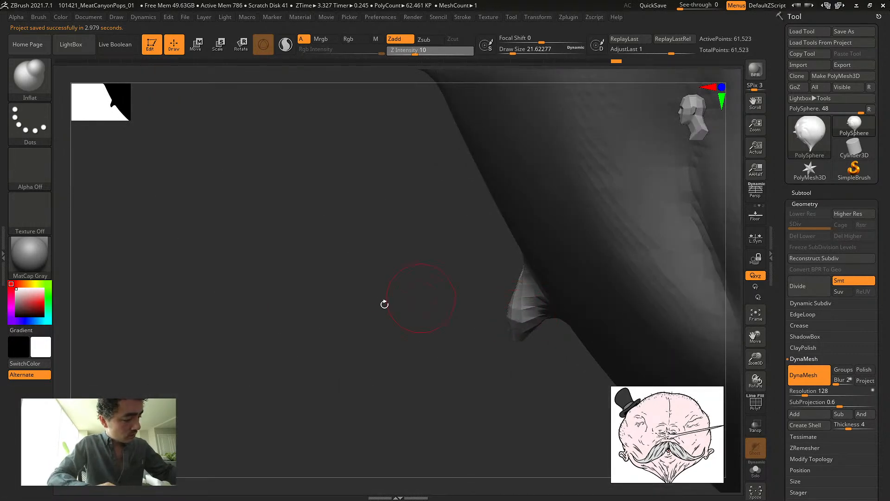
drag(384, 305, 377, 314)
mouse_move(471, 318)
mouse_down()
mouse_move(477, 298)
mouse_move(523, 305)
mouse_move(497, 258)
mouse_move(487, 308)
mouse_move(513, 322)
mouse_up()
mouse_move(734, 357)
ctrl+mouse_down()
mouse_move(737, 377)
mouse_move(734, 334)
mouse_move(770, 335)
ctrl+mouse_up()
drag(111, 441, 135, 410)
Check the mesh wireframe briefly and examine the whole head and the face's proportions from the front
click(756, 402)
click(755, 403)
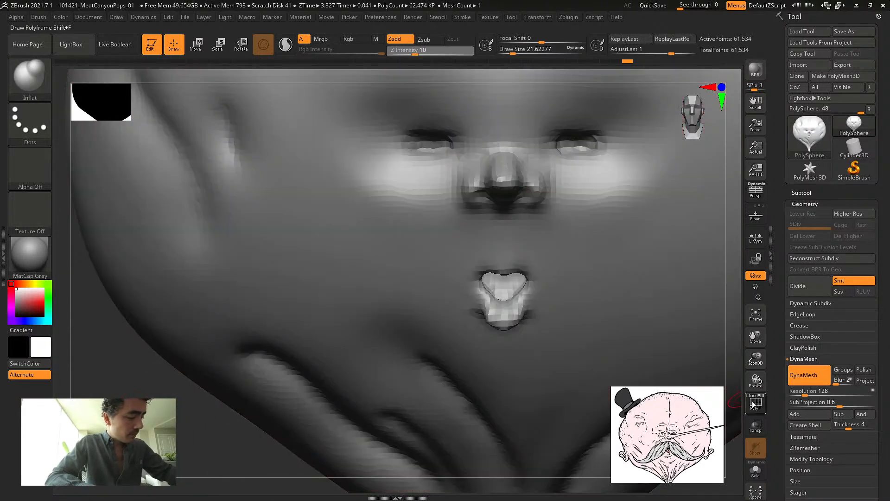
key(f)
drag(294, 379, 275, 378)
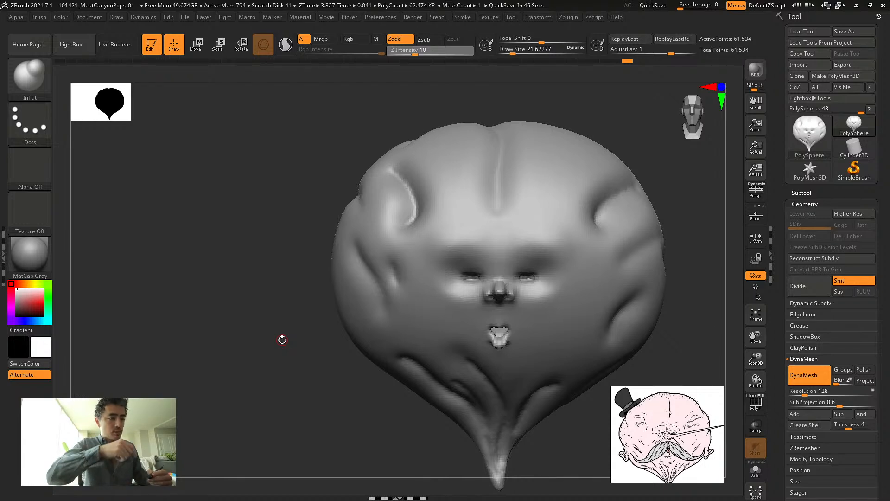
mouse_move(282, 340)
mouse_down()
mouse_move(252, 330)
mouse_move(236, 311)
mouse_move(264, 318)
mouse_move(241, 314)
mouse_move(259, 308)
mouse_move(254, 294)
mouse_move(260, 312)
mouse_move(243, 298)
mouse_move(242, 272)
mouse_move(219, 278)
mouse_move(229, 296)
mouse_move(211, 279)
mouse_move(246, 307)
mouse_up()
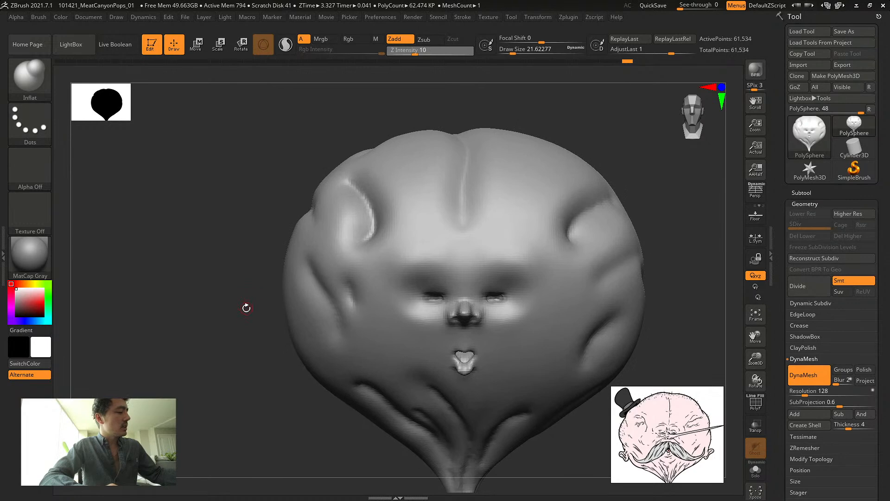
drag(196, 272, 213, 297)
alt+drag(160, 283, 199, 281)
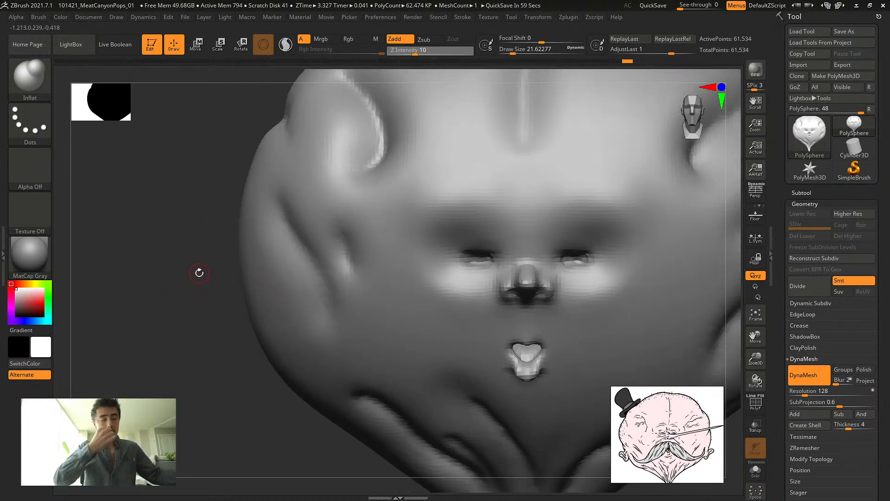
mouse_move(199, 304)
mouse_down()
mouse_move(173, 302)
mouse_move(184, 297)
mouse_move(181, 314)
mouse_move(195, 332)
mouse_move(180, 314)
mouse_up()
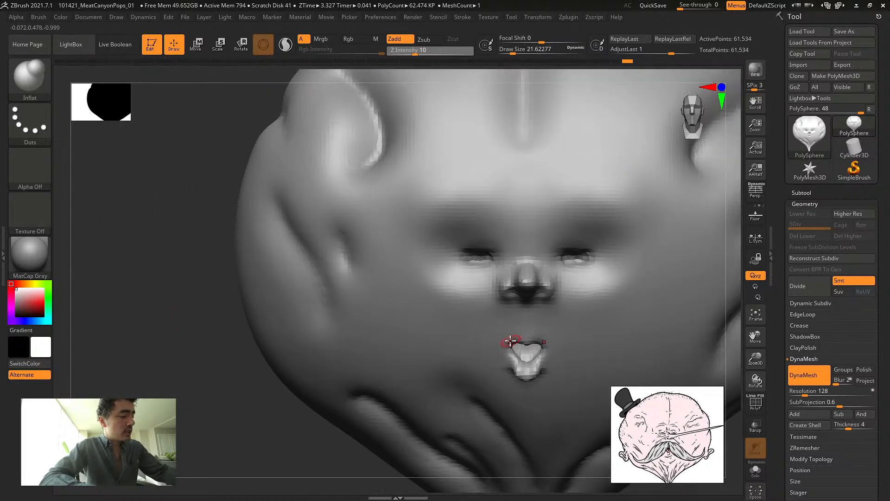
Touch up the mouth's upper corners with the Inflat brush at draw size about 33
key(s)
drag(507, 342, 513, 338)
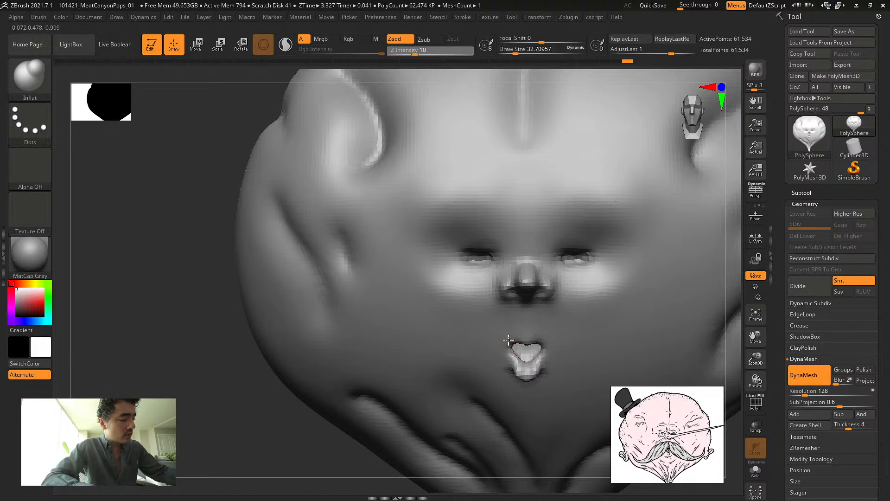
click(521, 282)
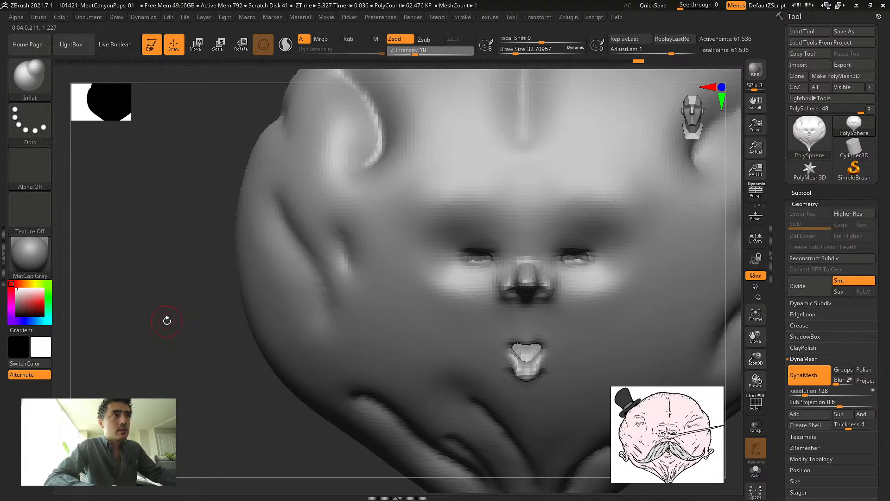
Pull a small ear nub out of each lower side of the head with the SnakeHook brush at draw size about 77
alt+drag(192, 329, 133, 310)
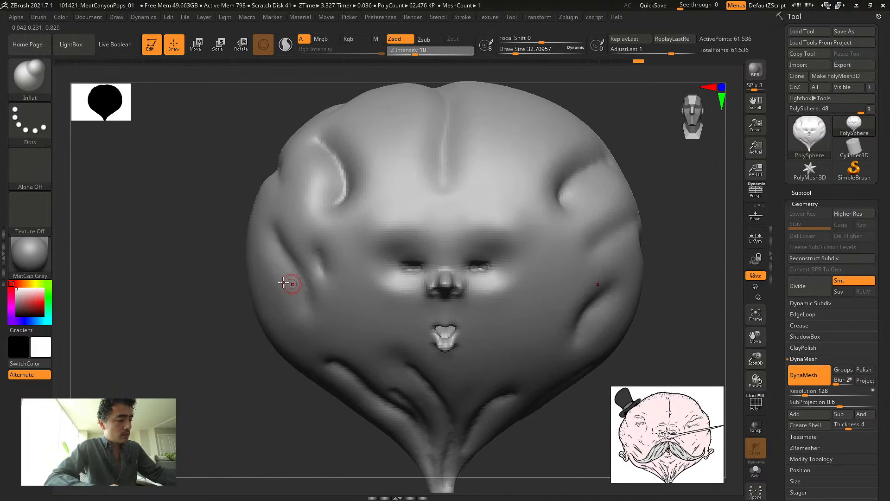
key(b)
key(s)
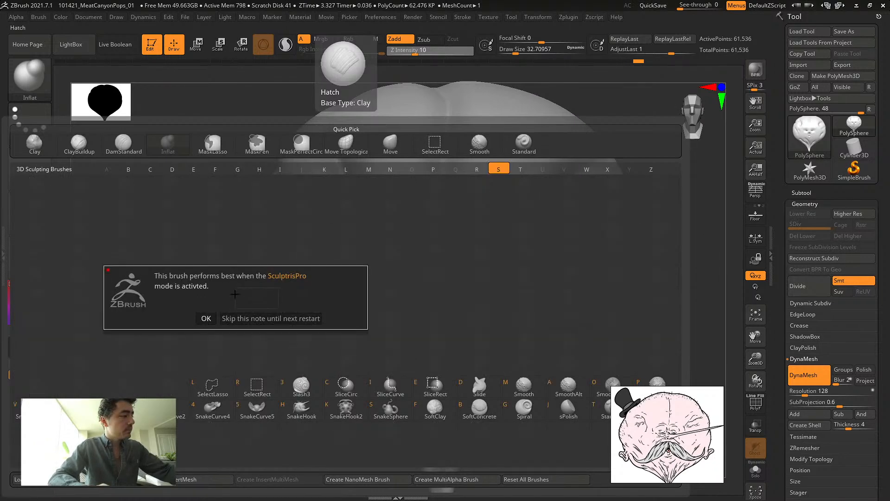
click(231, 319)
key(s)
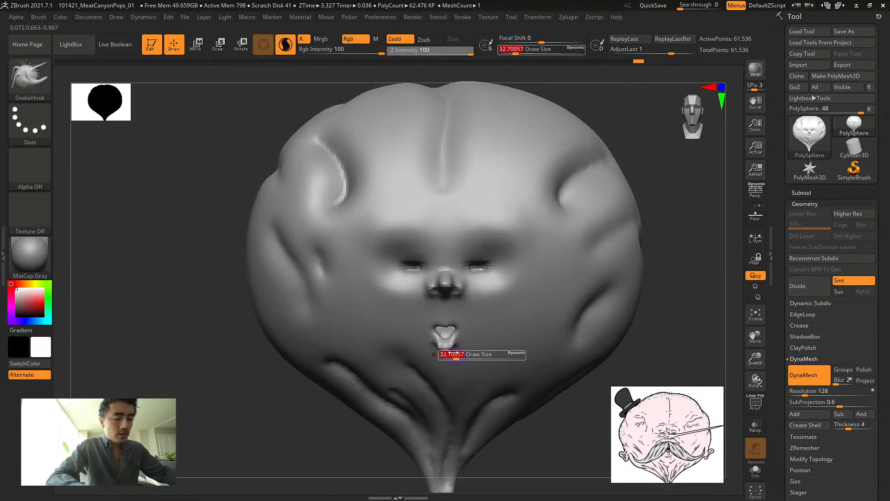
drag(463, 357, 458, 356)
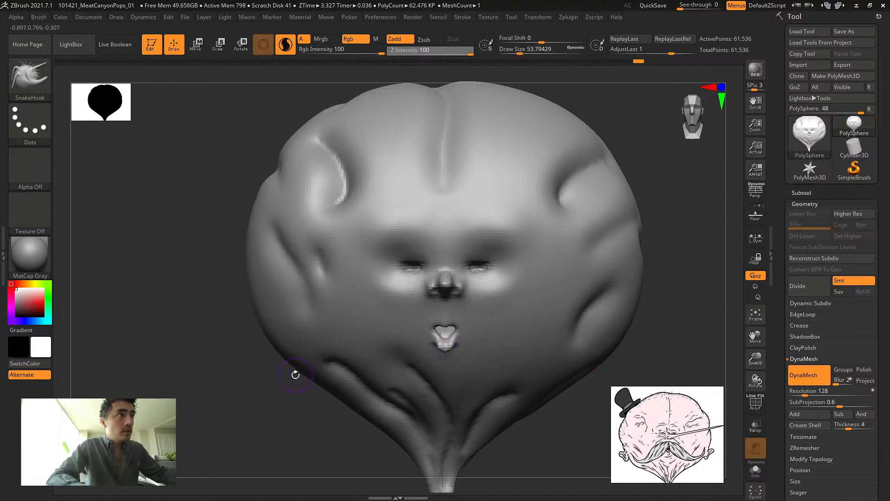
key(s)
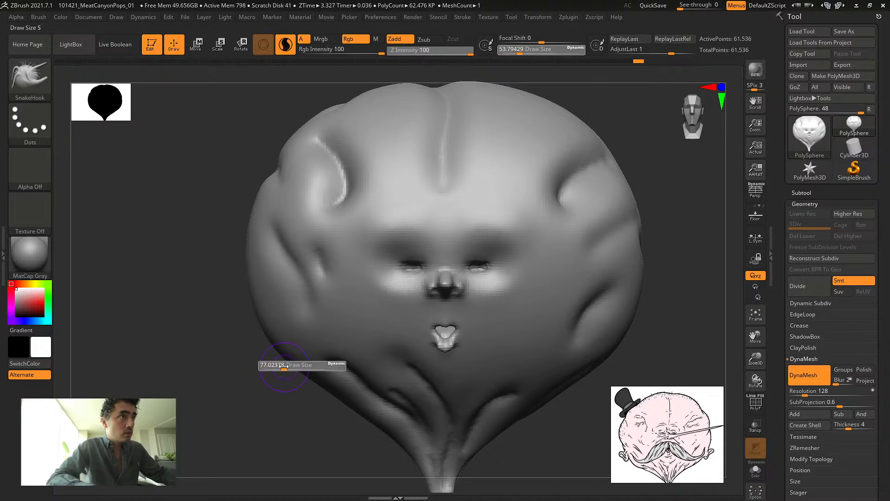
drag(284, 366, 283, 377)
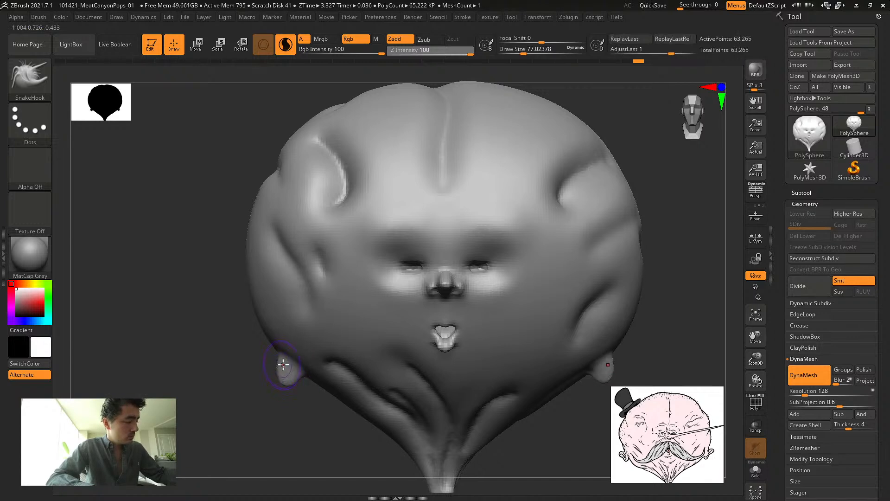
Extend the ear nubs downward and draw their upper tips outward with the SnakeHook brush
mouse_move(281, 374)
mouse_down()
mouse_move(268, 373)
mouse_move(274, 360)
mouse_move(292, 377)
mouse_move(279, 378)
mouse_up()
mouse_move(279, 391)
mouse_down()
mouse_move(271, 370)
mouse_move(258, 366)
mouse_up()
drag(291, 401, 292, 403)
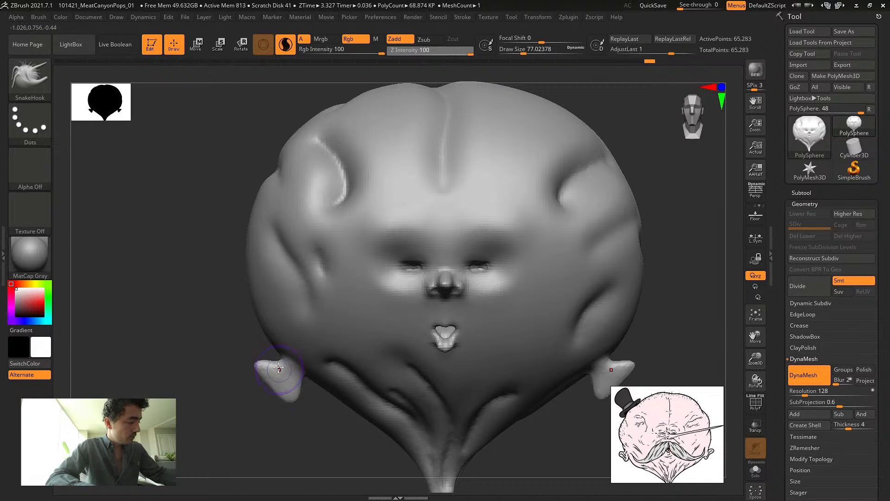
drag(277, 362, 279, 370)
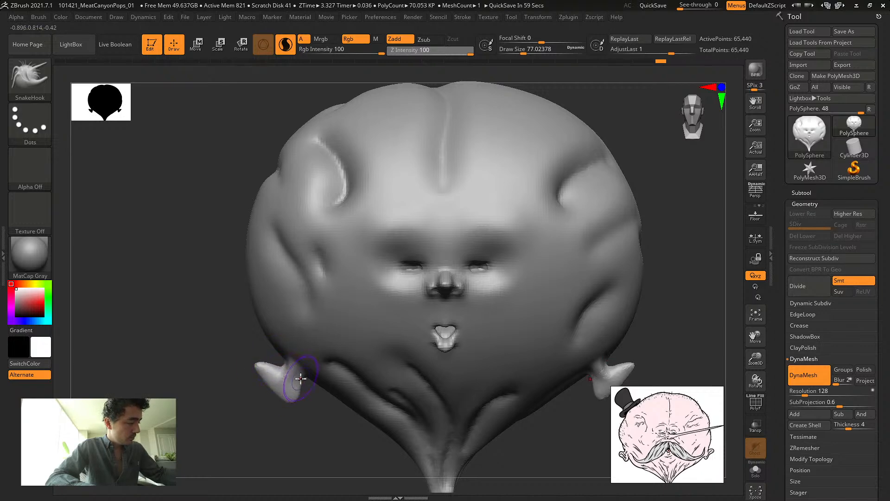
Adjust the ears from the side and front, and undo the last stroke on their outer tips
mouse_move(177, 335)
mouse_down()
mouse_move(255, 369)
mouse_move(265, 396)
mouse_up()
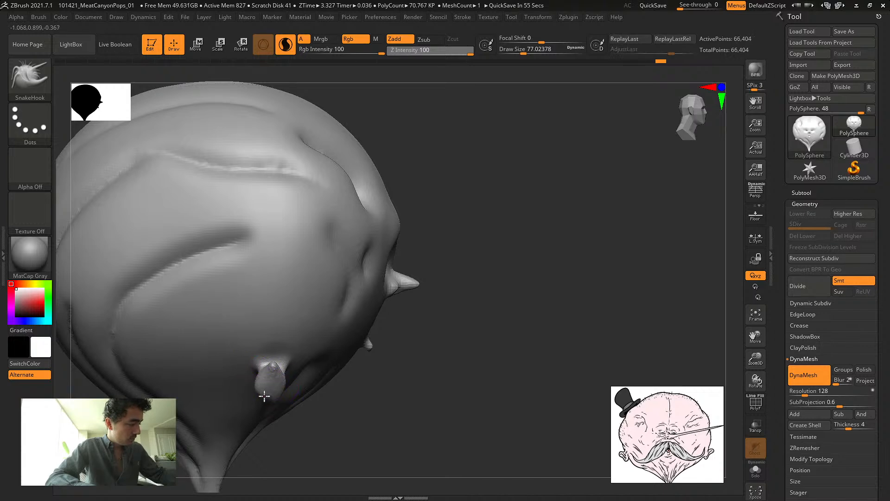
drag(341, 398, 317, 413)
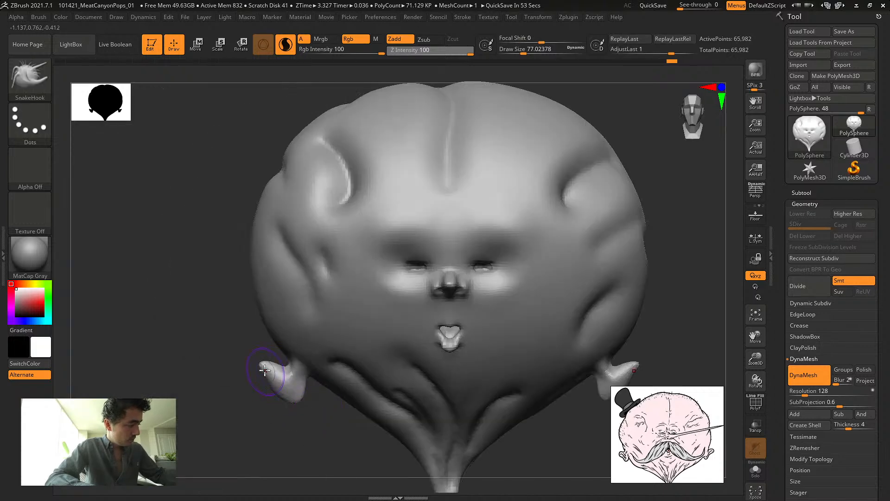
key(ctrl+z)
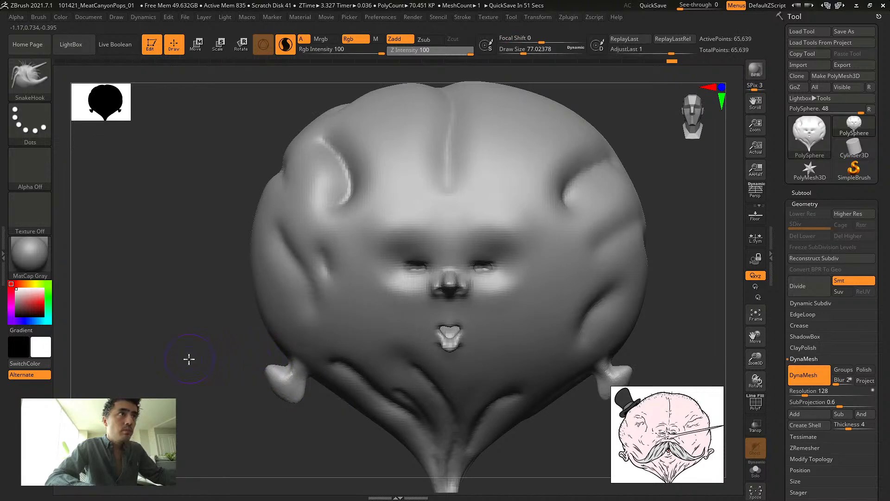
Refine the ears' curved outer edge, rounded lobes and narrow attachment to the head in front view
alt+drag(189, 359, 195, 394)
drag(291, 371, 299, 376)
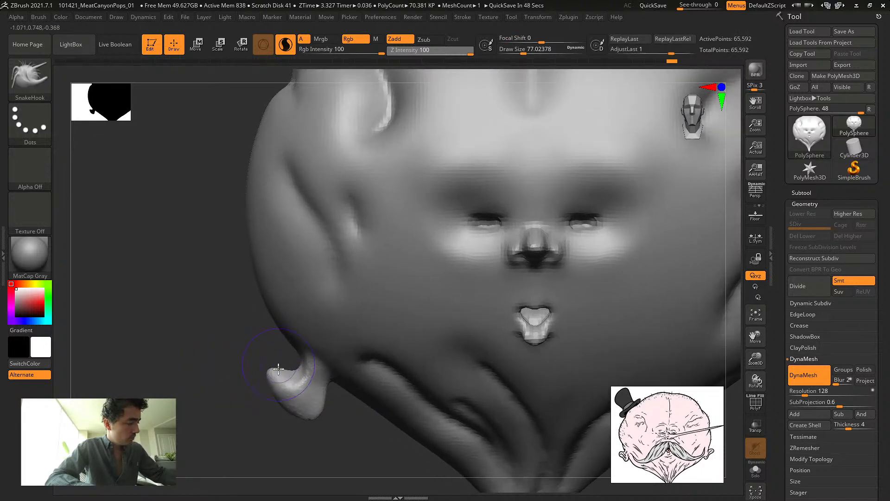
mouse_move(251, 352)
mouse_down()
mouse_move(243, 344)
mouse_move(295, 396)
mouse_move(258, 377)
mouse_move(264, 391)
mouse_up()
shift+drag(307, 446, 293, 430)
alt+drag(199, 375, 175, 360)
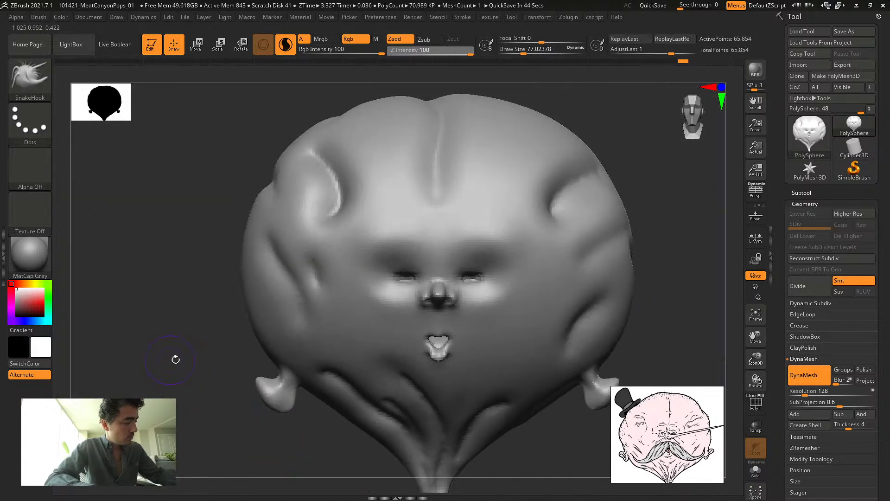
mouse_move(266, 395)
mouse_down()
mouse_move(264, 385)
mouse_move(278, 387)
mouse_up()
alt+drag(217, 361, 155, 338)
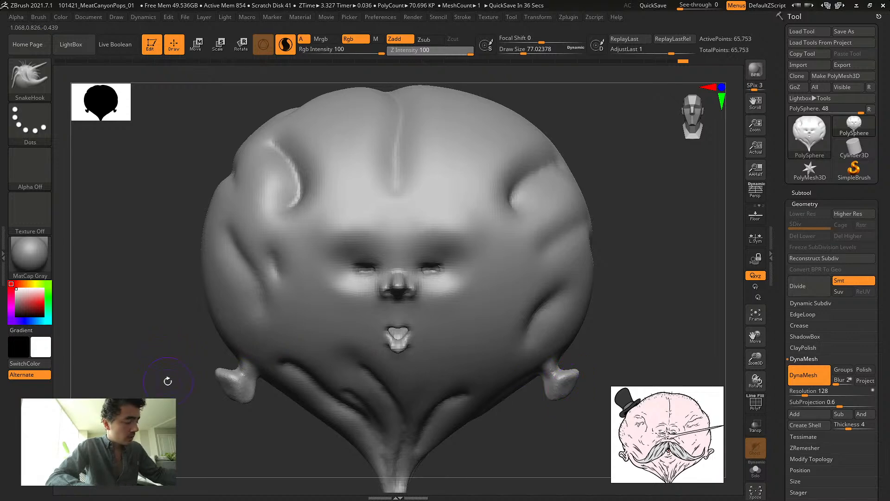
Widen the ears into a flared cup shape with the SnakeHook brush at draw size about 104
key(s)
drag(177, 379, 224, 377)
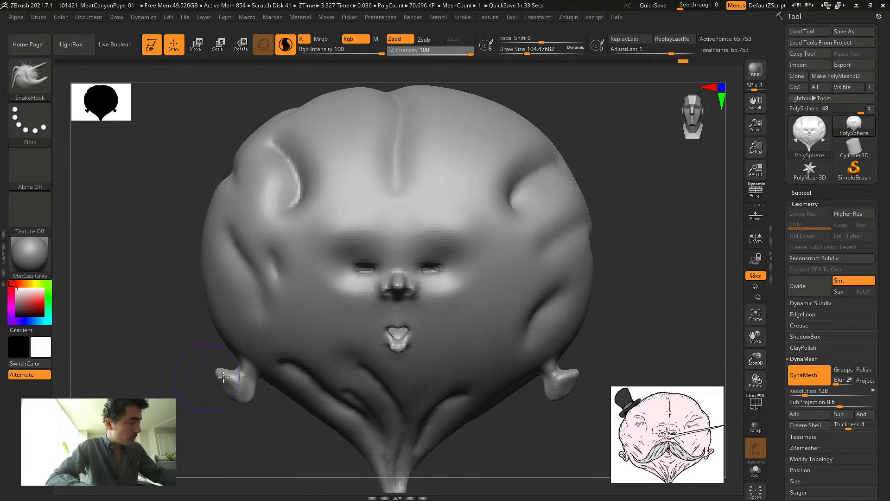
click(463, 16)
click(483, 204)
drag(513, 236, 506, 236)
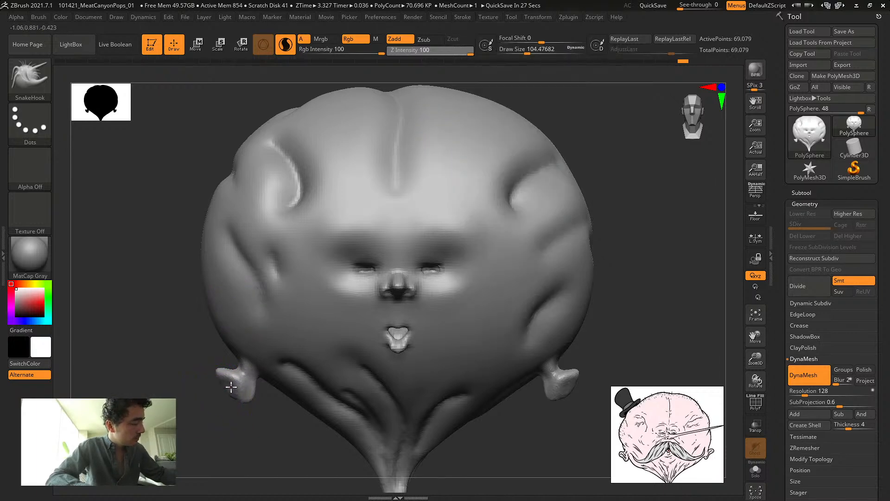
mouse_move(233, 386)
mouse_down()
mouse_move(222, 369)
mouse_move(244, 401)
mouse_move(241, 386)
mouse_move(231, 388)
mouse_up()
mouse_move(173, 378)
mouse_down()
mouse_move(193, 384)
mouse_move(176, 371)
mouse_up()
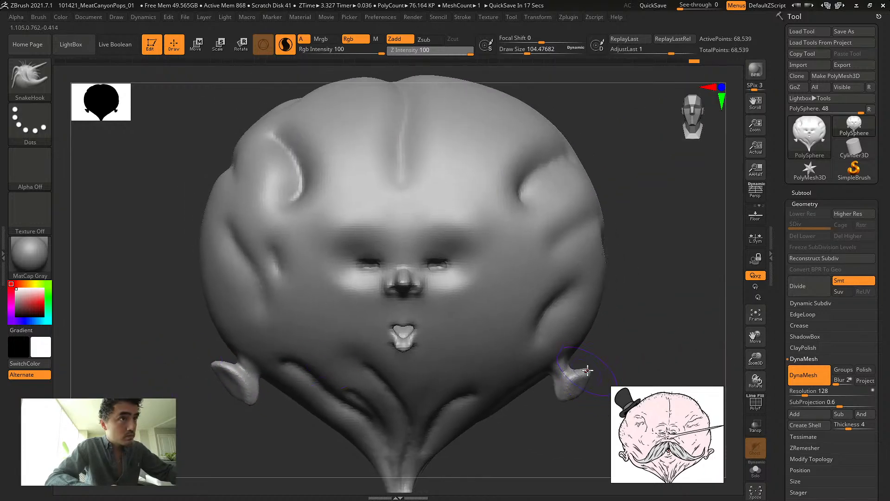
Stretch the outer rims of the ears farther from the head, working from three-quarter and front views
drag(606, 323, 573, 320)
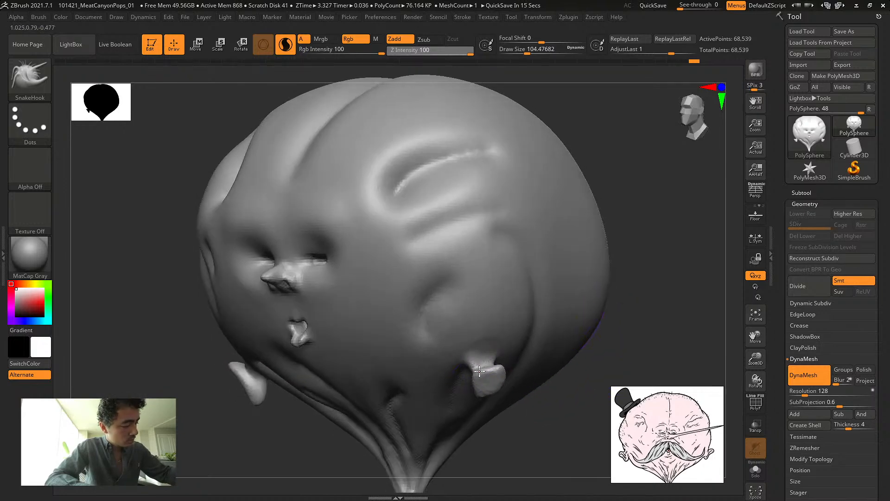
drag(477, 370, 494, 369)
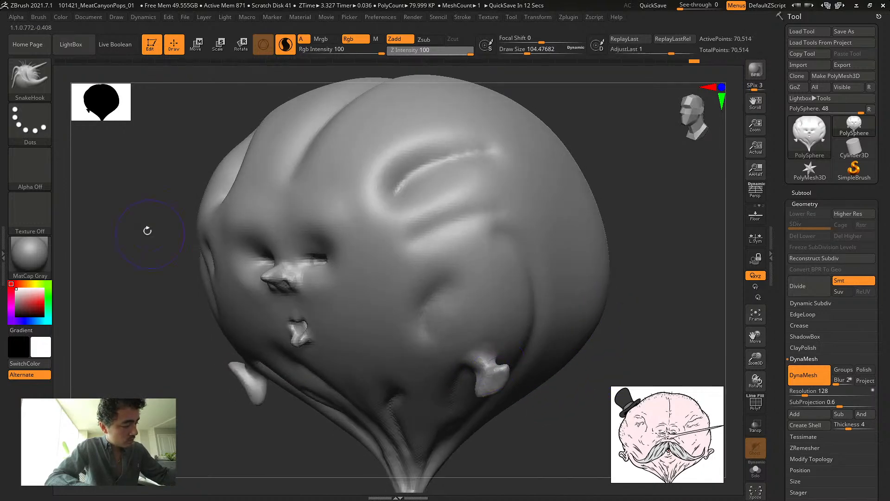
shift+drag(149, 229, 264, 252)
mouse_move(463, 387)
mouse_down()
mouse_move(473, 368)
mouse_move(482, 378)
mouse_move(498, 365)
mouse_up()
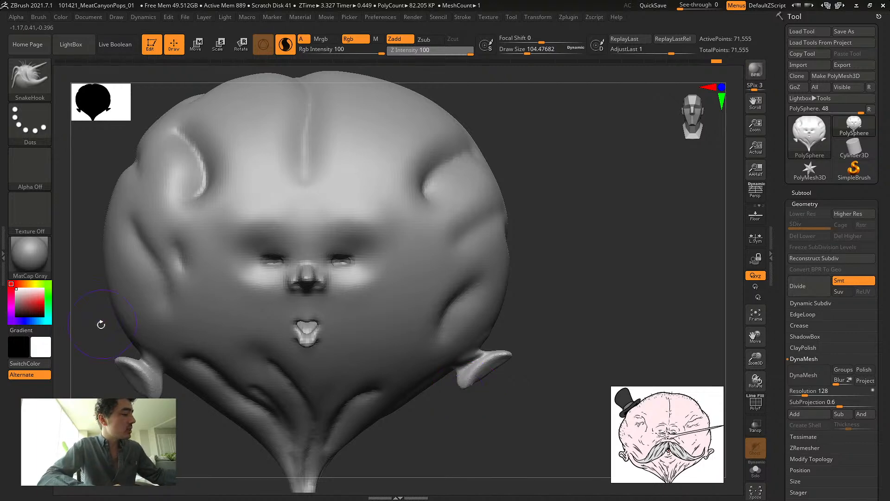
mouse_move(99, 321)
mouse_down()
mouse_move(83, 321)
mouse_move(110, 312)
mouse_move(185, 324)
mouse_move(236, 371)
mouse_up()
mouse_move(496, 339)
mouse_down()
mouse_move(467, 358)
mouse_move(483, 350)
mouse_up()
Thin the ears' bases and shape their outer faces into an oval disc up close with the SnakeHook brush
mouse_move(347, 361)
mouse_down()
mouse_move(274, 358)
mouse_move(455, 386)
mouse_move(594, 393)
mouse_move(135, 381)
mouse_move(217, 381)
mouse_up()
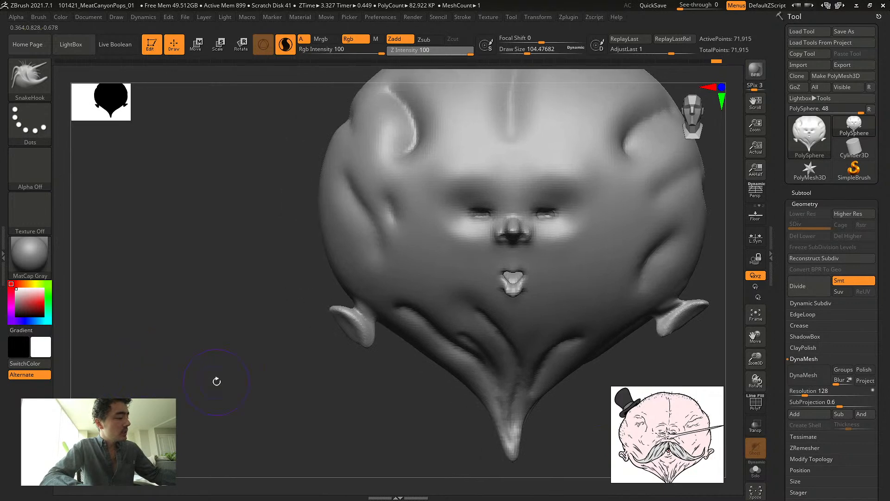
mouse_move(333, 309)
mouse_down()
mouse_move(294, 318)
mouse_move(159, 259)
mouse_move(335, 318)
mouse_up()
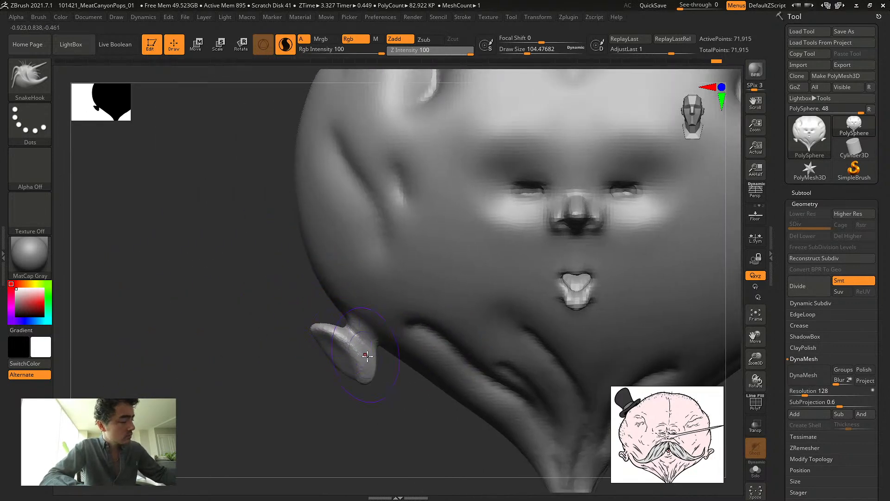
drag(366, 356, 356, 371)
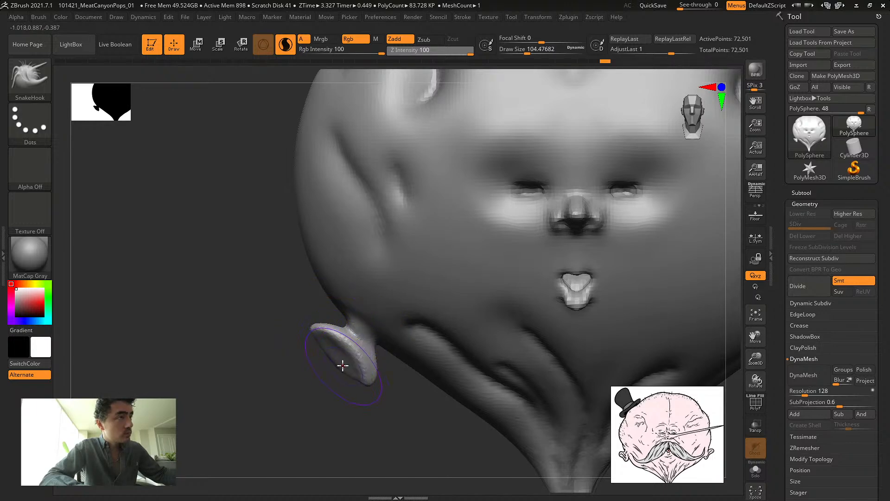
ctrl+drag(298, 338, 285, 329)
Carve a hollow into the ears' outer faces with the DamStandard brush at draw size about 41
key(b)
key(d)
key(s)
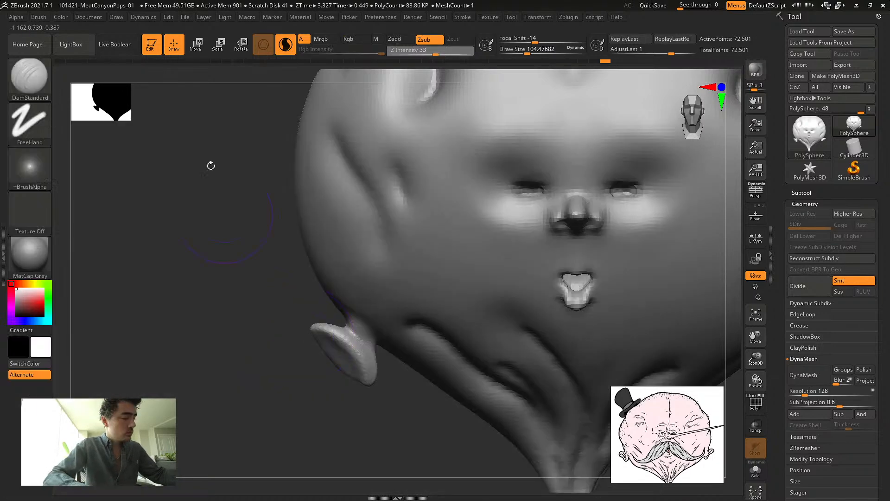
key(s)
mouse_move(237, 324)
mouse_down()
mouse_move(342, 363)
mouse_move(327, 351)
mouse_up()
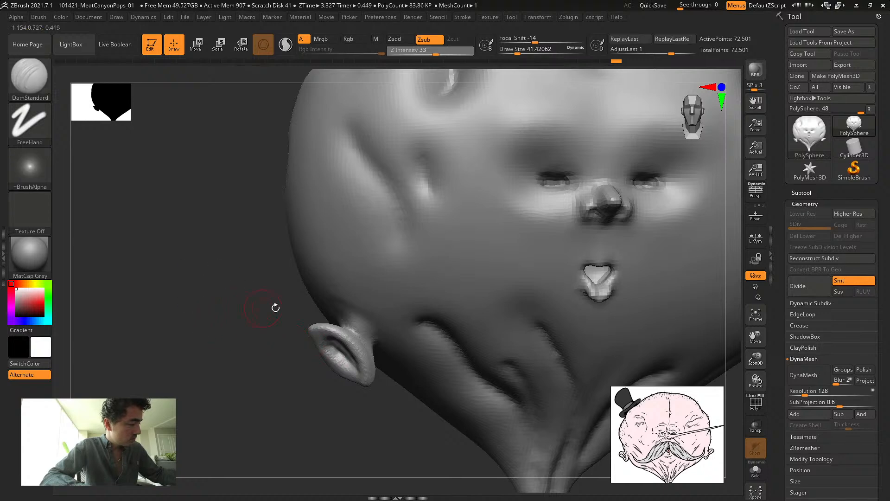
Remesh the head with DynaMesh at resolution 128 and deepen the ears' inner hollows with the DamStandard brush
click(799, 371)
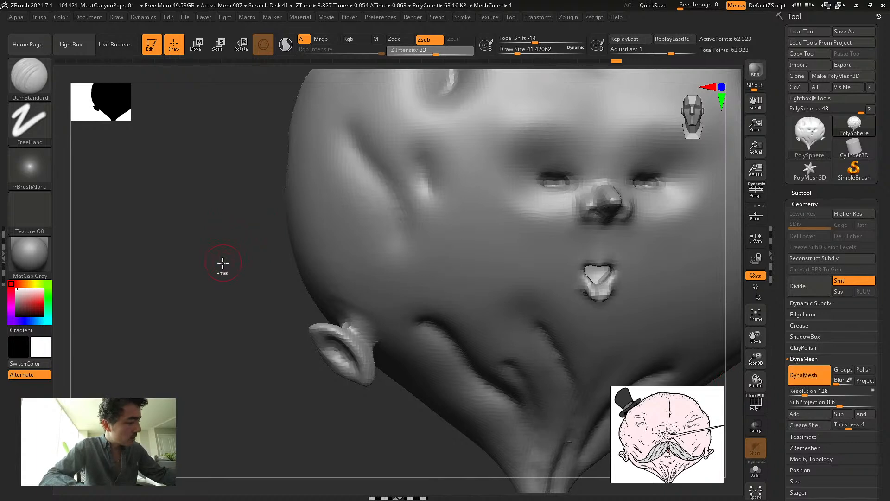
key(ctrl+z)
click(800, 374)
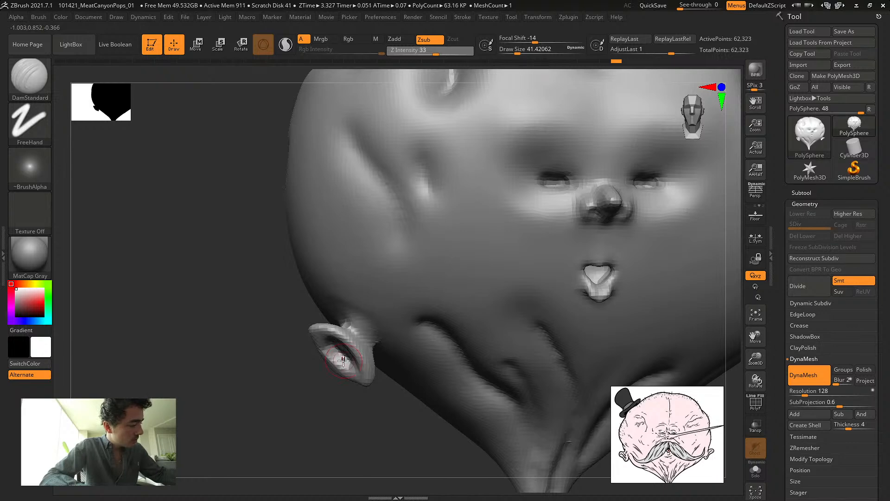
ctrl+click(241, 312)
mouse_move(241, 312)
mouse_down()
mouse_move(216, 298)
mouse_move(327, 341)
mouse_up()
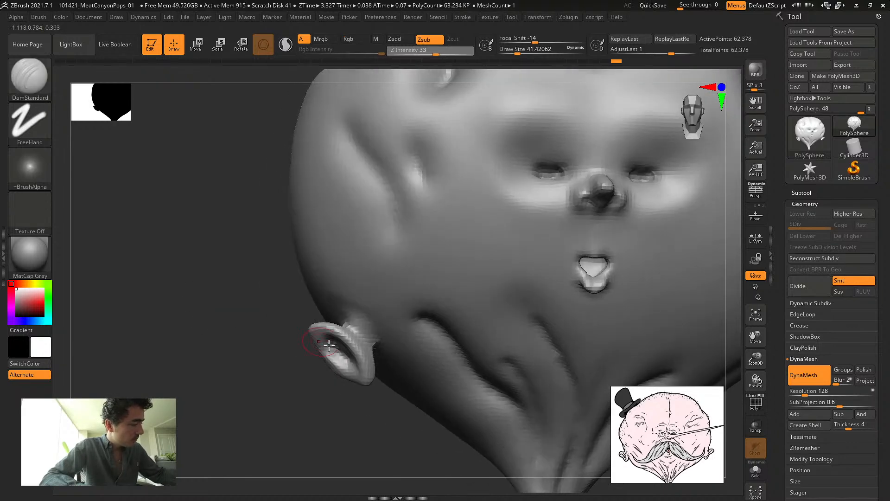
Thicken the ear rims with the Inflat brush at draw size about 87 and update the DynaMesh
key(b)
key(i)
key(n)
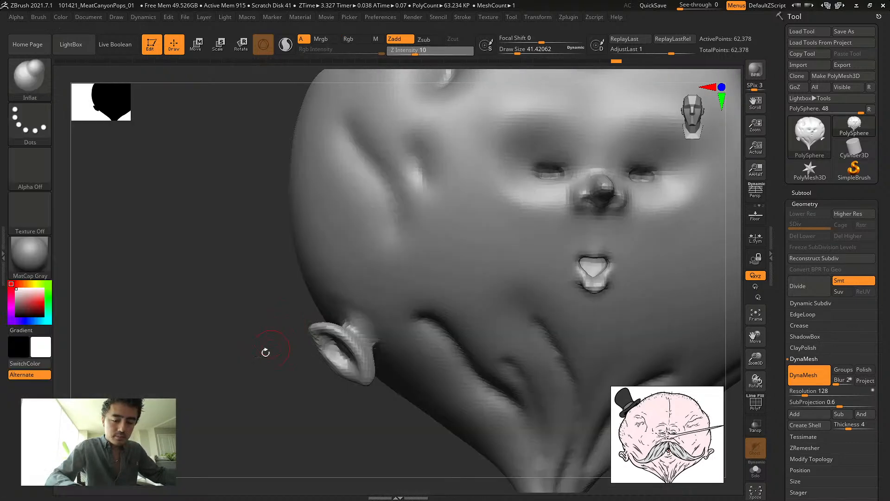
key(s)
drag(357, 358, 327, 341)
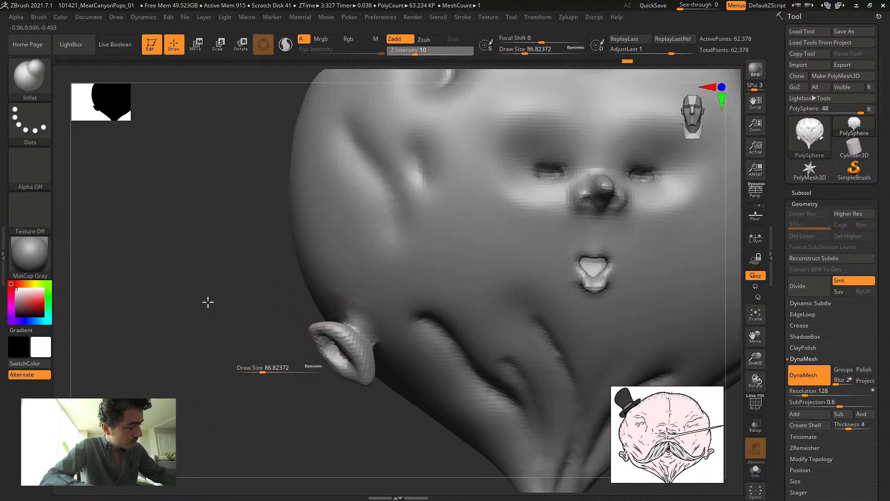
drag(209, 302, 316, 351)
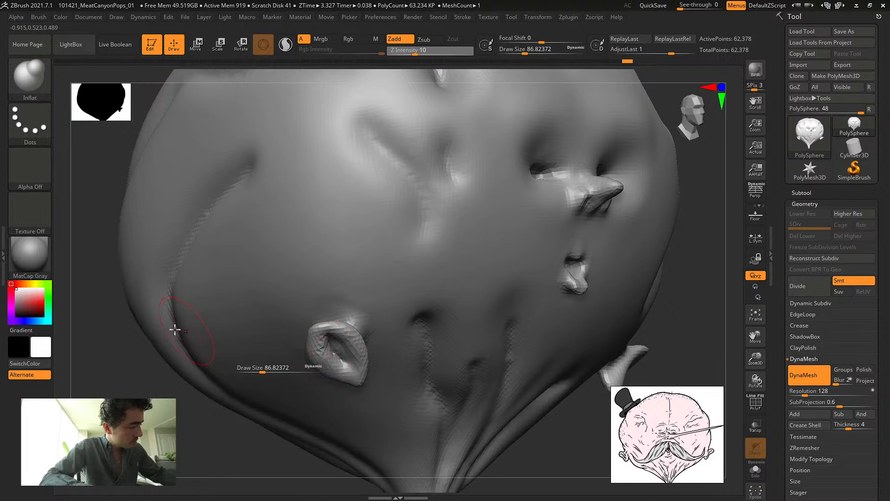
shift+drag(105, 324, 109, 352)
ctrl+drag(207, 376, 29, 352)
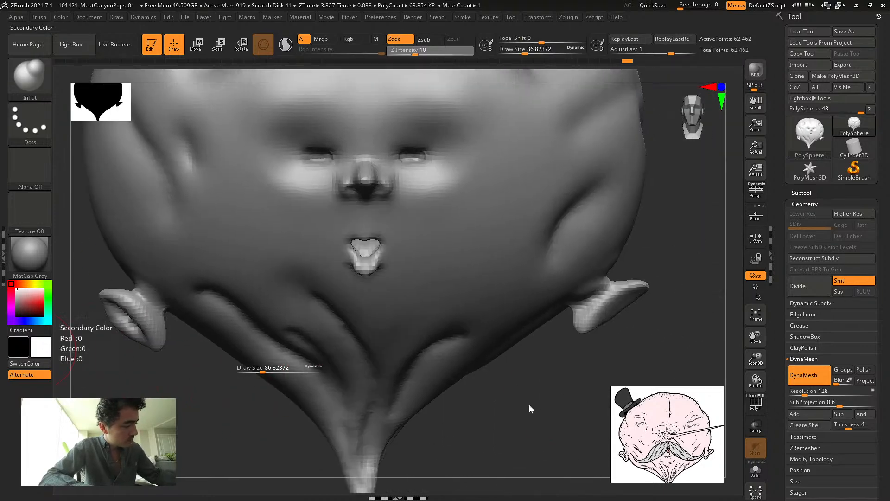
Pull the ear's rear edge back and down in side view with the Move Topological brush
mouse_move(531, 409)
mouse_down()
mouse_move(524, 368)
mouse_move(508, 364)
mouse_move(412, 407)
mouse_move(316, 411)
mouse_move(667, 358)
mouse_up()
key(b)
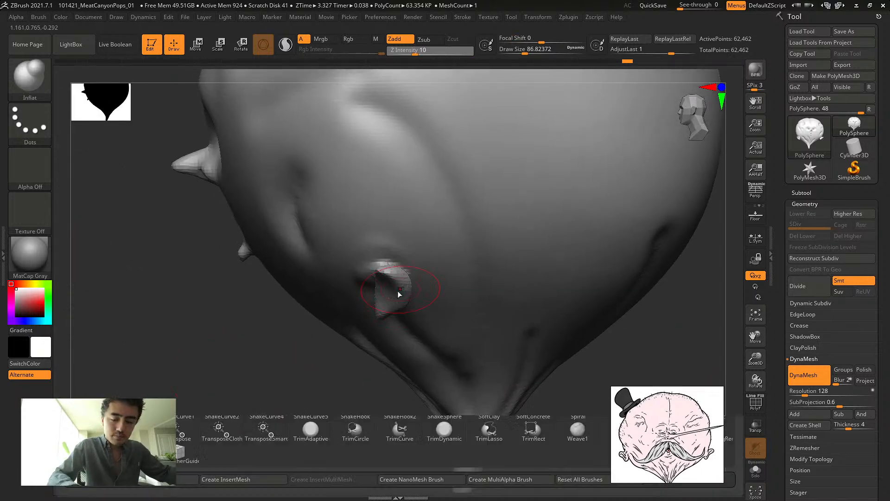
key(m)
key(t)
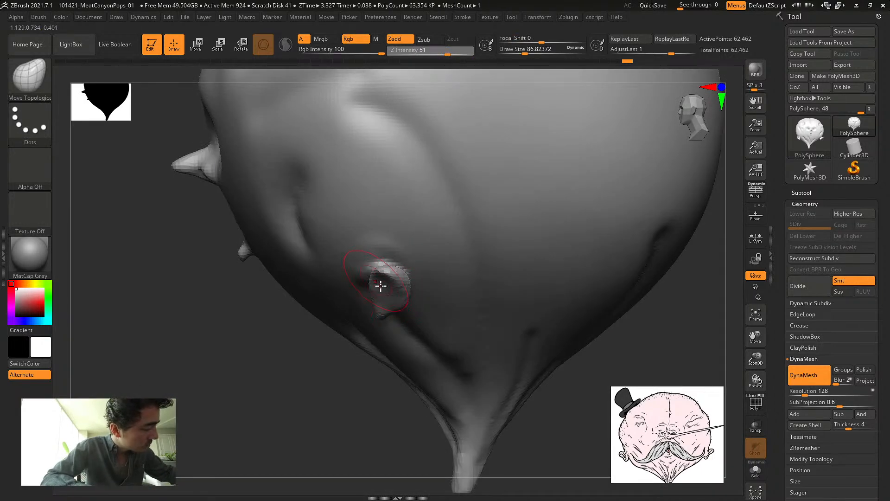
mouse_move(380, 286)
mouse_down()
mouse_move(408, 278)
mouse_move(398, 306)
mouse_up()
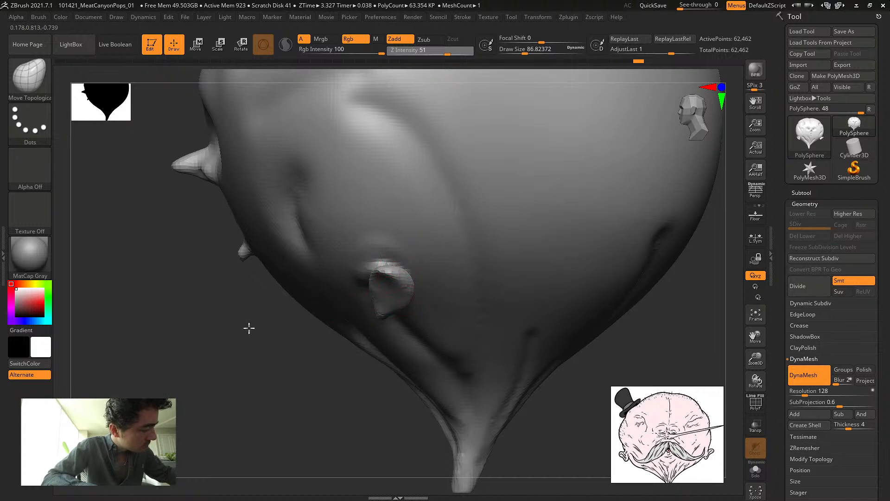
Reshape the ear's outer tip in front view with the Move Topological brush at draw size about 87 and update the DynaMesh
drag(249, 328, 274, 321)
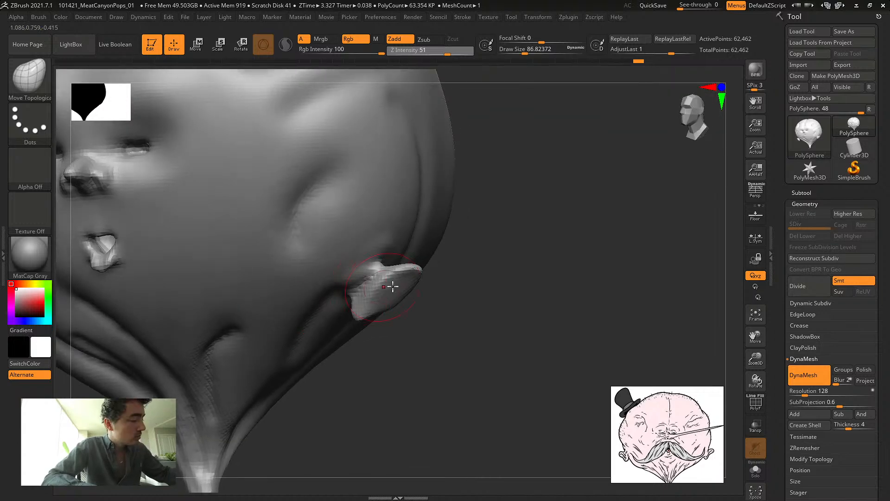
shift+drag(420, 341, 405, 338)
mouse_move(421, 273)
mouse_down()
mouse_move(419, 289)
mouse_move(404, 260)
mouse_move(392, 283)
mouse_move(398, 277)
mouse_move(374, 259)
mouse_up()
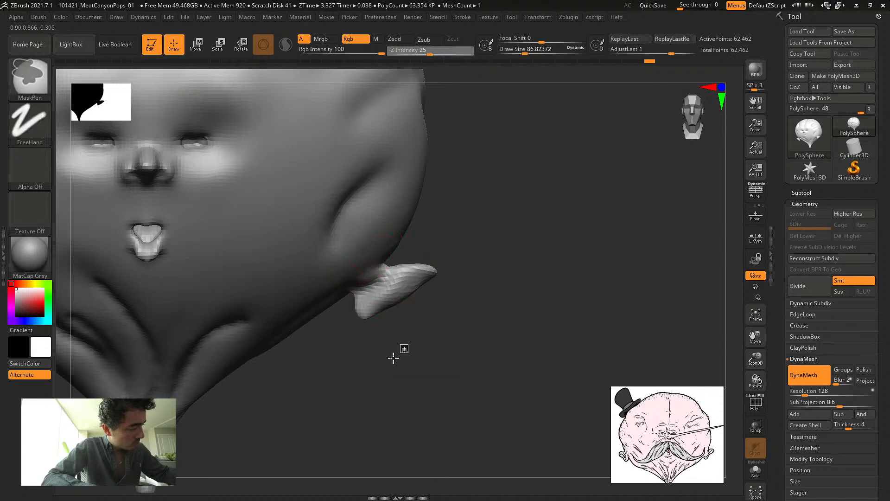
drag(398, 354, 372, 320)
right_drag(371, 320, 402, 301)
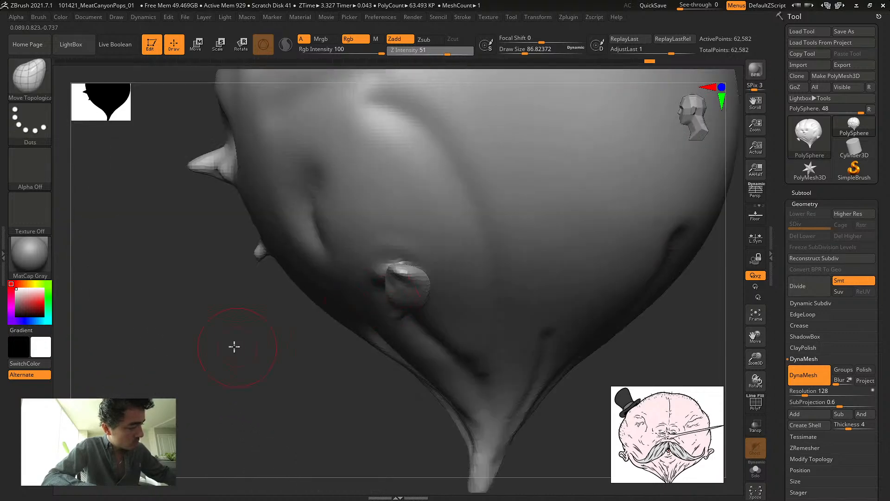
drag(234, 346, 354, 307)
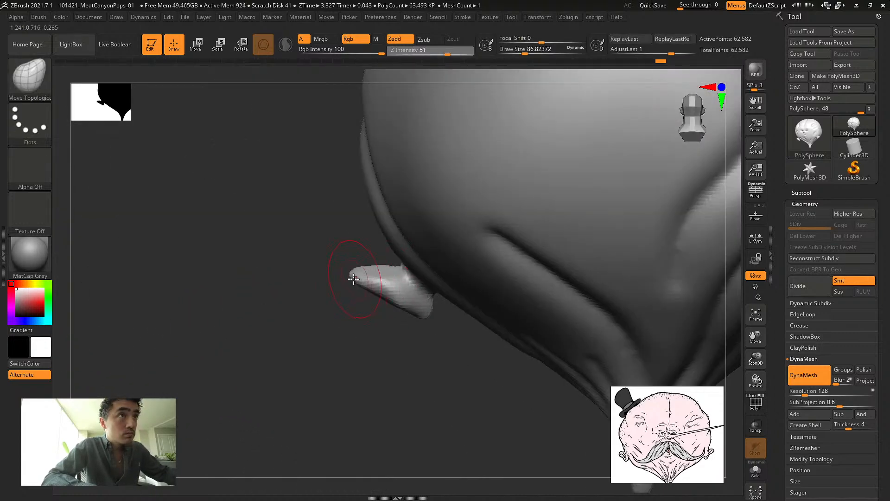
Reshape the whole ear in side and front views with the Move Topological brush at draw size about 140
key(s)
mouse_move(390, 302)
mouse_down()
mouse_move(395, 294)
mouse_move(336, 284)
mouse_move(288, 244)
mouse_up()
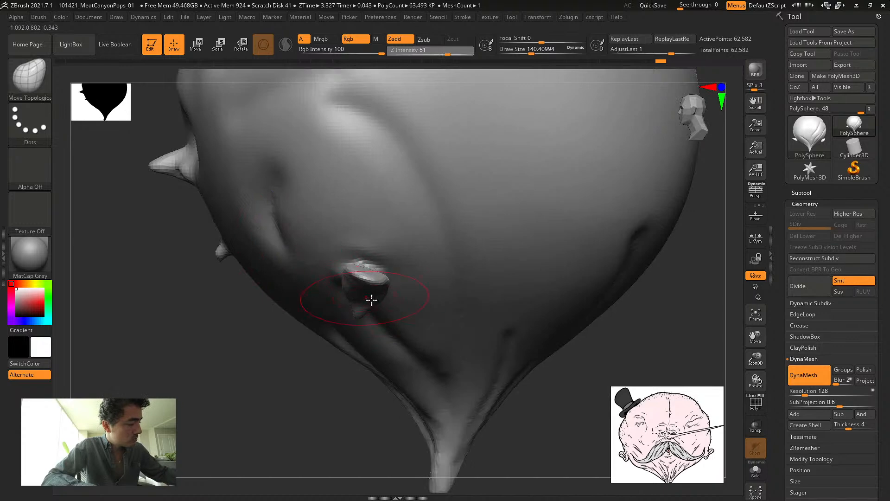
drag(292, 293, 260, 324)
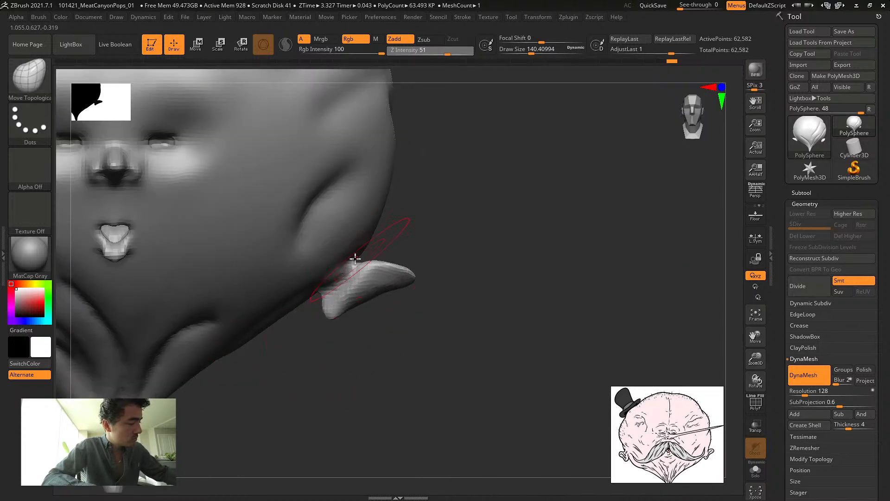
mouse_move(321, 369)
mouse_down()
mouse_move(314, 334)
mouse_move(296, 368)
mouse_move(312, 314)
mouse_move(318, 344)
mouse_move(332, 346)
mouse_move(342, 318)
mouse_move(313, 338)
mouse_move(303, 321)
mouse_up()
Push in the ear's lower rear edge at draw size about 94 so the lobe is narrower than the upper ear
key(s)
drag(207, 362, 346, 311)
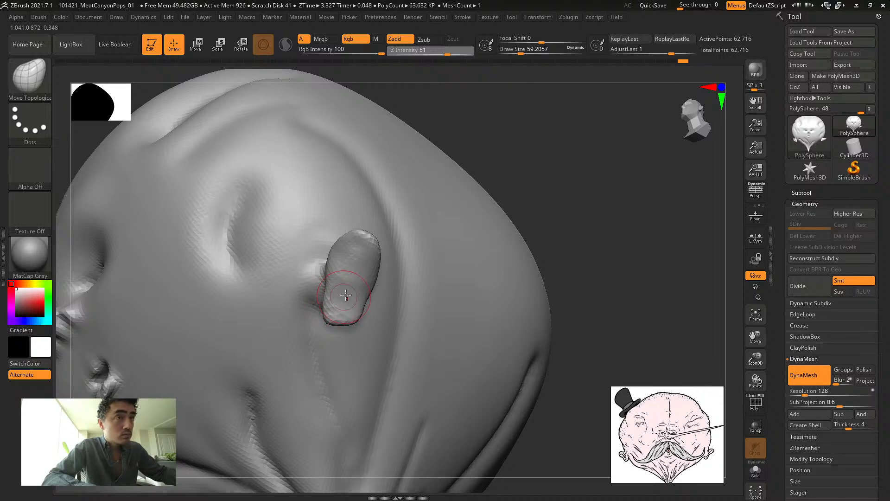
key(s)
drag(354, 288, 365, 284)
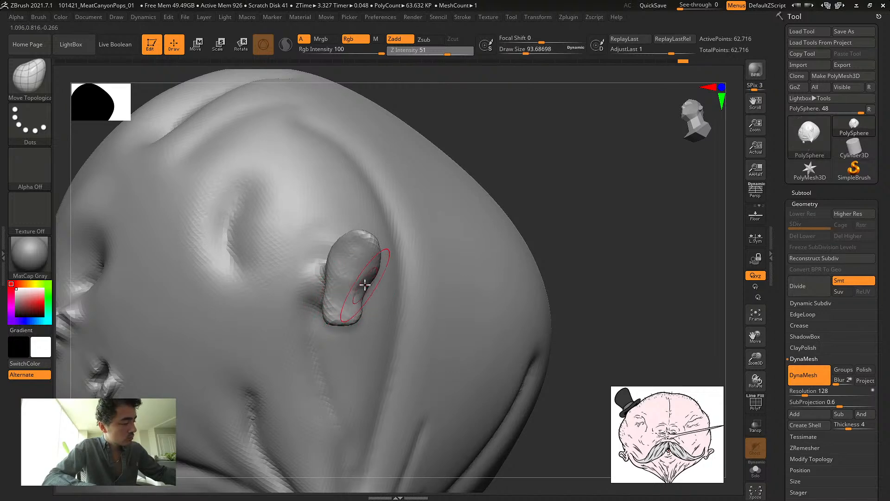
Update the DynaMesh and carve the ear's inner hollow with the DamStandard brush at draw size about 46
key(s)
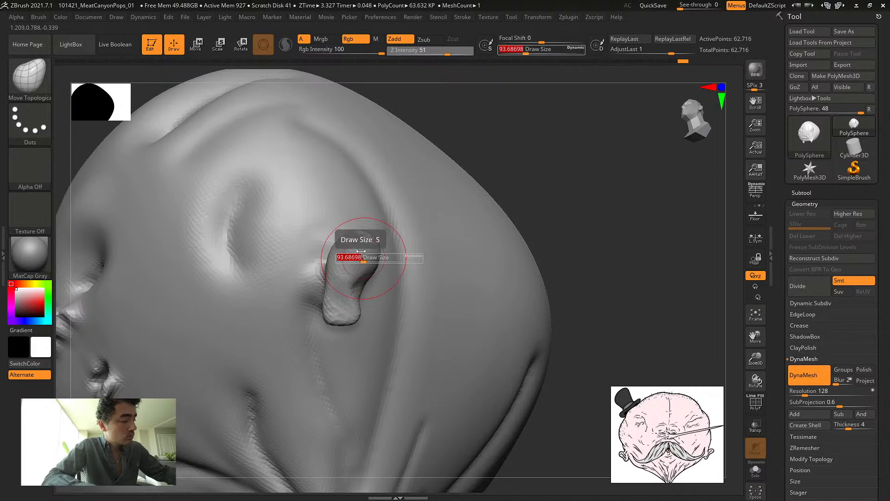
key(b)
key(d)
key(s)
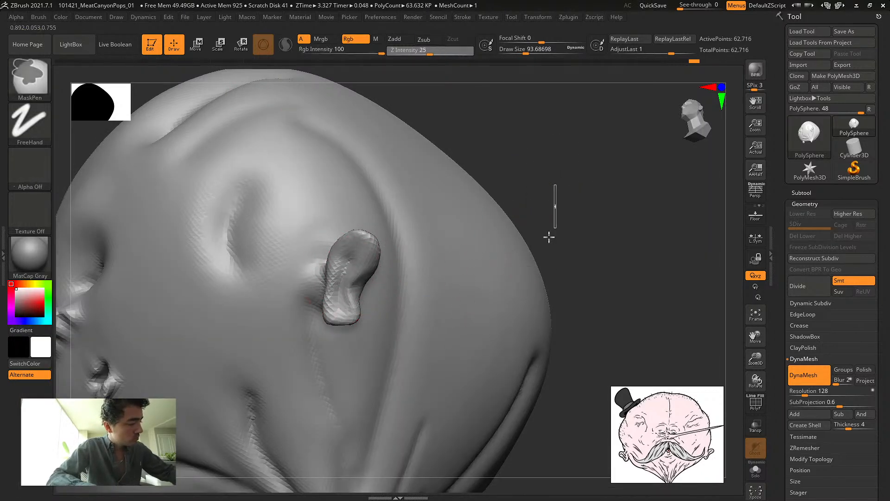
key(s)
drag(397, 272, 371, 272)
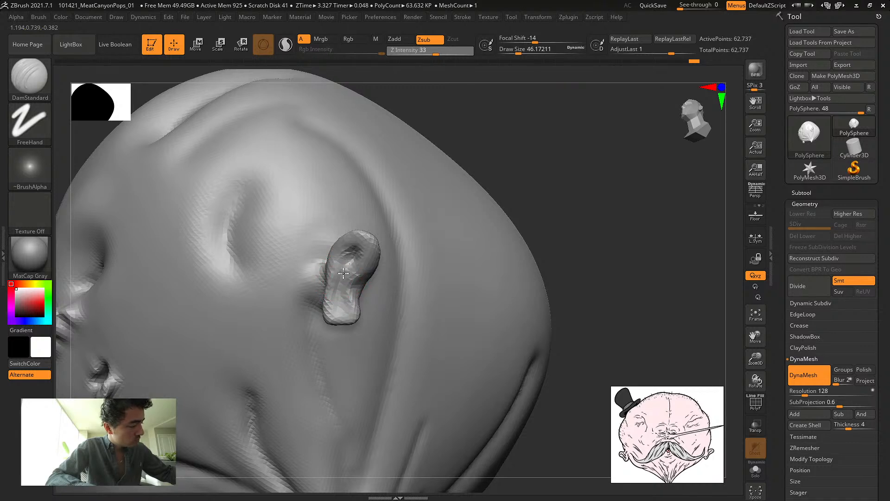
drag(347, 280, 354, 241)
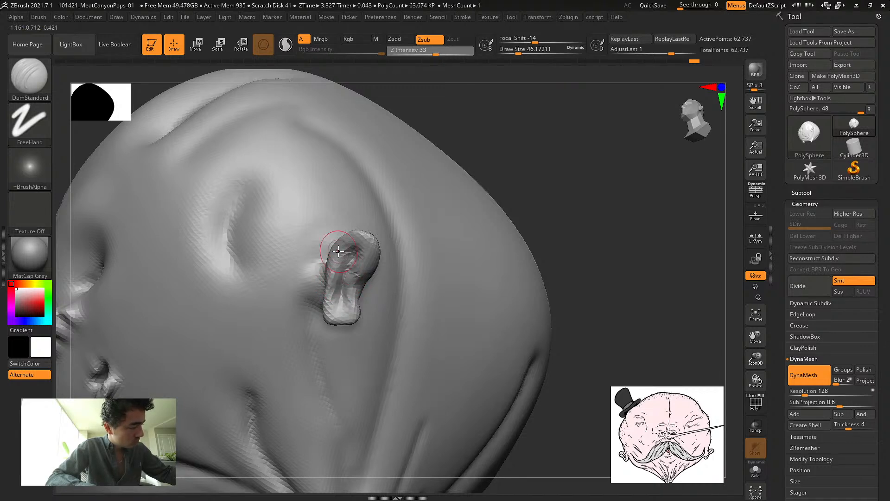
Build up the ear's inner folds with the ClayBuildup brush at draw size about 20 and remesh with DynaMesh
key(b)
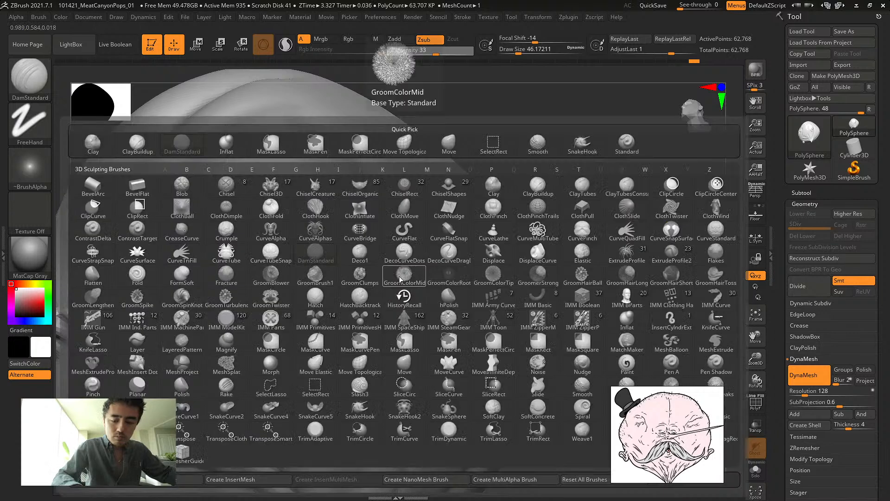
key(c)
key(b)
key(s)
drag(371, 262, 348, 262)
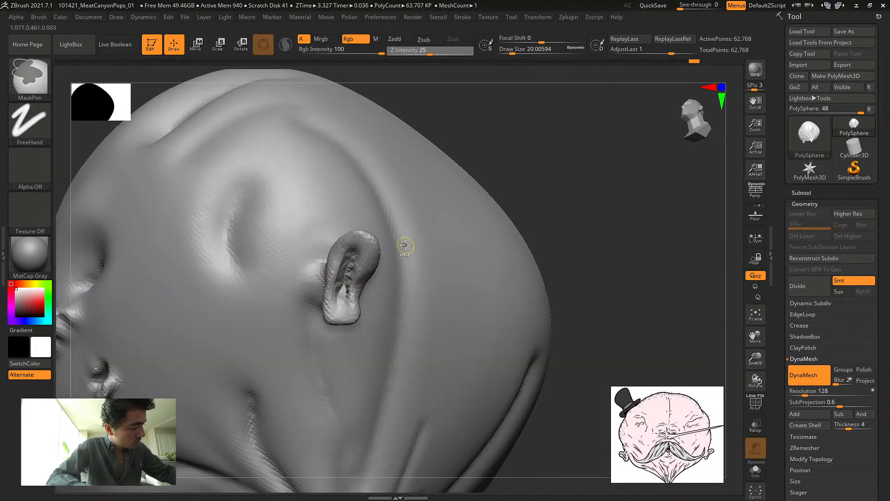
drag(482, 167, 515, 166)
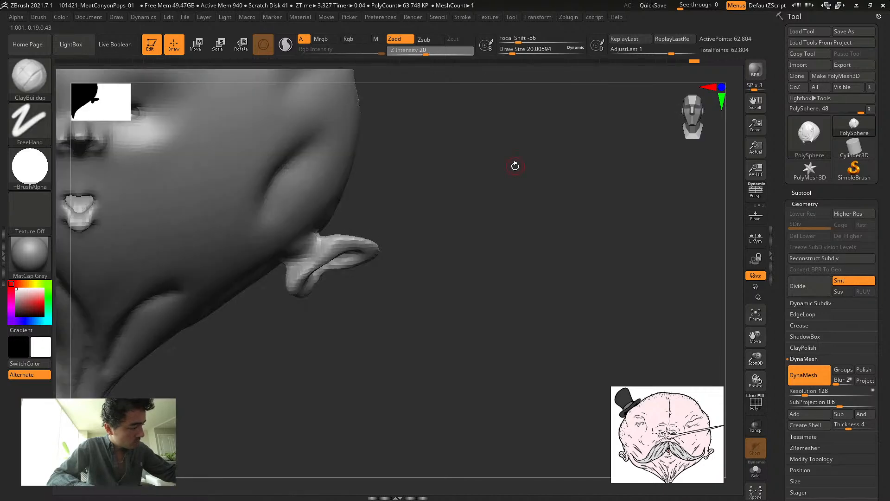
Adjust the ear's tip and lobe in front view with the Move Topological brush at draw size about 167
key(f)
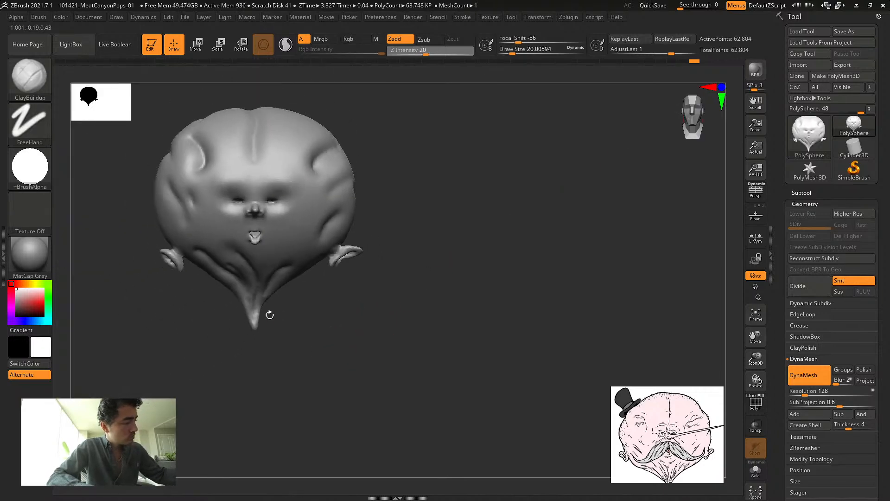
alt+drag(371, 360, 516, 343)
key(b)
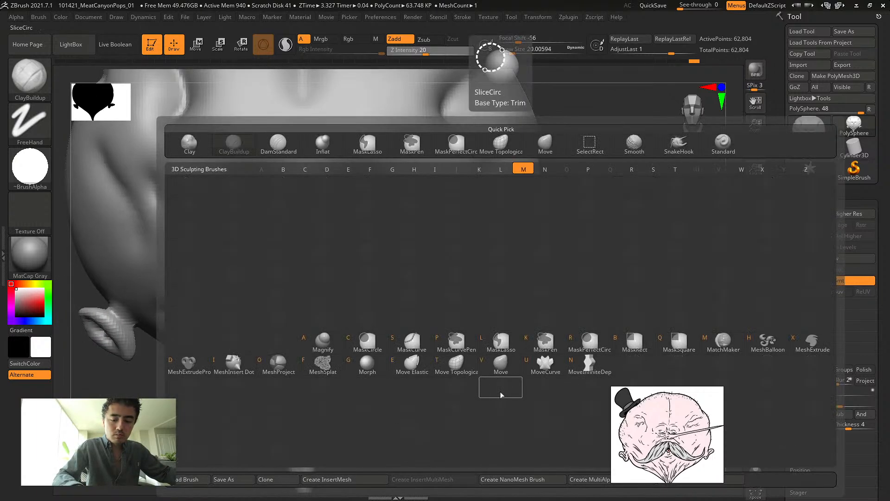
key(m)
key(t)
key(s)
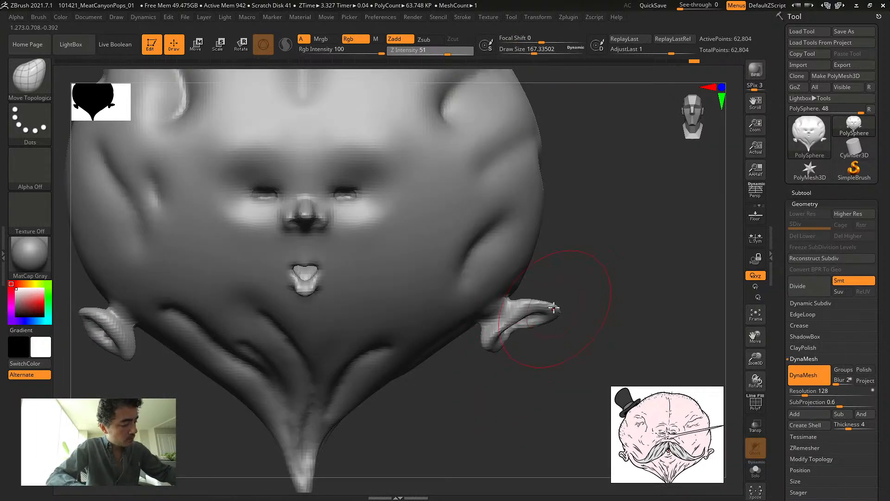
drag(549, 312, 533, 315)
drag(485, 351, 488, 316)
Thicken the ear's rim and lobe with the Inflat brush at draw size about 74, update the DynaMesh, and smooth around the lobe
key(b)
key(i)
key(n)
mouse_move(499, 375)
mouse_down()
mouse_move(477, 372)
mouse_move(512, 371)
mouse_up()
drag(524, 408, 513, 360)
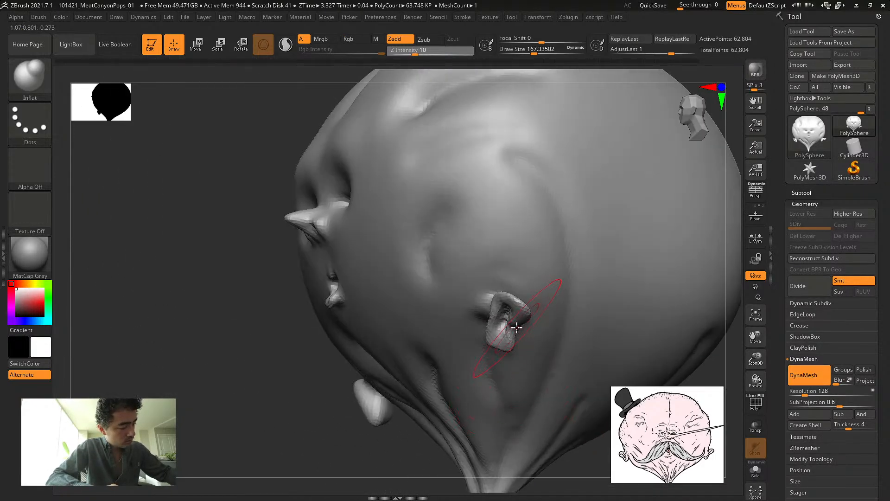
key(s)
drag(502, 312, 516, 320)
drag(514, 332, 492, 318)
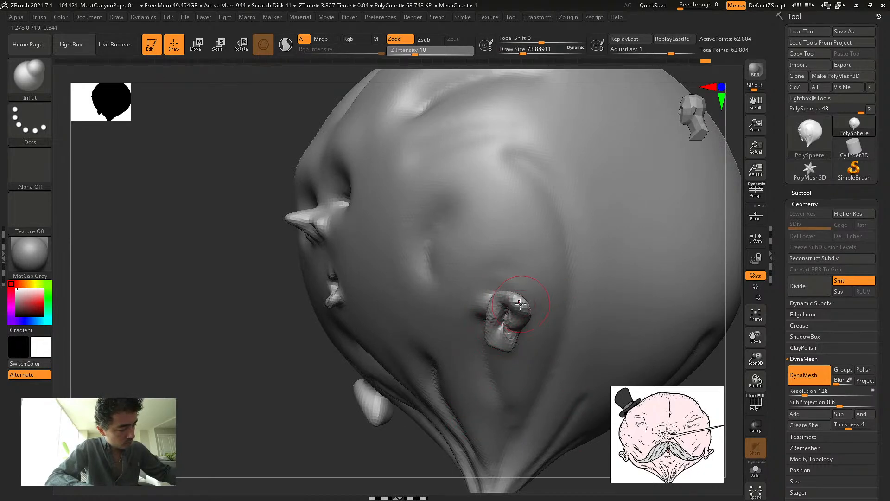
drag(160, 229, 265, 251)
mouse_move(469, 392)
ctrl+mouse_down()
mouse_move(457, 393)
mouse_move(463, 389)
mouse_move(437, 369)
ctrl+mouse_up()
key(shift)
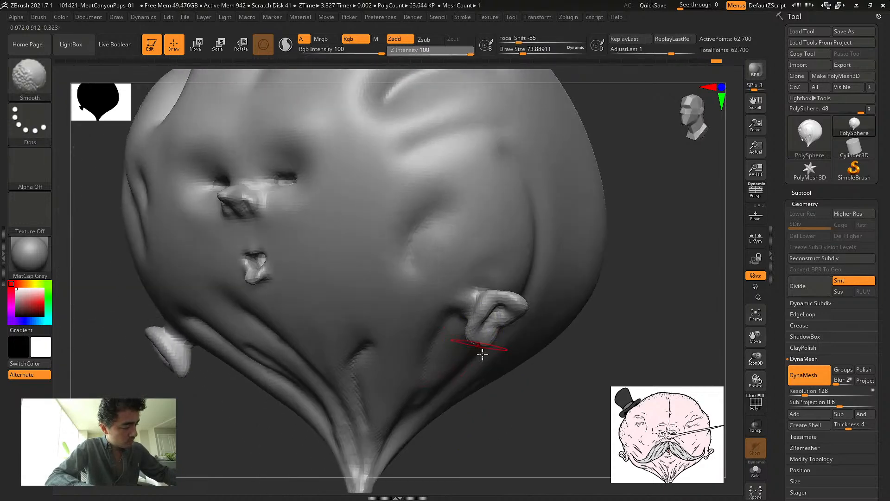
mouse_move(482, 412)
mouse_down()
mouse_move(496, 413)
mouse_move(487, 418)
mouse_move(383, 342)
mouse_up()
Refine the ear's silhouette with the Move Topological brush at draw size about 132 and remesh the head with DynaMesh
alt+drag(227, 296, 247, 288)
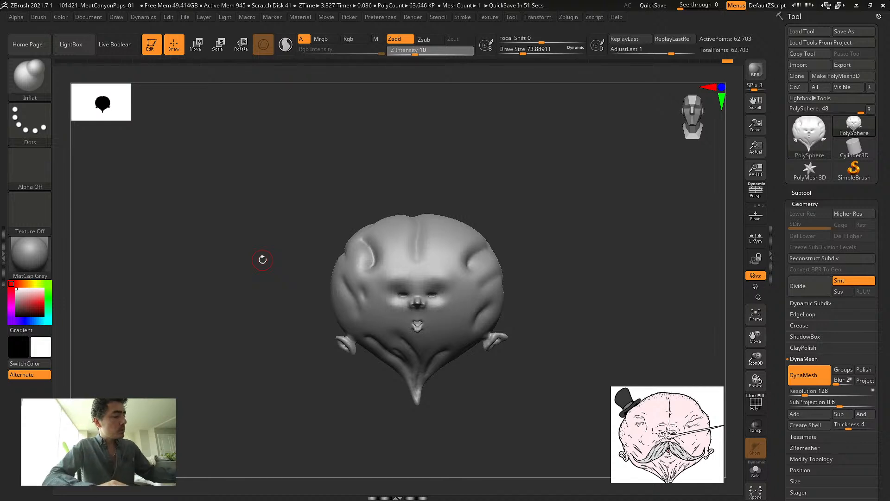
mouse_move(262, 259)
alt+mouse_down()
mouse_move(268, 314)
mouse_move(294, 364)
mouse_move(473, 408)
mouse_move(527, 352)
alt+mouse_up()
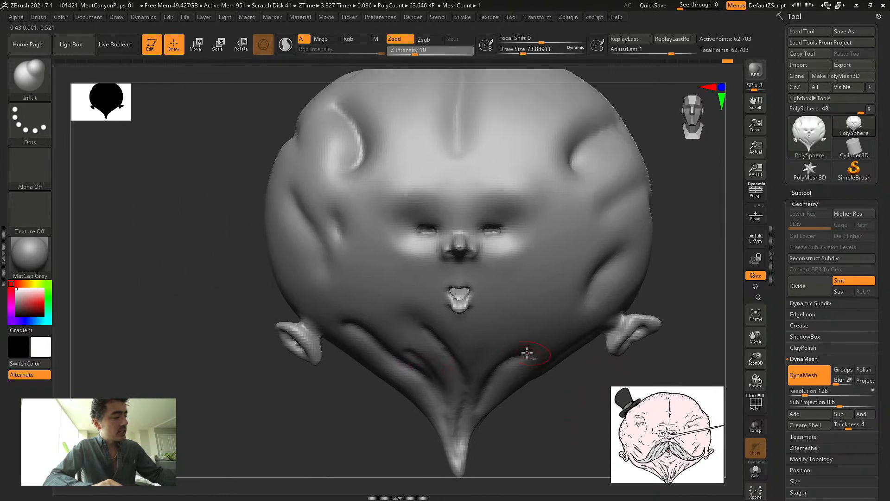
mouse_move(205, 253)
mouse_down()
mouse_move(218, 258)
mouse_move(210, 270)
mouse_move(195, 269)
mouse_move(294, 312)
mouse_move(302, 322)
mouse_move(250, 294)
mouse_move(289, 354)
mouse_up()
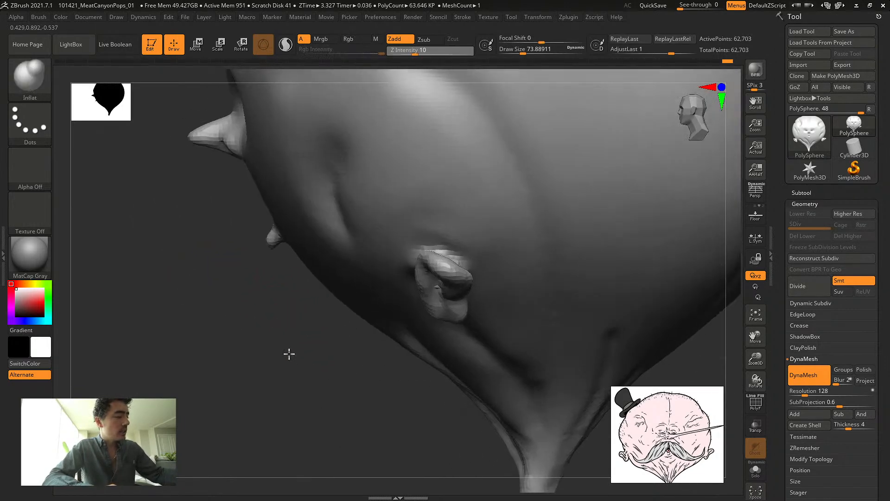
mouse_move(182, 349)
mouse_down()
mouse_move(237, 330)
mouse_move(228, 308)
mouse_move(228, 359)
mouse_move(239, 363)
mouse_up()
key(b)
key(m)
key(t)
key(s)
mouse_move(272, 334)
mouse_down()
mouse_move(279, 319)
mouse_move(259, 301)
mouse_up()
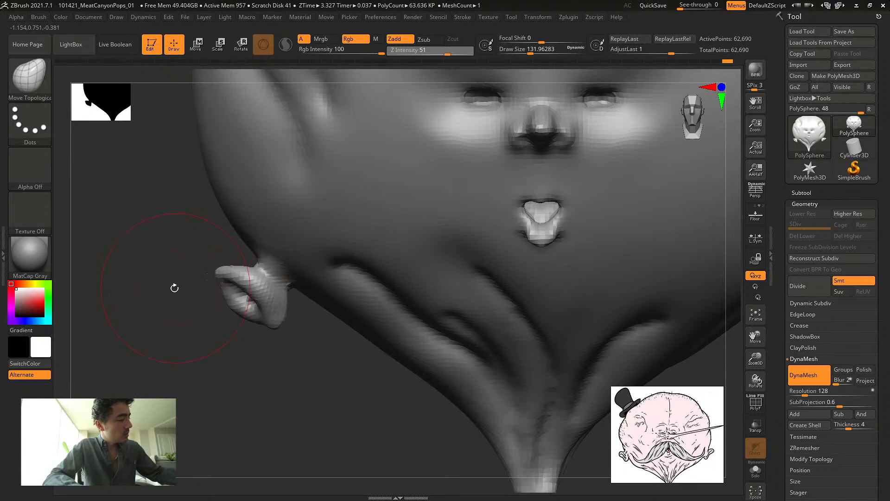
key(f)
ctrl+drag(163, 278, 434, 415)
Shift the ear backward in side view with the Move Topological brush, adjust its lobe, and raise the draw size to about 331
drag(202, 334, 218, 363)
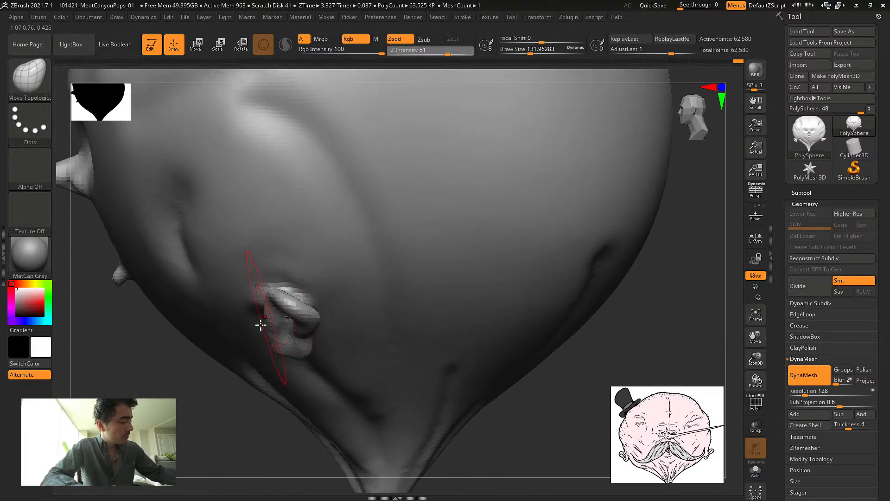
drag(276, 334, 169, 374)
drag(281, 345, 276, 336)
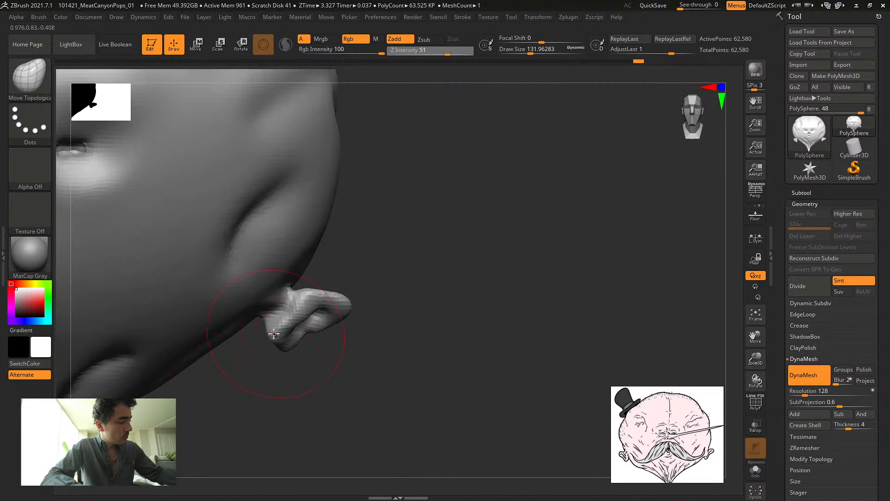
drag(327, 382, 268, 360)
mouse_move(297, 316)
mouse_down()
mouse_move(281, 310)
mouse_move(302, 319)
mouse_up()
key(s)
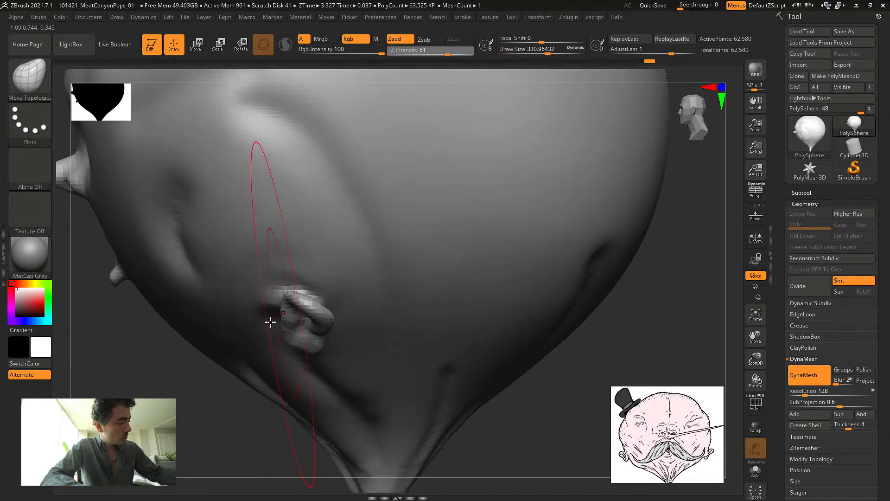
Reshape the ear with the Move Topological brush at draw size about 223, pulling it closer to the side of the head
mouse_move(181, 394)
mouse_down()
mouse_move(161, 393)
mouse_move(171, 390)
mouse_up()
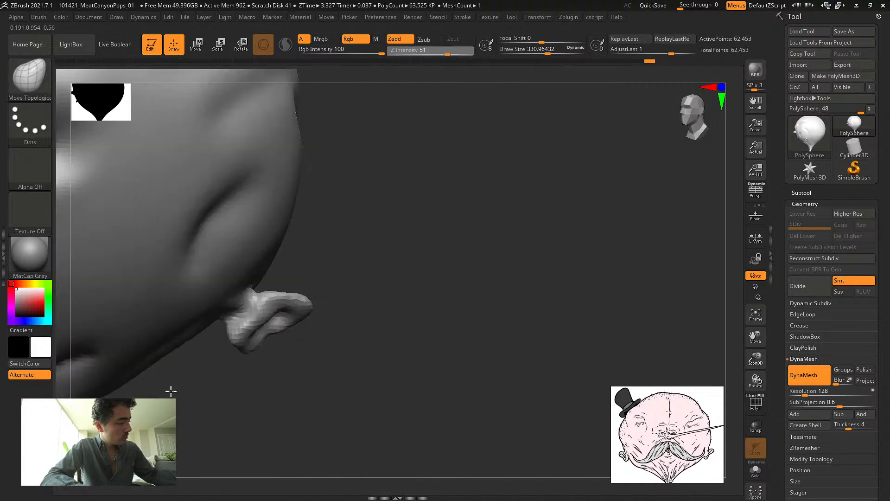
mouse_move(231, 398)
mouse_down()
mouse_move(113, 353)
mouse_move(237, 402)
mouse_move(235, 412)
mouse_move(301, 426)
mouse_move(308, 397)
mouse_move(279, 436)
mouse_move(292, 447)
mouse_up()
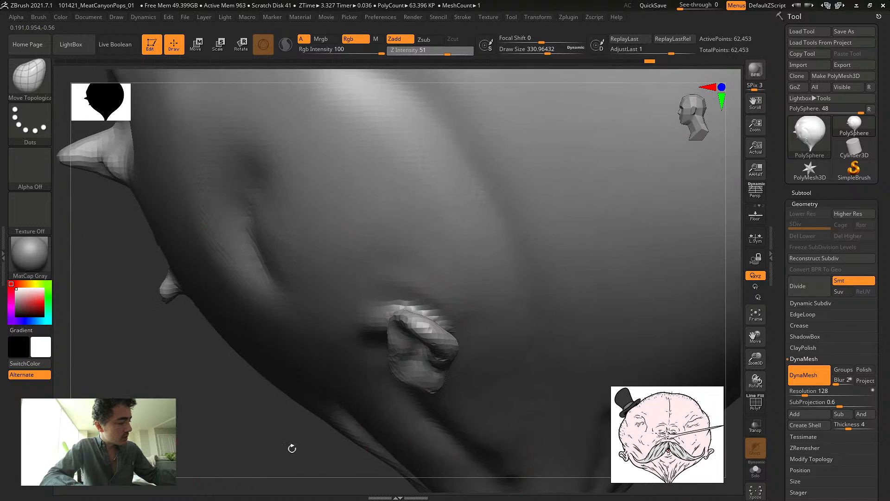
key(b)
key(s)
drag(427, 344, 409, 344)
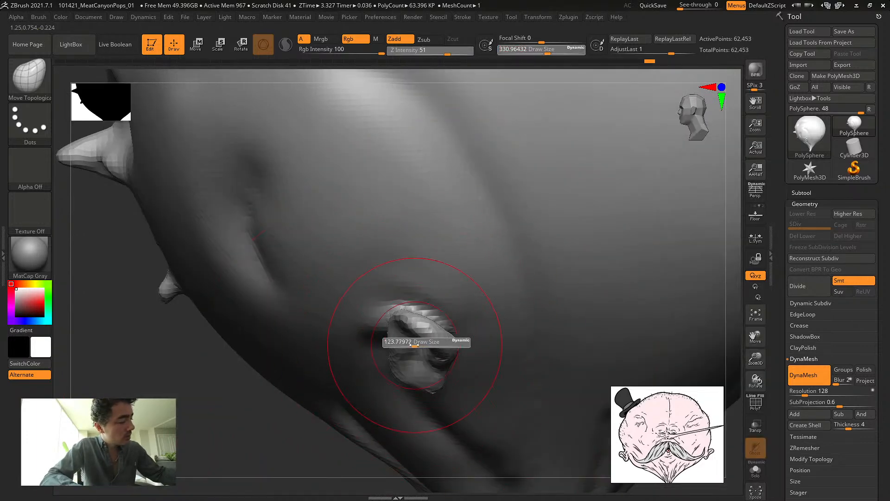
mouse_move(419, 377)
mouse_down()
mouse_move(403, 353)
mouse_move(384, 348)
mouse_move(464, 341)
mouse_up()
key(s)
drag(228, 385, 201, 389)
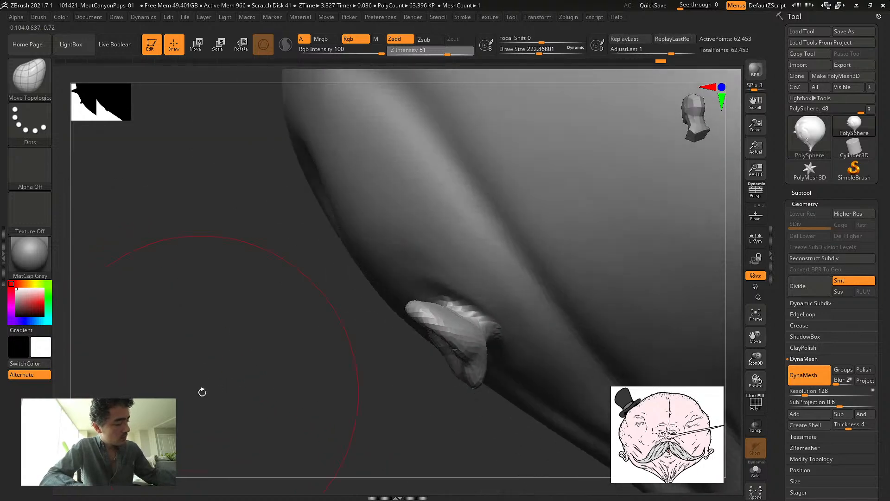
drag(312, 375, 189, 398)
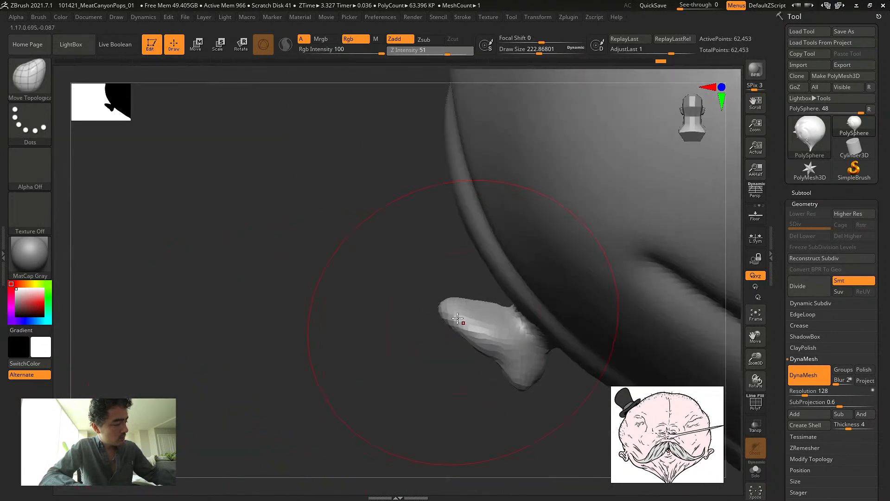
mouse_move(480, 330)
mouse_down()
mouse_move(527, 371)
mouse_move(499, 350)
mouse_up()
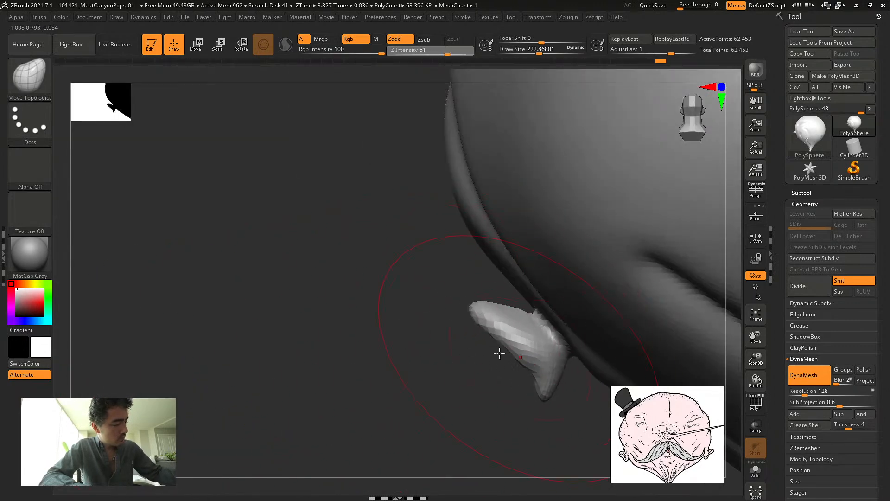
Refine the ear's outer outline and lobe with the Move Topological brush at draw size about 97
drag(370, 367, 264, 391)
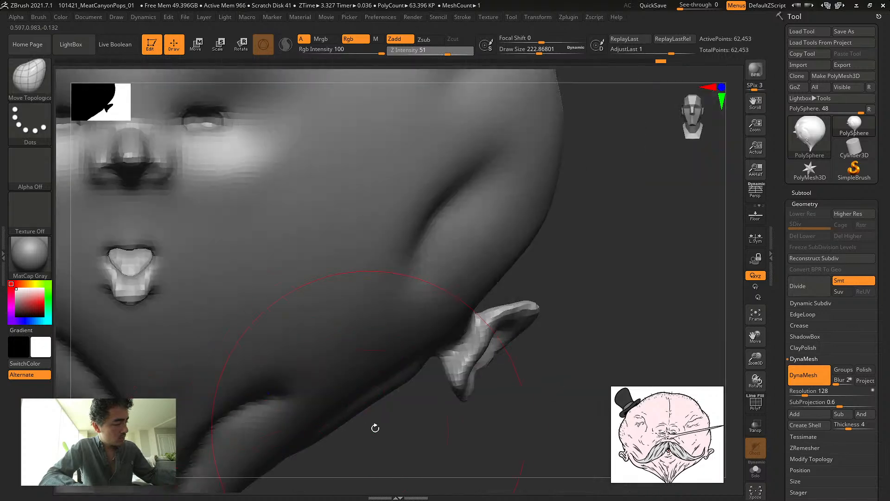
mouse_move(462, 388)
mouse_down()
mouse_move(448, 370)
mouse_move(445, 397)
mouse_move(361, 371)
mouse_up()
key(s)
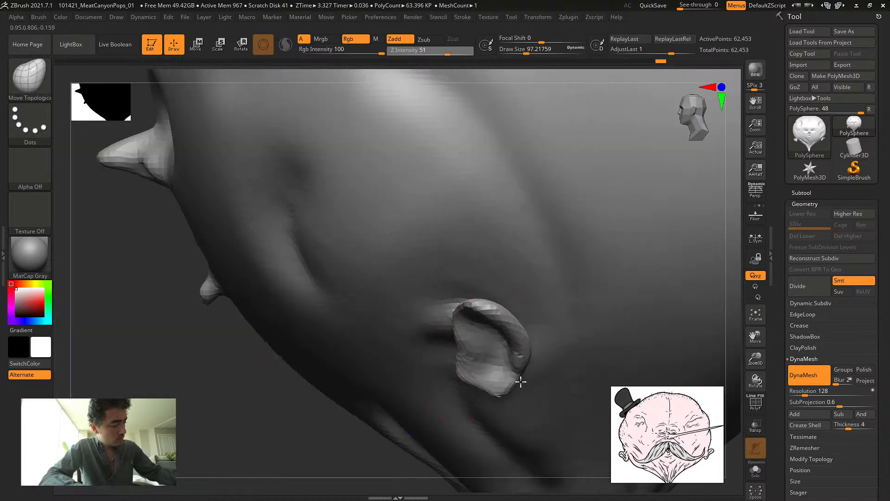
Thicken the lower part of the ear with the Inflat brush and remesh the head with DynaMesh
key(b)
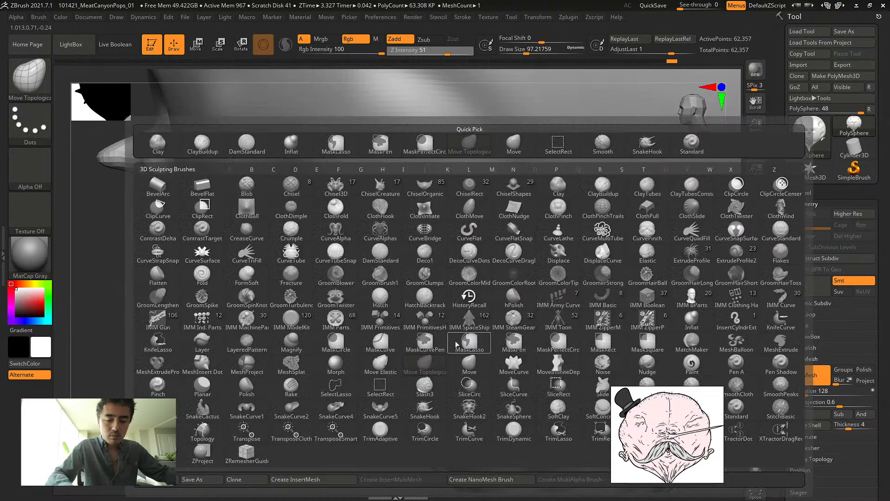
key(i)
key(n)
drag(465, 372, 512, 375)
key(ctrl)
ctrl+drag(237, 440, 234, 436)
Build up a rounded rim around the ear with the Inflat brush at draw size about 59
mouse_move(234, 436)
mouse_down()
mouse_move(250, 401)
mouse_move(277, 393)
mouse_up()
drag(474, 410, 462, 402)
key(s)
key(s)
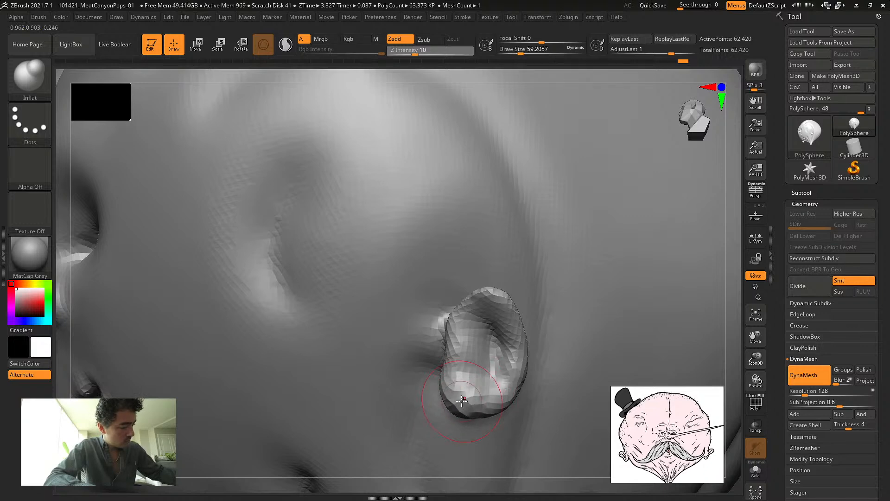
drag(65, 387, 86, 387)
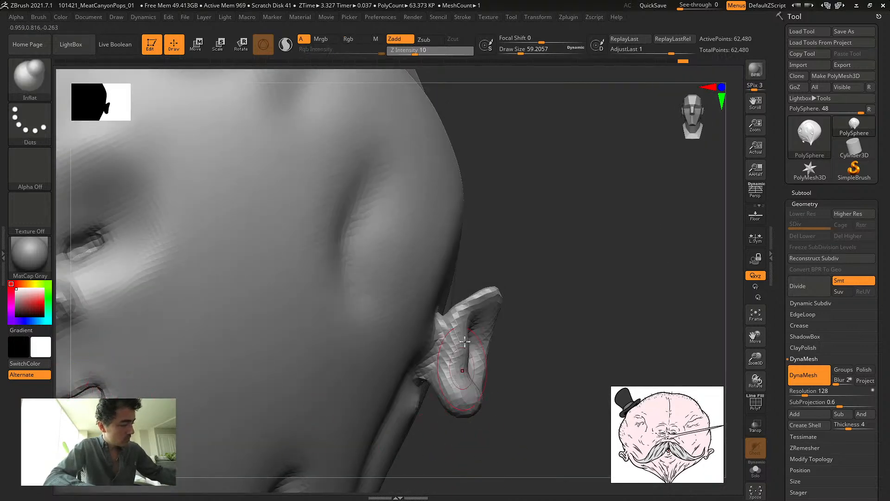
mouse_move(461, 376)
mouse_down()
mouse_move(487, 294)
mouse_move(487, 347)
mouse_move(491, 304)
mouse_up()
drag(537, 348, 482, 345)
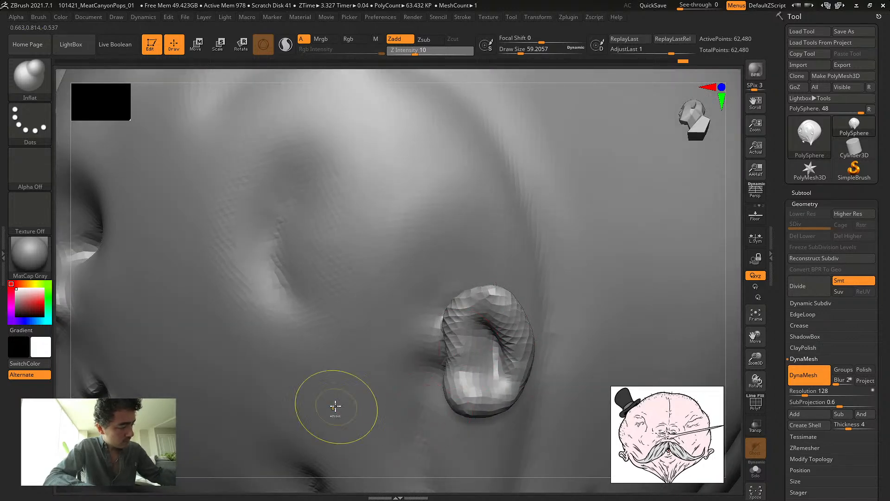
Face the head from the front and remesh it with DynaMesh to even out the thickened ears
key(shift)
key(f)
shift+drag(119, 387, 189, 408)
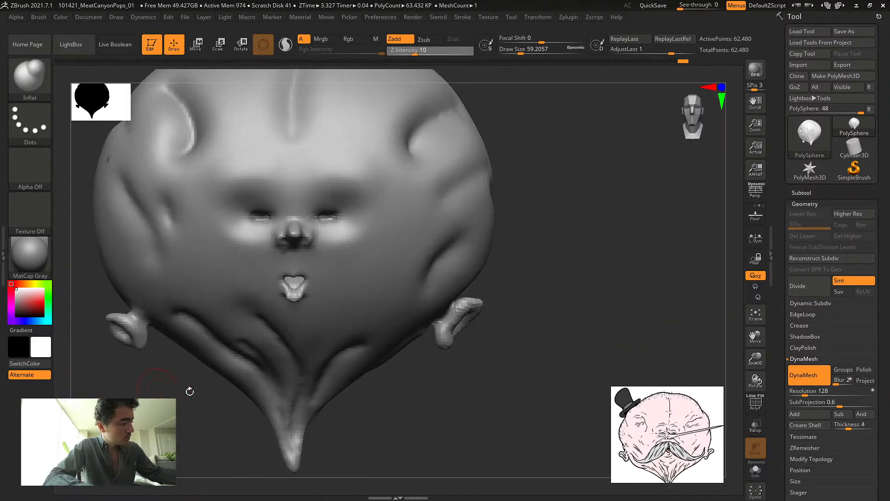
ctrl+drag(481, 370, 492, 388)
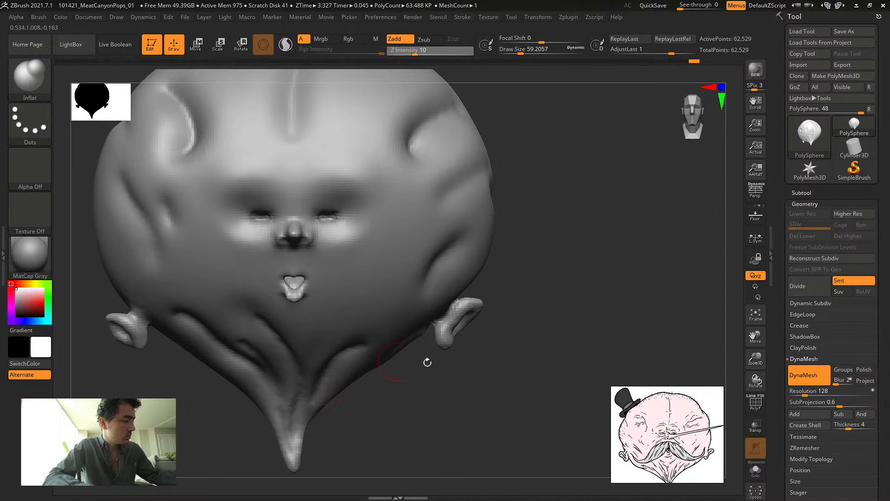
key(shift)
key(shift)
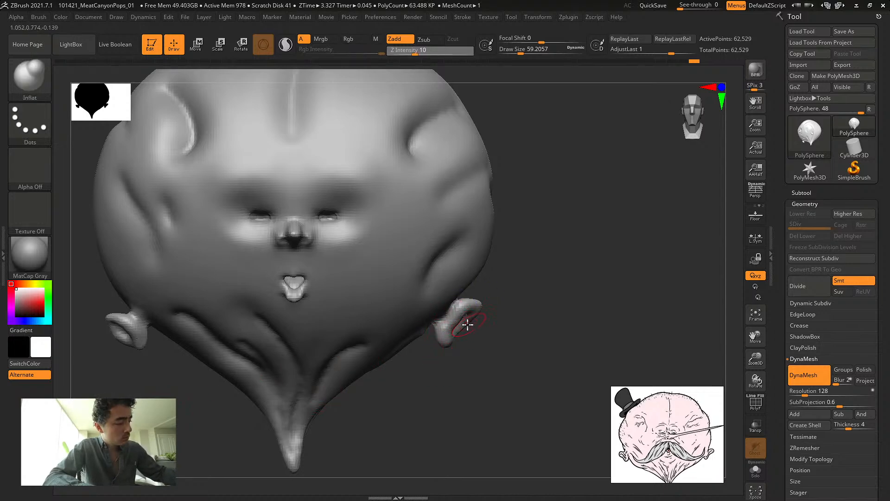
Adjust the ear's rim and silhouette with the Move Topological brush and remesh the head with DynaMesh
key(b)
key(m)
key(t)
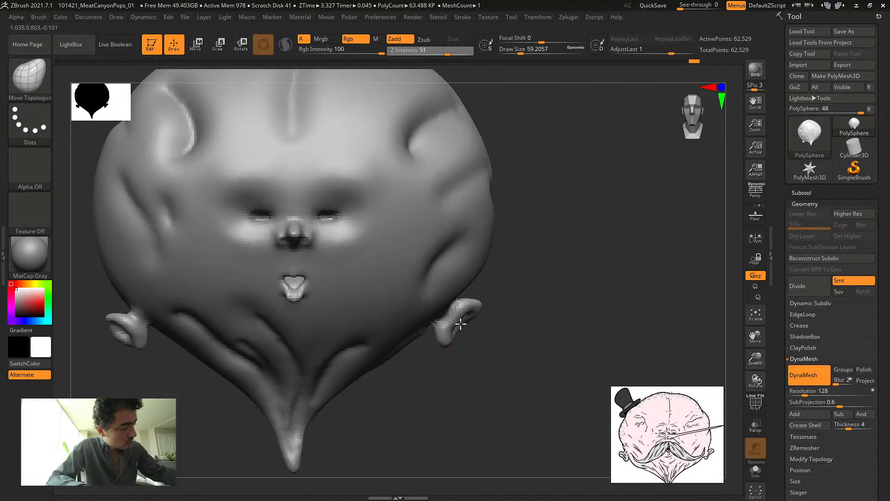
click(460, 323)
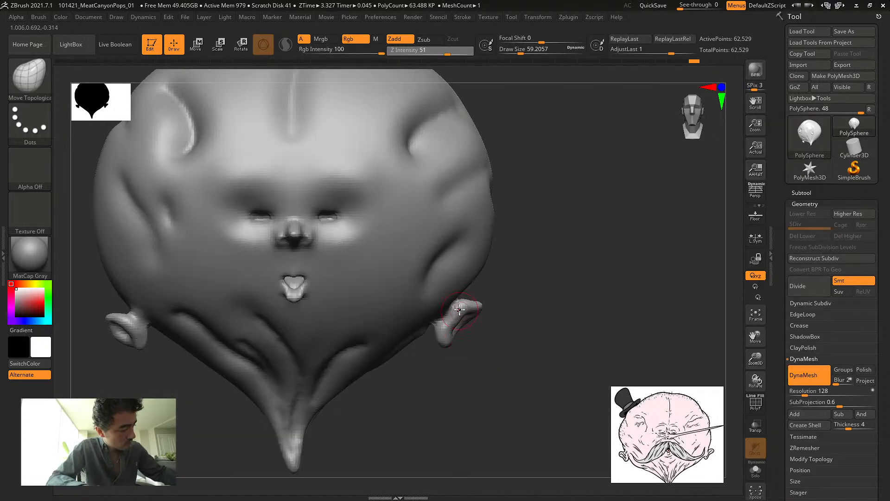
right_drag(422, 284, 489, 324)
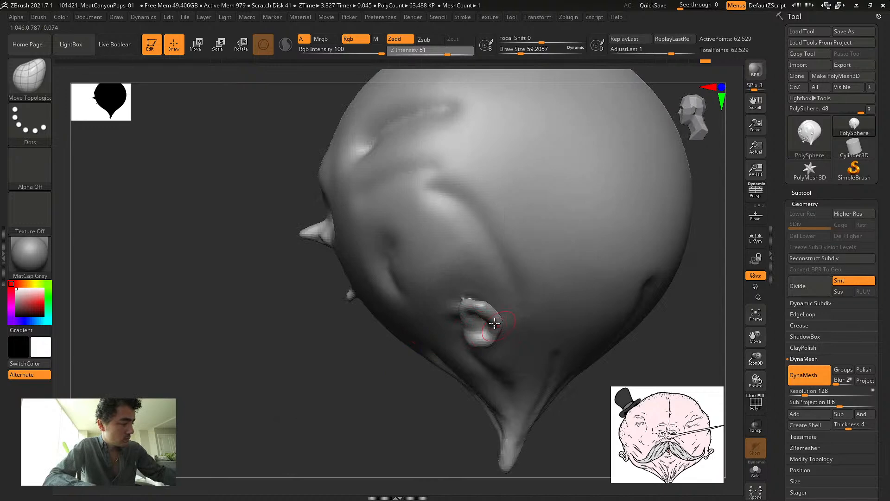
mouse_move(404, 304)
right_down()
mouse_move(318, 340)
mouse_move(394, 400)
right_up()
ctrl+drag(483, 384, 464, 403)
shift+right_drag(465, 399, 492, 394)
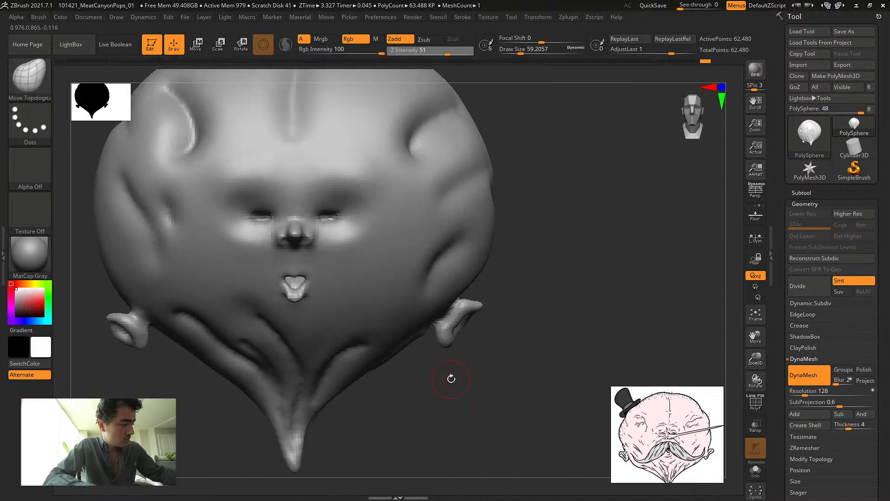
ctrl+right_drag(367, 416, 334, 402)
alt+right_drag(225, 387, 246, 401)
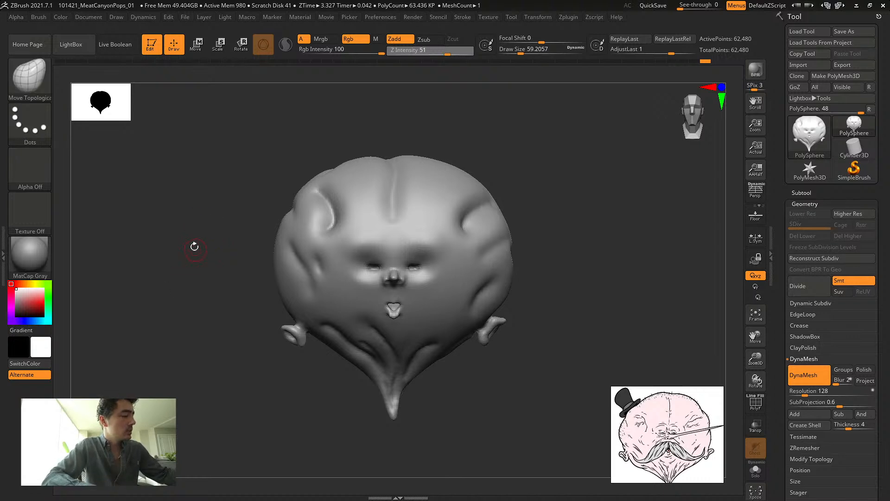
drag(193, 246, 216, 173)
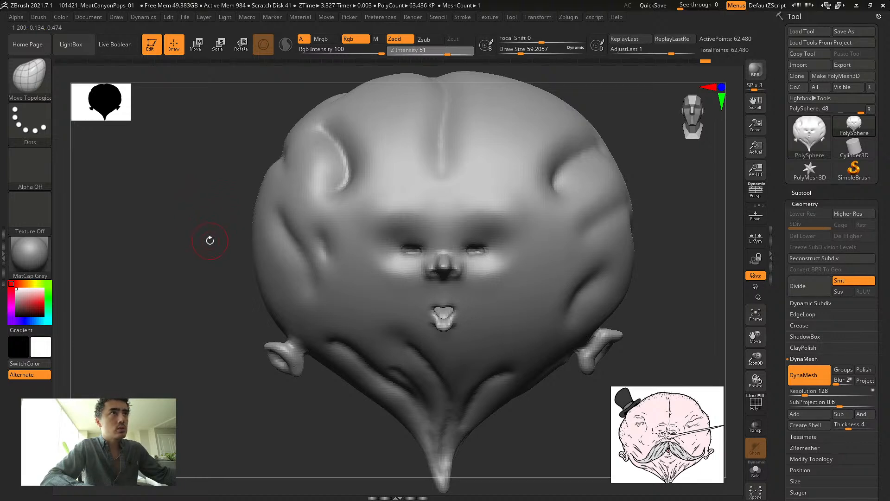
alt+drag(193, 225, 195, 277)
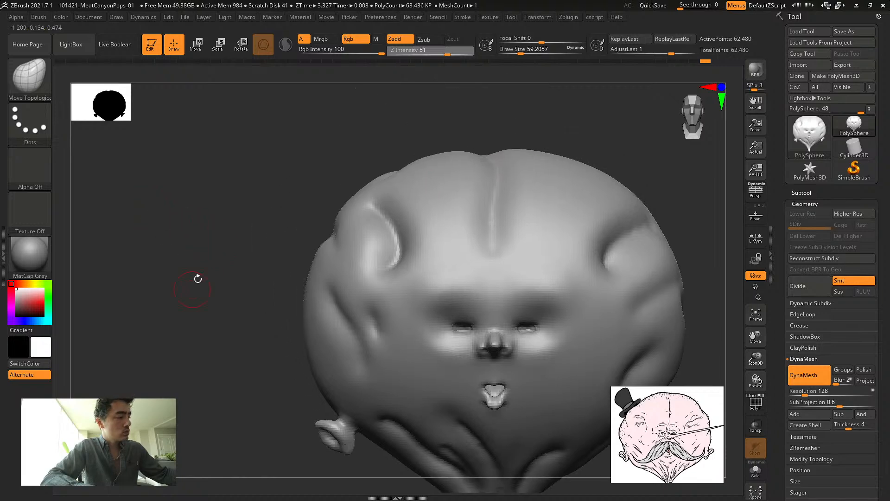
key(b)
key(d)
key(s)
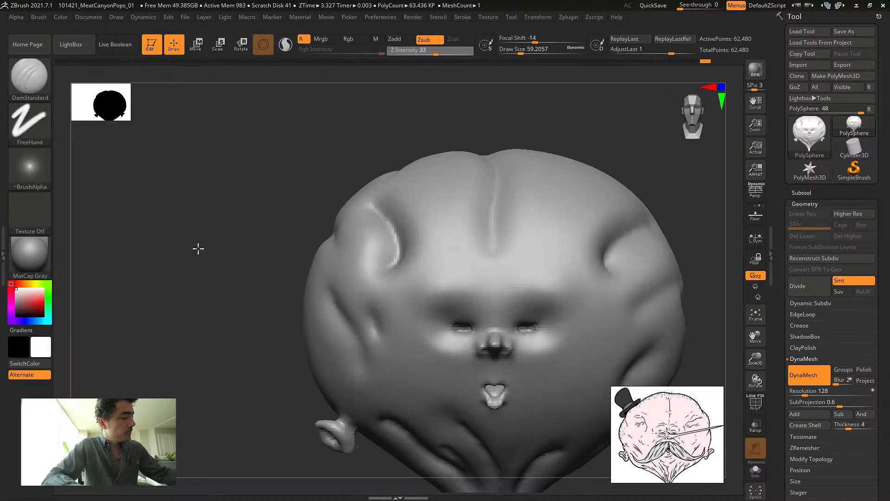
key(s)
click(221, 251)
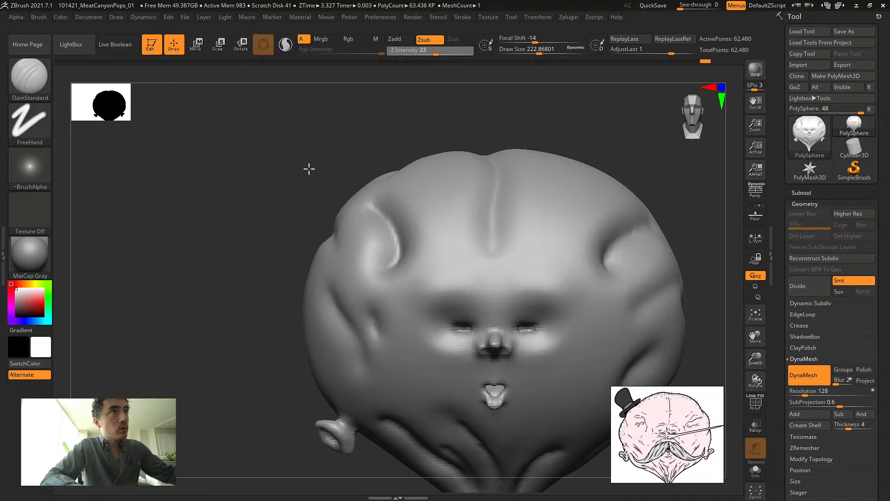
drag(307, 169, 342, 165)
Swell the upper side lobe and the forehead with the Inflat brush at draw size about 358
key(b)
key(i)
key(n)
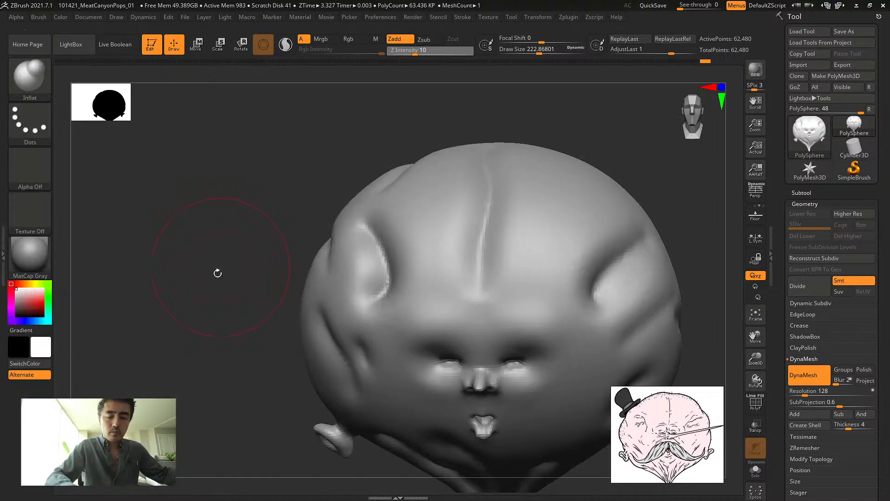
key(s)
click(208, 275)
mouse_move(209, 274)
mouse_down()
mouse_move(200, 250)
mouse_move(205, 262)
mouse_up()
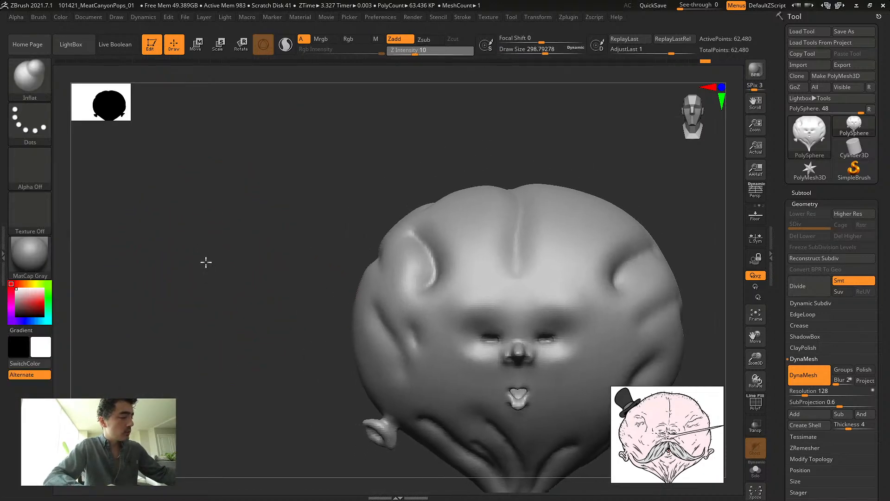
key(s)
drag(648, 266, 662, 262)
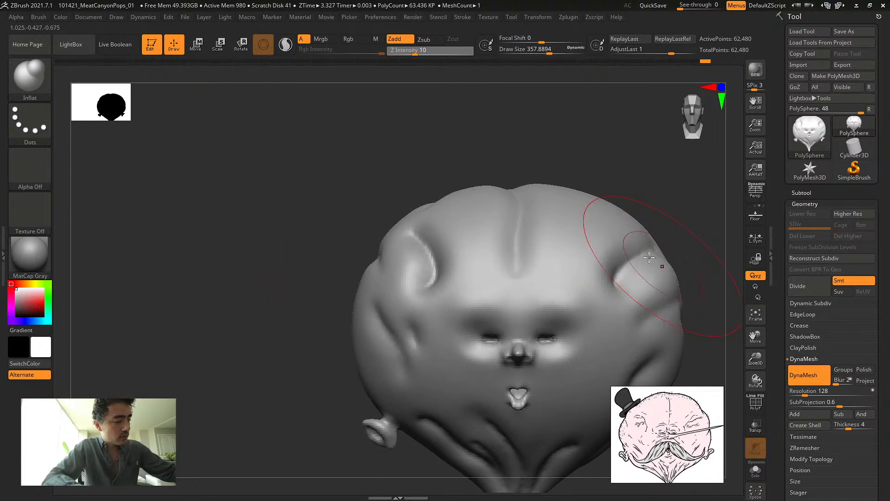
drag(617, 237, 574, 251)
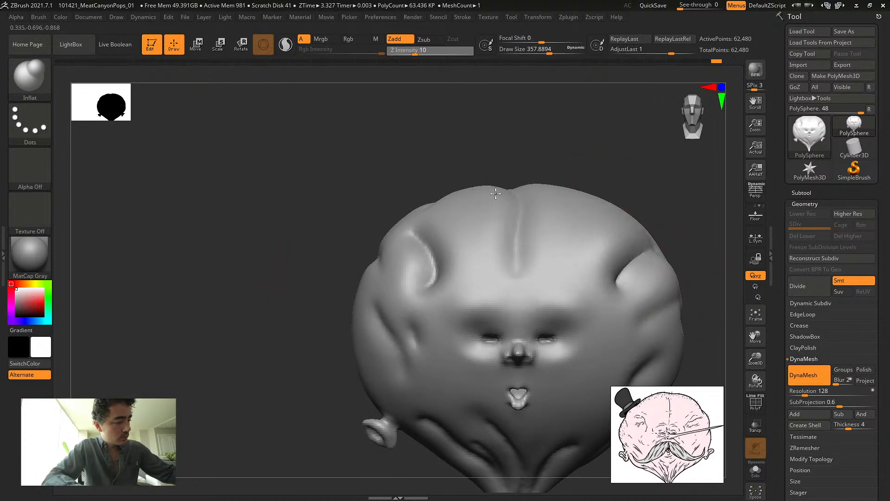
Inflate the folds along the sides and lower part of the head and remesh it with DynaMesh
mouse_move(488, 251)
mouse_down()
mouse_move(571, 235)
mouse_move(483, 174)
mouse_move(400, 233)
mouse_move(404, 266)
mouse_move(423, 235)
mouse_move(394, 336)
mouse_move(378, 325)
mouse_move(366, 347)
mouse_up()
mouse_move(288, 269)
mouse_down()
mouse_move(241, 227)
mouse_move(377, 365)
mouse_up()
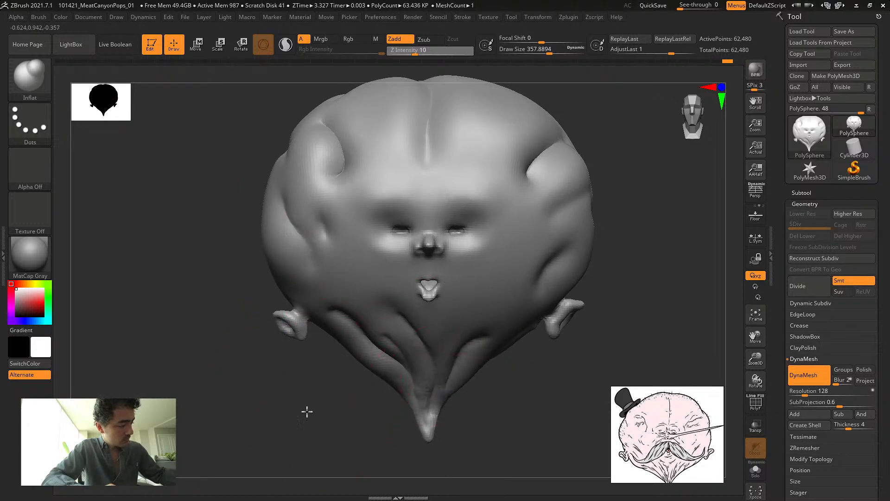
drag(308, 412, 354, 418)
mouse_move(531, 377)
mouse_down()
mouse_move(564, 344)
mouse_move(590, 344)
mouse_move(286, 292)
mouse_move(227, 263)
mouse_up()
key(ctrl)
alt+drag(258, 224, 171, 230)
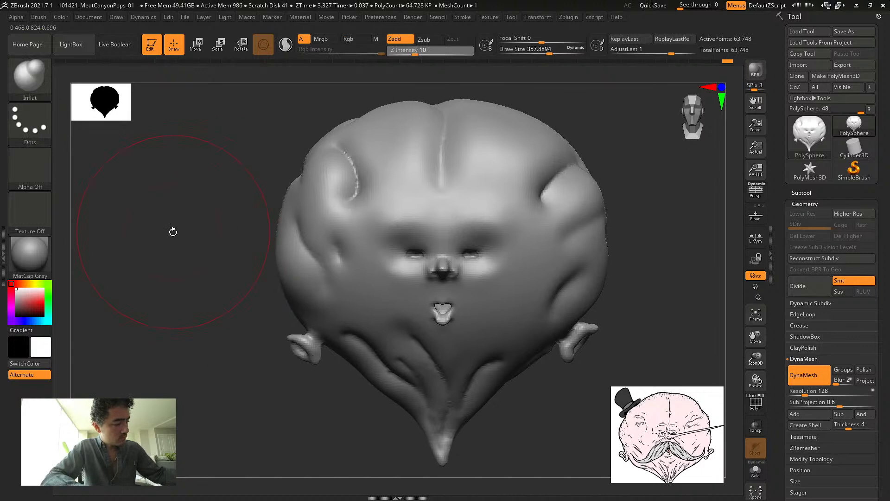
Puff out the bulges at the side of the head above the ear with the Inflat brush, updating the DynaMesh
drag(606, 292, 606, 289)
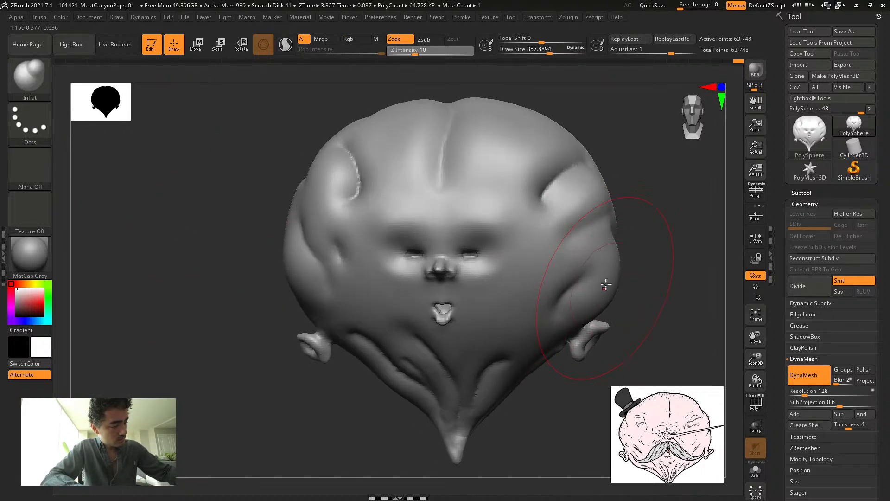
key(ctrl)
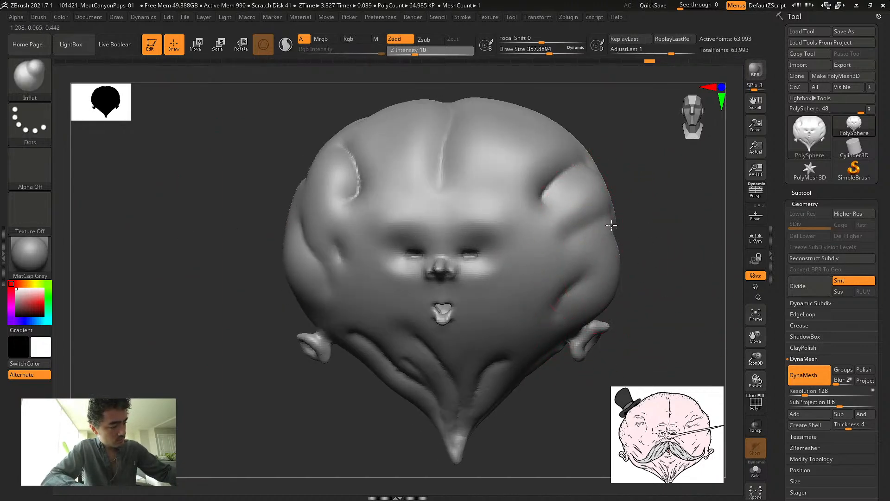
drag(588, 183, 578, 209)
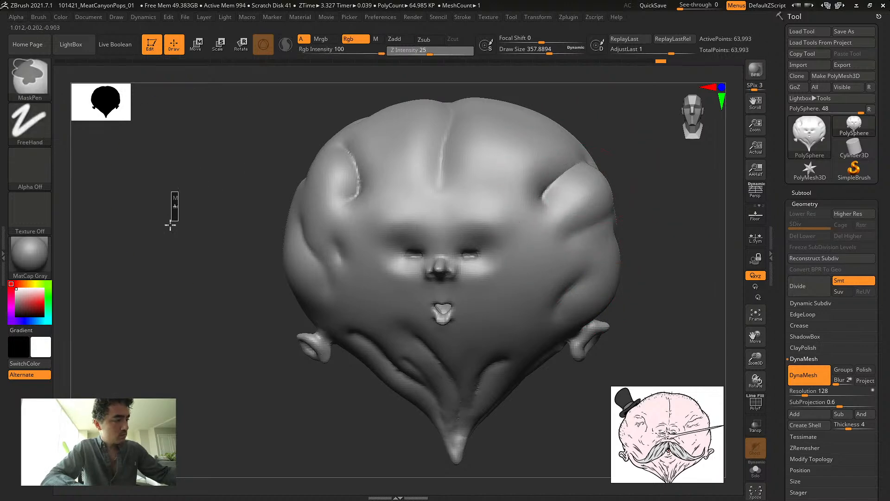
mouse_move(171, 218)
ctrl+mouse_down()
mouse_move(182, 203)
mouse_move(209, 201)
ctrl+mouse_up()
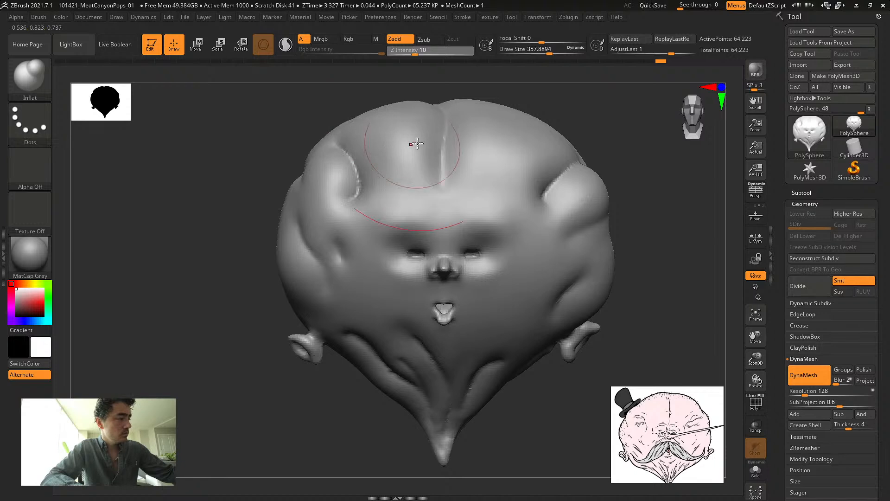
Enlarge the Inflat brush to draw size about 639 and inflate the top of the head more broadly
drag(155, 179, 181, 187)
mouse_move(297, 167)
mouse_down()
mouse_move(294, 159)
mouse_move(298, 165)
mouse_move(222, 204)
mouse_up()
key(s)
drag(488, 140, 513, 149)
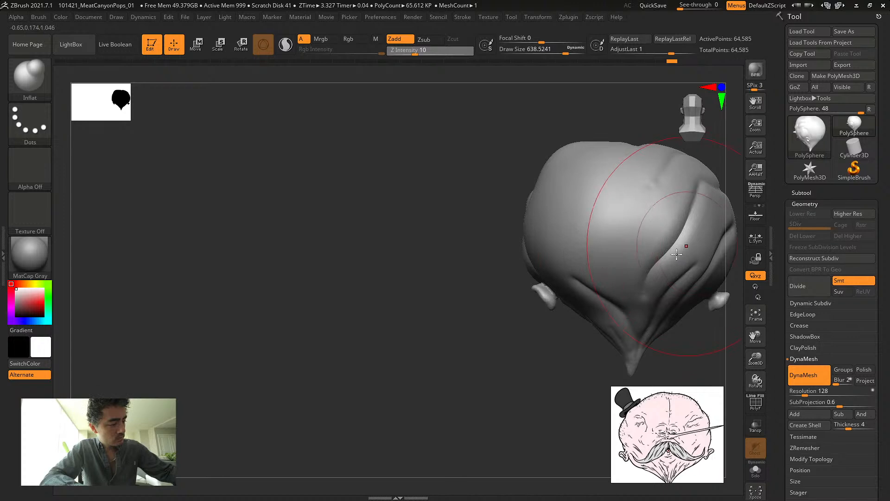
Inflate the folds at the lower back of the head with the Inflat brush and update the DynaMesh
drag(624, 325, 627, 311)
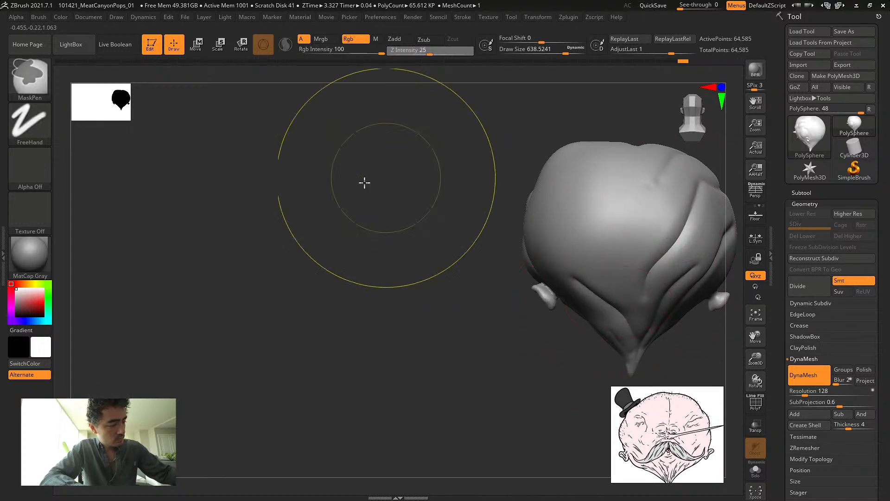
ctrl+drag(361, 183, 341, 197)
mouse_move(341, 188)
mouse_down()
mouse_move(317, 190)
mouse_move(385, 203)
mouse_move(127, 230)
mouse_up()
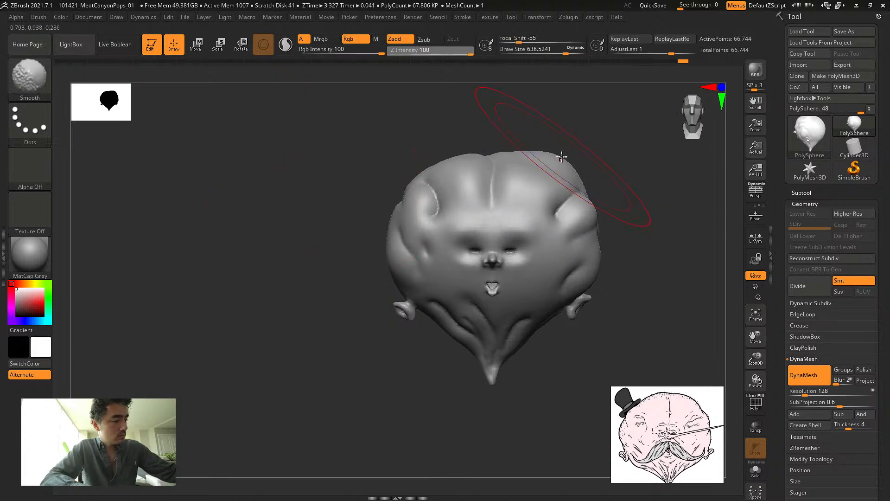
Nudge the upper outline of the head with the Move Topological brush at draw size about 639 and remesh it
key(b)
key(m)
key(t)
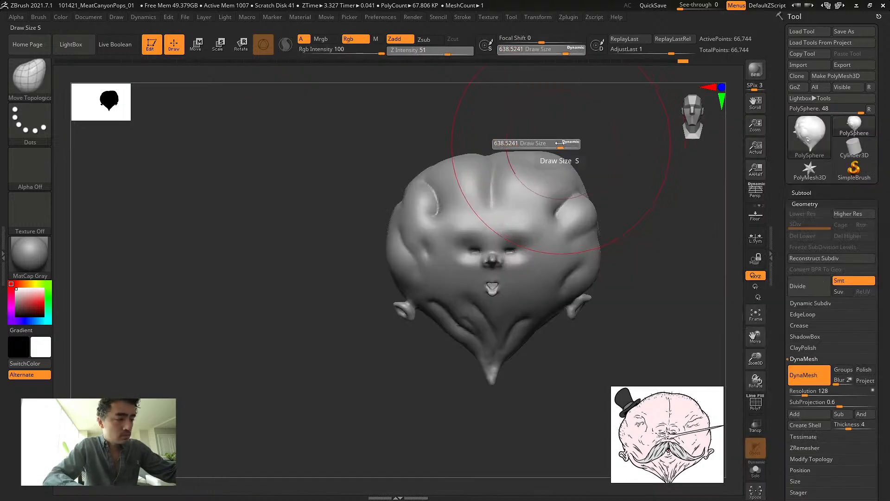
drag(553, 158, 552, 155)
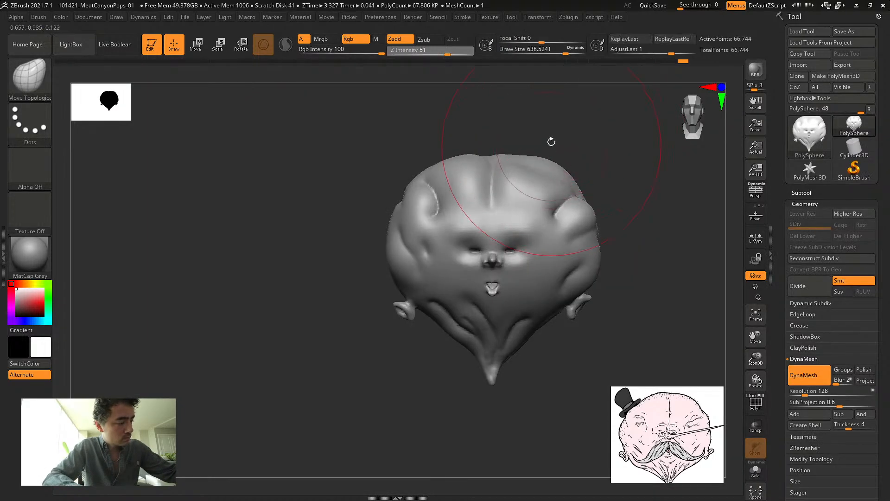
ctrl+drag(416, 119, 309, 189)
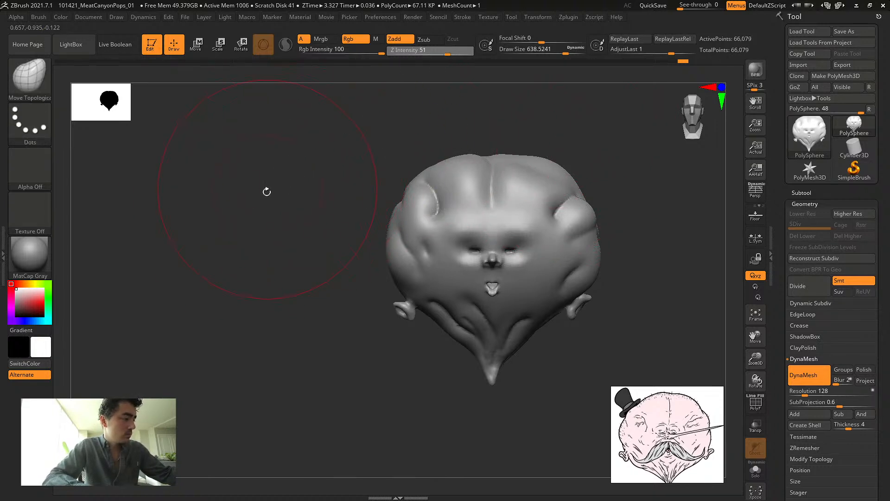
Carve a diagonal cheek crease on each side of the nose with DamStandard at draw size about 104 and update the DynaMesh
mouse_move(257, 219)
alt+mouse_down()
mouse_move(264, 245)
mouse_move(248, 174)
mouse_move(227, 219)
mouse_move(232, 227)
alt+mouse_up()
mouse_move(248, 171)
alt+mouse_down()
mouse_move(215, 246)
mouse_move(236, 176)
alt+mouse_up()
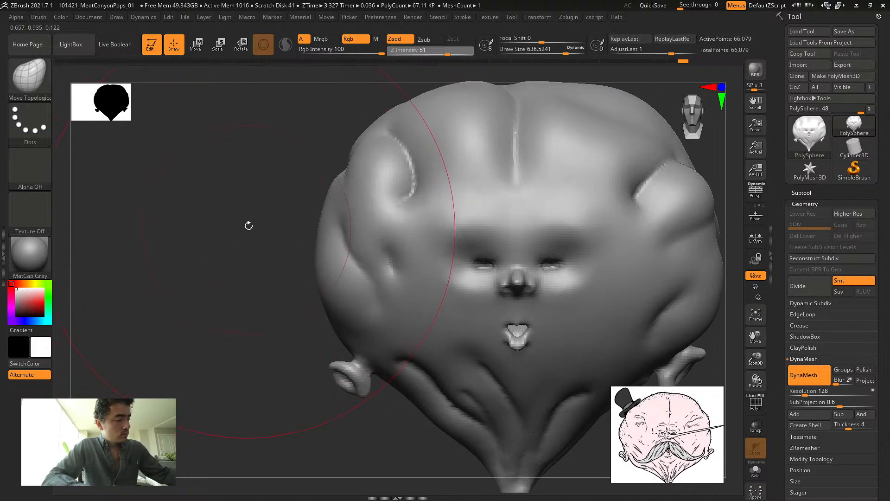
key(b)
key(d)
key(s)
key(s)
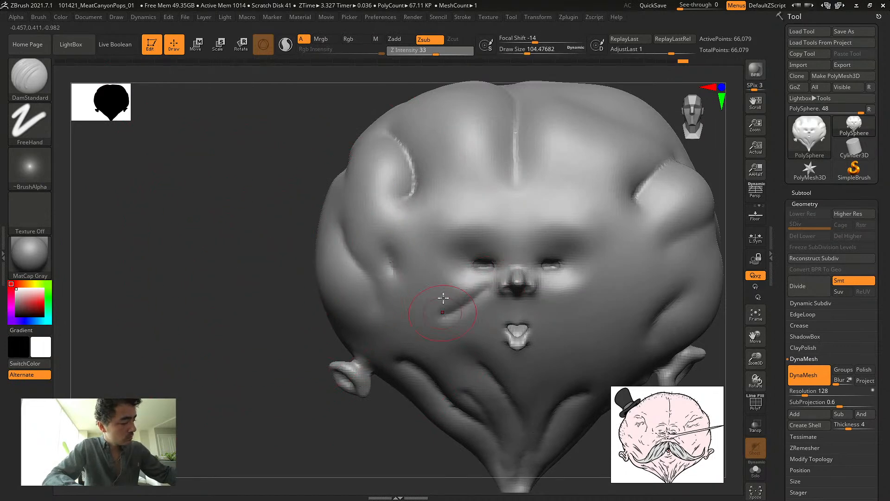
key(ctrl+z)
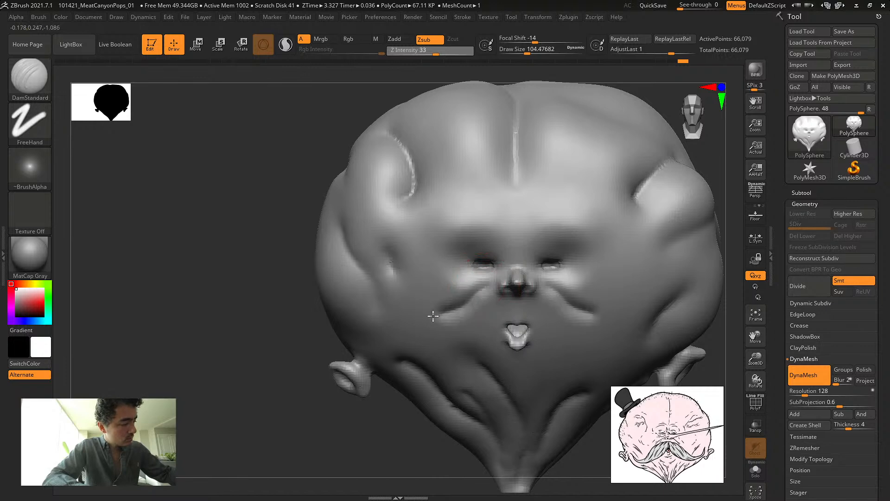
key(ctrl)
mouse_move(492, 285)
mouse_down()
mouse_move(448, 307)
mouse_move(442, 321)
mouse_up()
ctrl+drag(171, 230, 197, 253)
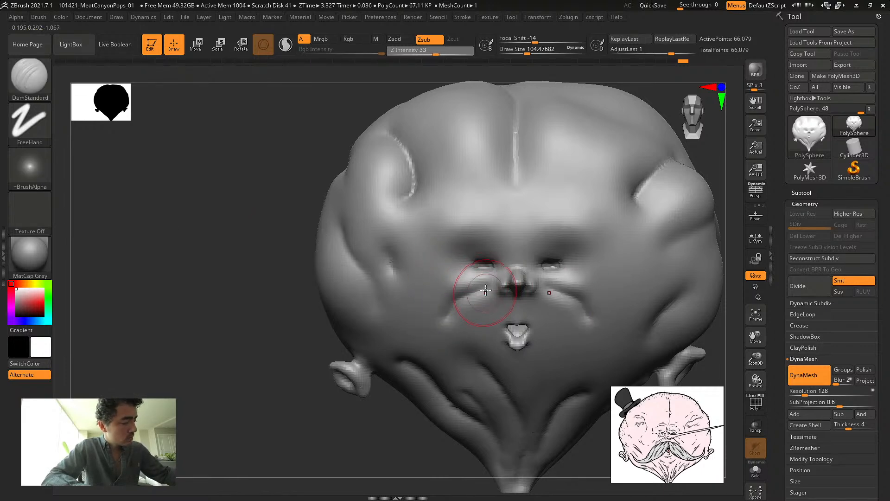
Deepen the diagonal cheek creases, carve a crease beside each eye's outer corner, and remesh the head
drag(486, 289, 446, 321)
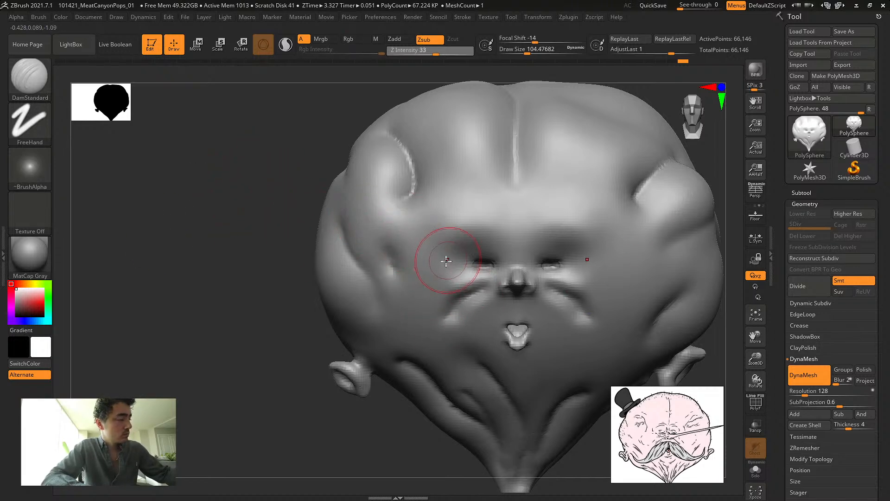
drag(448, 268, 428, 236)
ctrl+drag(279, 202, 232, 202)
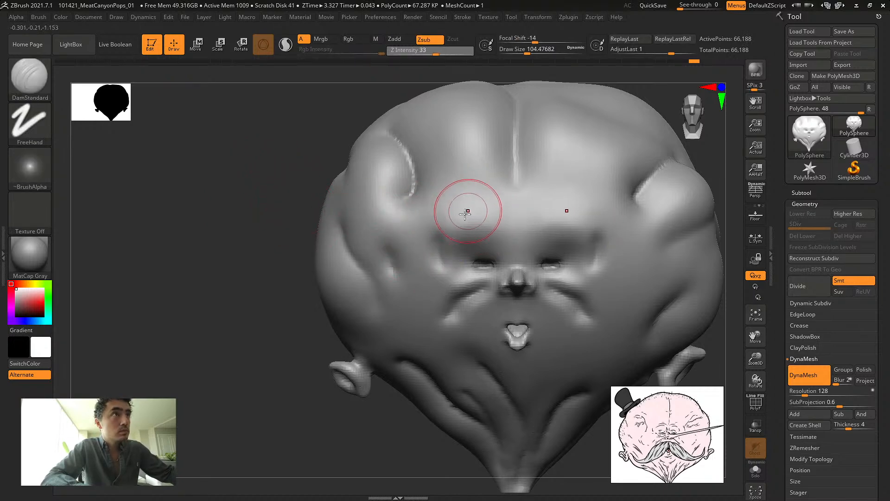
Carve a horizontal furrow across the brow above each eye, update the DynaMesh and soften the furrows
drag(445, 214, 507, 216)
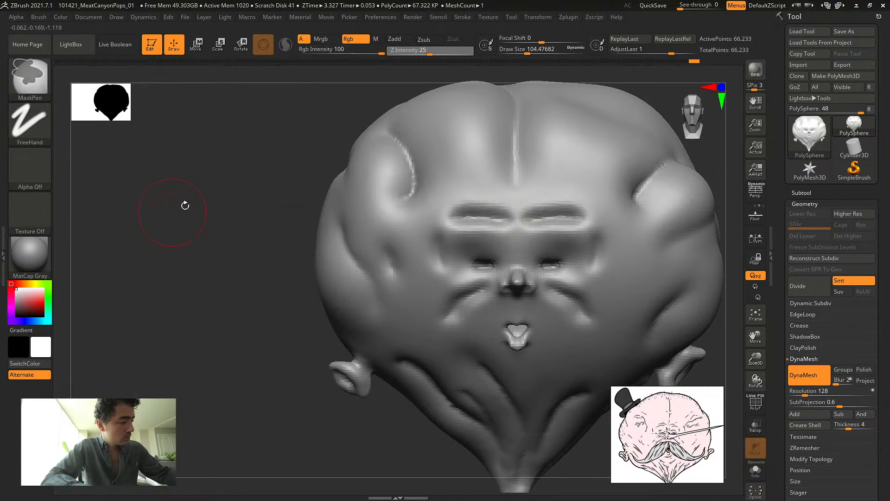
ctrl+drag(185, 205, 204, 220)
mouse_move(474, 215)
shift+mouse_down()
mouse_move(482, 222)
mouse_move(454, 193)
mouse_move(461, 219)
mouse_move(485, 213)
mouse_move(467, 210)
mouse_move(491, 233)
mouse_move(462, 238)
mouse_move(457, 222)
shift+mouse_up()
Inflate and smooth the brow area above the eyes into a soft surface, updating the DynaMesh
key(b)
key(i)
key(n)
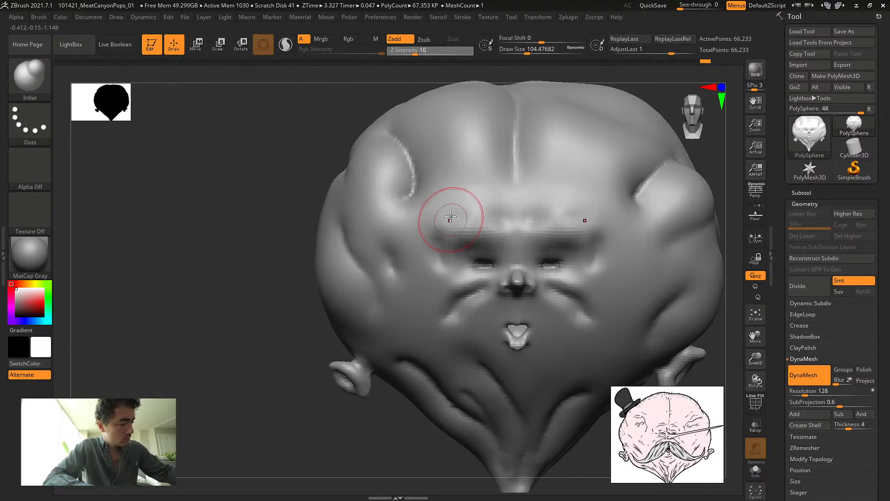
ctrl+drag(205, 167, 185, 191)
mouse_move(260, 179)
mouse_down()
mouse_move(176, 166)
mouse_move(209, 157)
mouse_move(218, 162)
mouse_move(183, 197)
mouse_up()
mouse_move(469, 213)
shift+mouse_down()
mouse_move(465, 201)
mouse_move(514, 198)
shift+mouse_up()
ctrl+drag(185, 160, 167, 161)
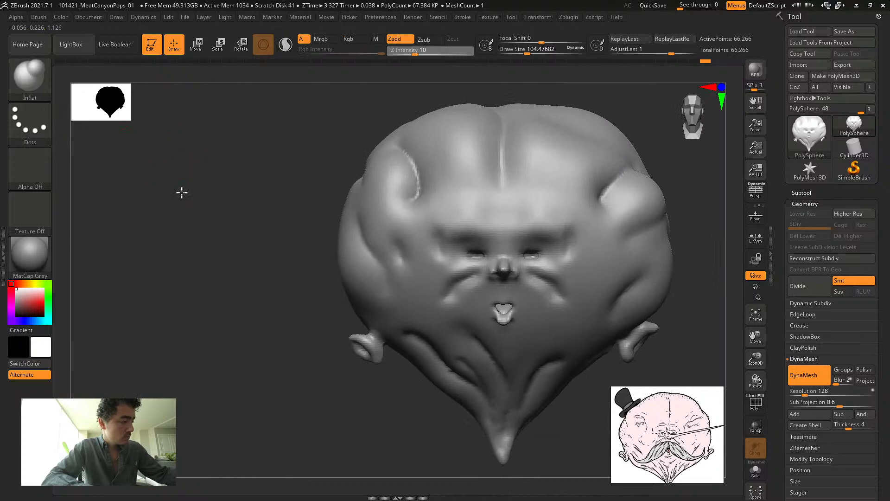
drag(182, 192, 181, 189)
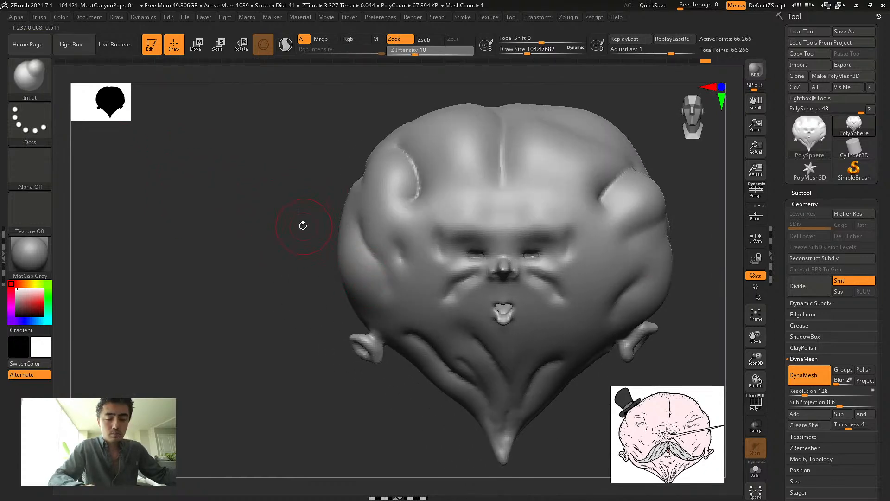
Carve small wrinkles directly under each eye with DamStandard at draw size about 59
key(b)
key(d)
key(s)
alt+drag(222, 220, 240, 248)
key(s)
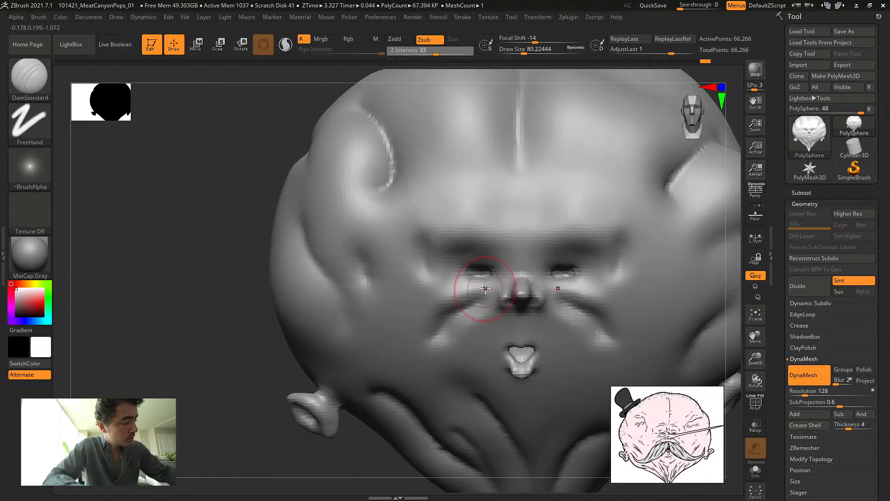
key(bracketleft)
drag(457, 287, 471, 288)
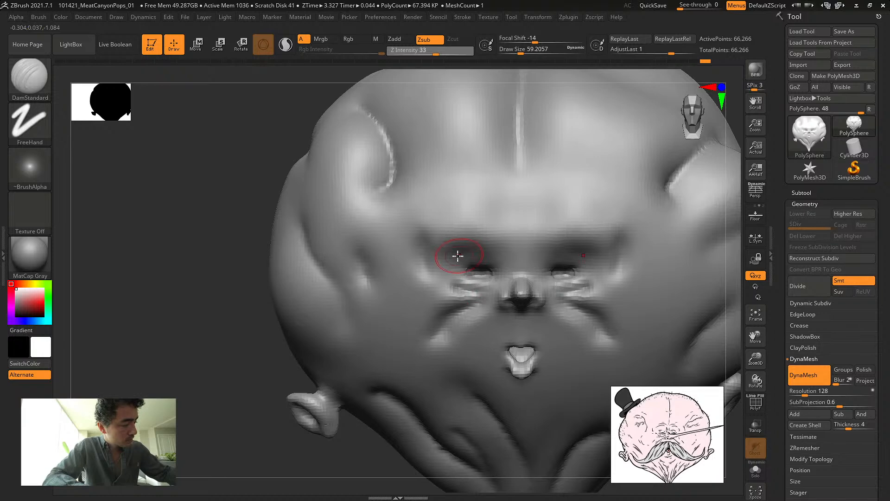
Carve an arched eyelid crease above each eye with the DamStandard brush
mouse_move(486, 235)
mouse_down()
mouse_move(459, 236)
mouse_move(483, 234)
mouse_move(447, 249)
mouse_up()
key(ctrl)
key(ctrl+z)
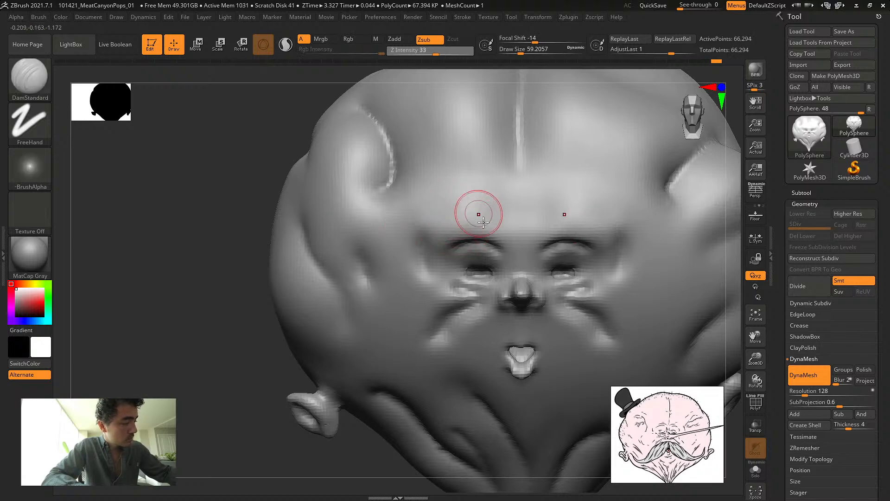
Carve an arched brow furrow above each eyelid crease with DamStandard at draw size about 154
key(s)
drag(459, 216, 508, 216)
key(ctrl+z)
key(s)
drag(419, 223, 504, 215)
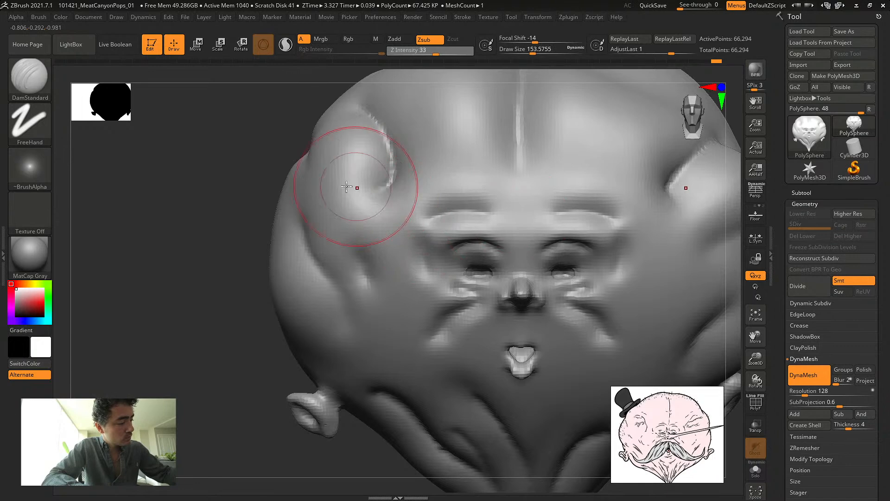
key(ctrl+z)
drag(448, 232, 503, 227)
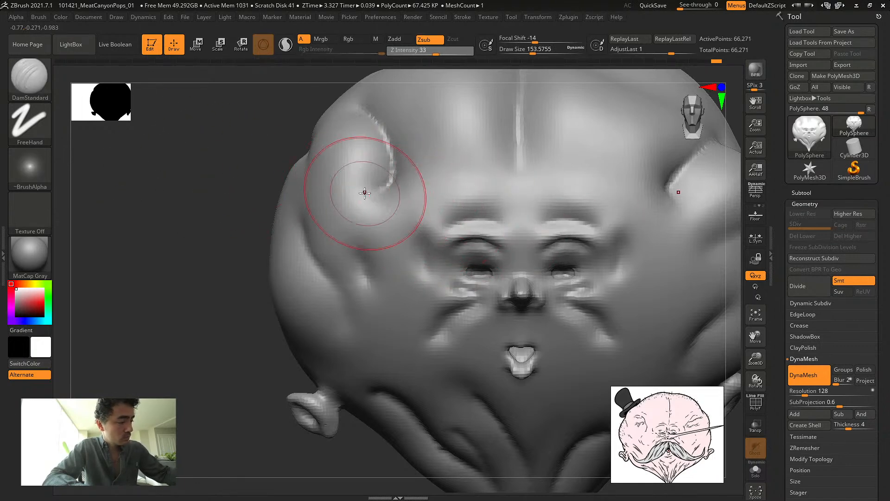
alt+drag(204, 199, 167, 157)
mouse_move(220, 184)
mouse_down()
mouse_move(199, 187)
mouse_move(250, 188)
mouse_move(245, 212)
mouse_up()
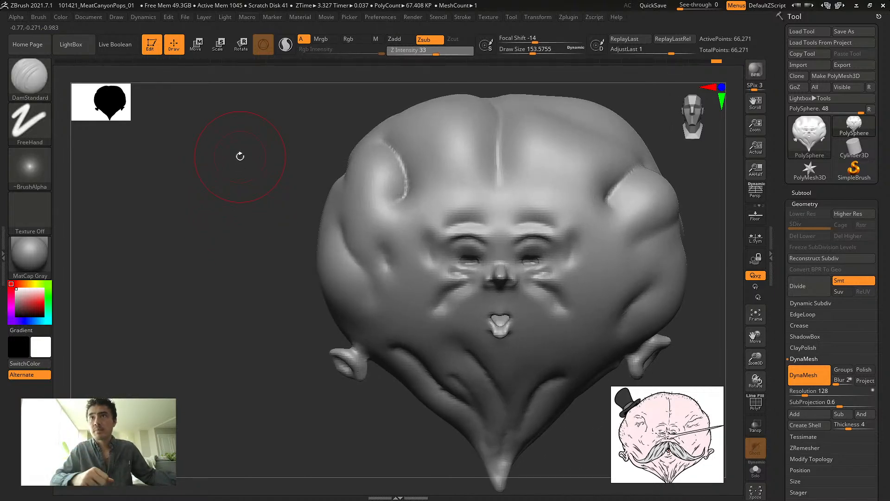
Pull the nose tip forward in side view with Move Topological at draw size about 90 and remesh the head
mouse_move(240, 156)
mouse_down()
mouse_move(229, 250)
mouse_move(218, 249)
mouse_move(237, 245)
mouse_move(207, 241)
mouse_move(233, 233)
mouse_up()
key(b)
key(m)
key(t)
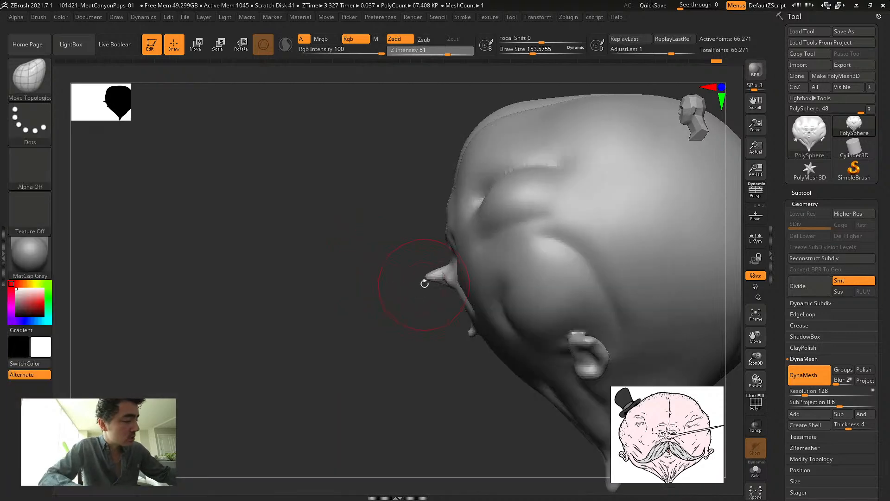
key(s)
drag(414, 285, 404, 283)
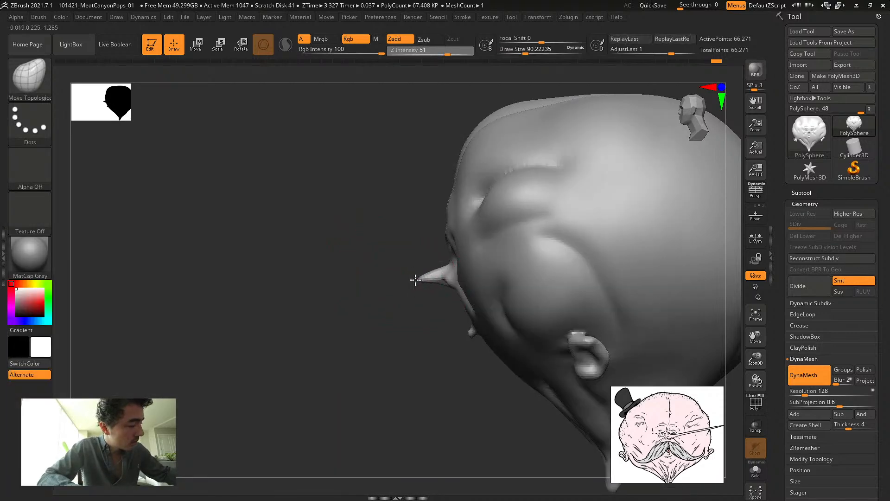
shift+drag(379, 254, 279, 232)
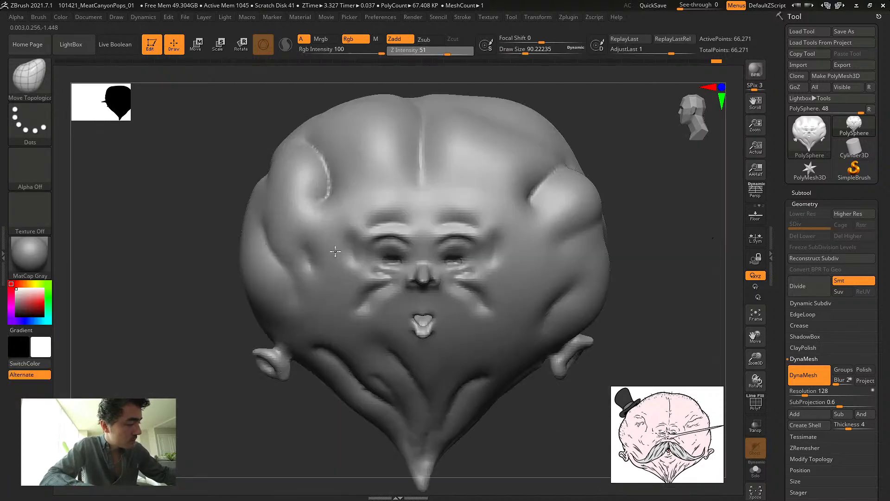
ctrl+click(161, 200)
ctrl+click(162, 233)
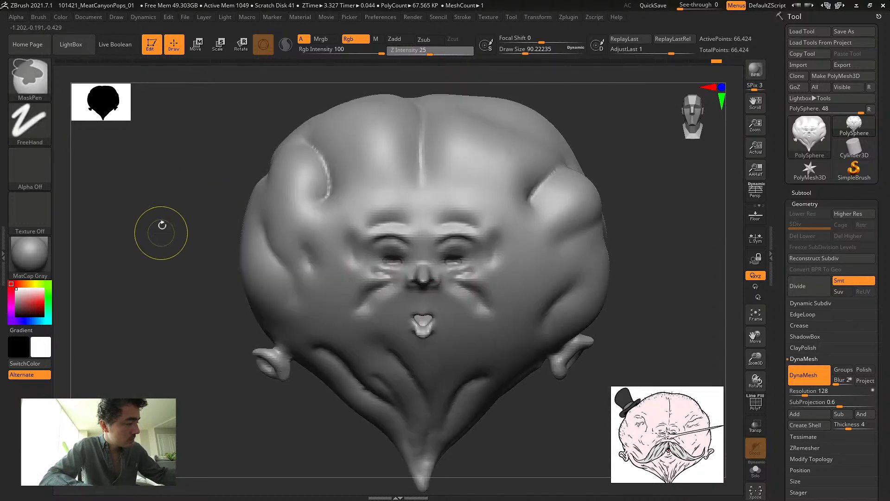
Lengthen the nose further into a pointed shape and update the DynaMesh
drag(159, 228, 193, 206)
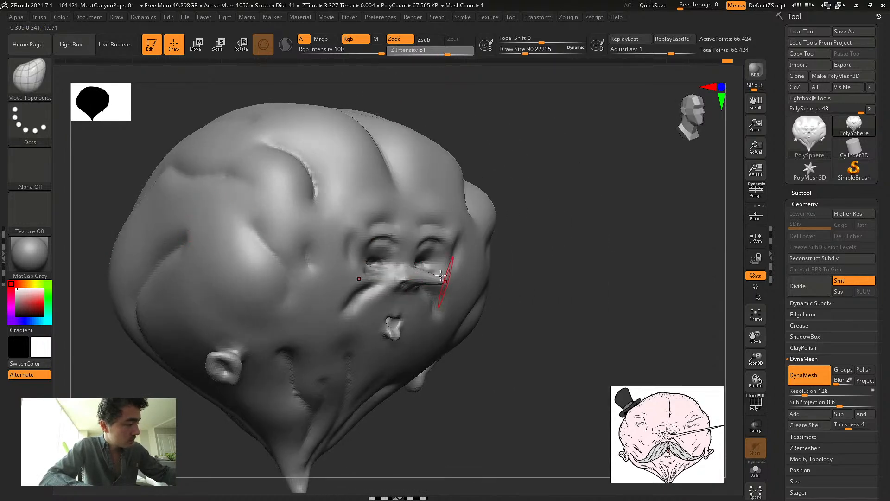
shift+drag(125, 187, 107, 182)
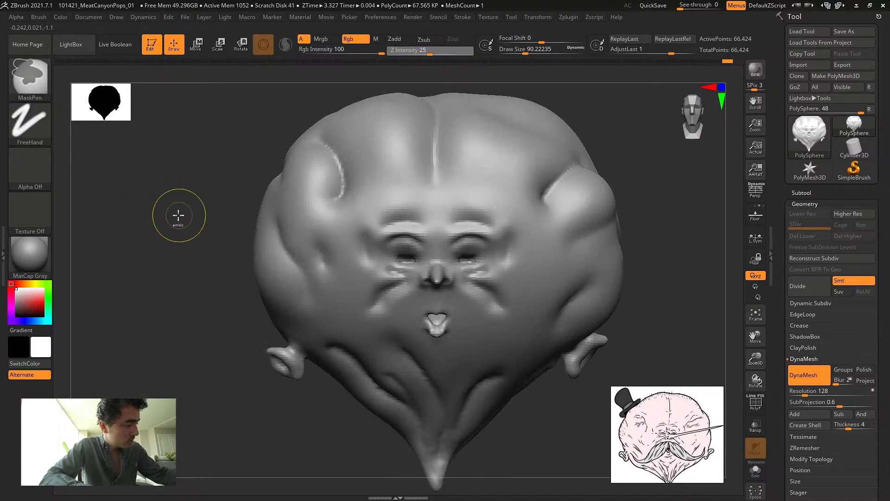
mouse_move(185, 236)
shift+mouse_down()
mouse_move(149, 219)
mouse_move(168, 205)
shift+mouse_up()
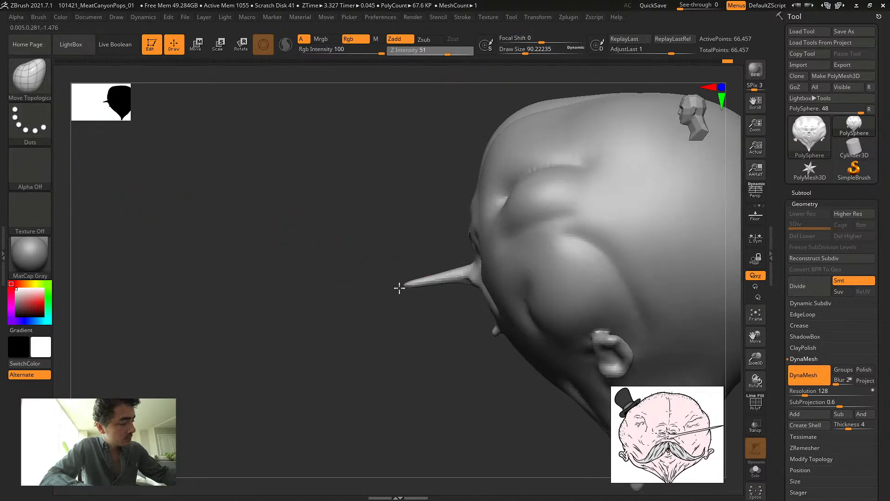
Try to stretch the nose into a very long, thin spike
drag(399, 288, 160, 317)
shift+drag(241, 233, 229, 160)
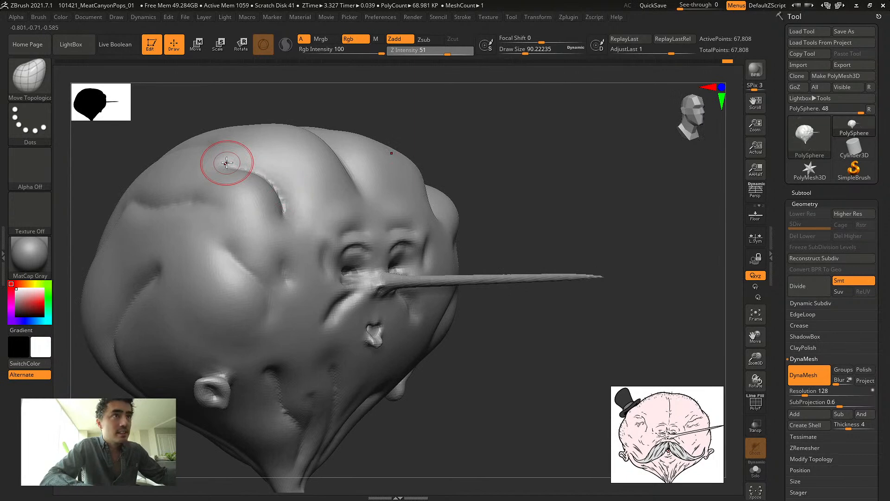
key(ctrl+z)
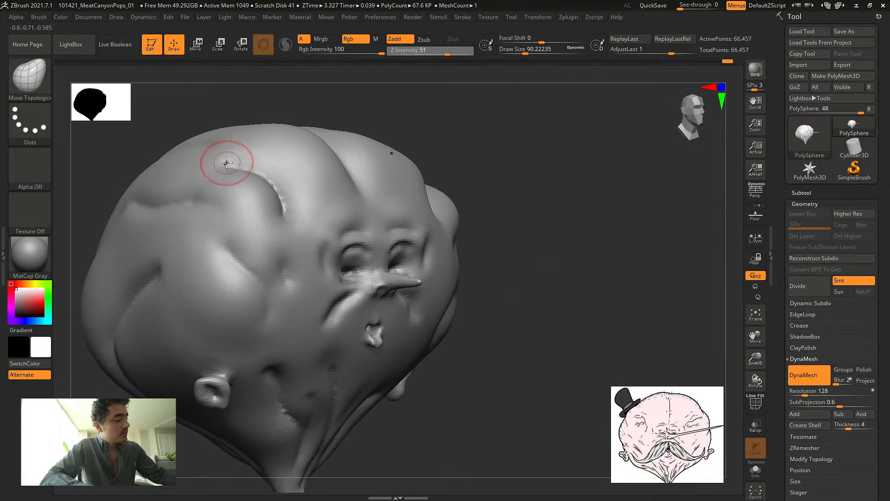
Reduce the Move Topological brush to draw size about 44 for fine work on the face
shift+drag(463, 392, 430, 384)
alt+drag(234, 229, 263, 238)
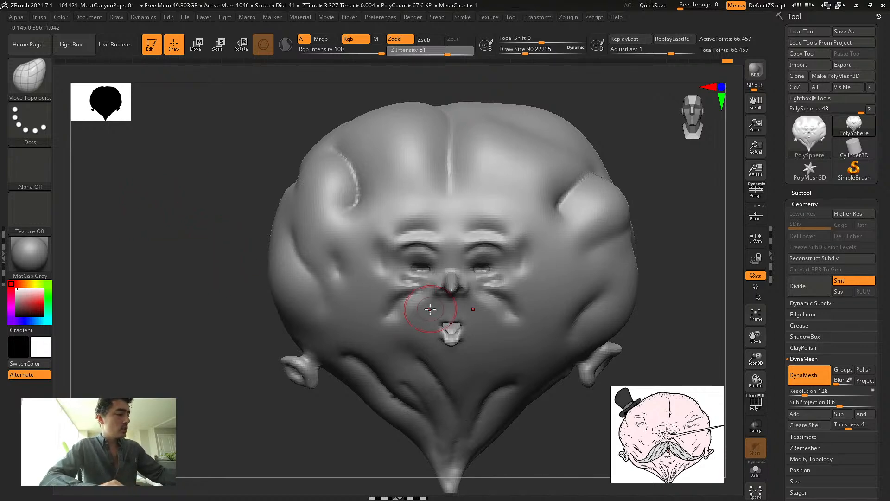
mouse_move(213, 231)
mouse_down()
mouse_move(187, 239)
mouse_move(201, 240)
mouse_move(142, 220)
mouse_move(160, 188)
mouse_up()
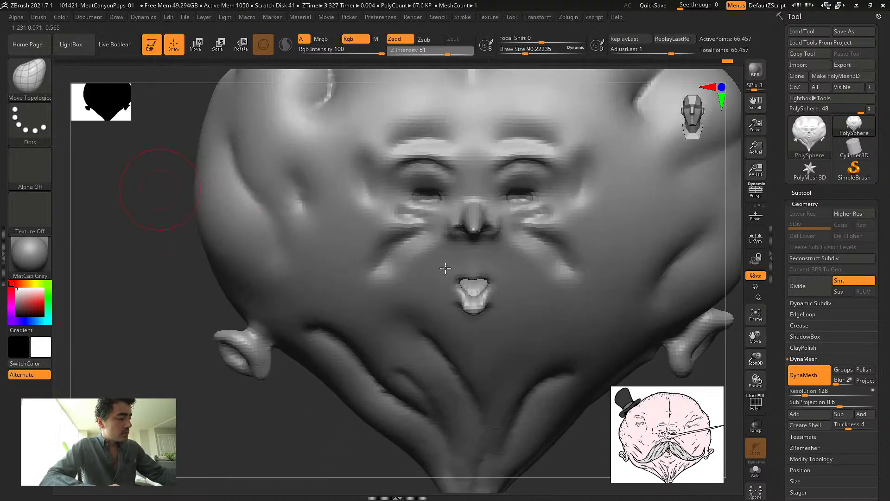
key(s)
drag(447, 262, 437, 254)
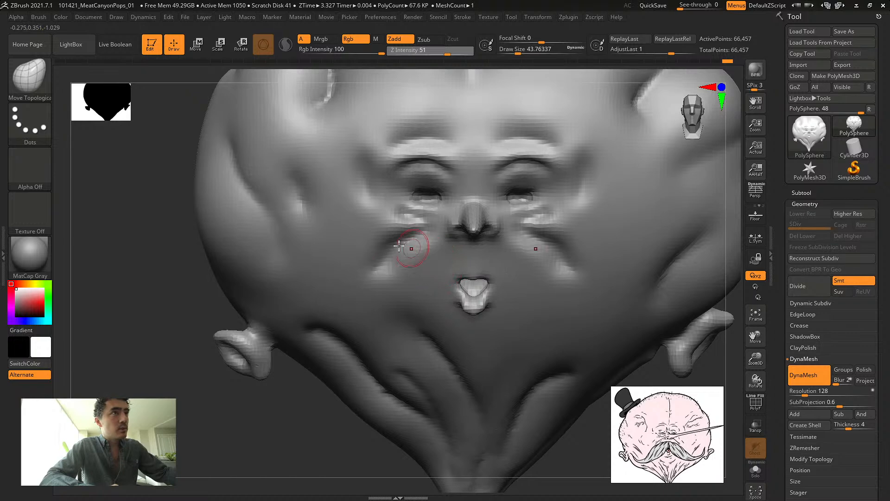
mouse_move(160, 221)
alt+mouse_down()
mouse_move(143, 206)
mouse_move(171, 214)
mouse_move(164, 224)
alt+mouse_up()
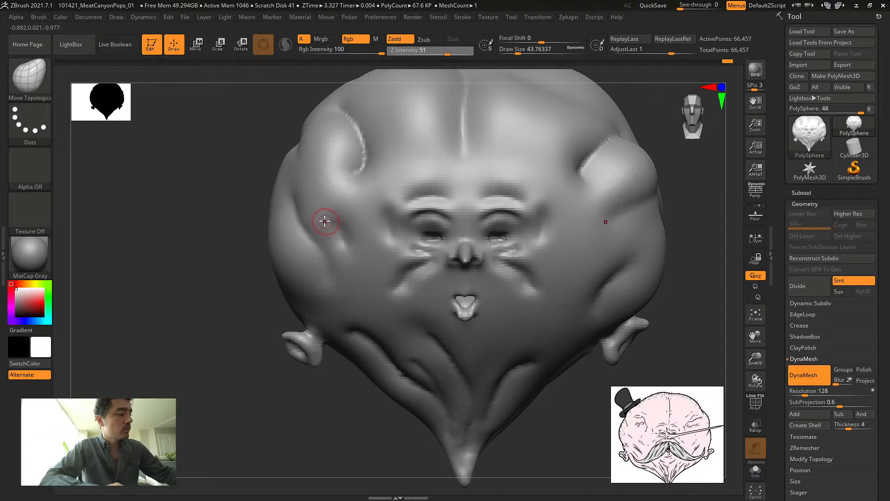
ctrl+right_drag(324, 221, 224, 242)
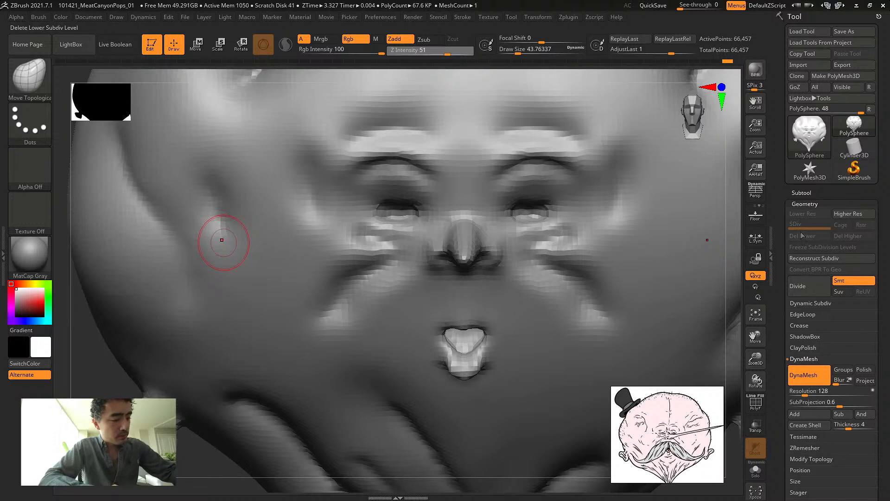
Append a Sphere3D subtool to the head model and make it active with the transform gizmo for placement as an eyeball
click(803, 193)
click(842, 401)
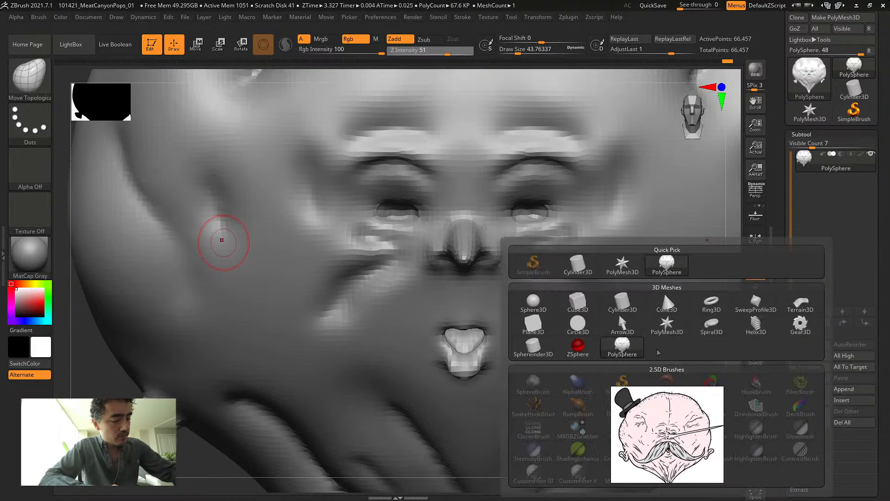
click(534, 302)
key(w)
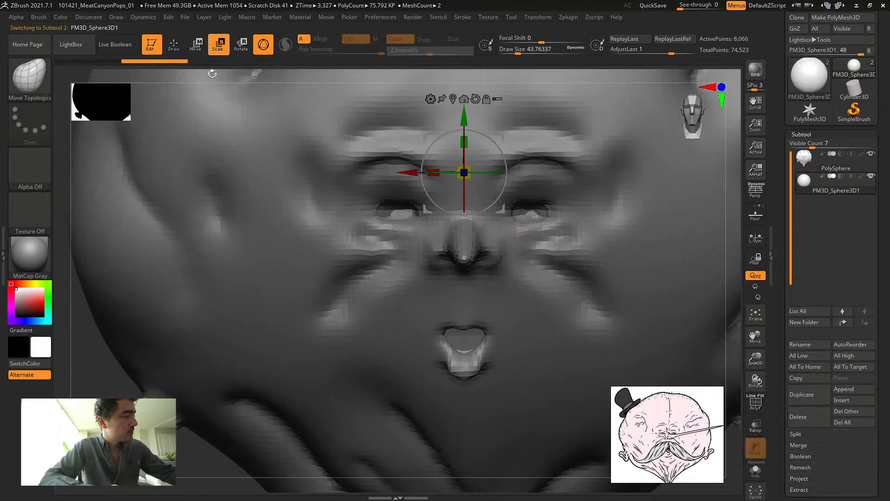
key(e)
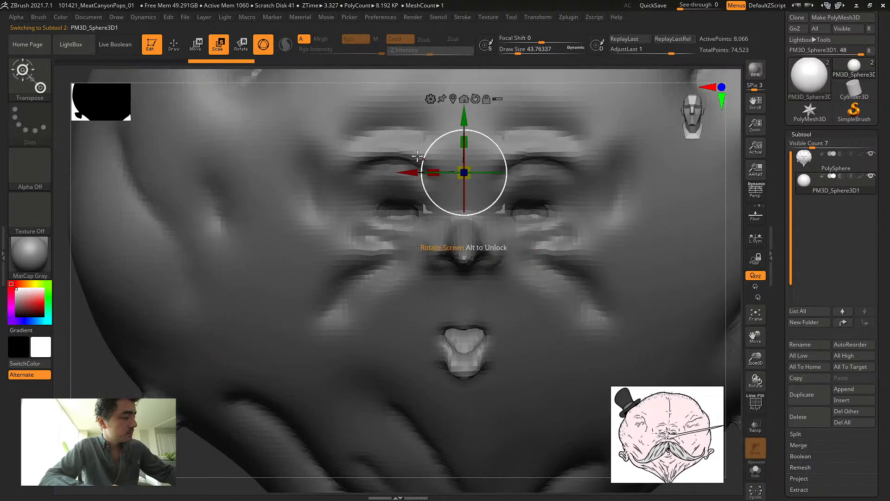
Move the sphere over one eye socket in front view and bring it forward in depth in side view
drag(427, 137, 359, 175)
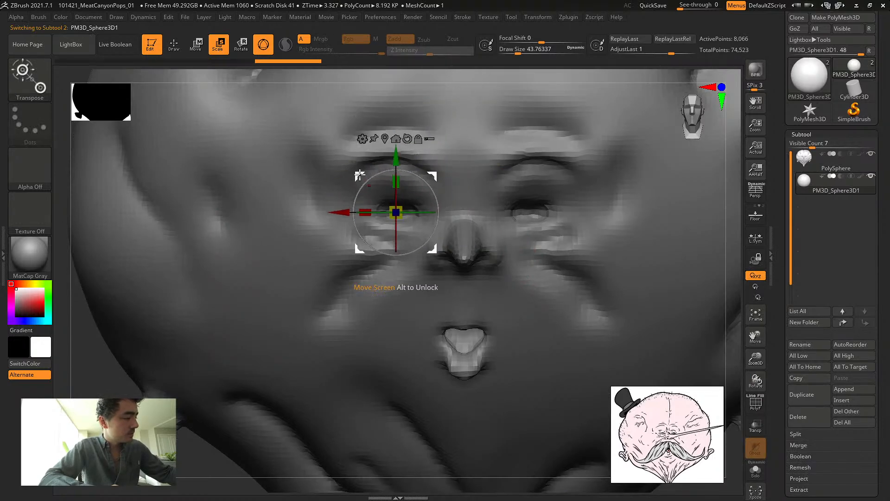
drag(57, 169, 117, 168)
drag(450, 212, 704, 212)
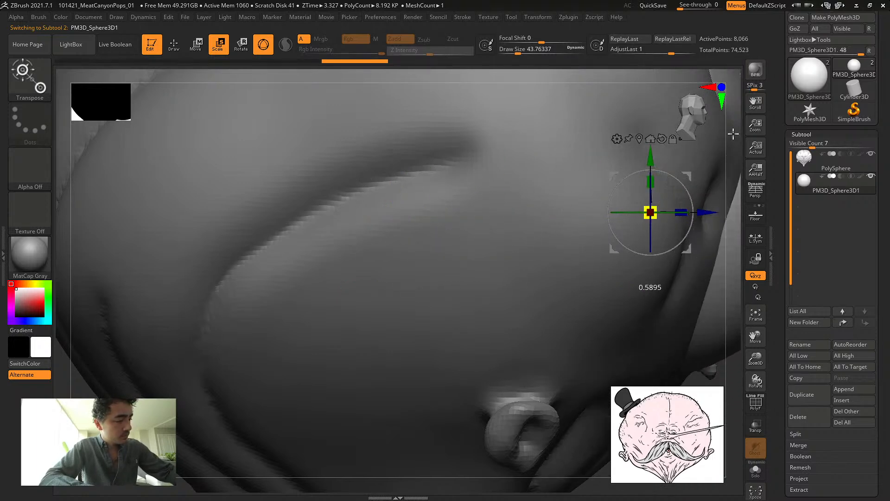
drag(297, 81, 63, 124)
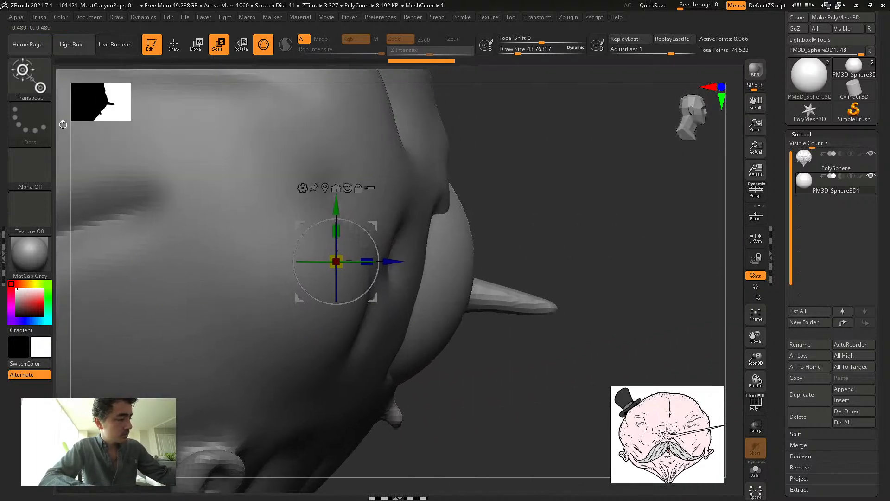
Seat the sphere behind the eyelid opening and scale it to fit as a small eyeball
drag(514, 378, 490, 376)
drag(337, 262, 427, 204)
drag(380, 261, 360, 240)
shift+drag(589, 274, 571, 272)
drag(332, 225, 332, 226)
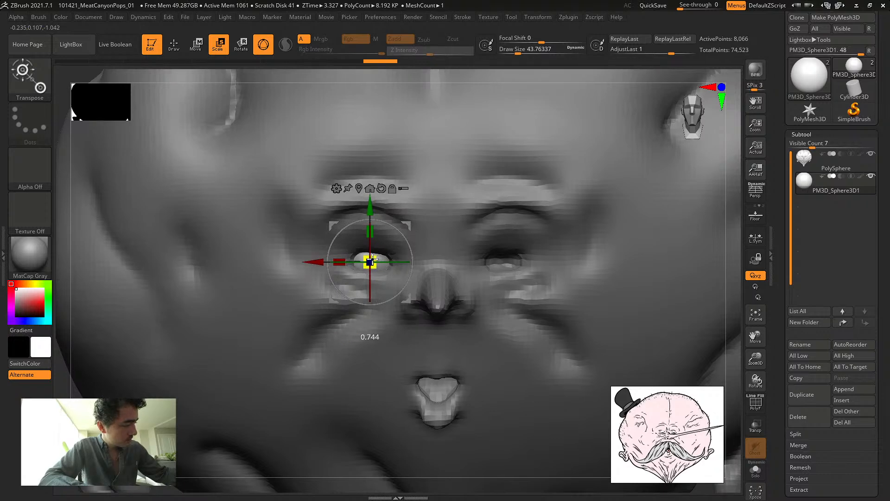
drag(372, 259, 373, 255)
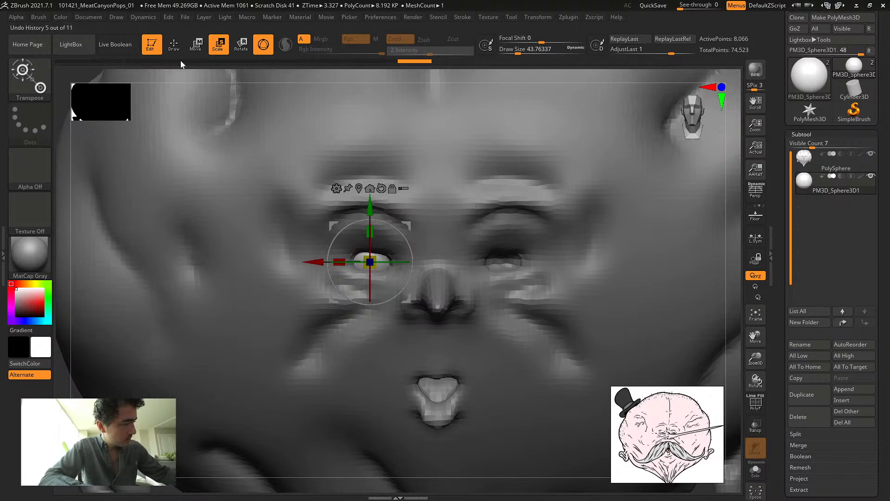
Mirror the eyeball across the X axis with SubTool Master, merging both into one SubTool
click(564, 17)
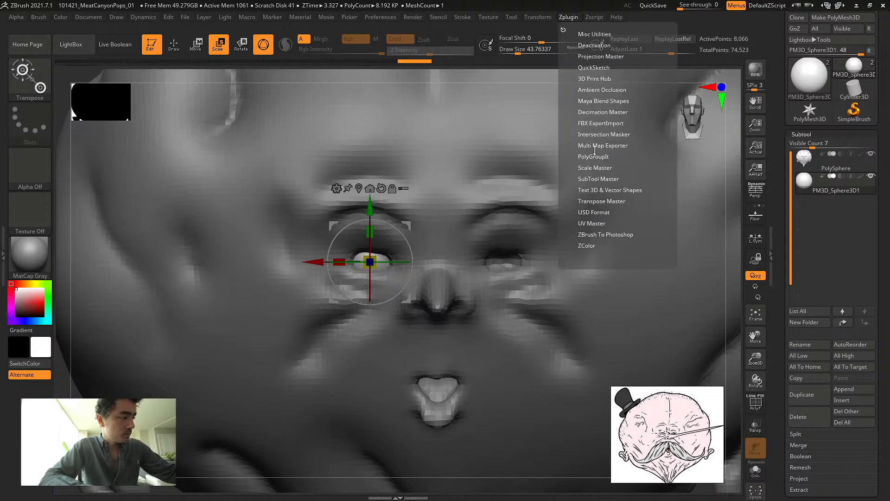
click(596, 179)
click(596, 222)
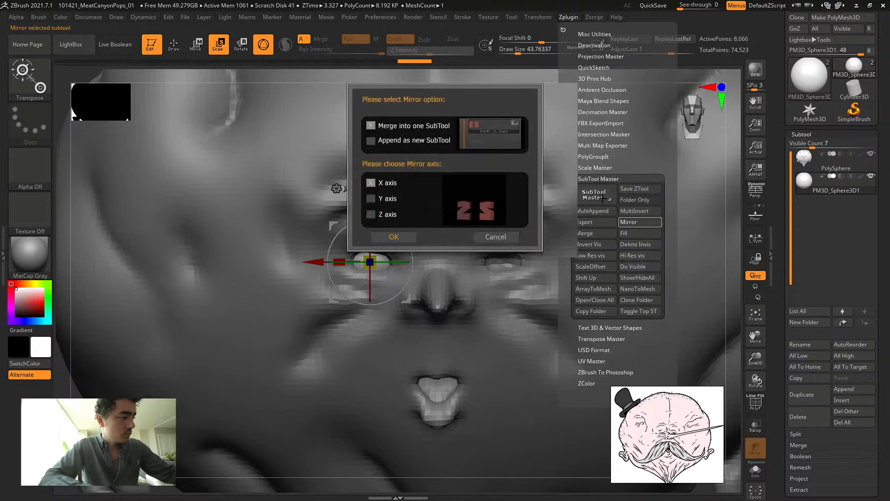
click(395, 234)
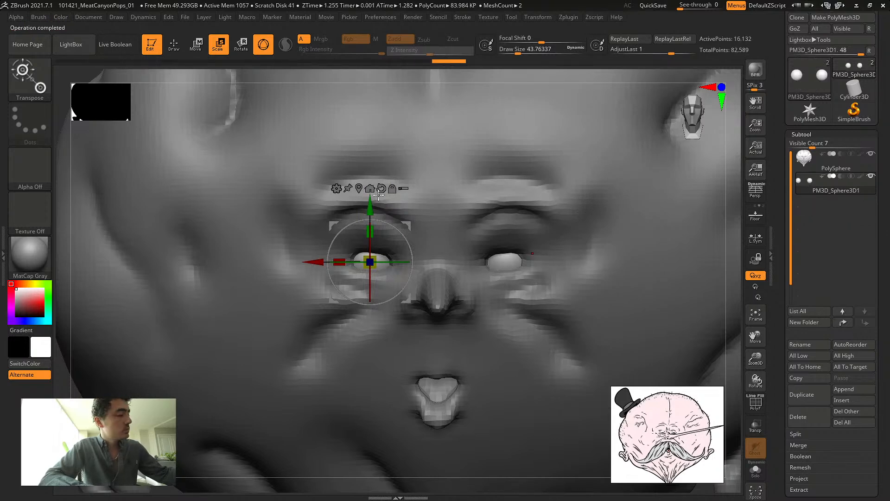
Make the head subtool active again with the Move Topological brush and adjust the eyelids around the eyeballs
key(f)
key(q)
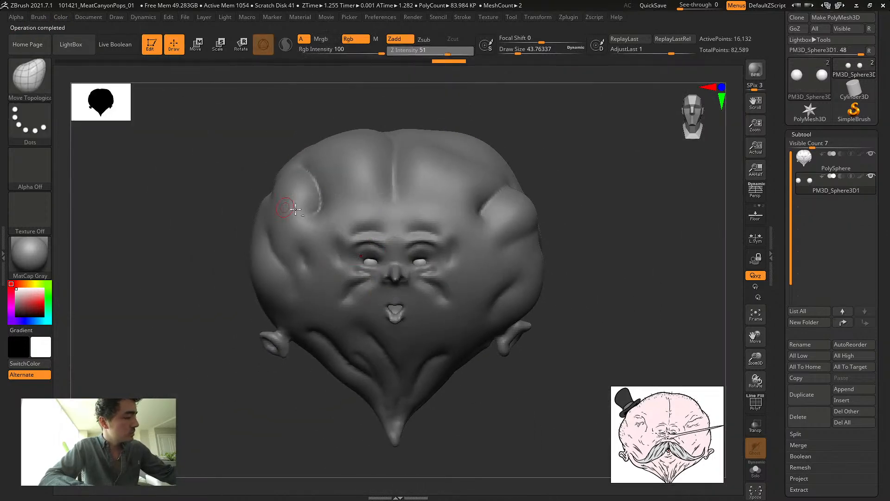
alt+click(288, 193)
alt+drag(199, 174, 216, 191)
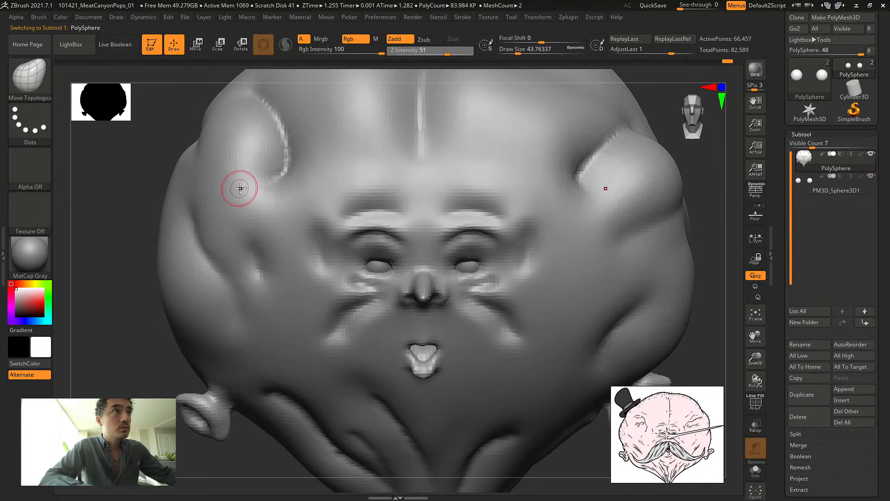
key(b)
key(m)
key(t)
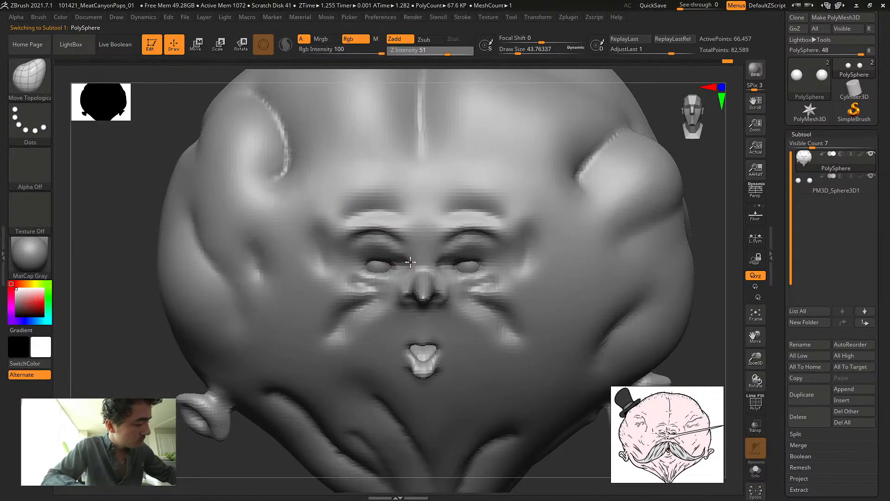
Select the eyeball pair, centre the gizmo between the eyes and bring them closer together along the X axis
alt+click(374, 269)
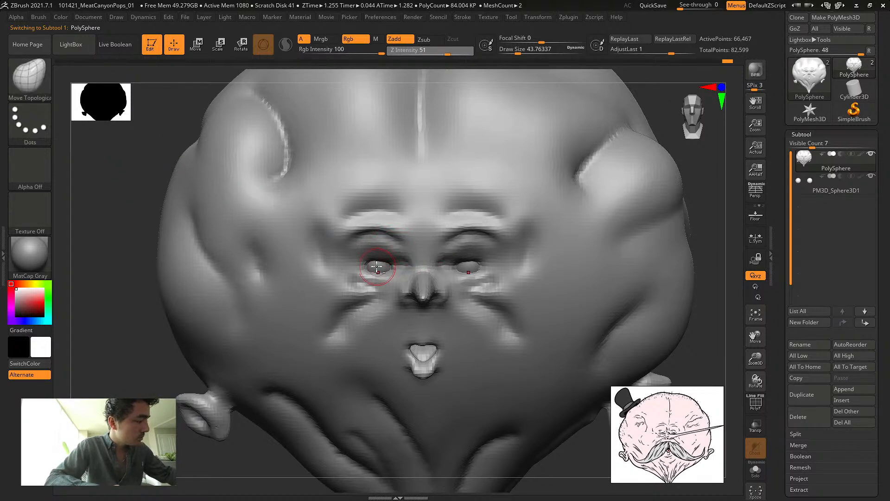
key(e)
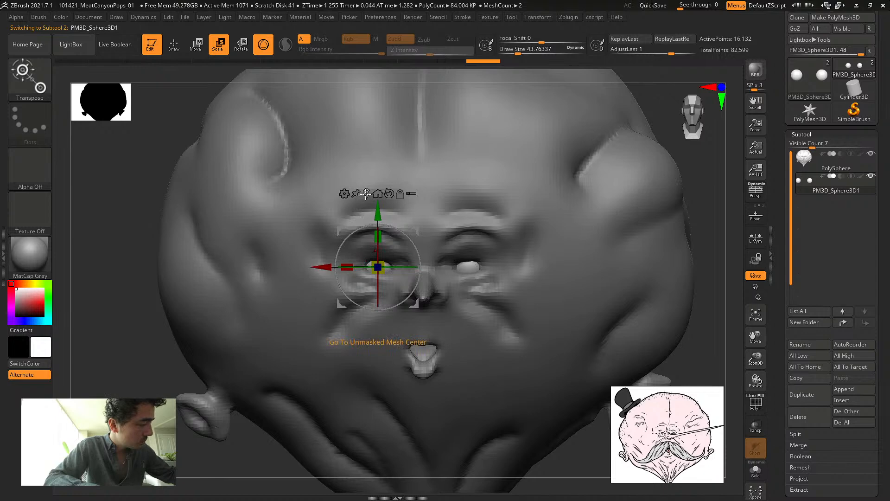
click(377, 193)
drag(387, 267, 399, 263)
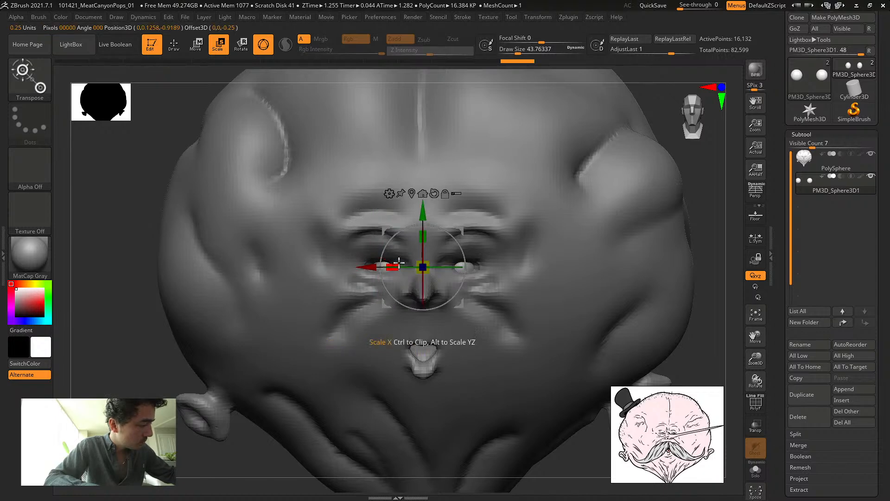
click(178, 47)
Reshape the head's eyelid openings around the repositioned eyeballs with Move Topological
alt+click(336, 224)
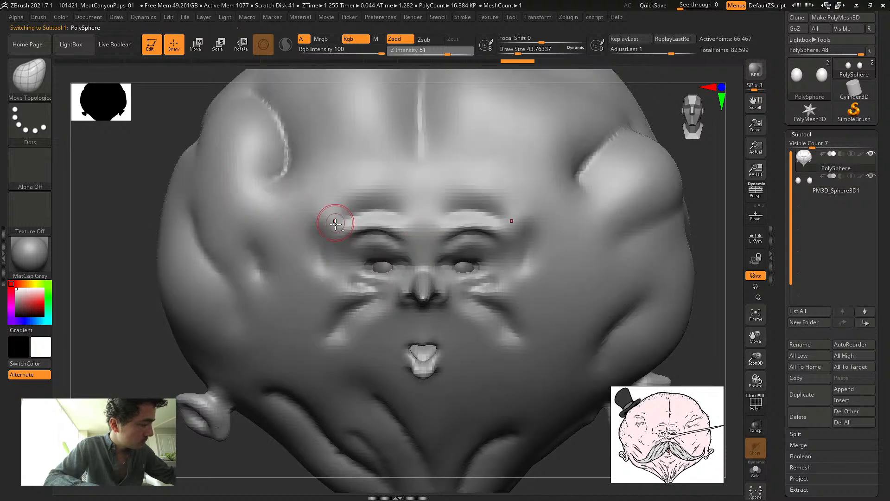
key(b)
key(m)
key(t)
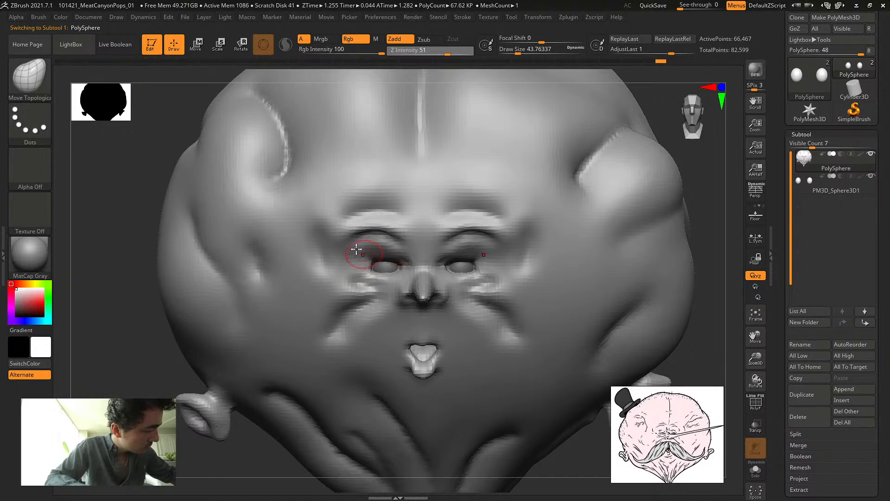
Move both eyeballs forward in their sockets from a three-quarter view, checking the fit from the front
mouse_move(133, 159)
mouse_down()
mouse_move(115, 155)
mouse_move(135, 149)
mouse_move(111, 147)
mouse_up()
click(218, 45)
drag(531, 241, 524, 236)
alt+click(422, 258)
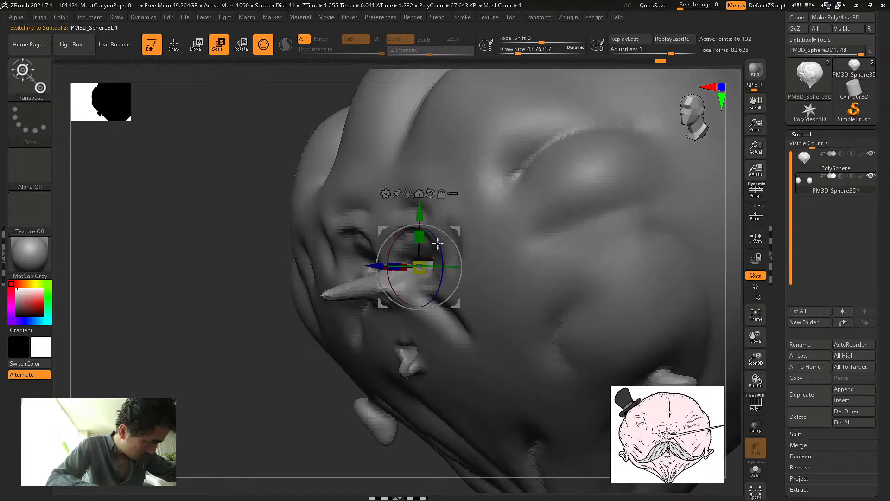
ctrl+drag(380, 266, 374, 264)
drag(216, 201, 364, 279)
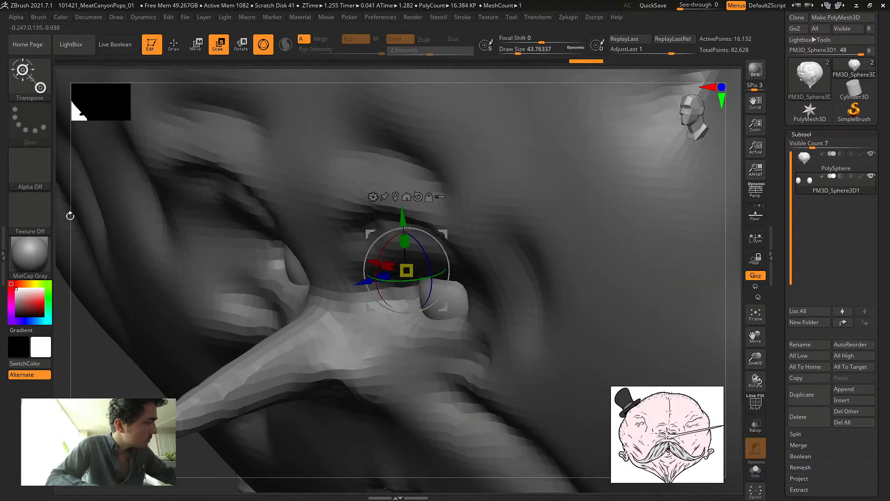
shift+drag(112, 209, 94, 201)
alt+drag(186, 119, 158, 144)
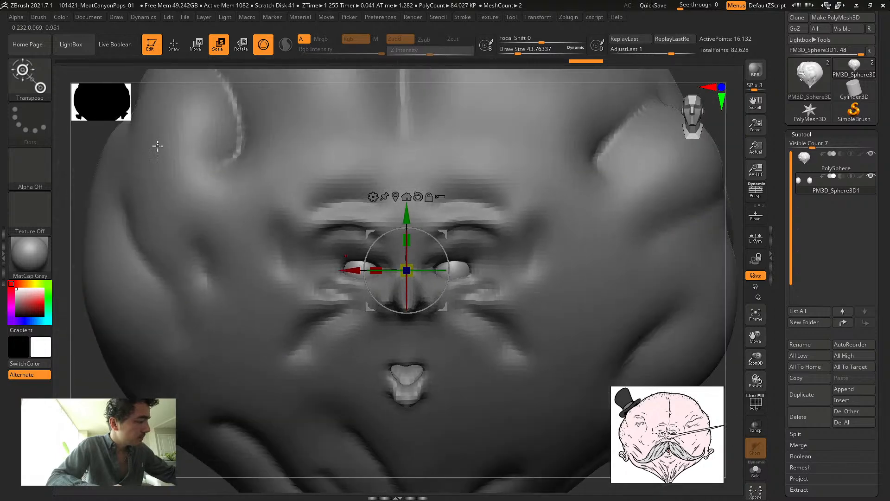
Select the head and pull the upper and lower eyelids neatly around the eyeballs with Move Topological
alt+click(160, 175)
key(q)
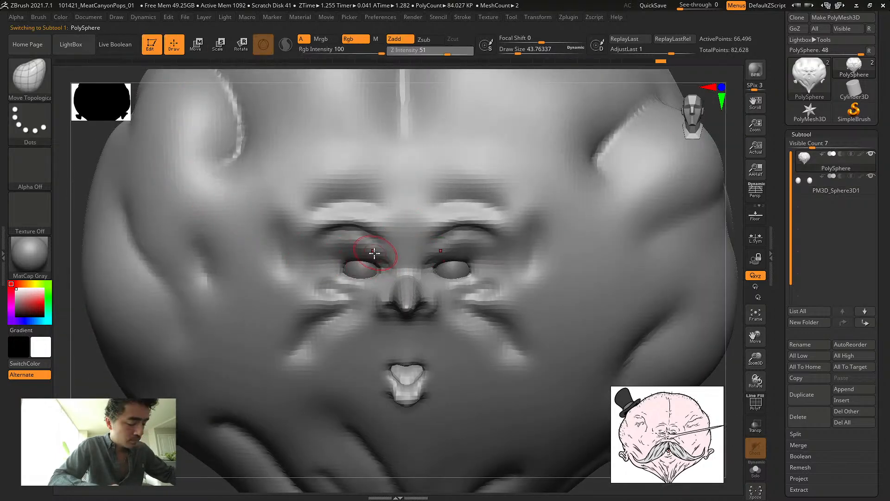
key(b)
key(Escape)
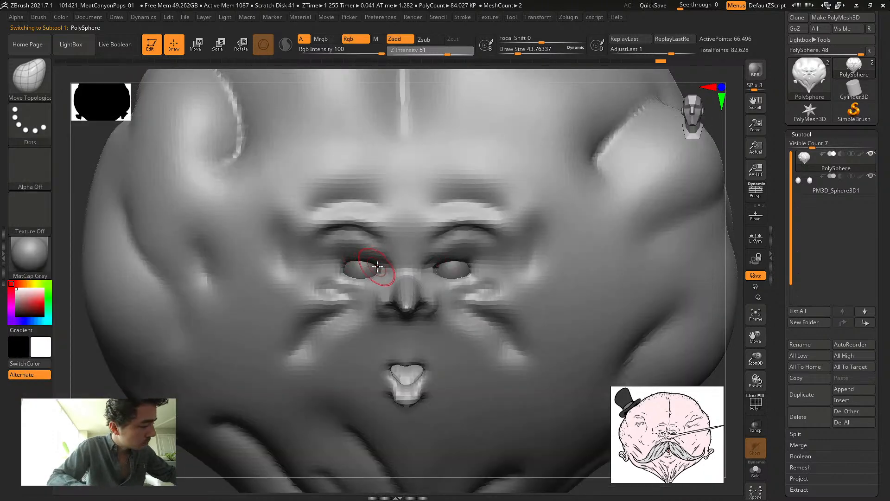
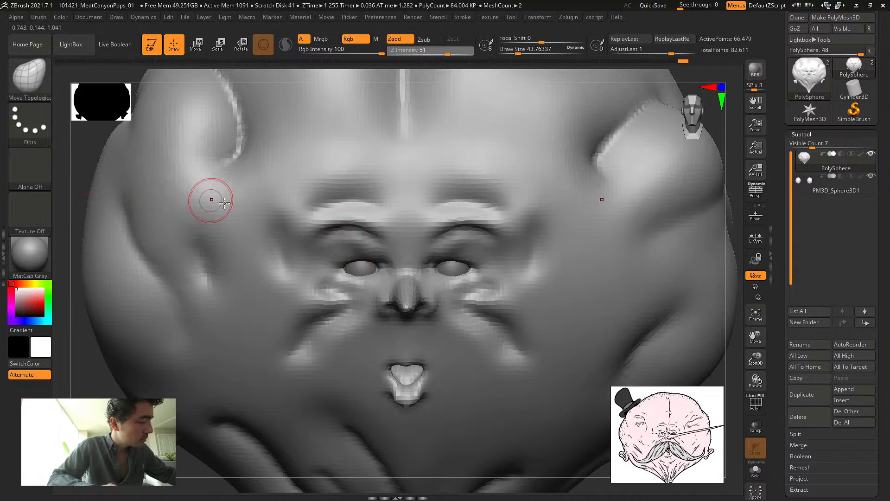
Carve the inner eye corners with DamStandard at draw size about 14 and update the head's DynaMesh
key(b)
key(d)
key(s)
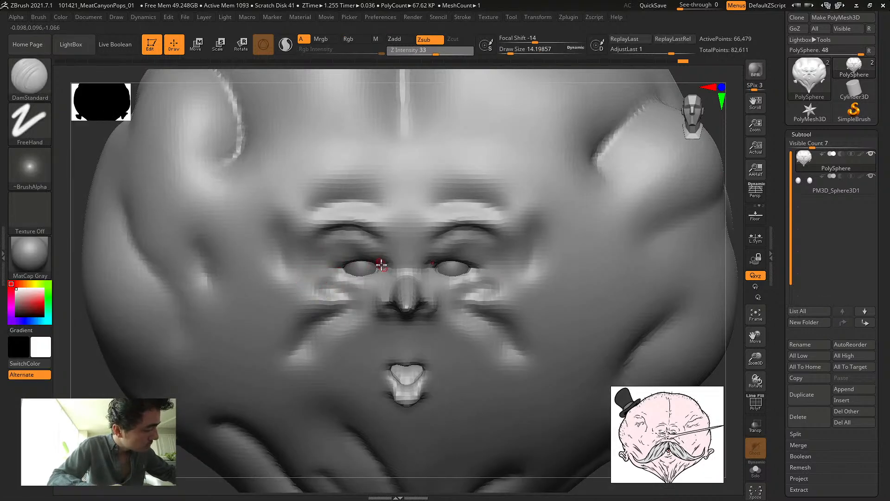
key(ctrl)
ctrl+drag(78, 163, 46, 99)
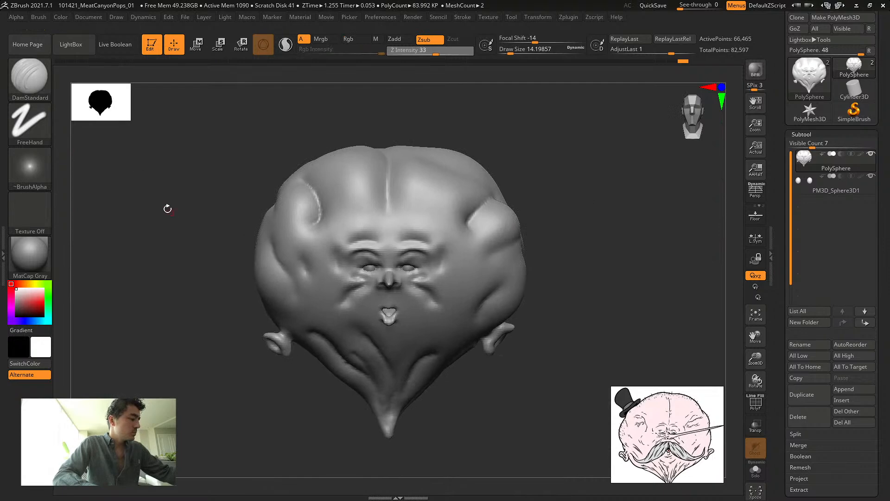
Raise the head's DynaMesh resolution to 232 and remesh it
drag(167, 207, 166, 180)
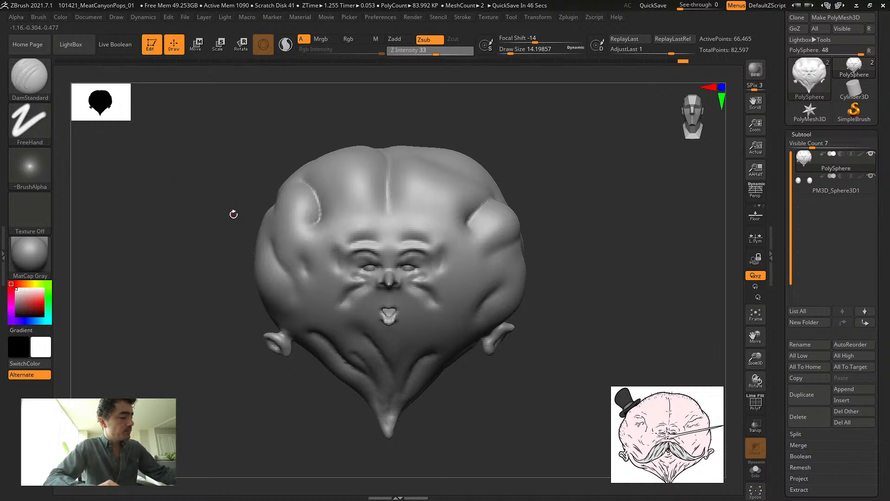
mouse_move(197, 181)
mouse_down()
mouse_move(157, 191)
mouse_move(186, 191)
mouse_up()
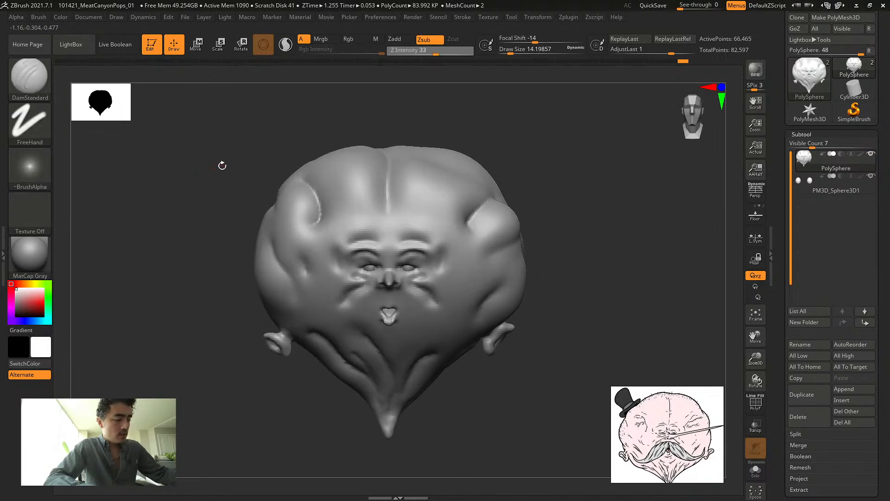
scroll(784, 458, down, 1)
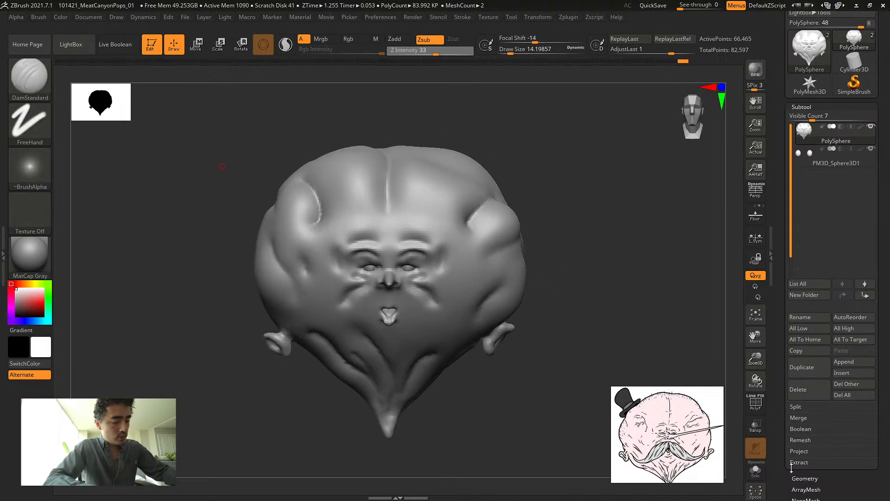
click(794, 478)
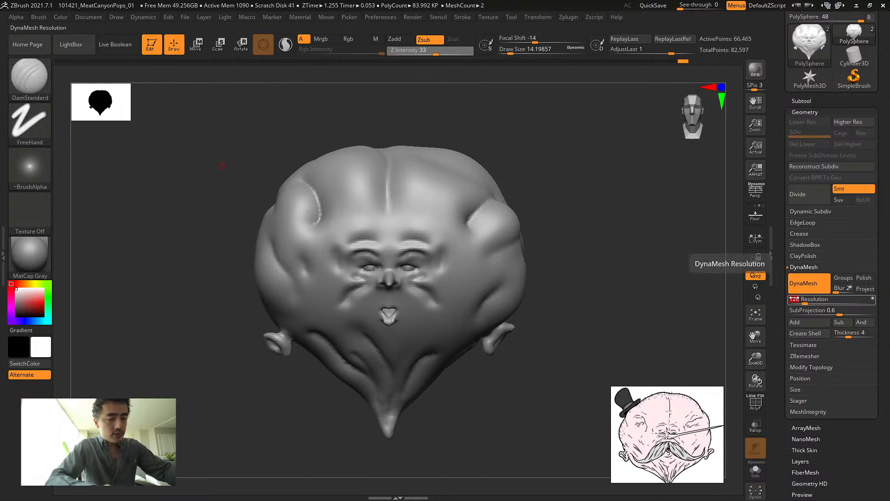
ctrl+drag(175, 256, 178, 258)
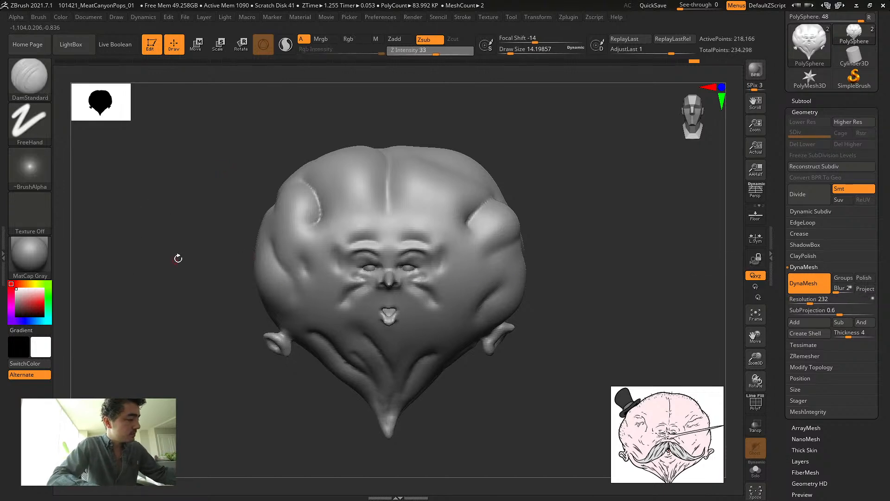
Enlarge the brush to draw size about 228 and smooth the broad cheek and forehead surfaces of the head
key(s)
mouse_move(164, 291)
mouse_down()
mouse_move(181, 282)
mouse_move(176, 297)
mouse_move(186, 298)
mouse_up()
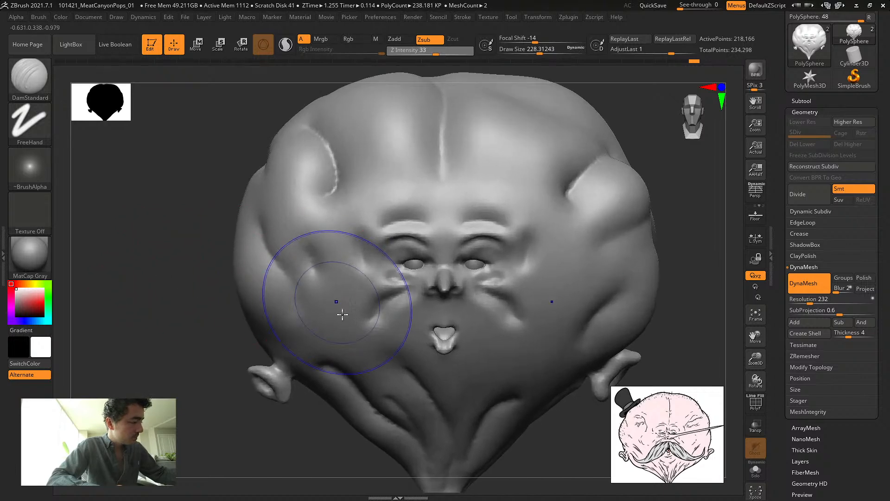
mouse_move(344, 307)
shift+mouse_down()
mouse_move(386, 305)
mouse_move(377, 256)
mouse_move(397, 199)
mouse_move(408, 106)
shift+mouse_up()
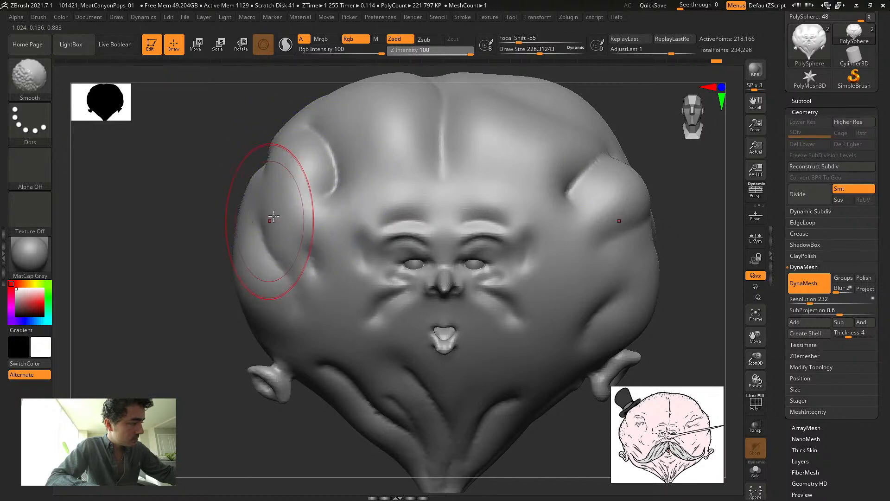
key(b)
key(d)
key(s)
key(s)
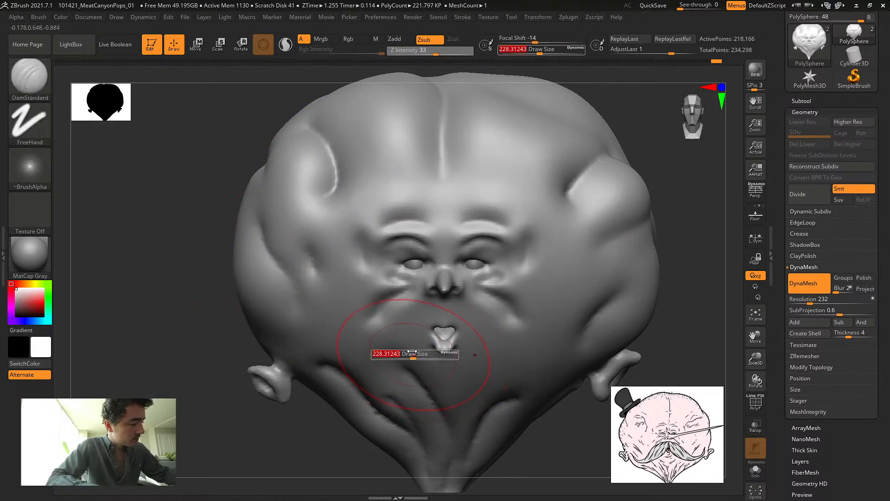
drag(413, 355, 393, 354)
key(shift)
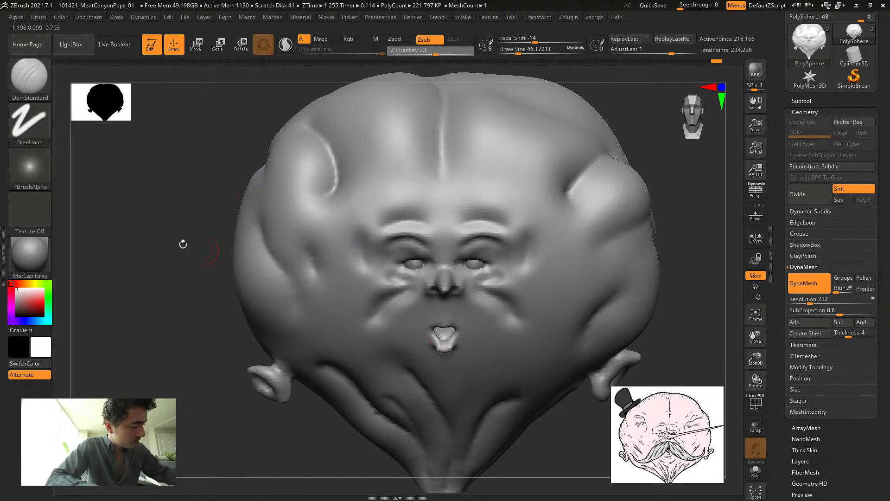
Reshape the lower lip of the small mouth with Move Topological at draw size about 29
drag(183, 244, 244, 362)
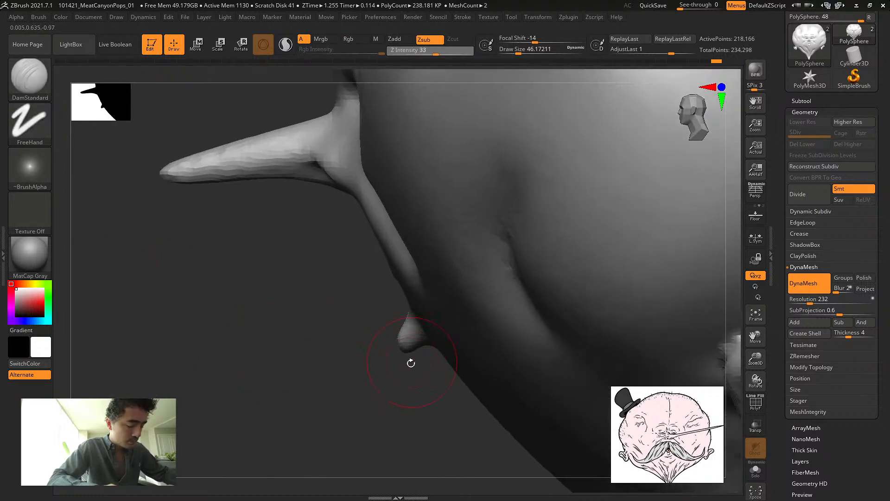
key(b)
key(m)
key(t)
key(s)
drag(411, 363, 399, 366)
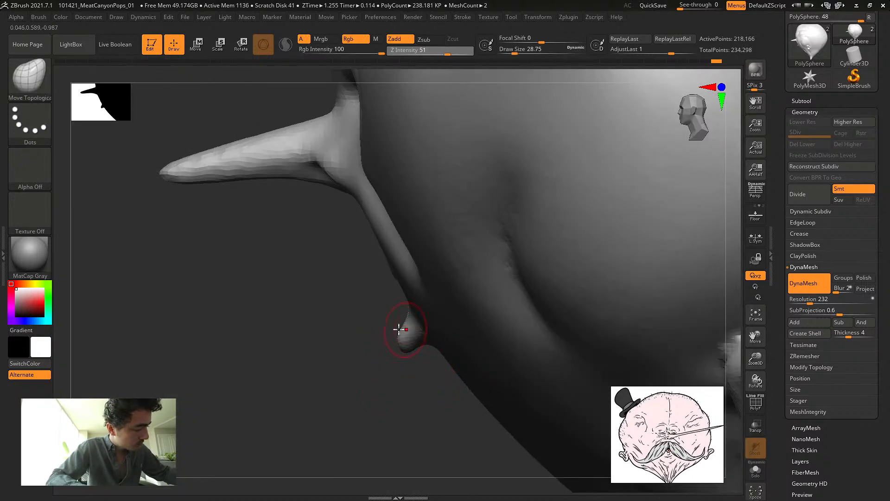
drag(398, 329, 418, 346)
shift+drag(333, 326, 341, 340)
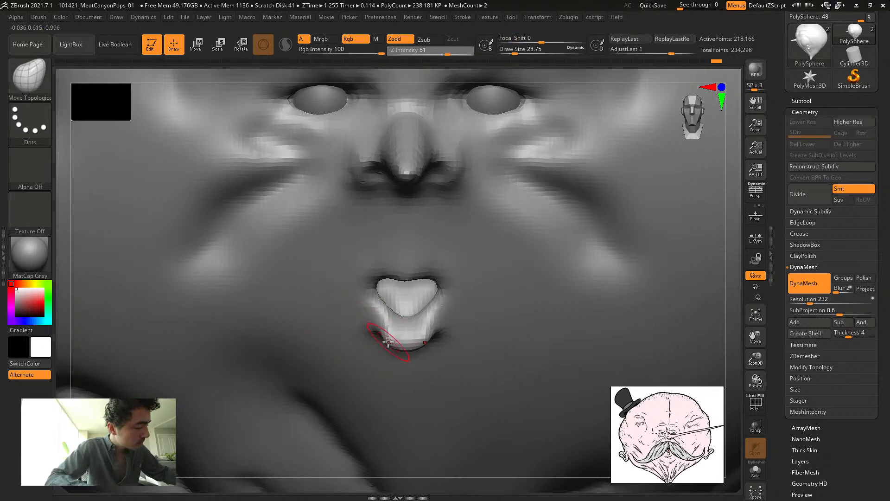
drag(313, 312, 311, 312)
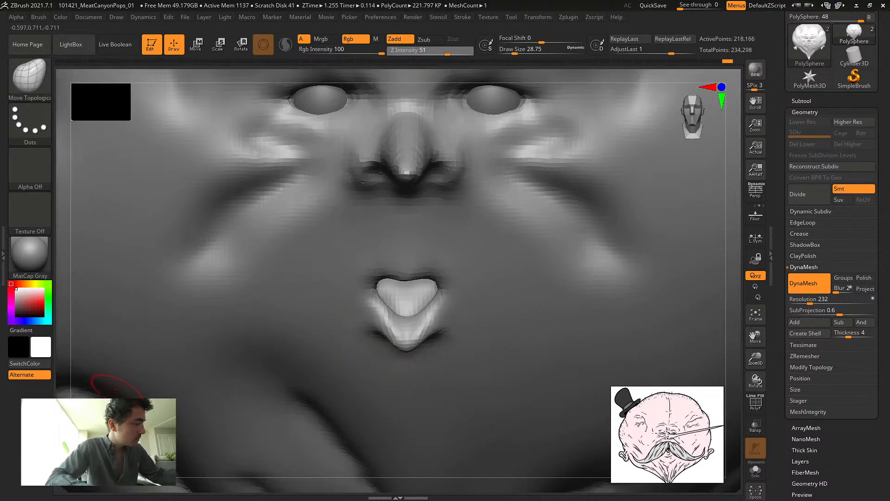
Clear the stray mask from the head and update its DynaMesh
key(ctrl)
key(ctrl)
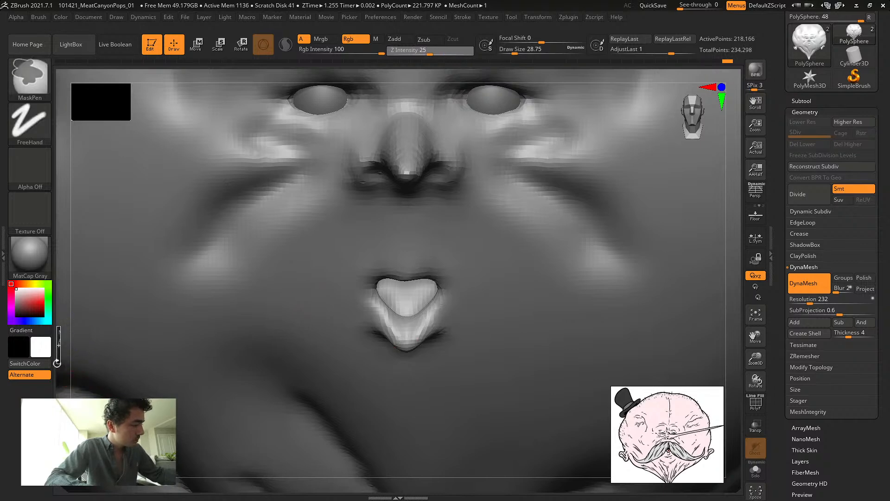
mouse_move(57, 363)
ctrl+mouse_down()
mouse_move(64, 374)
mouse_move(82, 358)
ctrl+mouse_up()
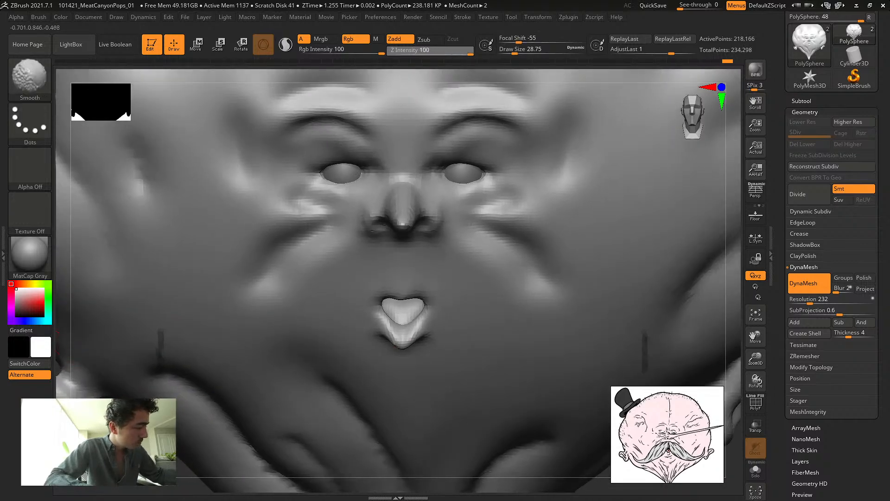
ctrl+drag(173, 386, 189, 364)
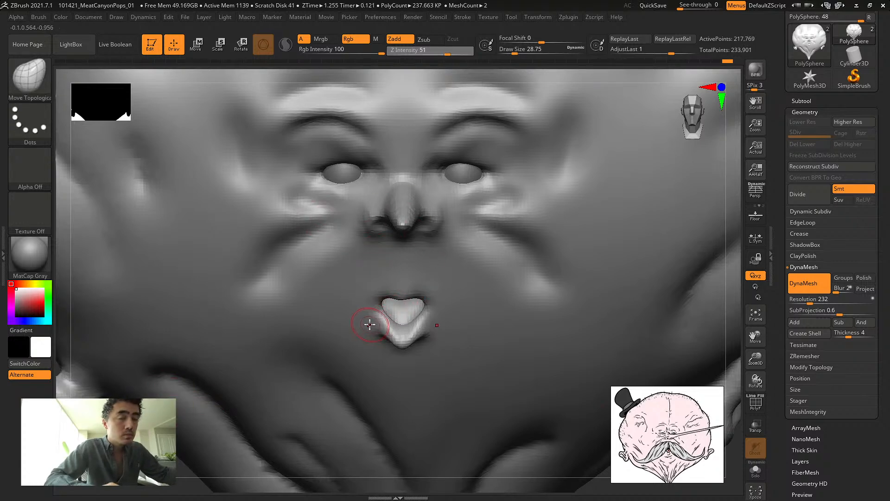
Plump the lips of the small mouth with the Inflat brush at draw size about 29
key(b)
key(i)
key(n)
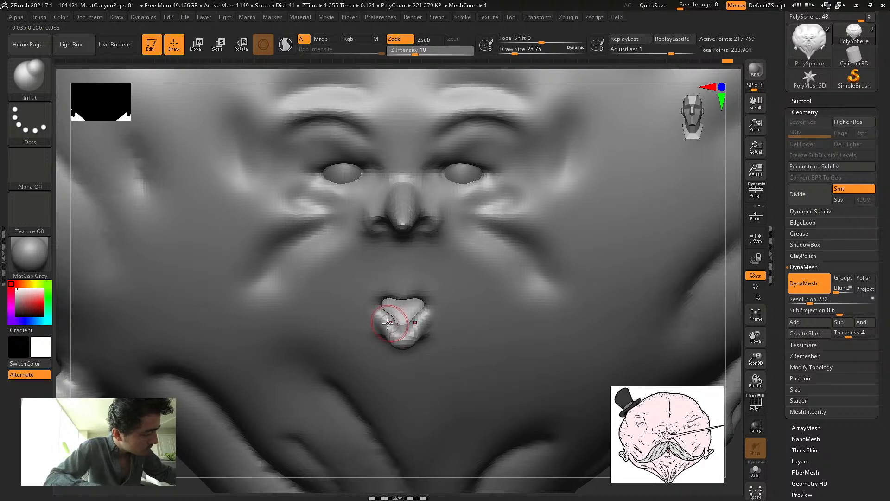
Sharpen the creases around the lips with DamStandard at draw size about 29 and update the head's DynaMesh
key(b)
key(d)
key(s)
drag(418, 312, 405, 329)
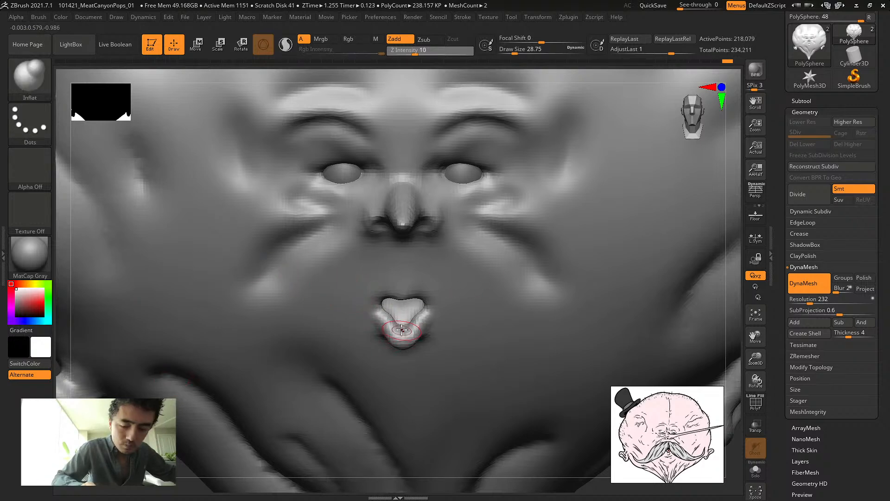
key(ctrl+z)
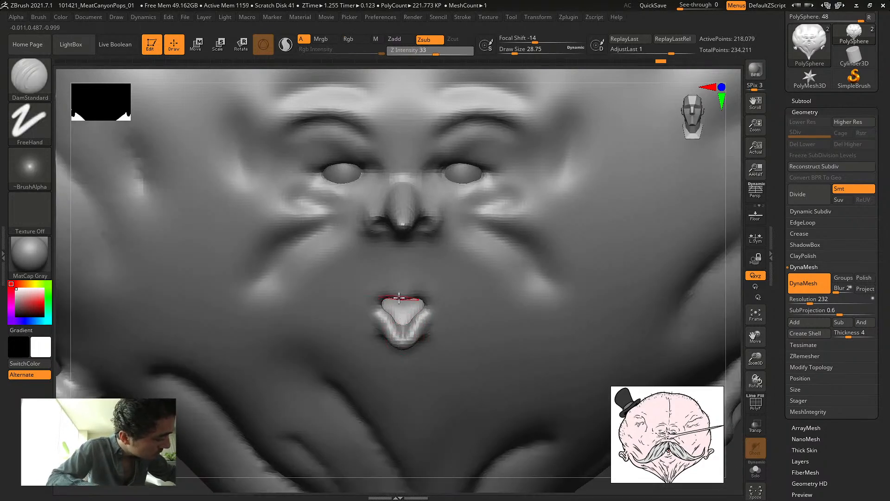
ctrl+drag(111, 440, 134, 457)
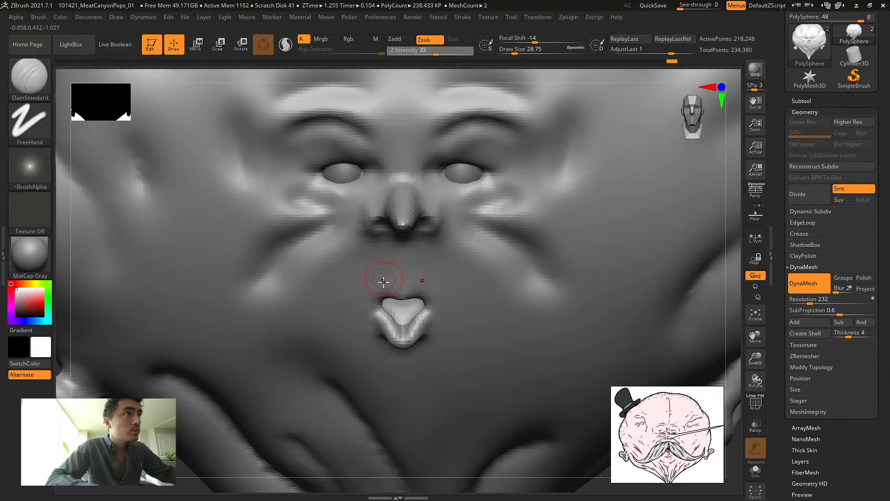
key(ctrl+z)
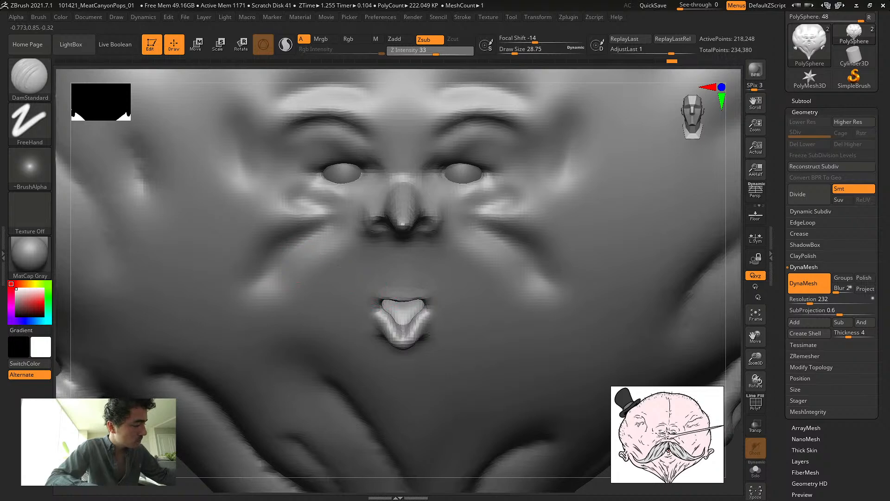
ctrl+drag(139, 391, 151, 394)
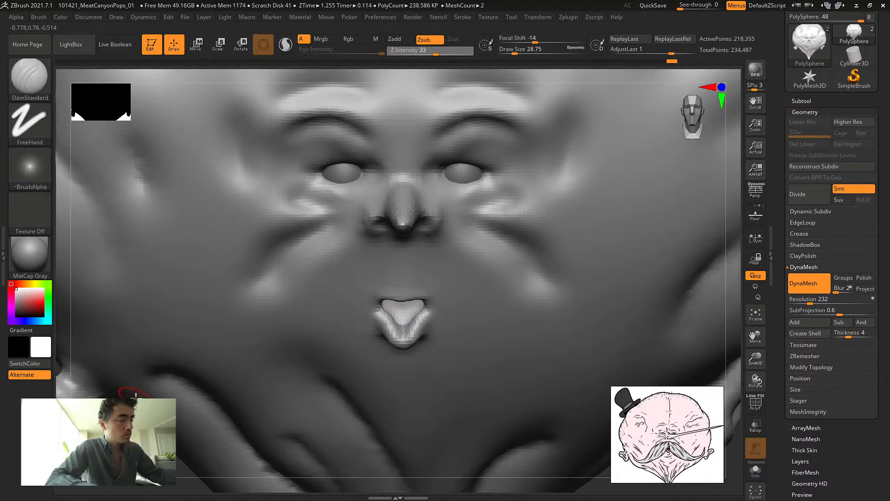
Deepen the curved cheek folds beside the nose with DamStandard at draw size about 59 and soften the area below the eyes
mouse_move(134, 395)
right_down()
mouse_move(222, 320)
mouse_move(139, 394)
right_up()
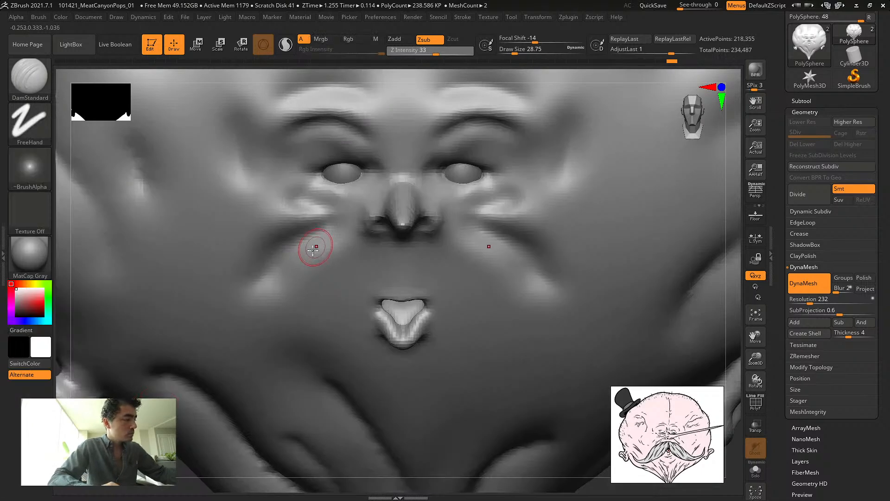
key(s)
drag(297, 254, 305, 254)
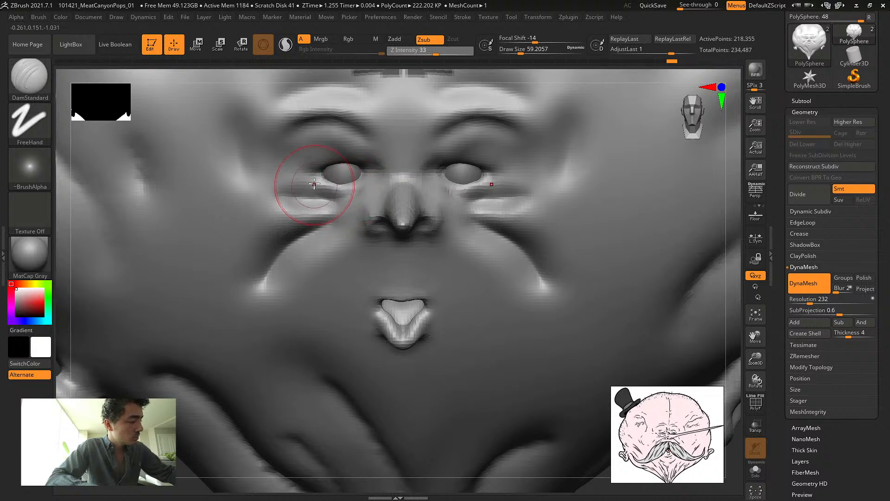
mouse_move(299, 179)
shift+mouse_down()
mouse_move(350, 195)
mouse_move(336, 203)
mouse_move(296, 184)
shift+mouse_up()
Carve and inflate the bags beneath the eyes at draw size about 31, ending with a DynaMesh update
key(s)
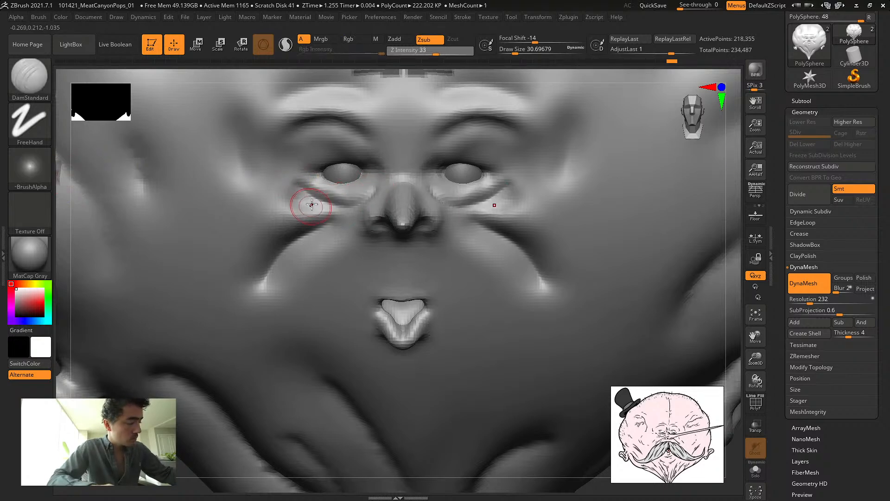
key(b)
key(i)
key(n)
drag(332, 196, 334, 195)
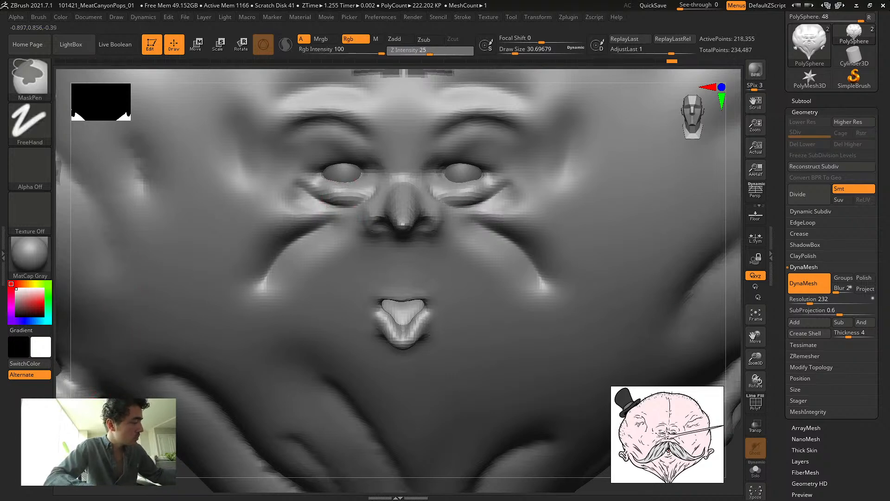
mouse_move(88, 431)
ctrl+mouse_down()
mouse_move(104, 450)
mouse_move(88, 399)
mouse_move(69, 456)
ctrl+mouse_up()
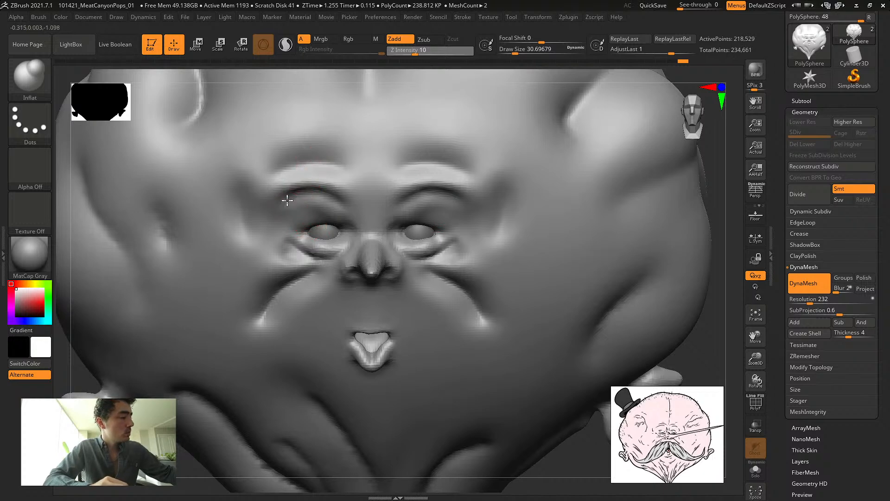
Carve an arched crease above each brow ridge with DamStandard at draw size about 74
key(b)
key(d)
key(s)
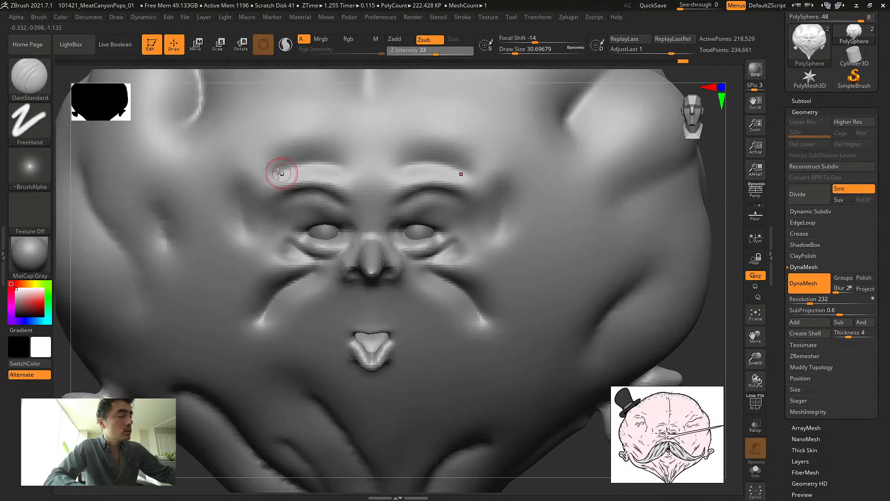
key(s)
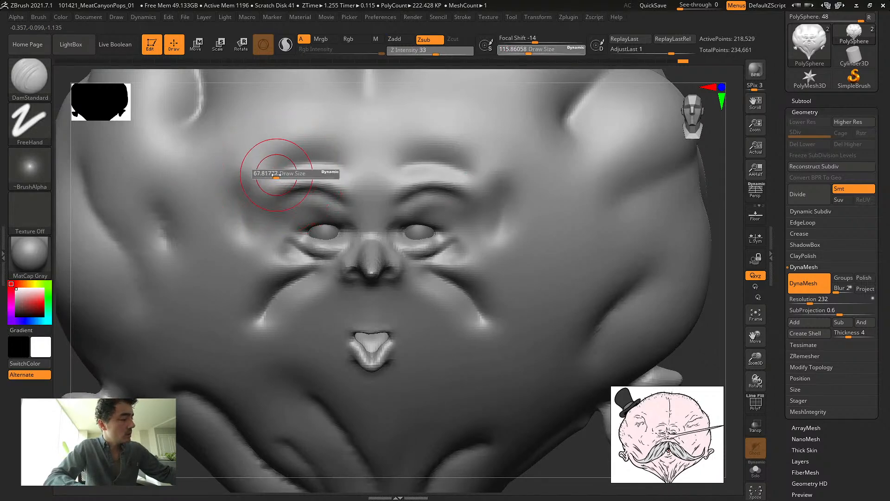
drag(276, 178, 354, 168)
key(ctrl+z)
key(ctrl+z)
drag(264, 174, 337, 162)
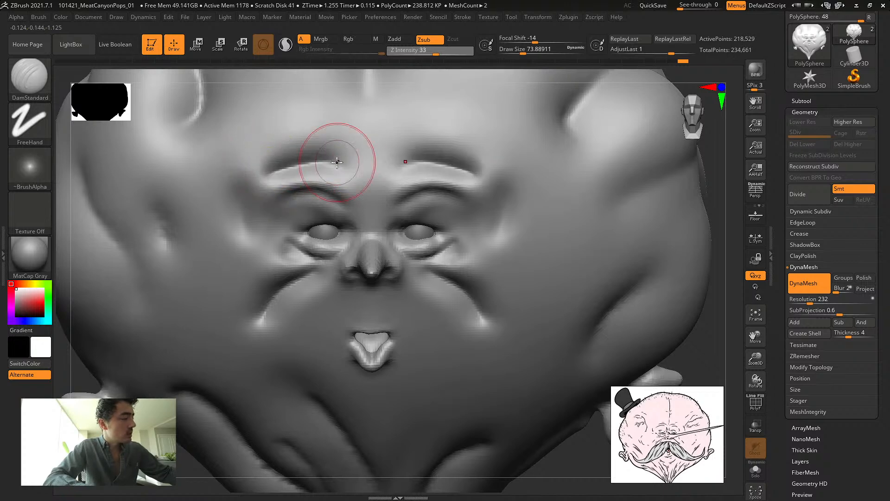
Puff up the brow ridges and upper eyelids with Inflat at draw size about 77 and update the head's DynaMesh
key(b)
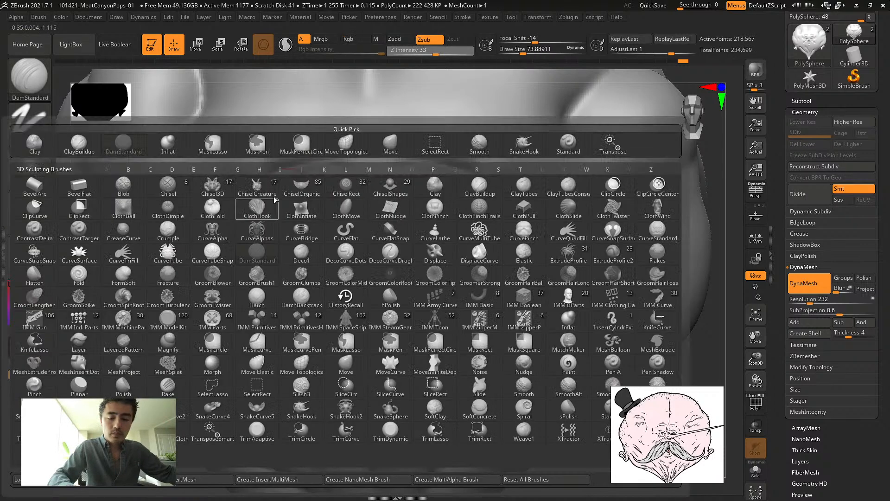
key(i)
key(n)
drag(305, 177, 278, 179)
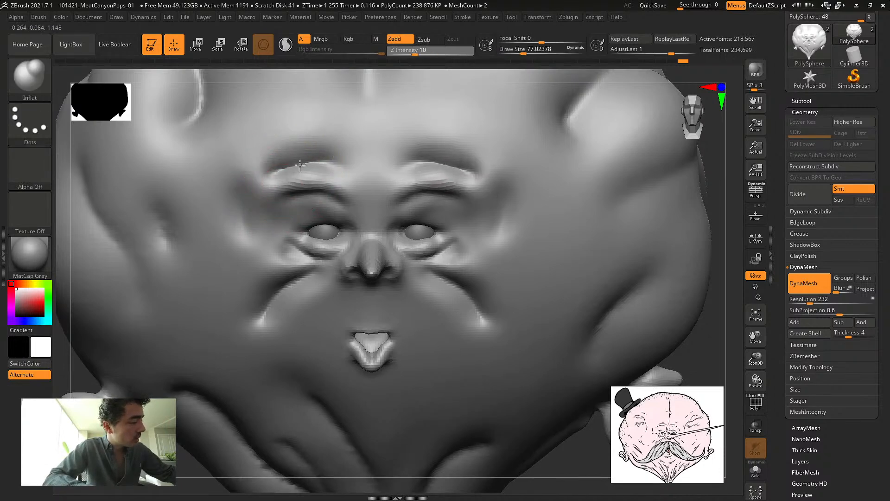
mouse_move(274, 152)
mouse_down()
mouse_move(354, 145)
mouse_move(287, 139)
mouse_move(265, 168)
mouse_up()
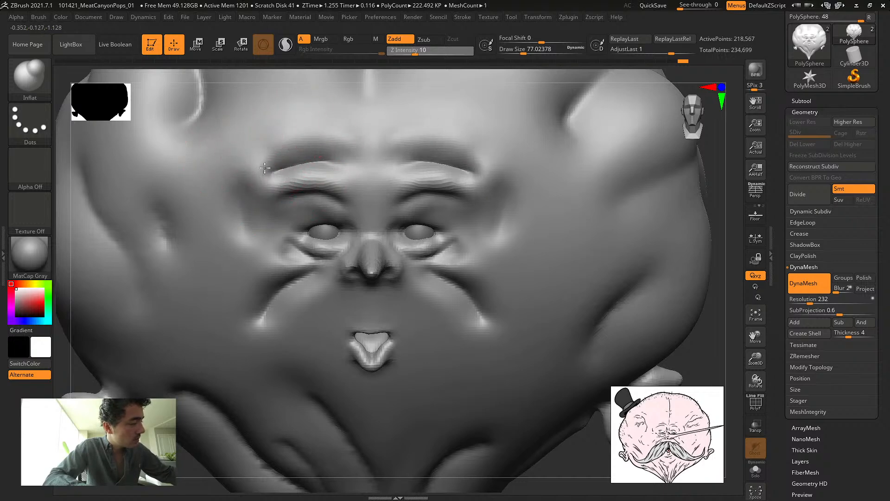
drag(318, 196, 311, 200)
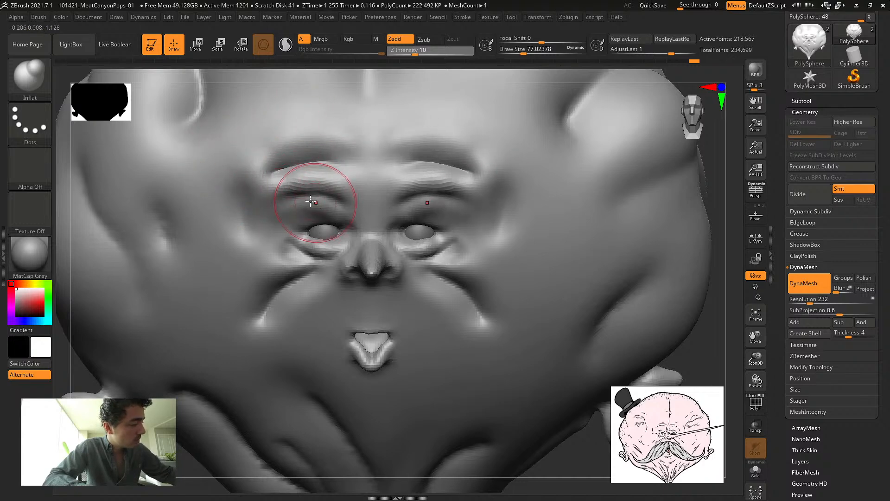
drag(233, 176, 289, 212)
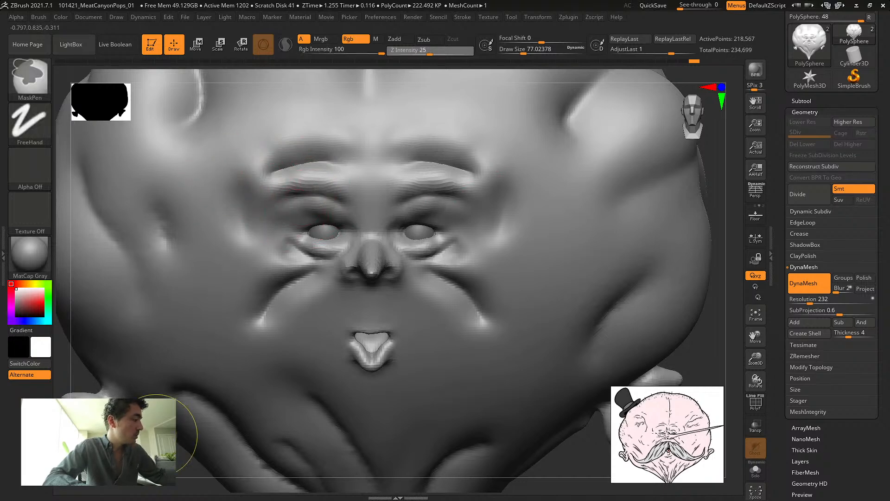
mouse_move(122, 431)
ctrl+mouse_down()
mouse_move(139, 447)
mouse_move(110, 382)
mouse_move(167, 276)
mouse_move(143, 283)
mouse_move(153, 280)
mouse_move(161, 310)
ctrl+mouse_up()
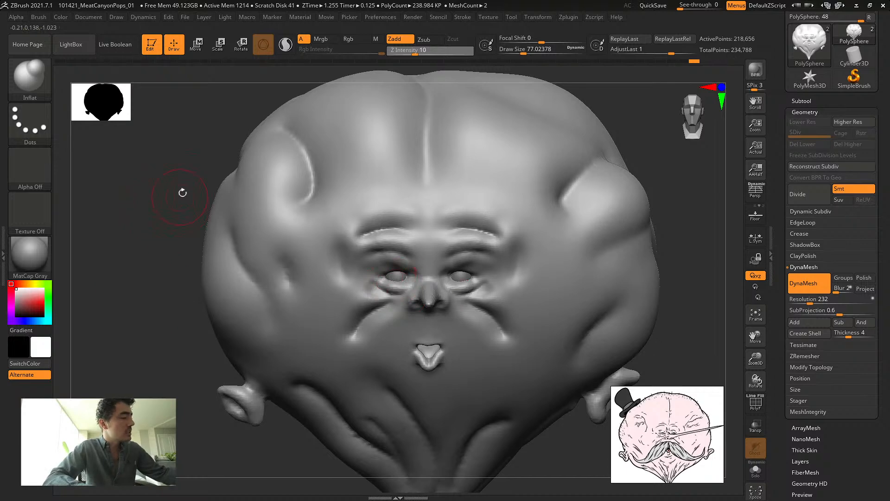
Swell the forehead lobes beside the temple creases with Inflat at draw size about 163
key(b)
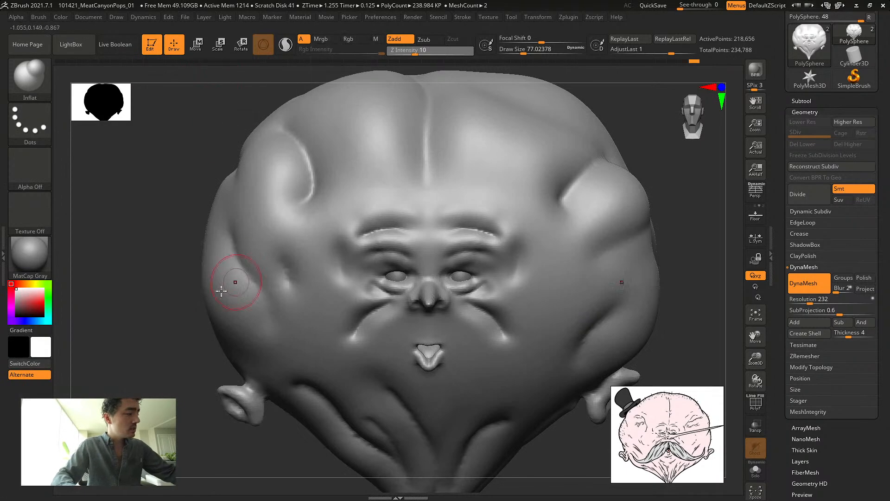
key(b)
key(i)
key(n)
key(s)
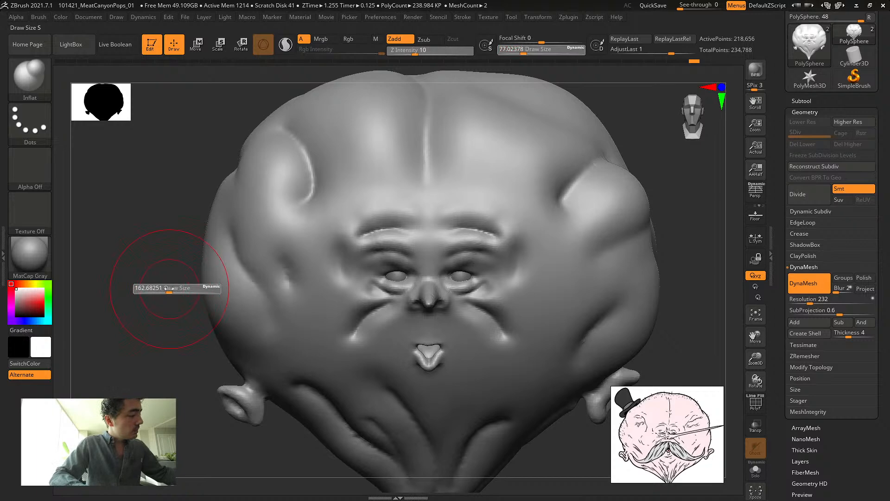
mouse_move(283, 162)
mouse_down()
mouse_move(308, 149)
mouse_move(329, 116)
mouse_up()
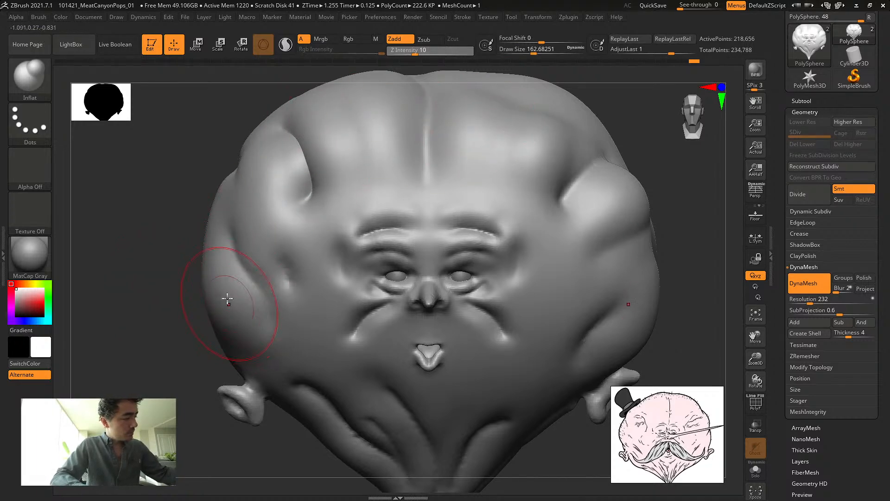
Inflate the outer cheek bulges and the lower jaw folds at draw size about 217
key(s)
drag(218, 304, 232, 304)
mouse_move(209, 260)
mouse_down()
mouse_move(258, 232)
mouse_move(275, 249)
mouse_up()
mouse_move(143, 314)
mouse_down()
mouse_move(312, 397)
mouse_move(369, 381)
mouse_up()
mouse_move(392, 432)
mouse_down()
mouse_move(453, 384)
mouse_move(471, 390)
mouse_up()
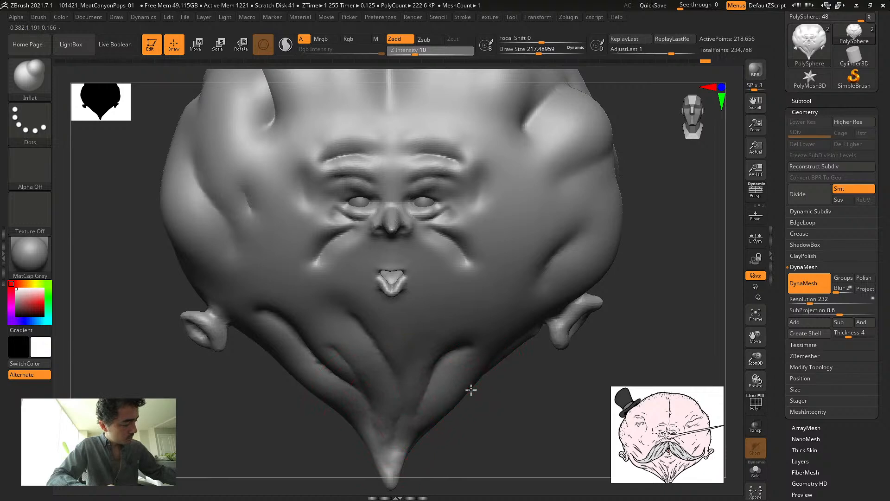
Carve curved creases between the front chin folds with DamStandard at draw size about 87
key(b)
key(d)
key(s)
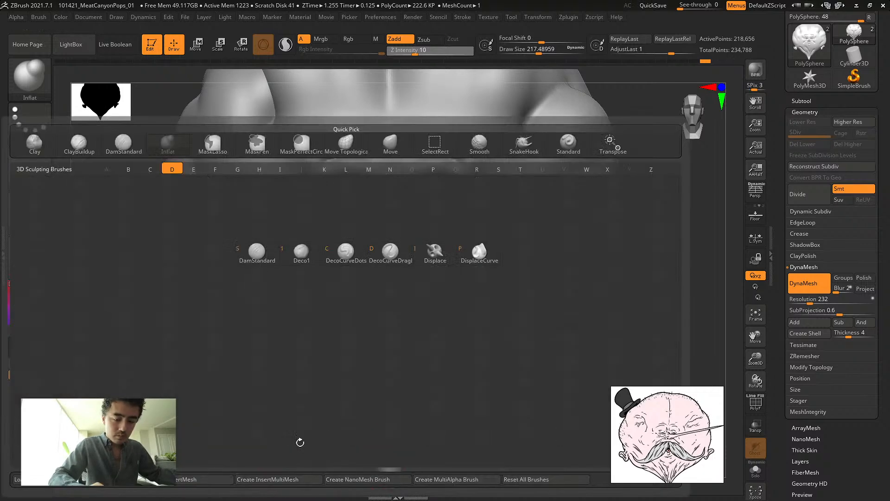
key(s)
drag(287, 330, 372, 435)
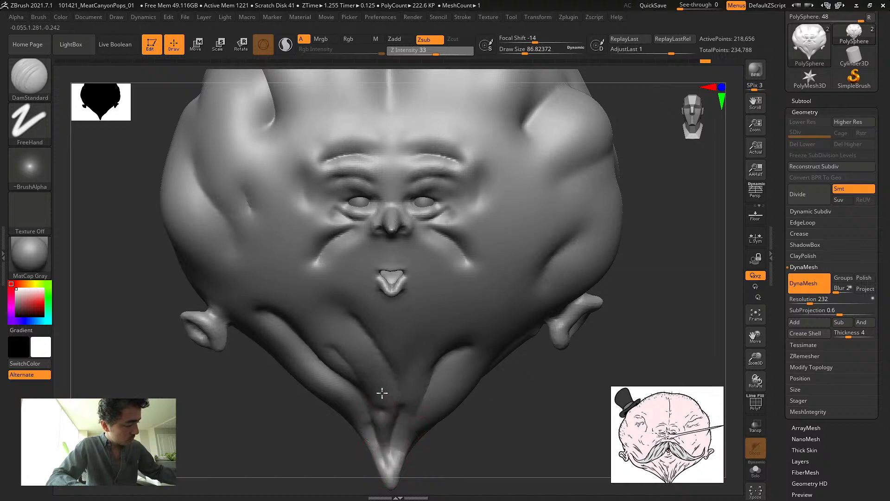
drag(382, 393, 325, 323)
mouse_move(404, 451)
mouse_down()
mouse_move(423, 419)
mouse_move(485, 374)
mouse_up()
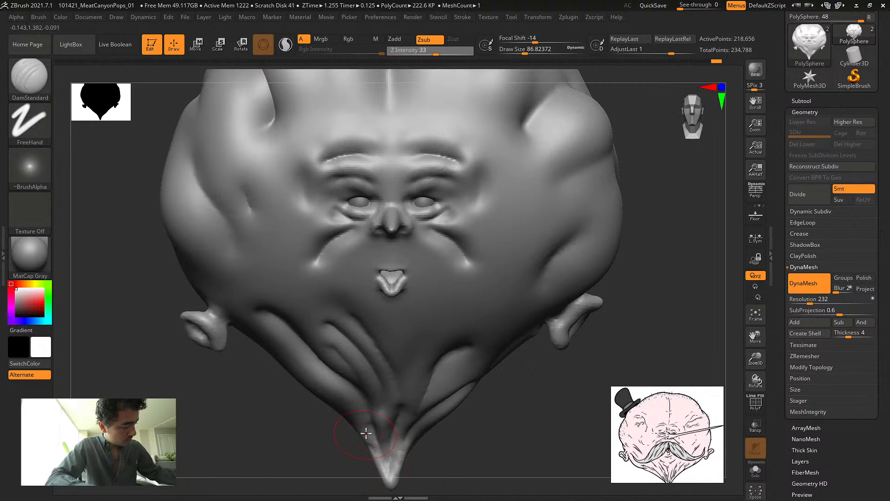
Carve fold creases around the side and back of the pointed chin with DamStandard at draw size about 87
drag(327, 458, 383, 464)
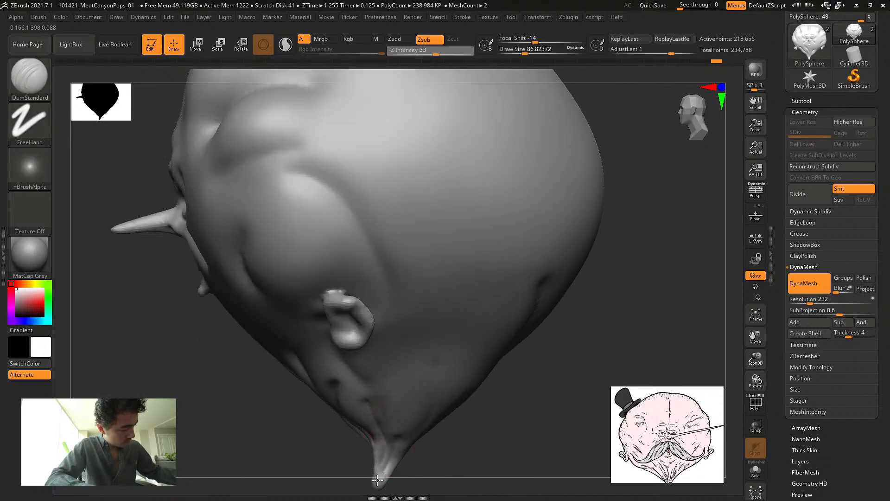
drag(390, 433, 328, 371)
drag(405, 433, 469, 364)
drag(307, 434, 395, 448)
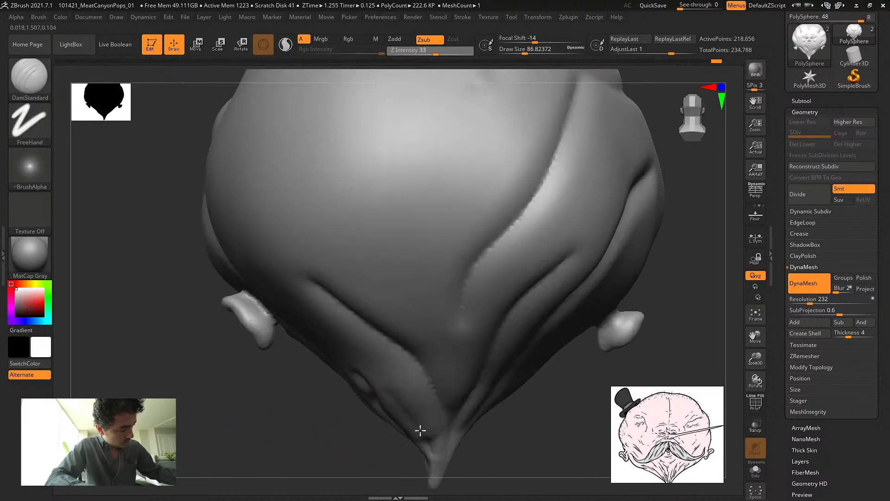
key(shift)
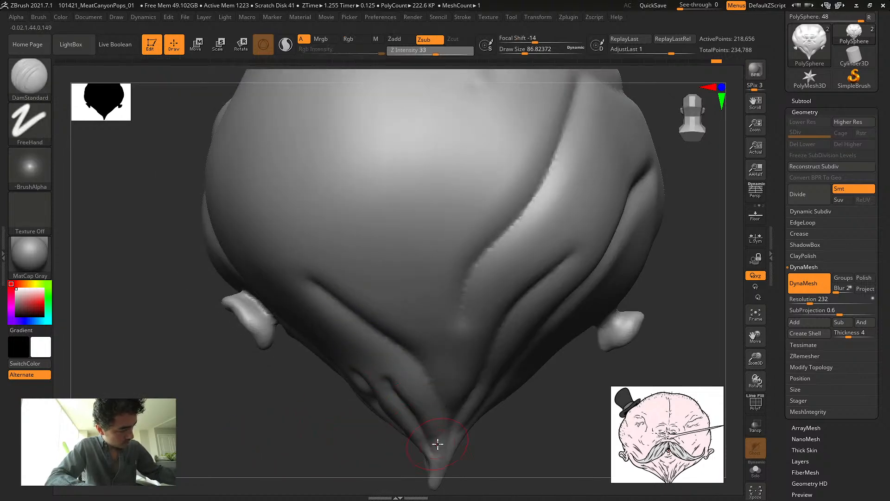
drag(438, 460, 460, 399)
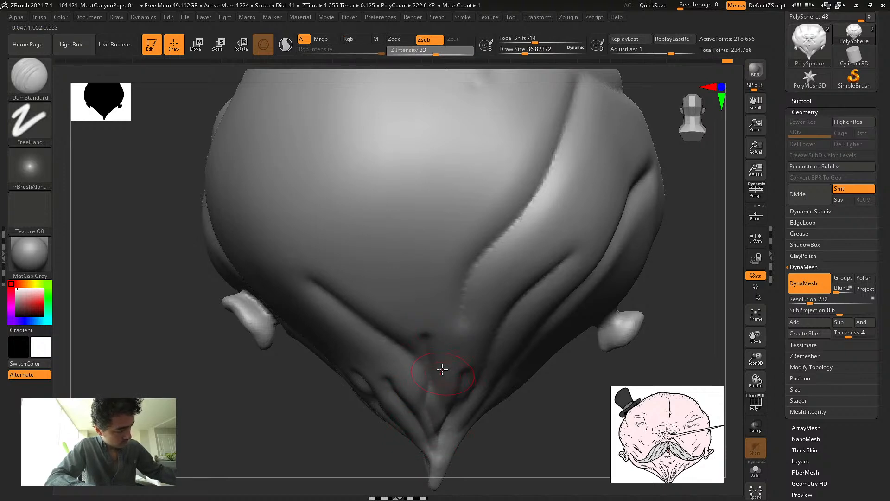
mouse_move(440, 464)
mouse_down()
mouse_move(449, 433)
mouse_move(483, 404)
mouse_up()
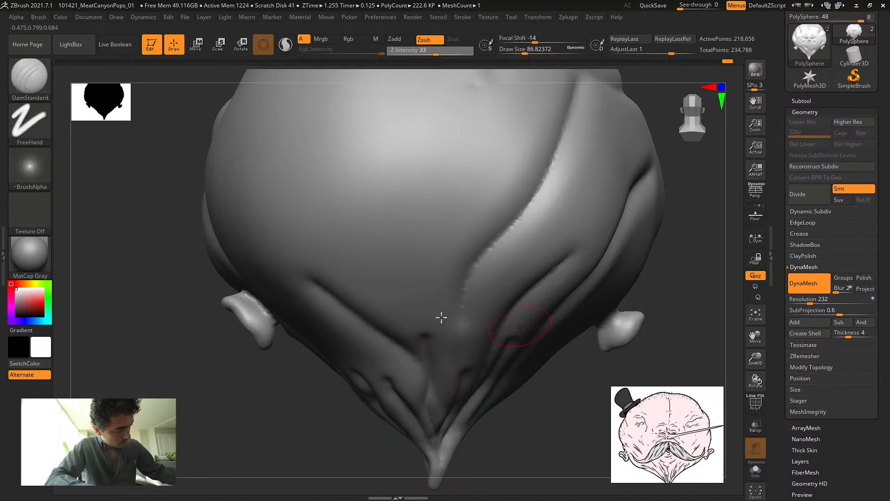
Smooth the long crease on the back of the head at draw size about 207
key(s)
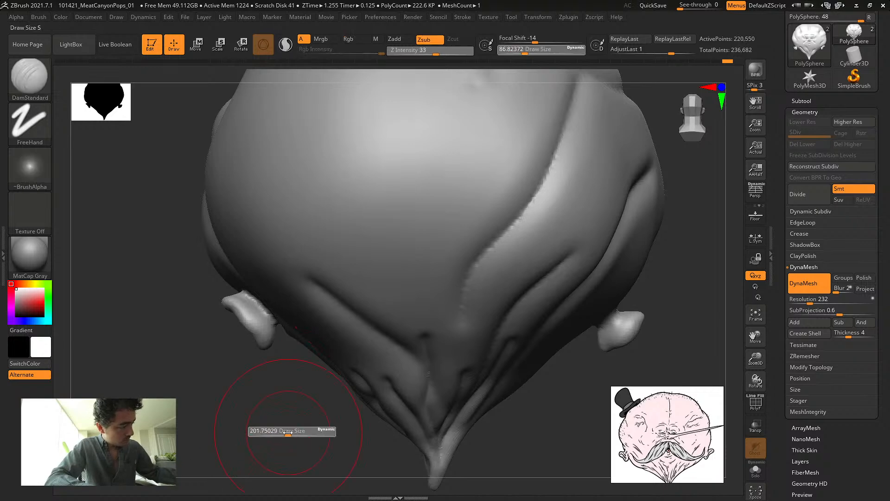
key(shift)
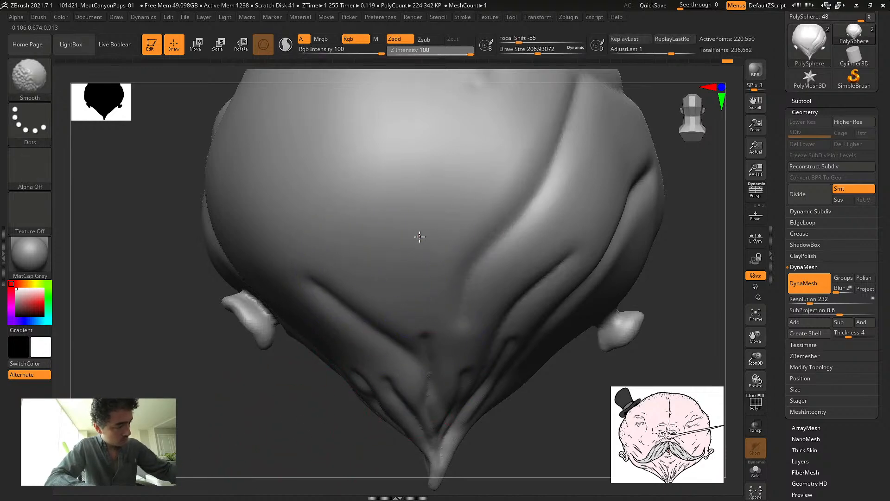
mouse_move(250, 408)
mouse_down()
mouse_move(232, 419)
mouse_move(196, 403)
mouse_move(255, 415)
mouse_move(238, 433)
mouse_move(205, 416)
mouse_move(232, 453)
mouse_up()
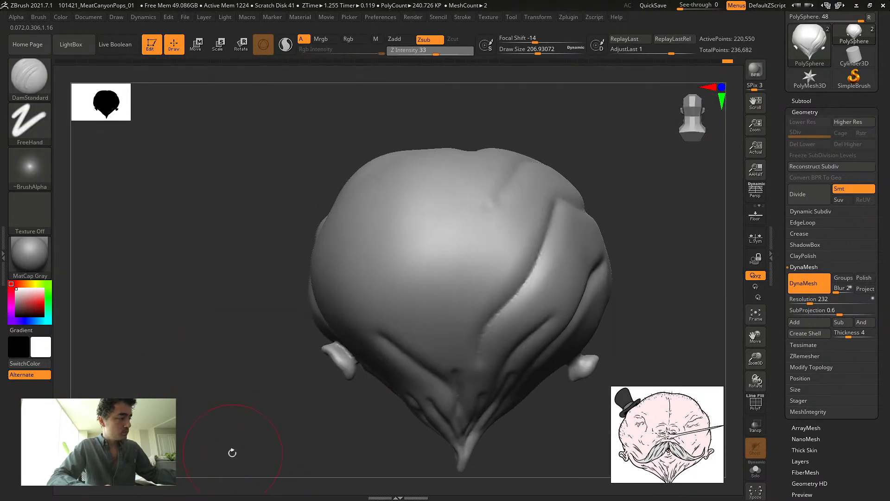
mouse_move(447, 378)
mouse_down()
mouse_move(371, 312)
mouse_move(403, 184)
mouse_move(457, 159)
mouse_up()
key(ctrl)
key(ctrl+z)
key(ctrl+z)
key(ctrl+z)
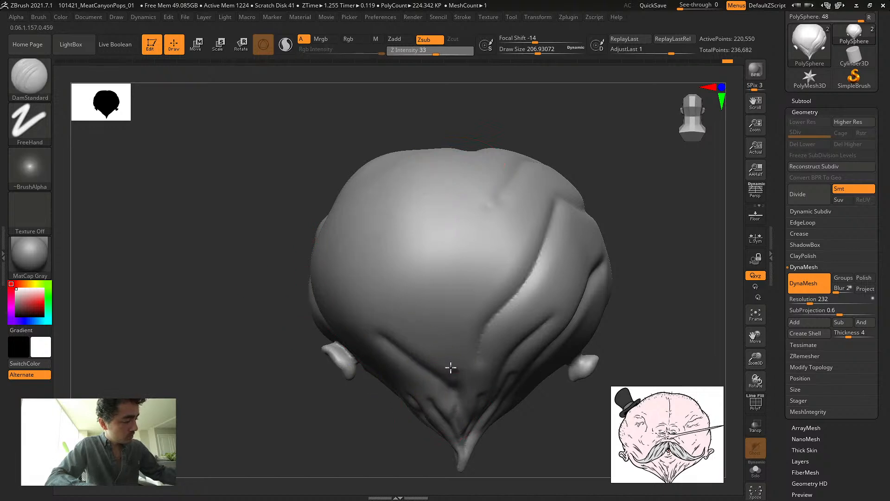
Extend the lower back crease upward and carve a curved crease across the back of the head with DamStandard at draw size about 207
mouse_move(378, 329)
mouse_down()
mouse_move(418, 204)
mouse_move(458, 163)
mouse_up()
key(ctrl+z)
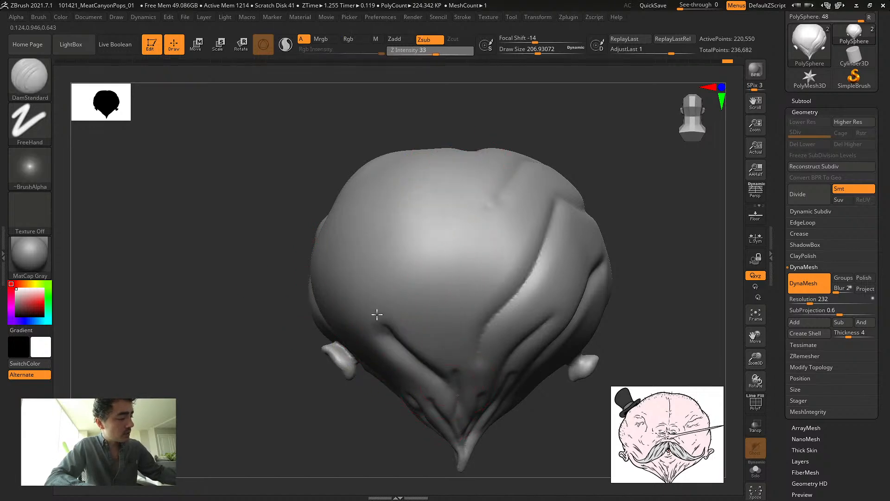
mouse_move(438, 294)
mouse_down()
mouse_move(466, 204)
mouse_move(450, 169)
mouse_move(435, 276)
mouse_up()
key(ctrl+z)
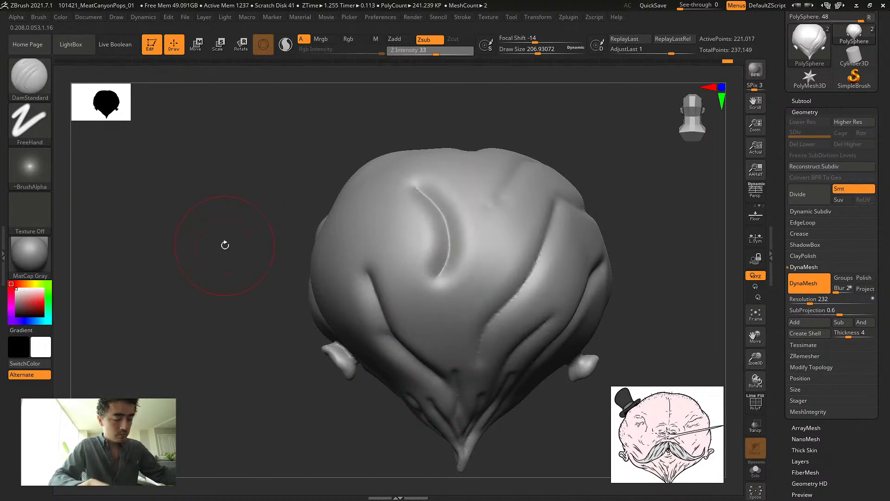
Inflate the surfaces on both sides of the curved back crease with Inflat at draw size about 293
key(b)
key(i)
key(n)
key(s)
drag(347, 309, 373, 308)
drag(409, 214, 411, 253)
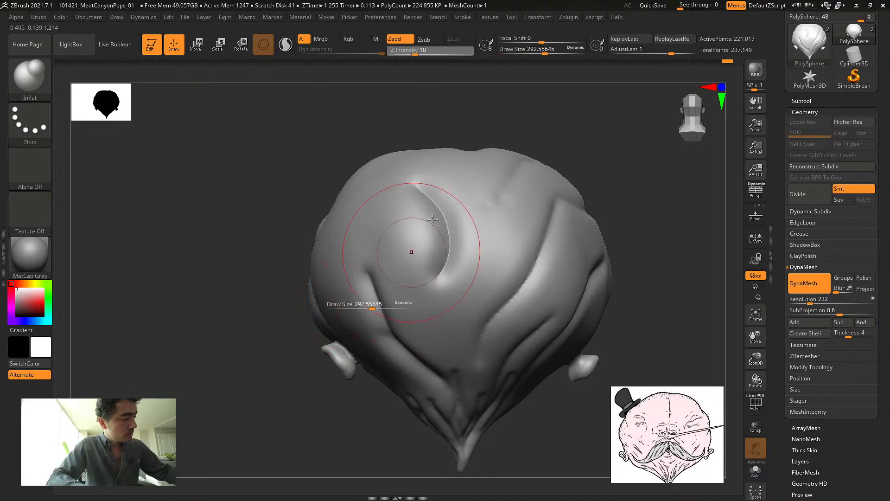
drag(474, 217, 485, 273)
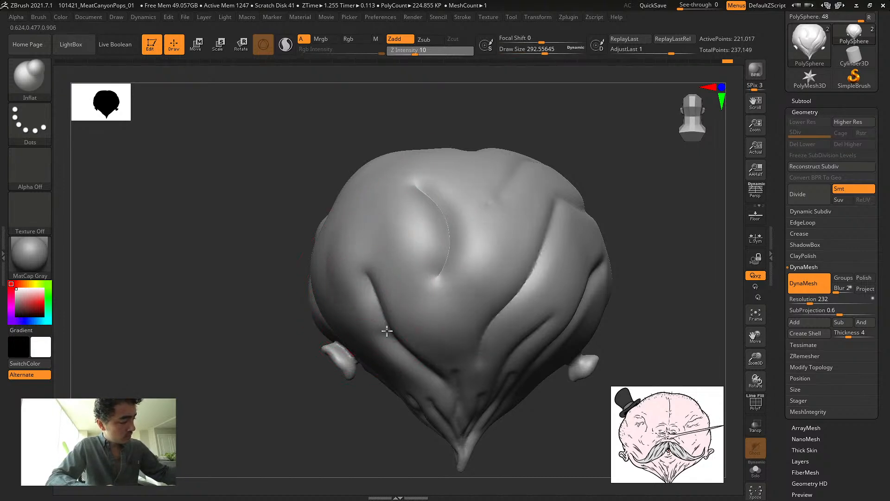
Soften the outer temple lobes and update the head's DynaMesh
right_drag(459, 371, 208, 277)
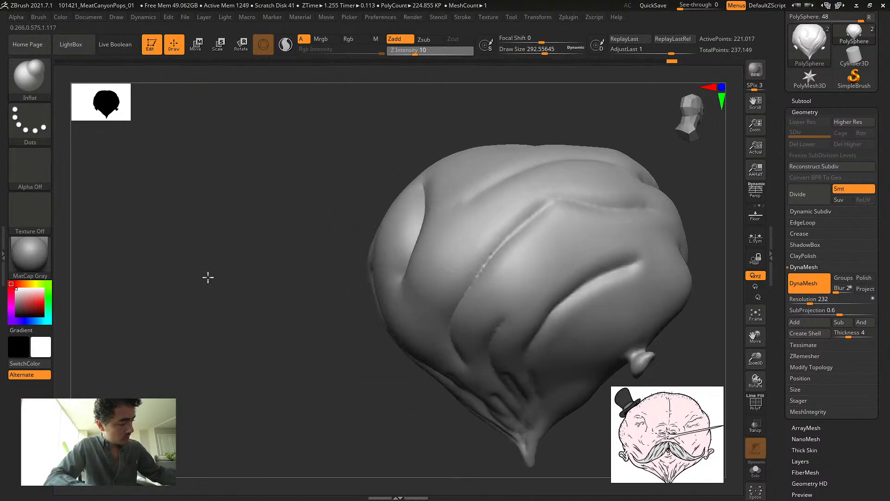
shift+right_drag(454, 264, 212, 251)
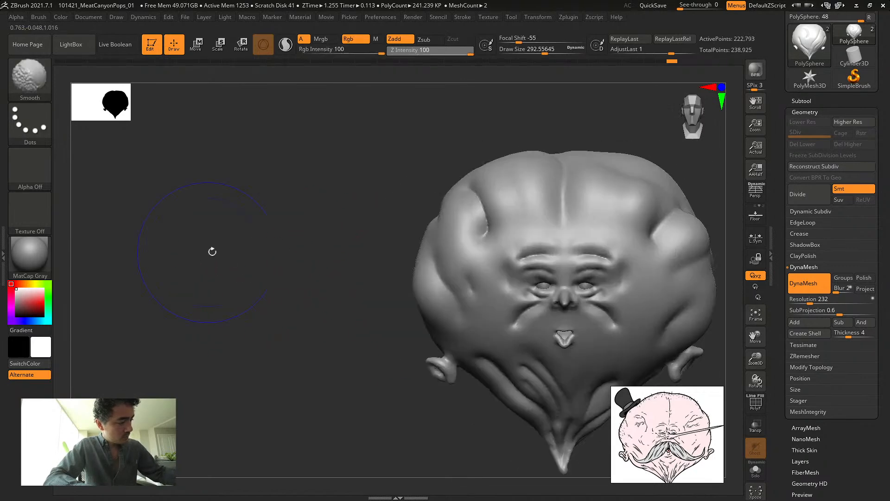
mouse_move(283, 308)
alt+right_down()
mouse_move(198, 307)
mouse_move(212, 315)
alt+right_up()
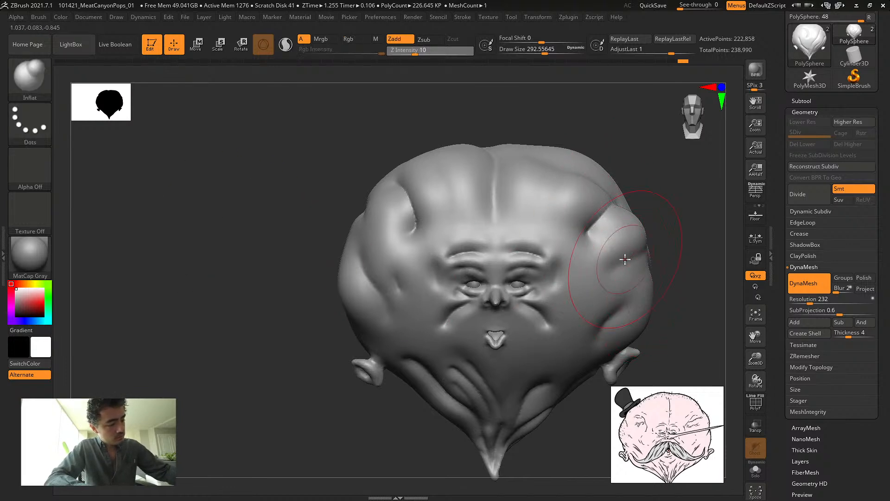
key(shift)
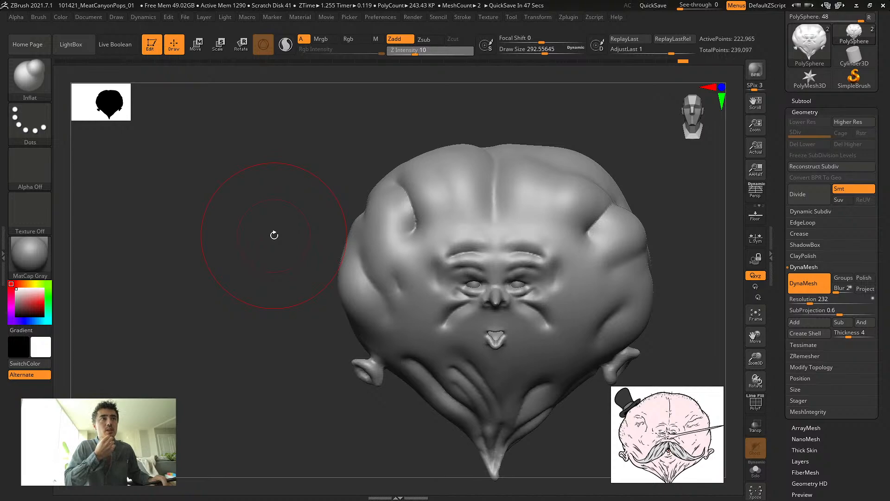
Display the polygon wireframe to examine the head's mesh density, and hide it again
click(756, 403)
mouse_move(254, 239)
mouse_down()
mouse_move(260, 232)
mouse_move(264, 276)
mouse_move(206, 226)
mouse_move(281, 223)
mouse_move(249, 235)
mouse_move(255, 247)
mouse_move(252, 215)
mouse_up()
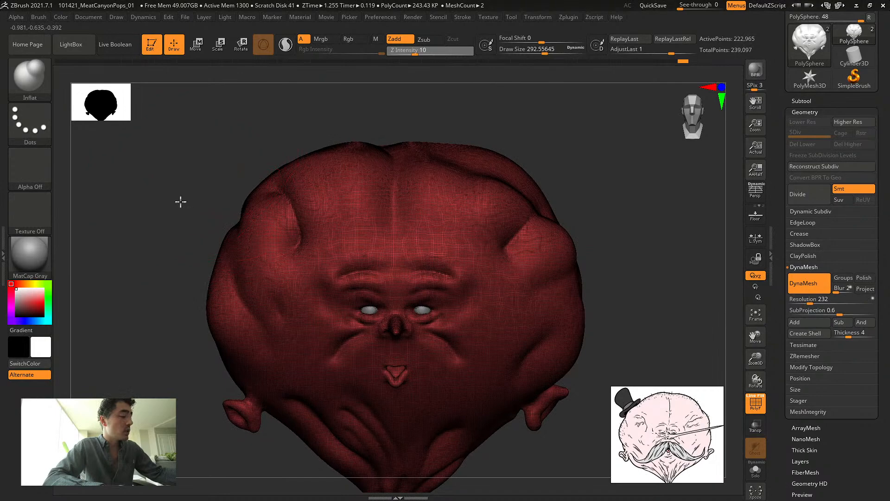
drag(181, 201, 217, 171)
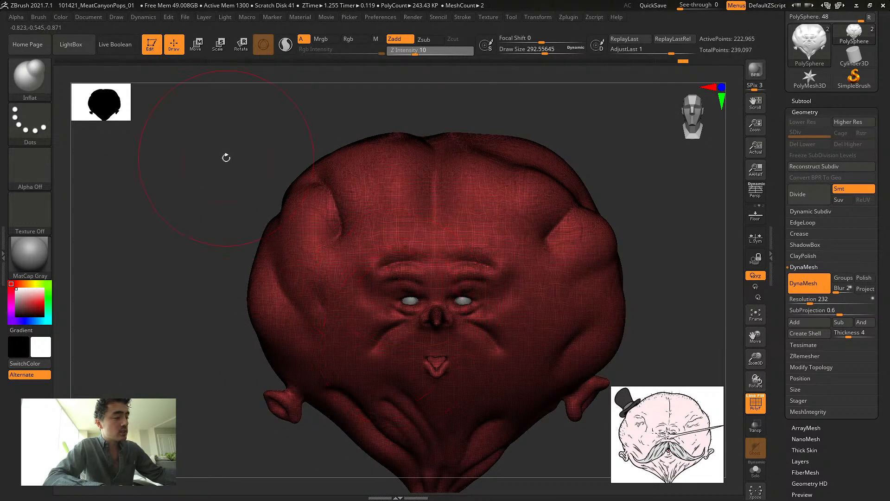
key(shift+f)
Inflate the side and back of the skull above and behind the ear with Inflat at draw size about 318
mouse_move(194, 199)
mouse_down()
mouse_move(125, 195)
mouse_move(179, 237)
mouse_move(191, 235)
mouse_move(70, 222)
mouse_up()
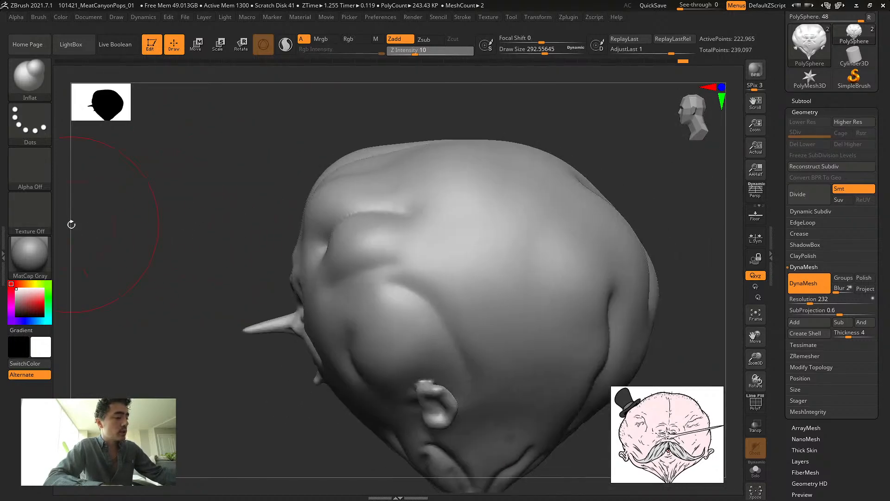
key(s)
drag(325, 302, 339, 302)
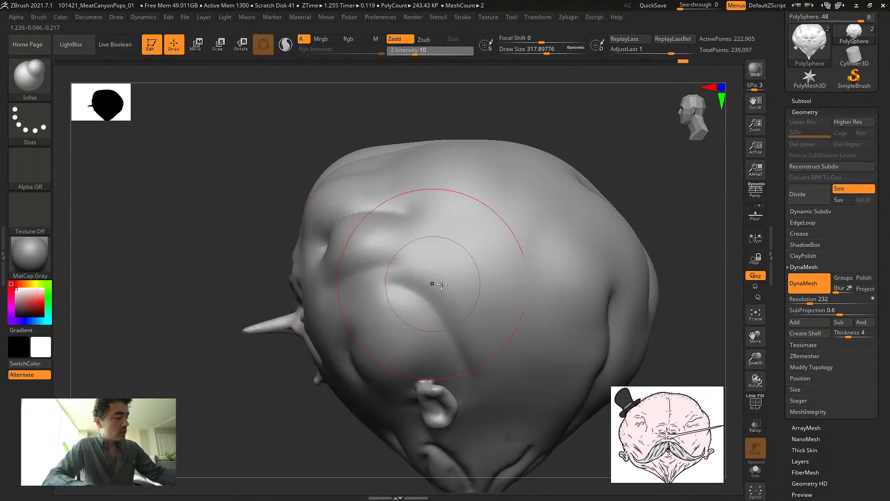
drag(458, 254, 528, 380)
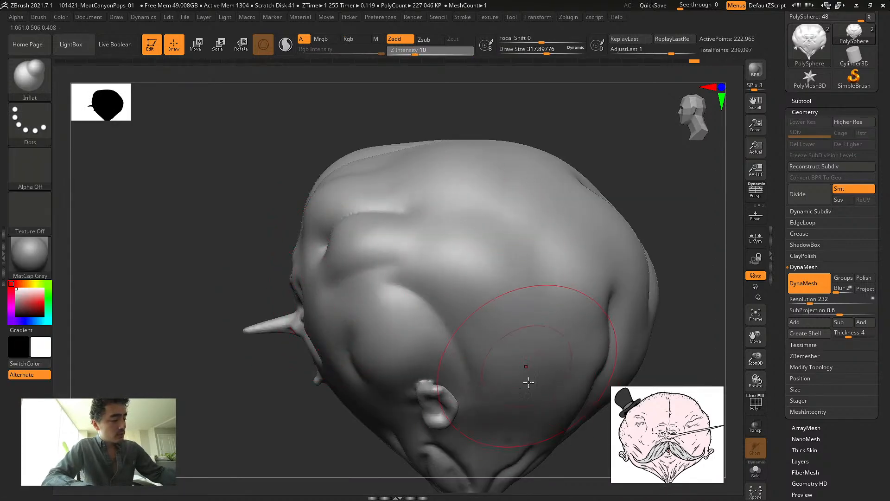
drag(583, 331, 642, 294)
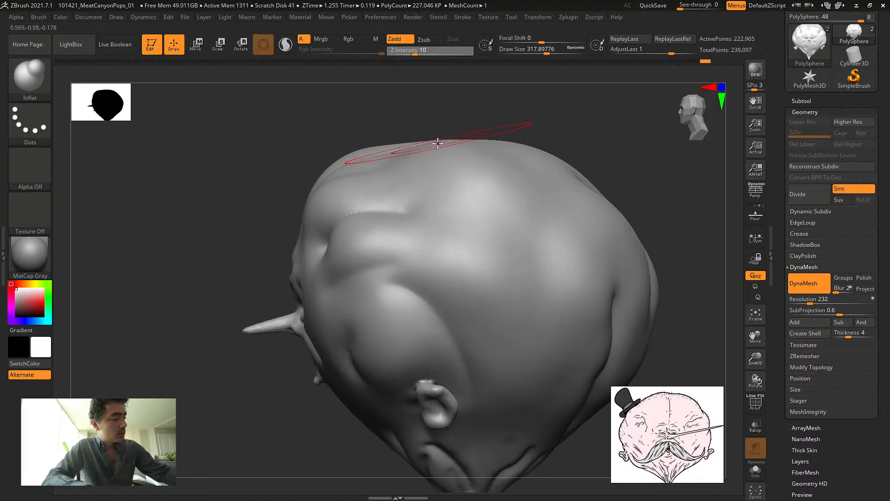
drag(437, 144, 198, 126)
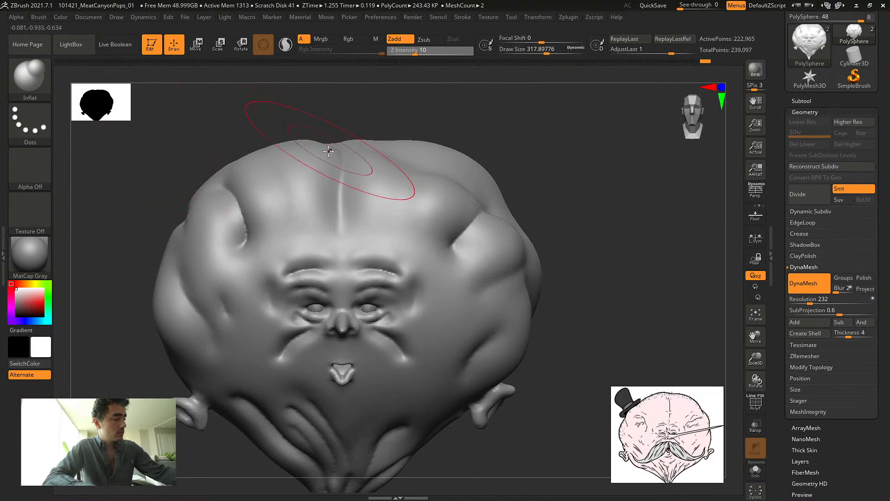
Swell the forehead lobes beside the central crease with Inflat at draw size about 415
key(d)
key(Escape)
key(s)
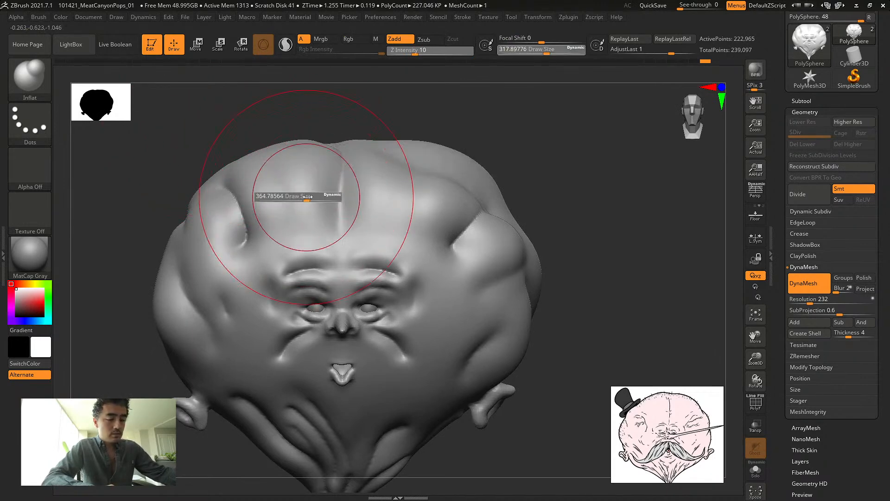
drag(306, 197, 334, 198)
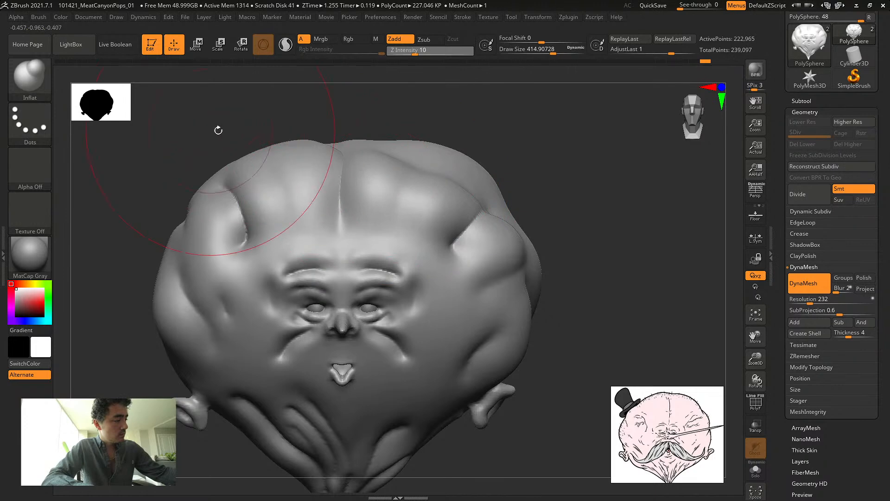
mouse_move(218, 130)
mouse_down()
mouse_move(230, 115)
mouse_move(436, 153)
mouse_move(488, 245)
mouse_move(563, 306)
mouse_move(215, 113)
mouse_up()
key(ctrl)
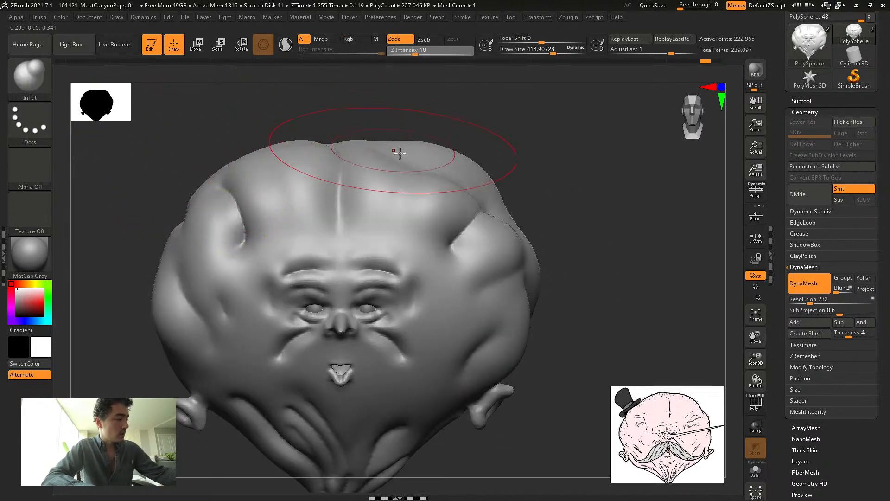
Reshape the upper outline of the crown with Move Topological at draw size about 415
key(b)
key(m)
key(t)
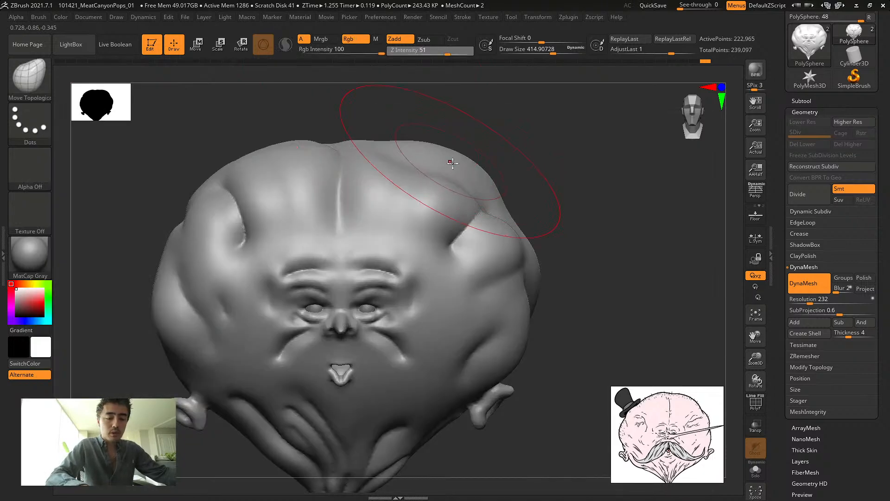
drag(484, 169, 223, 161)
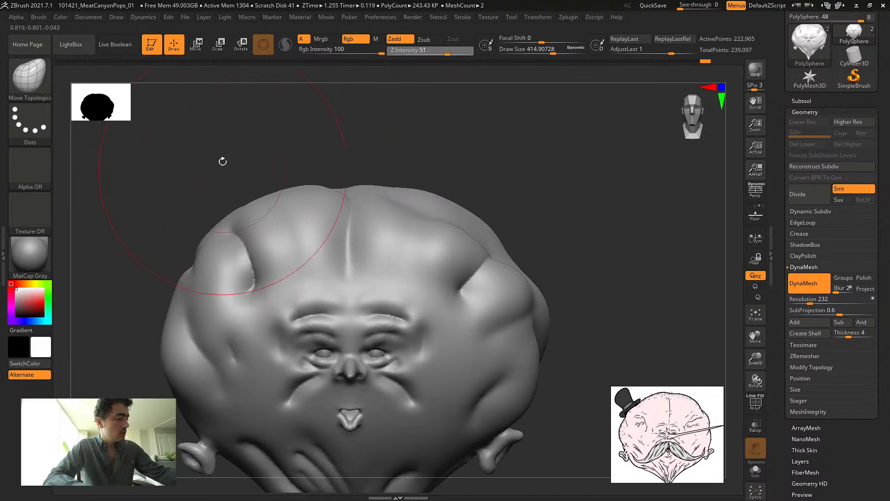
Inflate the crown around the central forehead crease with Inflat at draw size about 422 and update the head's DynaMesh
key(b)
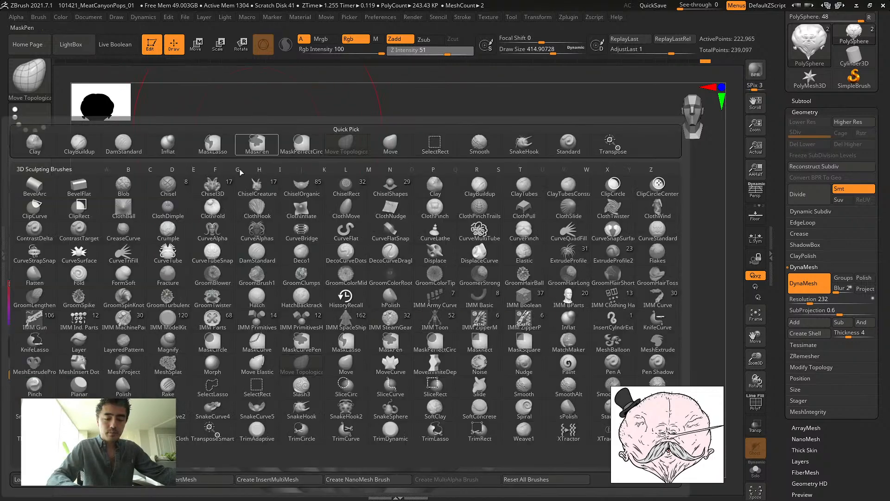
key(i)
key(n)
key(s)
drag(233, 173, 306, 195)
key(s)
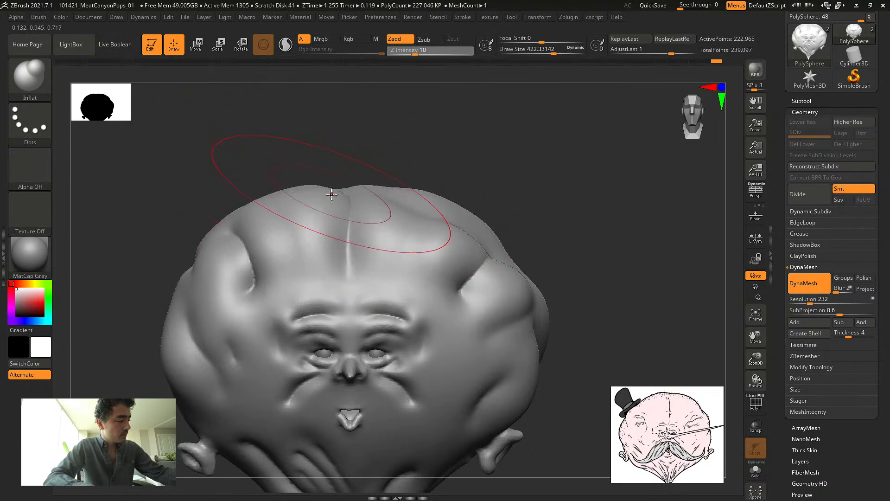
key(ctrl)
ctrl+drag(344, 362, 356, 378)
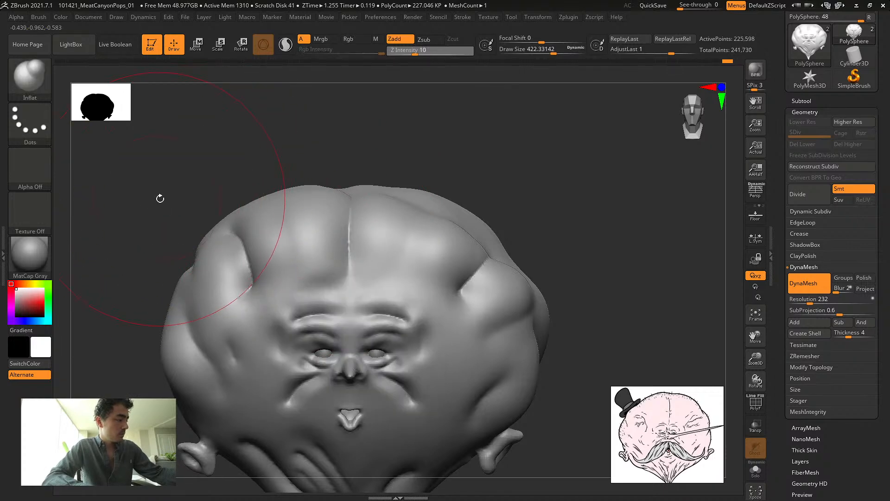
Update the head's DynaMesh and inflate the folds near the chin tip with Inflat at draw size about 154
mouse_move(159, 197)
mouse_down()
mouse_move(138, 198)
mouse_move(153, 191)
mouse_move(105, 167)
mouse_move(214, 204)
mouse_move(220, 192)
mouse_move(223, 238)
mouse_move(491, 222)
mouse_up()
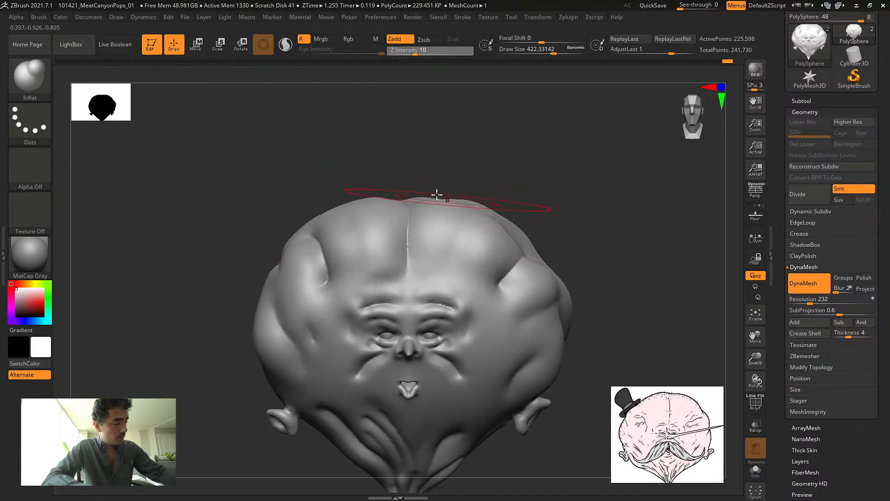
key(ctrl)
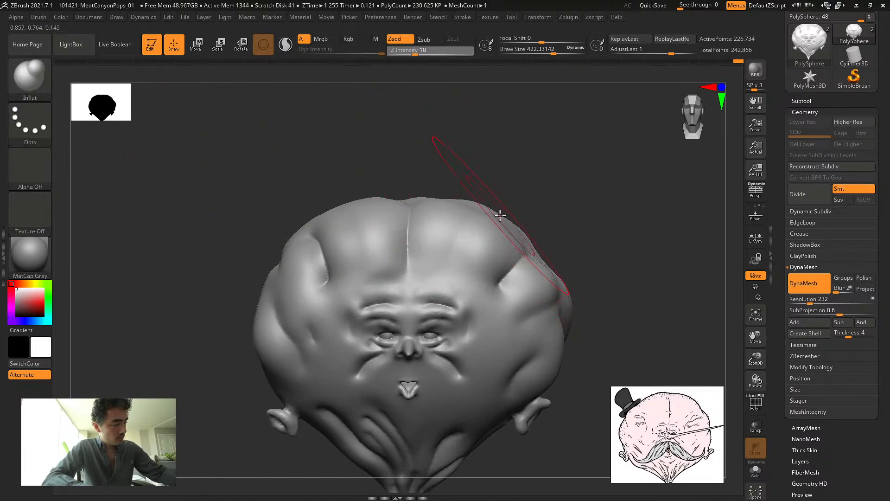
ctrl+drag(198, 193, 183, 167)
key(s)
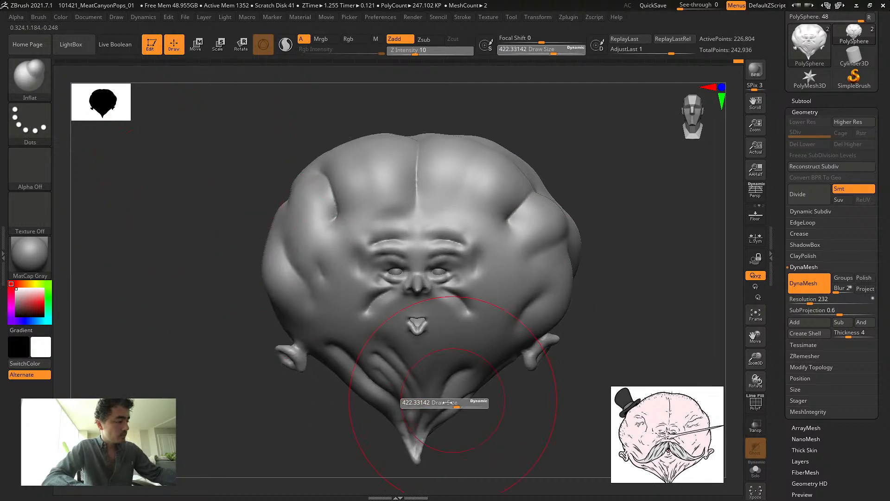
drag(438, 406, 415, 405)
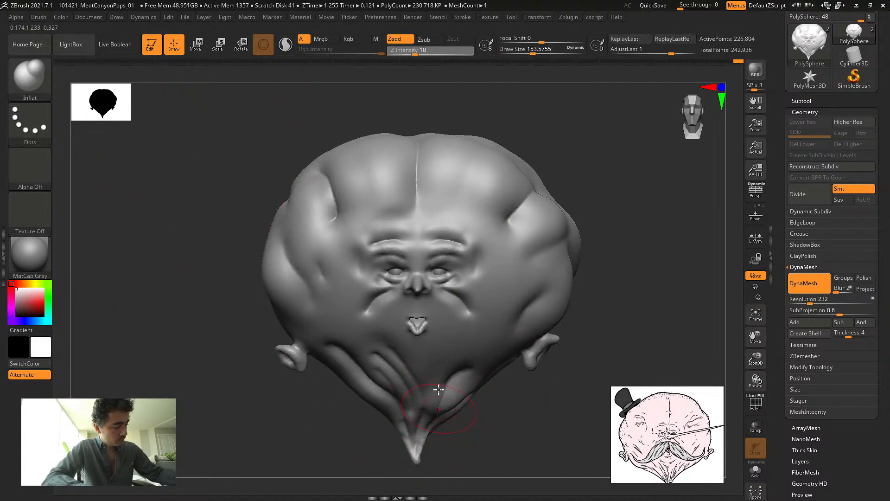
ctrl+drag(189, 322, 193, 327)
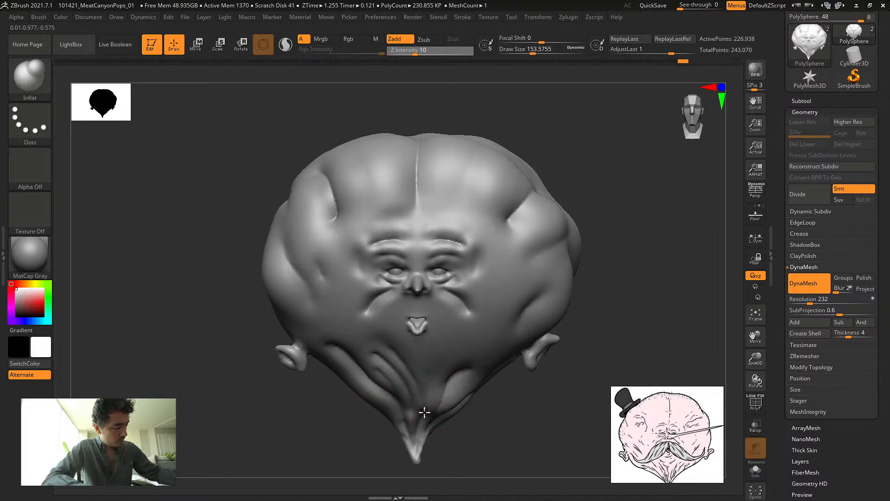
mouse_move(149, 285)
mouse_down()
mouse_move(116, 286)
mouse_move(150, 282)
mouse_up()
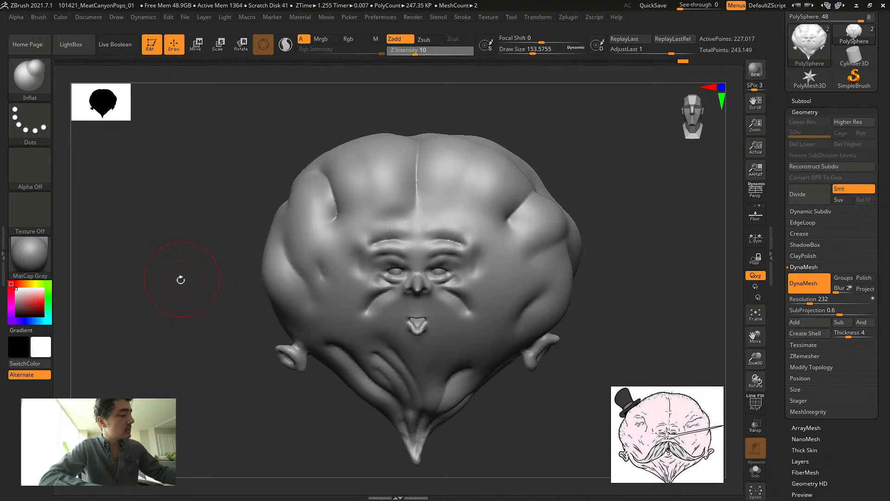
Inflate the ear's outer rim with Inflat at draw size about 65 and update the DynaMesh
mouse_move(181, 280)
mouse_down()
mouse_move(163, 277)
mouse_move(173, 268)
mouse_move(145, 269)
mouse_move(213, 342)
mouse_up()
mouse_move(322, 381)
mouse_down()
mouse_move(283, 407)
mouse_move(312, 391)
mouse_up()
key(s)
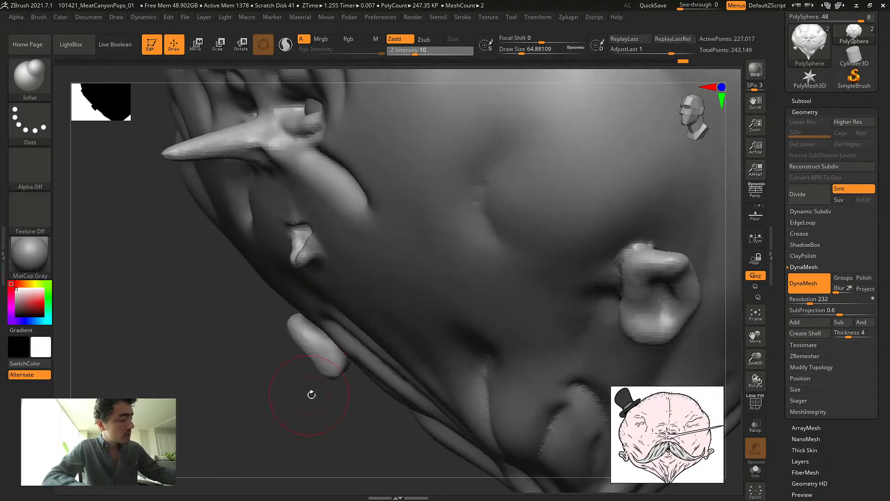
mouse_move(696, 293)
mouse_down()
mouse_move(694, 281)
mouse_move(694, 303)
mouse_up()
ctrl+drag(204, 438, 250, 392)
Carve the inner hollow of the ear with DamStandard at draw size about 65 and update the DynaMesh
key(b)
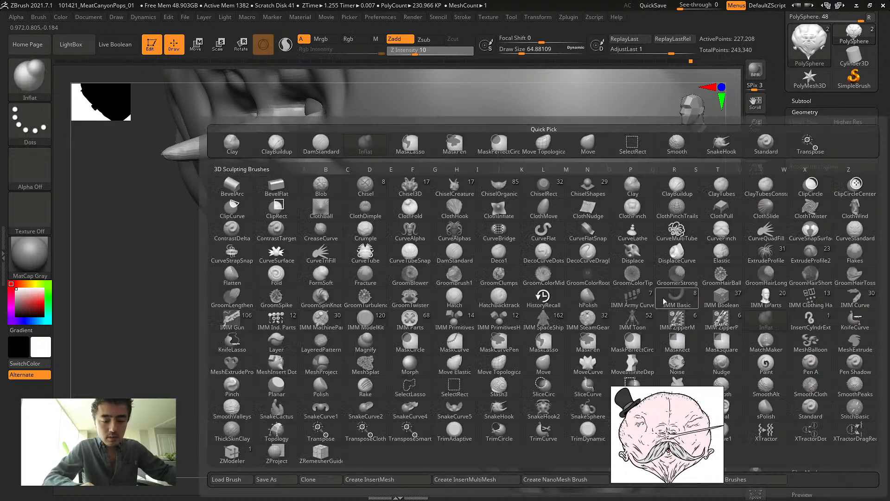
key(d)
key(s)
mouse_move(668, 262)
mouse_down()
mouse_move(657, 297)
mouse_move(662, 319)
mouse_move(655, 302)
mouse_up()
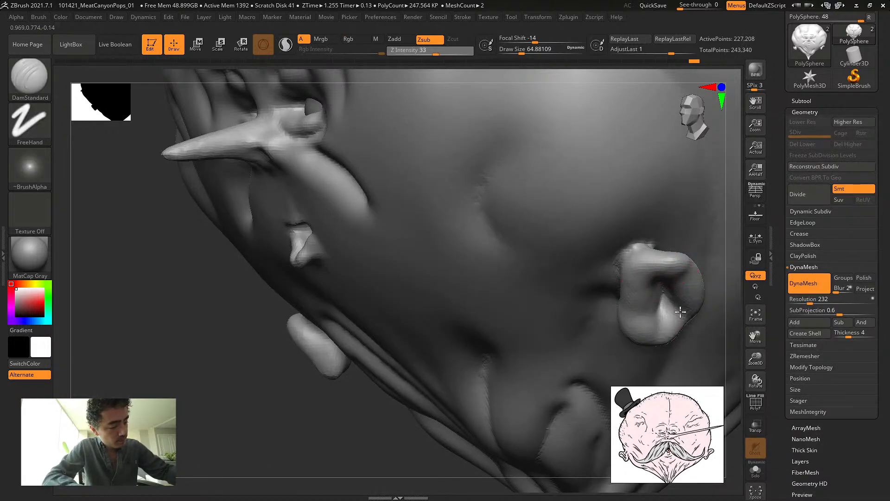
key(ctrl)
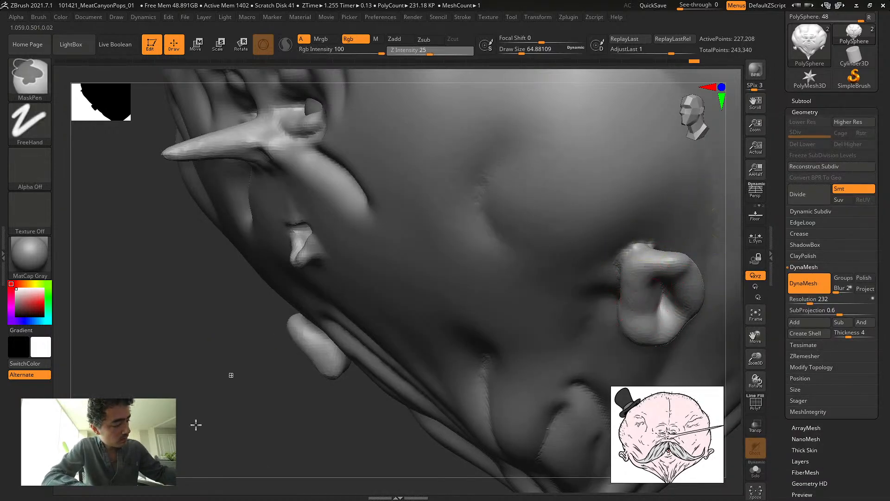
ctrl+drag(195, 424, 232, 373)
Cut finer creases inside the ear with DamStandard at draw size about 27 and update the DynaMesh
key(s)
drag(668, 297, 648, 290)
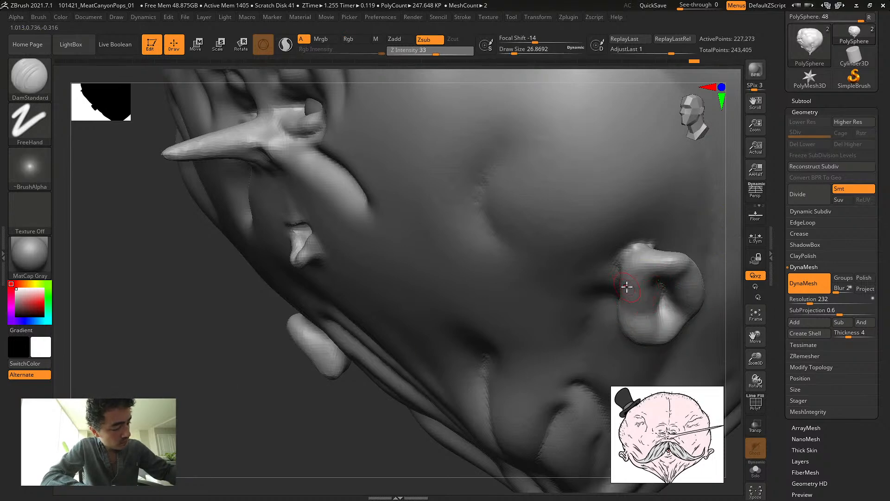
mouse_move(257, 414)
mouse_down()
mouse_move(243, 413)
mouse_move(252, 413)
mouse_up()
drag(631, 305, 689, 277)
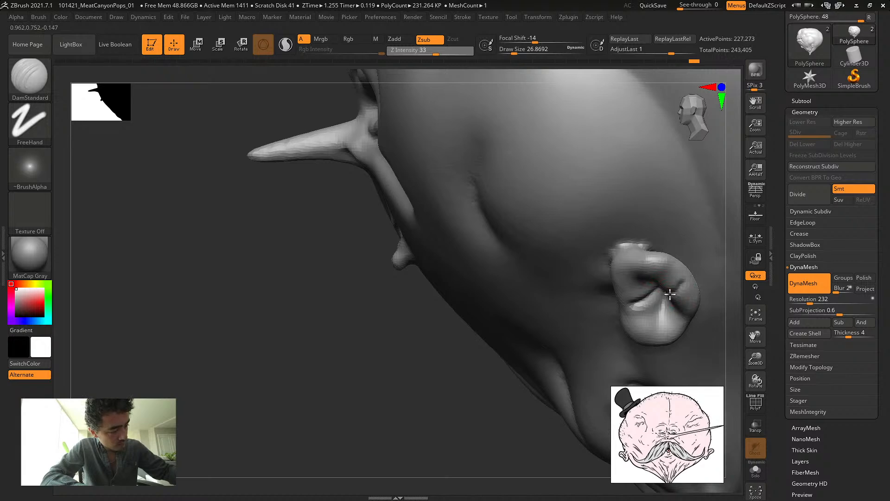
drag(674, 326, 646, 334)
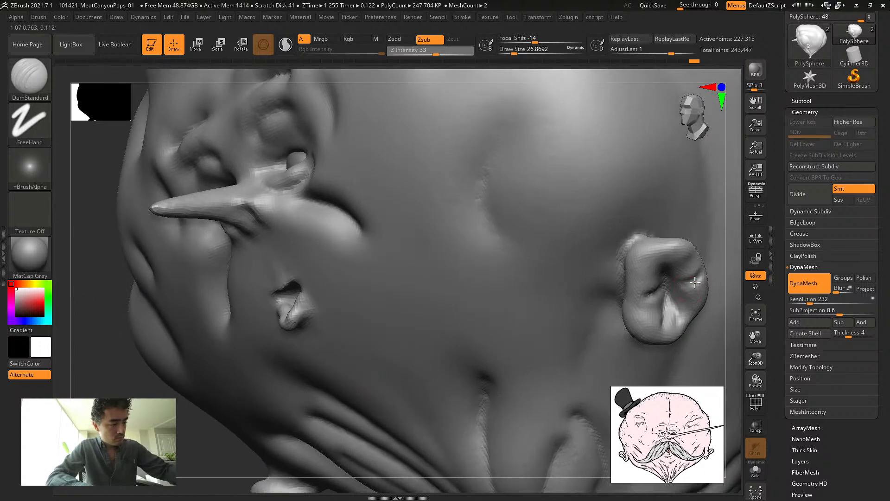
drag(671, 282, 698, 274)
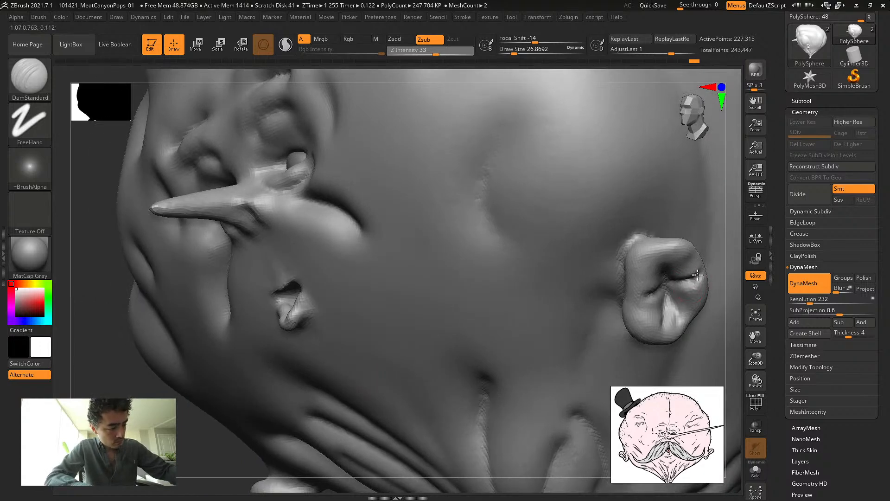
drag(667, 326, 668, 288)
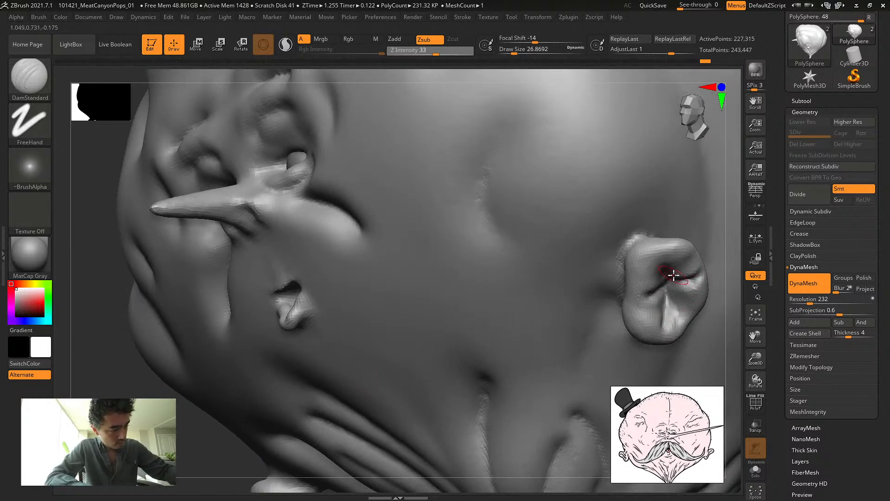
key(ctrl)
Thicken the ear's rim and inner ridges with Inflat at draw size about 51, declining Dynamic Subdiv, and update the DynaMesh
key(b)
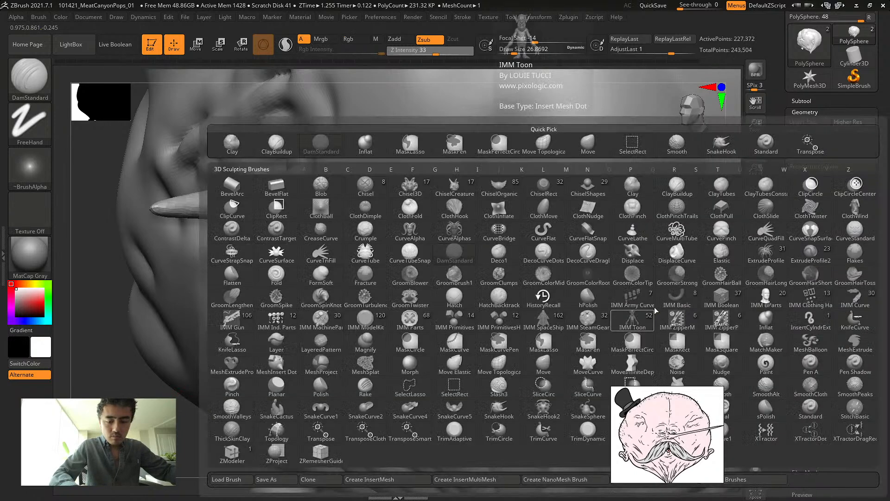
key(i)
key(n)
key(d)
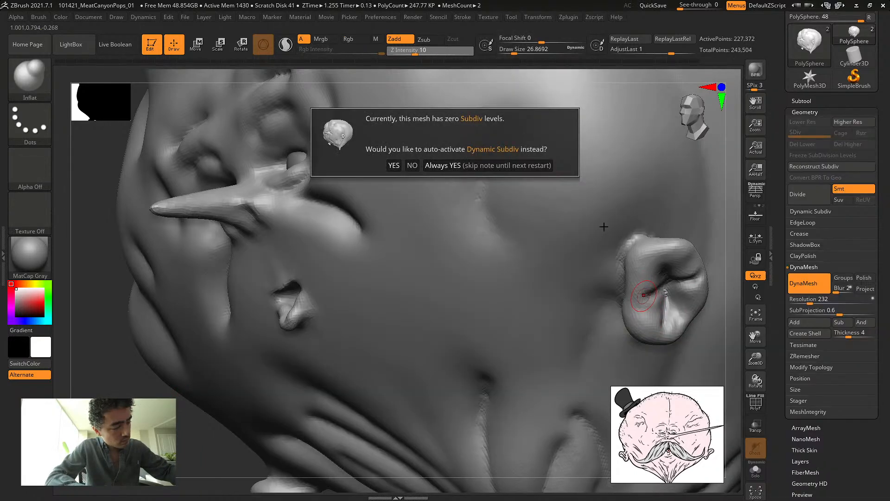
click(412, 166)
key(s)
drag(578, 281, 583, 282)
mouse_move(683, 267)
mouse_down()
mouse_move(696, 297)
mouse_move(675, 320)
mouse_move(656, 312)
mouse_move(682, 306)
mouse_up()
key(ctrl)
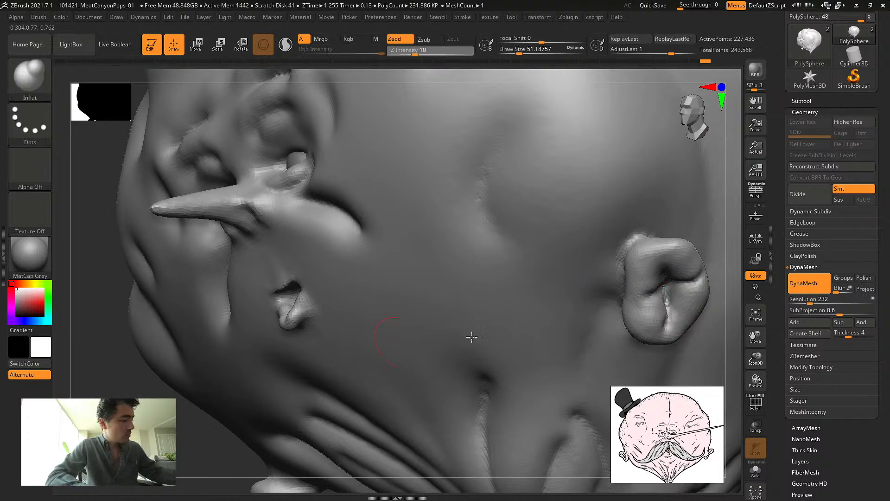
mouse_move(649, 253)
mouse_down()
mouse_move(640, 275)
mouse_move(642, 265)
mouse_up()
key(ctrl)
mouse_move(135, 398)
ctrl+mouse_down()
mouse_move(126, 387)
mouse_move(140, 372)
ctrl+mouse_up()
Stretch the ear's upper rim and lobe in front view with Move Topological at draw size about 97
alt+drag(212, 344, 118, 397)
alt+drag(221, 358, 235, 401)
alt+drag(209, 371, 529, 373)
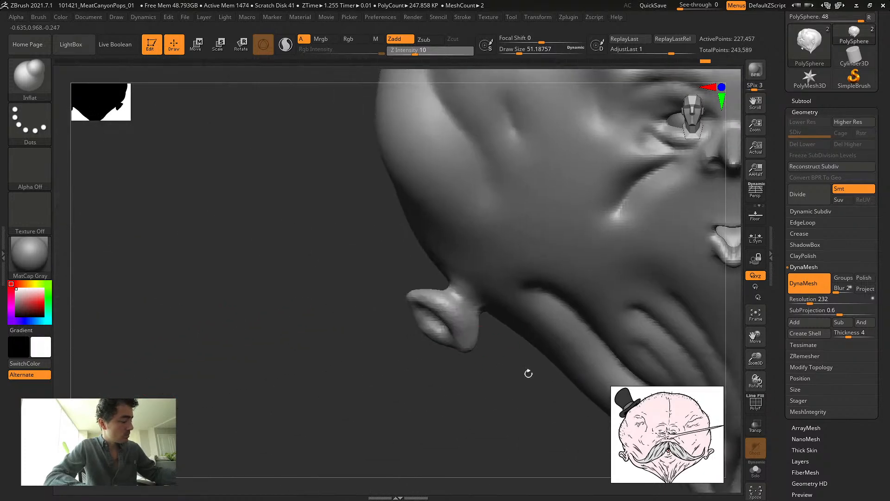
key(b)
key(m)
key(t)
key(s)
drag(339, 334, 367, 335)
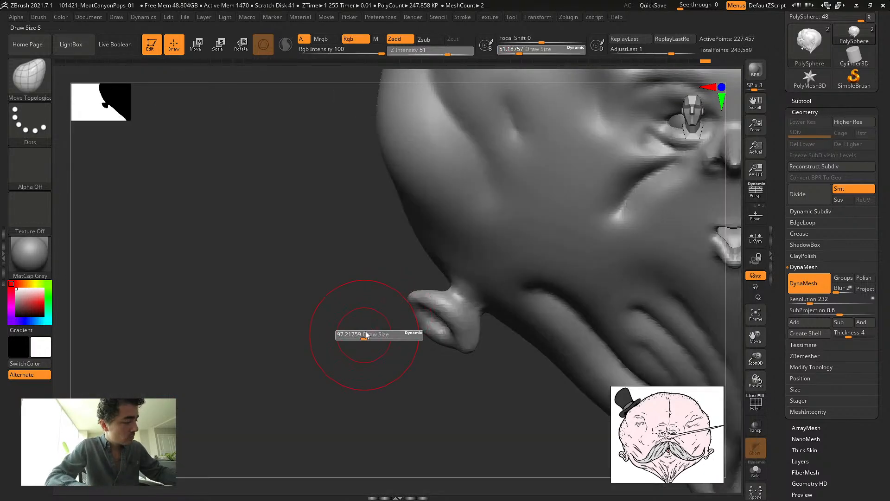
drag(416, 302, 413, 275)
mouse_move(466, 344)
mouse_down()
mouse_move(473, 367)
mouse_move(445, 348)
mouse_move(440, 312)
mouse_up()
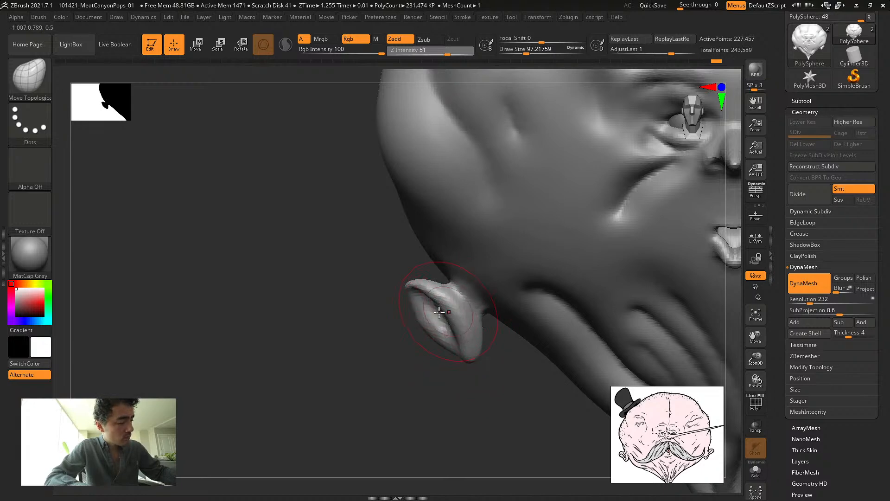
Refine the ear's side-view outline and inner bowl with Move Topological at draw size about 97
drag(369, 321, 397, 334)
drag(325, 376, 364, 369)
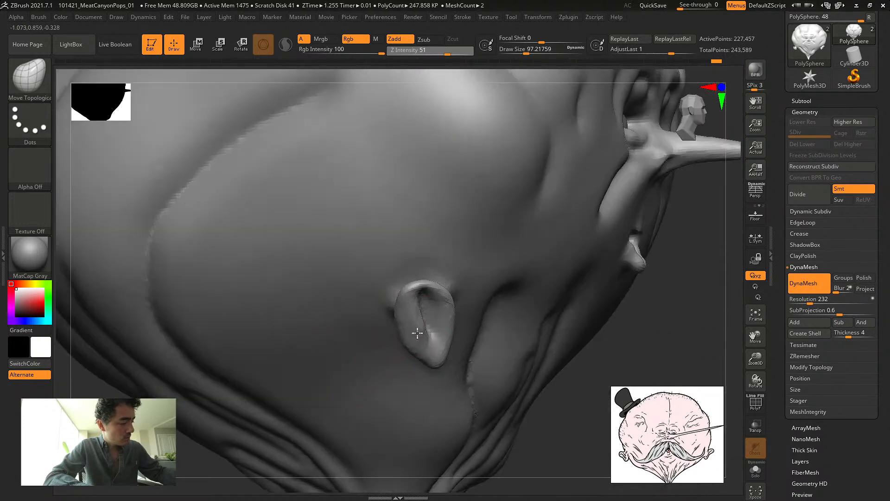
mouse_move(394, 302)
mouse_down()
mouse_move(404, 297)
mouse_move(424, 353)
mouse_up()
drag(413, 320, 417, 338)
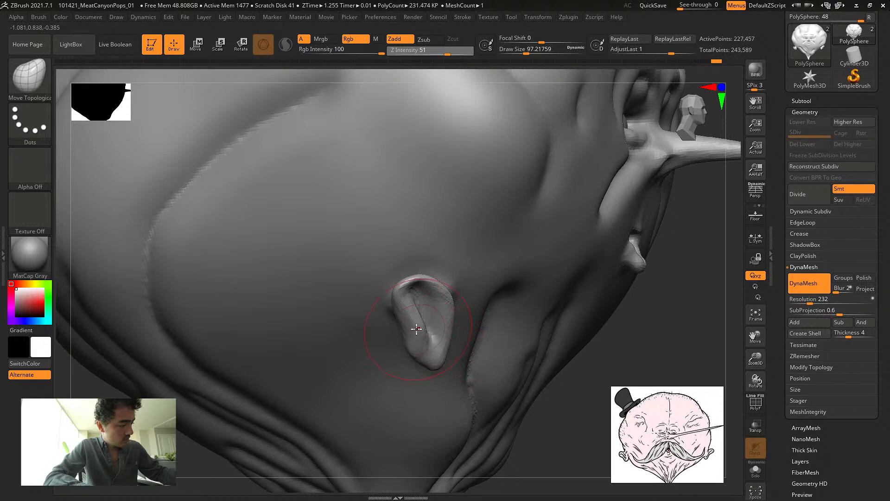
Thicken the back rim of the reshaped ear with Inflat at draw size about 97
drag(116, 399, 119, 419)
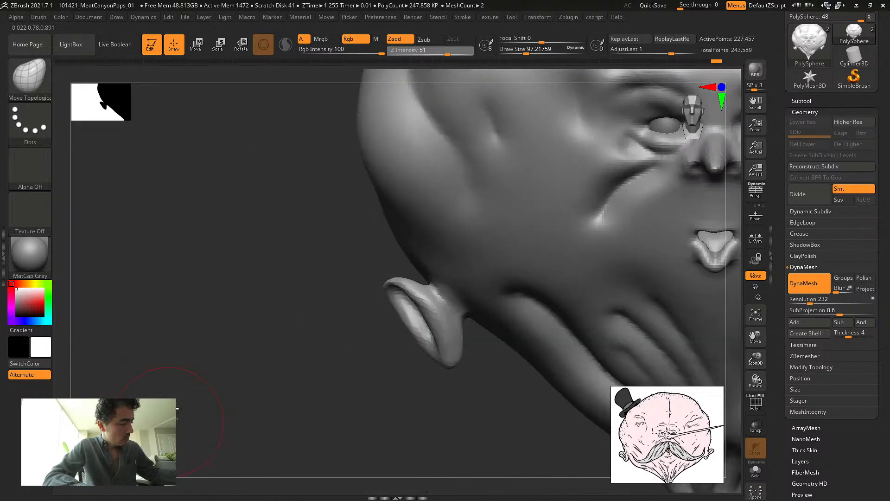
key(b)
key(i)
key(n)
drag(298, 348, 355, 331)
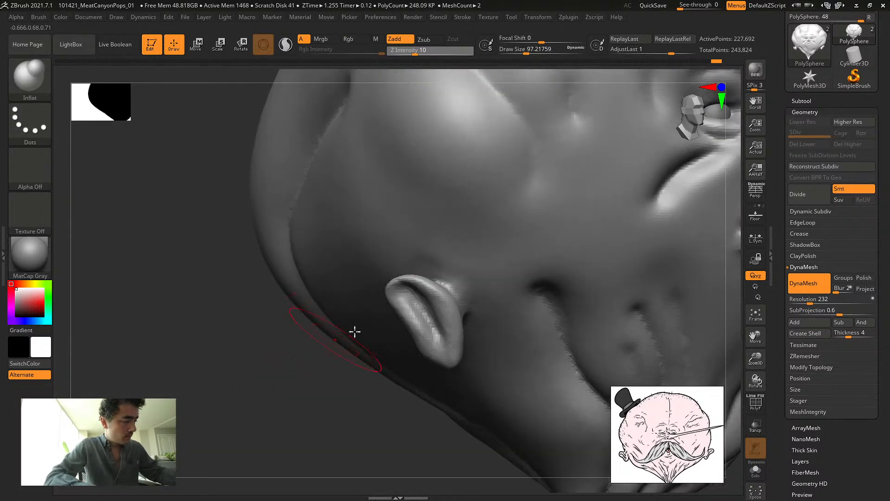
drag(394, 301, 404, 325)
Carve the groove between the ear's rim and inner bowl with DamStandard at draw size about 41
key(b)
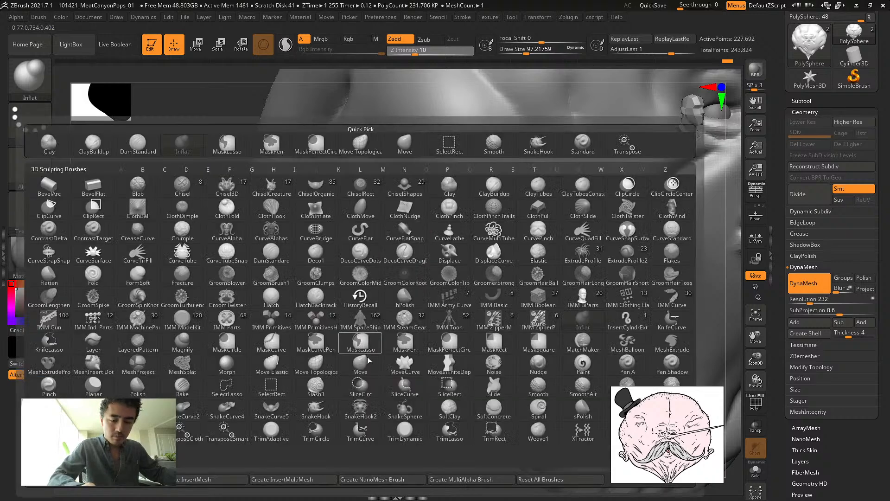
key(d)
key(s)
key(s)
drag(372, 366, 367, 366)
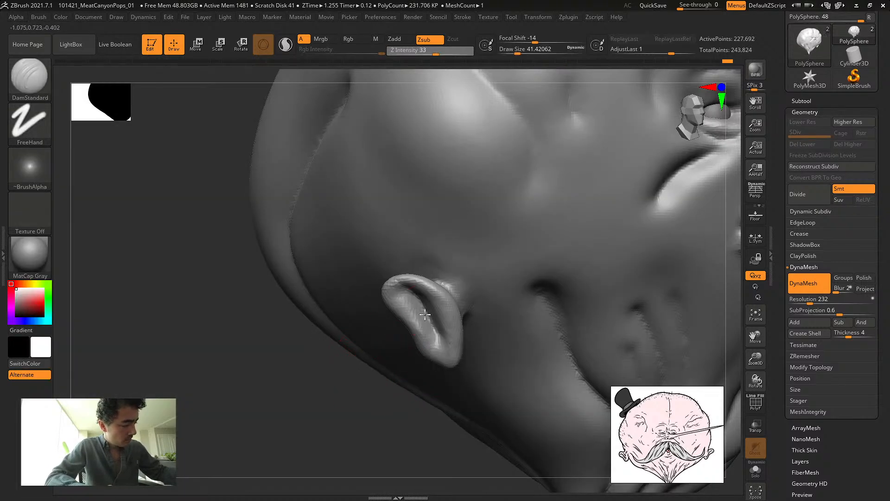
key(ctrl+z)
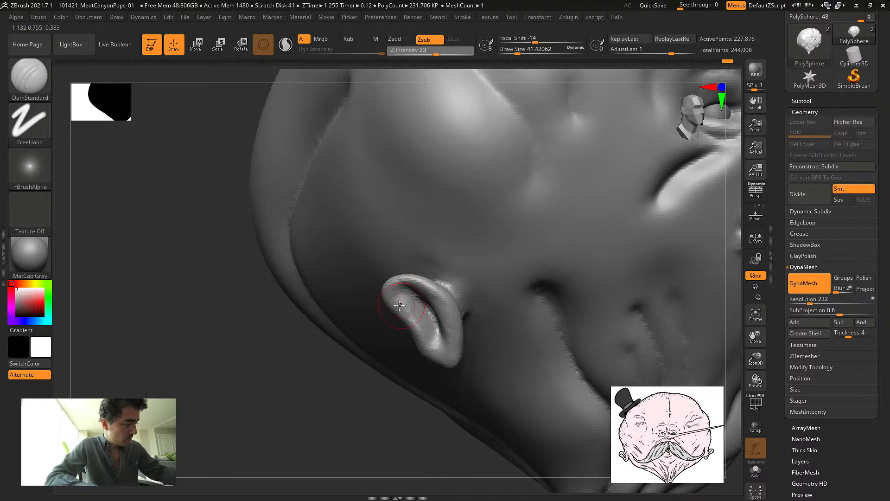
drag(409, 298, 401, 313)
Inflate the ear's upper rim and lobe with Inflat at draw size about 41
key(b)
key(i)
key(n)
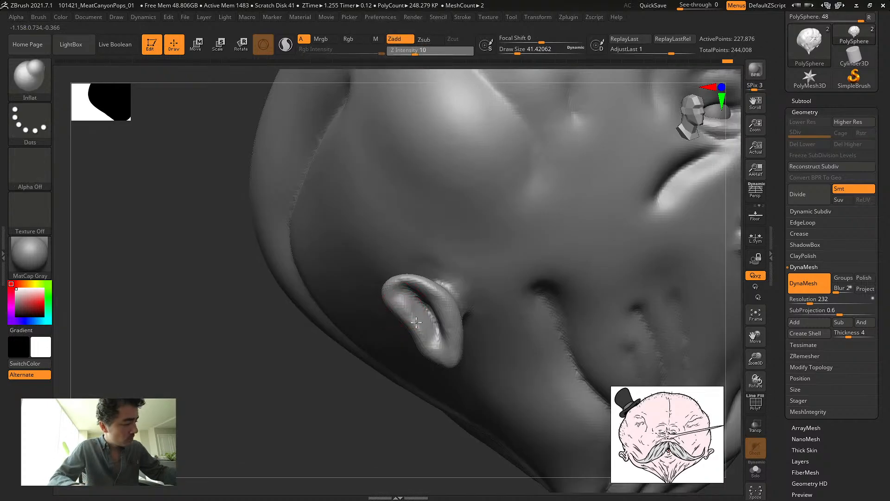
mouse_move(433, 293)
mouse_down()
mouse_move(417, 281)
mouse_move(397, 286)
mouse_move(449, 302)
mouse_up()
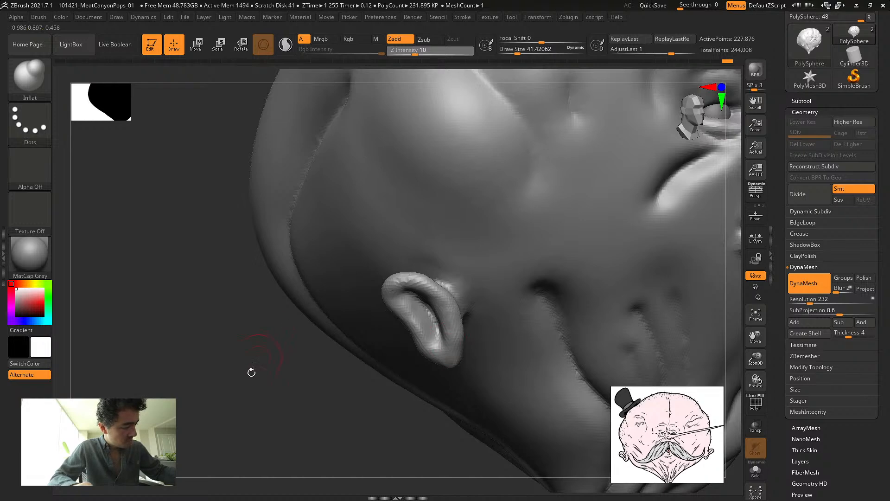
drag(252, 372, 330, 366)
mouse_move(407, 338)
mouse_down()
mouse_move(431, 366)
mouse_move(445, 351)
mouse_up()
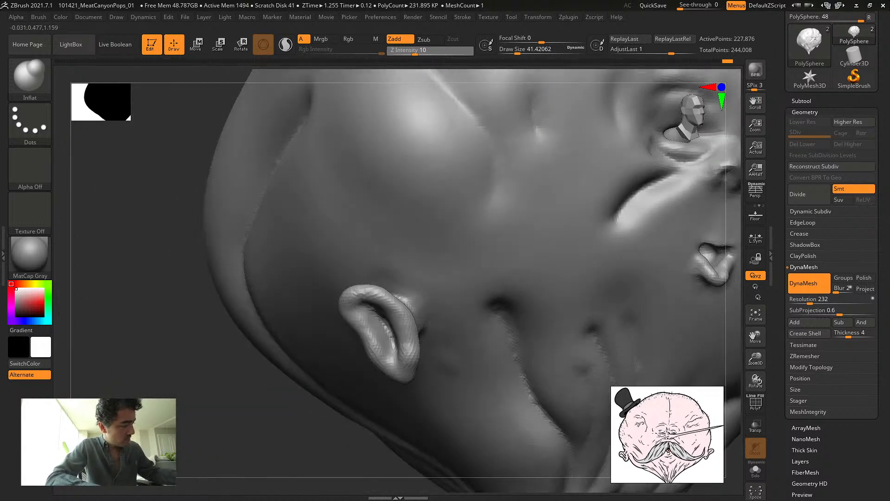
Carve the ear's upper hollow and inner folds with DamStandard at draw size about 41
key(b)
key(d)
key(s)
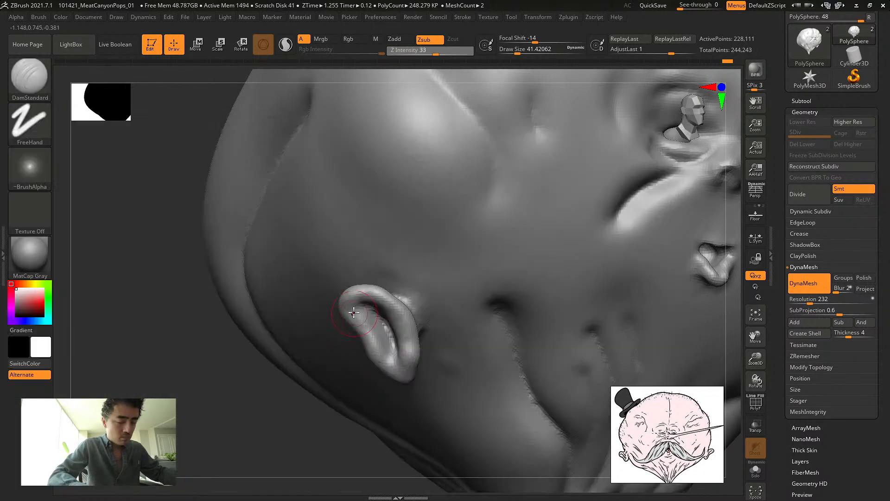
mouse_move(386, 313)
mouse_down()
mouse_move(397, 357)
mouse_move(389, 325)
mouse_up()
drag(283, 439, 378, 363)
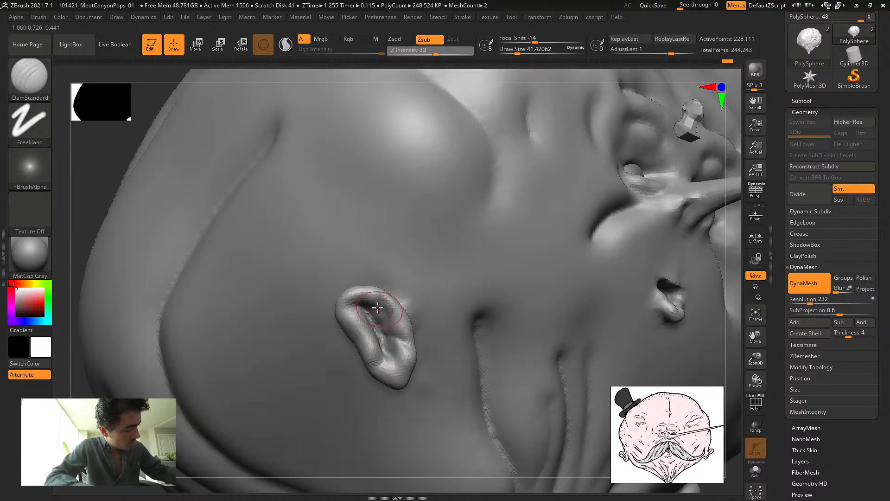
mouse_move(378, 307)
mouse_down()
mouse_move(355, 318)
mouse_move(382, 333)
mouse_up()
drag(84, 397, 291, 363)
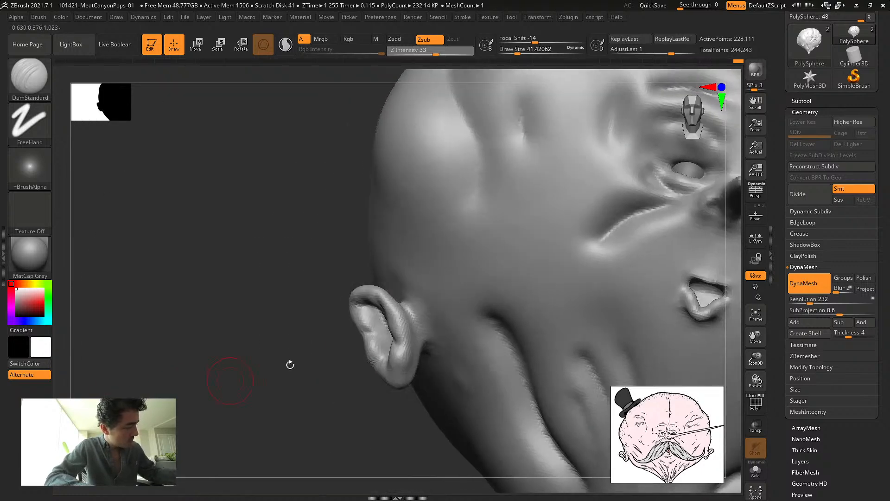
drag(141, 371, 223, 383)
mouse_move(403, 320)
mouse_down()
mouse_move(405, 342)
mouse_move(394, 357)
mouse_move(401, 366)
mouse_up()
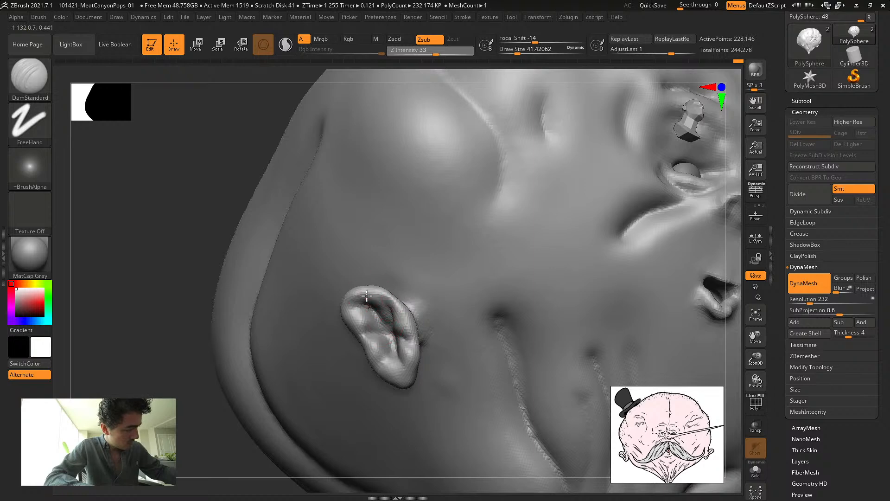
Deepen the ear's upper hollow and inflate its rim with Inflat at draw size about 62, remeshing the head with DynaMesh
drag(367, 296, 374, 307)
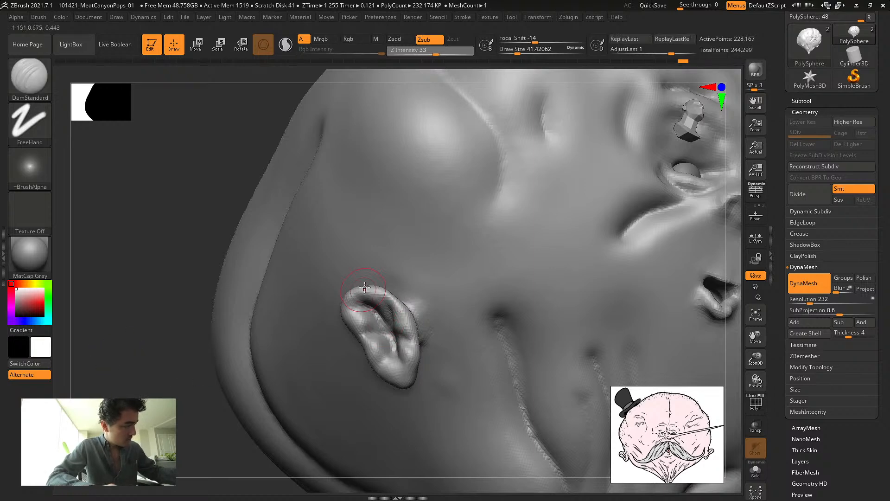
key(b)
key(i)
key(n)
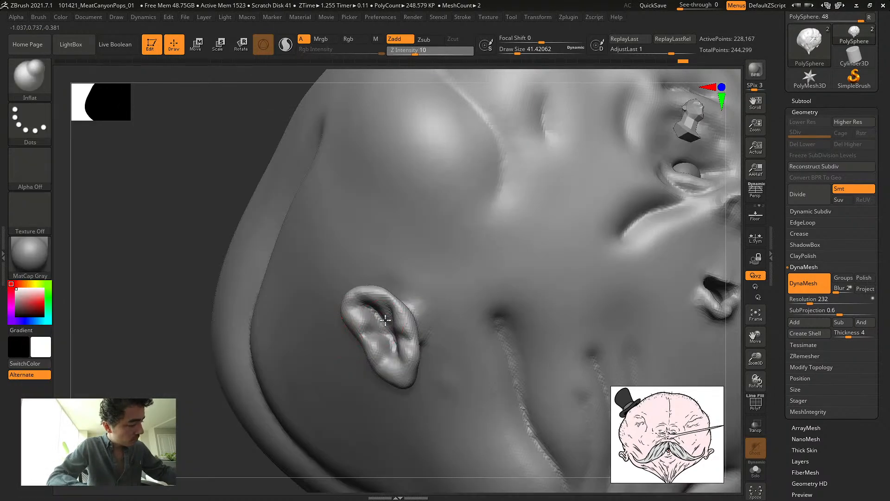
key(s)
drag(382, 312, 387, 312)
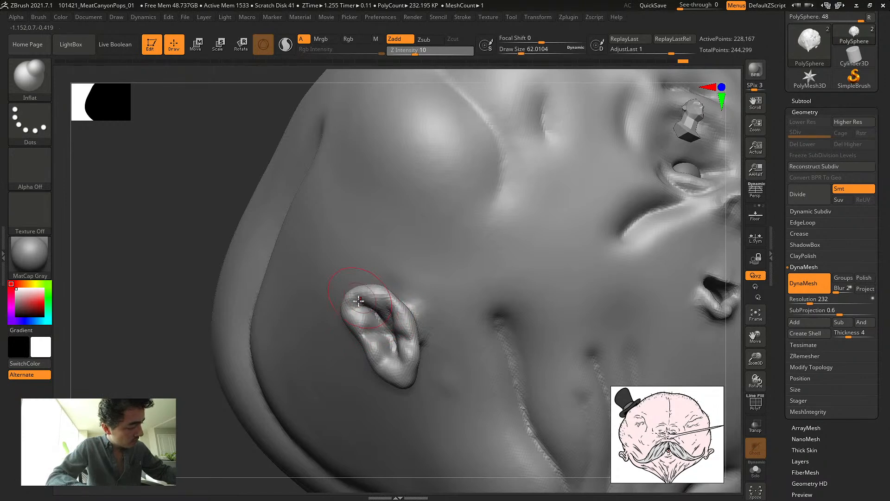
mouse_move(394, 365)
mouse_down()
mouse_move(406, 354)
mouse_move(399, 312)
mouse_move(407, 331)
mouse_move(392, 304)
mouse_up()
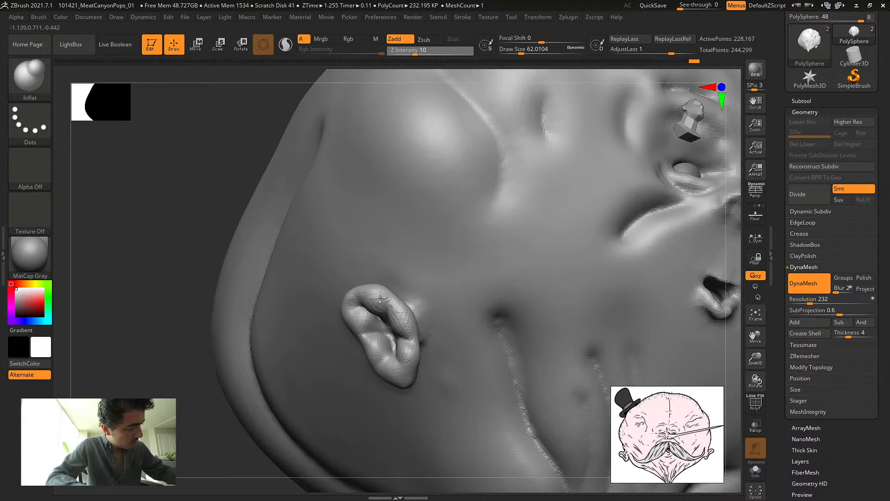
mouse_move(149, 278)
shift+mouse_down()
mouse_move(135, 281)
mouse_move(216, 315)
shift+mouse_up()
key(f)
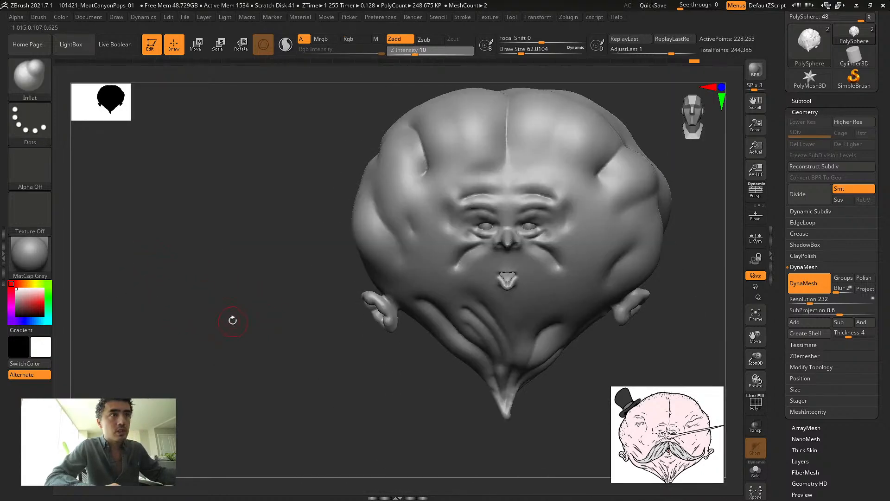
Carve the nostril openings under the nose with ClayBuildup at draw size about 12 and remesh the head
drag(225, 335, 143, 280)
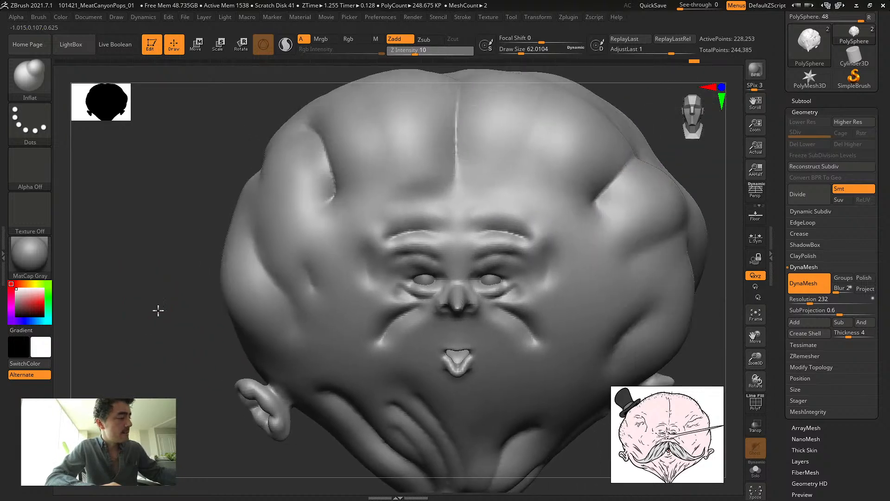
mouse_move(158, 310)
mouse_down()
mouse_move(179, 304)
mouse_move(172, 313)
mouse_up()
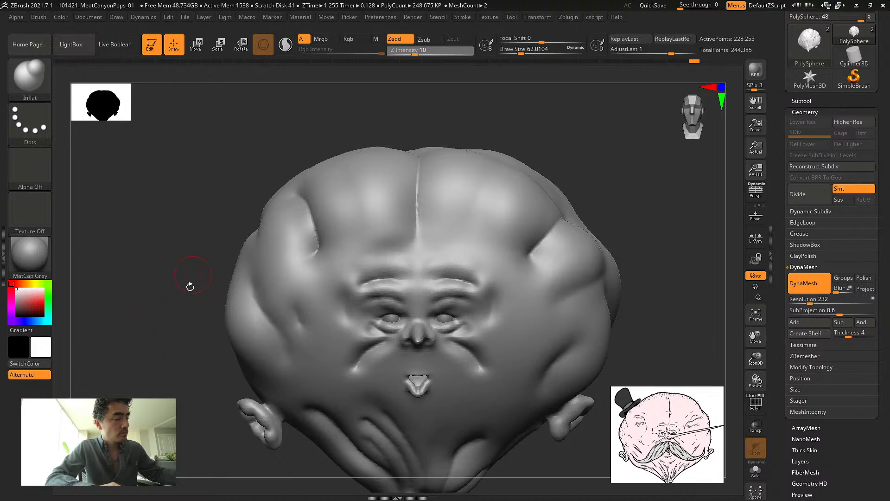
drag(190, 286, 130, 322)
drag(514, 119, 428, 86)
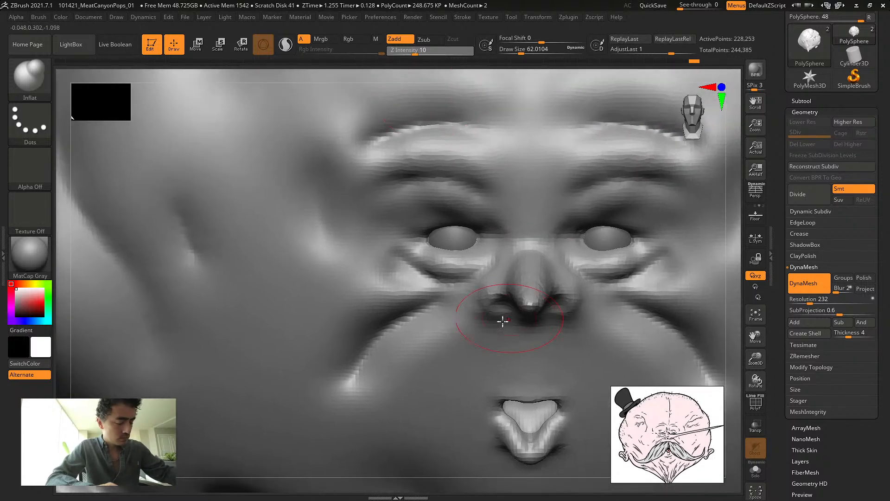
key(b)
key(c)
key(b)
key(s)
drag(480, 334, 470, 335)
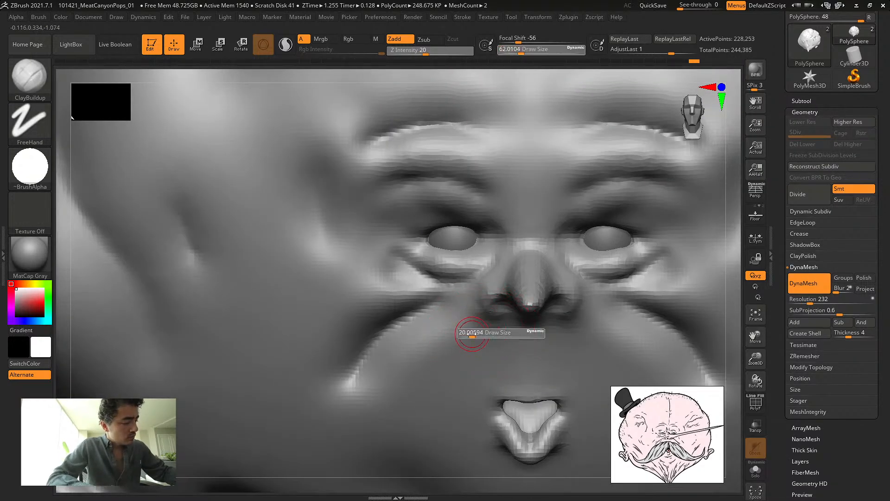
mouse_move(465, 78)
mouse_down()
mouse_move(475, 72)
mouse_move(474, 56)
mouse_up()
key(s)
drag(515, 330, 513, 331)
drag(425, 78, 430, 73)
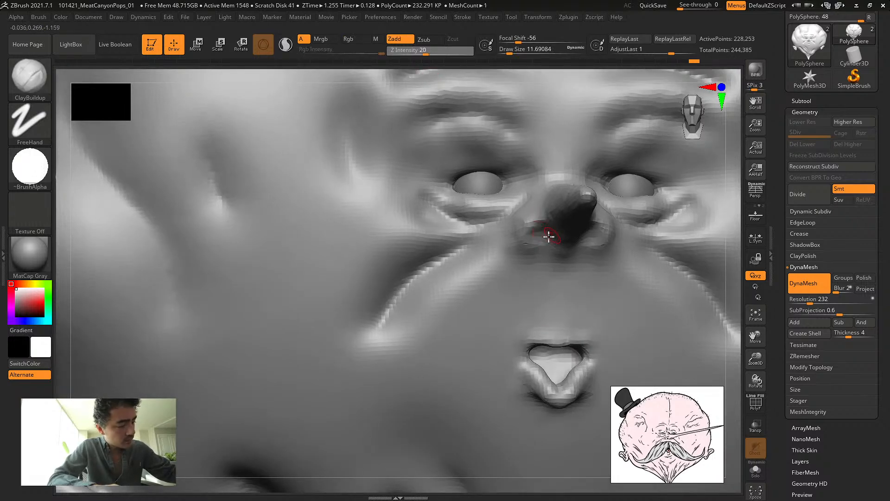
drag(533, 226, 542, 223)
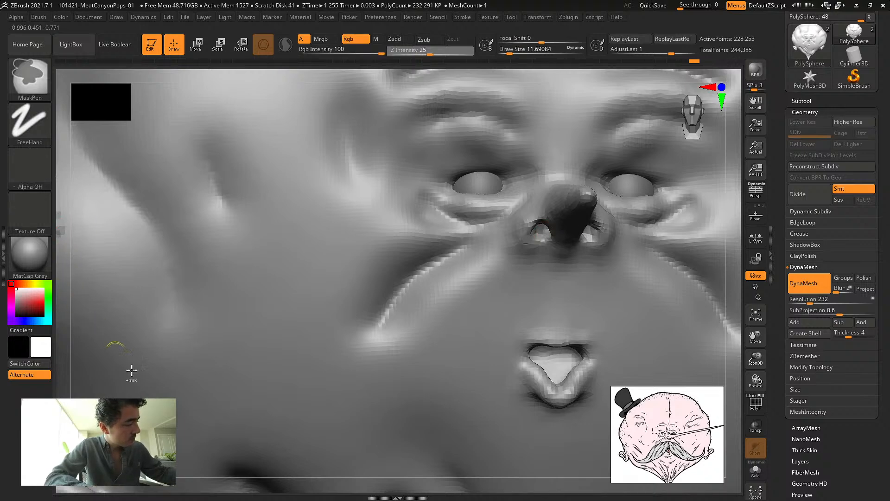
ctrl+right_drag(131, 371, 4, 353)
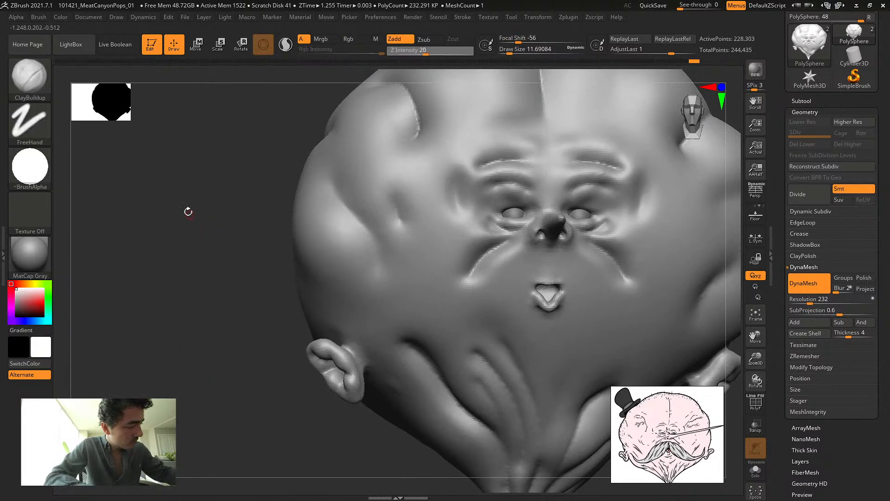
Deepen and clean up the nostrils with ClayBuildup at draw sizes about 20 and 13, remeshing after each pass
drag(189, 209, 193, 275)
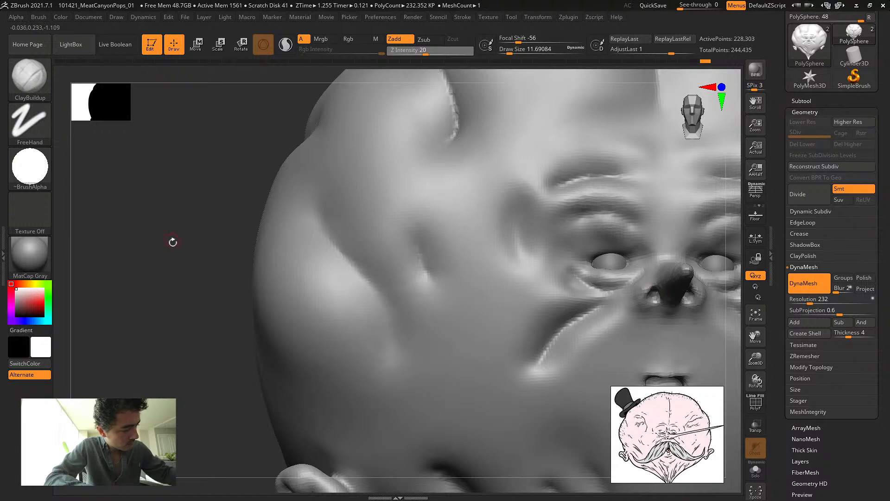
key(s)
drag(652, 294, 652, 294)
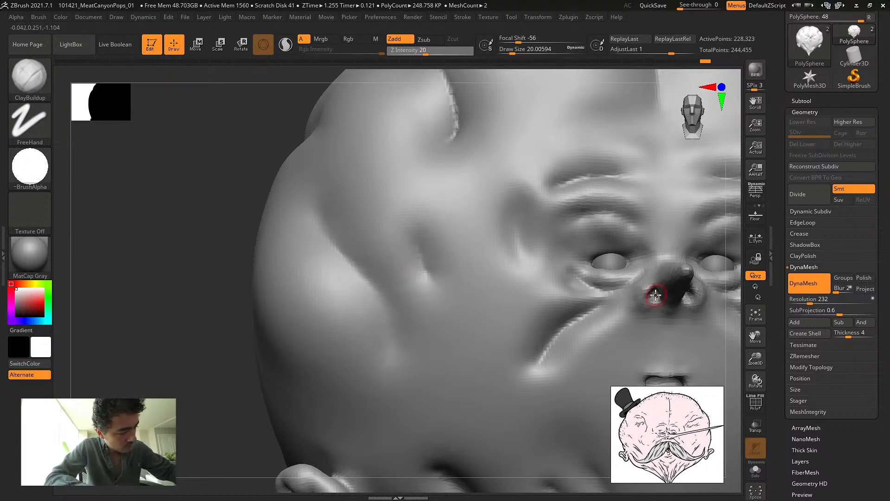
mouse_move(162, 244)
ctrl+mouse_down()
mouse_move(177, 267)
mouse_move(187, 251)
mouse_move(179, 250)
mouse_move(184, 221)
ctrl+mouse_up()
key(s)
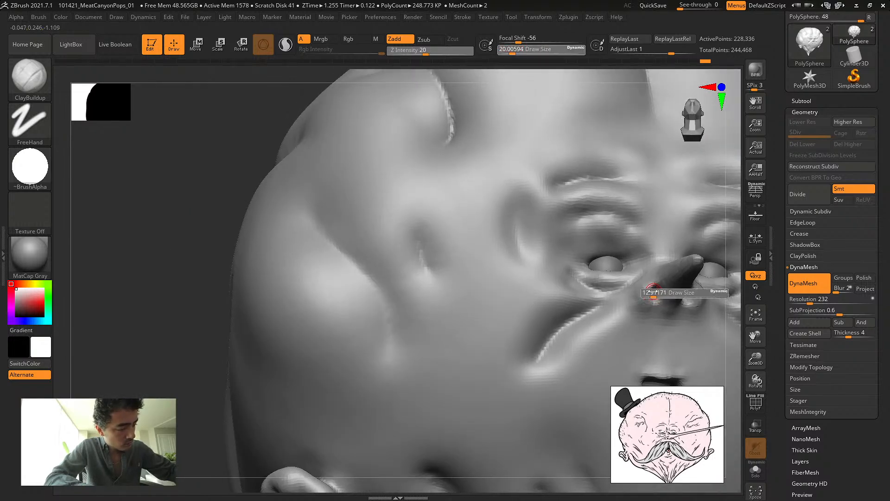
drag(652, 292, 654, 292)
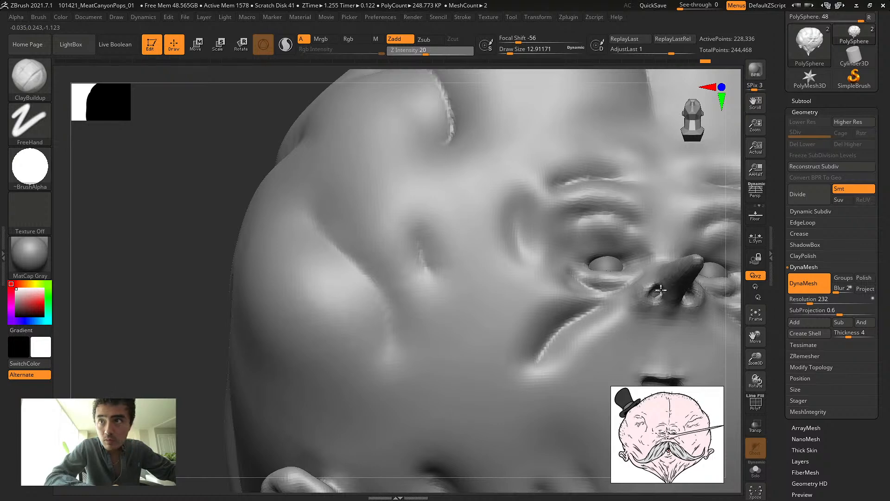
ctrl+drag(183, 264, 208, 211)
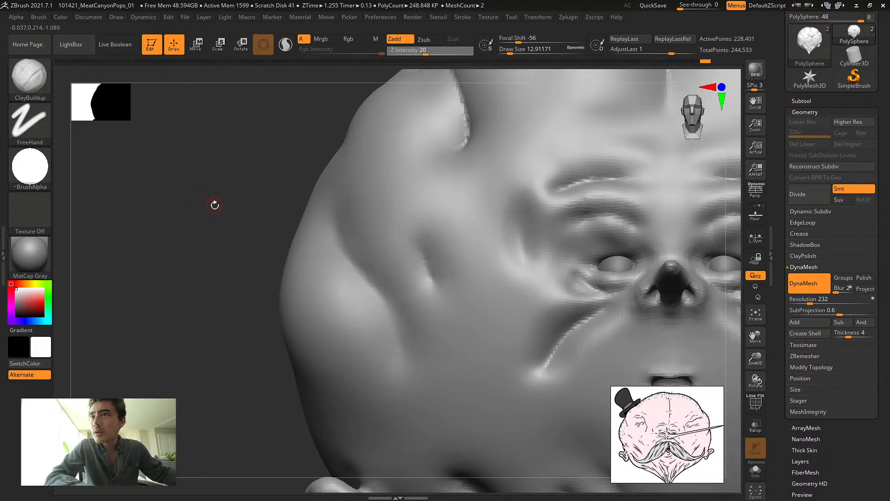
Carve creases at the outer eye corners with DamStandard at draw size about 13 and remesh the head
mouse_move(187, 224)
mouse_down()
mouse_move(191, 236)
mouse_move(235, 230)
mouse_up()
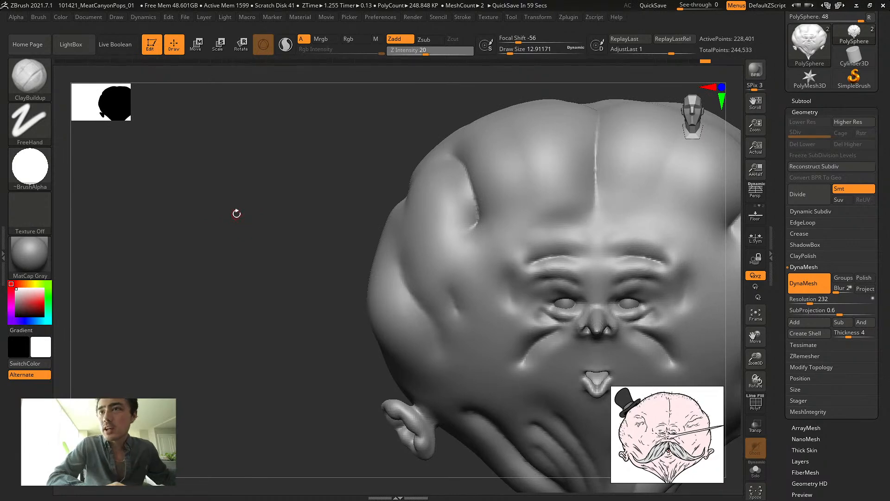
mouse_move(250, 214)
mouse_down()
mouse_move(242, 235)
mouse_move(225, 235)
mouse_move(243, 235)
mouse_move(263, 274)
mouse_up()
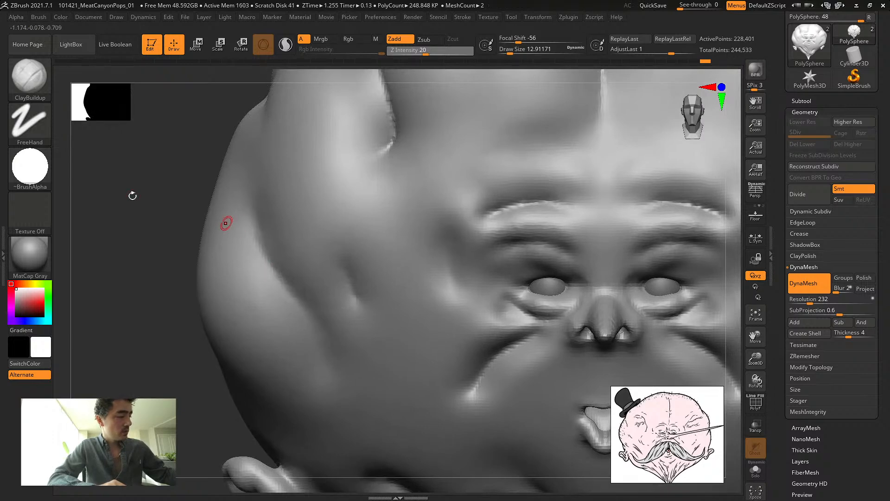
alt+drag(131, 193, 173, 213)
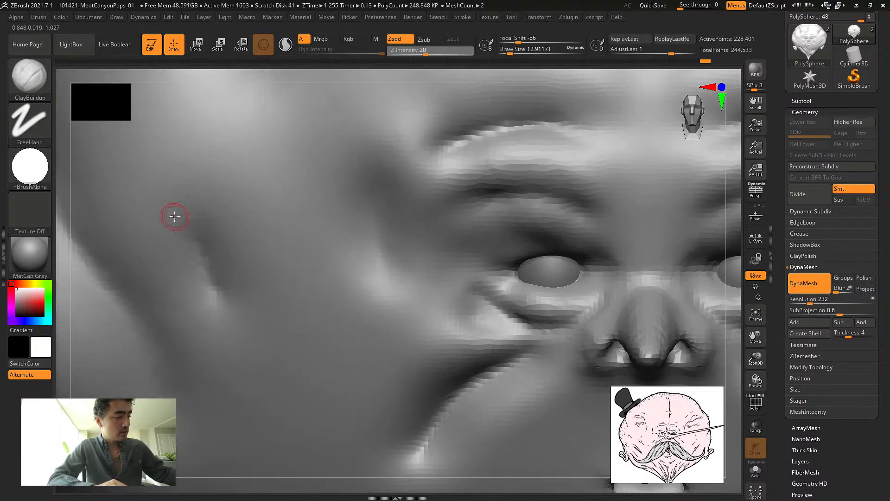
key(b)
key(d)
key(s)
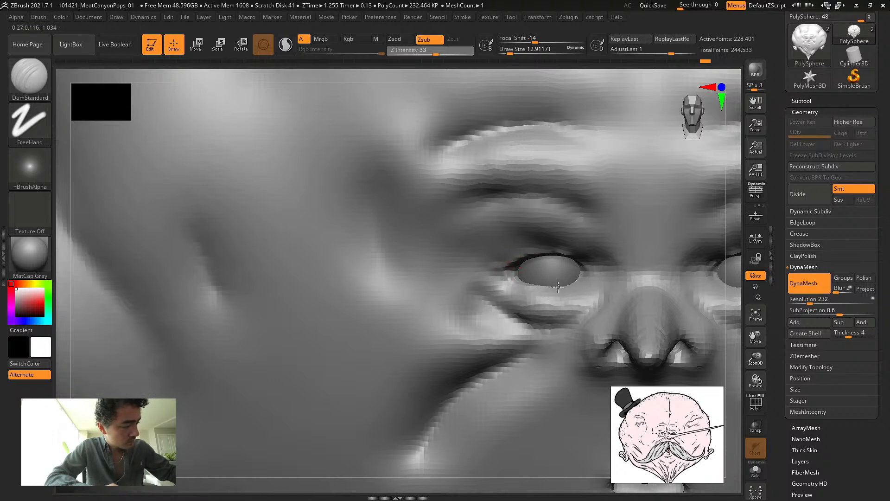
mouse_move(514, 279)
mouse_down()
mouse_move(510, 266)
mouse_move(522, 280)
mouse_up()
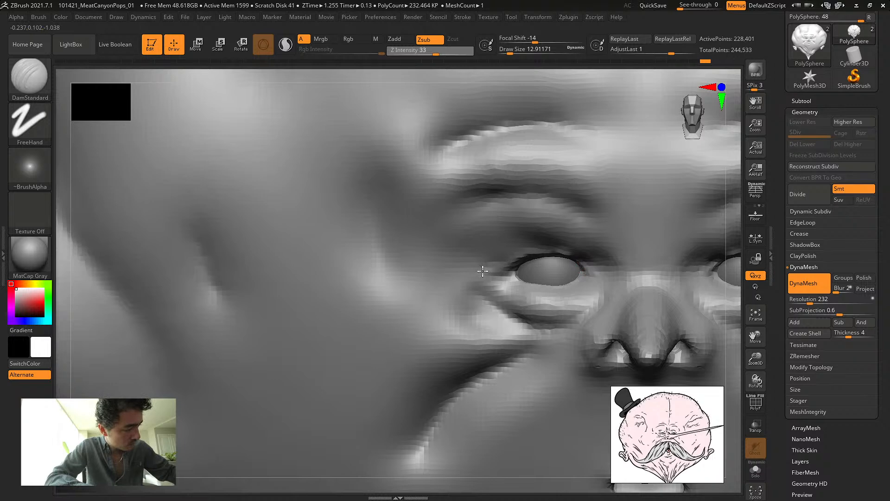
drag(494, 273, 496, 273)
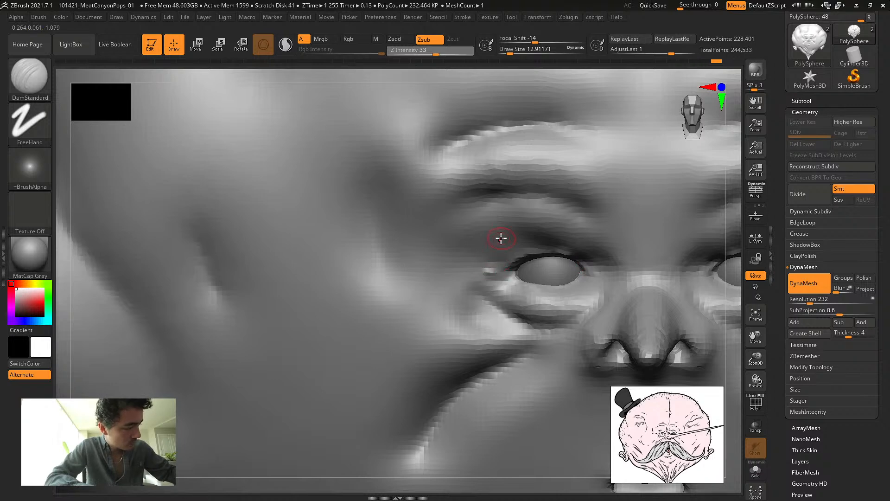
key(ctrl)
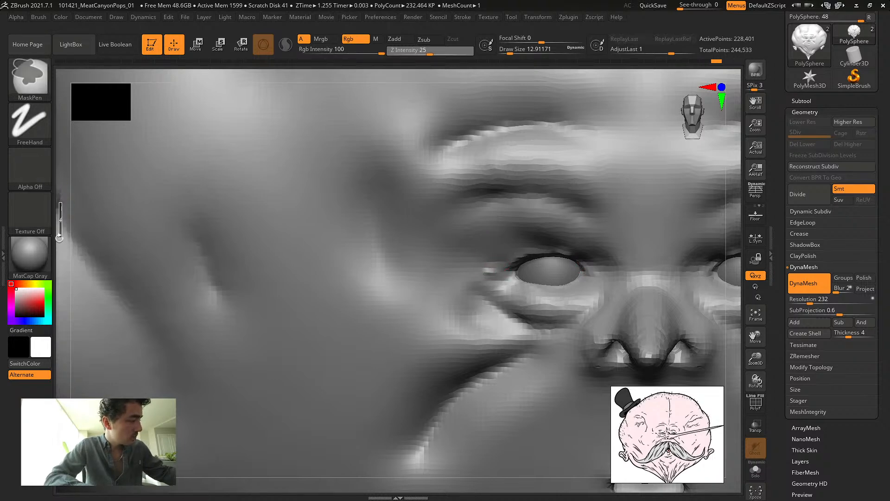
ctrl+drag(60, 238, 60, 237)
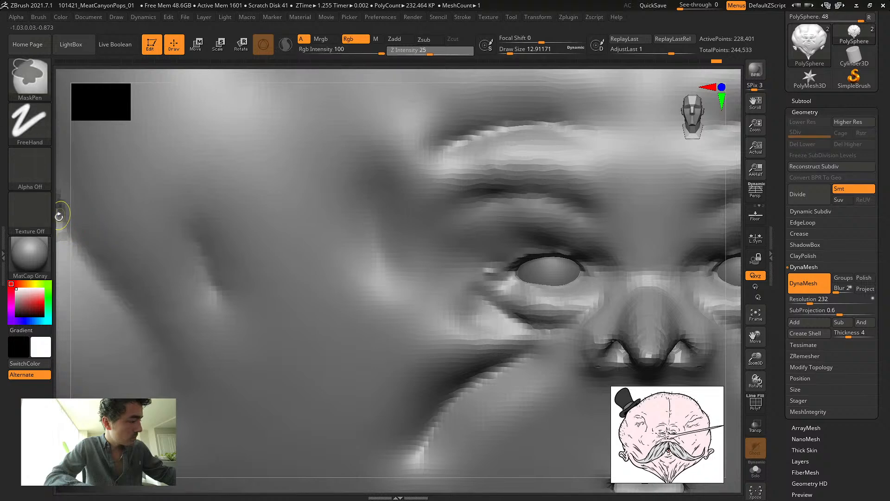
key(f)
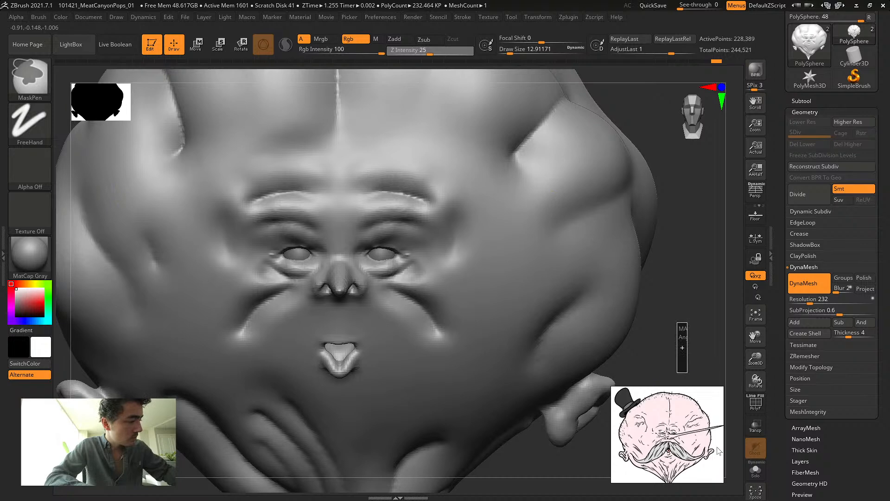
Puff up the cheek folds and upper lip beneath the nose with Inflat at draw size about 74, undoing the last stroke
drag(184, 448, 190, 436)
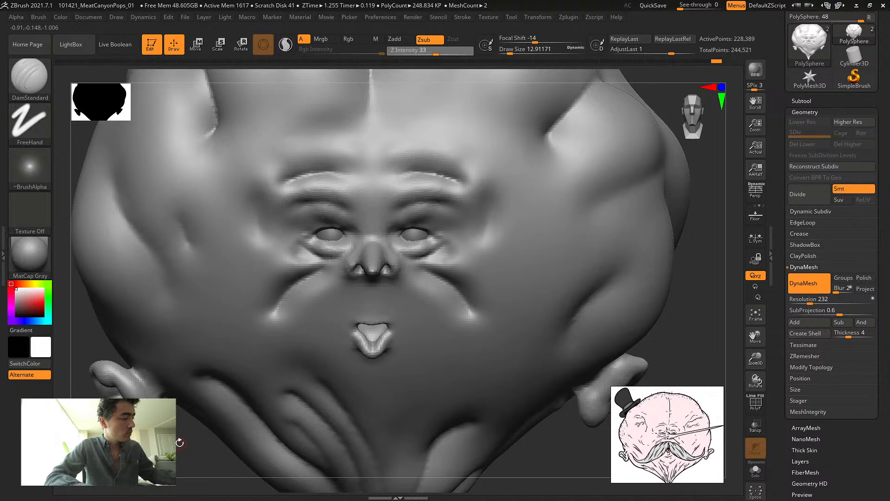
key(b)
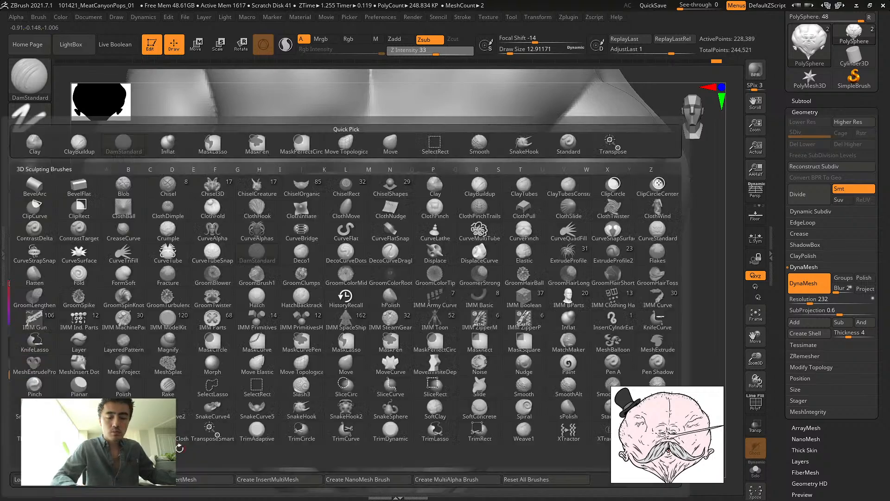
key(i)
key(n)
key(s)
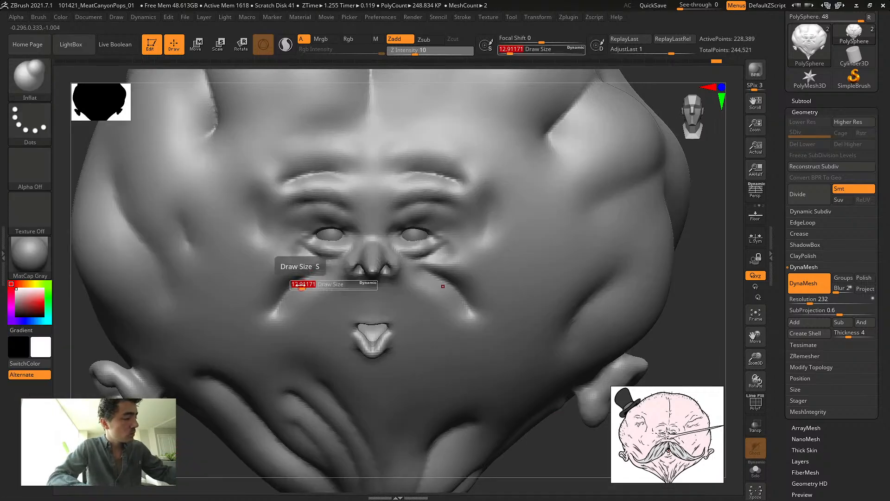
mouse_move(299, 288)
mouse_down()
mouse_move(311, 280)
mouse_move(282, 281)
mouse_up()
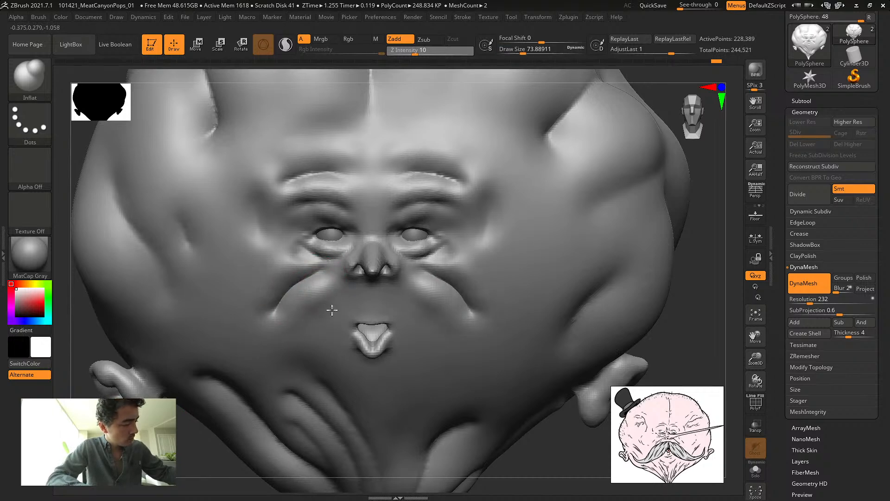
drag(342, 292, 346, 298)
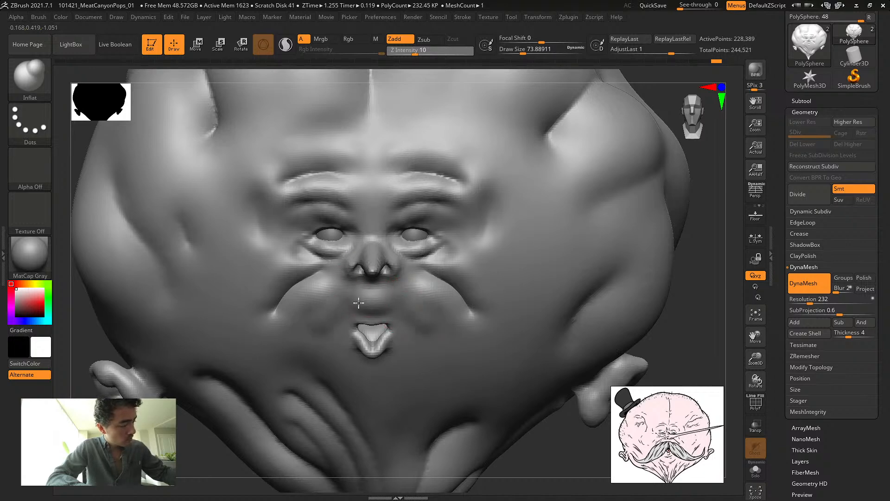
key(ctrl+z)
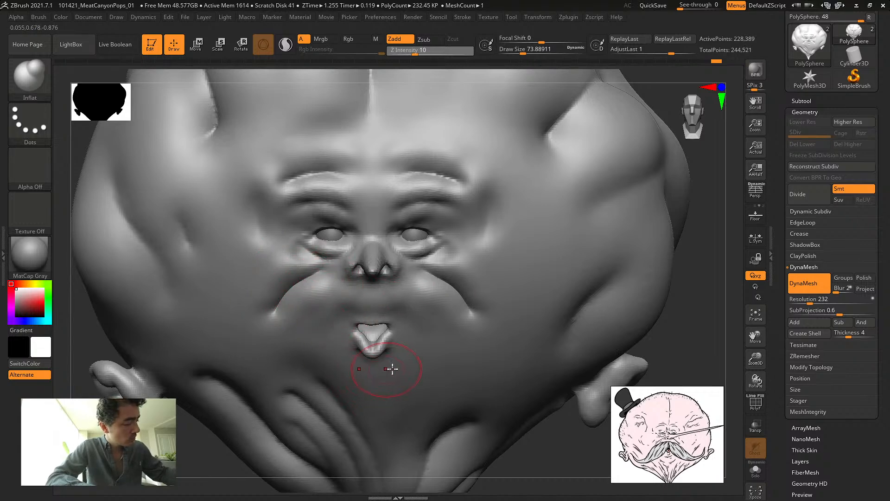
Build up a rounded chin and the flesh around it below the mouth with Inflat at draw size about 74
mouse_move(392, 369)
mouse_down()
mouse_move(353, 370)
mouse_move(379, 376)
mouse_up()
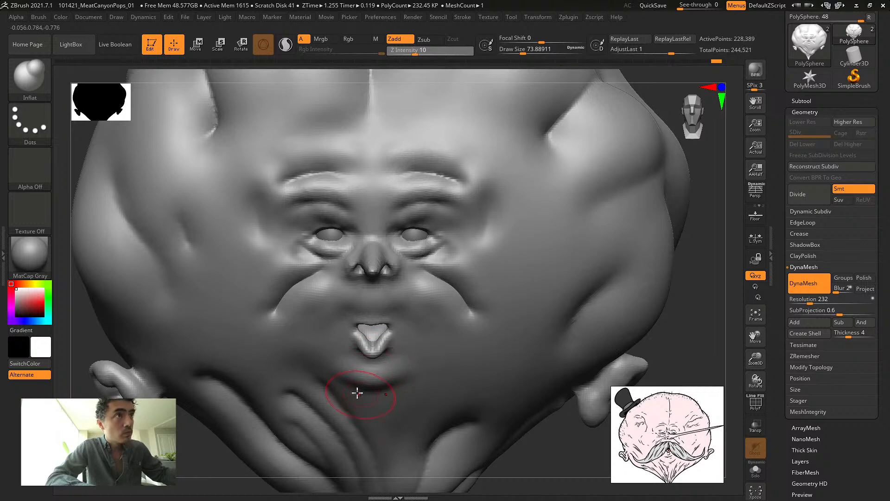
mouse_move(349, 406)
mouse_down()
mouse_move(377, 412)
mouse_move(424, 386)
mouse_up()
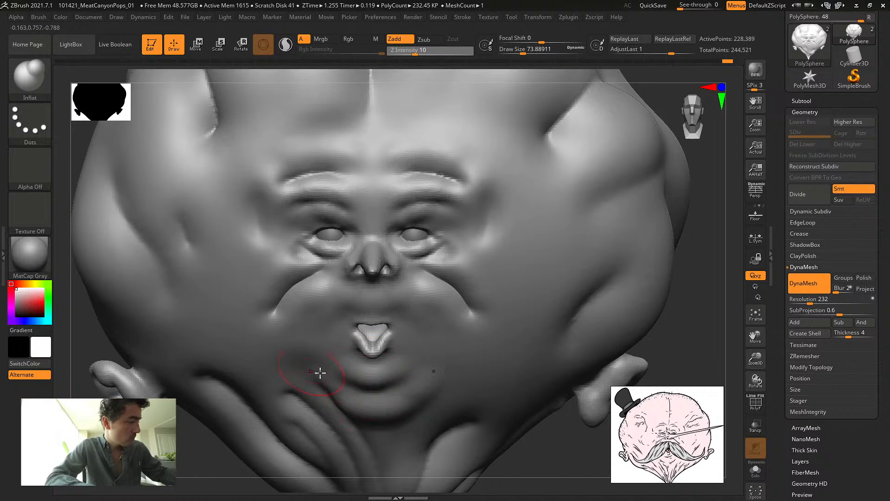
mouse_move(320, 372)
mouse_down()
mouse_move(348, 398)
mouse_move(421, 373)
mouse_up()
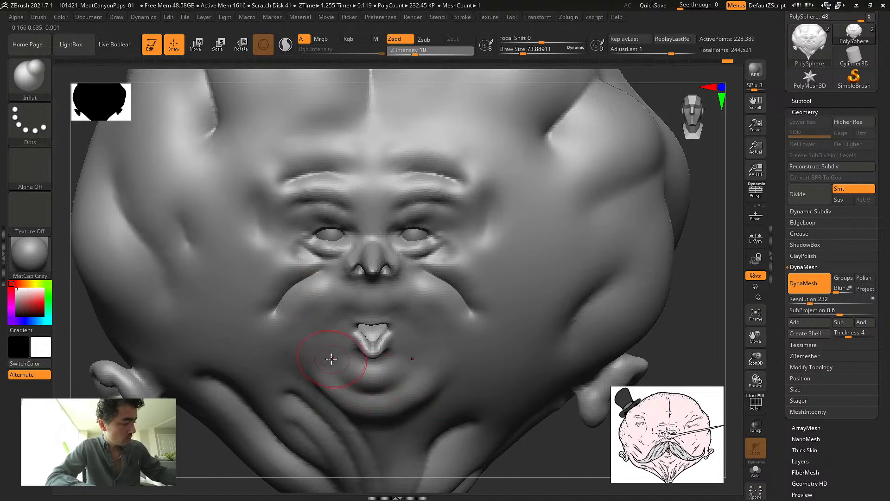
Carve the creases around the chin and below the mouth with DamStandard at draw size about 39 and remesh the head
key(b)
key(d)
key(s)
key(s)
mouse_move(334, 380)
mouse_down()
mouse_move(327, 375)
mouse_move(349, 376)
mouse_move(332, 377)
mouse_up()
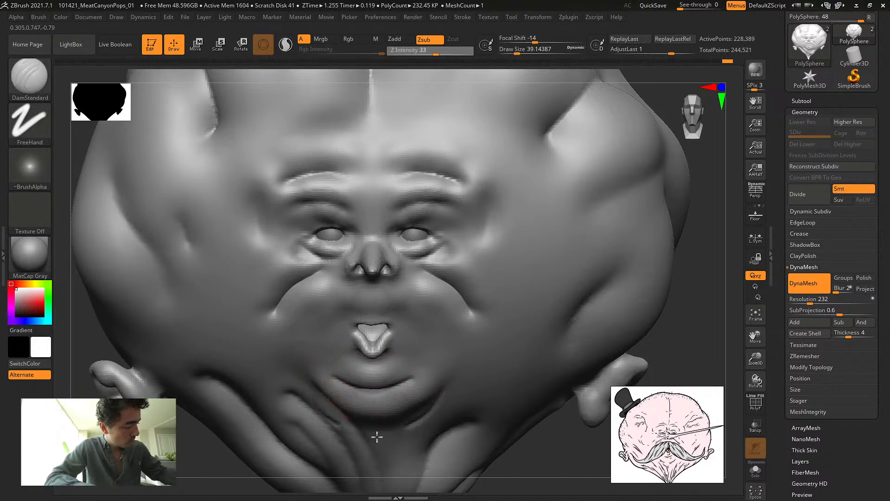
key(s)
mouse_move(325, 420)
mouse_down()
mouse_move(357, 420)
mouse_move(345, 427)
mouse_move(324, 402)
mouse_up()
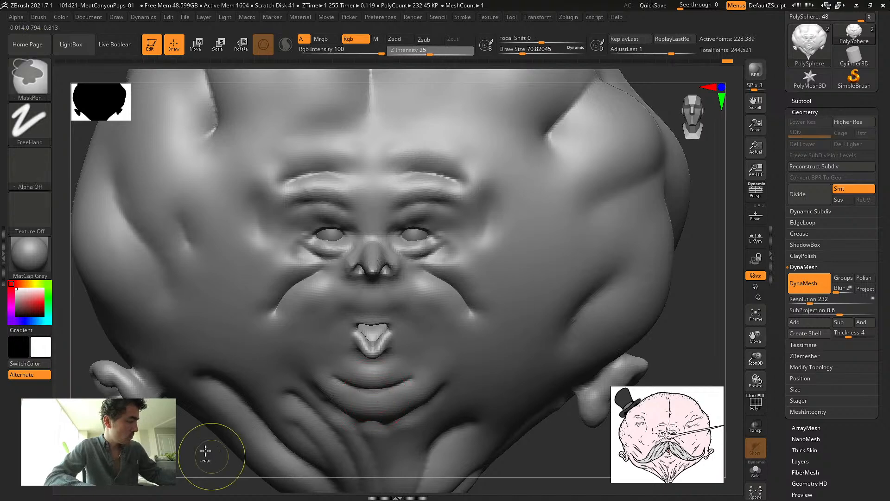
ctrl+drag(205, 454, 218, 464)
drag(218, 464, 209, 436)
key(shift)
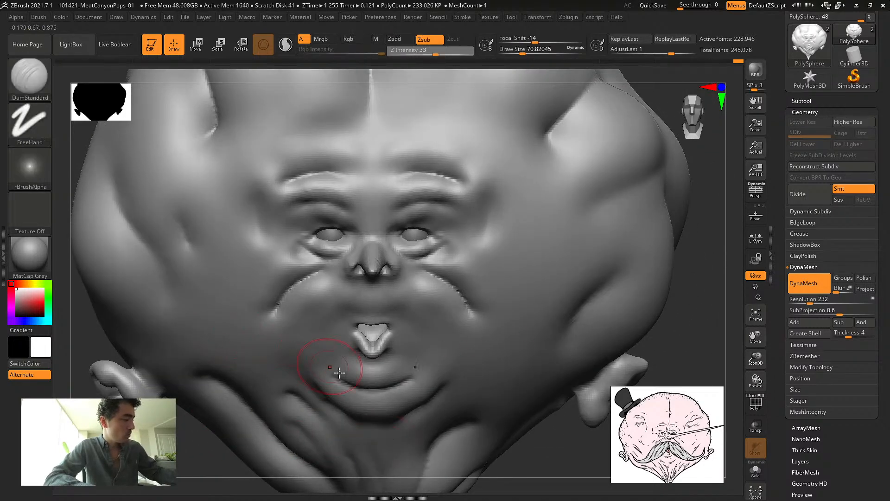
Refine the curved crease between the lower lip area and chin with DamStandard at draw size about 71
drag(340, 375, 394, 386)
mouse_move(332, 377)
mouse_down()
mouse_move(387, 389)
mouse_move(366, 391)
mouse_up()
key(shift)
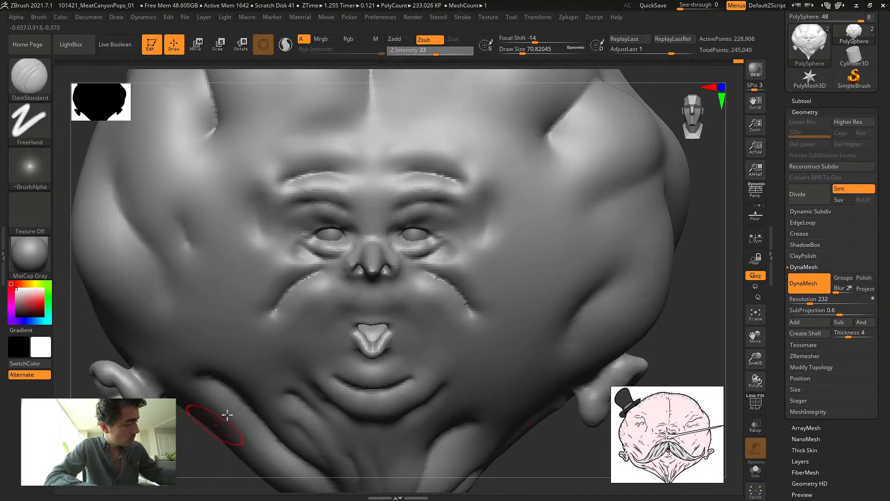
Puff up the flesh between the mouth and the chin crease with Inflat at draw size about 71 and remesh
key(b)
key(i)
key(n)
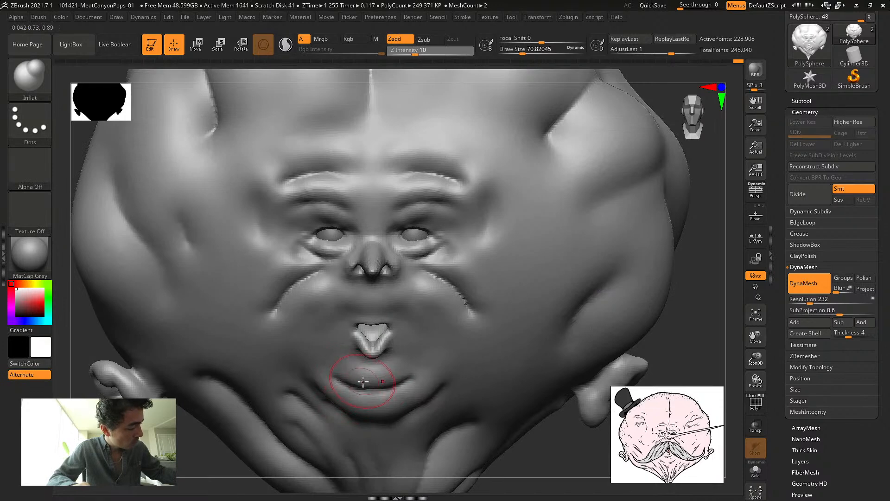
mouse_move(363, 382)
mouse_down()
mouse_move(373, 375)
mouse_move(368, 366)
mouse_up()
mouse_move(209, 432)
mouse_down()
mouse_move(97, 429)
mouse_move(139, 429)
mouse_move(193, 449)
mouse_move(178, 447)
mouse_up()
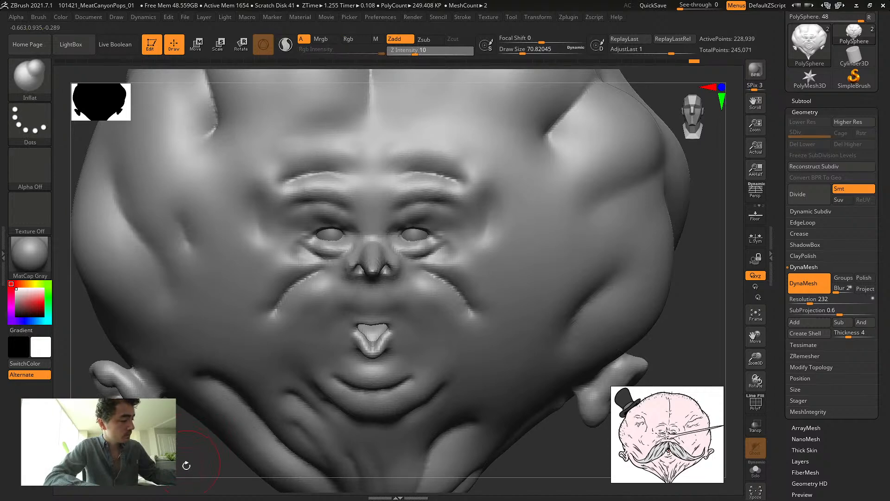
Raise a small lower lip just beneath the mouth opening with Inflat at draw size about 23
key(s)
drag(347, 378, 335, 378)
mouse_move(206, 451)
mouse_down()
mouse_move(194, 442)
mouse_move(194, 464)
mouse_up()
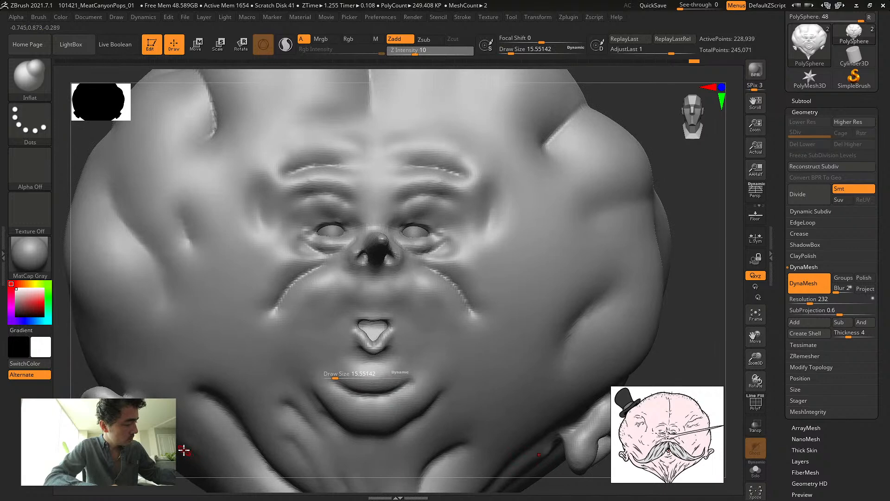
drag(88, 351, 329, 378)
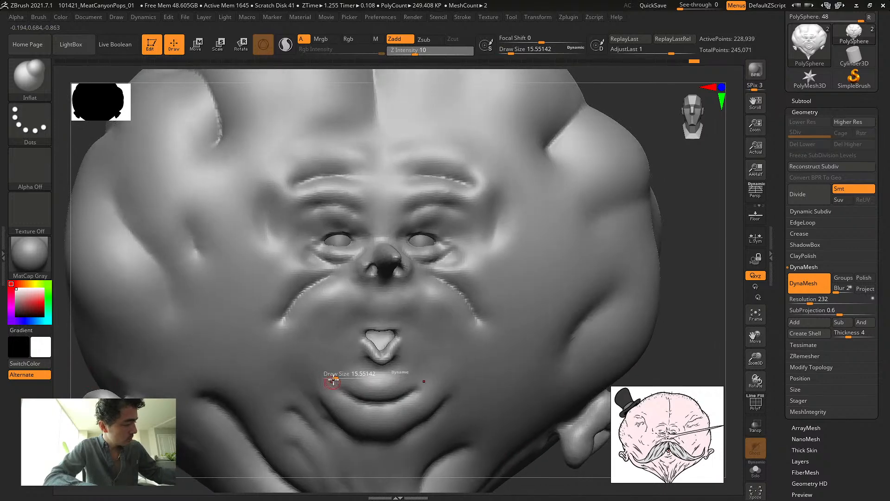
alt+drag(329, 77, 360, 133)
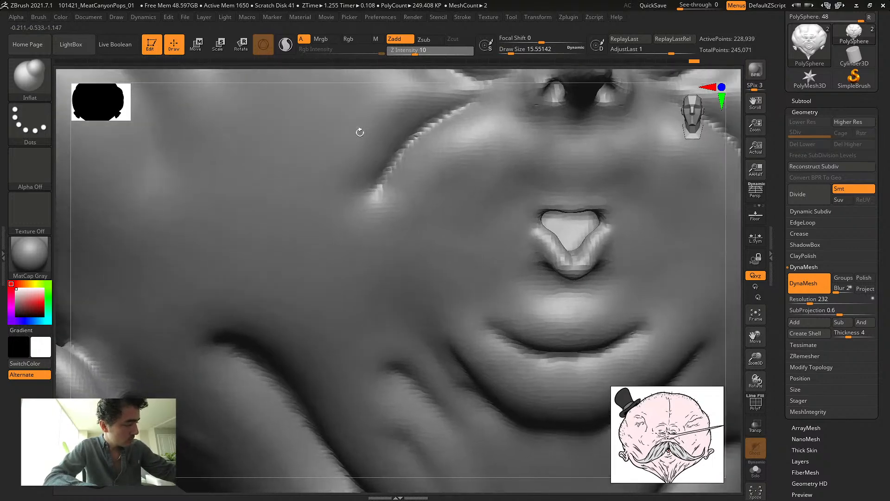
key(s)
mouse_move(566, 304)
mouse_down()
mouse_move(577, 307)
mouse_move(561, 303)
mouse_move(565, 275)
mouse_up()
Define the edge of the small lower lip with DamStandard at draw size about 23
key(b)
key(d)
key(s)
key(ctrl)
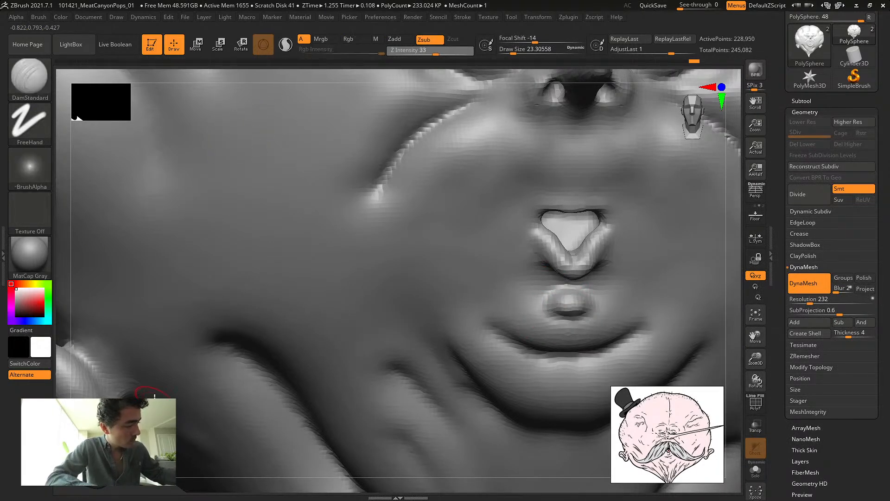
drag(443, 77, 408, 74)
drag(425, 71, 438, 67)
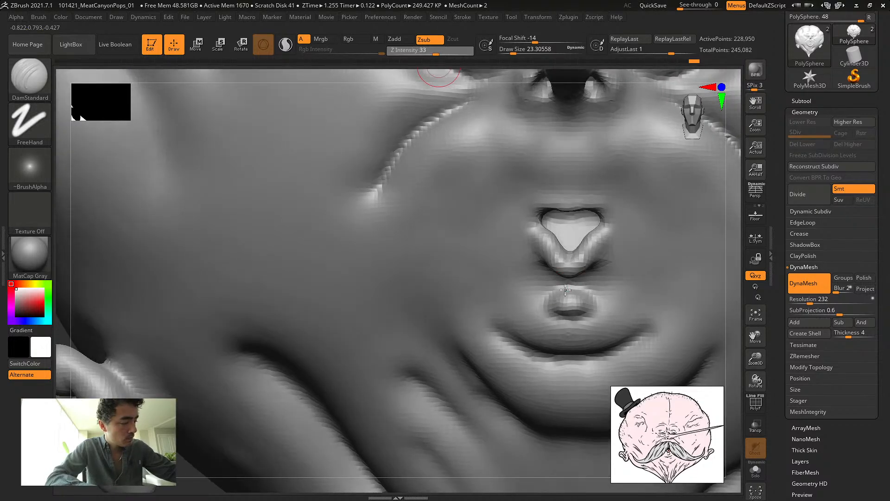
Make the small lower lip fuller with Inflat at draw size about 23 and remesh the head
key(b)
key(i)
key(n)
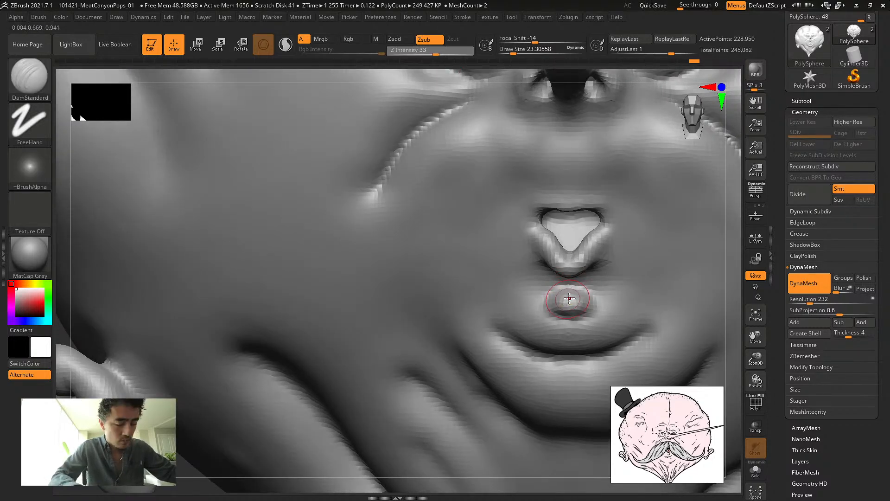
mouse_move(566, 300)
mouse_down()
mouse_move(574, 308)
mouse_move(587, 302)
mouse_up()
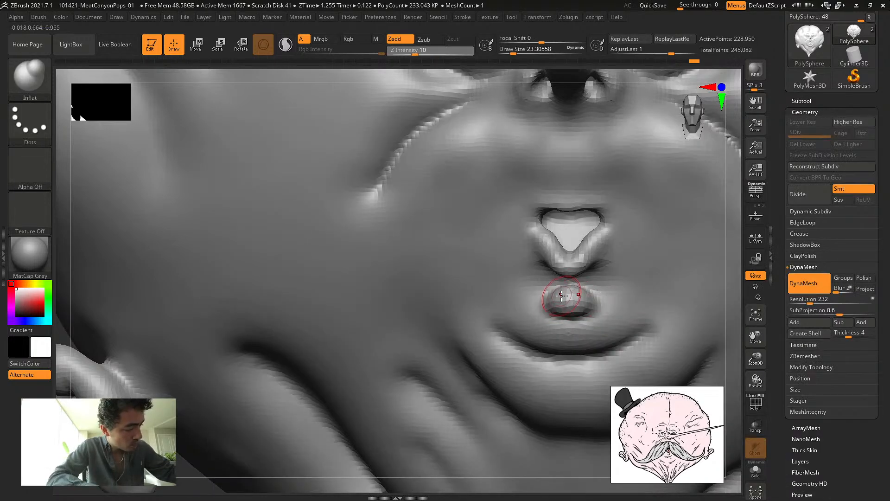
key(ctrl)
ctrl+drag(177, 465, 126, 383)
mouse_move(195, 327)
mouse_down()
mouse_move(199, 319)
mouse_move(189, 312)
mouse_move(211, 309)
mouse_move(217, 296)
mouse_move(216, 312)
mouse_up()
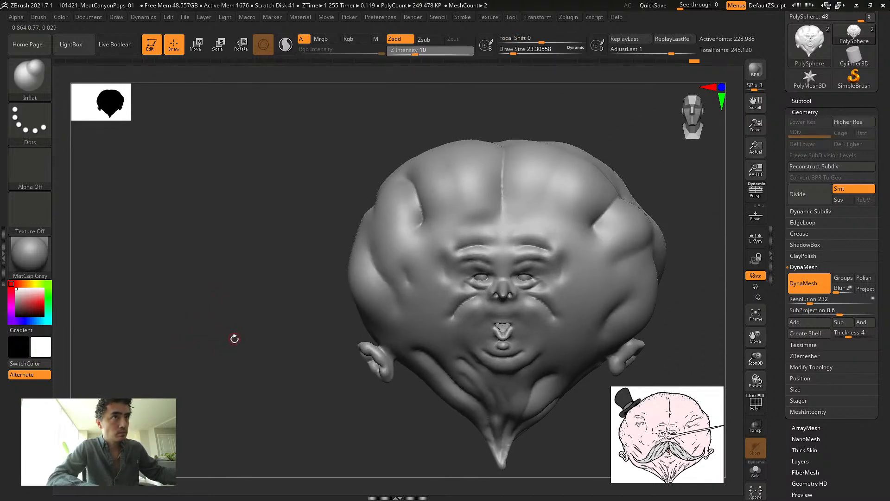
drag(241, 343, 217, 340)
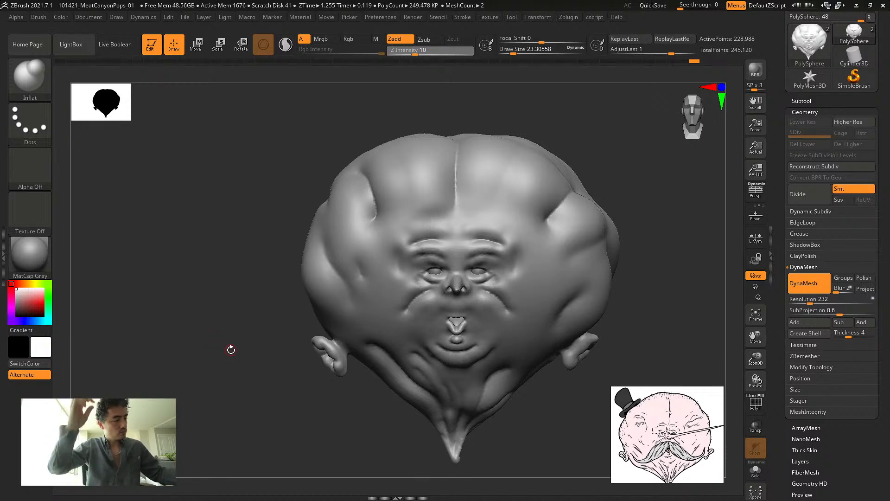
Smooth the upper skull beside the central crease at draw size about 293 and remesh the head
key(s)
drag(361, 200, 392, 201)
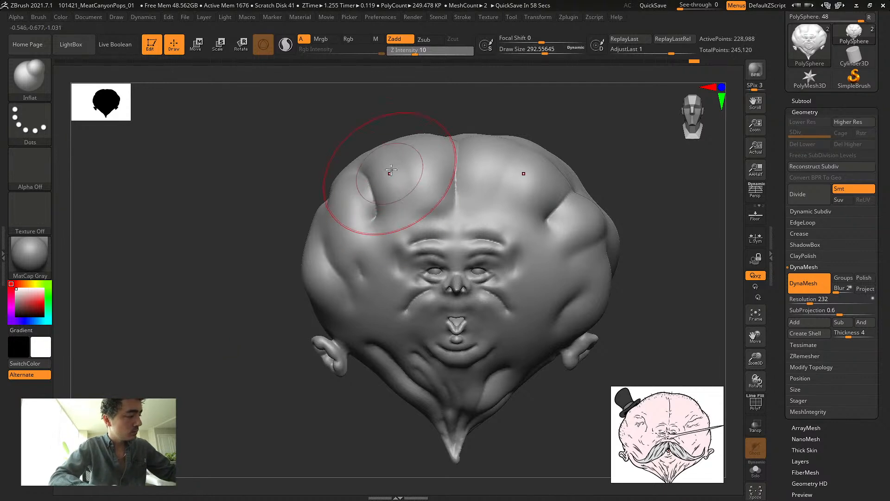
mouse_move(406, 162)
shift+mouse_down()
mouse_move(424, 155)
mouse_move(444, 167)
shift+mouse_up()
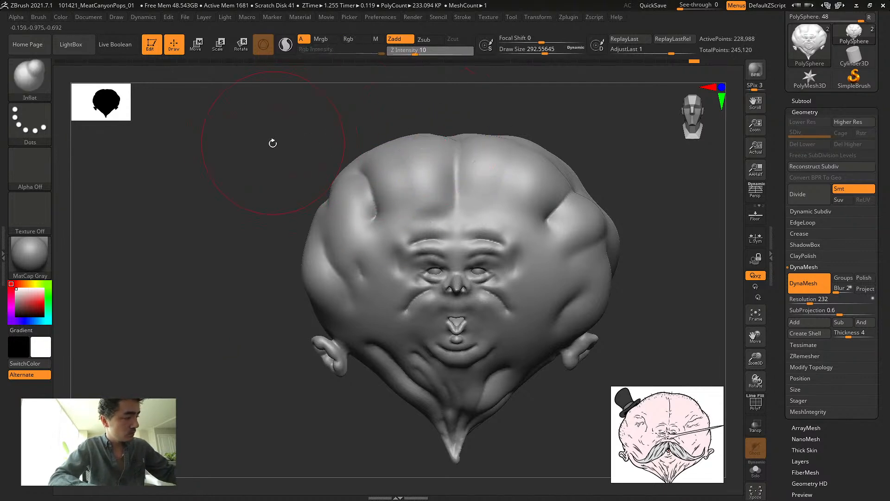
mouse_move(181, 202)
mouse_down()
mouse_move(139, 207)
mouse_move(180, 189)
mouse_up()
Swell the folds on the side and back of the skull with Inflat at draw size about 372
key(b)
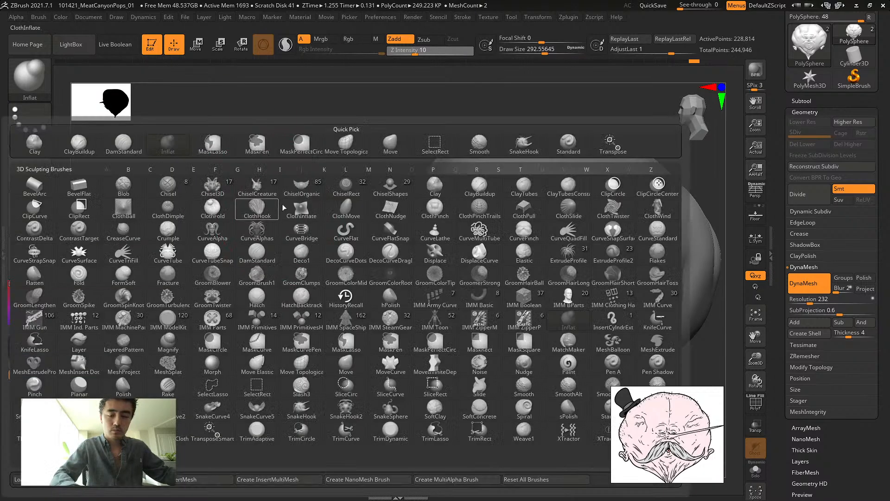
key(i)
key(n)
key(s)
drag(250, 245, 255, 243)
drag(557, 171, 606, 209)
drag(308, 159, 286, 208)
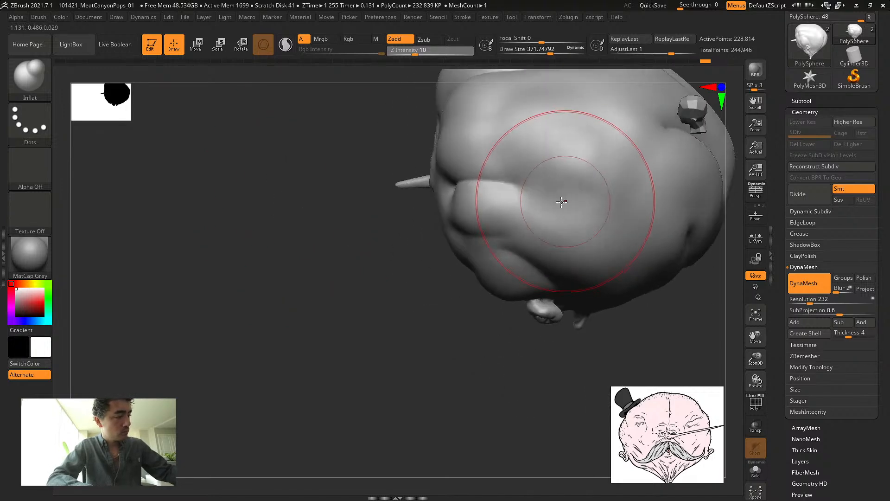
drag(242, 260, 208, 292)
mouse_move(248, 204)
mouse_down()
mouse_move(251, 147)
mouse_move(246, 229)
mouse_up()
key(ctrl)
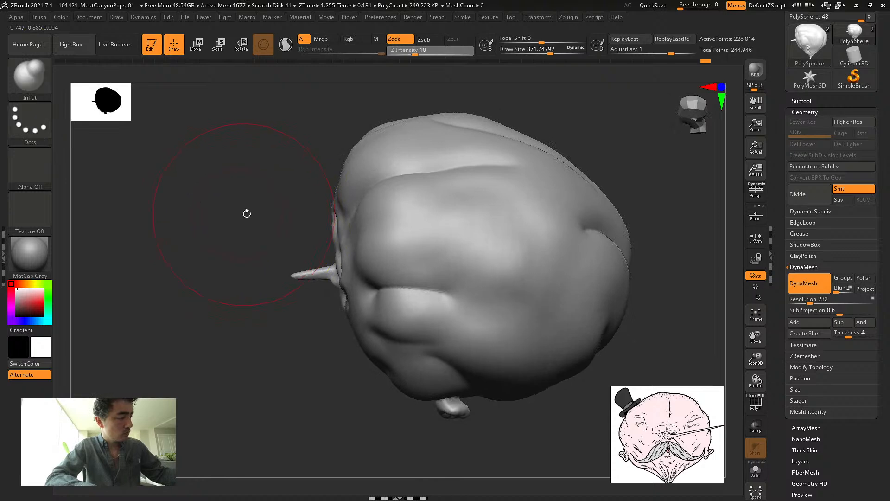
key(ctrl)
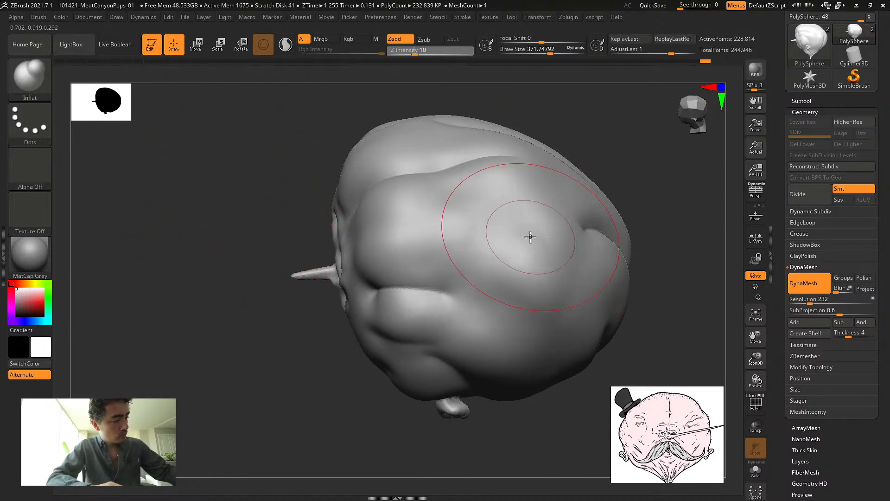
Smooth the crown and back of the skull at draw size about 372 and remesh the head
mouse_move(175, 225)
mouse_down()
mouse_move(220, 209)
mouse_move(188, 279)
mouse_move(207, 234)
mouse_move(186, 217)
mouse_move(218, 189)
mouse_move(322, 232)
mouse_up()
key(shift)
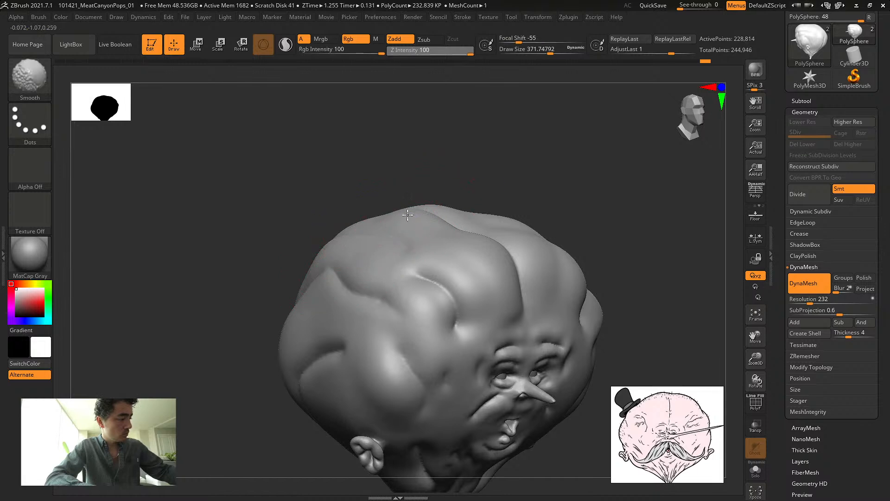
drag(422, 200, 424, 210)
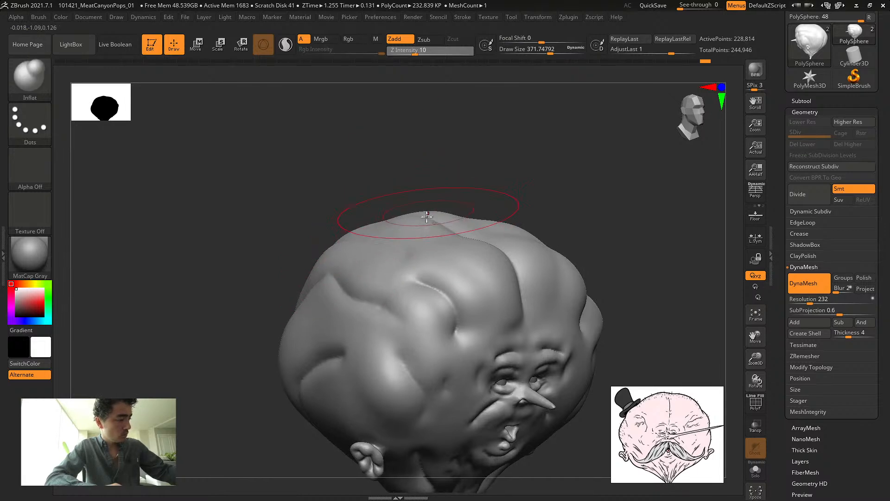
shift+drag(300, 181, 412, 228)
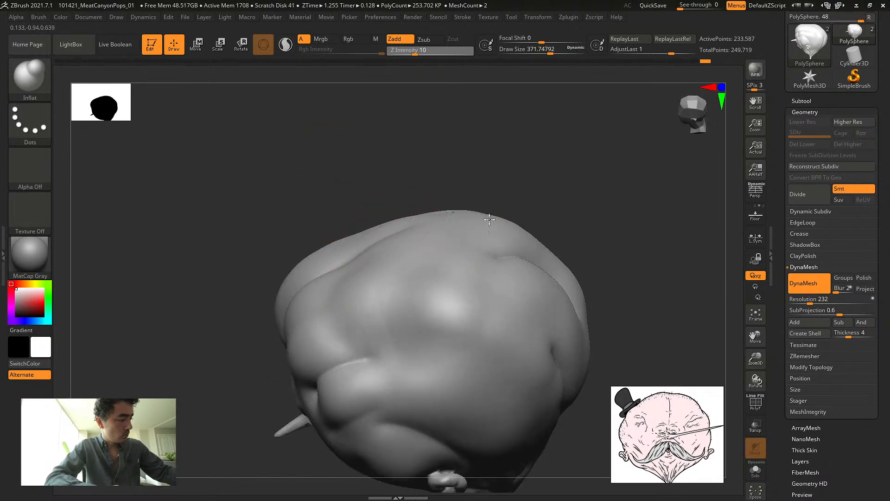
shift+drag(372, 205, 274, 185)
right_drag(460, 307, 492, 202)
shift+drag(210, 157, 223, 178)
drag(297, 175, 231, 185)
Reshape the top of the skull with Move Topological at draw size about 372 and remesh the head
key(b)
key(m)
key(t)
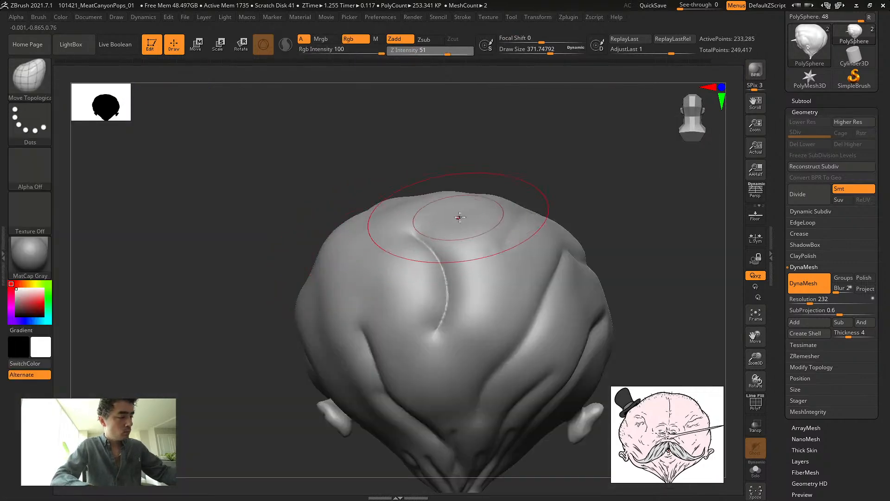
drag(288, 185, 196, 179)
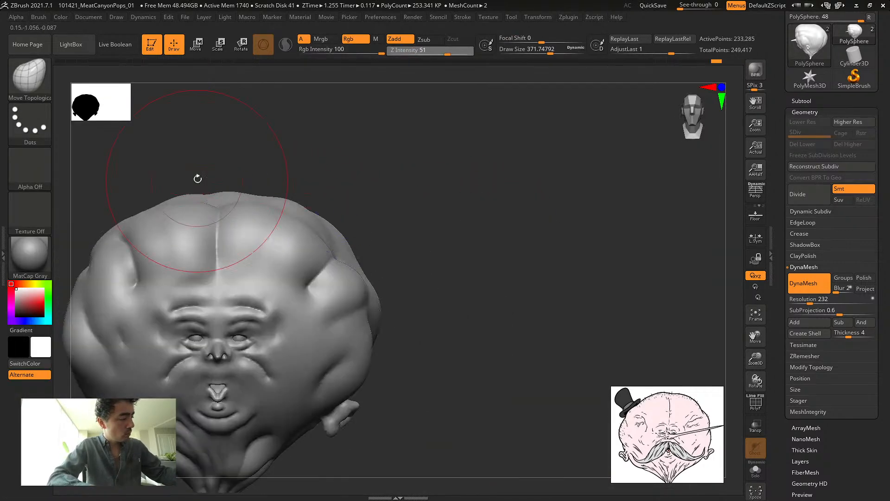
mouse_move(291, 186)
mouse_down()
mouse_move(254, 163)
mouse_move(421, 167)
mouse_up()
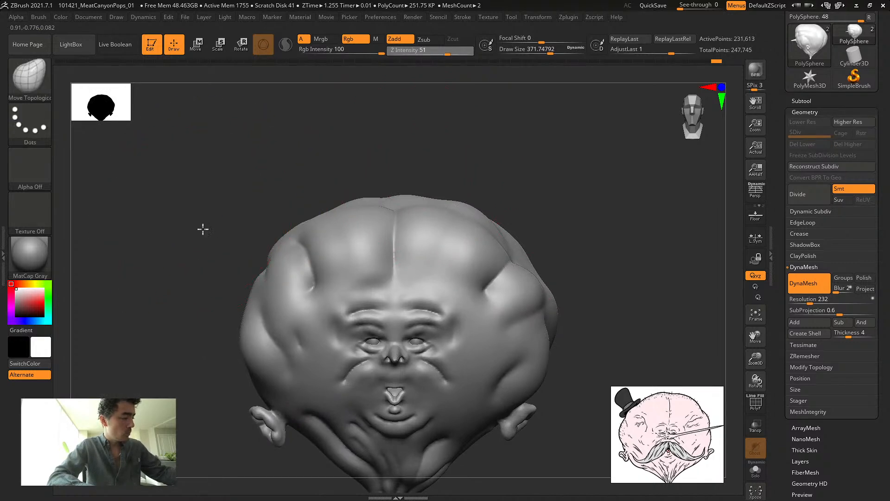
Show the polygon wireframe and examine the DynaMesh density across the forehead and skull
drag(201, 231, 243, 169)
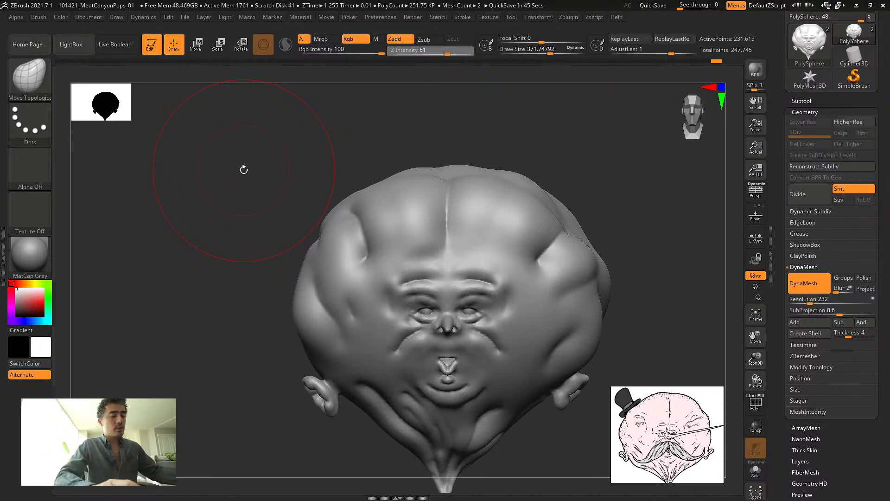
key(f)
key(shift+f)
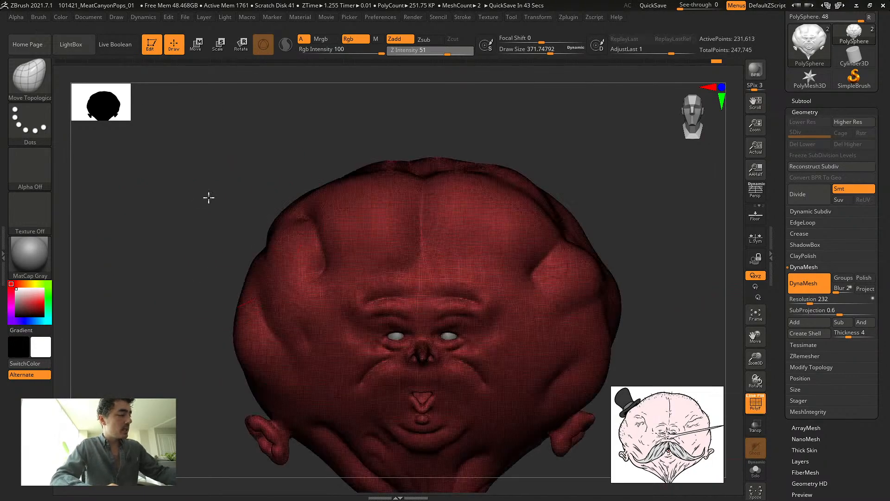
scroll(278, 234, up, 5)
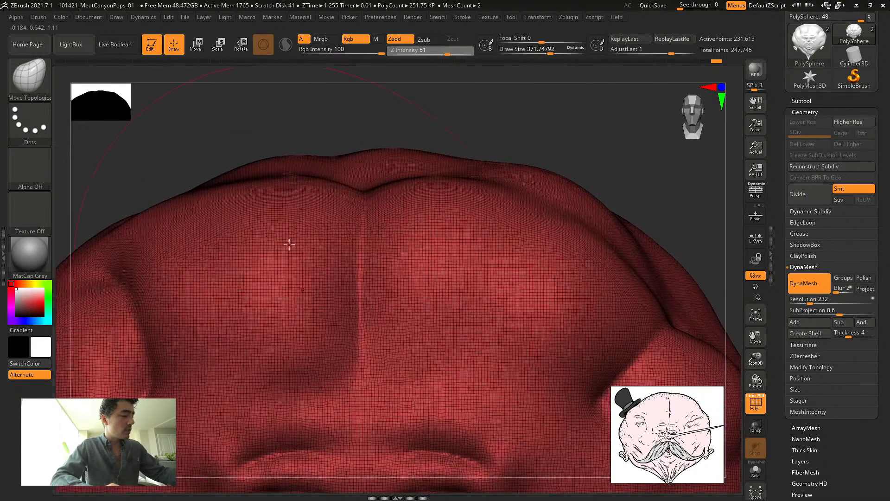
click(821, 282)
mouse_move(334, 120)
mouse_down()
mouse_move(364, 235)
mouse_move(344, 248)
mouse_move(377, 252)
mouse_move(367, 254)
mouse_up()
Try pulling out a lump on the skull with ClayBuildup at draw size about 37, remesh it, and undo the test
key(b)
key(c)
key(b)
key(s)
mouse_move(297, 177)
mouse_down()
mouse_move(266, 141)
mouse_move(276, 207)
mouse_move(331, 247)
mouse_up()
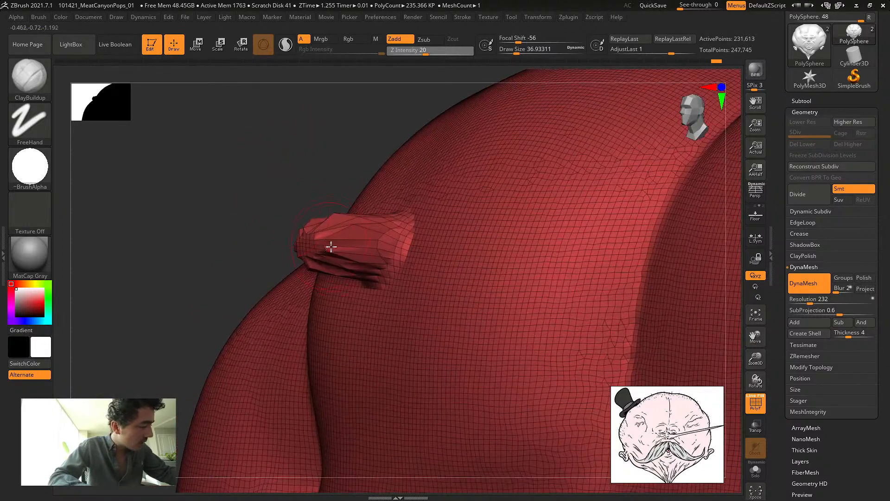
ctrl+drag(254, 195, 235, 220)
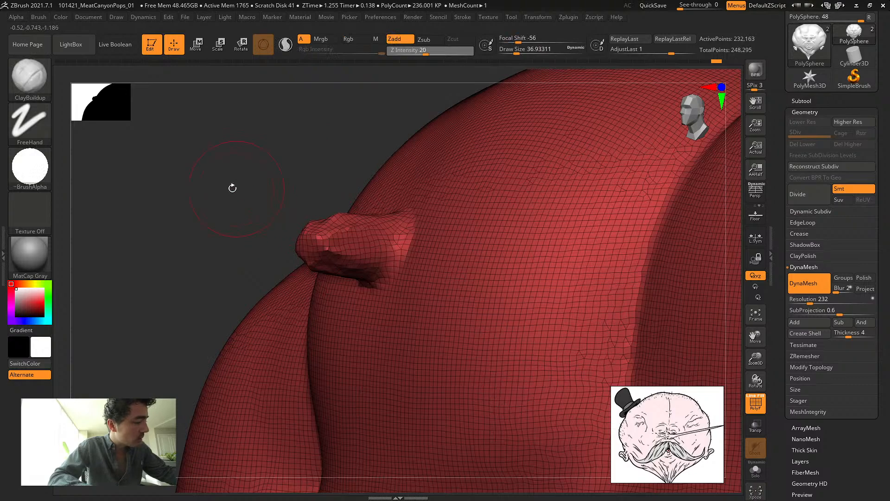
drag(232, 188, 259, 193)
key(ctrl+z)
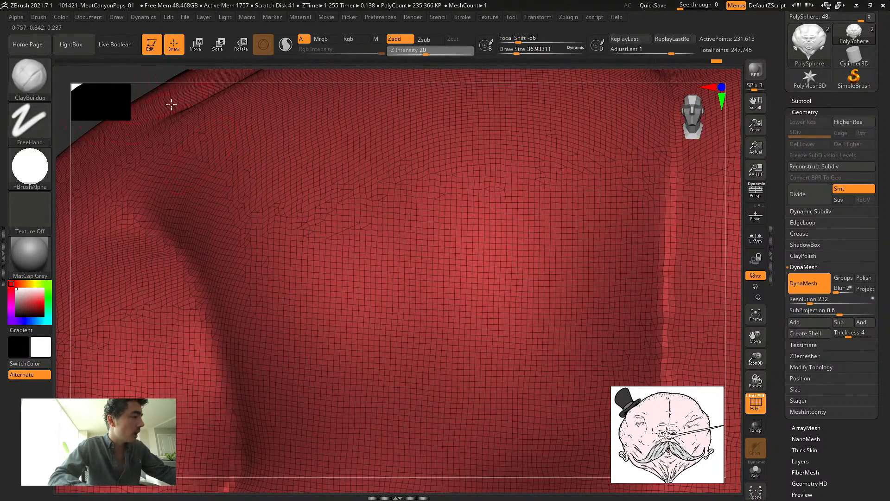
Hide the polygon wireframe and view the whole head from the front
click(754, 402)
key(f)
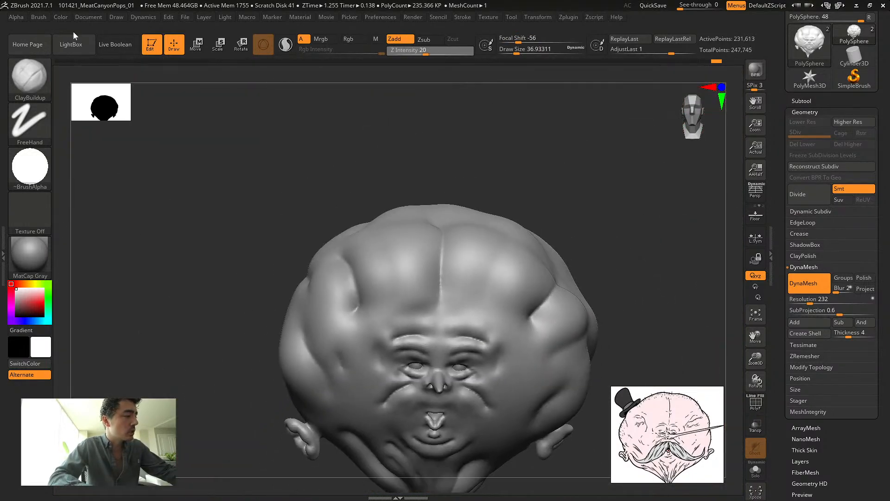
drag(268, 186, 292, 148)
mouse_move(260, 204)
mouse_down()
mouse_move(252, 195)
mouse_move(264, 189)
mouse_up()
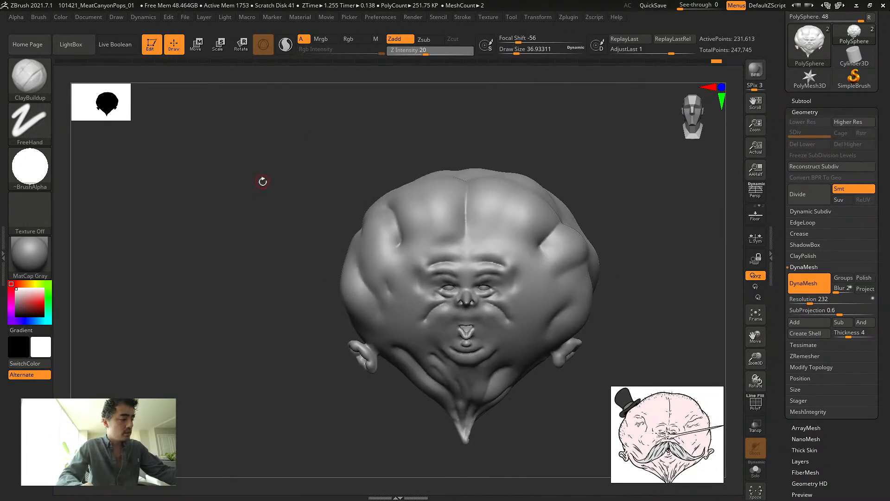
Pull the pointed chin tip downward with the Move Topological brush at draw size about 268
key(b)
key(m)
key(t)
key(s)
click(260, 255)
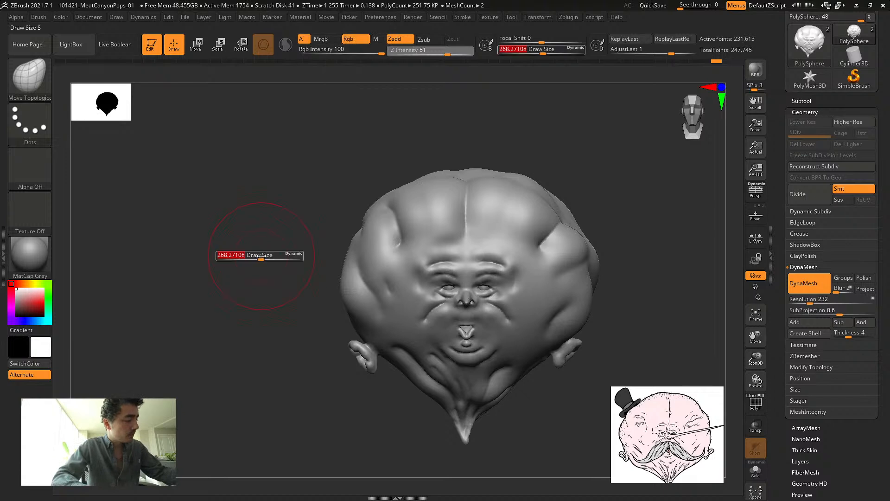
drag(470, 422, 476, 445)
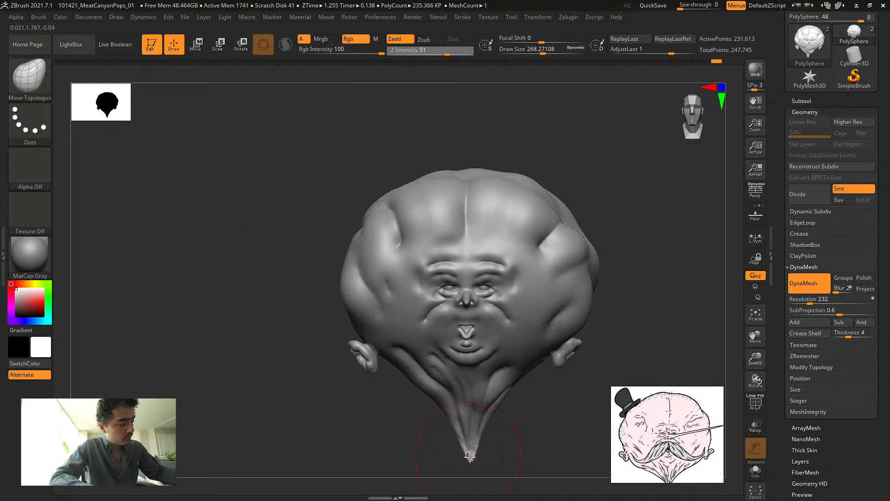
Reshape and straighten the stretched chin tip with Move Topological at draw size about 124
key(s)
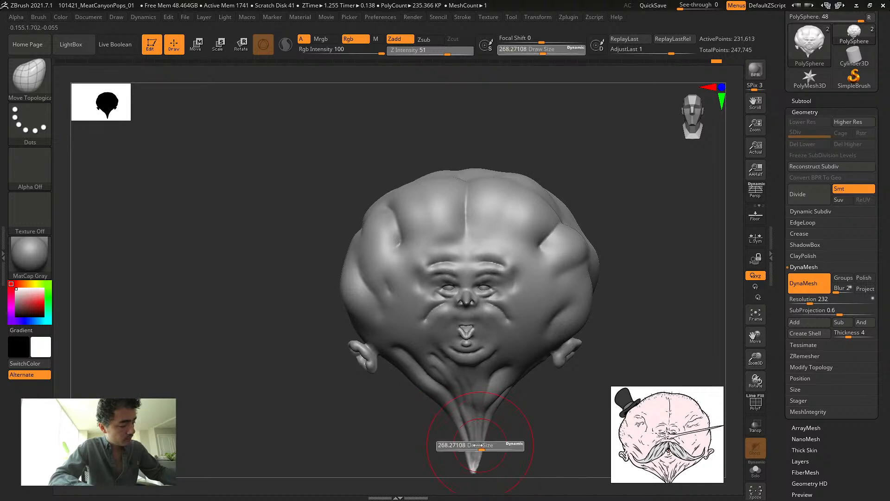
click(462, 443)
key(s)
drag(462, 440, 459, 442)
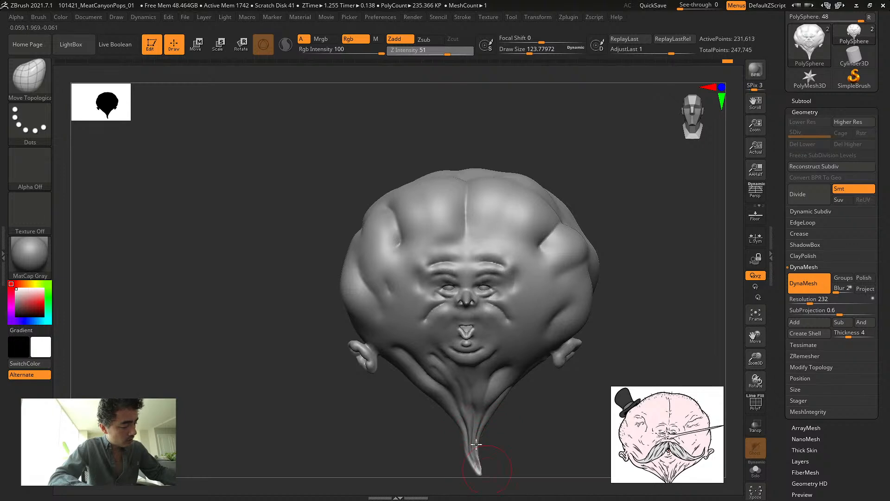
shift+drag(476, 444, 465, 420)
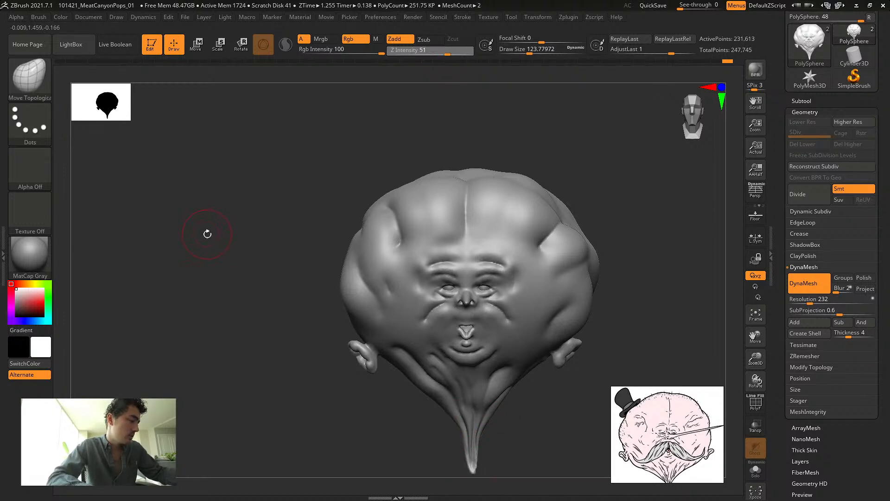
Adjust the sides of the tapering chin at draw size about 202 and remesh the head
key(s)
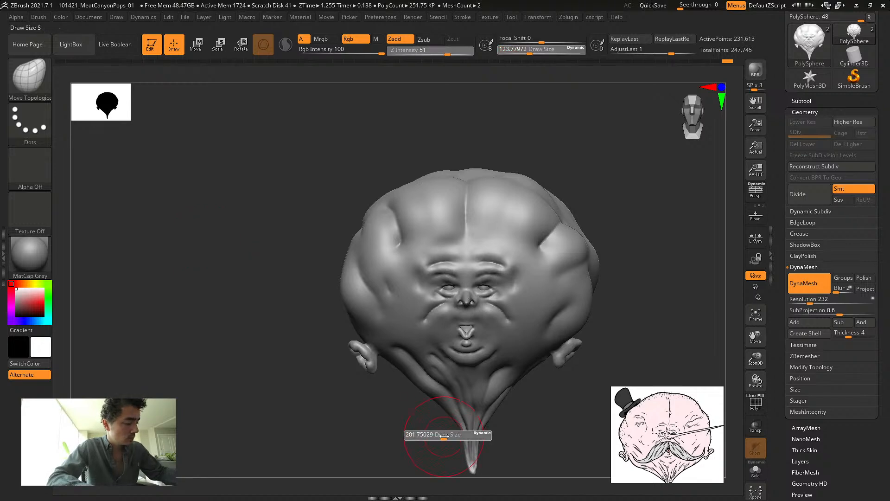
drag(437, 432, 500, 400)
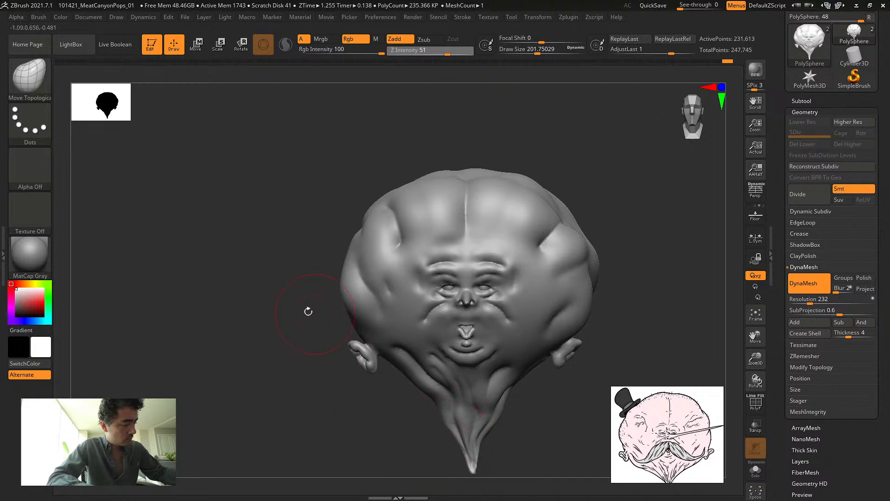
key(ctrl)
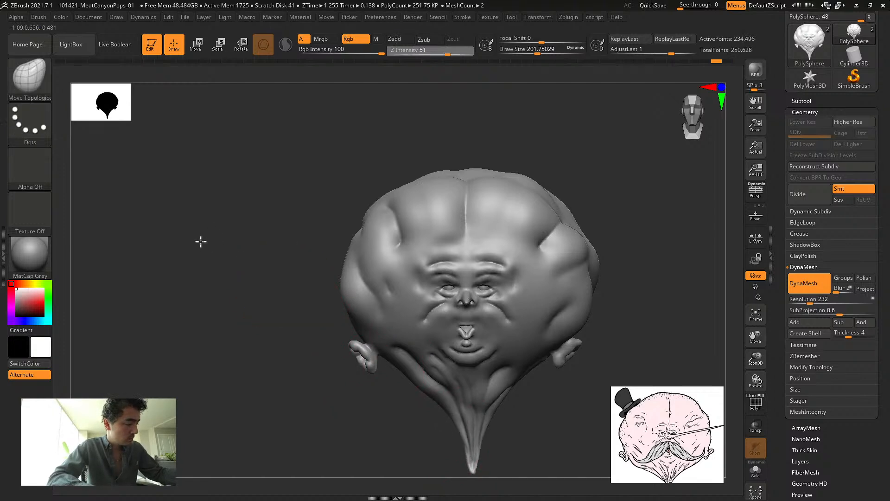
Reshape the tapering chin's profile from the side with Move Topological and remesh the head
drag(201, 241, 428, 401)
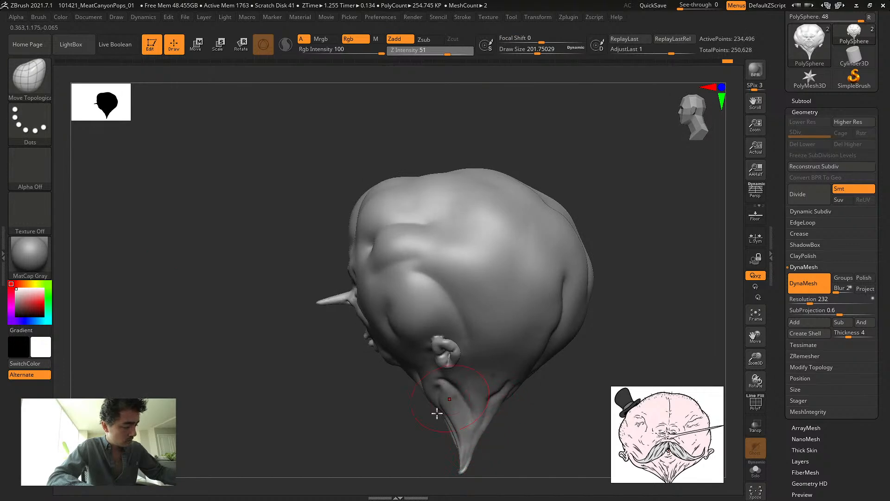
key(ctrl)
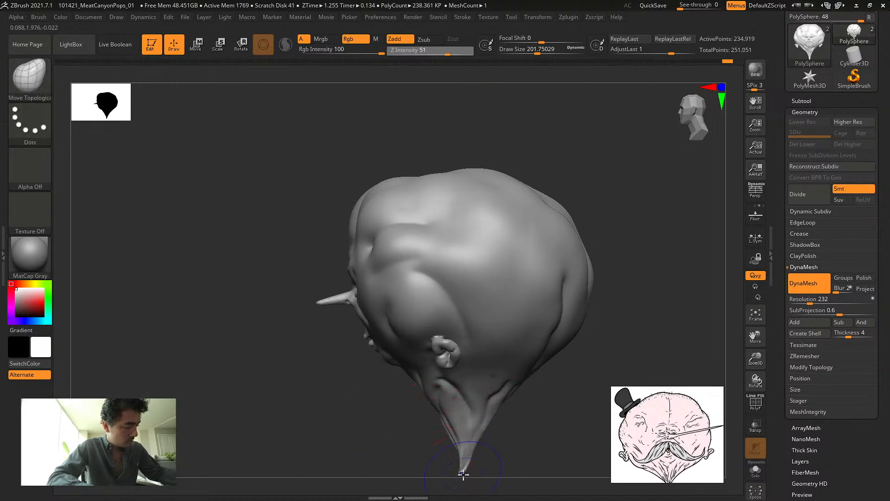
mouse_move(398, 445)
shift+mouse_down()
mouse_move(188, 350)
mouse_move(328, 394)
mouse_move(346, 409)
shift+mouse_up()
Carve thin vertical creases down the middle of the tapering chin with DamStandard at draw size about 20 and remesh
key(s)
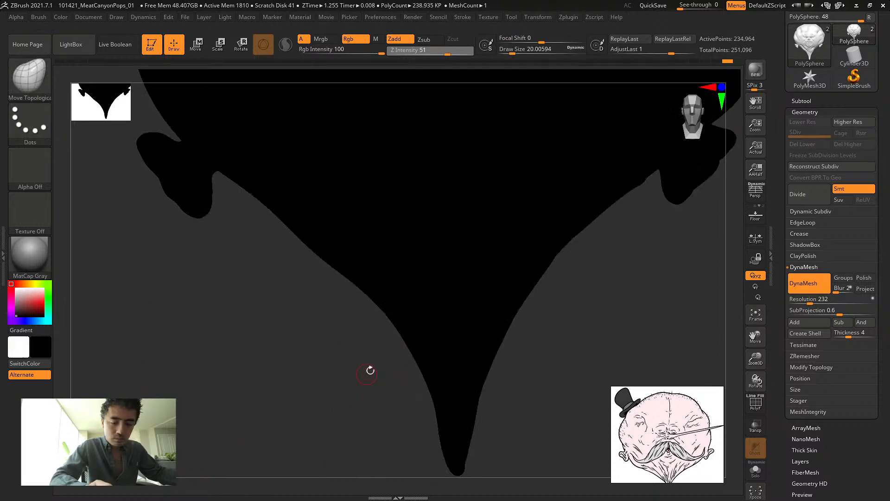
key(b)
key(d)
key(s)
drag(435, 360, 450, 450)
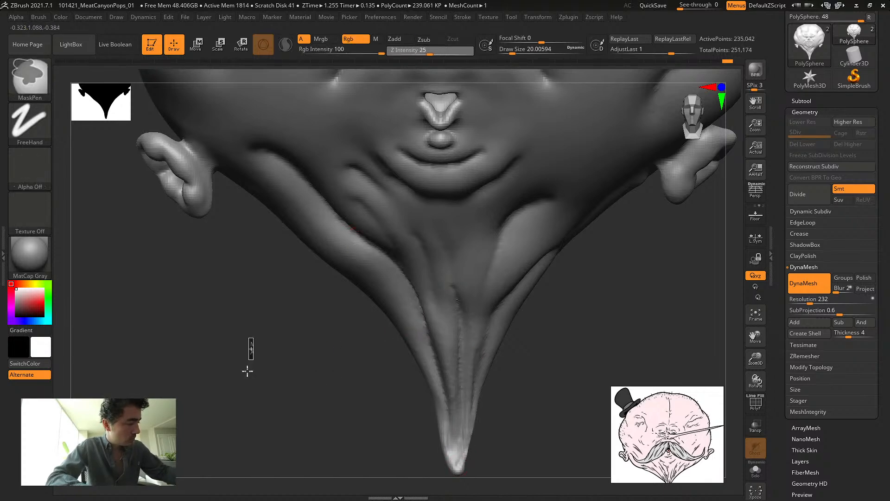
drag(426, 287, 443, 279)
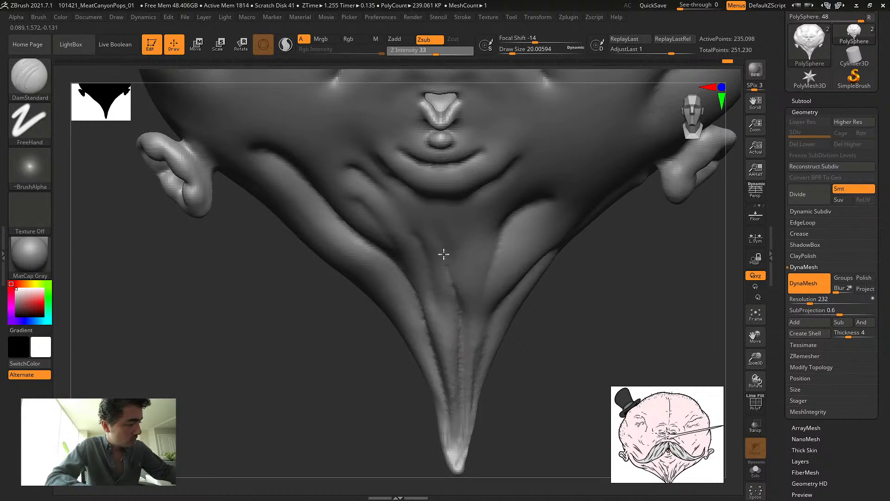
Deepen the long creases running down the chin with DamStandard at draw size about 59 and remesh
key(s)
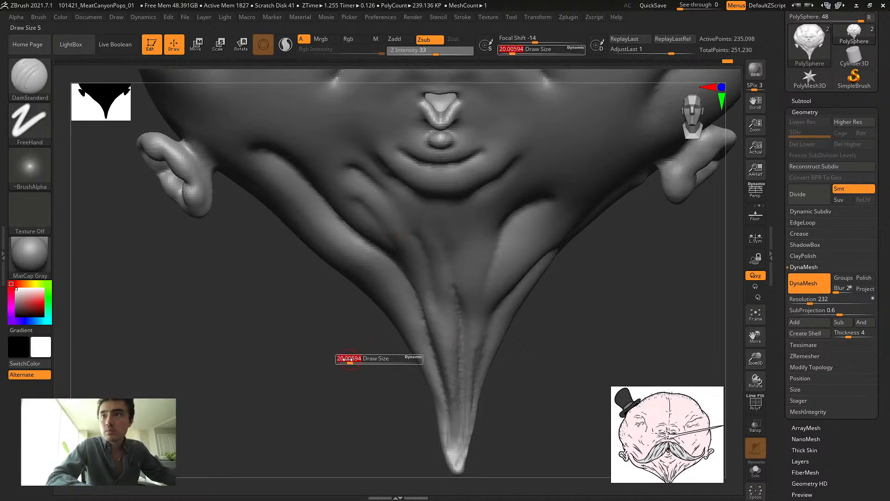
drag(363, 360, 378, 360)
mouse_move(444, 316)
mouse_down()
mouse_move(413, 230)
mouse_move(364, 193)
mouse_move(425, 278)
mouse_move(453, 378)
mouse_up()
mouse_move(444, 251)
mouse_down()
mouse_move(465, 338)
mouse_move(459, 371)
mouse_up()
mouse_move(536, 201)
mouse_down()
mouse_move(482, 302)
mouse_move(480, 352)
mouse_up()
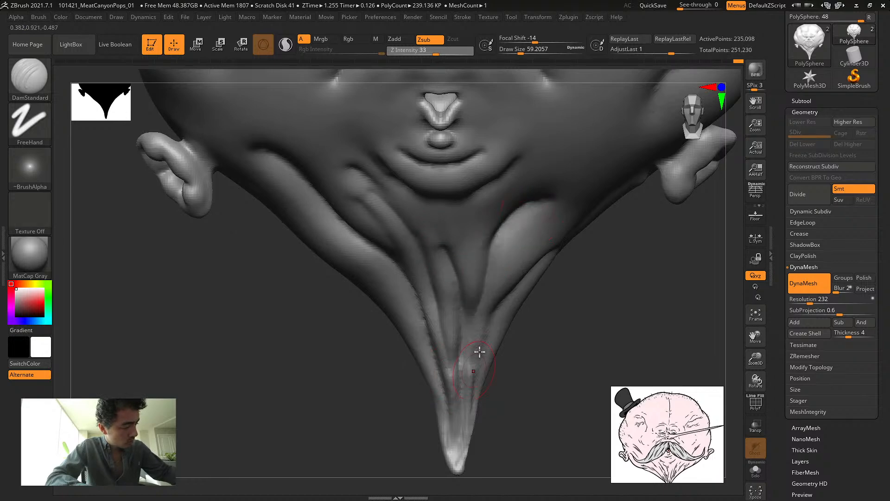
drag(522, 284, 466, 358)
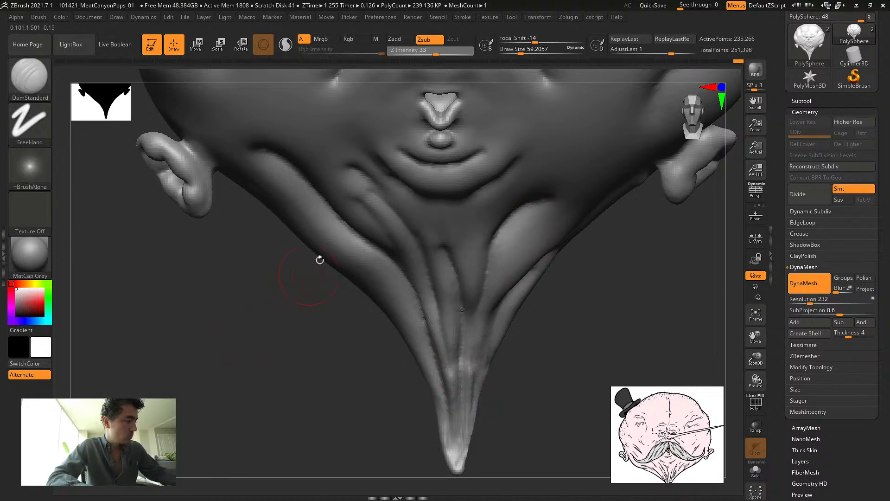
Carve more long creases from below the ear toward the chin tip with DamStandard and remesh the head
drag(386, 233, 411, 277)
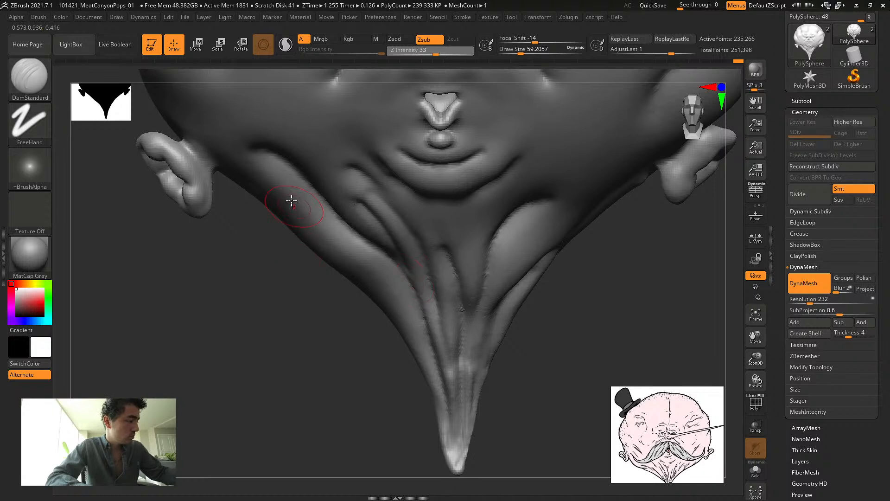
mouse_move(291, 201)
mouse_down()
mouse_move(389, 304)
mouse_move(434, 389)
mouse_up()
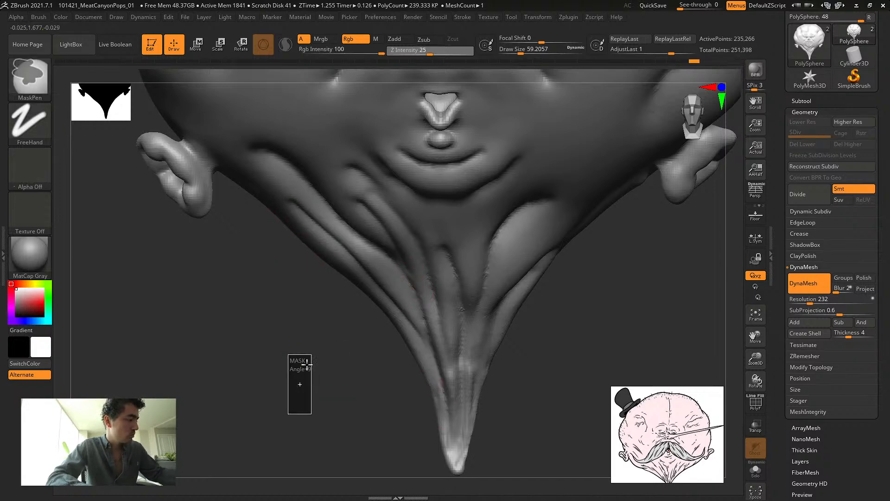
drag(294, 378, 365, 403)
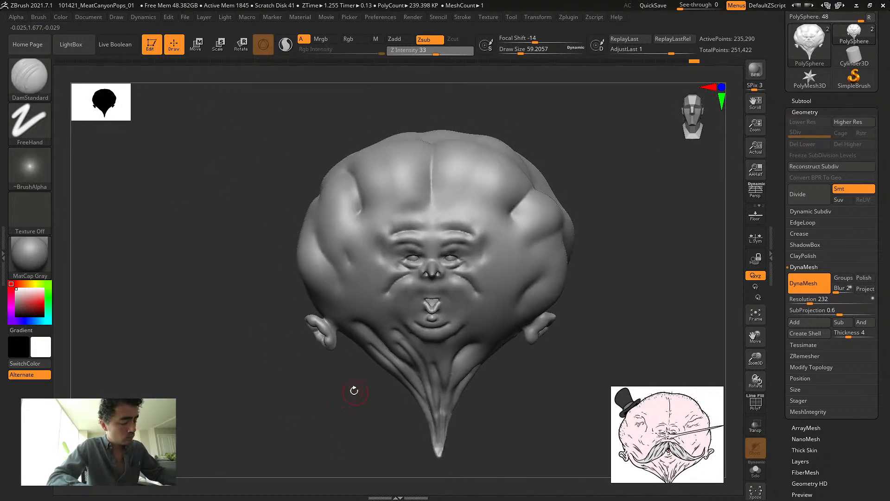
Swell the folds of the tapering chin with the Inflat brush at draw size about 108 and remesh
key(b)
key(i)
key(n)
key(s)
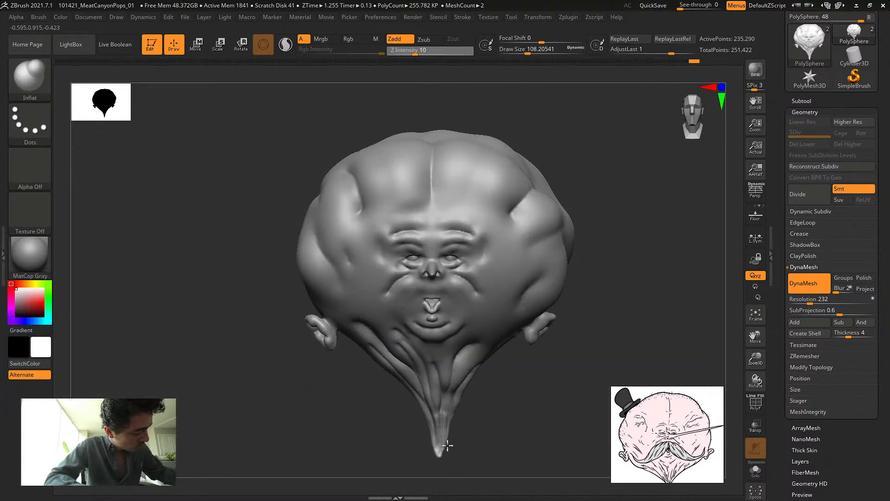
drag(331, 415, 334, 463)
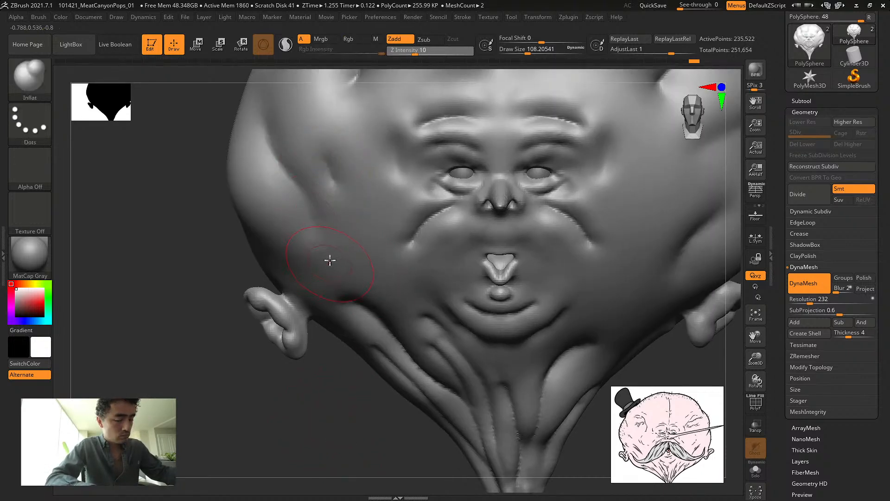
Carve long creases across both cheeks and above the ears with DamStandard at draw size about 108
key(b)
key(d)
key(s)
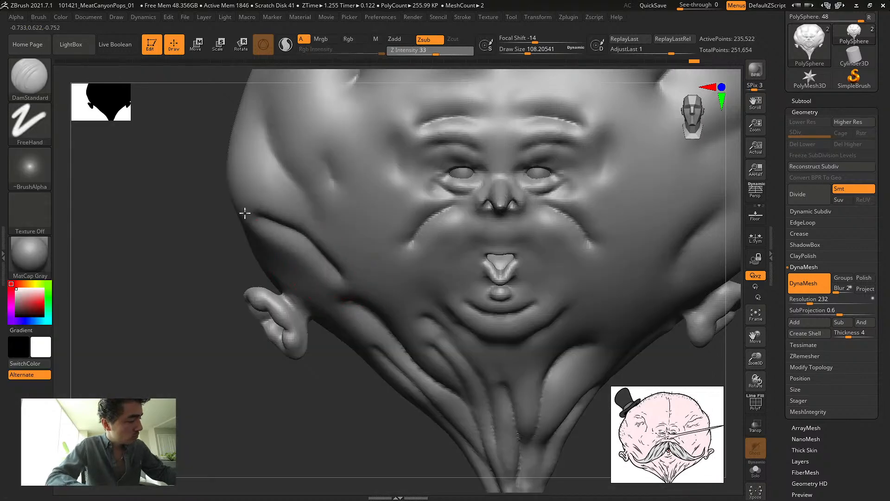
drag(380, 250, 343, 139)
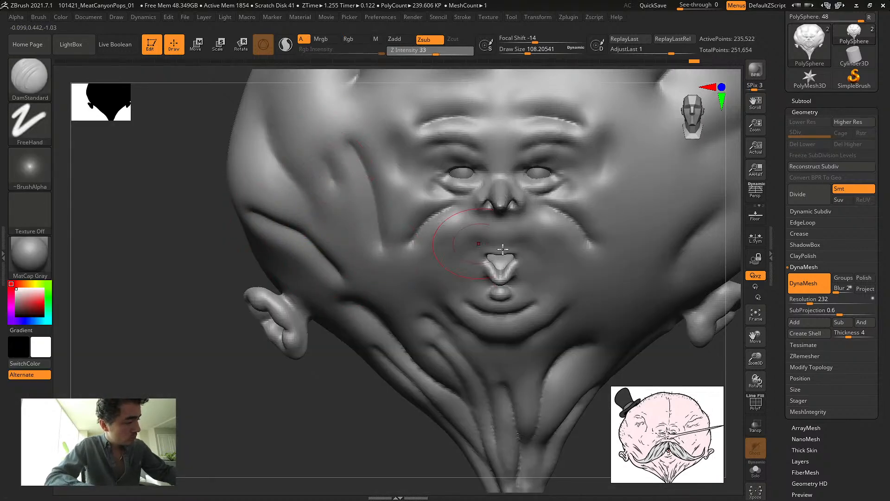
drag(621, 320, 708, 251)
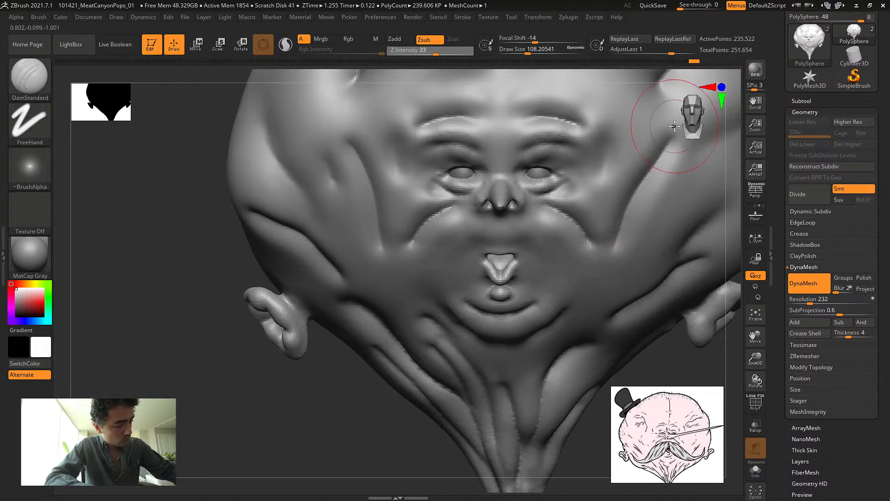
Carve shorter creases along the jaw on both sides of the mouth with DamStandard and remesh
mouse_move(370, 282)
mouse_down()
mouse_move(413, 312)
mouse_move(426, 352)
mouse_up()
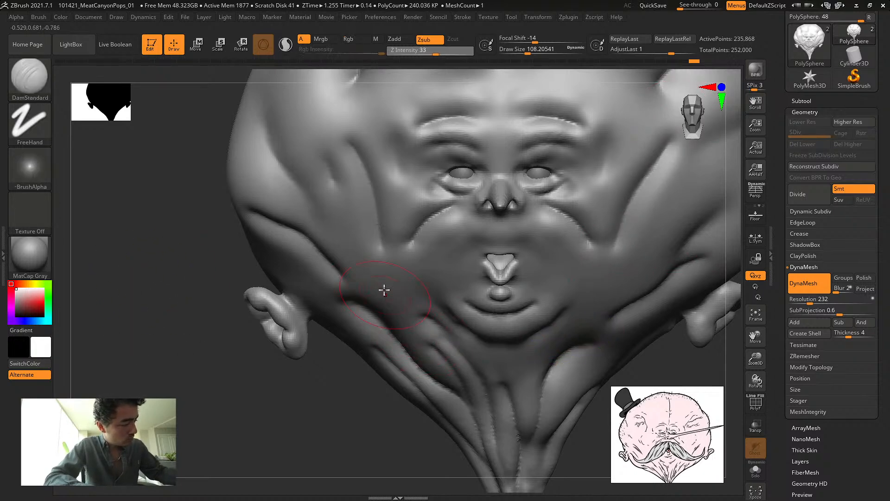
drag(385, 290, 395, 310)
drag(602, 305, 670, 269)
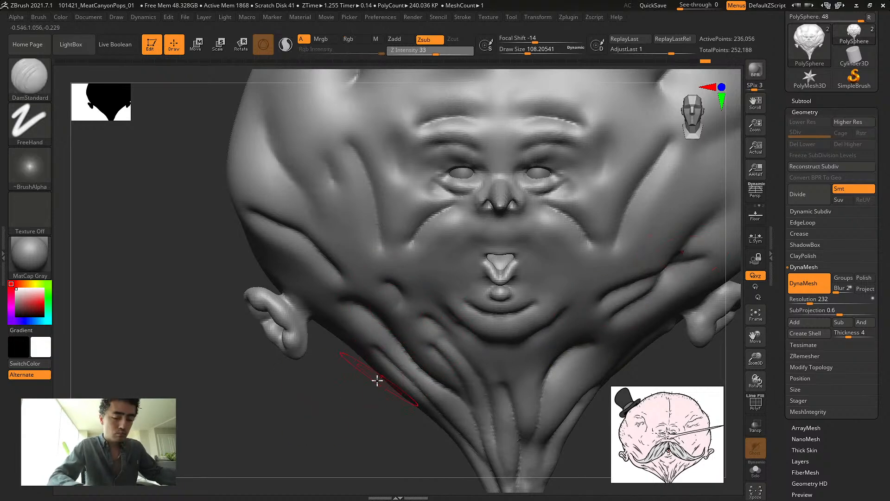
Puff up the fold between the mouth and the ear with Inflat at draw size about 108 and remesh
key(b)
key(i)
key(n)
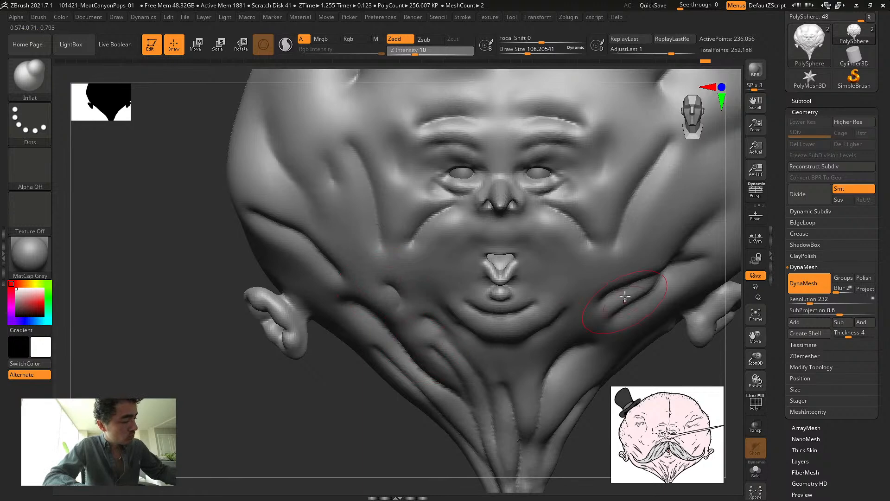
drag(625, 297, 696, 262)
mouse_move(674, 300)
mouse_down()
mouse_move(695, 281)
mouse_move(685, 275)
mouse_up()
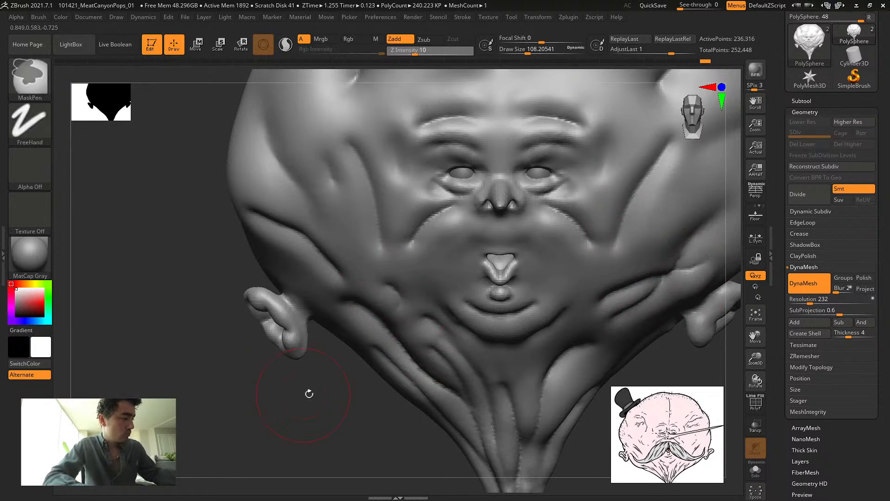
ctrl+drag(308, 391, 293, 411)
Inflate the jaw and upper chin folds at draw size about 187 and remesh the head
mouse_move(284, 431)
alt+mouse_down()
mouse_move(269, 380)
mouse_move(278, 428)
alt+mouse_up()
mouse_move(292, 386)
alt+mouse_down()
mouse_move(240, 371)
mouse_move(262, 413)
mouse_move(223, 308)
mouse_move(200, 305)
mouse_move(185, 276)
alt+mouse_up()
key(s)
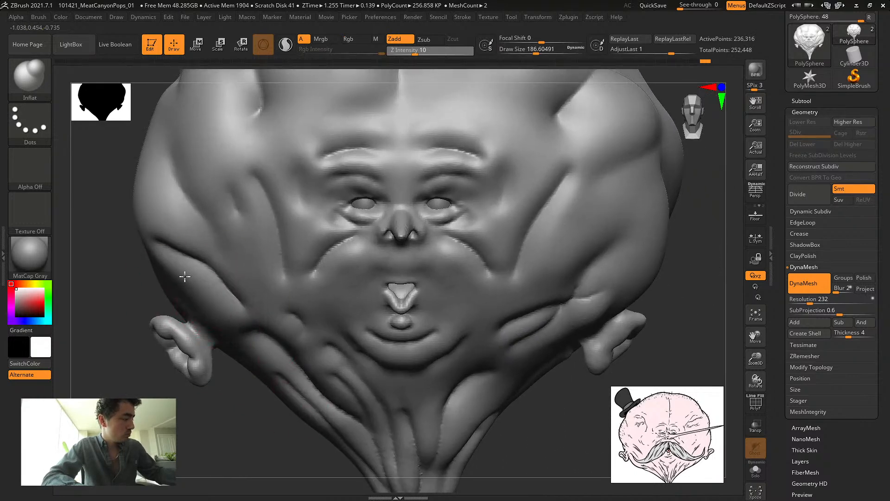
mouse_move(273, 347)
mouse_down()
mouse_move(308, 356)
mouse_move(318, 376)
mouse_up()
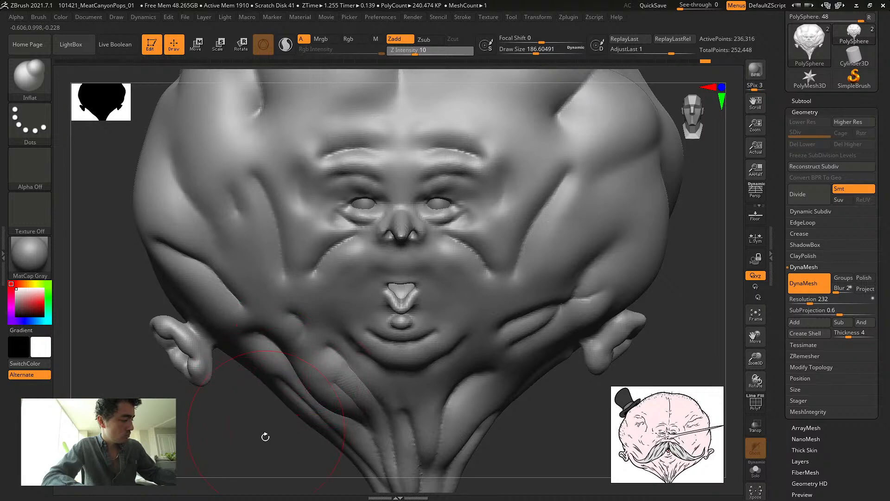
key(ctrl)
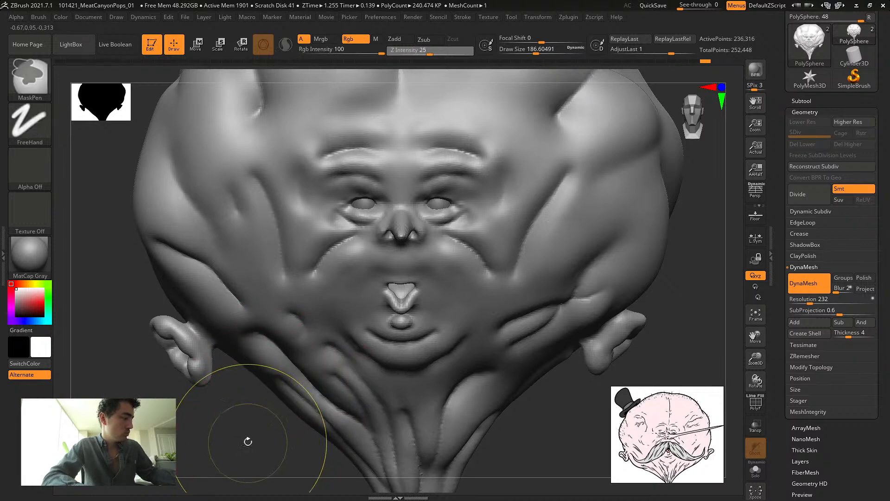
mouse_move(251, 416)
mouse_down()
mouse_move(246, 434)
mouse_move(234, 432)
mouse_move(246, 429)
mouse_move(233, 424)
mouse_move(269, 416)
mouse_up()
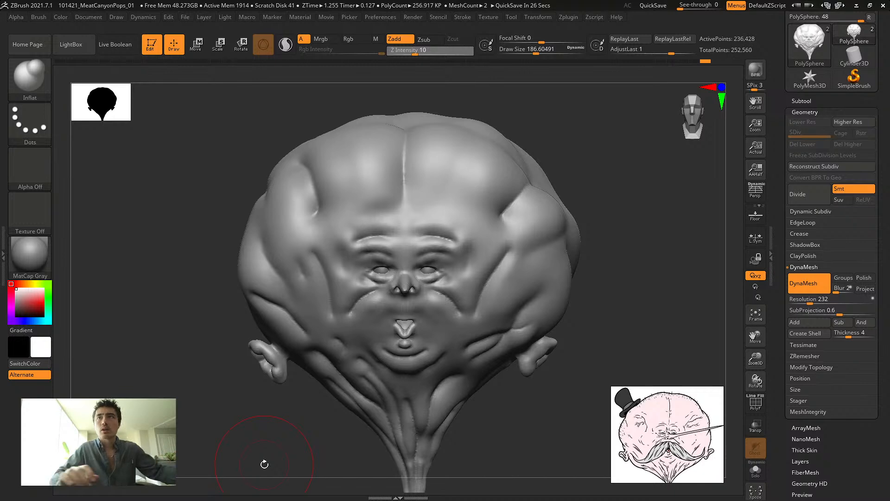
Inflate the fold on the back of the skull with the Inflat brush at draw size about 492
mouse_move(221, 257)
mouse_down()
mouse_move(149, 244)
mouse_move(203, 254)
mouse_up()
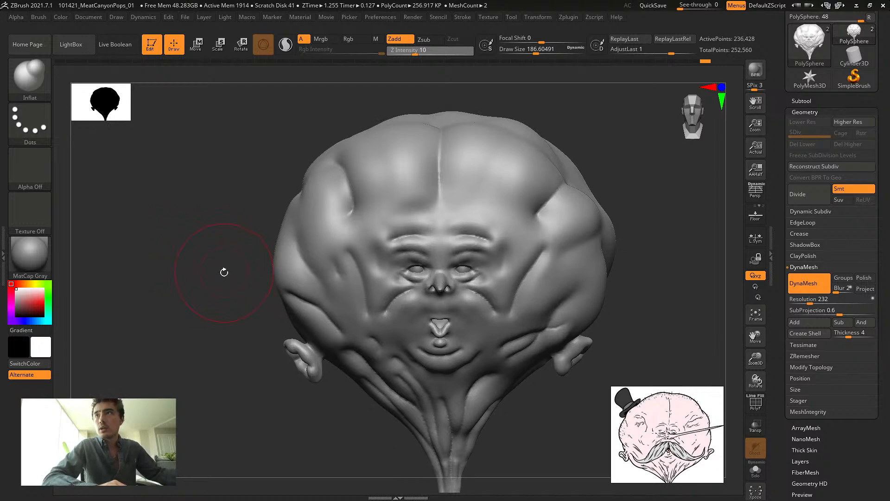
mouse_move(218, 305)
mouse_down()
mouse_move(181, 288)
mouse_move(219, 290)
mouse_move(201, 296)
mouse_move(244, 287)
mouse_move(205, 246)
mouse_move(159, 242)
mouse_move(193, 234)
mouse_up()
key(b)
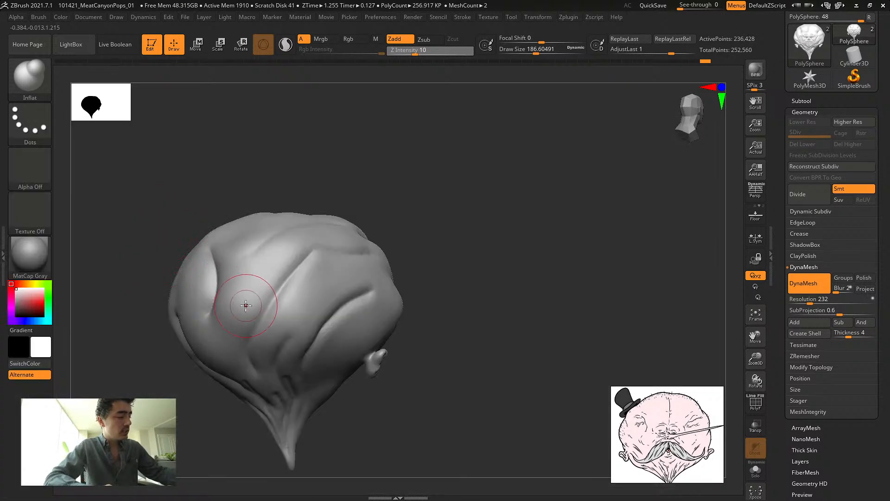
key(s)
drag(255, 302, 283, 304)
mouse_move(176, 218)
mouse_down()
mouse_move(96, 207)
mouse_move(179, 240)
mouse_move(227, 241)
mouse_move(189, 232)
mouse_move(209, 325)
mouse_up()
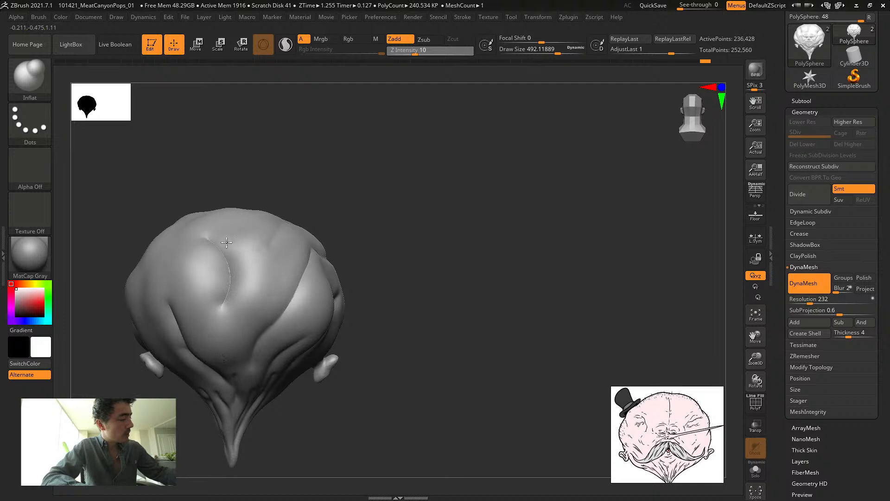
Inflate the folds across the back and side of the skull with the Inflat brush and remesh the head
mouse_move(227, 242)
mouse_down()
mouse_move(264, 312)
mouse_move(248, 411)
mouse_up()
drag(169, 286, 155, 272)
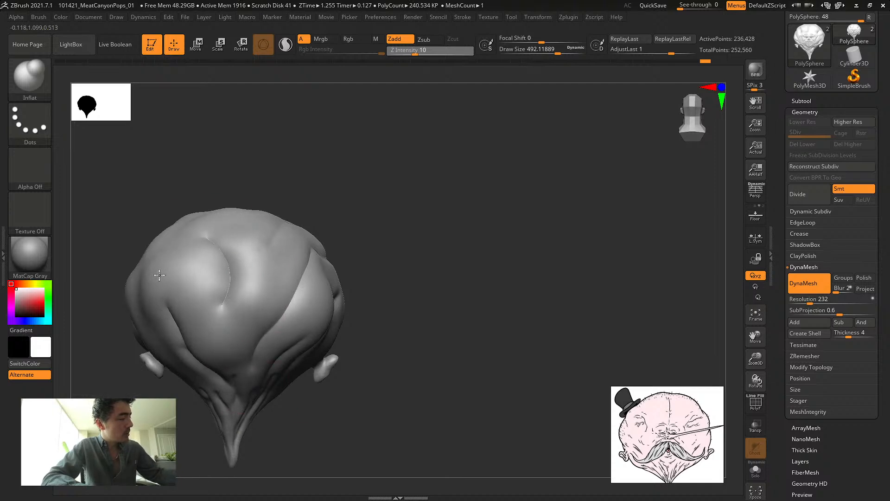
mouse_move(115, 235)
mouse_down()
mouse_move(117, 203)
mouse_move(154, 232)
mouse_up()
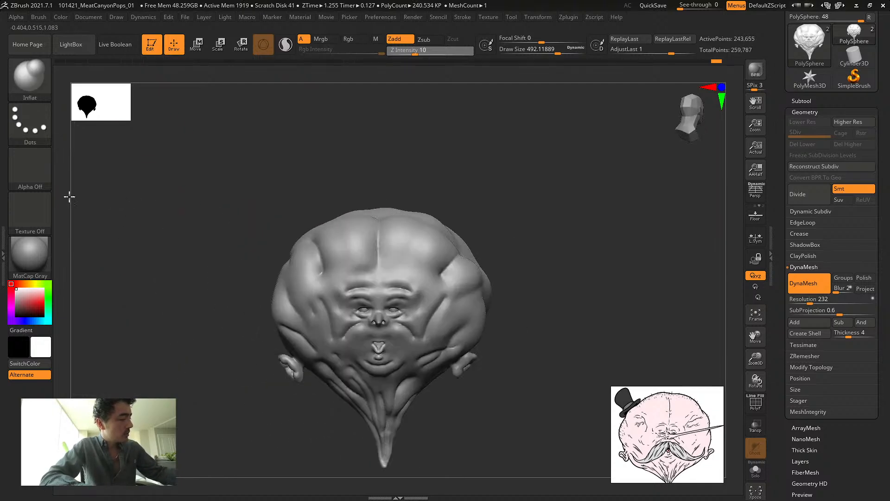
Puff up the forehead and temple folds with the Inflat brush at draw size about 492 and remesh
key(f)
drag(283, 250, 276, 288)
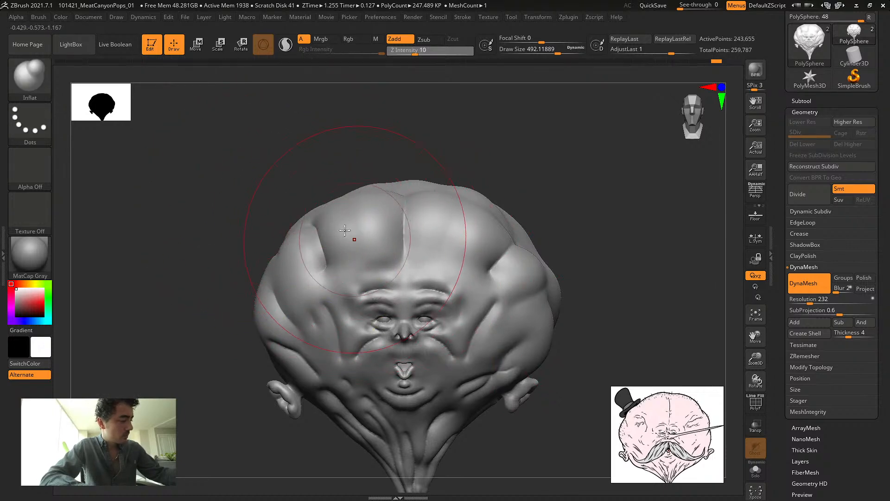
key(ctrl)
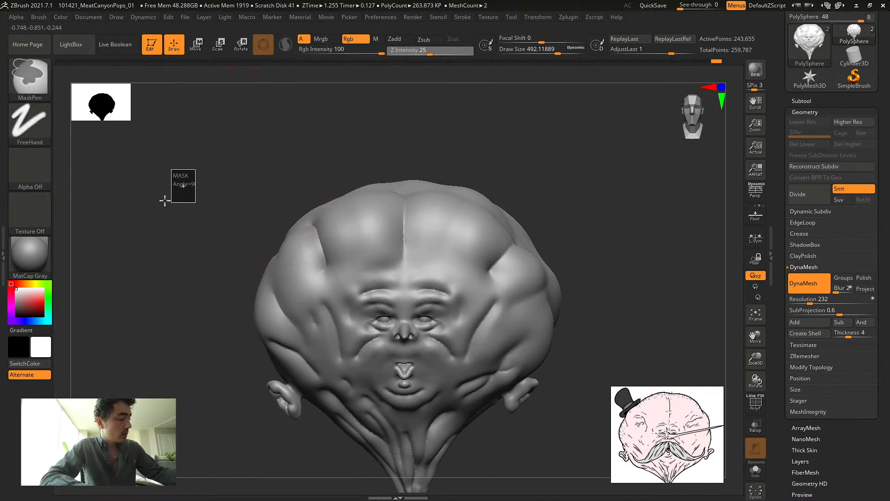
mouse_move(165, 200)
mouse_down()
mouse_move(175, 181)
mouse_move(197, 171)
mouse_move(189, 190)
mouse_move(203, 198)
mouse_up()
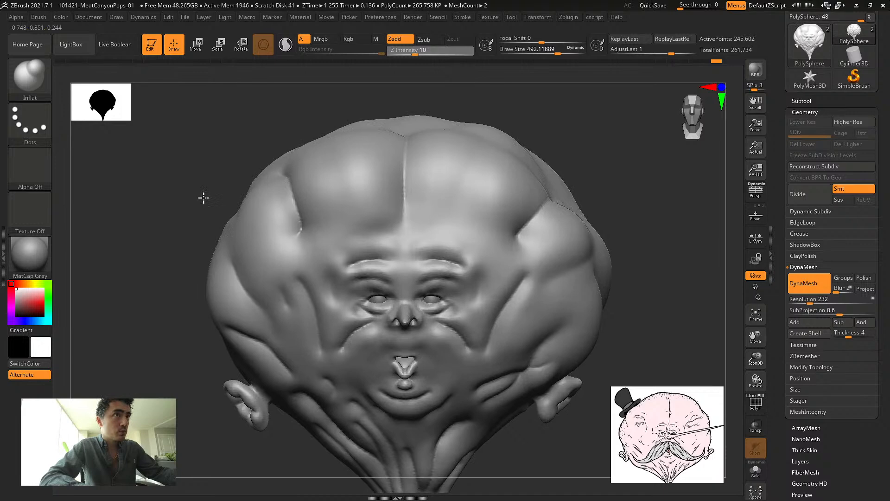
Set the DynaMesh resolution to 352 and remesh the head at higher density
drag(171, 179, 173, 202)
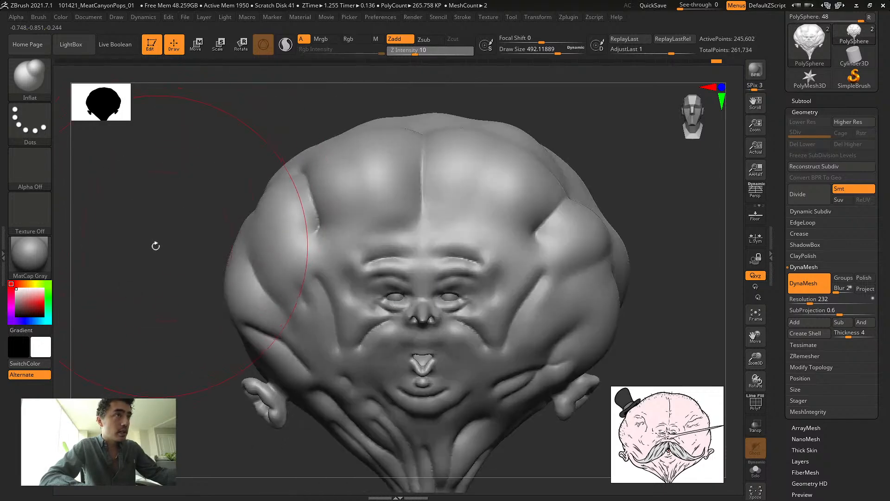
drag(155, 245, 191, 268)
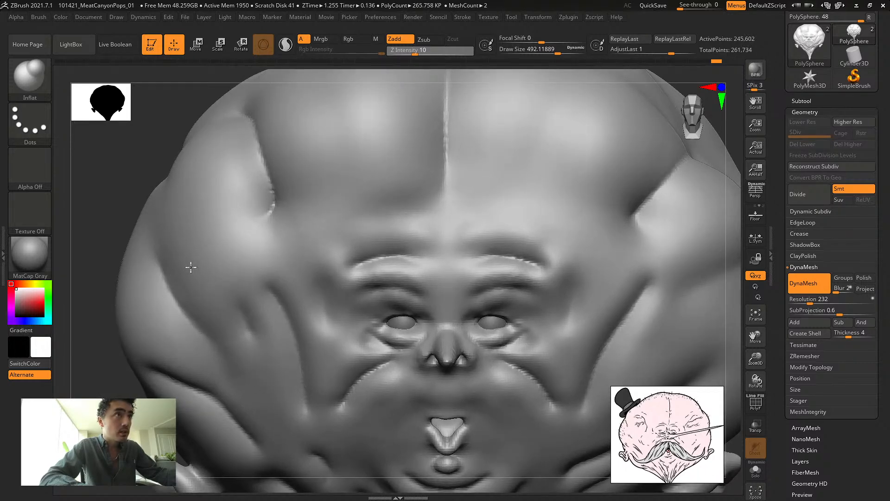
click(796, 298)
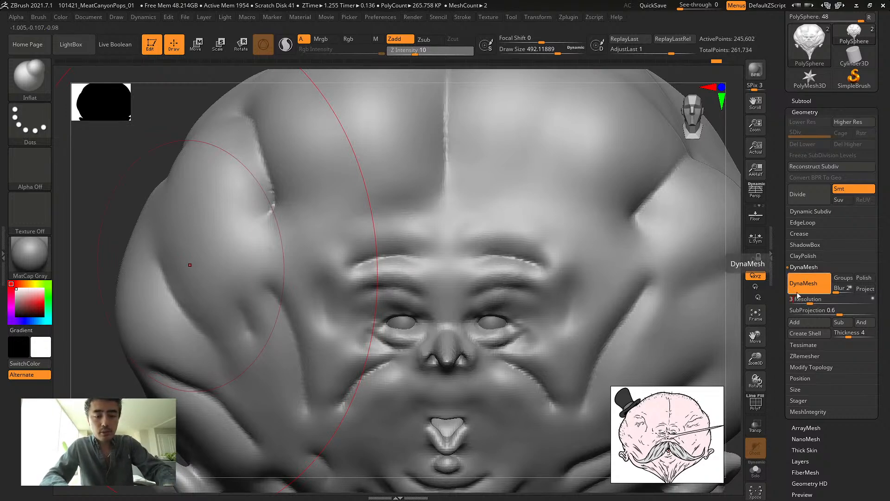
key(Return)
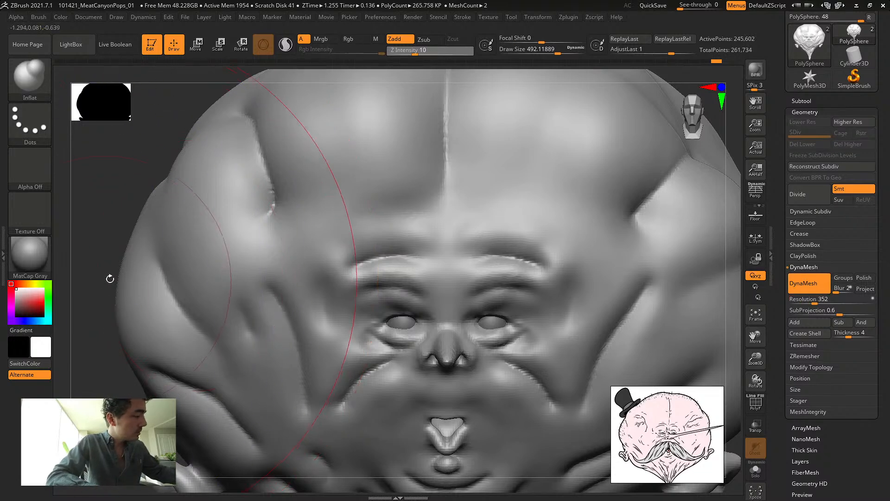
Smooth the jagged crease edges at the temple and across the brow with the draw size reduced to about 197
key(b)
key(i)
key(n)
key(s)
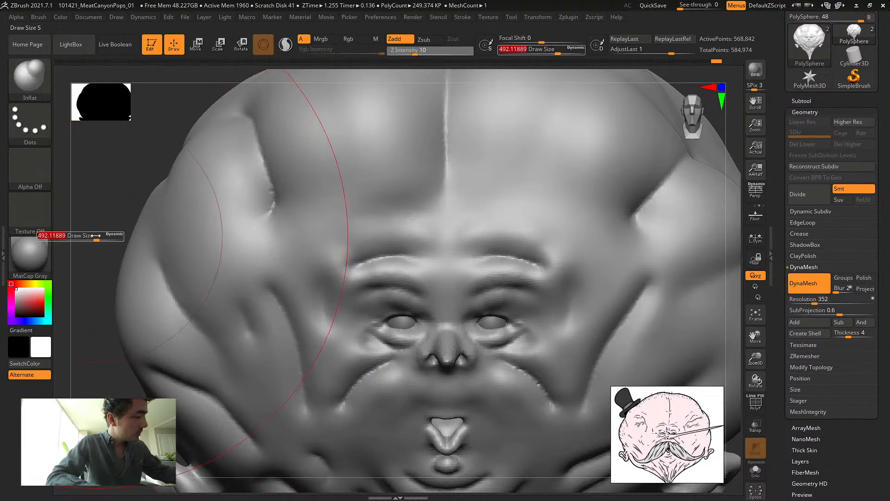
drag(95, 245, 80, 245)
key(shift)
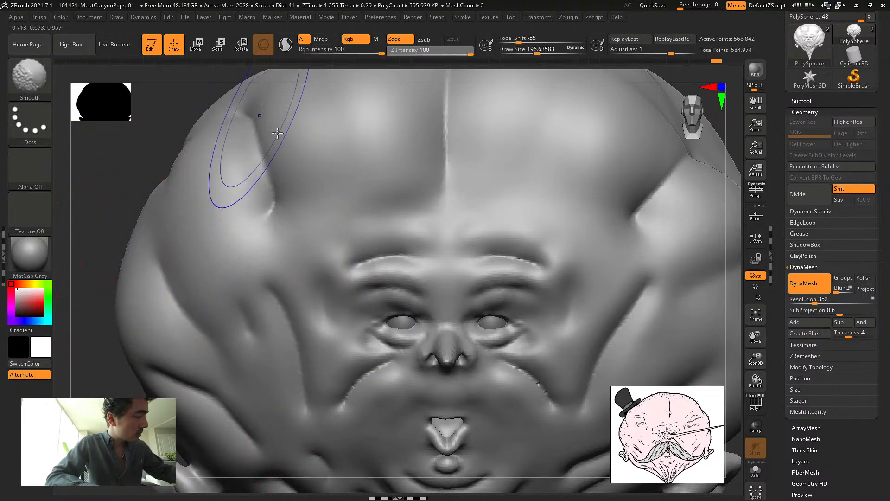
mouse_move(360, 204)
shift+mouse_down()
mouse_move(427, 223)
mouse_move(447, 255)
mouse_move(524, 260)
shift+mouse_up()
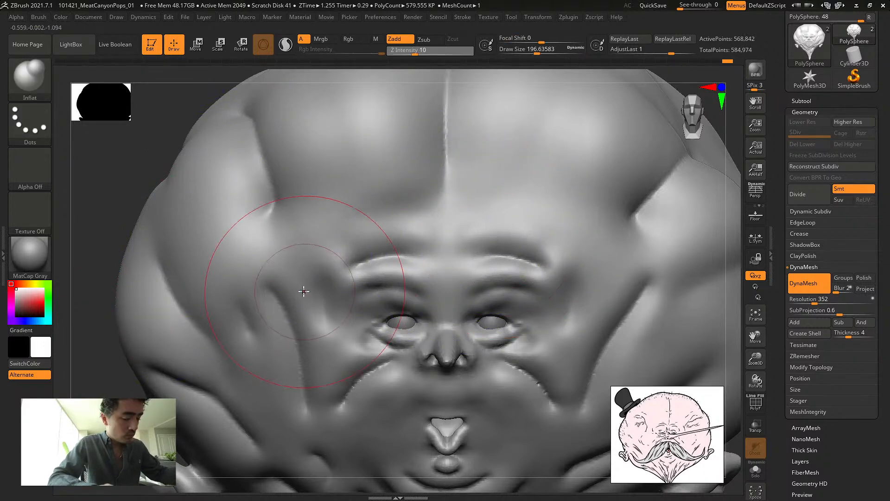
key(b)
key(d)
key(s)
drag(307, 288, 310, 297)
key(ctrl+z)
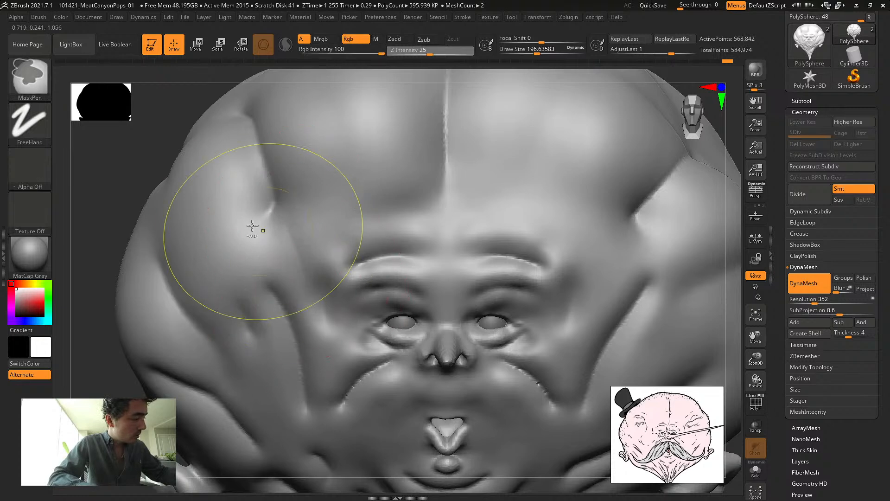
drag(277, 202, 307, 289)
key(ctrl+z)
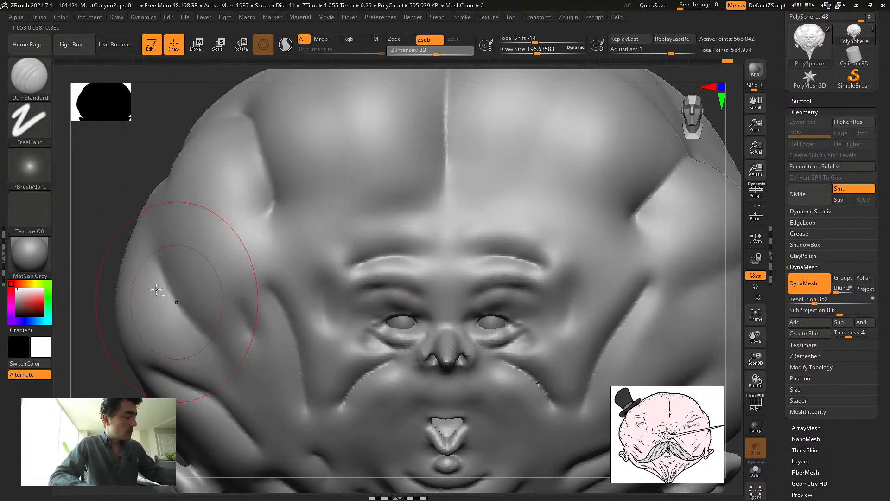
Reduce the draw size to about 65 and check the mesh density around the face with the wireframe display
alt+drag(115, 234, 113, 149)
key(s)
drag(342, 343, 324, 341)
key(ctrl)
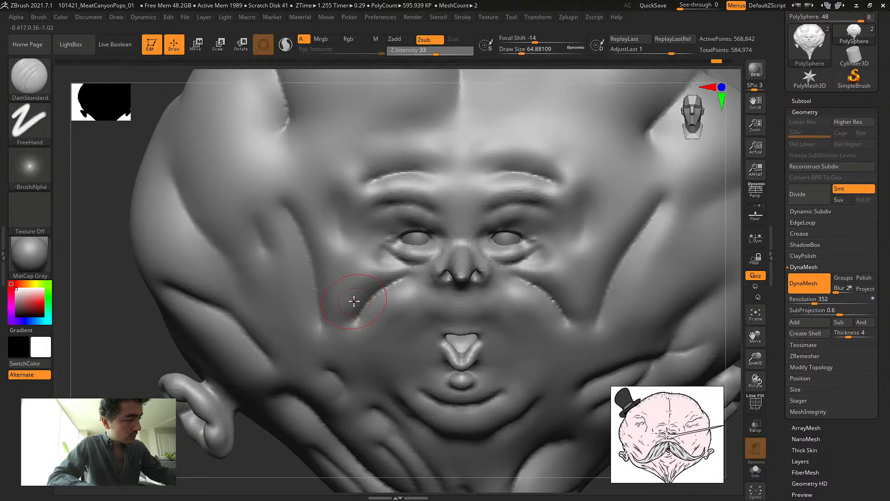
click(753, 408)
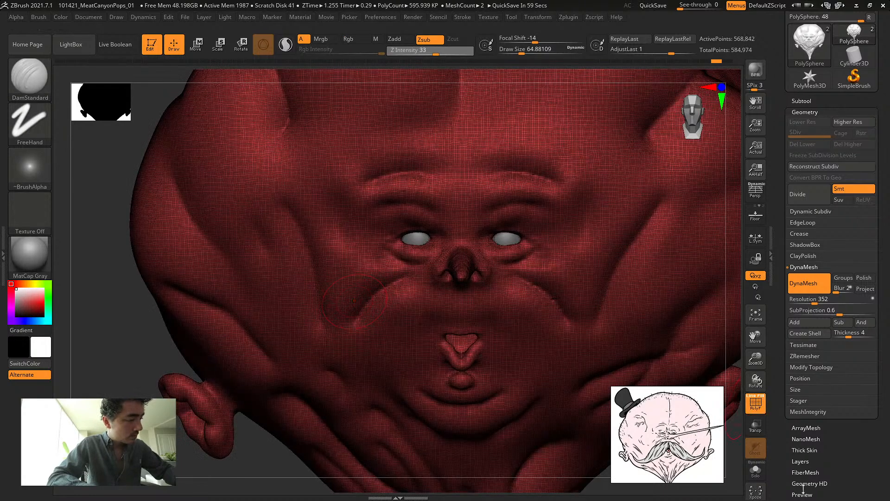
click(755, 403)
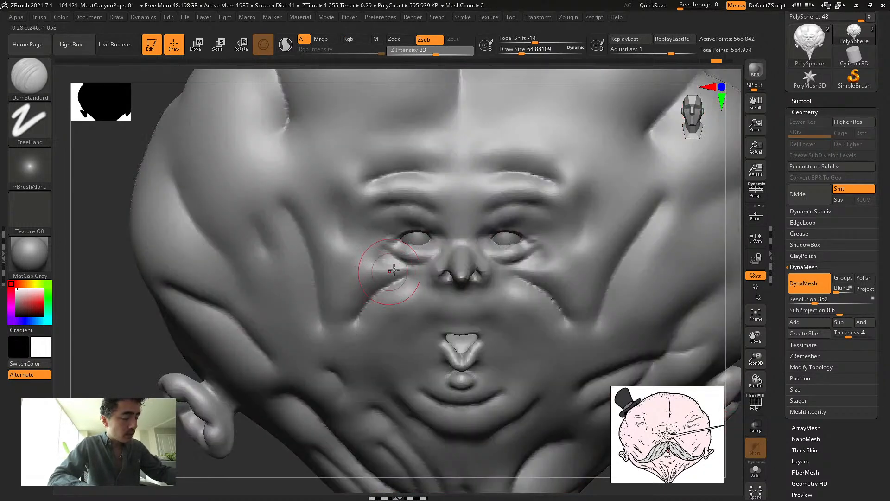
key(shift)
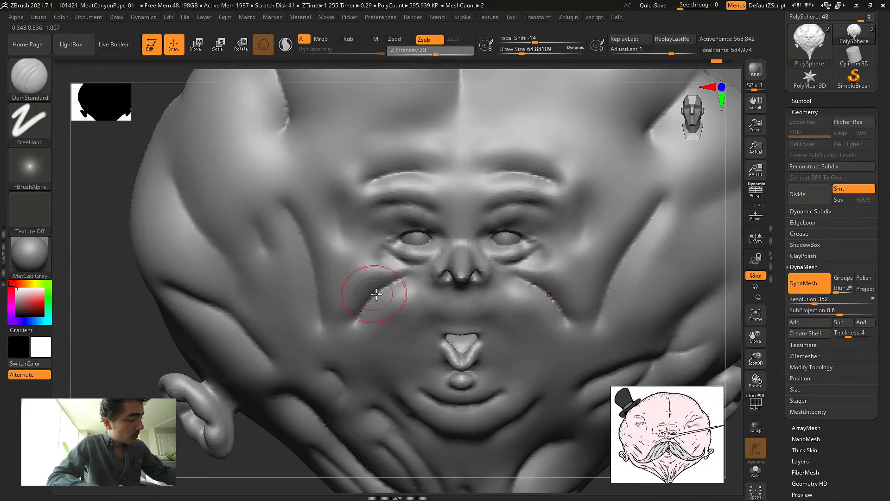
Inflate the folds along the smile creases and around the eyes with the Inflat brush at draw size about 65
key(b)
key(i)
key(n)
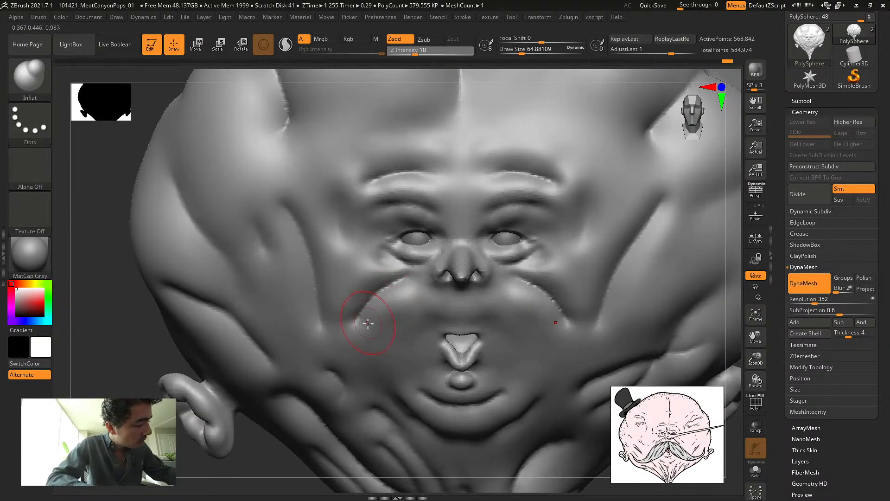
drag(378, 307, 398, 288)
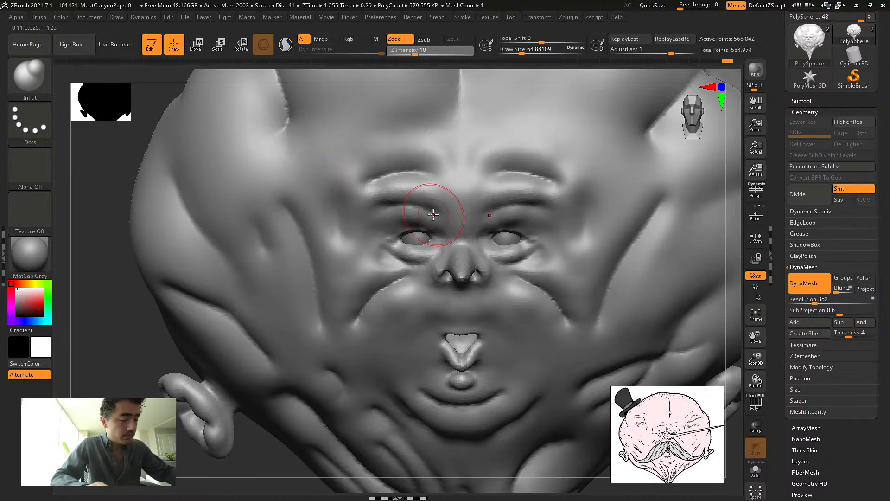
Carve a pair of frown creases between the eyebrows with DamStandard and remesh
key(b)
key(d)
key(s)
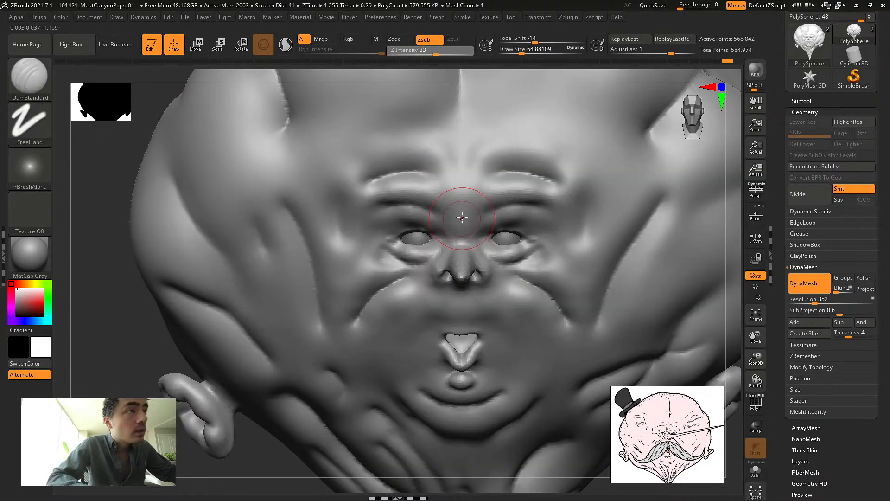
mouse_move(462, 217)
mouse_down()
mouse_move(438, 182)
mouse_move(440, 158)
mouse_move(441, 193)
mouse_move(447, 168)
mouse_up()
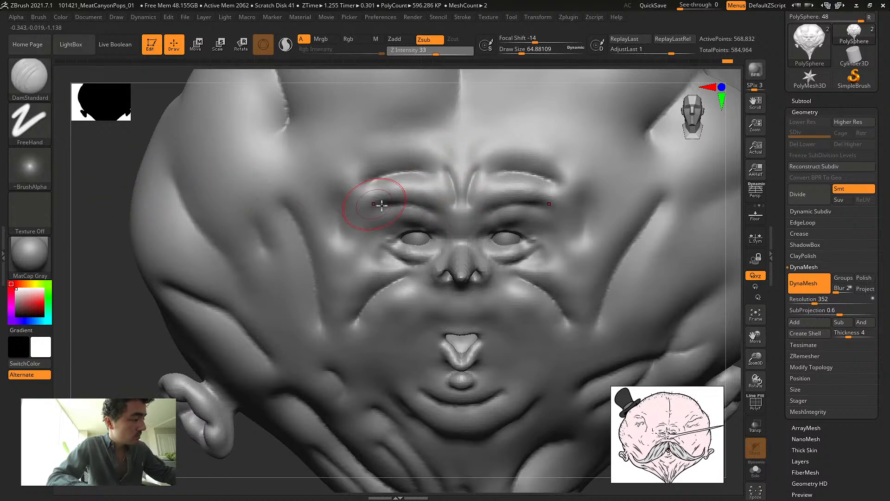
Puff up the bags under the eyes and the cheeks beside the nose with the Inflat brush
key(b)
key(i)
key(n)
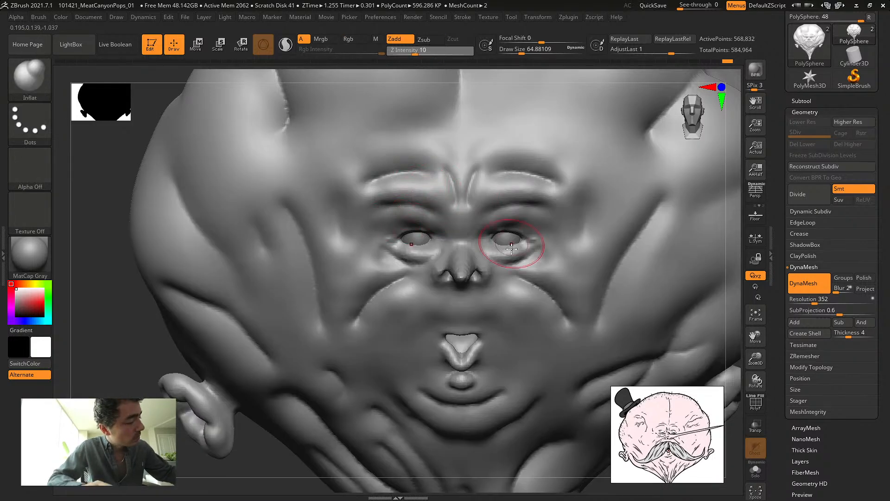
mouse_move(527, 253)
mouse_down()
mouse_move(588, 302)
mouse_move(557, 311)
mouse_move(524, 296)
mouse_up()
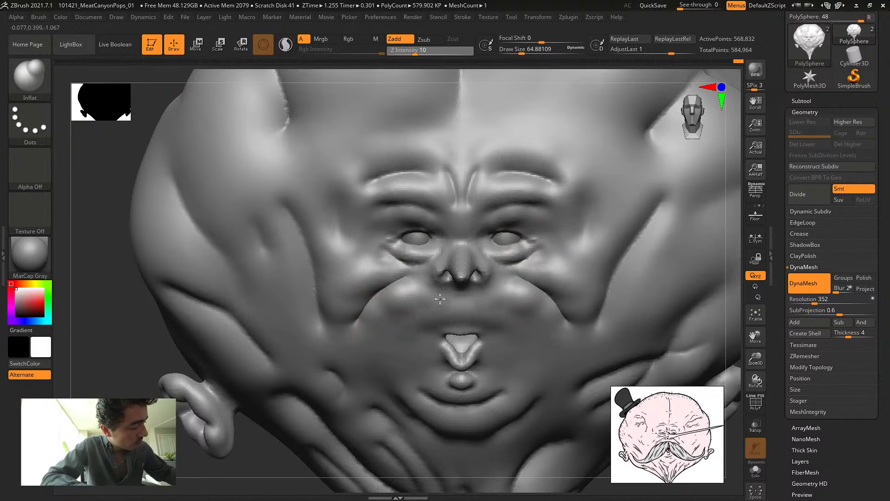
Carve vertical wrinkles into the upper lip between the nose and mouth with DamStandard
key(b)
key(d)
key(s)
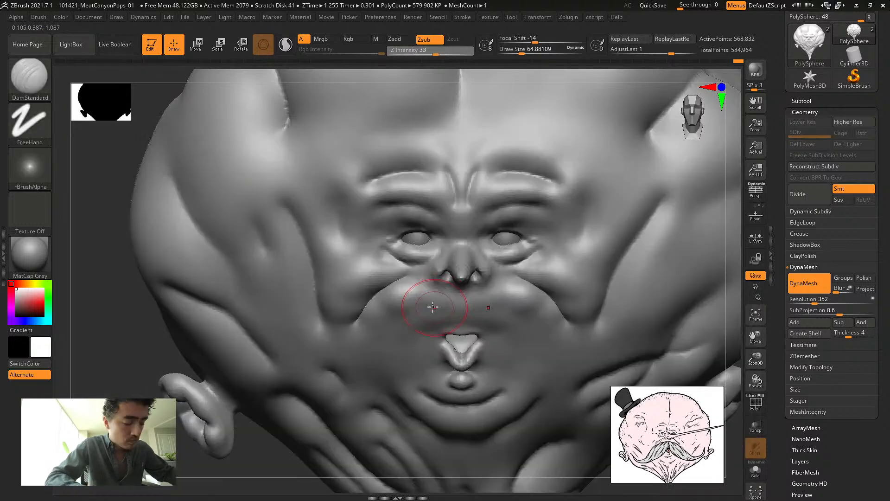
mouse_move(432, 288)
mouse_down()
mouse_move(433, 311)
mouse_move(460, 312)
mouse_move(429, 325)
mouse_move(462, 320)
mouse_up()
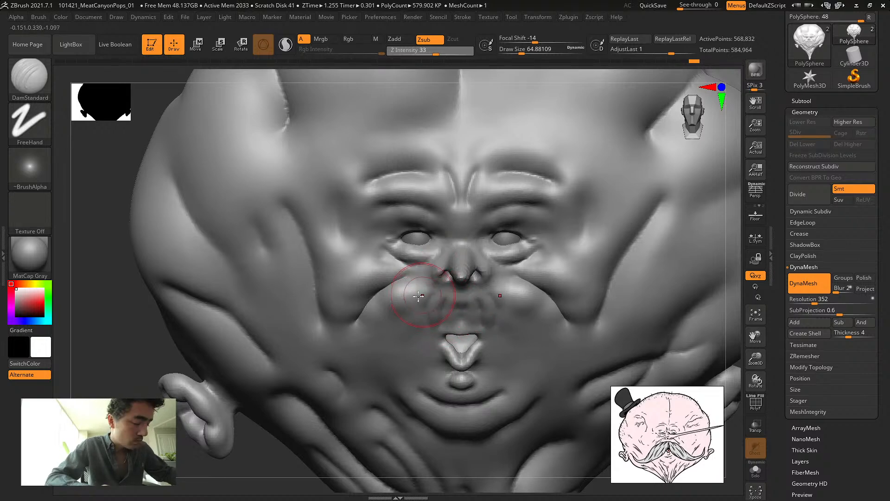
Inflate the vertical folds of the upper lip with the Inflat brush, check them from the side and remesh
key(b)
key(i)
key(n)
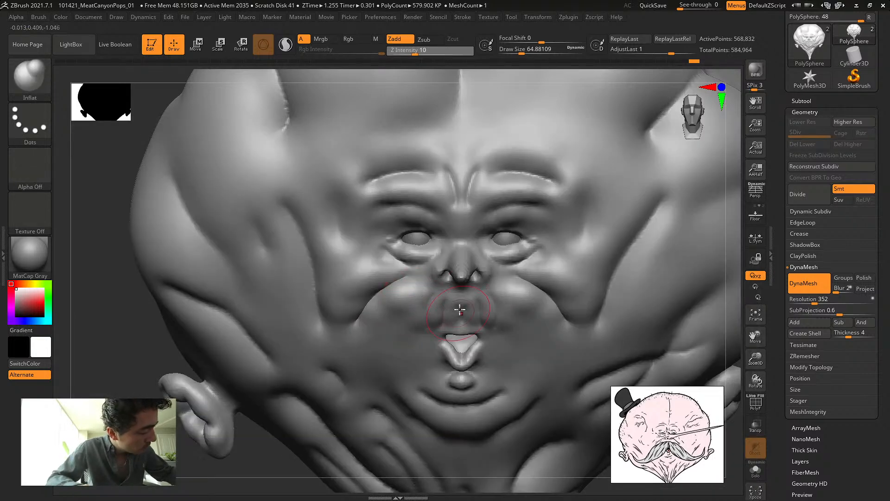
drag(464, 320, 465, 309)
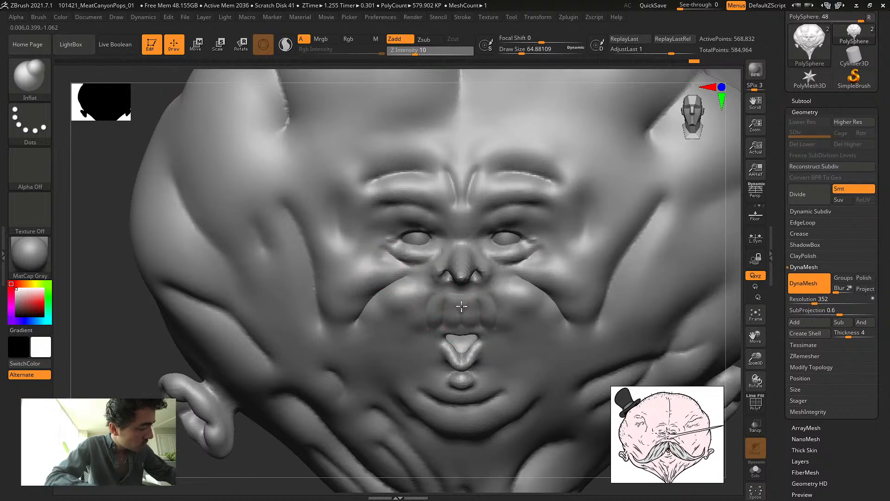
drag(96, 157, 260, 283)
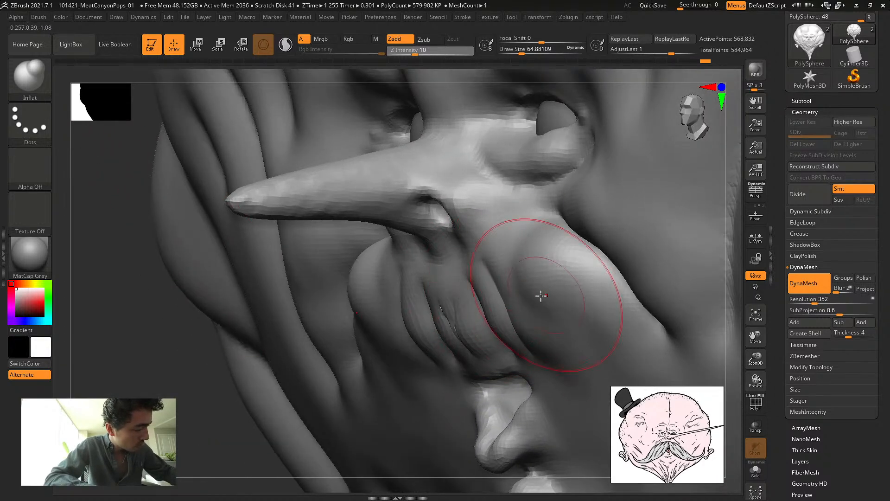
key(ctrl+z)
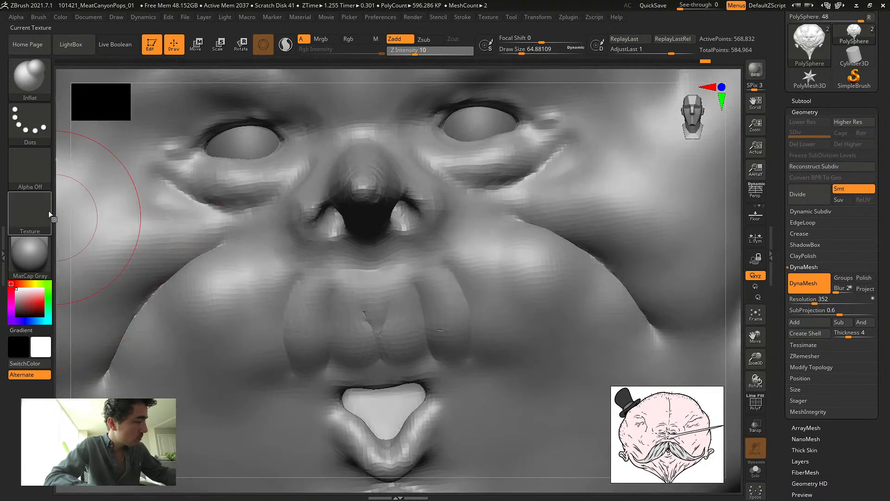
alt+drag(58, 238, 3, 183)
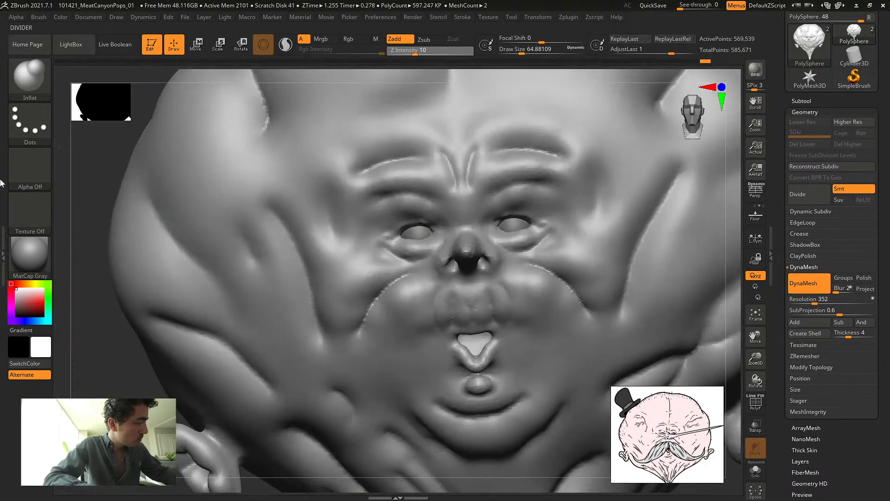
Try carving finer creases into the upper lip with DamStandard at draw size about 17, and undo them
alt+drag(106, 342, 158, 329)
key(b)
key(d)
key(s)
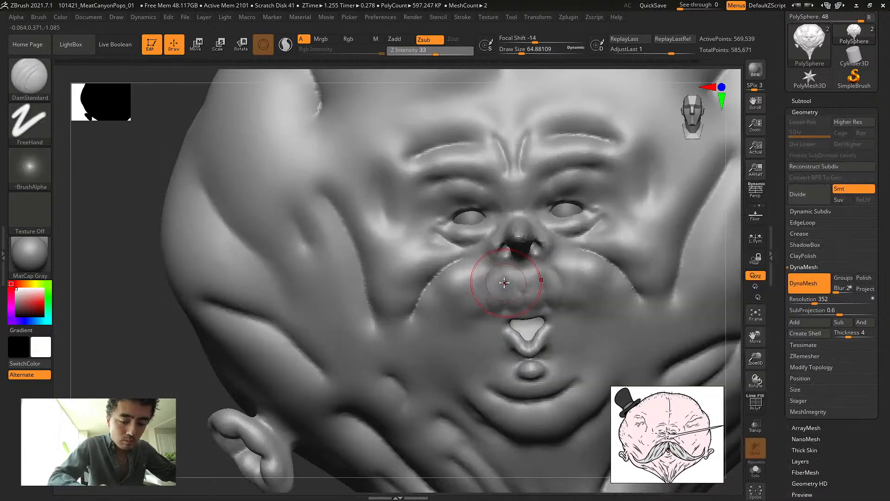
key(bracketleft)
key(bracketleft)
key(bracketleft)
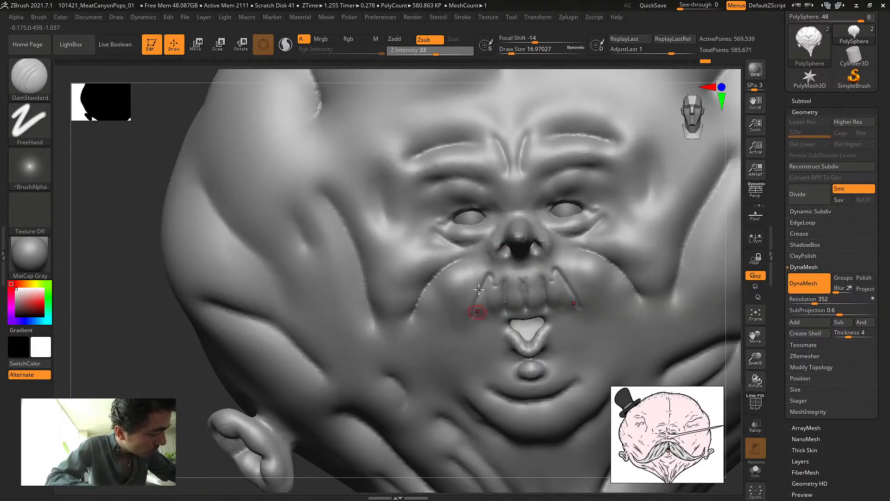
ctrl+drag(153, 267, 139, 268)
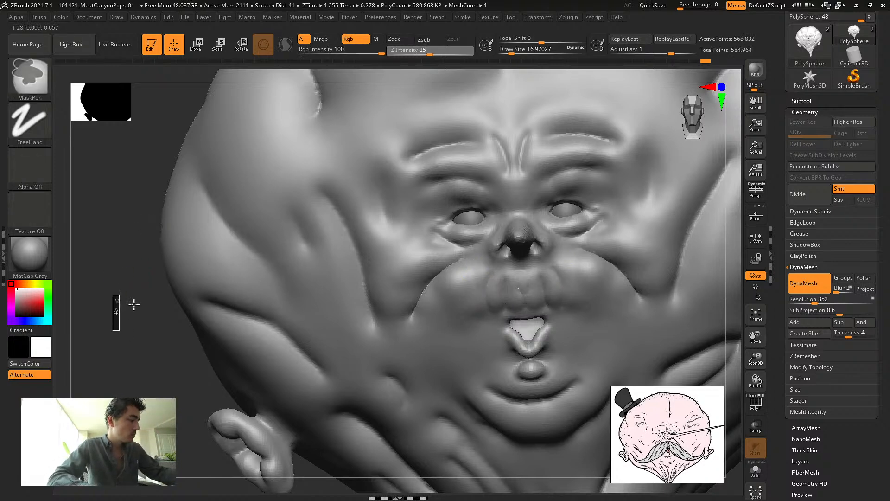
key(ctrl+z)
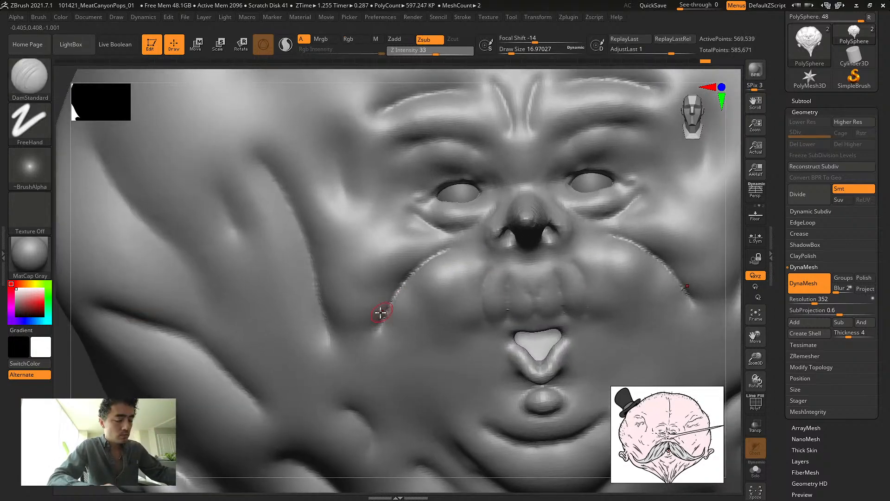
Puff up the temples beside the eyes with the Inflat brush at draw size about 90, and remesh
key(b)
key(i)
key(n)
key(s)
drag(406, 303, 422, 273)
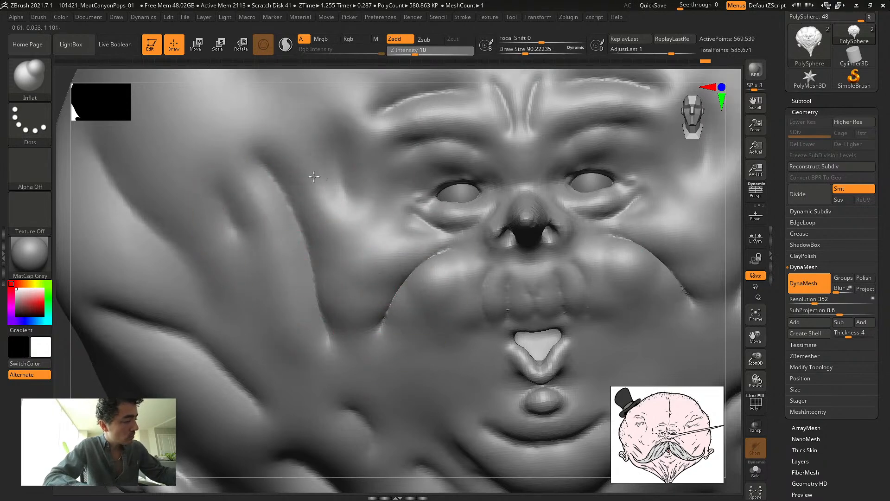
mouse_move(274, 135)
right_down()
mouse_move(289, 216)
mouse_move(352, 260)
right_up()
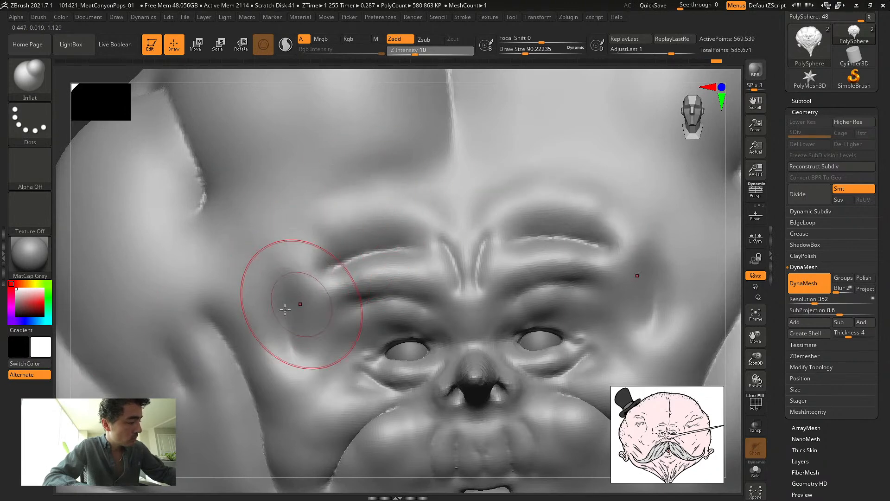
key(d)
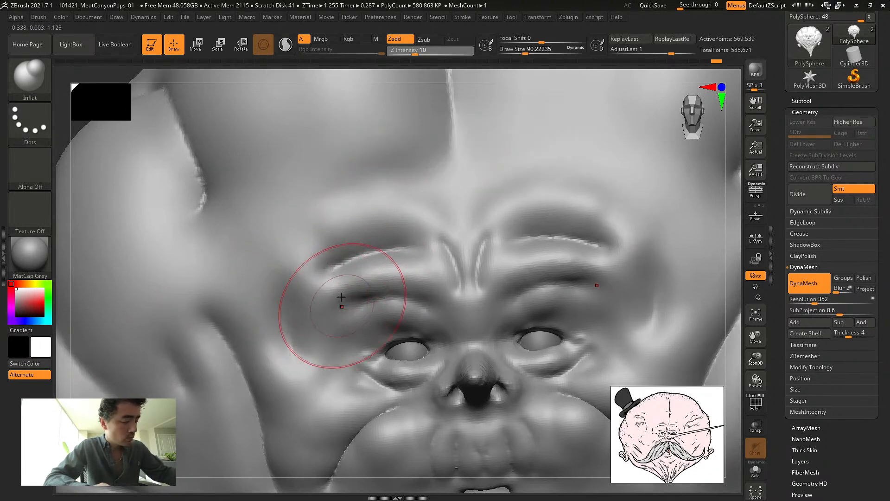
key(ctrl)
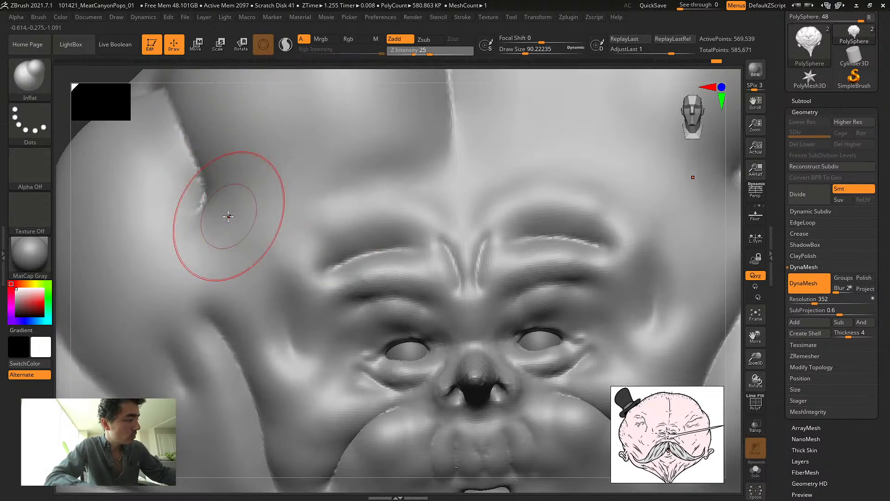
ctrl+right_drag(59, 143, 1, 115)
ctrl+right_drag(124, 162, 135, 195)
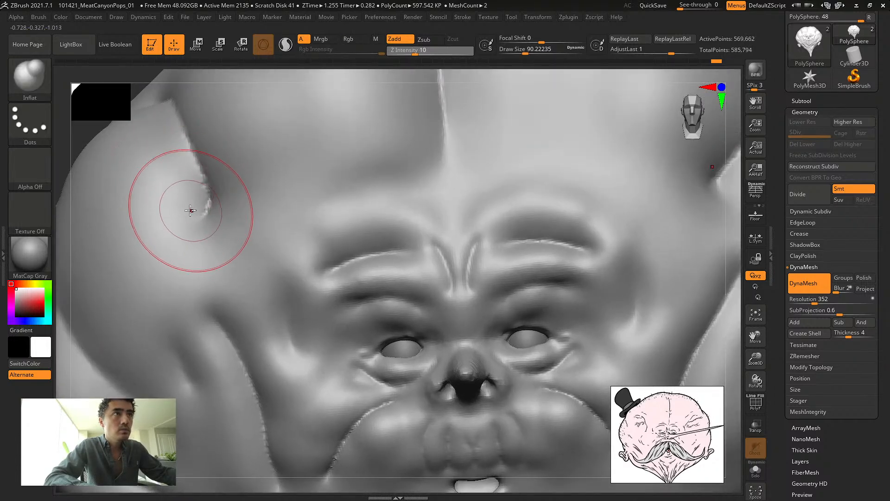
Set the DamStandard brush to draw size about 20 and shrink the silhouette thumbnail to size 32
key(b)
key(d)
key(s)
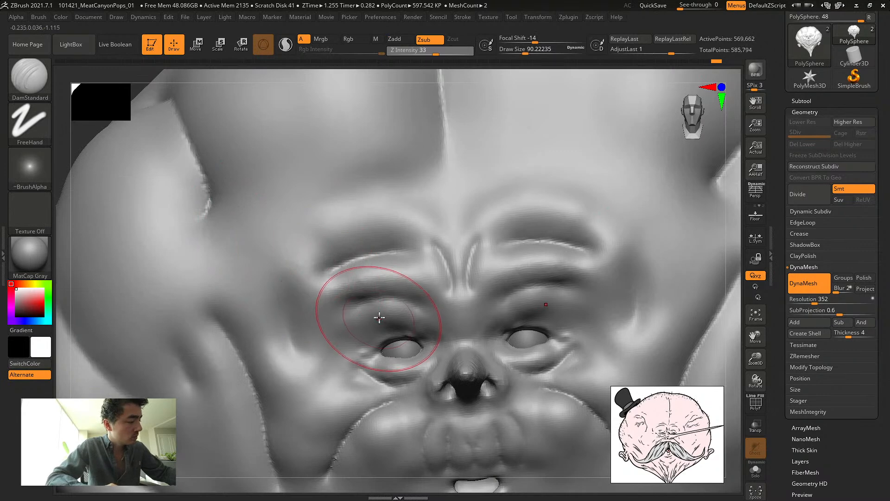
key(s)
drag(378, 319, 367, 320)
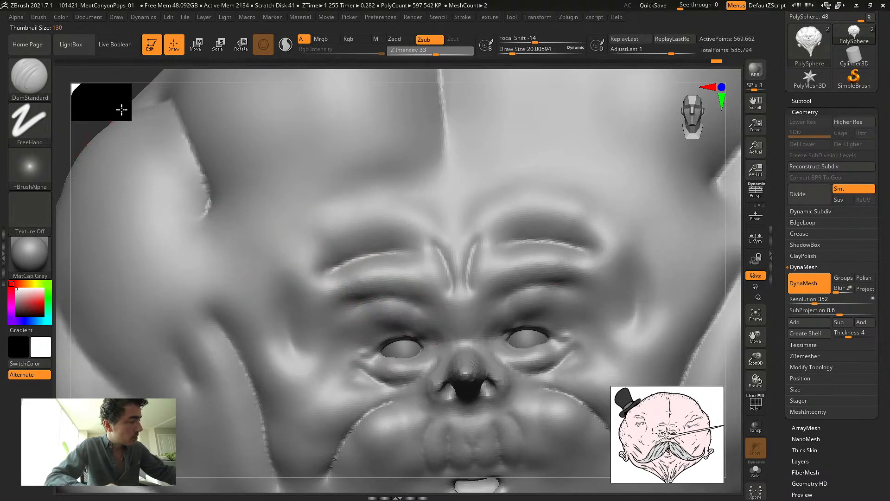
drag(98, 98, 121, 132)
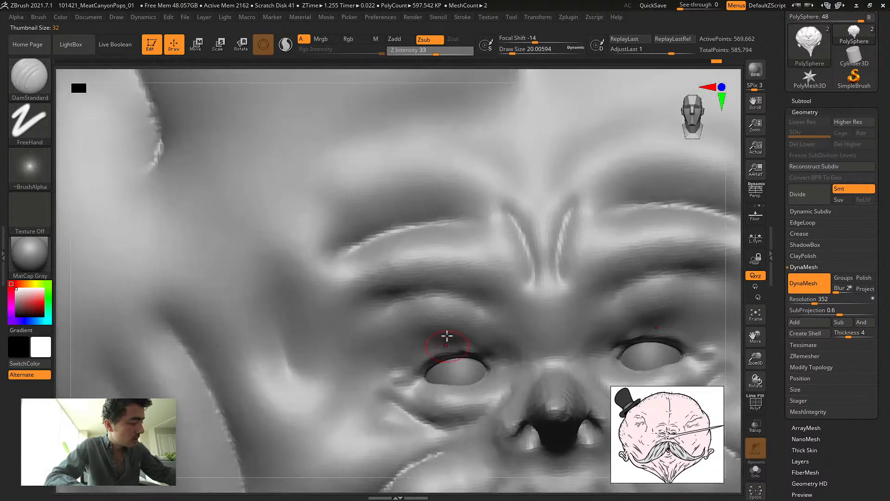
Carve curved creases above both upper eyelids and around the eye corners with DamStandard, and remesh the head
click(689, 125)
alt+right_drag(505, 473, 407, 357)
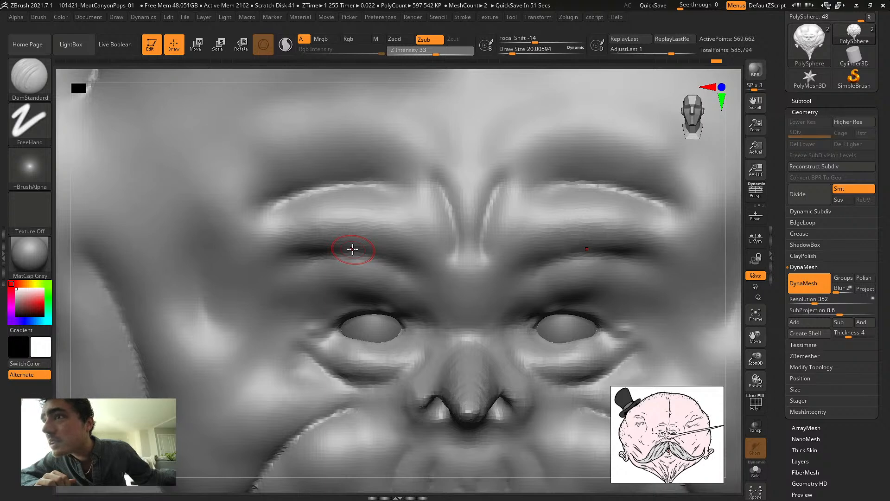
key(b)
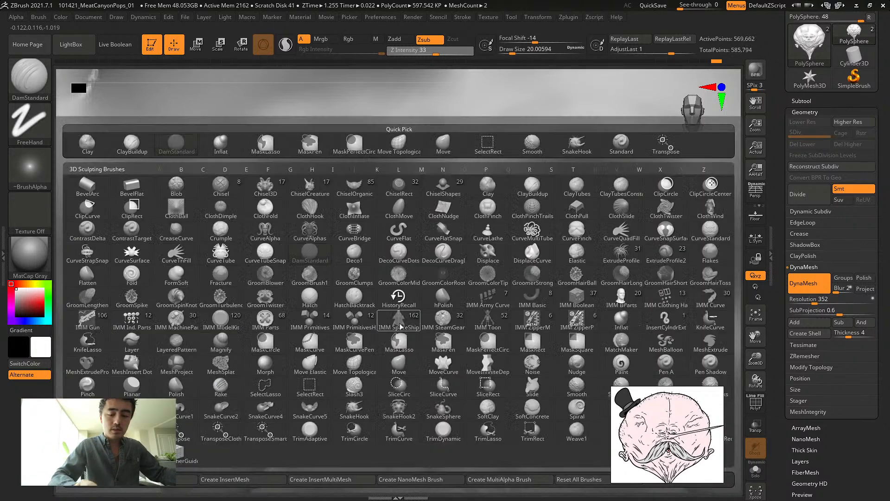
key(Escape)
drag(338, 311, 397, 305)
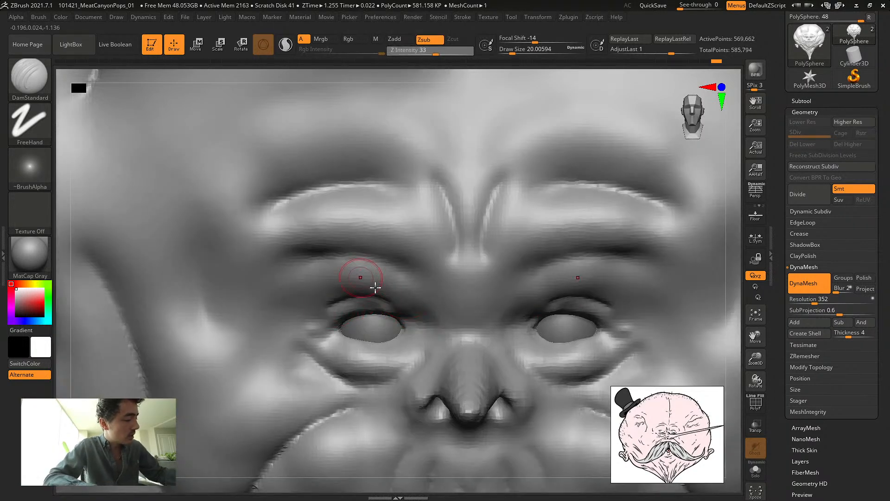
mouse_move(324, 319)
mouse_down()
mouse_move(314, 319)
mouse_move(390, 330)
mouse_move(342, 330)
mouse_move(346, 337)
mouse_move(392, 340)
mouse_move(419, 329)
mouse_up()
drag(381, 298, 397, 309)
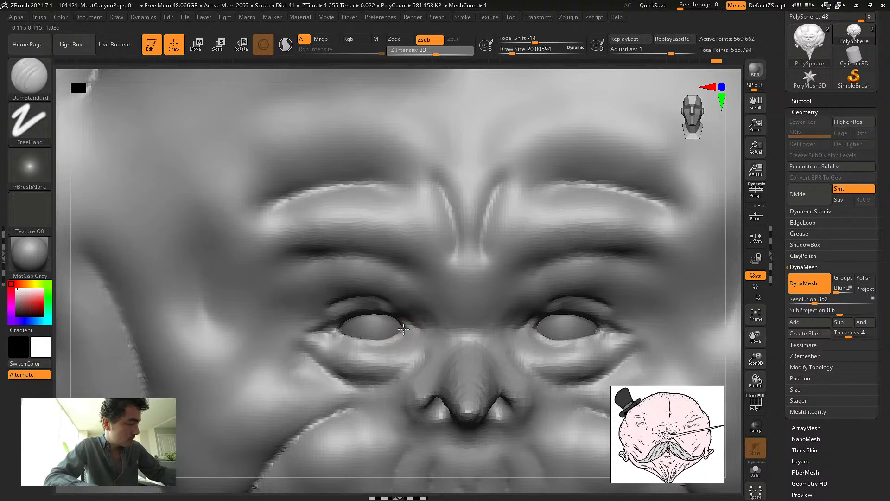
key(ctrl)
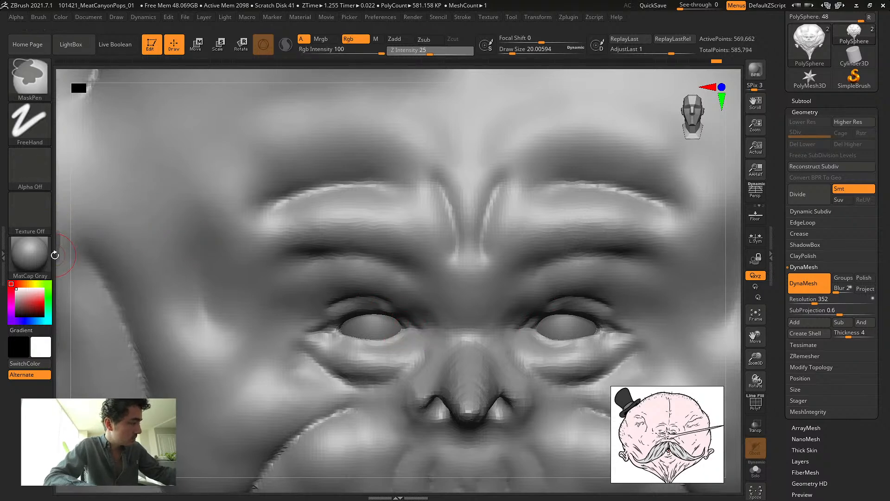
alt+drag(63, 339, 153, 294)
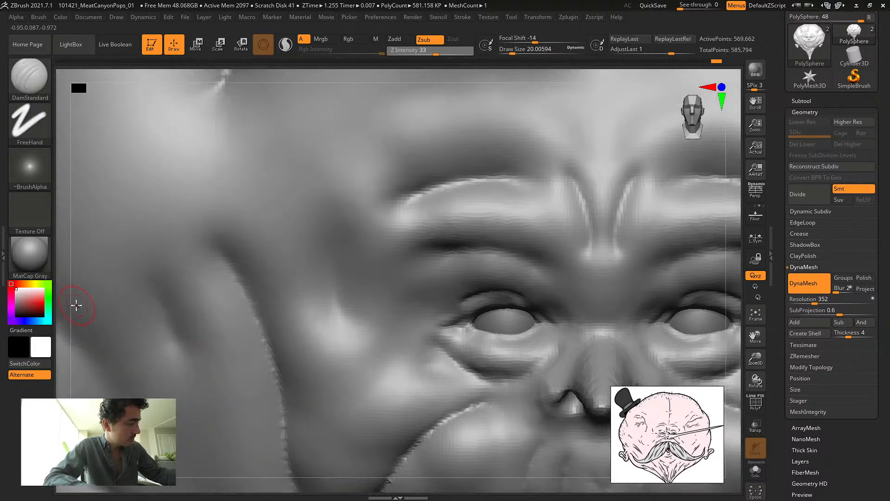
alt+drag(312, 479, 260, 425)
key(ctrl)
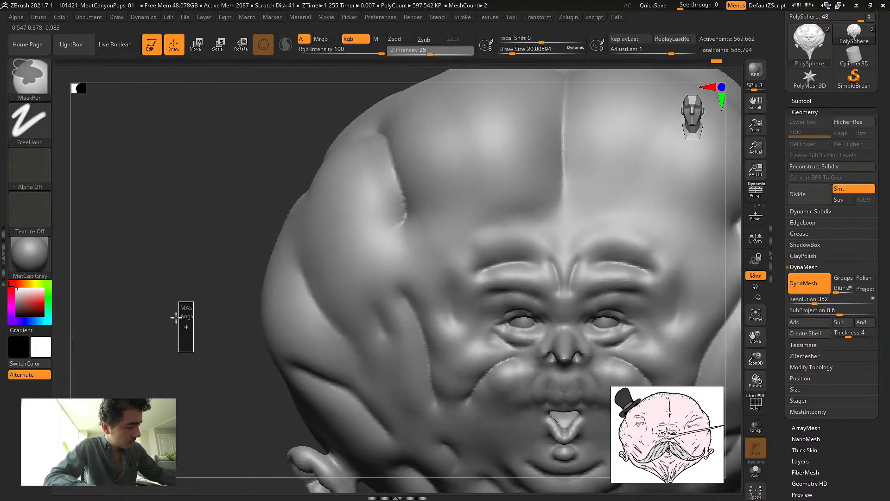
mouse_move(176, 317)
alt+mouse_down()
mouse_move(165, 298)
mouse_move(191, 348)
mouse_move(181, 318)
alt+mouse_up()
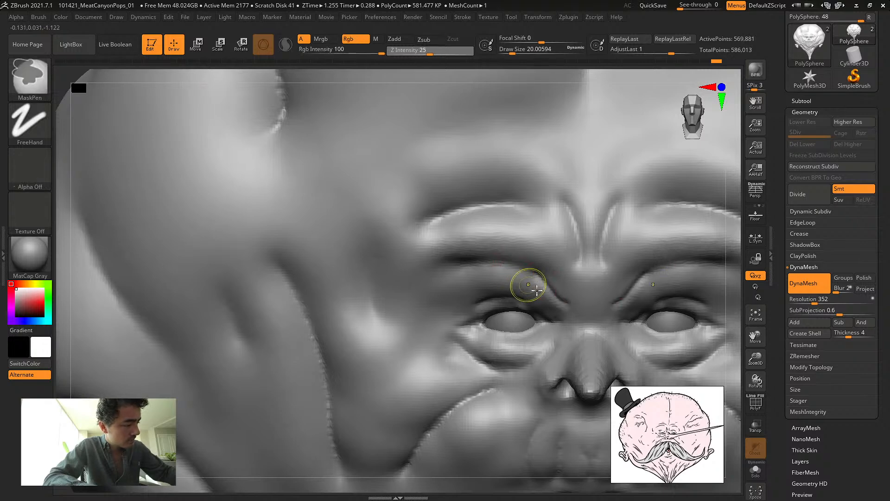
Carve folds from the upper eyelids out toward the temples with DamStandard at draw size about 46
key(d)
click(412, 166)
key(s)
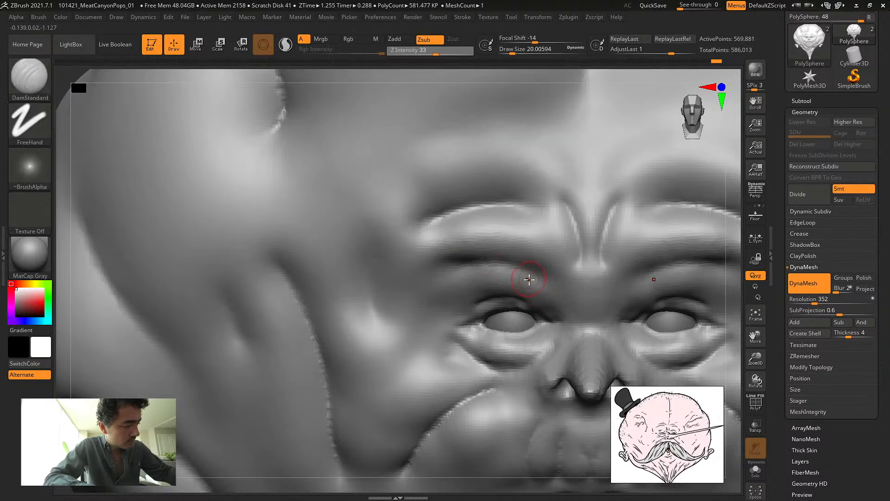
key(s)
mouse_move(509, 279)
mouse_down()
mouse_move(420, 284)
mouse_move(435, 302)
mouse_move(378, 297)
mouse_up()
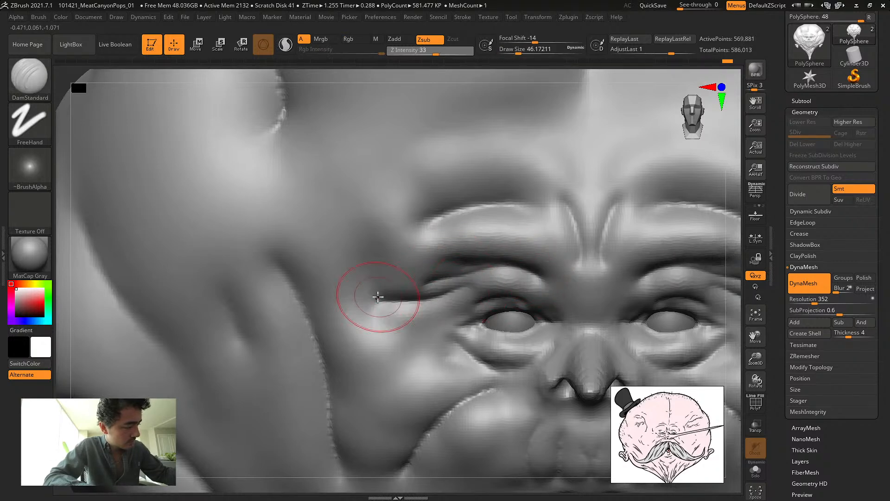
Try extending the brow creases outward and cutting horizontal wrinkles across the temples, then remesh
mouse_move(447, 209)
mouse_down()
mouse_move(364, 232)
mouse_move(421, 239)
mouse_up()
drag(505, 207, 366, 251)
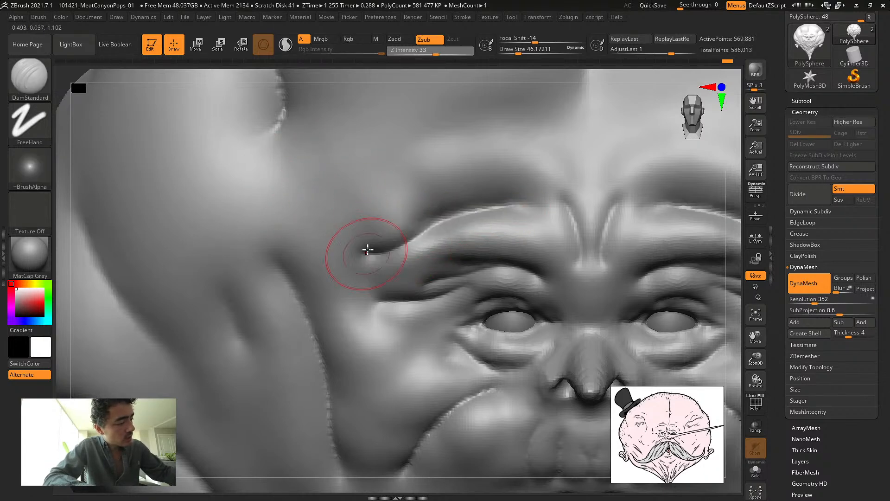
drag(324, 272, 408, 277)
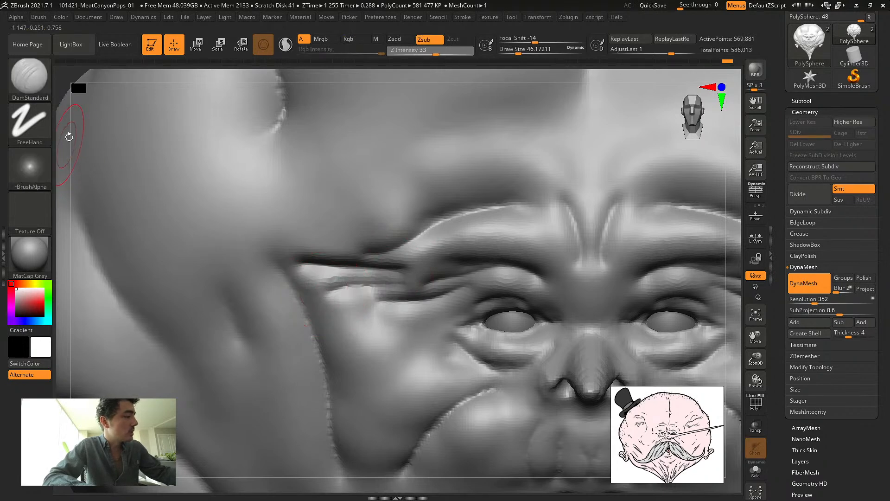
drag(68, 71, 112, 134)
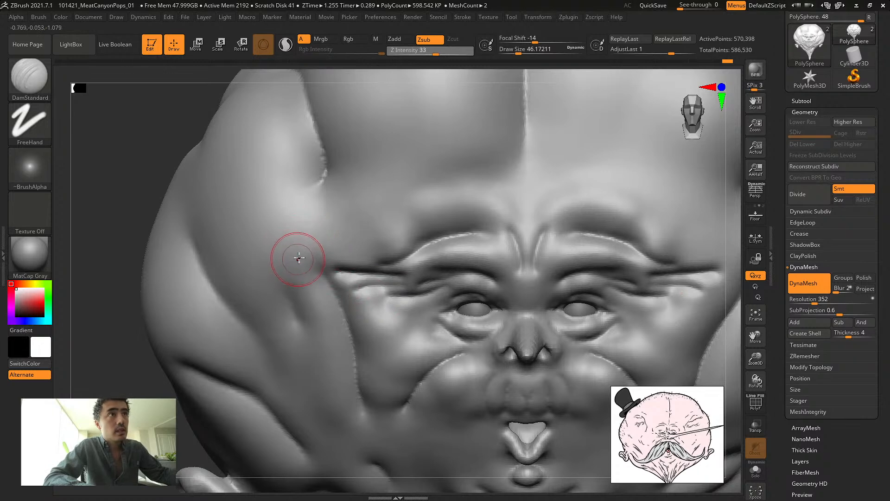
Try carving extra wrinkles across the brow and around the outer eye corners with DamStandard
drag(469, 255, 524, 273)
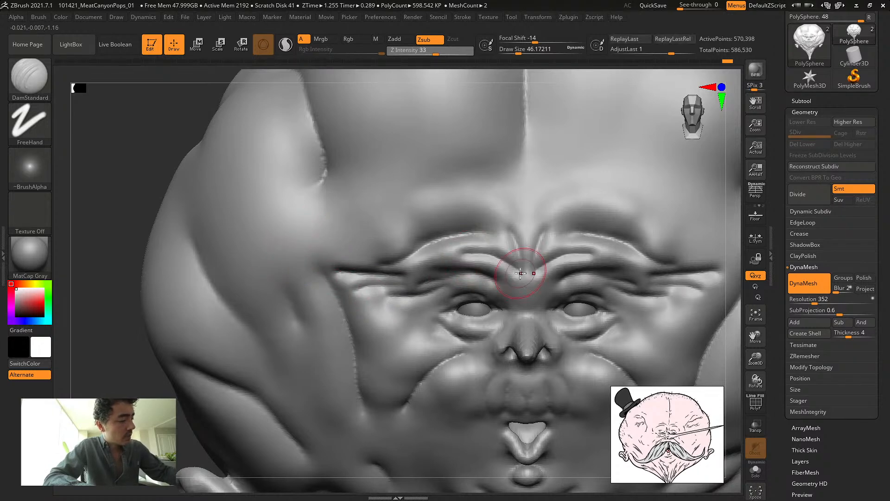
key(ctrl+z)
mouse_move(464, 320)
mouse_down()
mouse_move(467, 347)
mouse_move(482, 324)
mouse_move(453, 314)
mouse_move(469, 343)
mouse_move(427, 308)
mouse_move(448, 319)
mouse_move(428, 319)
mouse_move(423, 302)
mouse_up()
key(ctrl+z)
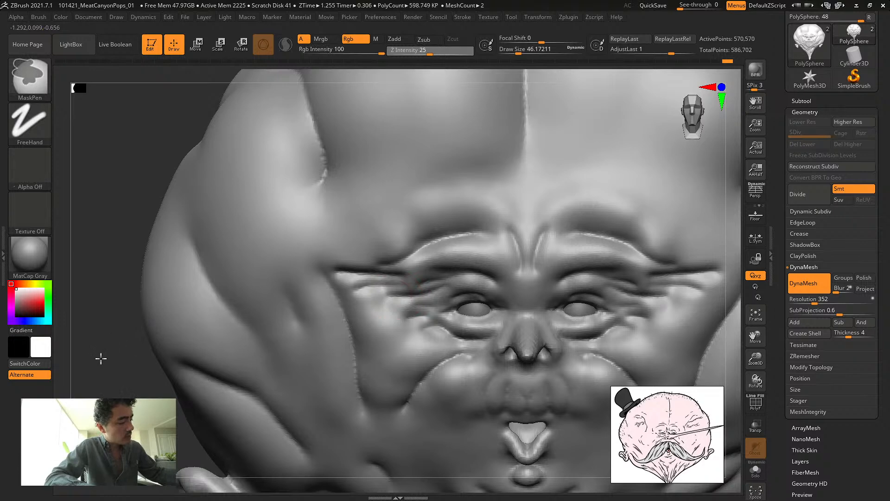
drag(99, 357, 182, 376)
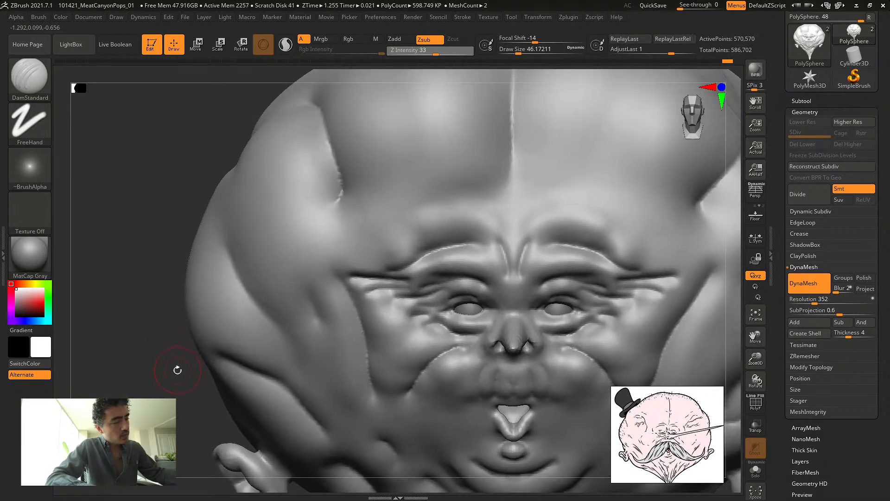
Undo the temple wrinkles and brow extensions back to the eyelid folds, and remesh the head
key(ctrl)
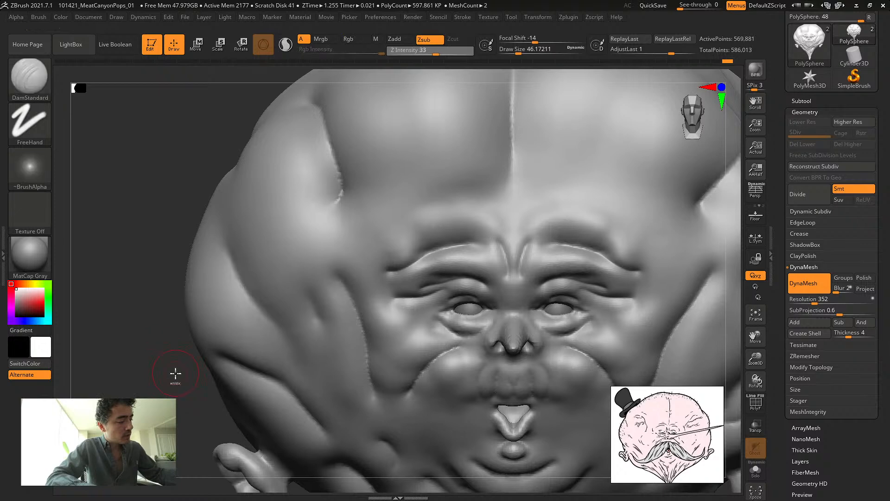
ctrl+drag(175, 372, 175, 373)
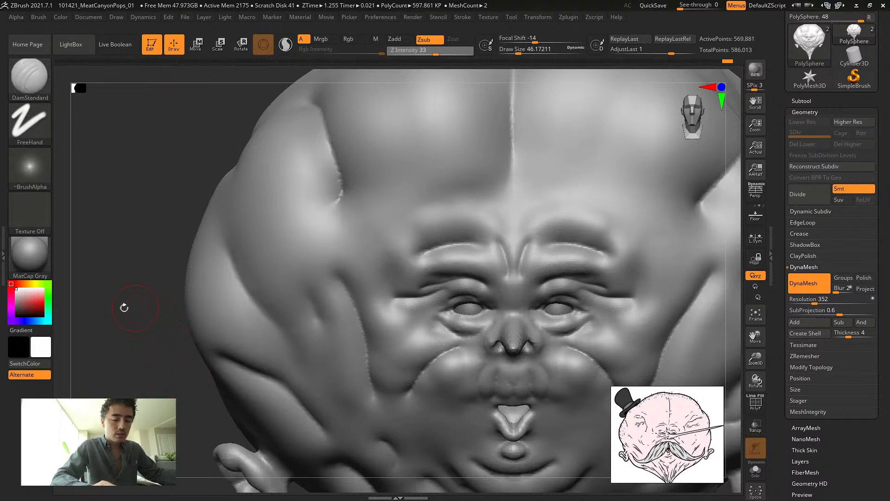
key(f)
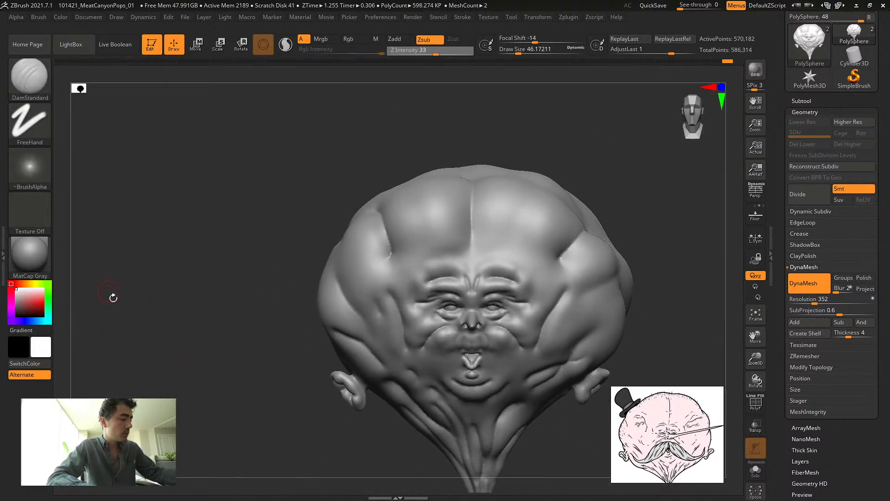
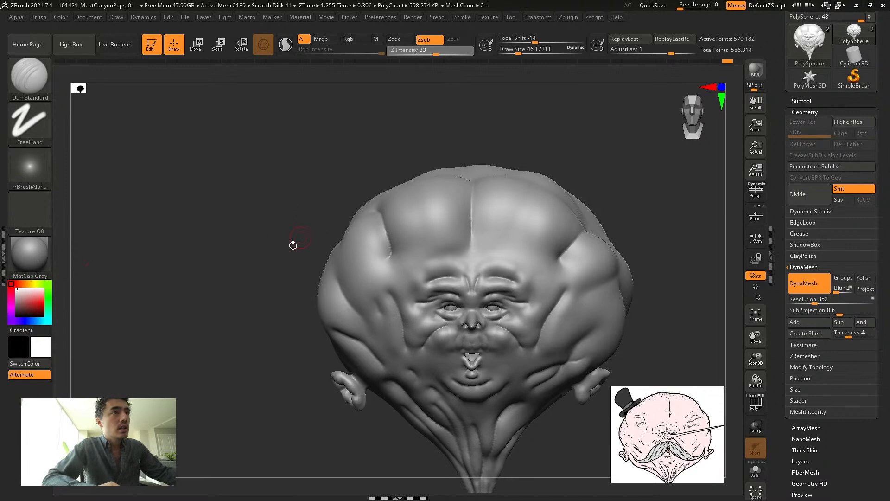
Duplicate the head subtool and hide the original, keeping the copy active
mouse_move(245, 237)
ctrl+right_down()
mouse_move(231, 243)
mouse_move(241, 252)
ctrl+right_up()
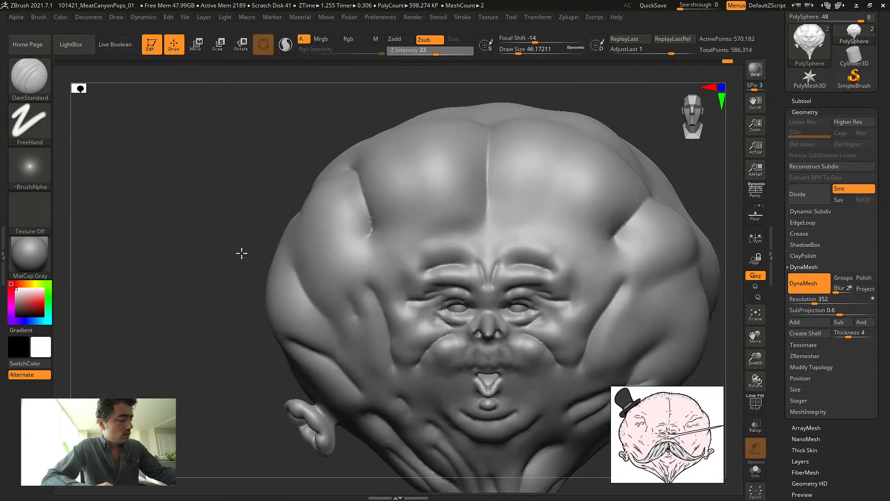
click(801, 100)
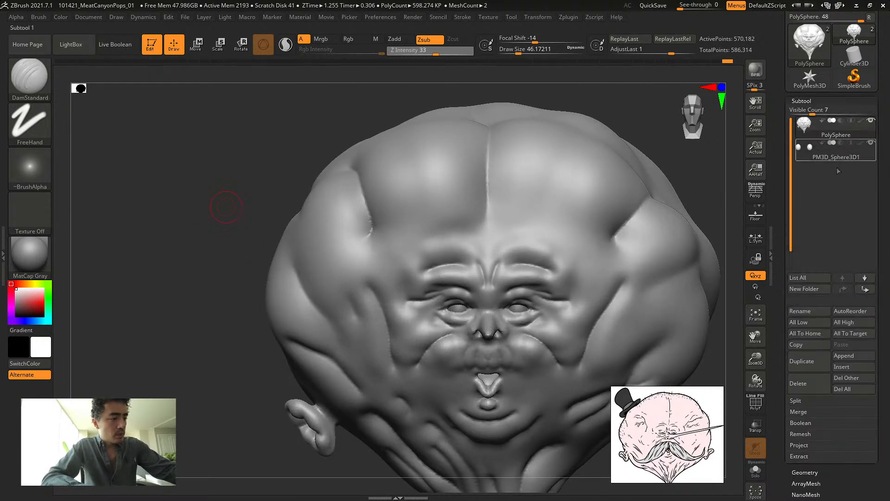
click(800, 361)
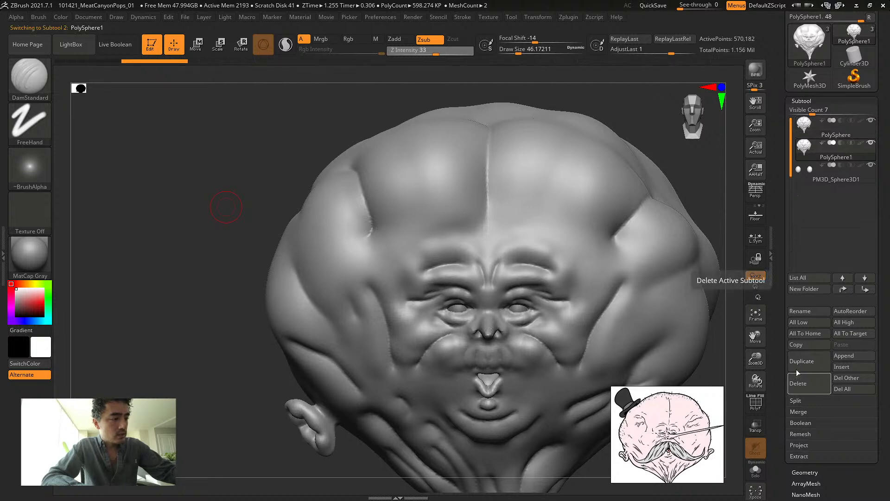
click(872, 121)
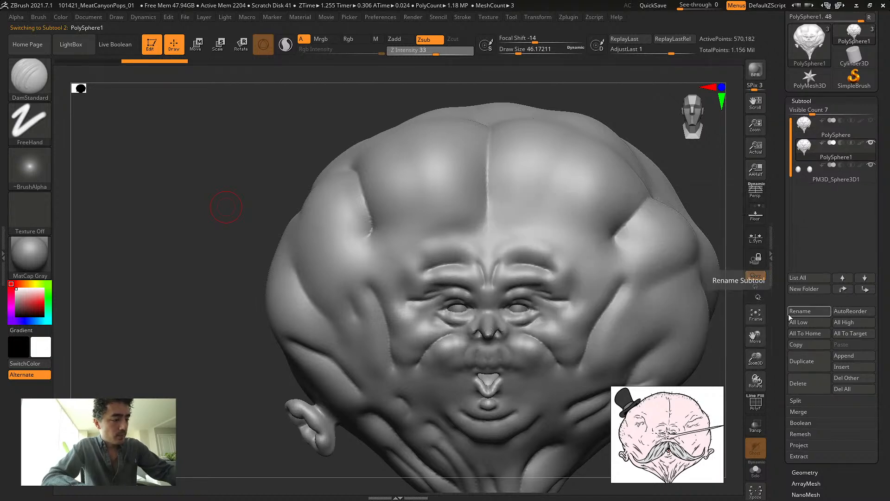
mouse_move(207, 250)
alt+mouse_down()
mouse_move(198, 231)
mouse_move(178, 232)
mouse_move(212, 238)
alt+mouse_up()
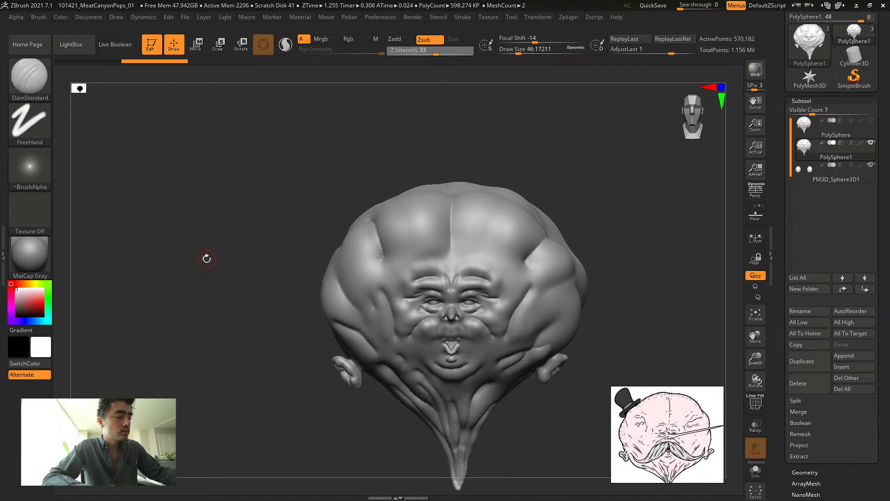
ctrl+right_drag(200, 222, 215, 271)
mouse_move(165, 239)
alt+right_down()
mouse_move(179, 212)
mouse_move(141, 213)
mouse_move(157, 229)
alt+right_up()
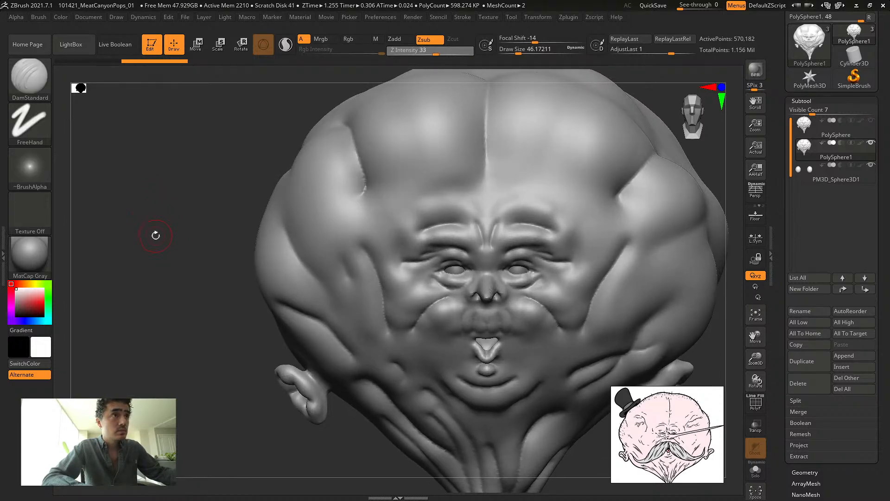
right_drag(165, 231, 168, 240)
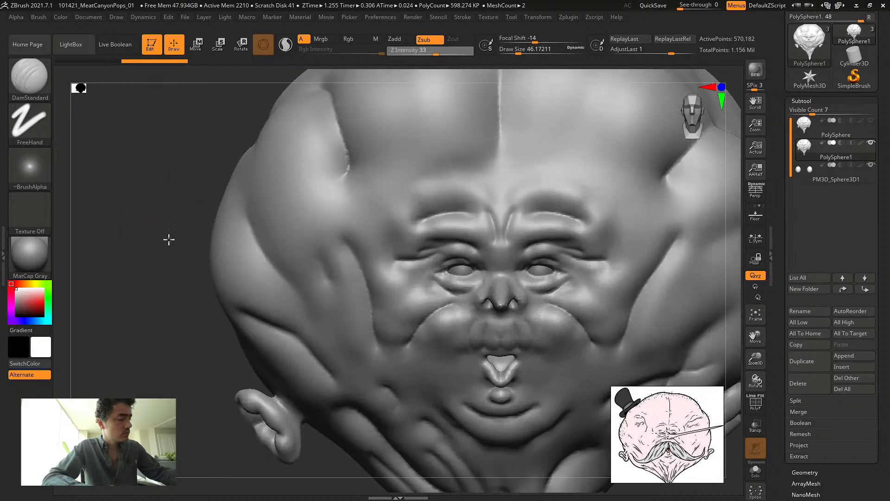
Carve vertical wrinkles into the upper lip between the nose and mouth with the DamStandard brush
key(b)
key(Escape)
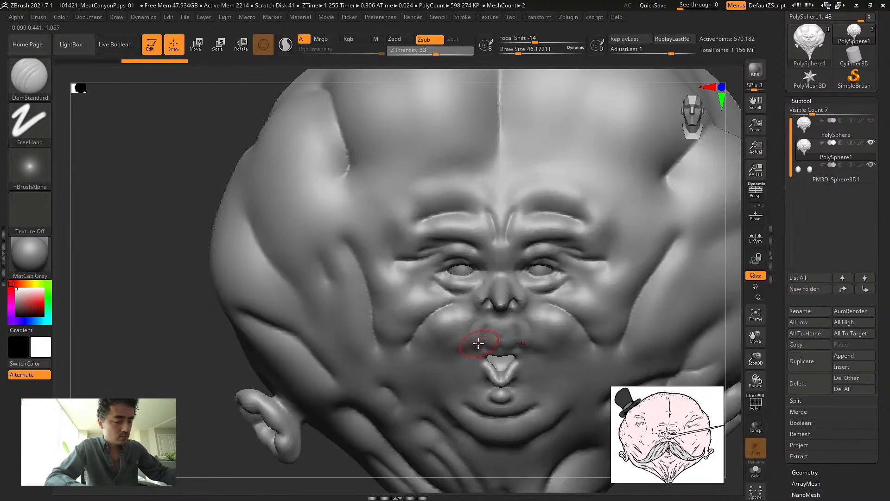
mouse_move(486, 327)
mouse_down()
mouse_move(476, 337)
mouse_move(482, 325)
mouse_move(534, 349)
mouse_up()
key(s)
alt+drag(155, 214, 165, 239)
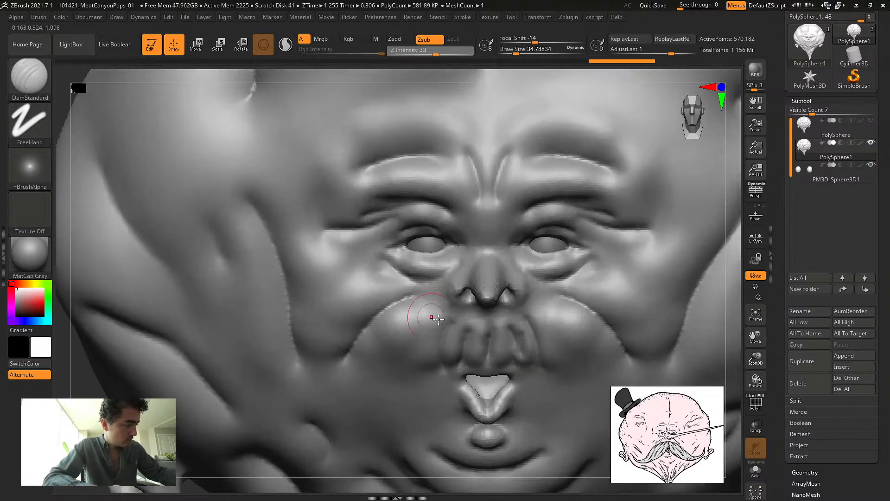
Puff up the upper-lip folds and the skin beside the mouth with the Inflat brush, and remesh the head
key(b)
key(i)
key(n)
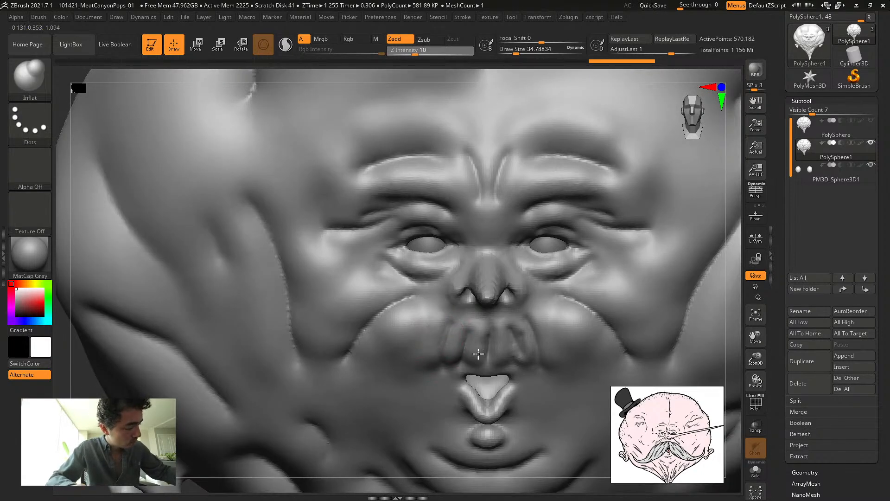
drag(478, 353, 480, 359)
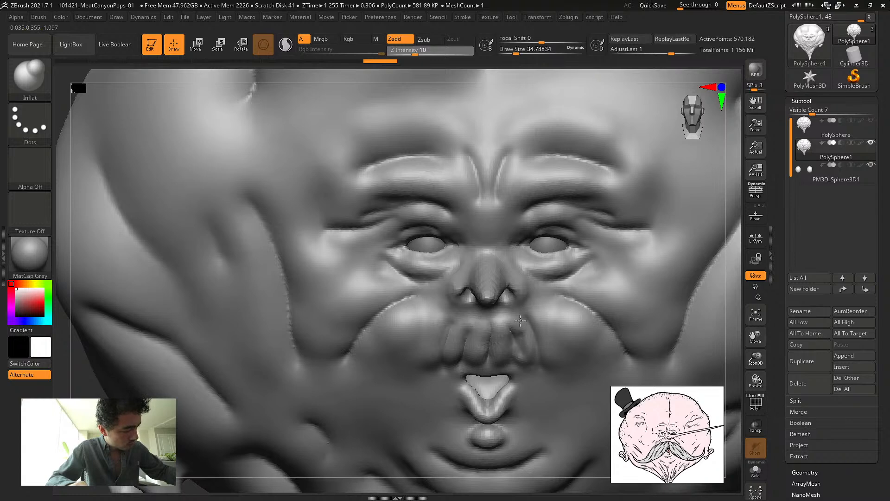
click(526, 394)
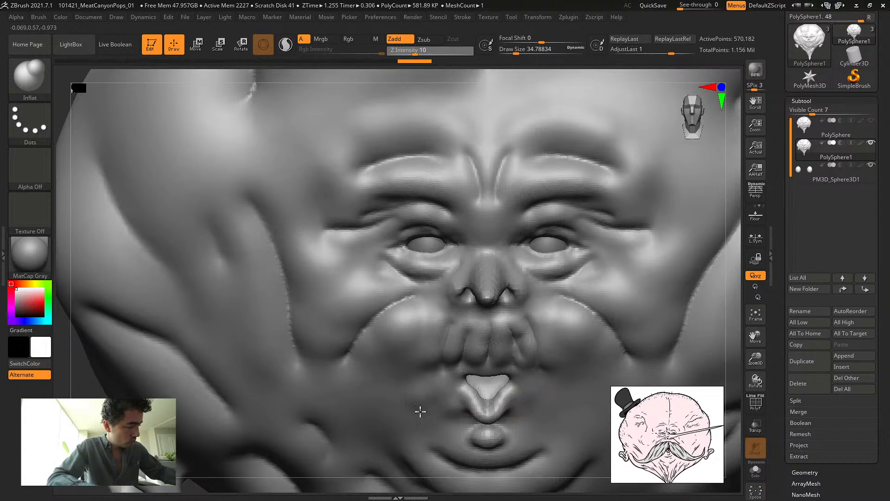
click(400, 426)
key(ctrl)
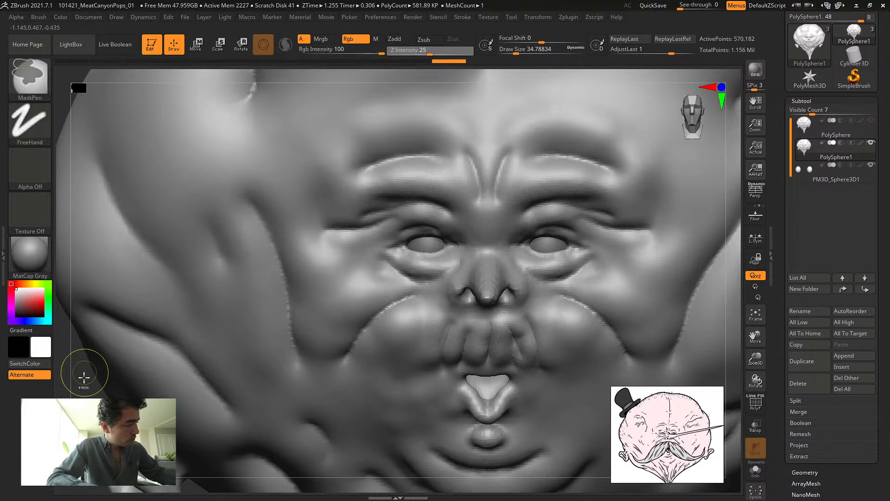
mouse_move(77, 394)
mouse_down()
mouse_move(231, 372)
mouse_move(510, 385)
mouse_up()
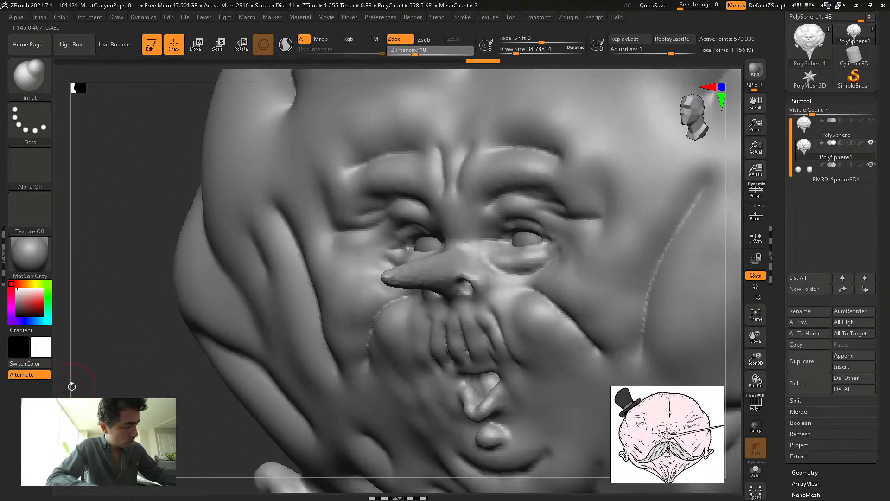
Enlarge the Inflat brush to a draw size of about 49 and swell the lower cheeks beside the mouth
key(s)
click(531, 383)
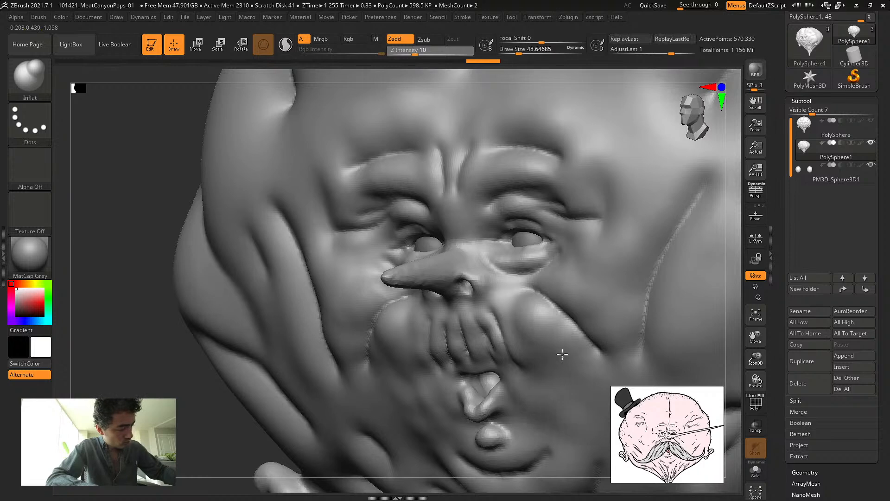
drag(606, 396, 608, 423)
Frame the whole head from the front and start saving the project
shift+drag(107, 295, 206, 315)
key(f)
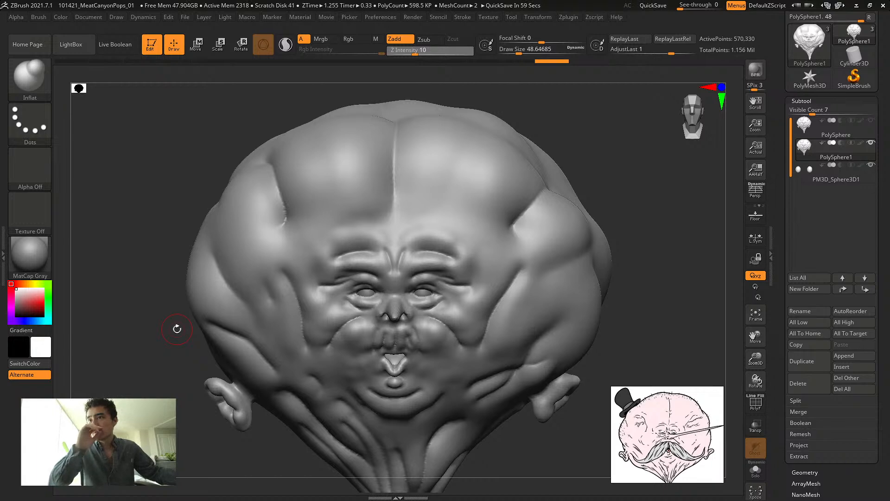
key(ctrl+s)
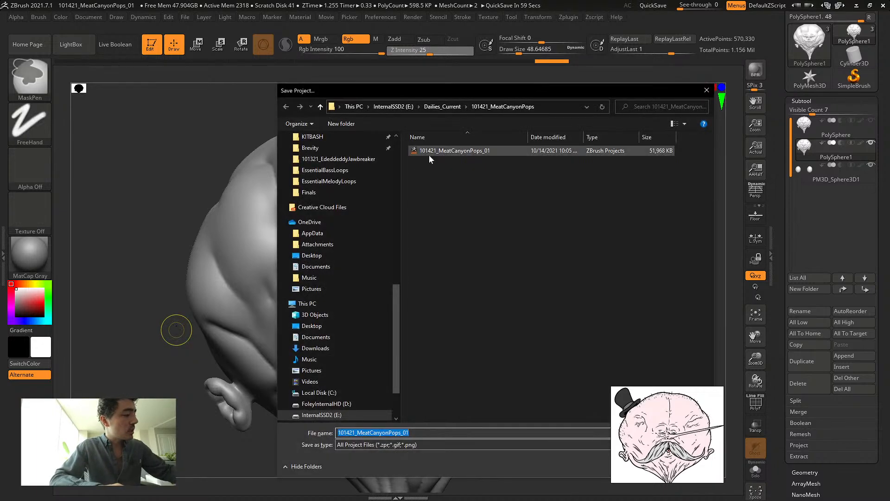
Save the project under the new version name 101421_MeatCanyonPops_02
click(425, 432)
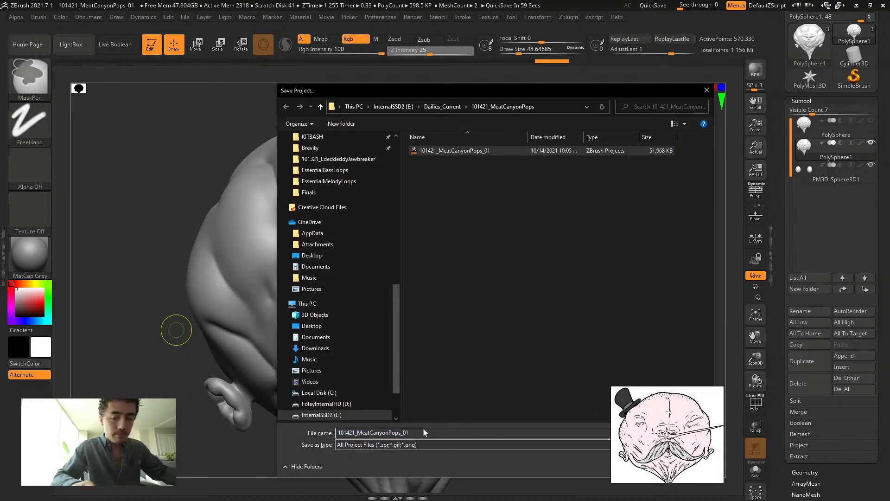
key(Return)
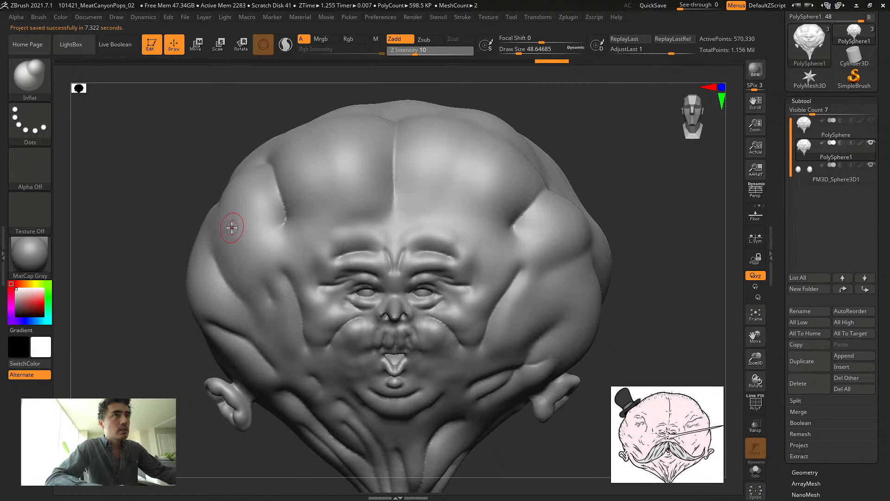
Choose the DamStandard brush for carving creases into the upper head
alt+drag(164, 193, 205, 201)
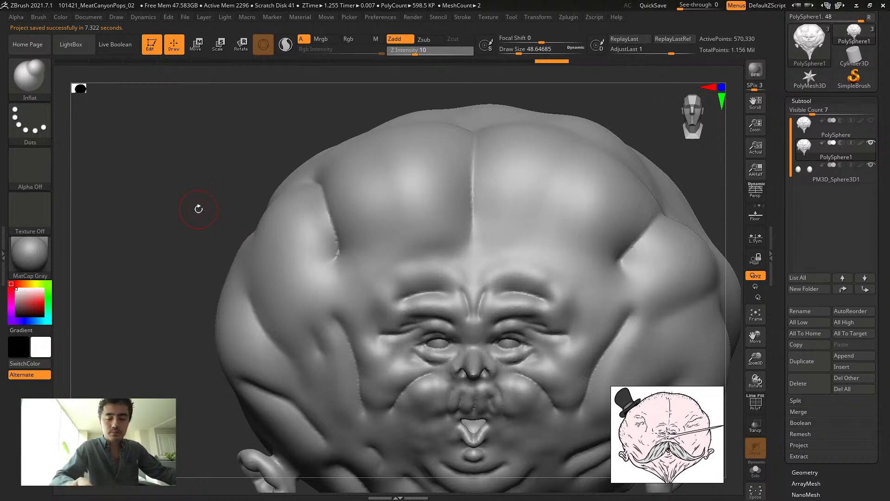
key(b)
key(d)
key(s)
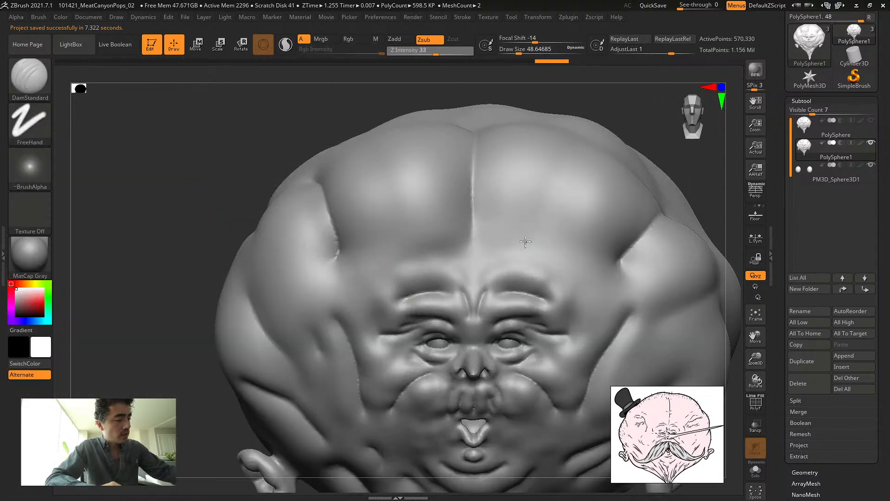
Try carving and smoothing a curved wrinkle across the large forehead lobe above the character's left eye
drag(525, 241, 561, 179)
key(ctrl+z)
drag(531, 235, 616, 172)
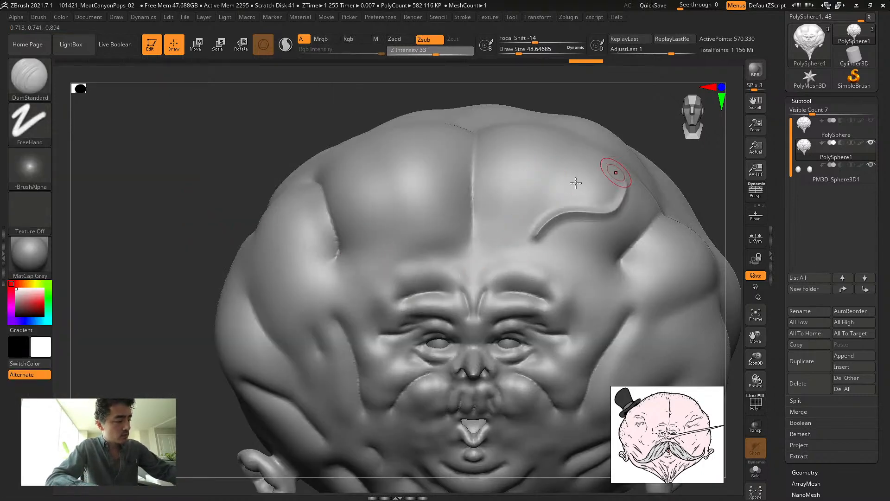
shift+drag(541, 226, 548, 230)
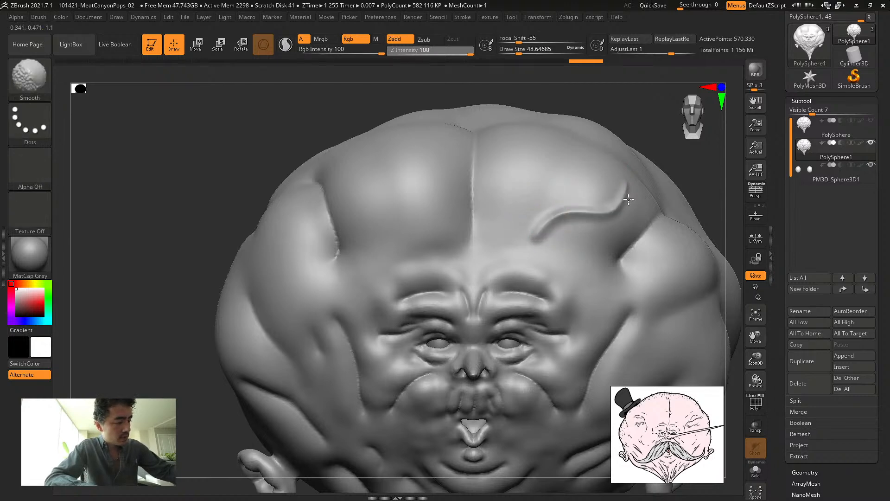
key(ctrl+z)
key(ctrl+z)
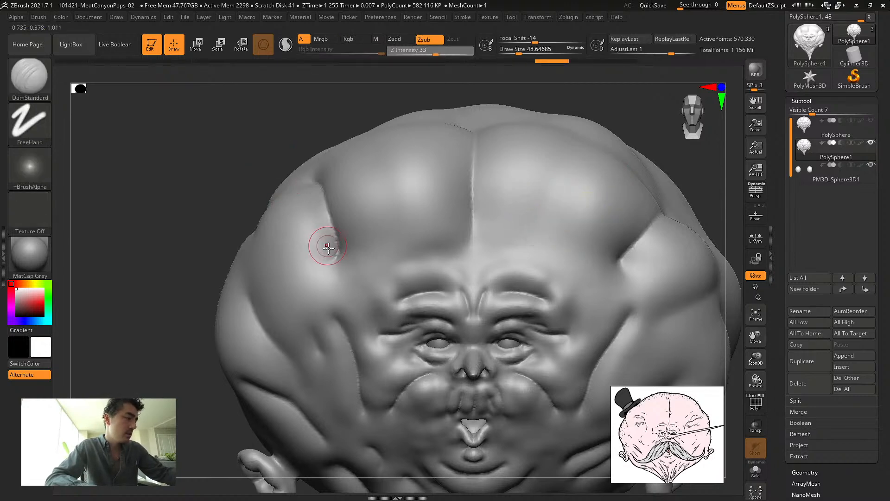
Deepen the crease beside the character's right temple with DamStandard at draw size about 120, and plump its edges with Inflat
drag(328, 249, 334, 276)
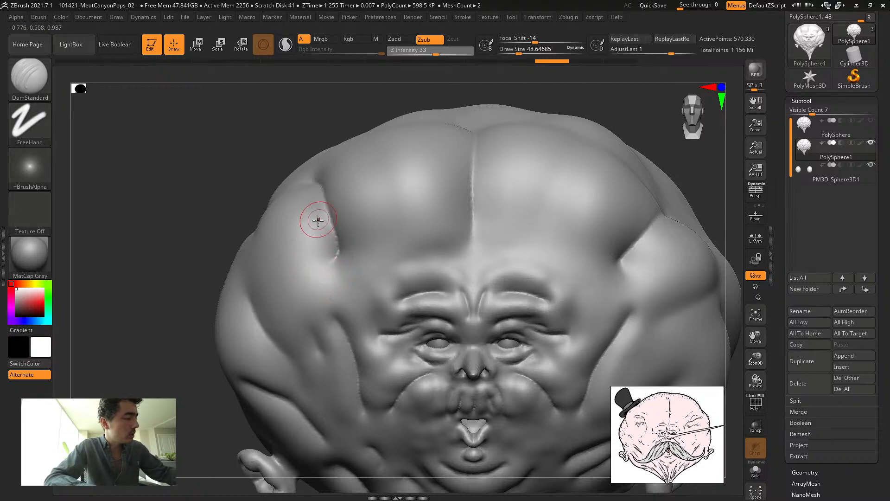
key(b)
key(Escape)
key(s)
mouse_move(315, 222)
mouse_down()
mouse_move(331, 232)
mouse_move(336, 271)
mouse_move(311, 184)
mouse_up()
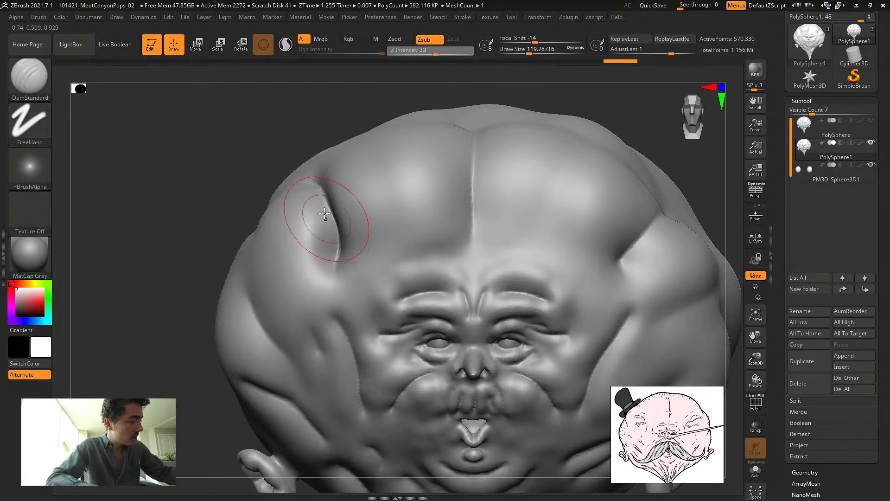
key(b)
key(i)
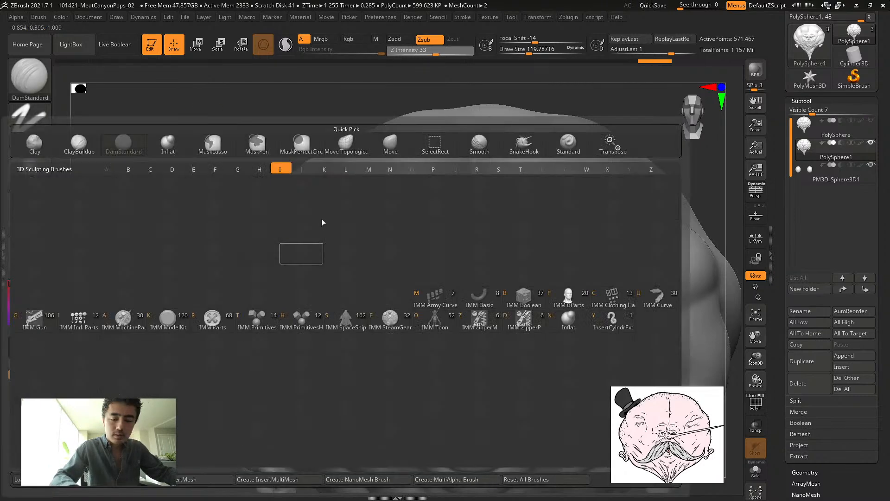
key(n)
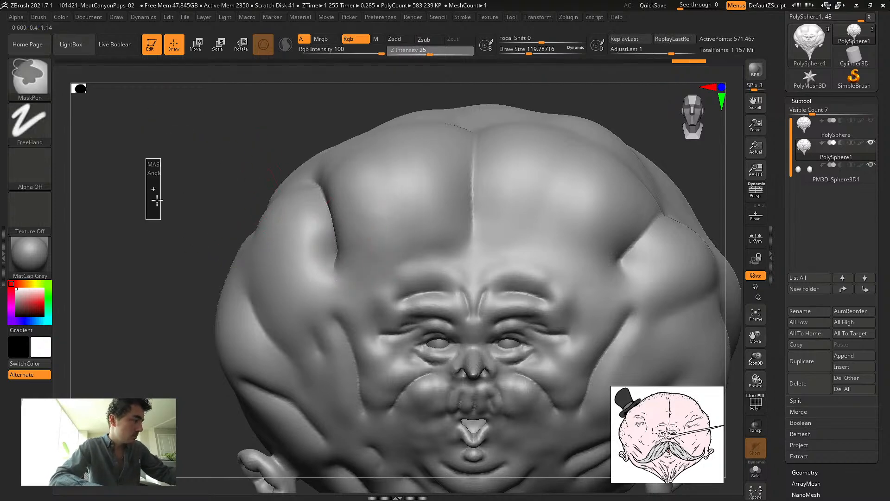
Carve branching wrinkles from the crease across the character's right temple with DamStandard at draw size about 37, and smooth their ends
key(b)
key(d)
key(s)
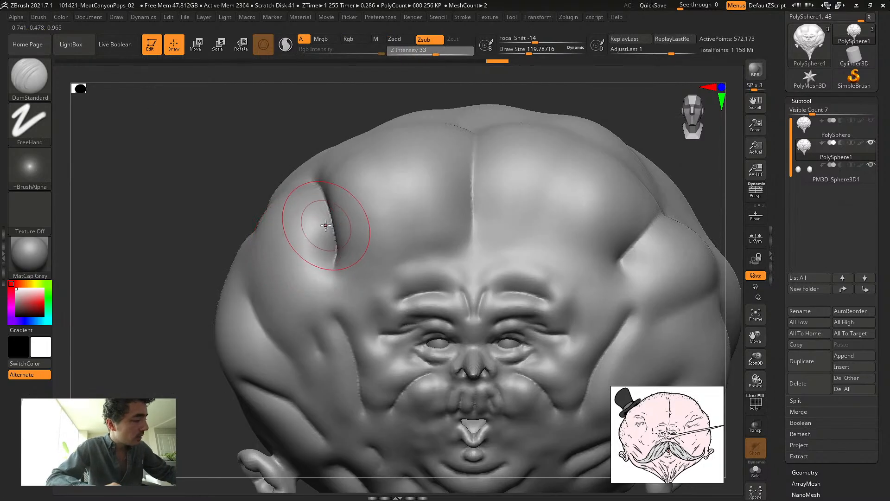
key(s)
drag(317, 225, 331, 229)
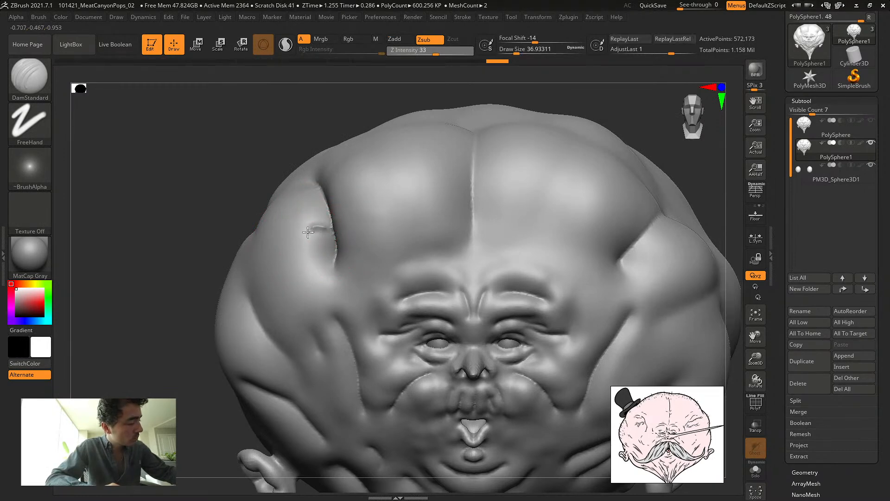
drag(271, 284, 295, 254)
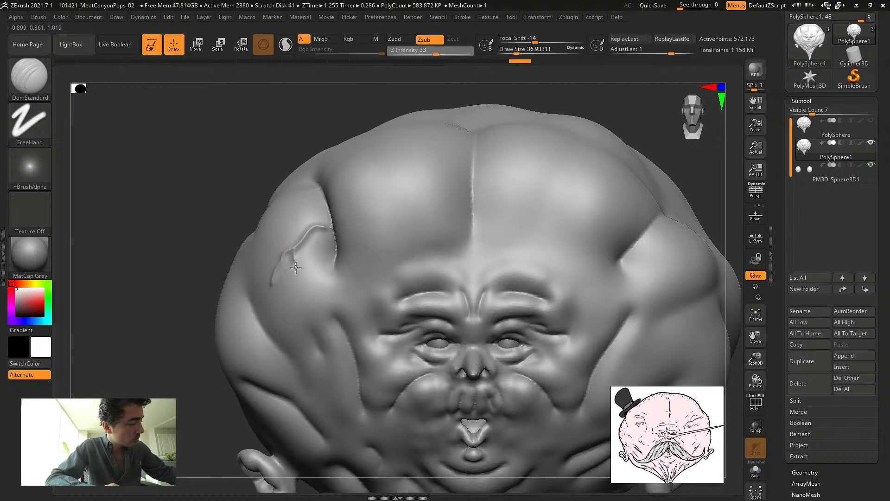
mouse_move(287, 286)
shift+mouse_down()
mouse_move(304, 229)
mouse_move(274, 275)
mouse_move(281, 260)
mouse_move(280, 306)
shift+mouse_up()
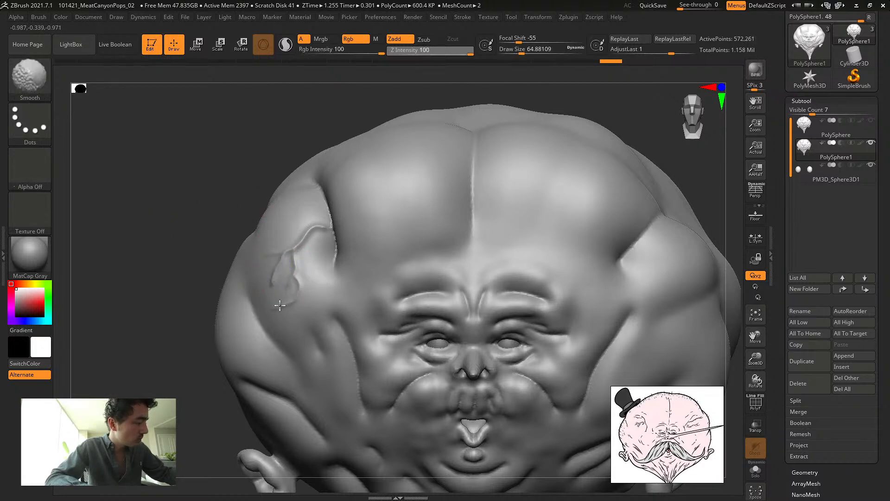
shift+drag(299, 220, 320, 244)
drag(165, 165, 256, 202)
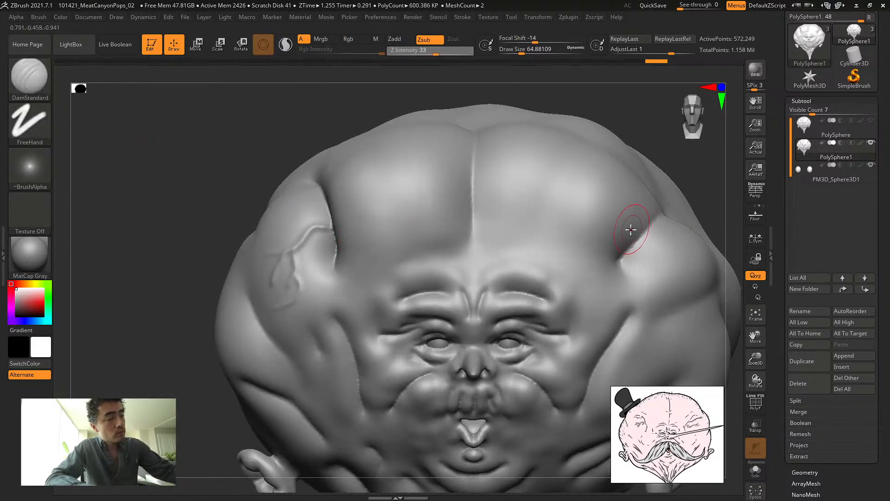
Try carving and smoothing branching wrinkles on the character's left temple with DamStandard at draw size about 65
key(b)
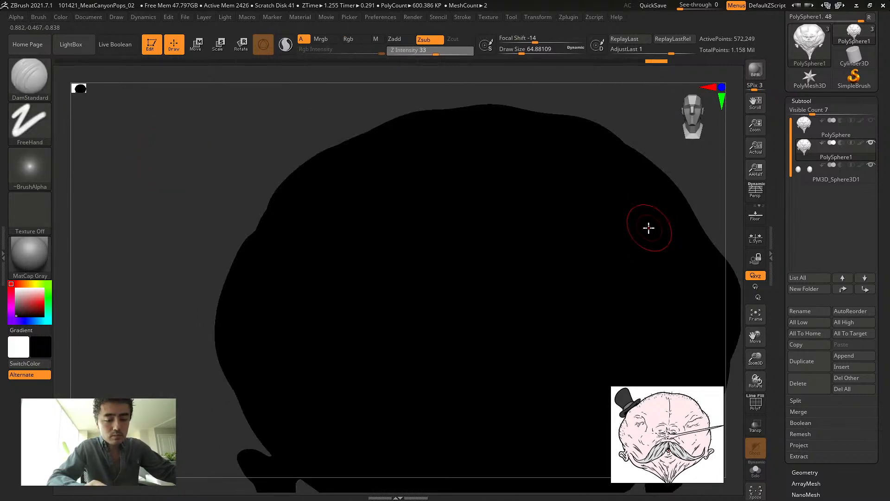
key(Escape)
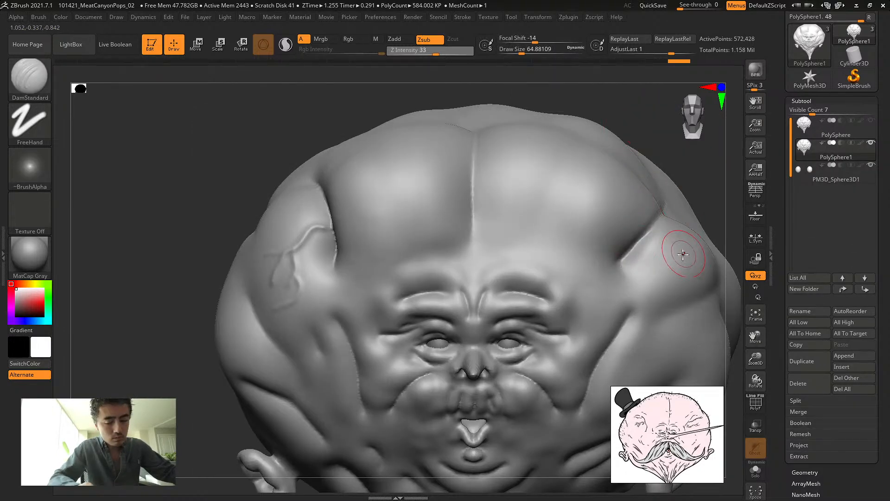
key(b)
key(Escape)
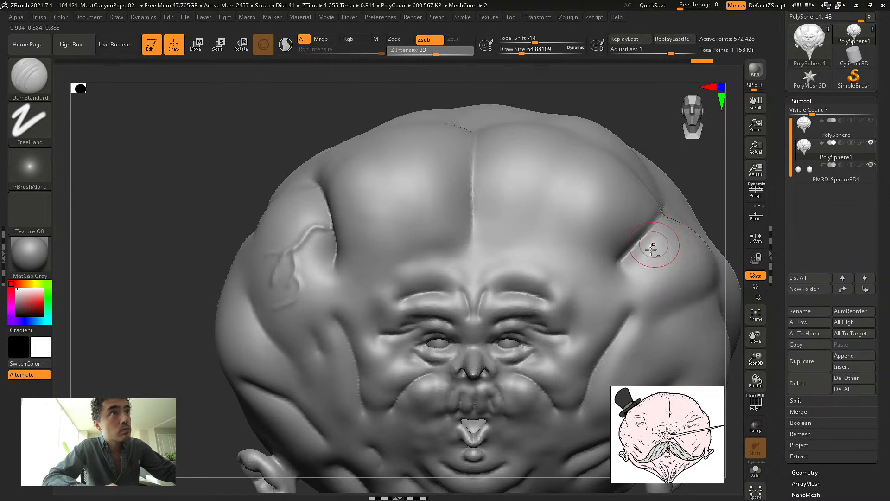
drag(632, 257, 664, 234)
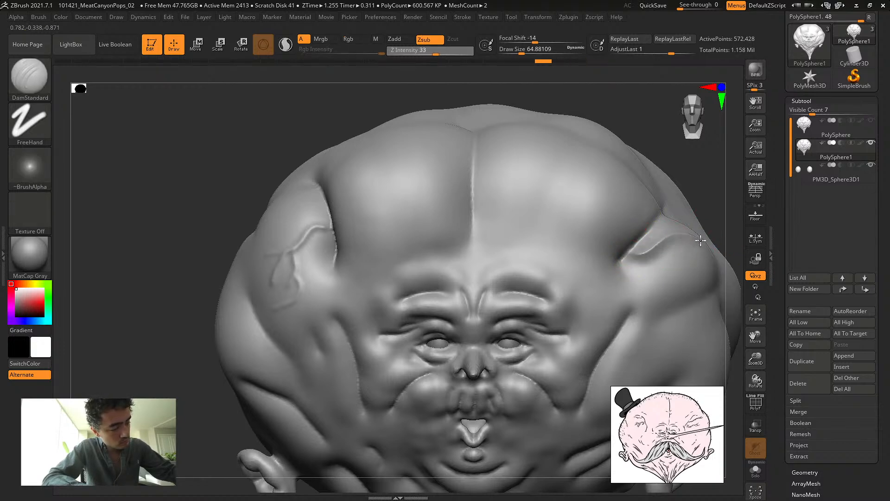
mouse_move(680, 241)
mouse_down()
mouse_move(701, 267)
mouse_move(688, 273)
mouse_move(685, 253)
mouse_up()
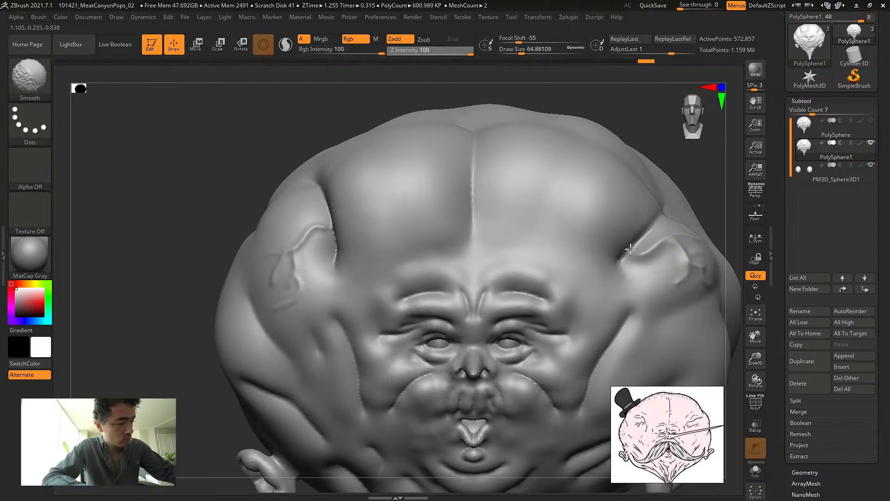
shift+drag(631, 249, 649, 254)
mouse_move(622, 126)
mouse_down()
mouse_move(611, 128)
mouse_move(620, 127)
mouse_up()
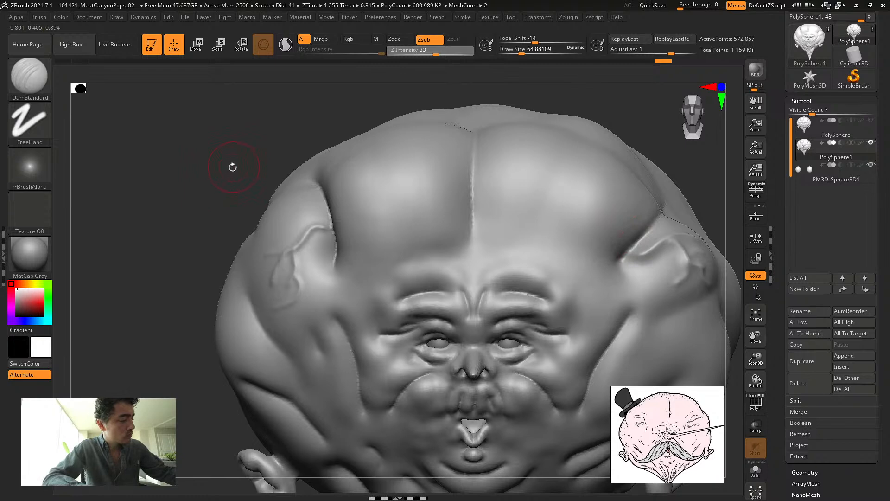
key(ctrl)
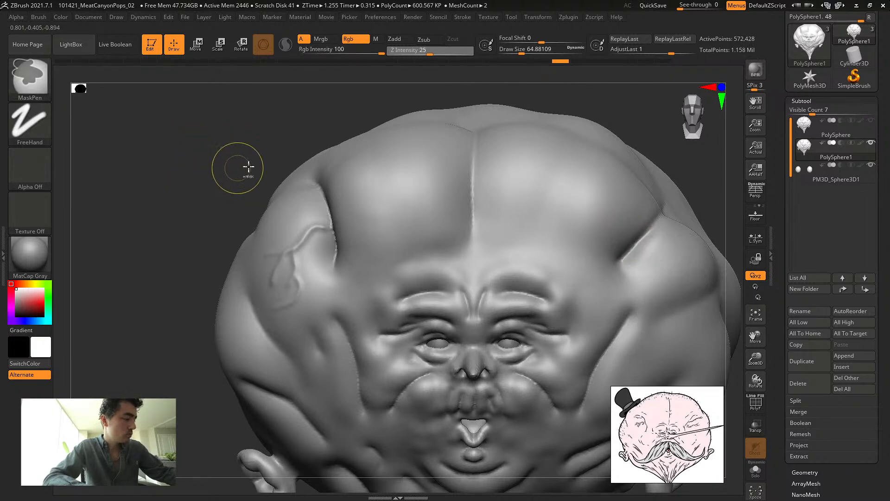
Carve branching wrinkles from the crease across the character's left temple with DamStandard at draw size about 44
mouse_move(235, 167)
mouse_down()
mouse_move(648, 144)
mouse_move(666, 234)
mouse_move(652, 230)
mouse_move(699, 225)
mouse_up()
key(s)
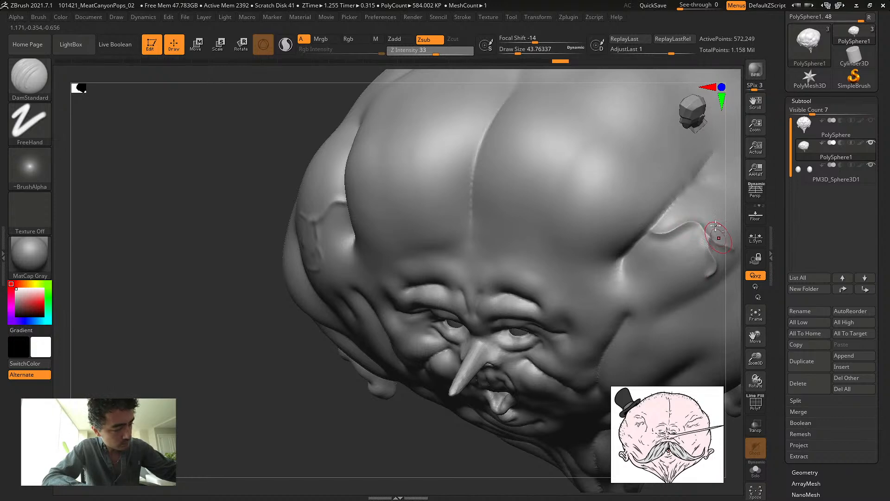
right_drag(554, 76, 144, 269)
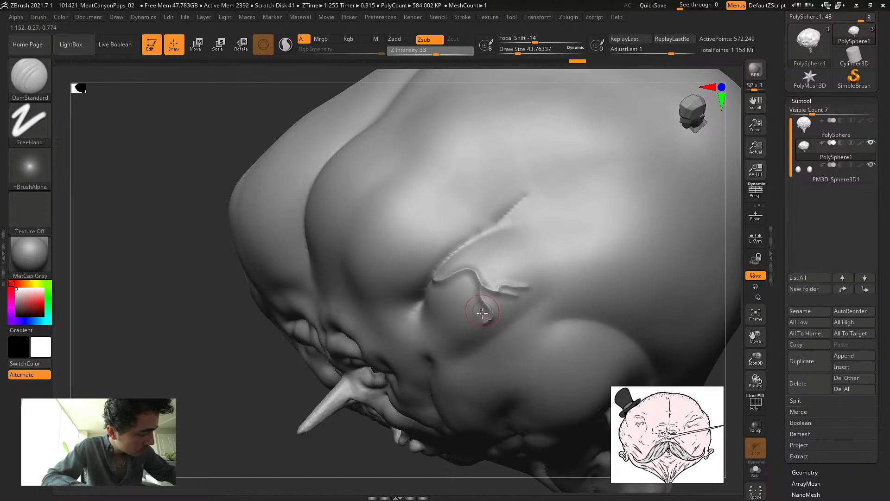
mouse_move(465, 331)
mouse_down()
mouse_move(476, 302)
mouse_move(463, 345)
mouse_up()
drag(502, 320, 466, 282)
key(ctrl)
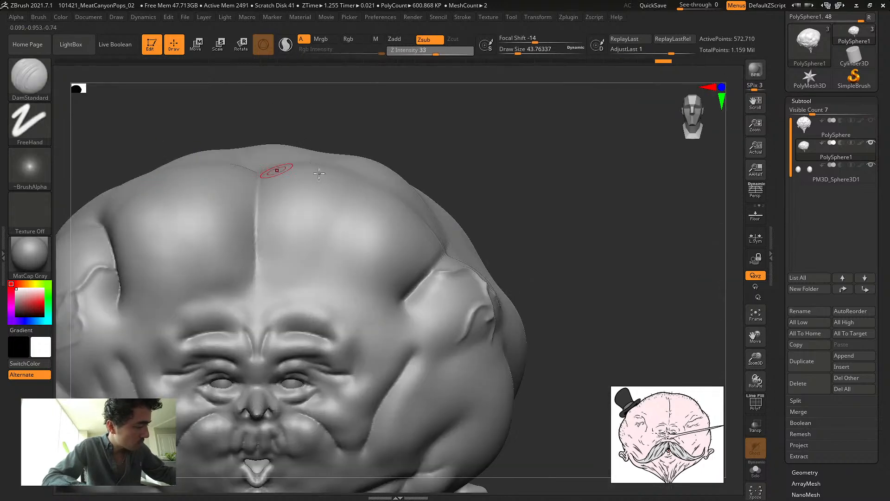
Deepen the grooves between the long neck folds running from below the chin to the pointed tip with DamStandard
alt+drag(319, 174, 437, 116)
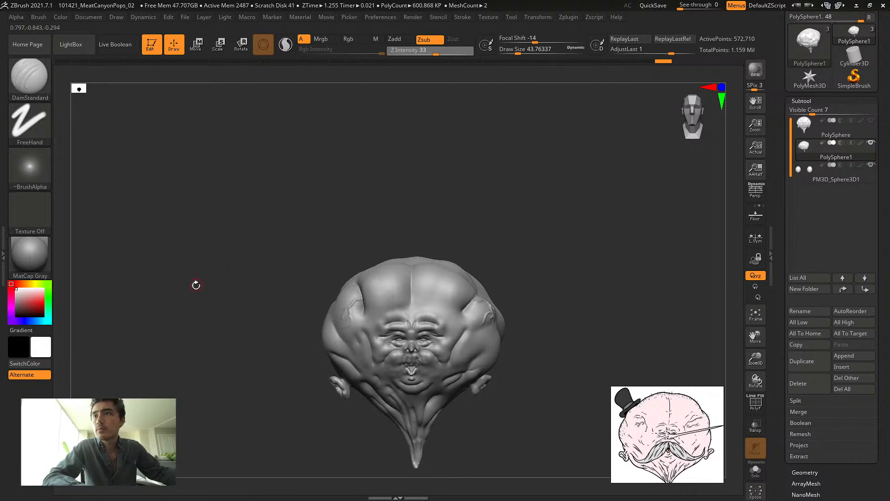
mouse_move(184, 264)
alt+mouse_down()
mouse_move(204, 300)
mouse_move(183, 237)
mouse_move(213, 92)
alt+mouse_up()
mouse_move(231, 440)
alt+mouse_down()
mouse_move(236, 389)
mouse_move(198, 414)
mouse_move(294, 322)
mouse_move(375, 277)
alt+mouse_up()
key(b)
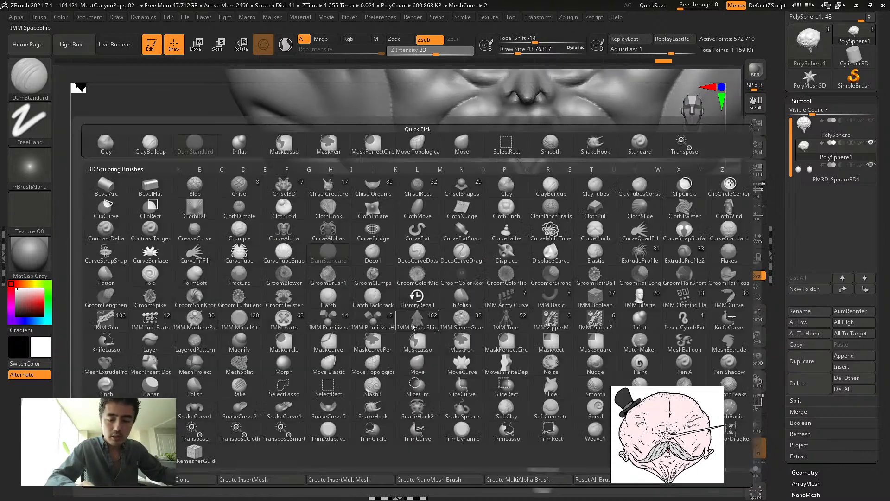
key(Escape)
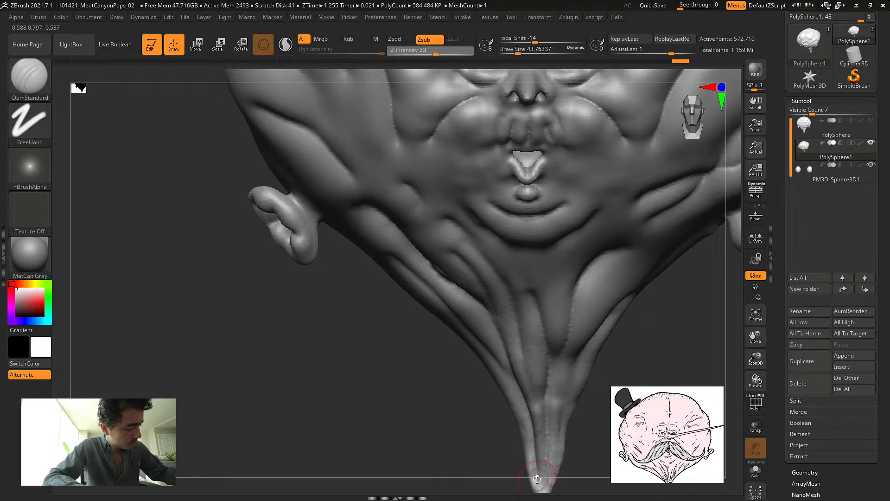
mouse_move(410, 398)
mouse_down()
mouse_move(334, 362)
mouse_move(477, 423)
mouse_up()
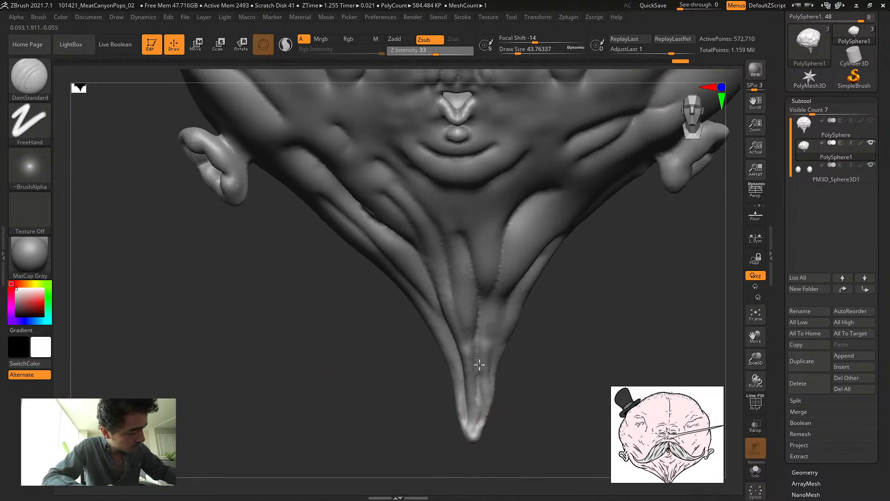
drag(469, 257, 473, 269)
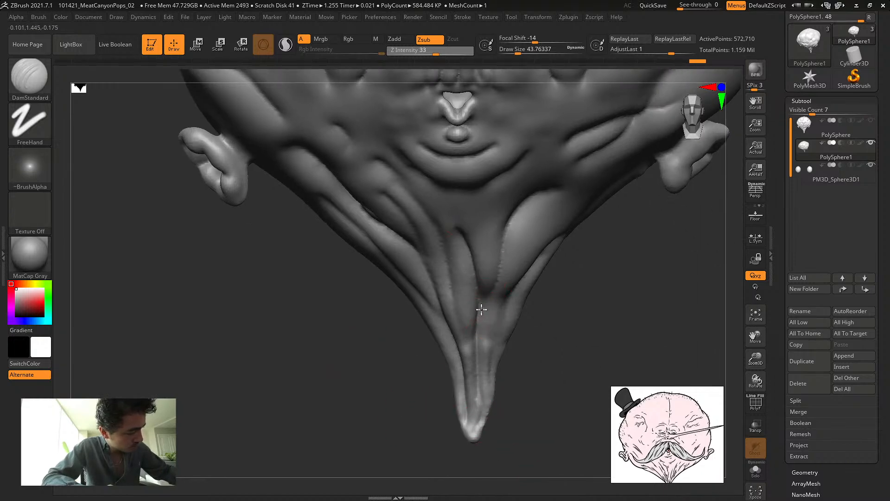
drag(521, 210, 574, 187)
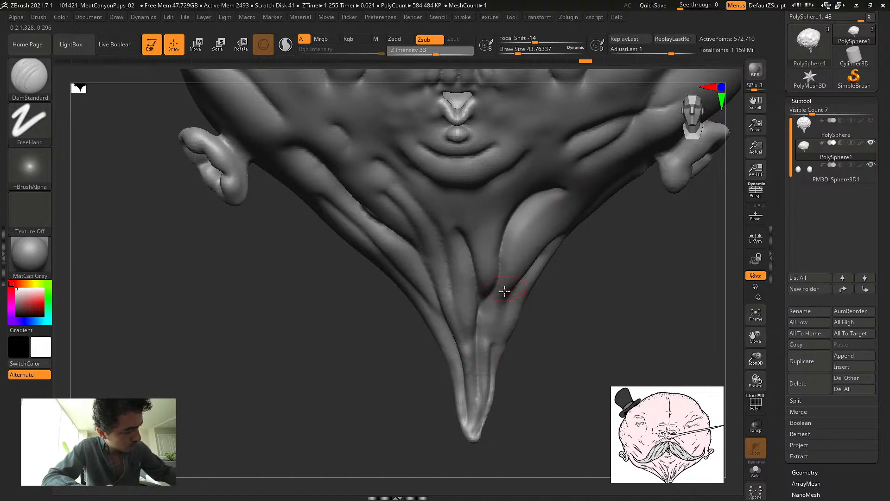
drag(504, 291, 573, 226)
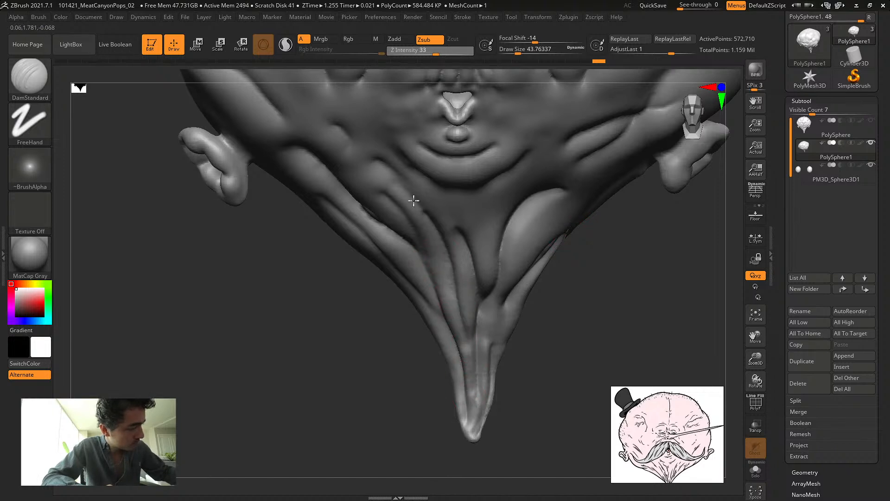
drag(413, 201, 364, 153)
Try carving jagged folds below the chin, at the top of the neck, with DamStandard at draw size about 44
drag(300, 308, 305, 403)
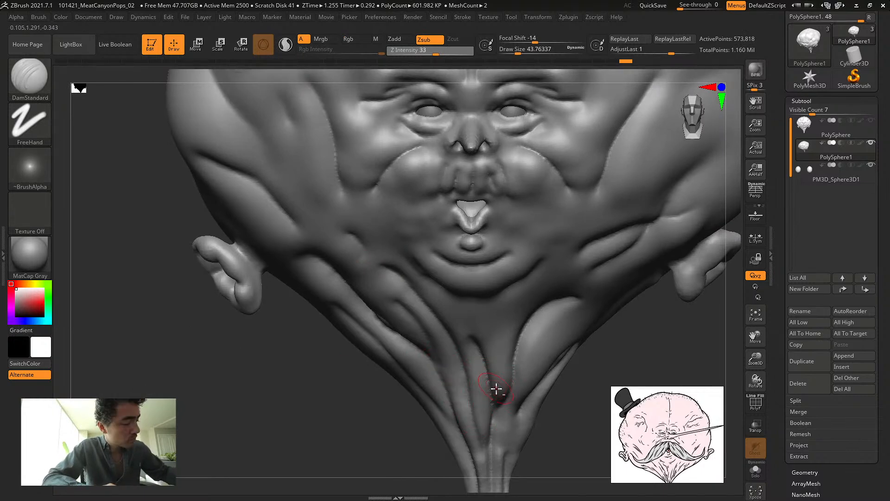
drag(497, 381, 489, 389)
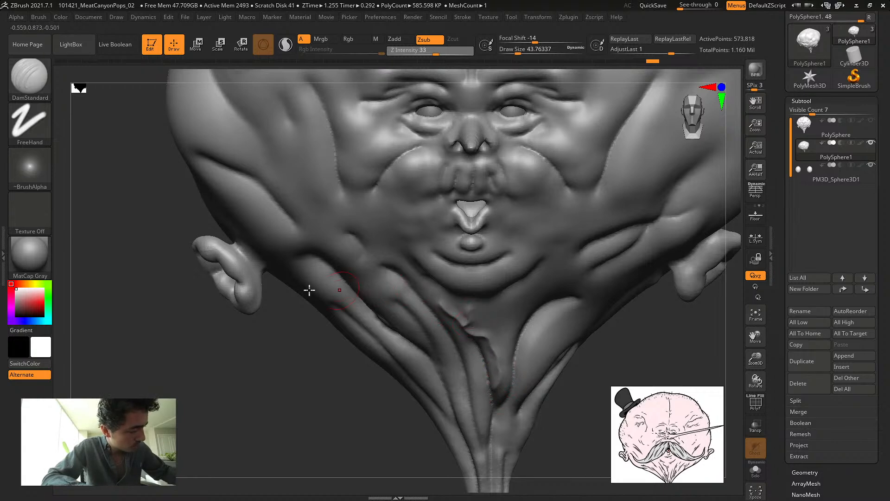
ctrl+right_drag(239, 383, 278, 431)
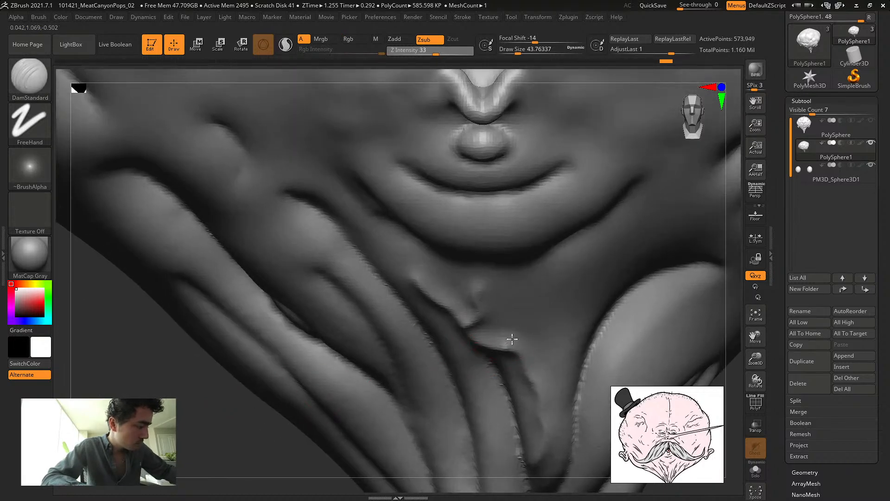
drag(512, 340, 542, 286)
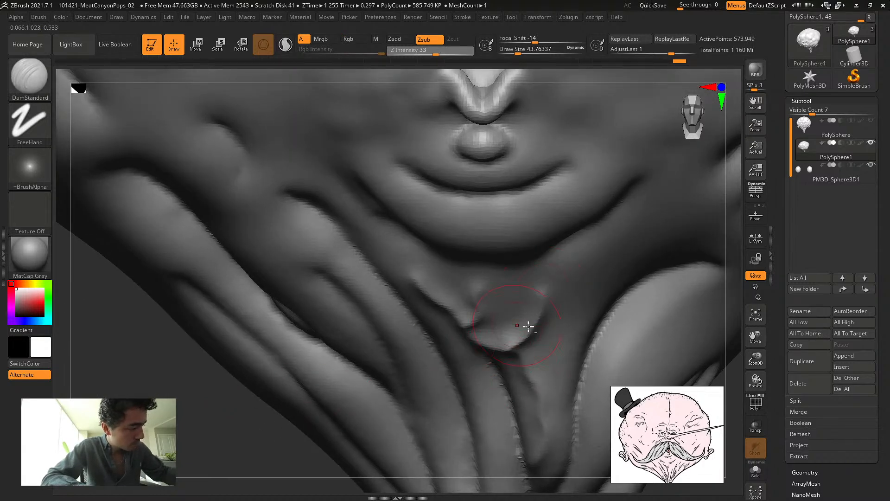
drag(528, 326, 517, 294)
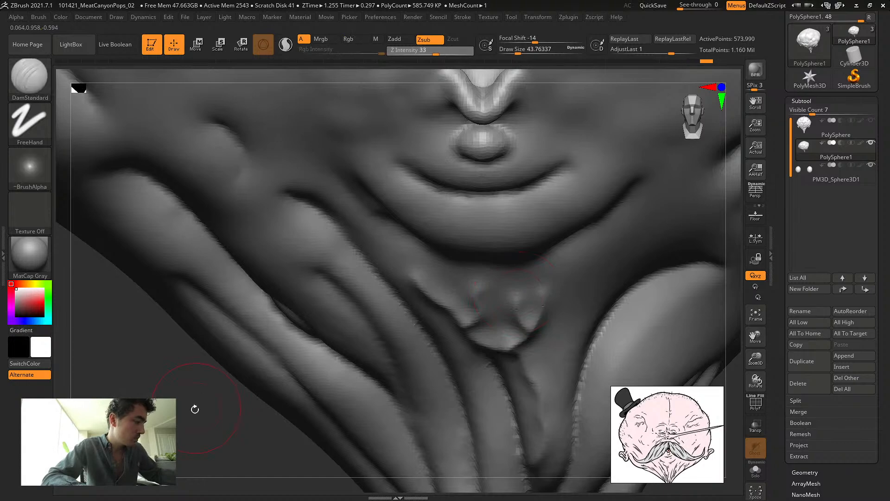
mouse_move(195, 409)
ctrl+right_down()
mouse_move(151, 390)
mouse_move(188, 382)
mouse_move(156, 372)
mouse_move(137, 382)
mouse_move(155, 385)
ctrl+right_up()
Try deepening the small wrinkles under the chin with DamStandard, and undo the chin wrinkle strokes
key(b)
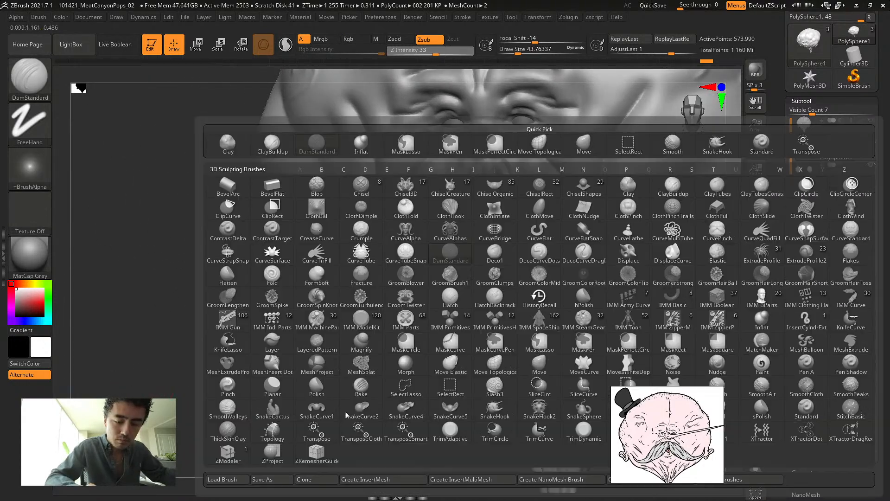
key(d)
key(s)
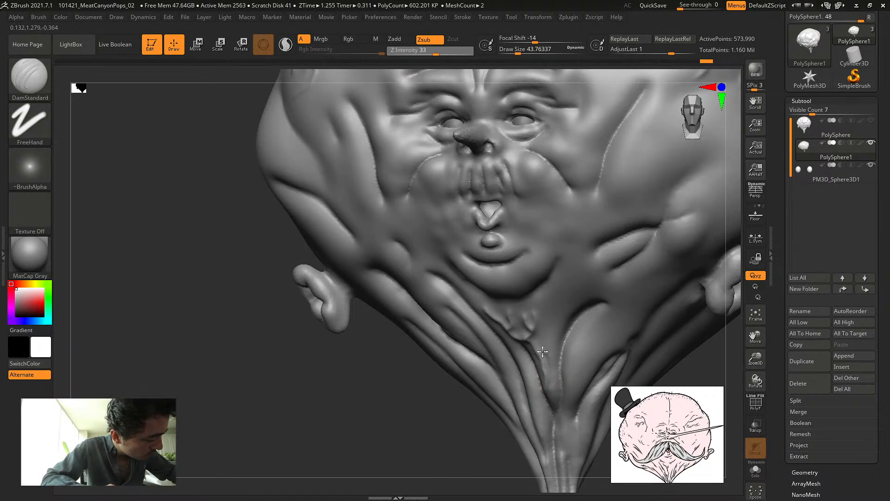
mouse_move(539, 330)
mouse_down()
mouse_move(524, 307)
mouse_move(520, 329)
mouse_up()
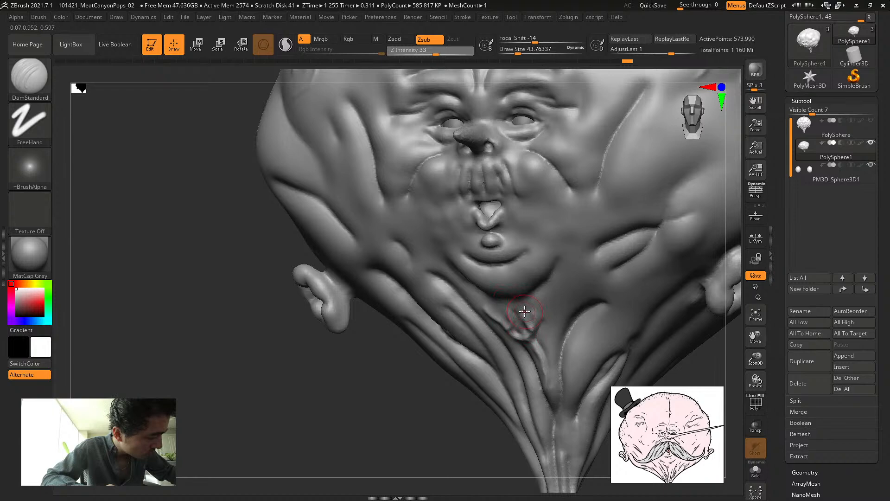
key(f)
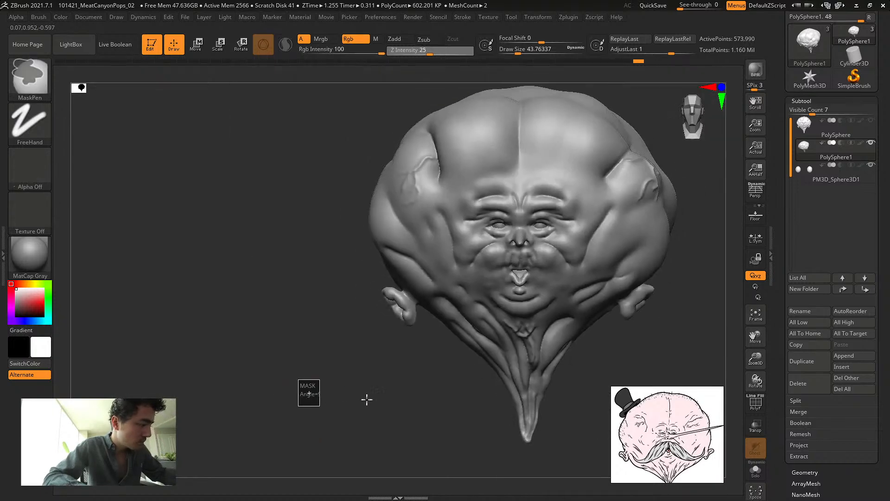
drag(420, 403, 338, 410)
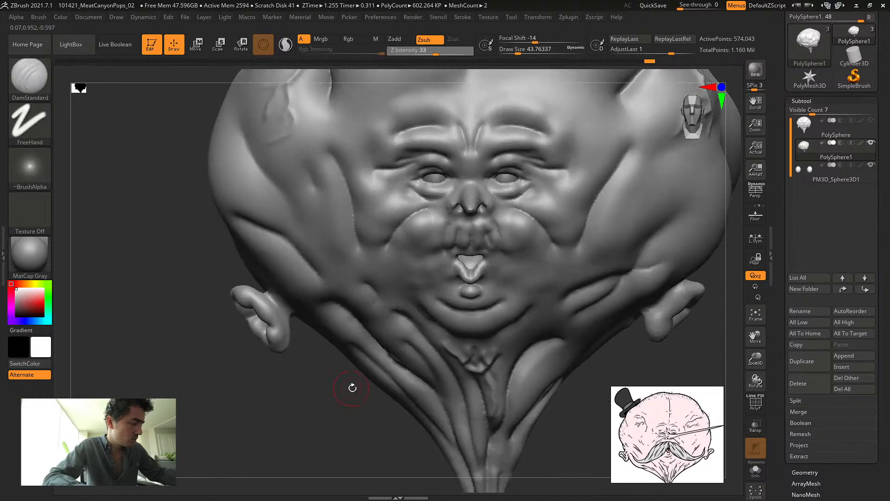
key(ctrl)
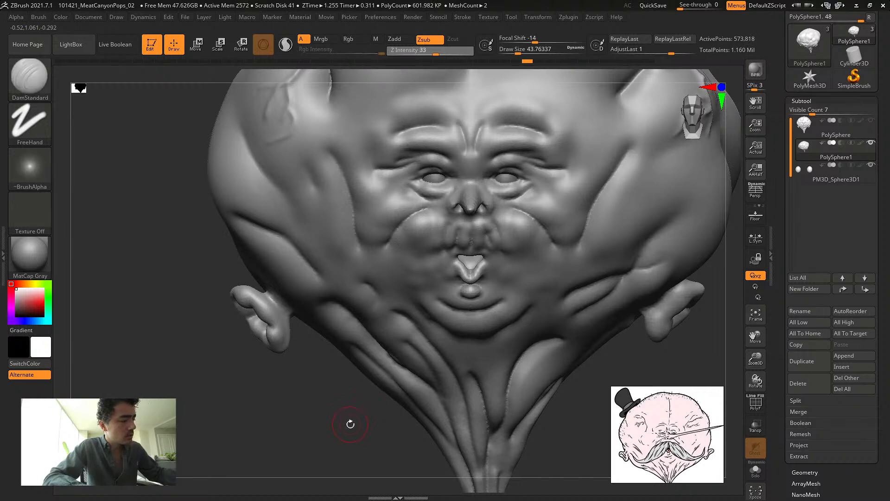
Carve and smooth a wrinkle across the neck folds below the character's left ear with DamStandard at draw size about 44
mouse_move(347, 418)
mouse_down()
mouse_move(306, 412)
mouse_move(553, 373)
mouse_up()
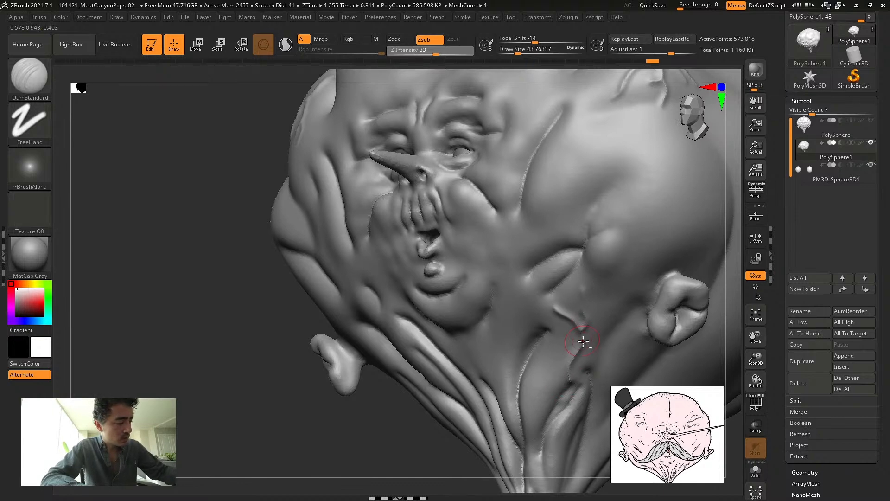
mouse_move(576, 338)
mouse_down()
mouse_move(257, 411)
mouse_move(252, 421)
mouse_up()
key(f)
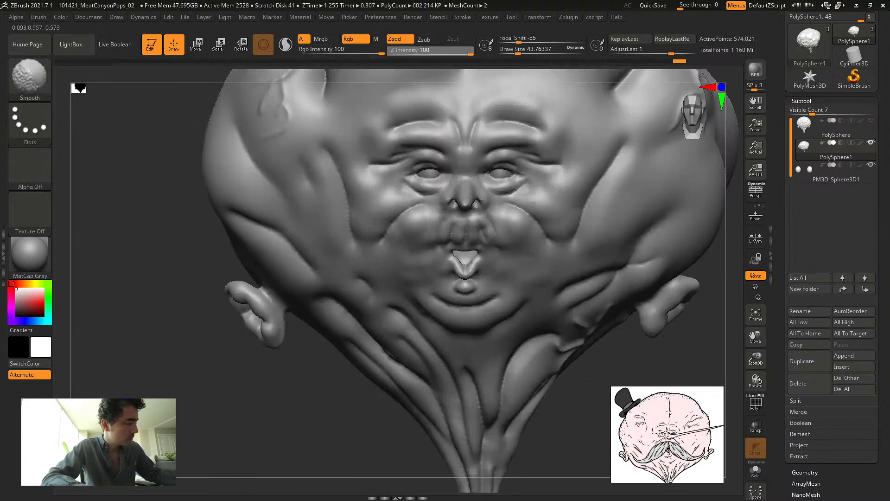
Carve creases across the outer cheek beside the character's left eye with DamStandard at draw size about 94
mouse_move(126, 411)
mouse_down()
mouse_move(181, 358)
mouse_move(178, 392)
mouse_move(169, 360)
mouse_move(189, 348)
mouse_up()
key(b)
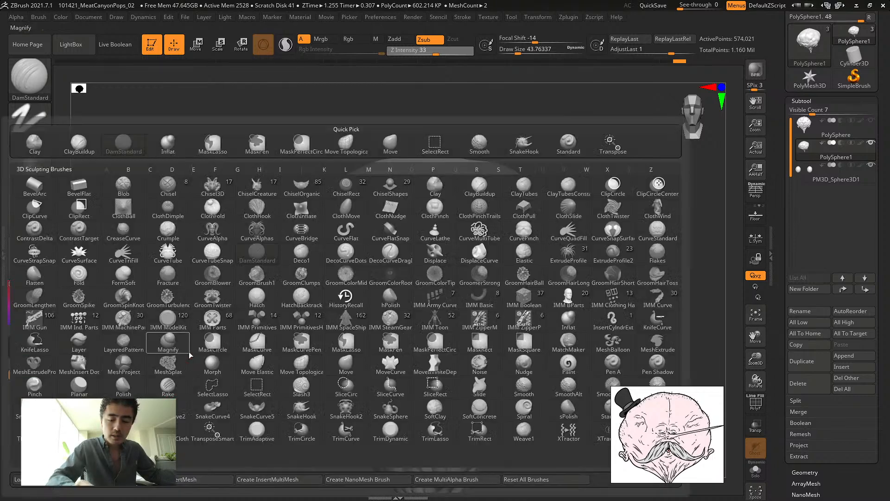
key(d)
key(s)
key(s)
drag(174, 386, 182, 386)
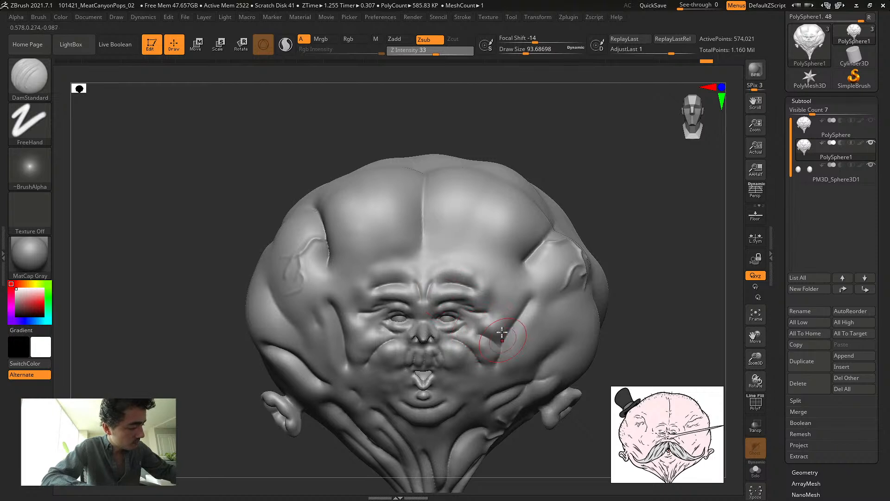
drag(505, 327, 498, 354)
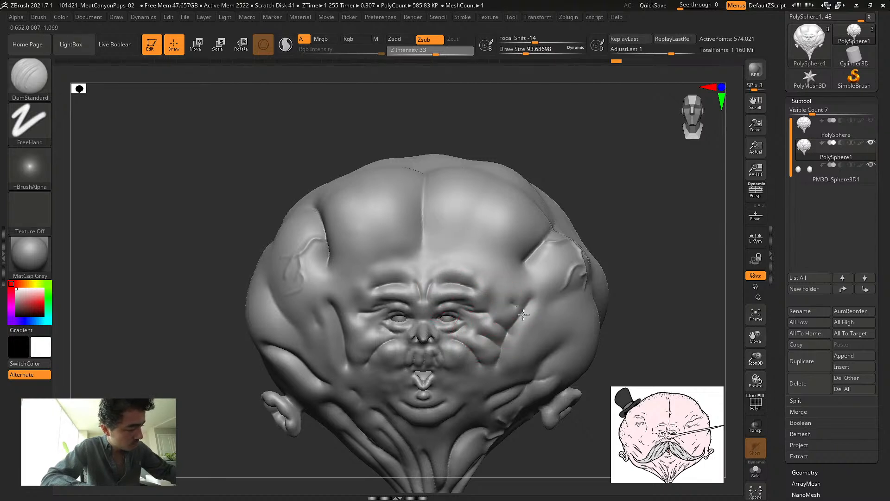
key(ctrl)
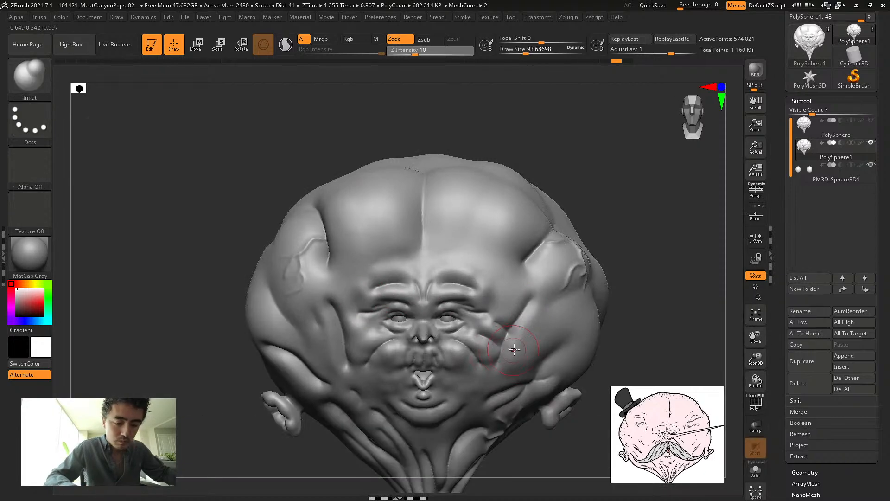
Swell the folds on both outer cheeks beside the eyes with the Inflat brush at draw size about 94
drag(478, 346, 495, 330)
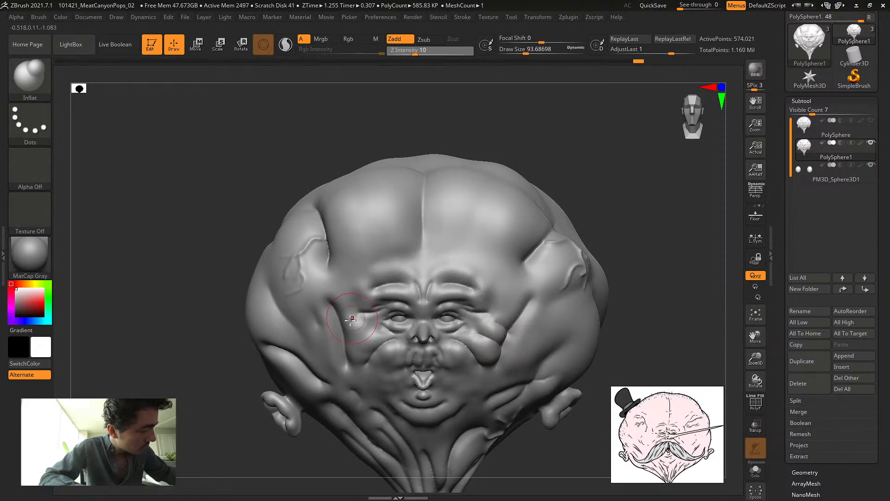
drag(352, 319, 359, 344)
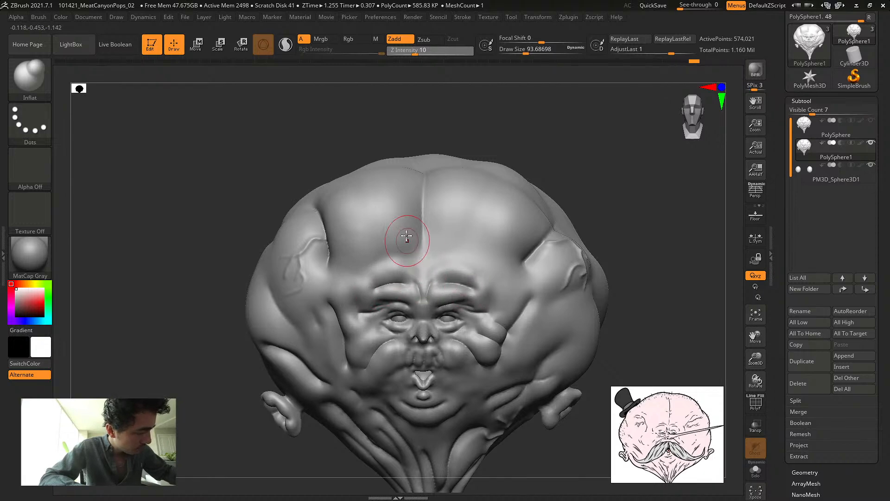
drag(494, 325, 481, 323)
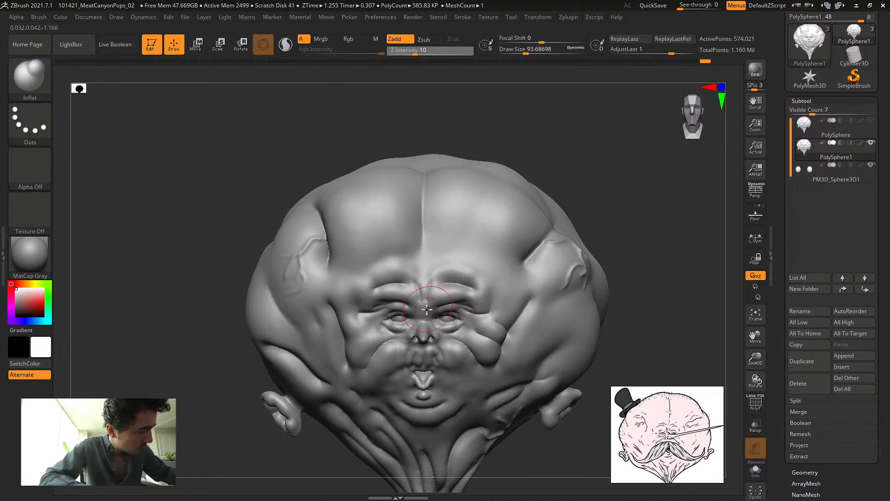
Reduce the Inflat brush's draw size to about 80 and undo the latest strokes
alt+drag(195, 261, 216, 291)
key(s)
drag(324, 360, 311, 361)
key(ctrl+z)
key(ctrl+z)
key(ctrl+z)
key(ctrl+z)
key(ctrl+z)
key(ctrl+z)
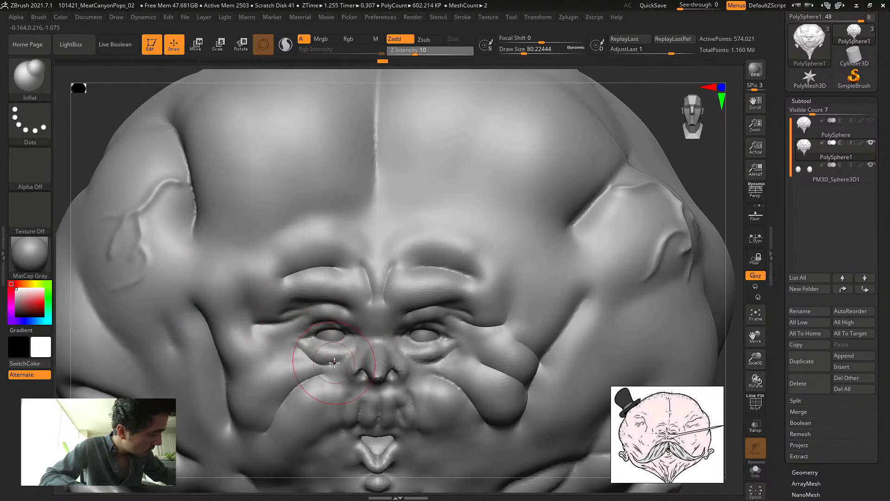
alt+drag(116, 147, 356, 153)
ctrl+drag(203, 229, 187, 276)
mouse_move(227, 358)
alt+mouse_down()
mouse_move(185, 328)
mouse_move(181, 371)
alt+mouse_up()
mouse_move(471, 344)
shift+mouse_down()
mouse_move(469, 357)
mouse_move(427, 376)
mouse_move(371, 334)
shift+mouse_up()
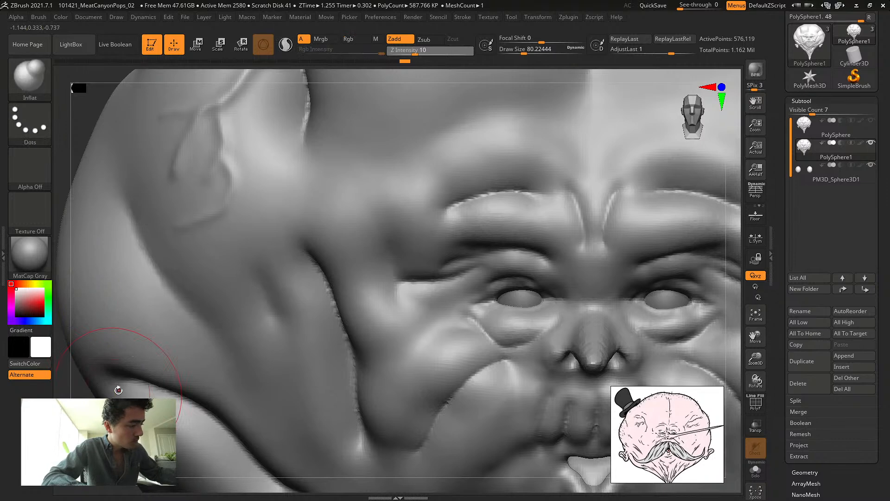
Build up rounded nostril wings on both sides of the nose with the Inflat brush at draw size about 20
key(s)
mouse_move(577, 320)
mouse_down()
mouse_move(550, 333)
mouse_move(559, 337)
mouse_up()
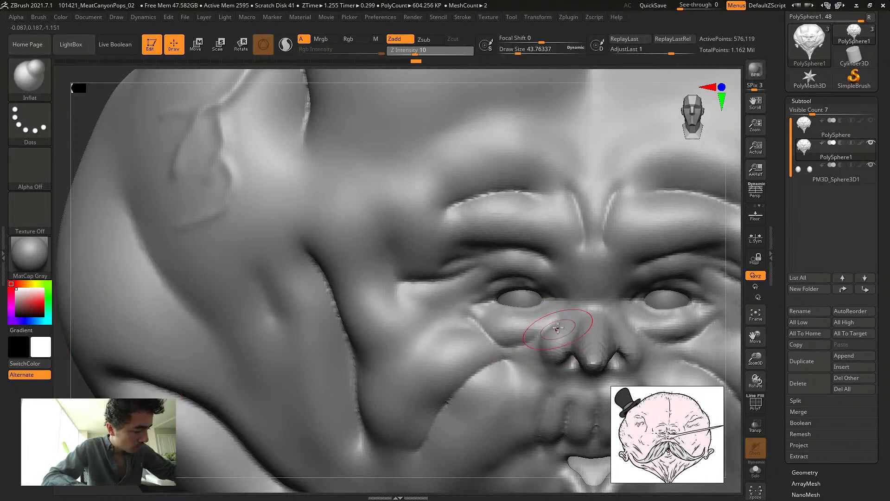
key(ctrl+z)
drag(516, 69, 533, 93)
key(s)
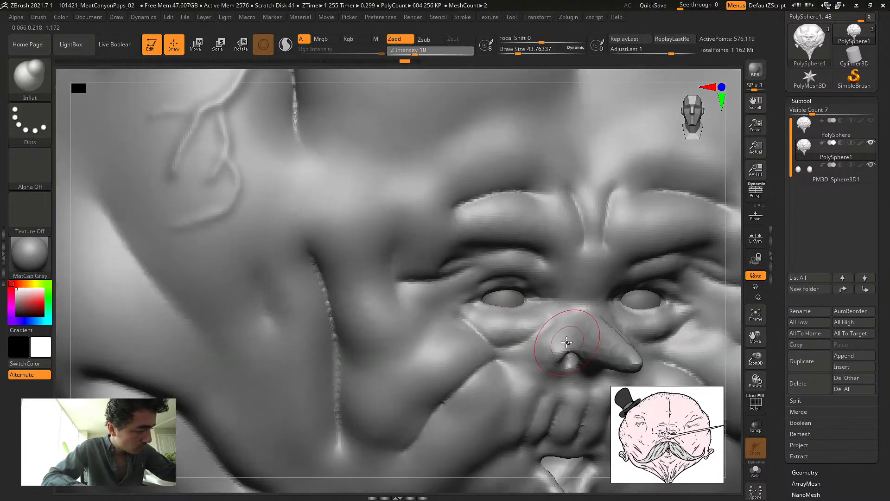
drag(575, 351, 563, 342)
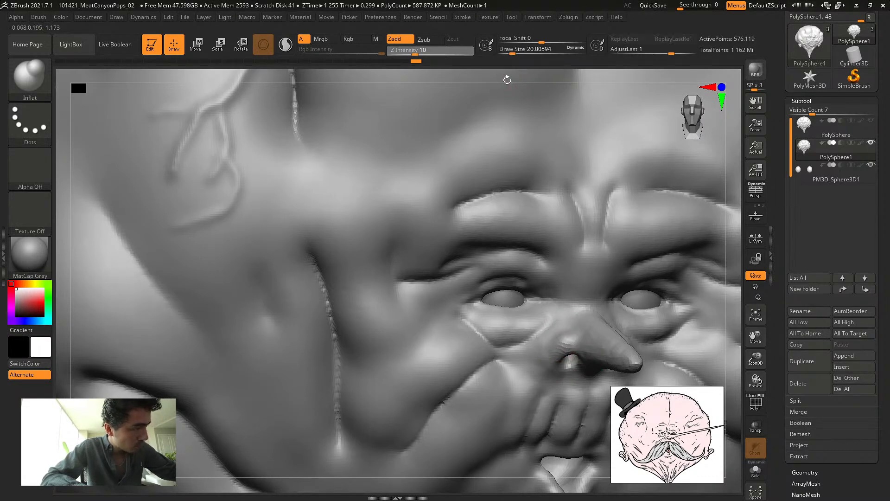
drag(640, 70, 493, 83)
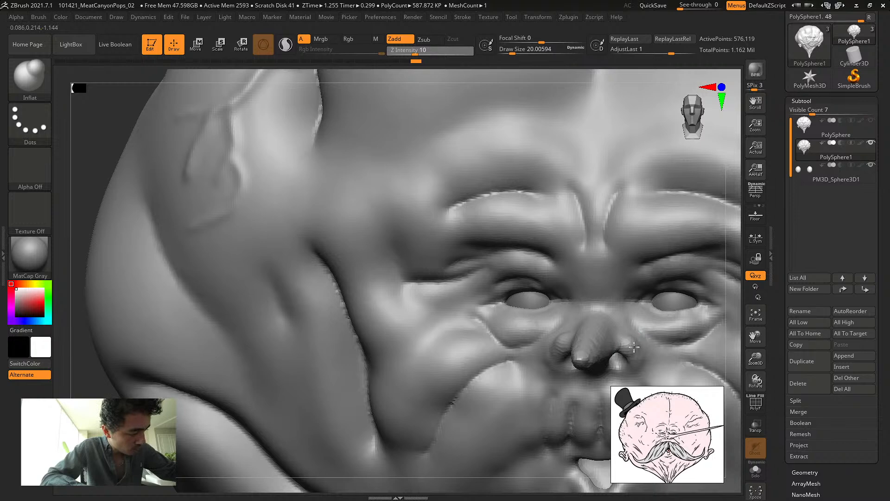
key(ctrl)
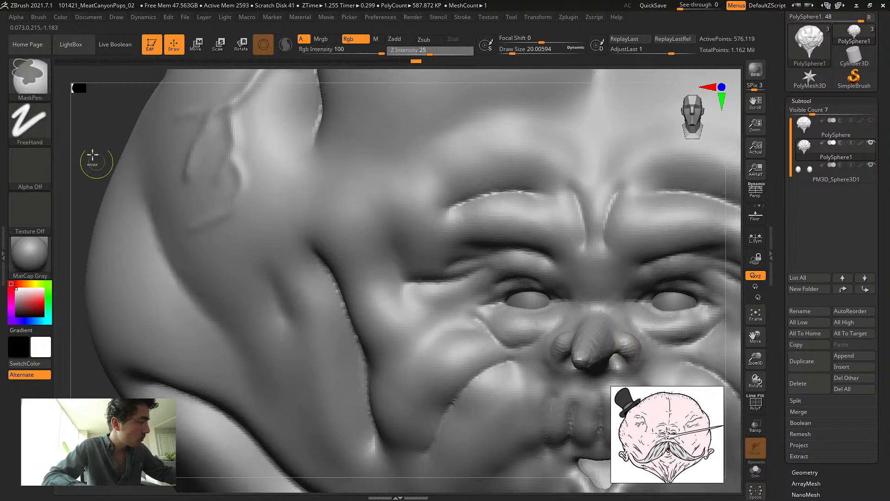
drag(97, 166, 97, 153)
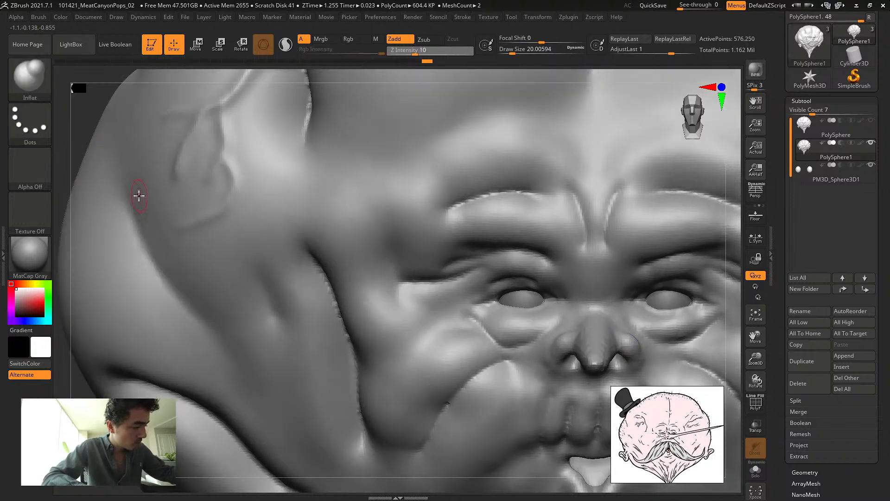
Thicken the nostril rims on the underside of the nose with the Inflat brush at draw size about 20
drag(392, 74, 393, 47)
key(b)
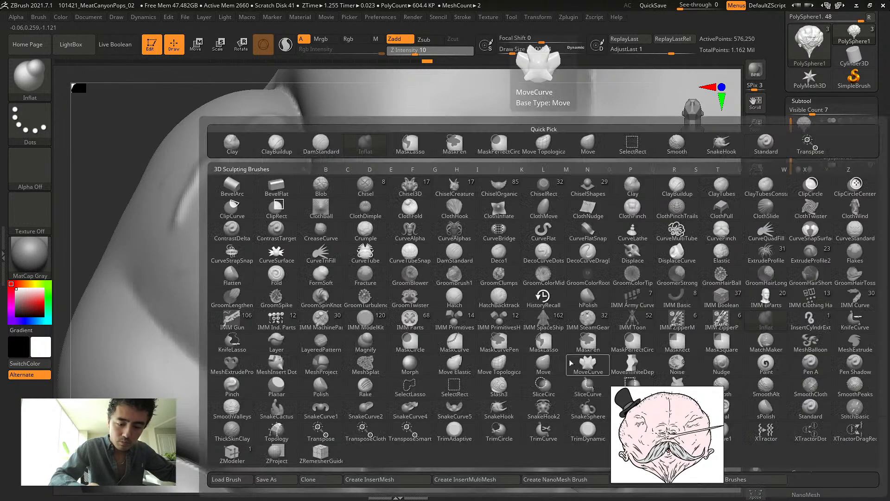
click(591, 346)
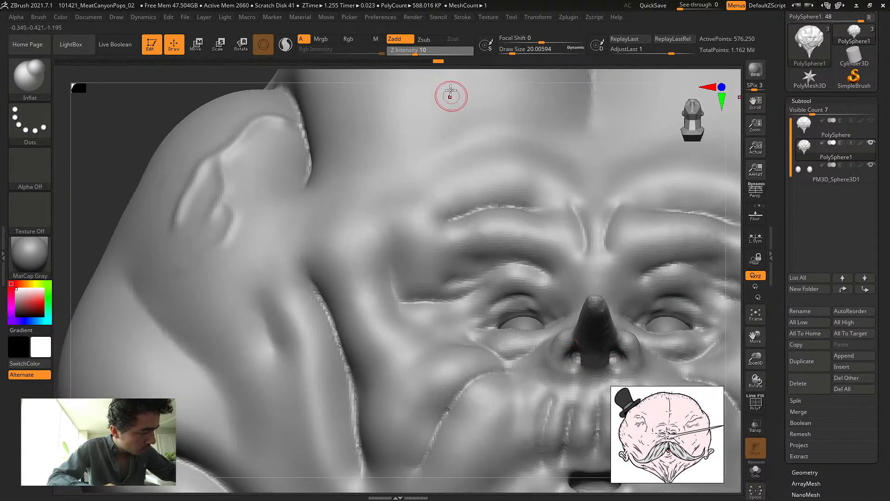
drag(469, 76, 484, 45)
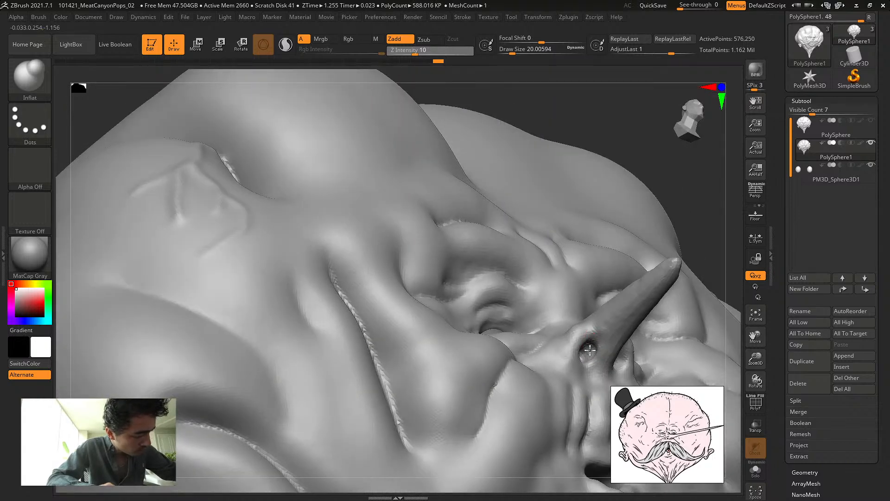
drag(507, 83, 499, 75)
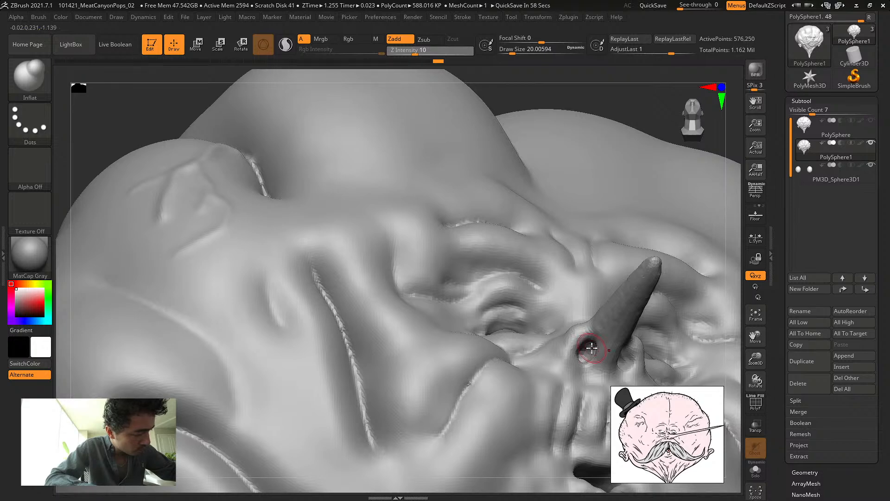
key(ctrl)
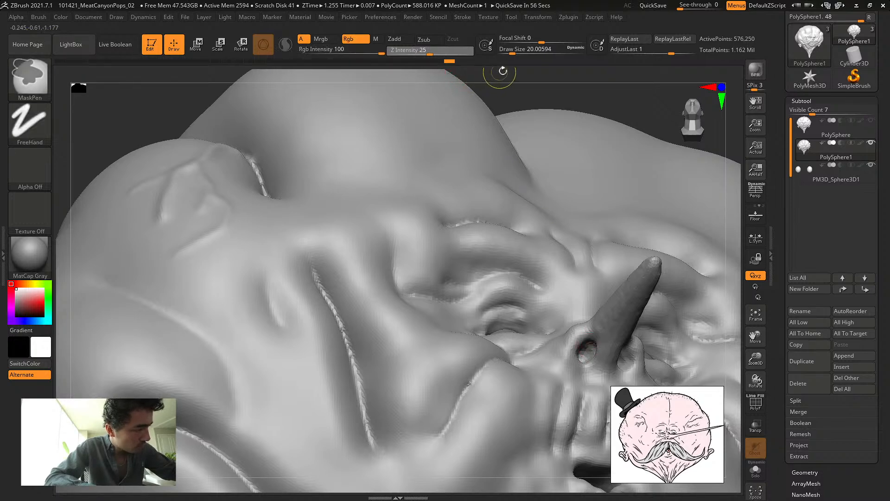
drag(506, 95, 377, 149)
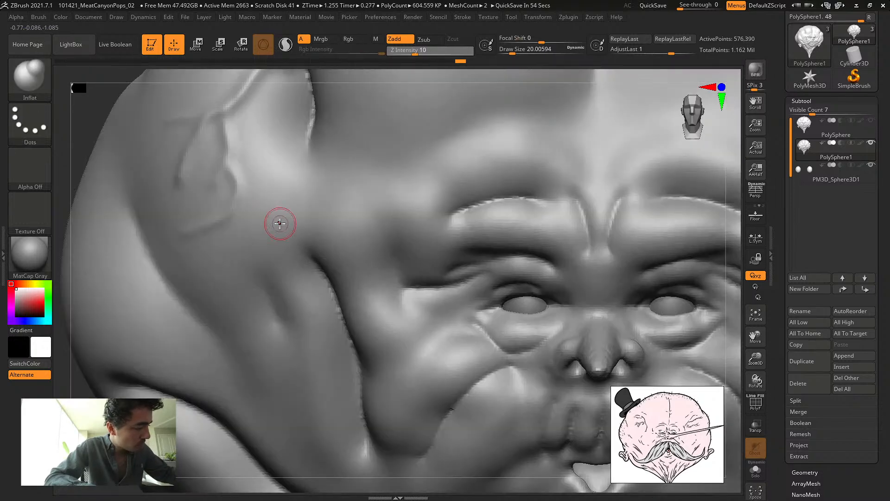
Pull the nose tip forward into a long, thin spike with the Move Topological brush at draw size about 59
mouse_move(86, 140)
mouse_down()
mouse_move(149, 215)
mouse_move(159, 204)
mouse_move(413, 355)
mouse_move(386, 382)
mouse_up()
key(b)
key(m)
key(t)
key(s)
drag(495, 364, 181, 404)
key(ctrl+z)
key(s)
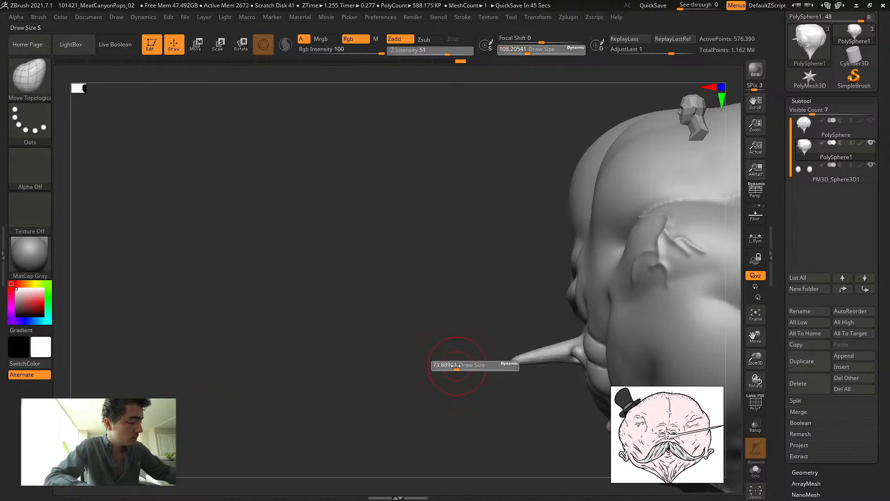
drag(515, 363, 196, 423)
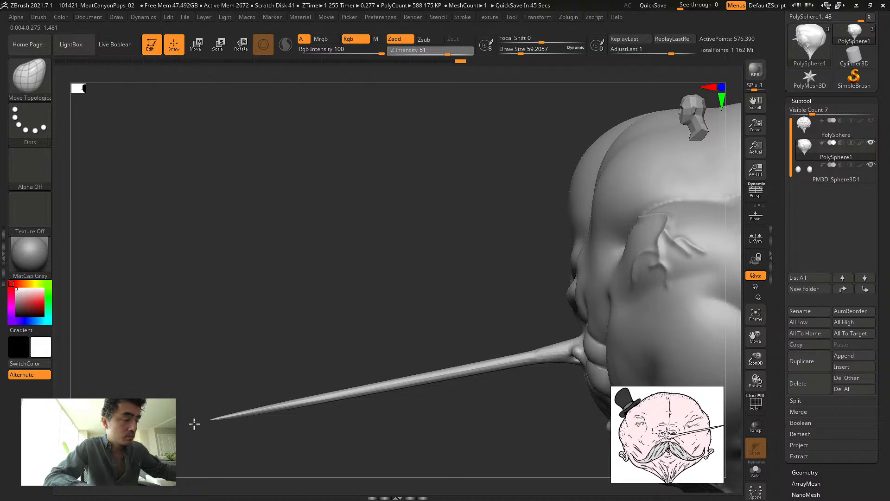
Smooth the long nose spike along its length with the Smooth brush at draw size about 136
key(s)
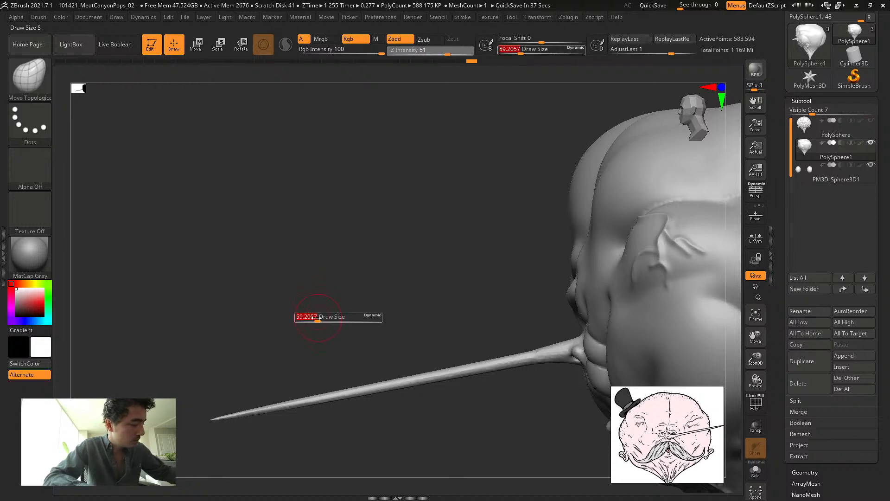
drag(366, 318, 373, 325)
key(shift)
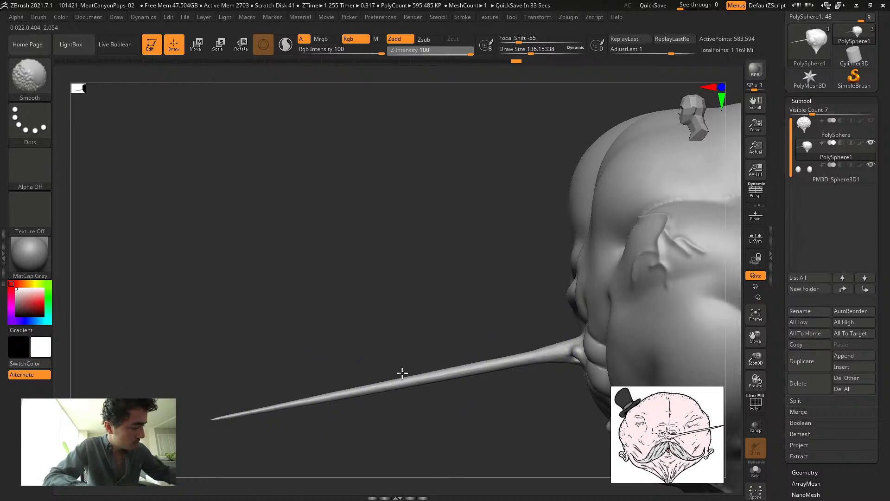
shift+drag(403, 373, 454, 364)
shift+drag(393, 301, 432, 301)
Bend the long nose spike sideways away from the face's centre line with the Move Topological brush at draw size about 704
mouse_move(137, 183)
mouse_down()
mouse_move(133, 171)
mouse_move(121, 191)
mouse_move(127, 218)
mouse_move(198, 283)
mouse_move(171, 304)
mouse_move(213, 314)
mouse_move(219, 348)
mouse_move(318, 394)
mouse_up()
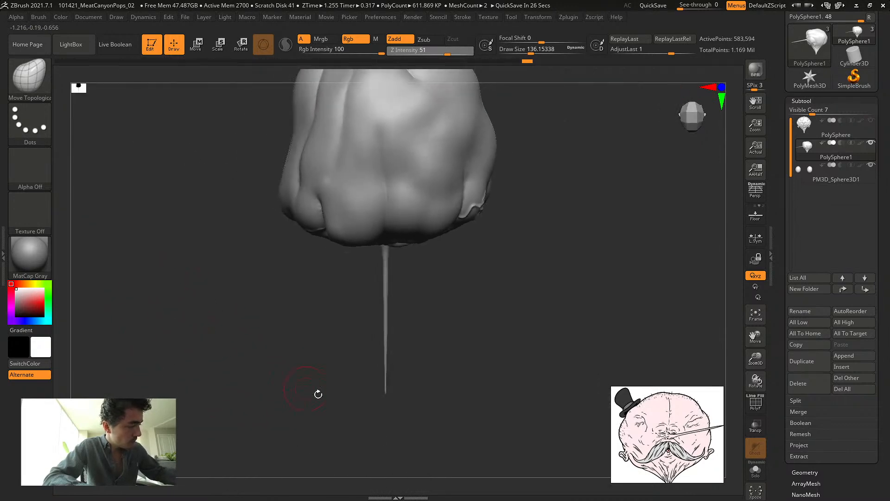
key(s)
mouse_move(357, 414)
mouse_down()
mouse_move(398, 402)
mouse_move(389, 394)
mouse_move(394, 409)
mouse_move(385, 406)
mouse_up()
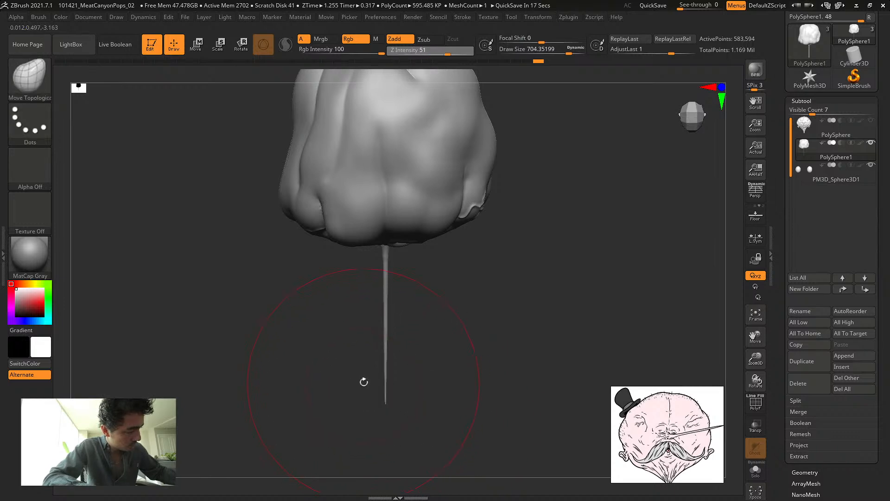
drag(393, 402, 419, 412)
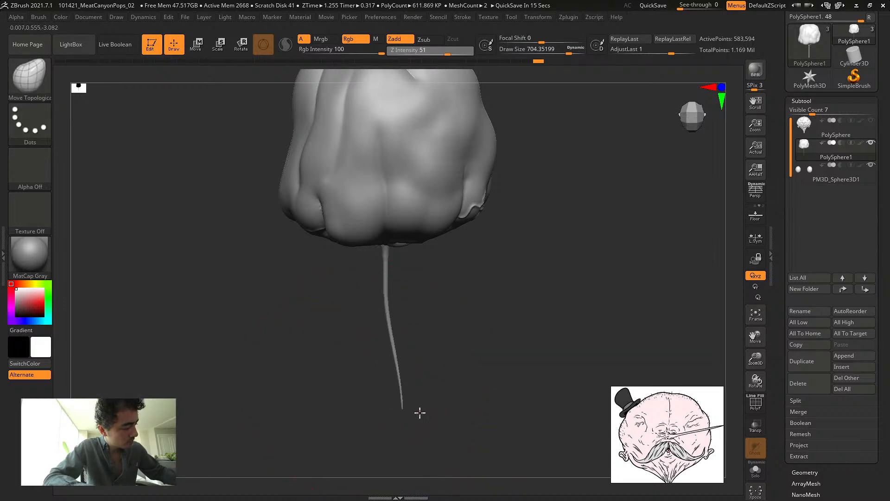
drag(403, 362, 381, 373)
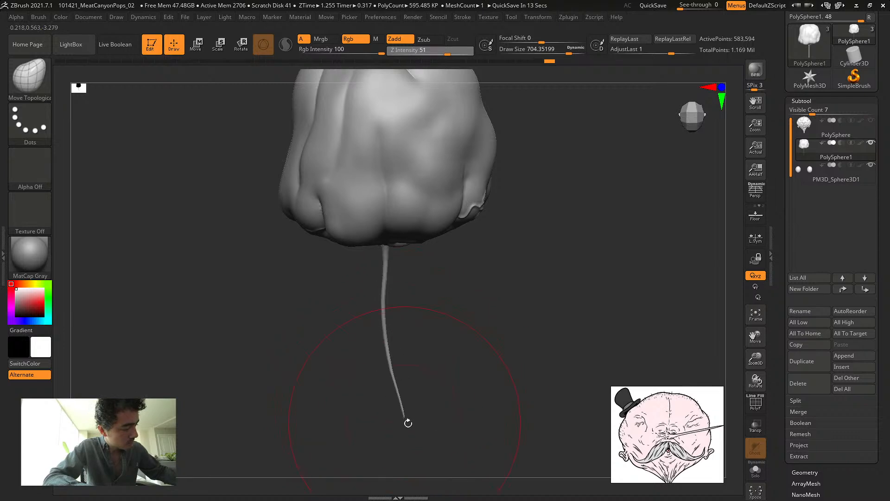
mouse_move(408, 423)
mouse_down()
mouse_move(383, 406)
mouse_move(378, 367)
mouse_move(392, 332)
mouse_up()
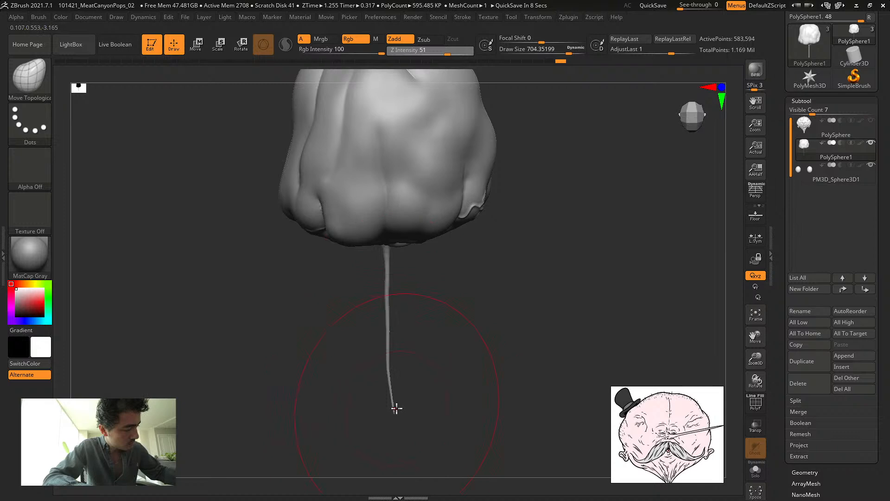
drag(397, 408, 405, 412)
drag(393, 362, 402, 364)
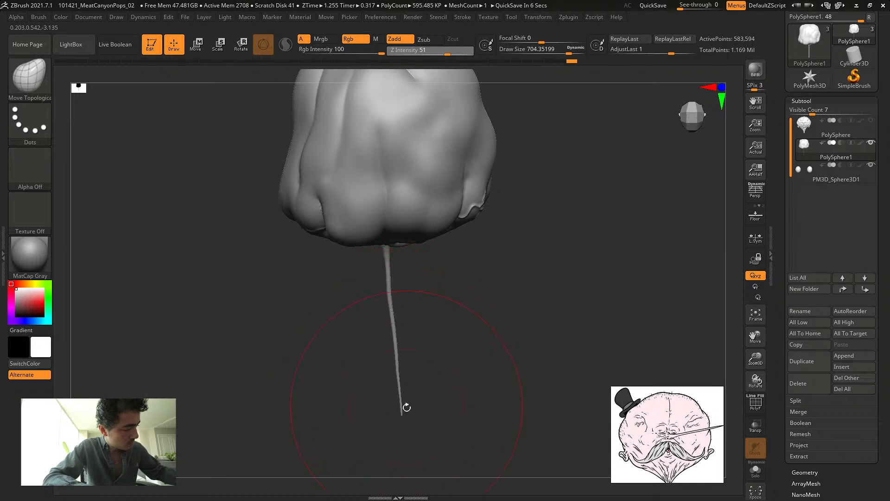
drag(400, 407, 406, 410)
shift+drag(326, 373, 246, 297)
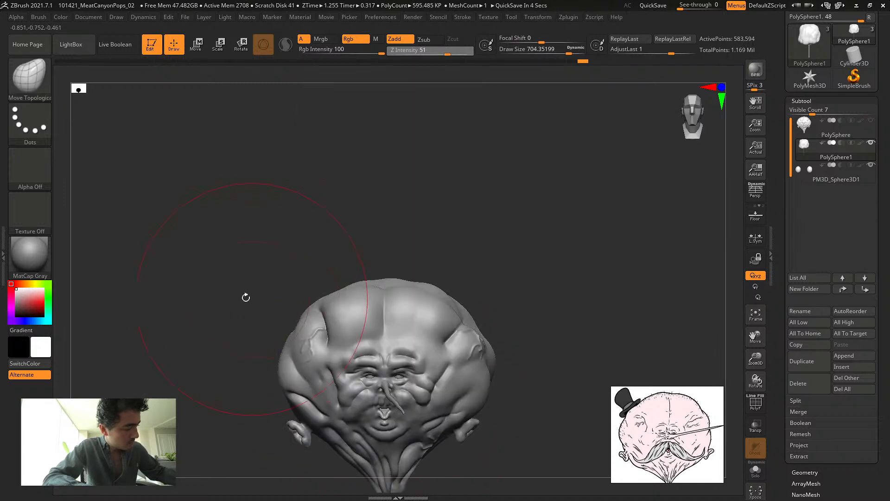
mouse_move(144, 238)
alt+mouse_down()
mouse_move(121, 258)
mouse_move(99, 252)
alt+mouse_up()
Swell the large bulges on the side and upper part of the head with the Inflat brush at draw size about 476
key(shift)
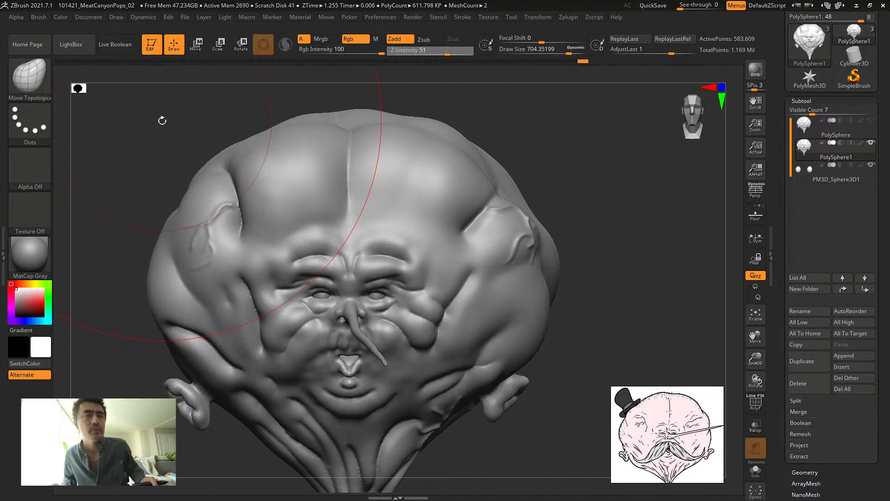
alt+drag(167, 167, 225, 188)
key(ctrl)
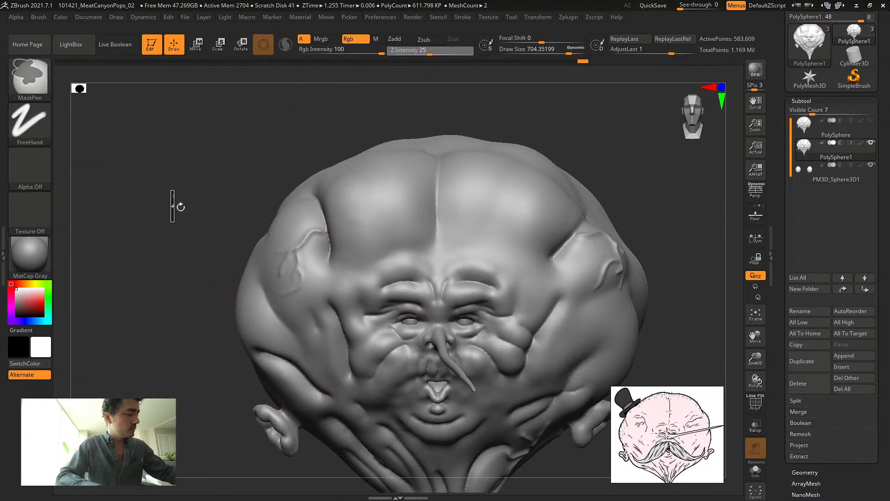
mouse_move(181, 207)
ctrl+mouse_down()
mouse_move(185, 213)
mouse_move(154, 231)
mouse_move(167, 215)
mouse_move(240, 215)
mouse_move(215, 232)
mouse_move(181, 225)
mouse_move(210, 223)
mouse_move(185, 230)
mouse_move(189, 223)
mouse_move(176, 221)
mouse_move(292, 210)
ctrl+mouse_up()
key(s)
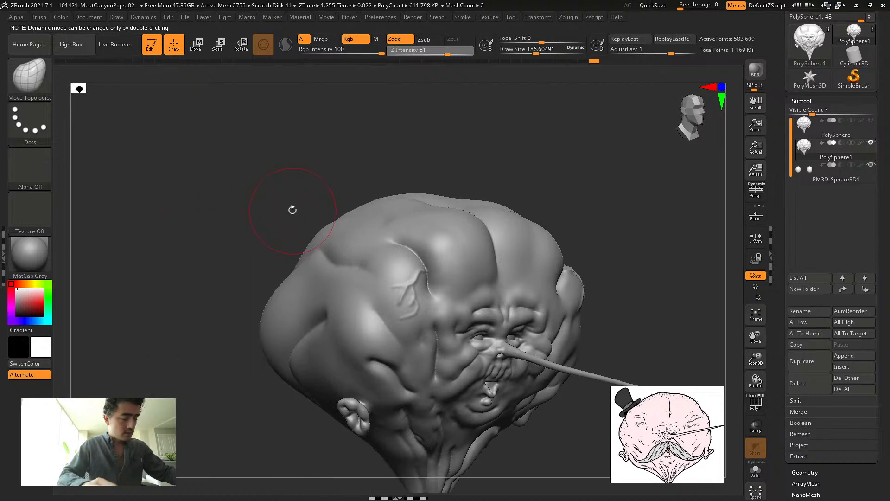
key(b)
key(i)
key(n)
key(s)
mouse_move(241, 278)
mouse_down()
mouse_move(288, 279)
mouse_move(304, 263)
mouse_up()
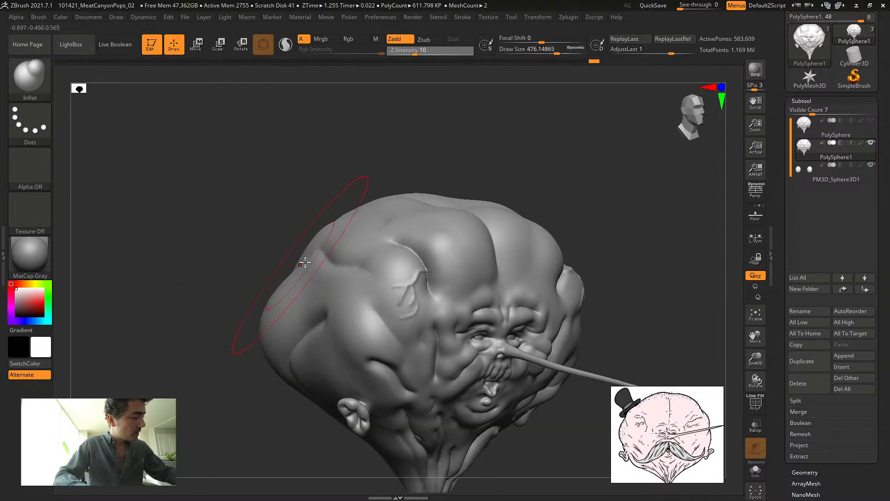
mouse_move(302, 228)
shift+mouse_down()
mouse_move(147, 202)
mouse_move(156, 195)
mouse_move(197, 244)
shift+mouse_up()
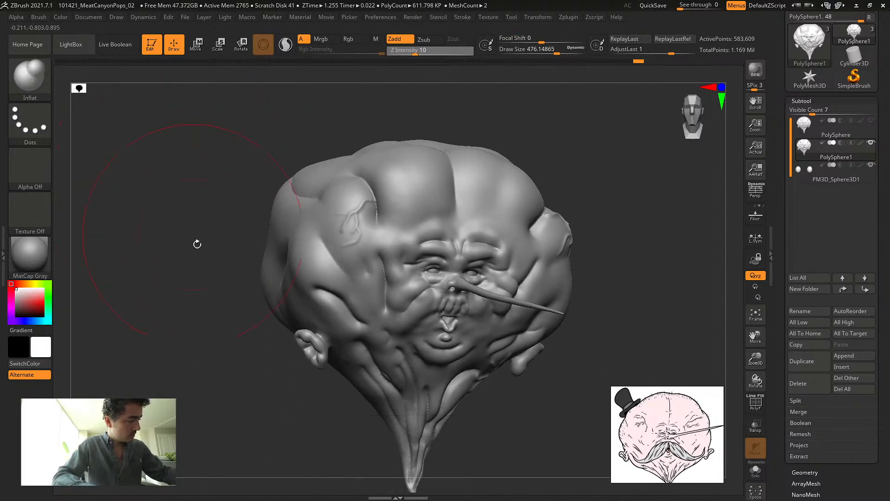
drag(348, 149, 352, 145)
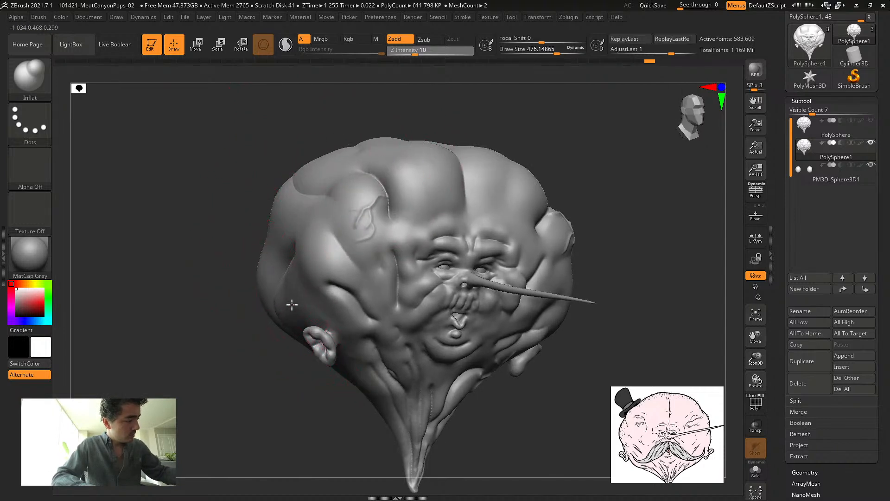
key(ctrl+z)
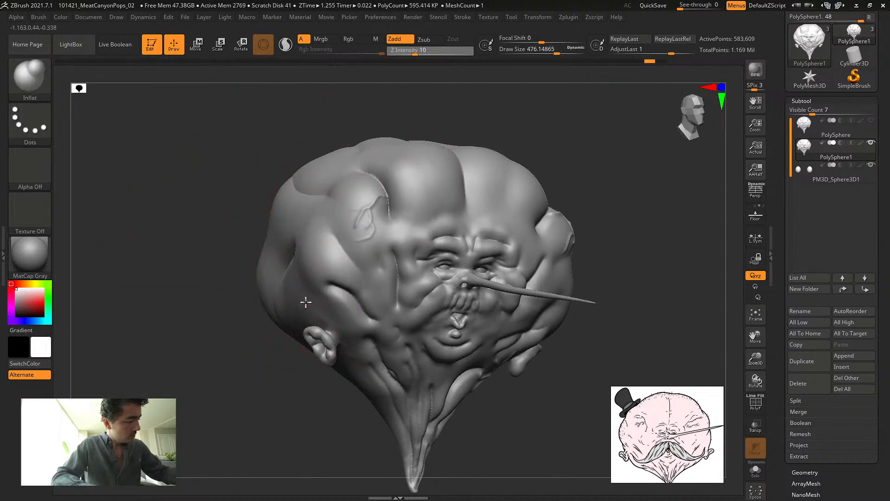
key(ctrl+z)
key(ctrl+z)
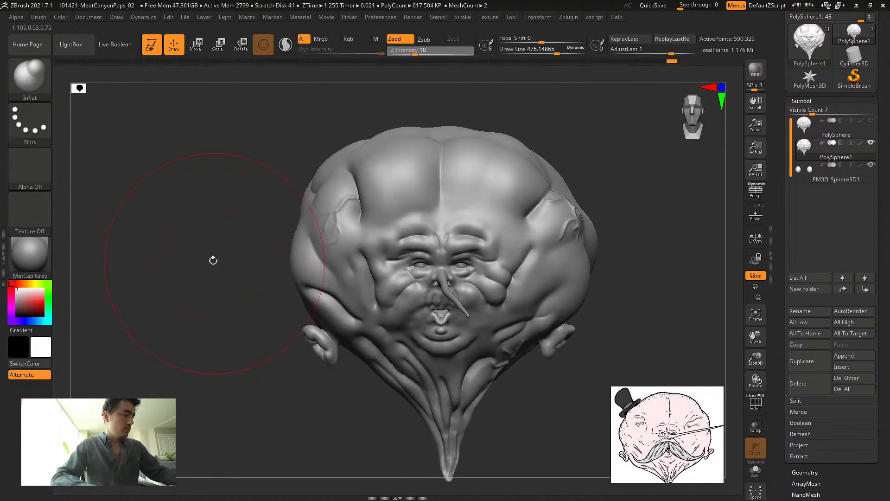
key(ctrl+shift+z)
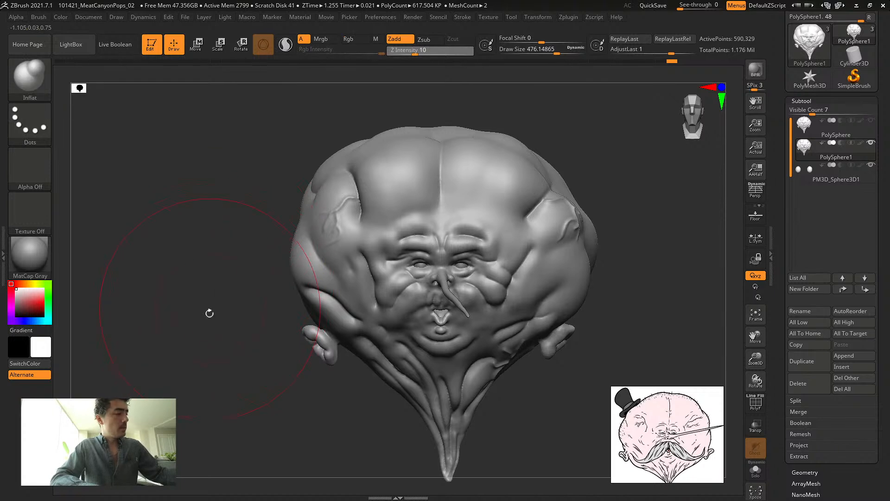
key(ctrl+shift+z)
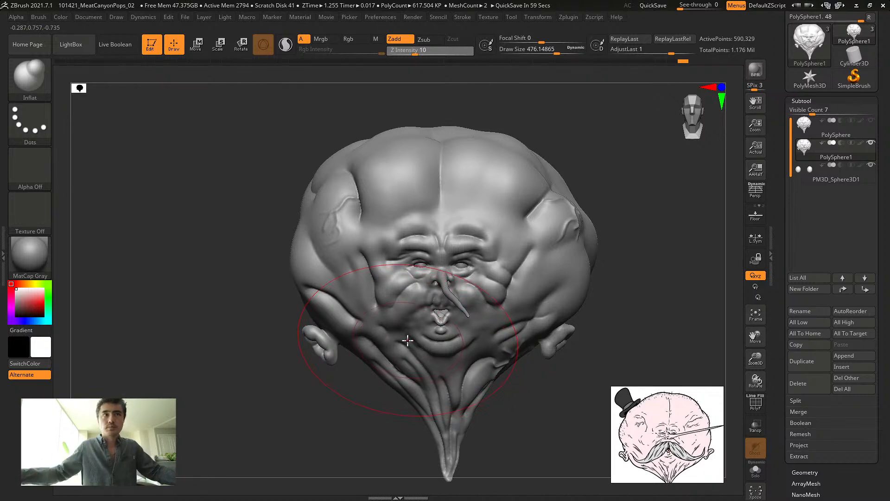
key(ctrl+z)
key(ctrl+z)
key(ctrl+z)
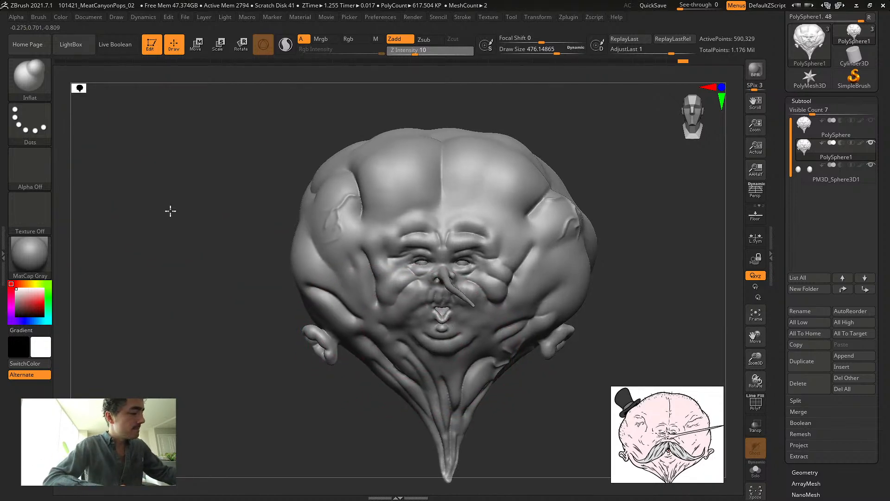
key(ctrl+z)
key(ctrl+z)
key(ctrl+z)
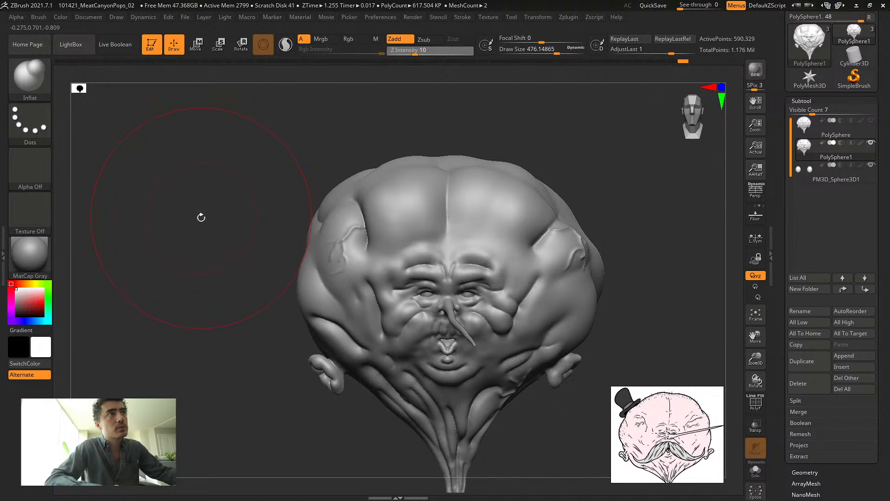
key(ctrl+z)
key(ctrl+z)
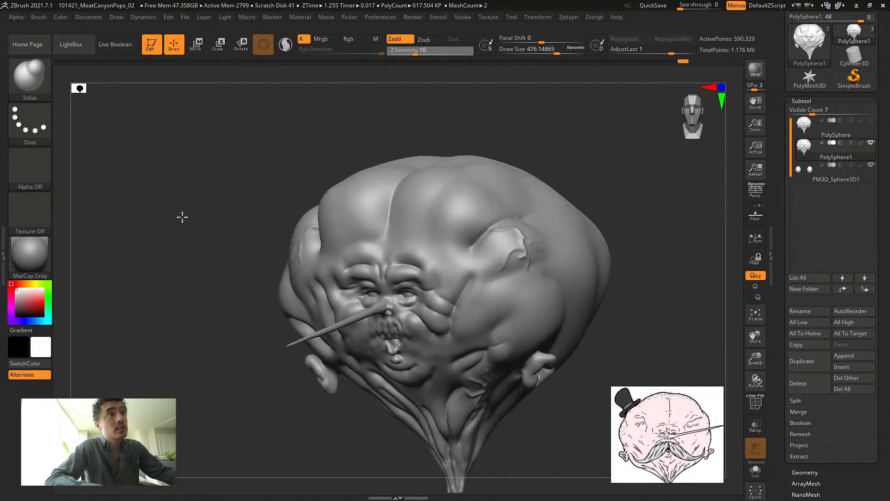
key(ctrl+shift+z)
key(ctrl+shift+z)
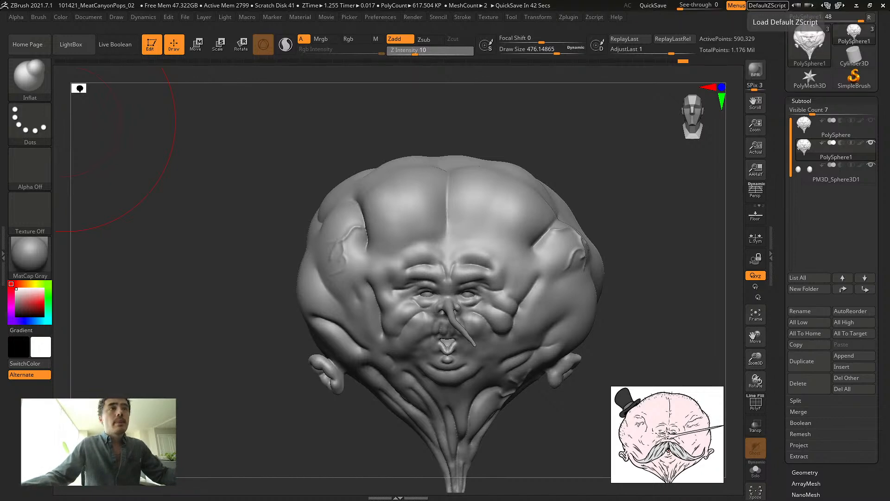
Carve a crease down the neck fold below the ear with the DamStandard brush at draw size about 35
mouse_move(208, 278)
mouse_down()
mouse_move(197, 252)
mouse_move(218, 251)
mouse_up()
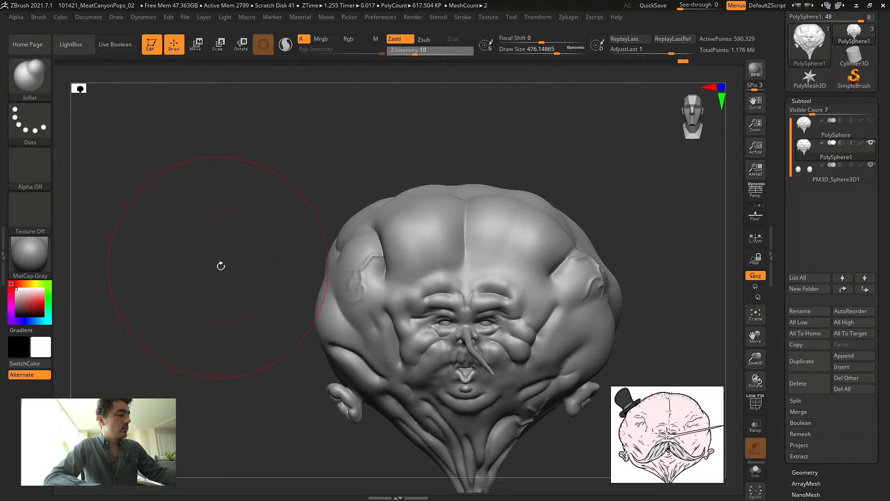
mouse_move(218, 264)
mouse_down()
mouse_move(193, 265)
mouse_move(212, 260)
mouse_move(223, 277)
mouse_move(219, 249)
mouse_move(175, 251)
mouse_move(194, 280)
mouse_move(288, 284)
mouse_move(294, 328)
mouse_move(312, 314)
mouse_up()
key(b)
key(d)
key(s)
key(s)
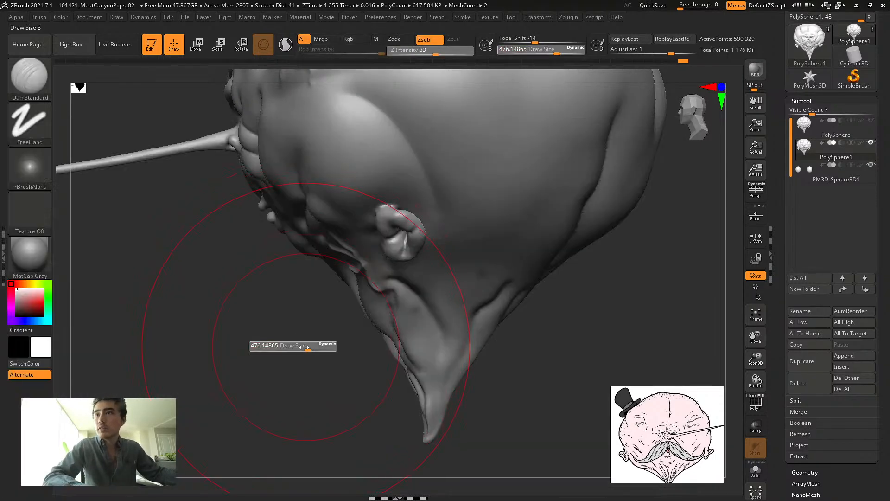
mouse_move(395, 291)
mouse_down()
mouse_move(431, 312)
mouse_move(434, 426)
mouse_up()
key(s)
click(327, 375)
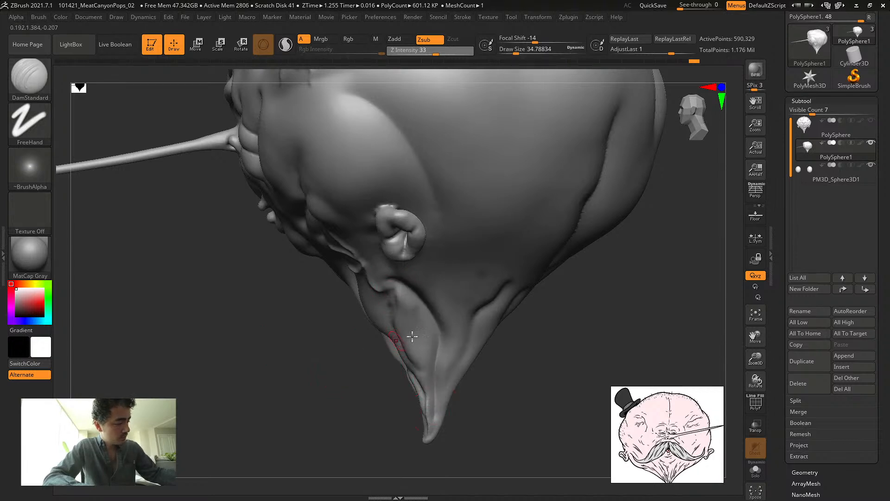
Carve longer grooves from below and behind the ear down to the pointed neck tip with DamStandard at draw size about 77
mouse_move(282, 376)
alt+mouse_down()
mouse_move(298, 413)
mouse_move(270, 398)
mouse_move(282, 396)
alt+mouse_up()
key(s)
click(406, 365)
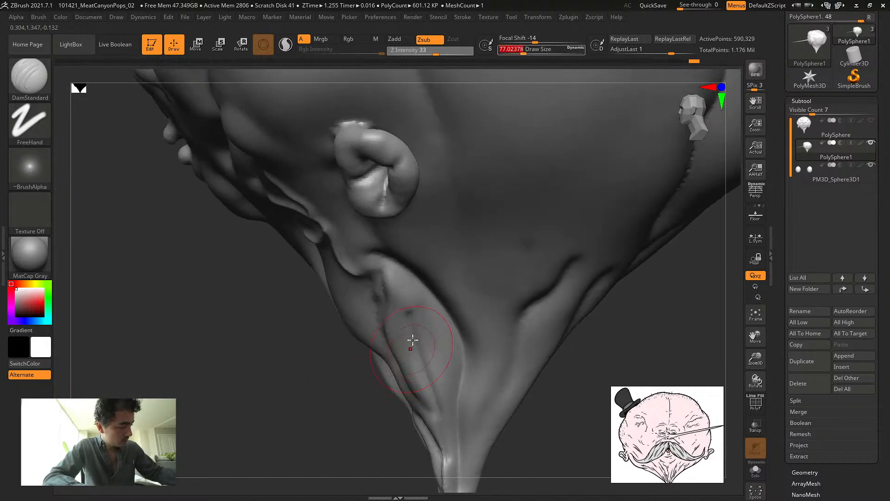
drag(410, 318, 443, 466)
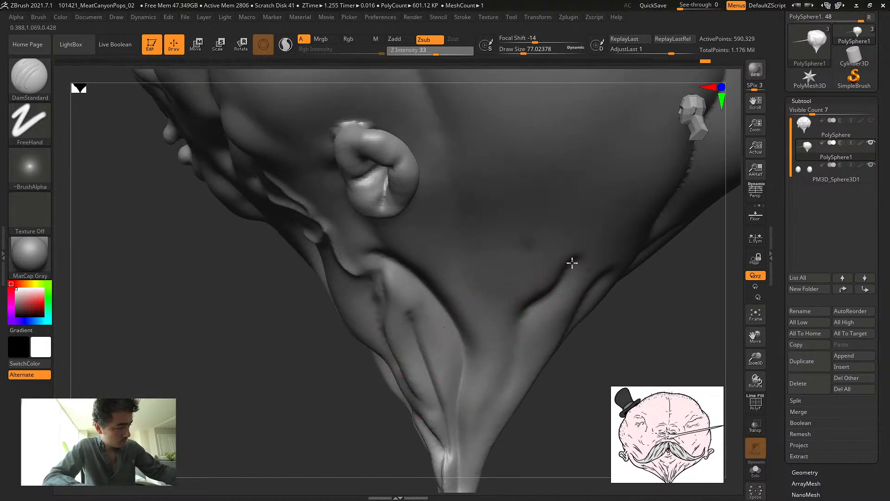
mouse_move(572, 263)
mouse_down()
mouse_move(527, 314)
mouse_move(466, 492)
mouse_up()
drag(352, 446, 214, 337)
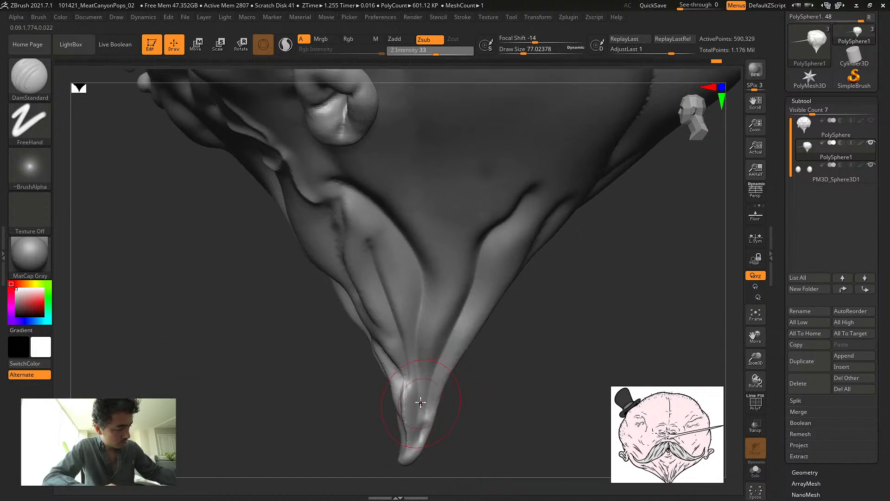
Swell the neck folds between the carved grooves with the Inflat brush at draw size about 77
key(b)
key(i)
key(n)
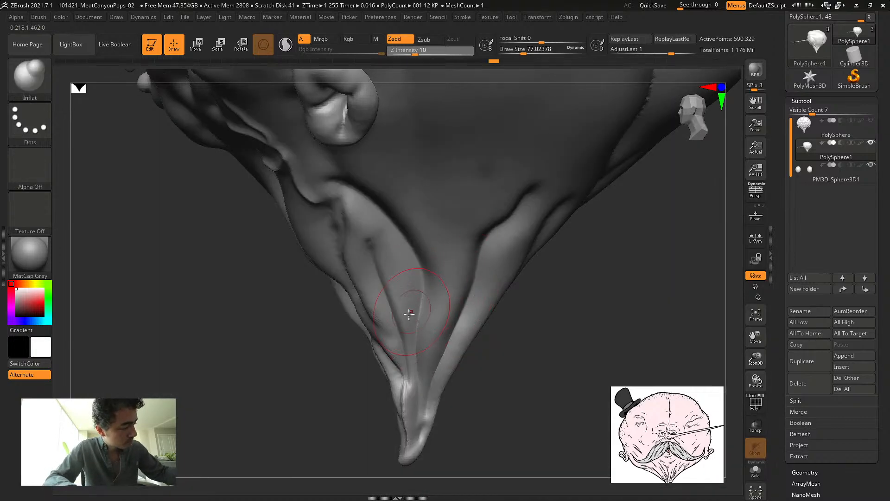
drag(385, 239, 380, 237)
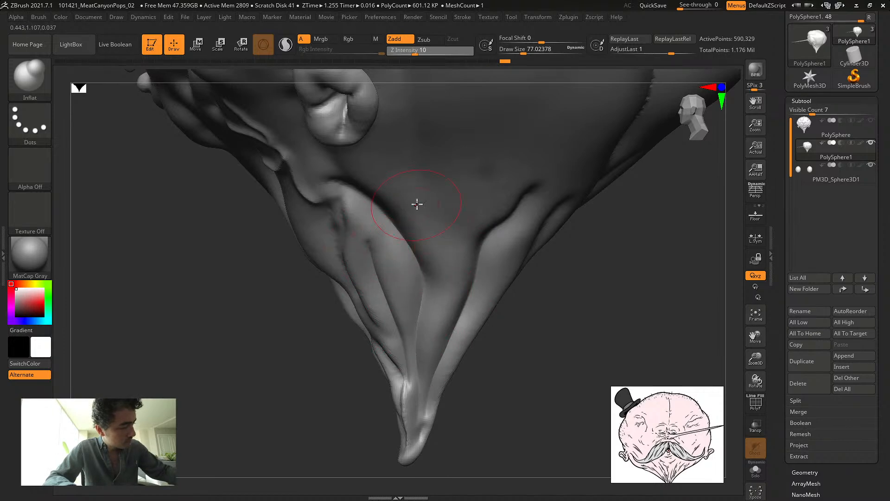
shift+drag(260, 349, 278, 350)
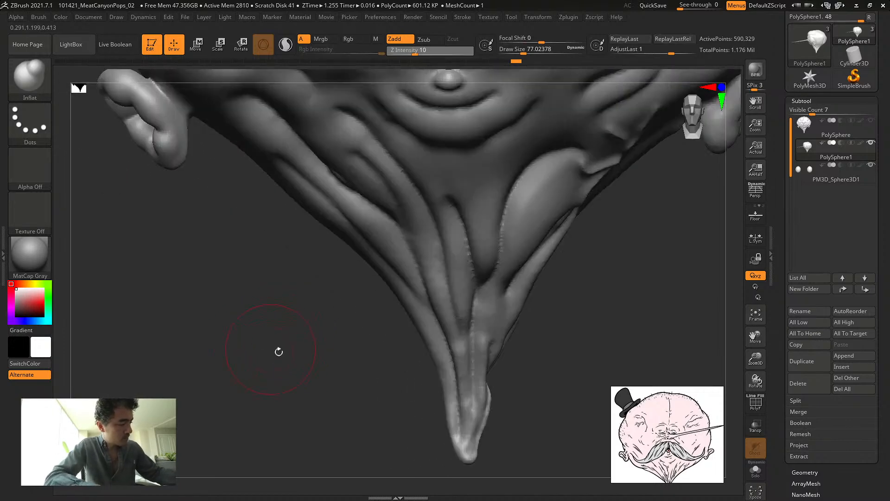
mouse_move(495, 318)
mouse_down()
mouse_move(471, 371)
mouse_move(488, 349)
mouse_up()
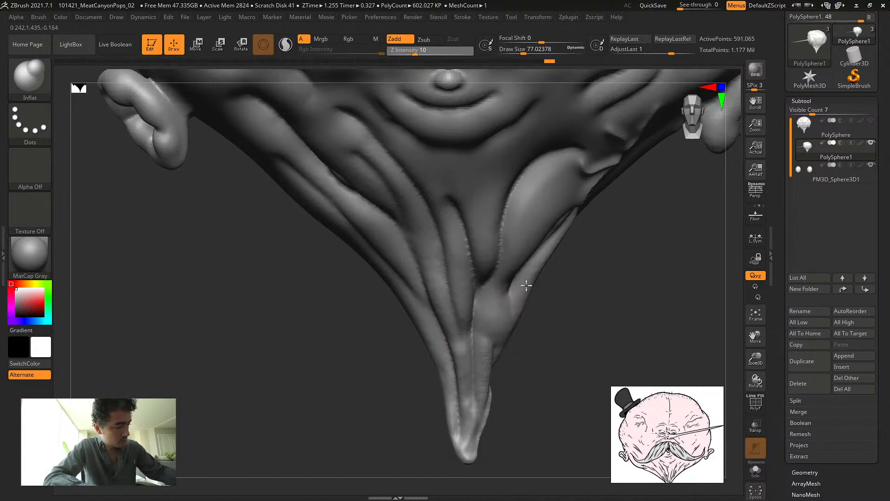
Swell the neck fold beside the pointed tip with the Inflat brush at draw size about 77
drag(526, 285, 521, 263)
mouse_move(266, 334)
mouse_down()
mouse_move(271, 328)
mouse_move(301, 385)
mouse_up()
alt+drag(358, 361, 446, 321)
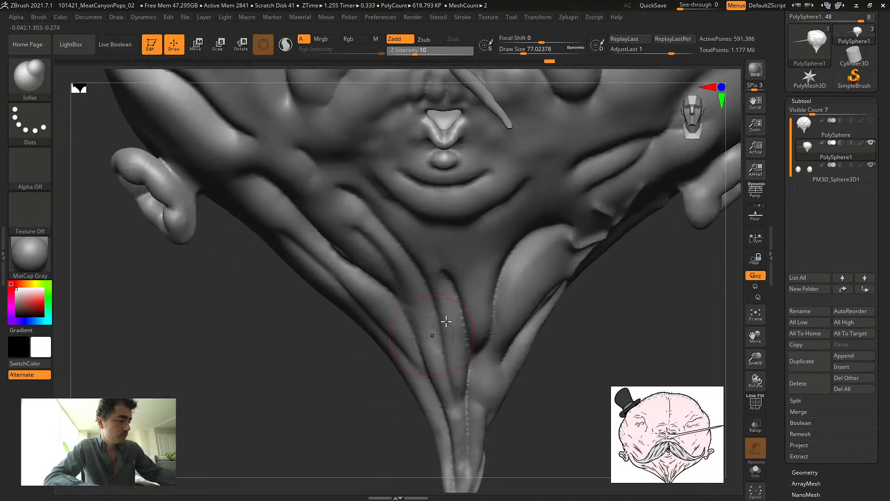
Carve grooves from below the chin down the front of the neck with the DamStandard brush at draw size about 77
key(b)
key(d)
key(s)
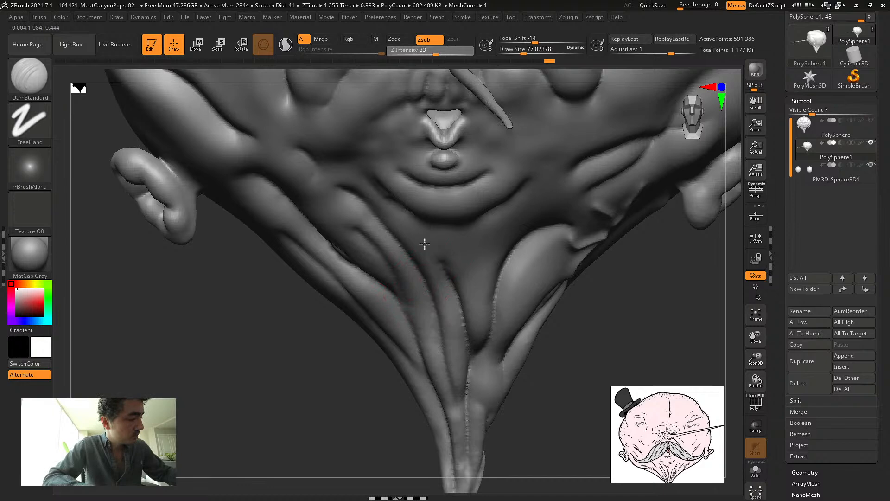
drag(425, 244, 383, 207)
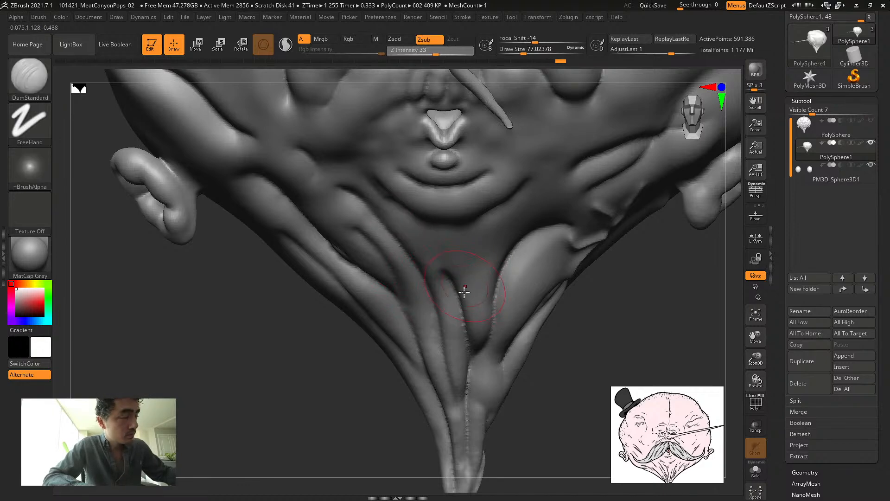
key(ctrl+z)
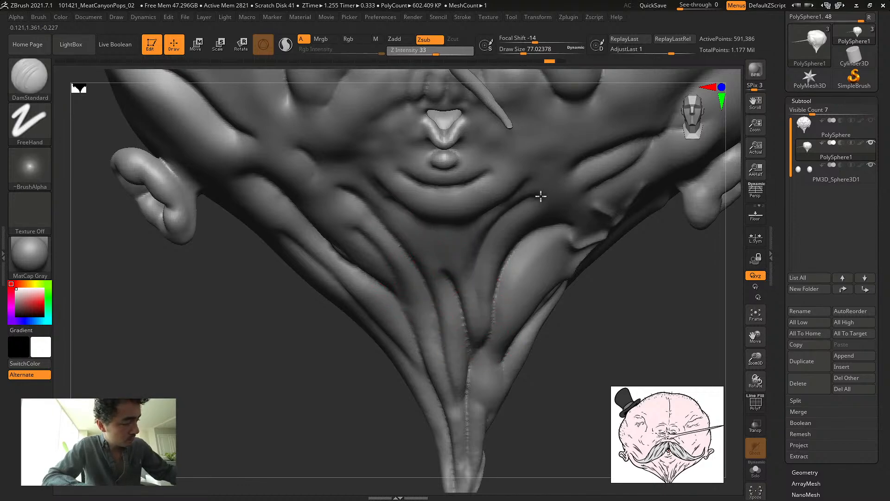
key(ctrl+shift+z)
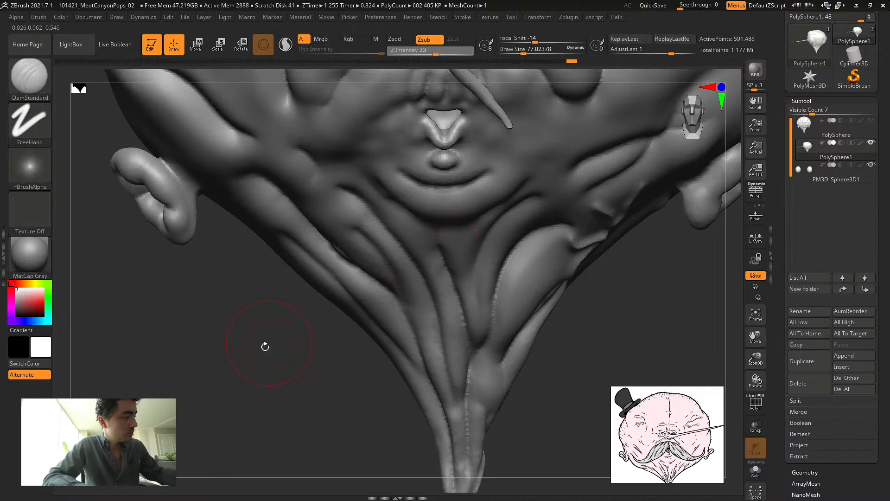
drag(265, 342, 356, 375)
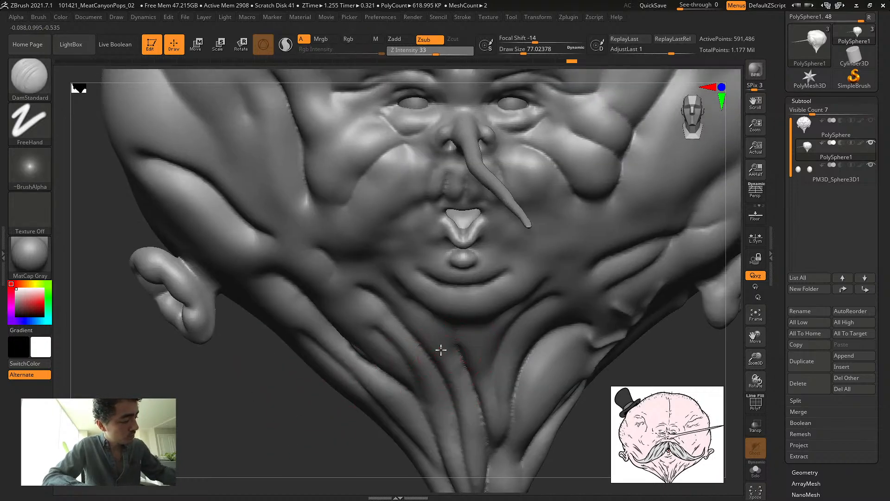
key(ctrl)
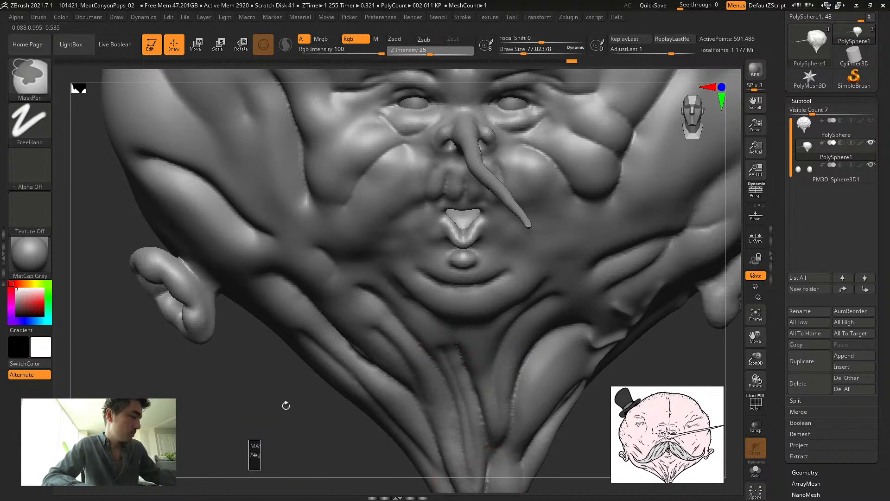
drag(441, 344, 397, 293)
key(ctrl)
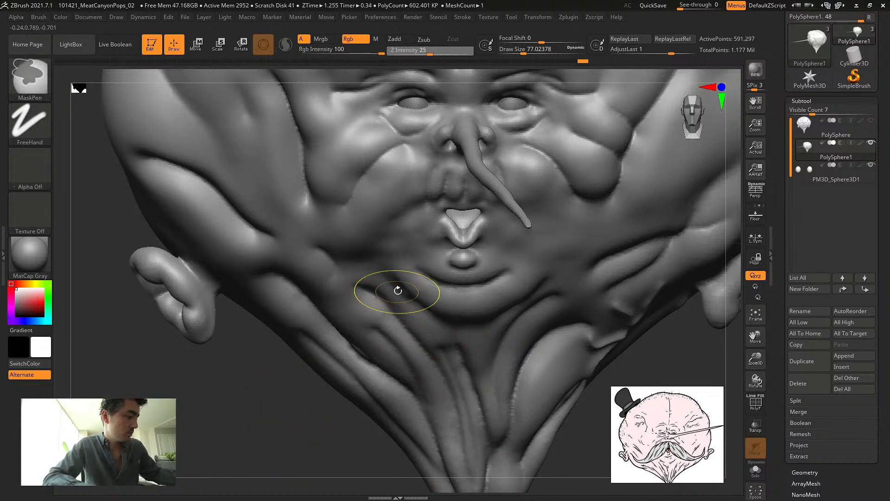
Swell the skin between the new grooves just below the chin with the Inflat brush at draw size about 77
key(b)
key(i)
key(n)
mouse_move(416, 334)
mouse_down()
mouse_move(481, 408)
mouse_move(513, 343)
mouse_move(472, 360)
mouse_up()
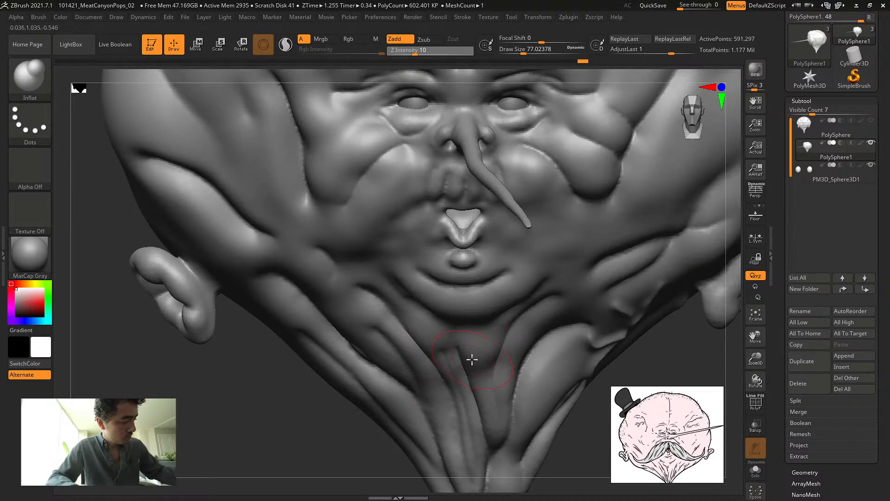
ctrl+drag(237, 431, 260, 441)
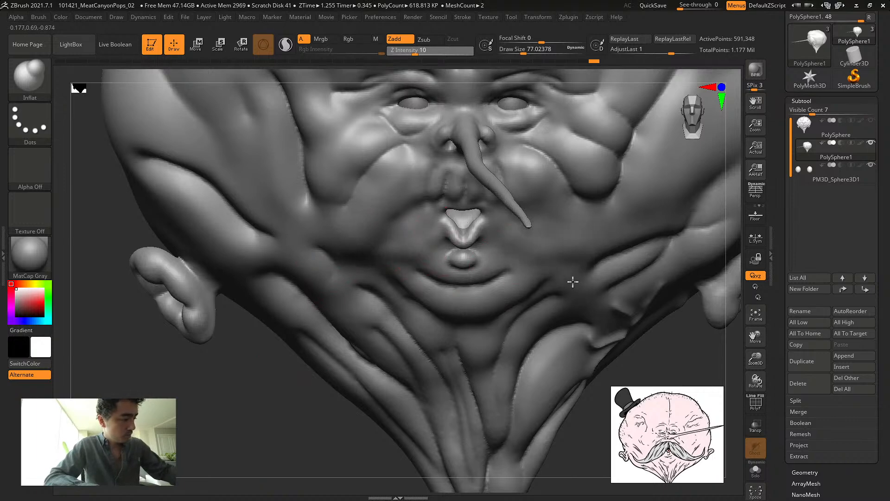
Carve diagonal wrinkles across both cheeks beside the nose with the DamStandard brush at draw size about 46
alt+drag(294, 423, 306, 451)
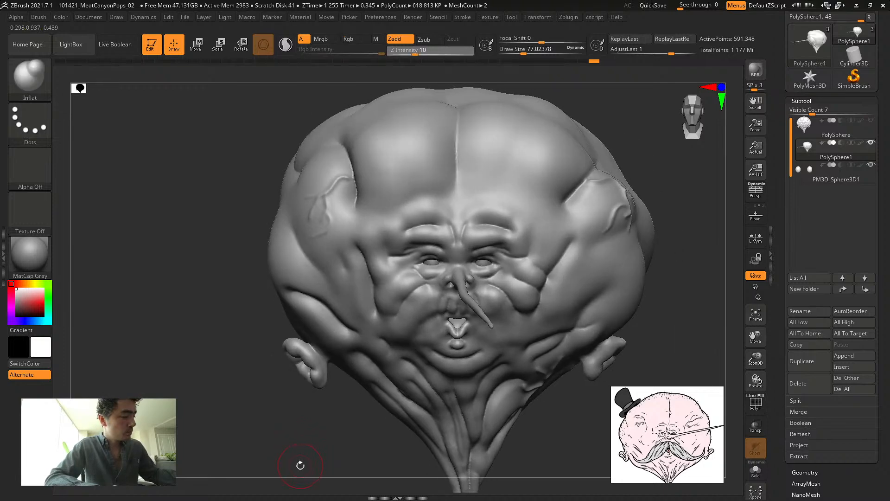
alt+drag(303, 465, 314, 441)
key(b)
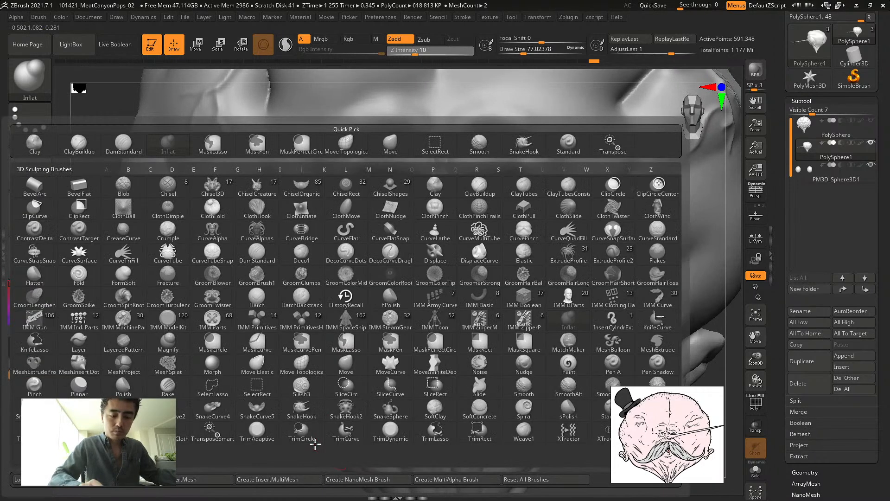
key(d)
key(s)
key(s)
mouse_move(388, 253)
mouse_down()
mouse_move(346, 279)
mouse_move(330, 298)
mouse_move(378, 256)
mouse_move(332, 309)
mouse_up()
drag(480, 246, 525, 282)
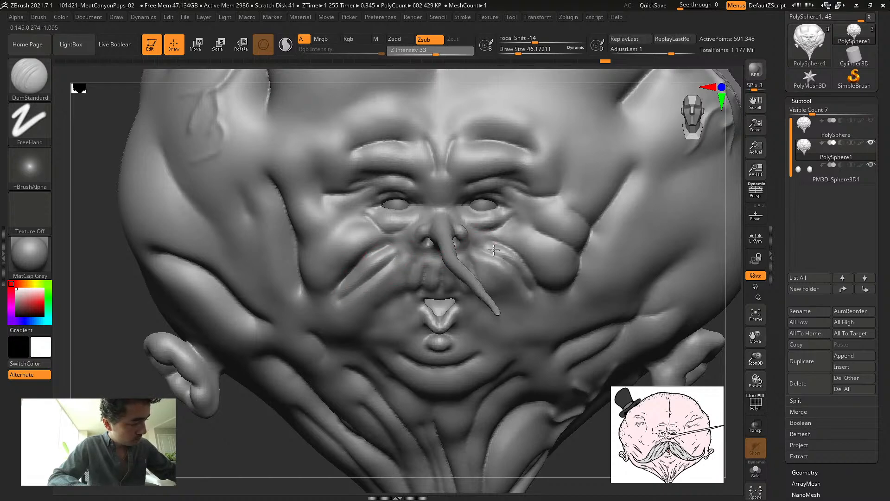
drag(482, 232, 496, 268)
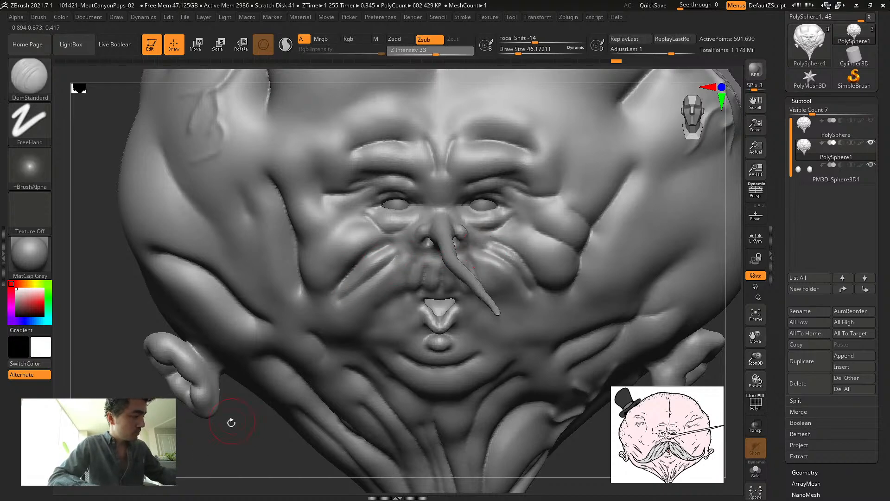
Duplicate the eyeballs subtool and move the copy forward out of the eye sockets
mouse_move(231, 422)
alt+mouse_down()
mouse_move(213, 417)
mouse_move(272, 430)
mouse_move(251, 405)
mouse_move(261, 441)
mouse_move(291, 459)
alt+mouse_up()
alt+drag(317, 77, 313, 129)
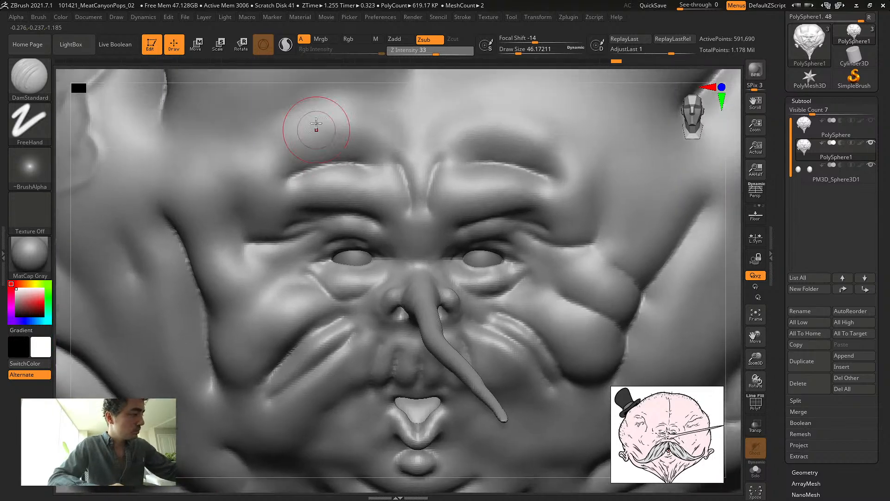
alt+click(357, 254)
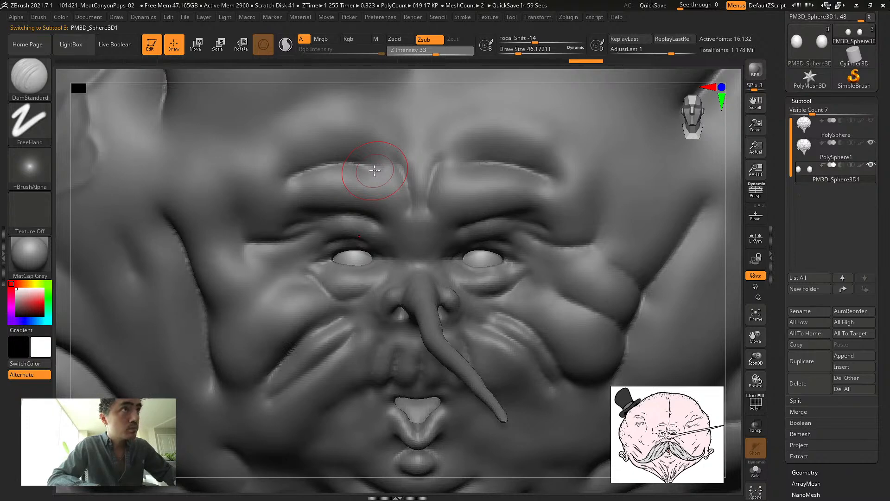
click(797, 366)
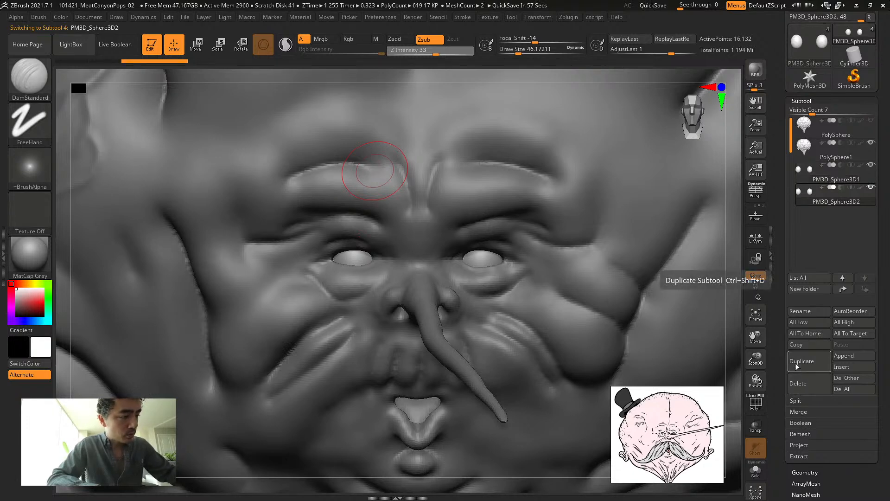
key(e)
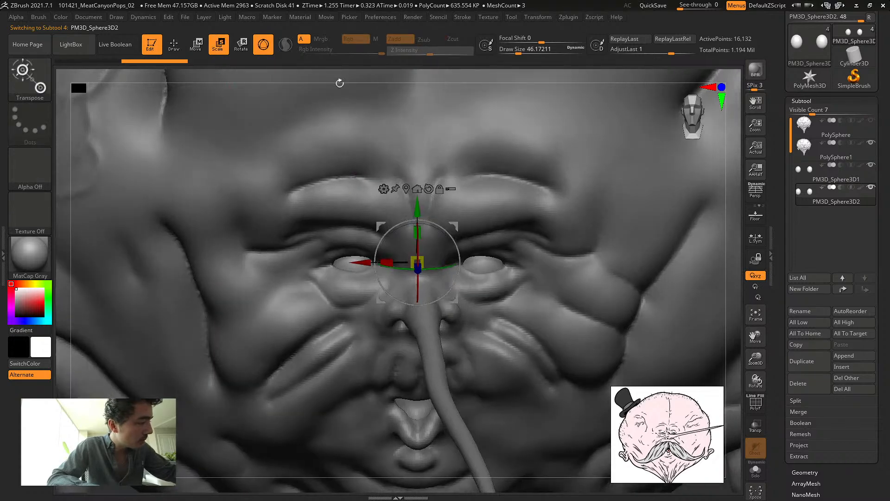
drag(417, 262, 418, 274)
Shrink the duplicated eyeballs into small pupil spheres with the Inflate deformation
click(799, 472)
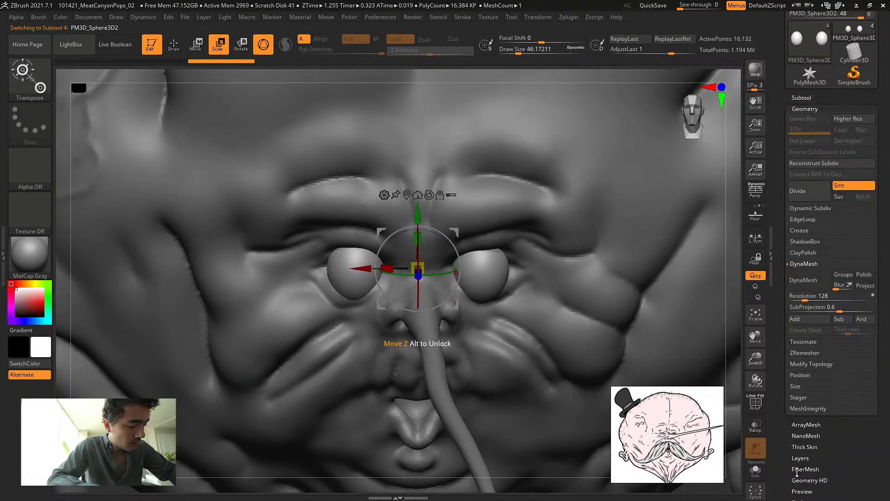
drag(786, 458, 786, 421)
click(799, 474)
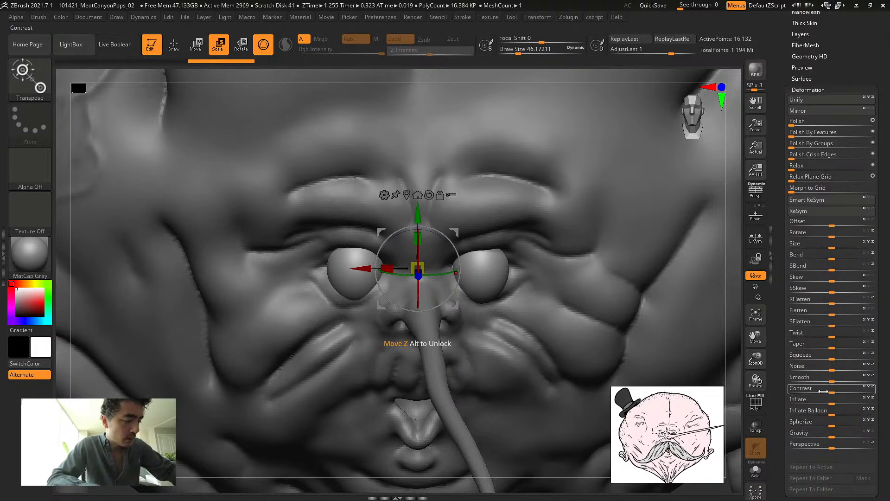
drag(825, 399, 815, 396)
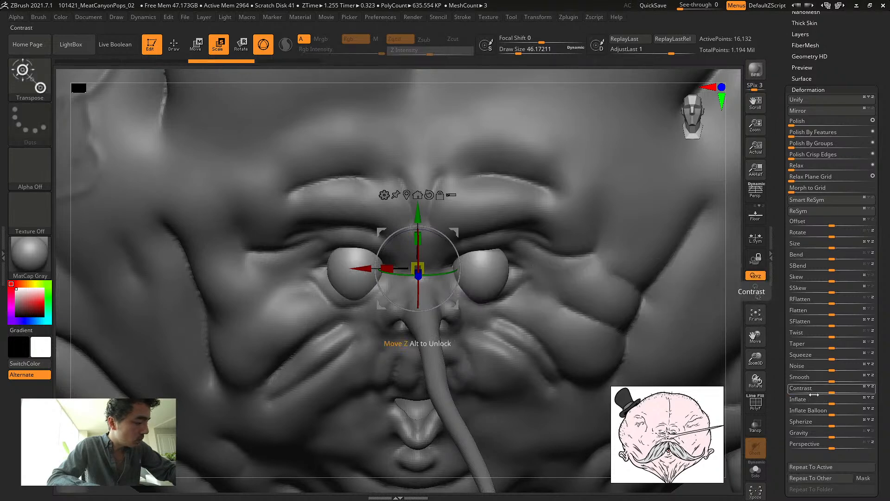
drag(831, 411, 827, 413)
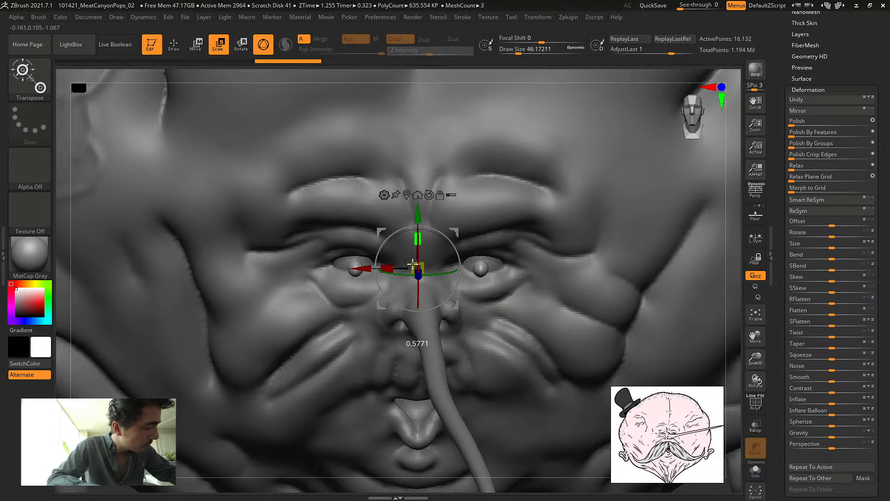
Move the small pupil spheres in depth against the front of the eyeballs and raise them slightly
drag(294, 76, 257, 88)
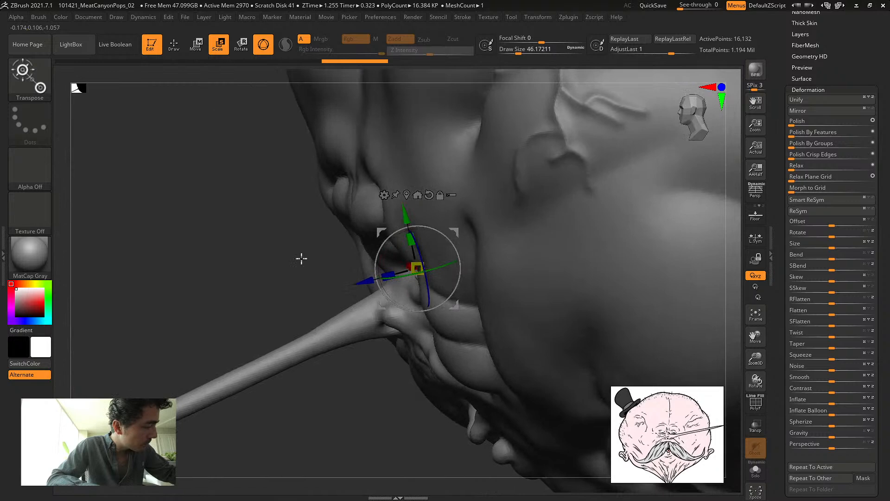
drag(302, 258, 368, 264)
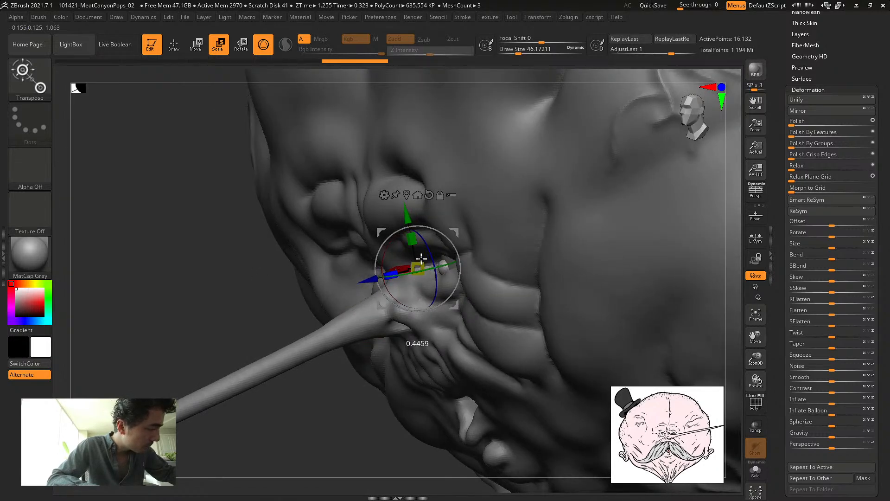
shift+drag(201, 235, 234, 211)
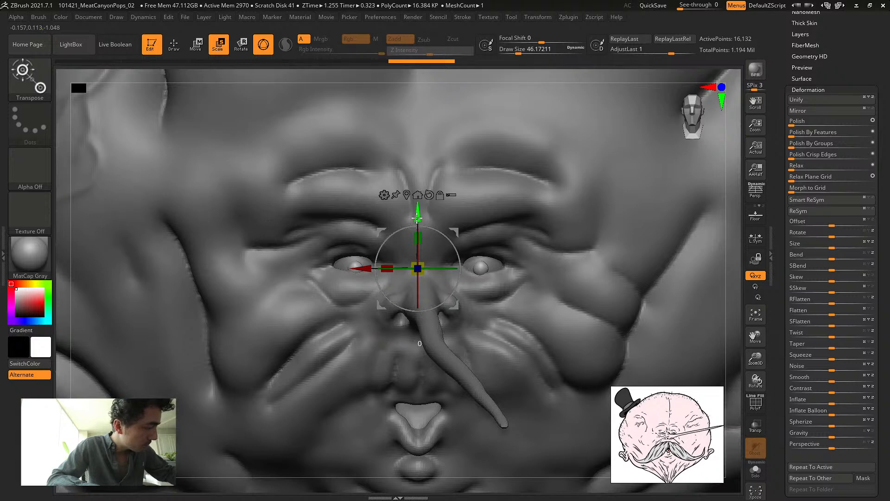
drag(417, 217, 417, 214)
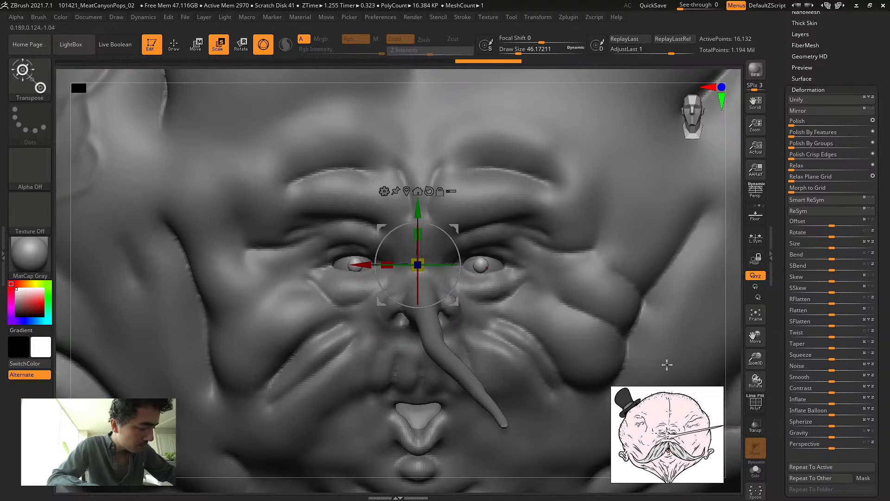
Shrink the pupil spheres further with the Inflate deformation and adjust their depth on the eyeball surface
drag(298, 80, 284, 113)
alt+drag(135, 340, 170, 388)
click(403, 277)
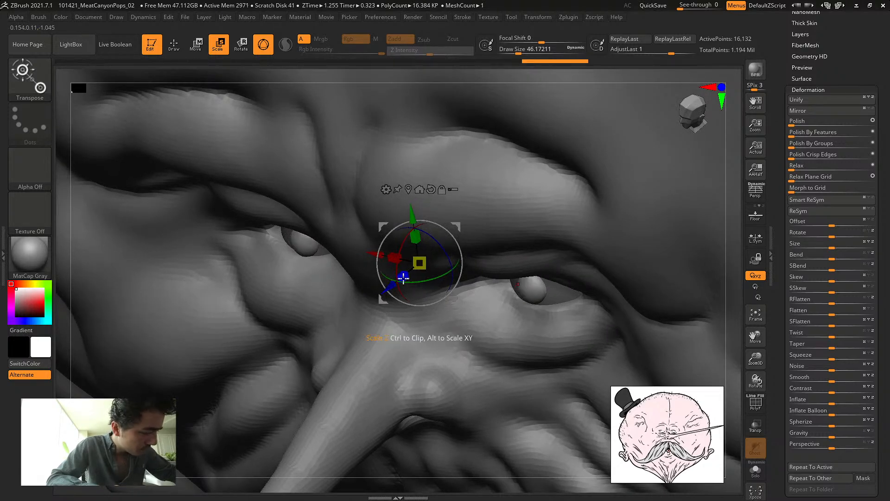
drag(832, 402, 827, 411)
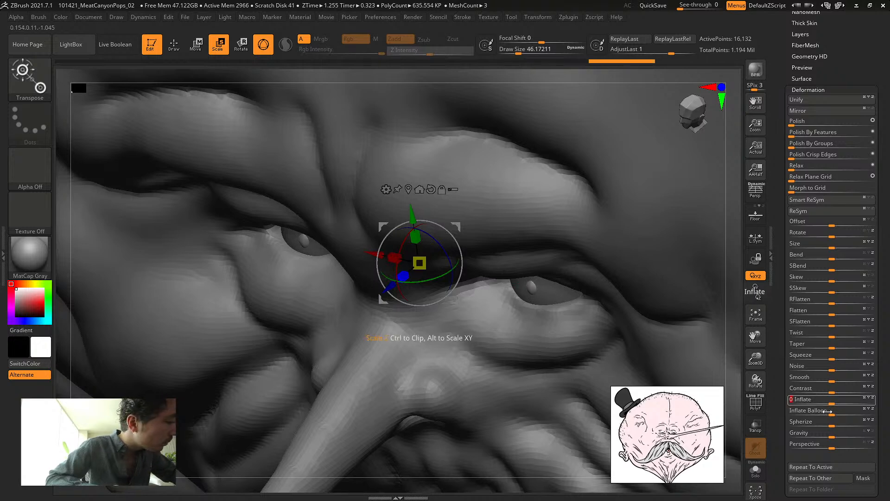
drag(389, 288, 388, 287)
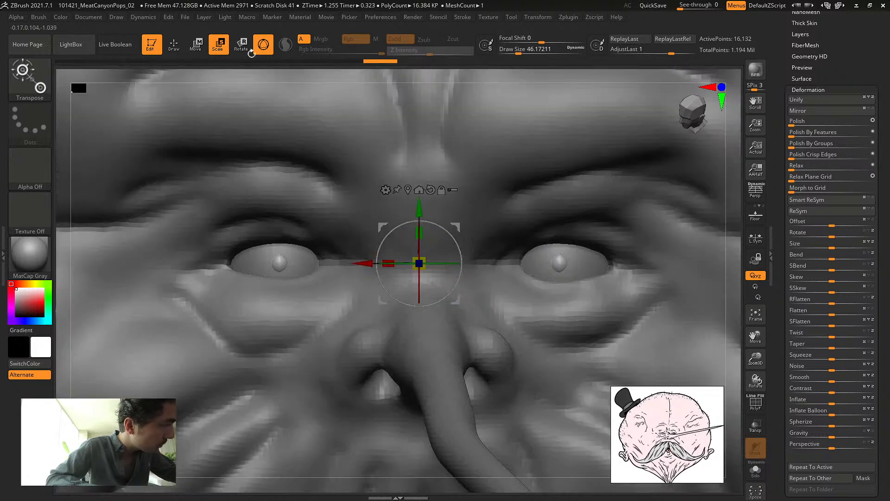
Raise the pupils toward the upper eyelids and enlarge them with an Inflate deformation of 5
drag(419, 211, 419, 204)
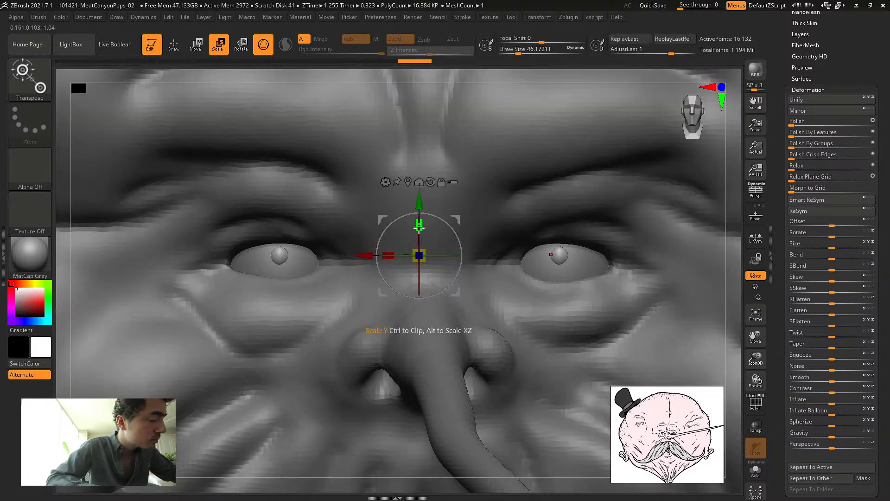
drag(830, 402, 835, 403)
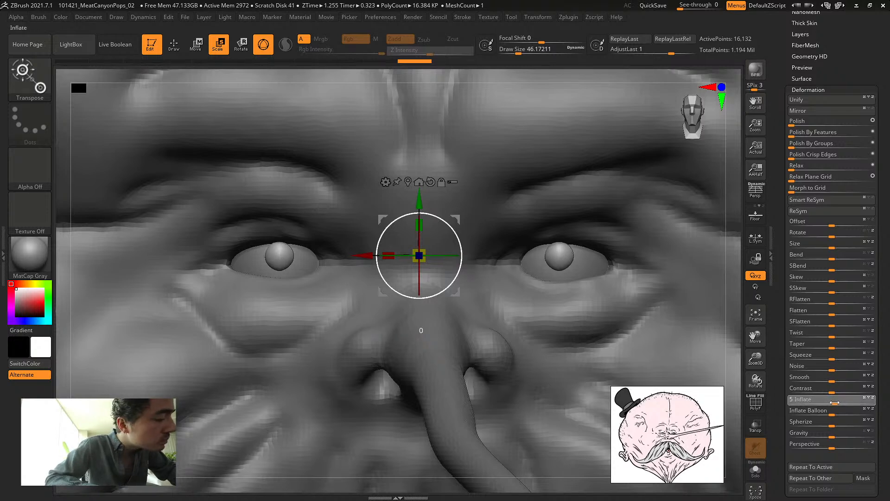
drag(419, 200, 419, 195)
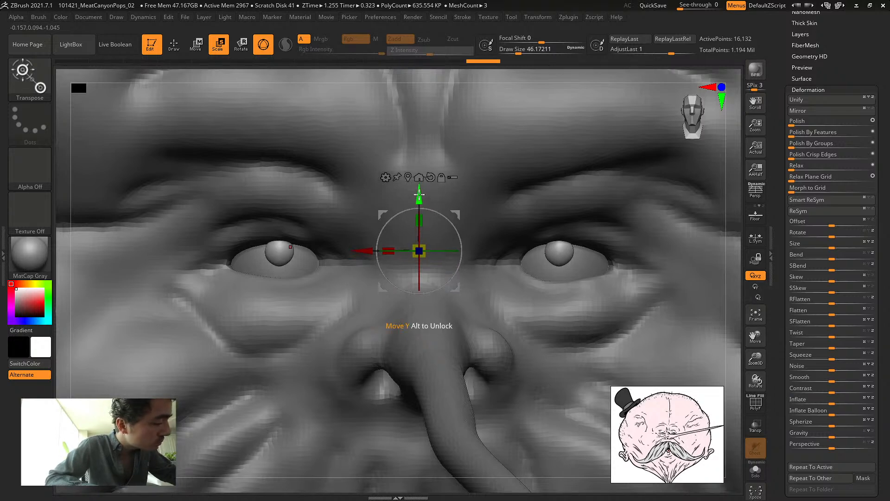
Adjust the pupils' depth on the eyeballs and spread them slightly apart by scaling horizontally to about 1.03
drag(185, 73, 157, 77)
drag(378, 256, 383, 255)
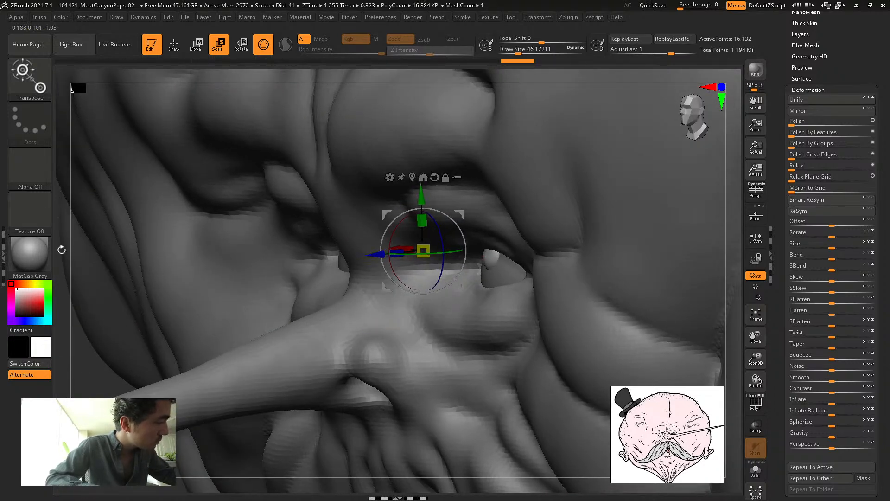
shift+drag(72, 89, 169, 111)
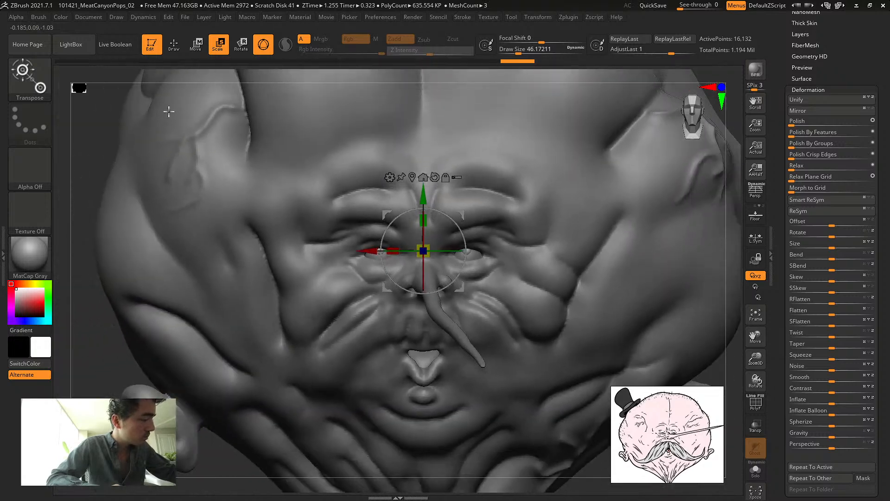
click(388, 249)
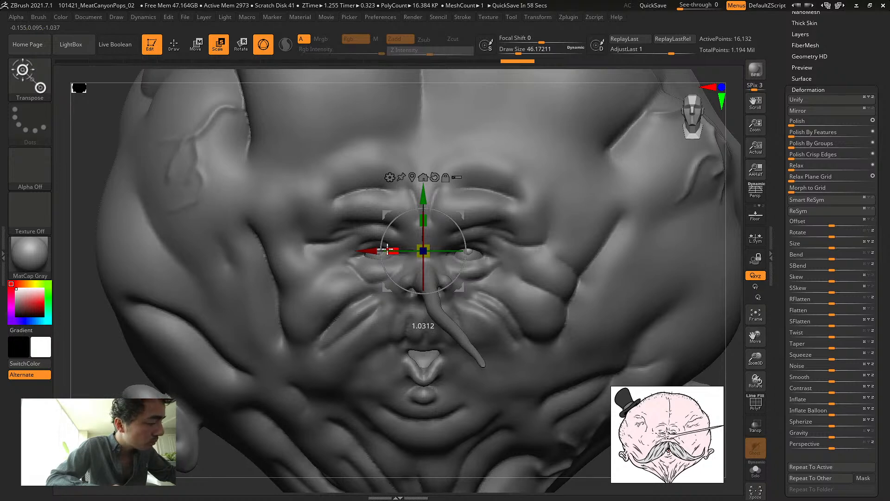
Make the head the active subtool in Draw mode and compare the overall face with the reference drawing
alt+click(93, 137)
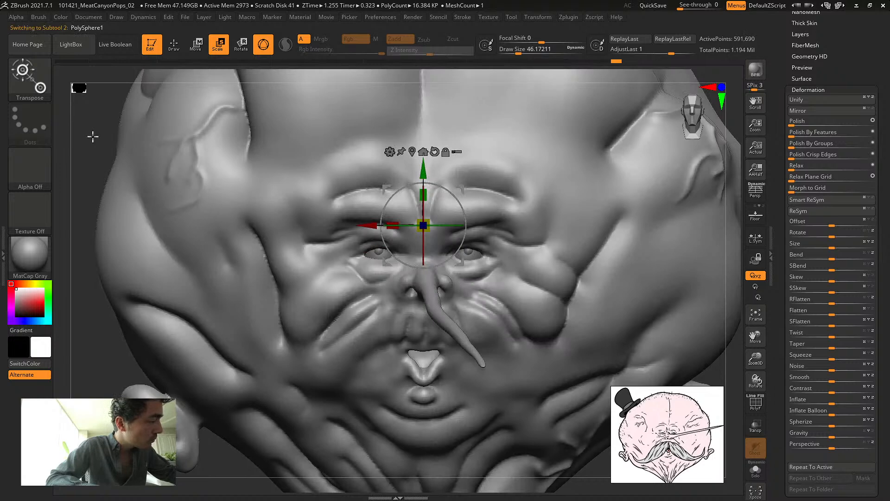
alt+drag(93, 137, 118, 121)
key(q)
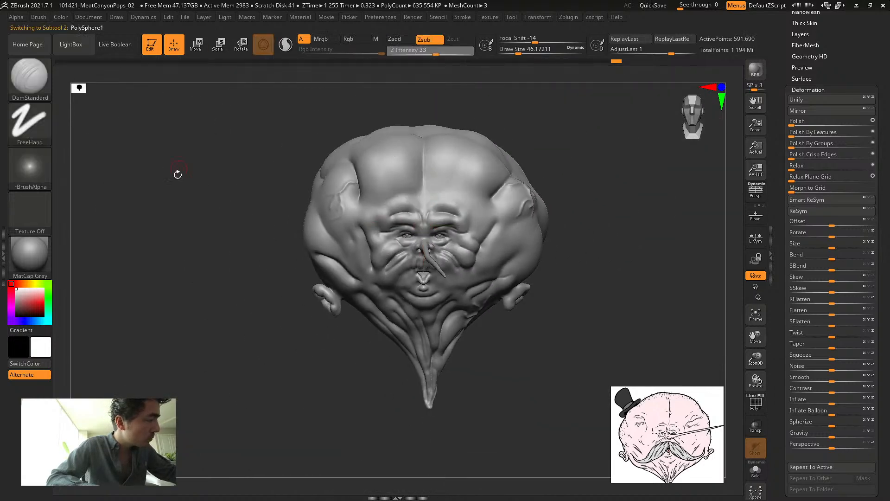
alt+drag(177, 173, 143, 155)
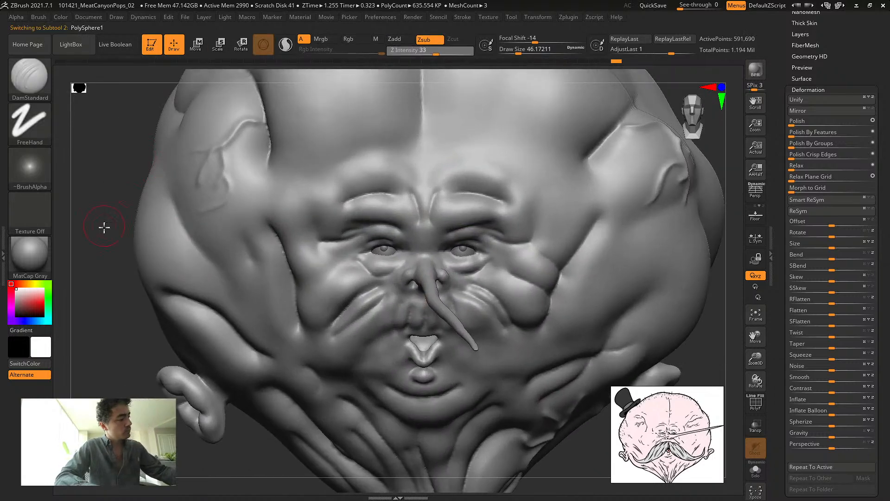
alt+drag(104, 227, 193, 283)
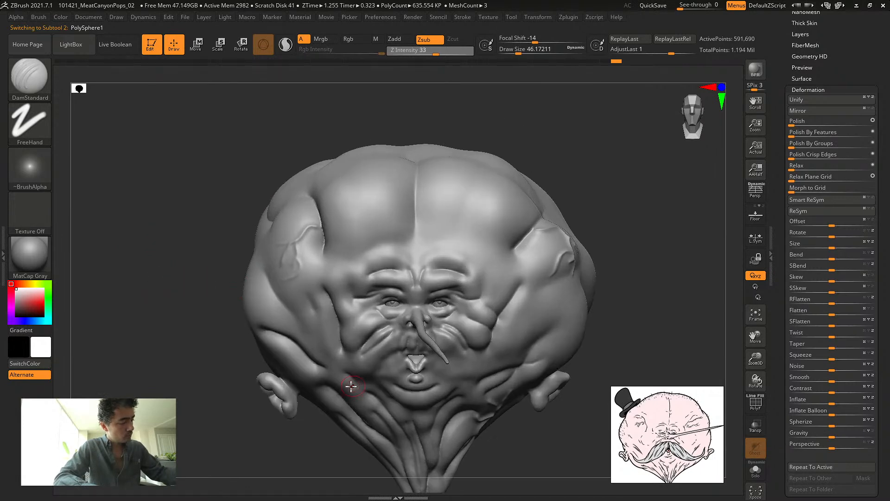
mouse_move(329, 428)
mouse_down()
mouse_move(308, 429)
mouse_move(325, 426)
mouse_up()
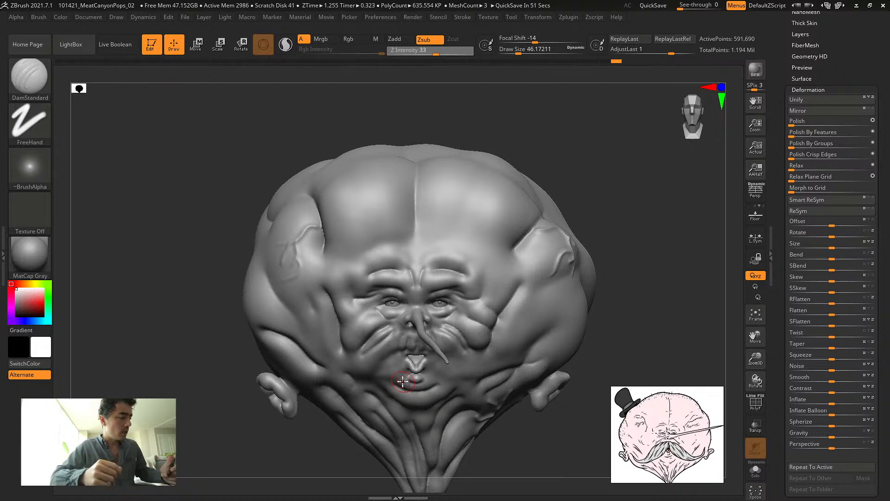
Thicken the lips with the Inflat brush, reduce the draw size to about 31, and refresh the head's DynaMesh
mouse_move(181, 304)
alt+mouse_down()
mouse_move(169, 318)
mouse_move(119, 278)
mouse_move(121, 115)
mouse_move(124, 334)
mouse_move(145, 358)
alt+mouse_up()
key(b)
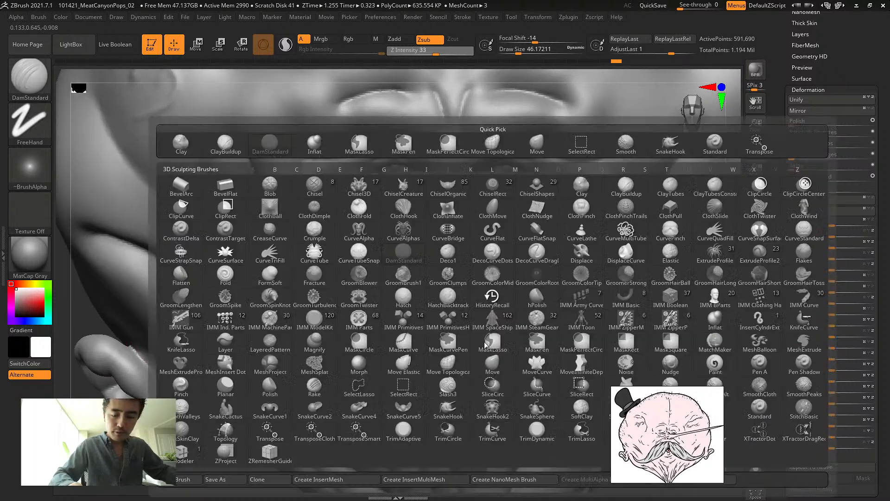
key(i)
key(n)
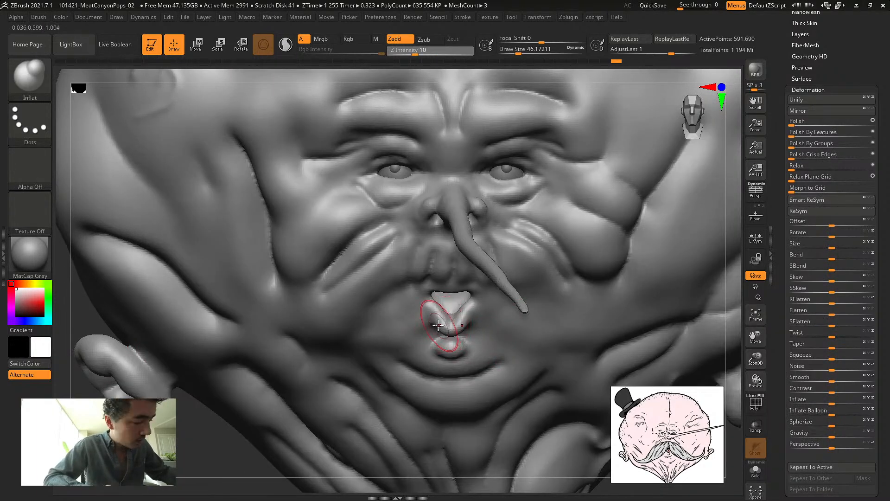
drag(442, 324, 441, 311)
key(s)
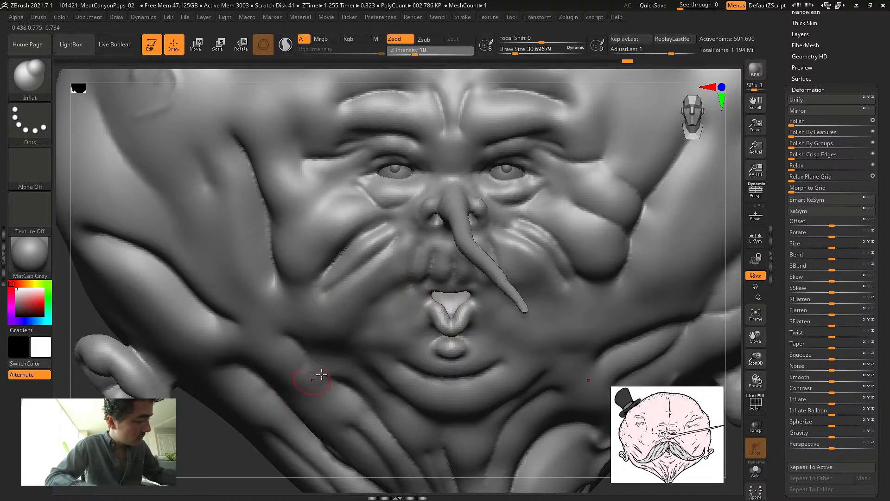
key(ctrl)
mouse_move(219, 438)
right_down()
mouse_move(195, 441)
mouse_move(219, 426)
right_up()
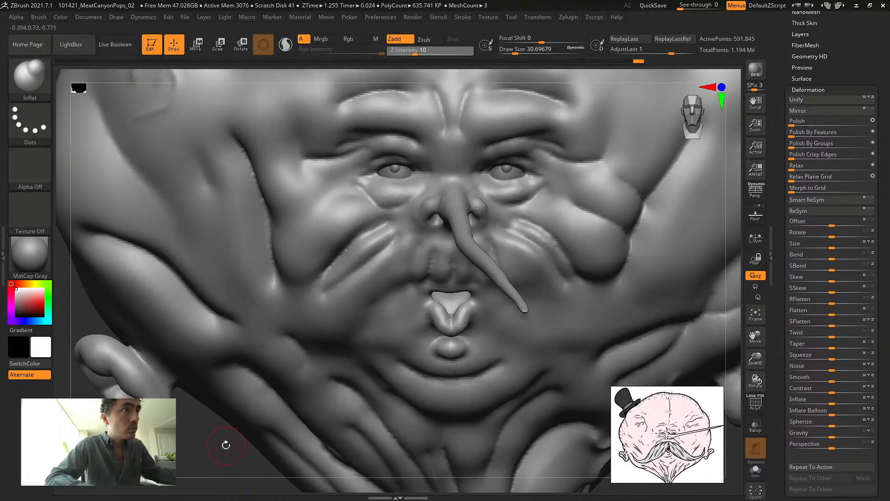
mouse_move(223, 447)
right_down()
mouse_move(200, 426)
mouse_move(230, 444)
mouse_move(177, 389)
right_up()
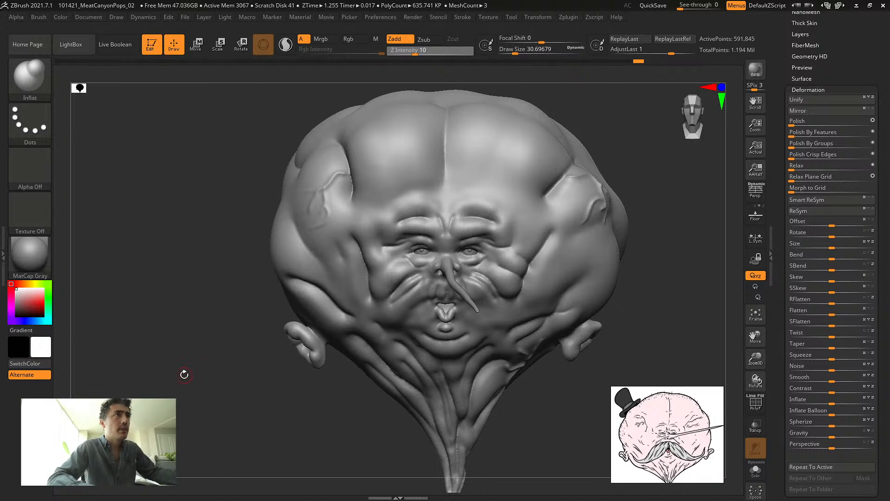
mouse_move(191, 374)
right_down()
mouse_move(149, 363)
mouse_move(188, 363)
mouse_move(151, 361)
mouse_move(149, 344)
mouse_move(180, 357)
right_up()
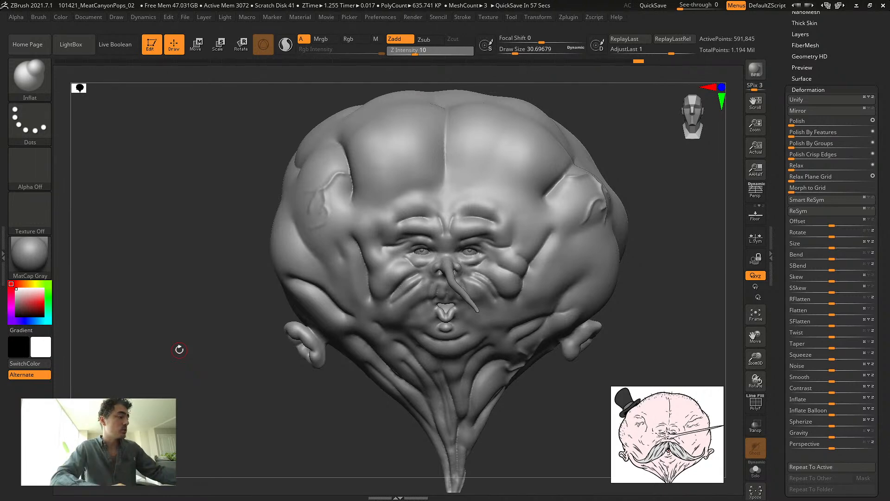
right_drag(200, 225, 216, 221)
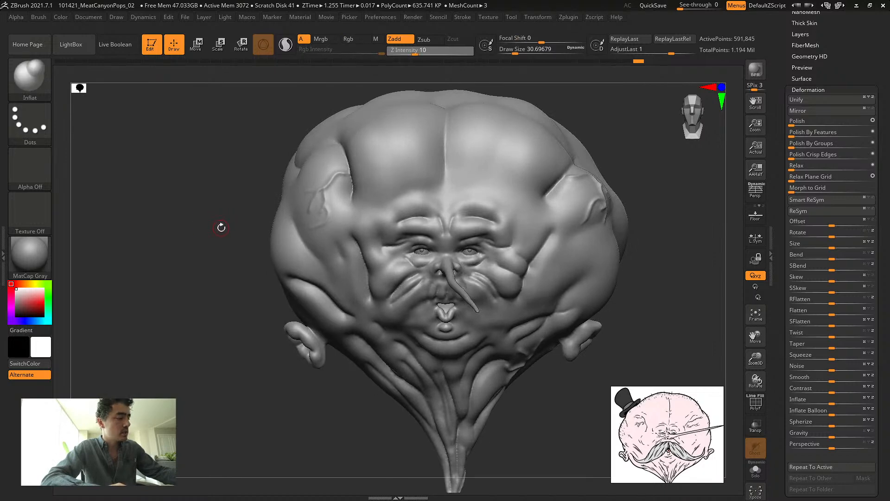
mouse_move(213, 211)
right_down()
mouse_move(183, 213)
mouse_move(201, 226)
right_up()
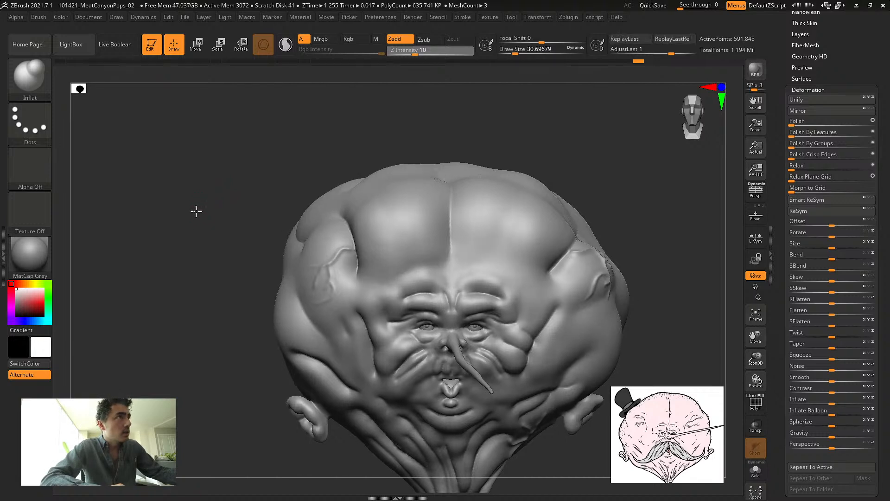
Insert a Cylinder3D as a new subtool for the top hat
scroll(820, 149, up, 10)
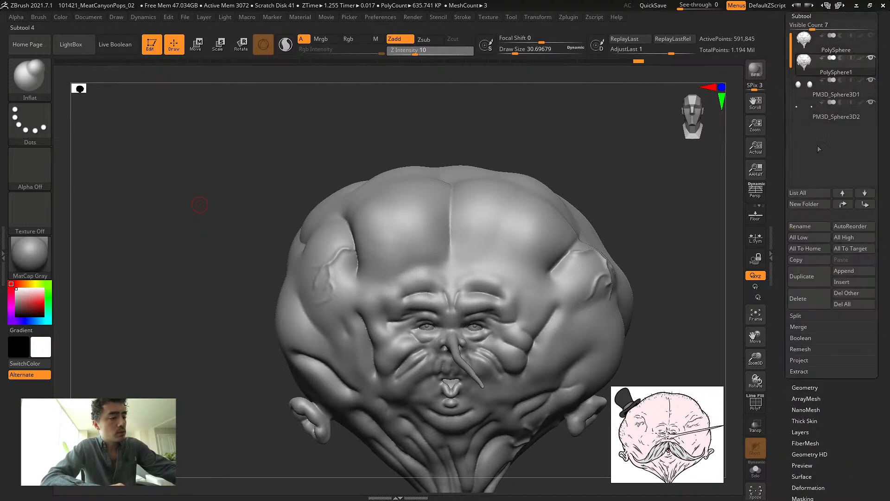
click(841, 280)
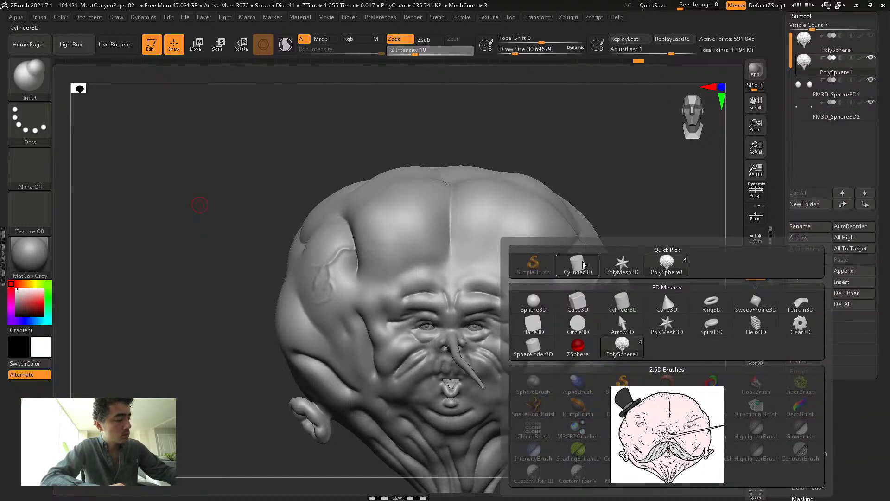
click(621, 301)
Subdivide the cylinder three times and convert it to a DynaMesh at resolution 128
click(805, 387)
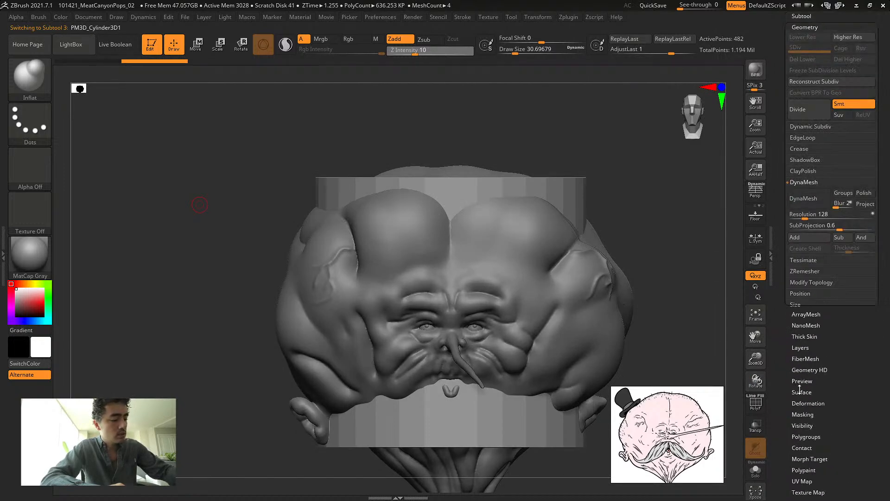
click(804, 111)
click(803, 111)
click(804, 111)
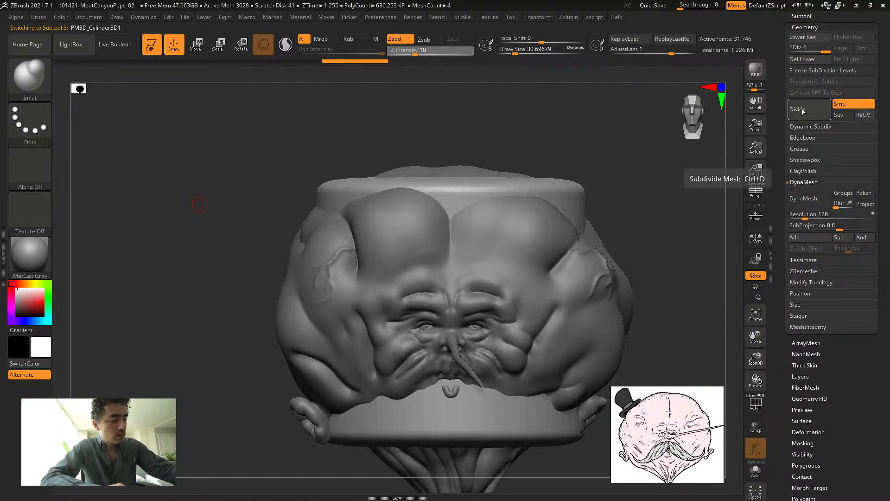
click(799, 200)
click(694, 223)
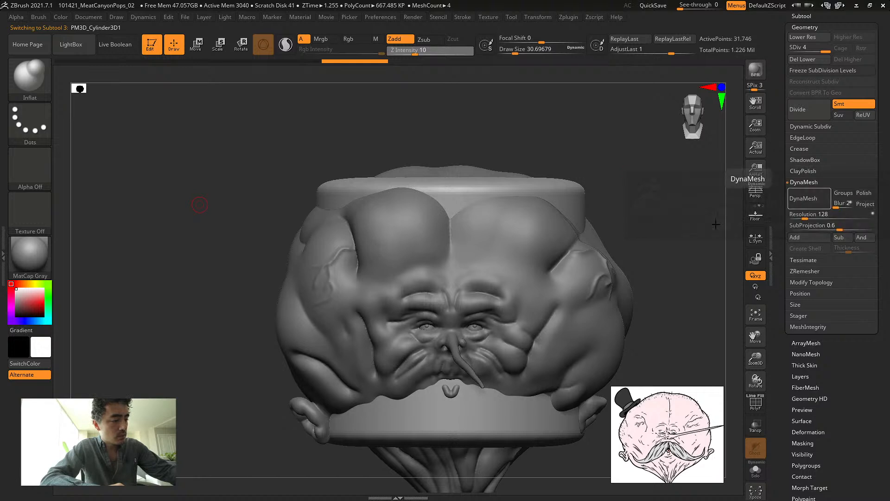
Isolate the cylinder, scale it down uniformly to under half its size, and stretch it slightly in height
click(219, 44)
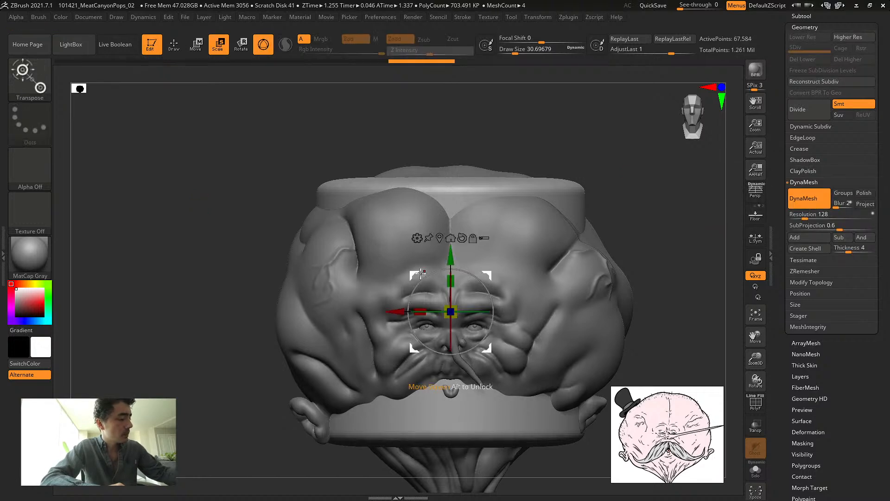
click(755, 470)
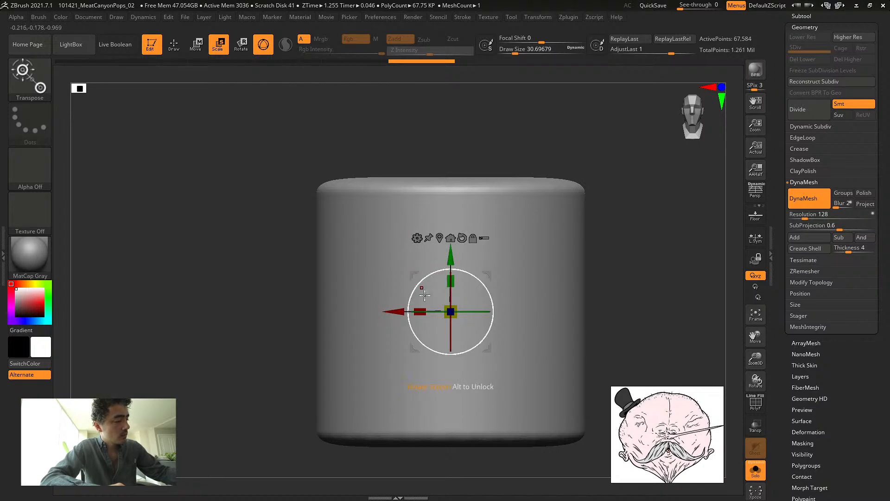
drag(451, 311, 497, 372)
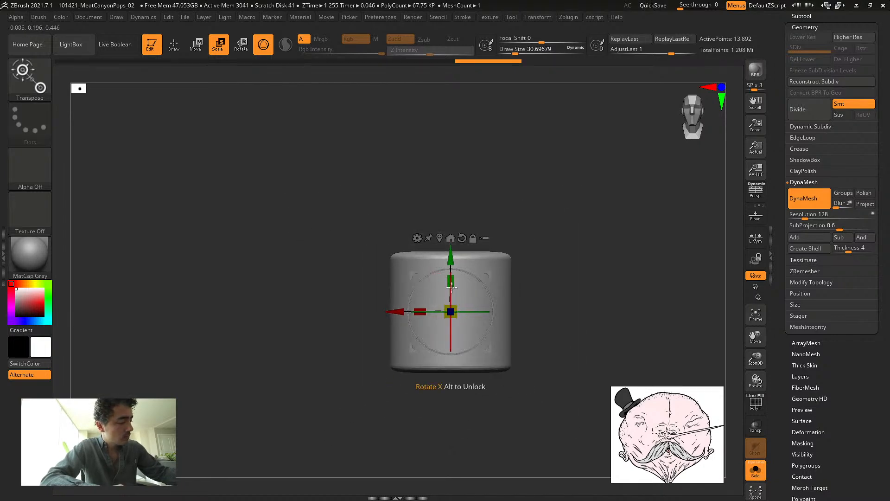
drag(450, 281, 444, 269)
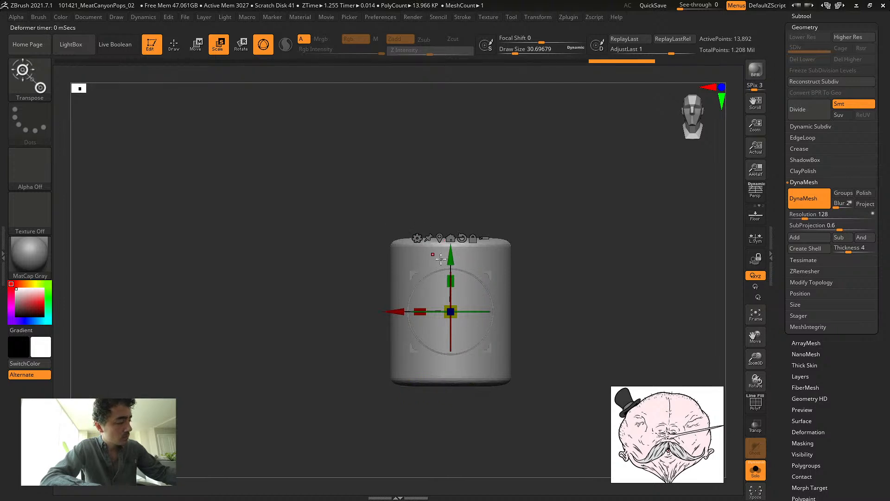
Apply the Bend Curve deformer to the cylinder and flare its upper end outward like a top hat crown
click(417, 238)
click(501, 270)
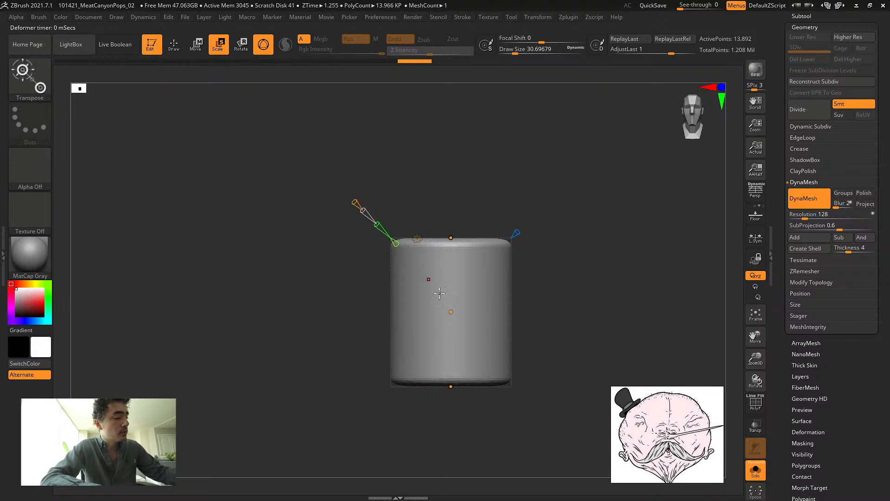
drag(466, 328, 464, 274)
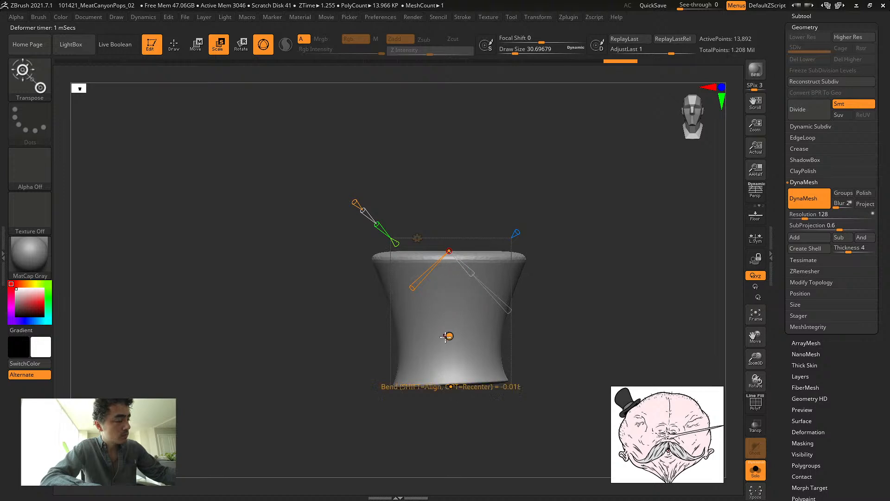
Flare the cylinder's bottom end outward into a brim and move the curve point above it to tighten the transition
click(449, 387)
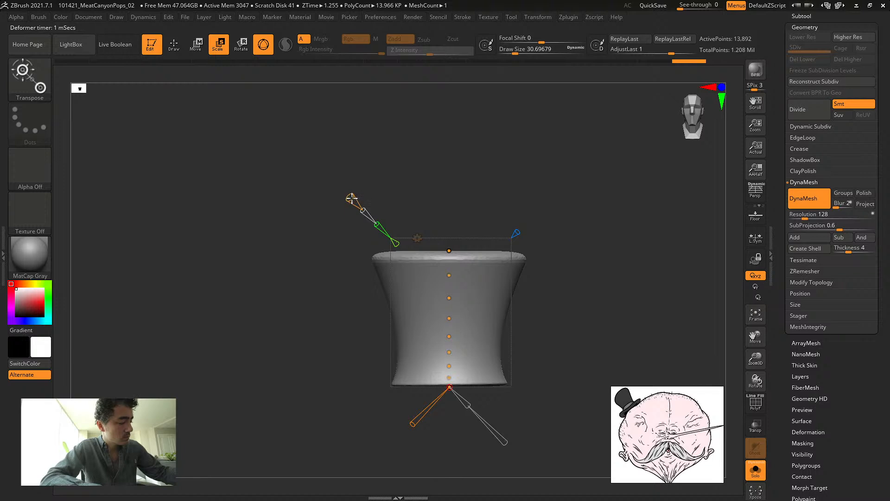
mouse_move(467, 405)
mouse_down()
mouse_move(474, 412)
mouse_move(450, 396)
mouse_move(454, 412)
mouse_up()
mouse_move(445, 382)
mouse_down()
mouse_move(448, 398)
mouse_move(448, 372)
mouse_up()
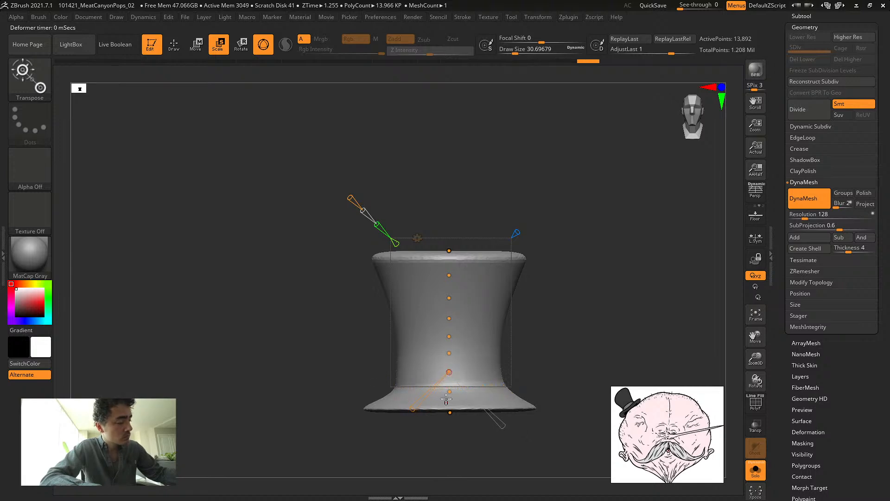
Add more curve points along the hat, extend the base downward into a thicker brim, and narrow its bottom edge slightly
click(351, 198)
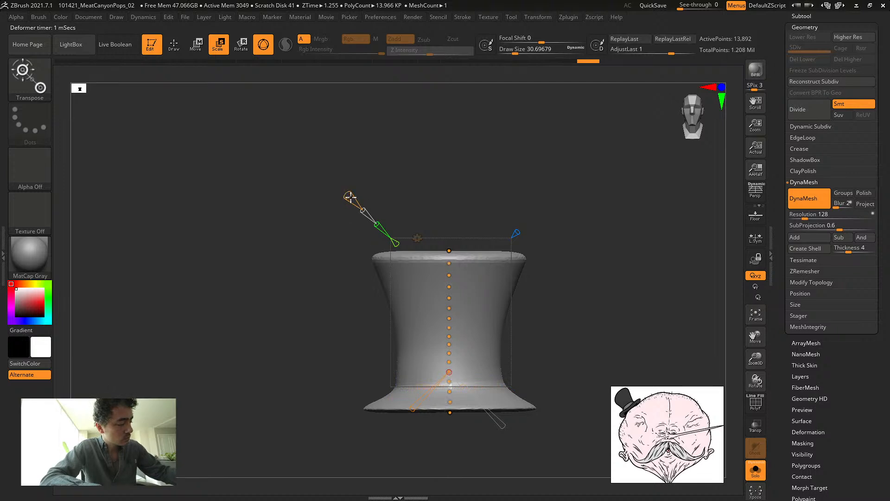
mouse_move(449, 413)
mouse_down()
mouse_move(450, 424)
mouse_move(450, 401)
mouse_up()
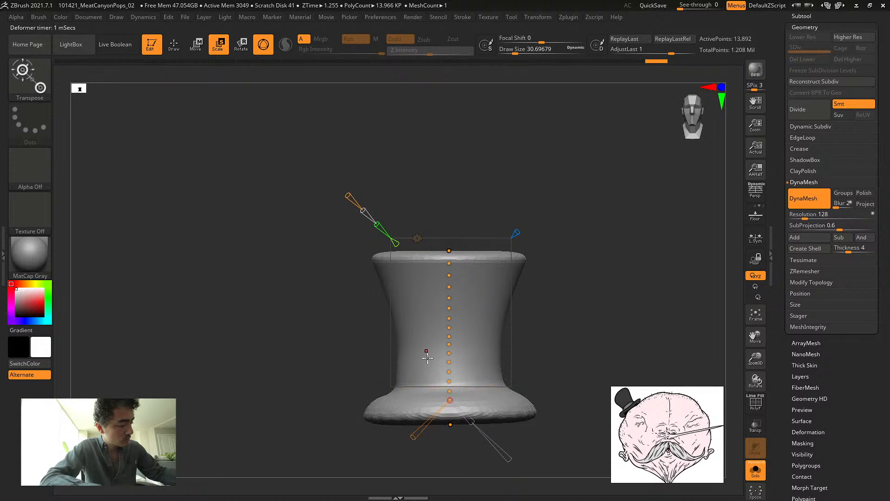
click(451, 424)
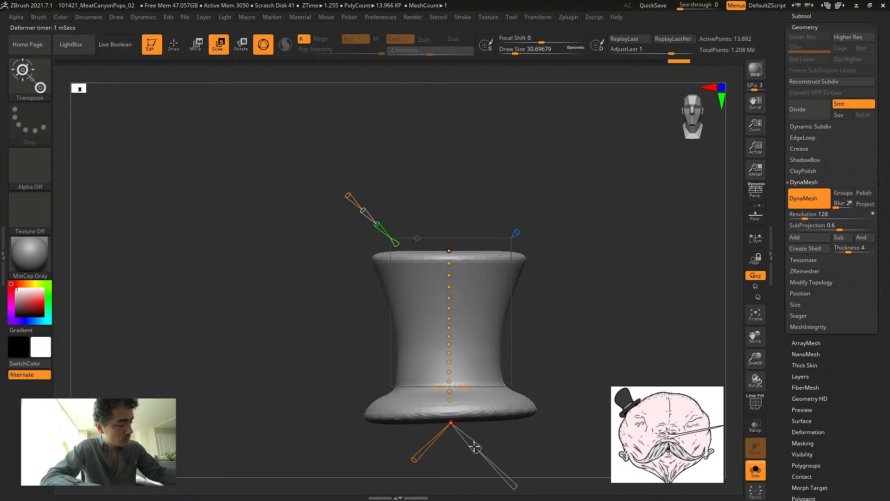
drag(468, 440, 472, 444)
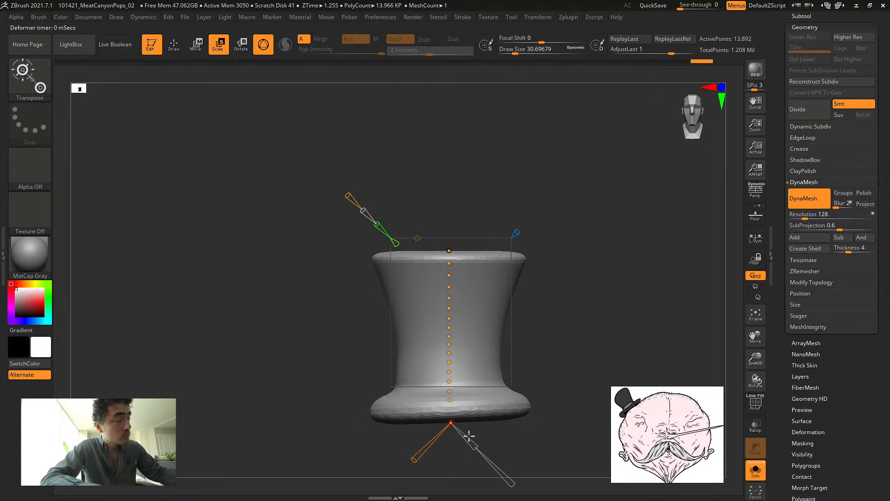
Adjust the curve point just above the hat's base and scale it up to widen the brim's upper edge
click(449, 401)
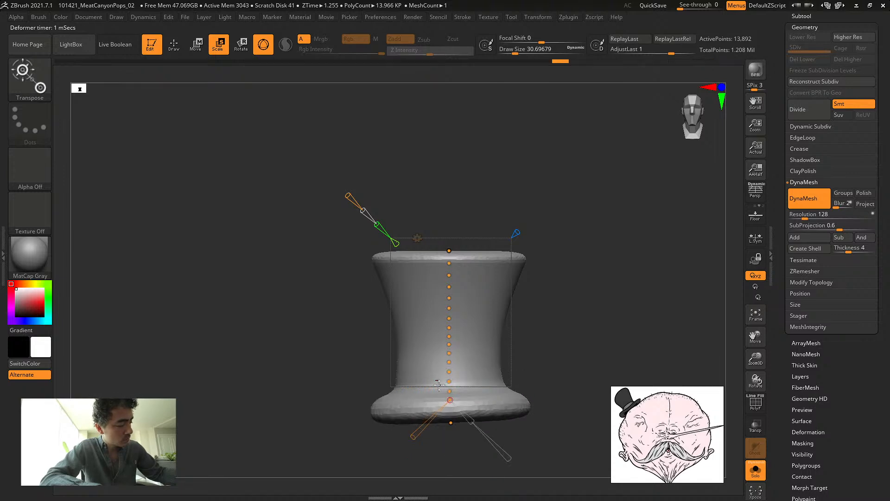
click(448, 402)
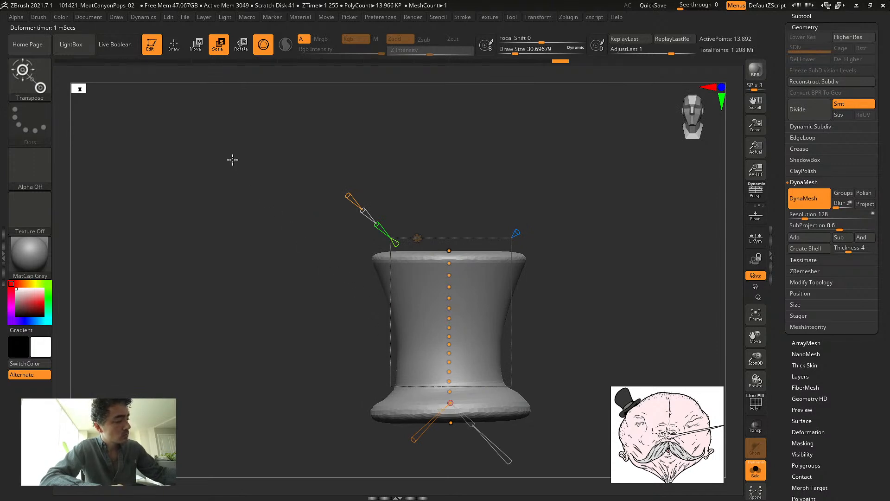
drag(471, 422, 475, 426)
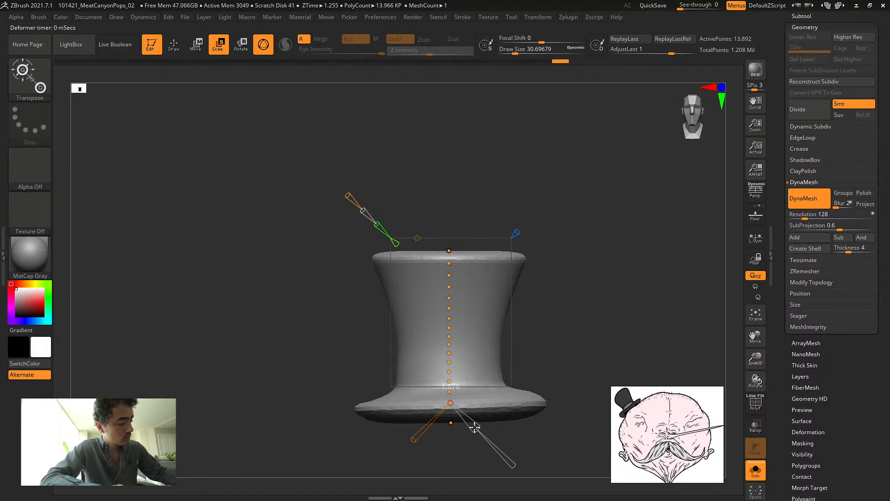
Widen the brim's bottom edge, lower its end point slightly, and undo the last curve adjustment
click(448, 423)
drag(472, 444, 479, 451)
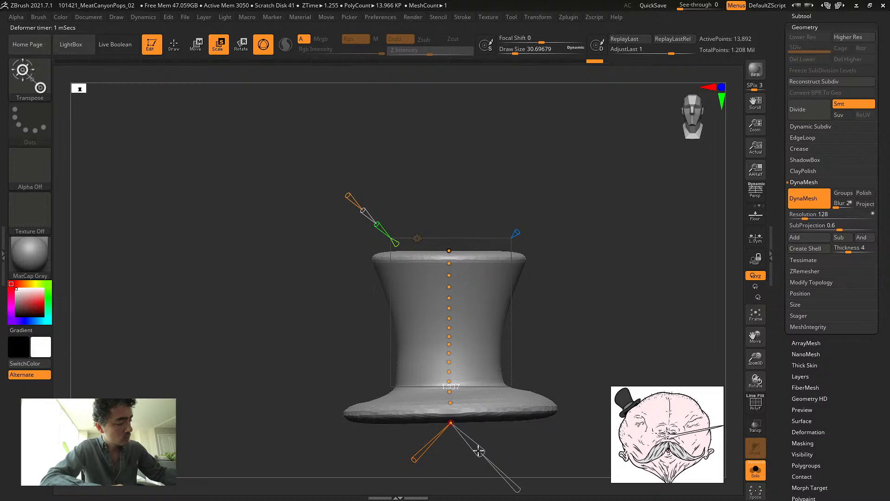
mouse_move(449, 423)
mouse_down()
mouse_move(469, 423)
mouse_move(480, 437)
mouse_move(447, 418)
mouse_move(452, 428)
mouse_up()
click(451, 417)
key(ctrl+z)
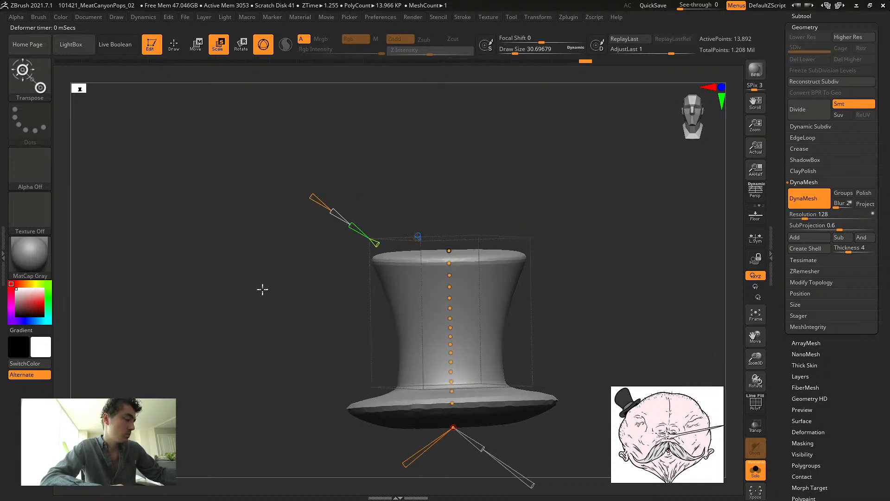
Step back and forward through the last brim edits and adjust the curve point just above the hat's bottom edge
key(ctrl+z)
key(ctrl+shift+z)
key(ctrl+shift+z)
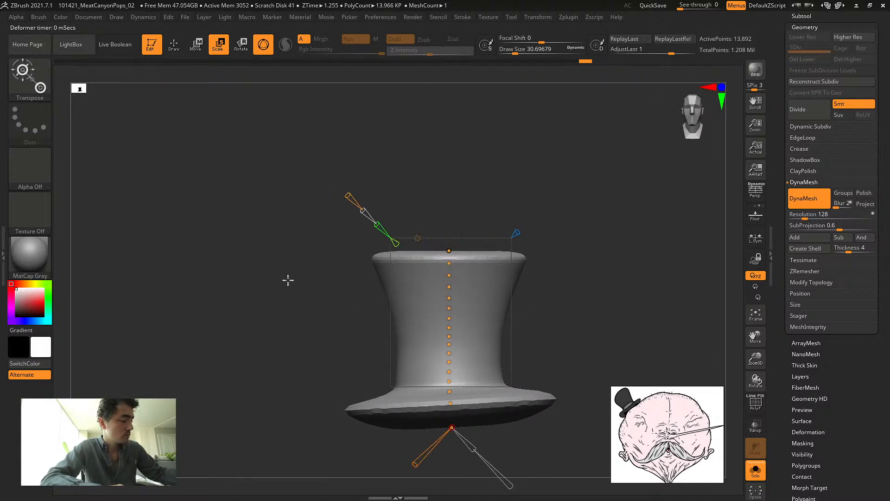
drag(451, 416, 448, 401)
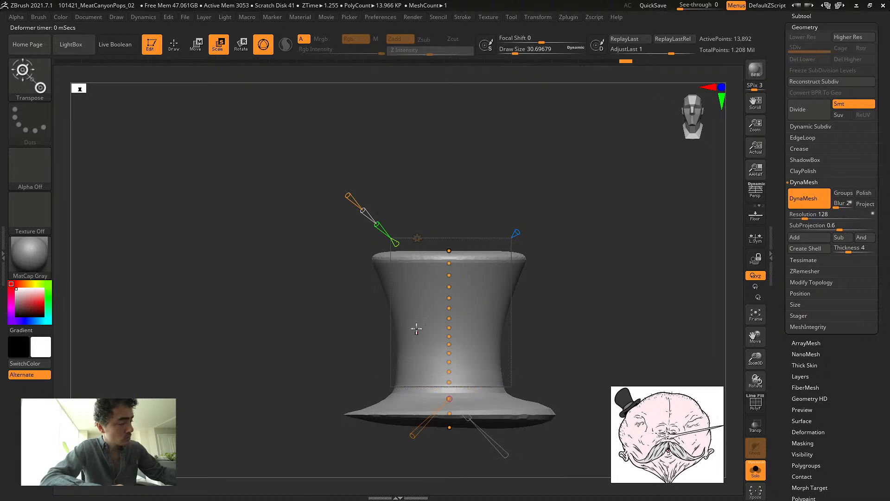
Reduce the number of curve points along the hat, try adjusting the upper one, and remesh the hat with DynaMesh
drag(350, 194, 346, 198)
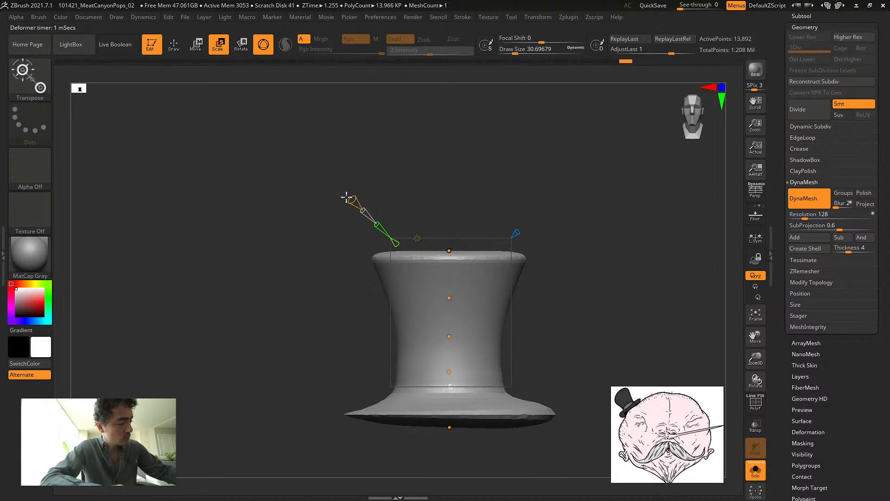
mouse_move(449, 298)
mouse_down()
mouse_move(469, 318)
mouse_move(447, 307)
mouse_up()
key(ctrl+z)
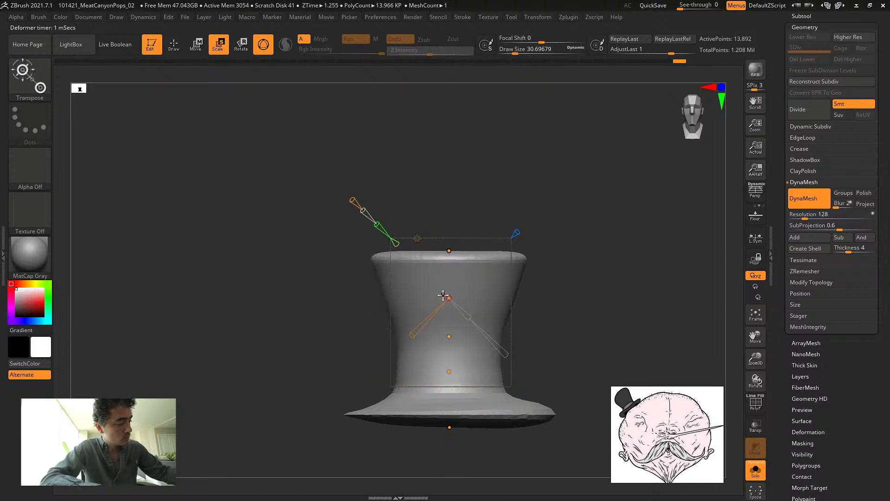
key(ctrl+z)
ctrl+drag(205, 170, 182, 220)
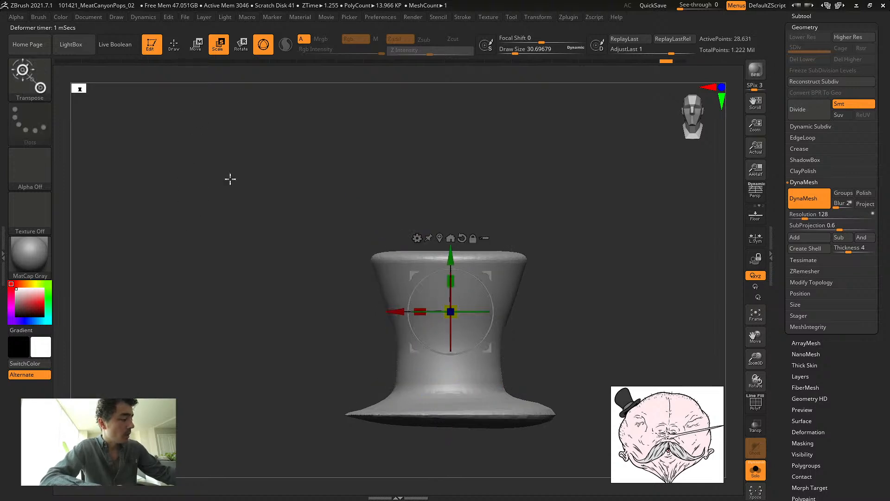
Switch to sculpting with the hPolish brush, undo the trial stroke on the brim, and reduce the draw size to about 257
key(q)
mouse_move(231, 179)
mouse_down()
mouse_move(233, 216)
mouse_move(230, 175)
mouse_move(411, 317)
mouse_move(392, 320)
mouse_move(439, 340)
mouse_move(489, 345)
mouse_move(494, 319)
mouse_up()
key(s)
shift+drag(279, 254, 282, 306)
shift+drag(305, 278, 309, 276)
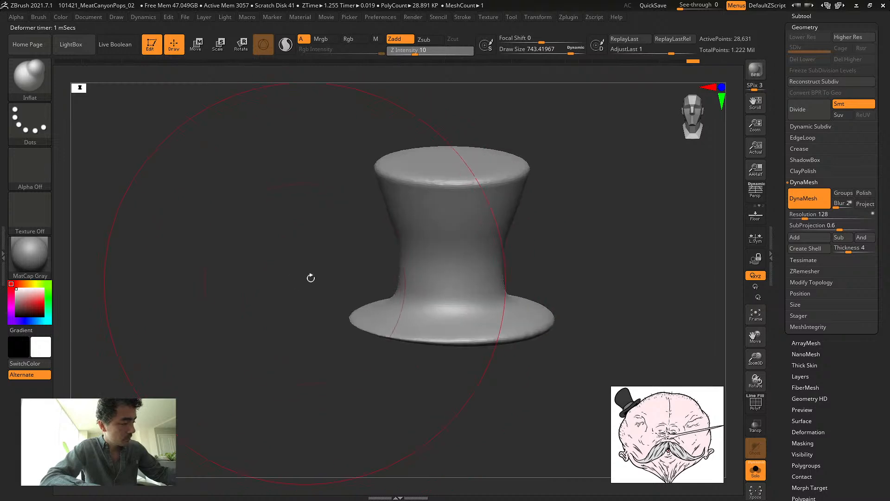
key(b)
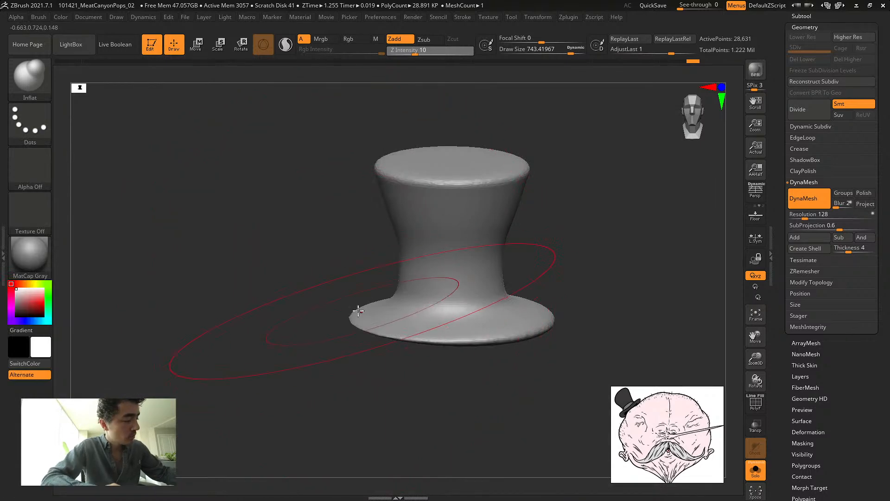
key(b)
key(h)
key(p)
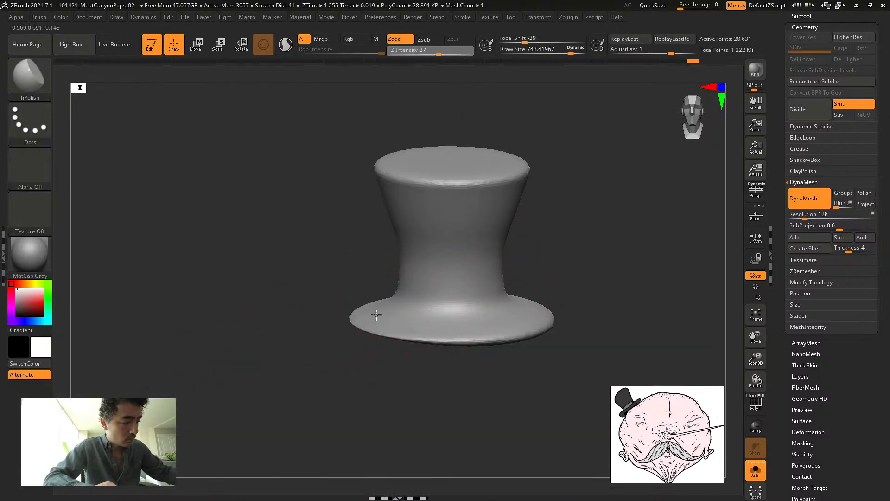
drag(377, 315, 346, 306)
key(ctrl+z)
key(s)
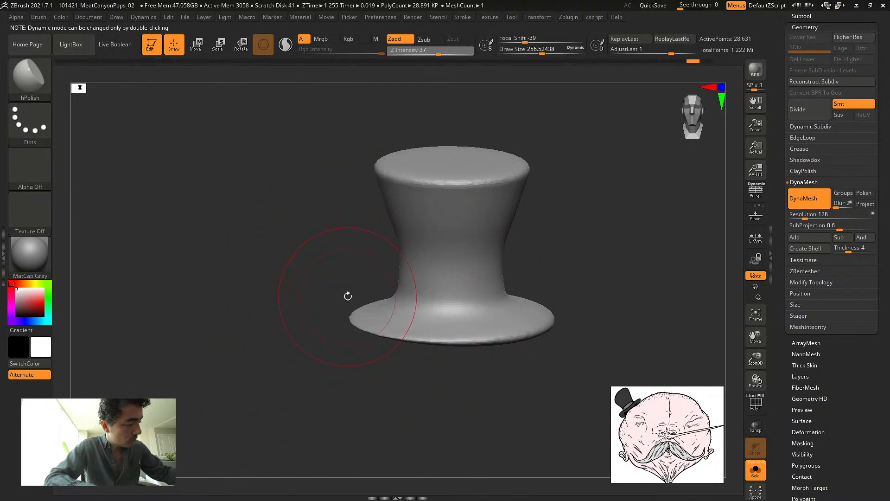
click(39, 16)
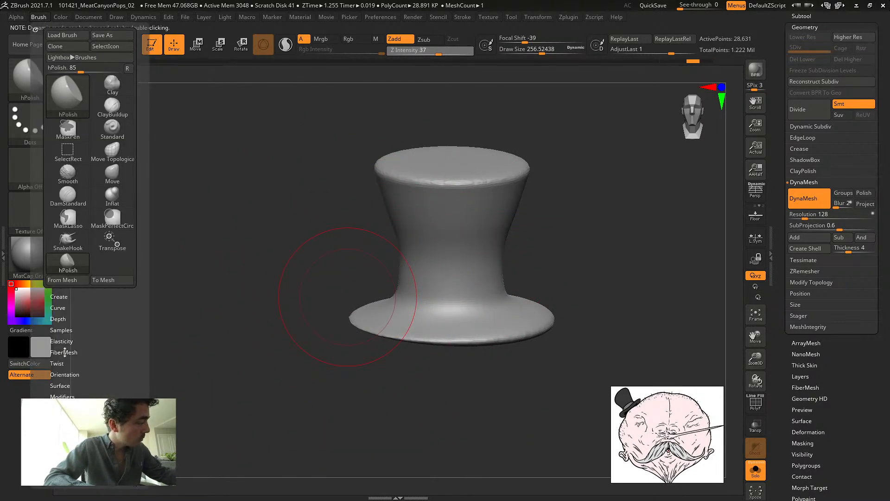
drag(104, 334, 104, 244)
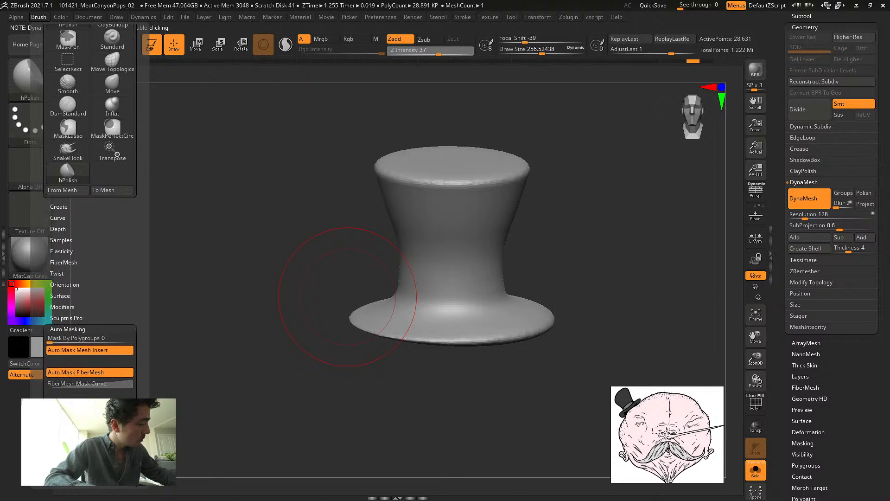
drag(282, 308, 345, 303)
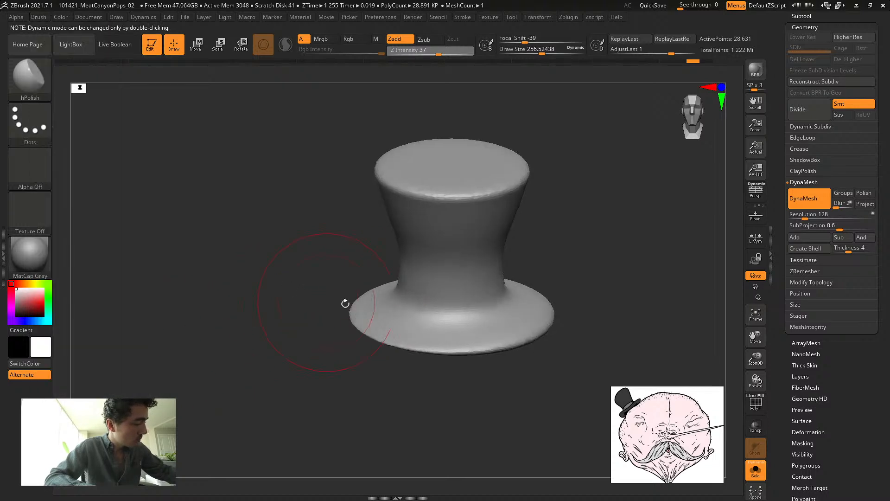
Carve a round hollow into the center of the hat's underside with the ClayBuildup brush, remesh it, and smooth the cavity
drag(283, 273, 255, 223)
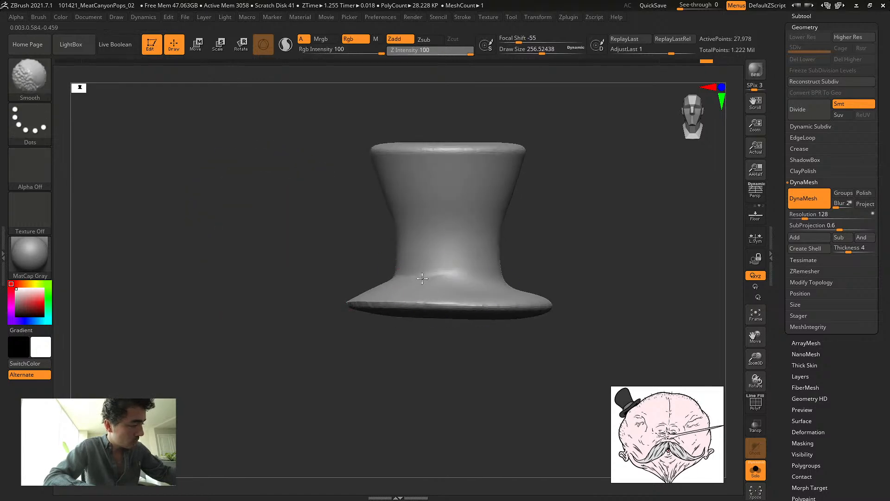
shift+drag(290, 265, 368, 259)
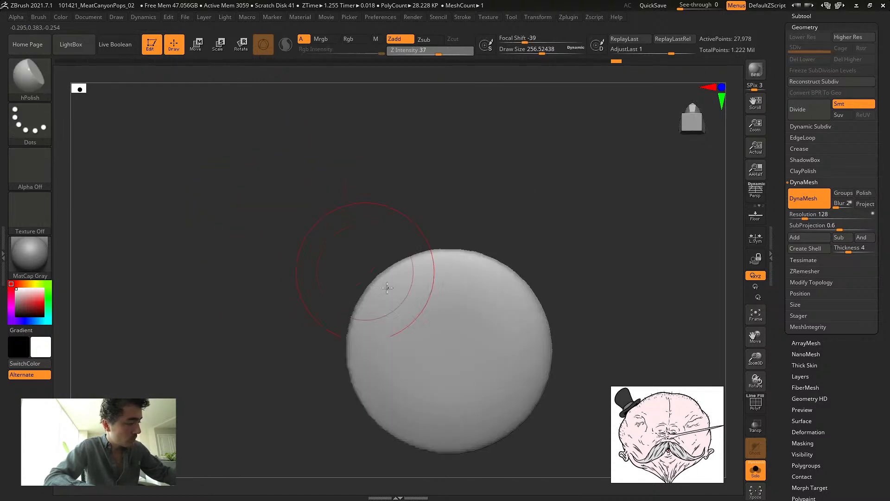
key(b)
key(c)
key(b)
mouse_move(437, 343)
alt+mouse_down()
mouse_move(449, 341)
mouse_move(450, 363)
alt+mouse_up()
ctrl+drag(265, 241, 289, 264)
mouse_move(446, 329)
shift+mouse_down()
mouse_move(473, 355)
mouse_move(461, 311)
mouse_move(445, 337)
shift+mouse_up()
Widen one side of the hollow with ClayBuildup at a draw size of about 172, and set the brush alpha to Alpha Off
key(s)
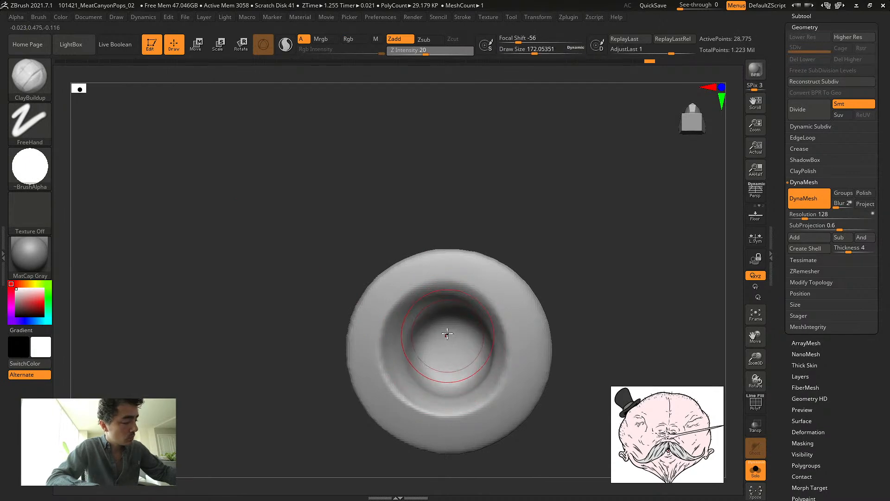
mouse_move(451, 302)
alt+mouse_down()
mouse_move(485, 318)
mouse_move(485, 387)
alt+mouse_up()
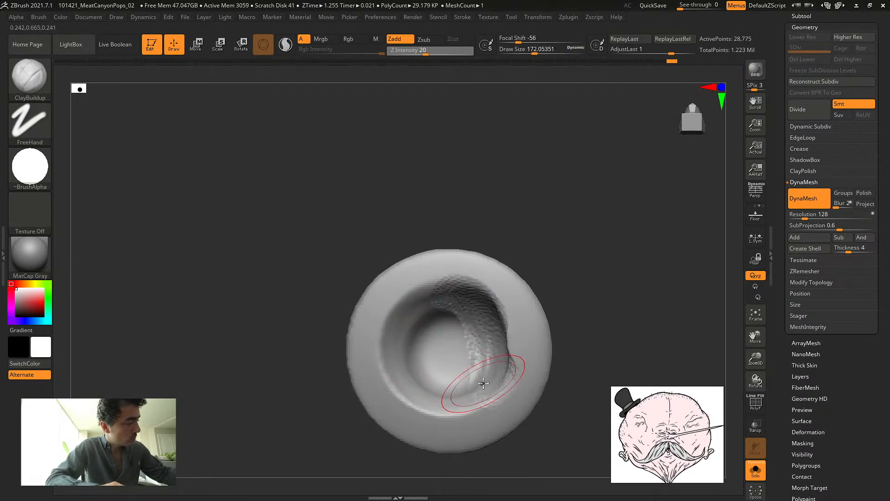
click(30, 167)
click(129, 179)
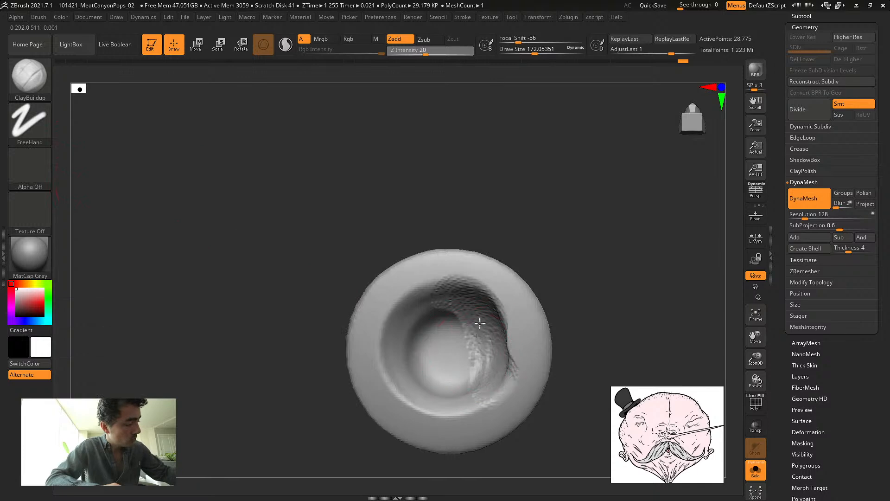
Save the project as 101421_MeatCanyonPops_03
key(ctrl+s)
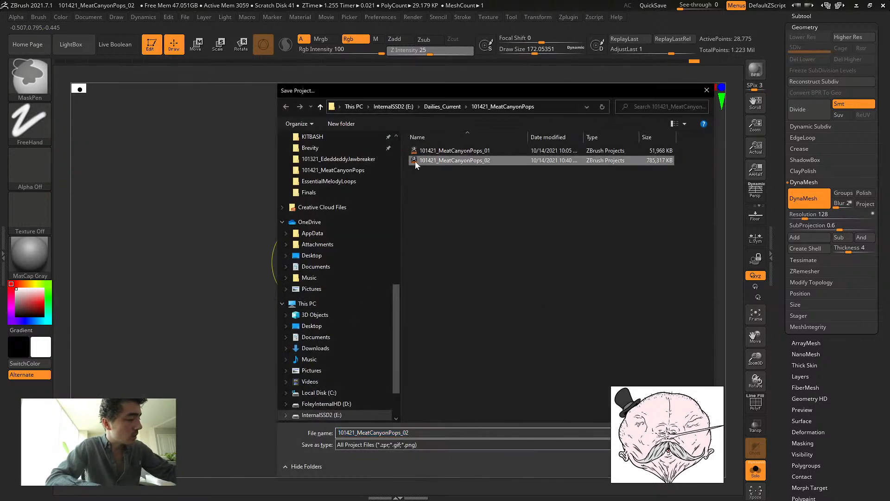
key(Return)
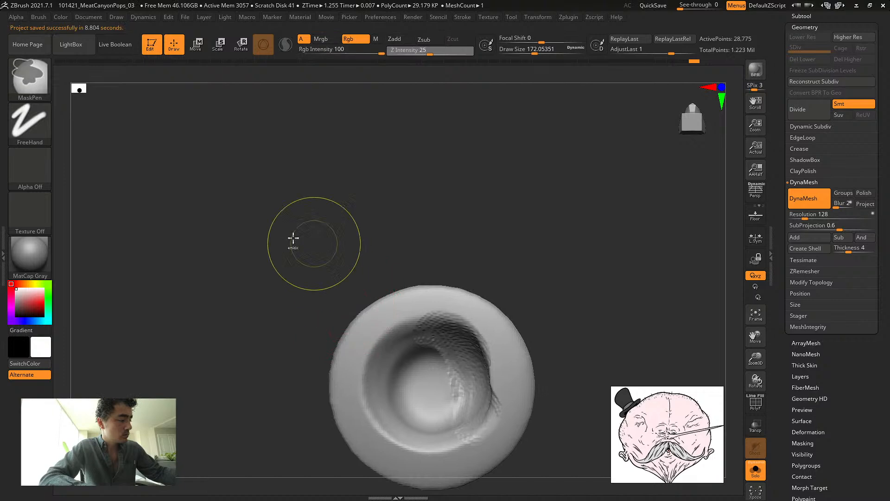
Smooth the rough wall inside the hat's hollow, widen the cavity with more ClayBuildup strokes, and remesh
key(shift)
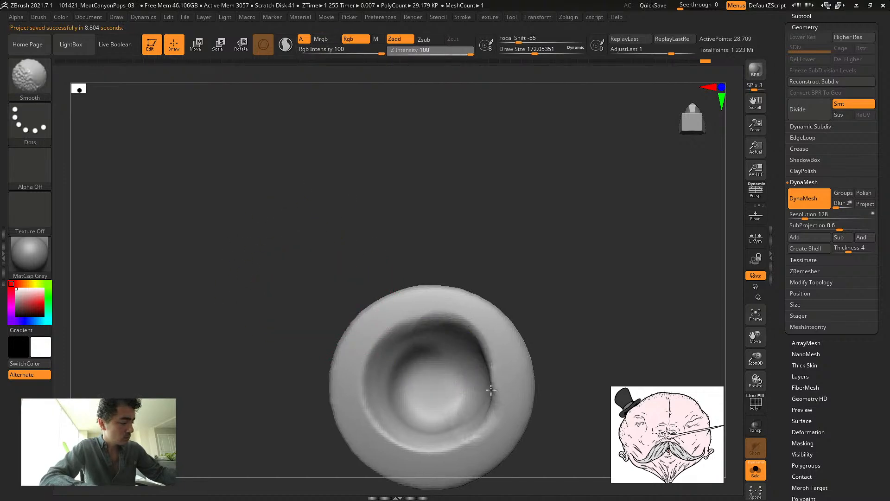
shift+drag(491, 390, 394, 410)
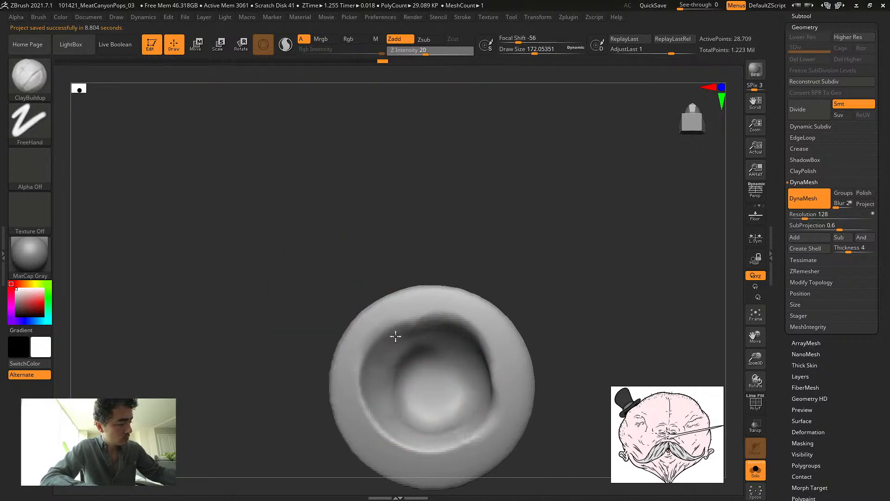
mouse_move(396, 335)
mouse_down()
mouse_move(441, 330)
mouse_move(488, 378)
mouse_move(469, 422)
mouse_move(424, 447)
mouse_move(374, 408)
mouse_move(393, 364)
mouse_move(432, 353)
mouse_move(394, 389)
mouse_move(429, 385)
mouse_up()
drag(354, 314, 434, 383)
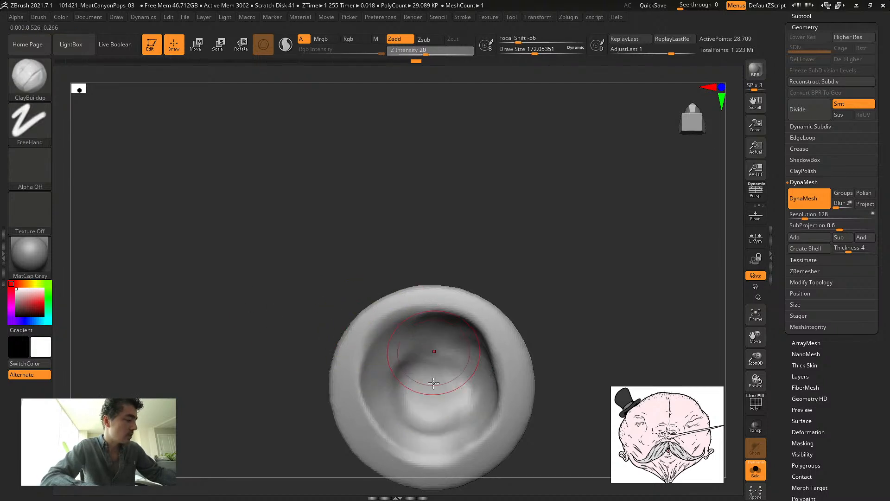
key(shift)
ctrl+drag(269, 257, 288, 278)
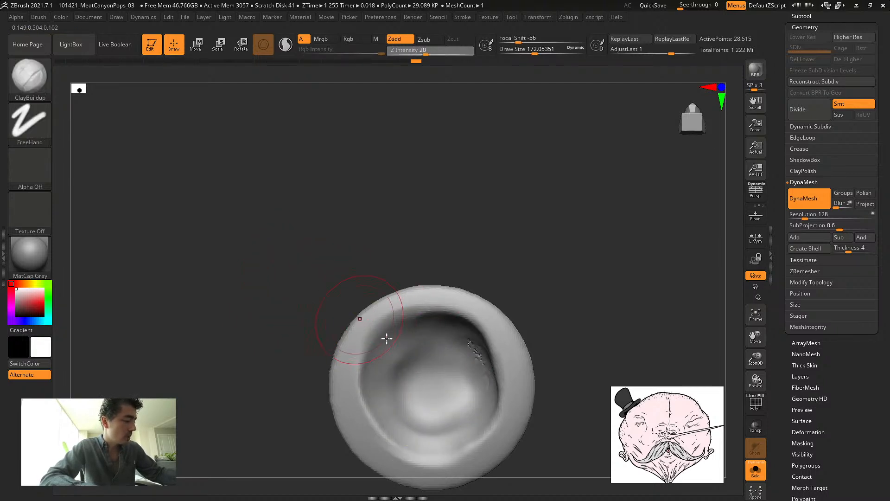
drag(258, 241, 291, 284)
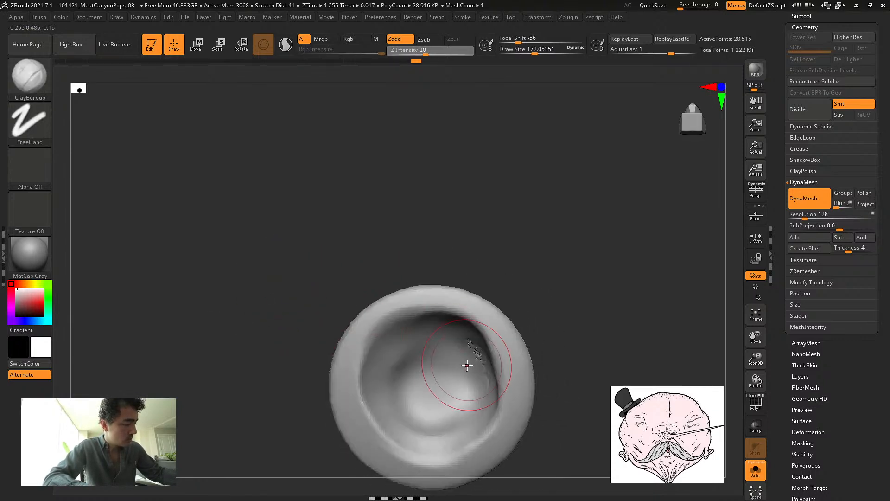
Repair the pinched patch on the hollow's inner wall with the Inflat brush and smoothing, remeshing the hat between passes
key(b)
key(i)
key(n)
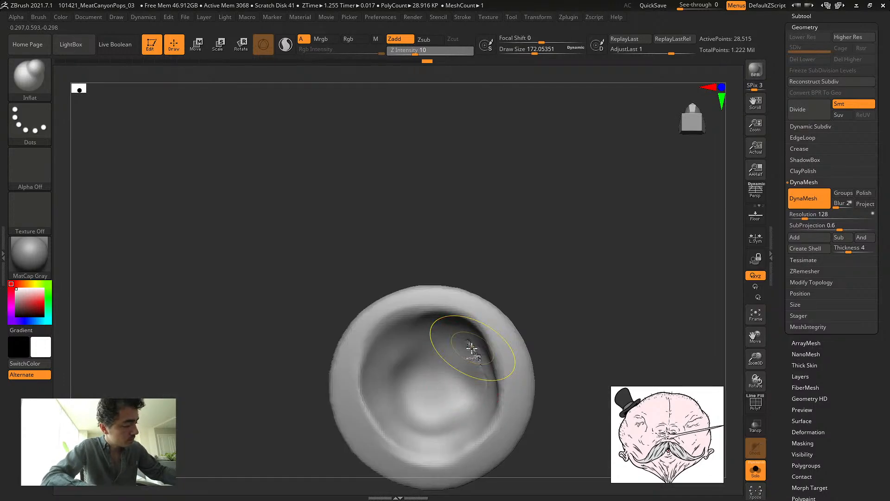
mouse_move(472, 348)
shift+mouse_down()
mouse_move(473, 358)
mouse_move(468, 346)
shift+mouse_up()
ctrl+drag(218, 226, 230, 304)
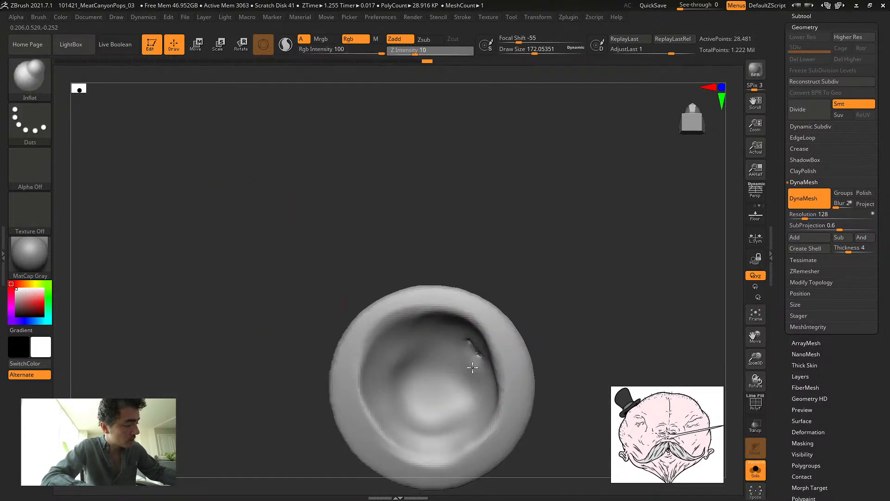
mouse_move(474, 368)
shift+mouse_down()
mouse_move(472, 350)
mouse_move(455, 360)
mouse_move(469, 353)
shift+mouse_up()
drag(285, 267, 299, 317)
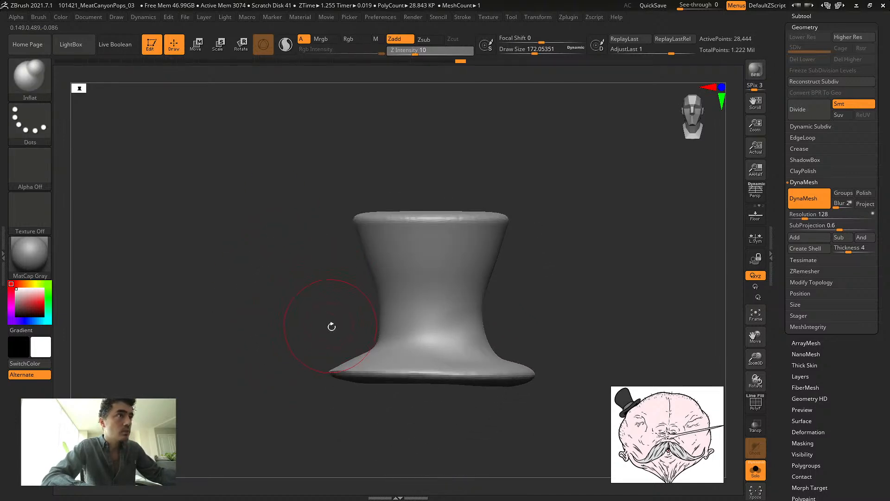
Flatten the underside of the brim with the hPolish brush at a draw size of about 476 and remesh the hat
drag(260, 241, 344, 358)
key(b)
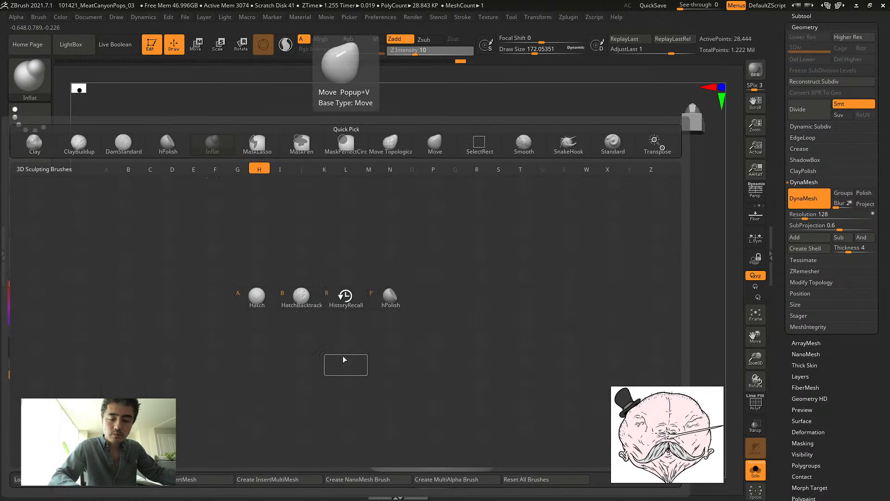
key(h)
key(p)
key(s)
drag(285, 339, 297, 339)
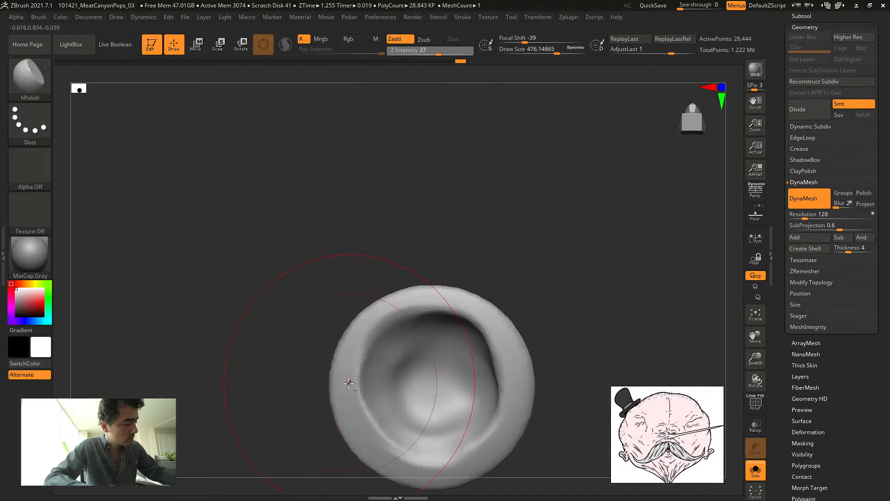
mouse_move(350, 375)
mouse_down()
mouse_move(399, 418)
mouse_move(463, 318)
mouse_move(487, 352)
mouse_move(486, 441)
mouse_move(411, 463)
mouse_up()
ctrl+drag(260, 275, 246, 325)
Bend the hat's brim with the Move Topological brush, lifting its front edge and curling its sides upward
mouse_move(283, 254)
mouse_down()
mouse_move(264, 348)
mouse_move(268, 373)
mouse_move(277, 352)
mouse_up()
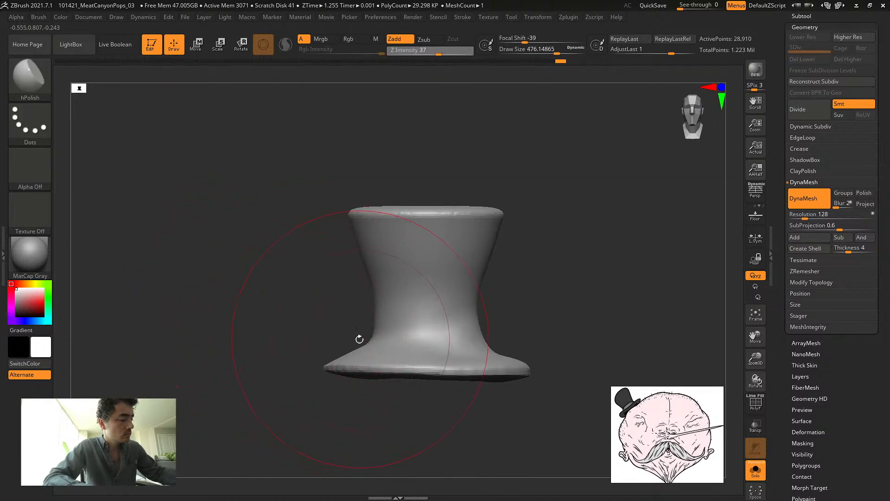
key(b)
key(m)
key(t)
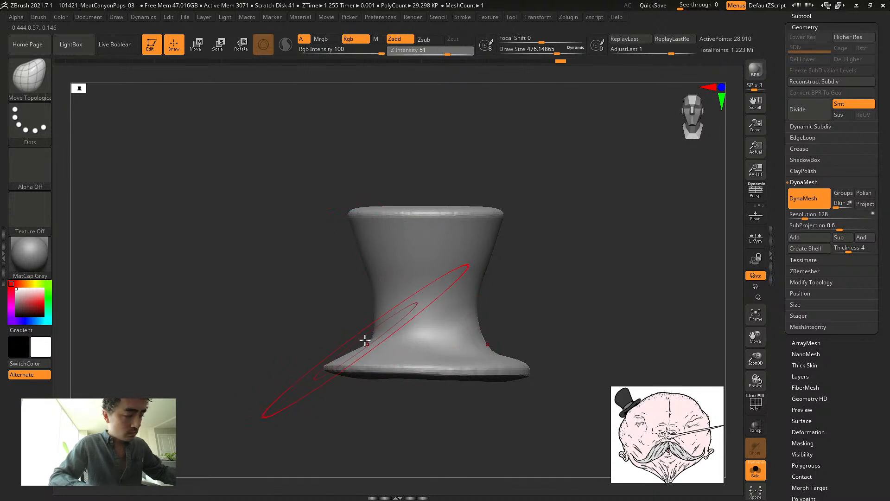
mouse_move(371, 350)
mouse_down()
mouse_move(368, 377)
mouse_move(366, 352)
mouse_up()
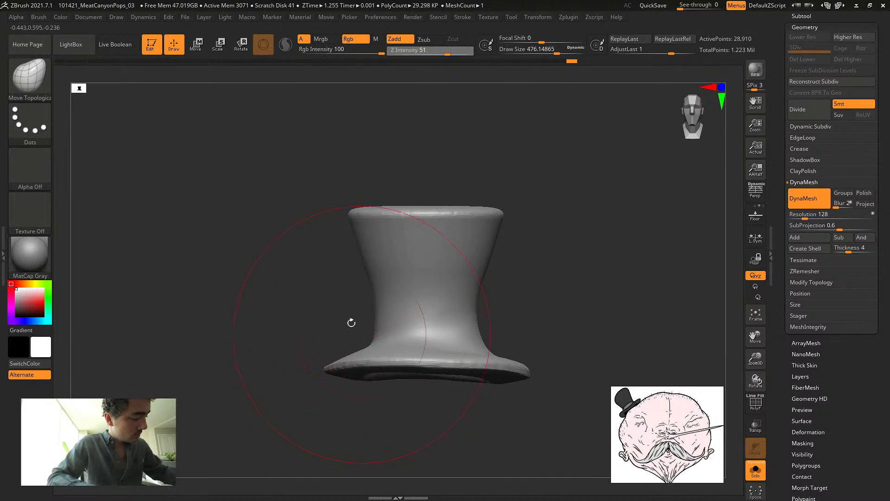
drag(518, 380, 501, 356)
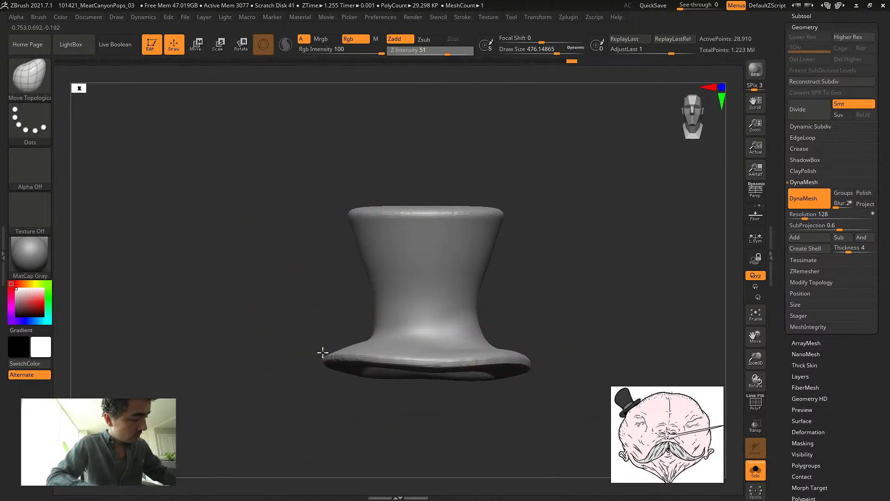
mouse_move(325, 352)
mouse_down()
mouse_move(323, 305)
mouse_move(358, 345)
mouse_up()
Refine the brim's side profile with the Move Topological brush at a draw size of about 293, pulling its low end inward and upward
key(s)
drag(290, 300, 292, 274)
mouse_move(368, 339)
mouse_down()
mouse_move(366, 357)
mouse_move(391, 363)
mouse_move(312, 312)
mouse_move(379, 348)
mouse_move(414, 342)
mouse_move(391, 324)
mouse_move(426, 345)
mouse_move(352, 306)
mouse_up()
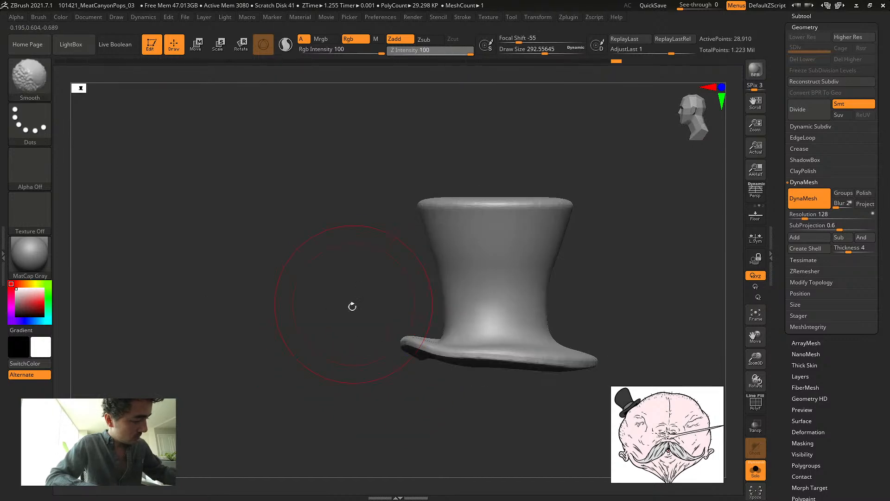
drag(566, 358, 571, 350)
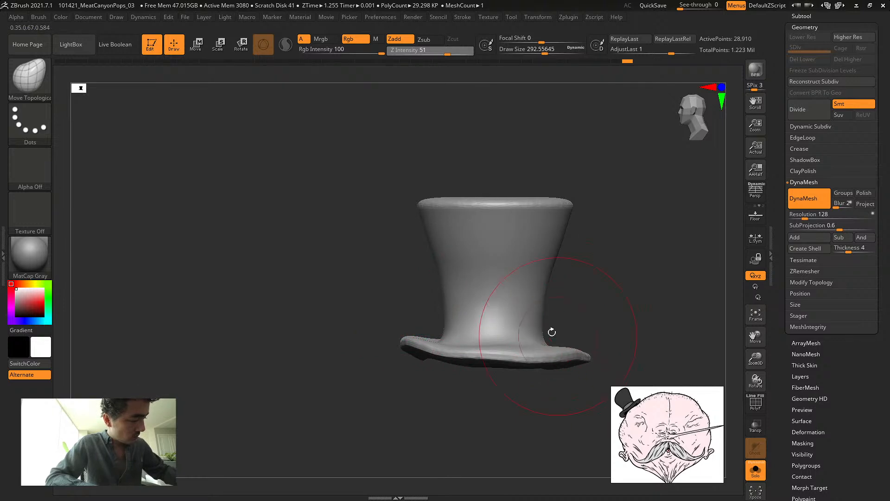
Push out the pinched patch inside the hat's hollow with the Inflat brush, reducing the draw size to about 163, and remesh the hat
drag(301, 284, 279, 263)
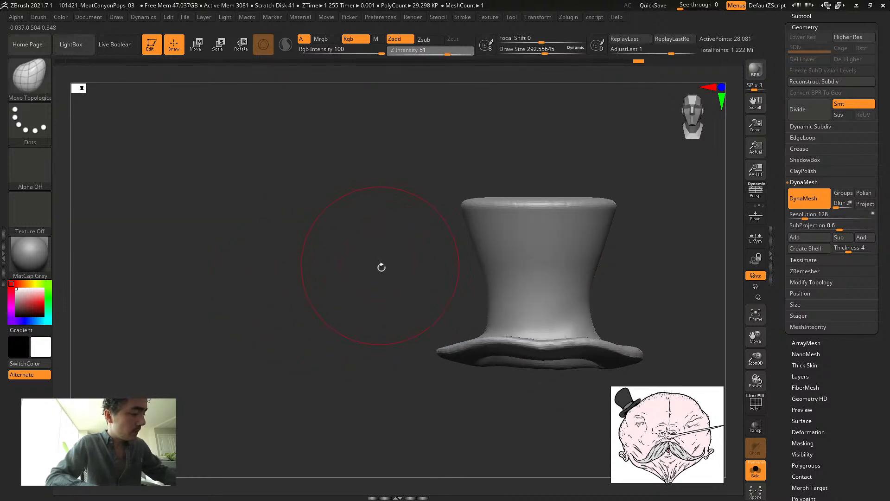
mouse_move(343, 264)
mouse_down()
mouse_move(337, 282)
mouse_move(334, 146)
mouse_up()
key(b)
key(i)
key(n)
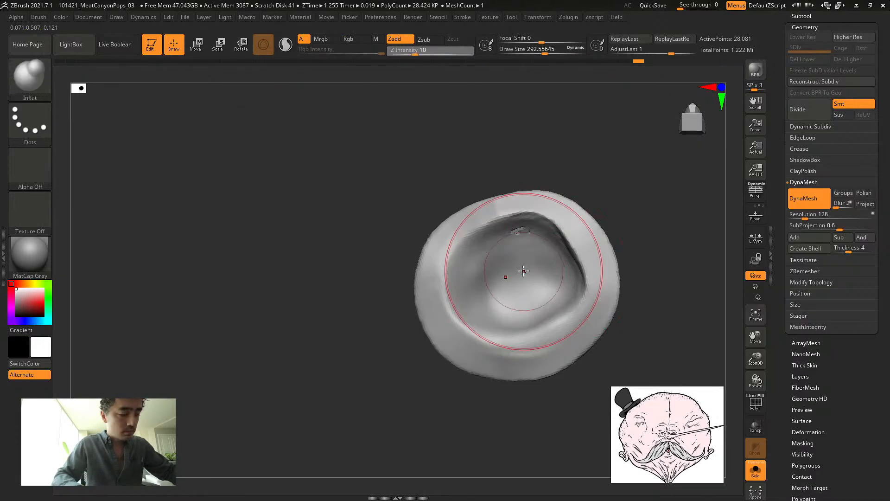
mouse_move(524, 271)
mouse_down()
mouse_move(508, 263)
mouse_move(517, 238)
mouse_move(505, 235)
mouse_up()
key(s)
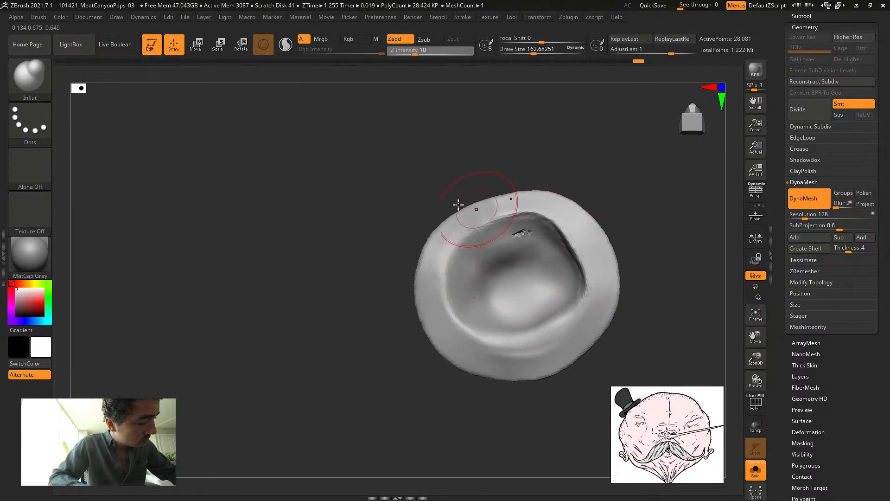
drag(458, 204, 506, 305)
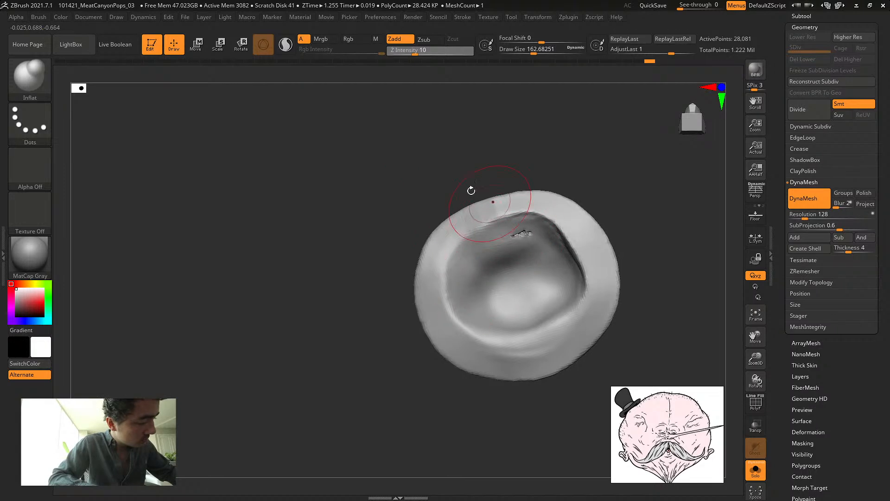
drag(429, 175, 304, 162)
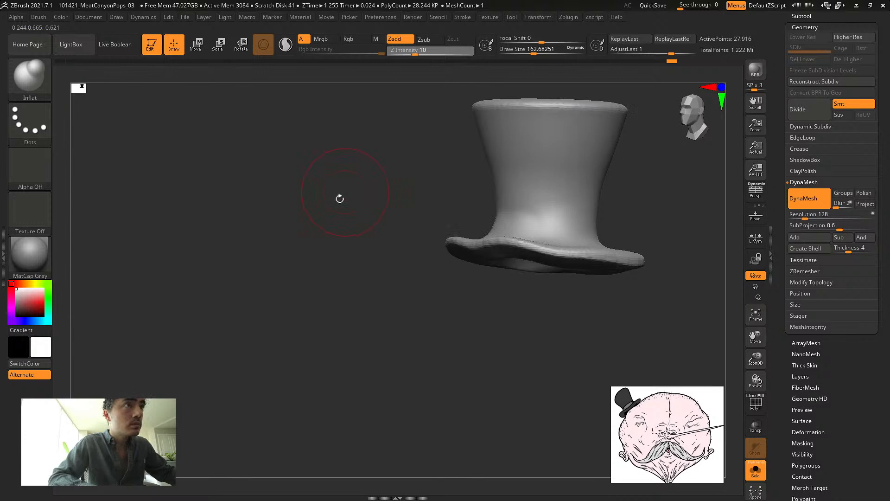
Thicken the rim of the brim around the hat with the Inflat brush at a draw size of about 163
mouse_move(347, 227)
mouse_down()
mouse_move(354, 235)
mouse_move(330, 234)
mouse_move(327, 224)
mouse_move(346, 215)
mouse_up()
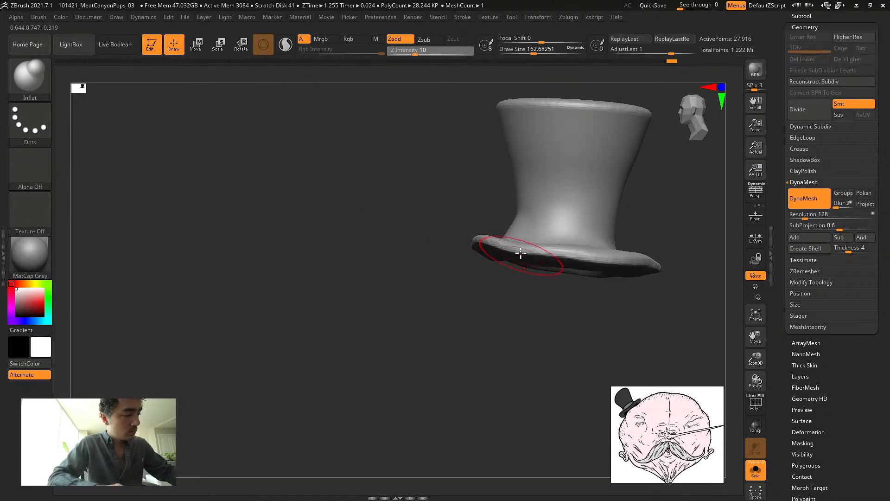
drag(532, 249, 553, 251)
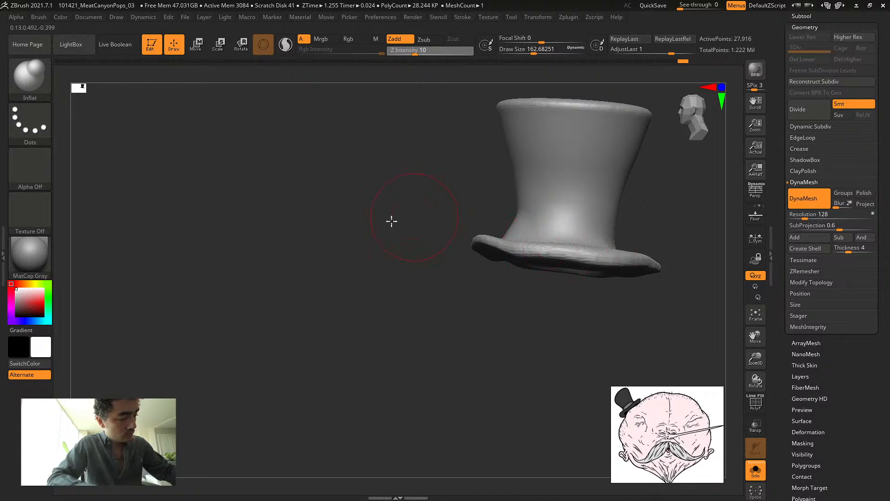
drag(392, 222, 612, 259)
drag(678, 268, 681, 268)
alt+drag(460, 206, 227, 212)
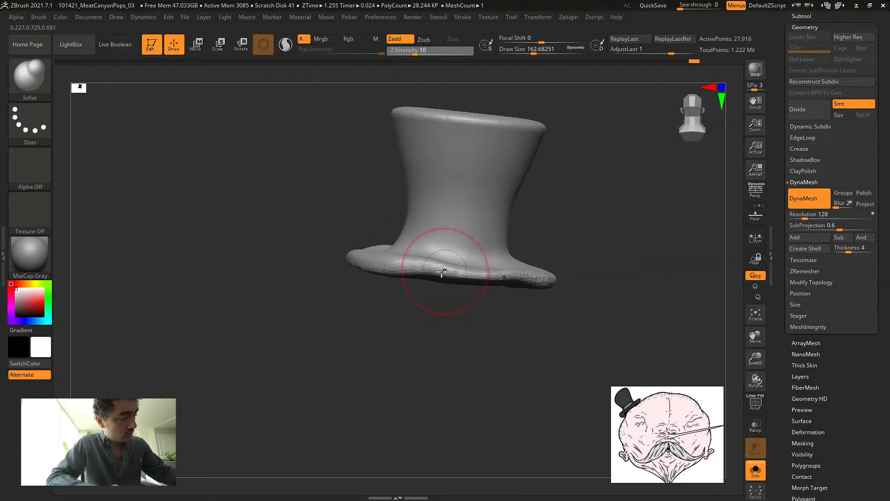
drag(444, 274, 494, 280)
Smooth the rough, inflated rim of the brim and remesh the hat
drag(260, 205, 427, 268)
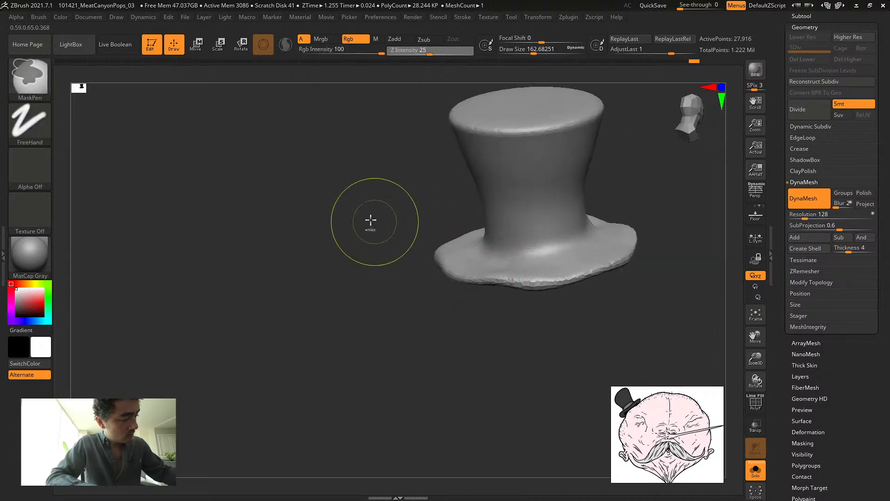
mouse_move(328, 209)
mouse_down()
mouse_move(352, 214)
mouse_move(338, 274)
mouse_move(360, 245)
mouse_up()
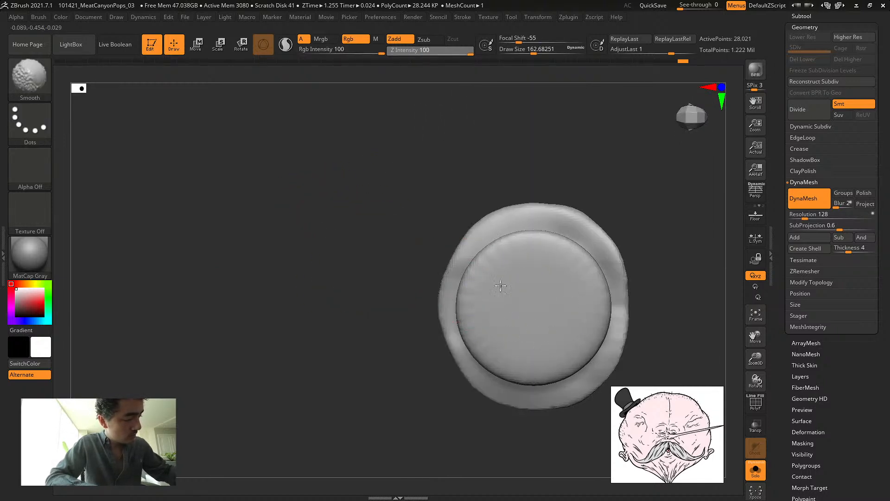
drag(334, 249, 350, 205)
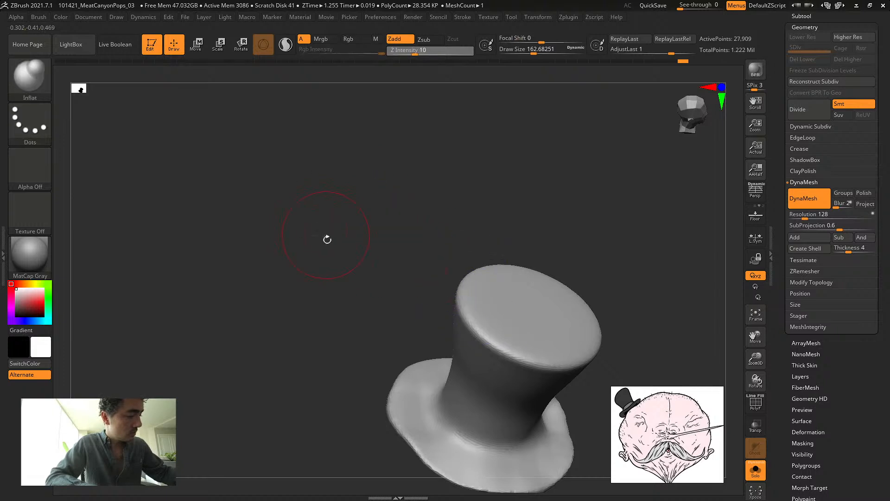
drag(327, 239, 269, 286)
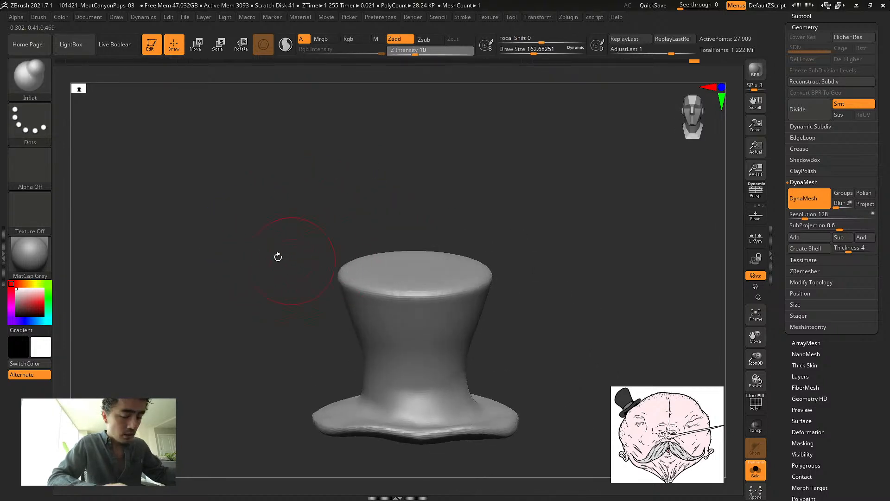
Mask a curved band around the base of the crown just above the brim with the MaskLasso brush
drag(149, 229, 123, 185)
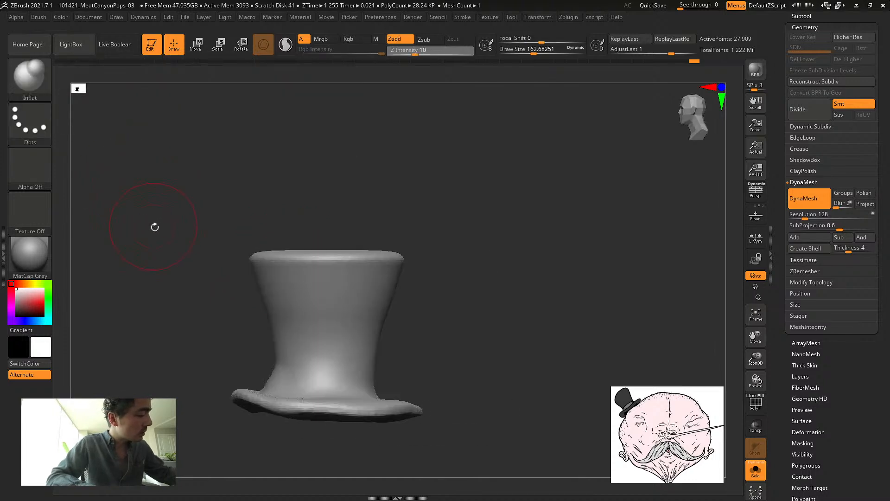
click(29, 75)
click(215, 137)
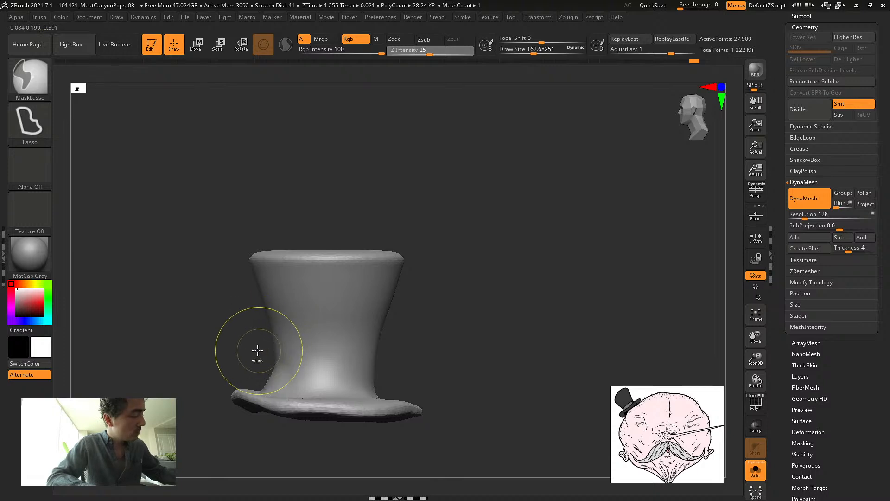
ctrl+drag(422, 366, 413, 387)
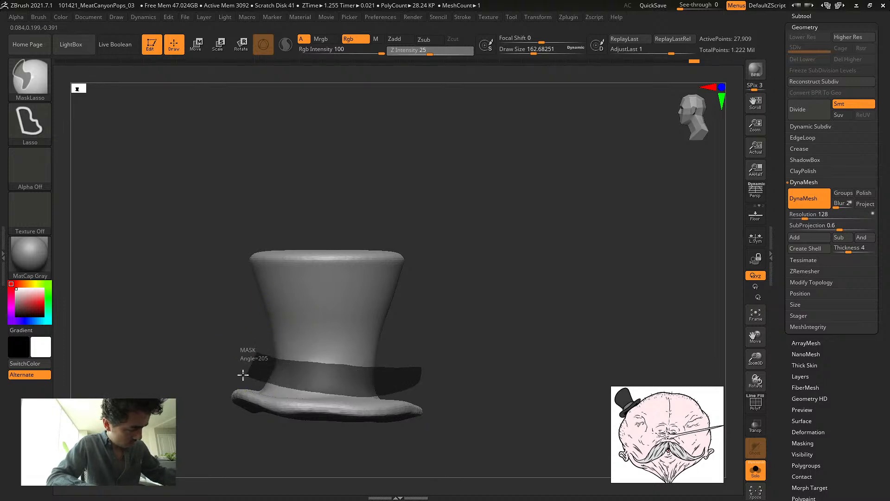
mouse_move(243, 375)
ctrl+mouse_down()
mouse_move(229, 370)
mouse_move(259, 373)
mouse_move(237, 371)
ctrl+mouse_up()
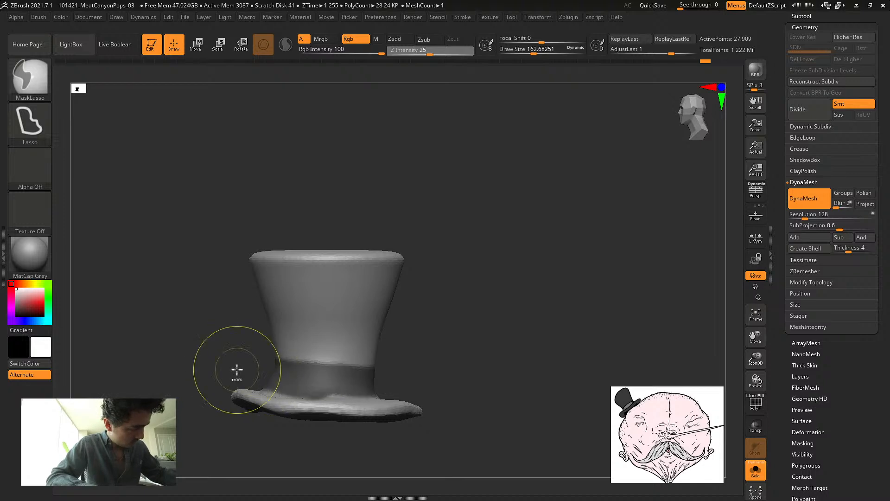
mouse_move(175, 326)
mouse_down()
mouse_move(167, 295)
mouse_move(184, 219)
mouse_move(174, 318)
mouse_move(237, 330)
mouse_up()
key(ctrl)
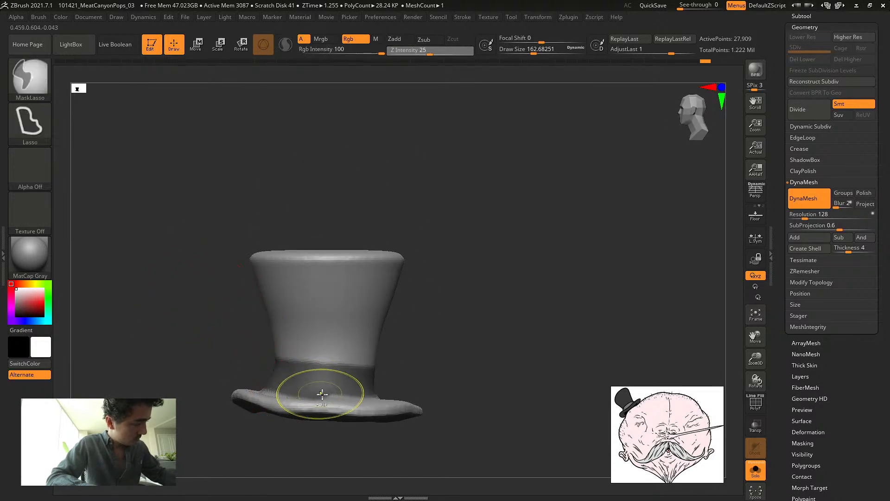
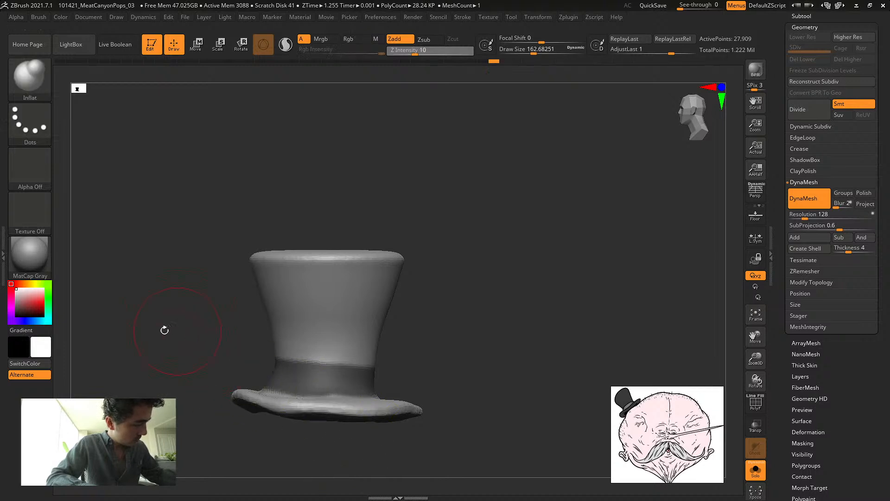
Preview an extraction of the masked hat band with smoothness 5 and thickness 0.02, and hide the head mesh
mouse_move(163, 329)
mouse_down()
mouse_move(134, 350)
mouse_move(161, 352)
mouse_move(200, 322)
mouse_move(225, 329)
mouse_move(163, 310)
mouse_move(180, 298)
mouse_up()
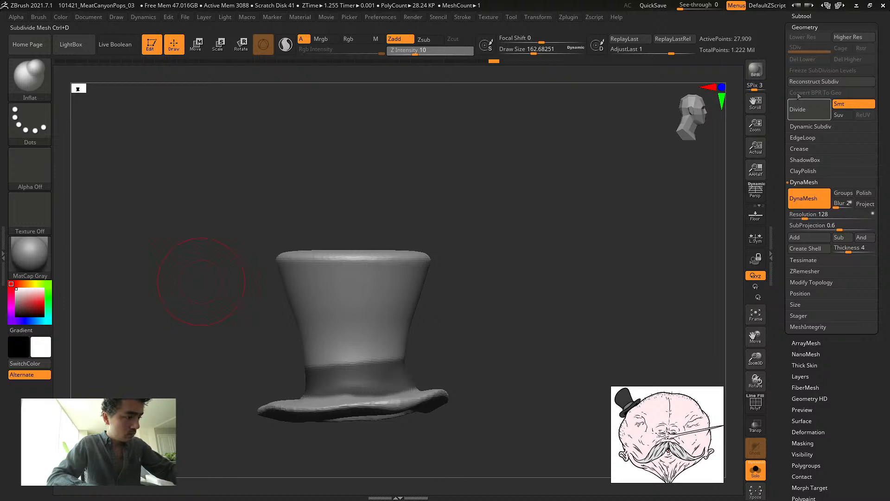
click(800, 17)
click(798, 371)
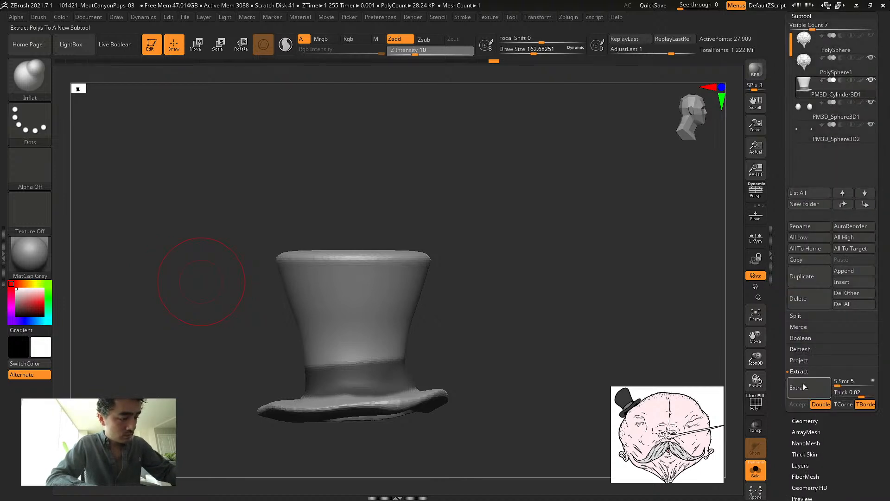
click(808, 387)
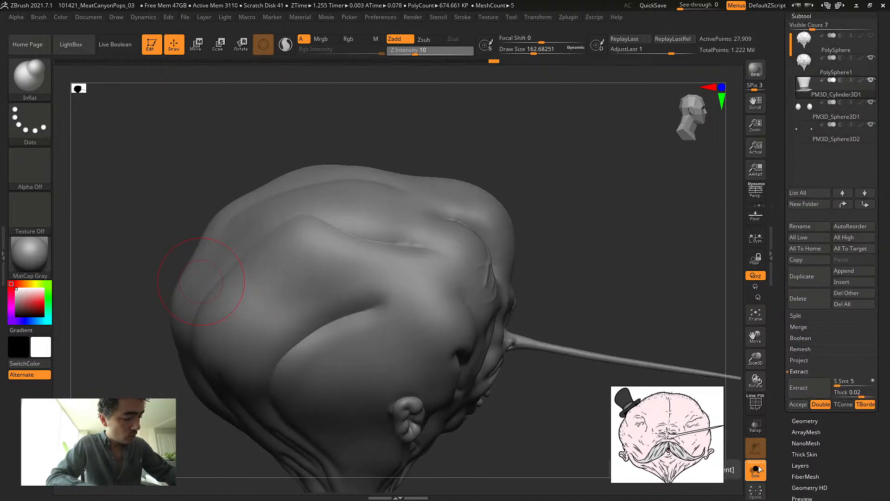
click(835, 90)
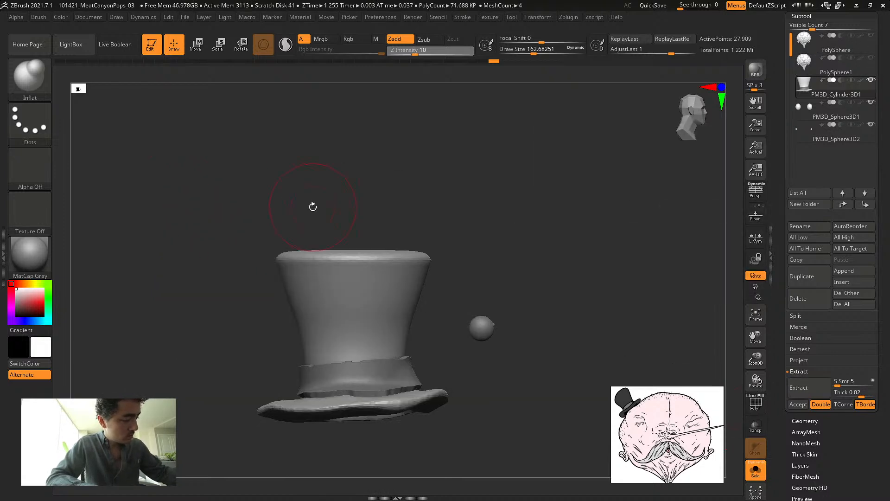
Extract the masked band again with smoothness 45 and thickness 0.02, hiding the eye spheres, and accept it as a new subtool
text(45)
key(Return)
click(799, 388)
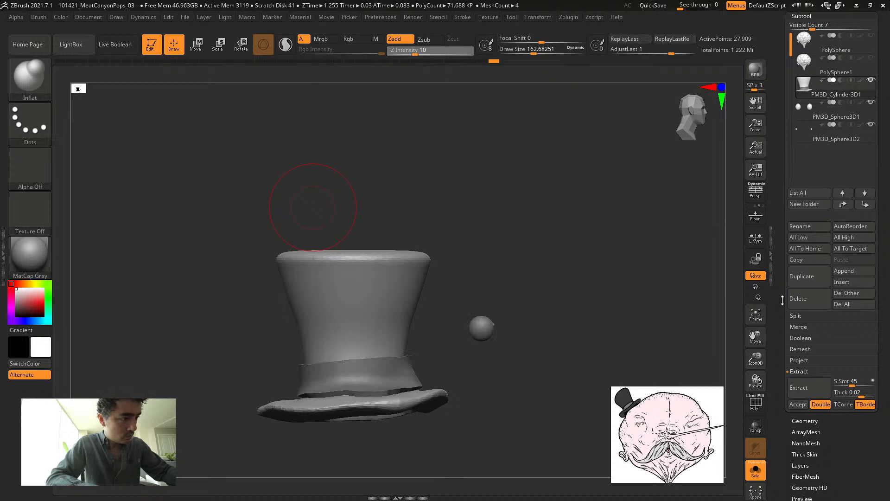
click(872, 102)
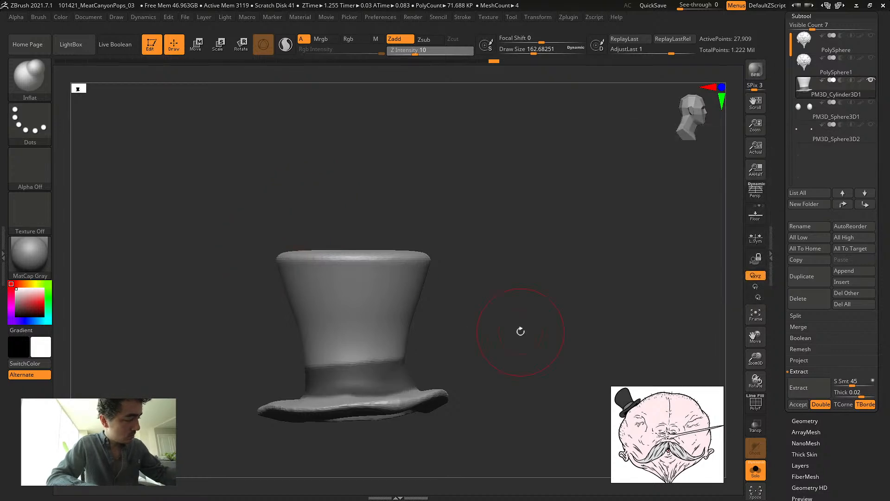
click(800, 389)
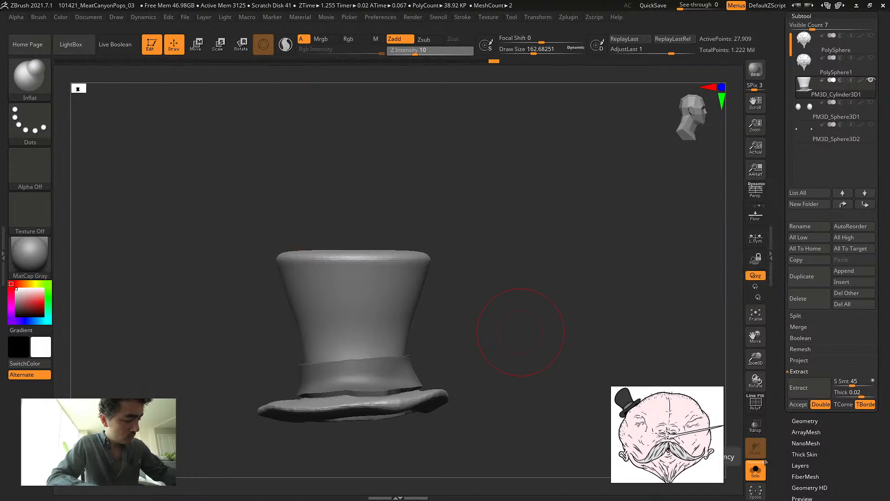
click(798, 404)
Isolate the extracted hat band subtool and split it into its separate parts
drag(200, 240, 172, 258)
click(795, 316)
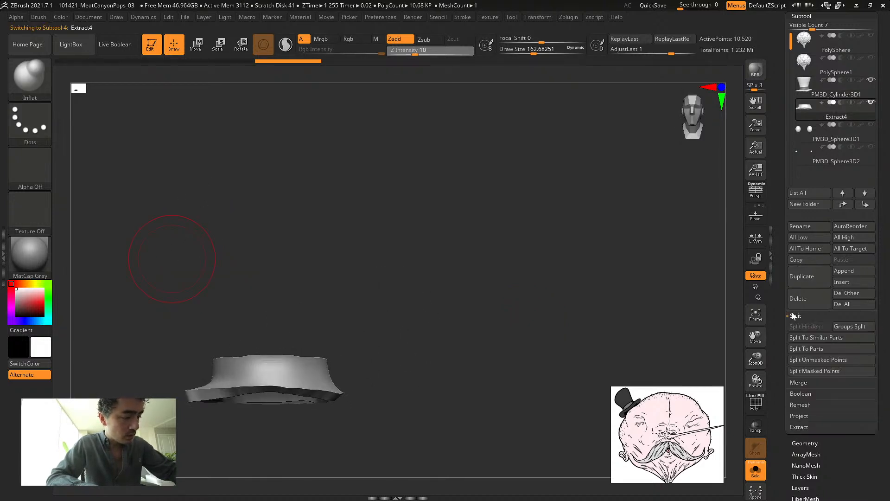
click(804, 352)
click(723, 370)
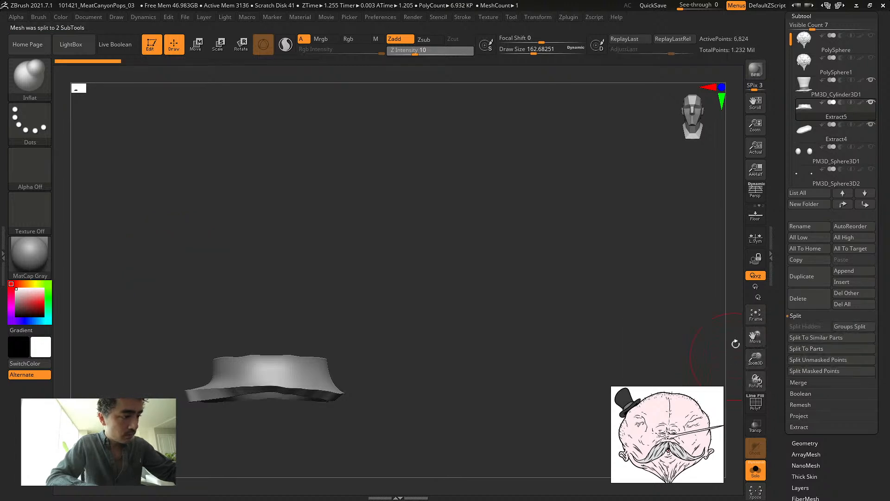
Delete the leftover inner piece split off from the hat band
drag(736, 344, 269, 262)
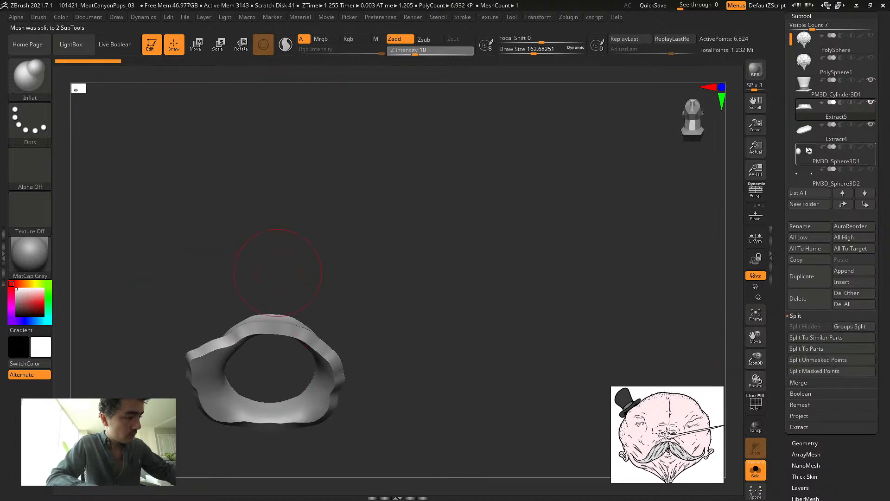
click(803, 130)
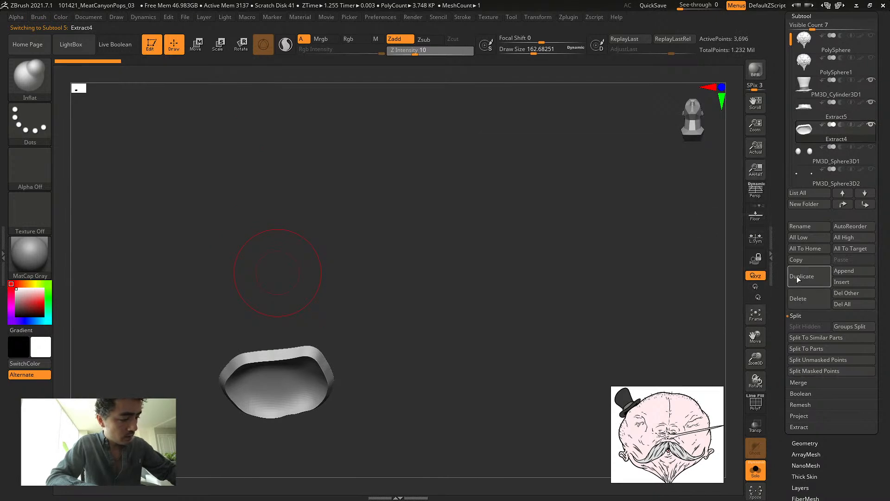
click(798, 280)
click(723, 318)
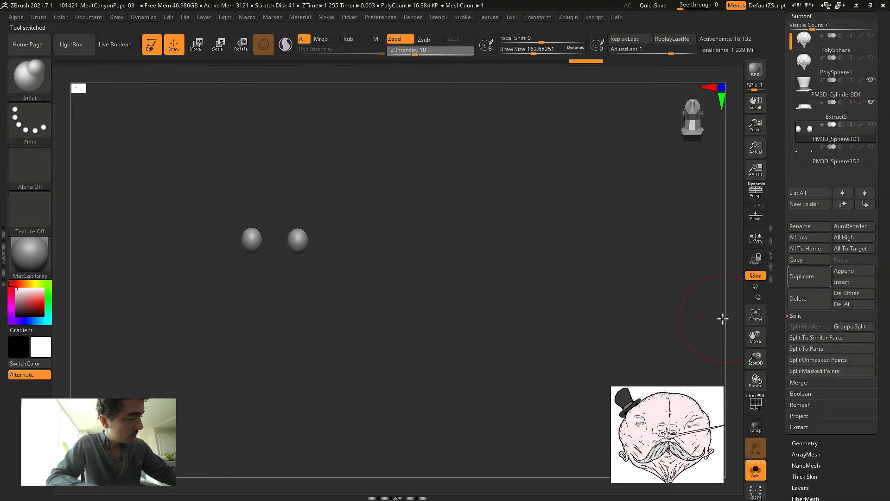
Select the hat band subtool, check its shape, and leave solo mode to show it on the hat
click(805, 108)
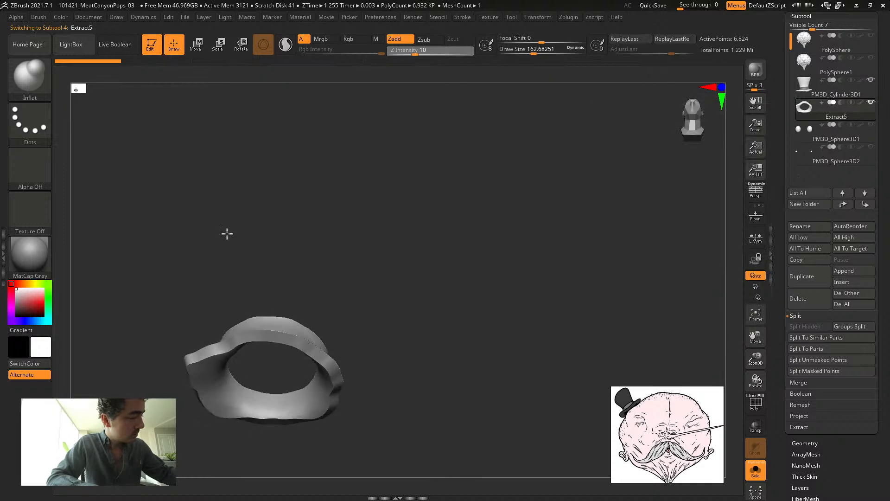
drag(227, 233, 227, 266)
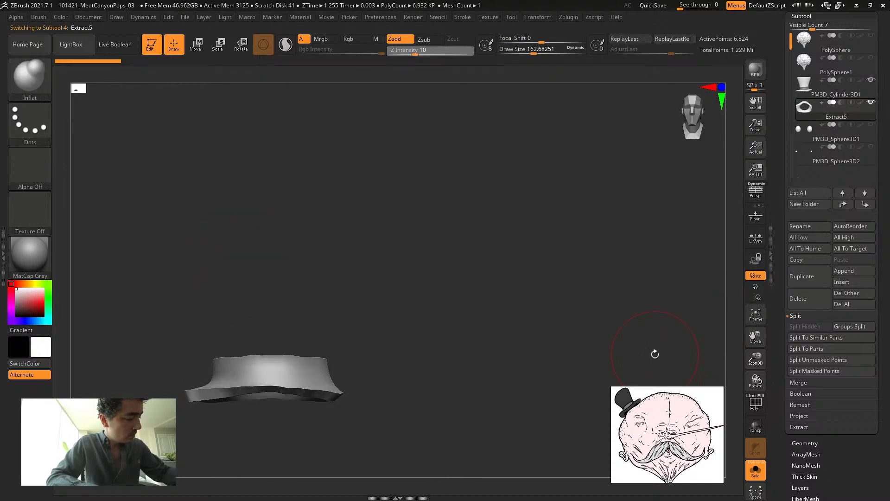
click(755, 470)
key(f)
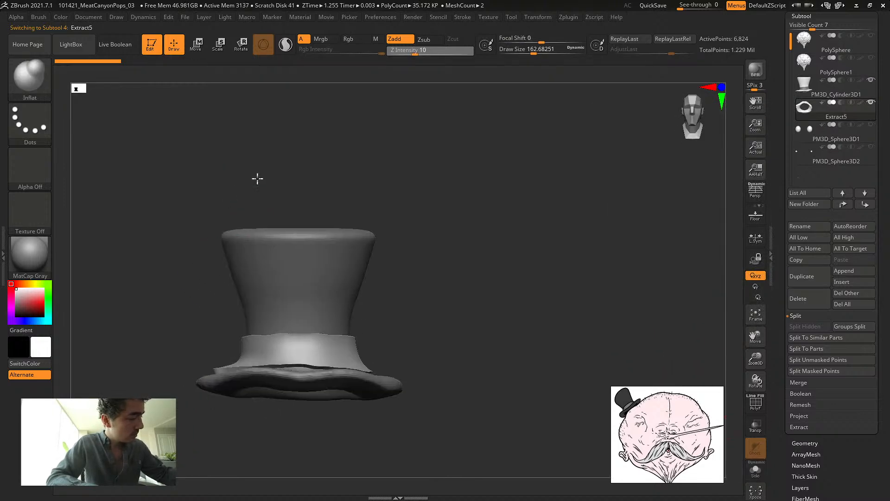
Smooth the rough edges and surface of the hat band around its sides and back
mouse_move(306, 360)
shift+mouse_down()
mouse_move(274, 280)
mouse_move(308, 338)
mouse_move(274, 320)
mouse_move(288, 318)
mouse_move(284, 297)
shift+mouse_up()
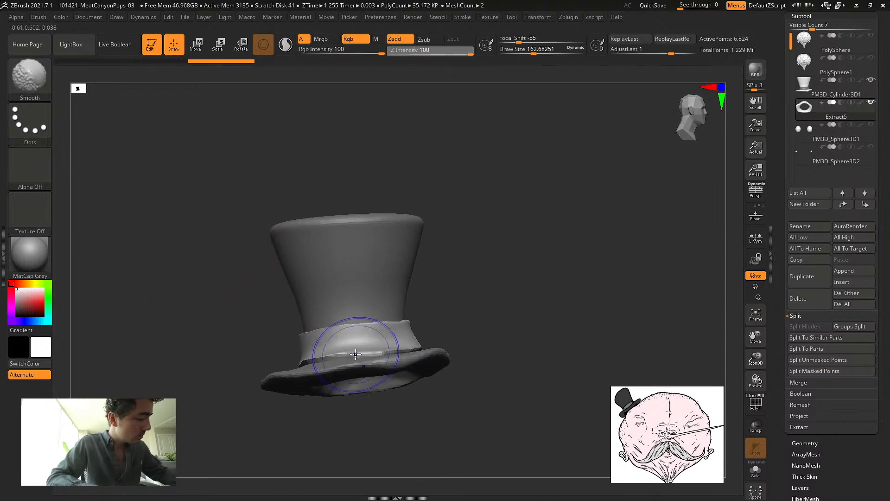
shift+drag(280, 302, 249, 291)
shift+drag(260, 328, 253, 334)
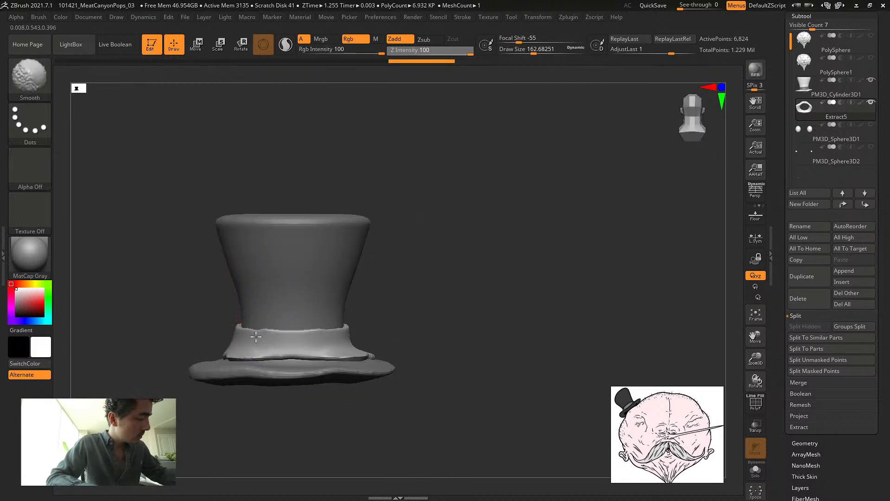
drag(187, 283, 227, 282)
mouse_move(266, 353)
shift+mouse_down()
mouse_move(246, 358)
mouse_move(204, 341)
shift+mouse_up()
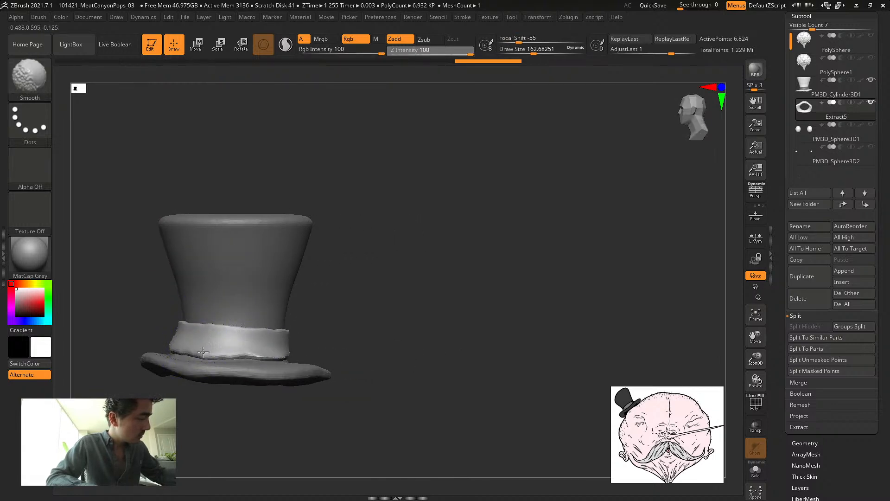
Smooth the hat band's lower edge at the back where it meets the brim
mouse_move(140, 260)
mouse_down()
mouse_move(120, 294)
mouse_move(227, 286)
mouse_move(296, 373)
mouse_up()
ctrl+right_drag(296, 373, 276, 377)
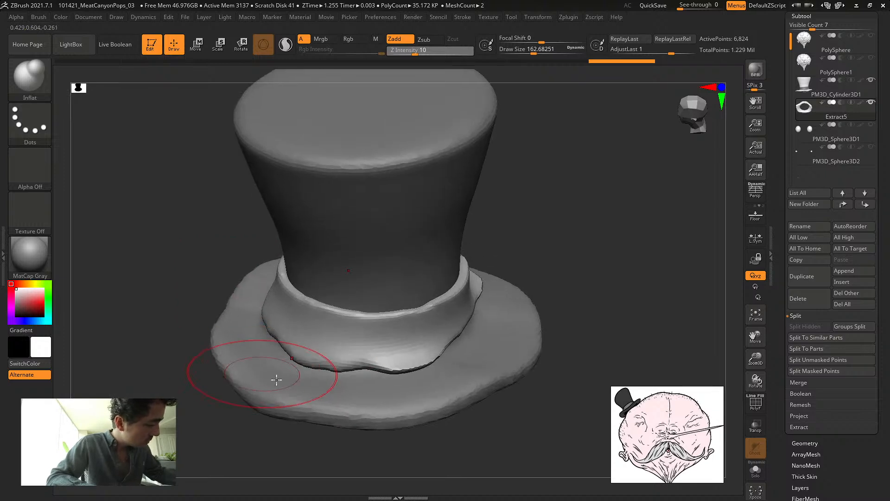
mouse_move(341, 368)
mouse_down()
mouse_move(306, 361)
mouse_move(352, 368)
mouse_move(445, 357)
mouse_up()
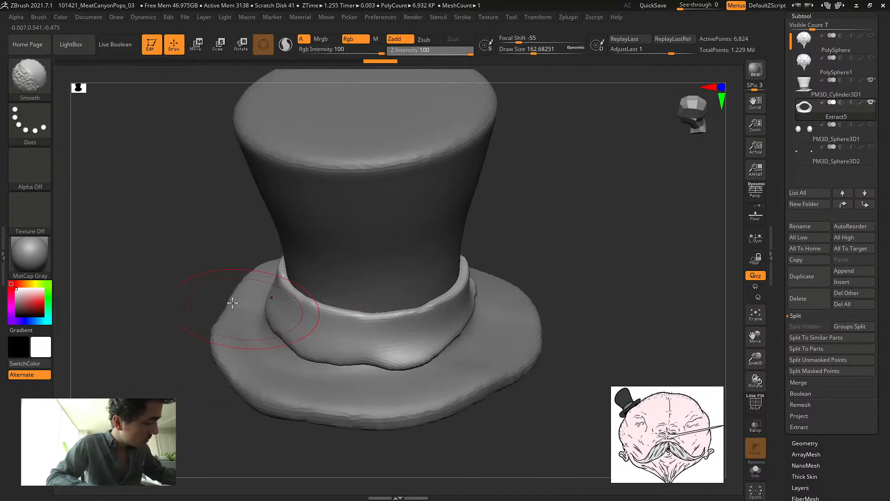
mouse_move(231, 302)
shift+mouse_down()
mouse_move(91, 238)
mouse_move(477, 392)
mouse_move(493, 375)
shift+mouse_up()
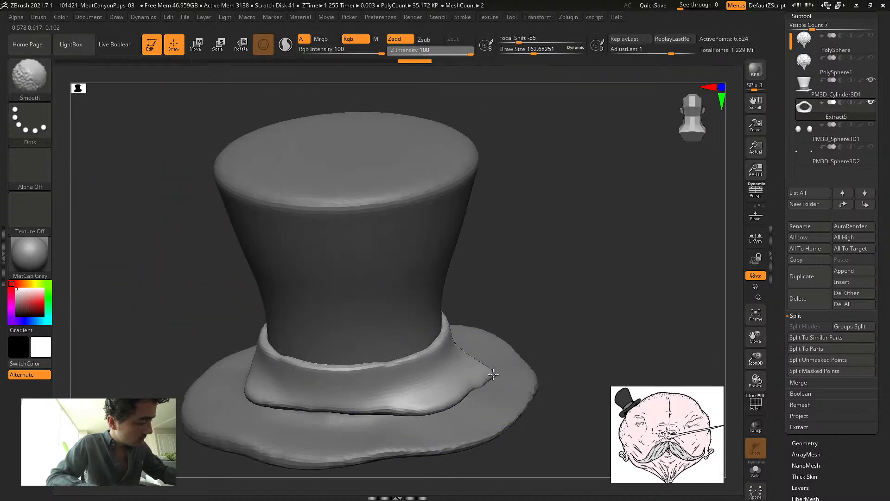
shift+right_drag(461, 382, 153, 268)
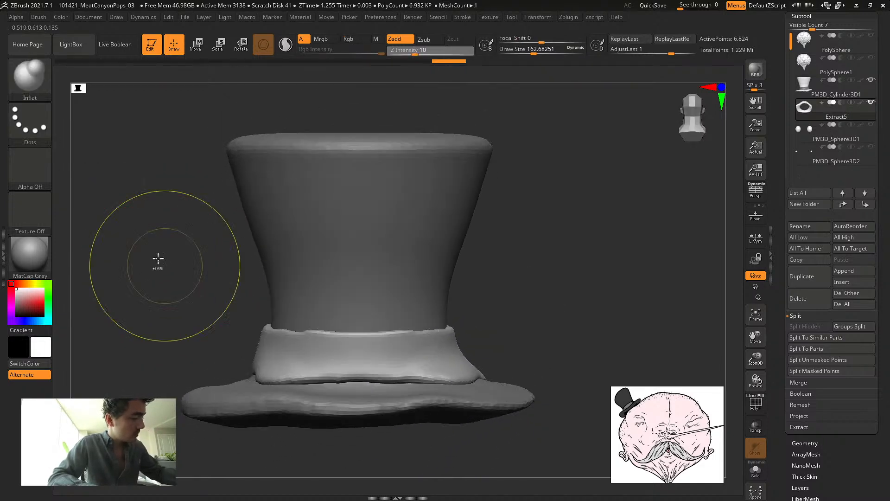
DynaMesh the hat band at resolution 128, smooth its upper edge, and remesh it
click(805, 443)
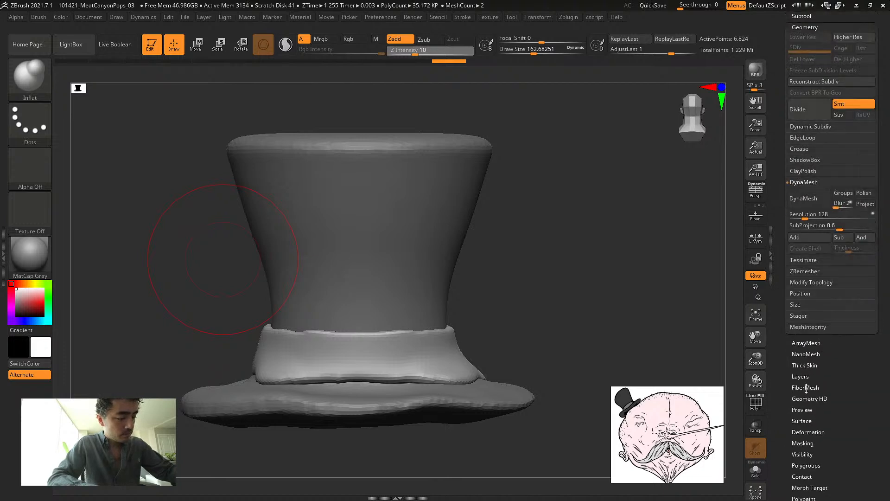
click(801, 204)
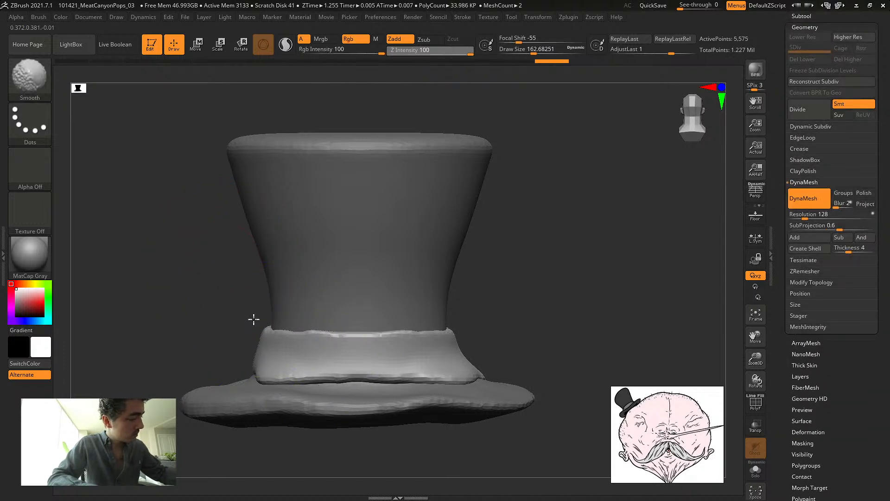
mouse_move(332, 313)
shift+mouse_down()
mouse_move(392, 330)
mouse_move(411, 321)
shift+mouse_up()
ctrl+drag(178, 227, 207, 261)
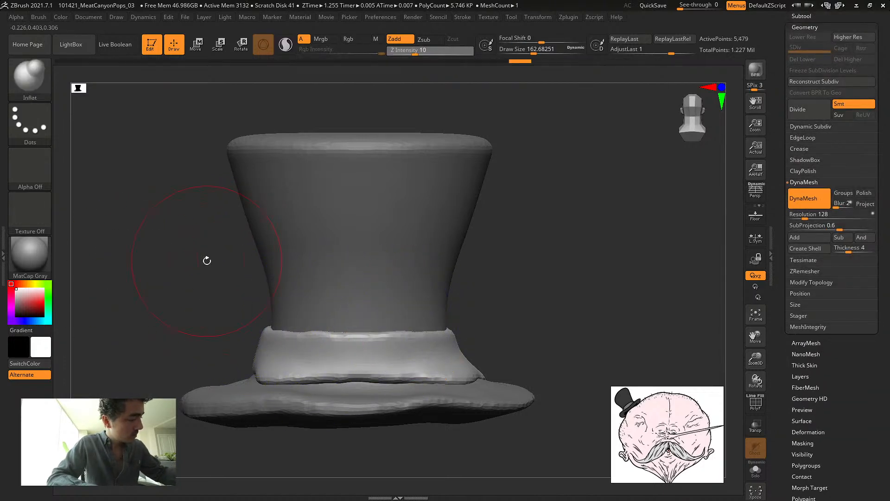
Carve symmetrical horizontal fold creases into the back of the hat band with the DamStandard brush
key(b)
key(d)
key(s)
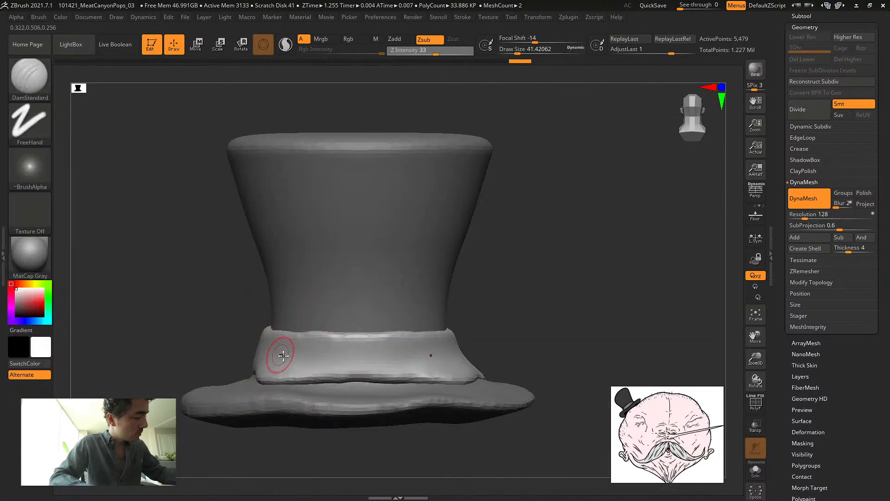
key(s)
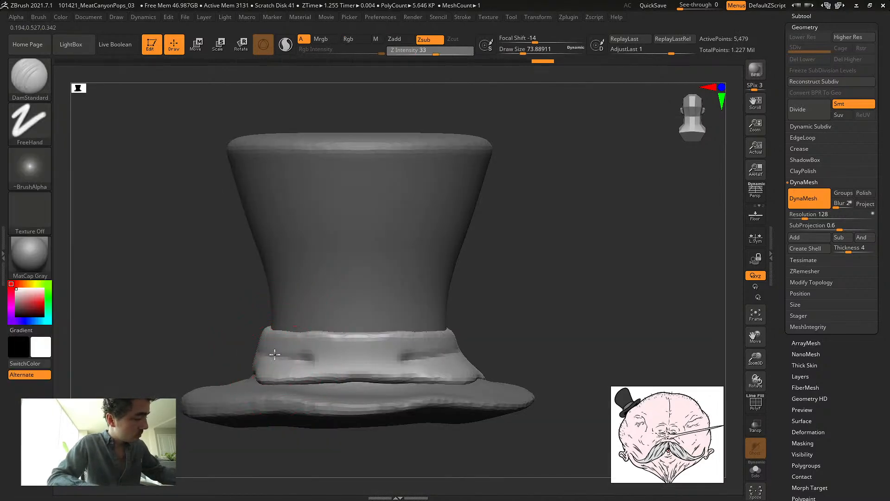
drag(274, 363, 297, 360)
mouse_move(430, 360)
mouse_down()
mouse_move(471, 349)
mouse_move(465, 362)
mouse_up()
Puff up the cloth around the creases and the band's upper and lower edges with the Inflat brush
key(b)
key(i)
key(n)
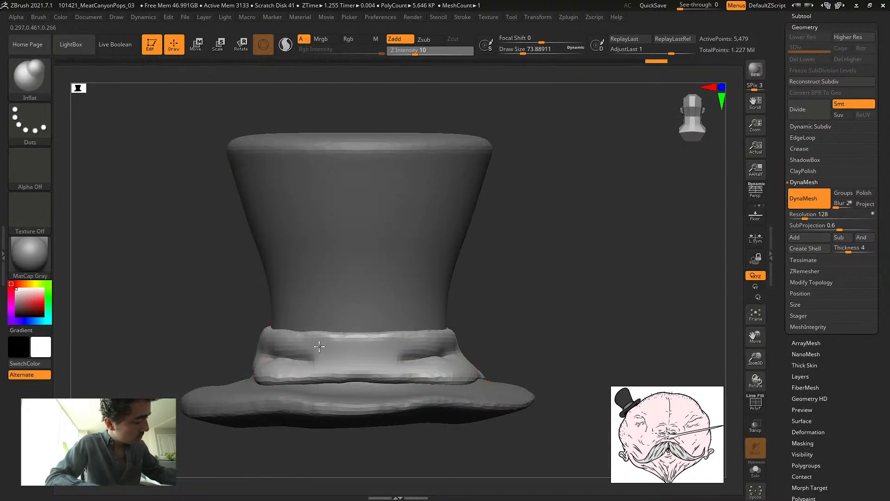
drag(251, 326, 235, 348)
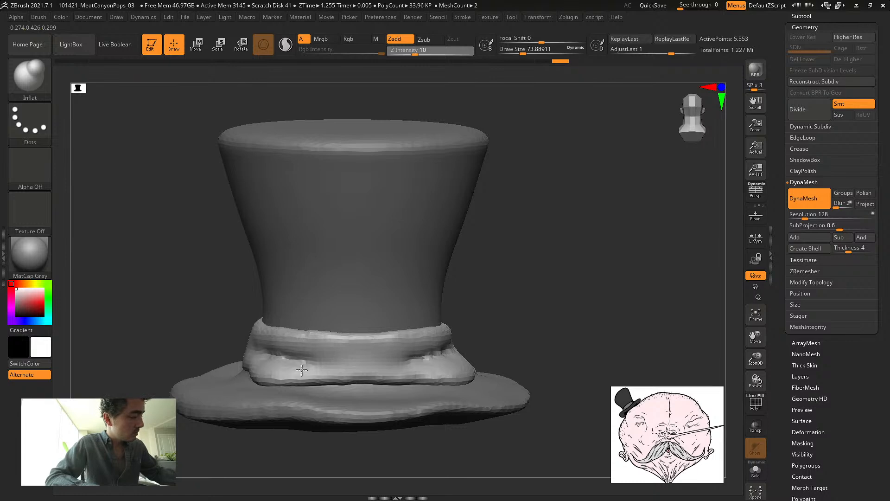
drag(160, 303, 183, 357)
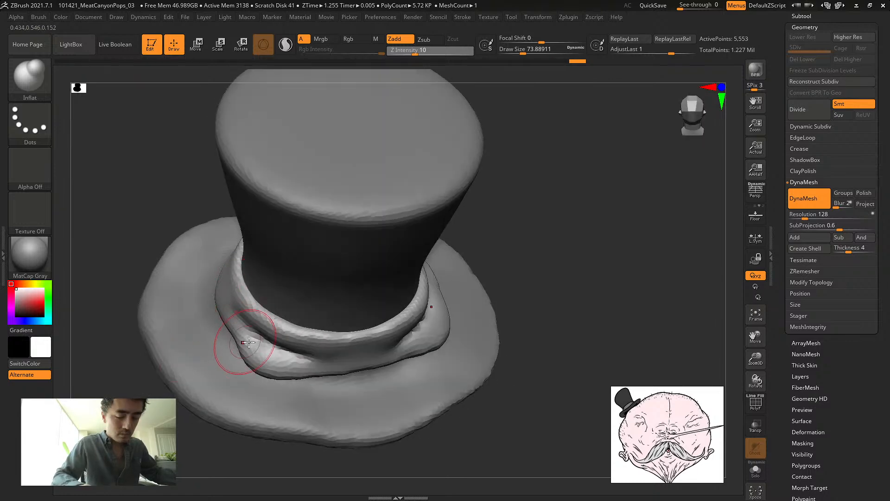
Reshape the hat band's lower edge with a larger Move Topological brush, smooth it, and remesh the band
key(b)
key(m)
key(t)
key(s)
mouse_move(247, 388)
mouse_down()
mouse_move(260, 389)
mouse_move(255, 359)
mouse_move(232, 354)
mouse_up()
drag(139, 240, 195, 252)
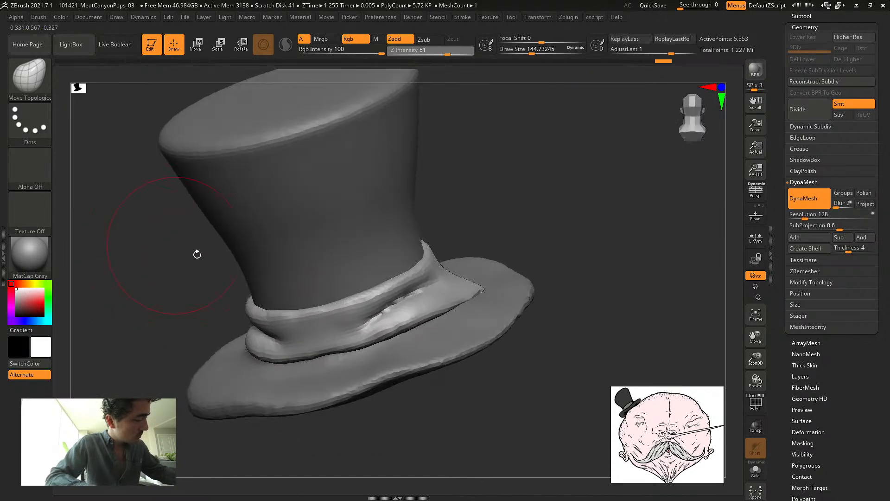
shift+drag(453, 253, 467, 163)
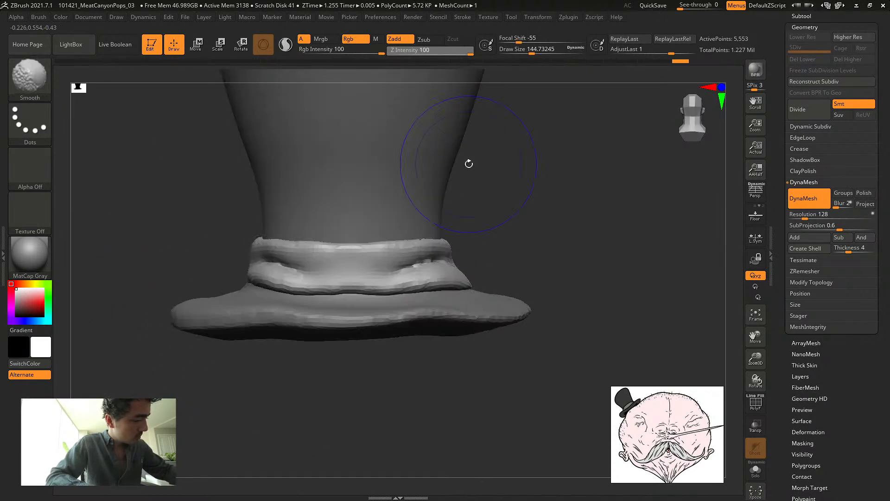
drag(498, 234, 447, 229)
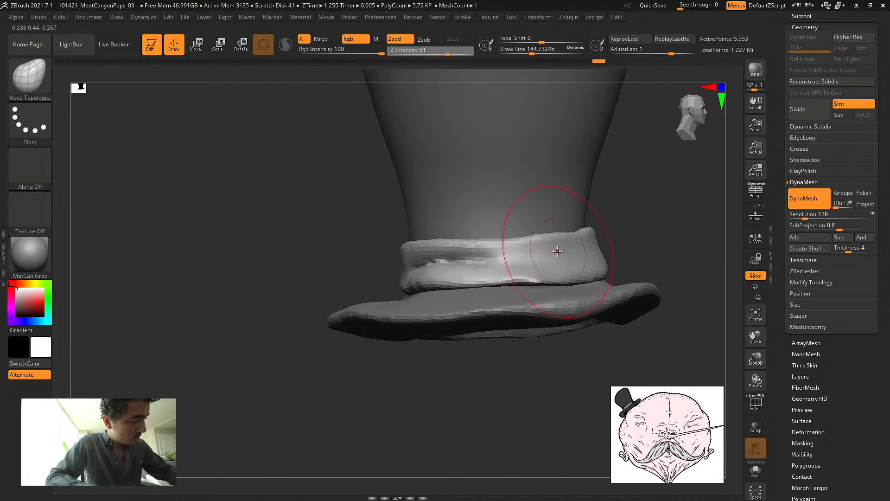
shift+drag(209, 199, 187, 188)
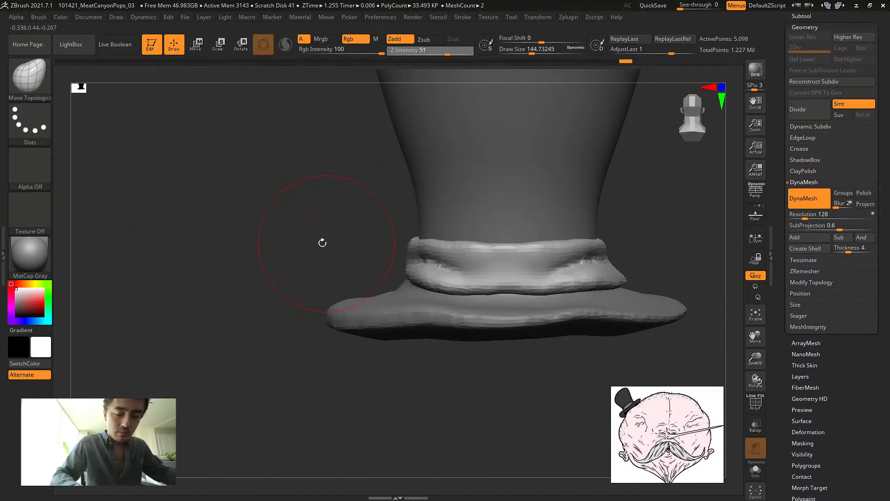
Inflate the hat band's folds and rims with the Inflat brush at a draw size of about 62, and remesh the band
key(b)
key(i)
key(n)
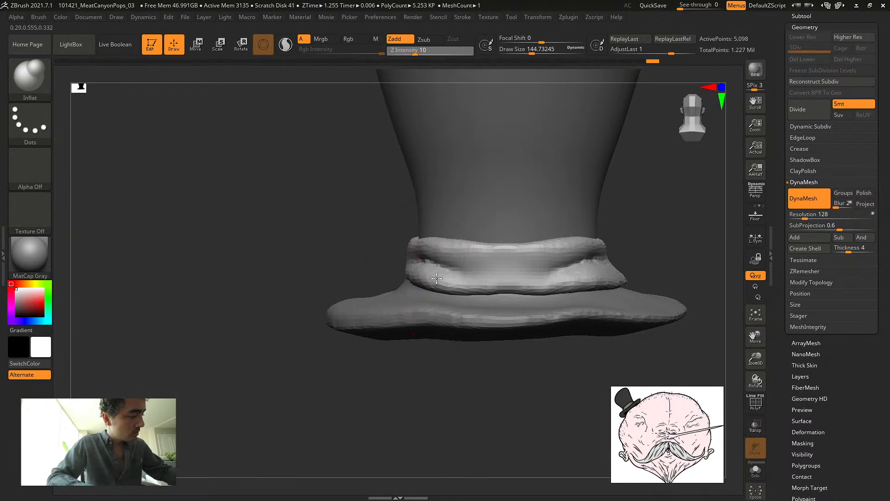
key(bracketleft)
key(bracketleft)
key(bracketleft)
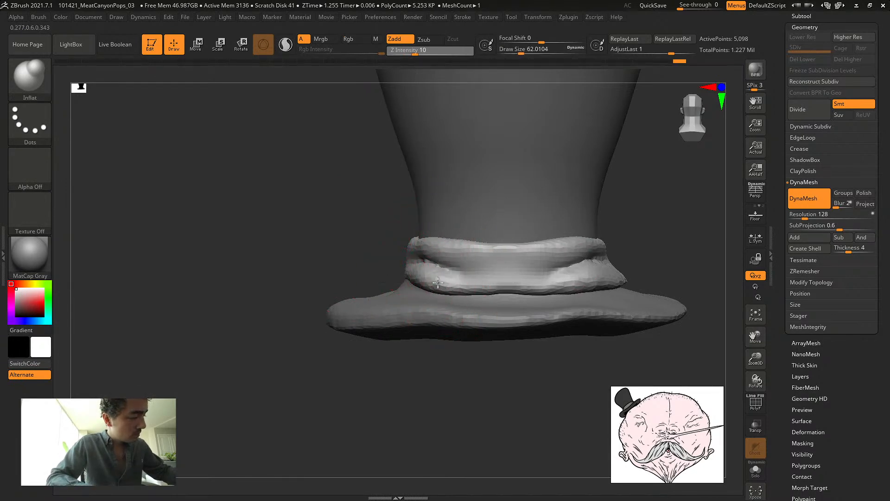
drag(411, 246, 379, 264)
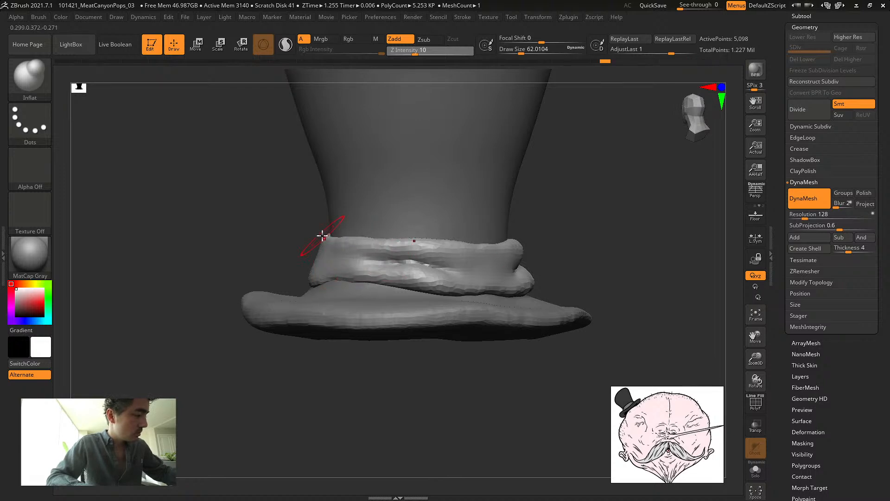
ctrl+click(232, 193)
mouse_move(232, 193)
mouse_down()
mouse_move(239, 210)
mouse_move(230, 212)
mouse_move(259, 209)
mouse_move(159, 209)
mouse_move(255, 204)
mouse_move(147, 160)
mouse_move(300, 270)
mouse_up()
key(n)
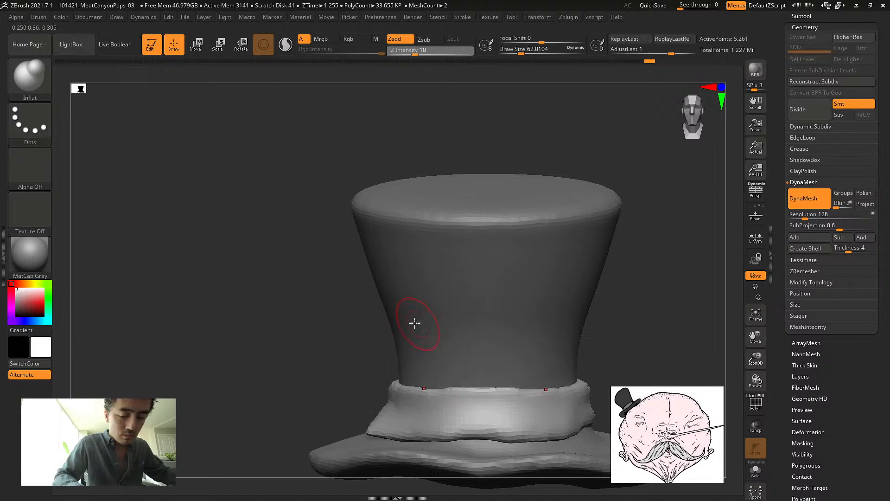
Adjust the lower edge at the front of the hat band with the Move Topological brush at a draw size of about 94
key(b)
key(m)
key(t)
key(s)
drag(520, 428, 555, 434)
drag(478, 435, 478, 431)
drag(508, 441, 506, 436)
drag(408, 436, 407, 433)
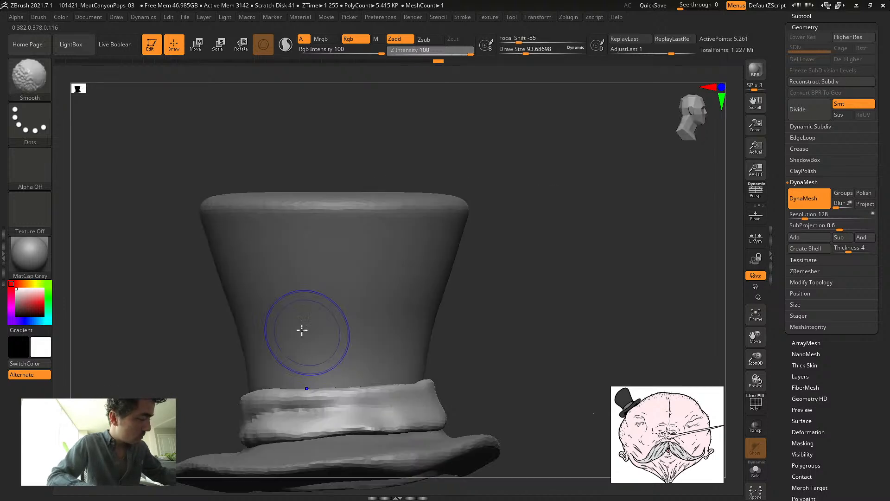
Remesh the hat band and nudge its lower edge at the back to refine the silhouette
key(ctrl)
mouse_move(153, 284)
mouse_down()
mouse_move(144, 269)
mouse_move(200, 270)
mouse_up()
drag(355, 403, 356, 402)
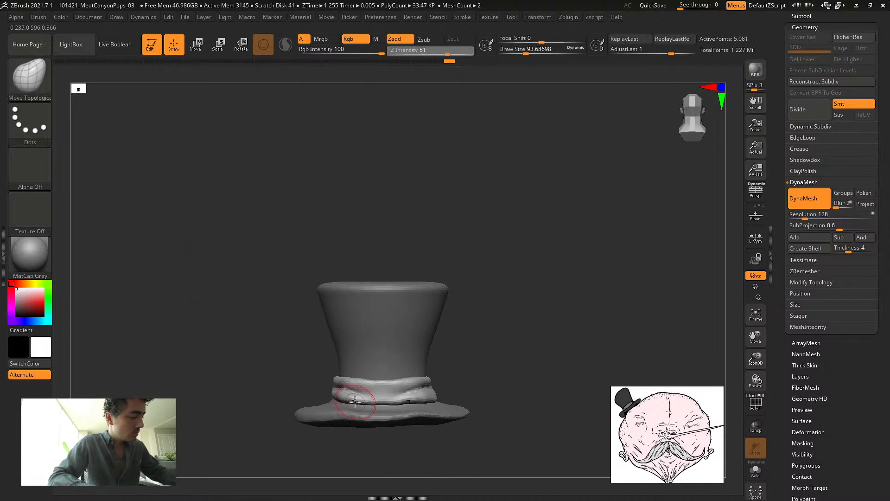
ctrl+drag(210, 279, 204, 300)
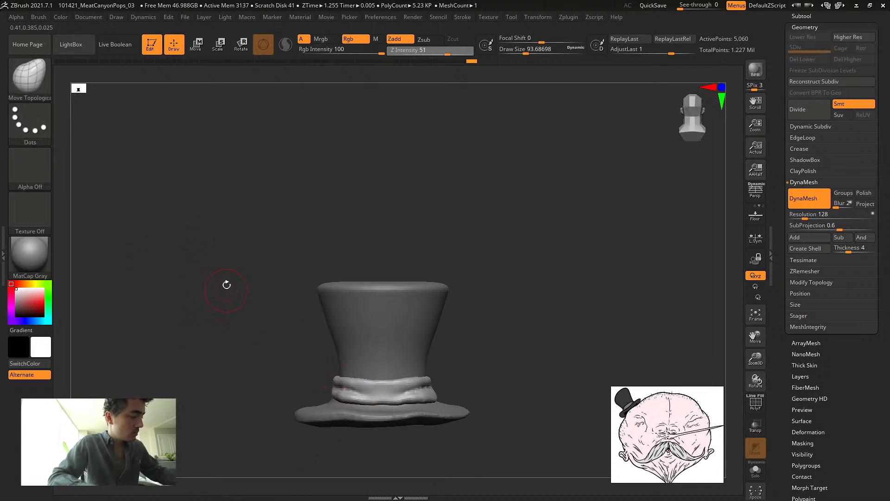
drag(223, 243, 250, 277)
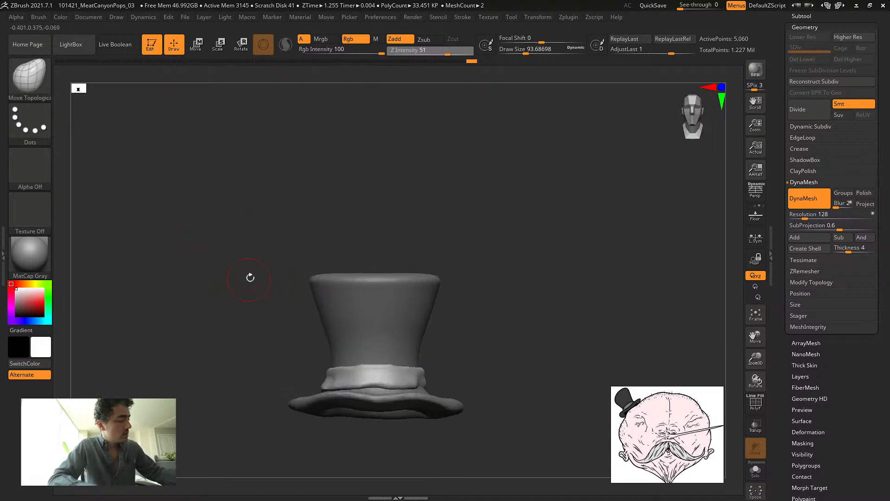
Select the top hat subtool and smooth its crown rim and brim with a draw size of about 338
alt+click(333, 334)
key(s)
drag(254, 308, 277, 304)
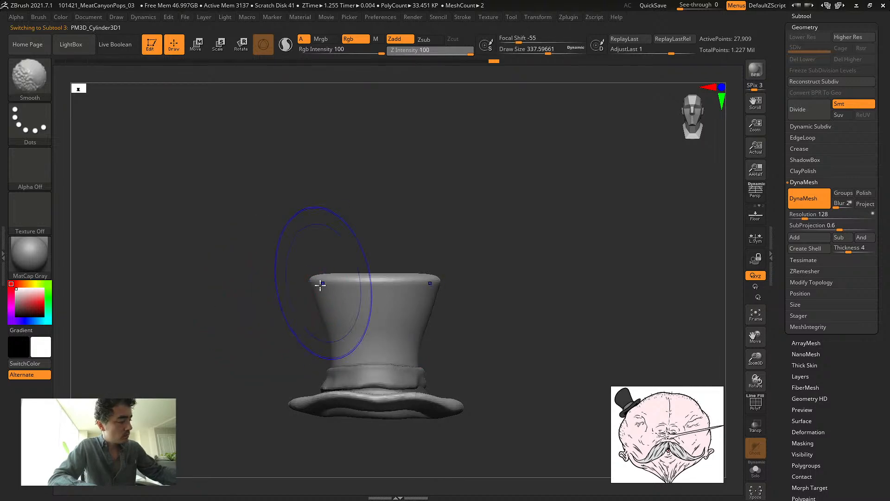
shift+drag(320, 283, 310, 279)
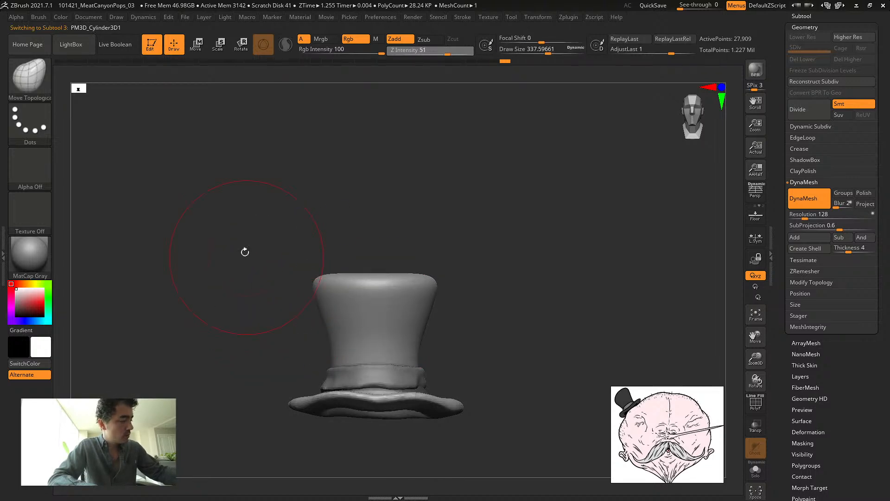
drag(255, 251, 250, 260)
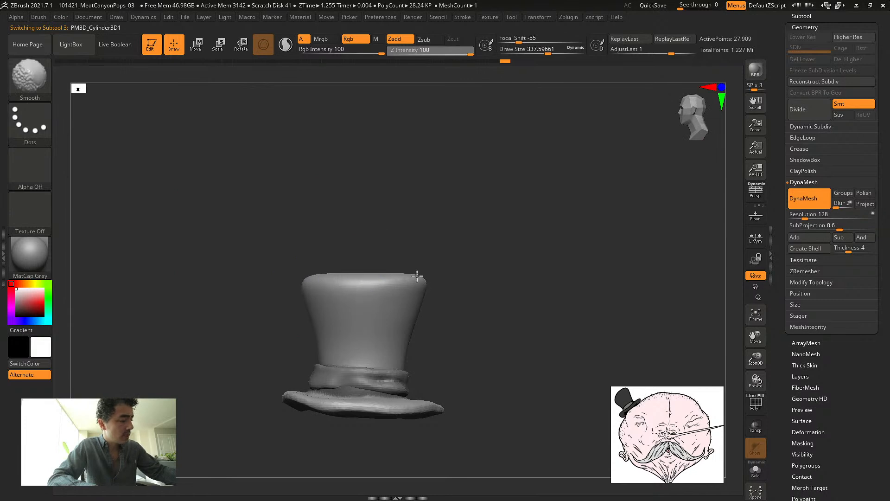
shift+drag(417, 276, 393, 278)
drag(283, 232, 248, 223)
shift+drag(412, 284, 390, 286)
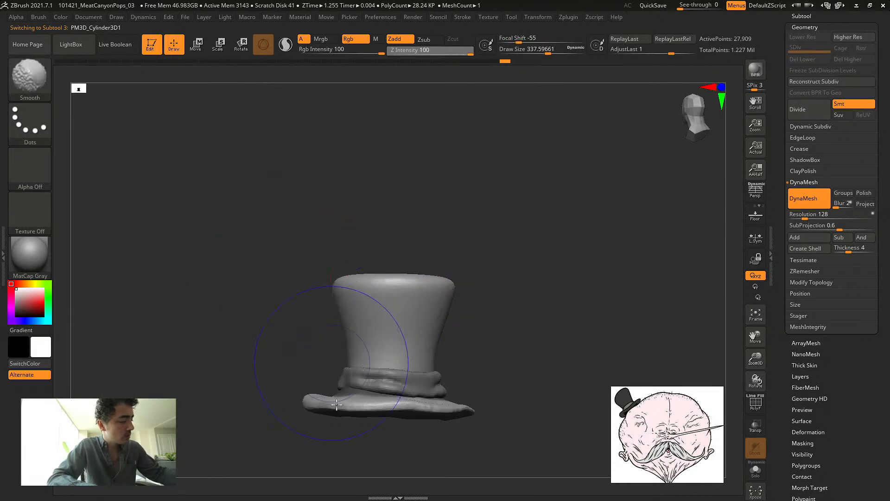
shift+drag(278, 368, 320, 404)
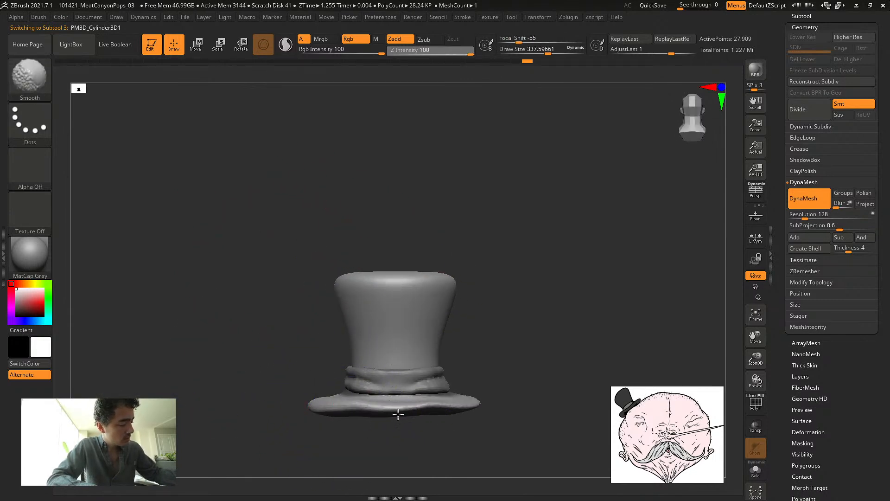
Smooth the top hat's brim and remesh the hat with DynaMesh
mouse_move(450, 411)
mouse_down()
mouse_move(222, 260)
mouse_move(255, 302)
mouse_move(383, 279)
mouse_move(354, 270)
mouse_move(471, 324)
mouse_move(467, 371)
mouse_move(374, 410)
mouse_up()
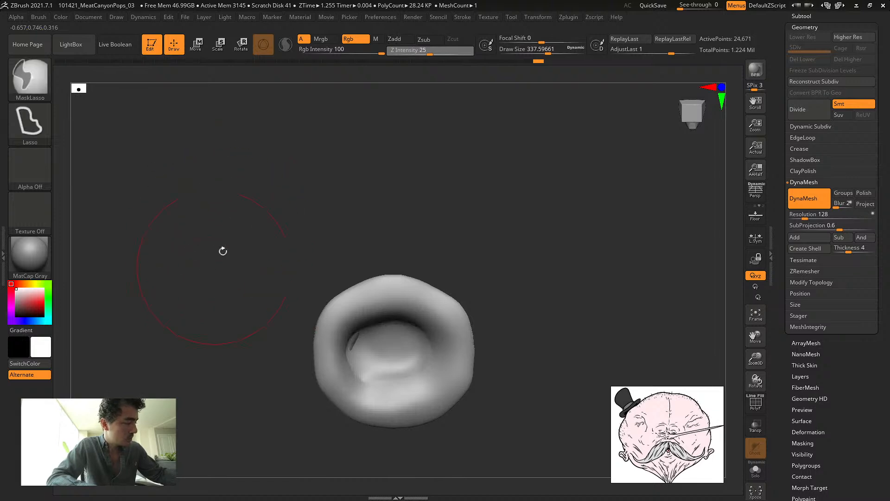
shift+drag(222, 250, 226, 314)
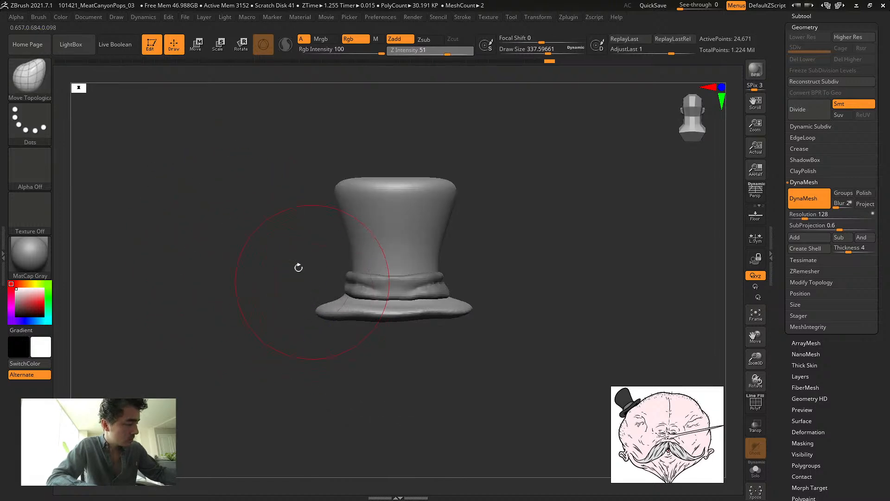
drag(296, 267, 268, 244)
mouse_move(198, 253)
shift+mouse_down()
mouse_move(163, 224)
mouse_move(292, 281)
mouse_move(285, 272)
shift+mouse_up()
Lift the sides of the top hat's brim with the Move Topological brush at a draw size of about 228
alt+click(378, 321)
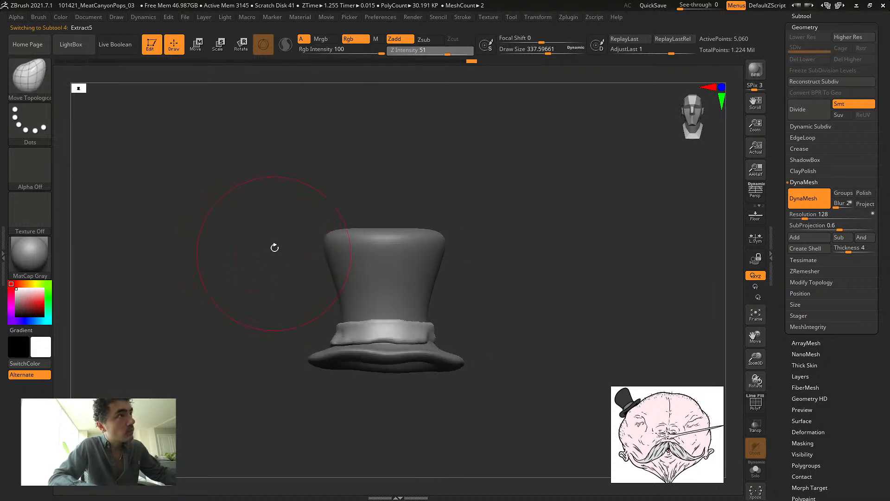
alt+click(325, 356)
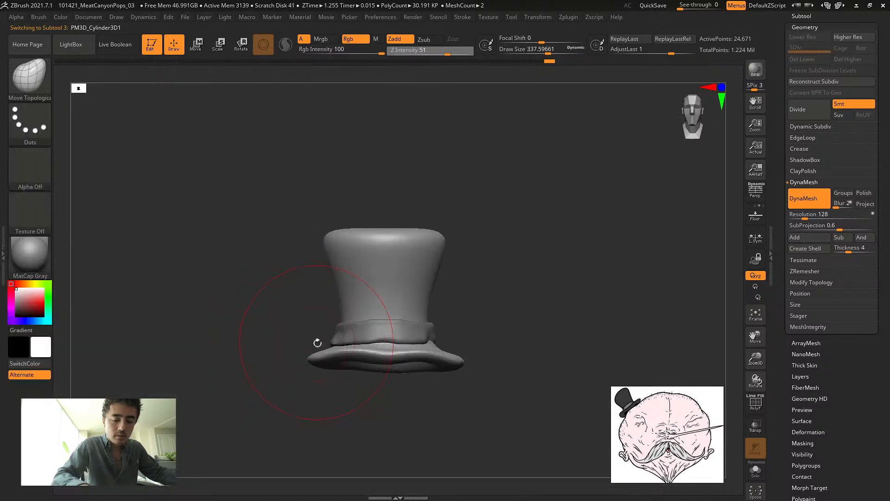
key(s)
mouse_move(300, 358)
mouse_down()
mouse_move(296, 348)
mouse_move(299, 357)
mouse_move(317, 349)
mouse_up()
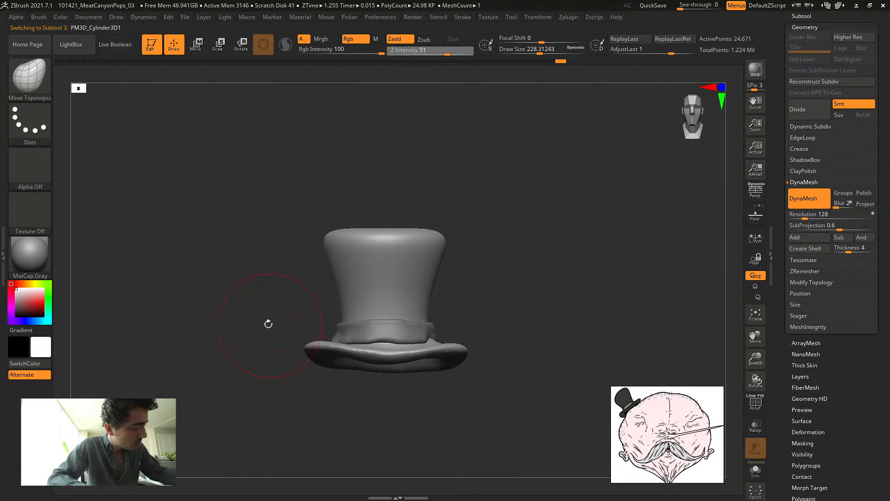
key(ctrl+z)
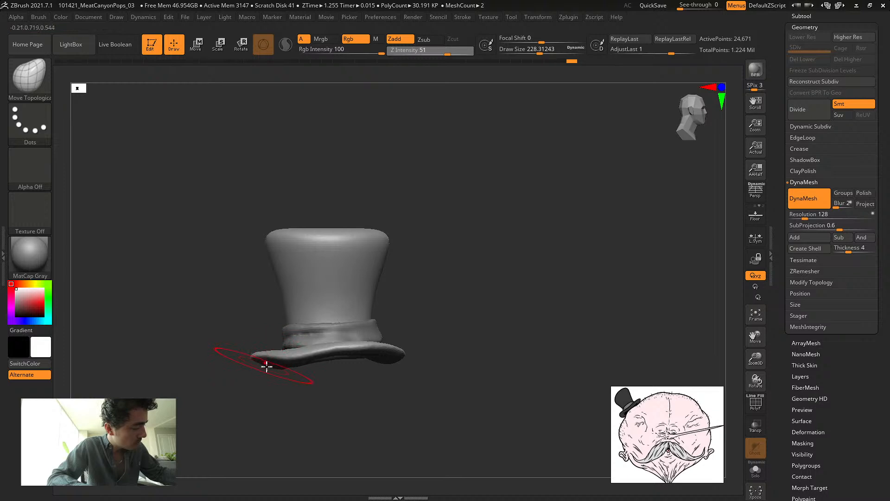
shift+drag(239, 334, 252, 328)
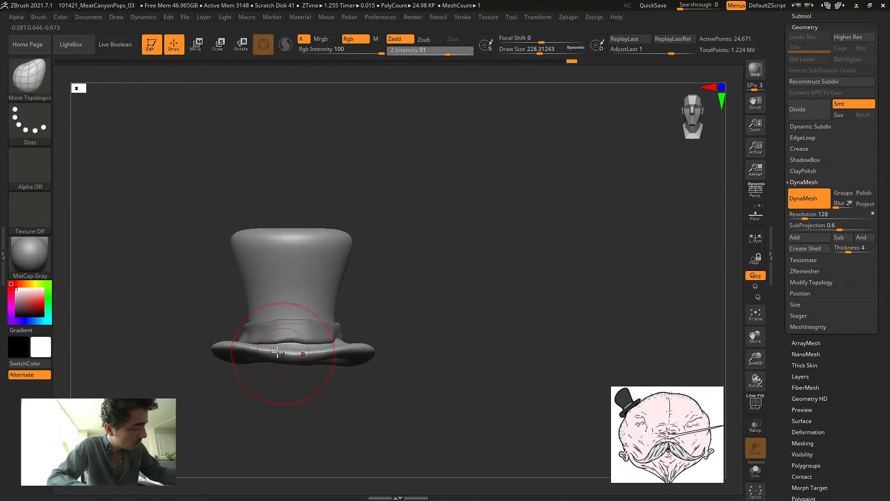
key(ctrl+z)
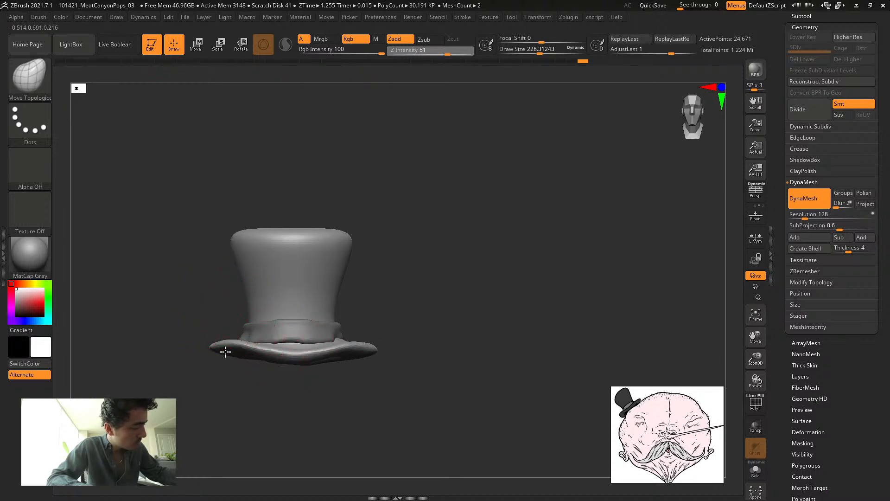
Try to curl the brim's side edges further up, reshape its front edge and remesh the hat
key(ctrl+shift+z)
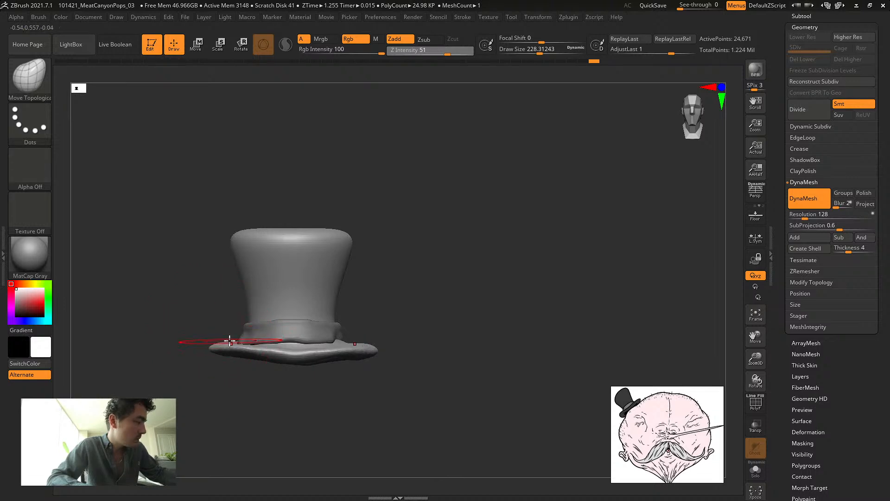
mouse_move(230, 341)
mouse_down()
mouse_move(214, 332)
mouse_move(241, 348)
mouse_move(243, 338)
mouse_move(273, 350)
mouse_move(280, 334)
mouse_up()
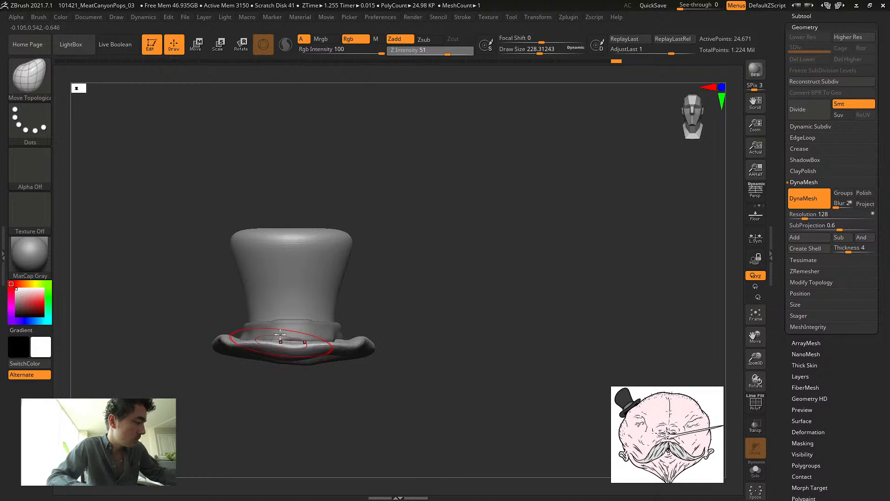
drag(218, 297, 175, 266)
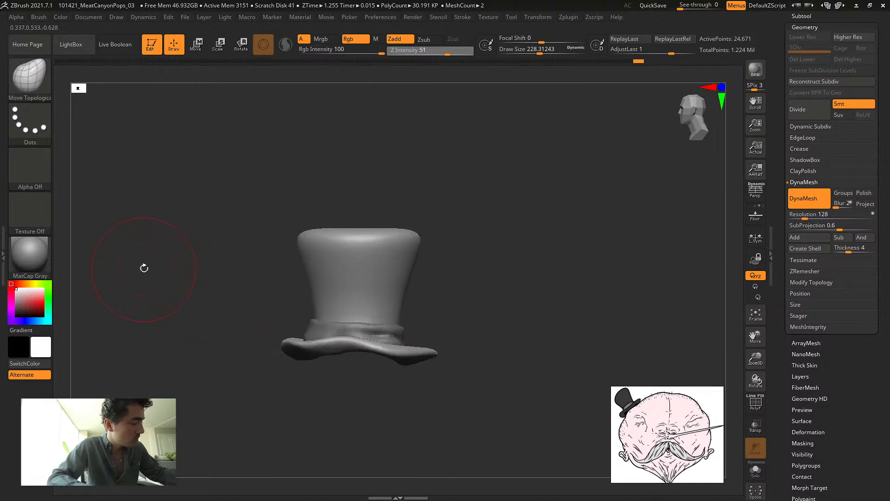
shift+drag(184, 270, 287, 324)
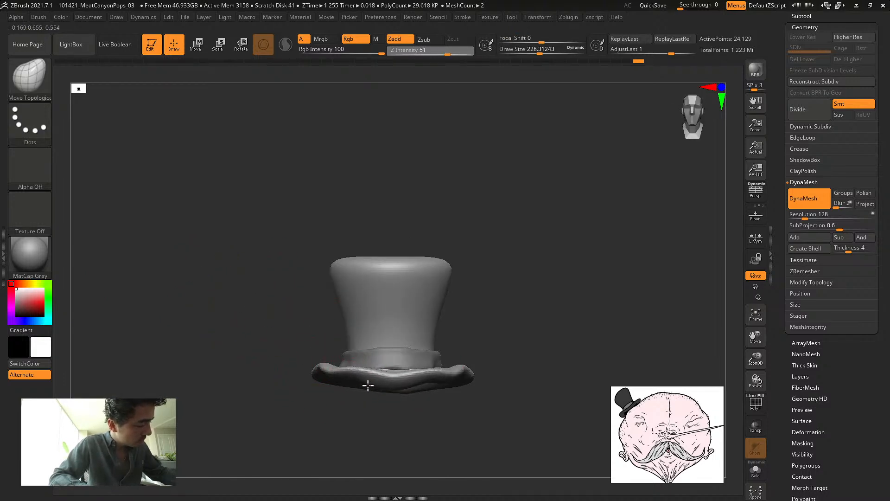
mouse_move(290, 309)
mouse_down()
mouse_move(342, 362)
mouse_move(274, 302)
mouse_up()
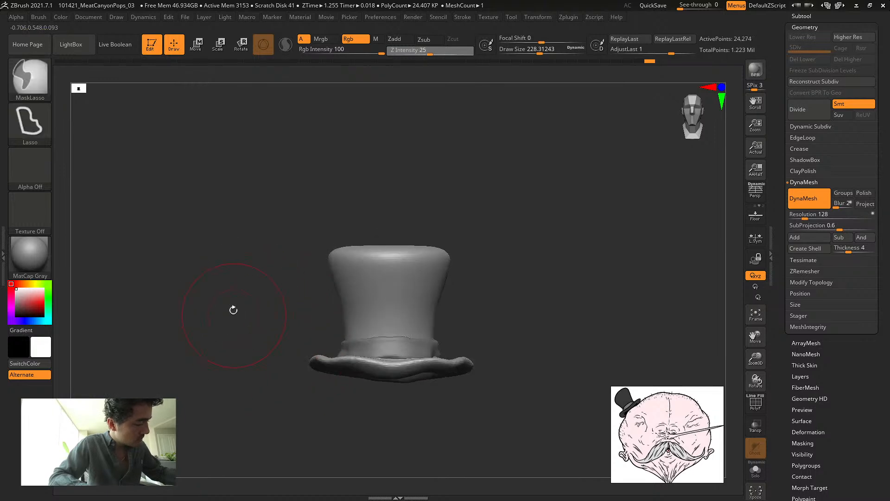
mouse_move(240, 270)
mouse_down()
mouse_move(207, 285)
mouse_move(250, 276)
mouse_up()
key(ctrl)
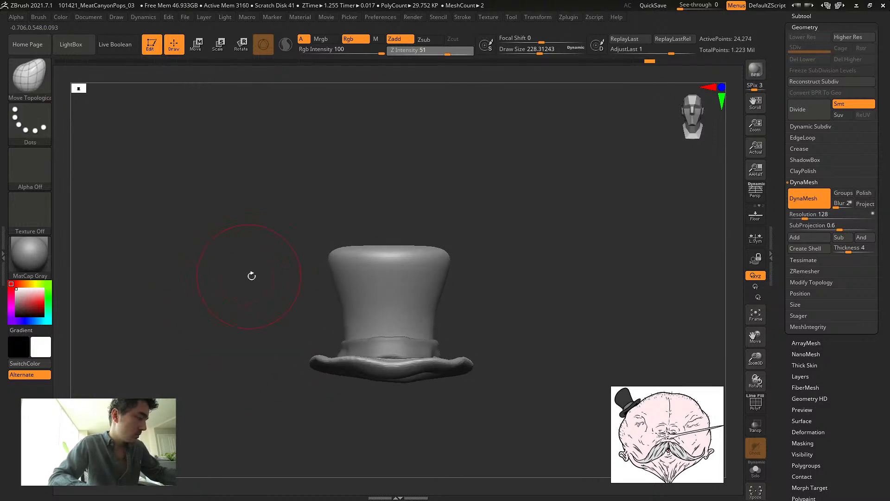
Step back through the undo history to the brim shape before its side edges were curled further
key(ctrl+z)
key(ctrl+z)
key(ctrl+z)
key(ctrl+z)
key(ctrl+z)
key(ctrl+z)
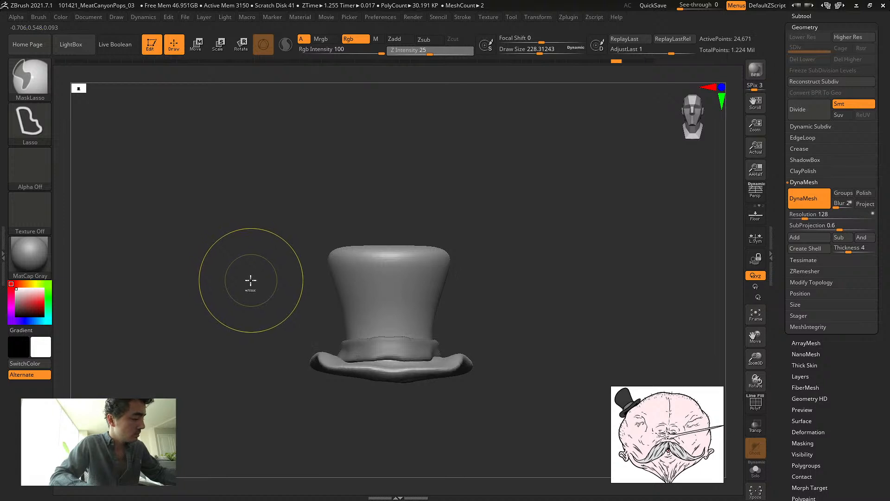
key(ctrl+z)
key(ctrl+z)
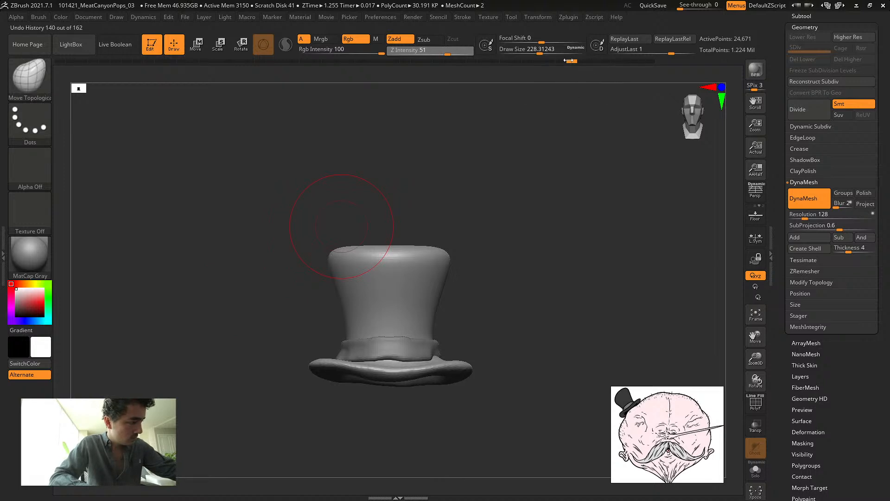
drag(577, 64, 587, 64)
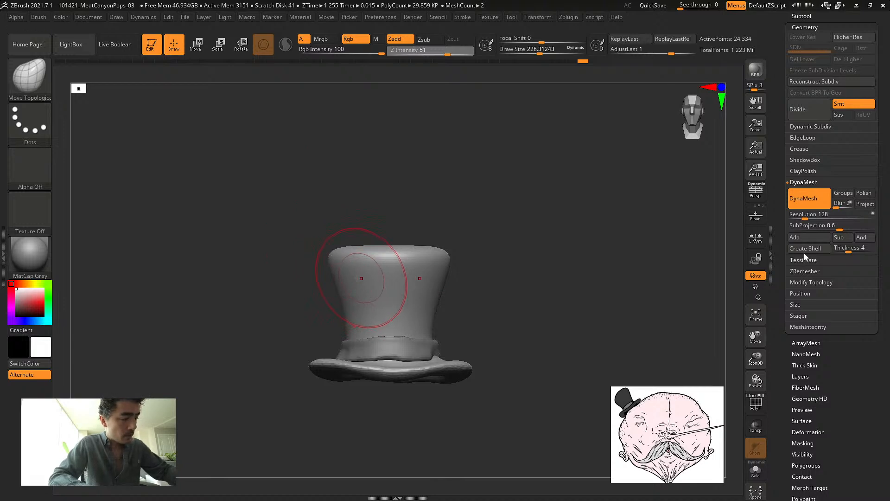
ZRemesh the top hat with the Half polygon target and an adaptive size of 50
click(802, 272)
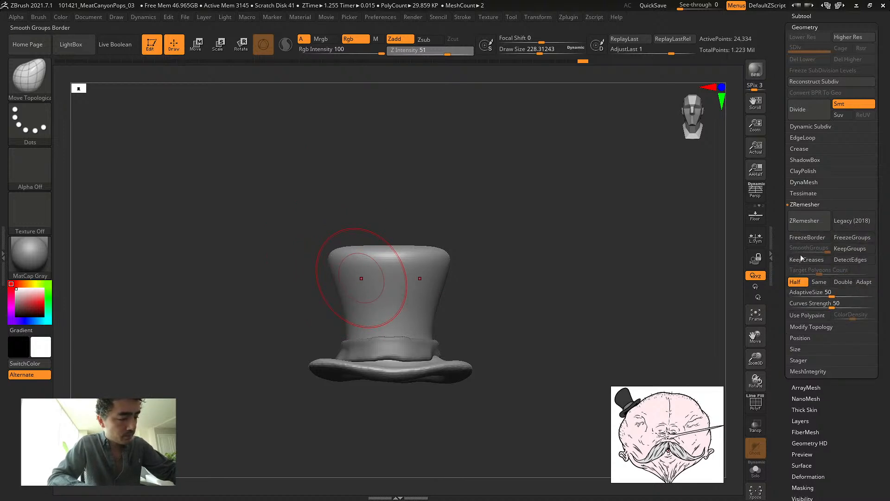
click(802, 222)
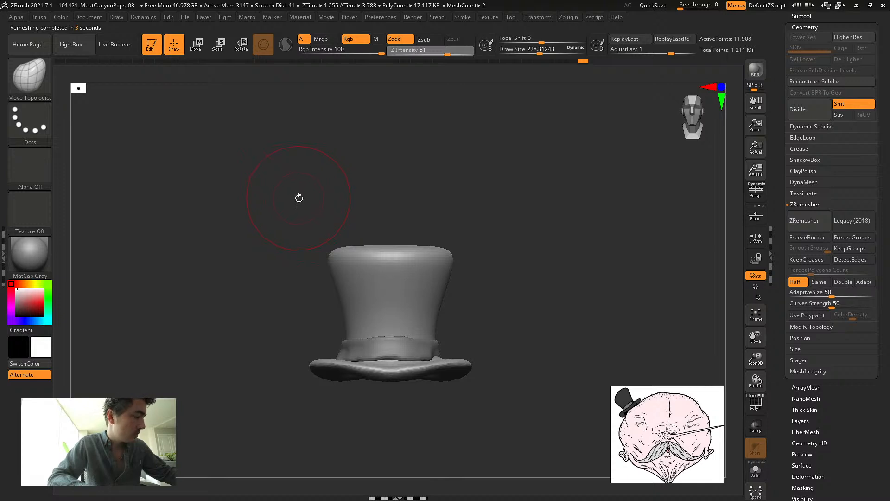
drag(299, 197, 342, 246)
ZRemesh the hat band with the Half polygon target and an adaptive size of 8
alt+click(379, 341)
click(864, 281)
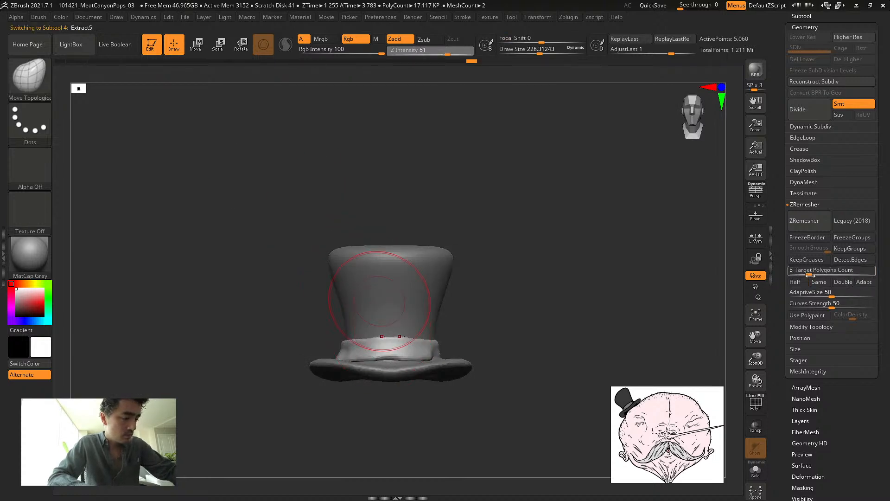
click(811, 292)
text(8)
click(804, 222)
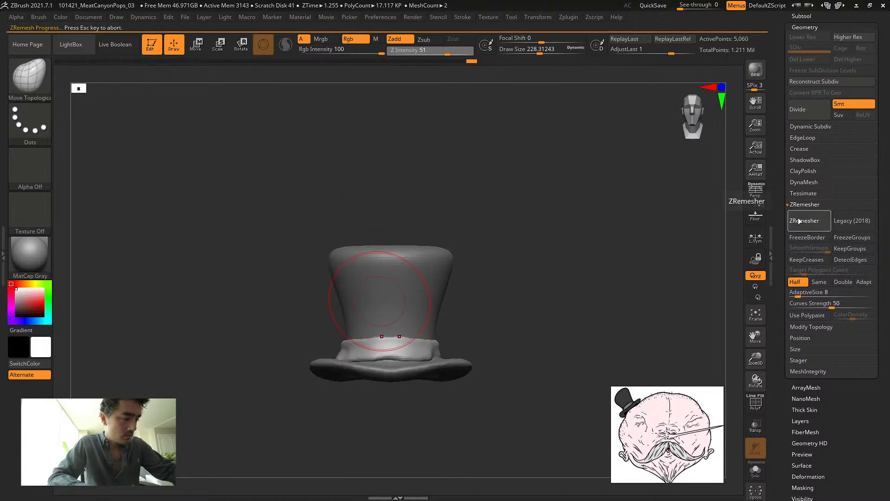
drag(266, 196, 296, 210)
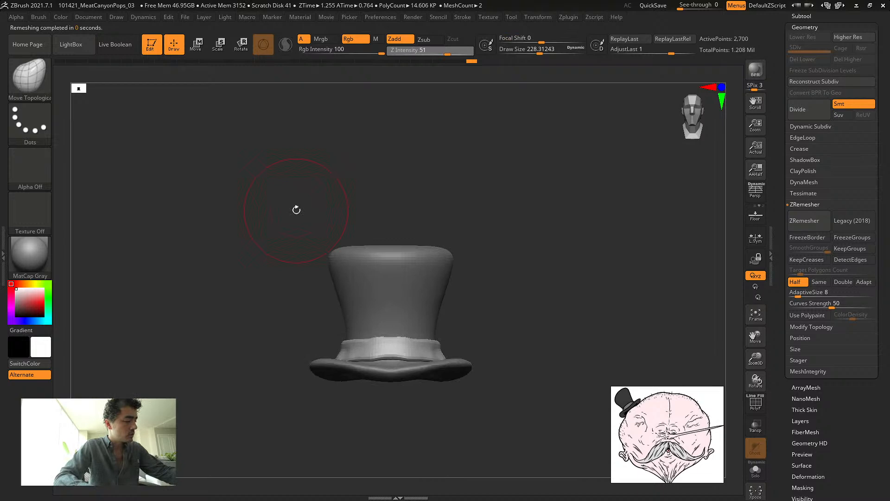
Show the detailed head and sphere subtools together with the hat, and select the top hat subtool
click(802, 16)
mouse_move(817, 111)
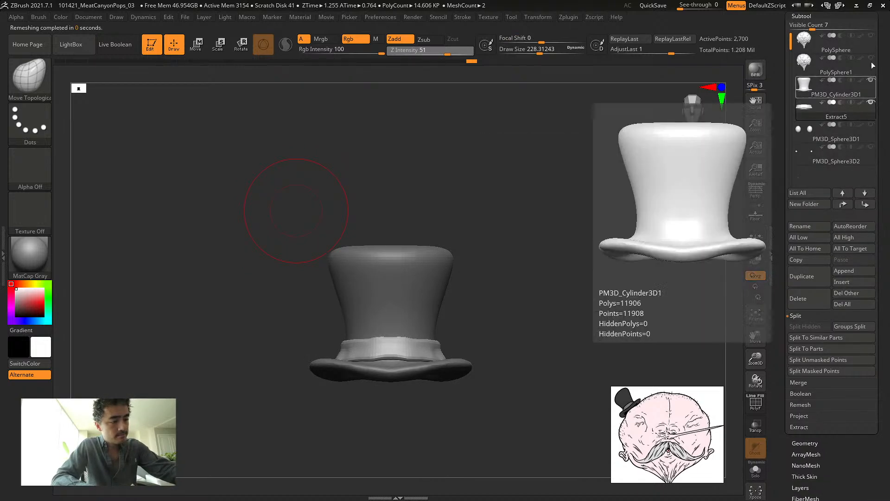
mouse_move(835, 65)
click(871, 58)
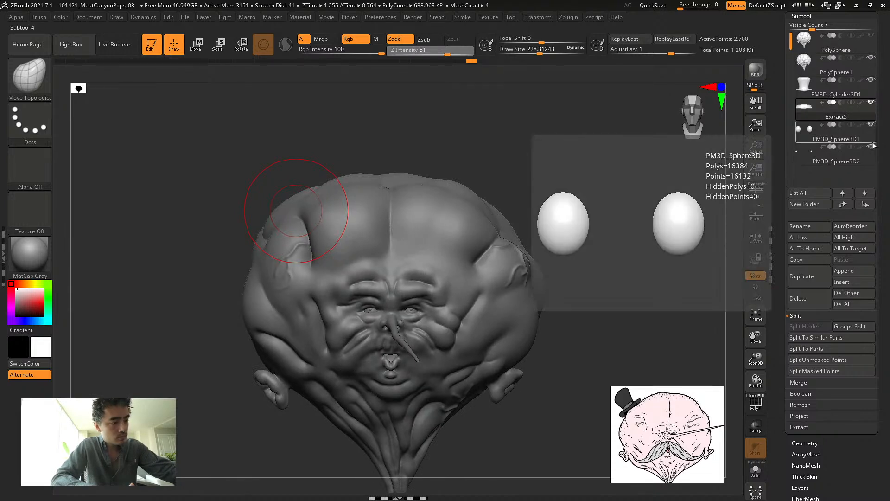
click(805, 72)
click(807, 84)
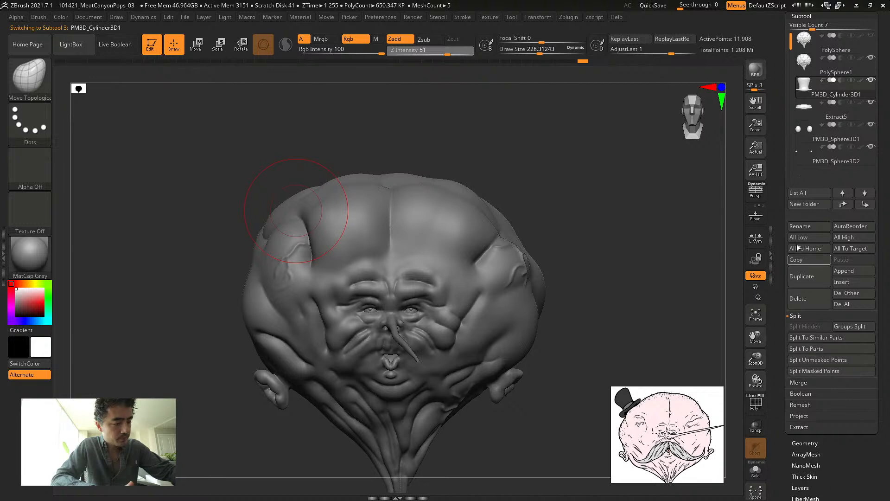
Create a subtool folder named "Hat" for the top hat and add the hat band to it
click(796, 204)
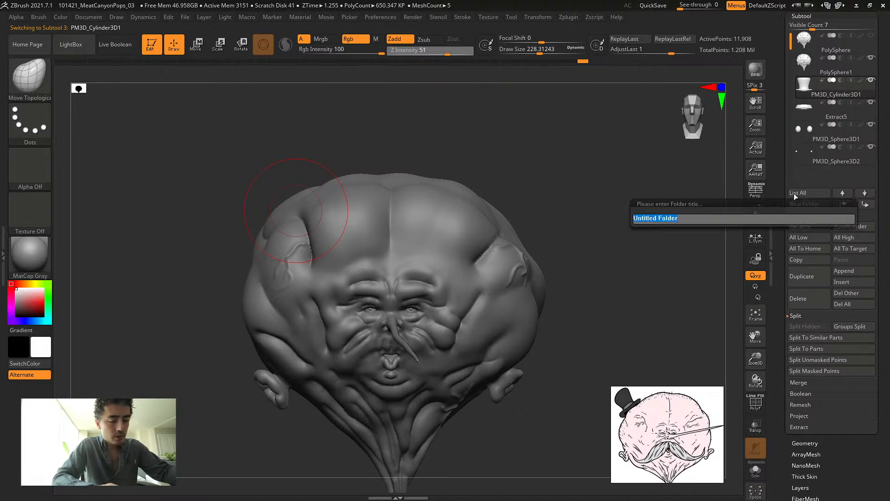
text(Hat)
key(Return)
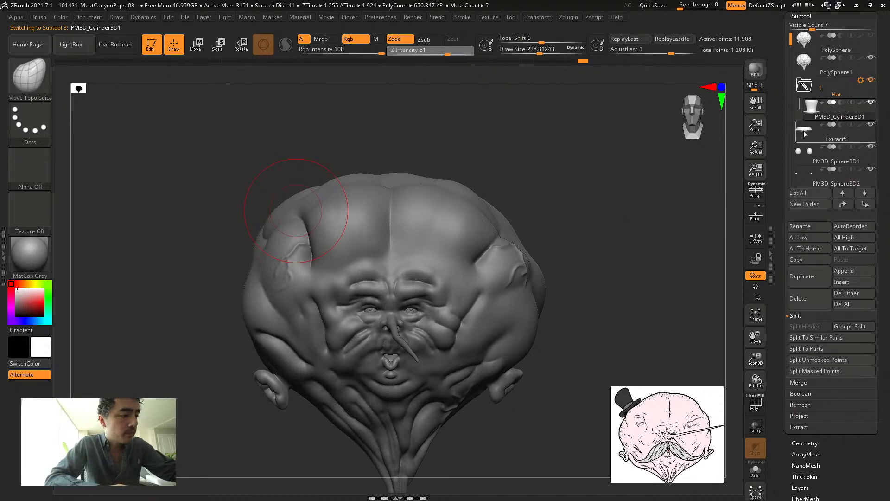
drag(804, 129, 807, 87)
Transpose the Hat folder onto the upper left of the head, tilting it about 26 degrees and scaling it down
click(861, 79)
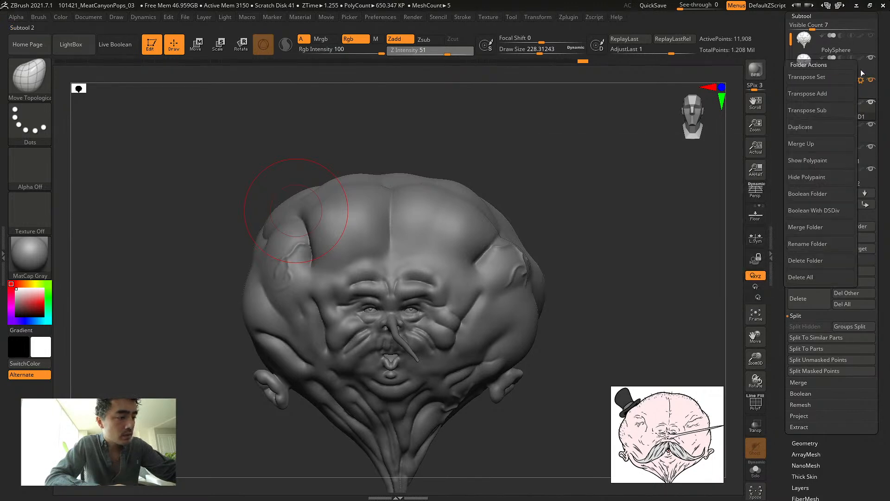
click(807, 93)
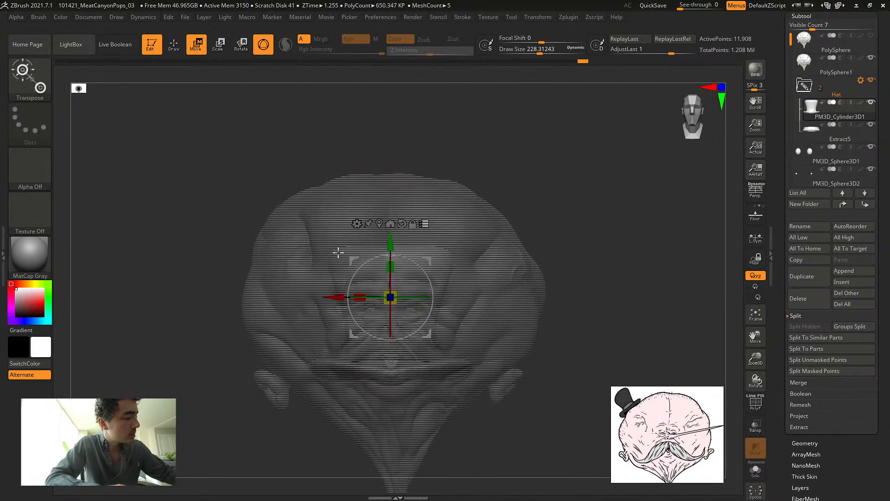
drag(353, 260, 241, 117)
key(ctrl+z)
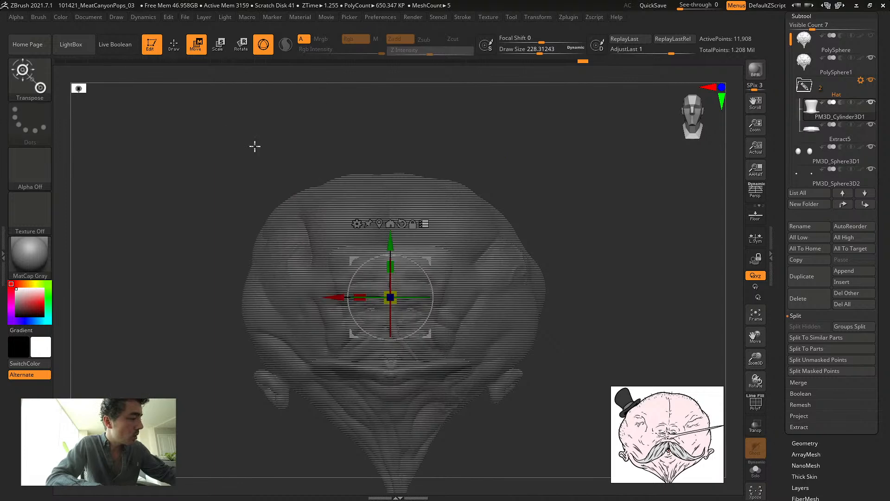
drag(353, 261, 248, 142)
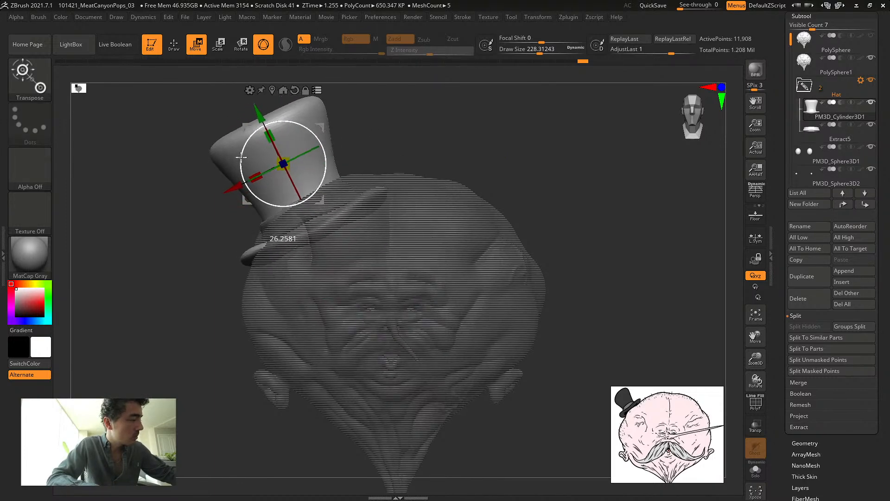
drag(284, 164, 297, 184)
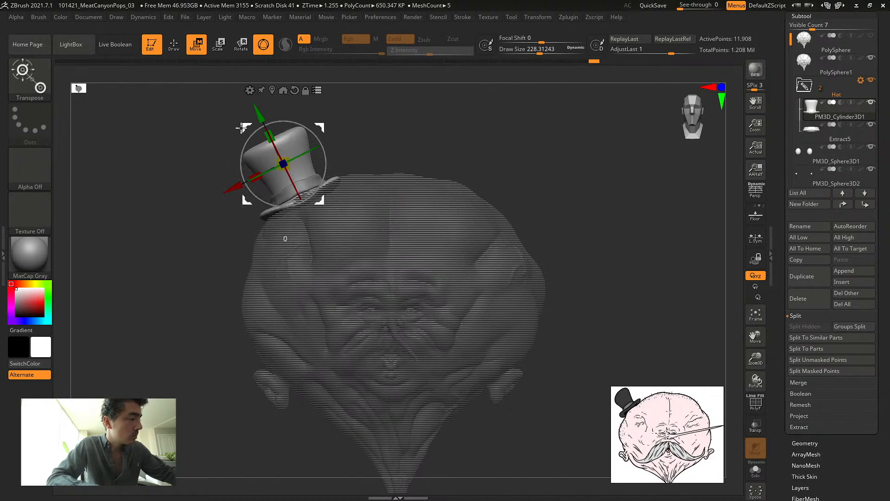
Turn the hat about its vertical axis by about 14 degrees, then shift it outward on the head and tilt it further
drag(242, 128, 237, 144)
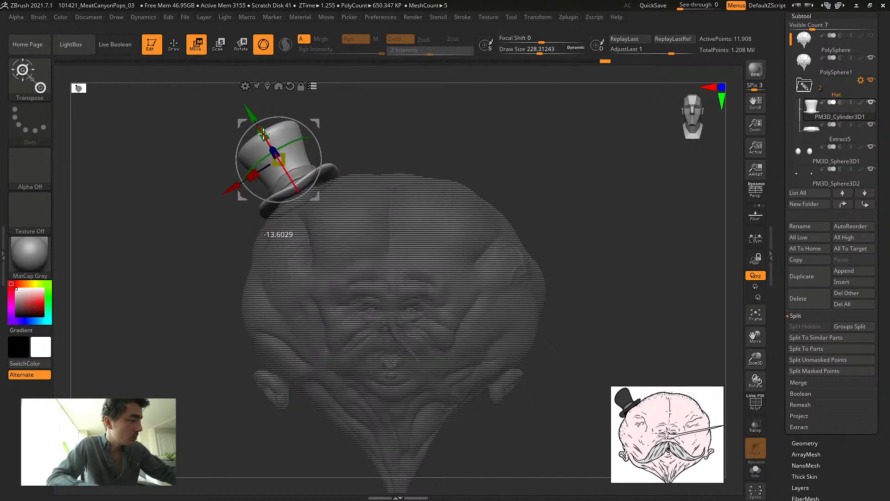
mouse_move(162, 152)
mouse_down()
mouse_move(190, 143)
mouse_move(162, 152)
mouse_up()
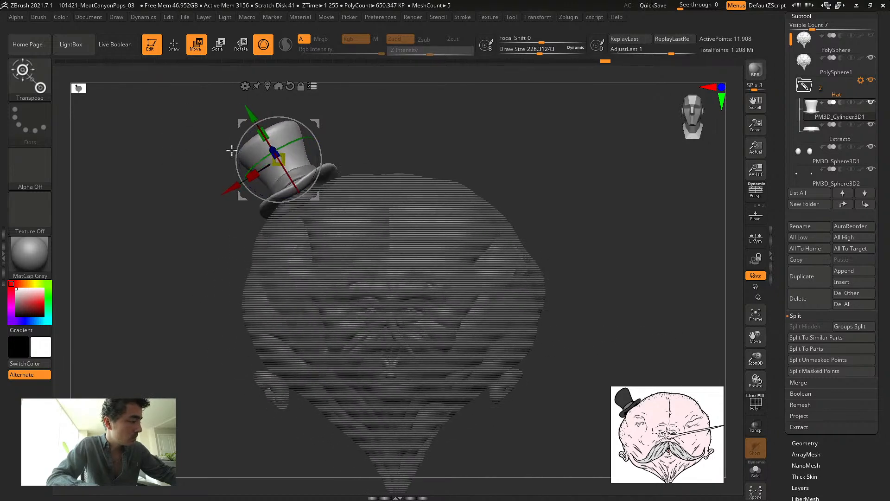
drag(237, 131, 216, 139)
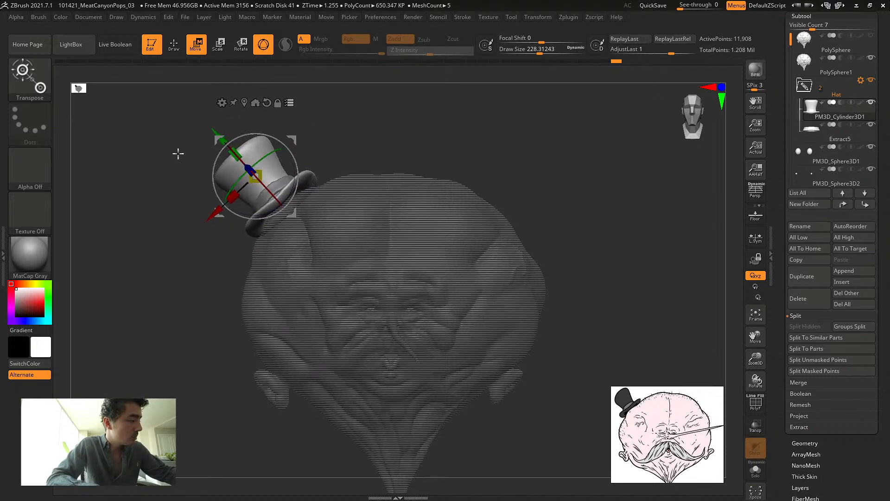
Nudge the hat in depth from a side view so it sits on top of the head
drag(216, 140, 195, 135)
drag(263, 154, 266, 155)
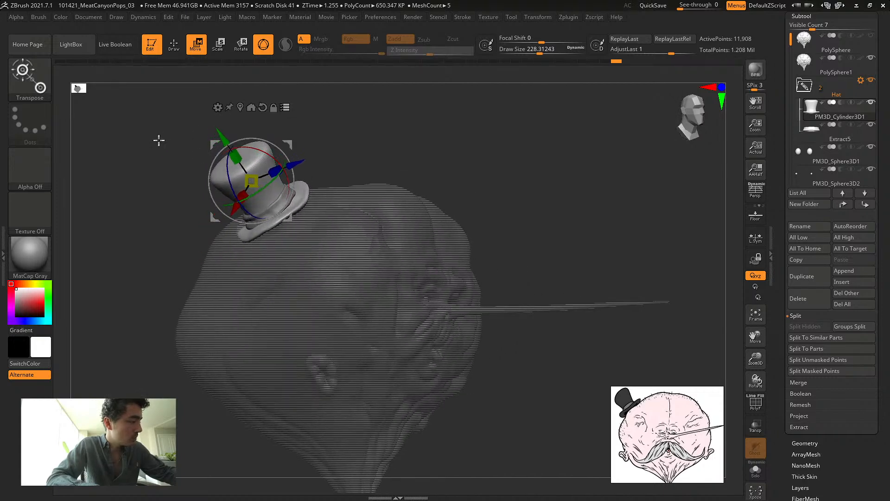
mouse_move(158, 140)
shift+mouse_down()
mouse_move(205, 145)
mouse_move(170, 121)
mouse_move(165, 88)
mouse_move(165, 137)
shift+mouse_up()
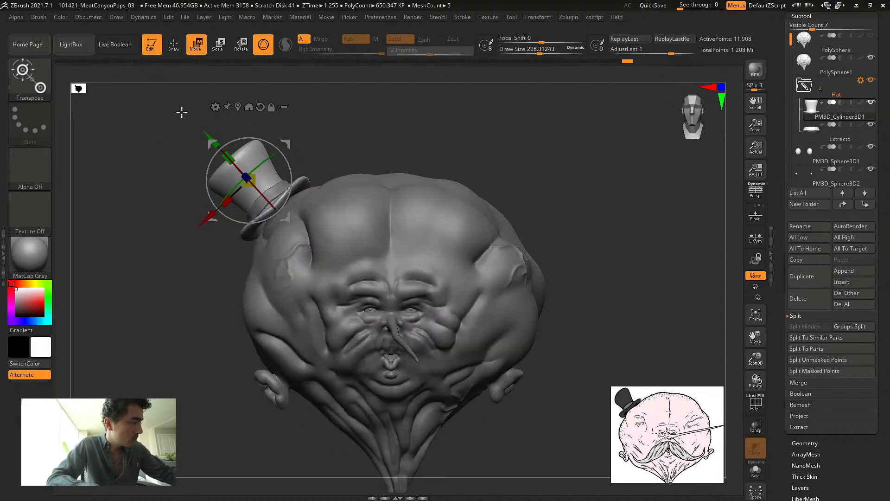
Carve a fine crease under the eyes of the head subtool with the DamStandard brush at a draw size of about 13
alt+click(402, 259)
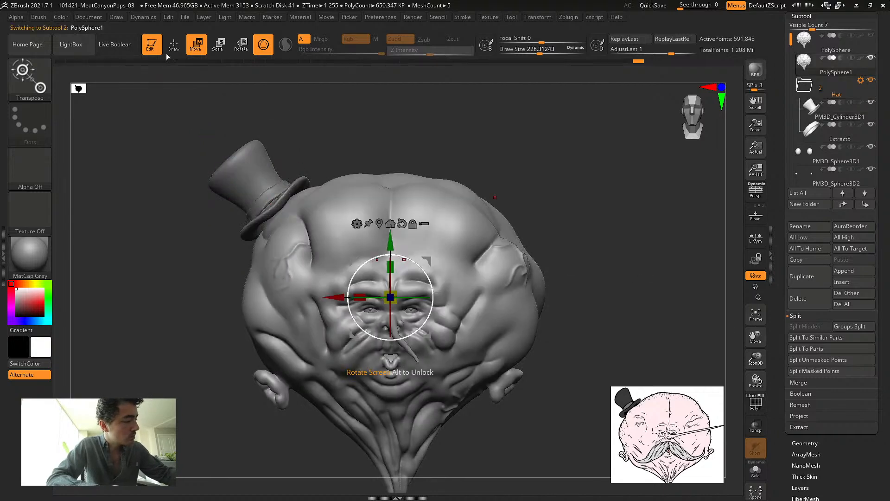
key(q)
mouse_move(162, 140)
mouse_down()
mouse_move(181, 124)
mouse_move(179, 147)
mouse_move(188, 143)
mouse_move(178, 153)
mouse_up()
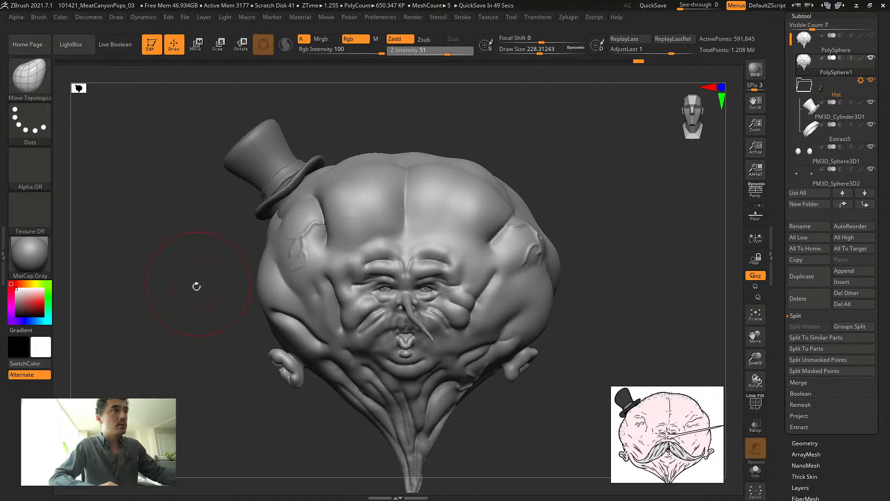
mouse_move(179, 260)
alt+mouse_down()
mouse_move(201, 290)
mouse_move(179, 257)
mouse_move(167, 285)
mouse_move(195, 288)
alt+mouse_up()
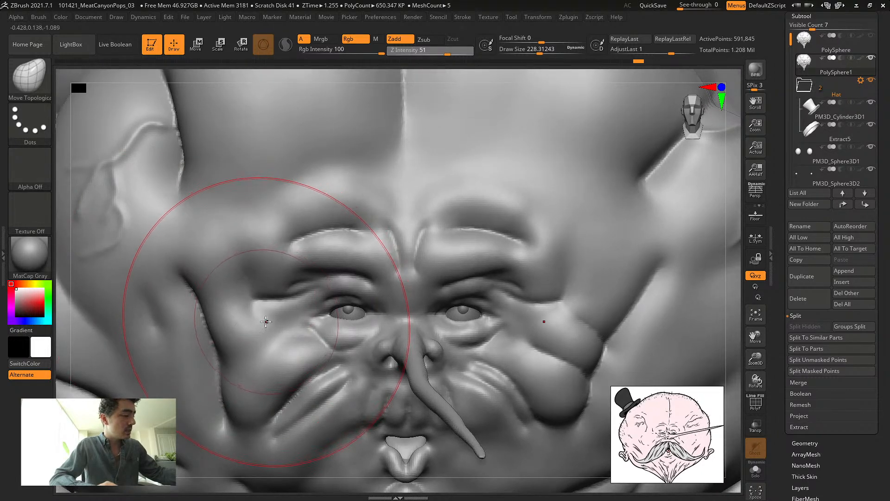
key(b)
key(d)
key(s)
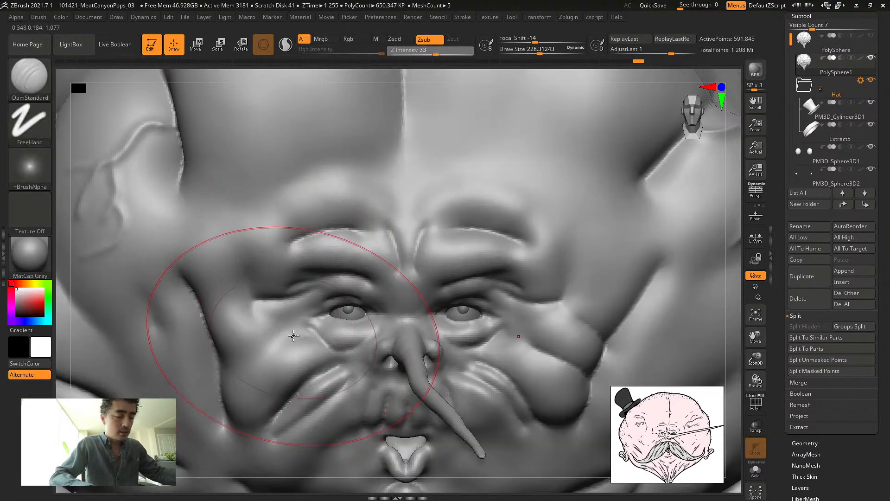
key(s)
drag(324, 333, 298, 335)
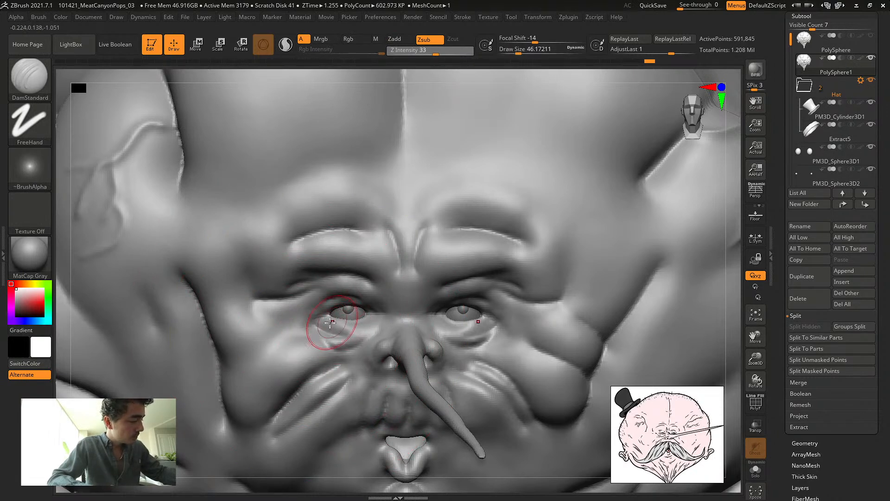
key(shift)
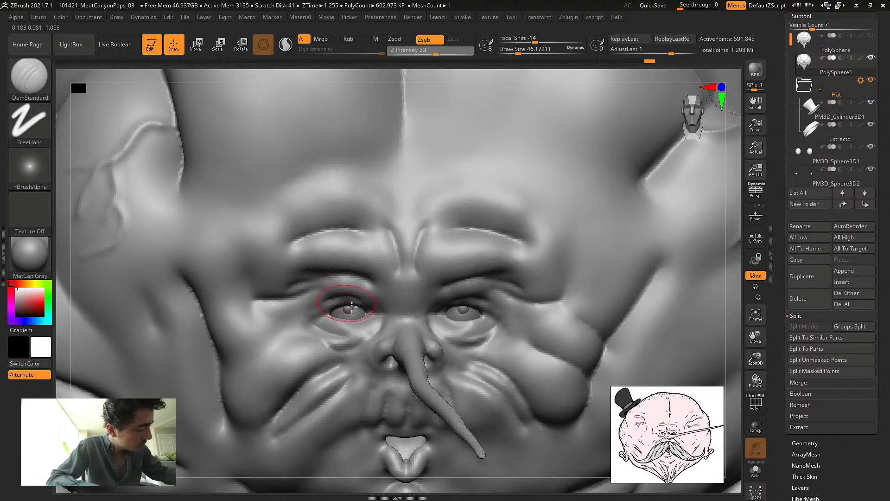
key(s)
drag(373, 328, 353, 326)
key(s)
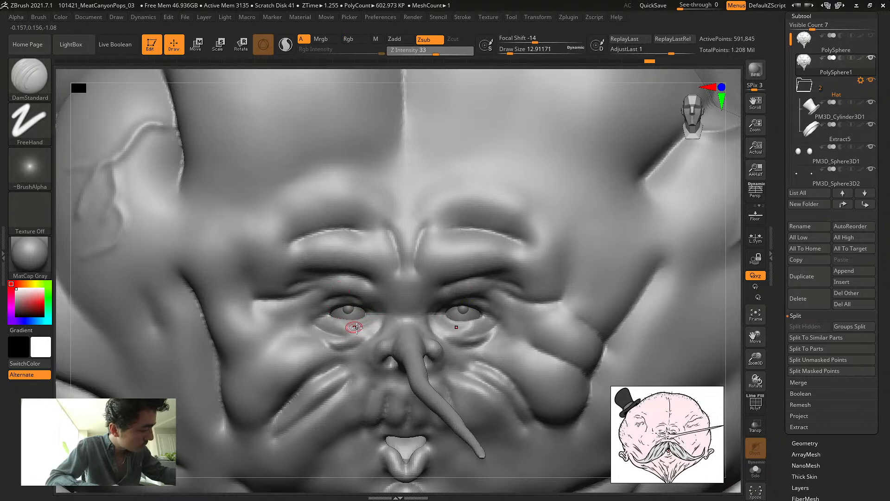
drag(325, 321, 353, 323)
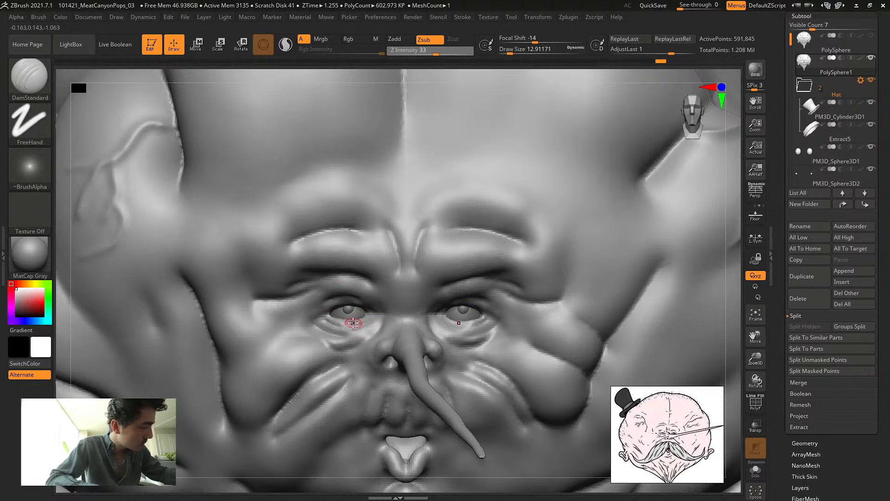
Re-run DynaMesh on the head and rename its subtool "Dynamesh"
key(f)
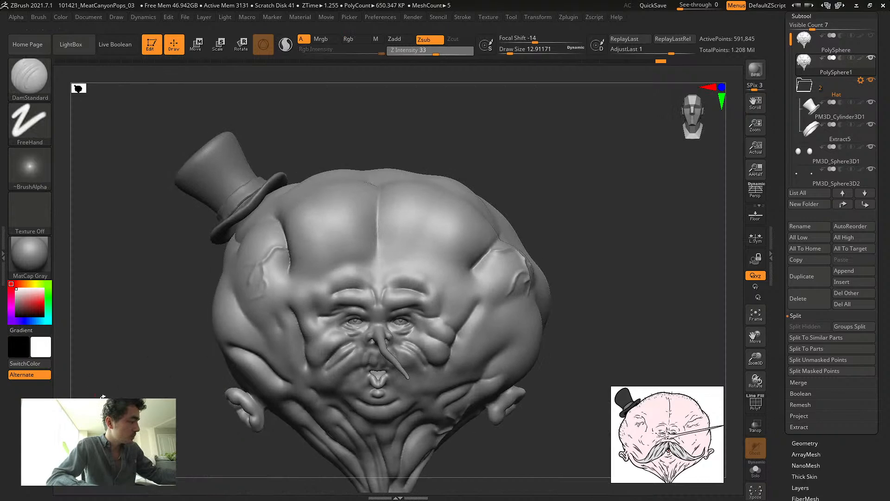
mouse_move(103, 397)
ctrl+mouse_down()
mouse_move(126, 408)
mouse_move(134, 445)
mouse_move(128, 395)
ctrl+mouse_up()
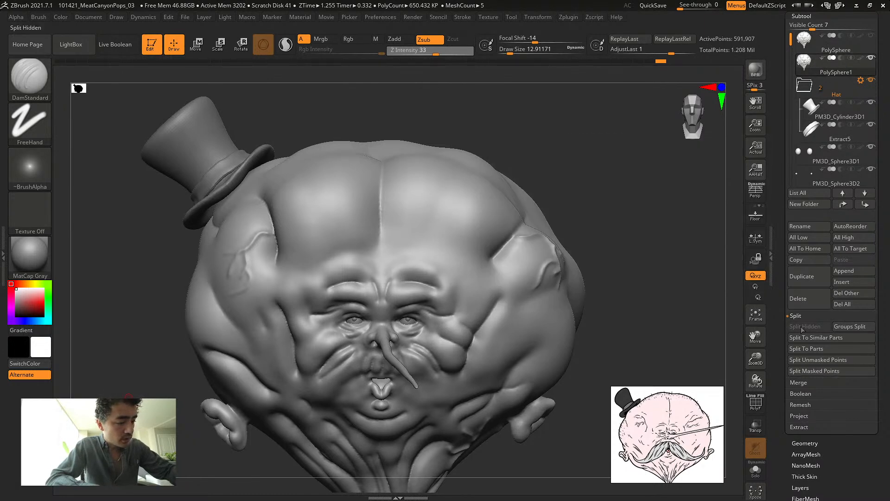
click(797, 229)
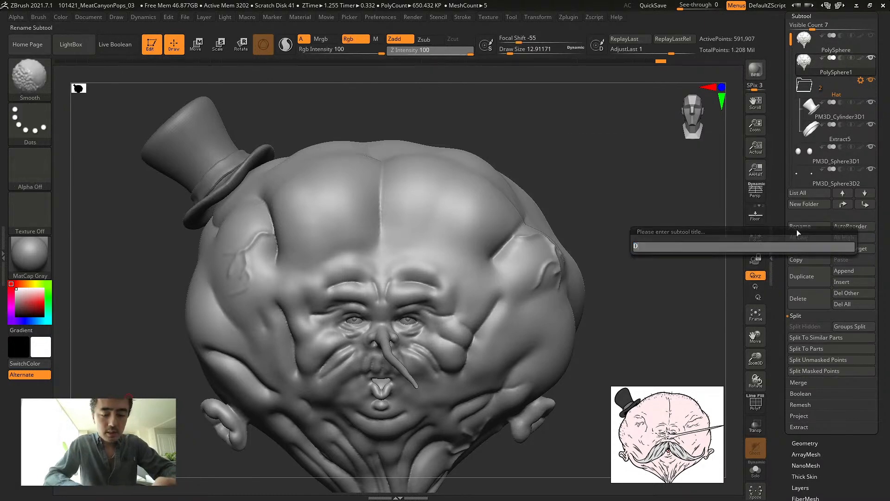
key(BackSpace)
text(Dynamesh)
key(Return)
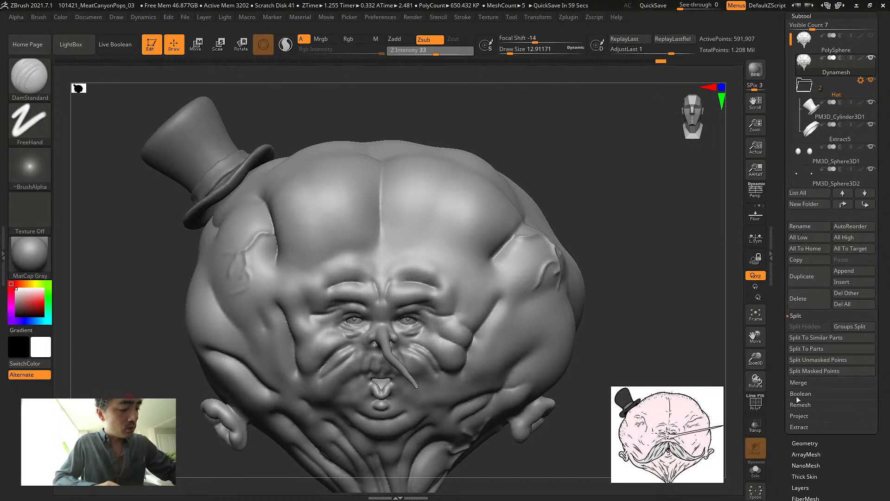
Duplicate the Dynamesh head subtool and rename the copy "Remesh"
click(799, 443)
click(801, 16)
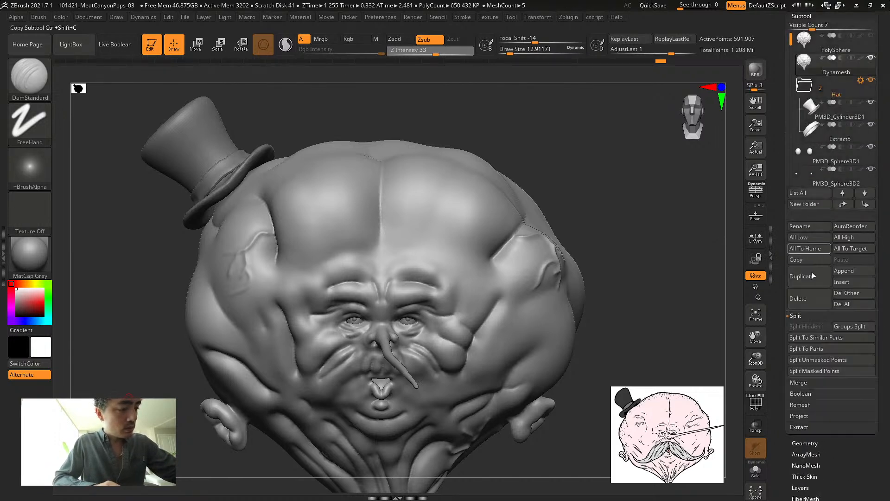
click(803, 277)
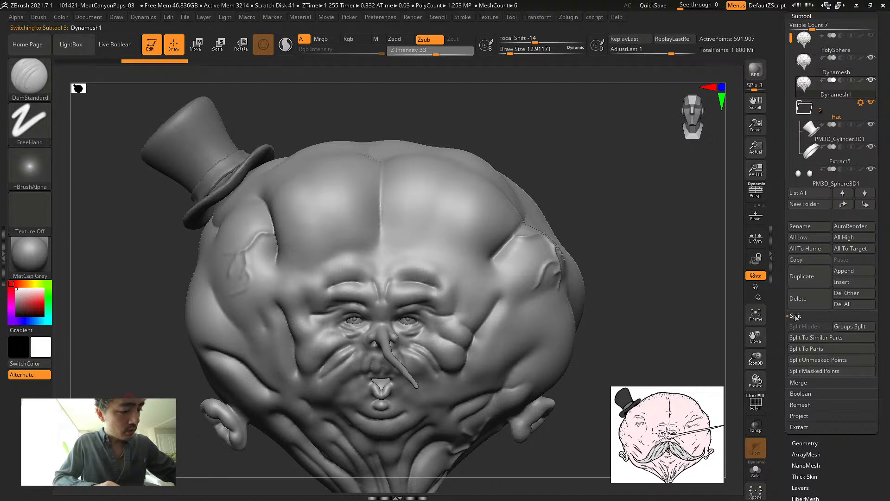
click(797, 226)
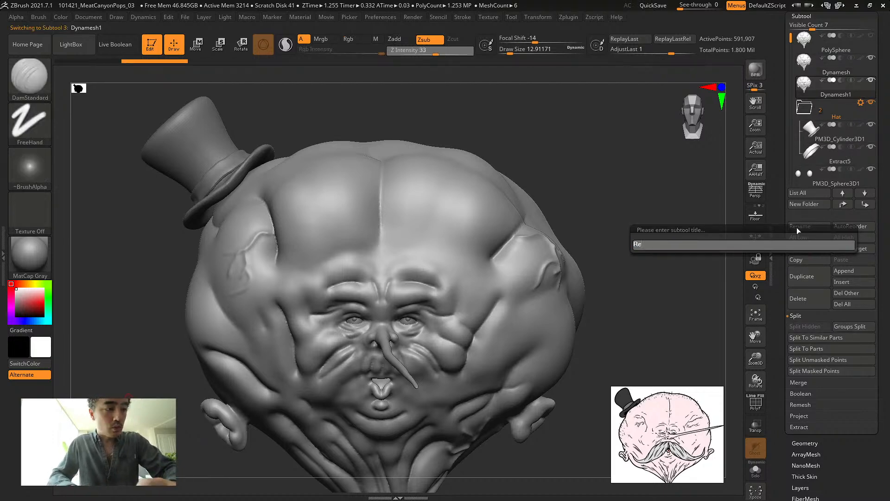
text(Remesh)
key(Return)
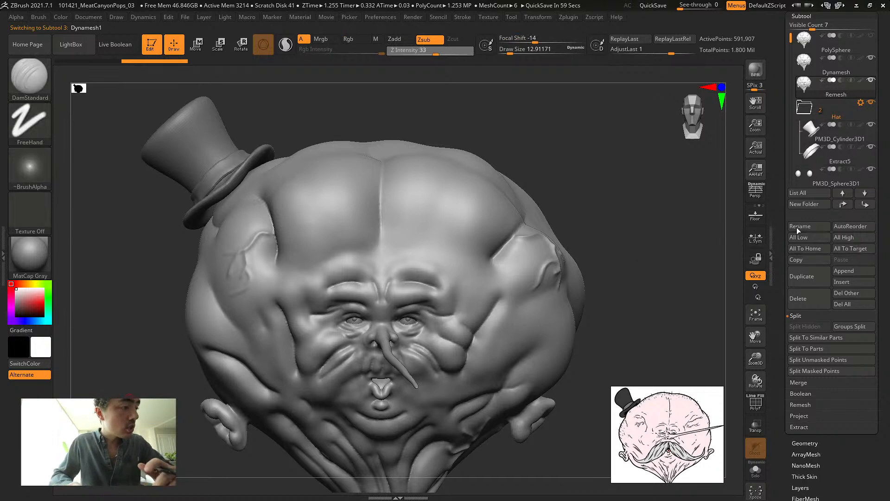
ZRemesh the Remesh subtool at half the polygon count, with Adapt off and KeepCreases on
click(792, 443)
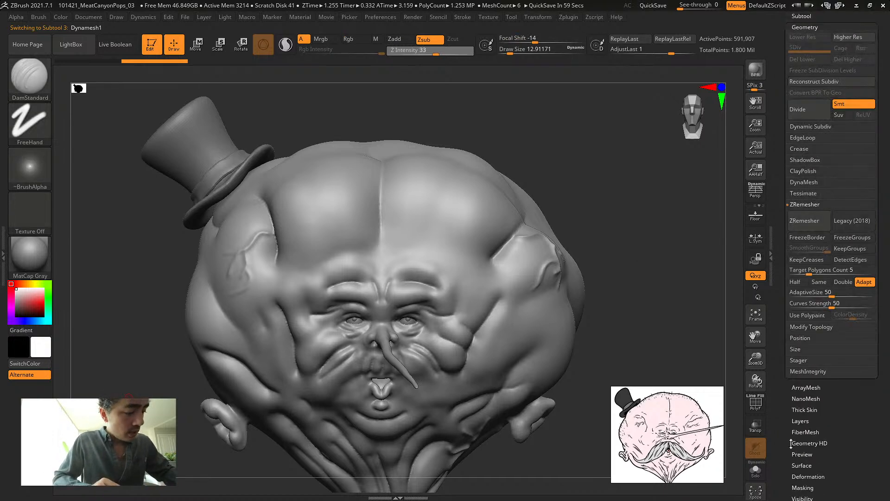
click(864, 282)
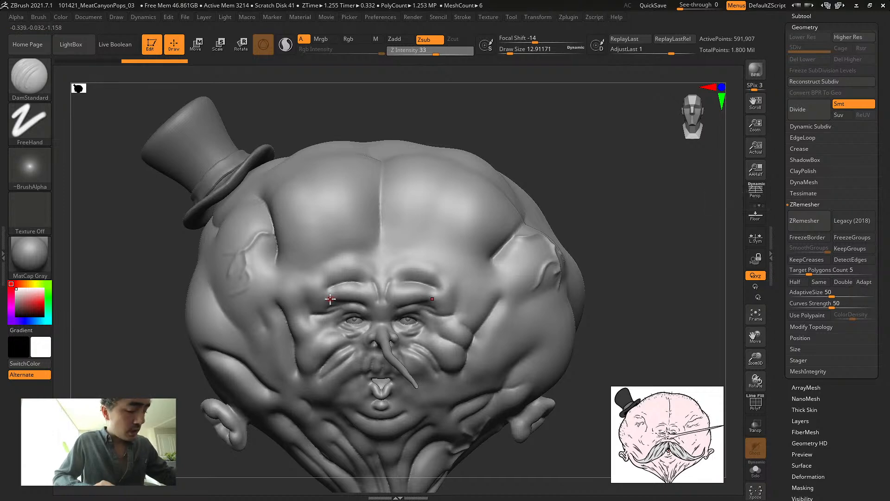
click(795, 283)
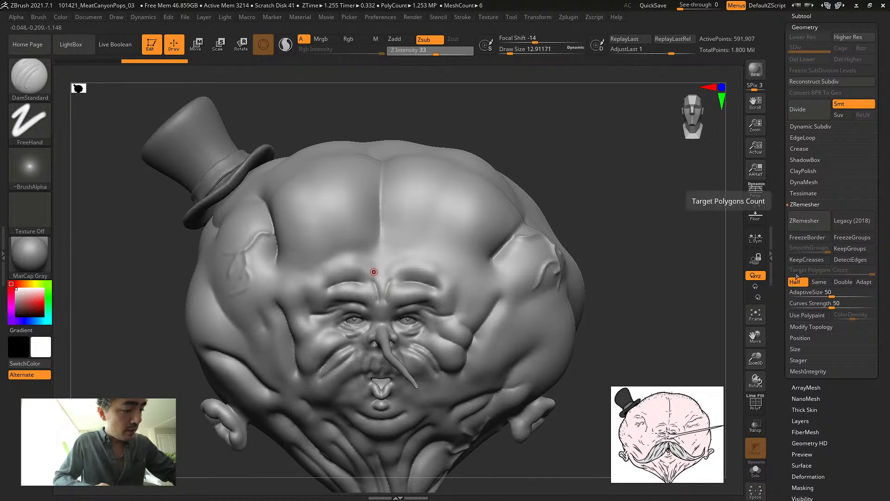
click(800, 262)
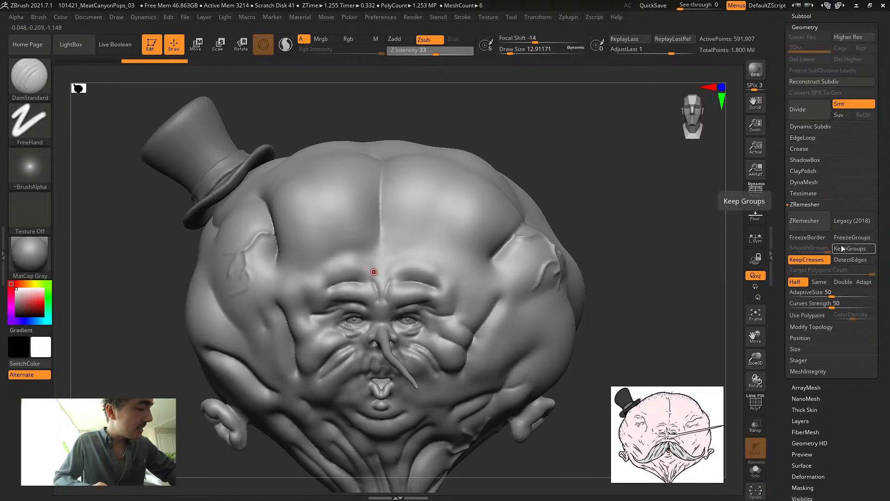
click(795, 226)
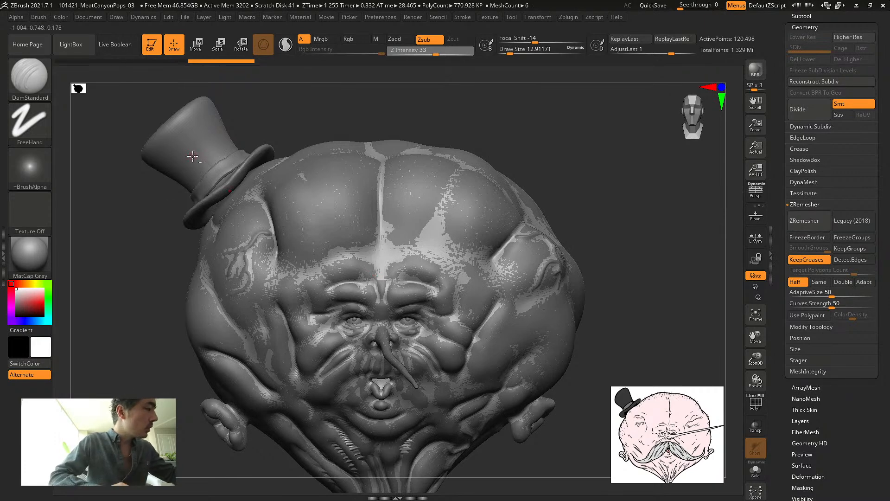
Select the top hat, the hat band and the Dynamesh head in turn, raising the draw size to about 120
alt+click(178, 136)
key(s)
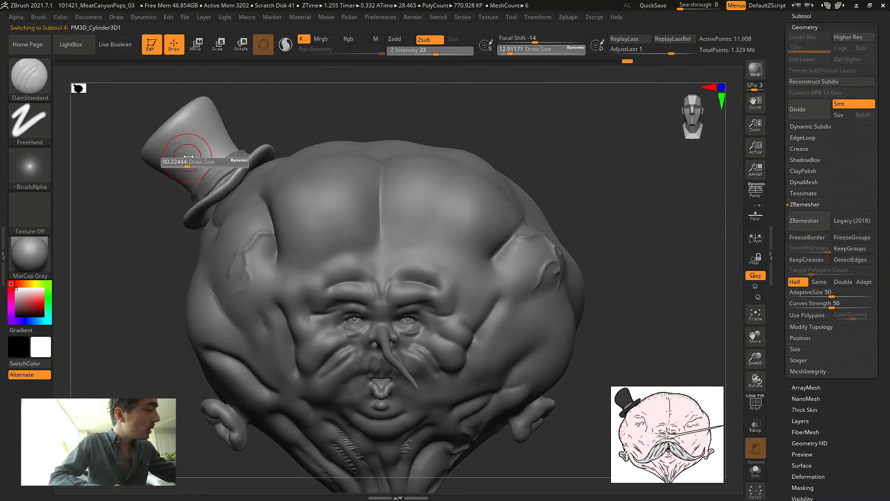
mouse_move(173, 162)
mouse_down()
mouse_move(177, 147)
mouse_move(200, 135)
mouse_move(200, 209)
mouse_up()
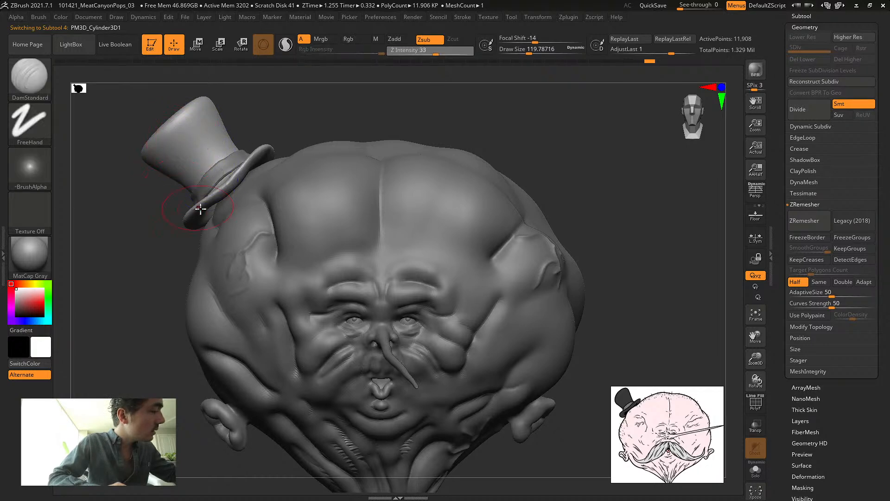
alt+click(203, 184)
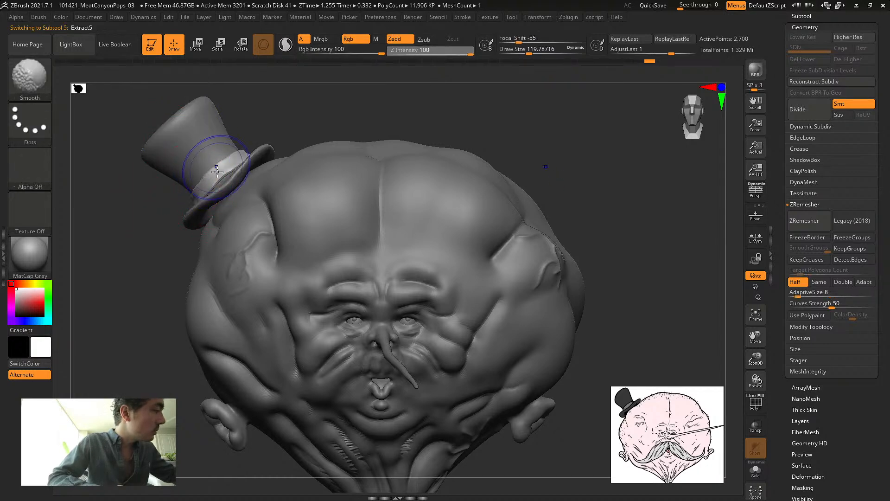
alt+click(221, 256)
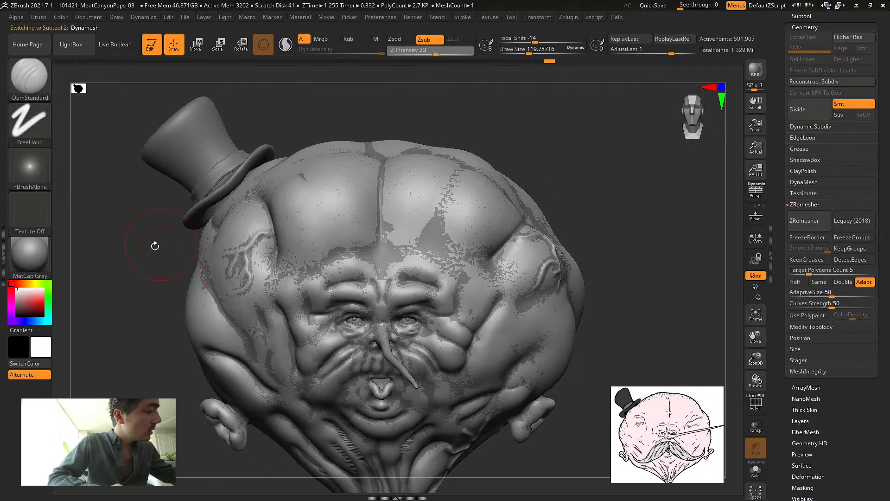
Hide the Dynamesh subtool, select the Remesh subtool and inspect its face and neck up close
alt+drag(149, 249, 209, 240)
click(797, 15)
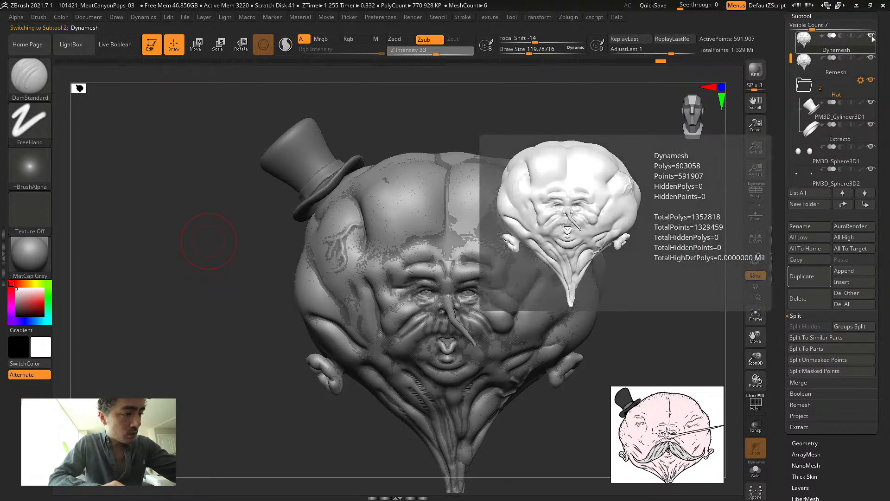
mouse_move(873, 42)
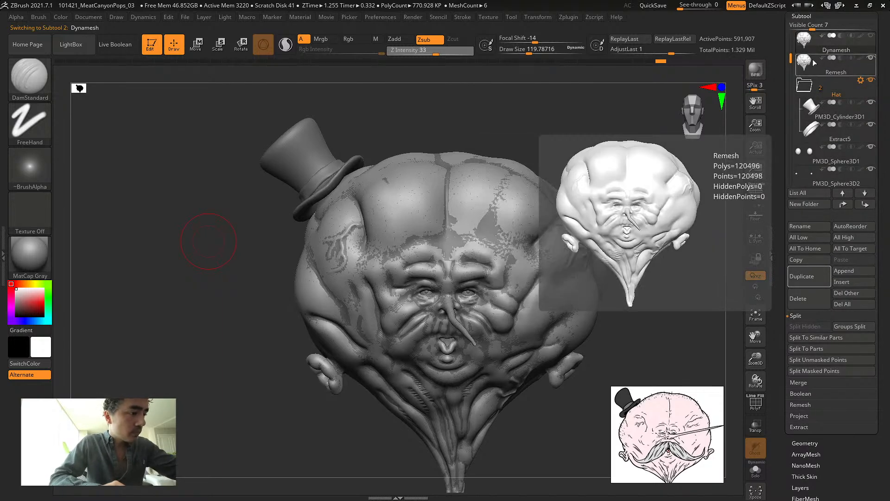
click(835, 65)
drag(202, 245, 220, 271)
drag(247, 308, 338, 329)
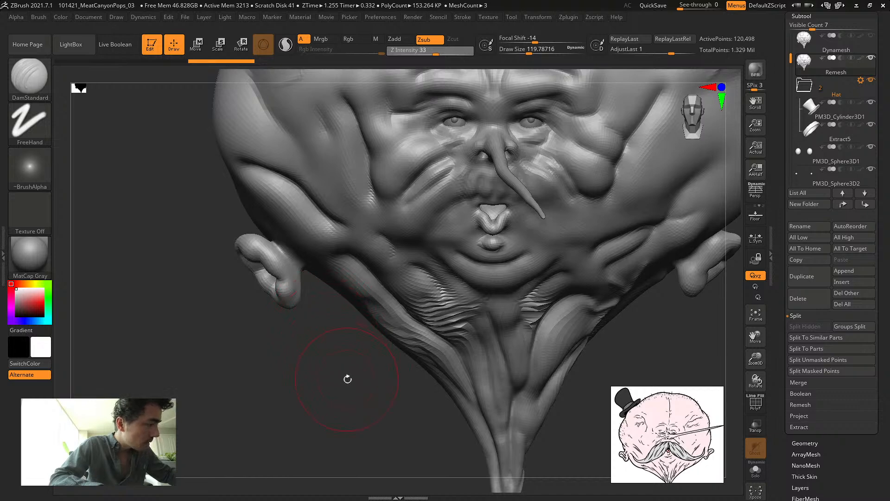
Undo the ZRemesher operation on the Remesh head
key(ctrl+z)
key(ctrl+z)
key(ctrl+z)
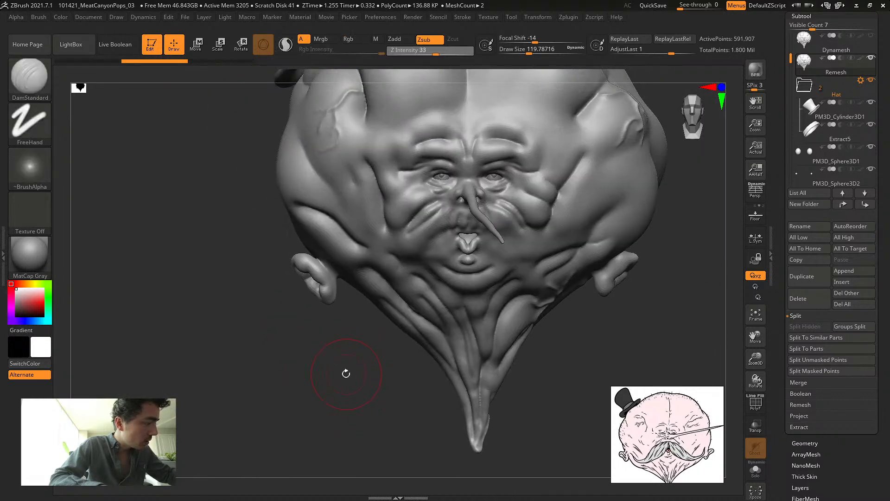
Try to ZRemesh the Remesh head at half the polygon count with both Adapt and KeepCreases enabled
click(805, 443)
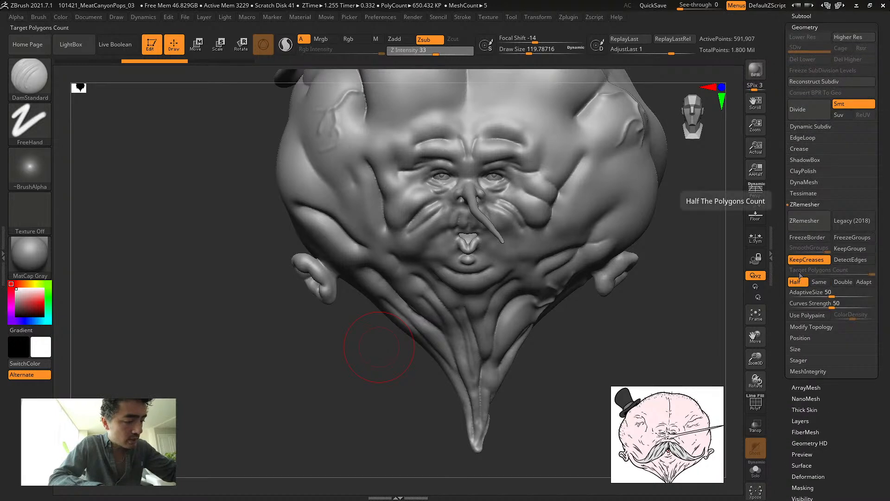
click(864, 282)
click(798, 225)
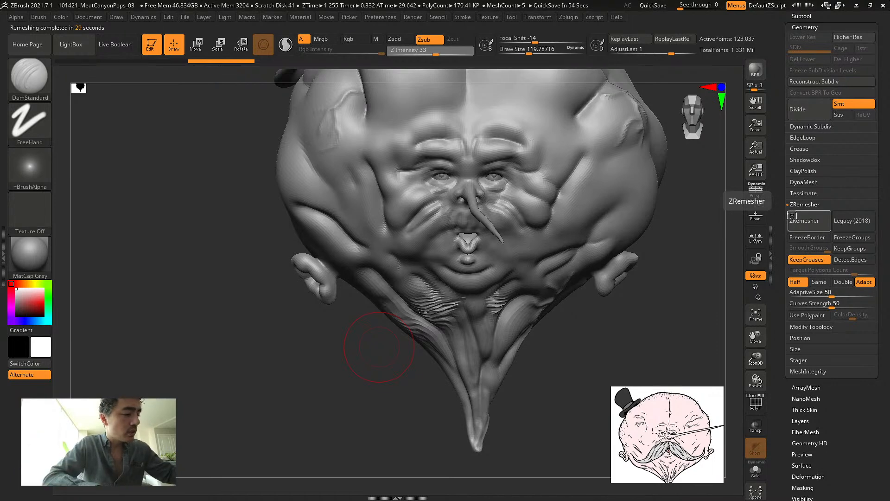
key(ctrl+z)
Disable Adapt and KeepCreases and ZRemesh the Remesh head at half the polygon count
click(864, 282)
click(807, 260)
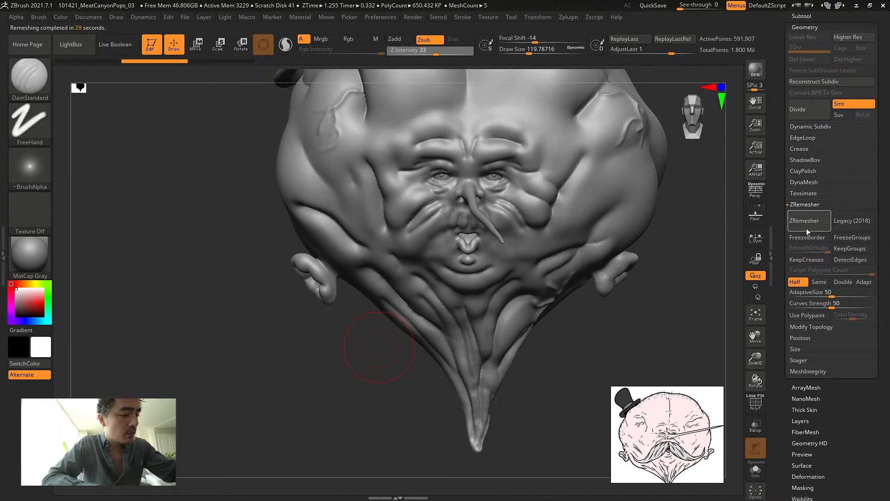
click(806, 226)
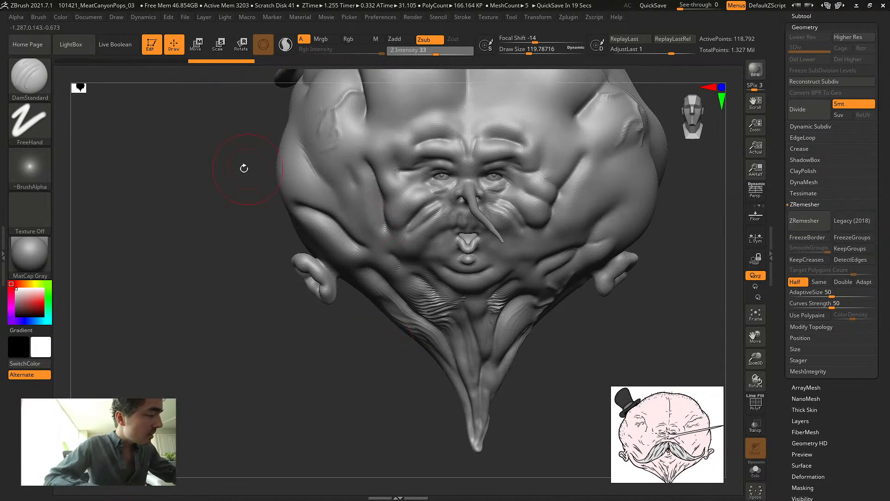
Inspect the ridged neck folds on the remeshed head and undo its last ZRemesher operation
mouse_move(232, 168)
alt+mouse_down()
mouse_move(203, 181)
mouse_move(187, 149)
alt+mouse_up()
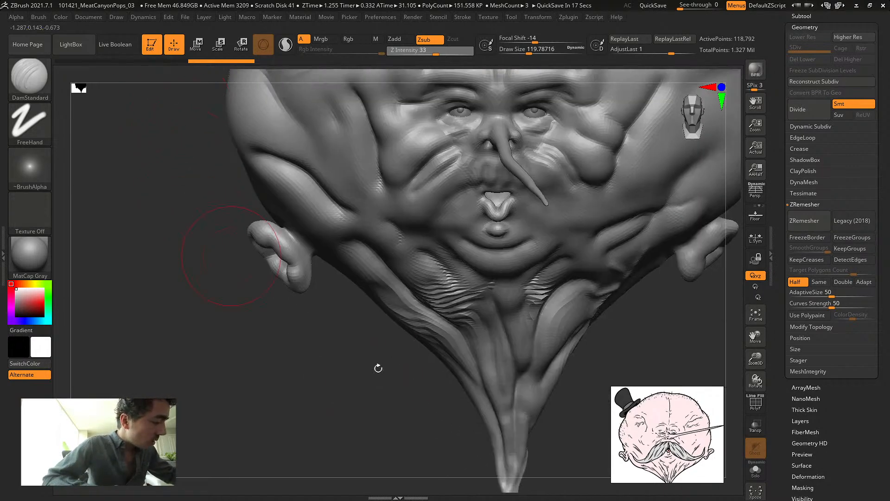
mouse_move(378, 368)
alt+mouse_down()
mouse_move(390, 384)
mouse_move(374, 352)
alt+mouse_up()
shift+drag(397, 200, 415, 229)
mouse_move(302, 288)
mouse_down()
mouse_move(355, 286)
mouse_move(343, 292)
mouse_up()
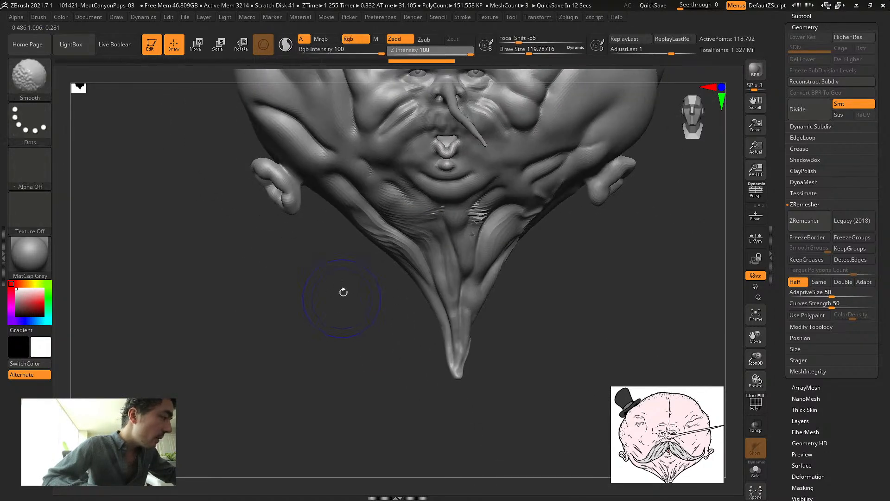
key(ctrl)
key(b)
key(d)
key(s)
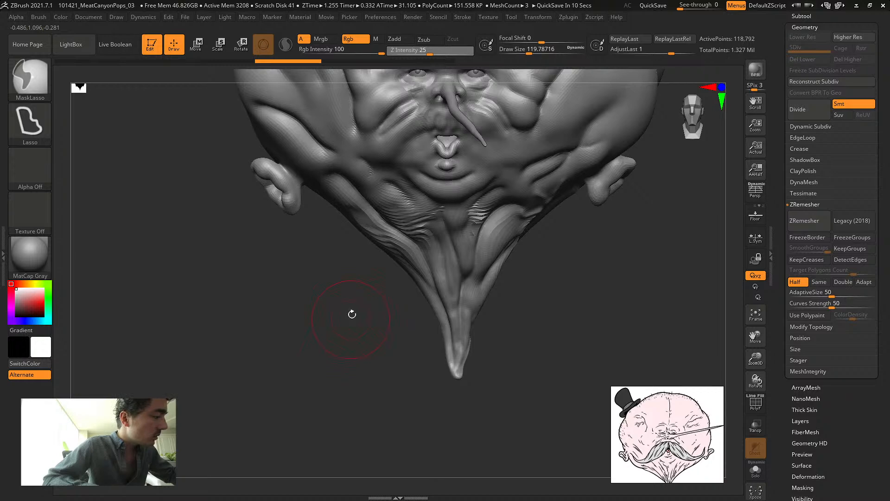
alt+drag(350, 319, 382, 360)
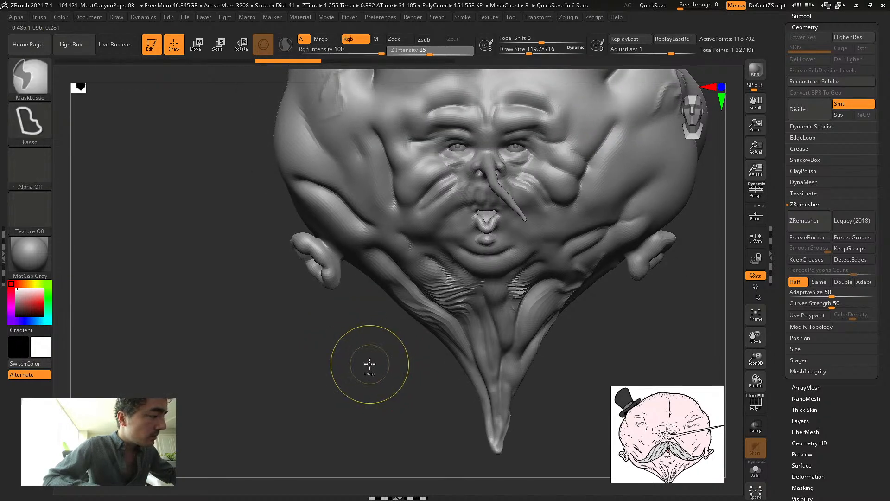
key(ctrl+d)
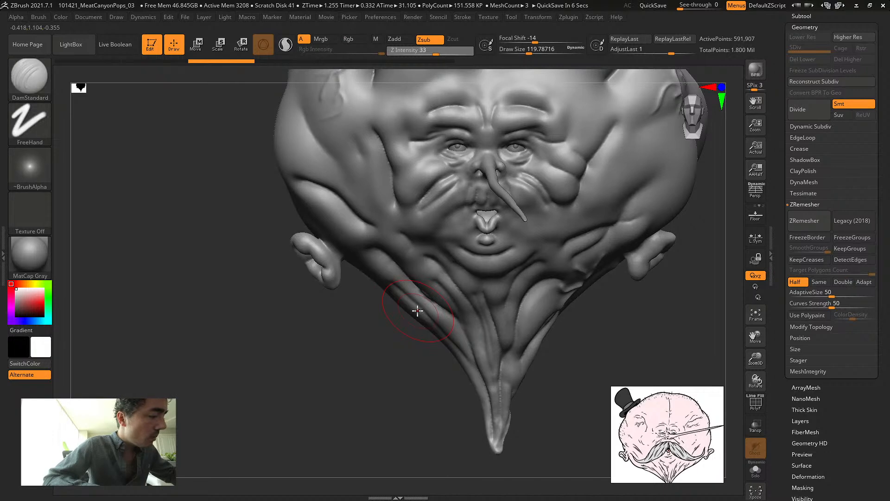
Enable KeepCreases and ZRemesh the Remesh head at half the polygon count
click(807, 259)
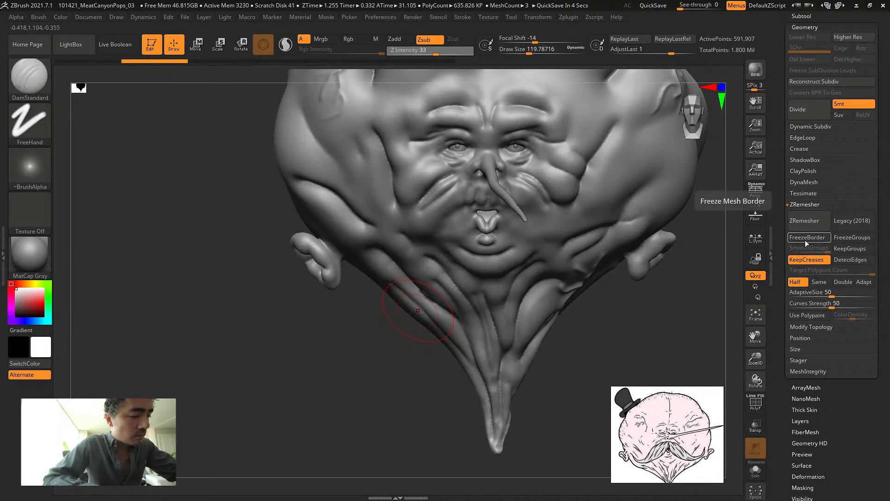
click(800, 325)
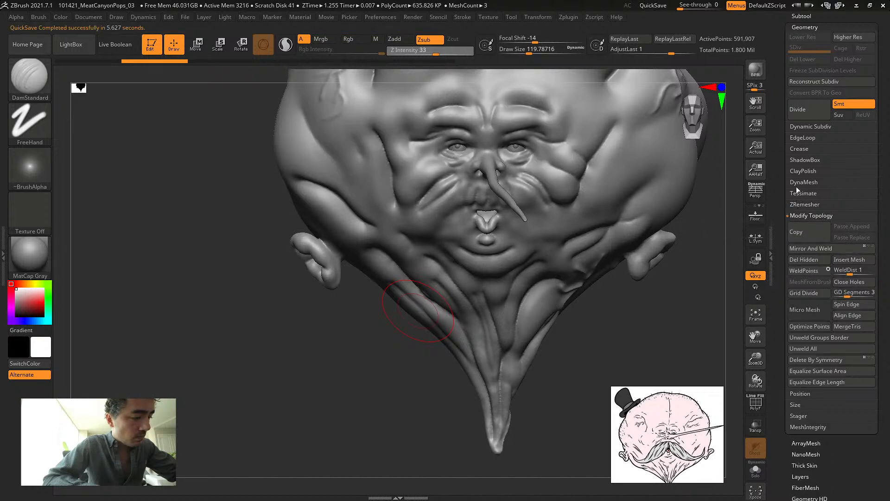
click(799, 205)
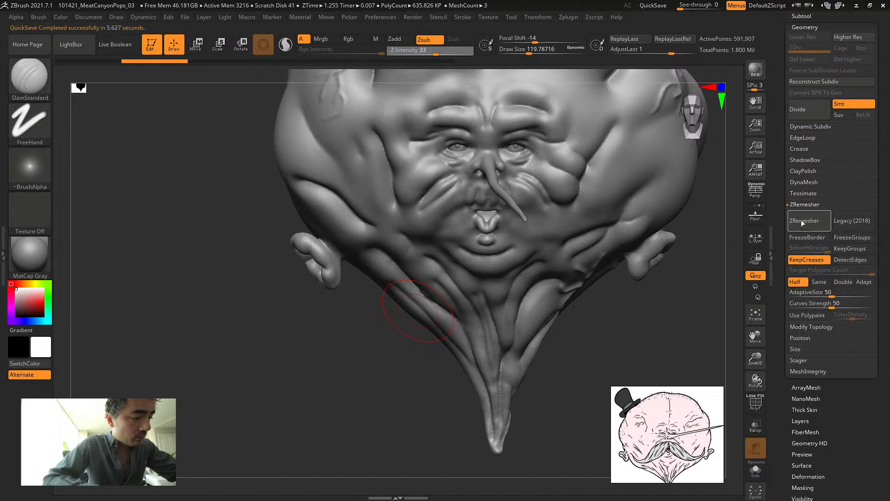
click(803, 223)
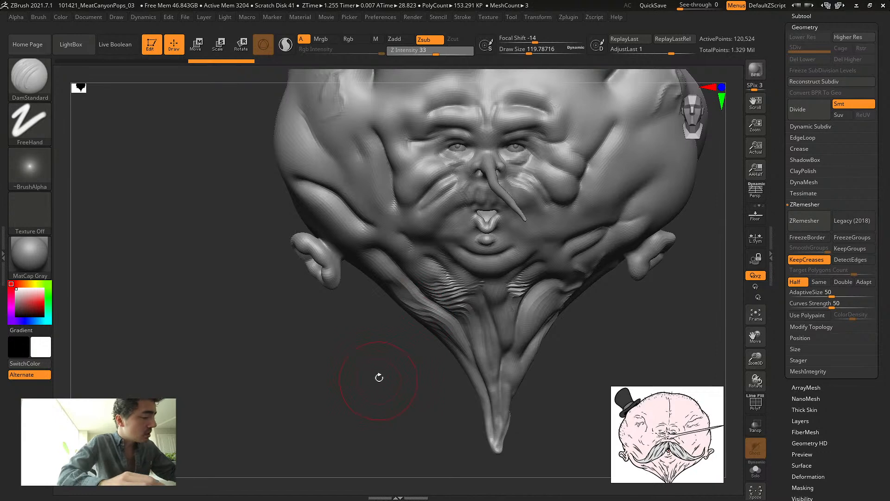
Smooth the ridged folds on both sides of the neck beneath the chin, and undo the last stroke
drag(378, 374, 394, 356)
key(shift)
key(shift)
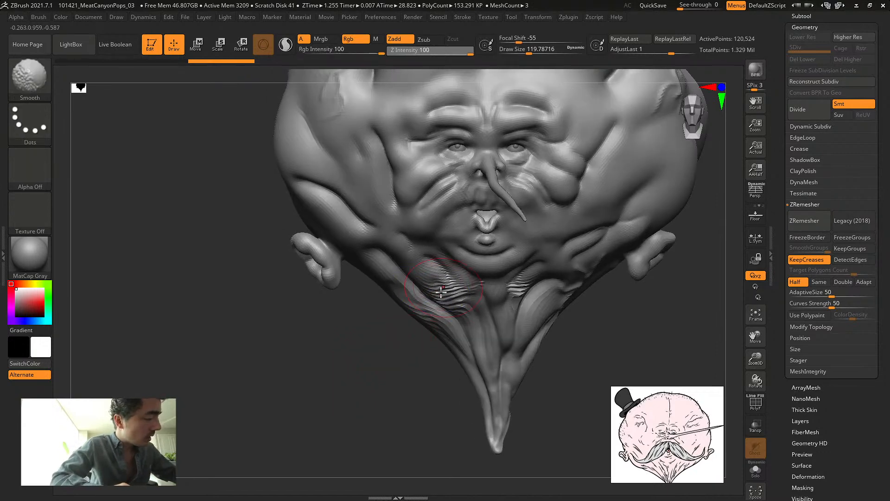
shift+drag(429, 274, 446, 292)
mouse_move(523, 296)
shift+mouse_down()
mouse_move(482, 289)
mouse_move(527, 274)
mouse_move(516, 276)
shift+mouse_up()
mouse_move(349, 372)
alt+mouse_down()
mouse_move(349, 357)
mouse_move(261, 354)
mouse_move(308, 336)
mouse_move(502, 306)
mouse_move(516, 322)
mouse_move(485, 297)
alt+mouse_up()
mouse_move(361, 321)
mouse_down()
mouse_move(384, 330)
mouse_move(333, 341)
mouse_move(366, 390)
mouse_move(444, 266)
mouse_up()
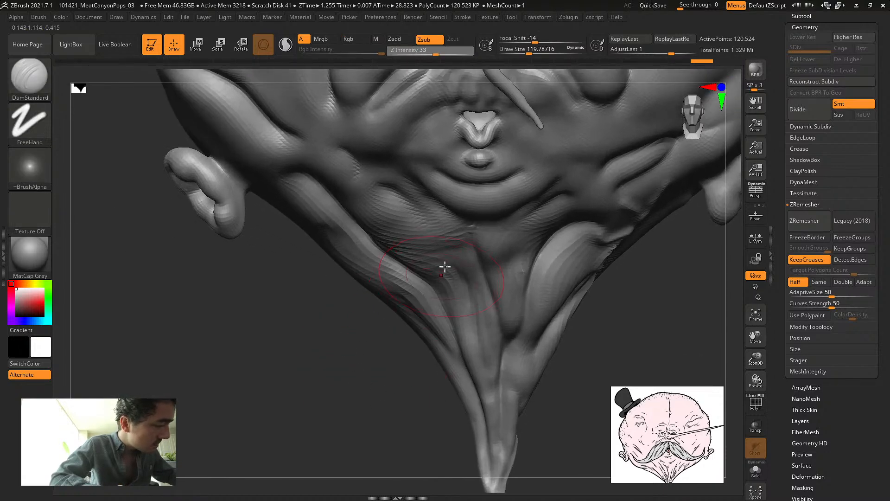
key(ctrl+z)
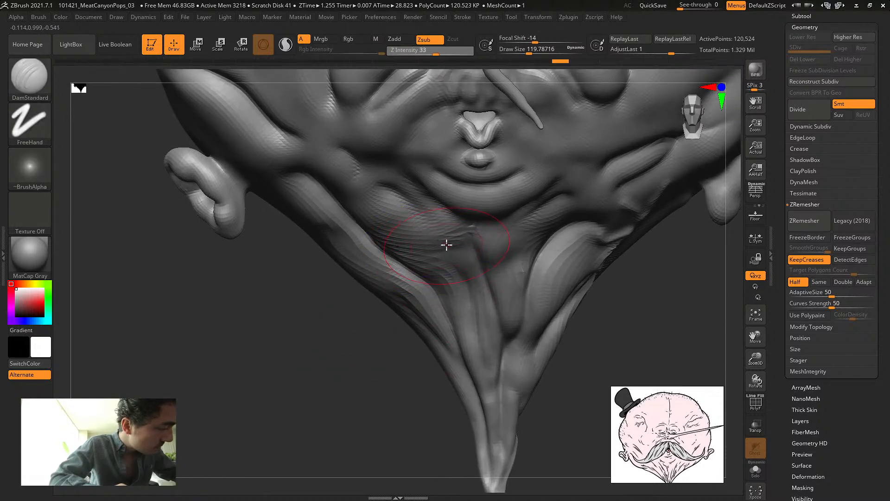
Reduce Draw Size to about 54 and smooth the remaining ridges on the neck just below the chin
key(s)
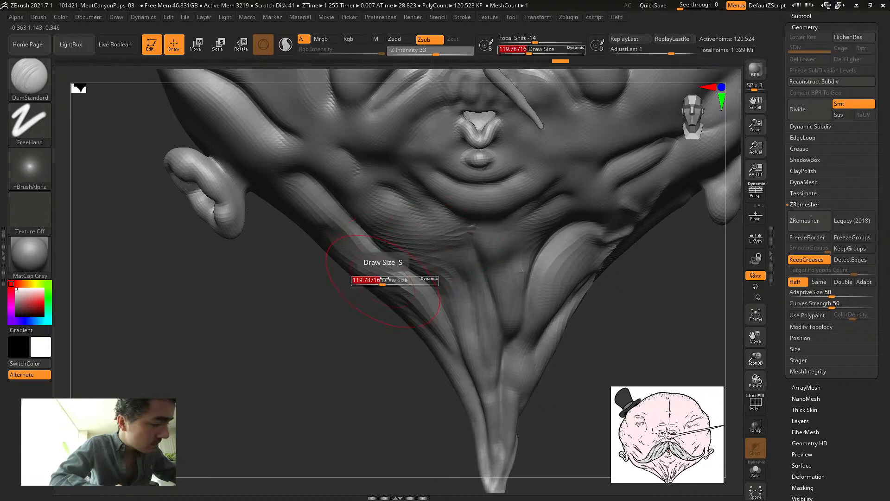
drag(394, 270, 372, 270)
key(shift)
mouse_move(467, 229)
shift+mouse_down()
mouse_move(404, 246)
mouse_move(440, 272)
shift+mouse_up()
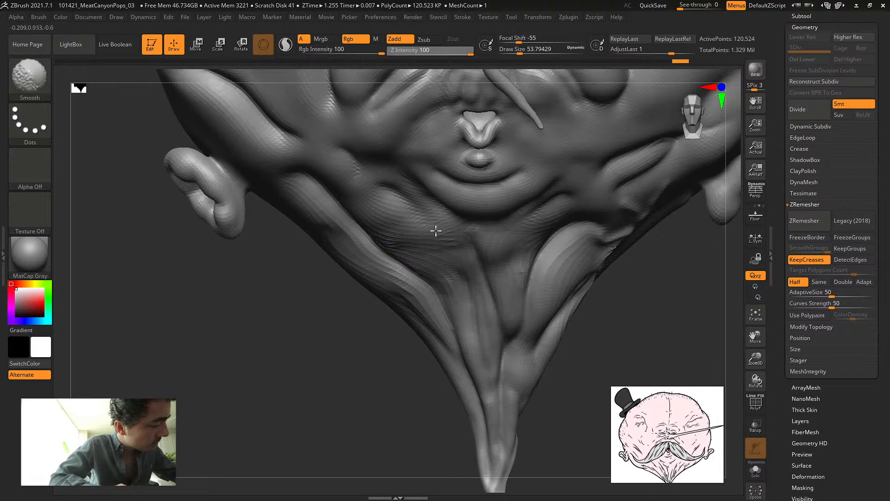
ZRemesh the smoothed head once more at half the polygon count with KeepCreases enabled
key(f)
drag(308, 305, 345, 345)
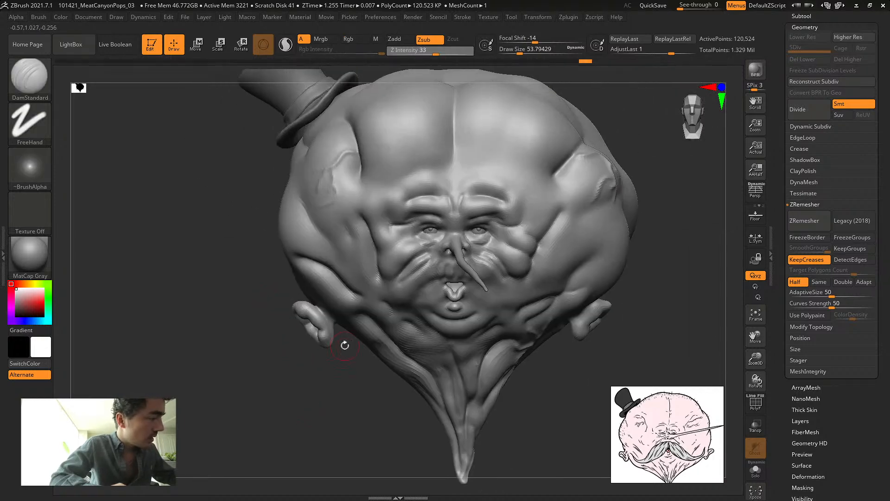
click(800, 222)
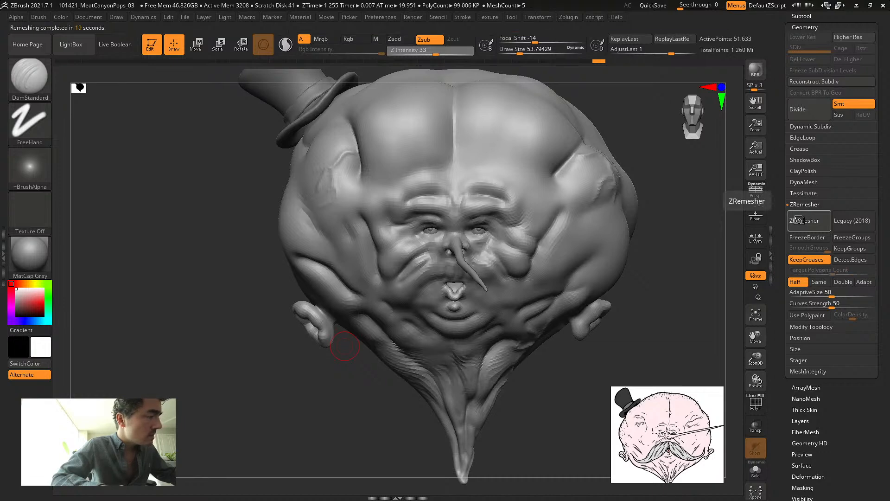
mouse_move(192, 214)
mouse_down()
mouse_move(166, 213)
mouse_move(213, 208)
mouse_up()
Divide the Remesh head up to subdivision level 3
click(802, 16)
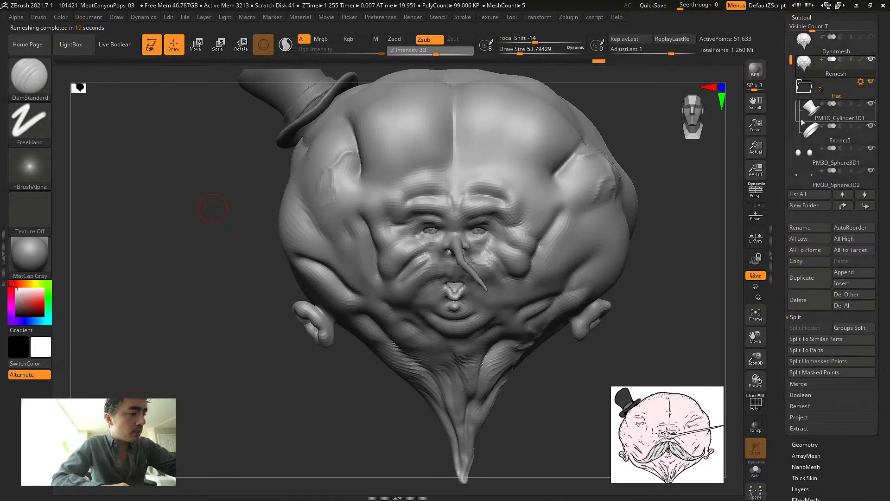
click(806, 444)
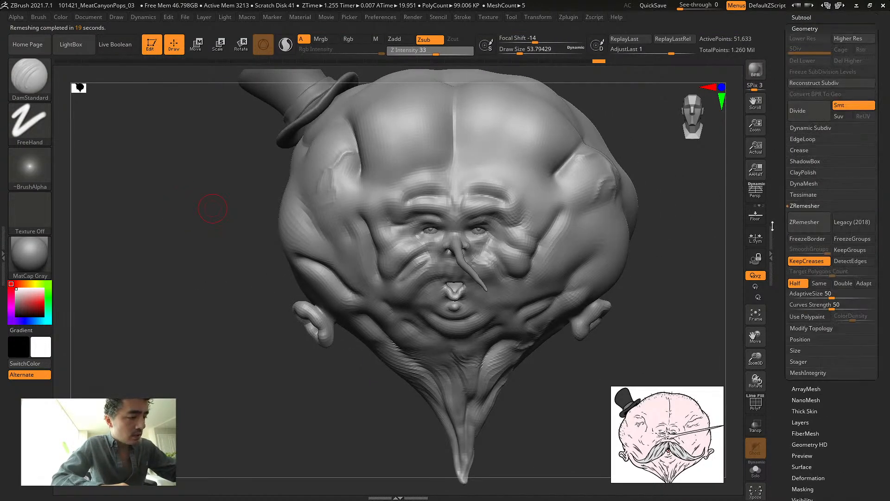
click(798, 111)
click(798, 112)
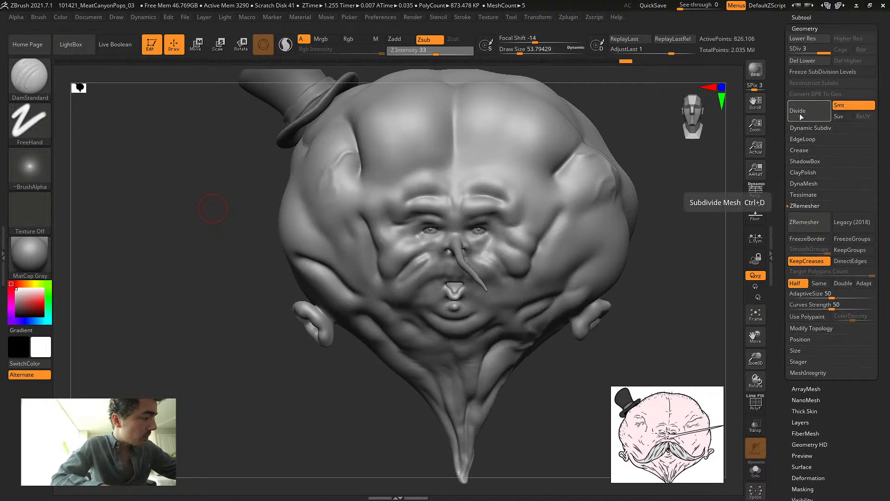
key(ctrl+z)
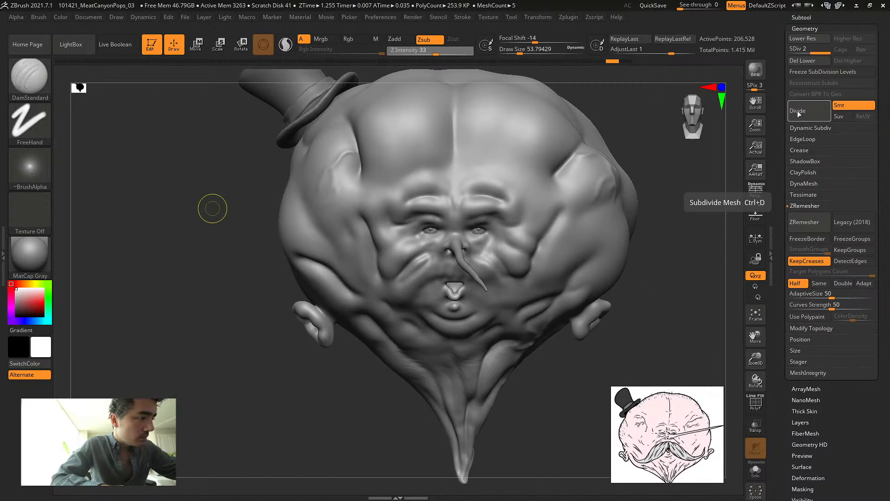
click(802, 116)
Reorder the subtools so that Remesh sits directly above Dynamesh
click(798, 17)
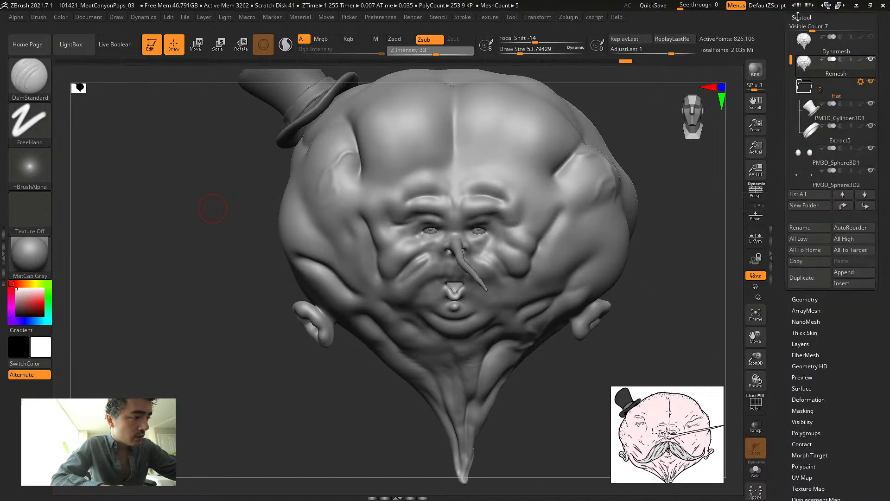
drag(791, 44, 791, 37)
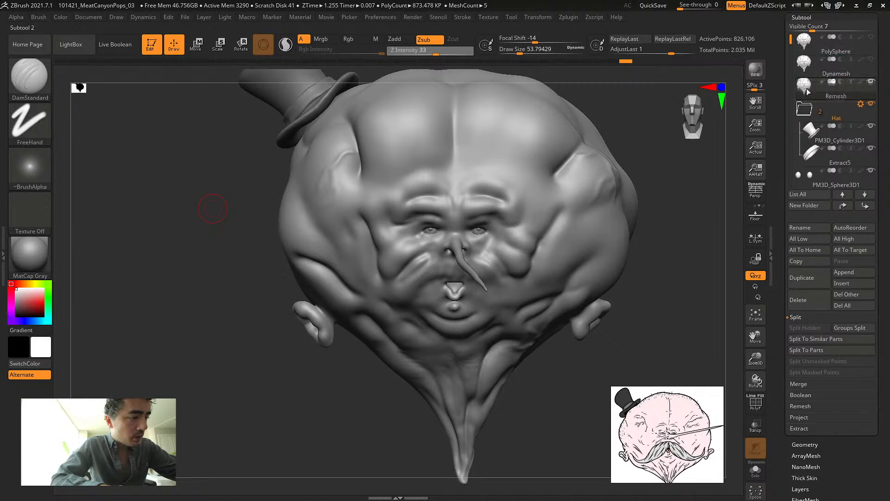
click(806, 61)
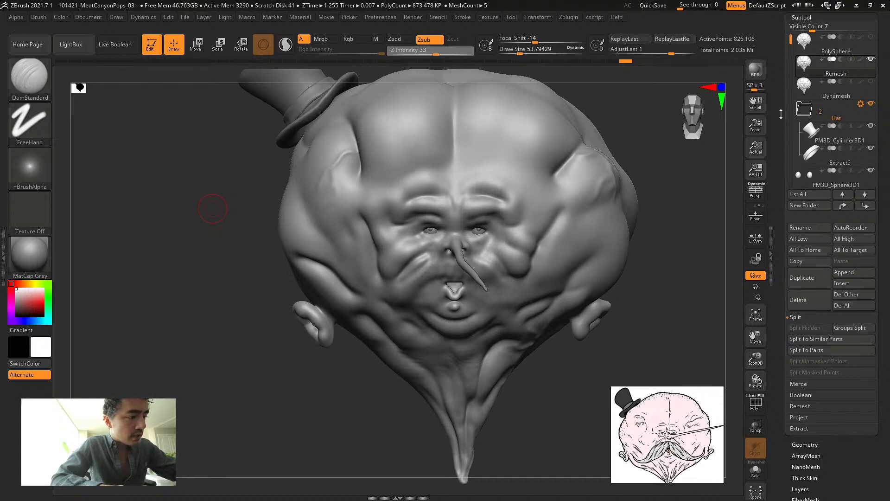
Show the Dynamesh subtool, project its detail onto the Remesh head with ProjectAll at Dist 0.02, and hide Dynamesh again
click(798, 417)
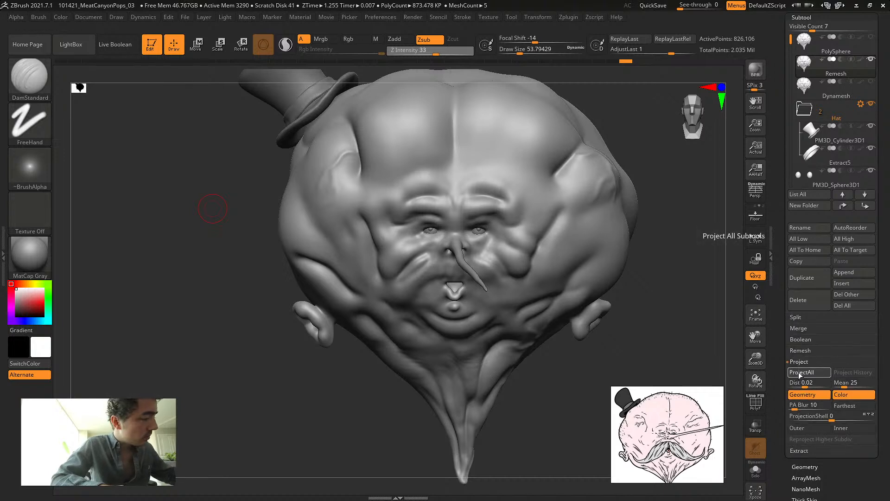
click(800, 373)
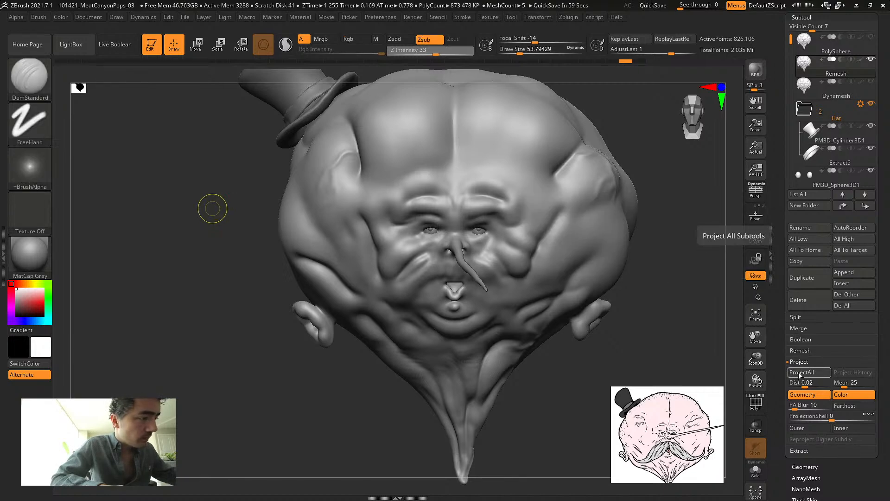
click(871, 82)
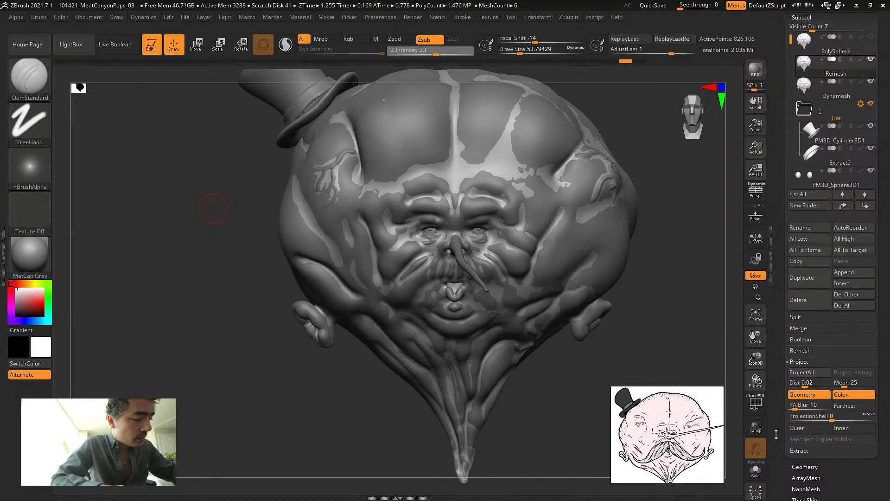
mouse_move(808, 72)
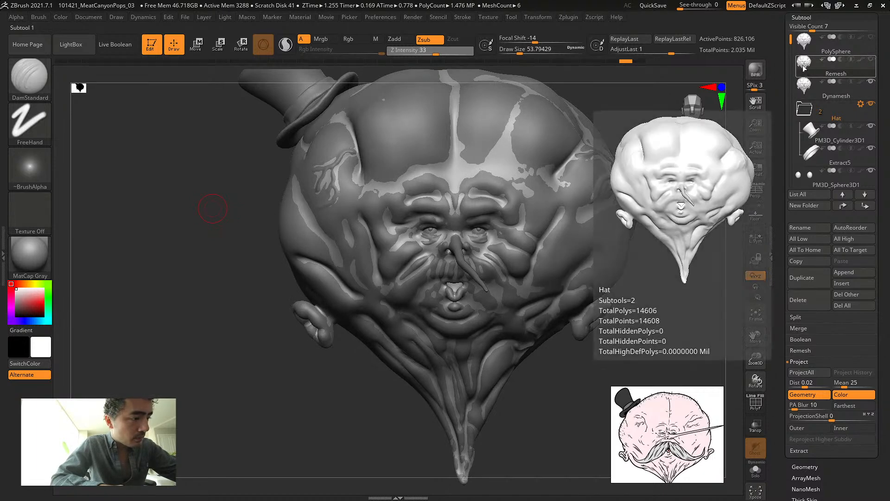
click(802, 372)
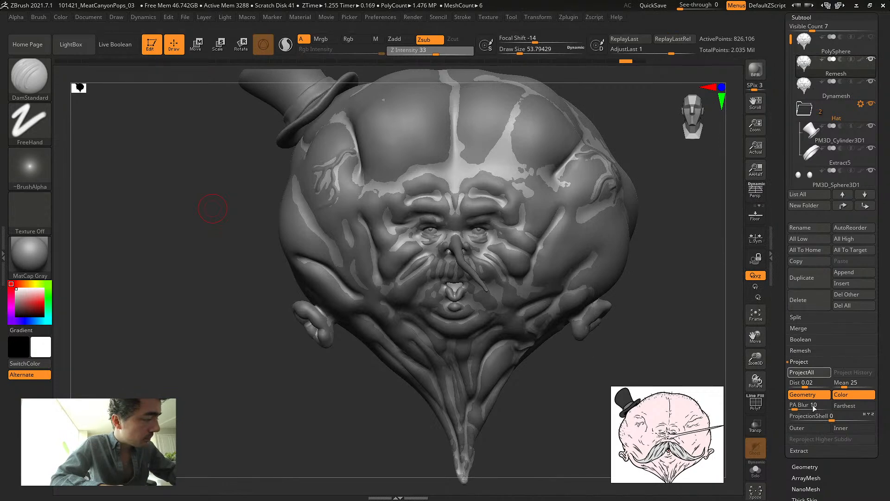
click(872, 82)
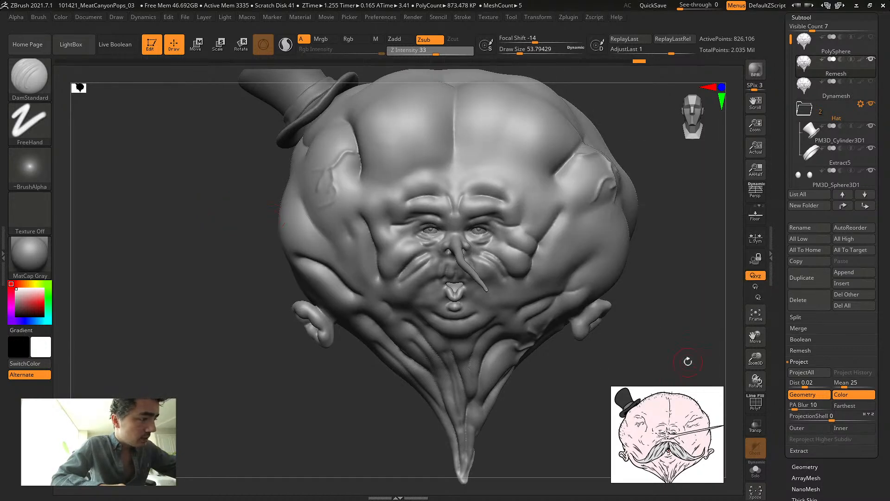
Compare the projected head at subdivision level 1 with subdivision level 3
click(805, 467)
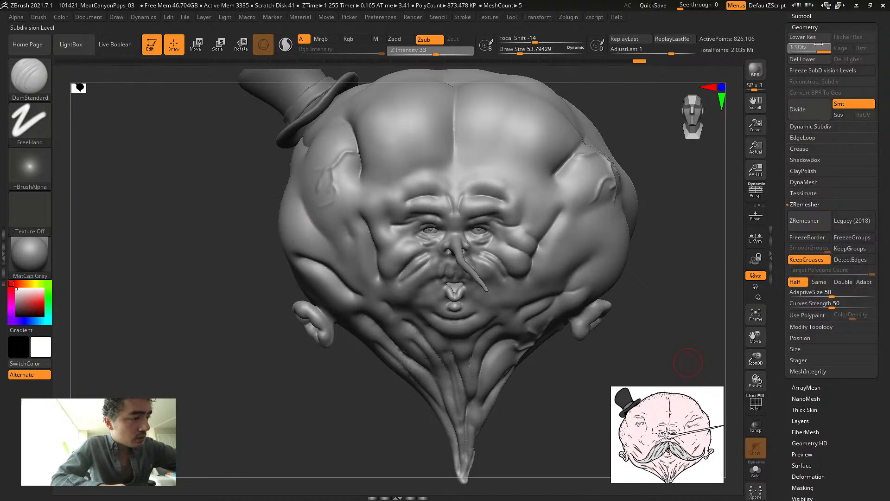
click(787, 47)
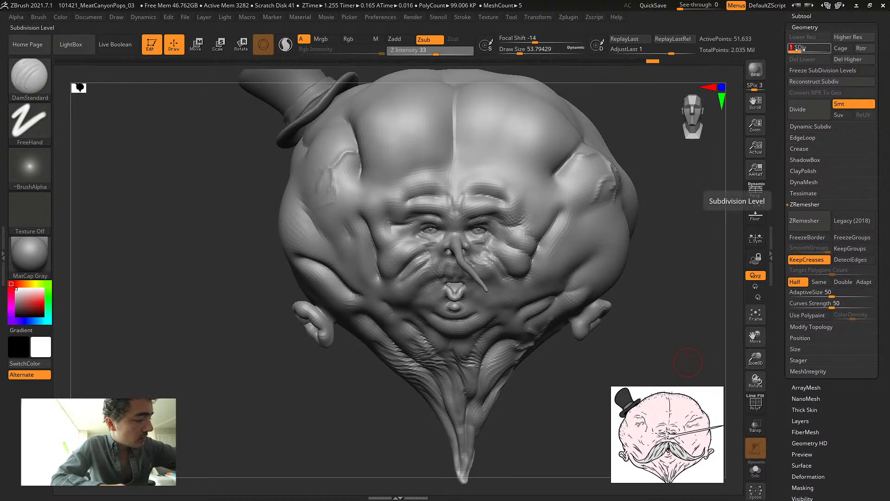
drag(796, 49, 831, 41)
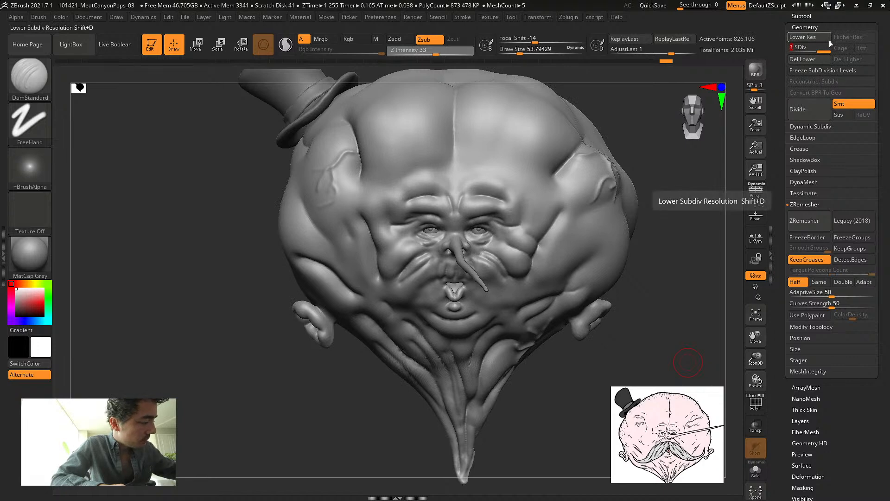
Rework the neck folds beneath the chin with the Smooth and DamStandard brushes
mouse_move(203, 251)
alt+mouse_down()
mouse_move(162, 236)
mouse_move(170, 229)
mouse_move(151, 233)
mouse_move(125, 265)
mouse_move(181, 265)
mouse_move(149, 252)
mouse_move(169, 244)
mouse_move(187, 274)
mouse_move(165, 236)
alt+mouse_up()
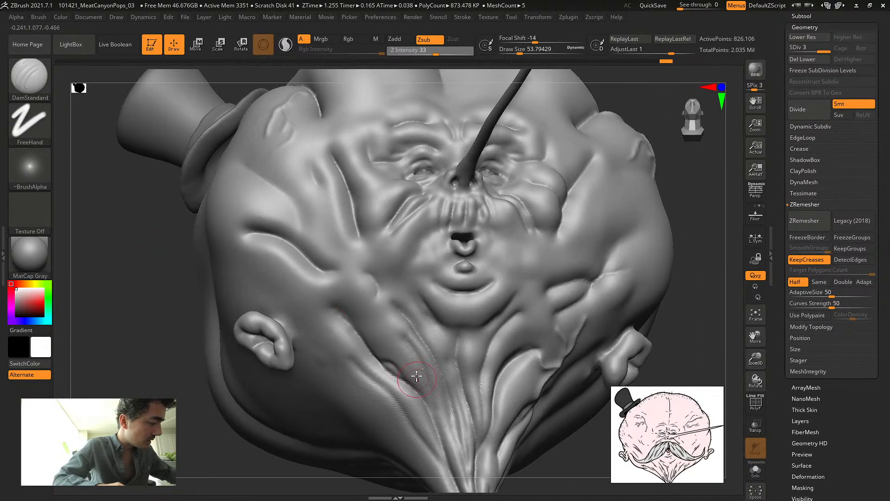
key(shift)
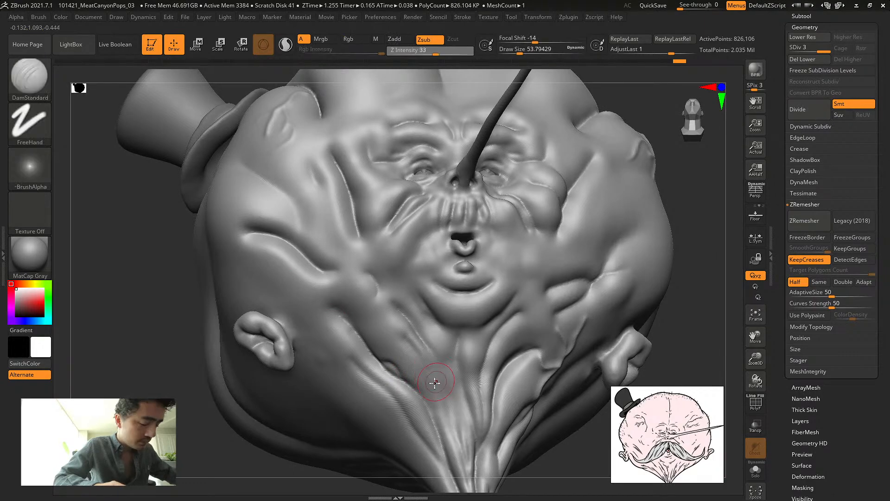
key(b)
key(Escape)
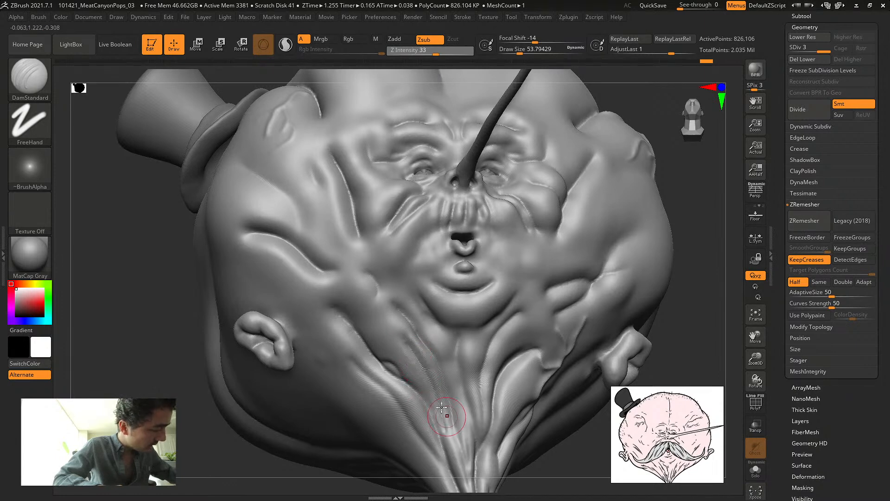
mouse_move(142, 252)
mouse_down()
mouse_move(137, 295)
mouse_move(175, 314)
mouse_move(168, 249)
mouse_move(159, 254)
mouse_move(167, 264)
mouse_move(161, 300)
mouse_move(169, 284)
mouse_move(153, 252)
mouse_up()
mouse_move(220, 297)
mouse_down()
mouse_move(193, 296)
mouse_move(213, 284)
mouse_move(113, 268)
mouse_move(232, 280)
mouse_move(215, 302)
mouse_move(108, 248)
mouse_up()
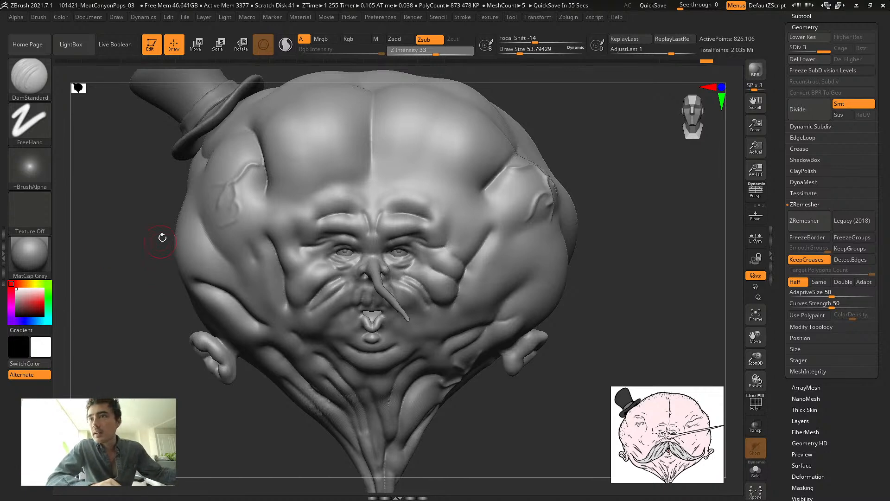
Try to smooth and reshape the jagged fold just below the chin
mouse_move(148, 255)
mouse_down()
mouse_move(185, 290)
mouse_move(192, 281)
mouse_move(188, 292)
mouse_move(149, 246)
mouse_move(175, 286)
mouse_move(146, 295)
mouse_move(68, 268)
mouse_up()
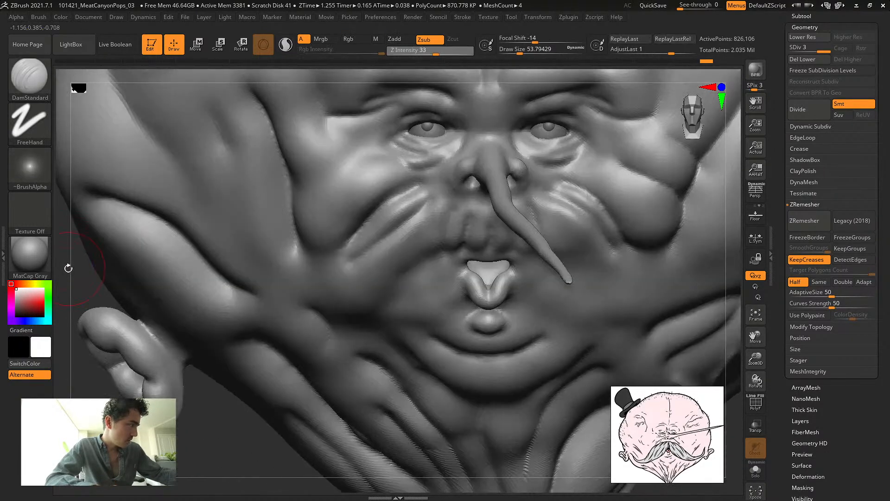
key(f)
mouse_move(169, 283)
mouse_down()
mouse_move(172, 264)
mouse_move(155, 264)
mouse_move(165, 280)
mouse_move(145, 256)
mouse_move(175, 249)
mouse_up()
key(b)
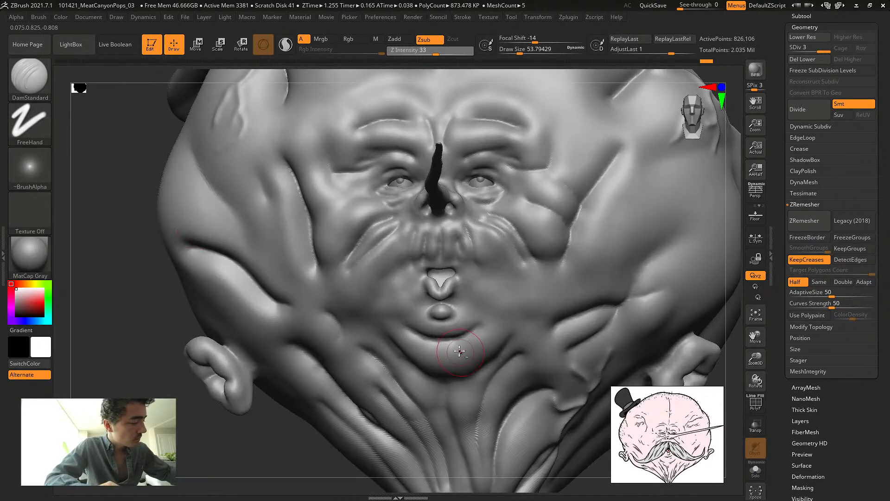
drag(142, 216, 194, 207)
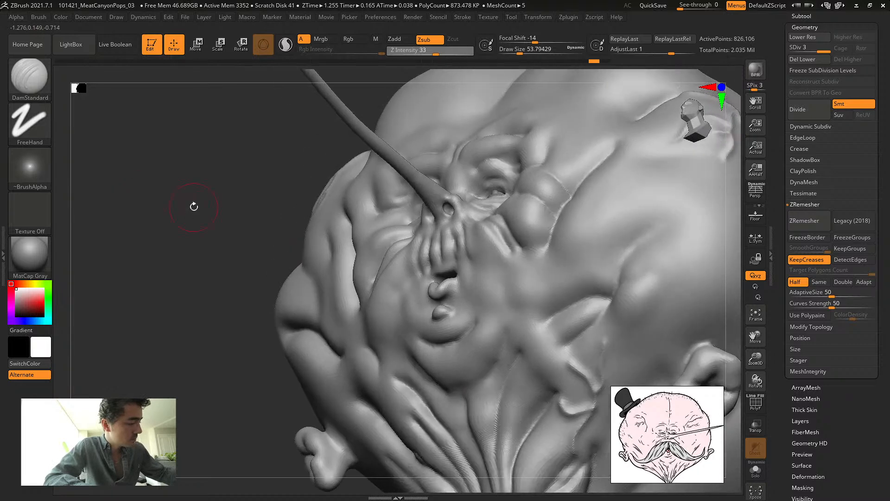
ctrl+shift+click(477, 385)
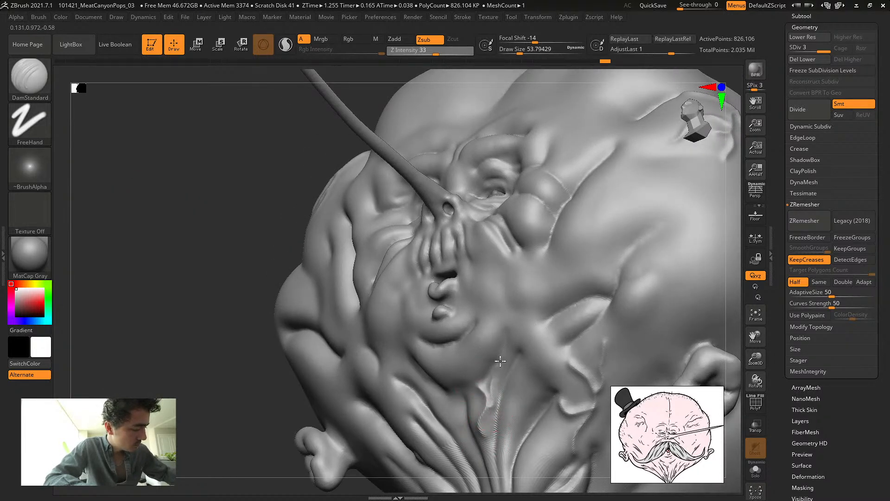
shift+drag(194, 243, 199, 249)
key(ctrl)
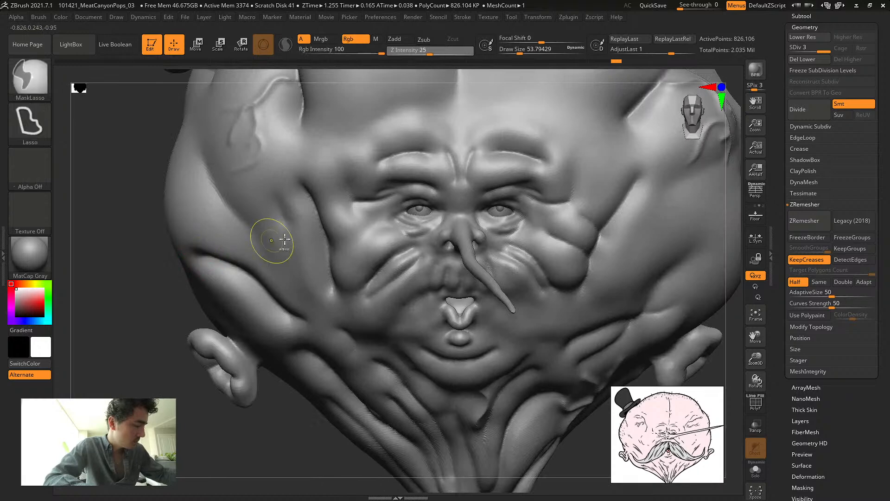
ctrl+shift+click(99, 197)
mouse_move(99, 197)
mouse_down()
mouse_move(182, 240)
mouse_move(166, 241)
mouse_move(185, 239)
mouse_move(175, 242)
mouse_move(209, 288)
mouse_up()
Inflate the puckered lower lip around the mouth opening with the Inflat brush at draw size about 9.4
mouse_move(250, 441)
alt+mouse_down()
mouse_move(261, 338)
mouse_move(312, 374)
mouse_move(302, 312)
mouse_move(312, 297)
mouse_move(309, 359)
alt+mouse_up()
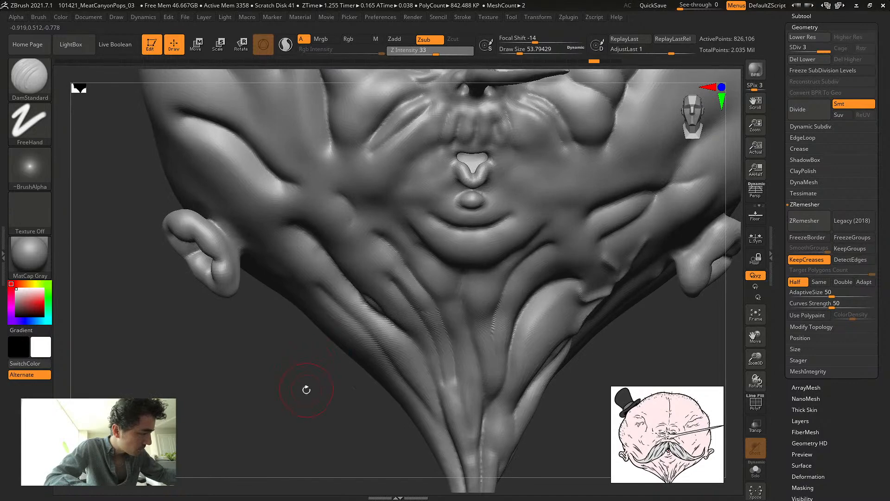
mouse_move(306, 390)
mouse_down()
mouse_move(308, 400)
mouse_move(293, 366)
mouse_move(312, 424)
mouse_move(332, 420)
mouse_move(342, 439)
mouse_up()
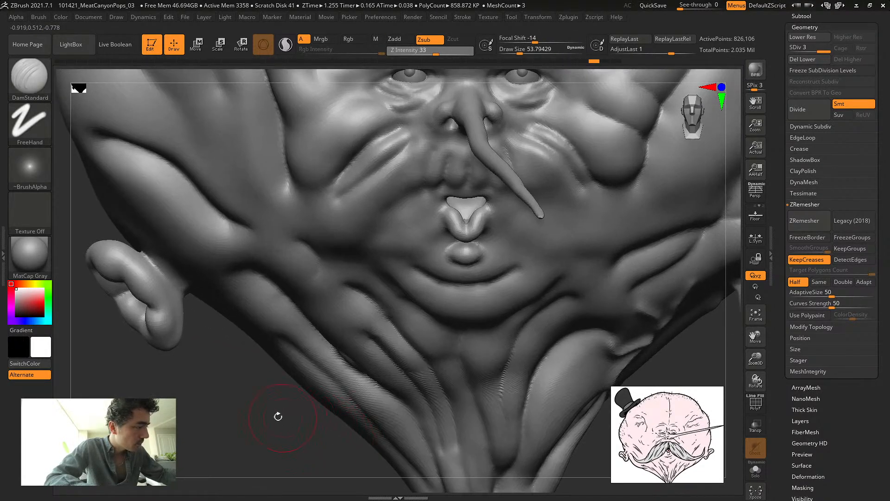
drag(278, 417, 290, 395)
mouse_move(358, 66)
mouse_down()
mouse_move(377, 133)
mouse_move(404, 139)
mouse_move(417, 229)
mouse_move(436, 208)
mouse_up()
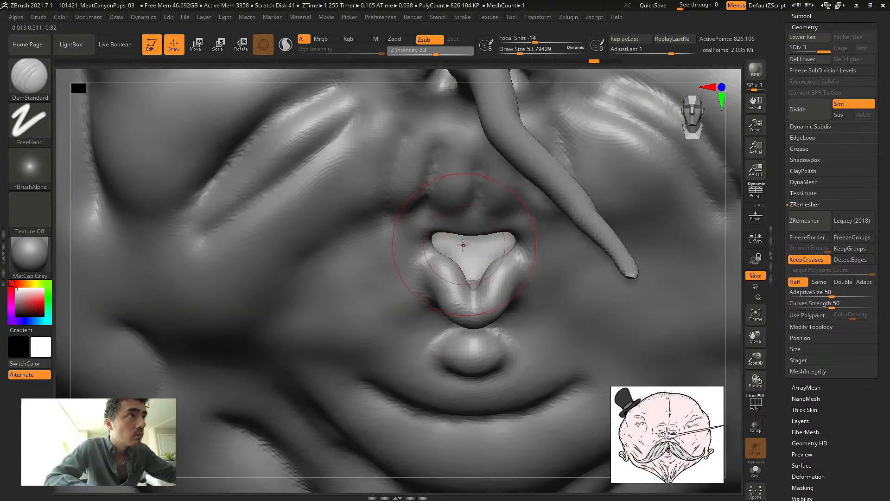
key(b)
key(i)
key(n)
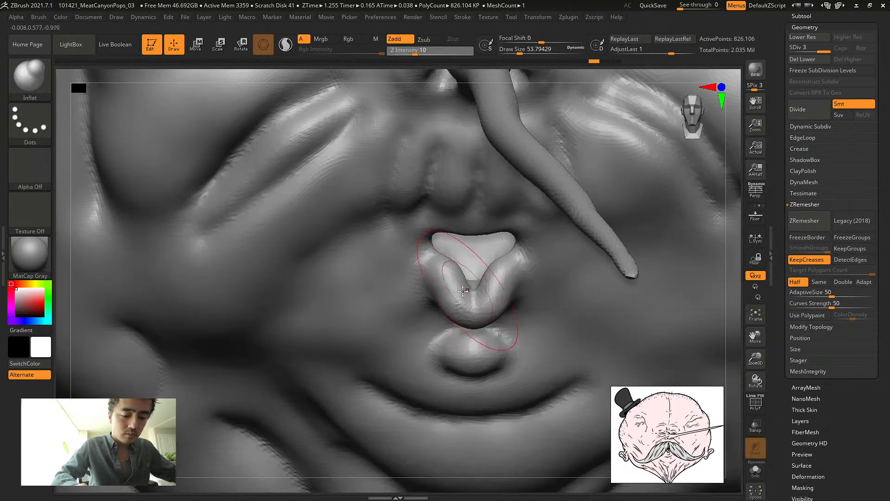
mouse_move(460, 296)
mouse_down()
mouse_move(465, 303)
mouse_move(487, 291)
mouse_up()
drag(502, 295, 462, 309)
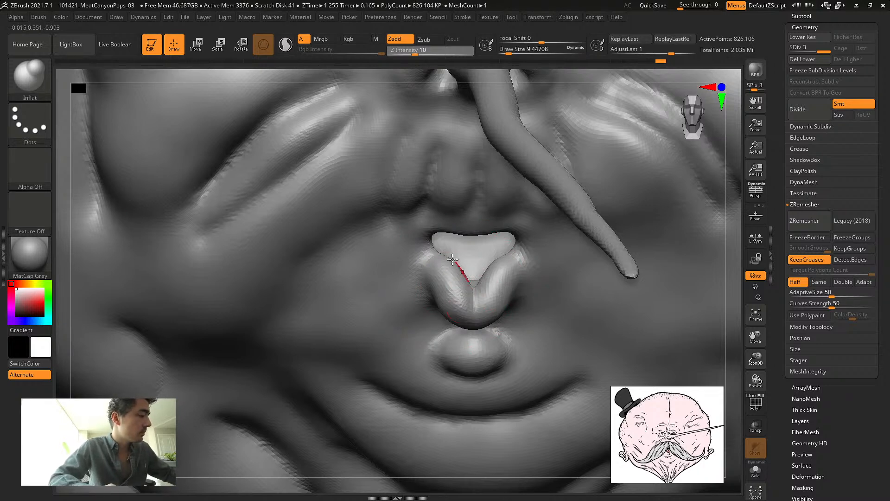
Define the upper edge and corner of the mouth opening with the DamStandard brush
key(b)
key(d)
key(s)
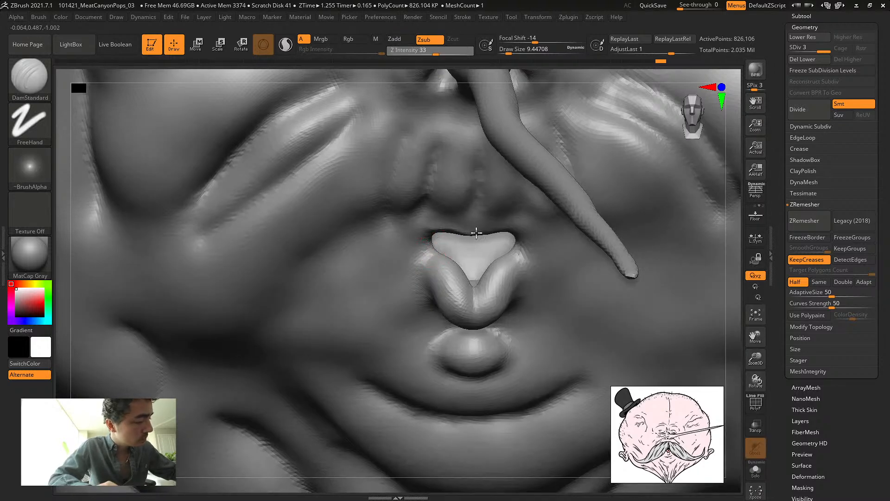
drag(516, 234, 518, 252)
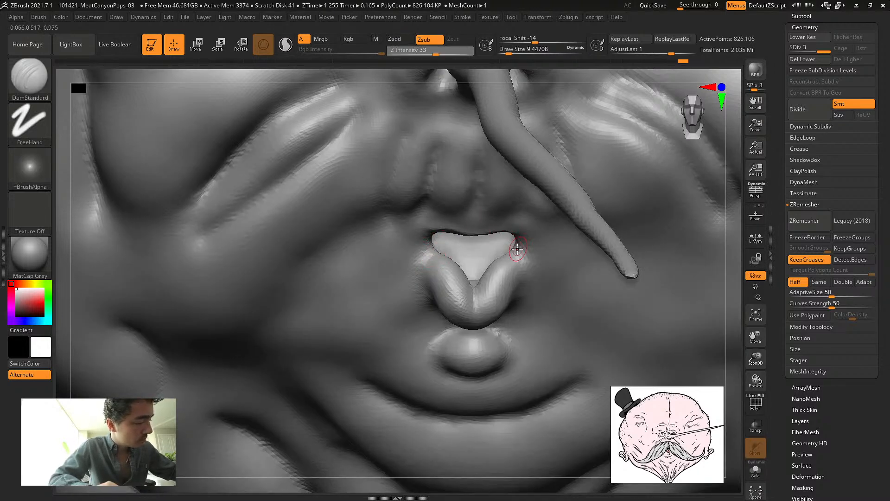
Set the DamStandard draw size to about 21.6 and deepen the wrinkles on the upper lip and cheek
alt+drag(65, 306, 1, 235)
alt+drag(181, 375, 155, 320)
alt+drag(169, 352, 195, 418)
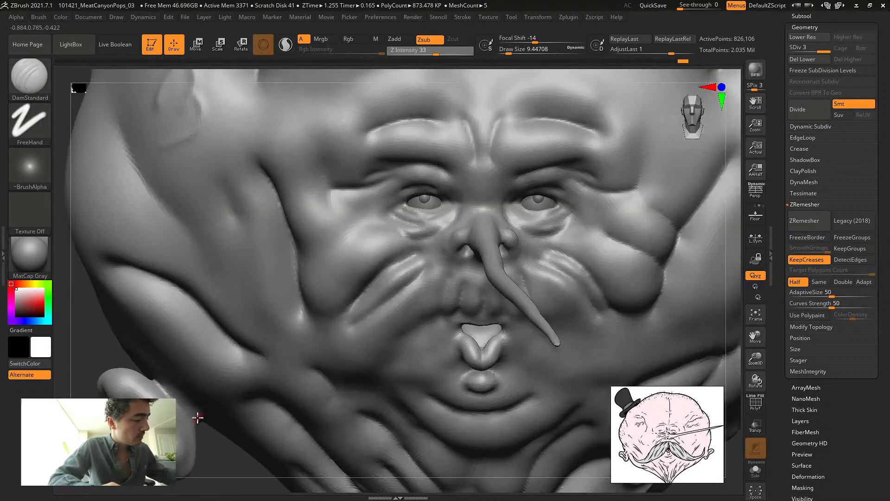
key(s)
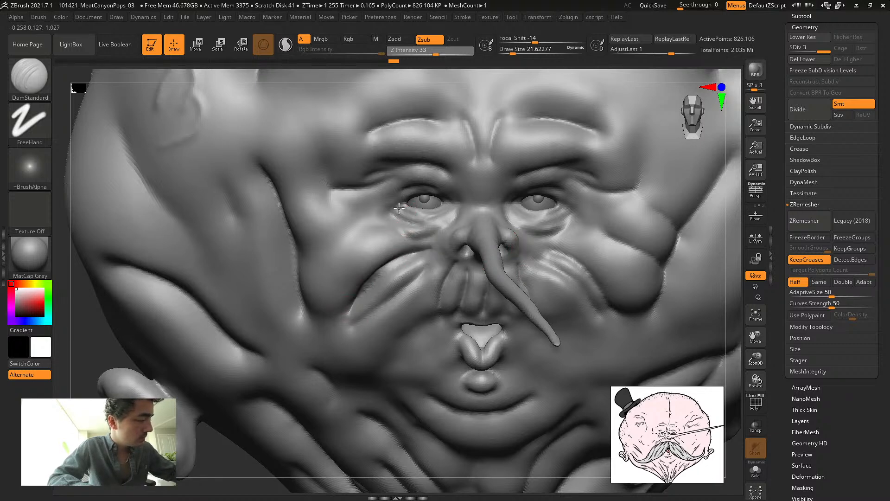
Carve sharper creases along the inner brows and upper eyelids with the DamStandard brush
alt+drag(329, 84, 320, 199)
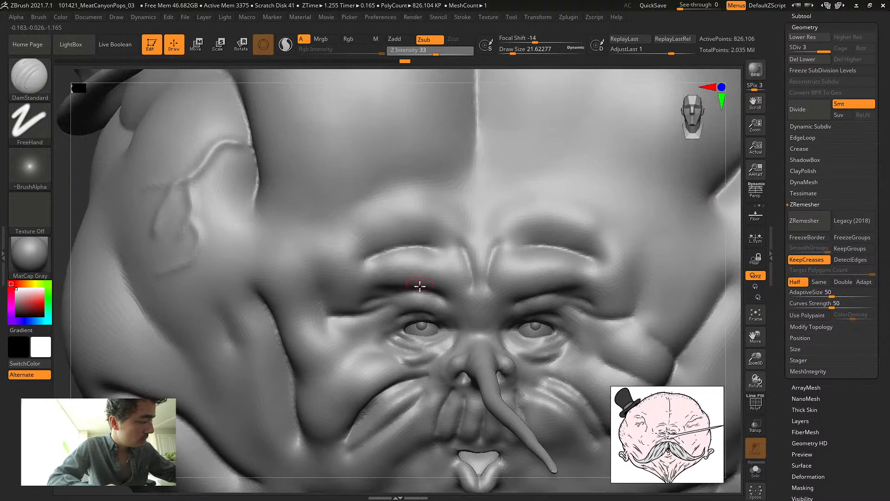
mouse_move(458, 244)
mouse_down()
mouse_move(472, 304)
mouse_move(366, 302)
mouse_move(388, 294)
mouse_move(465, 312)
mouse_move(409, 324)
mouse_move(454, 315)
mouse_up()
drag(538, 314, 563, 314)
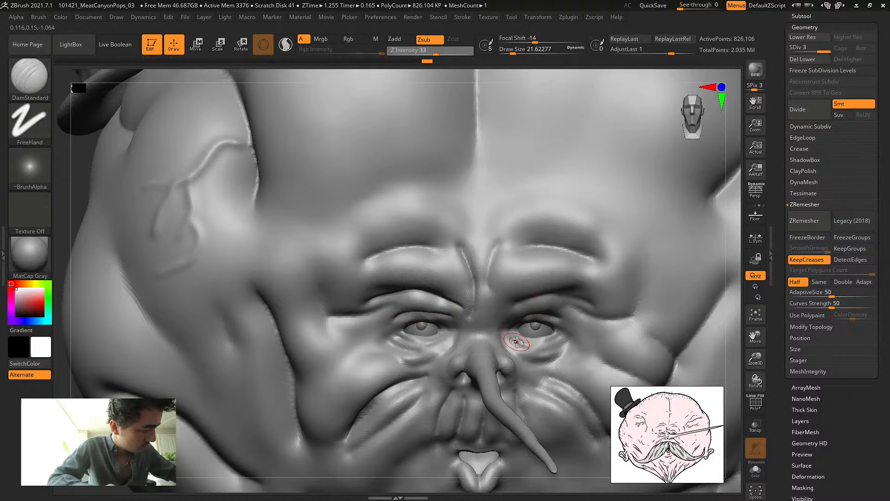
Reduce the draw size to about 11.7, carve fine wrinkles beneath both eyes, and smooth the crease between the brows
key(s)
mouse_move(518, 338)
mouse_down()
mouse_move(510, 340)
mouse_move(540, 345)
mouse_up()
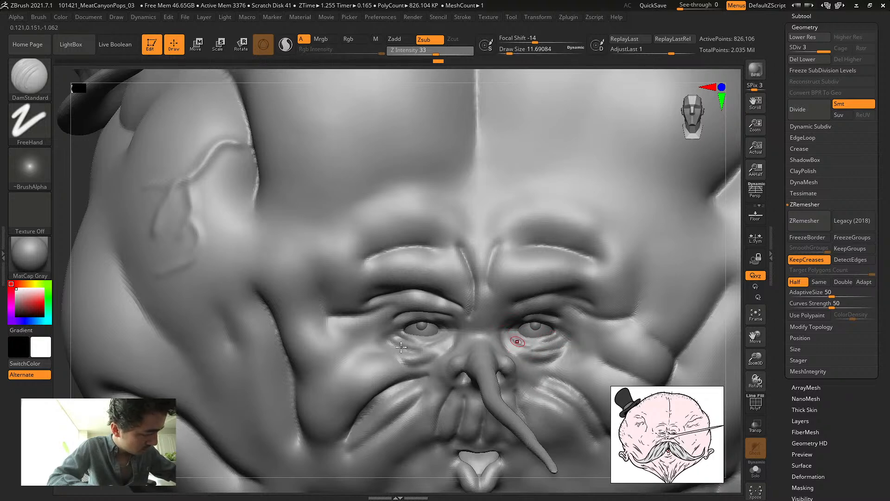
mouse_move(419, 352)
mouse_down()
mouse_move(435, 342)
mouse_move(417, 337)
mouse_up()
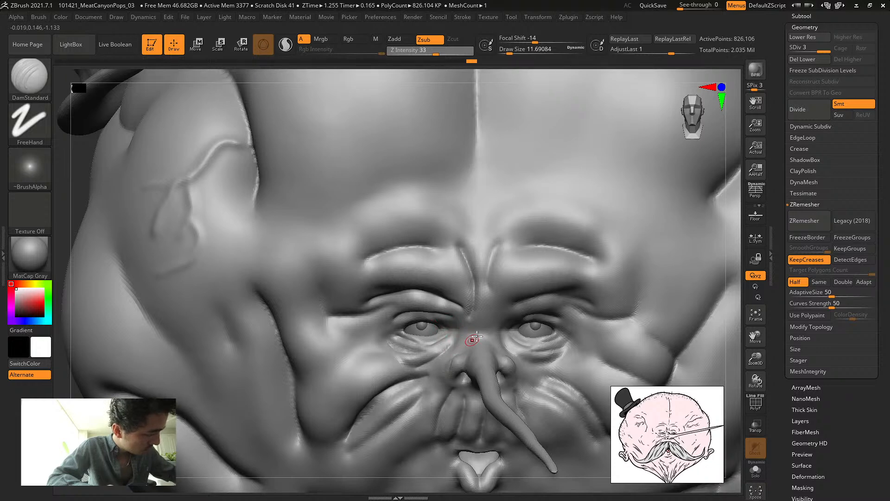
drag(64, 200, 83, 221)
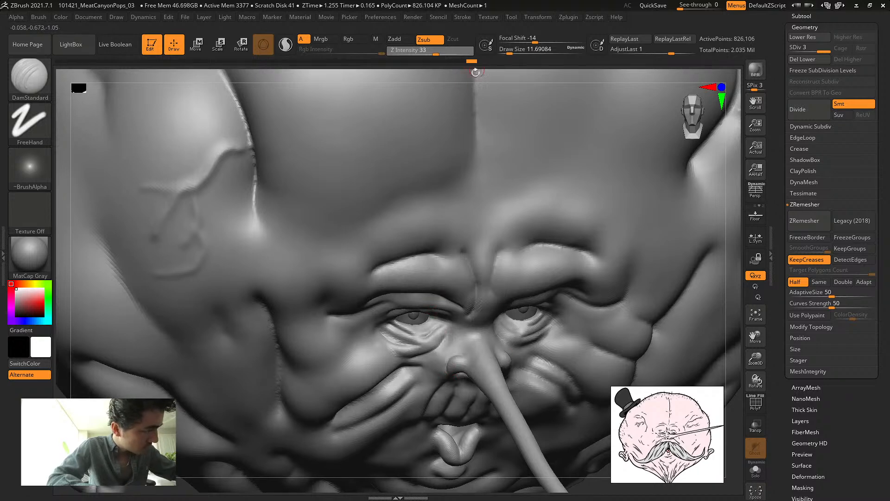
drag(473, 68, 467, 79)
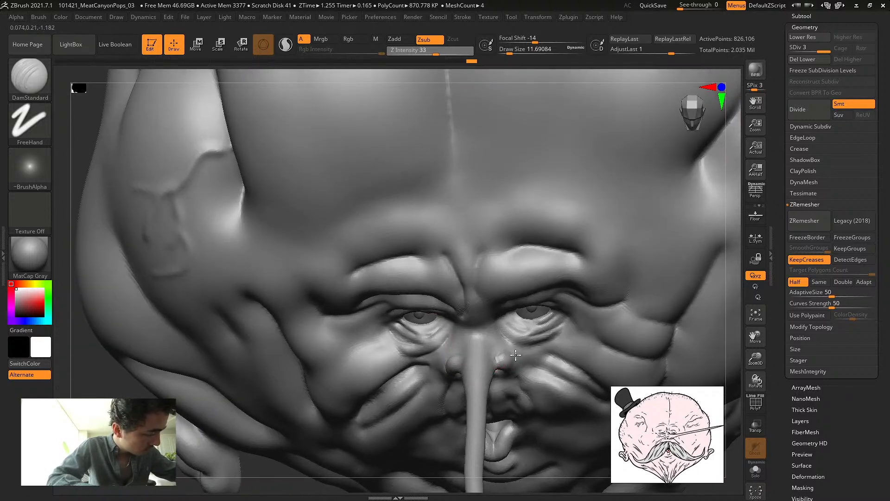
drag(219, 65, 238, 63)
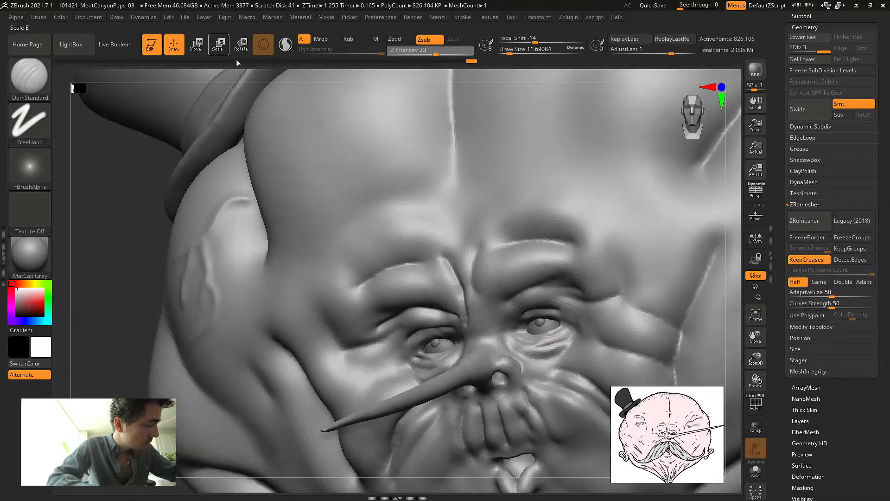
shift+drag(467, 308, 462, 328)
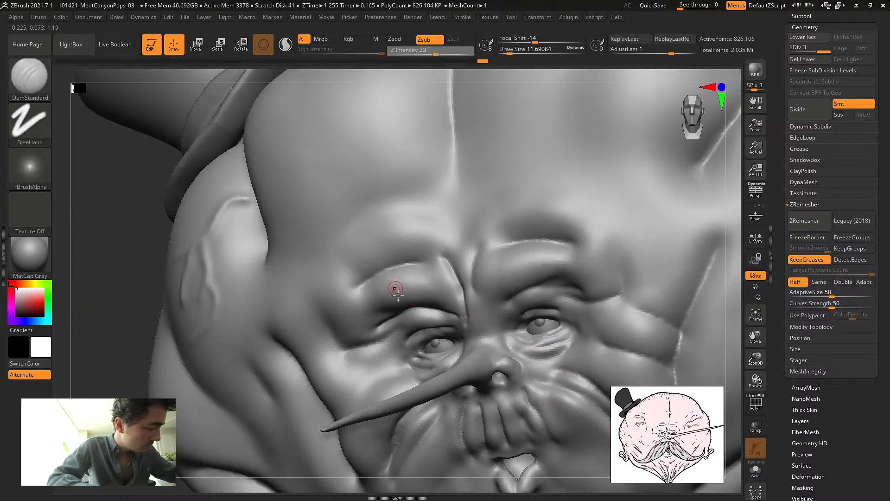
Set the draw size to about 30.7 and carve diagonal wrinkles into the upper lip and the cheek folds beside the nose
key(s)
click(515, 416)
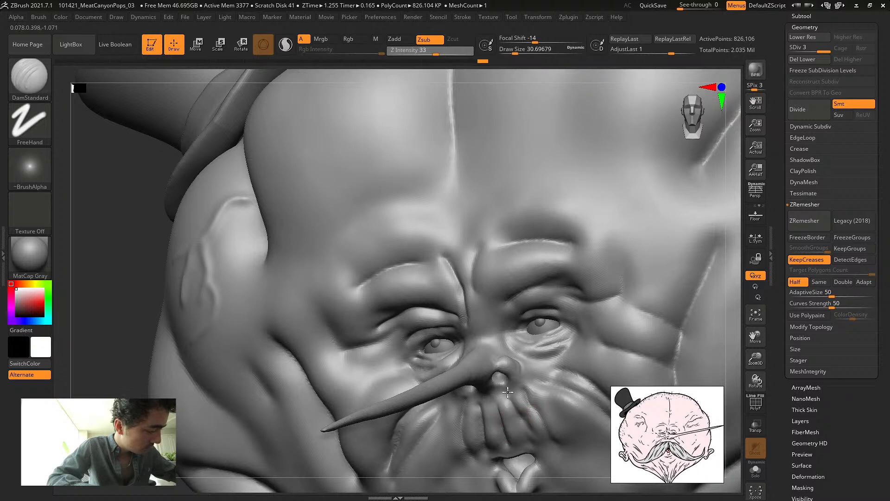
mouse_move(508, 392)
mouse_down()
mouse_move(526, 388)
mouse_move(531, 364)
mouse_move(536, 392)
mouse_up()
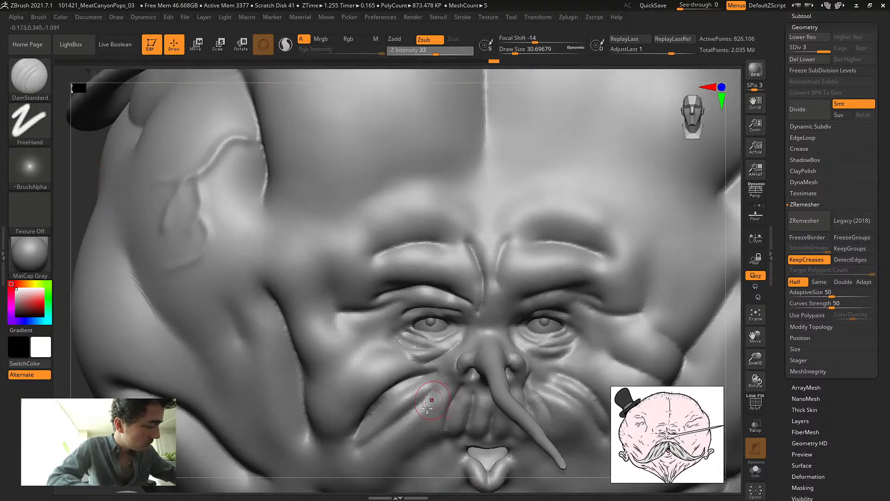
drag(387, 450, 438, 405)
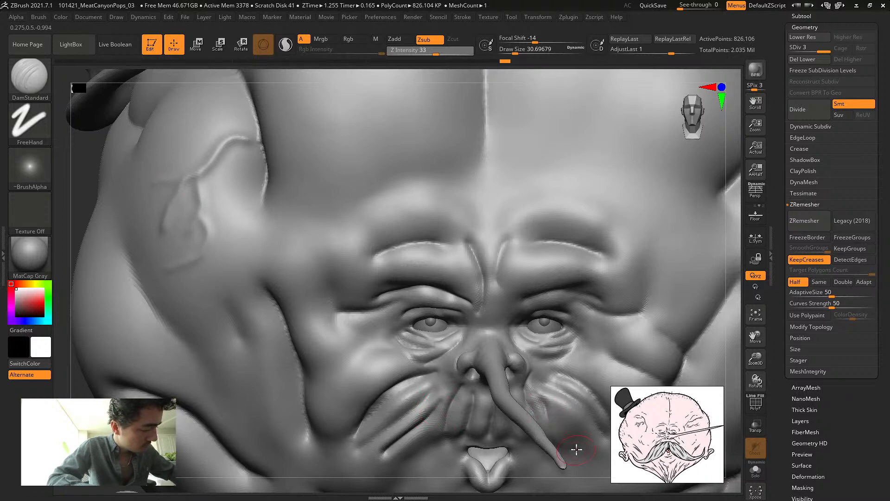
key(f)
drag(93, 207, 193, 223)
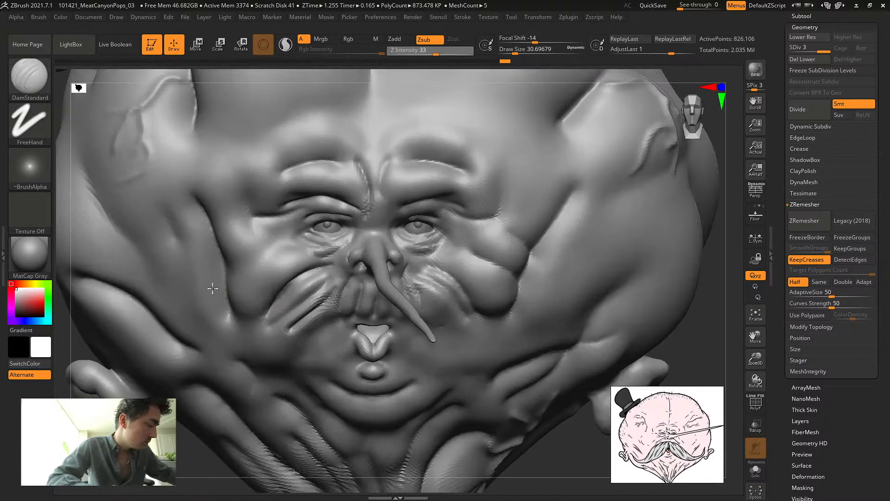
key(shift)
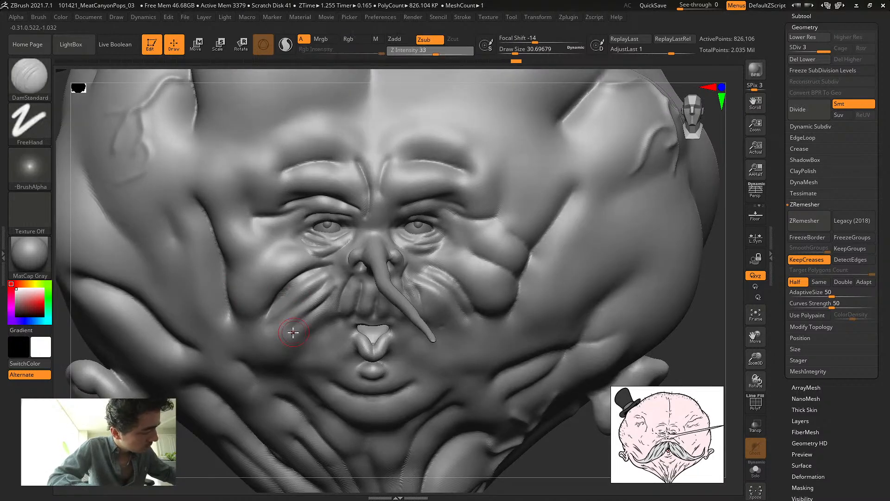
Set the draw size to about 73.9 and carve deep folds along the outer cheeks and temples, undoing the last stroke
key(s)
drag(465, 254, 513, 282)
drag(499, 225, 529, 245)
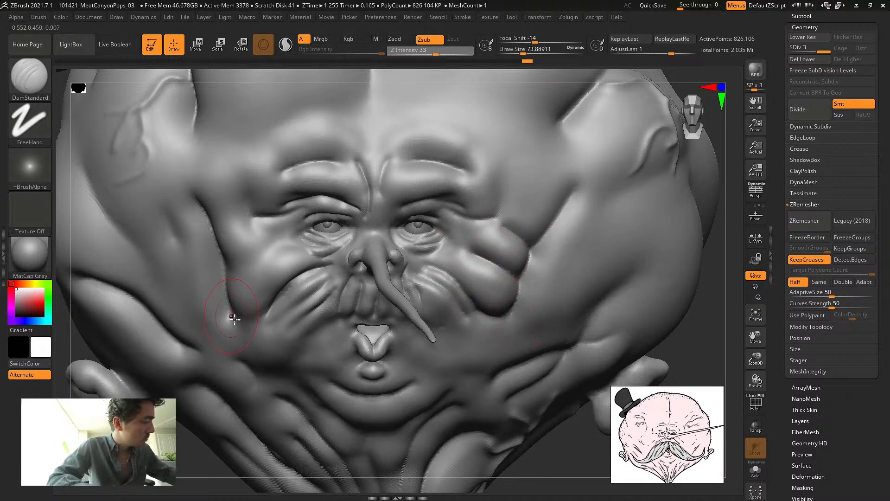
drag(172, 193, 180, 260)
mouse_move(214, 169)
mouse_down()
mouse_move(286, 142)
mouse_move(308, 113)
mouse_up()
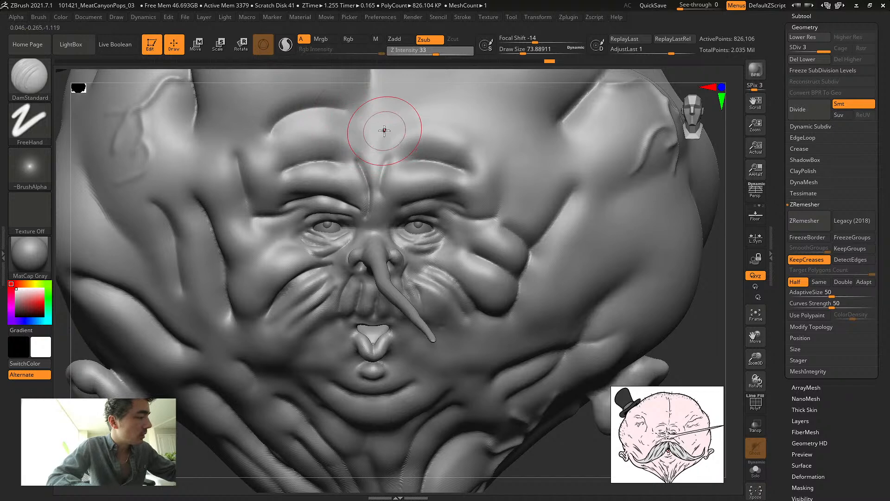
key(ctrl+z)
Deepen the long folds running down the neck and define the corners of the mouth
alt+drag(176, 437, 140, 329)
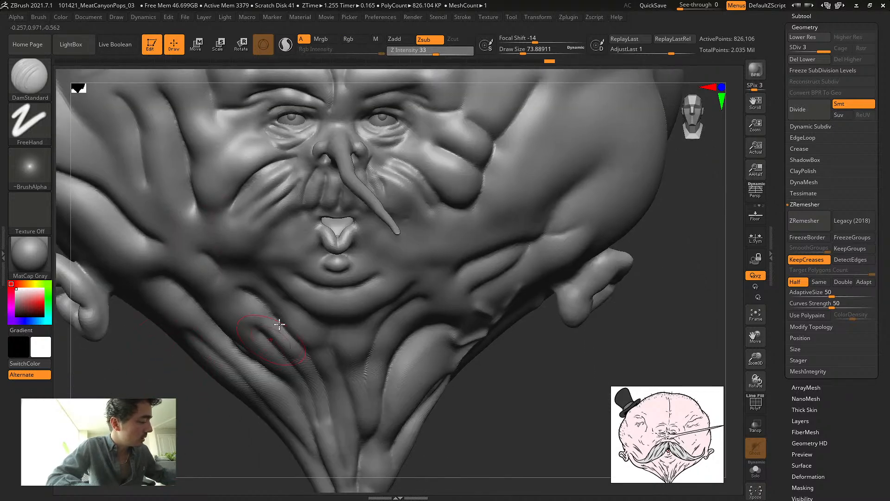
mouse_move(263, 304)
mouse_down()
mouse_move(336, 474)
mouse_move(306, 420)
mouse_move(299, 371)
mouse_up()
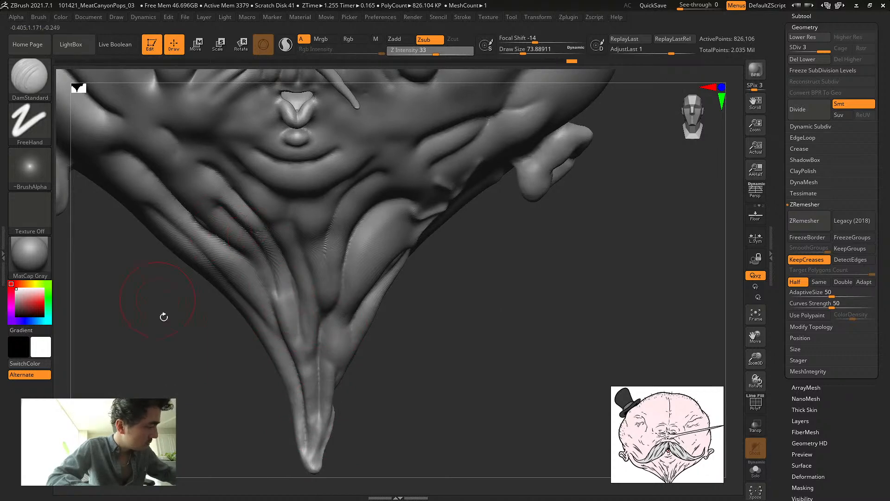
alt+drag(175, 195, 198, 318)
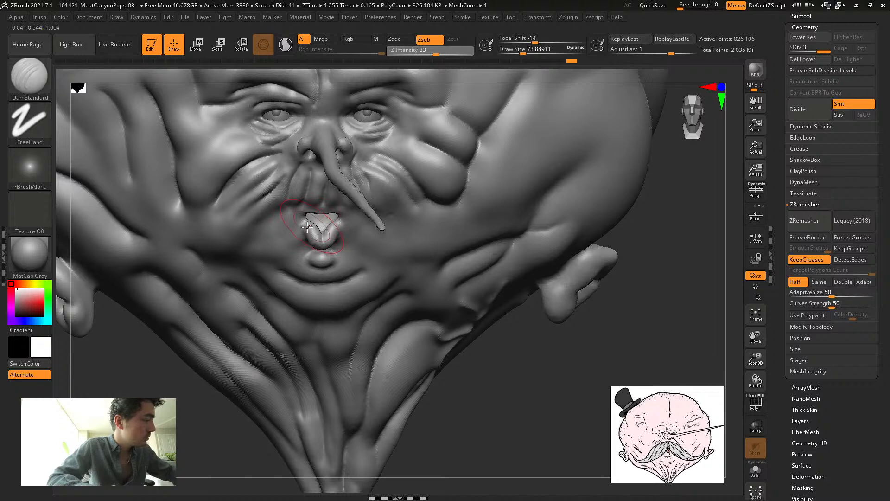
drag(323, 240, 333, 228)
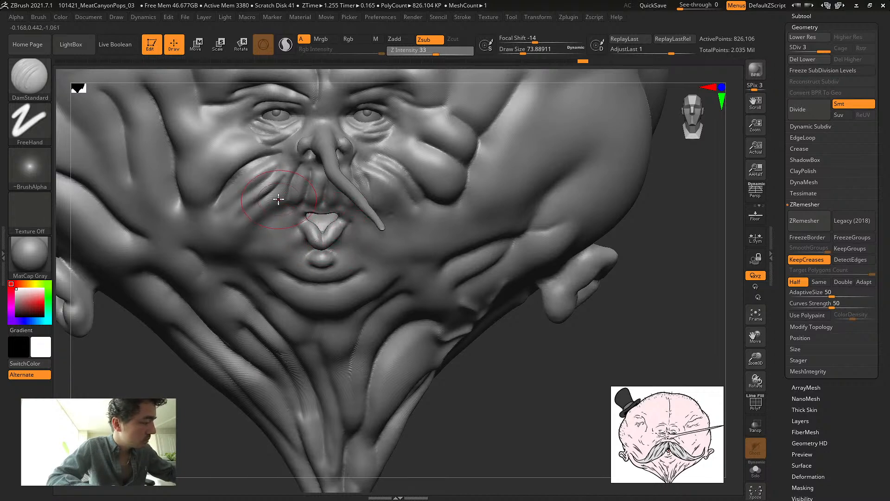
Carve folds along the jaw near the ear and an extra curved wrinkle beneath the chin, undoing the misplaced stroke
drag(524, 231, 575, 216)
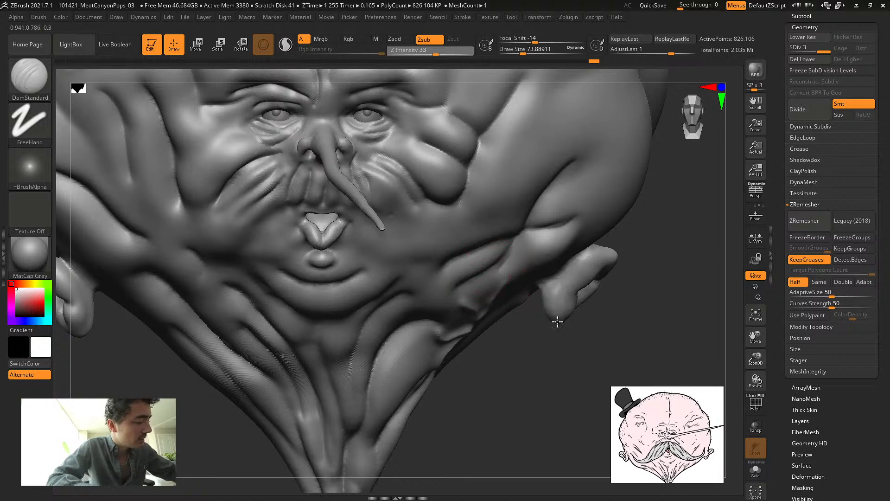
drag(556, 319, 502, 293)
drag(398, 280, 328, 308)
key(ctrl+z)
mouse_move(266, 275)
mouse_down()
mouse_move(290, 295)
mouse_move(388, 271)
mouse_up()
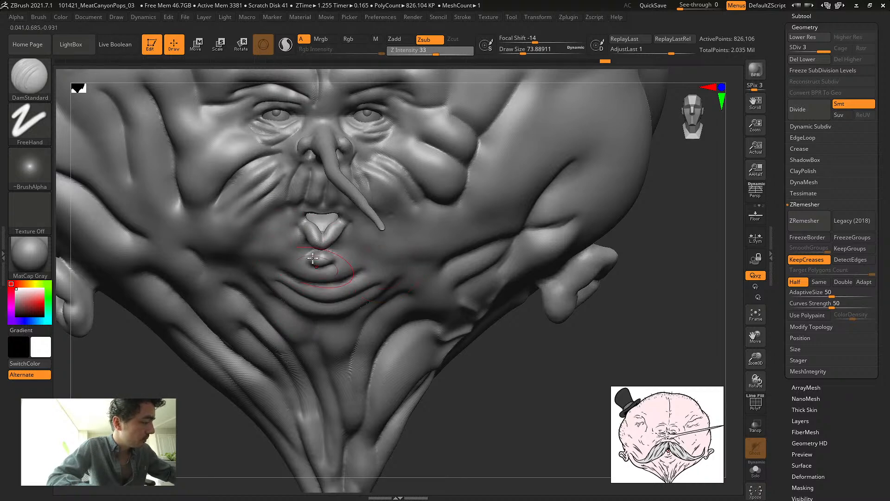
key(f)
drag(163, 345, 149, 299)
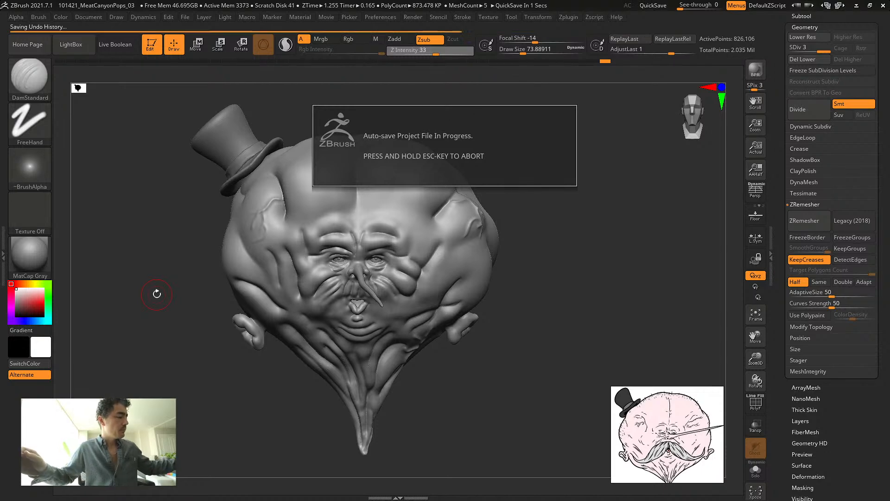
mouse_move(168, 313)
mouse_down()
mouse_move(151, 306)
mouse_move(234, 284)
mouse_up()
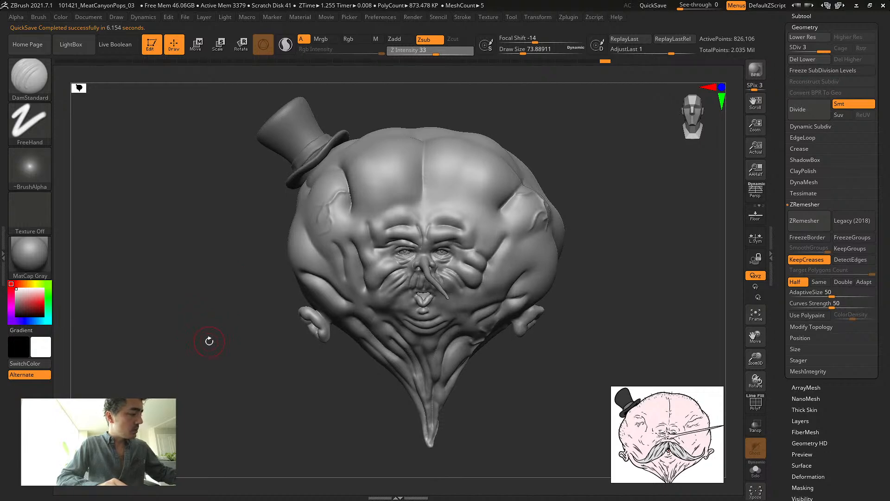
drag(210, 343, 202, 344)
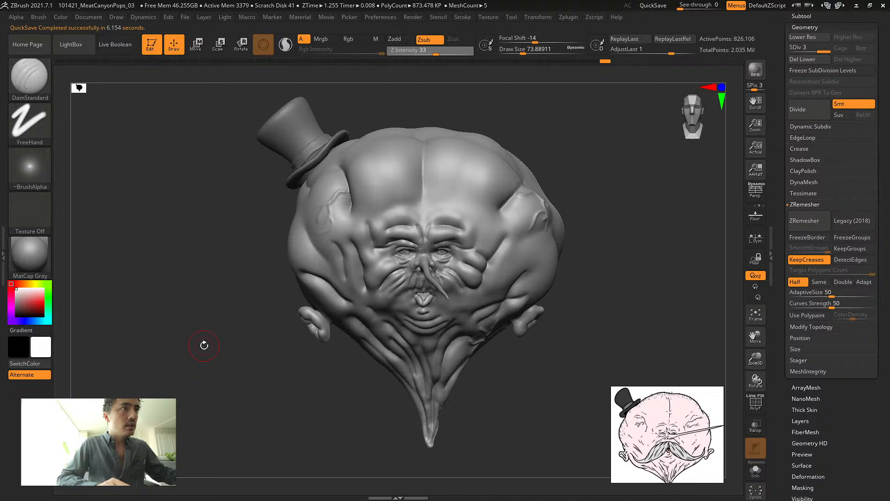
Set the draw size to about 53.8, choose MaskPen as the masking brush, and paint a mask across the upper lip beneath the nose
alt+drag(204, 344, 227, 366)
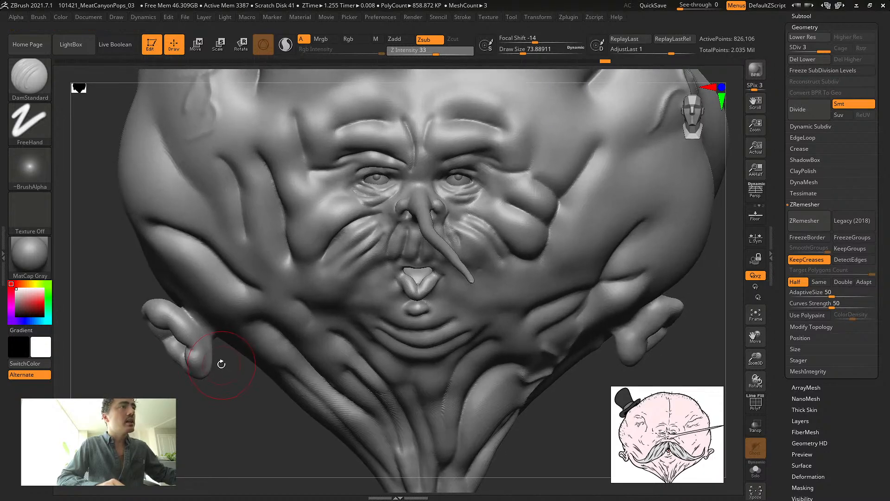
key(s)
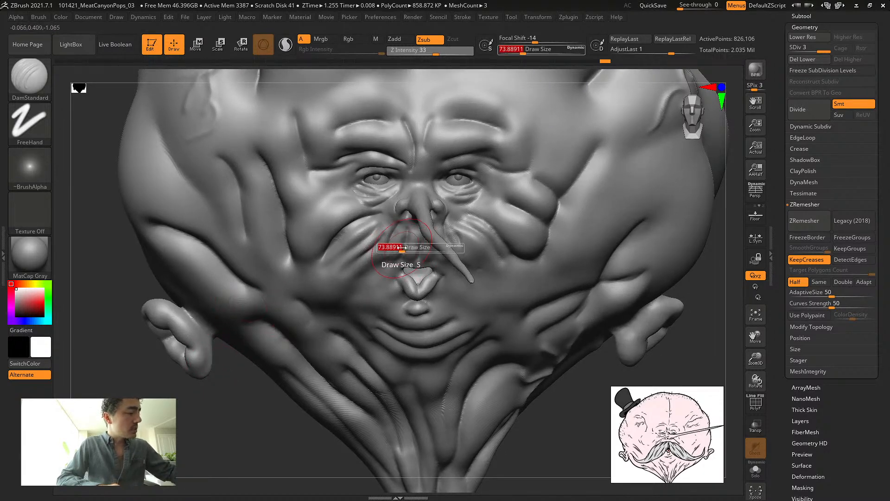
drag(401, 251, 399, 251)
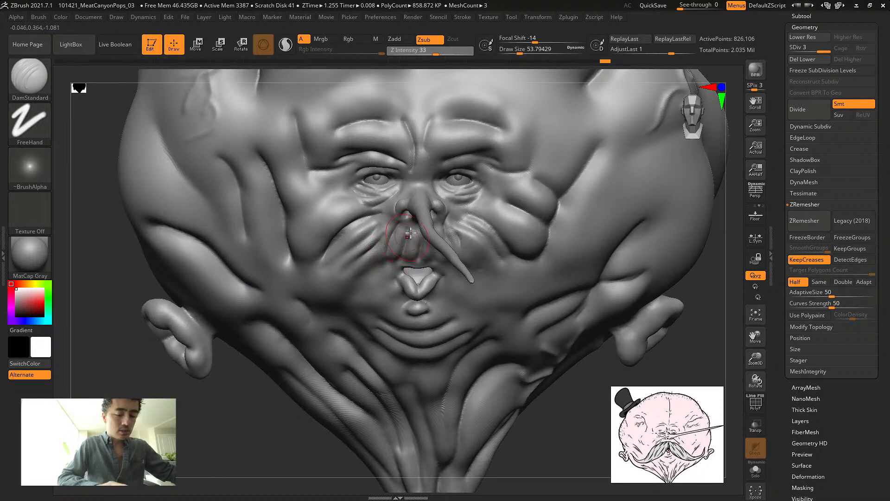
key(ctrl)
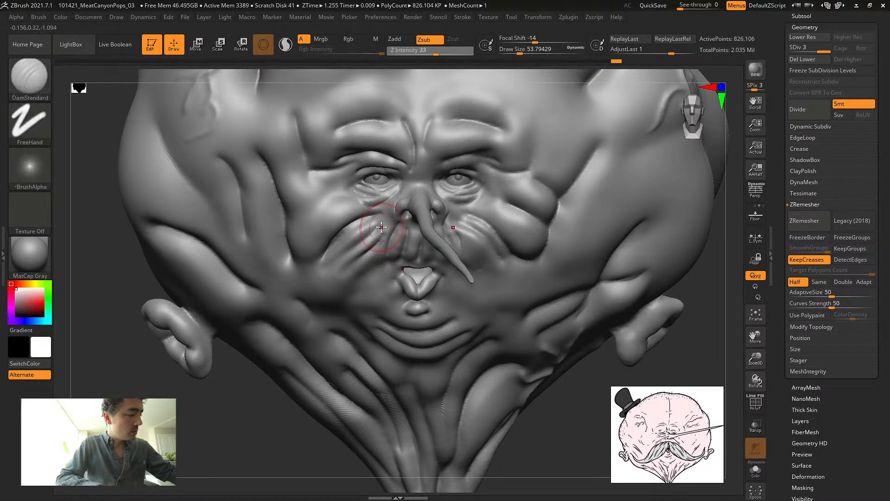
ctrl+click(30, 76)
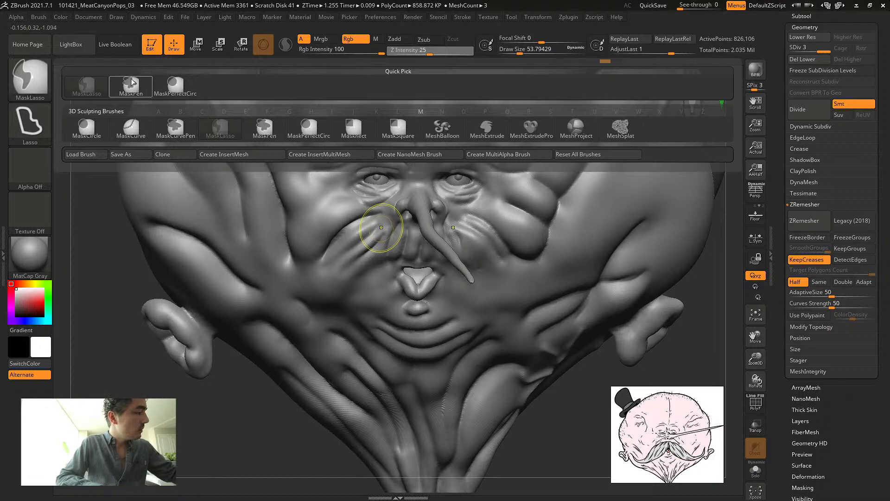
ctrl+click(132, 86)
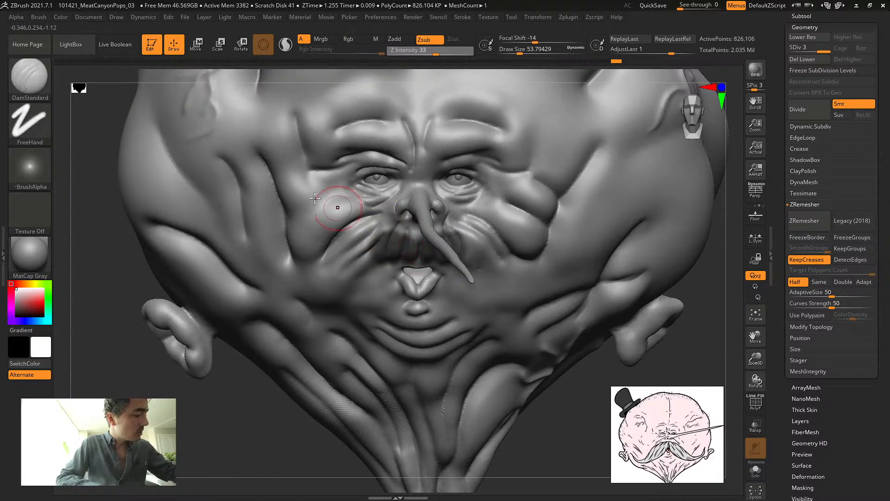
mouse_move(108, 192)
mouse_down()
mouse_move(85, 183)
mouse_move(95, 189)
mouse_up()
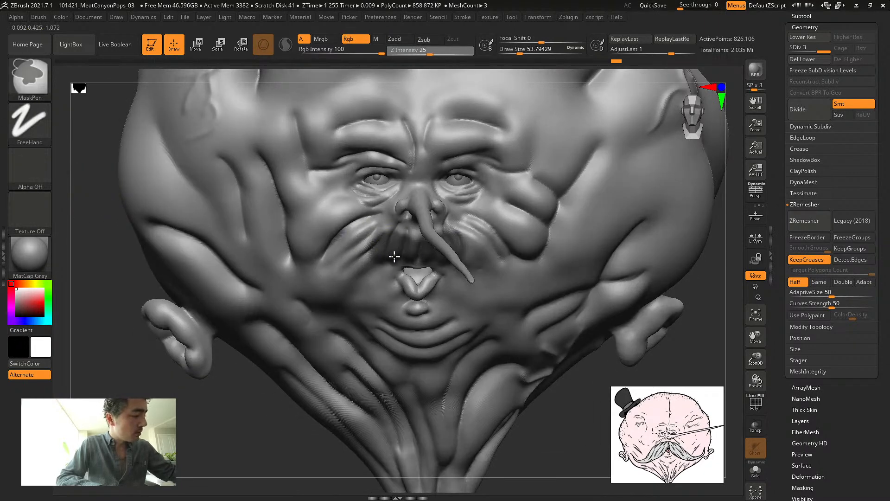
mouse_move(394, 256)
ctrl+mouse_down()
mouse_move(391, 244)
mouse_move(404, 235)
ctrl+mouse_up()
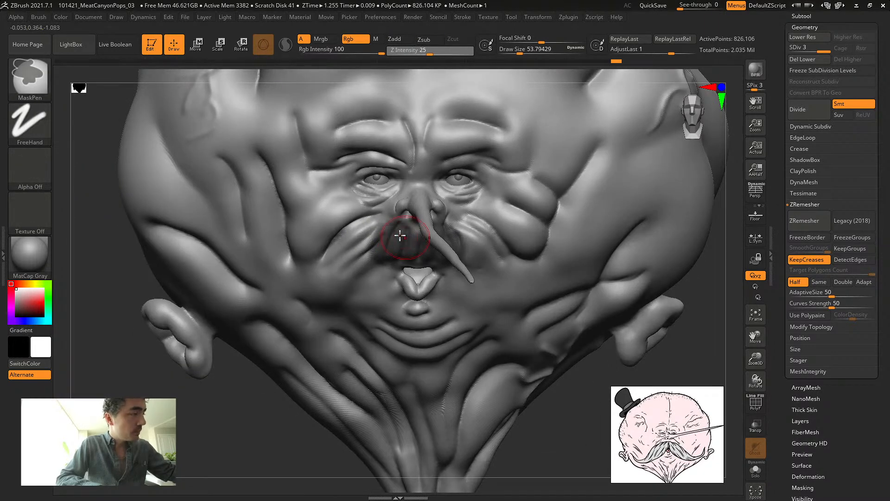
ctrl+click(384, 249)
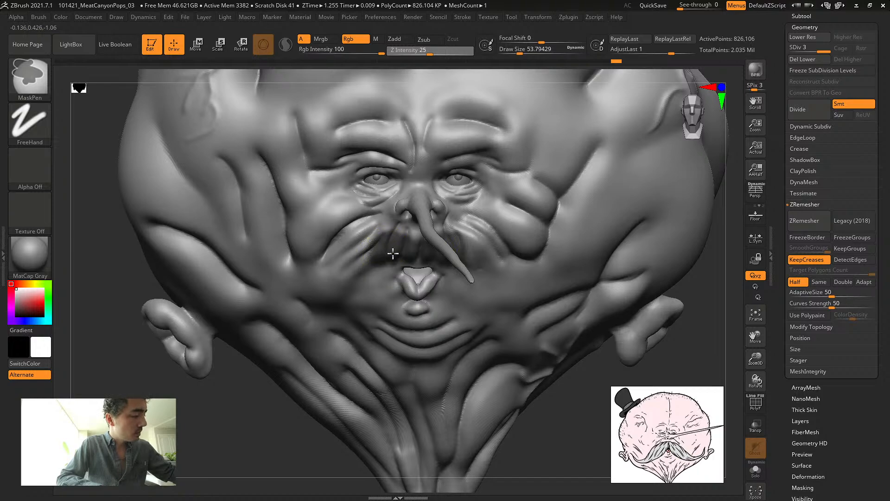
mouse_move(411, 253)
right_down()
mouse_move(67, 217)
mouse_move(88, 199)
mouse_move(132, 213)
right_up()
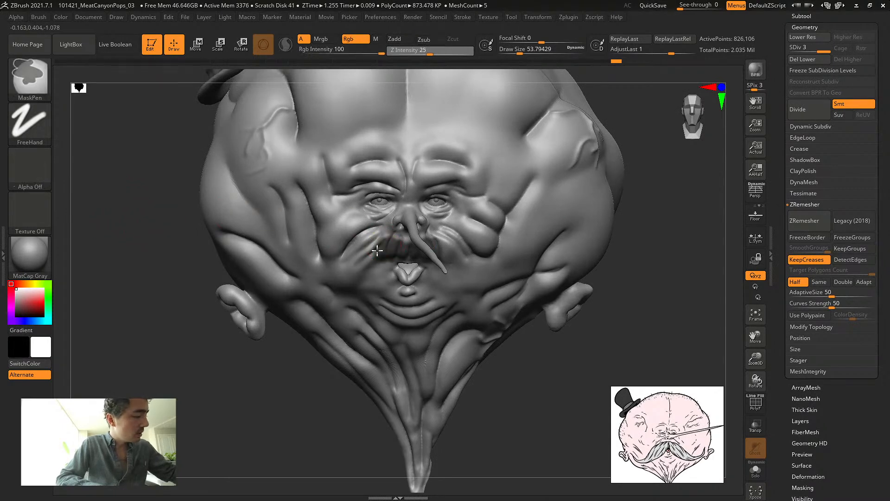
ctrl+drag(373, 243, 386, 259)
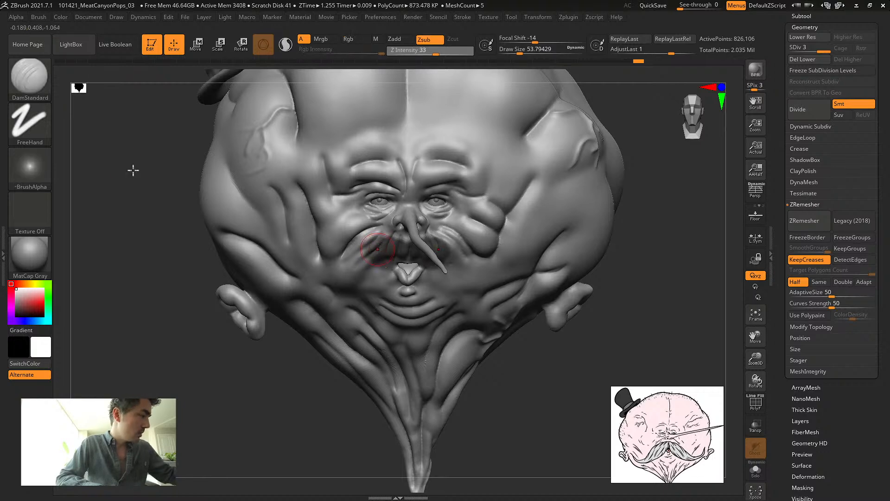
Set the draw size to about 17 and erase the mask down the centre of the upper lip, splitting it into two moustache halves
mouse_move(130, 171)
mouse_down()
mouse_move(112, 165)
mouse_move(143, 179)
mouse_move(151, 199)
mouse_move(81, 206)
mouse_move(163, 199)
mouse_up()
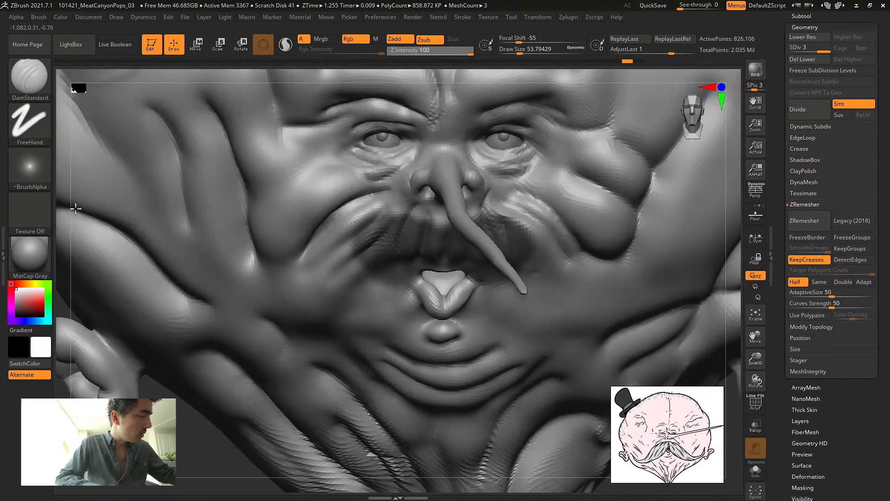
key(s)
drag(443, 265, 435, 265)
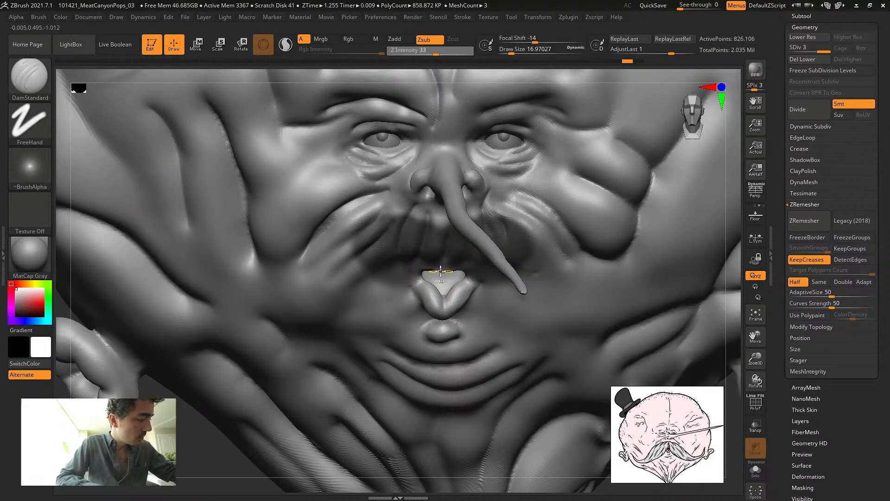
key(ctrl)
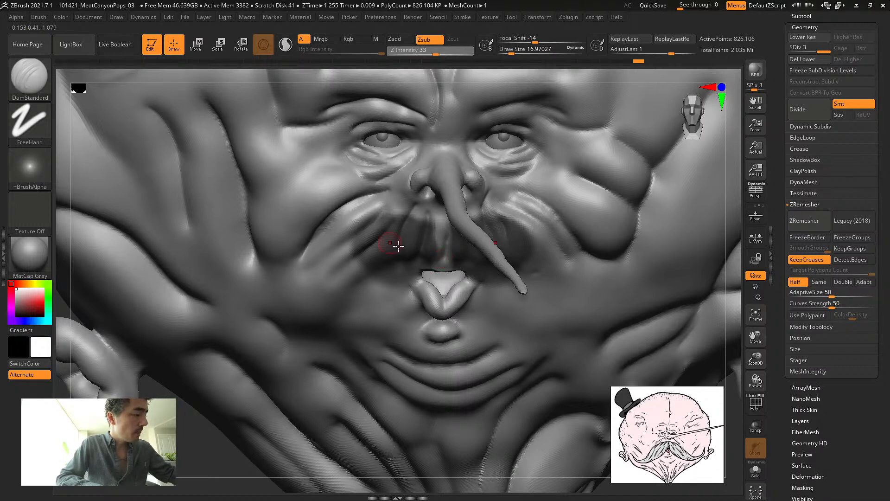
key(ctrl)
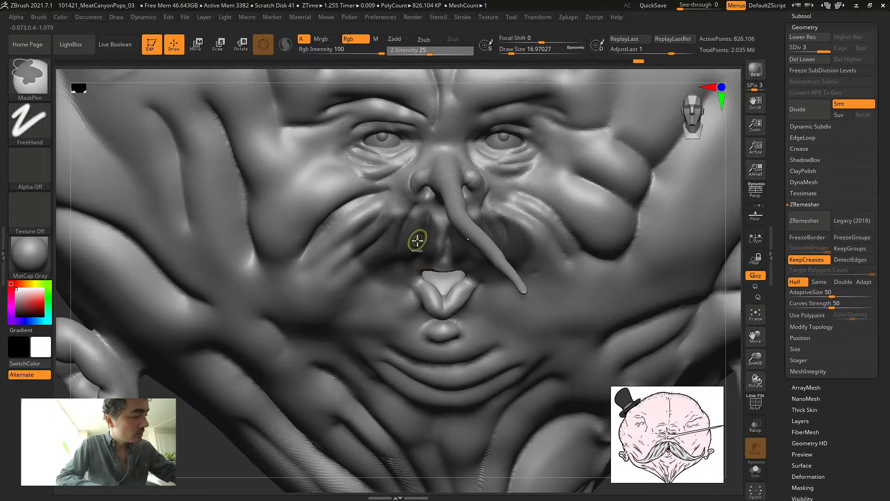
key(f)
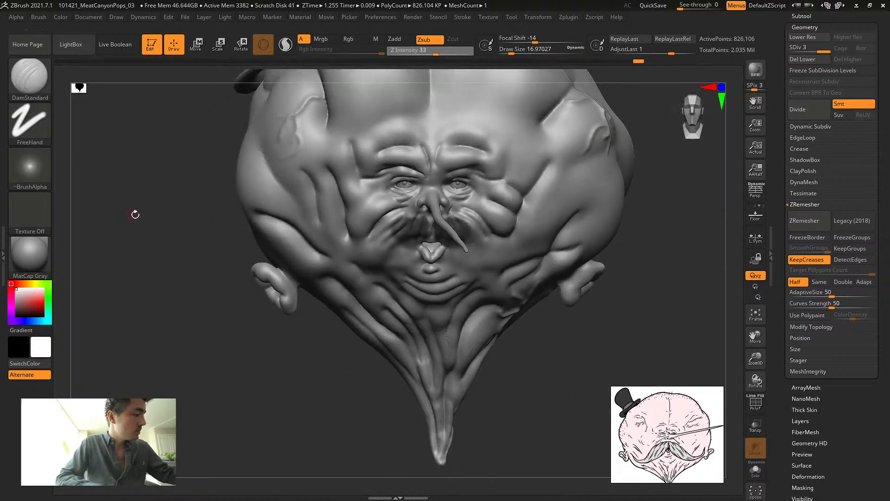
mouse_move(133, 213)
mouse_down()
mouse_move(117, 205)
mouse_move(125, 204)
mouse_up()
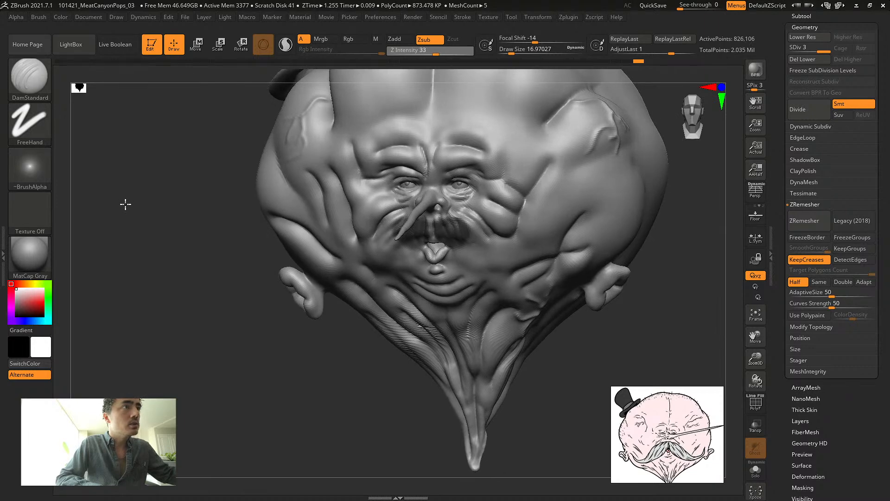
drag(125, 204, 130, 186)
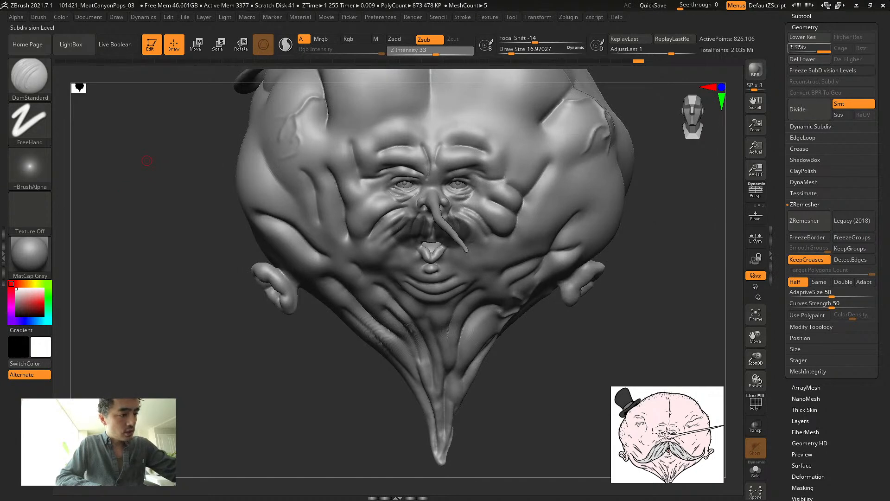
Extract the masked moustache area as a new subtool with smoothing 22 and thickness 0
click(793, 17)
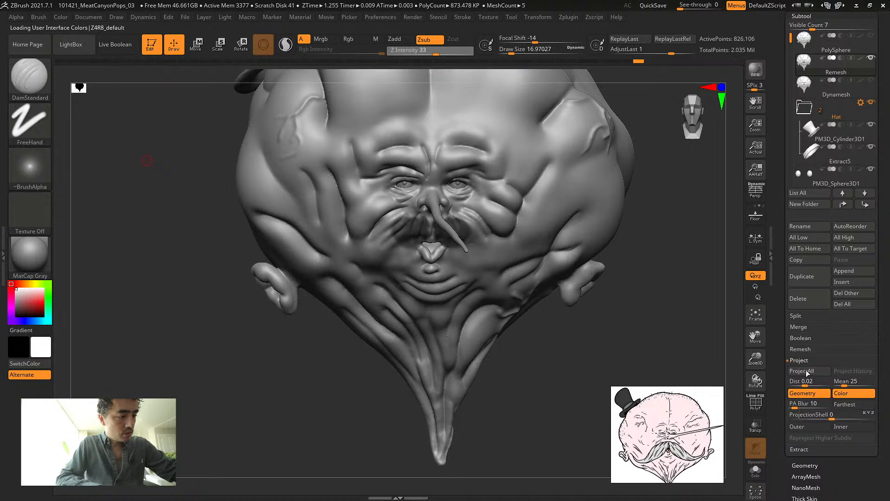
click(794, 360)
click(795, 372)
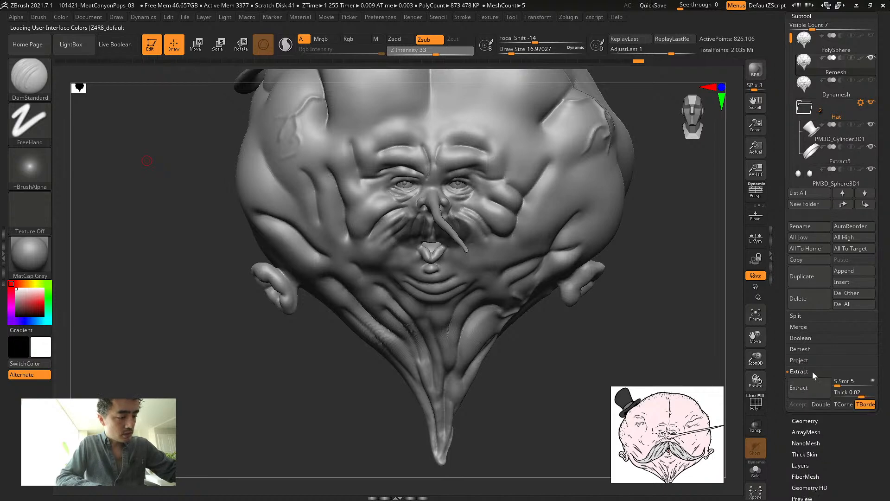
text(0)
key(Return)
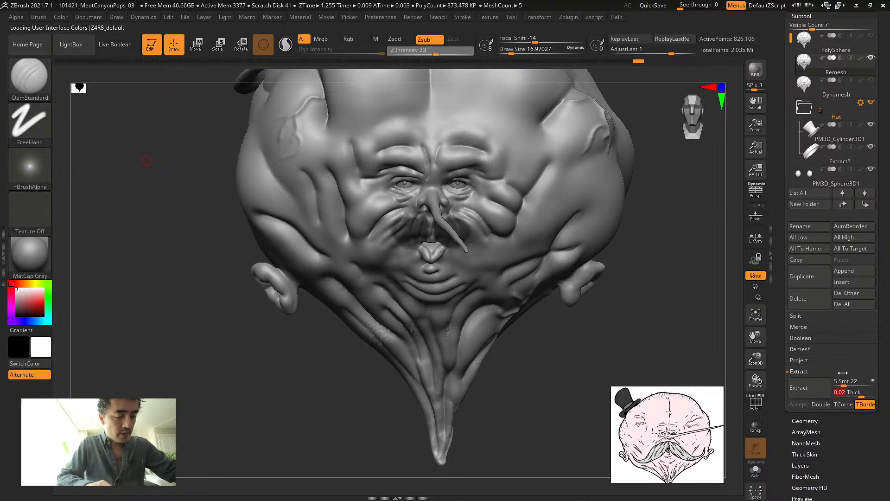
click(809, 390)
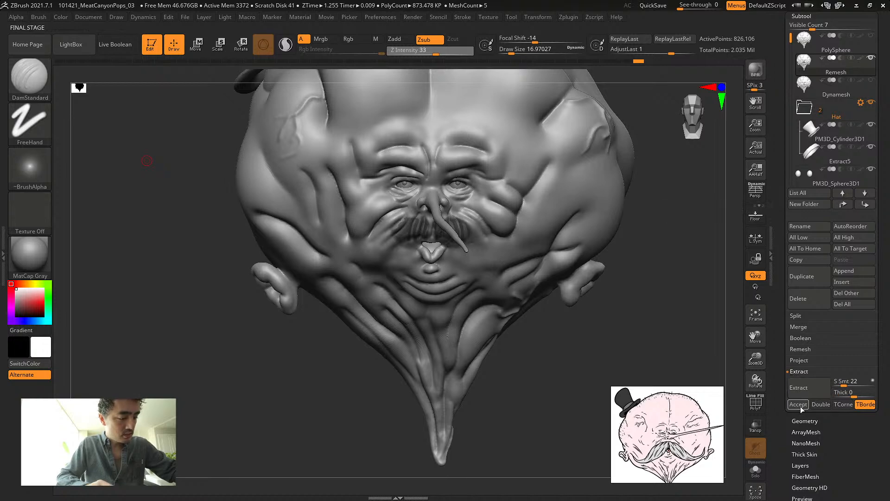
click(798, 404)
drag(158, 218, 145, 220)
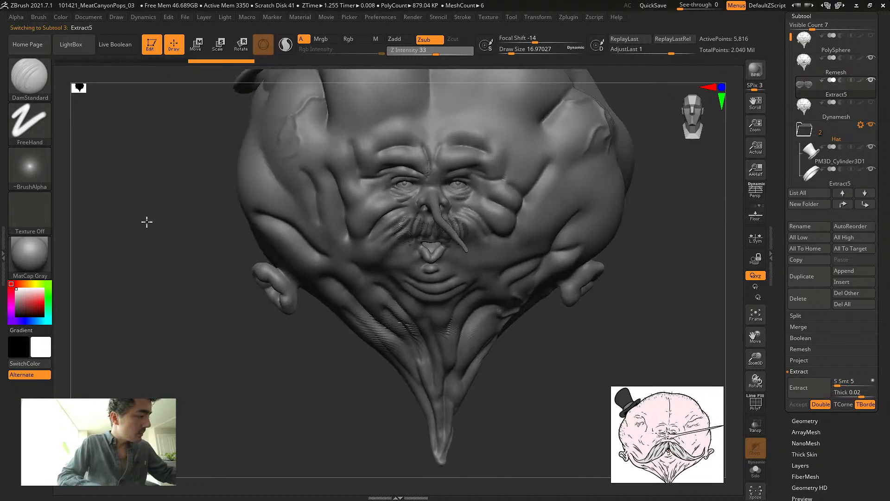
Make the head the active subtool and choose MaskLasso as the masking brush
drag(357, 137, 233, 245)
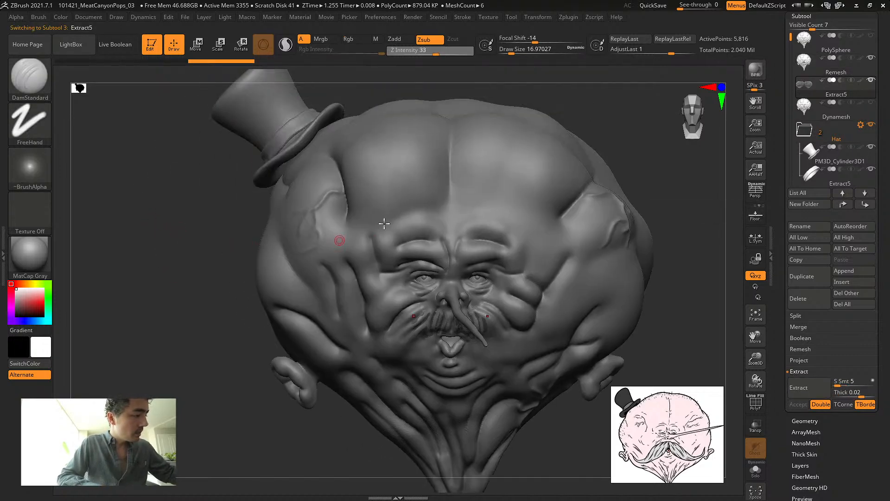
alt+click(318, 204)
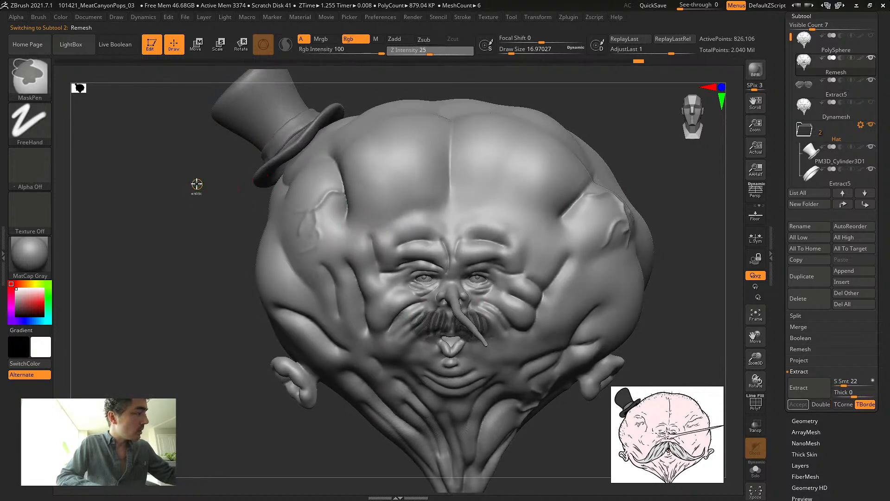
ctrl+click(21, 82)
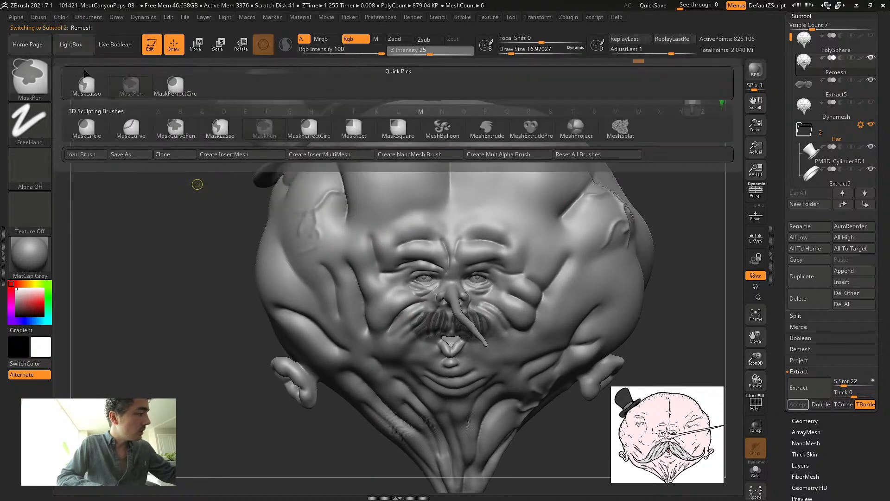
click(84, 85)
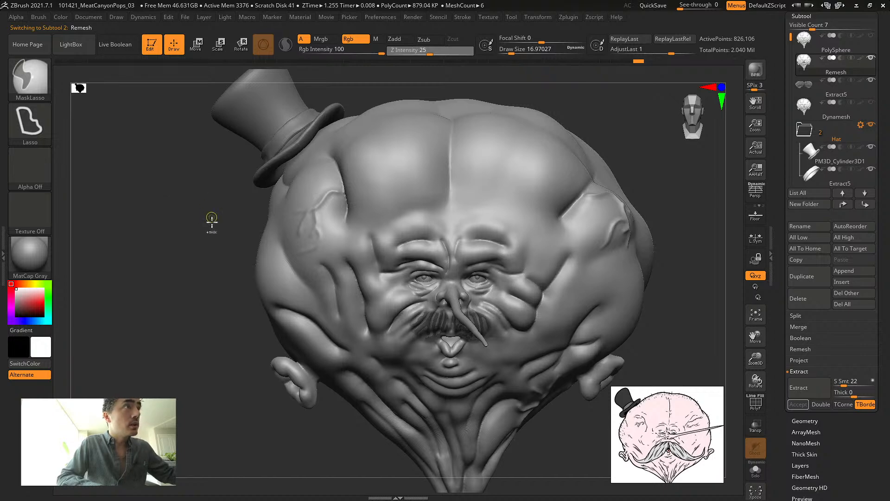
mouse_move(236, 347)
ctrl+mouse_down()
mouse_move(258, 336)
mouse_move(291, 239)
mouse_move(402, 134)
mouse_move(573, 158)
mouse_move(716, 315)
mouse_move(696, 297)
mouse_move(629, 87)
ctrl+mouse_up()
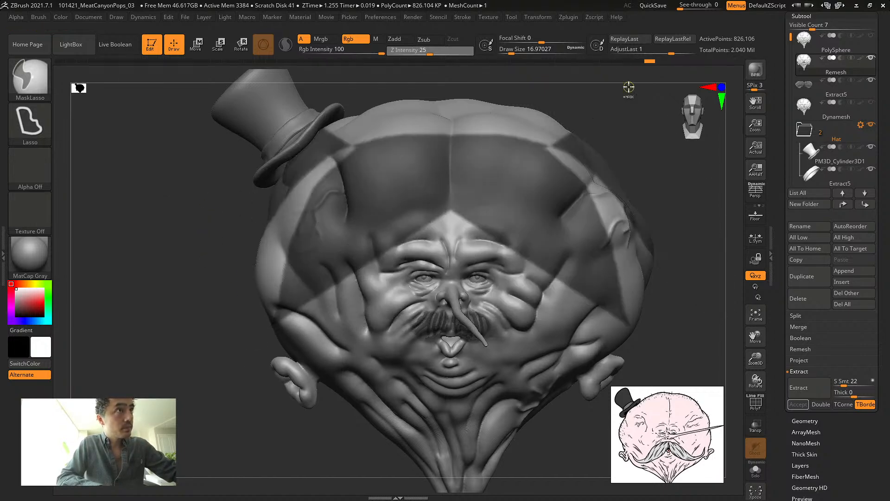
ctrl+click(629, 87)
mouse_move(239, 346)
ctrl+mouse_down()
mouse_move(292, 234)
mouse_move(408, 133)
mouse_move(581, 203)
mouse_move(686, 330)
mouse_move(85, 201)
ctrl+mouse_up()
ctrl+drag(139, 238, 147, 235)
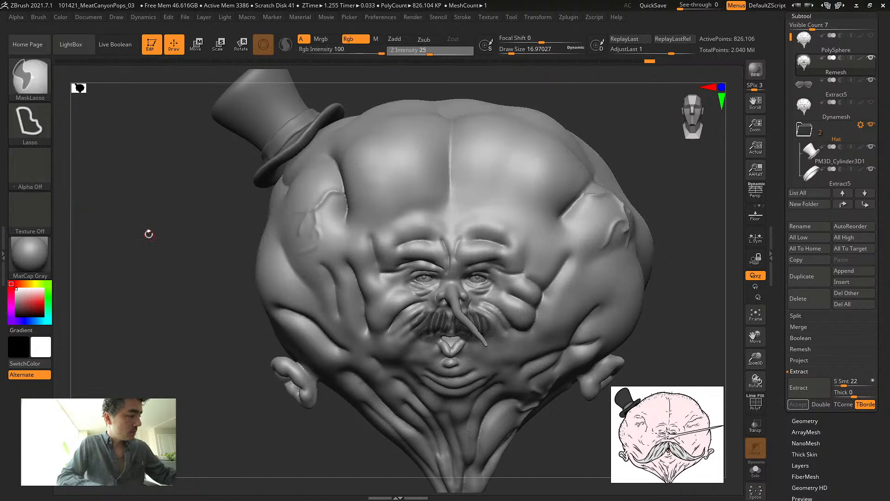
Mask a band over the top and sides of the head, and clear the mask left on the moustache area
mouse_move(237, 343)
ctrl+mouse_down()
mouse_move(276, 304)
mouse_move(304, 207)
mouse_move(367, 141)
mouse_move(433, 131)
mouse_move(539, 151)
mouse_move(626, 227)
mouse_move(642, 337)
mouse_move(581, 84)
mouse_move(215, 103)
mouse_move(173, 390)
ctrl+mouse_up()
drag(160, 304, 113, 273)
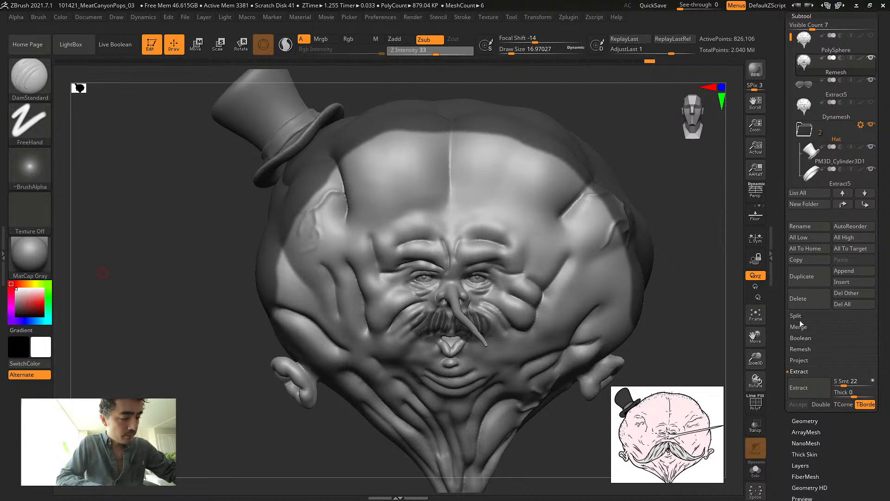
click(797, 397)
drag(154, 256, 170, 242)
key(ctrl)
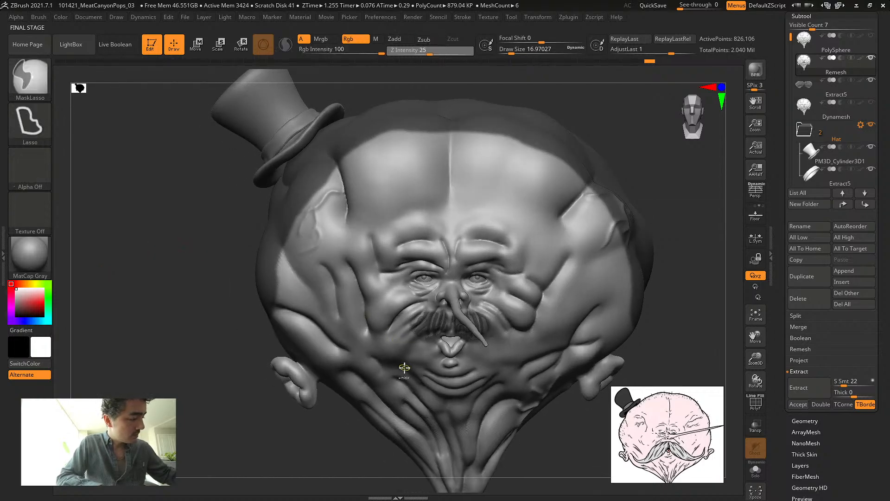
mouse_move(398, 360)
ctrl+mouse_down()
mouse_move(413, 395)
mouse_move(392, 364)
ctrl+mouse_up()
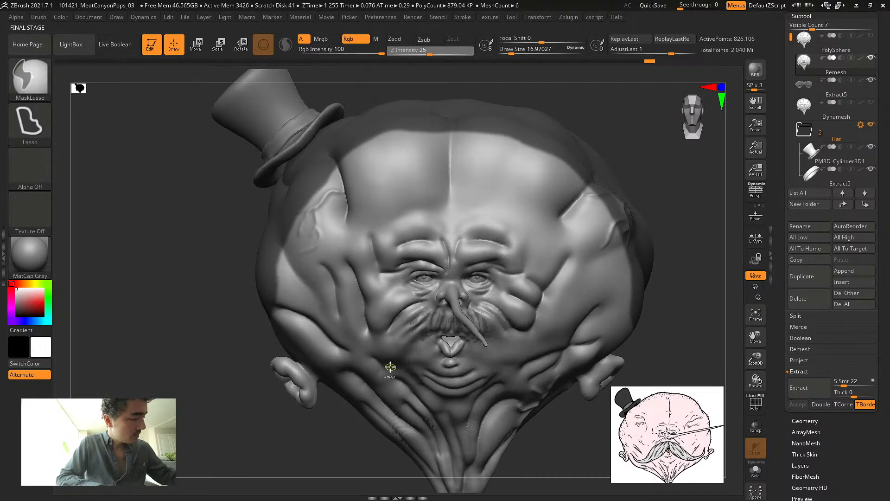
Extract the masked scalp band as a new subtool with smoothing 22 and thickness 0
click(799, 387)
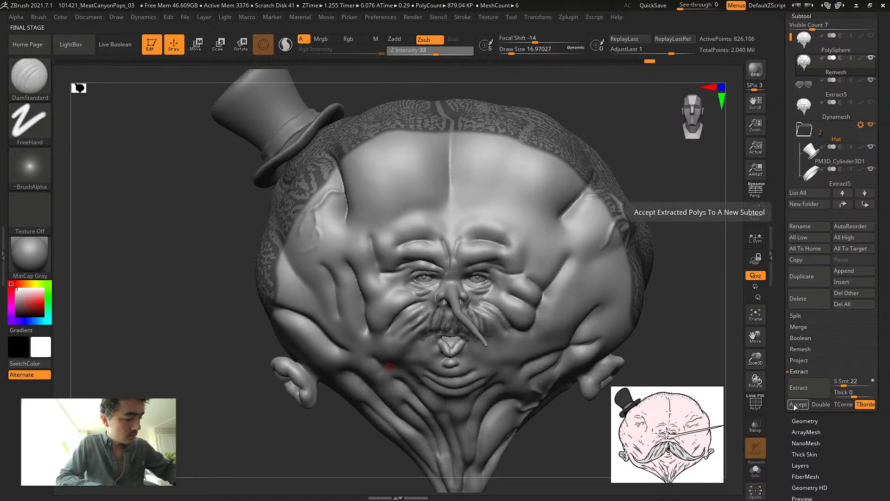
click(799, 404)
mouse_move(133, 224)
mouse_down()
mouse_move(125, 200)
mouse_move(197, 197)
mouse_move(163, 188)
mouse_move(203, 212)
mouse_move(193, 257)
mouse_move(196, 244)
mouse_up()
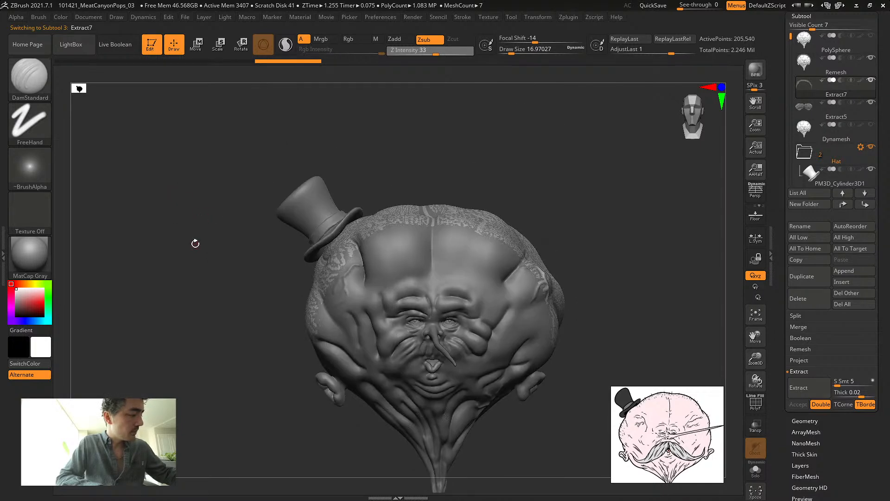
Export the model as an FBX file named 101421_MeatCanyonPops_Retop_01 in the 101421_MeatCanyonPops folder
click(548, 20)
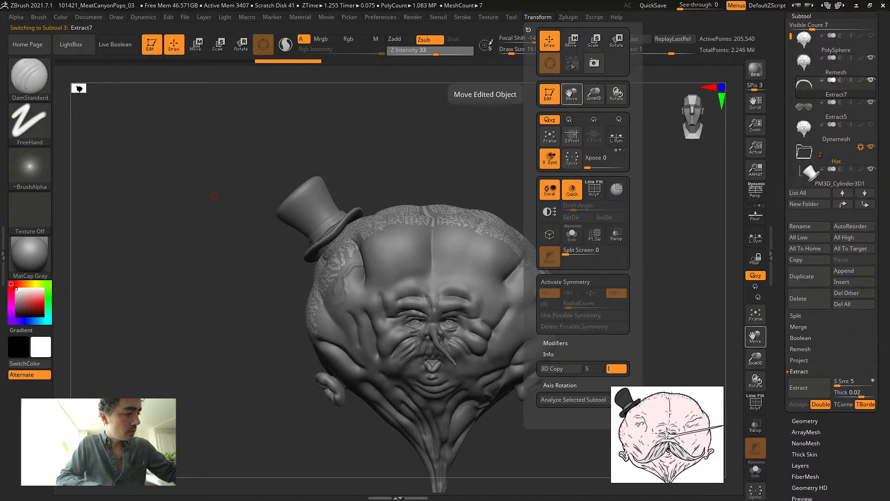
click(568, 19)
click(587, 123)
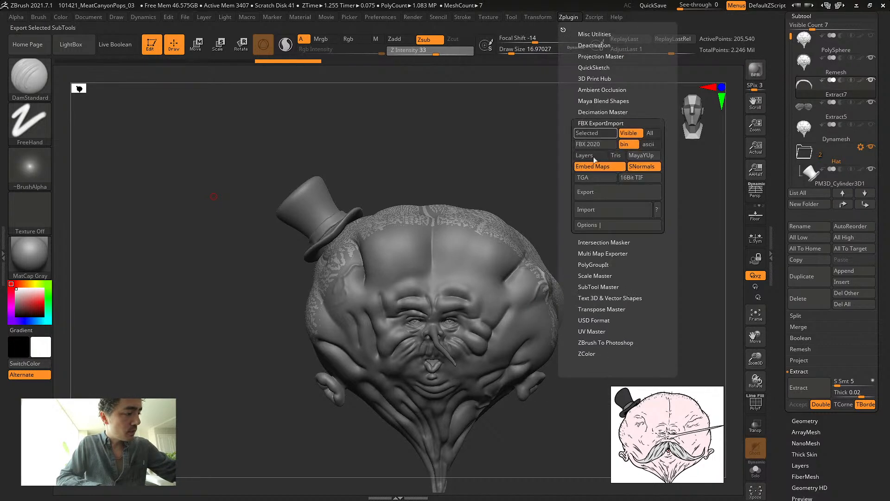
click(580, 188)
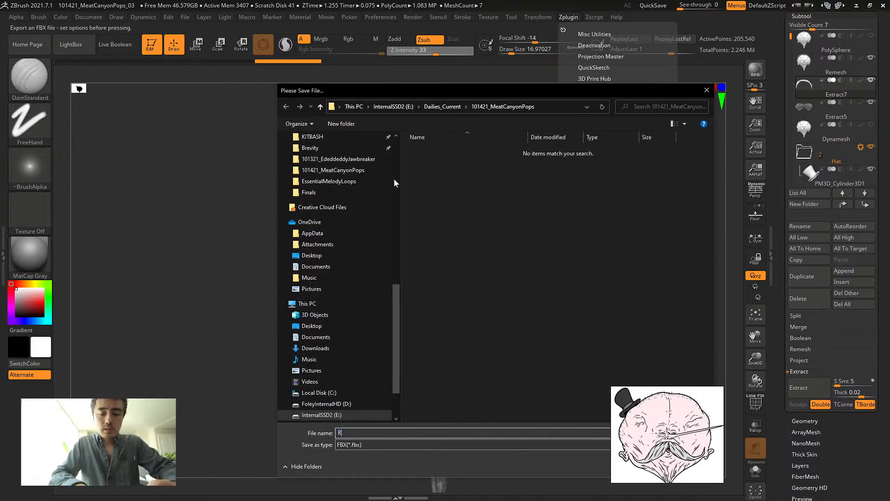
text(101421_MeatCanyonPops)
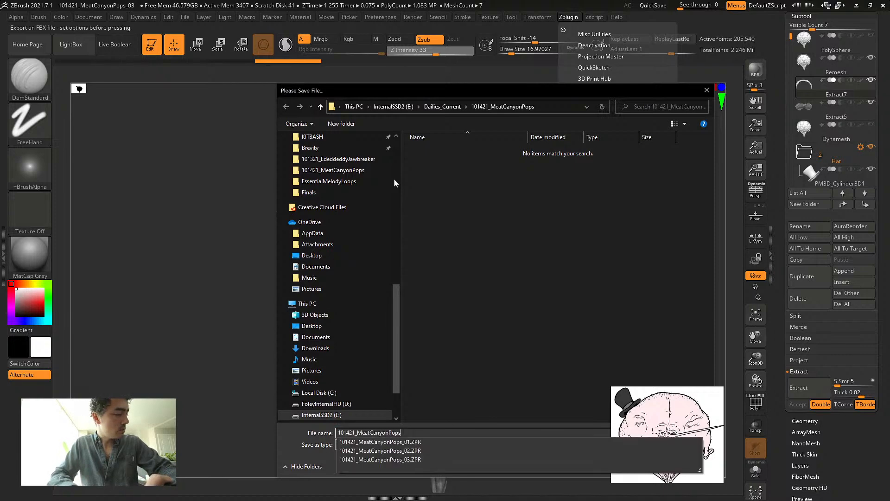
text(_Retop_01)
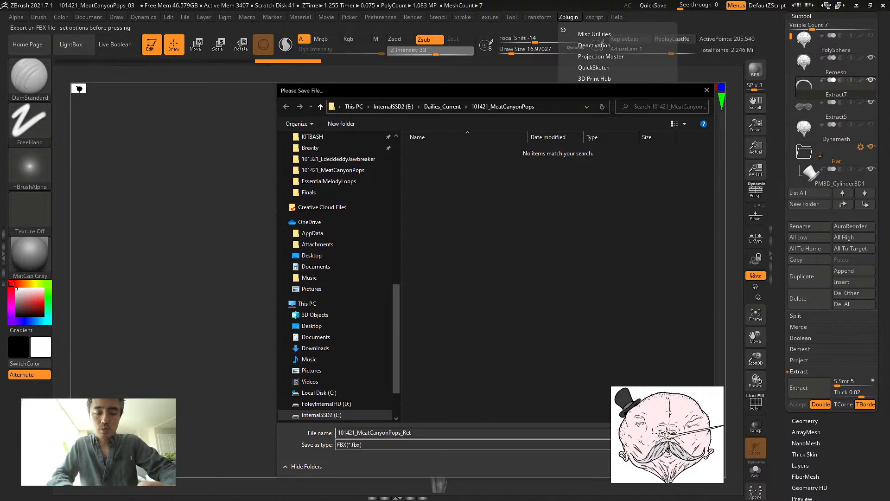
key(Return)
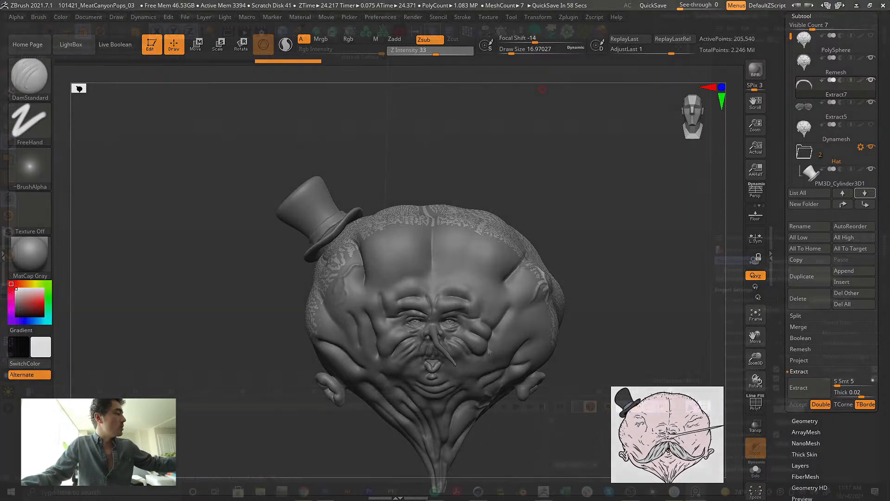
Switch to Cinema 4D and open 101421_MeatCanyonPops_Retop_01 from the 101421_MeatCanyonPops folder
key(alt+Tab)
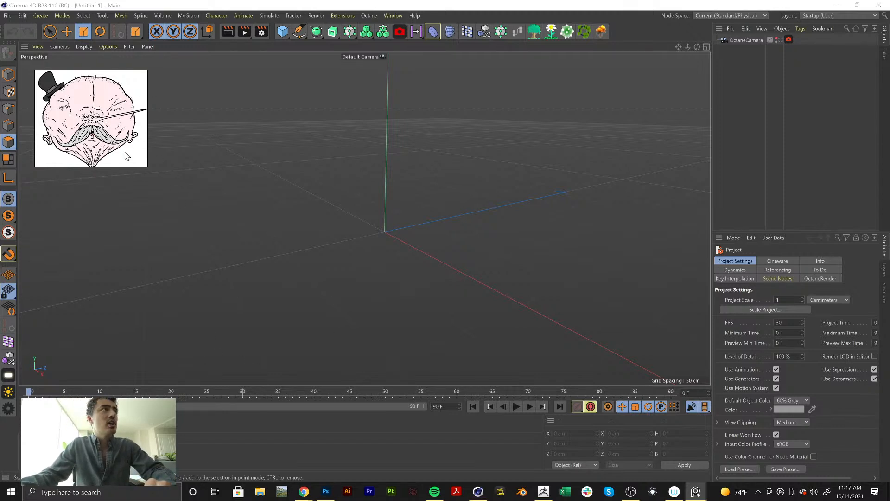
click(7, 15)
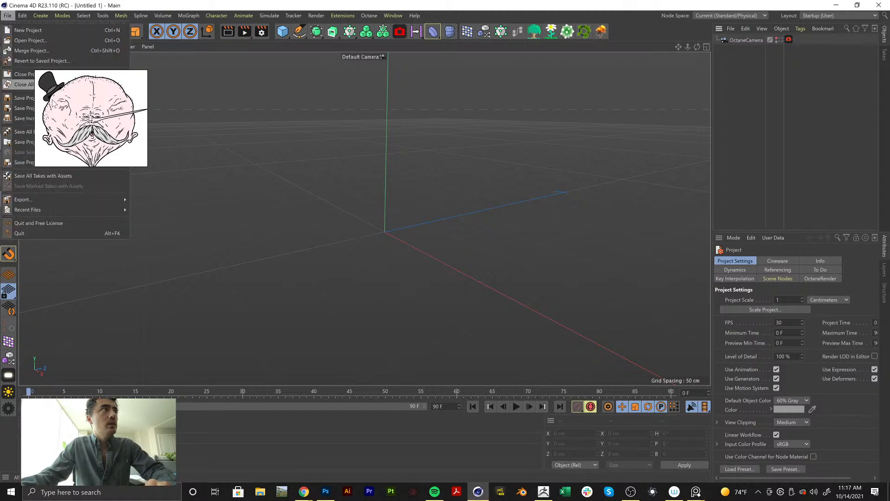
click(28, 41)
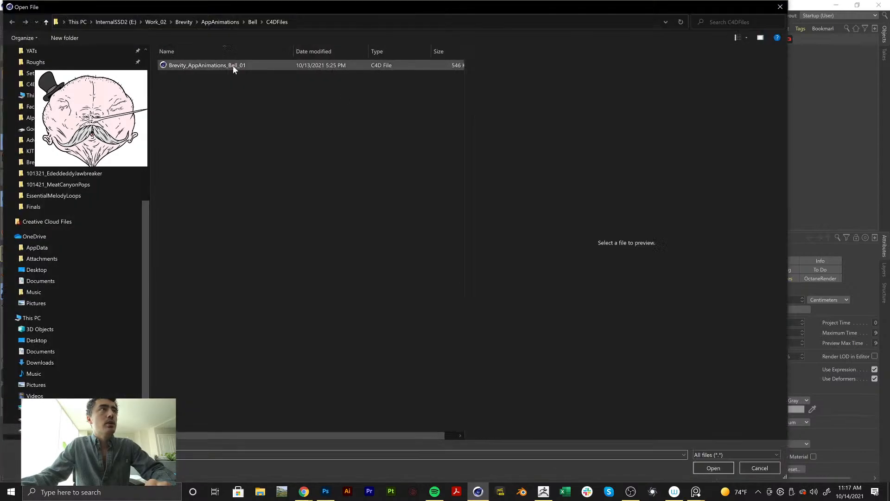
click(220, 21)
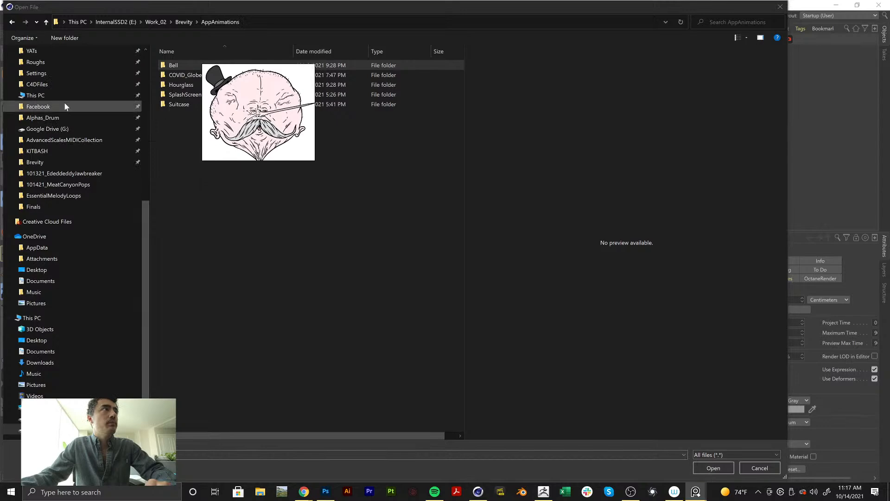
scroll(61, 108, up, 6)
click(52, 107)
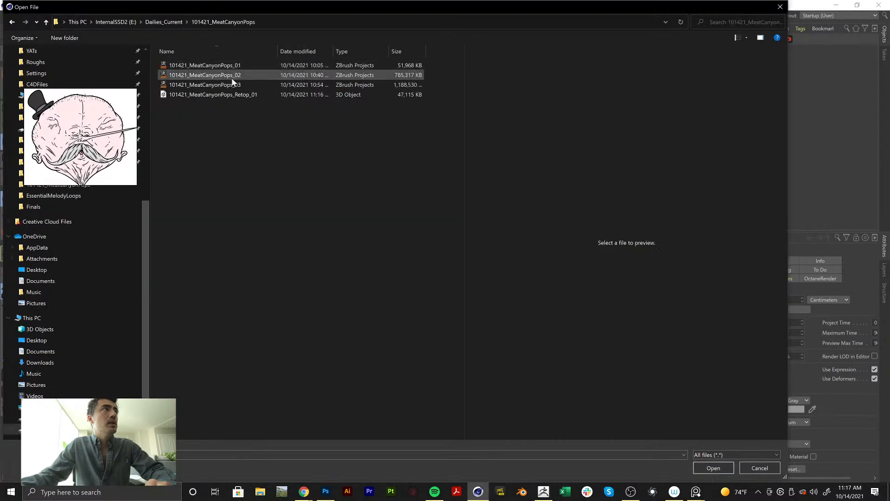
double_click(200, 95)
click(185, 281)
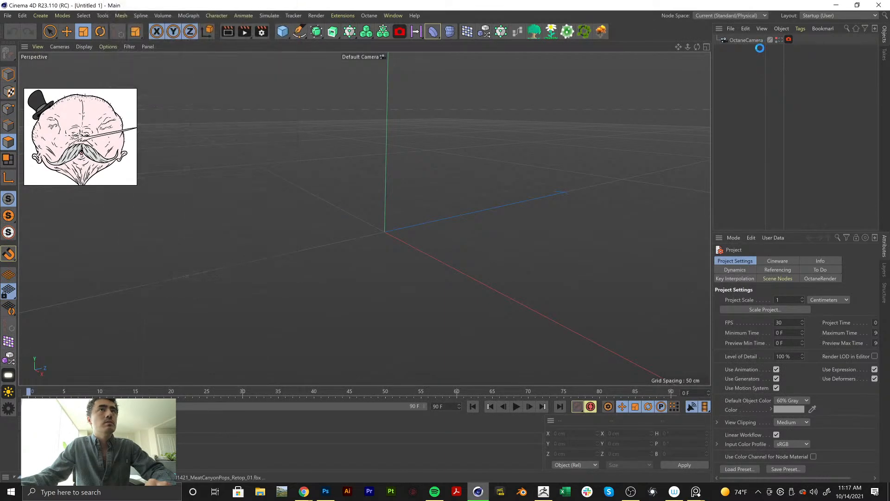
Group the imported FBX meshes, from Remesh to PM3D_Sphere3D2, under one null and scale the group up to a visible size
shift+click(739, 41)
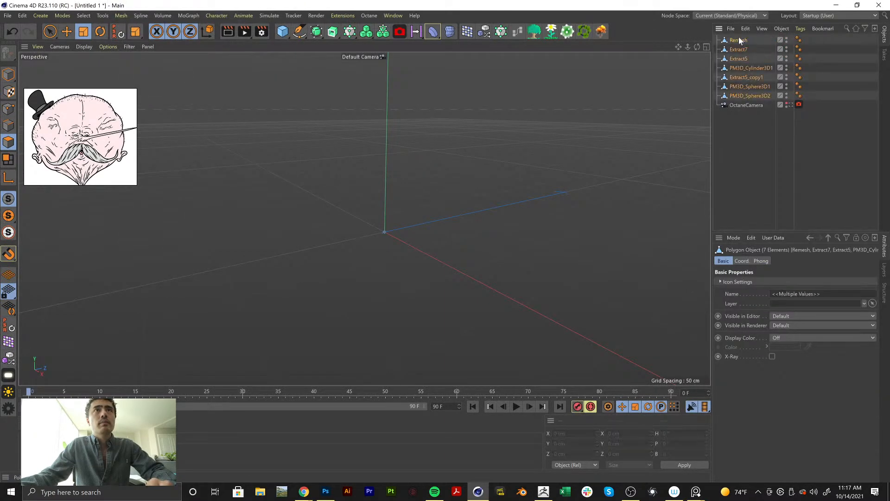
key(alt+g)
click(8, 74)
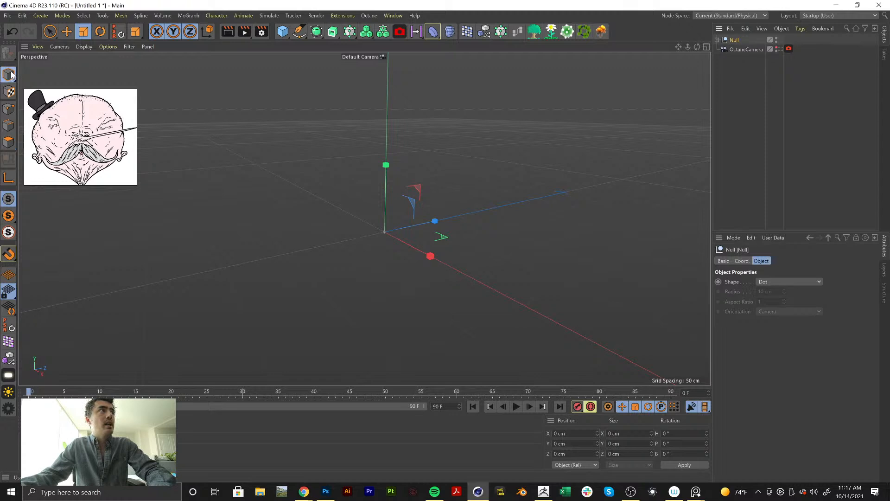
key(t)
drag(293, 272, 833, 62)
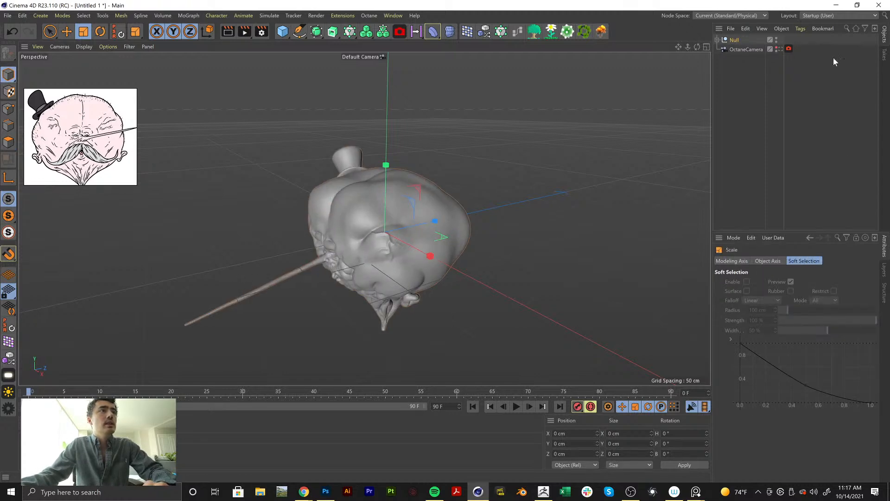
Look through OctaneCamera with the safe frame opacity at 100%, and scale the head group up to fill the frame
click(780, 48)
scroll(395, 295, up, 5)
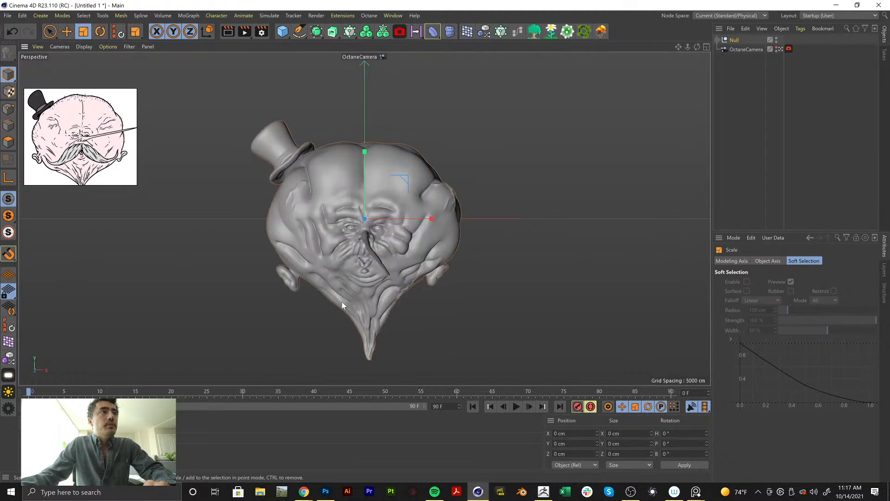
key(shift+v)
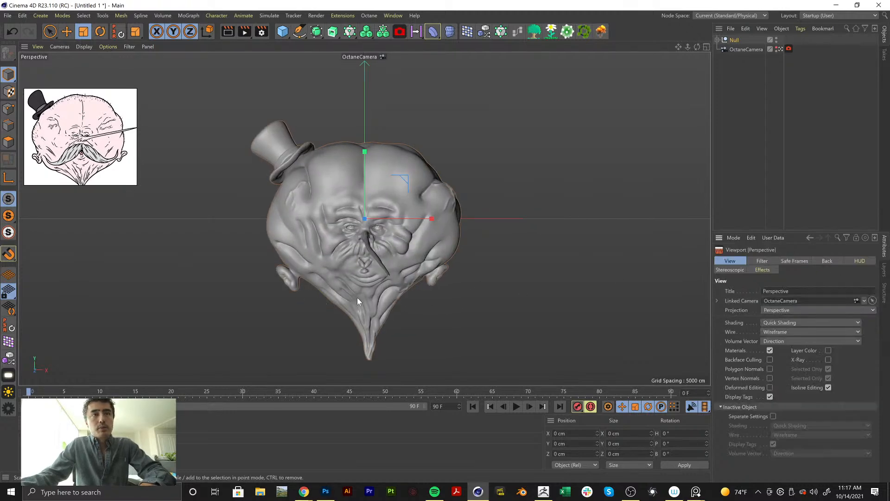
click(794, 261)
drag(795, 364, 876, 364)
drag(422, 258, 599, 311)
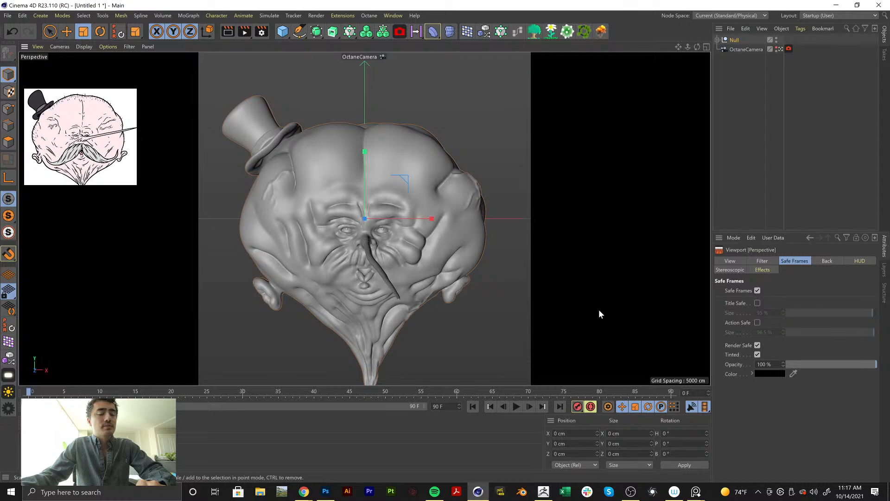
Try a 36 mm focal length on OctaneCamera with its Z position at -801 cm
click(737, 49)
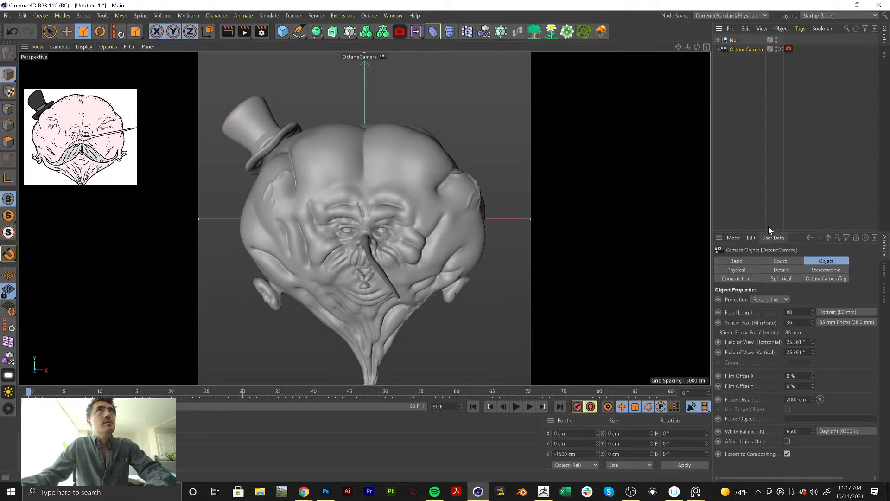
scroll(822, 310, up, 2)
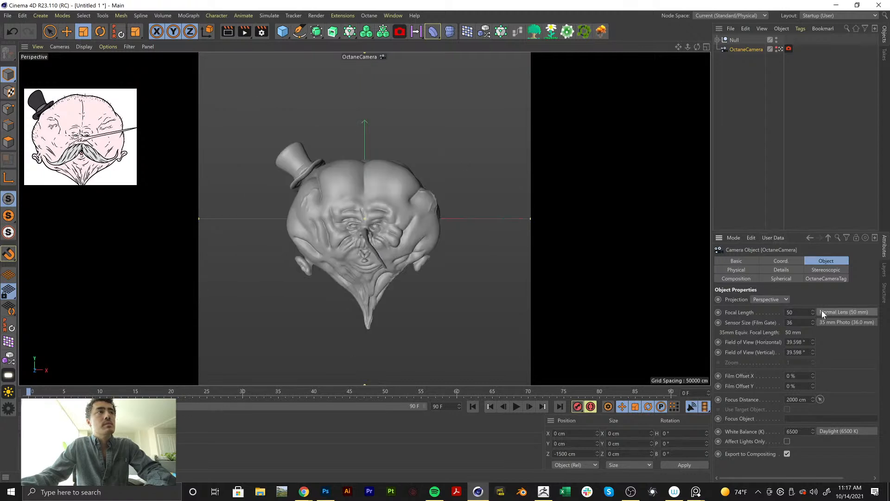
click(777, 260)
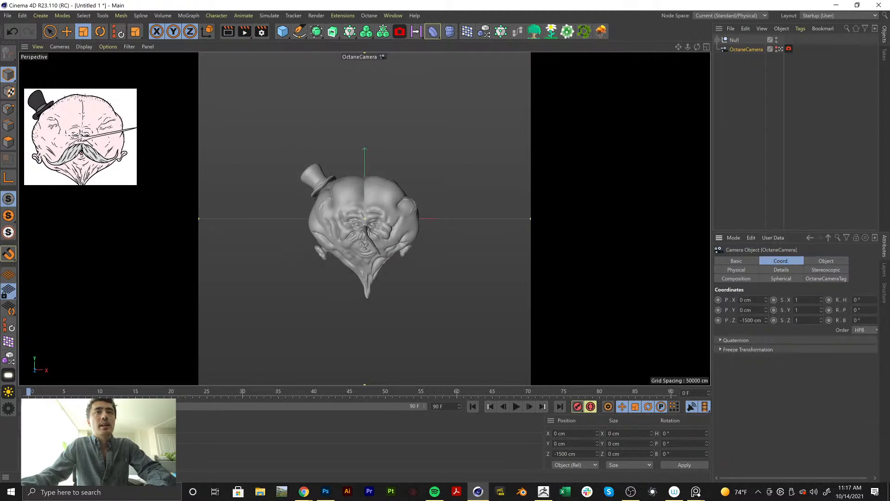
drag(766, 320, 767, 297)
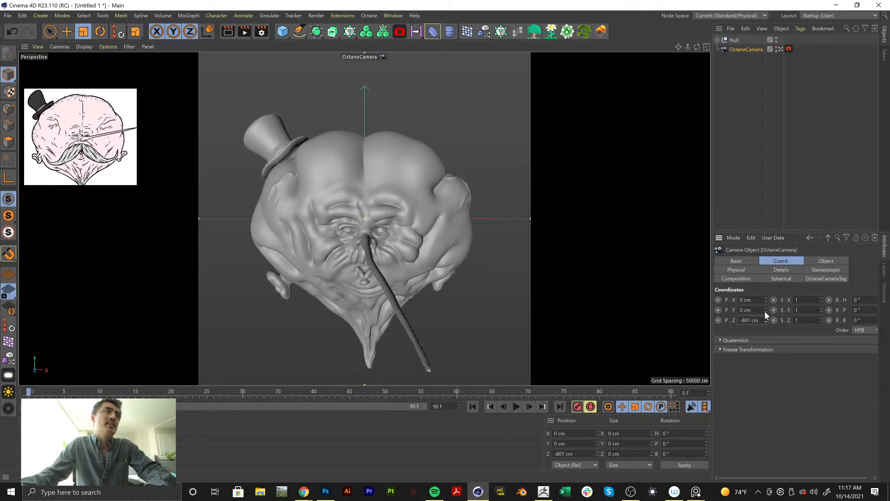
Try a 50 mm focal length on OctaneCamera with its Z position at -1438 cm
click(817, 261)
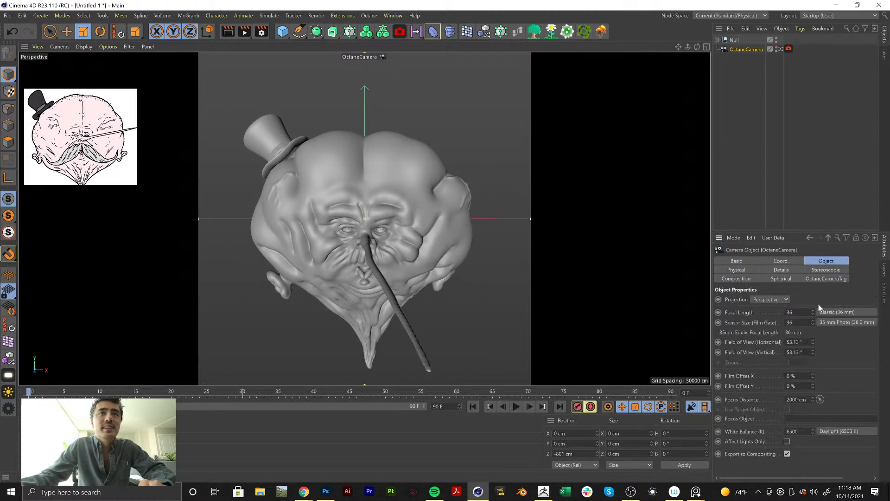
click(788, 262)
drag(767, 320, 767, 371)
Set OctaneCamera to the 135 mm Tele focal length and move it back to Z -2550 cm
click(823, 262)
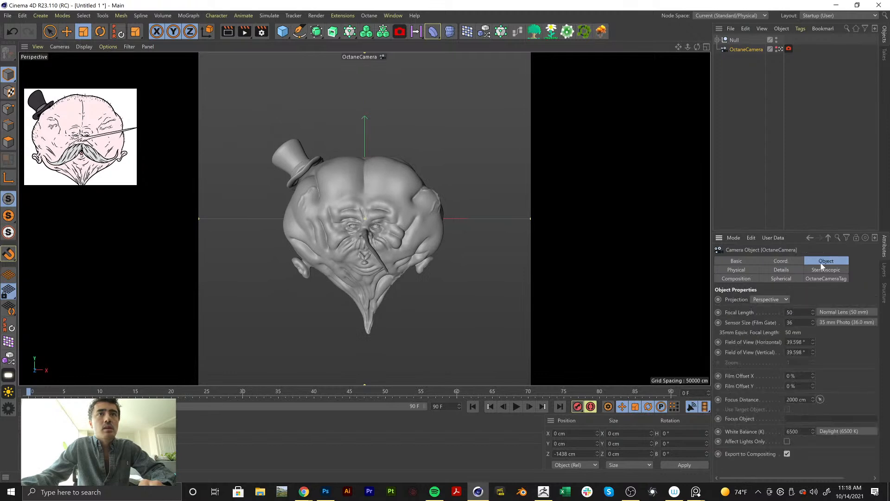
scroll(841, 309, down, 2)
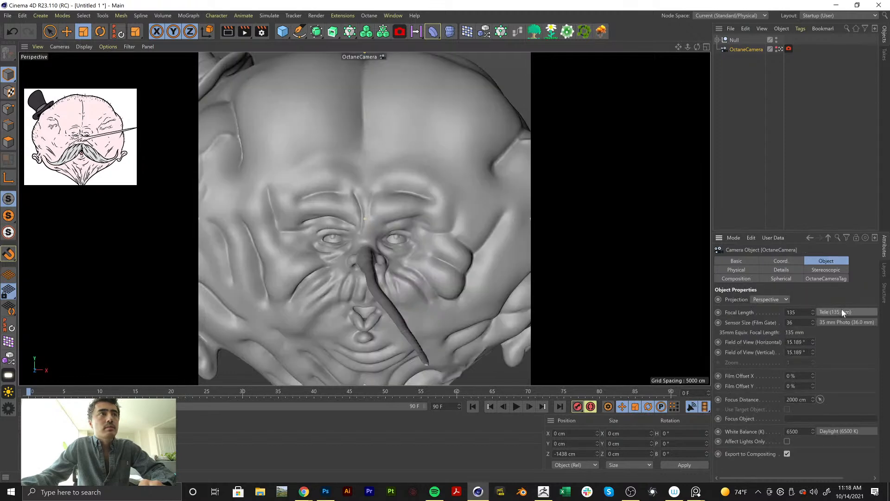
click(781, 261)
drag(765, 320, 766, 354)
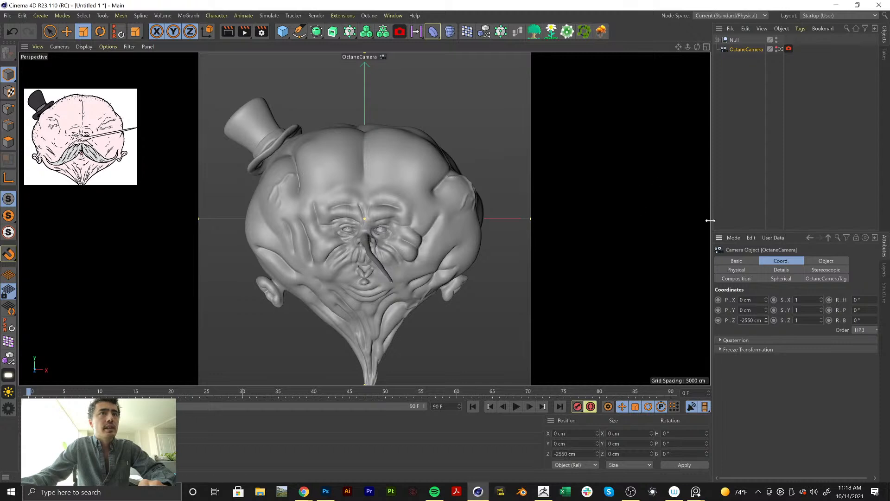
Set OctaneCamera's pitch to 2.3° and its position to Y -101.3 cm, Z -2462 cm, and hide the viewport grid
drag(712, 247, 614, 247)
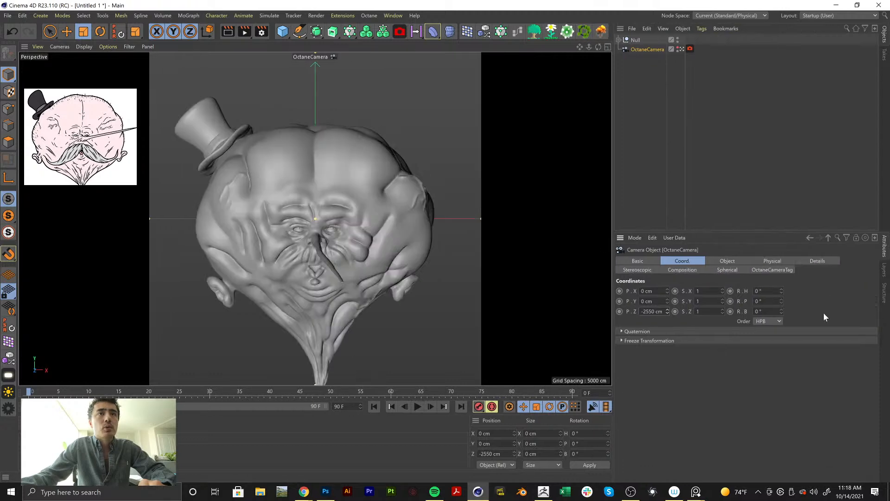
drag(781, 301, 781, 297)
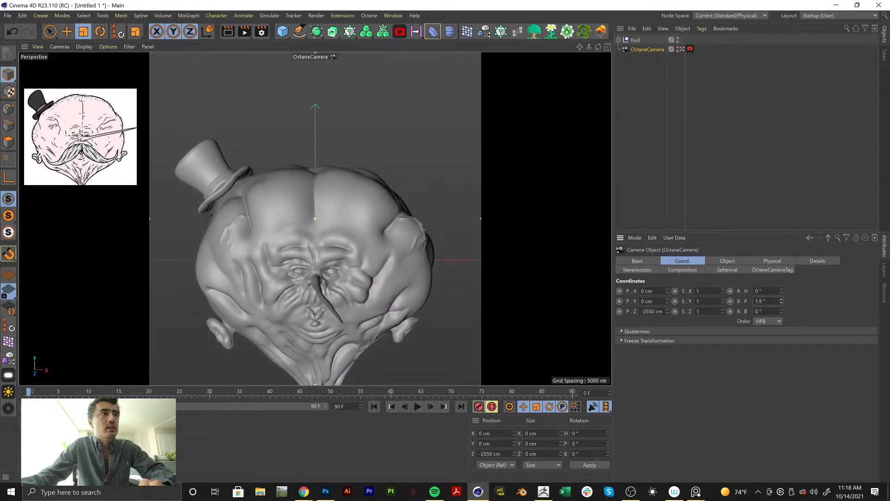
drag(668, 301, 667, 303)
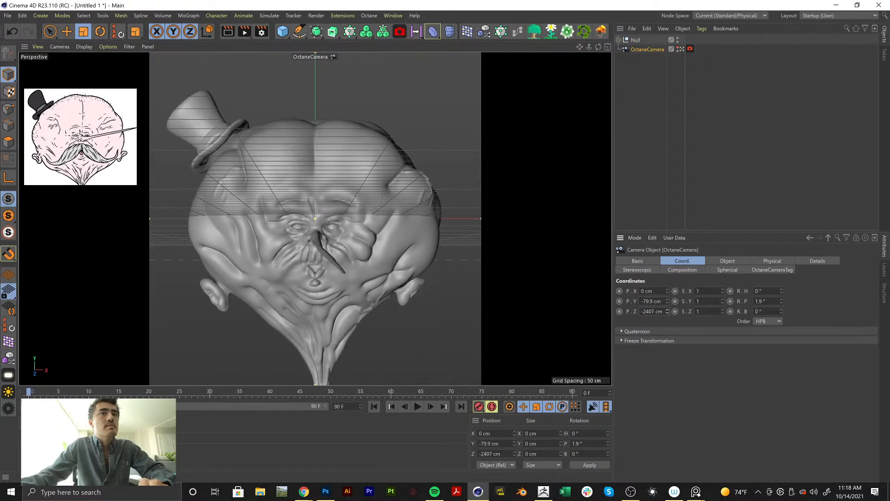
drag(781, 301, 781, 297)
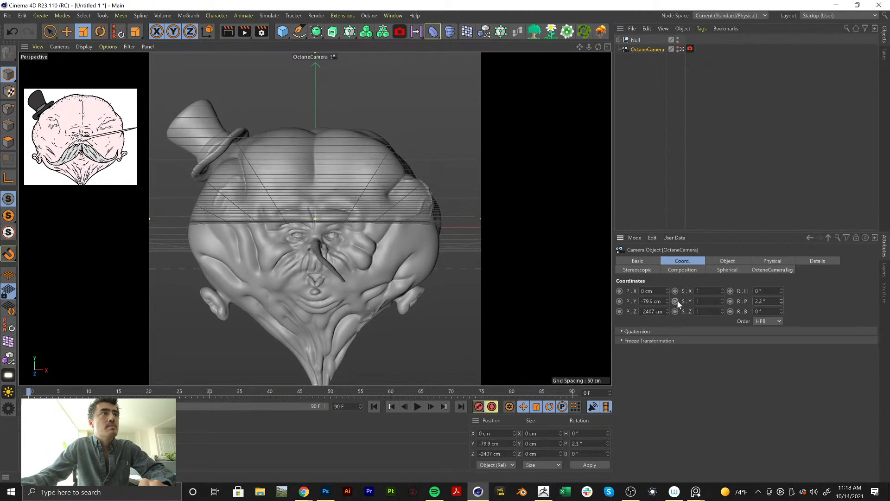
drag(667, 301, 668, 311)
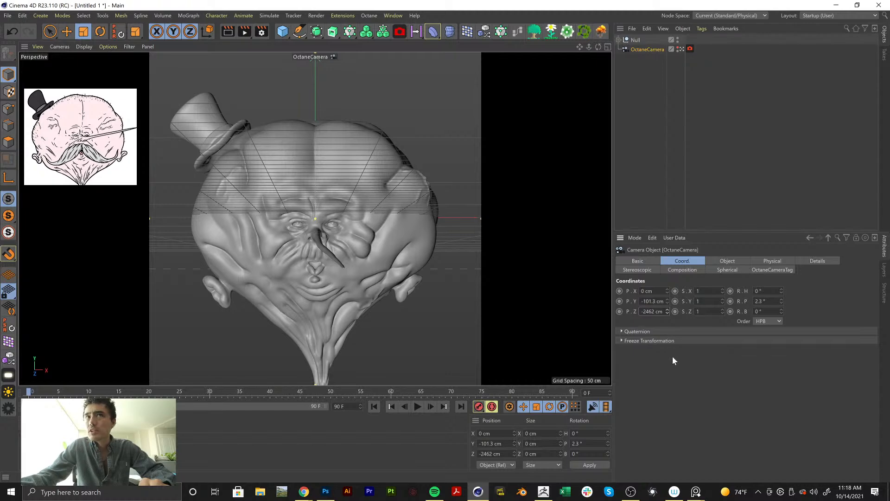
click(129, 47)
click(161, 233)
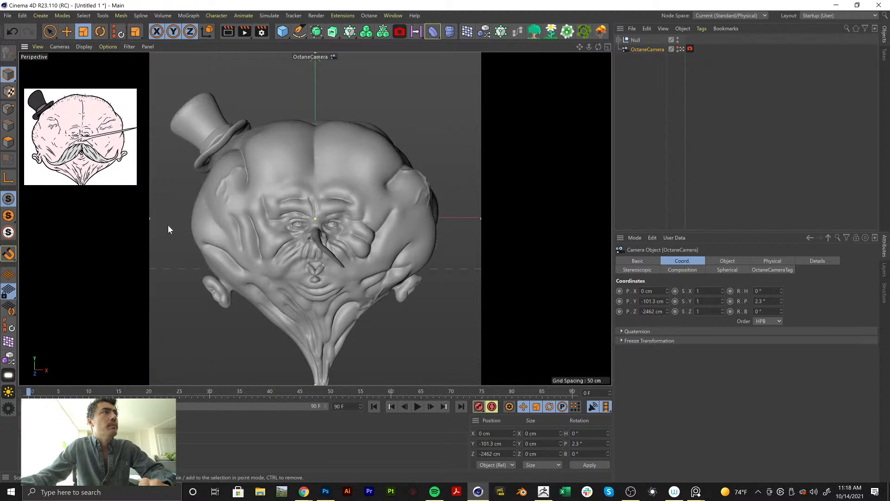
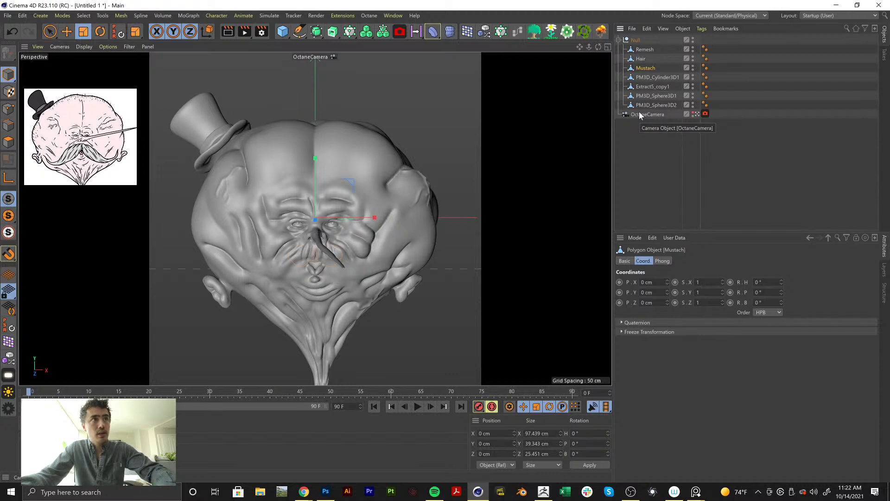
Switch to the OctaneBigRenderView layout and start the live render of the head
click(808, 18)
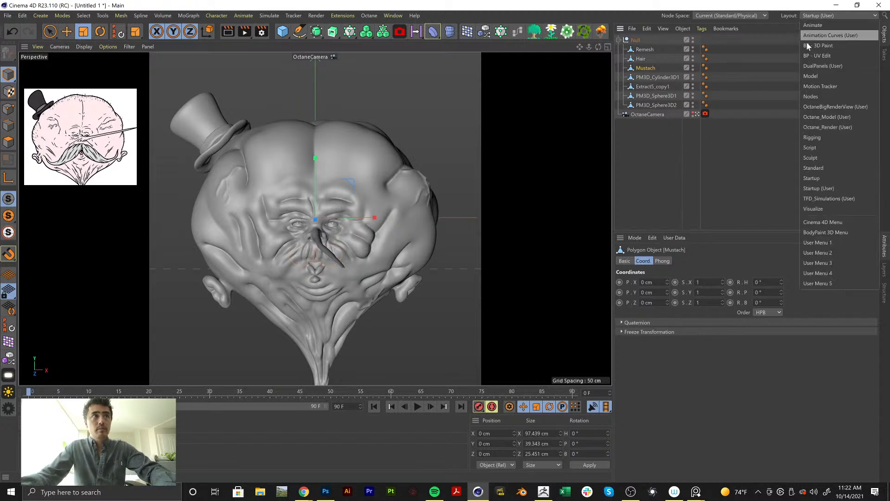
click(845, 104)
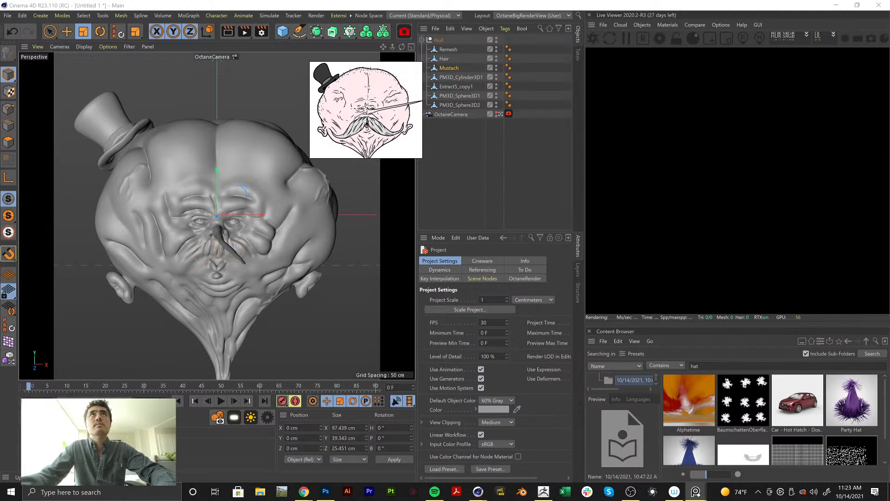
click(563, 49)
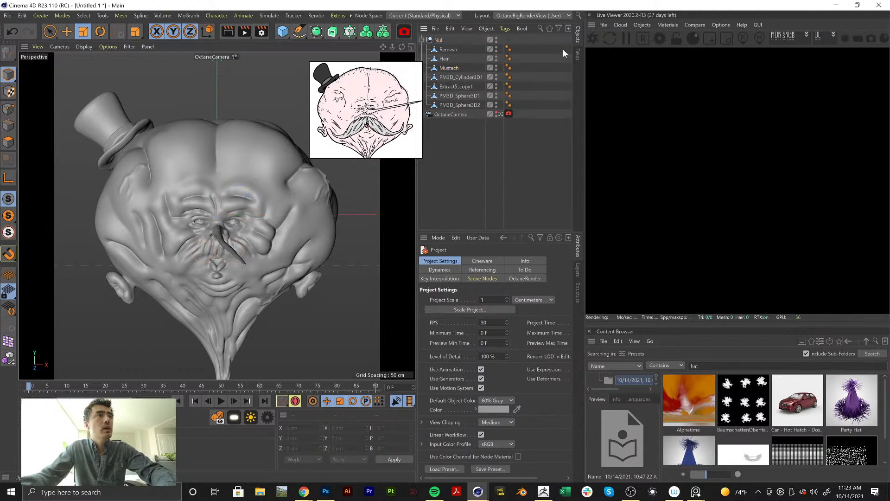
click(590, 38)
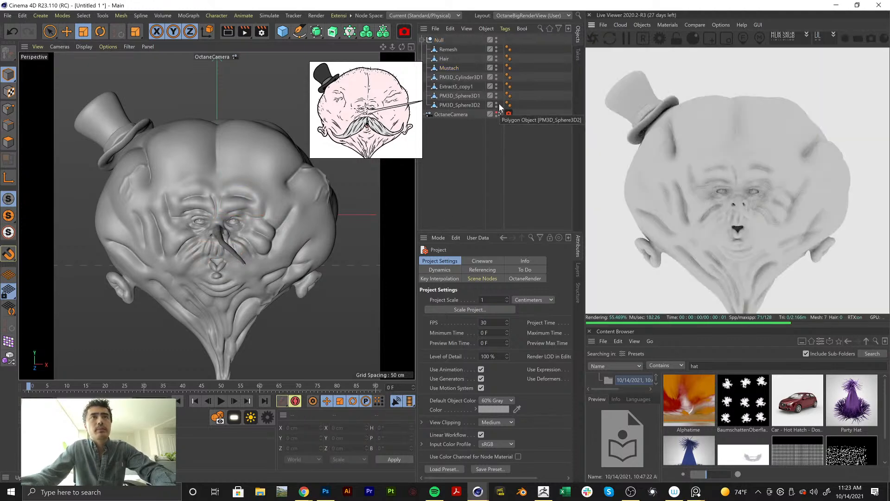
Save the project as 101421_MeatCanyonPops_01 in the 101421_MeatCanyonPops folder under Dailies_Current
key(ctrl+s)
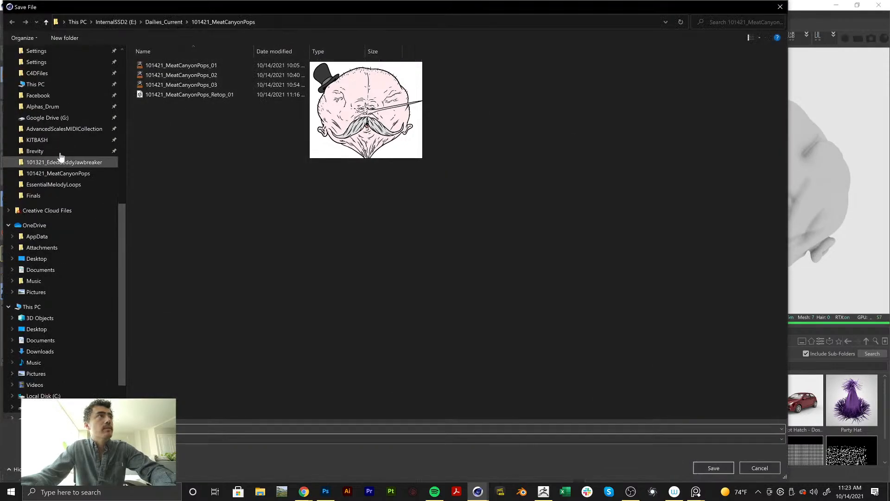
scroll(61, 156, up, 5)
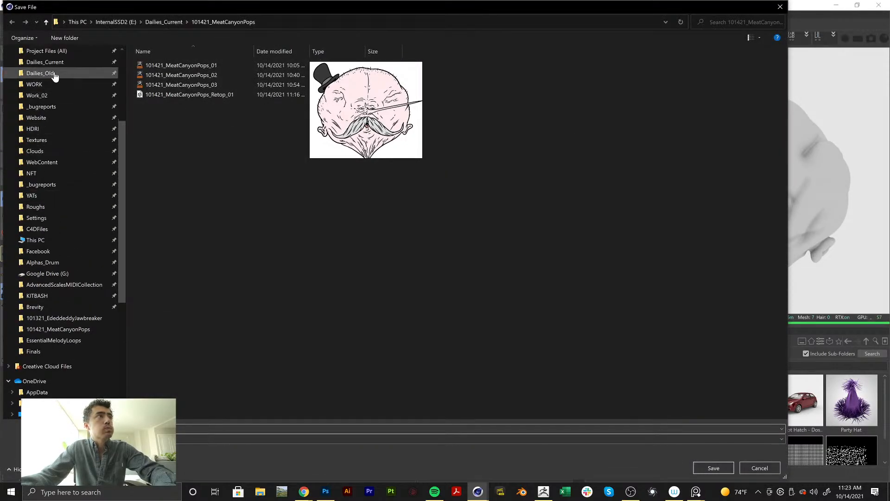
scroll(56, 93, up, 1)
click(74, 85)
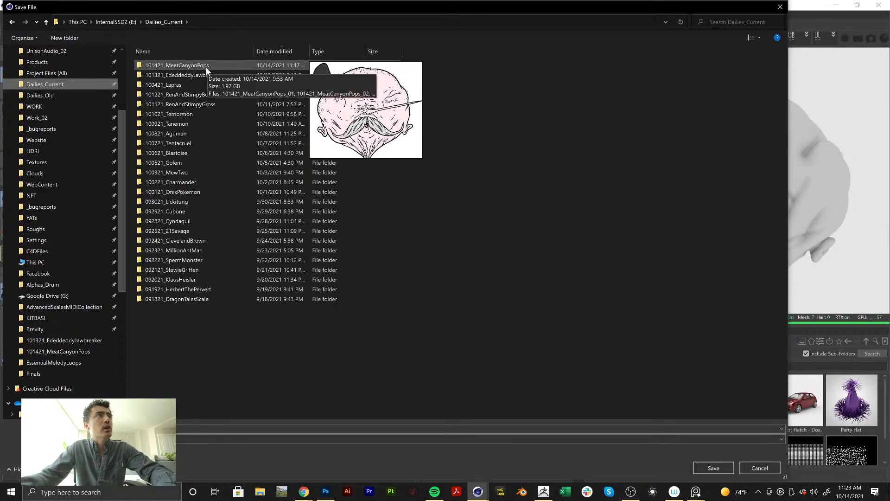
double_click(204, 66)
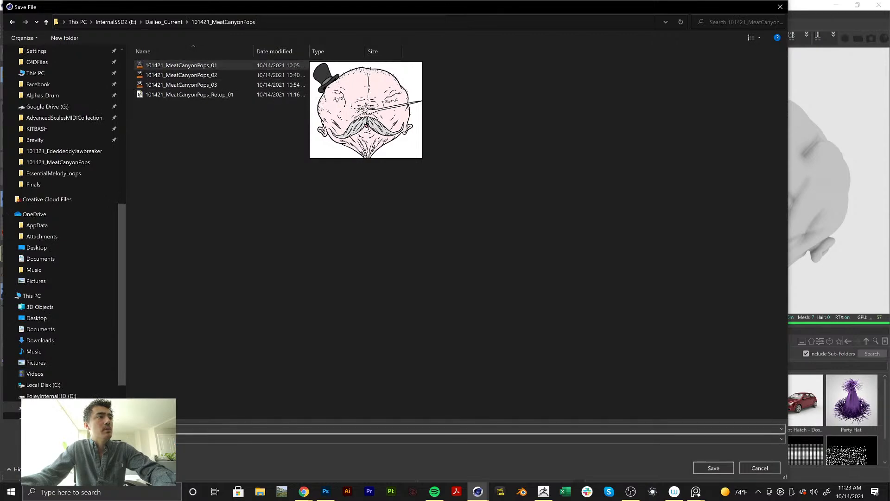
key(Escape)
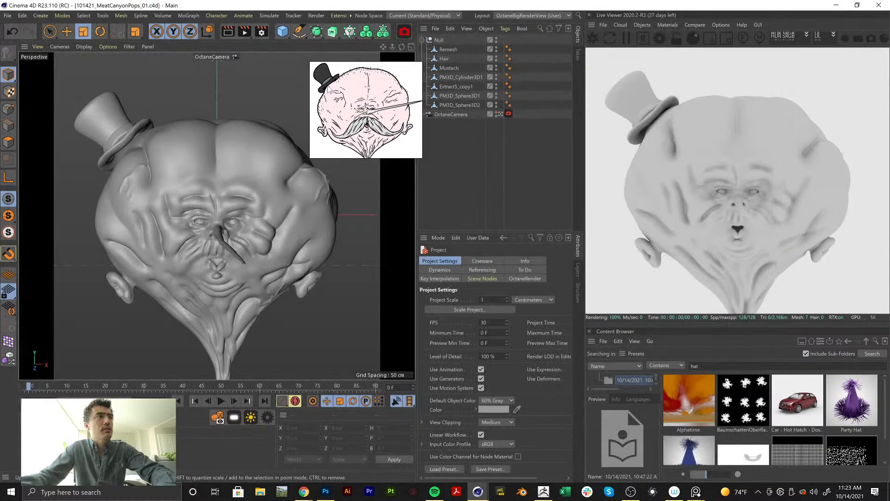
Widen the viewport to expose the deformer tools, select the Remesh mesh and search the commands for "dis"
drag(417, 47, 458, 47)
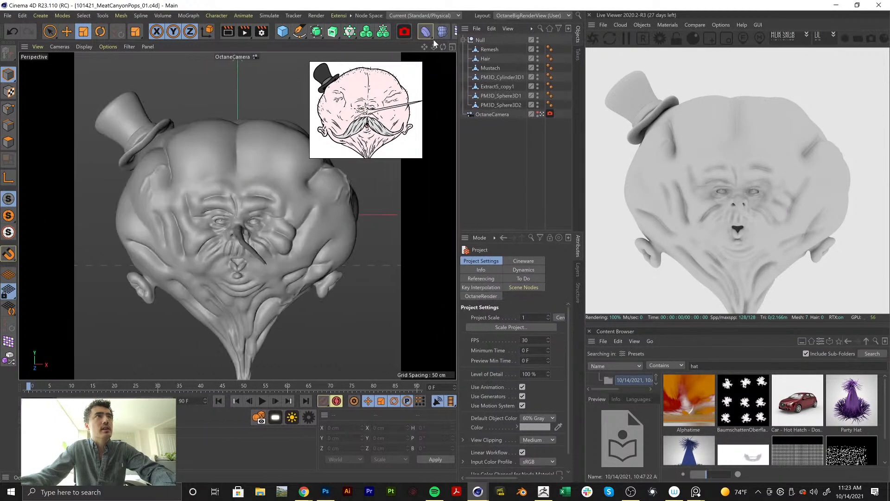
click(427, 33)
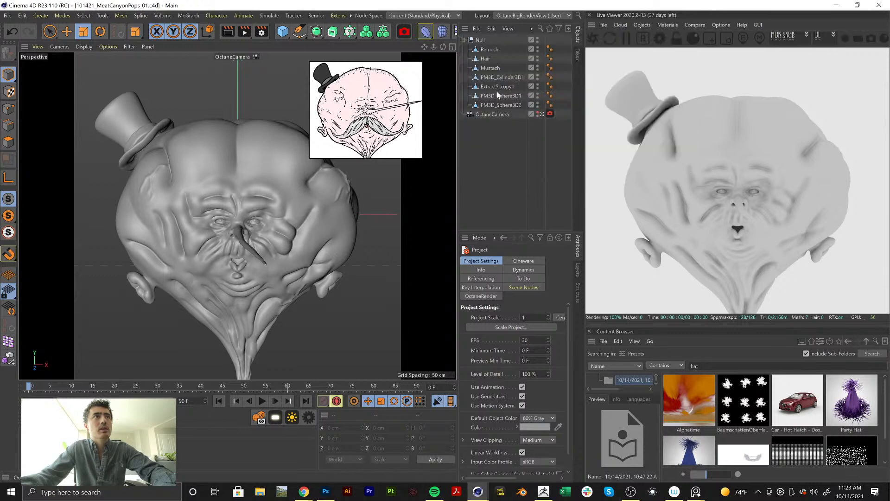
click(487, 49)
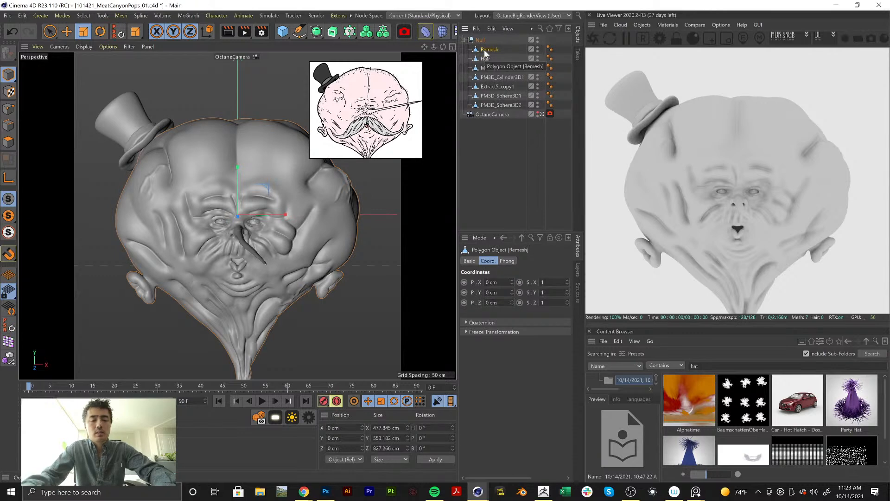
key(shift+c)
text(dis)
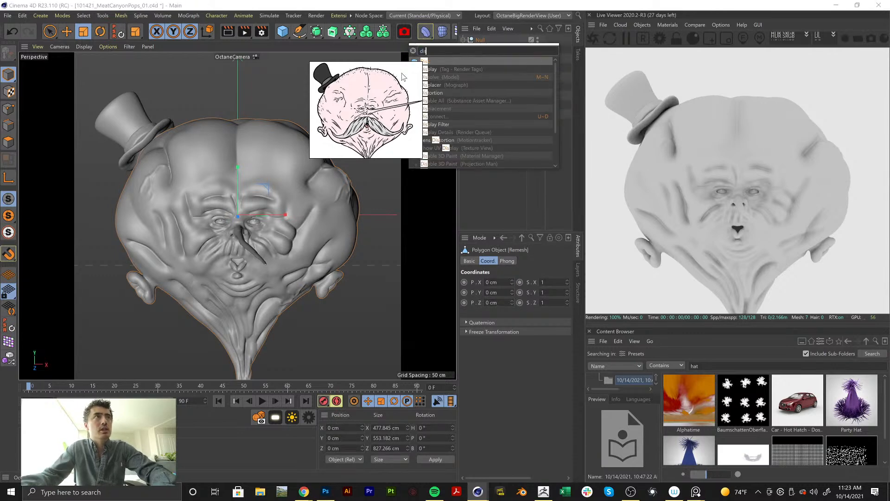
key(Escape)
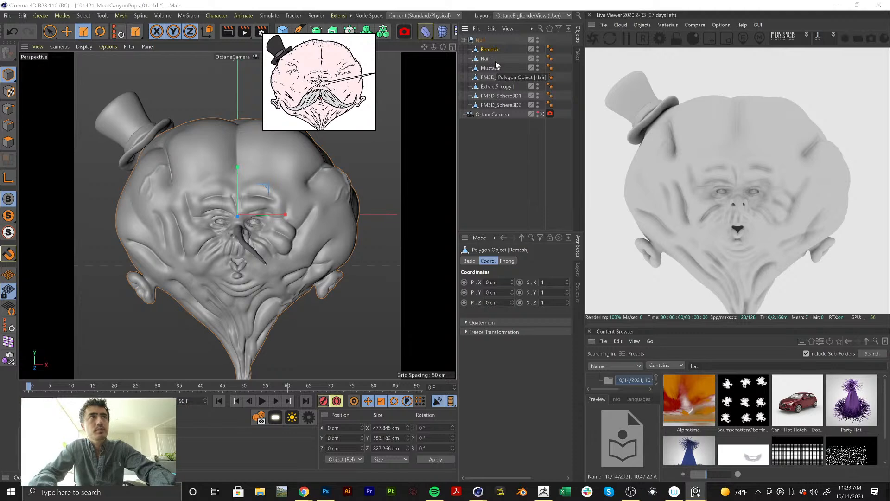
Add a Displacer deformer under the Remesh mesh, replacing a trial Noise shader with a Color shader
key(shift+c)
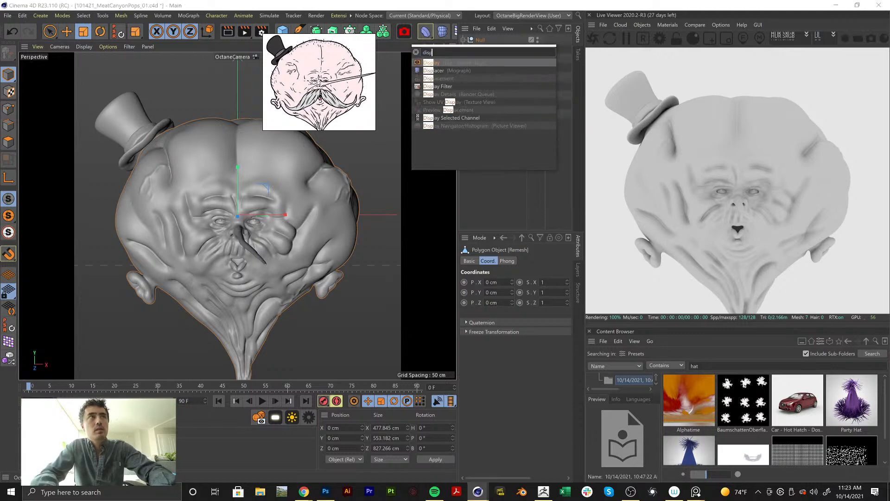
key(Escape)
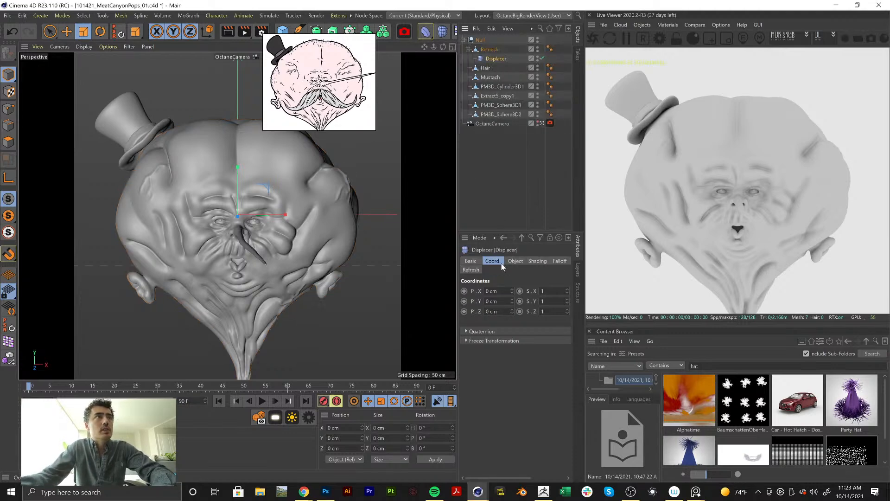
click(537, 261)
click(494, 300)
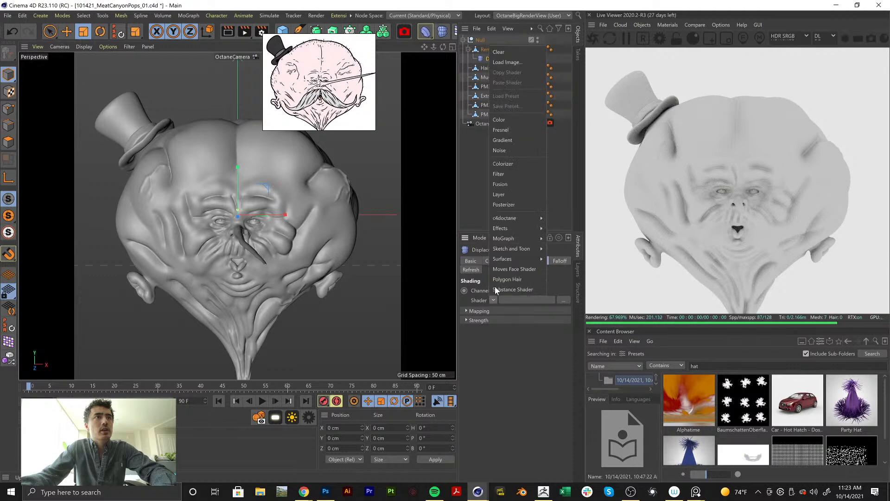
click(505, 150)
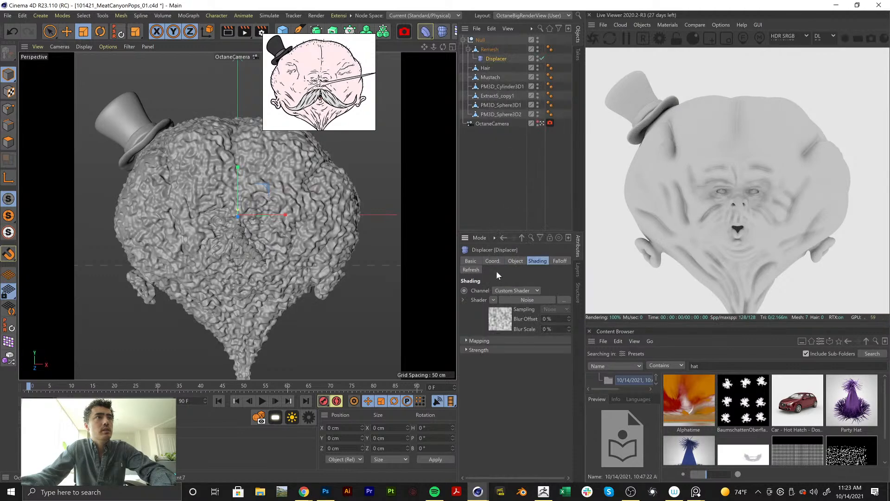
click(493, 300)
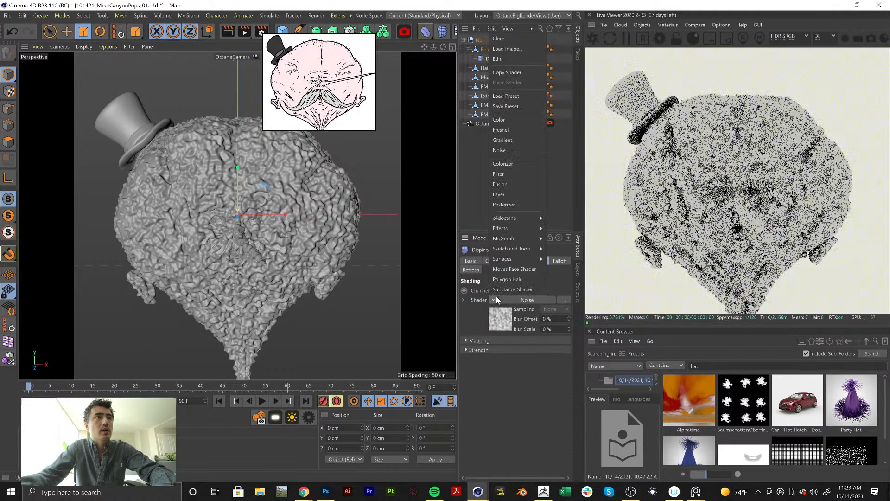
click(508, 117)
Try Displacer heights between 0 and 3 cm on the Remesh mesh, ending at 1 cm
click(516, 260)
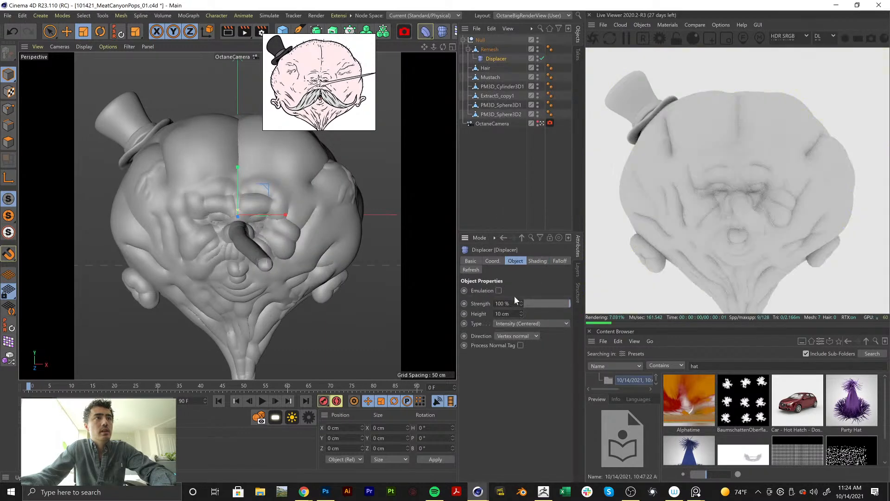
drag(521, 315, 523, 317)
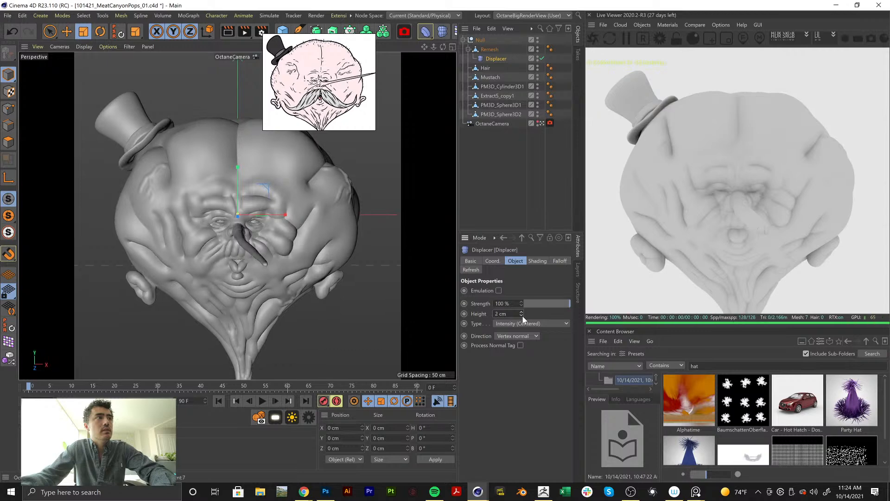
click(522, 312)
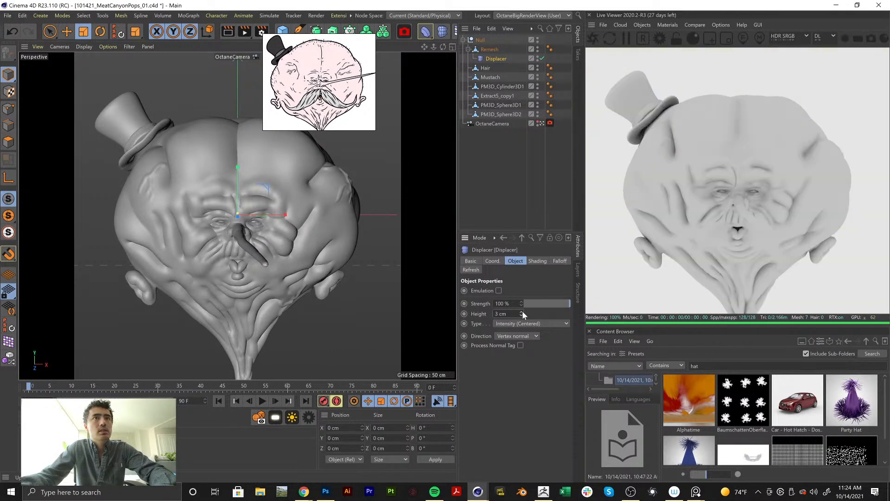
click(521, 316)
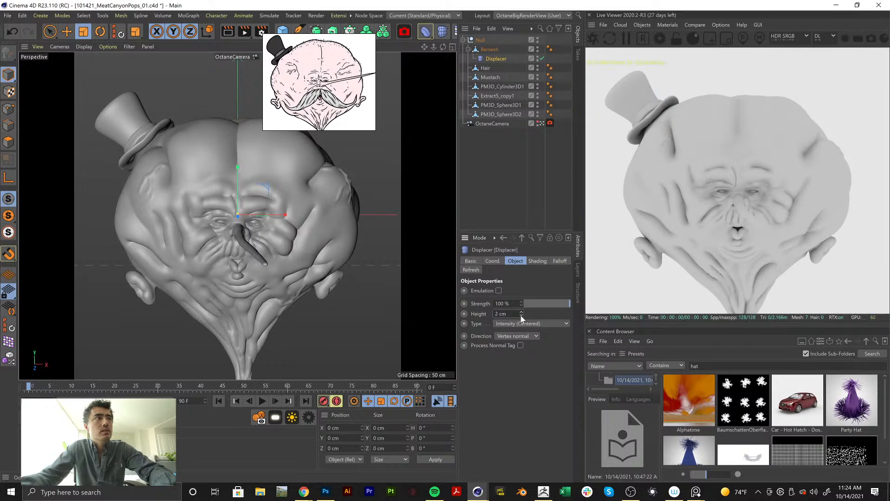
click(522, 316)
click(522, 316)
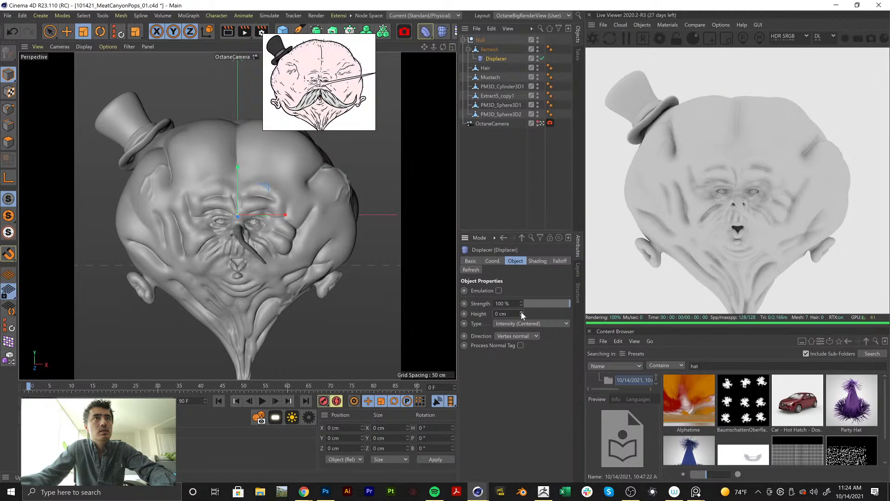
click(521, 312)
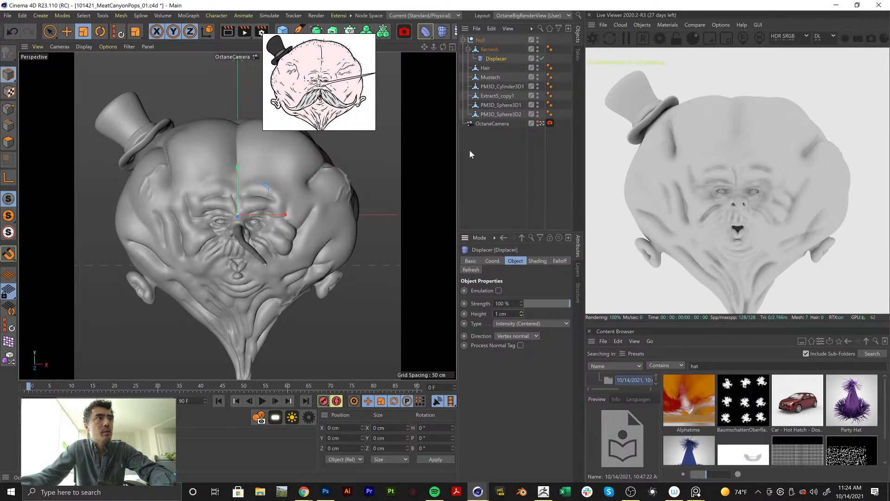
Set the Displacer's height to 1.5 cm and deselect everything
click(505, 164)
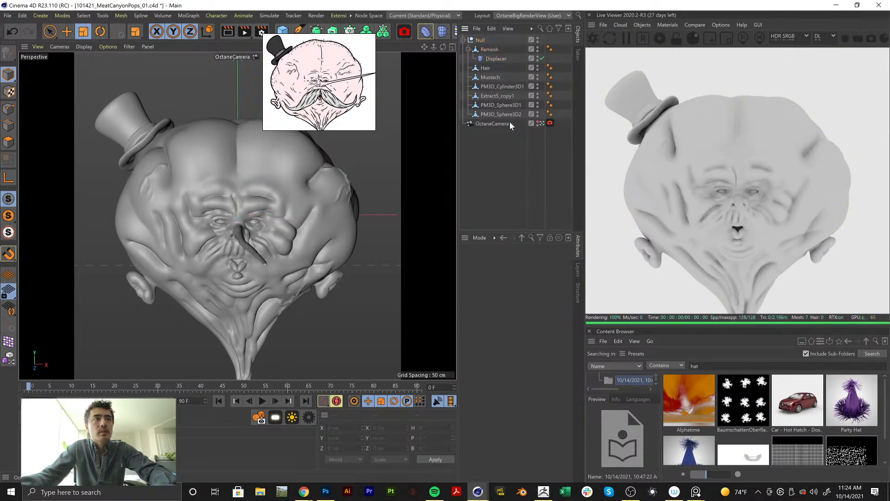
click(491, 59)
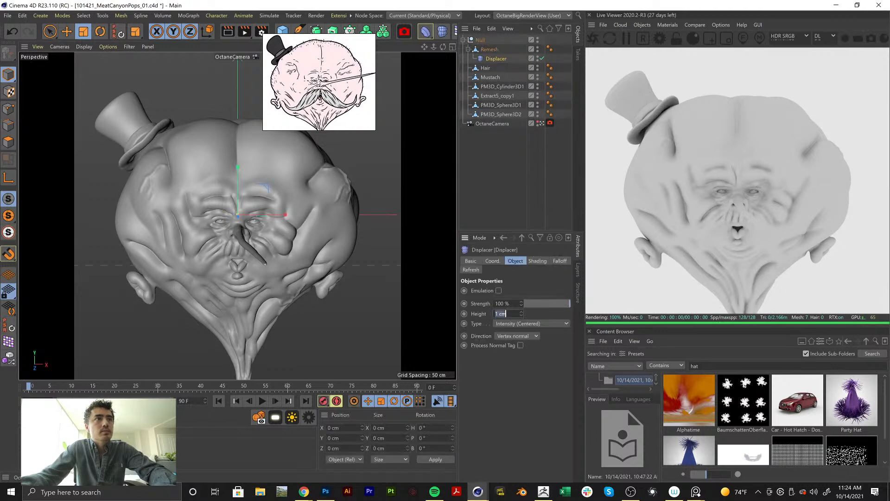
text(1.5)
key(Return)
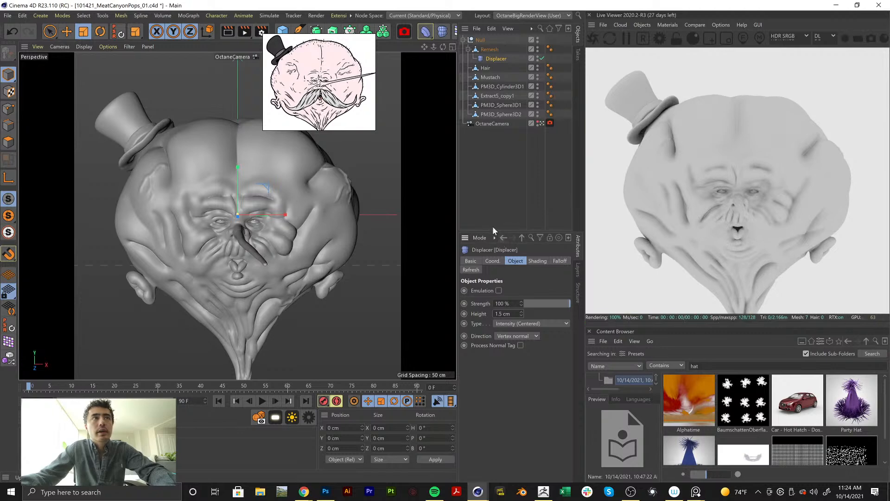
click(509, 174)
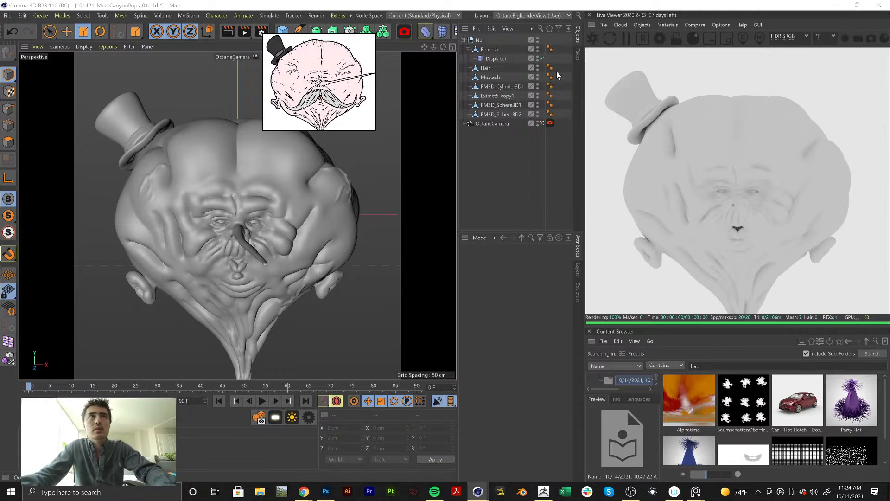
Widen the Live Viewer and set its render resolution scale to 0.9
click(678, 40)
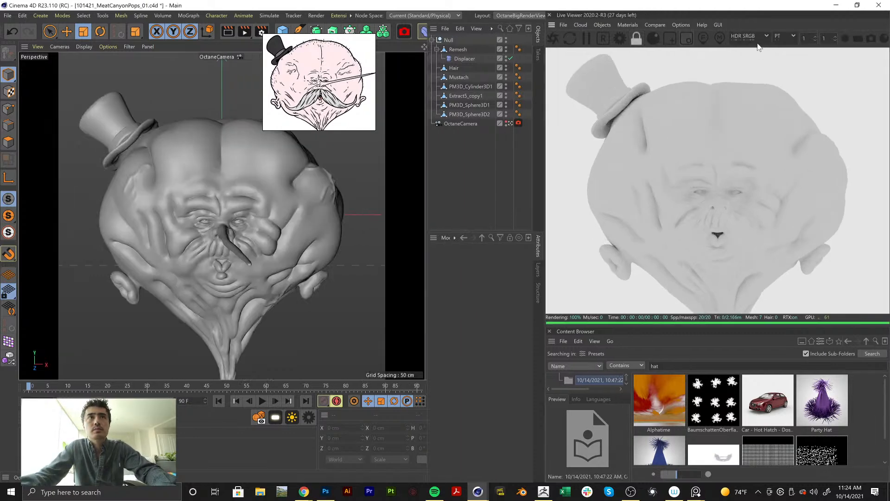
click(815, 41)
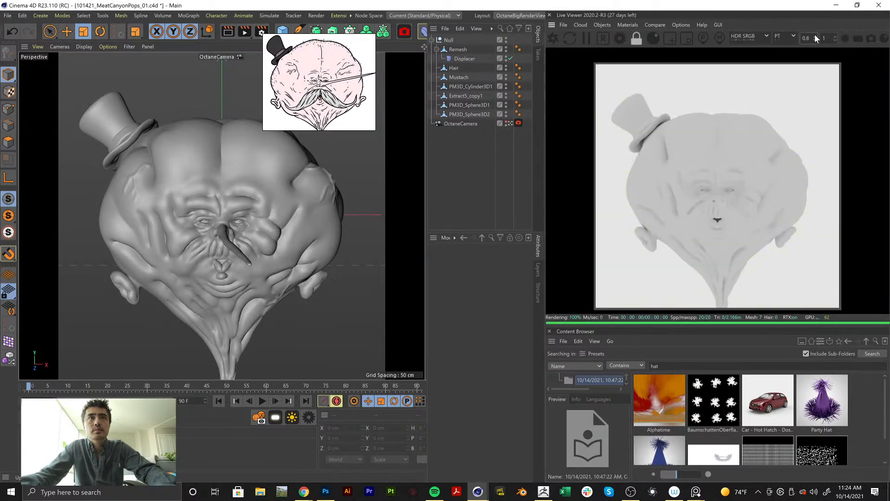
click(816, 36)
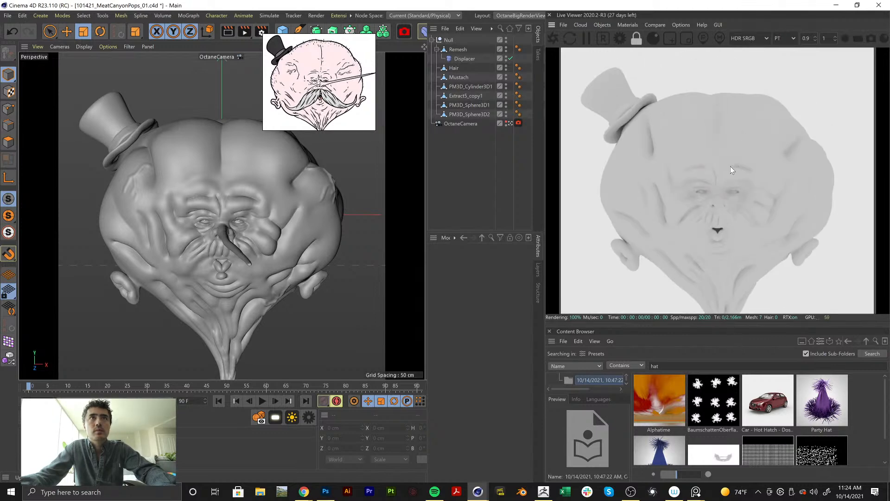
mouse_move(727, 168)
middle_down()
mouse_move(713, 169)
mouse_move(747, 156)
mouse_move(718, 172)
middle_up()
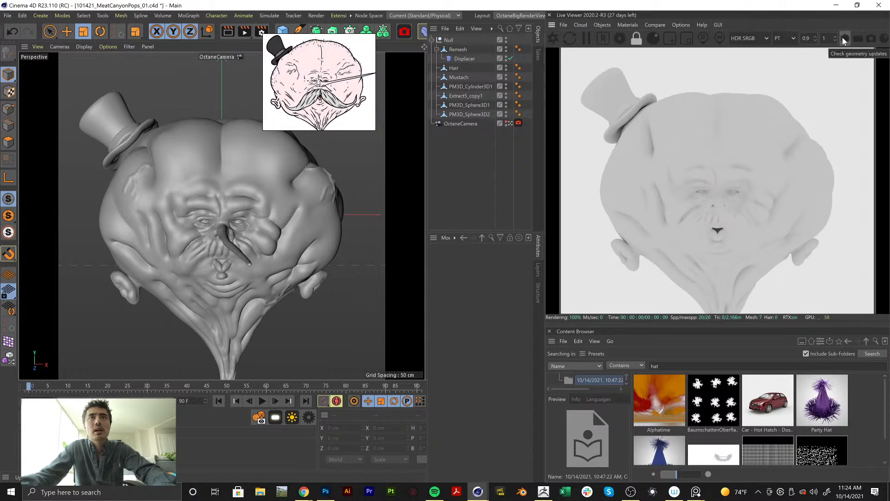
Look through the Live Viewer's settings, including update checks, sub sampling, viewport rendering and render buffer comparison
click(689, 25)
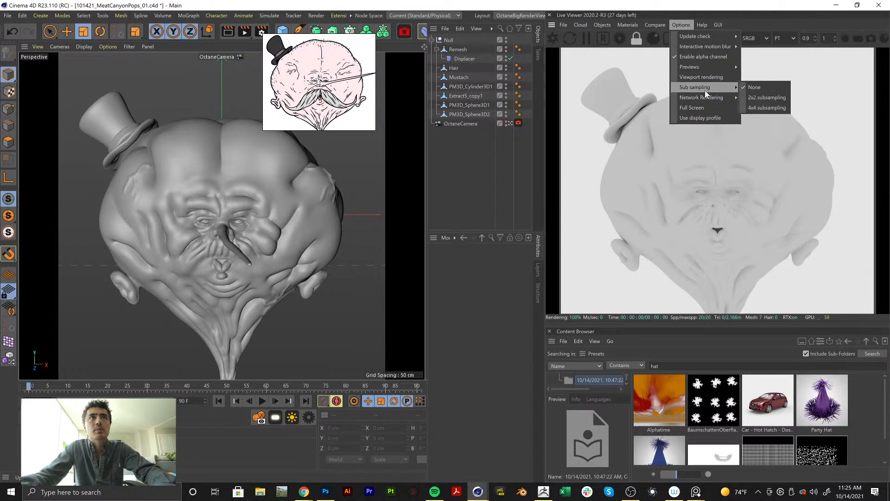
mouse_move(714, 36)
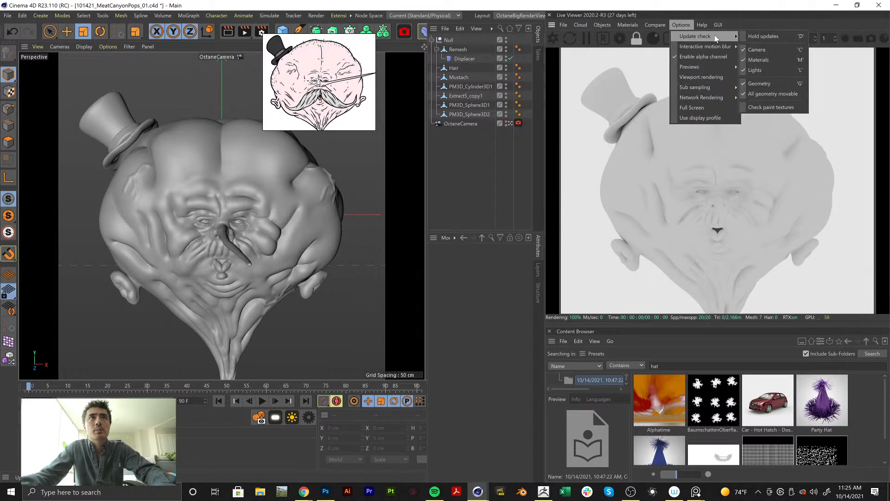
right_click(580, 112)
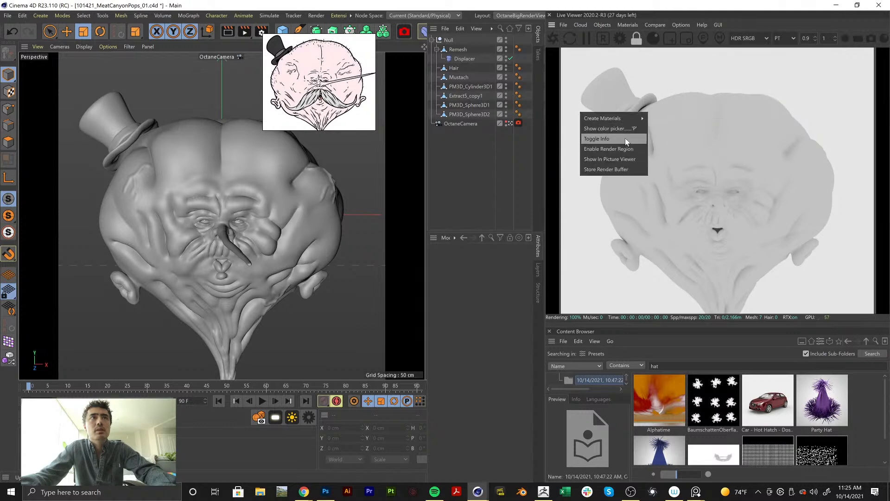
mouse_move(626, 120)
click(663, 26)
click(666, 23)
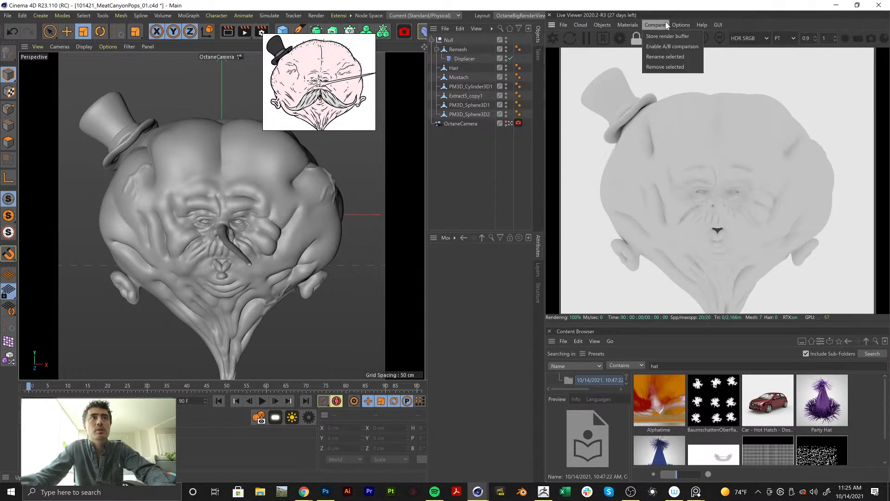
mouse_move(565, 26)
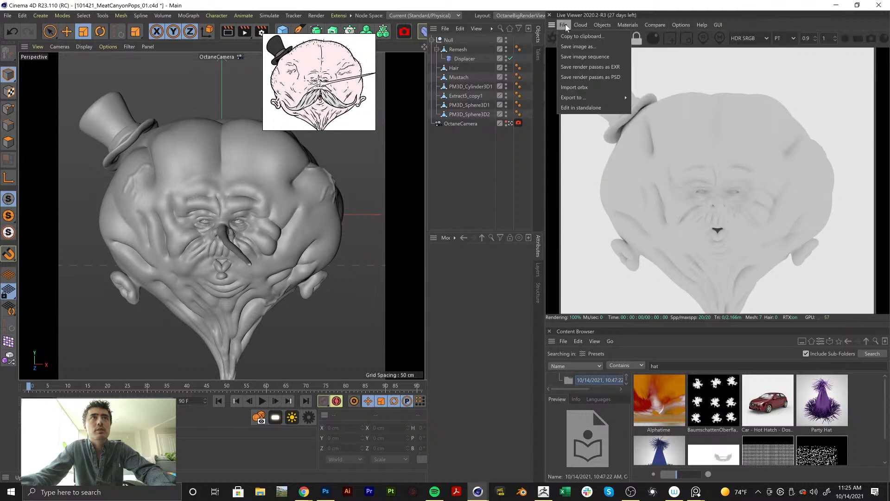
mouse_move(657, 25)
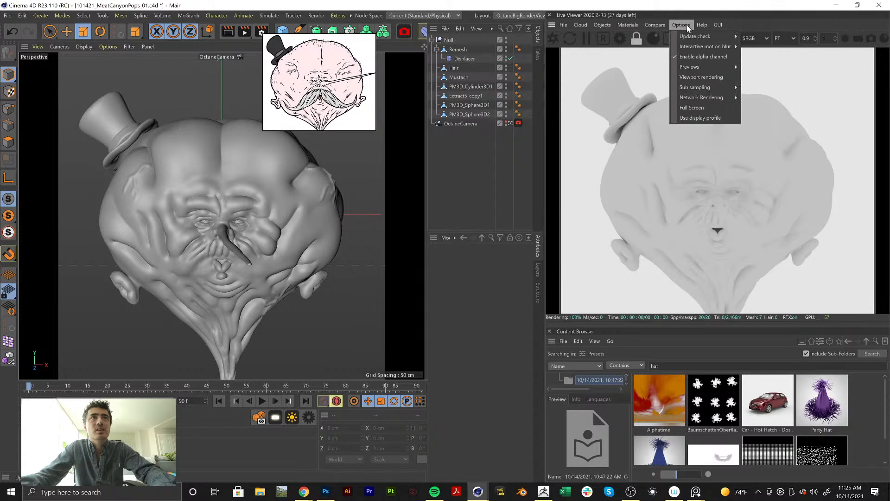
mouse_move(700, 26)
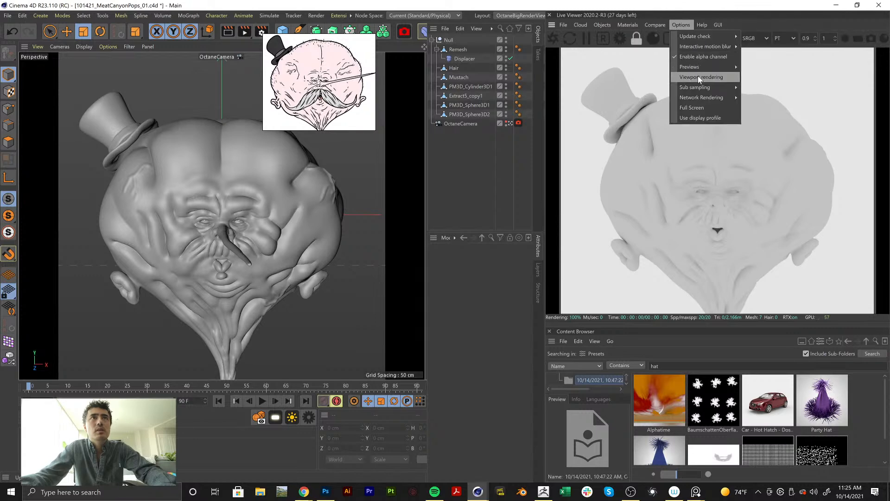
mouse_move(713, 98)
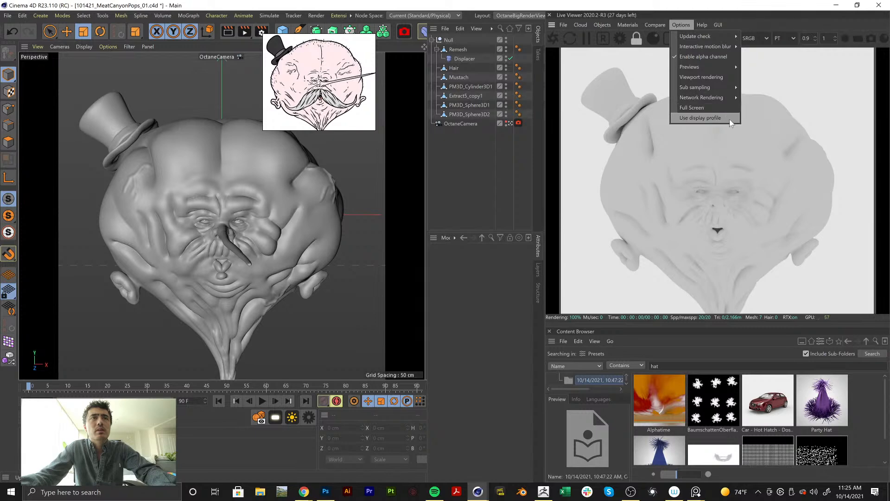
mouse_move(713, 41)
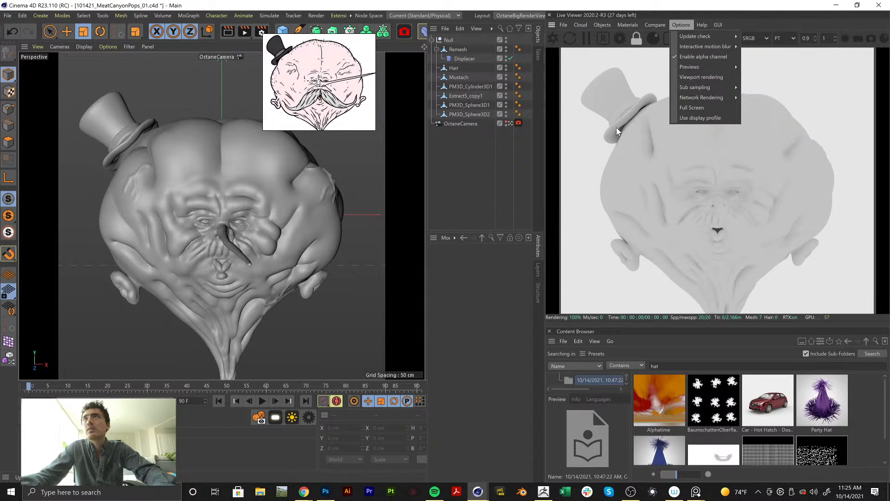
click(690, 212)
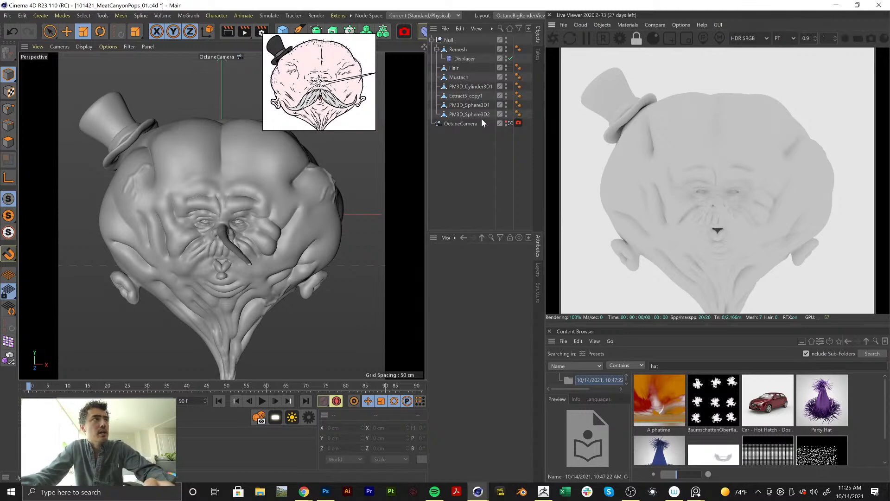
Group PM3D_Cylinder3D1 and Extract5_copy1 under a null and rename it Hat
click(455, 90)
click(460, 95)
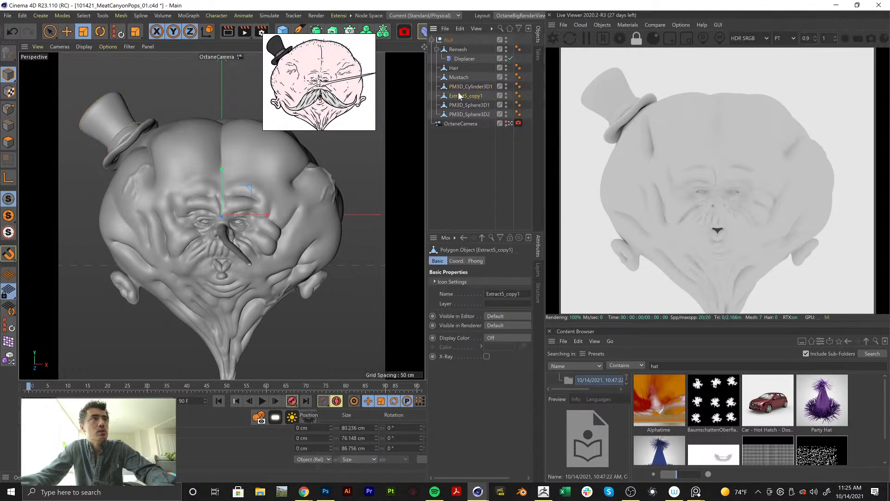
key(alt+g)
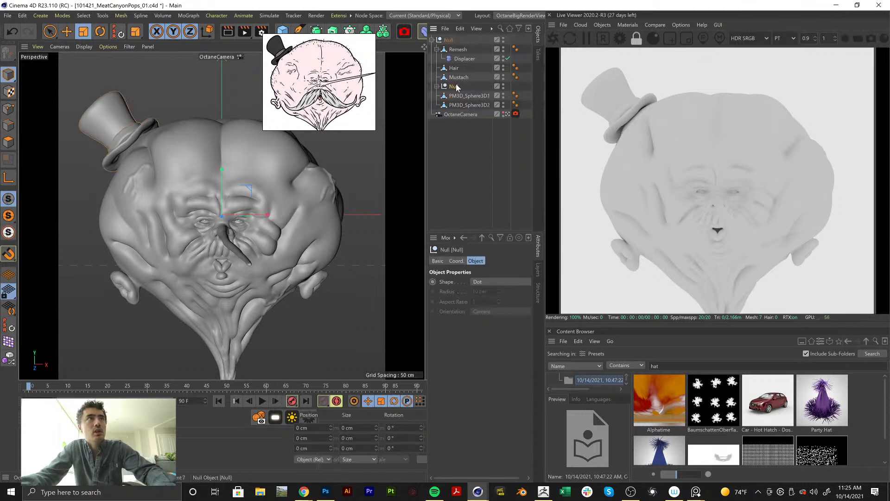
double_click(457, 86)
text(Hat)
key(Return)
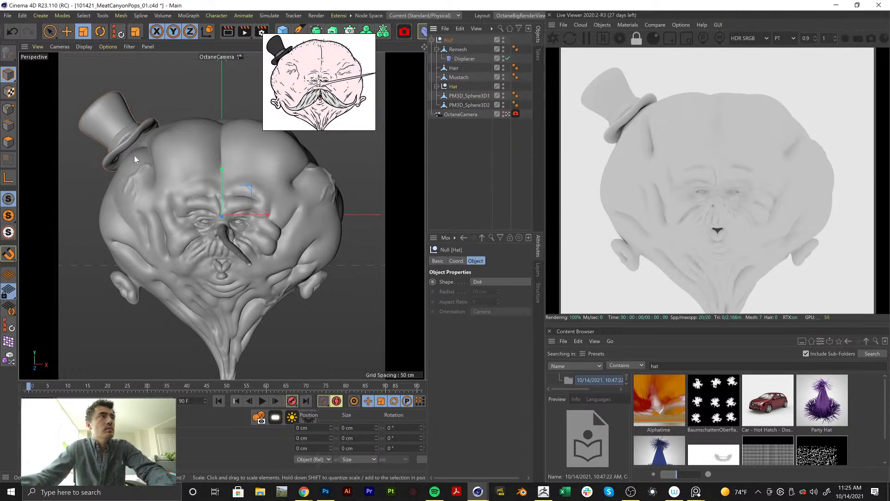
Shift the Hat null to about X 13 cm, Y 2.3 cm and move its axis onto the hat at about X -178 cm, Y 143 cm
key(e)
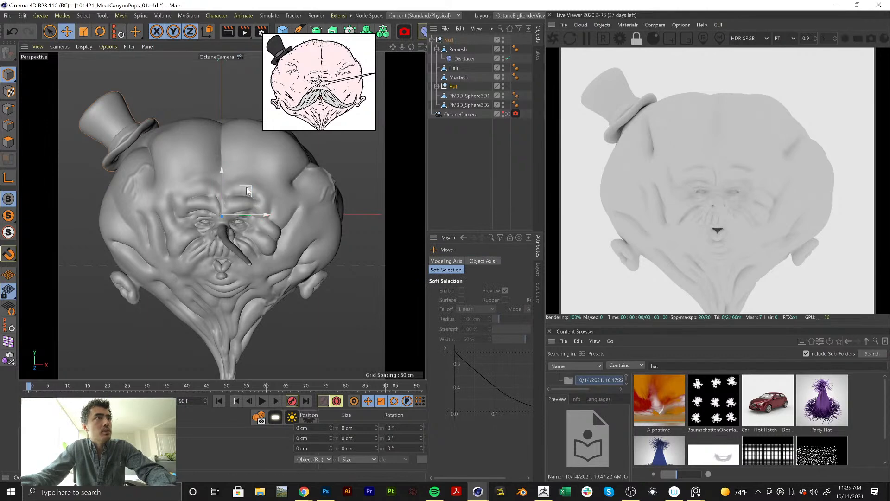
drag(243, 190, 252, 185)
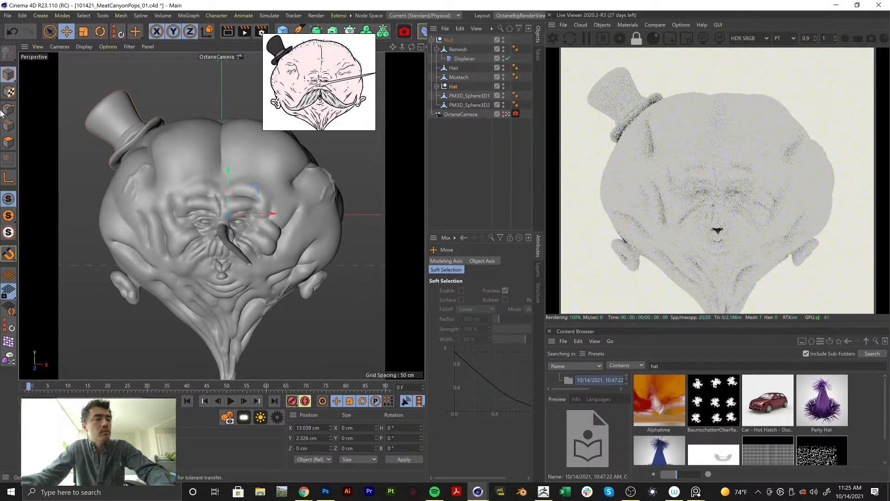
click(11, 177)
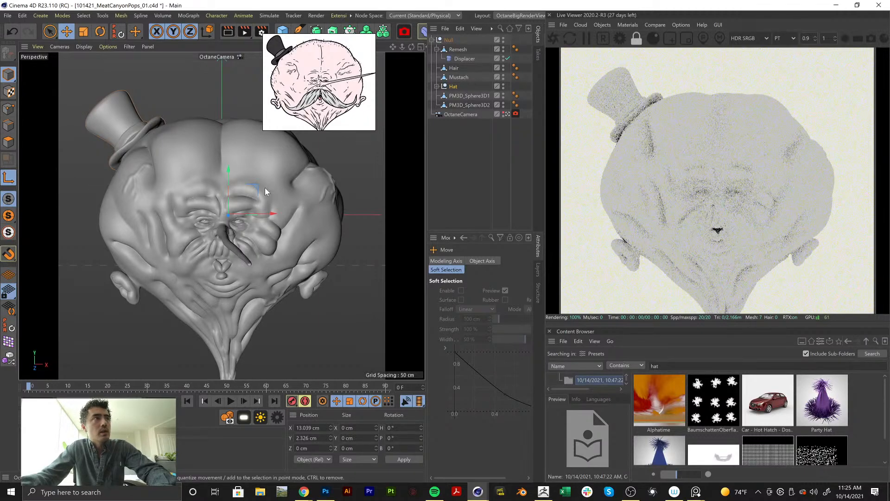
drag(258, 186, 159, 119)
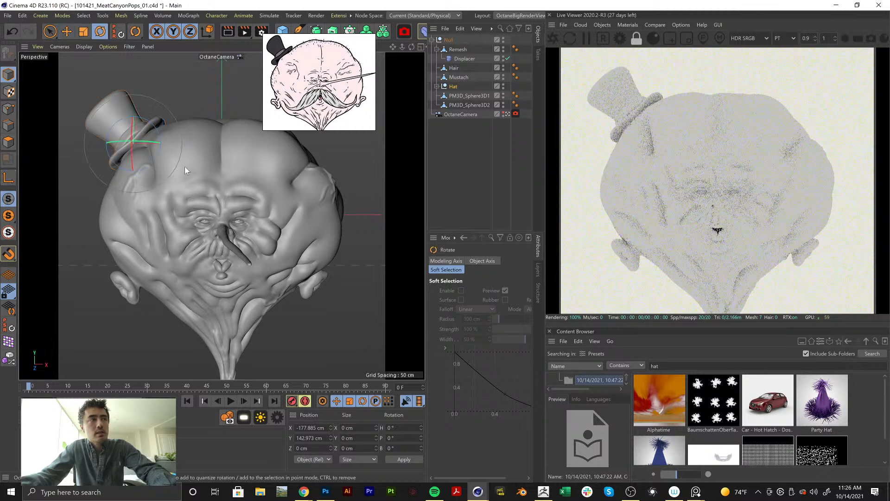
Rotate the Hat to about -8.7° heading and -3.7° pitch, deselect it and save the project
key(r)
drag(144, 147, 141, 147)
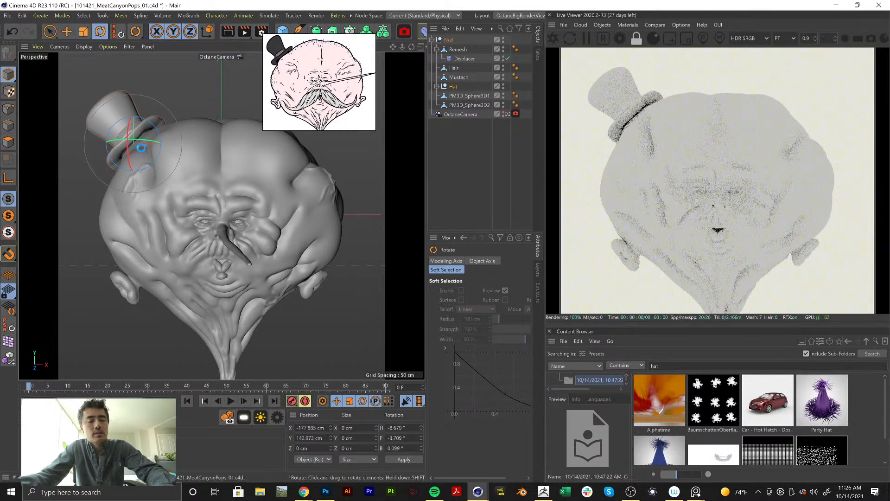
click(421, 147)
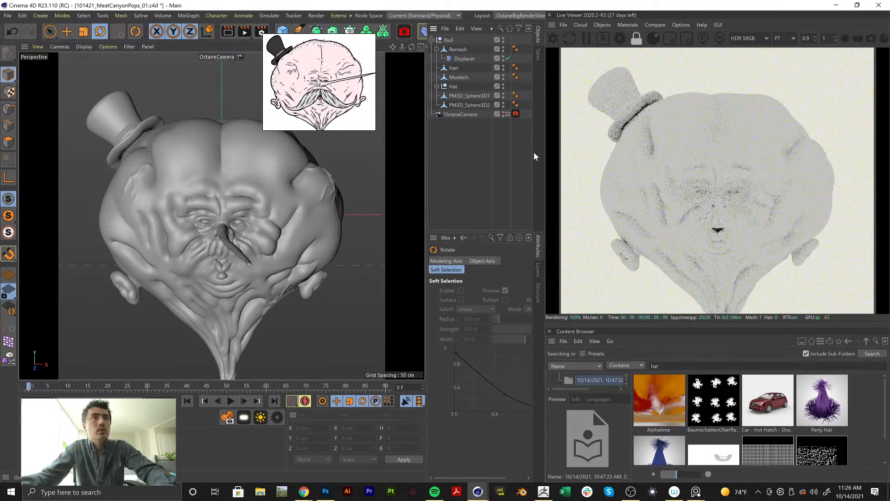
key(ctrl+s)
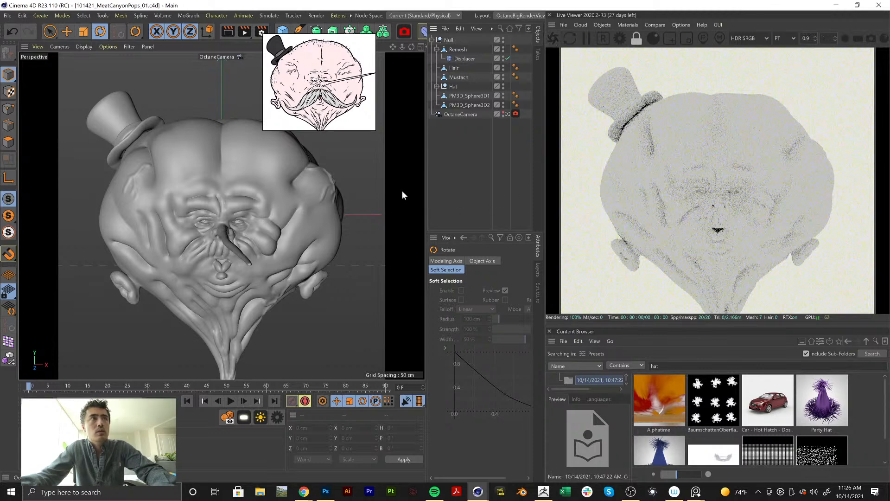
click(280, 212)
key(ctrl+z)
key(ctrl+z)
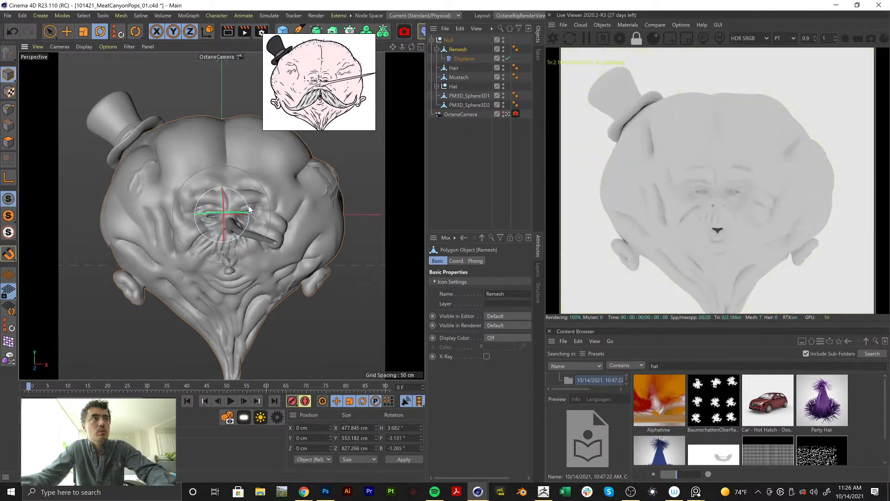
click(459, 188)
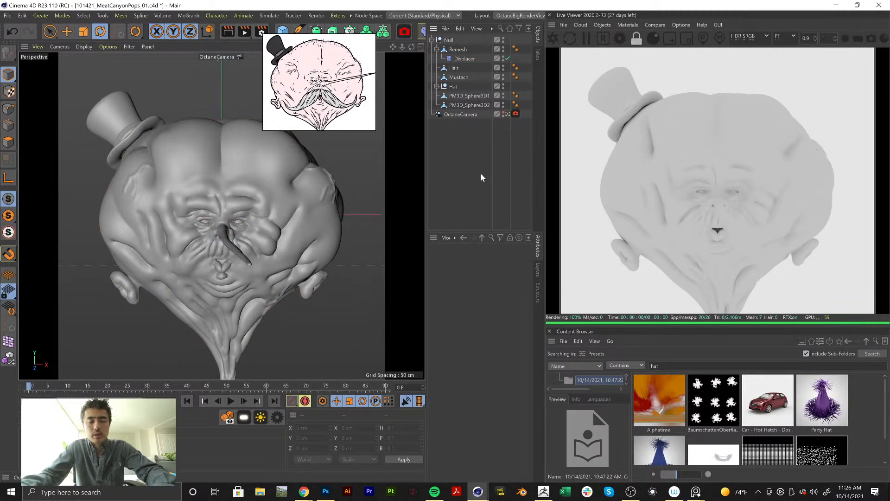
Add an Octane HDRI sky and use ParkingDeck_01.hdr as its texture without copying the image to the project location
right_click(481, 173)
click(449, 179)
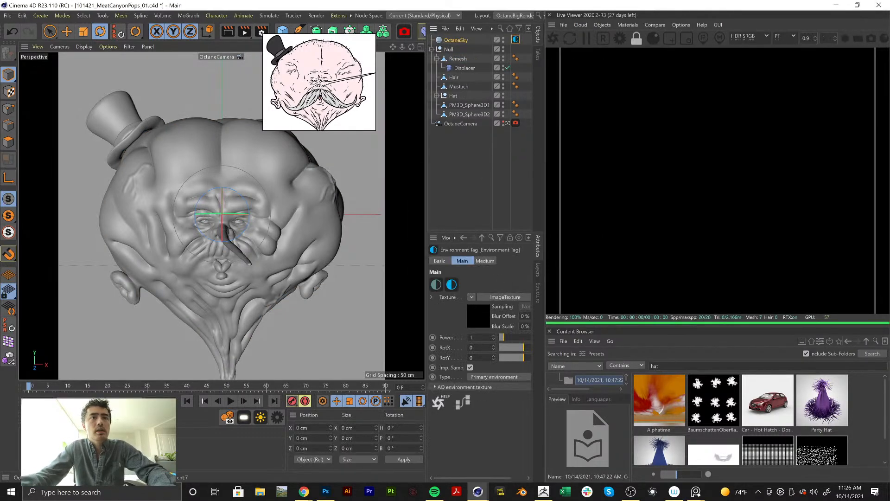
click(839, 342)
double_click(724, 408)
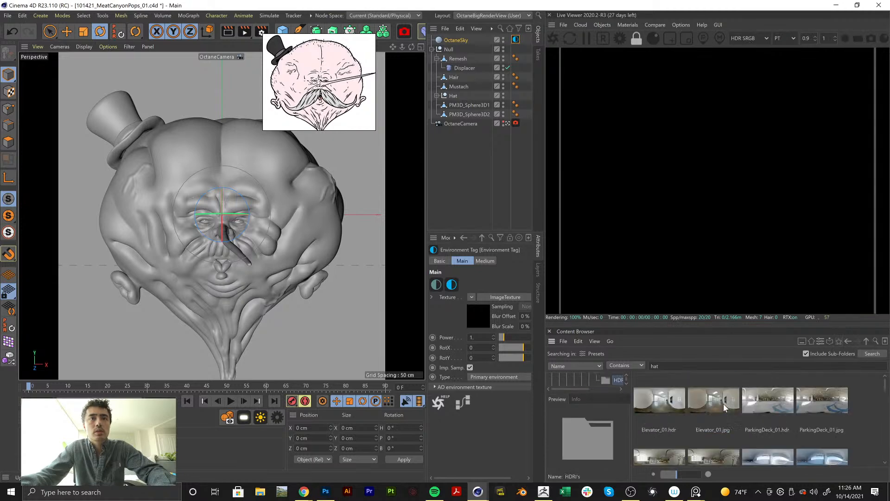
drag(769, 404, 606, 373)
drag(512, 298, 512, 299)
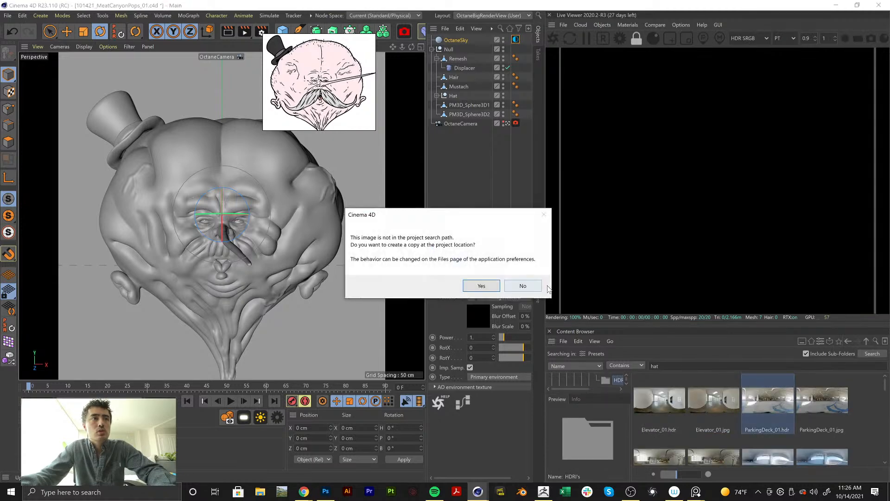
click(521, 284)
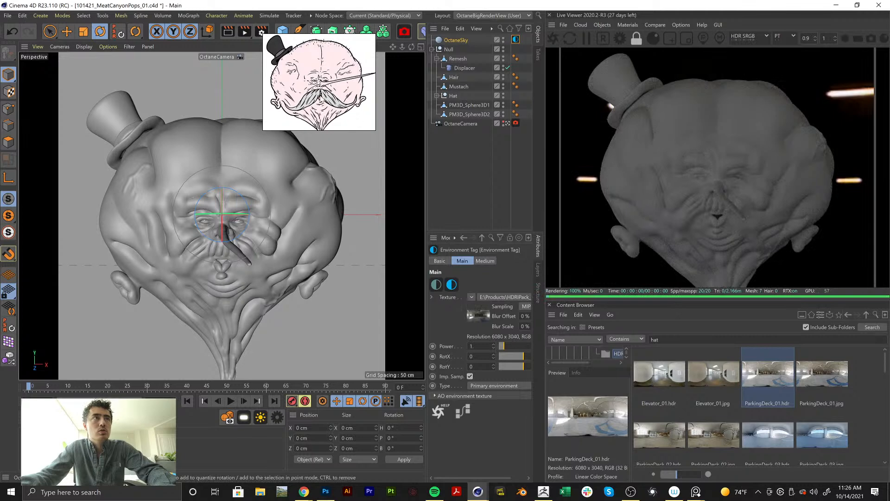
Move the reference drawing off the hat area, duplicate OctaneSky and make the copy a Visible environment with power 0
drag(319, 82, 335, 332)
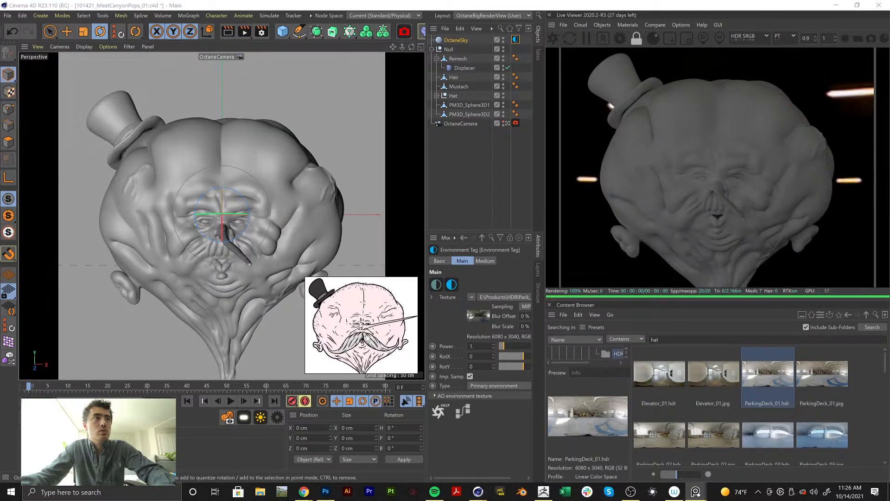
ctrl+drag(448, 42, 455, 37)
click(516, 40)
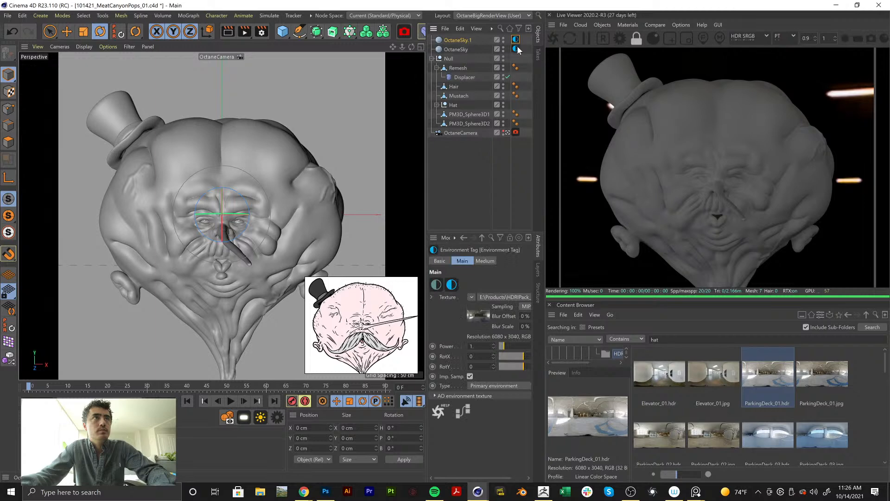
click(489, 385)
click(492, 395)
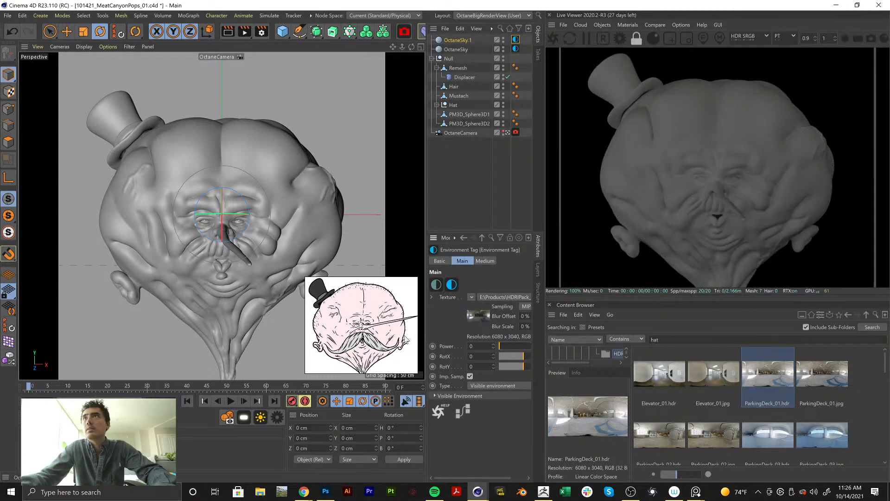
click(637, 40)
middle_drag(797, 201, 725, 131)
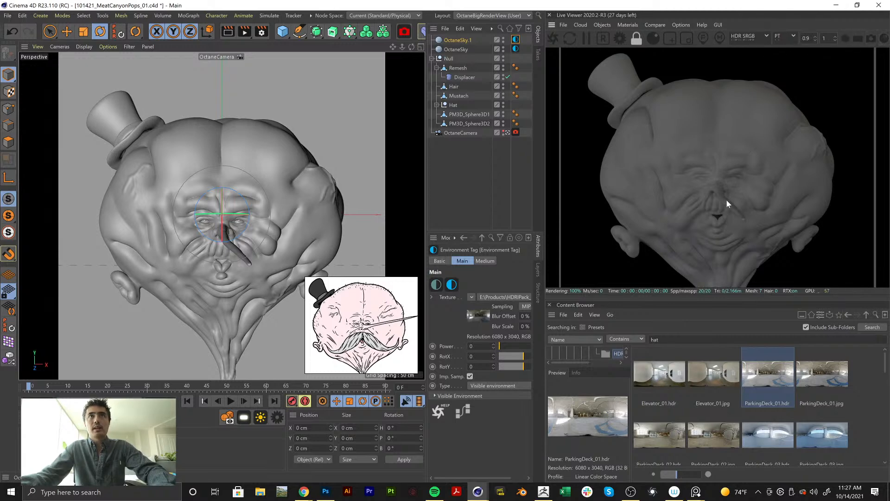
click(667, 25)
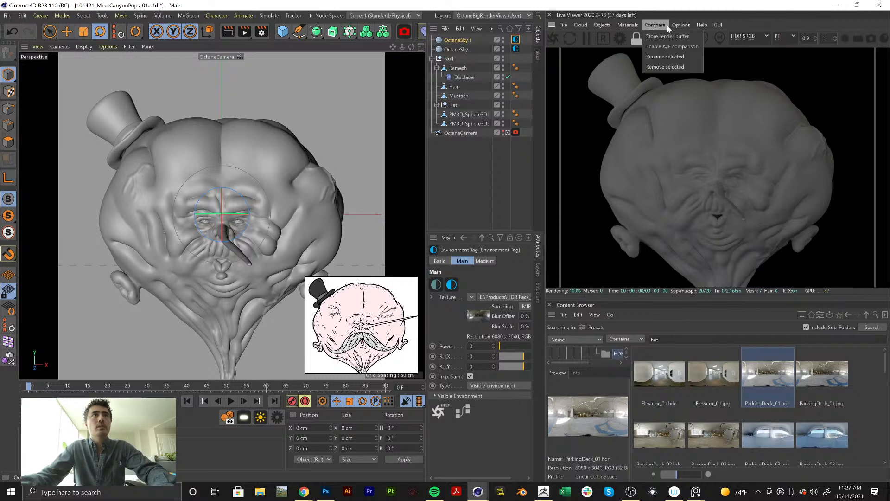
click(663, 24)
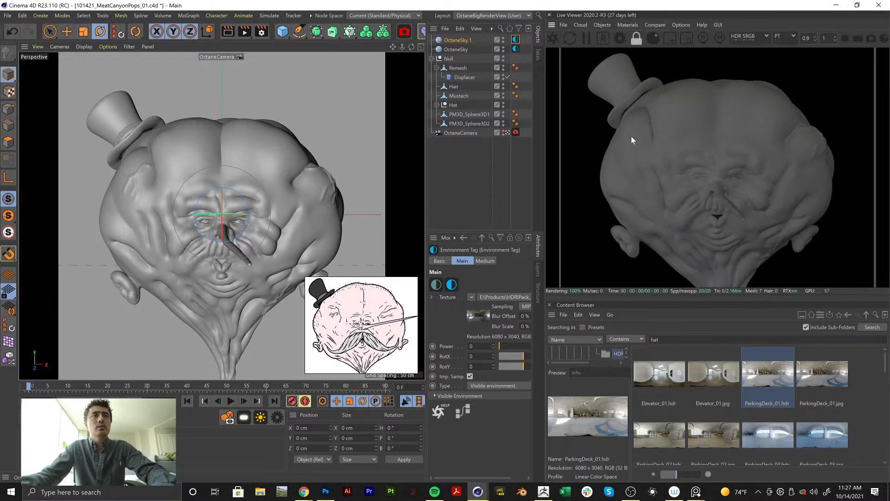
Set the original OctaneSky's power to about 7.05, RotX to about -0.39 and RotY to about -0.16
click(515, 49)
mouse_move(512, 349)
mouse_down()
mouse_move(529, 347)
mouse_move(510, 361)
mouse_move(532, 361)
mouse_move(510, 368)
mouse_move(520, 366)
mouse_move(514, 355)
mouse_up()
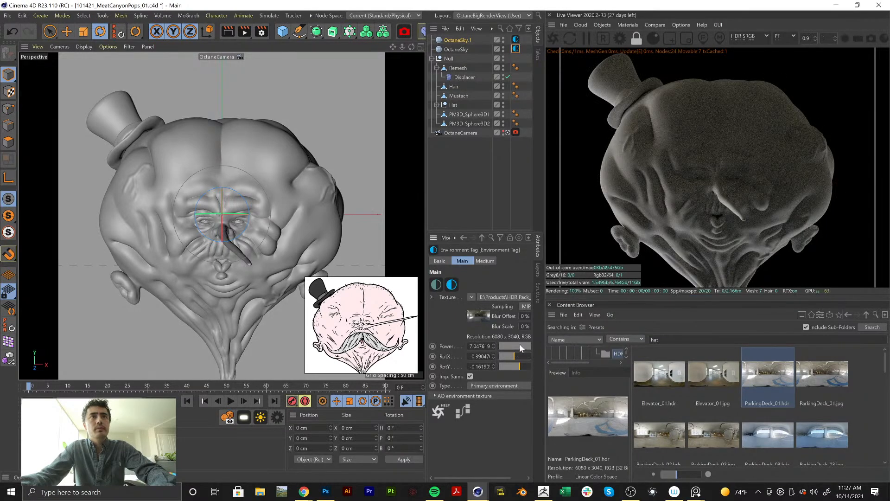
Widen the object attributes area and set the OctaneCamera tag's Camera Imager exposure to about 2.23
click(516, 133)
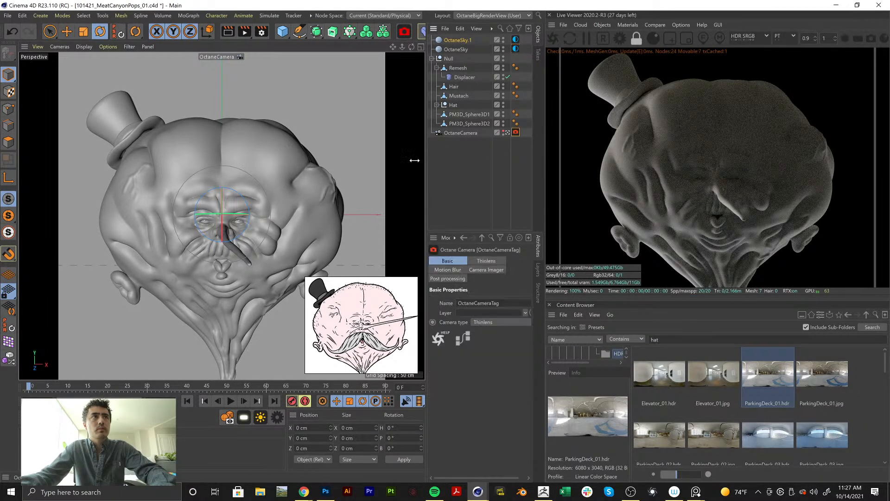
drag(415, 160, 370, 160)
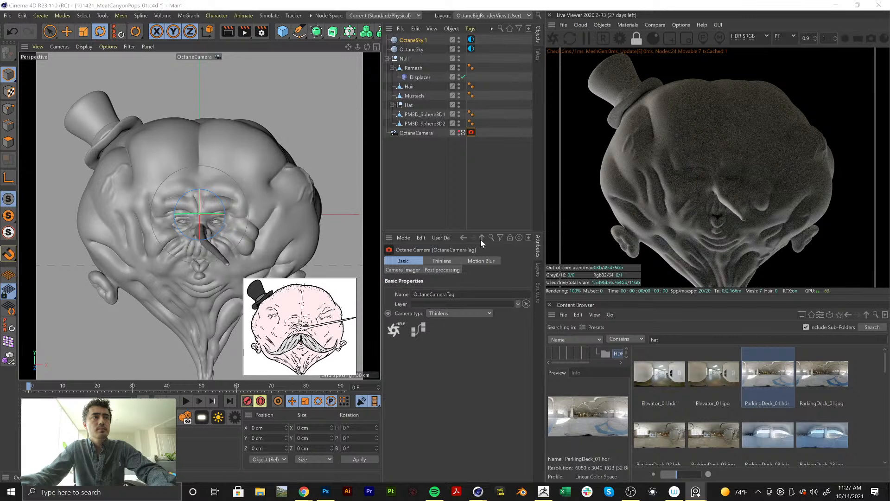
click(421, 269)
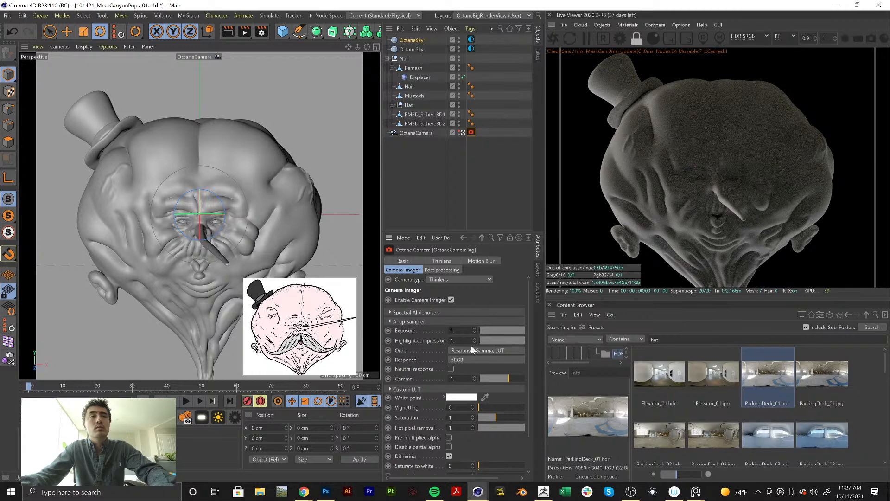
drag(381, 274, 362, 274)
click(508, 327)
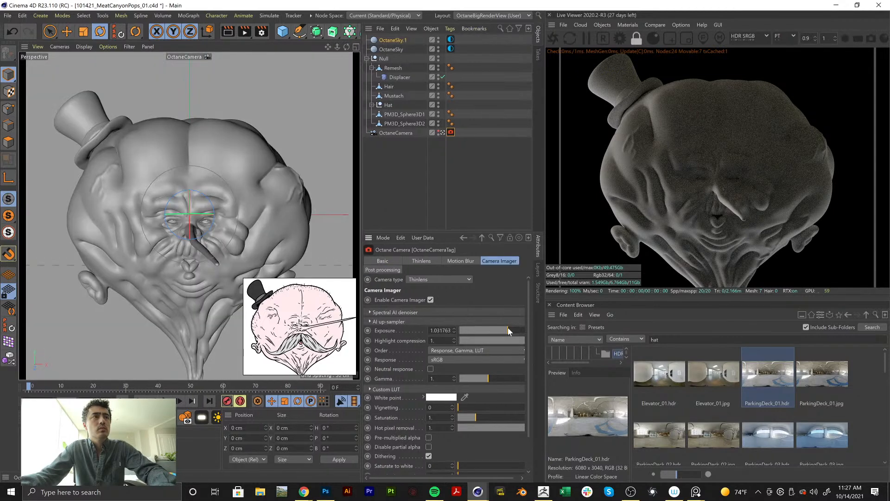
drag(508, 327, 510, 327)
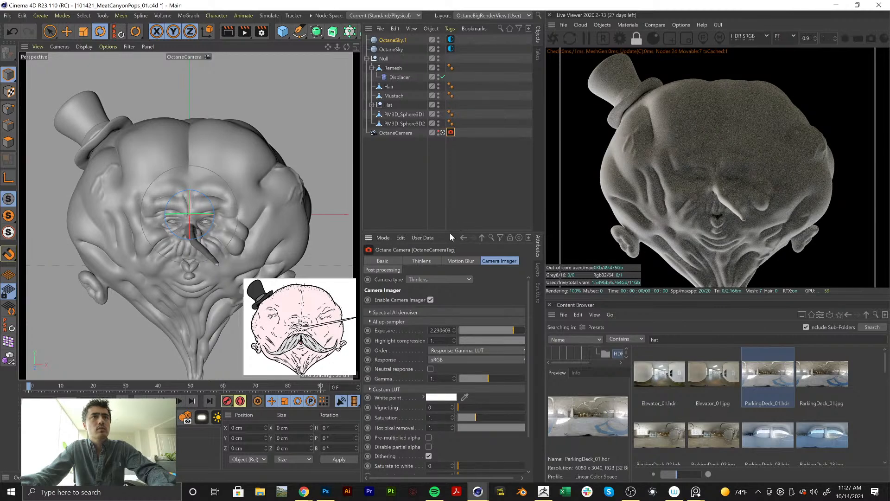
click(384, 187)
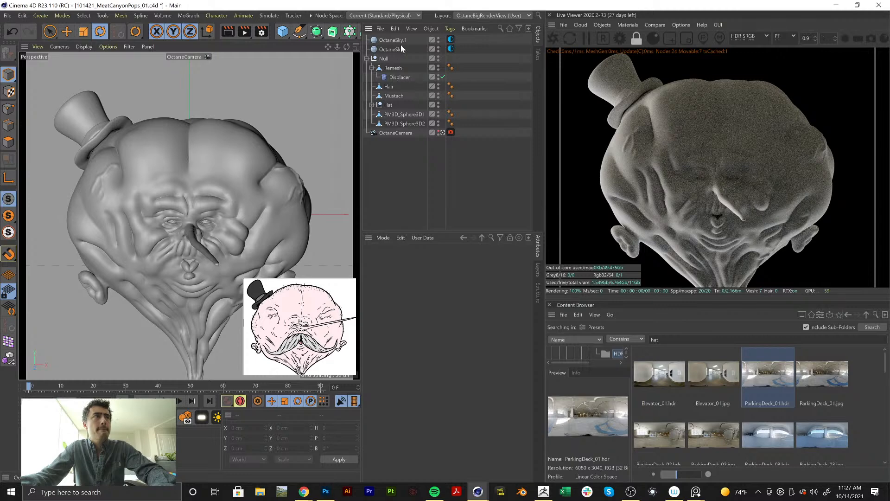
Relight the head by setting OctaneSky's power to about 11.9, RotX to about -0.28 and RotY to about 0.16, and save the project
click(450, 49)
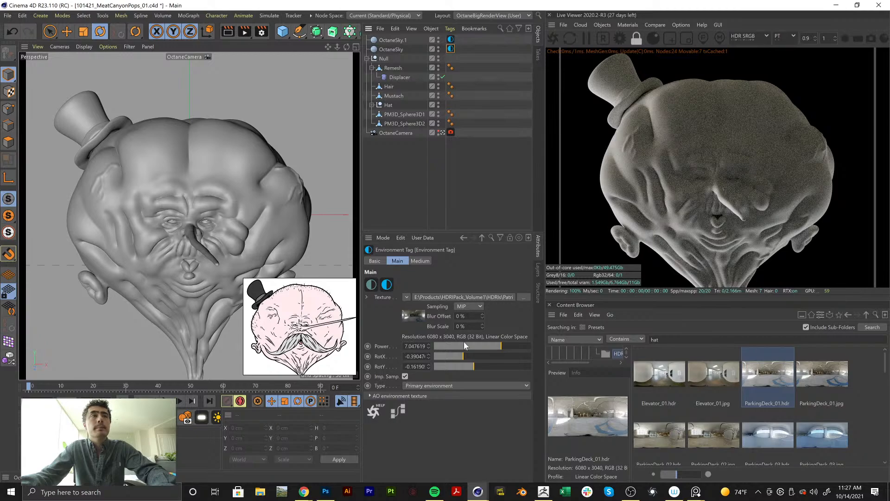
drag(464, 358, 547, 341)
mouse_move(482, 356)
mouse_down()
mouse_move(461, 358)
mouse_move(491, 369)
mouse_move(469, 357)
mouse_up()
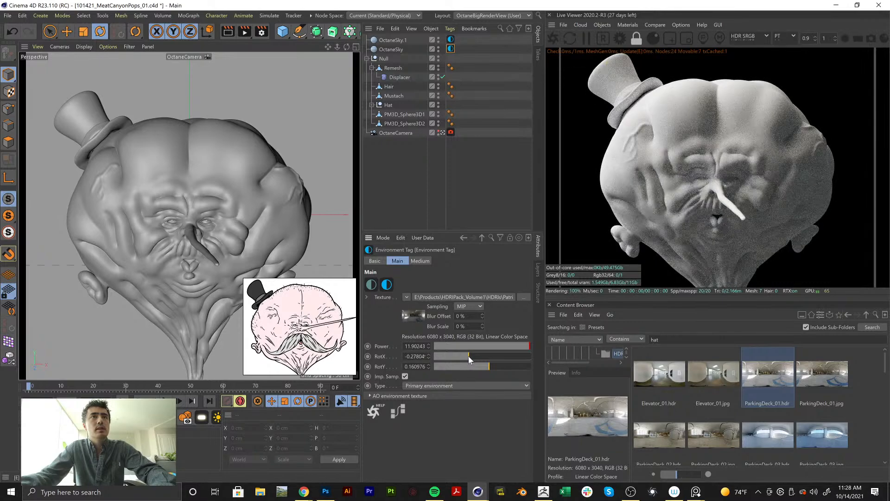
click(429, 185)
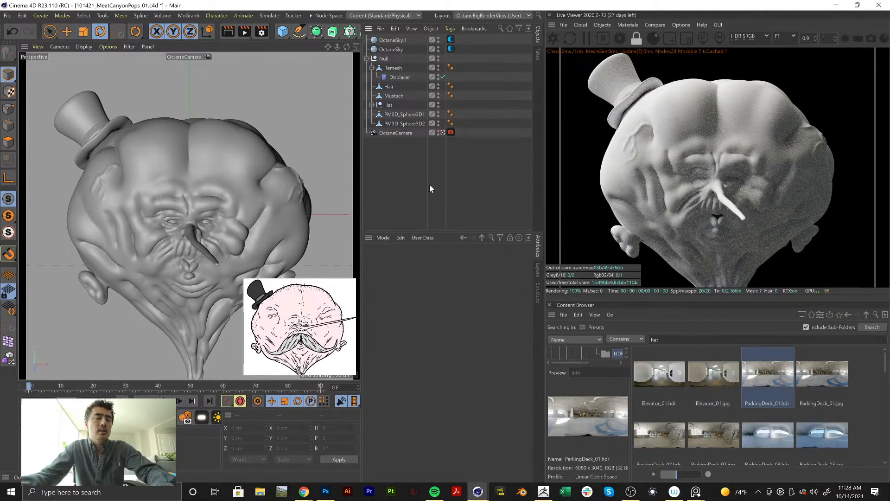
key(ctrl+s)
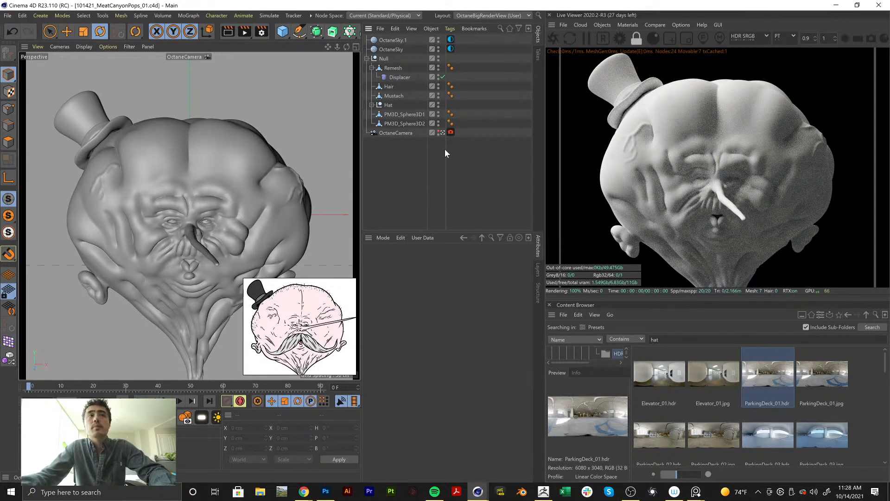
Lower the OctaneCamera tag's Camera Imager gamma to about 0.85 and deselect the tag
click(451, 133)
drag(488, 380, 486, 381)
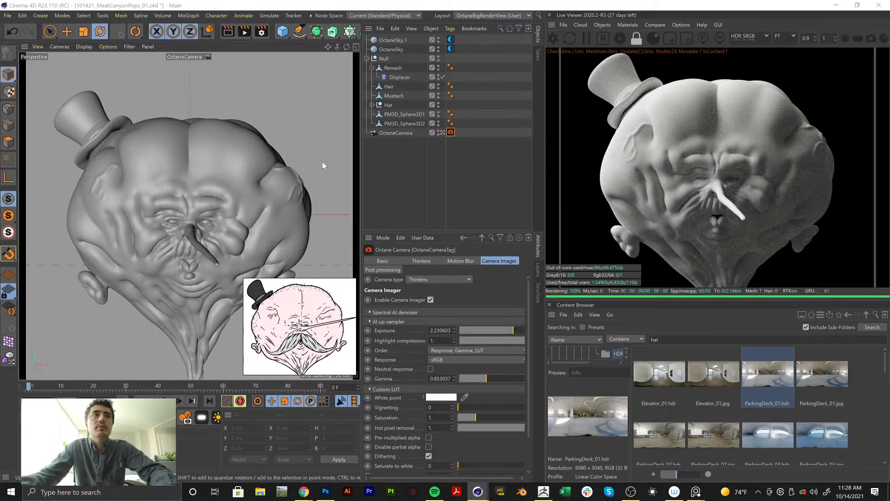
click(366, 148)
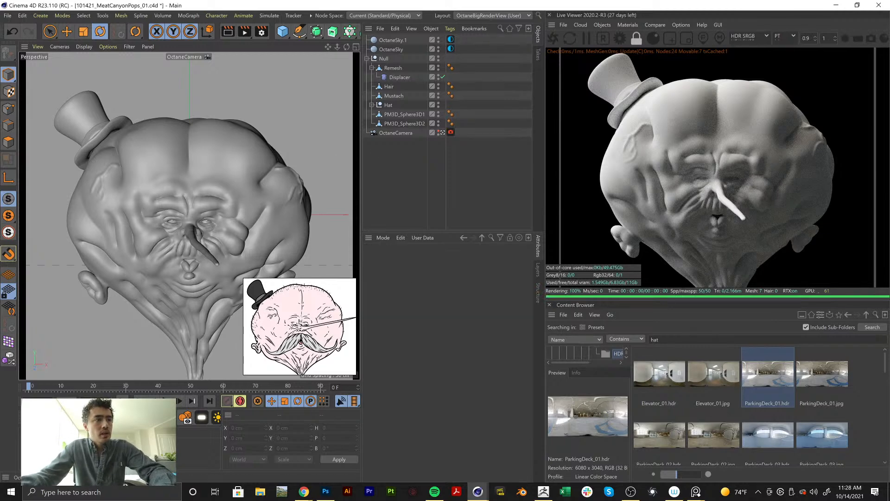
Browse the LiveDB local materials, download the red fleshy OctComposite1_1 material into the scene and close the LiveDB manager
key(shift+c)
text(live)
key(Return)
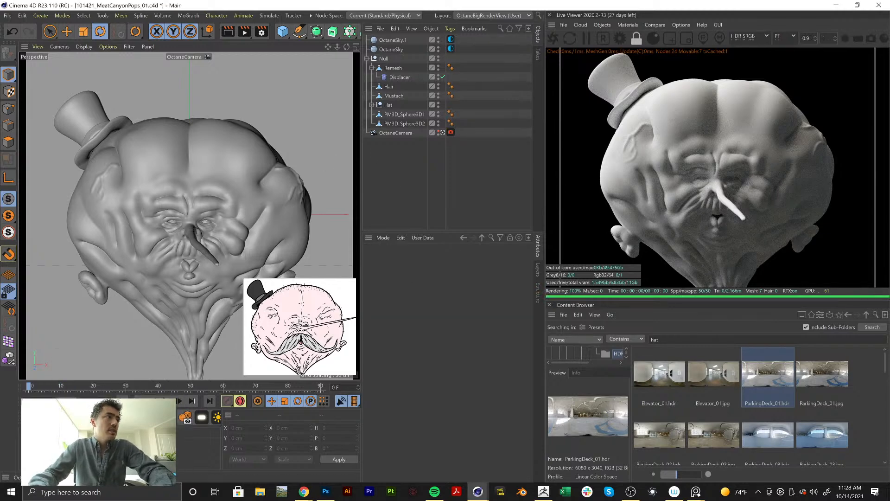
drag(294, 189, 155, 163)
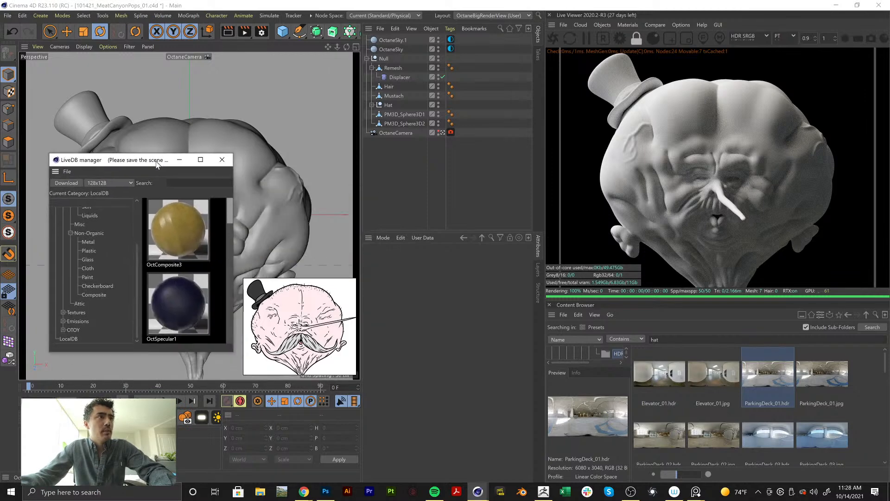
scroll(182, 221, down, 3)
scroll(183, 234, down, 4)
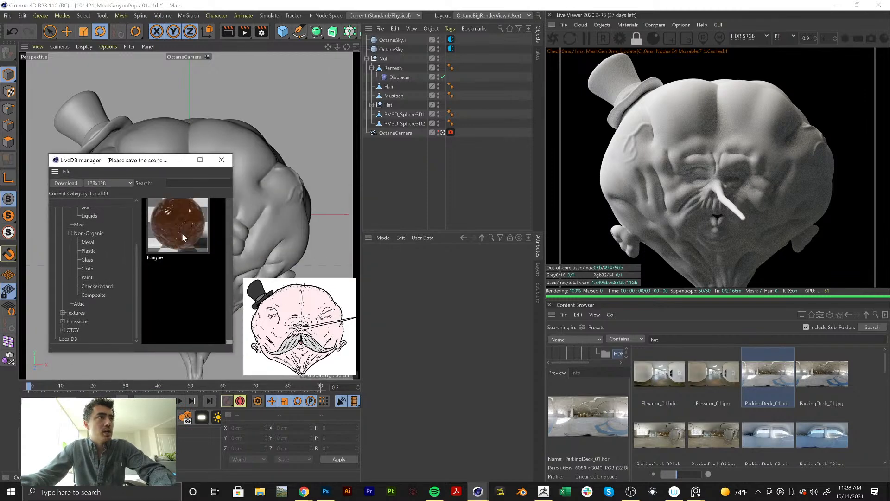
scroll(182, 238, up, 2)
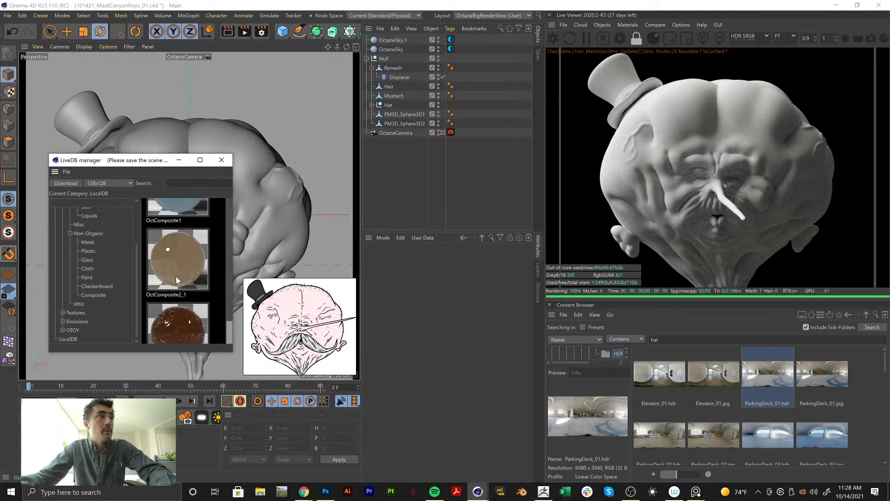
scroll(182, 267, up, 5)
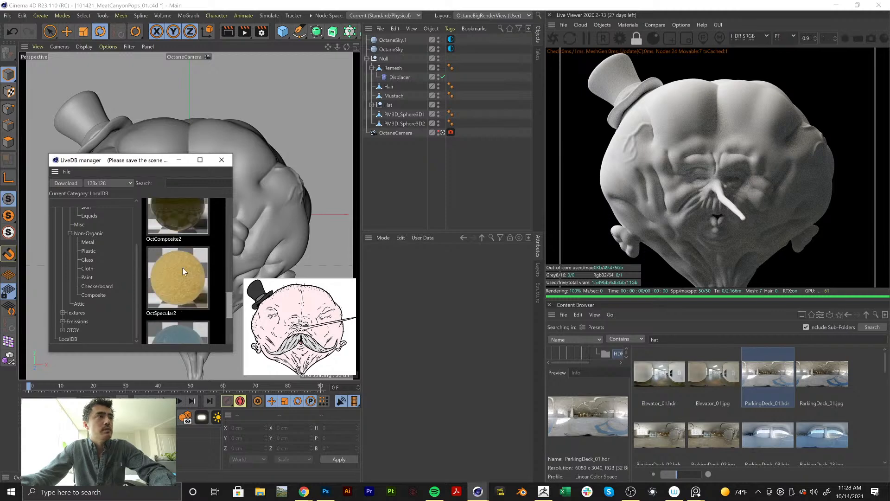
scroll(182, 267, up, 1)
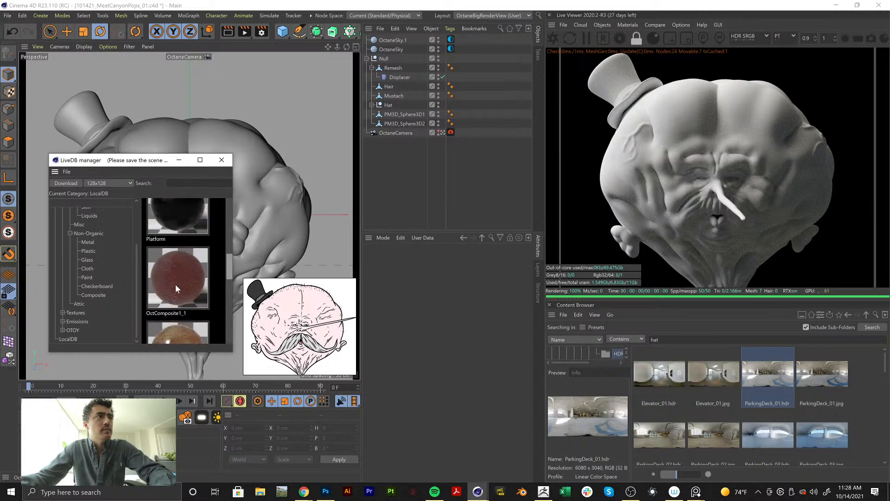
click(175, 285)
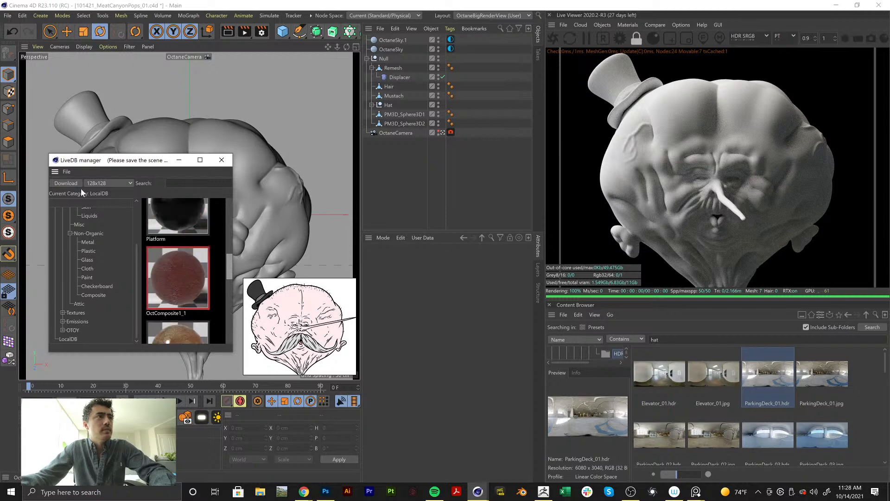
click(221, 162)
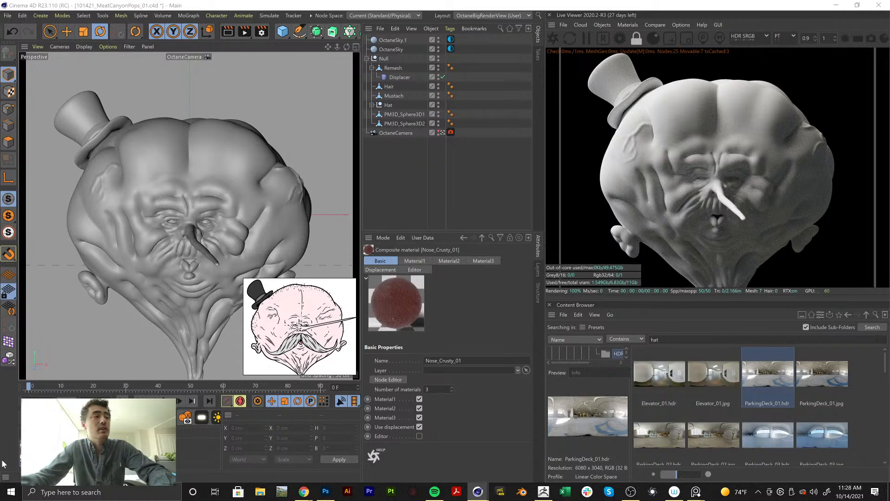
Apply the Nose_Crusty_01 material to the head mesh and set its projection to Cubic
drag(368, 249, 193, 168)
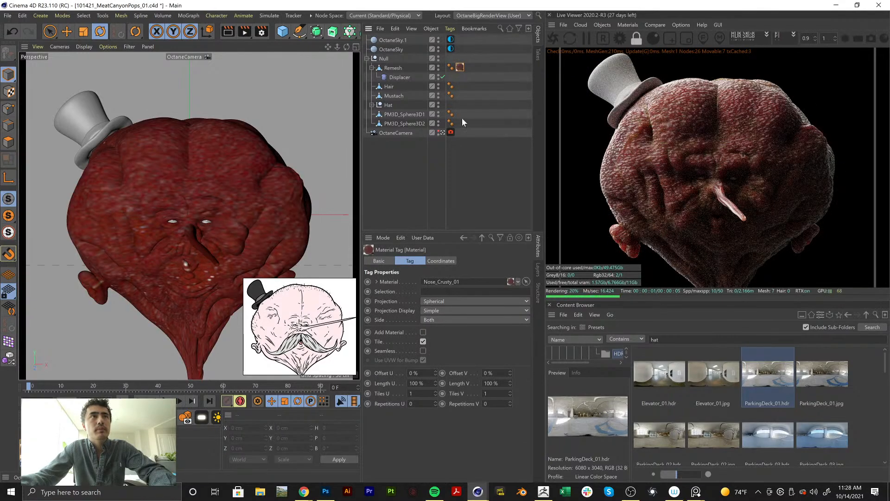
click(435, 302)
click(441, 342)
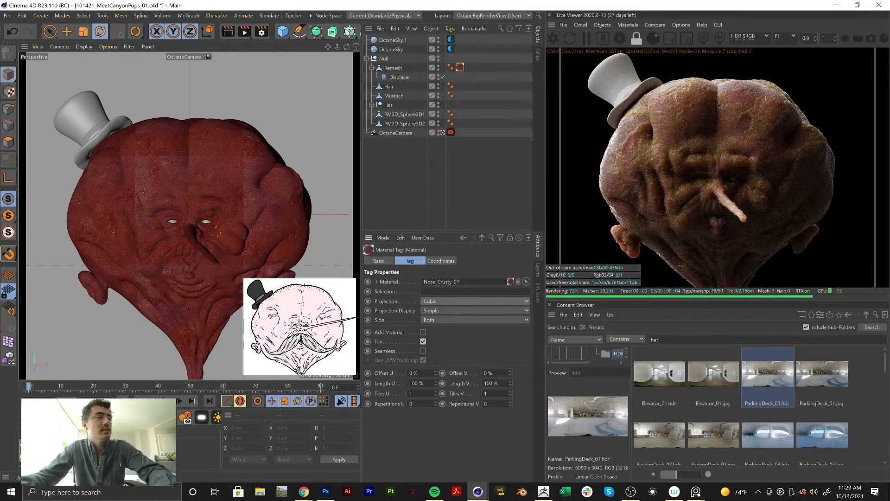
Rework the Nose_Crusty_01 skin material from dark red to a pale, pinkish flesh tone and save the project
click(111, 449)
click(38, 451)
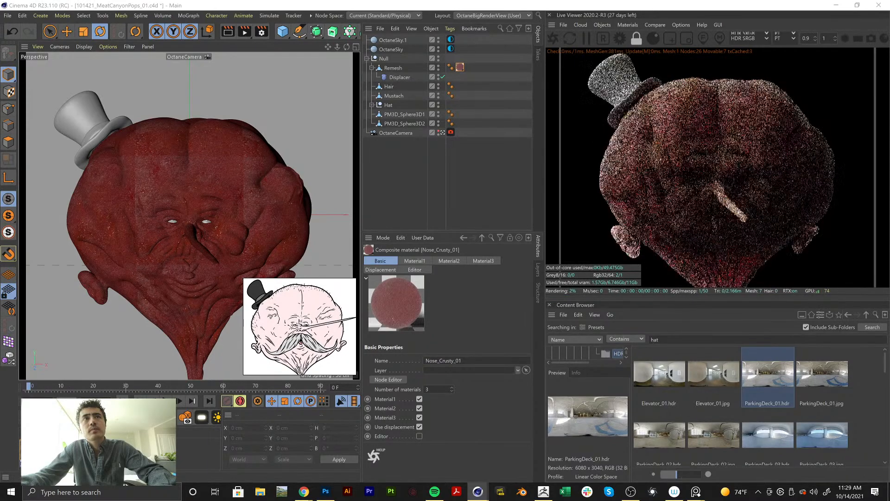
key(ctrl+z)
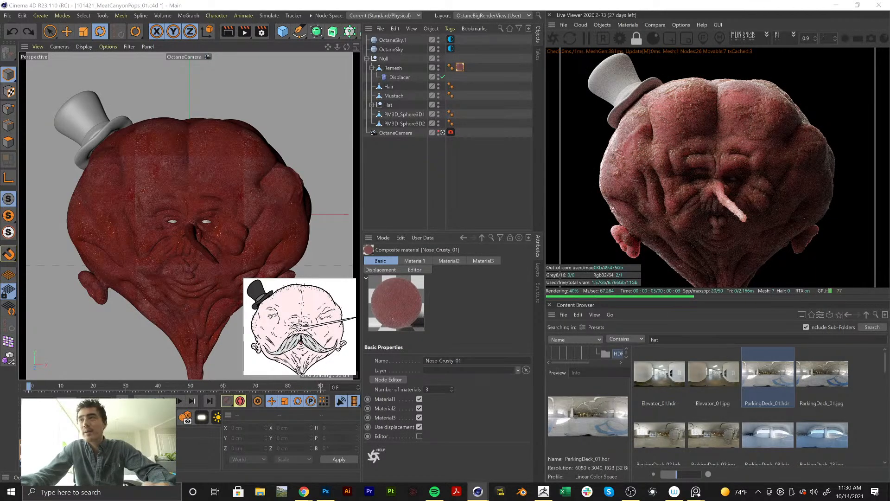
key(ctrl+s)
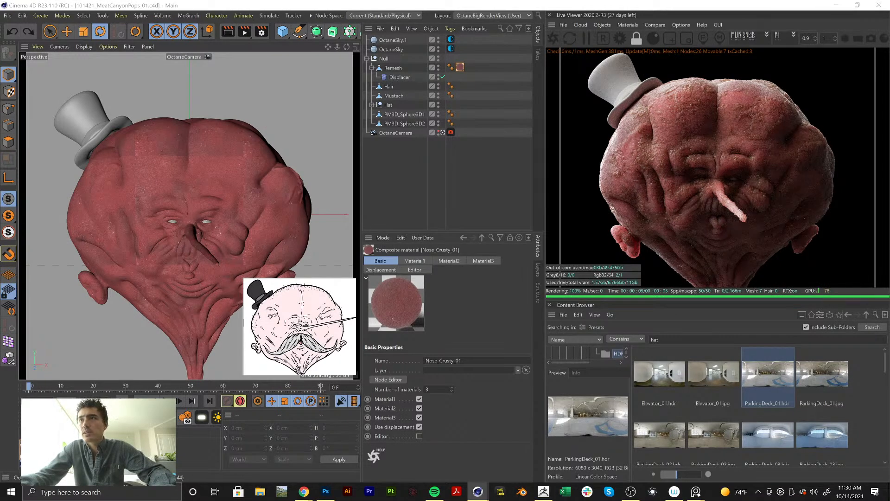
key(ctrl+y)
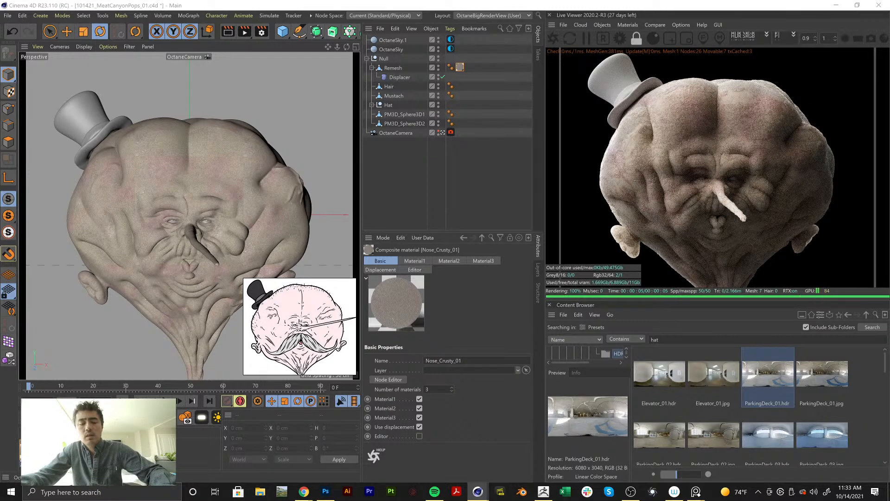
key(ctrl+s)
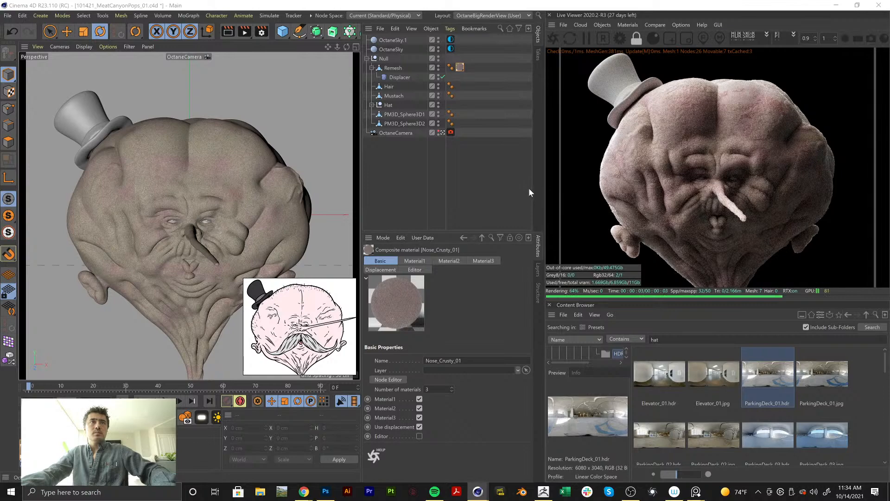
Relight the head from below by setting the original OctaneSky's RotX to about -0.38 and RotY to about 0.78
click(450, 48)
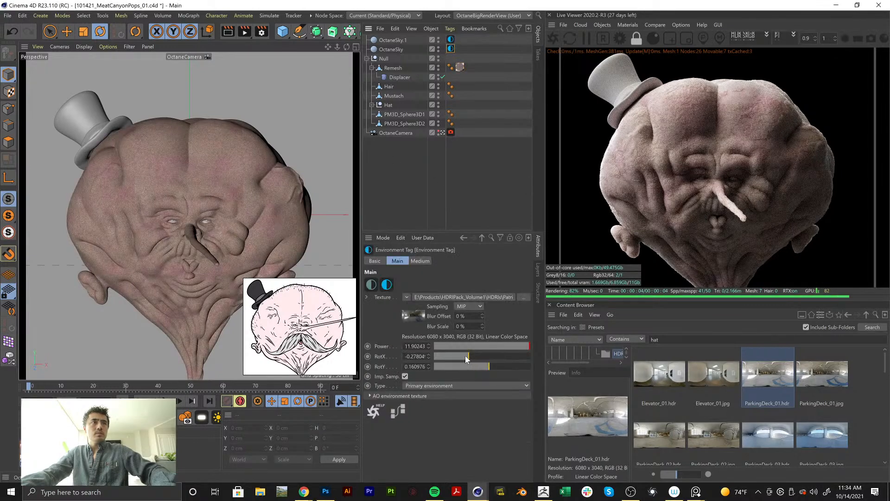
drag(459, 356, 519, 363)
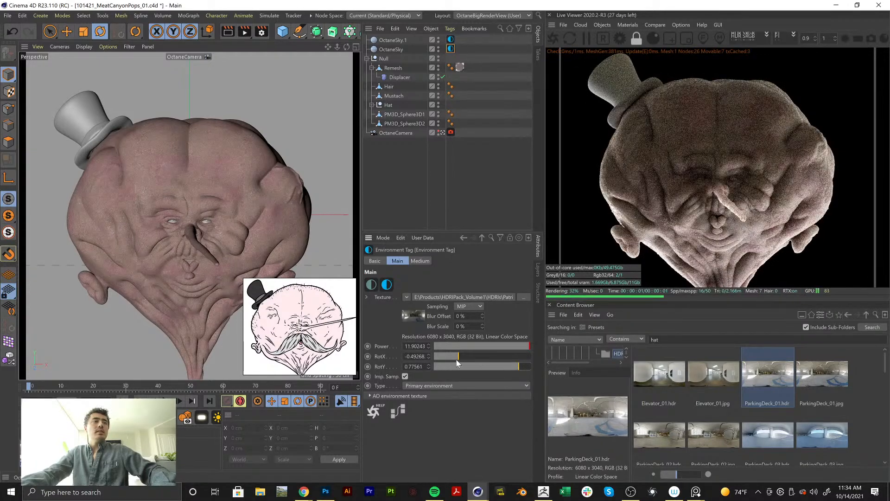
drag(452, 360, 464, 360)
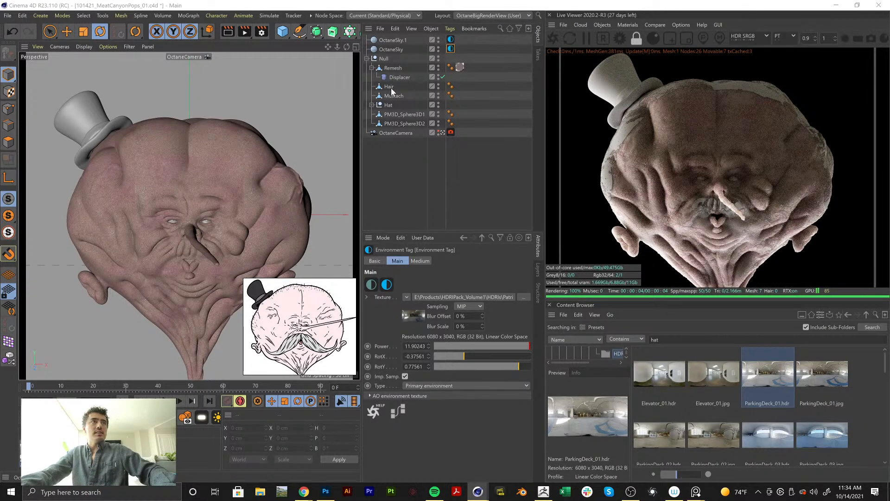
Hide the Hair and Mustach objects in both the viewport and the render
click(439, 88)
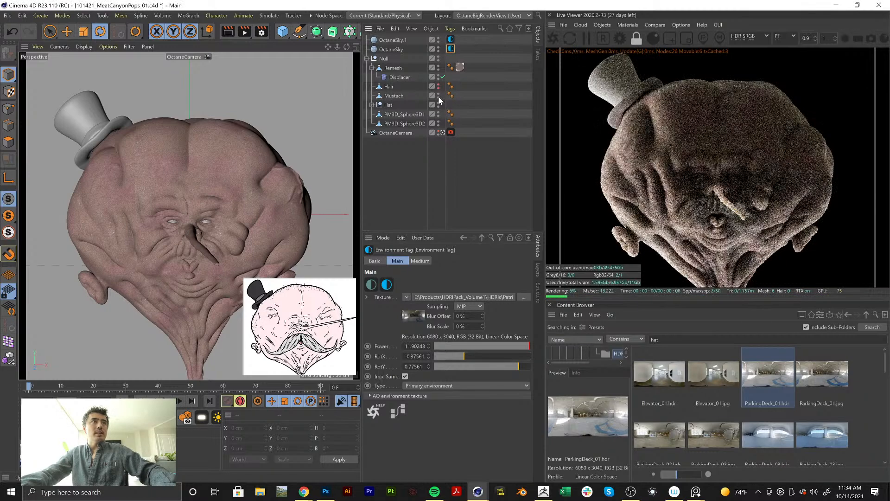
click(438, 96)
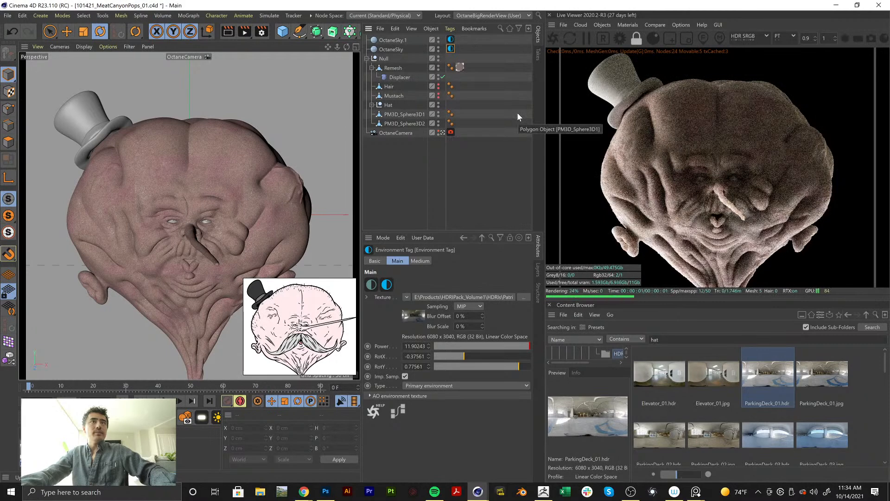
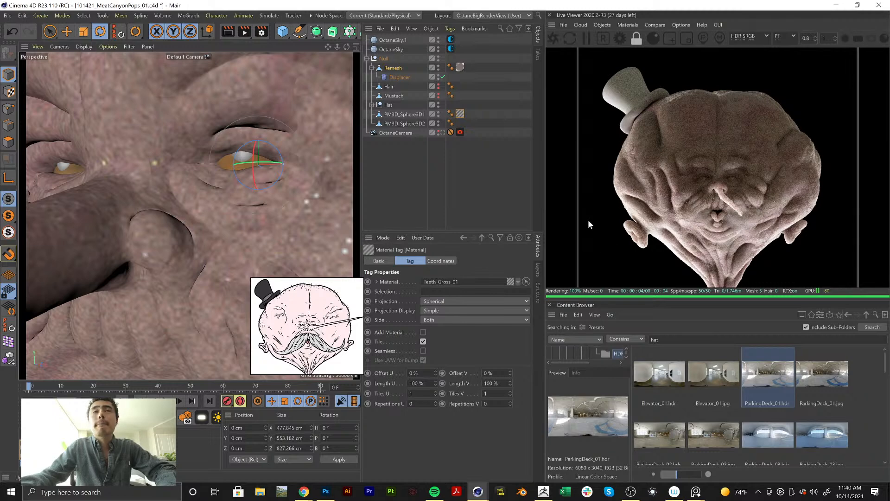
Apply the Teeth_Gross_01 material to the PM3D_Sphere3D2 eye object and set its projection to Cubic
scroll(191, 209, down, 2)
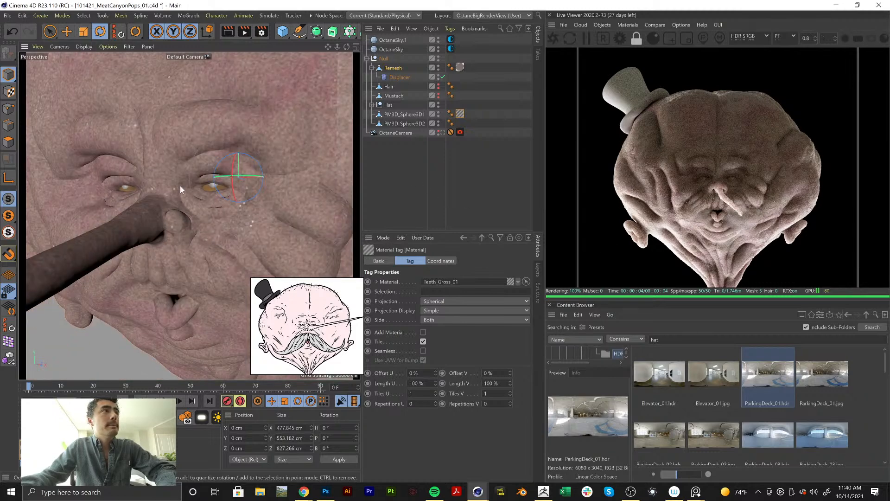
scroll(213, 184, up, 6)
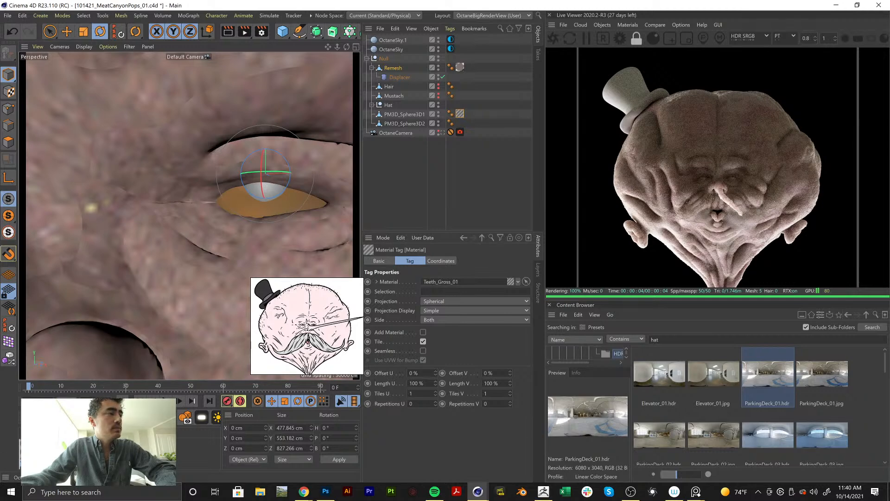
drag(33, 452, 261, 190)
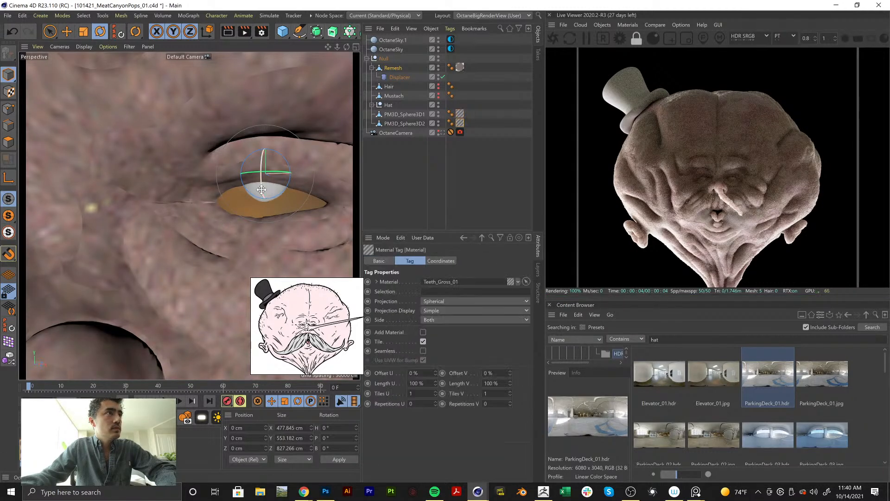
click(439, 302)
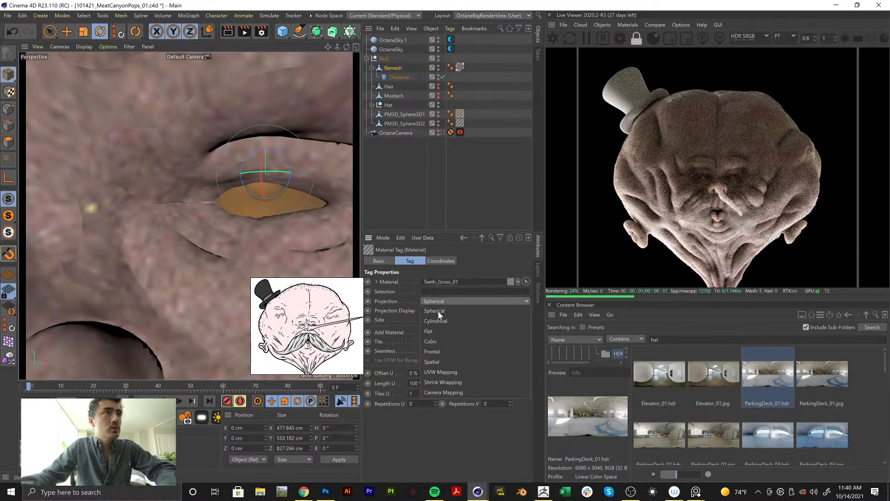
click(438, 311)
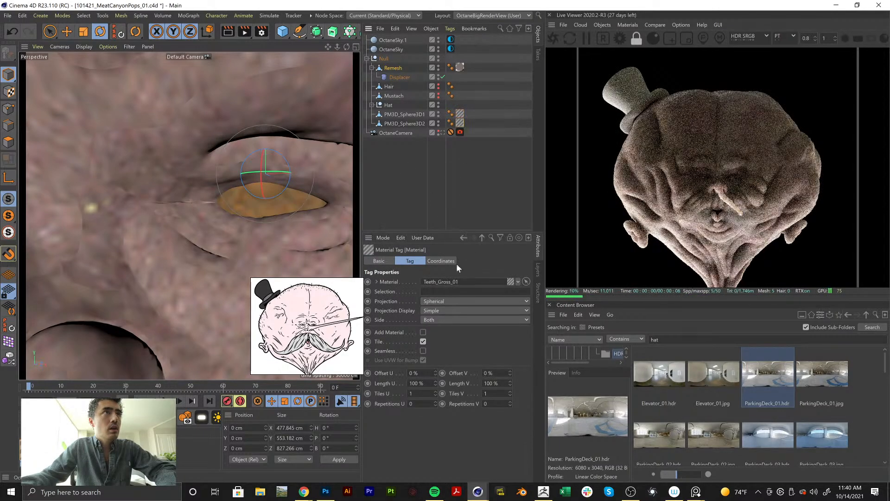
click(445, 301)
click(439, 342)
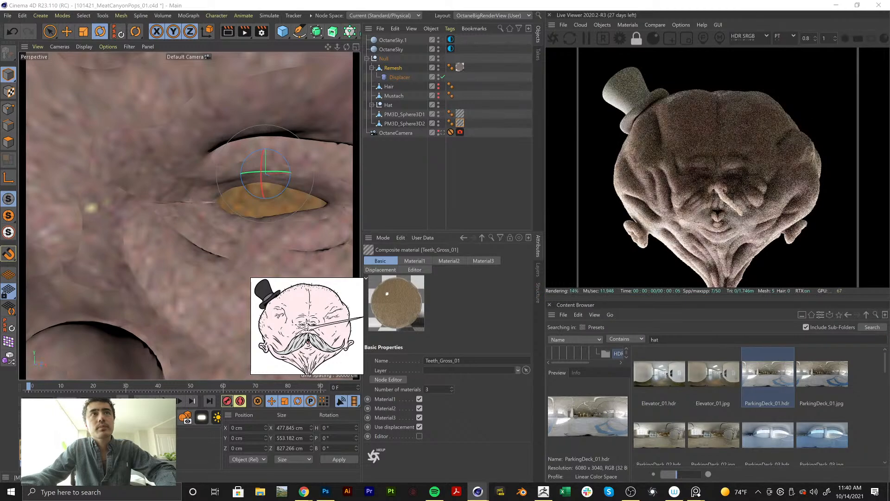
Look through the OctaneCamera again and raise the Live Viewer's resolution scale to 1.4
click(793, 38)
click(799, 38)
click(815, 37)
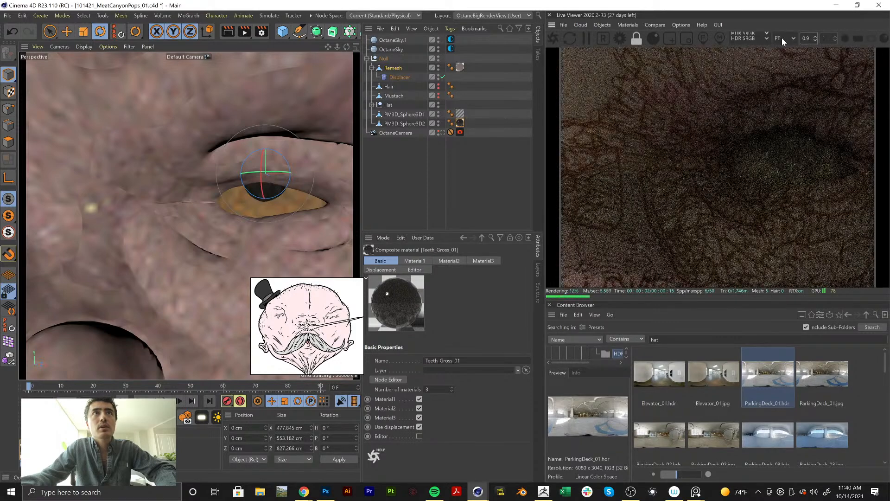
click(443, 134)
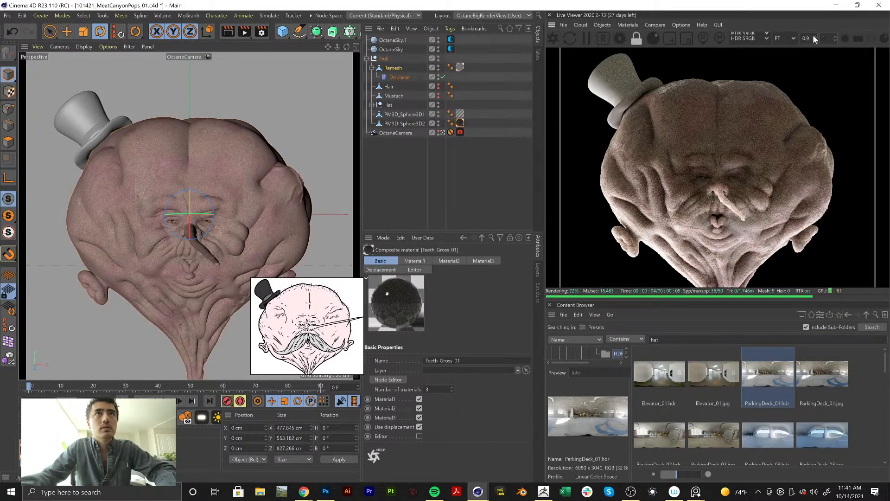
scroll(815, 39, up, 5)
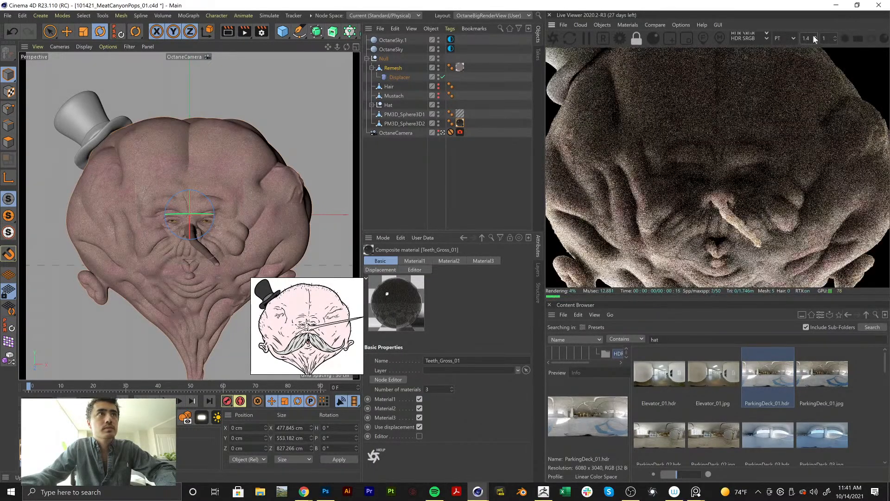
Restrict the live render to a film region of about 218 by 100 around both eyes, and save the project
click(687, 38)
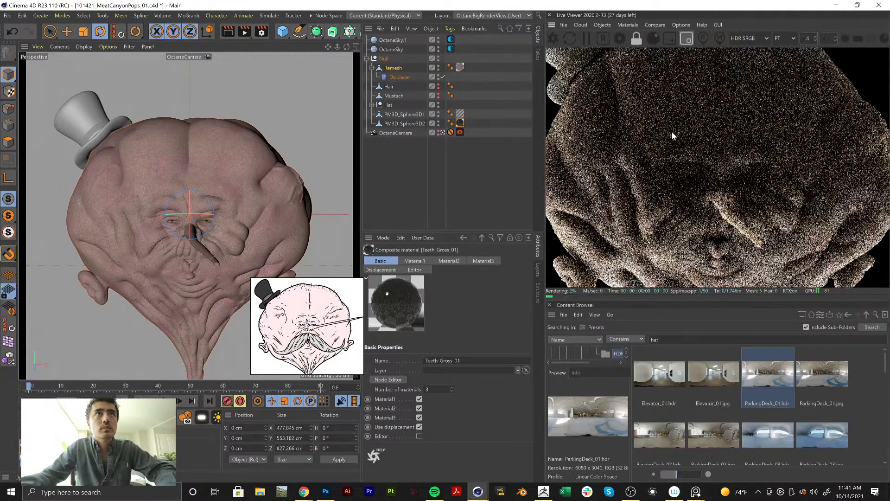
drag(662, 150, 763, 196)
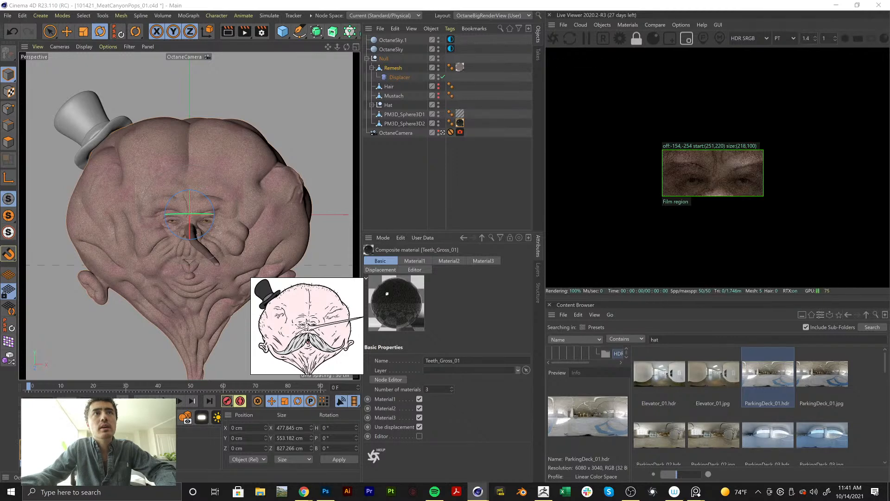
key(ctrl+s)
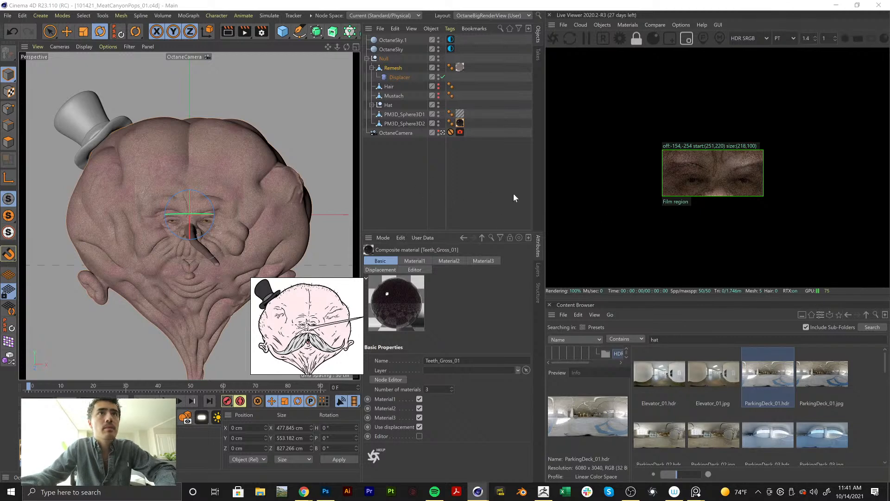
Turn off the film region and lower the Live Viewer's resolution scale to 1.1
click(686, 41)
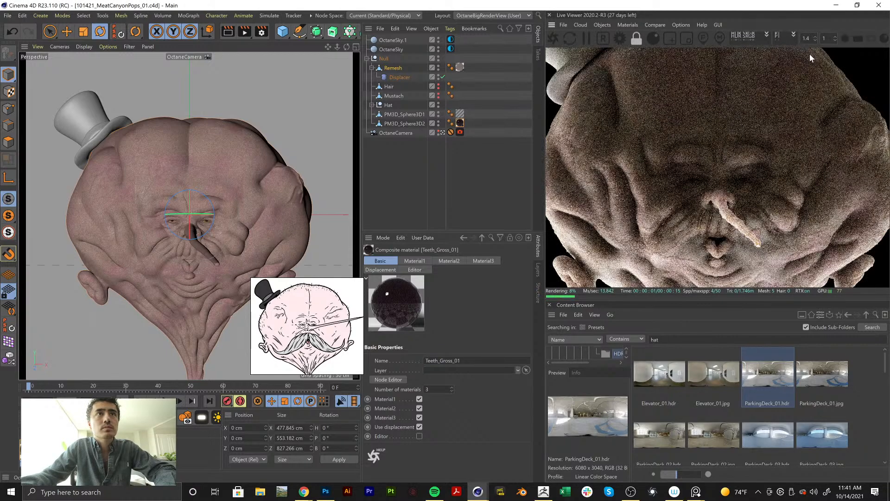
click(815, 41)
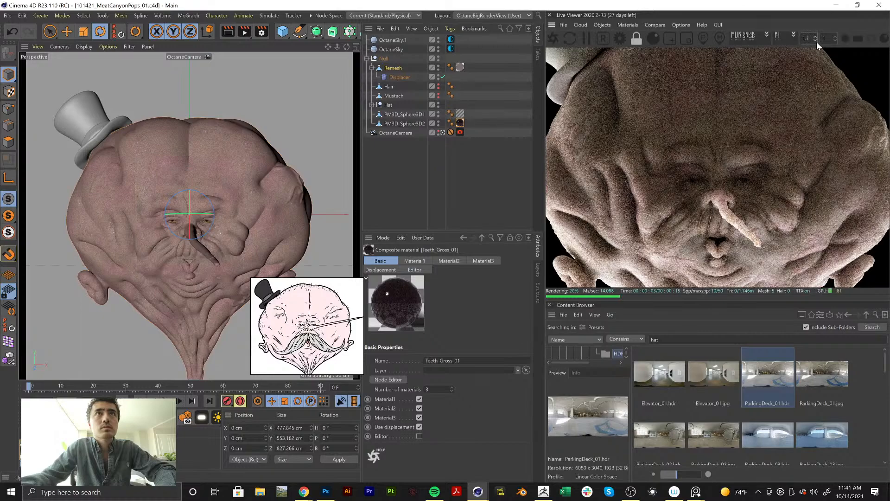
Lower the Live Viewer's resolution scale to 0.8 and reframe the render around the head and hat
click(816, 41)
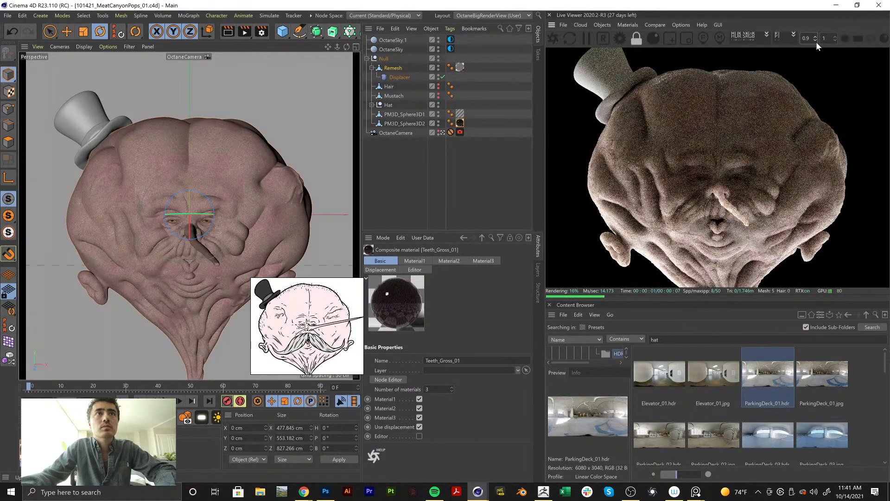
click(816, 42)
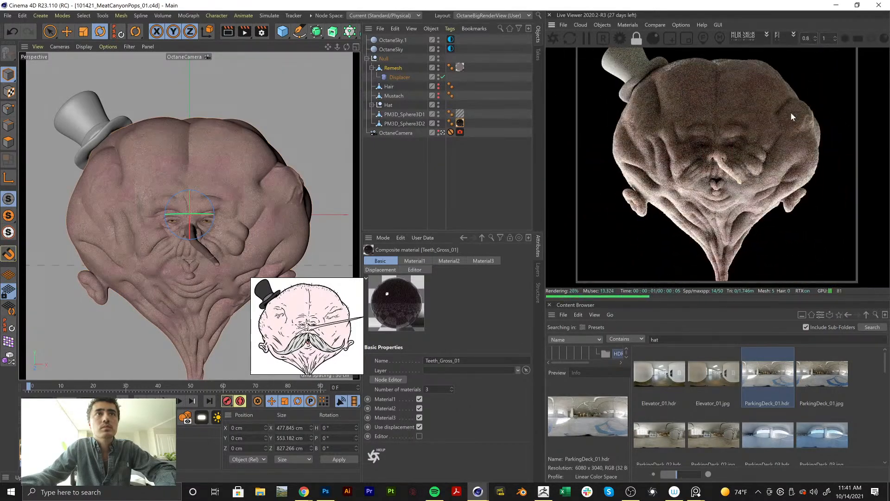
middle_drag(792, 115, 789, 140)
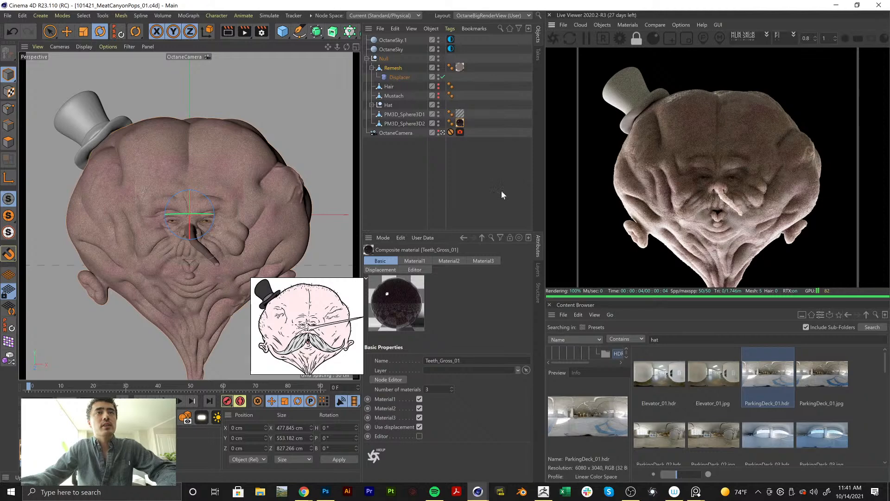
Add an Octane area light to the scene
click(418, 168)
key(shift+c)
text(ar)
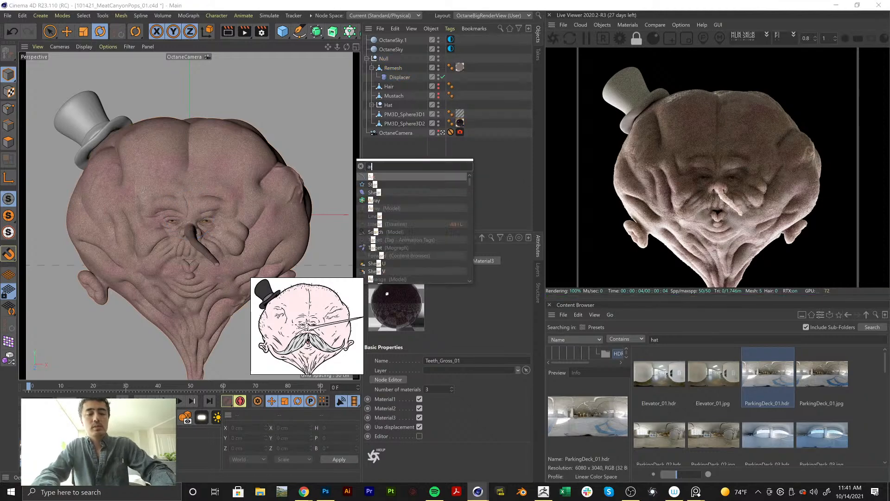
text(ea)
key(Down)
key(Down)
key(Return)
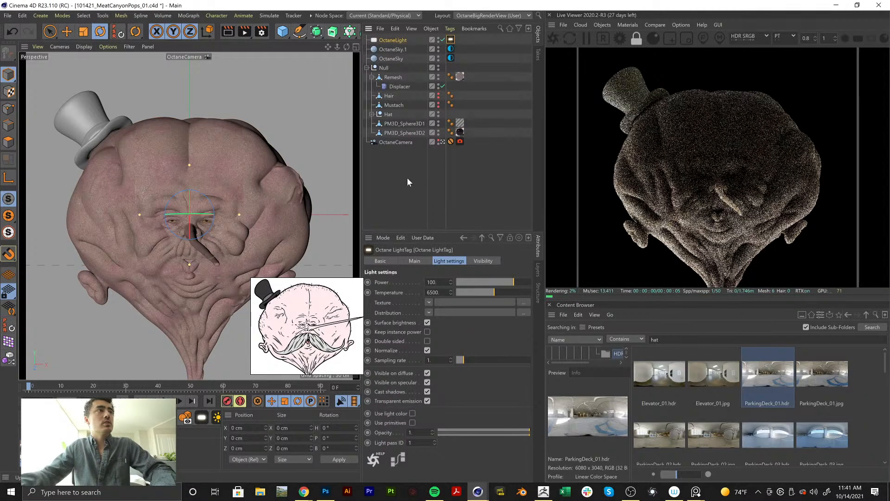
Enlarge the area light and place it above and behind the head at about Y 451 cm, Z 474 cm, pitched about -138°
key(t)
drag(205, 258, 101, 250)
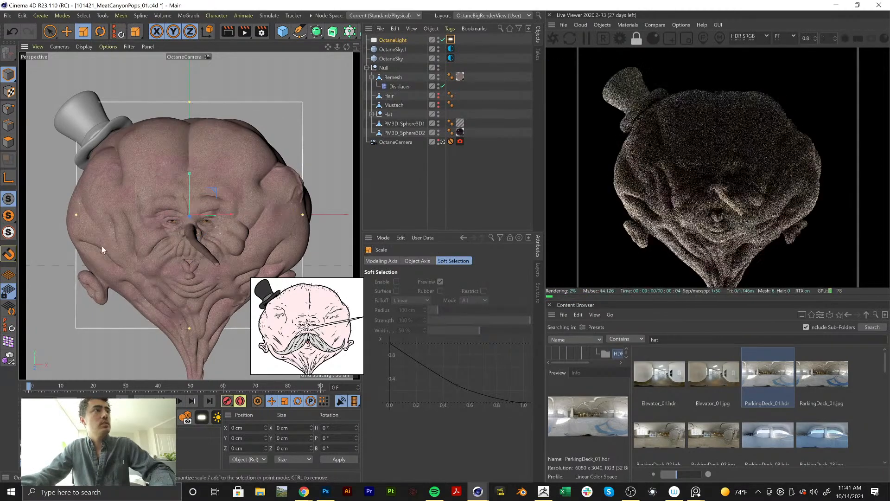
middle_click(160, 235)
middle_click(144, 302)
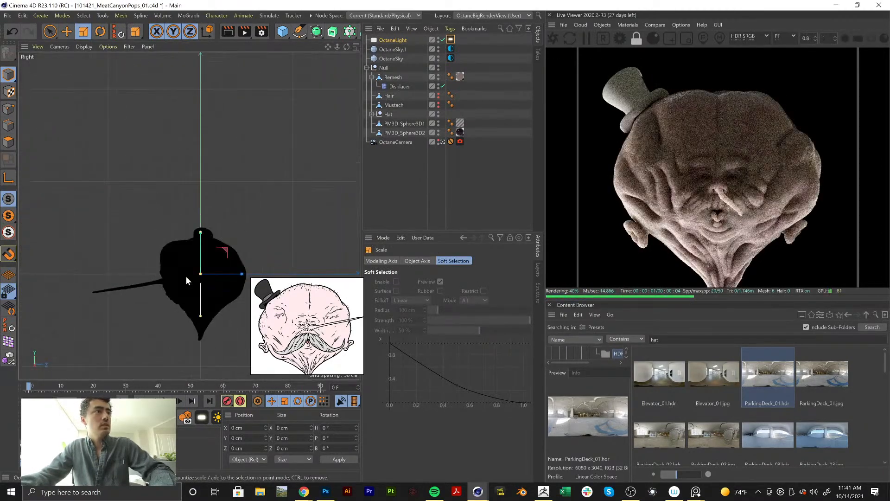
key(e)
drag(226, 251, 278, 227)
key(r)
key(e)
middle_click(279, 227)
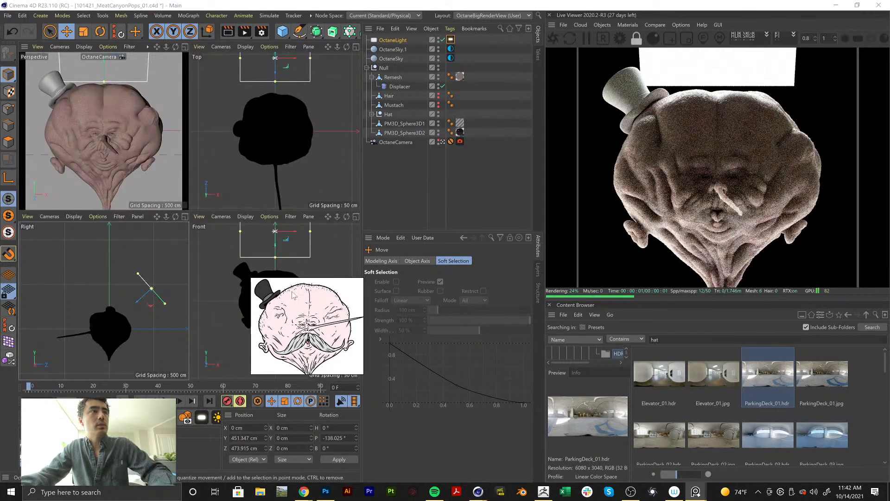
Stretch the area light in the front view until it is wider and taller than the whole head
middle_click(281, 274)
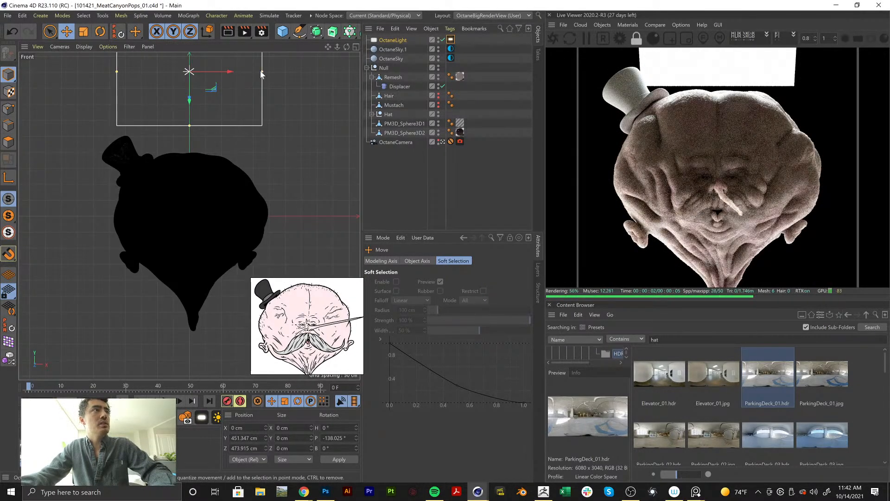
drag(262, 72, 349, 72)
scroll(318, 138, down, 5)
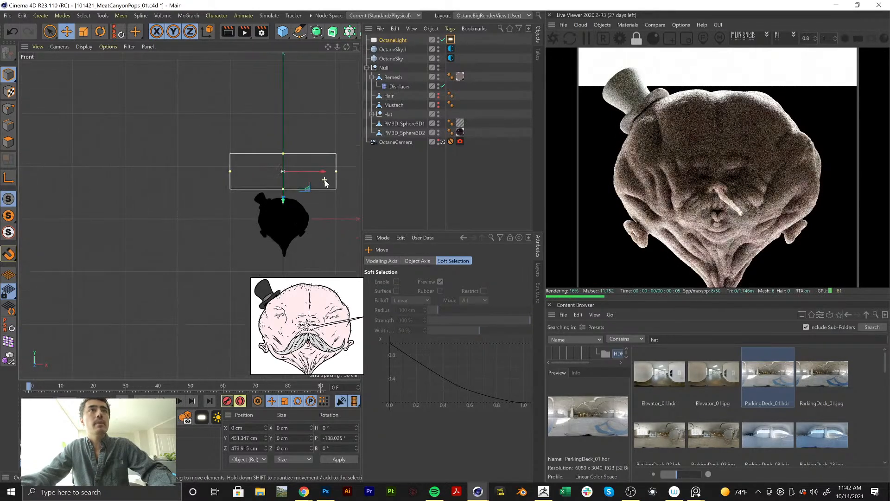
drag(283, 153, 287, 110)
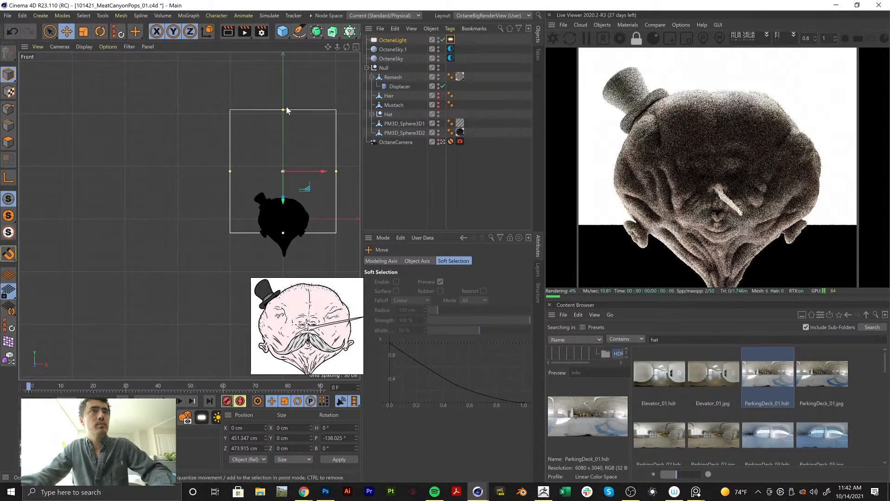
Turn off camera visibility for the area light
click(450, 40)
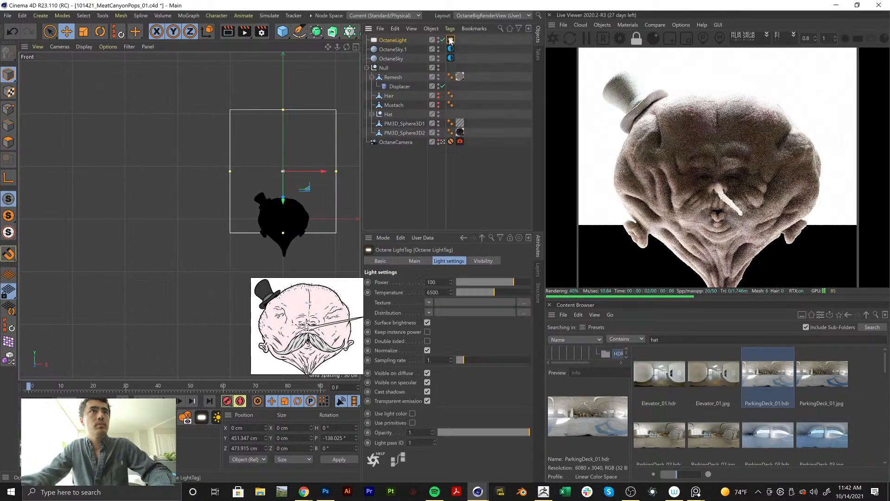
click(483, 260)
click(417, 282)
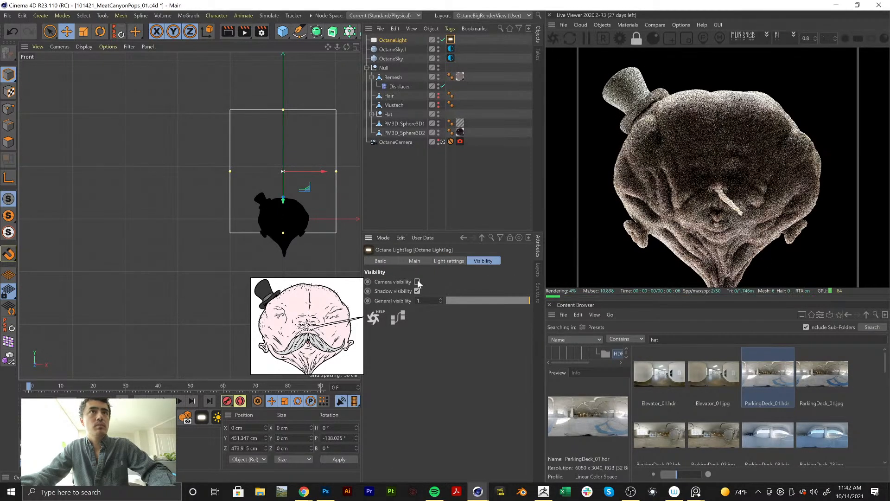
Set the area light's power to about 5.48 and widen the light further in the front view
click(453, 261)
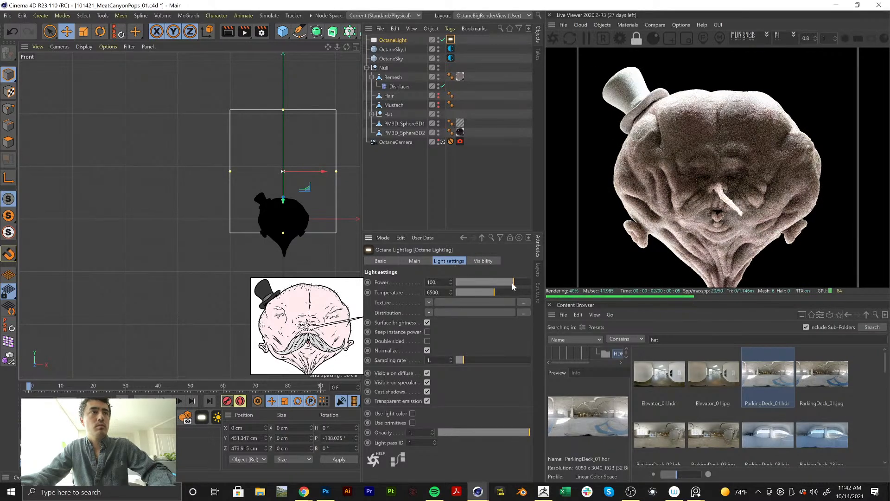
drag(510, 282, 500, 290)
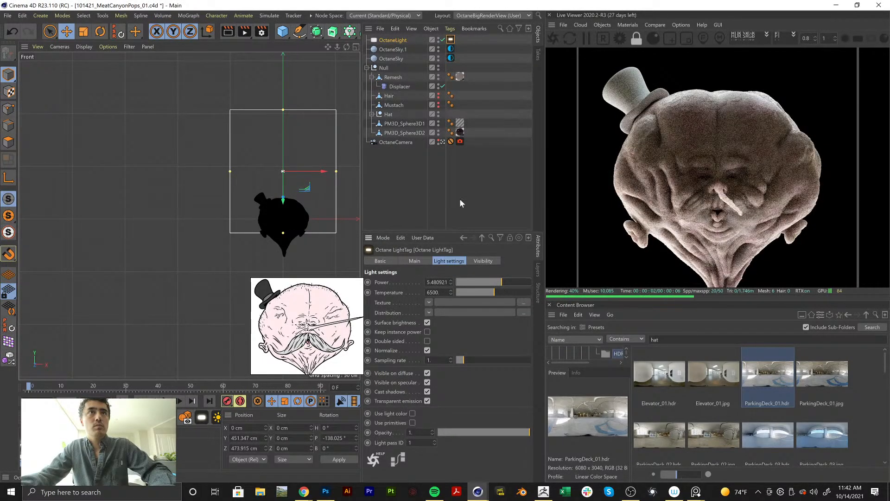
drag(337, 173, 337, 173)
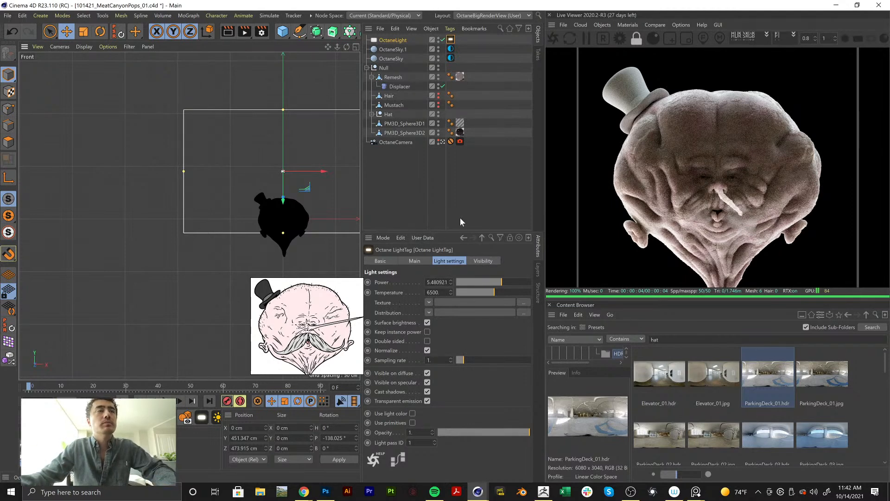
Open the LiveDB manager and browse the local materials and material categories for a hat fabric
key(ctrl+shift+a)
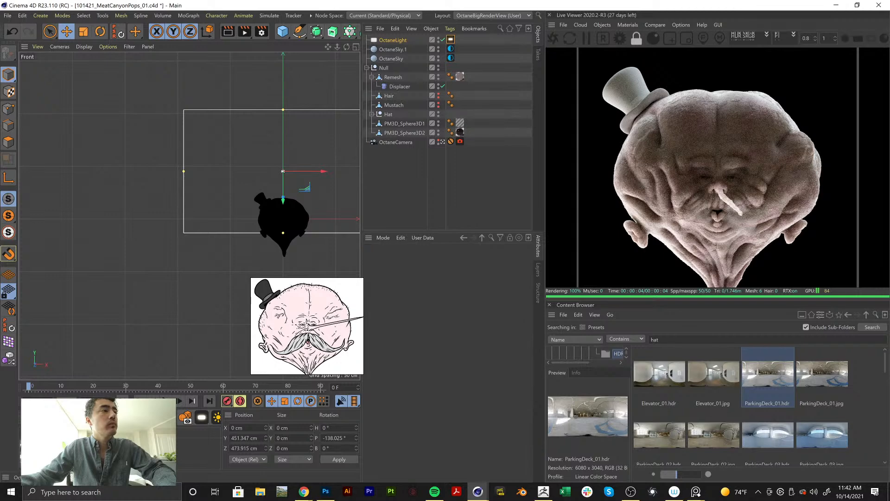
key(shift+c)
text(live)
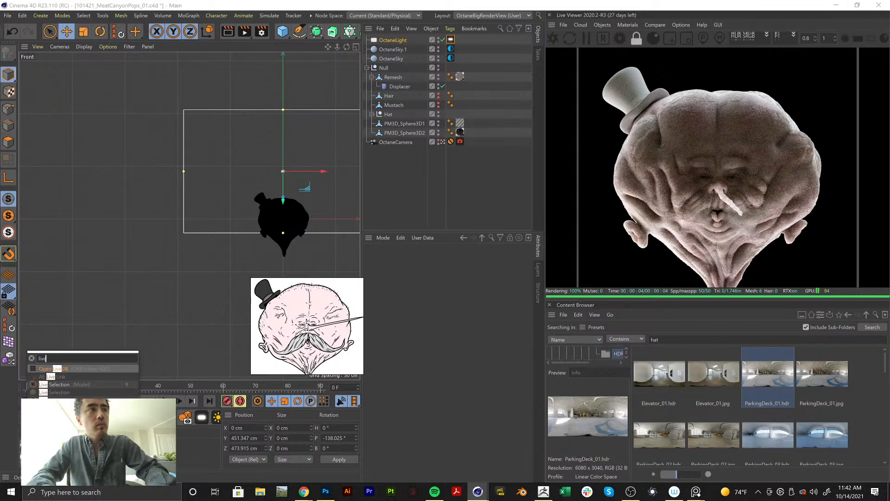
key(Return)
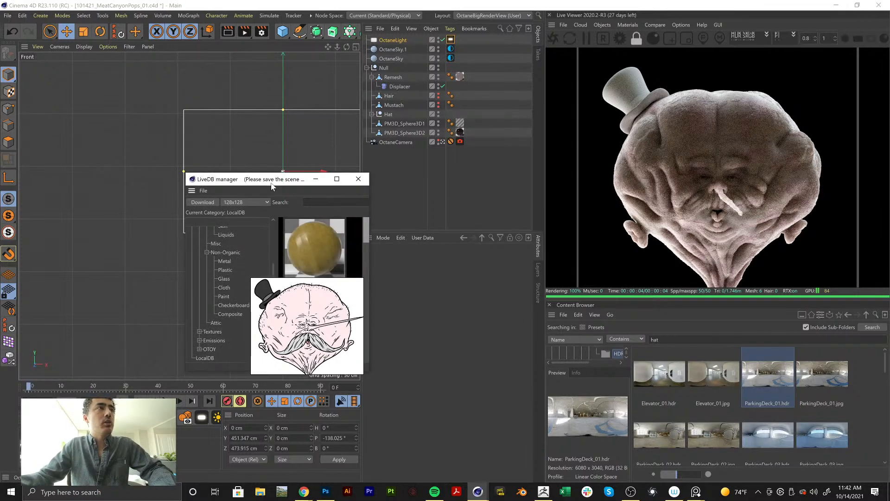
drag(271, 185, 154, 80)
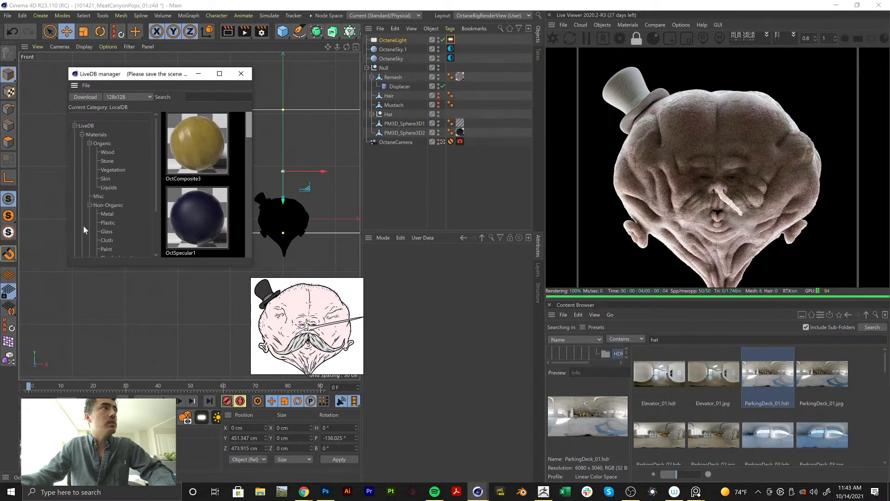
scroll(84, 227, down, 3)
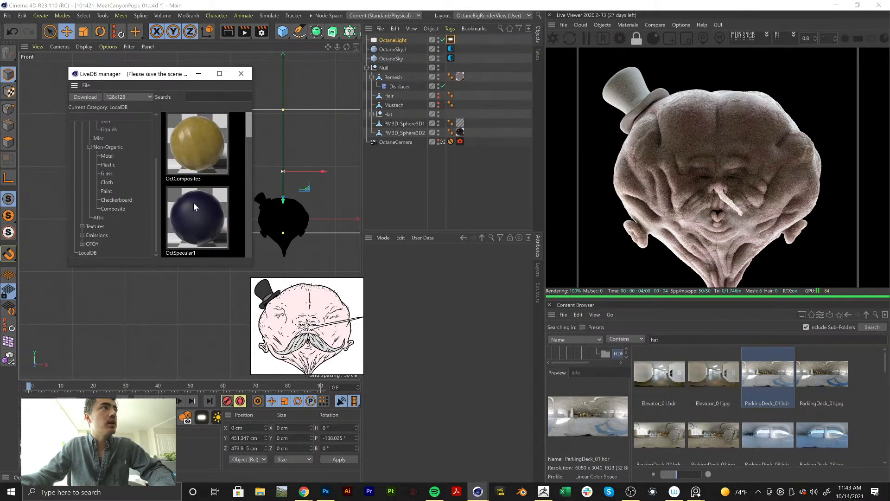
scroll(193, 202, down, 4)
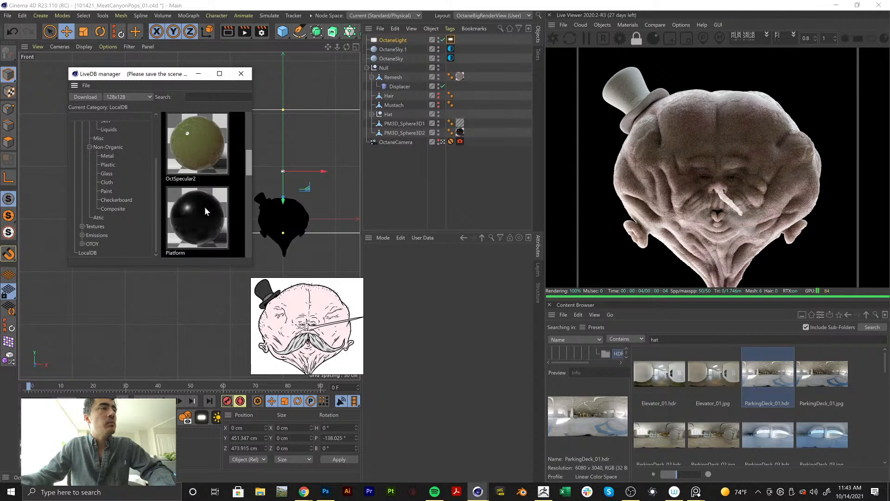
scroll(214, 213, down, 4)
scroll(115, 181, up, 3)
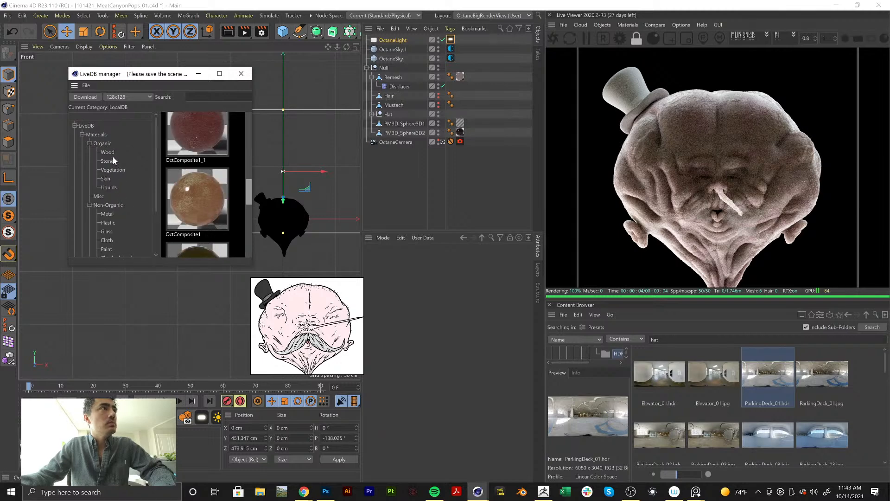
scroll(110, 172, down, 3)
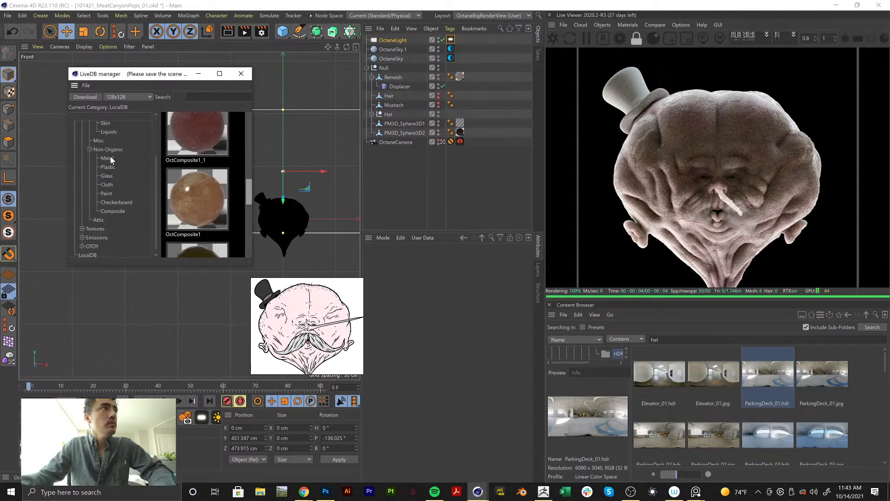
Download the FAB_Velvet-1a material from the LiveDB's Non-Organic Cloth category and close the manager
click(108, 185)
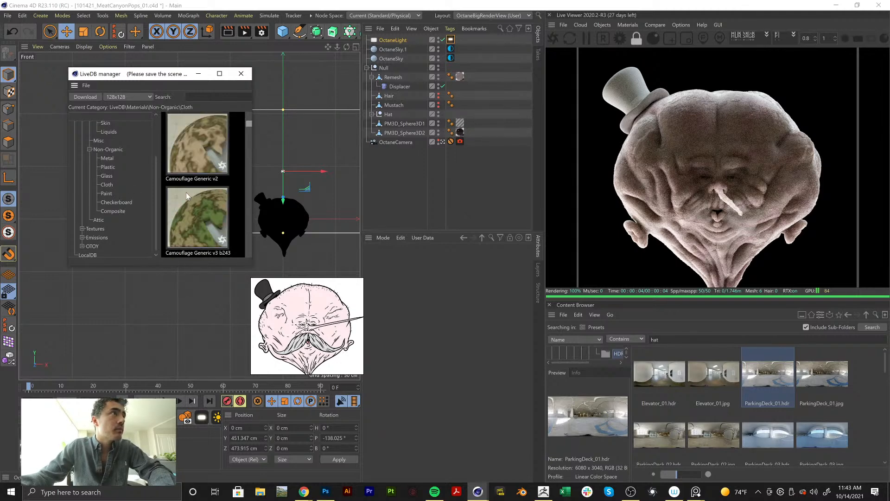
scroll(185, 193, down, 3)
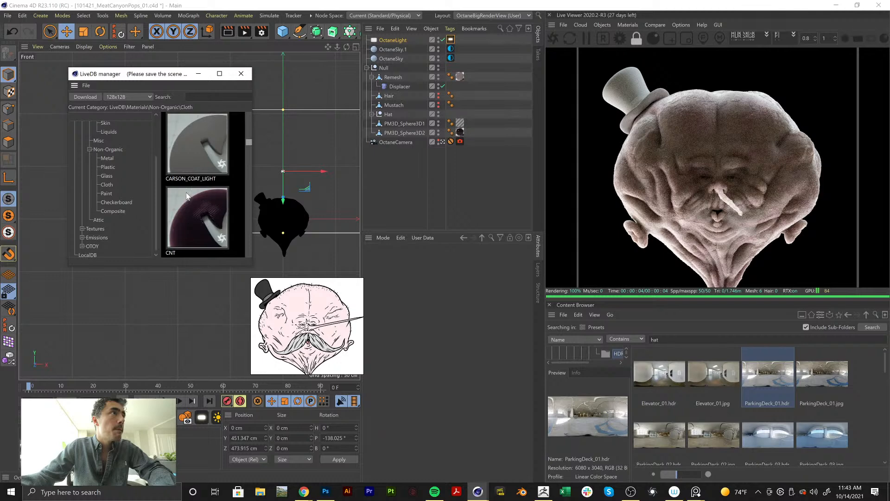
click(202, 159)
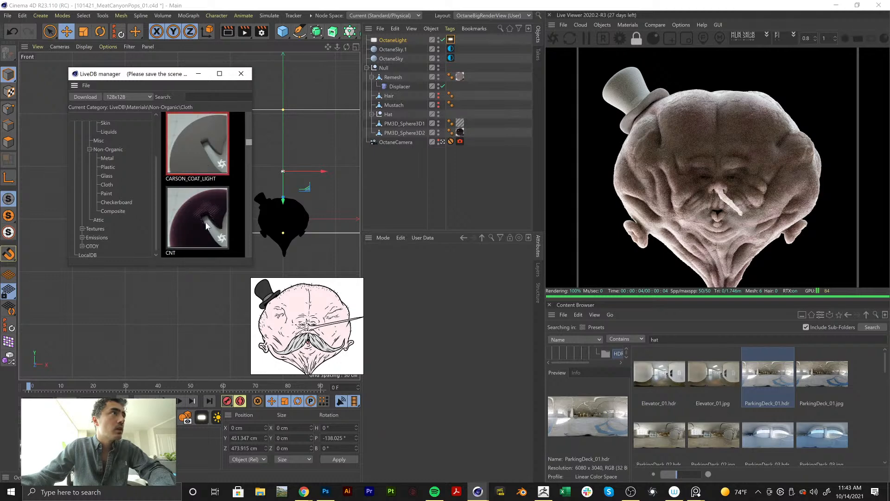
scroll(207, 227, down, 2)
scroll(207, 226, down, 2)
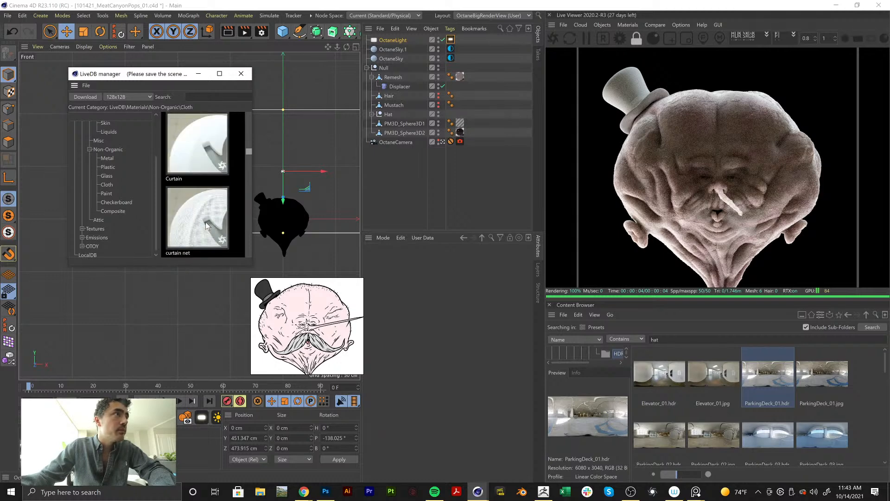
scroll(205, 221, down, 1)
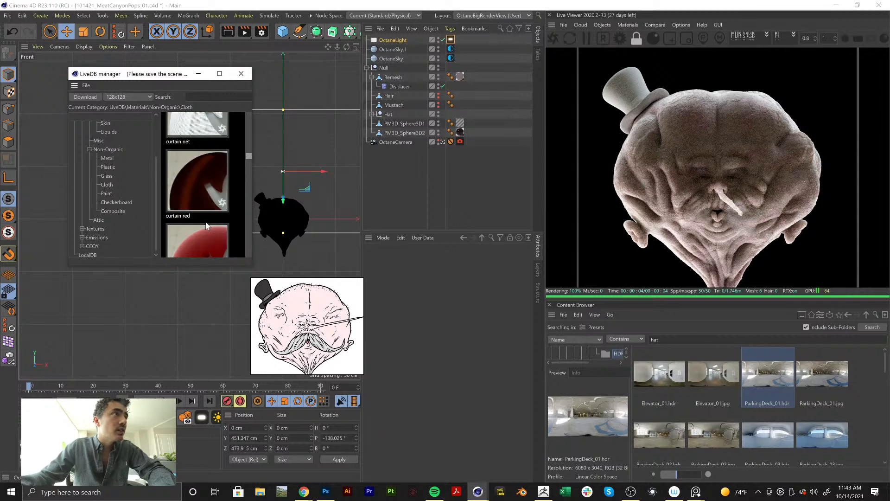
scroll(205, 221, down, 1)
scroll(207, 226, down, 1)
scroll(206, 226, down, 1)
scroll(207, 226, down, 1)
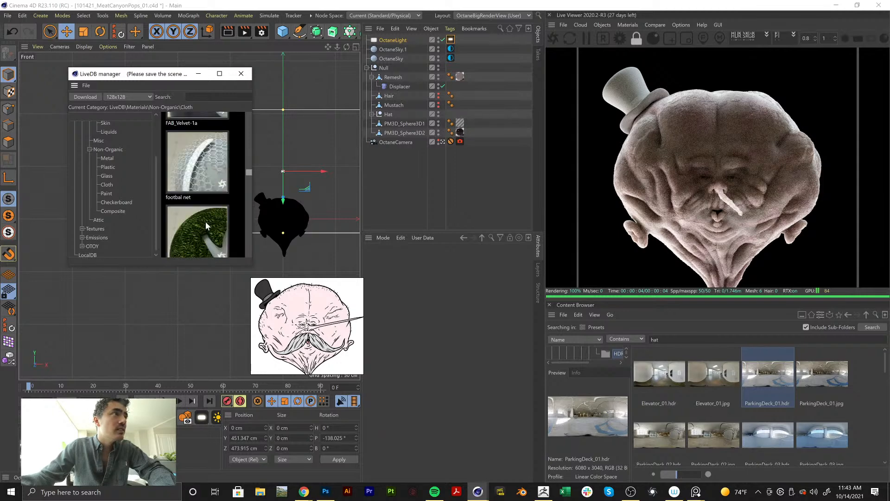
scroll(205, 222, up, 1)
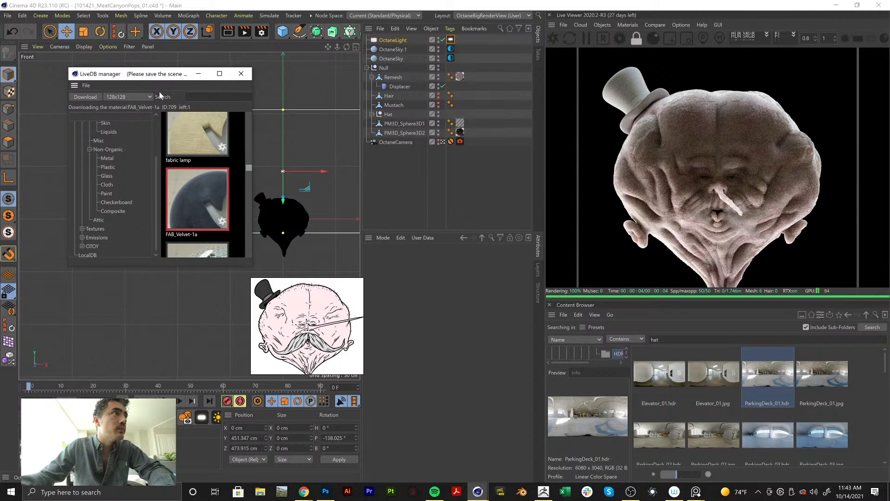
click(241, 73)
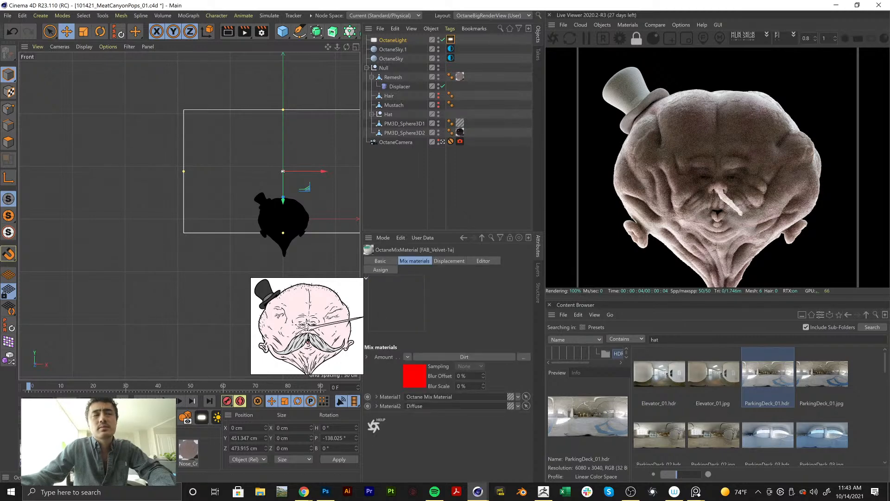
Apply the FAB_Velvet-1a material to the top hat, darken it to near black, and save the project
middle_click(121, 257)
key(F1)
drag(158, 453, 85, 110)
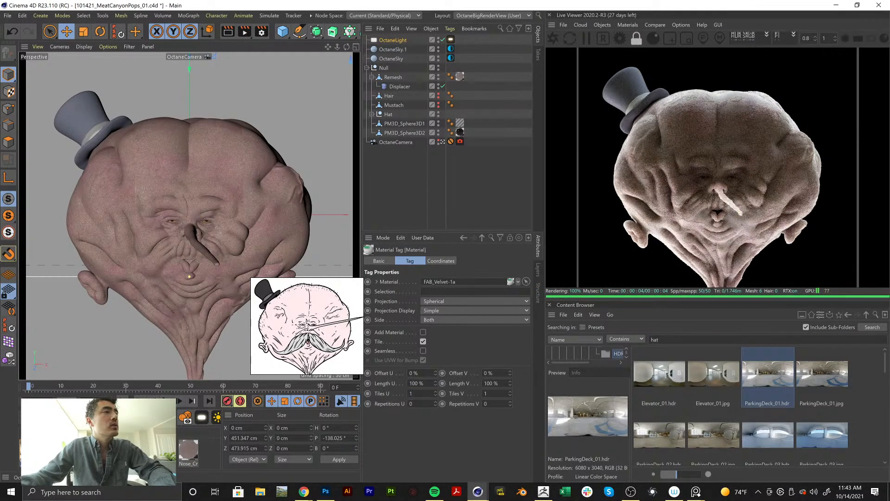
click(158, 452)
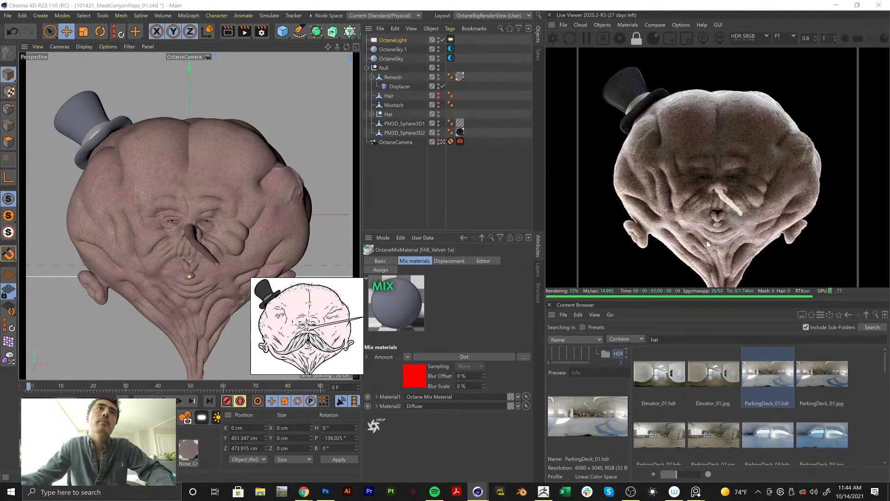
key(ctrl+s)
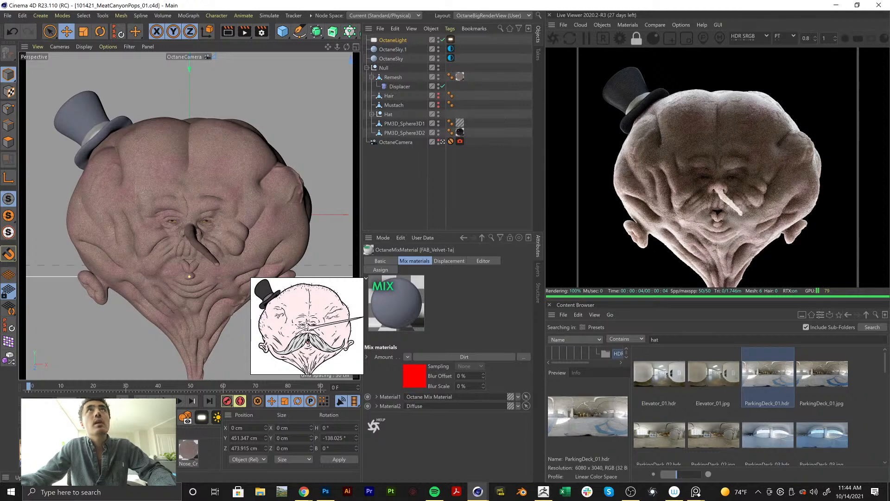
Darken the hat's OctGlossy1 material to a diffuse color brightness of about 0.082 and save the project
drag(69, 262, 97, 132)
click(55, 450)
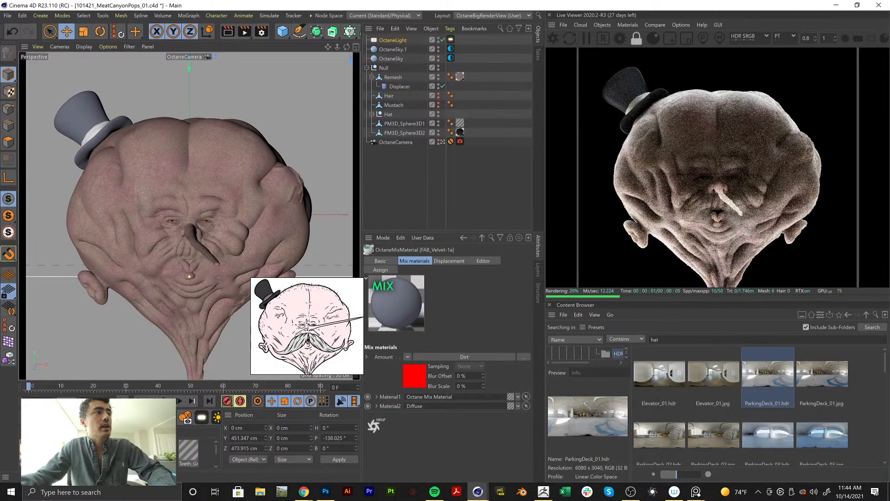
double_click(32, 450)
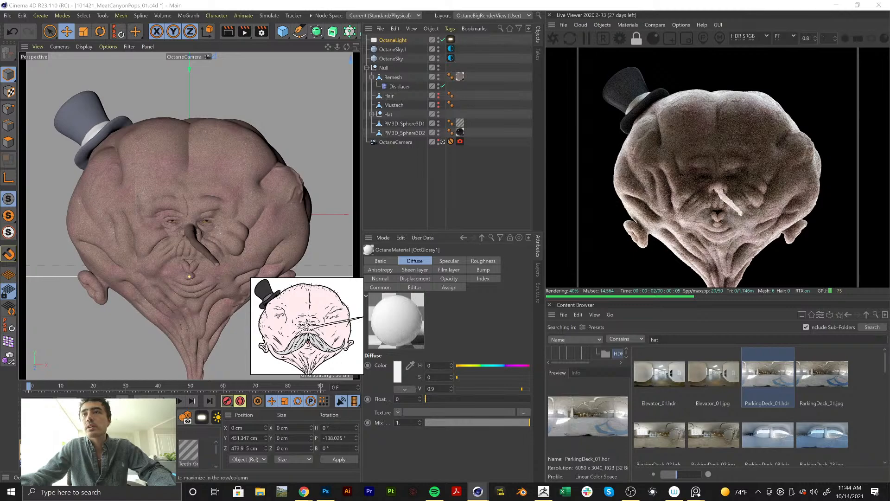
drag(521, 389, 467, 388)
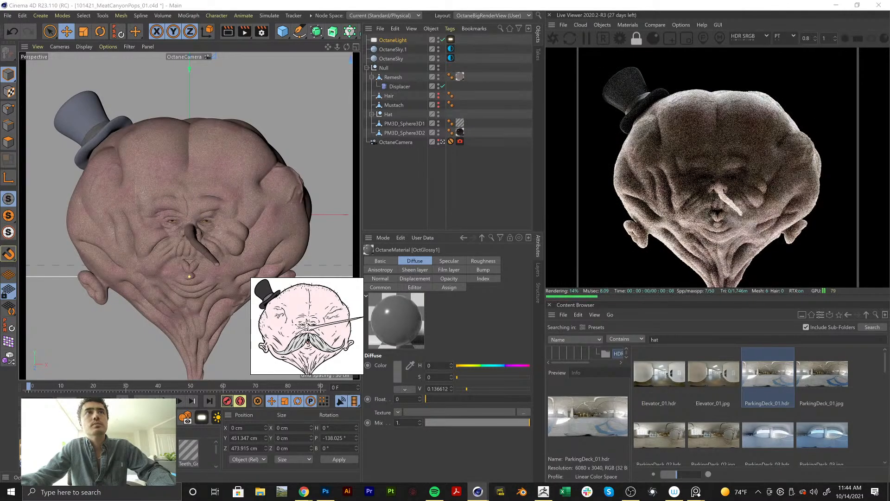
drag(451, 389, 452, 395)
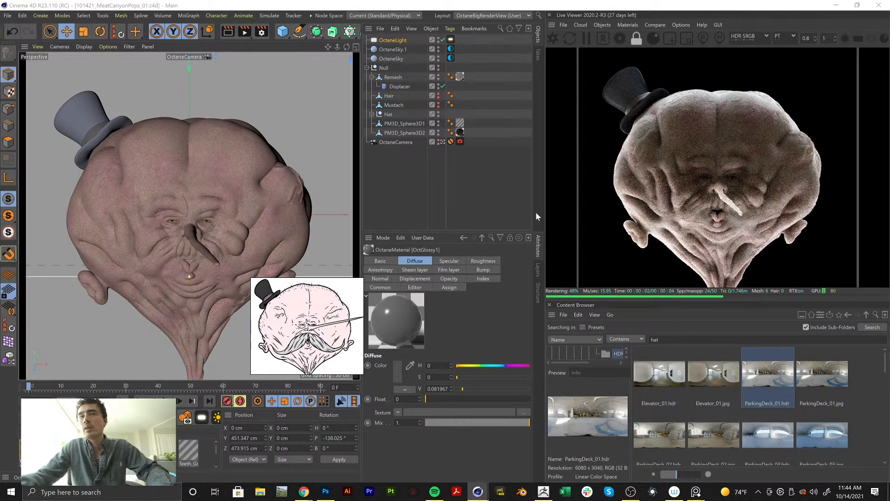
key(ctrl+s)
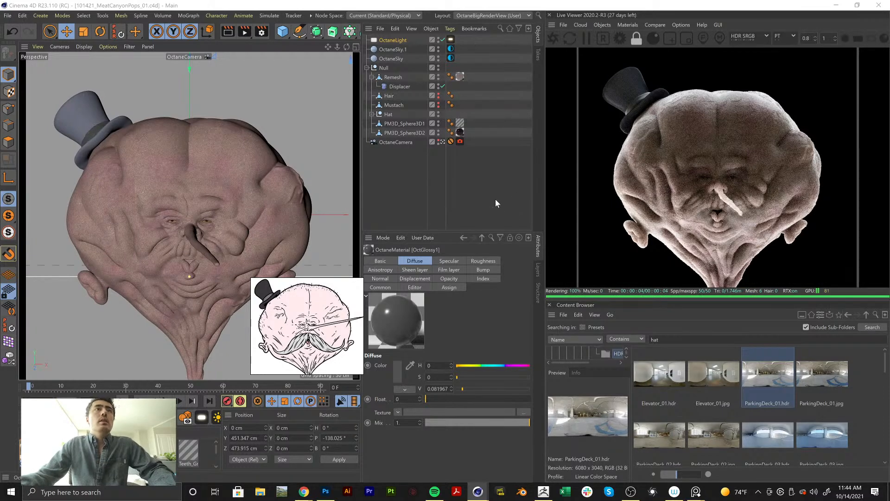
click(445, 177)
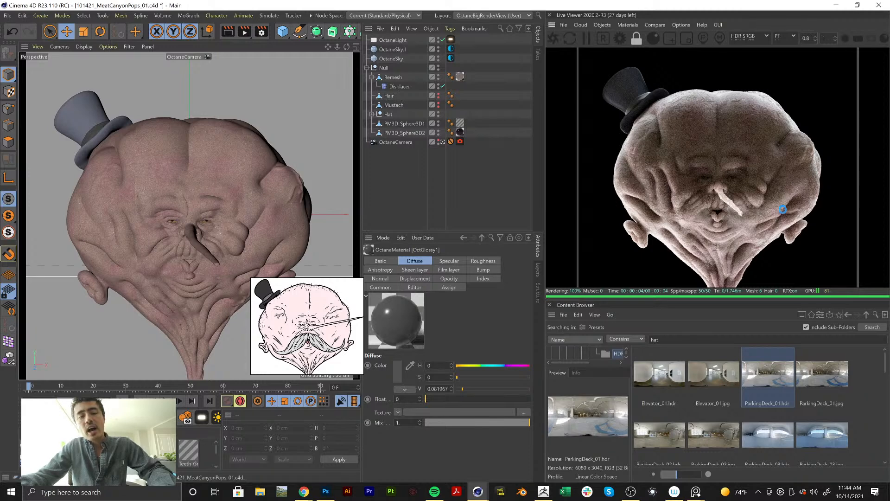
key(ctrl+s)
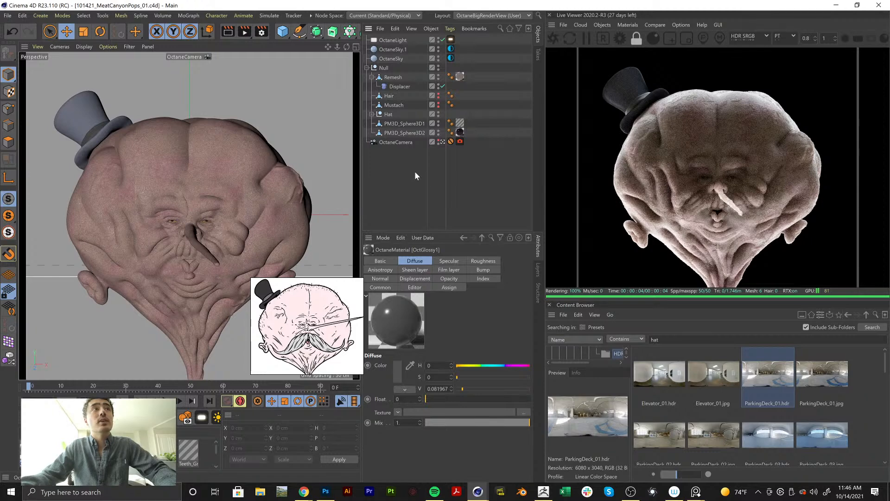
Examine the Nose_Crusty_01 material tag on the Remesh head, its projection properties and its available tag commands
click(460, 79)
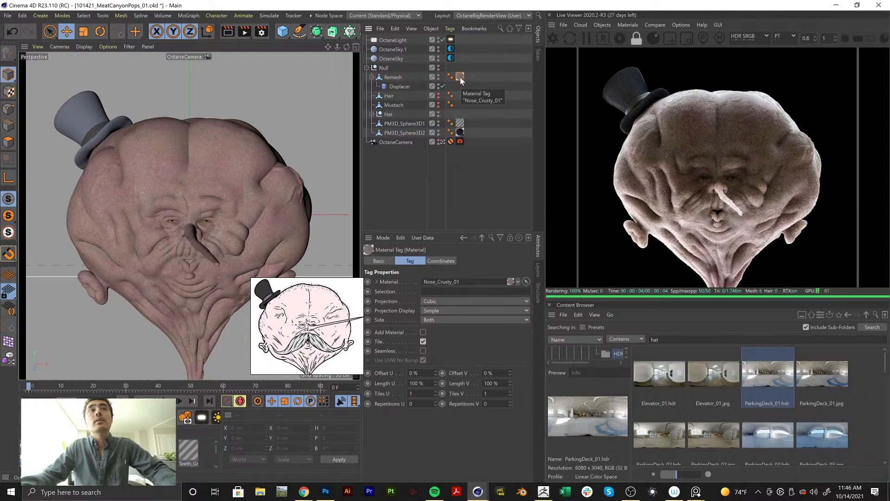
right_click(461, 80)
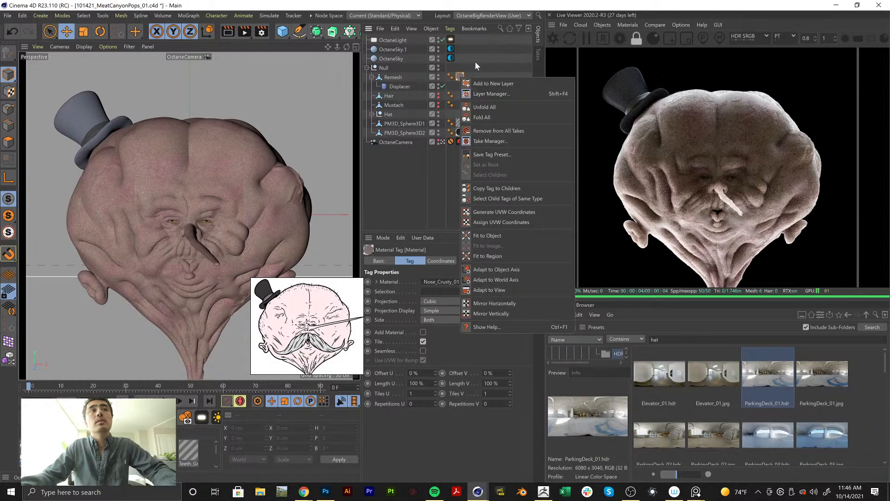
click(475, 61)
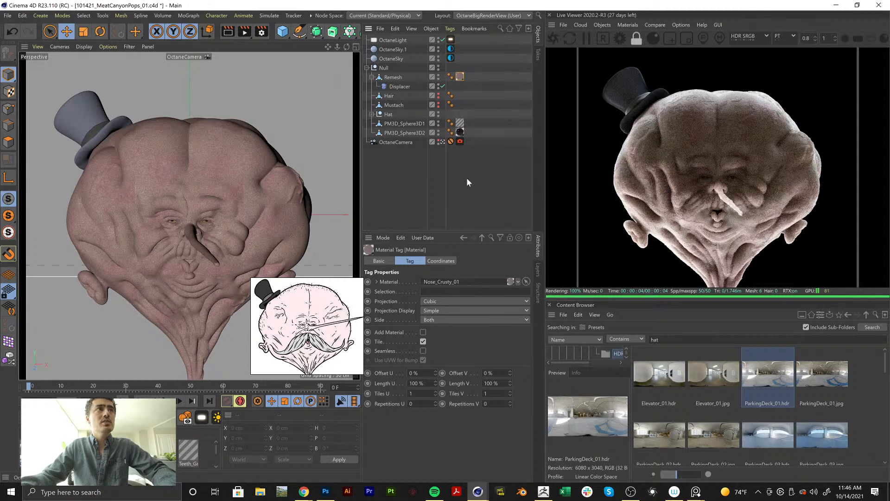
right_click(462, 77)
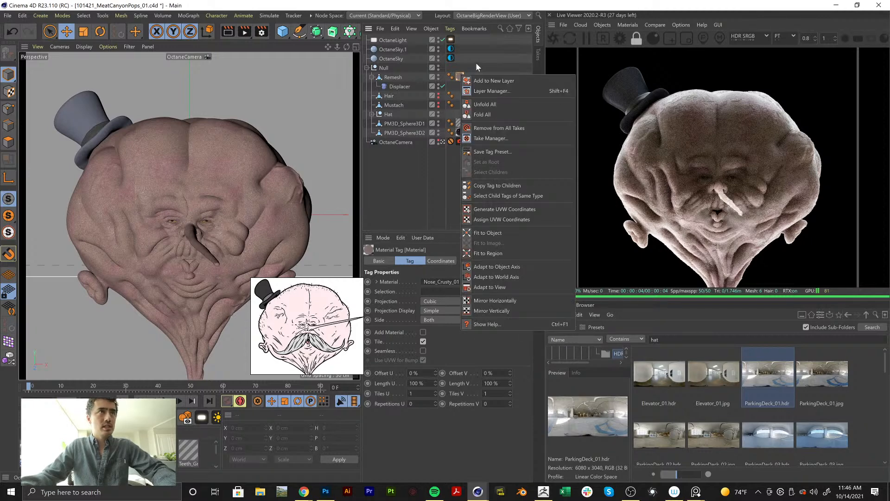
click(477, 64)
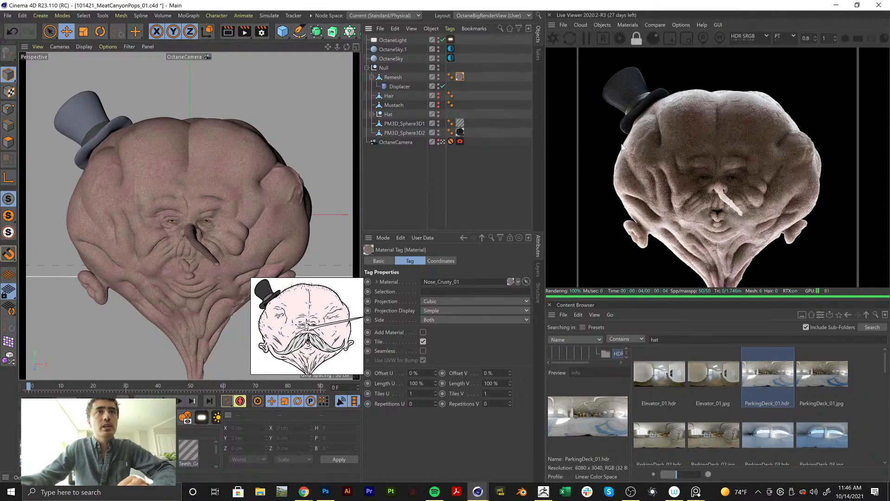
right_click(462, 78)
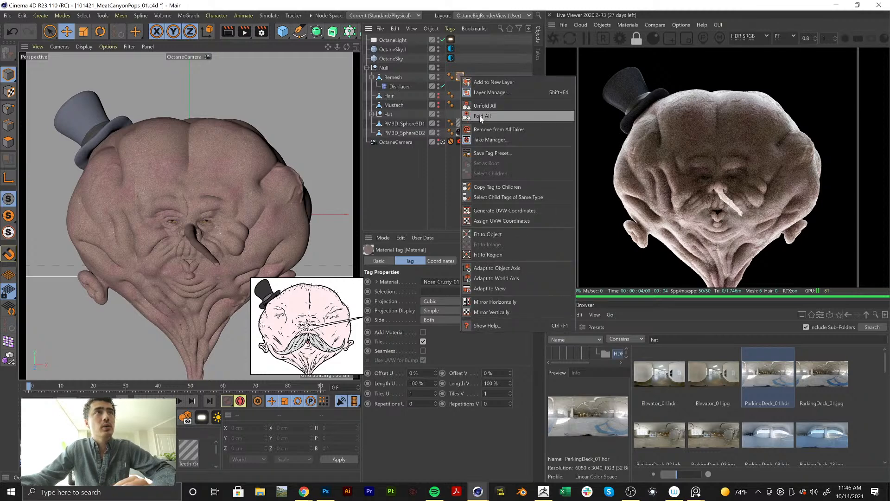
click(510, 63)
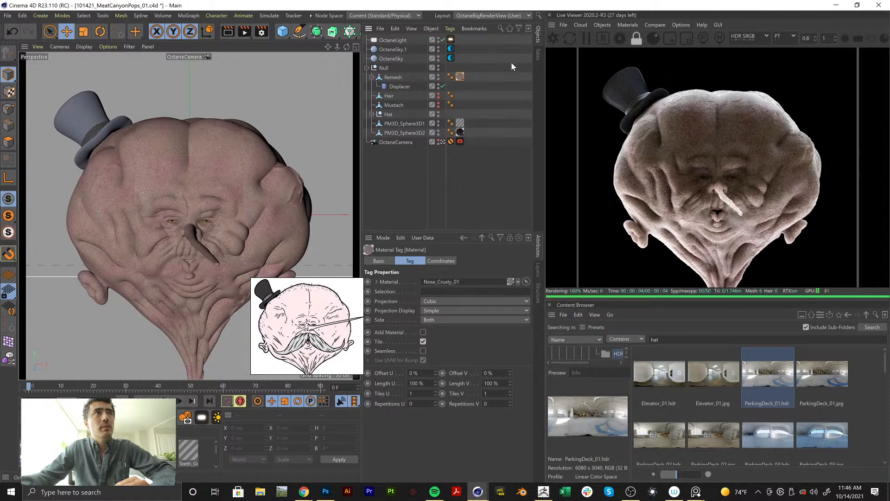
click(538, 269)
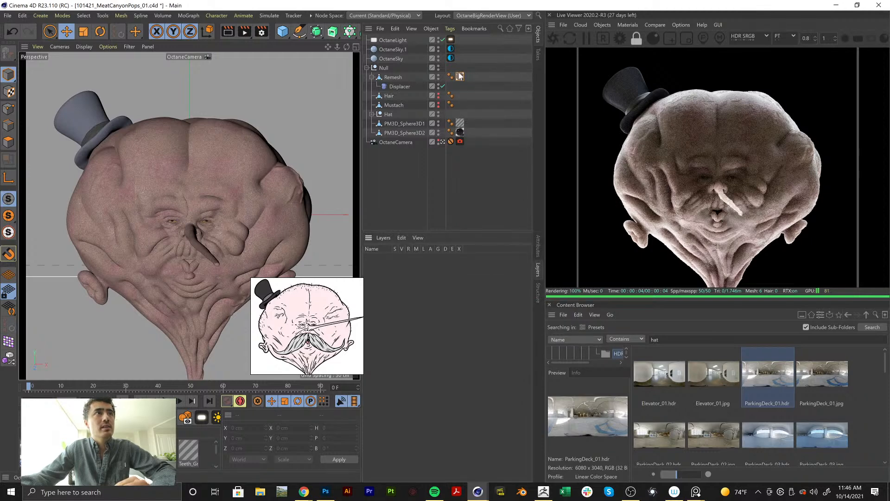
click(539, 242)
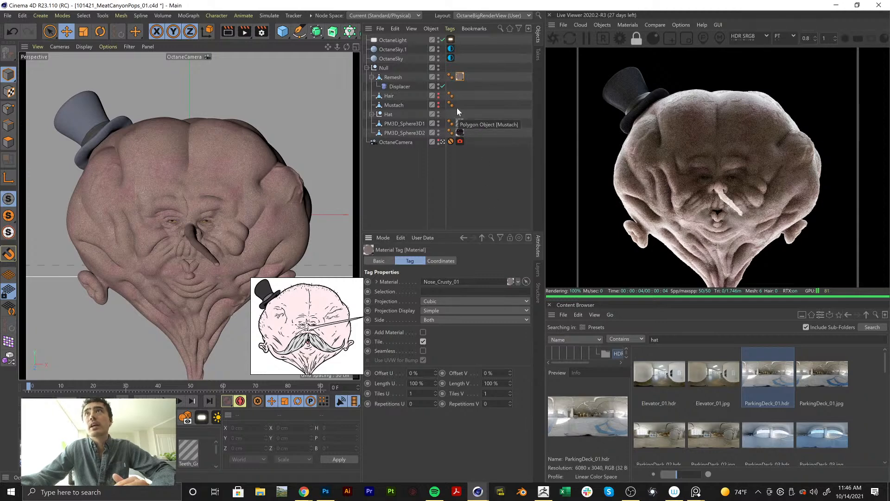
right_click(462, 76)
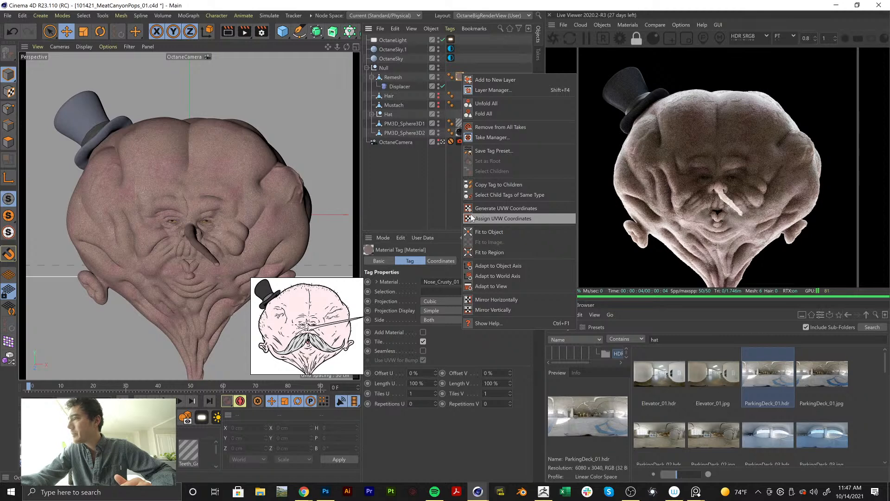
click(441, 178)
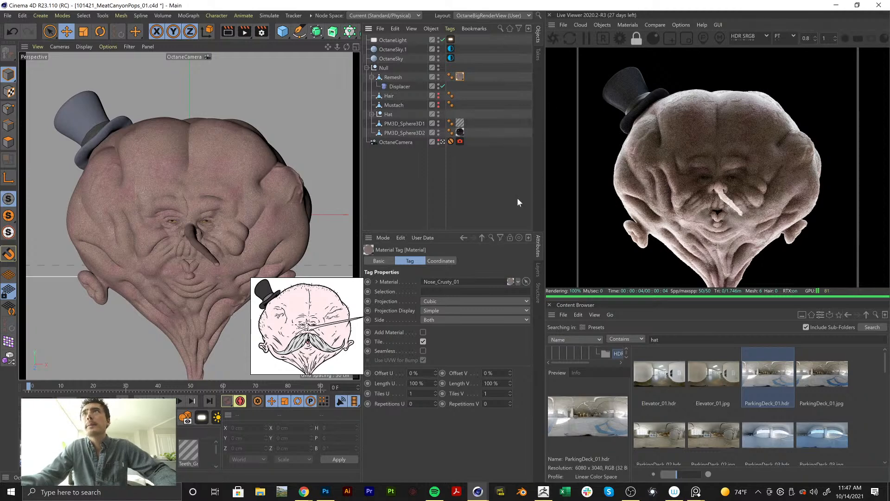
click(476, 188)
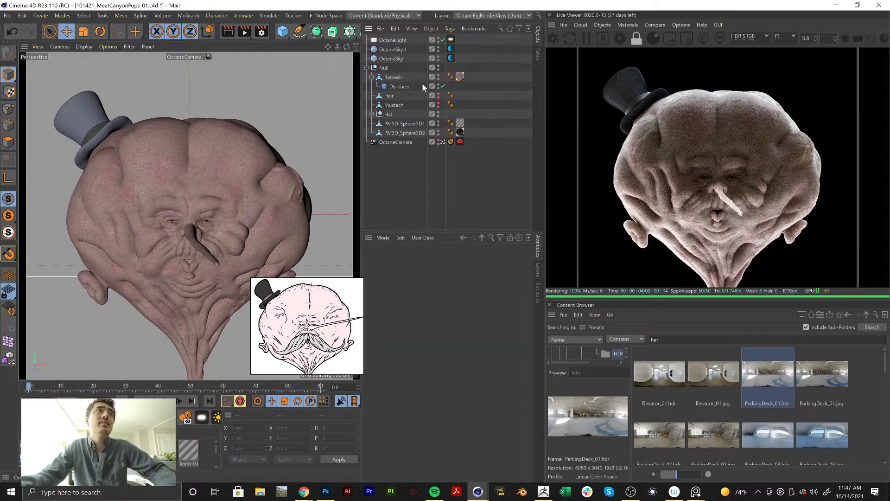
Remove the Nose_Crusty_01 material tag from the Remesh head and save the project
click(459, 78)
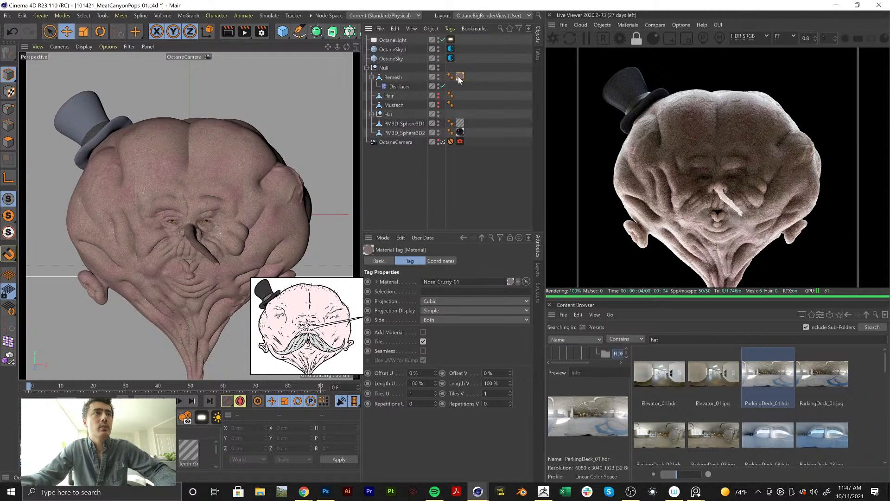
key(Delete)
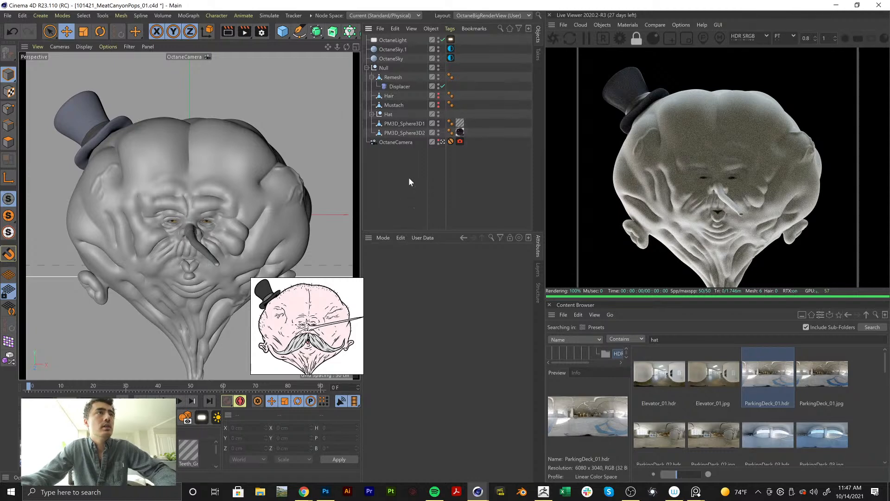
key(ctrl+s)
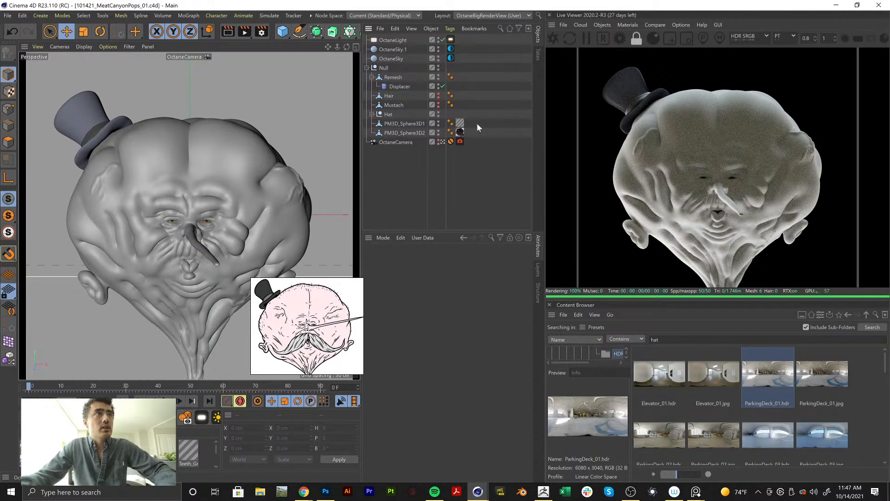
Add a Hair object to the Mustach mesh and set its guide roots to Polygon Area
click(393, 105)
key(shift+c)
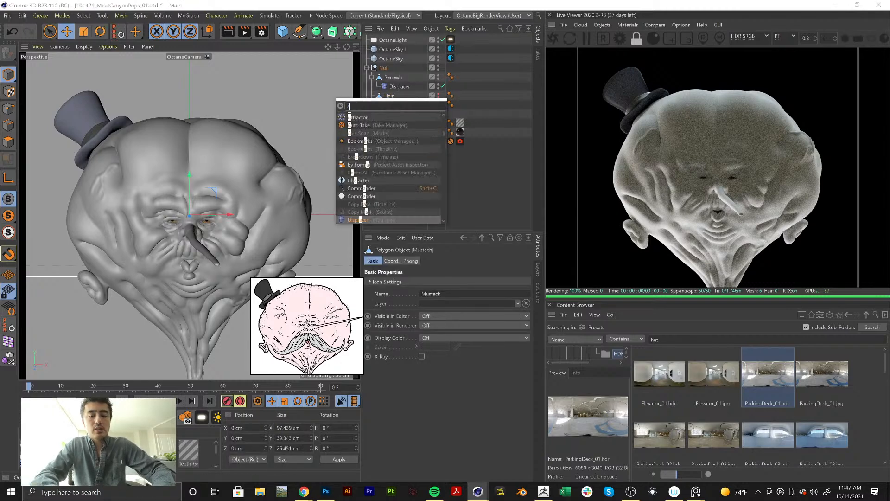
text(add)
key(Down)
key(Return)
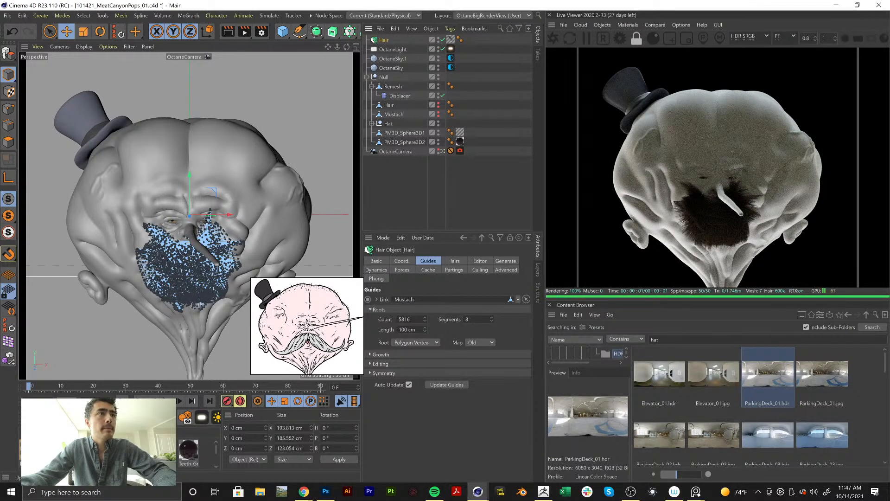
click(418, 342)
click(423, 357)
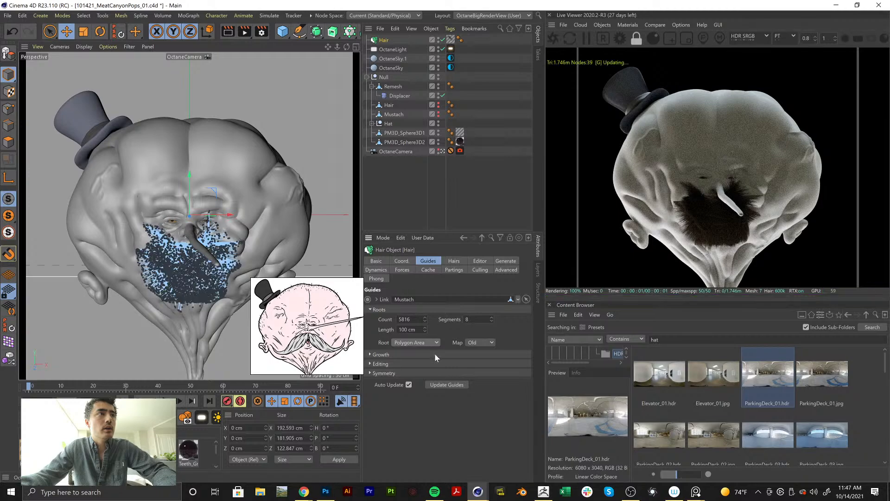
click(423, 364)
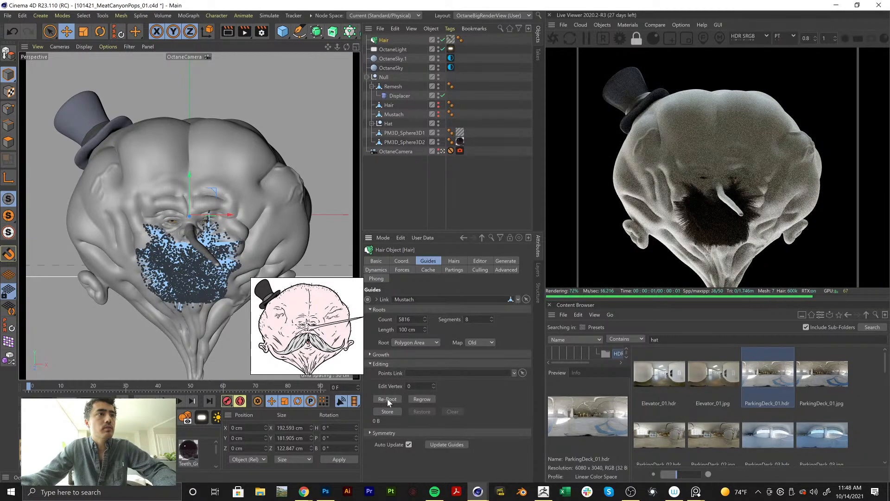
Set the mustache hair count to 10000 and its segments to 40
click(455, 260)
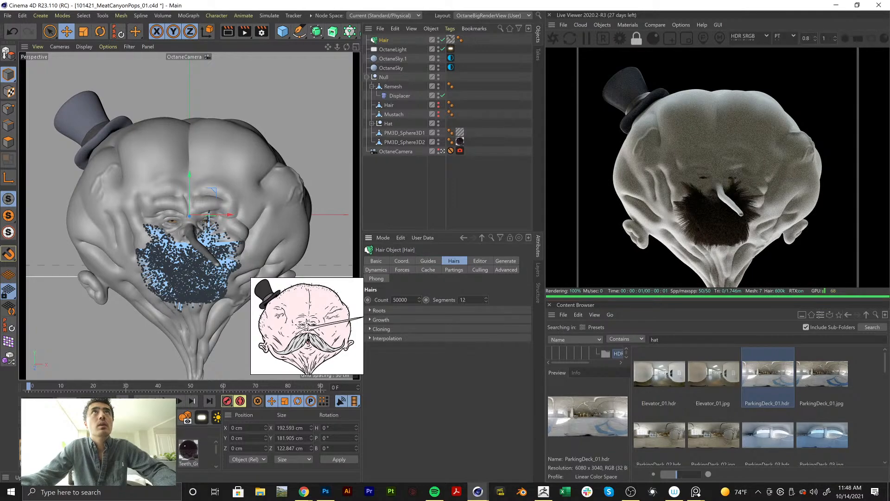
click(401, 300)
text(20000)
key(Return)
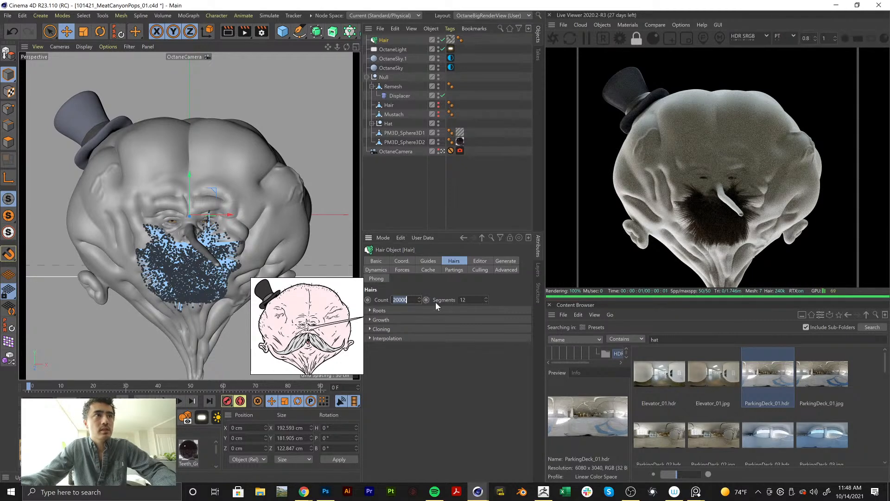
text(10000)
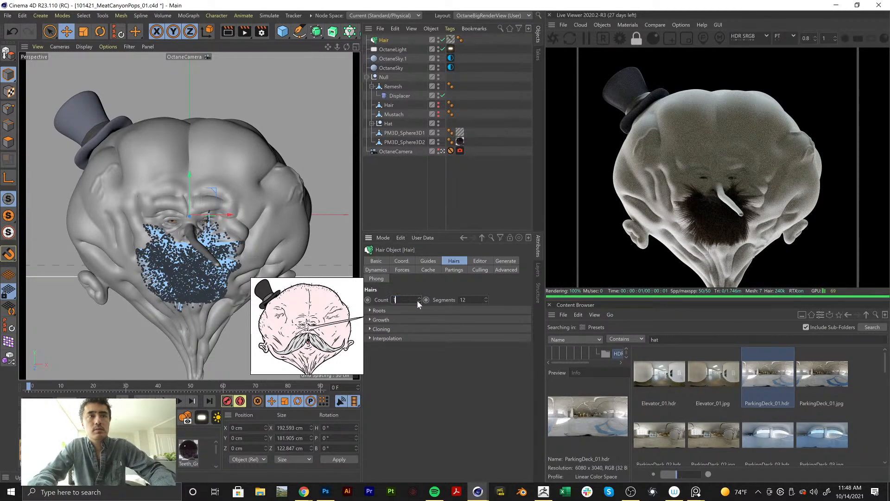
key(Return)
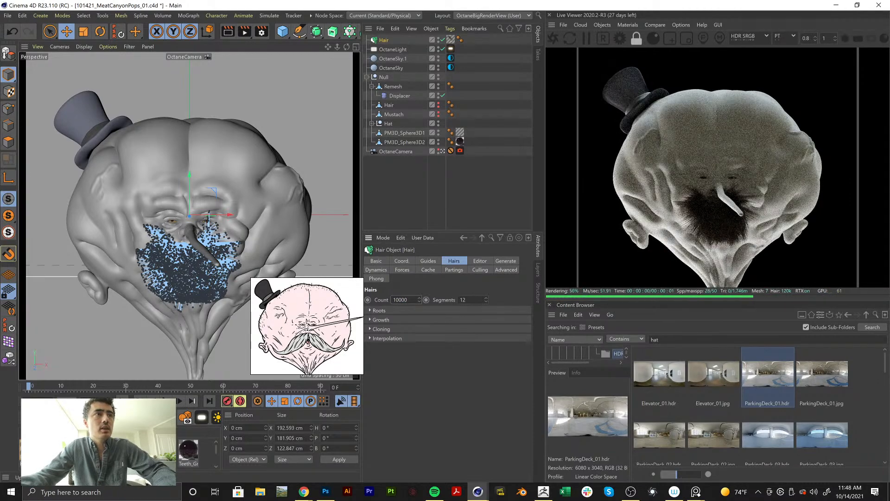
click(459, 300)
text(40)
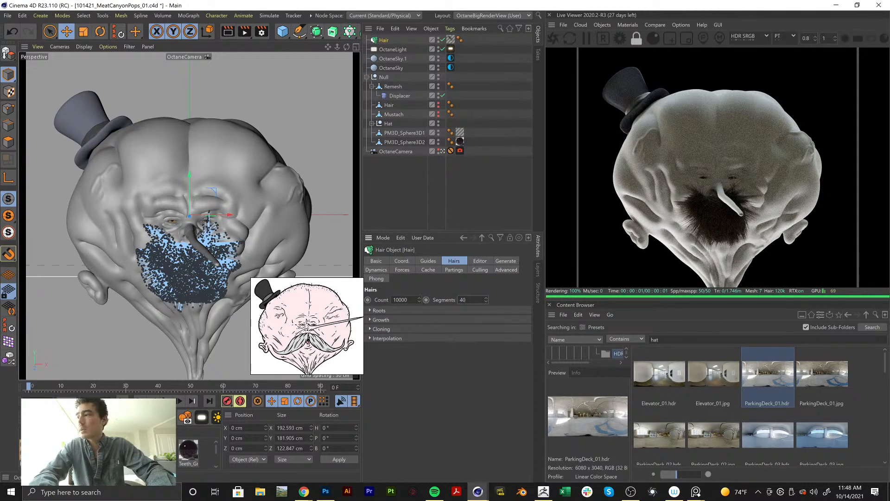
key(Return)
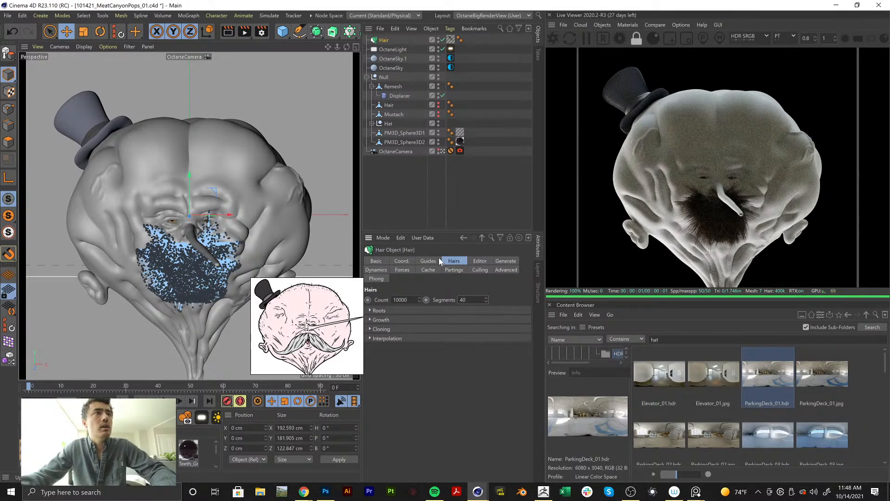
Leave the OctaneCamera view and set the mustache hair guides' length to 150 cm
click(449, 152)
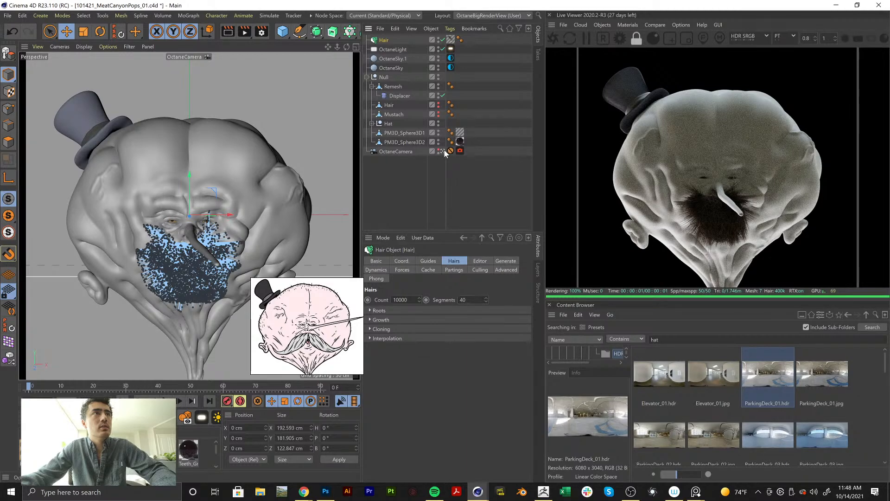
alt+drag(199, 227, 155, 252)
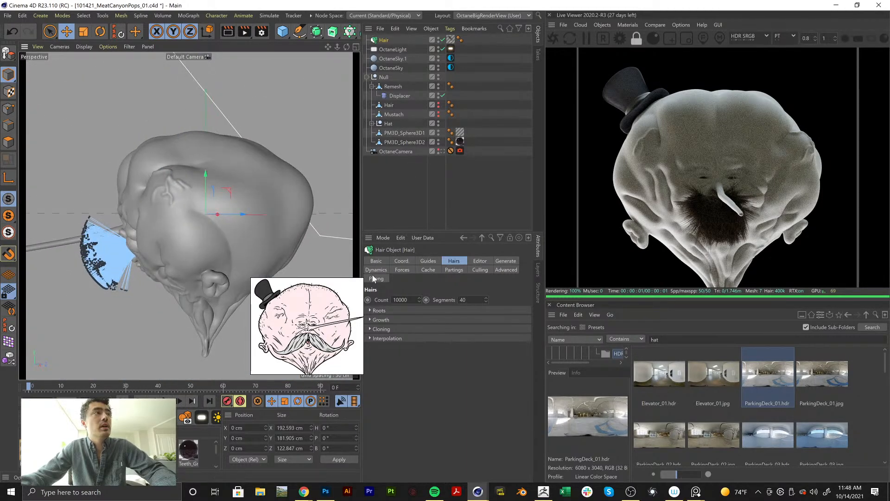
click(432, 261)
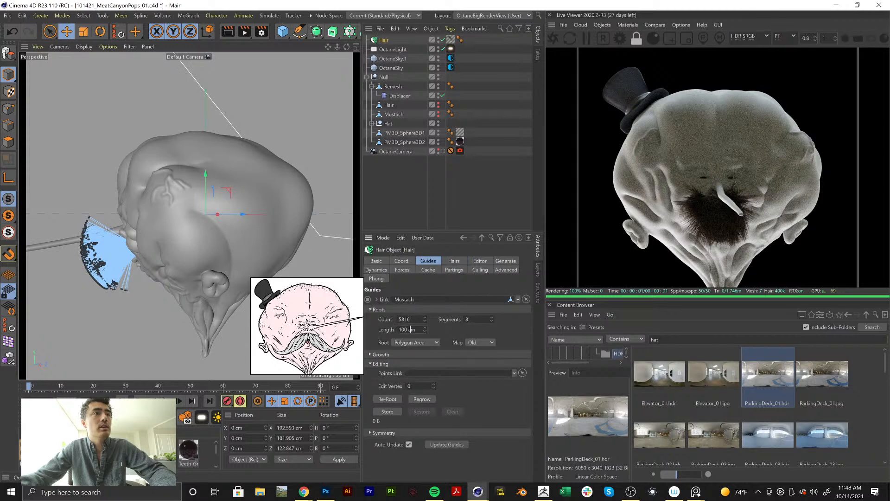
double_click(410, 330)
text(150)
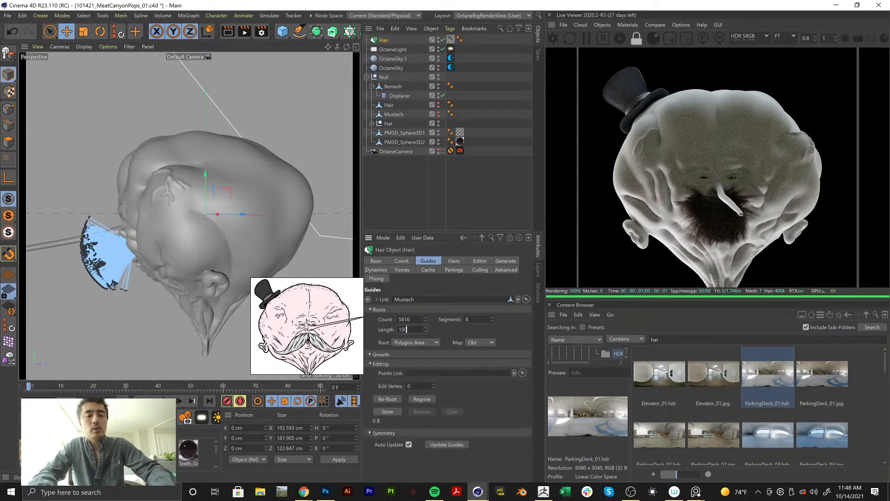
key(Return)
mouse_move(186, 278)
alt+mouse_down()
mouse_move(163, 278)
mouse_move(218, 273)
mouse_move(202, 275)
alt+mouse_up()
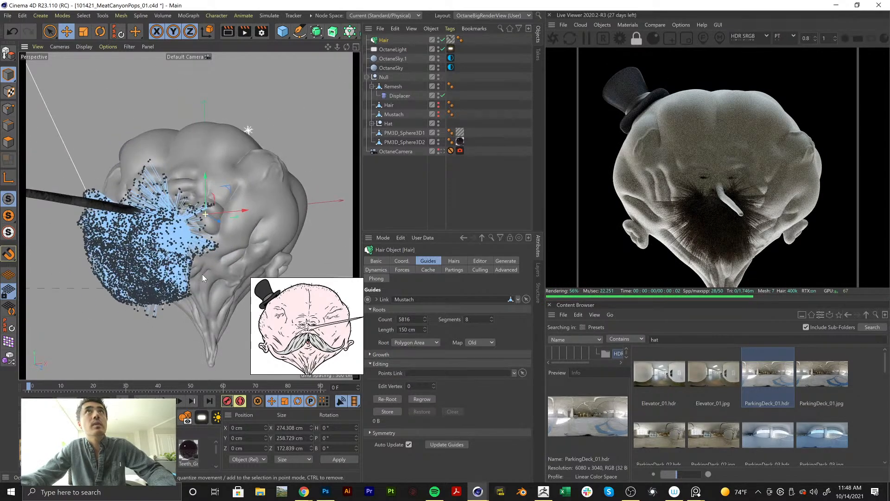
Increase the mustache hair guides' length to 175 cm
double_click(407, 329)
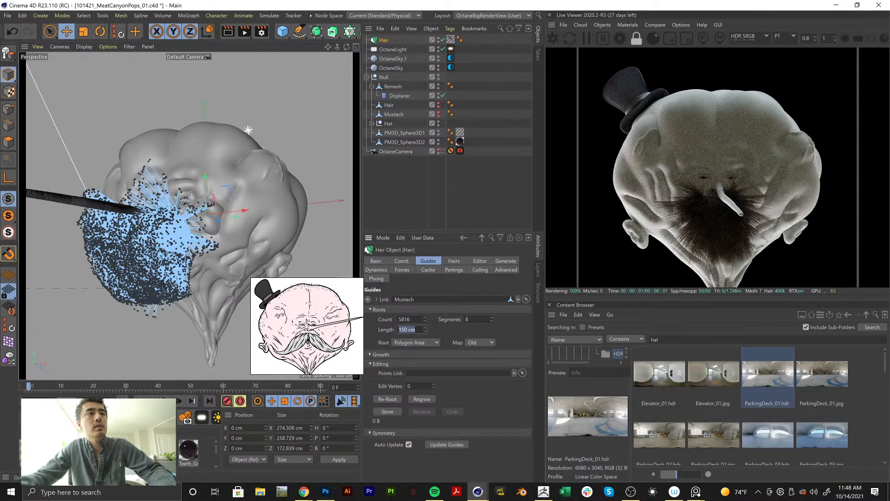
text(175)
key(Return)
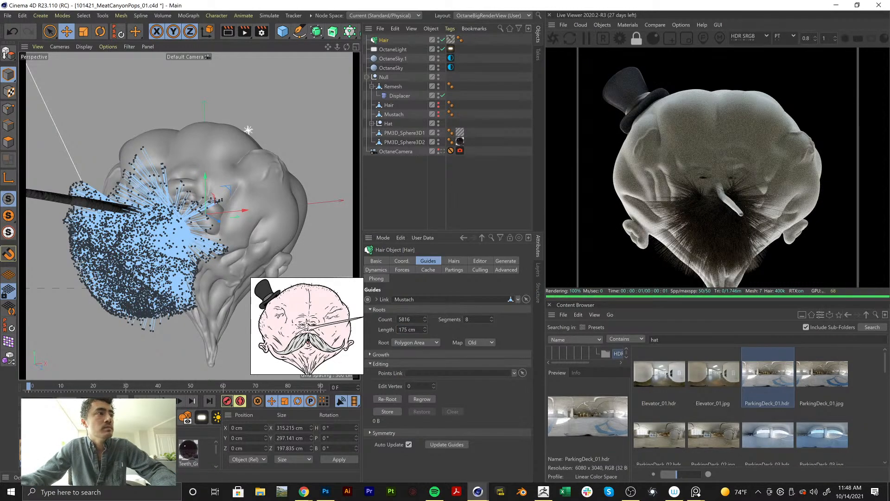
Check the Hair Mat color settings, then create an Octane Universal material and apply it to the mustache Hair object
double_click(451, 40)
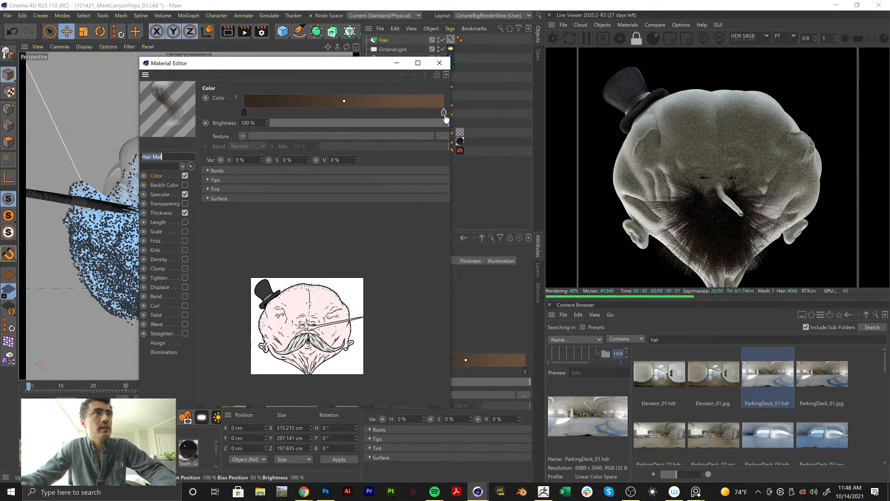
click(442, 64)
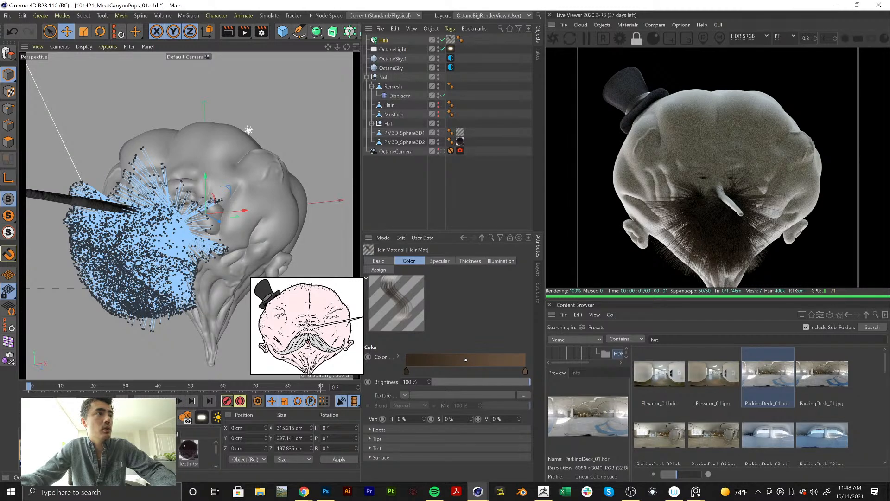
click(153, 417)
drag(30, 450, 384, 40)
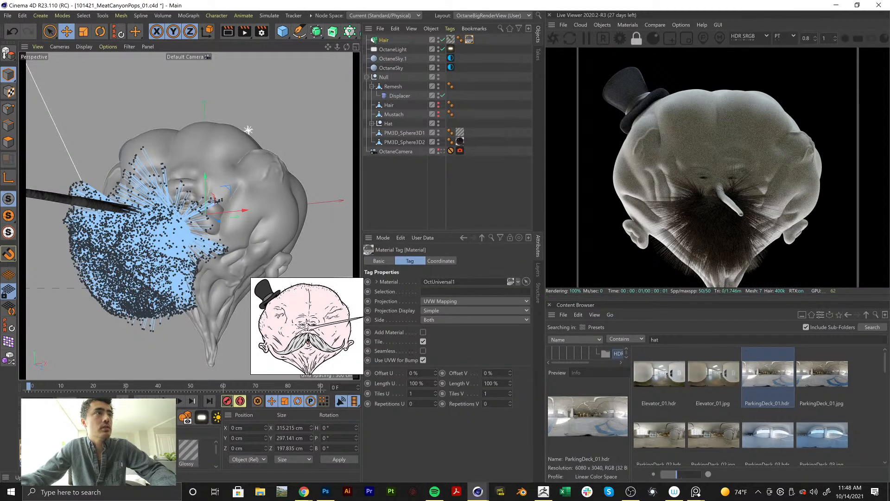
Add a MixTexture to the albedo channel of the mustache's OctUniversal1 material
double_click(30, 449)
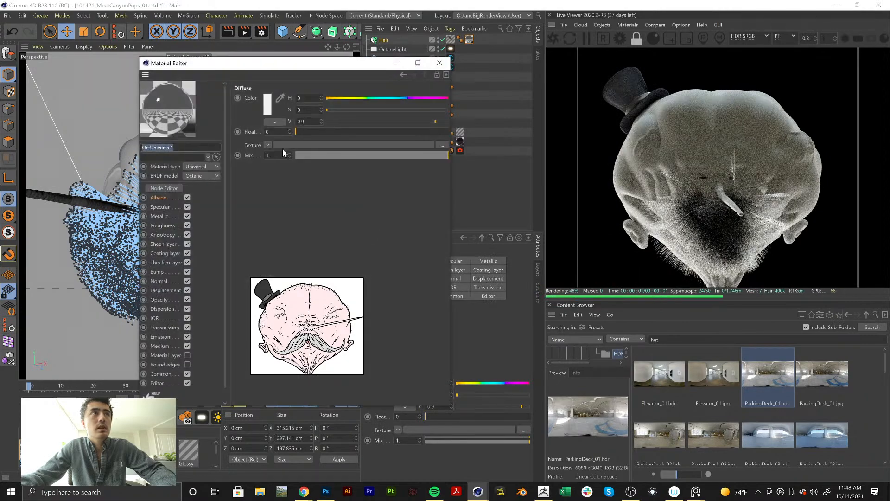
click(443, 63)
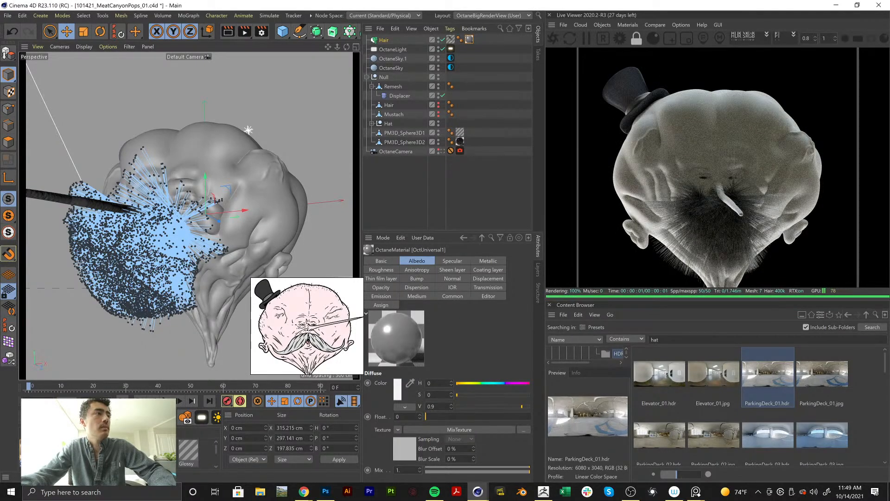
double_click(396, 337)
click(440, 63)
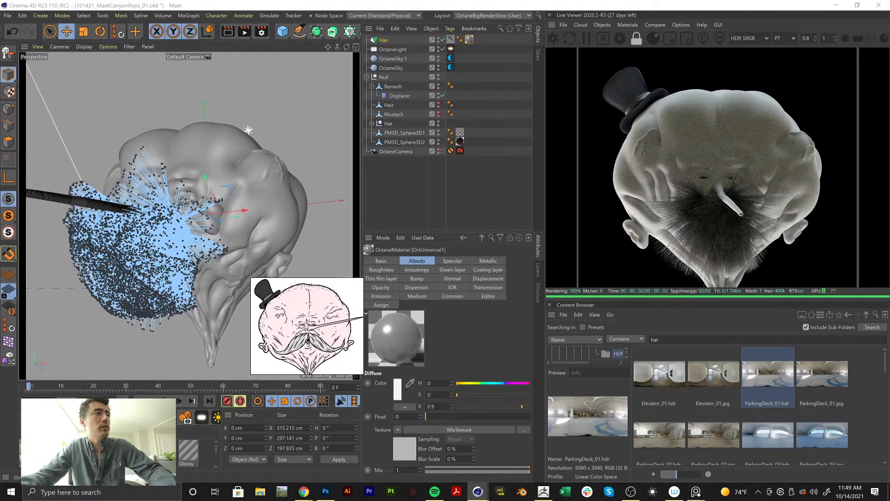
Enable the Wave channel in the Hair object's Hair Mat material
double_click(450, 105)
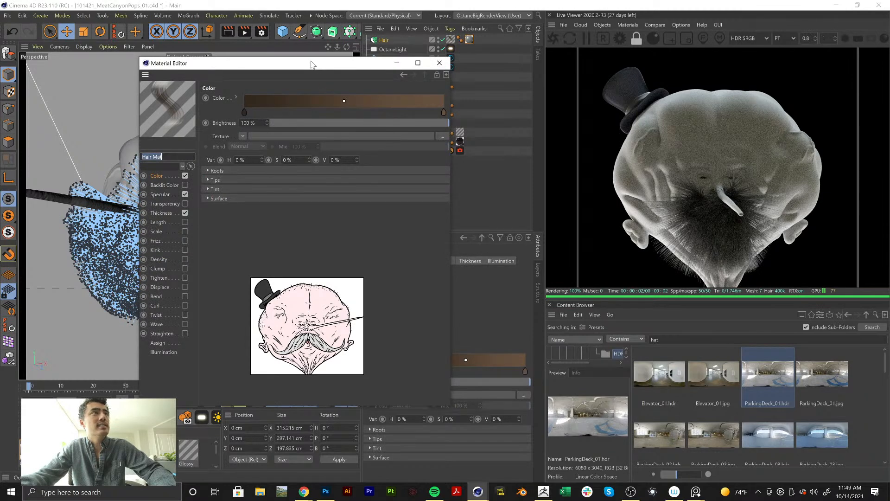
drag(312, 64, 228, 64)
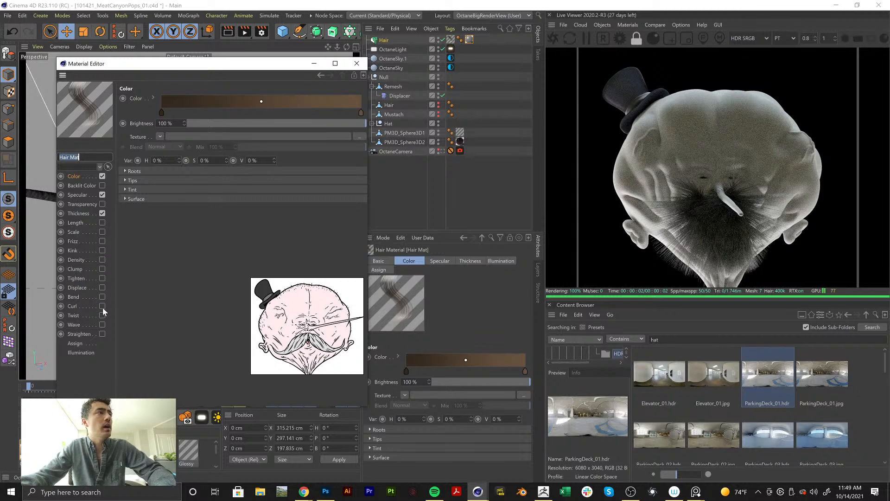
click(102, 324)
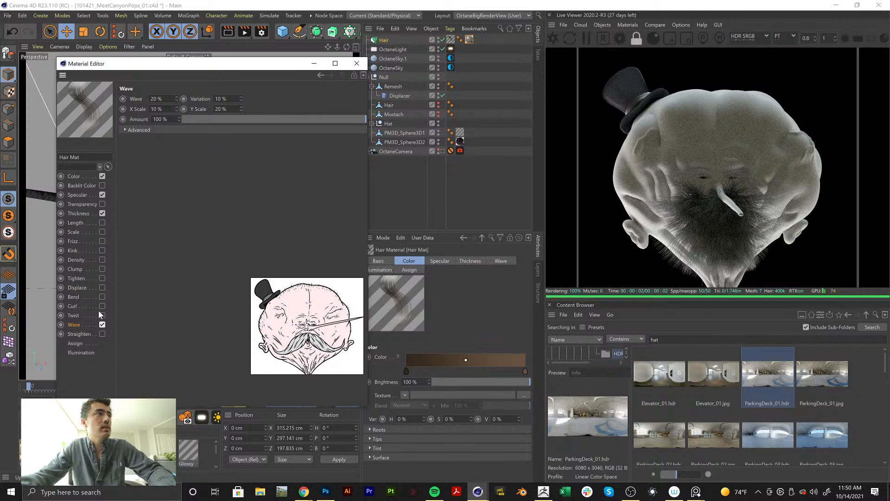
click(357, 63)
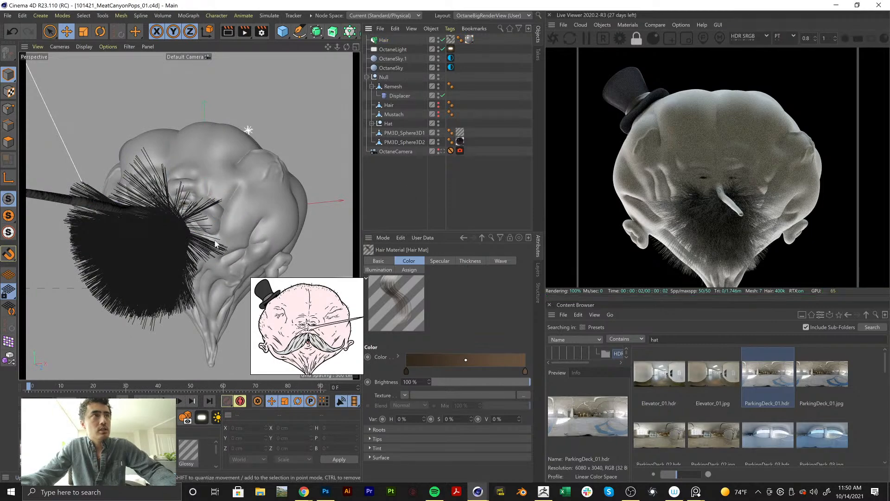
Activate the hair Brush tool for the mustache Hair object, try one stroke on the guides and undo it
alt+drag(183, 235, 182, 214)
alt+drag(234, 214, 312, 55)
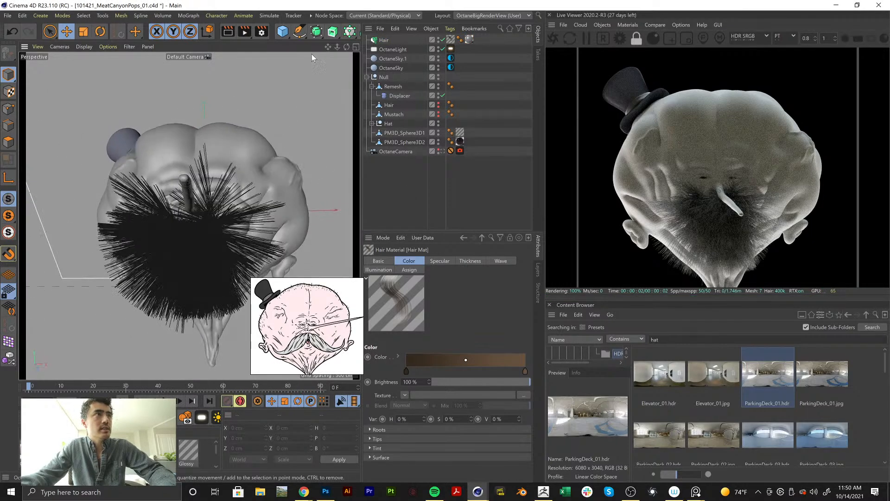
click(381, 40)
click(186, 16)
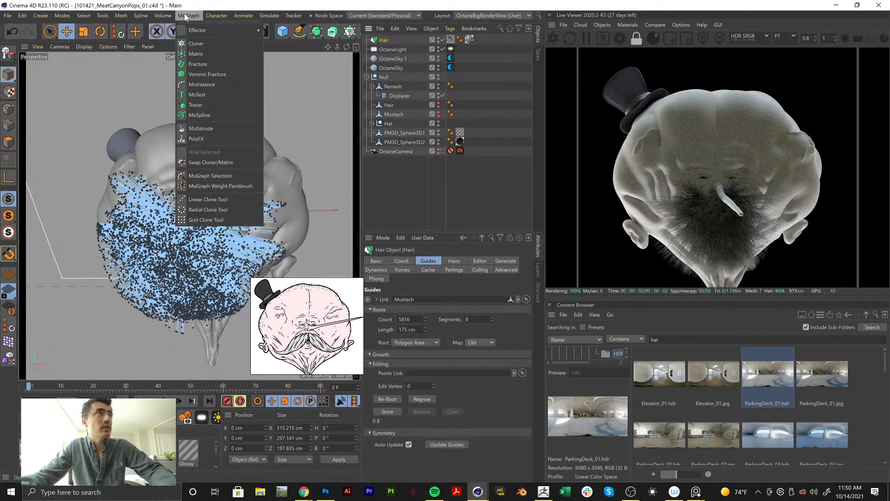
mouse_move(218, 15)
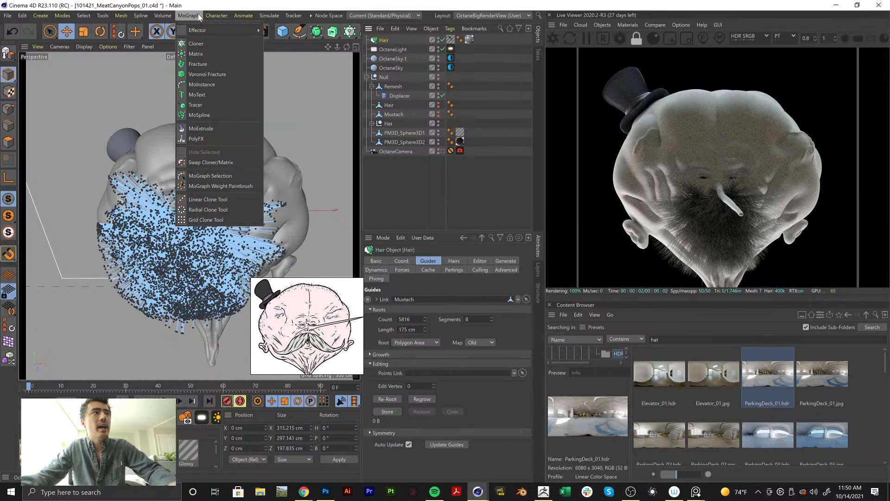
mouse_move(174, 22)
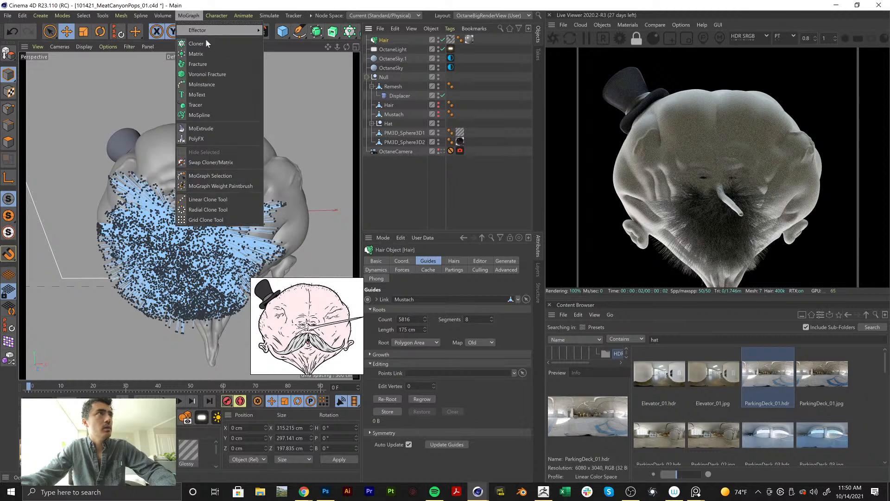
mouse_move(268, 15)
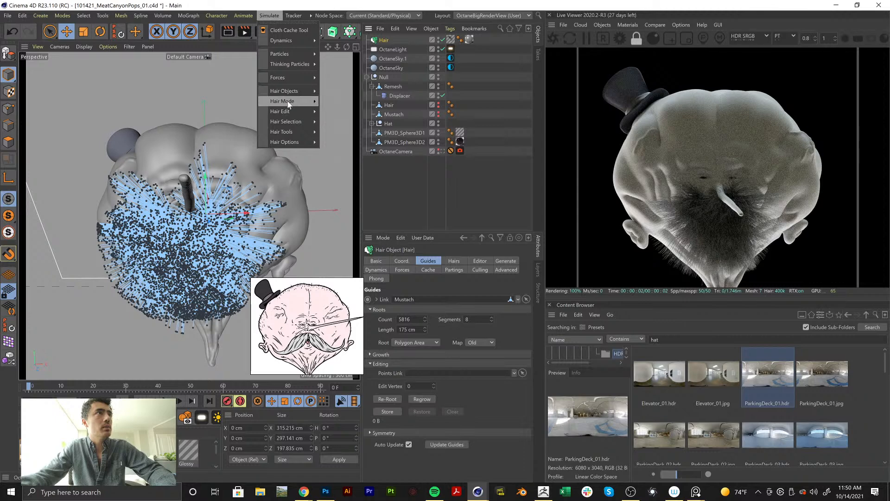
mouse_move(297, 134)
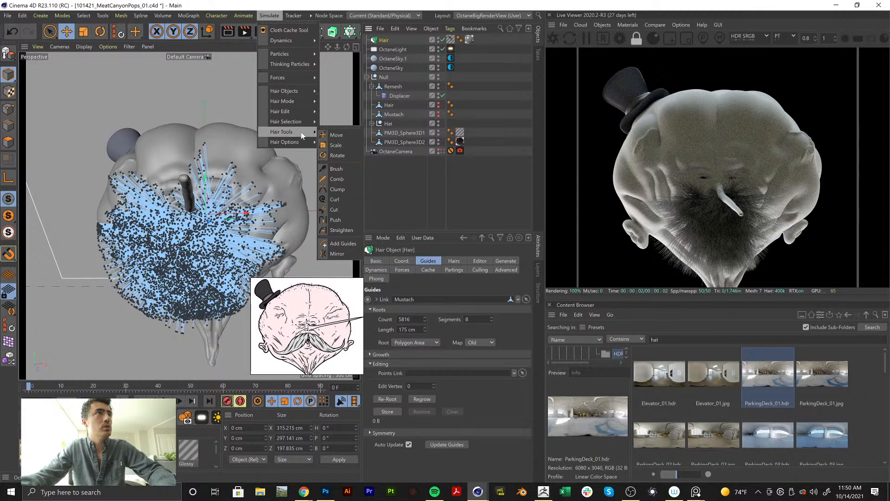
click(338, 169)
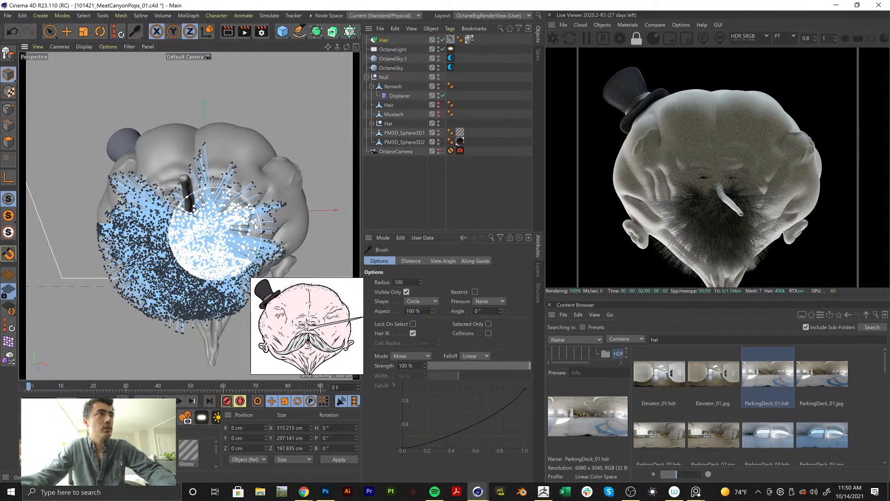
drag(255, 224, 306, 212)
key(ctrl+z)
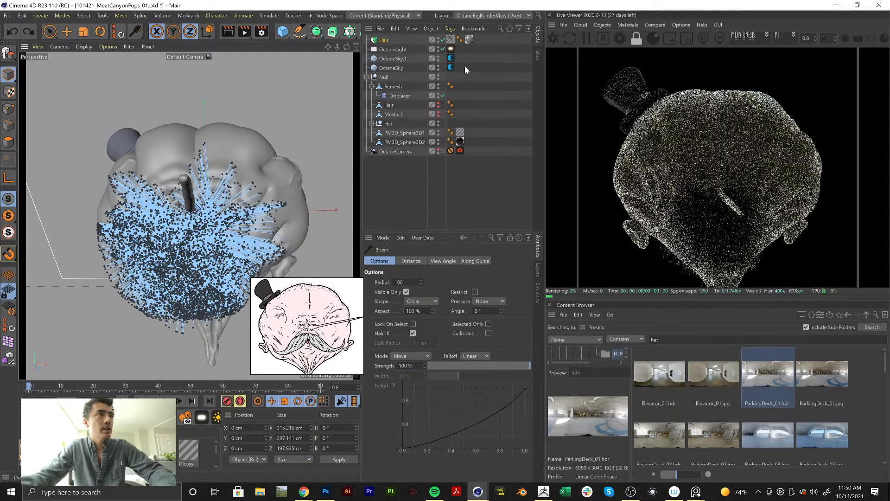
Pause the Octane live render, switch the hair editing mode to Guides, and undo a trial brush stroke
click(588, 39)
alt+middle_drag(297, 203, 277, 134)
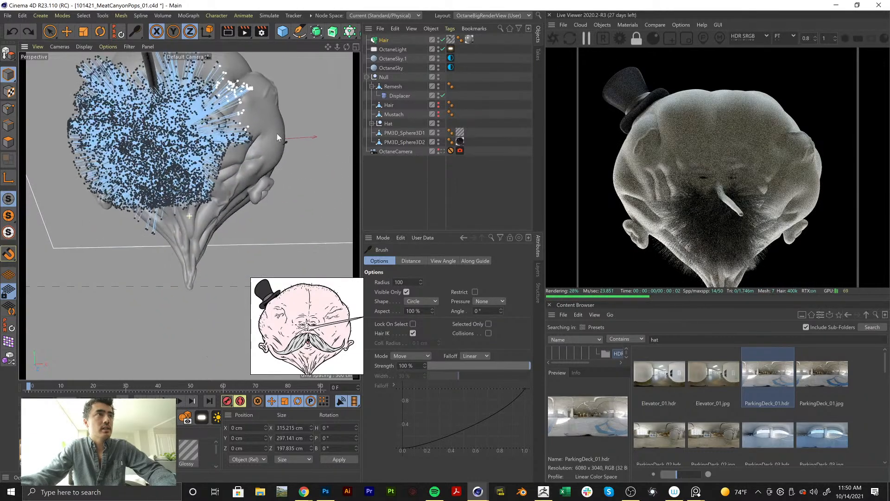
mouse_move(276, 133)
alt+mouse_down()
mouse_move(231, 184)
mouse_move(206, 188)
mouse_move(232, 184)
mouse_move(180, 155)
mouse_move(129, 186)
alt+mouse_up()
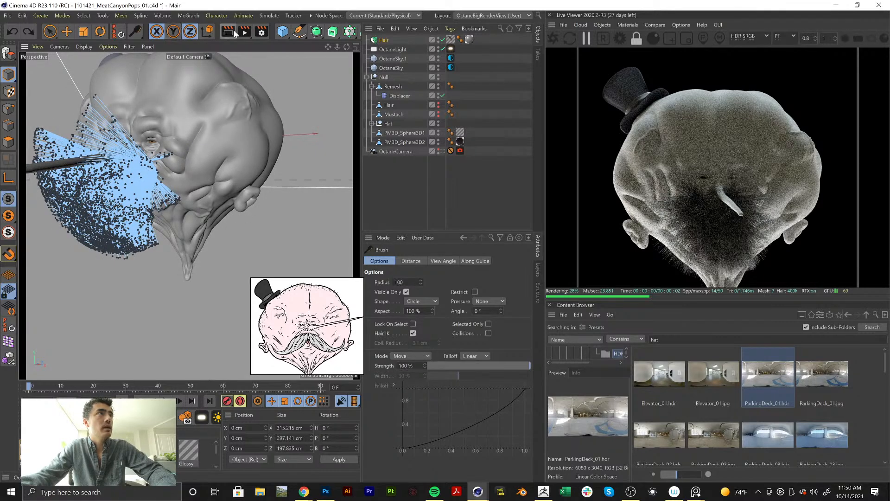
click(163, 15)
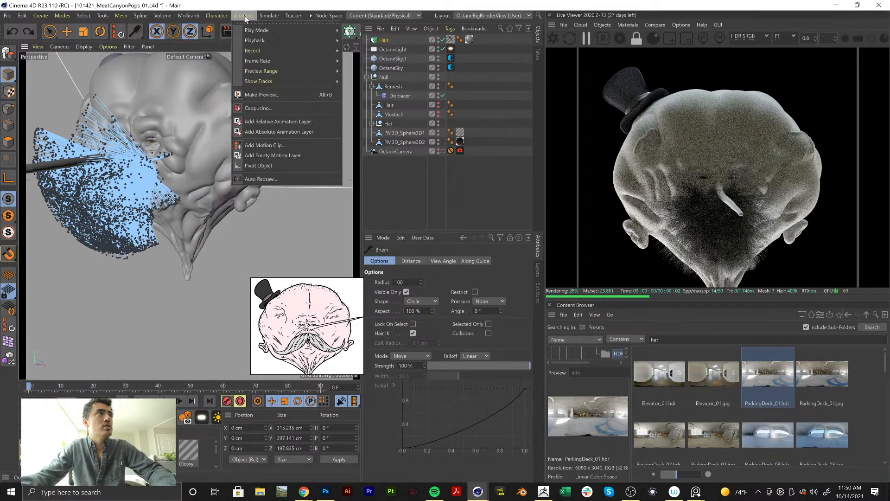
mouse_move(298, 100)
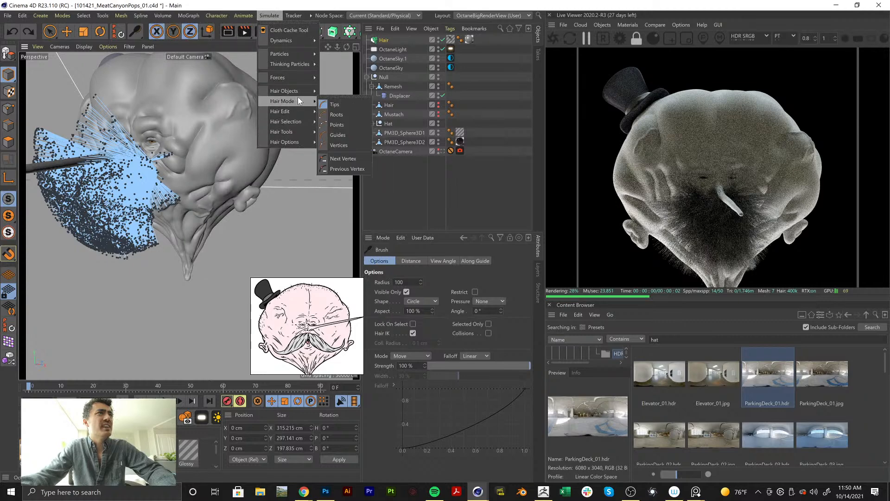
click(347, 131)
mouse_move(140, 194)
mouse_down()
mouse_move(74, 176)
mouse_move(163, 153)
mouse_move(209, 171)
mouse_move(165, 189)
mouse_move(173, 184)
mouse_up()
key(ctrl+z)
Brush the mustache guides outward to both sides into a wide horizontal band beneath the nose
mouse_move(169, 133)
mouse_down()
mouse_move(207, 110)
mouse_move(223, 123)
mouse_move(202, 111)
mouse_move(286, 129)
mouse_move(274, 128)
mouse_up()
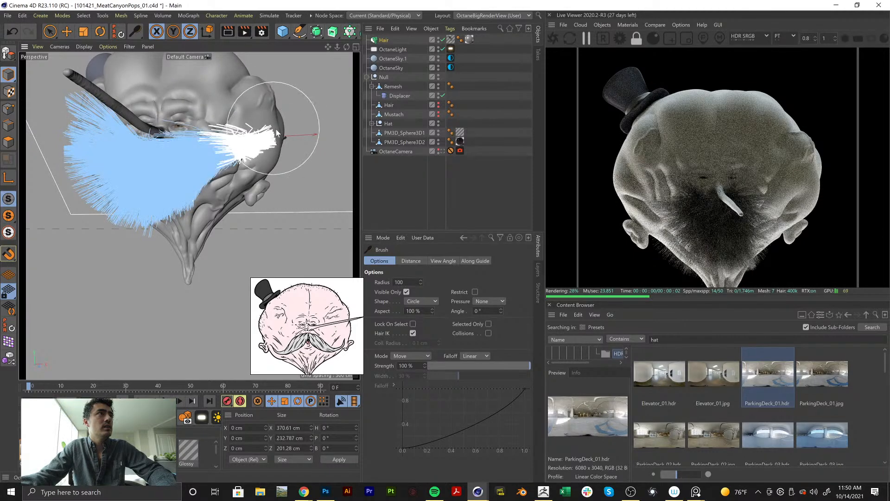
drag(161, 164, 260, 153)
mouse_move(200, 169)
mouse_down()
mouse_move(251, 153)
mouse_move(285, 156)
mouse_move(81, 130)
mouse_move(109, 149)
mouse_move(159, 156)
mouse_move(88, 137)
mouse_move(158, 213)
mouse_move(85, 183)
mouse_move(155, 222)
mouse_move(127, 198)
mouse_move(167, 218)
mouse_move(92, 165)
mouse_move(222, 153)
mouse_move(111, 186)
mouse_move(99, 160)
mouse_move(176, 153)
mouse_move(93, 167)
mouse_move(195, 158)
mouse_move(74, 153)
mouse_move(39, 137)
mouse_move(196, 179)
mouse_move(188, 185)
mouse_up()
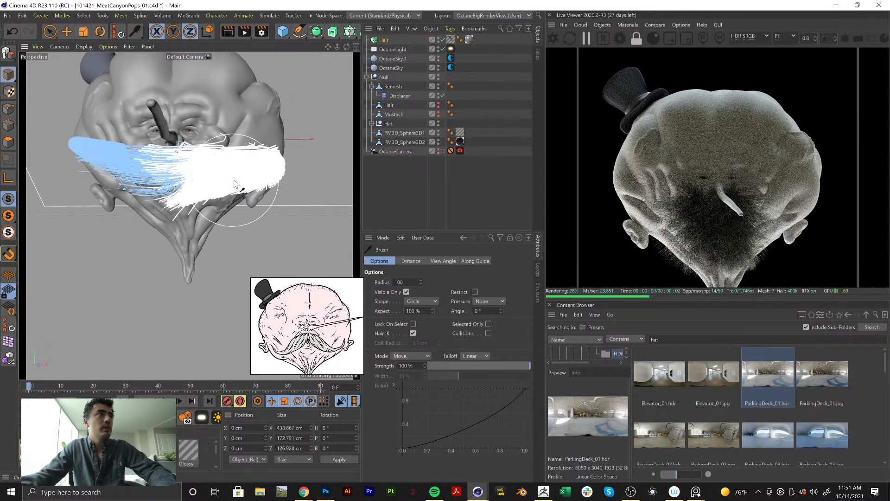
mouse_move(297, 166)
mouse_down()
mouse_move(252, 163)
mouse_move(262, 171)
mouse_move(184, 209)
mouse_up()
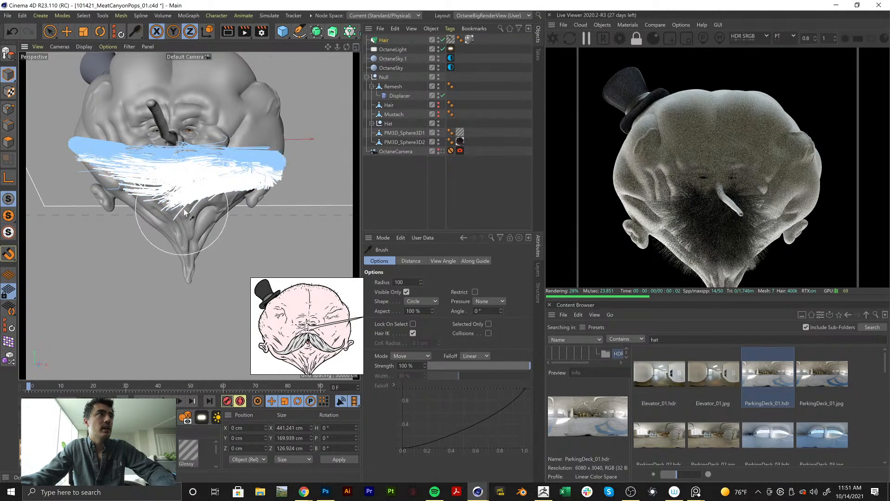
drag(252, 188, 202, 210)
mouse_move(283, 160)
mouse_down()
mouse_move(177, 207)
mouse_move(202, 210)
mouse_move(177, 207)
mouse_move(280, 179)
mouse_move(224, 166)
mouse_move(118, 224)
mouse_up()
mouse_move(65, 216)
mouse_down()
mouse_move(175, 219)
mouse_move(84, 199)
mouse_move(166, 197)
mouse_move(97, 186)
mouse_move(338, 187)
mouse_move(211, 188)
mouse_move(203, 255)
mouse_move(165, 224)
mouse_move(46, 209)
mouse_move(280, 223)
mouse_move(262, 207)
mouse_up()
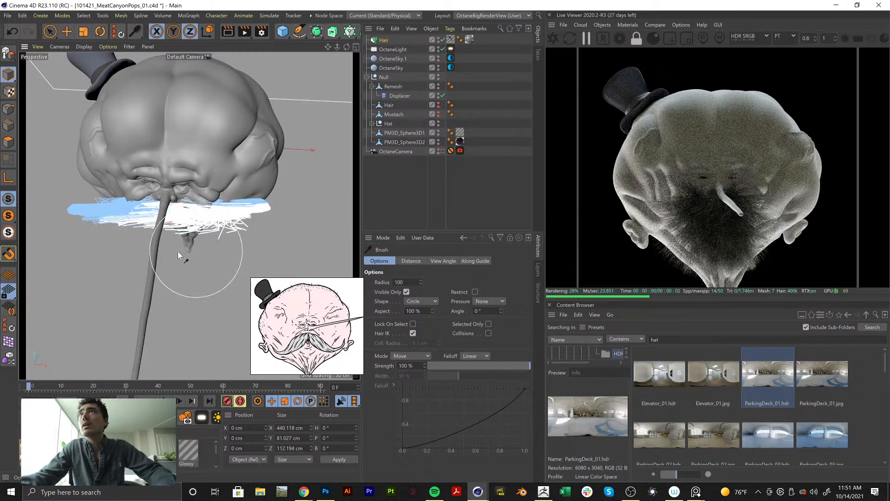
Brush the mustache guides inward into a narrower, smoother band that tapers toward its ends
scroll(167, 254, up, 3)
mouse_move(260, 234)
mouse_down()
mouse_move(233, 224)
mouse_move(310, 223)
mouse_move(218, 230)
mouse_move(215, 240)
mouse_move(277, 257)
mouse_move(278, 248)
mouse_move(260, 252)
mouse_move(225, 233)
mouse_move(234, 235)
mouse_move(260, 195)
mouse_move(272, 205)
mouse_move(254, 203)
mouse_up()
alt+drag(255, 202, 243, 229)
mouse_move(243, 195)
mouse_down()
mouse_move(239, 216)
mouse_move(235, 197)
mouse_up()
mouse_move(203, 252)
alt+mouse_down()
mouse_move(227, 177)
mouse_move(252, 191)
alt+mouse_up()
mouse_move(199, 187)
alt+mouse_down()
mouse_move(243, 238)
mouse_move(188, 229)
mouse_move(200, 219)
mouse_move(199, 188)
mouse_move(138, 196)
alt+mouse_up()
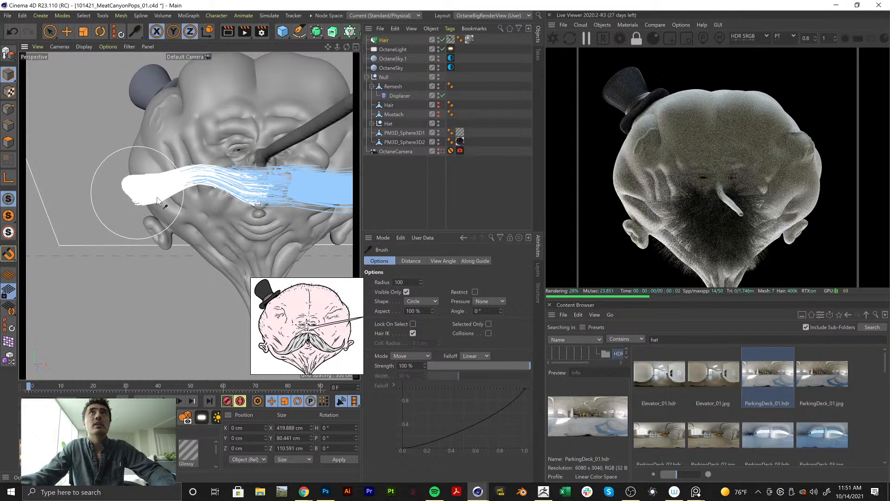
Brush both halves of the mustache guides downward from the nose and upward at the tips into a handlebar shape
mouse_move(186, 213)
mouse_down()
mouse_move(178, 224)
mouse_move(153, 196)
mouse_up()
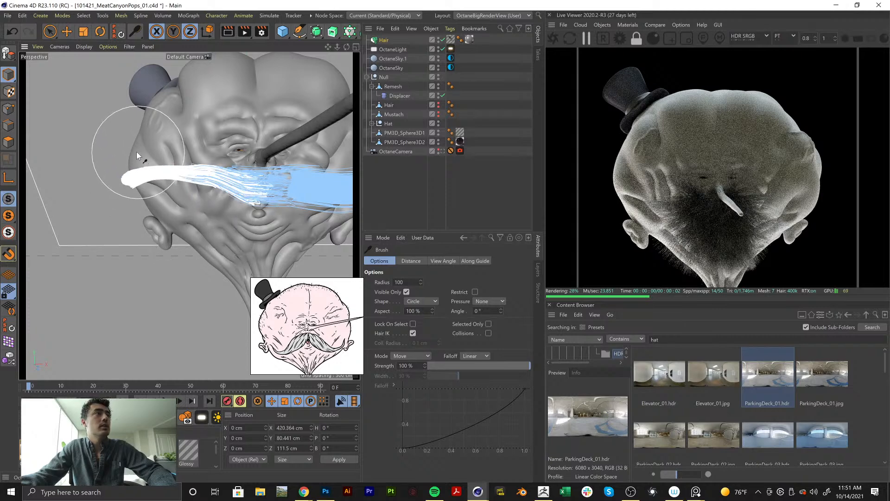
drag(137, 151, 116, 212)
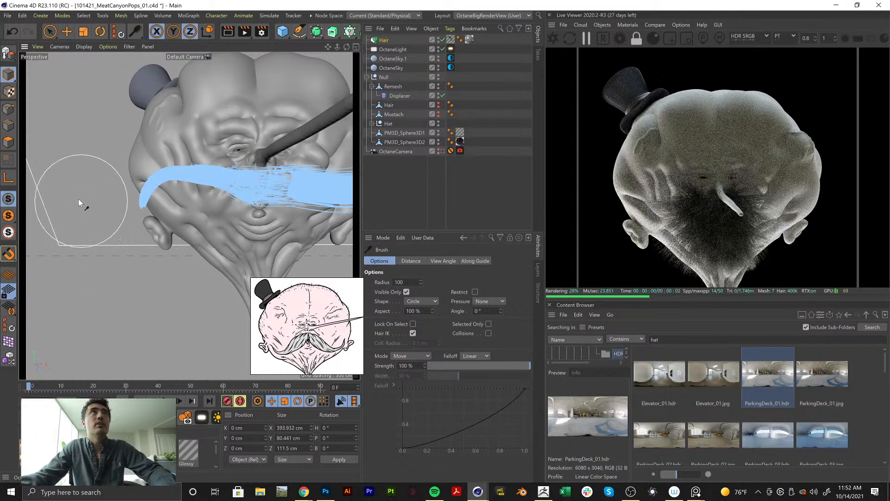
drag(112, 171, 142, 151)
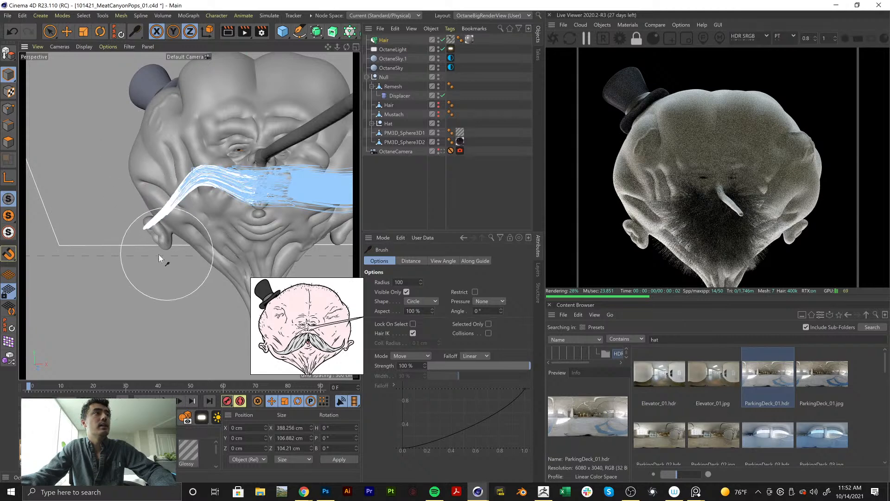
mouse_move(121, 220)
mouse_down()
mouse_move(172, 194)
mouse_move(200, 166)
mouse_move(195, 235)
mouse_up()
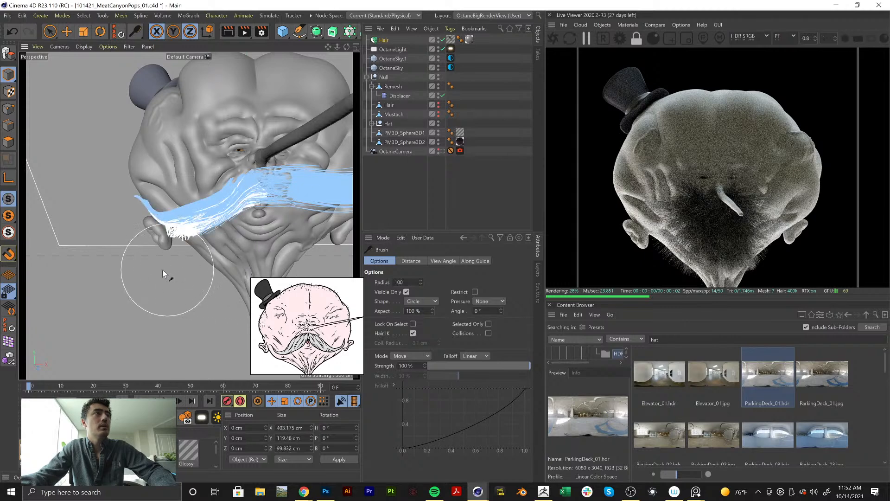
drag(236, 264, 121, 260)
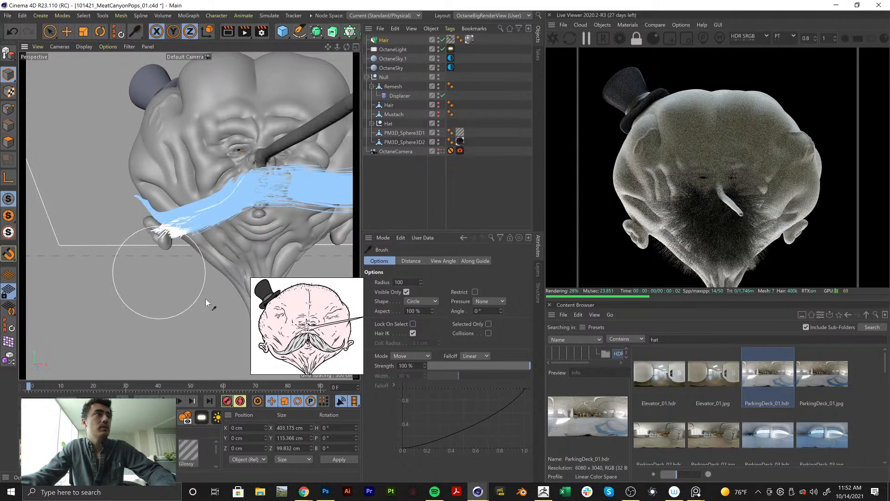
mouse_move(206, 299)
mouse_down()
mouse_move(113, 241)
mouse_move(150, 251)
mouse_move(130, 234)
mouse_move(113, 160)
mouse_move(135, 117)
mouse_up()
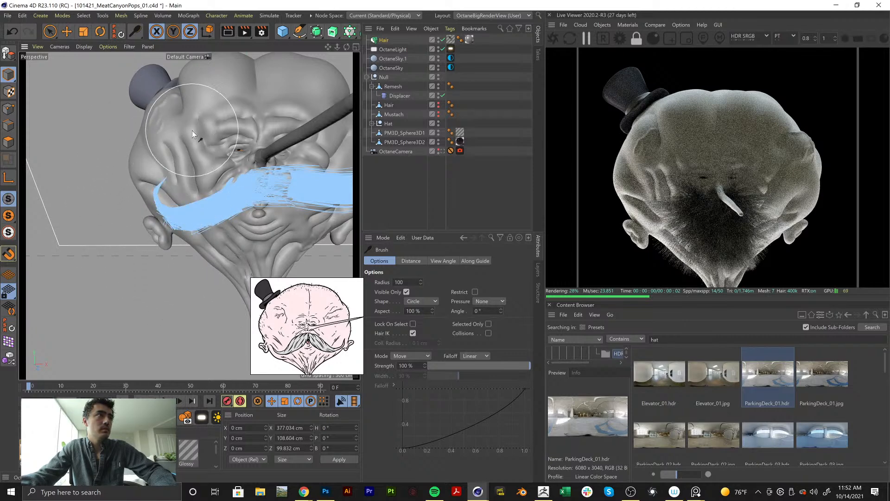
mouse_move(192, 130)
alt+mouse_down()
mouse_move(211, 119)
mouse_move(215, 155)
mouse_move(261, 181)
mouse_move(285, 223)
mouse_move(285, 154)
mouse_move(242, 129)
mouse_move(232, 152)
mouse_move(160, 200)
mouse_move(226, 133)
mouse_move(209, 183)
mouse_move(176, 186)
mouse_move(195, 210)
alt+mouse_up()
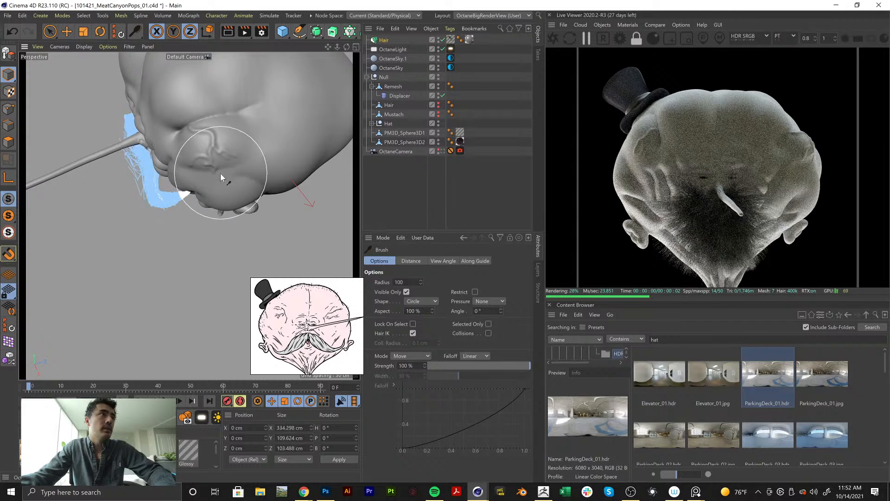
alt+drag(221, 174, 274, 146)
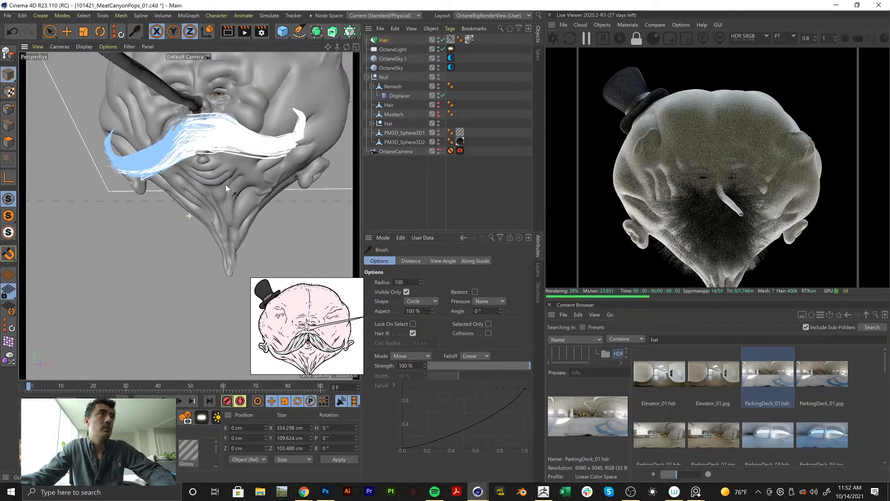
alt+drag(225, 187, 287, 163)
Refresh the Octane live render of the groomed mustache from the OctaneCamera view, and pause it
key(ctrl+shift+z)
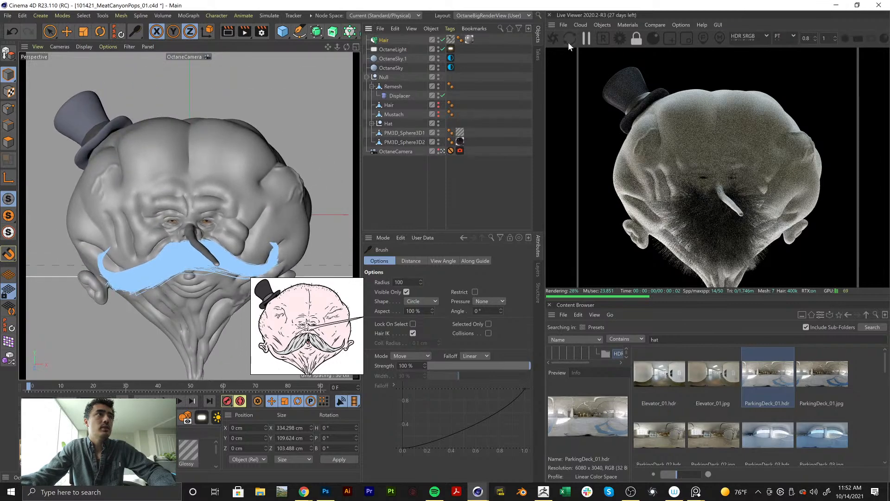
click(554, 38)
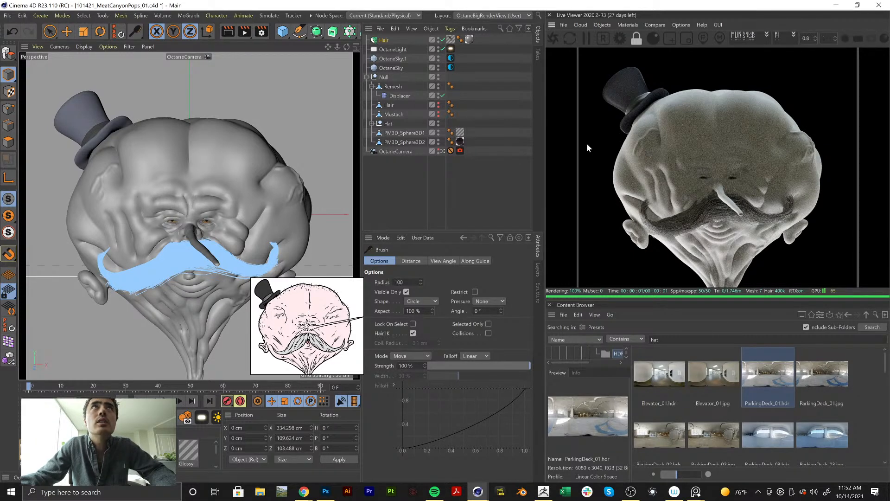
click(585, 38)
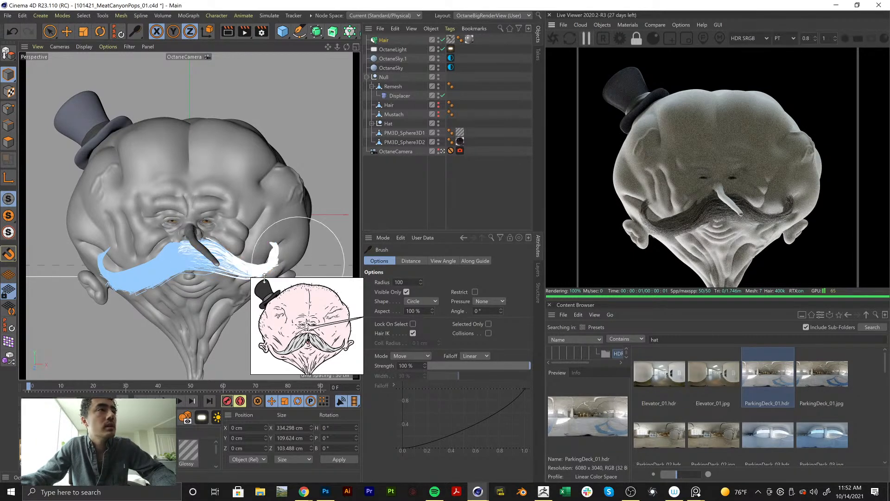
Leave the camera view and brush both halves of the mustache guides outward into a fuller, broader shape
click(442, 152)
mouse_move(269, 218)
alt+mouse_down()
mouse_move(254, 212)
mouse_move(279, 208)
mouse_move(225, 183)
alt+mouse_up()
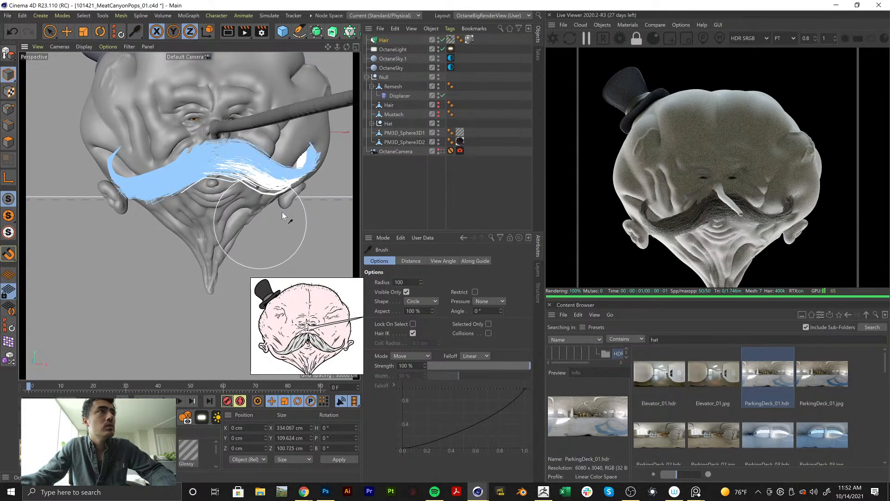
mouse_move(324, 226)
mouse_down()
mouse_move(320, 142)
mouse_move(344, 188)
mouse_move(314, 165)
mouse_move(257, 208)
mouse_move(264, 230)
mouse_move(303, 225)
mouse_move(333, 241)
mouse_move(154, 238)
mouse_move(162, 232)
mouse_move(125, 218)
mouse_move(107, 188)
mouse_move(322, 213)
mouse_move(290, 213)
mouse_move(277, 200)
mouse_move(300, 238)
mouse_move(296, 205)
mouse_move(254, 154)
mouse_move(268, 142)
mouse_move(232, 197)
mouse_move(185, 189)
mouse_move(169, 214)
mouse_move(214, 227)
mouse_move(193, 238)
mouse_move(296, 204)
mouse_move(214, 222)
mouse_up()
mouse_move(147, 207)
mouse_down()
mouse_move(168, 207)
mouse_move(167, 215)
mouse_move(280, 175)
mouse_up()
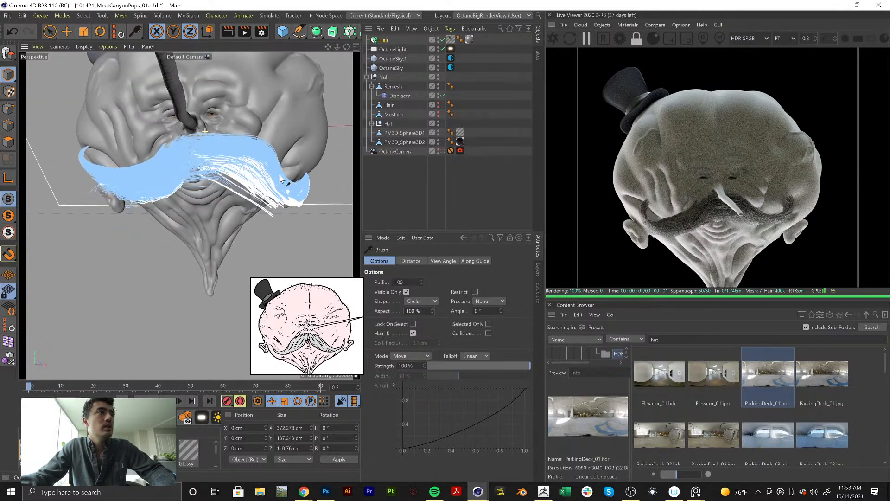
Brush the guides beneath the nose away from the mouth using a radius of 52, and return to the OctaneCamera view
middle_drag(210, 220, 197, 220)
mouse_move(206, 211)
mouse_down()
mouse_move(199, 188)
mouse_move(194, 194)
mouse_up()
middle_drag(192, 199, 178, 206)
mouse_move(199, 194)
mouse_down()
mouse_move(217, 191)
mouse_move(196, 194)
mouse_move(209, 165)
mouse_move(202, 175)
mouse_up()
scroll(208, 188, up, 3)
drag(194, 179, 403, 177)
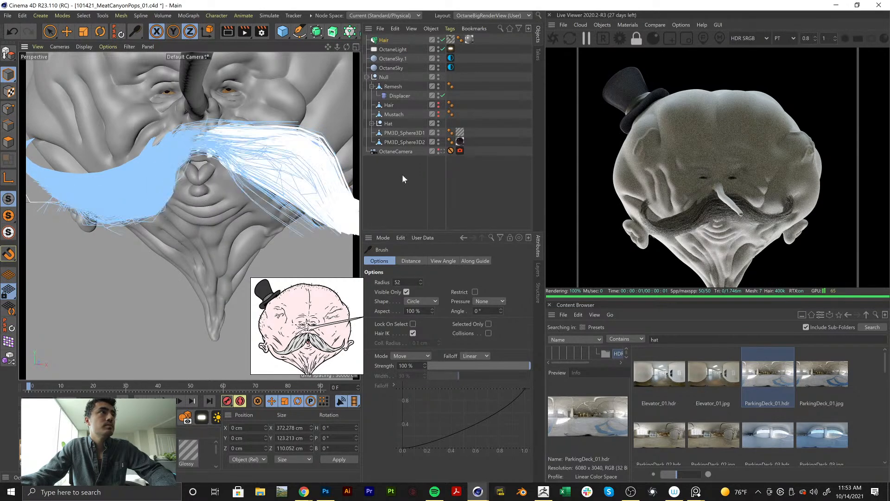
click(443, 151)
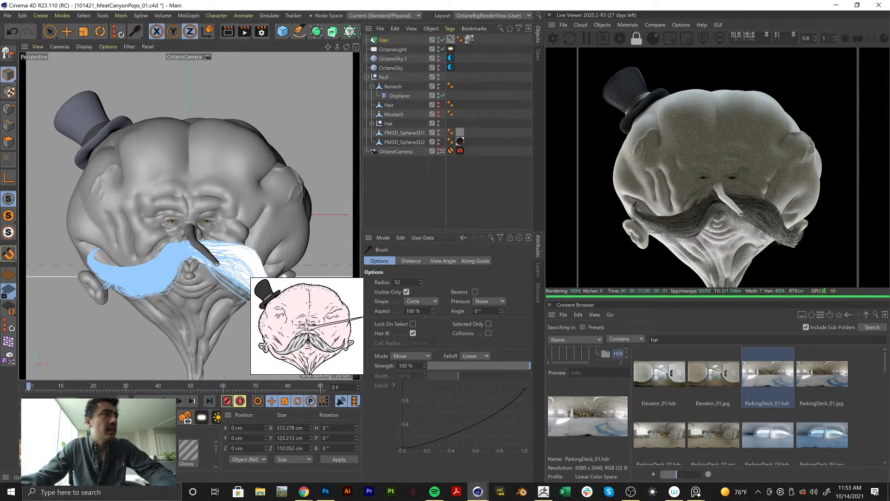
Try the Frizz and Kink channels one at a time in the mustache's Hair Mat material, turning each off again
double_click(451, 40)
drag(262, 68, 193, 60)
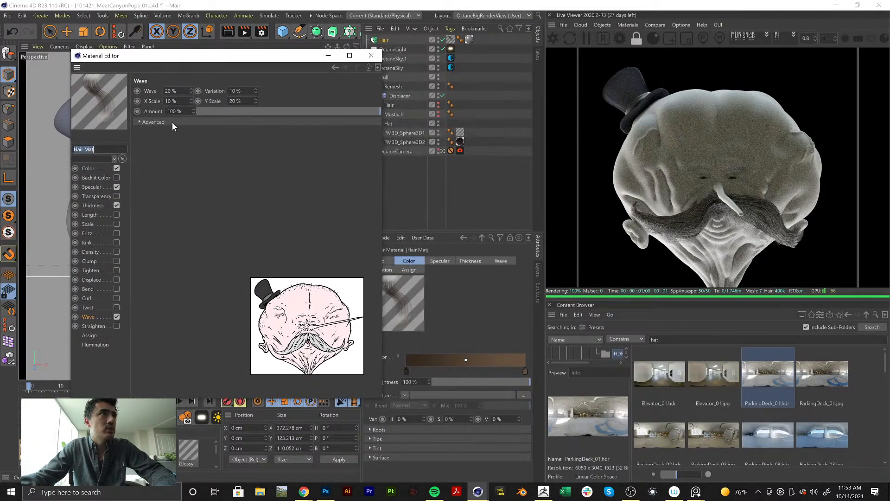
click(117, 235)
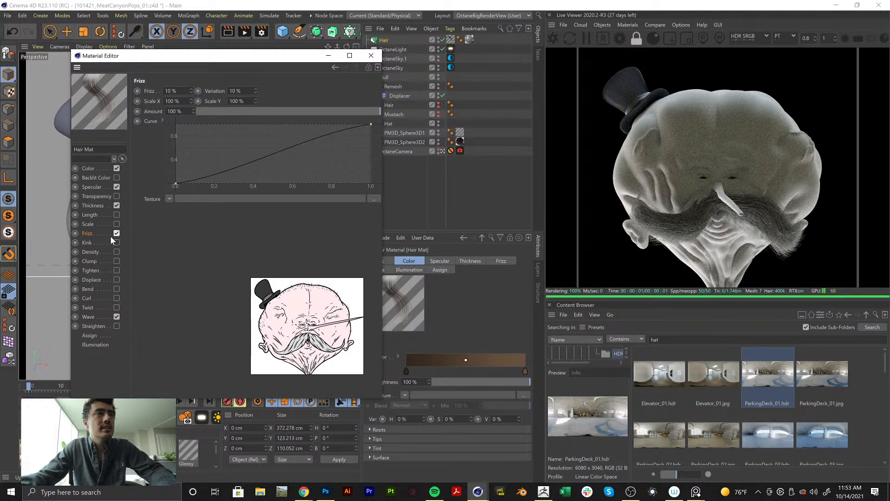
click(116, 234)
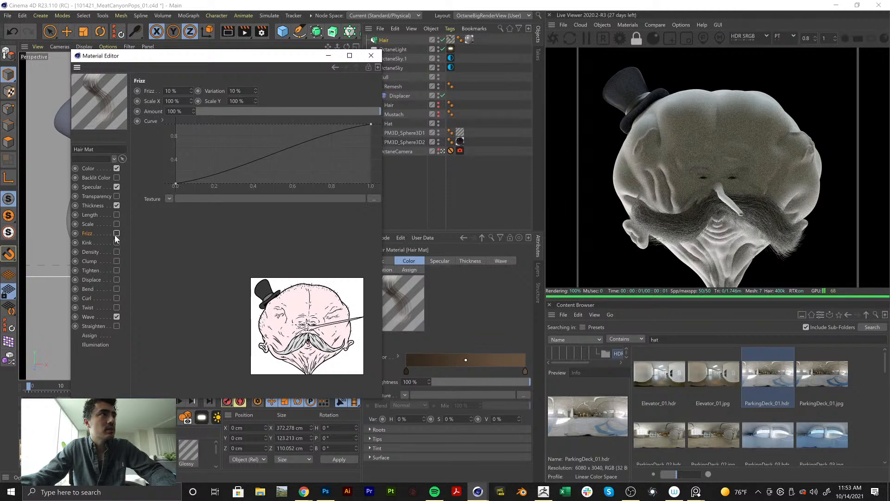
click(116, 243)
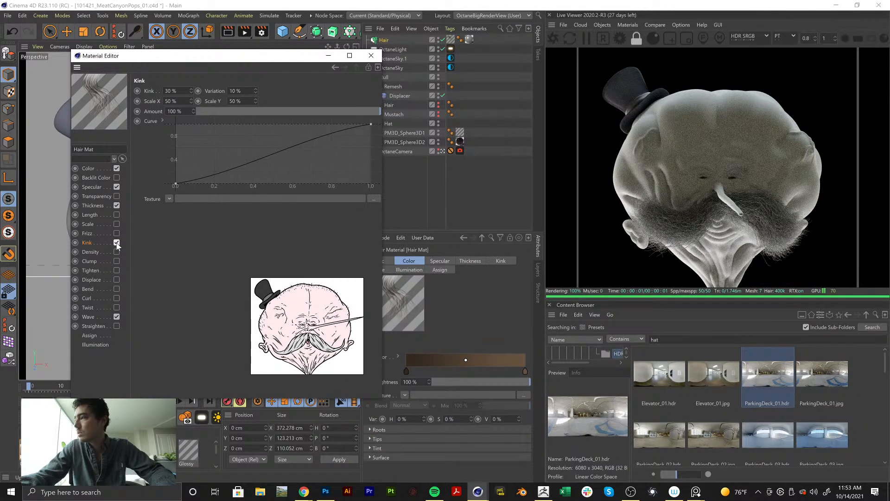
click(117, 244)
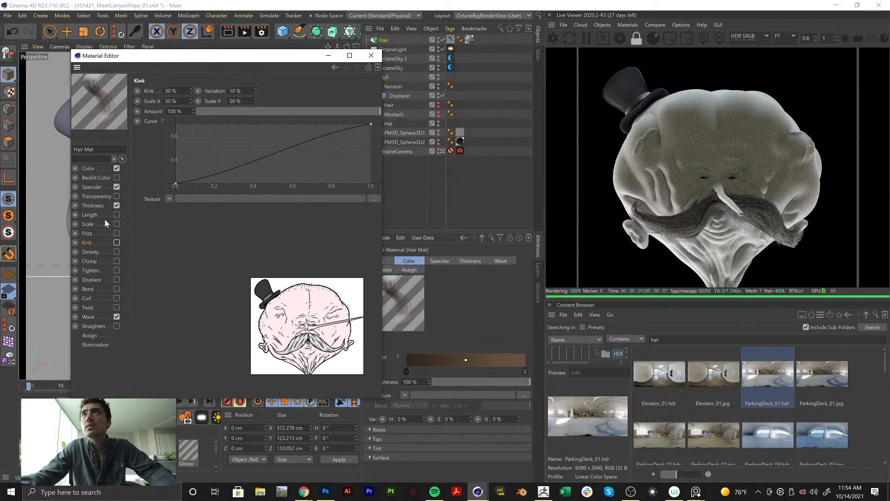
Try the Curl channel in Hair Mat with Amount 50% and Variation 50%, turn it off, and close the material
click(117, 298)
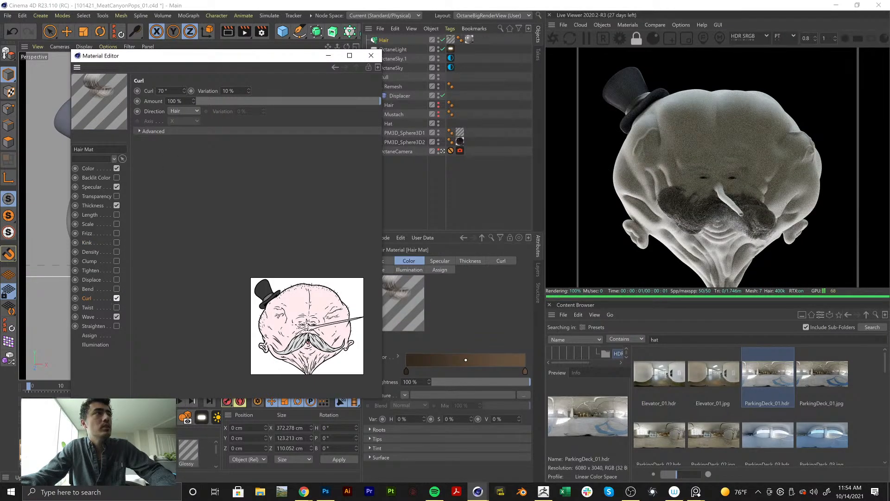
text(50)
key(Return)
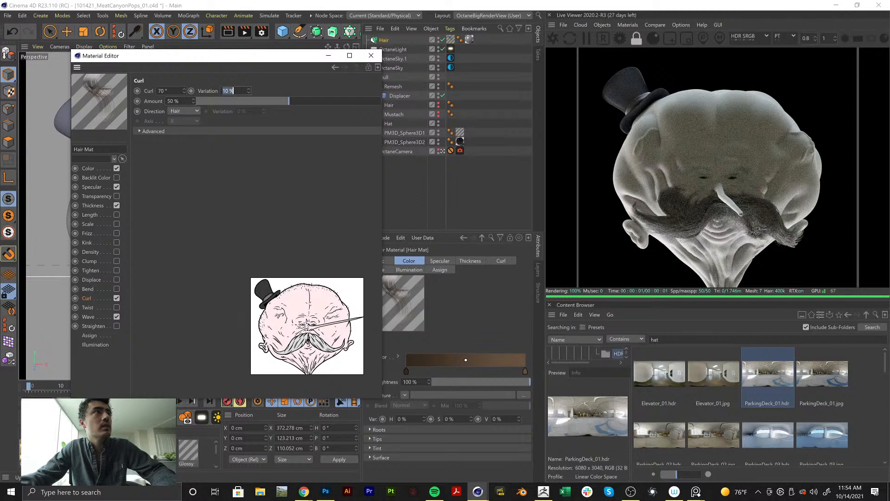
text(50)
key(Return)
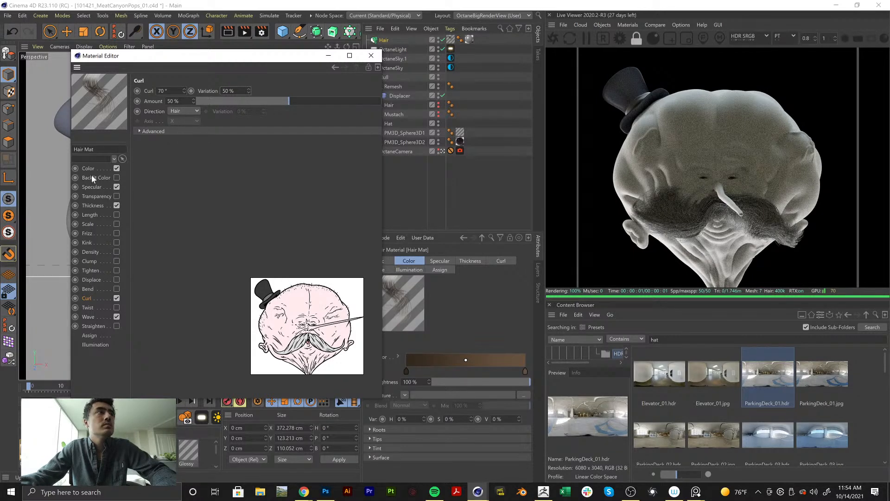
click(117, 297)
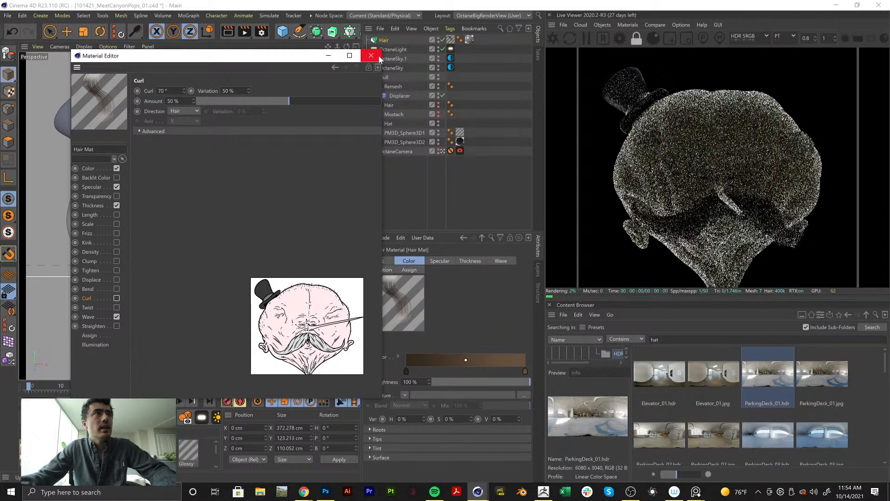
click(371, 56)
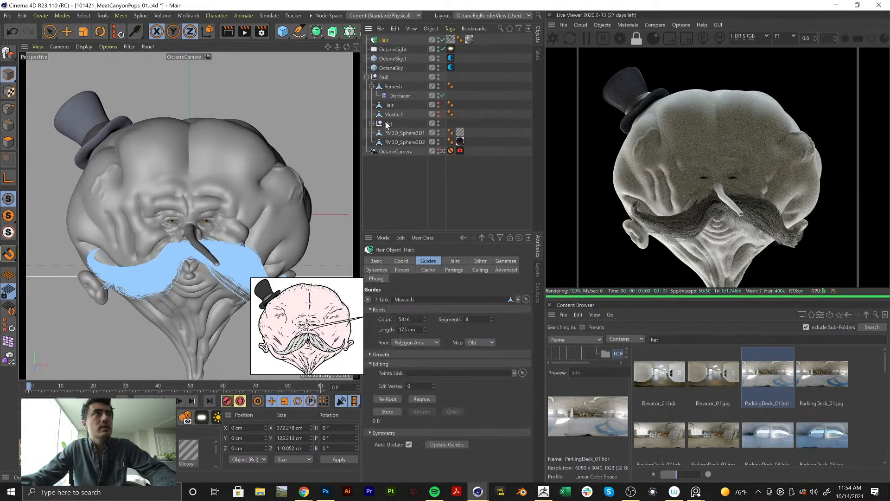
Set the Hair object's guide segments to 20 and brush the mustache end on the top-hat side into a tighter shape
text(20)
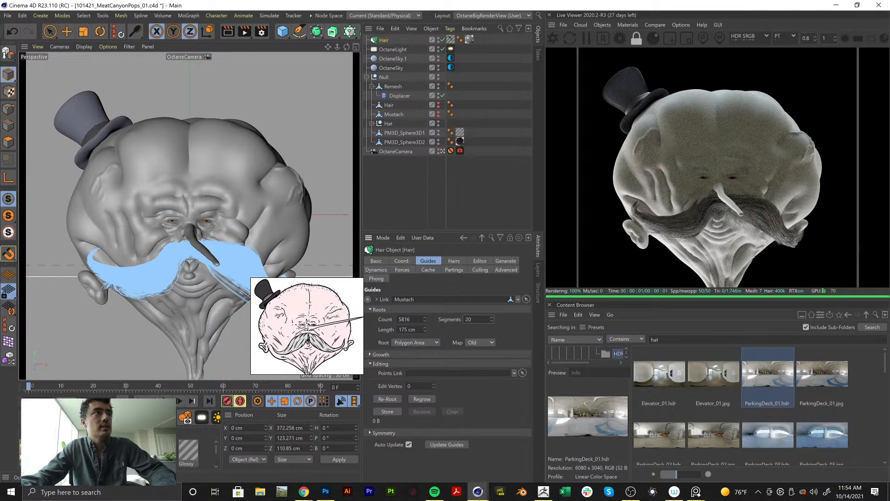
key(Return)
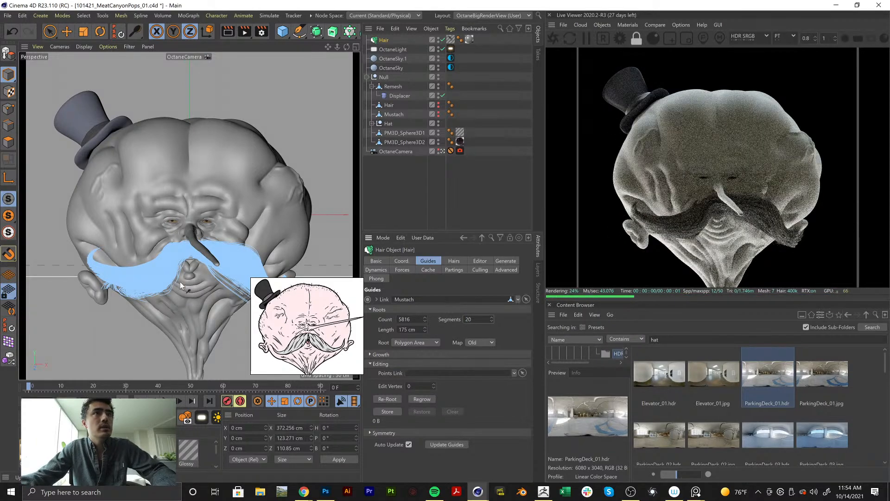
mouse_move(251, 262)
mouse_down()
mouse_move(116, 251)
mouse_move(114, 236)
mouse_move(130, 221)
mouse_move(146, 239)
mouse_move(160, 218)
mouse_move(146, 236)
mouse_move(109, 243)
mouse_move(119, 318)
mouse_move(111, 300)
mouse_move(93, 297)
mouse_move(93, 273)
mouse_move(149, 276)
mouse_move(160, 291)
mouse_move(178, 280)
mouse_move(166, 284)
mouse_move(187, 294)
mouse_move(135, 299)
mouse_move(157, 290)
mouse_move(137, 244)
mouse_move(158, 218)
mouse_move(160, 228)
mouse_move(125, 235)
mouse_move(167, 232)
mouse_move(143, 238)
mouse_move(223, 248)
mouse_up()
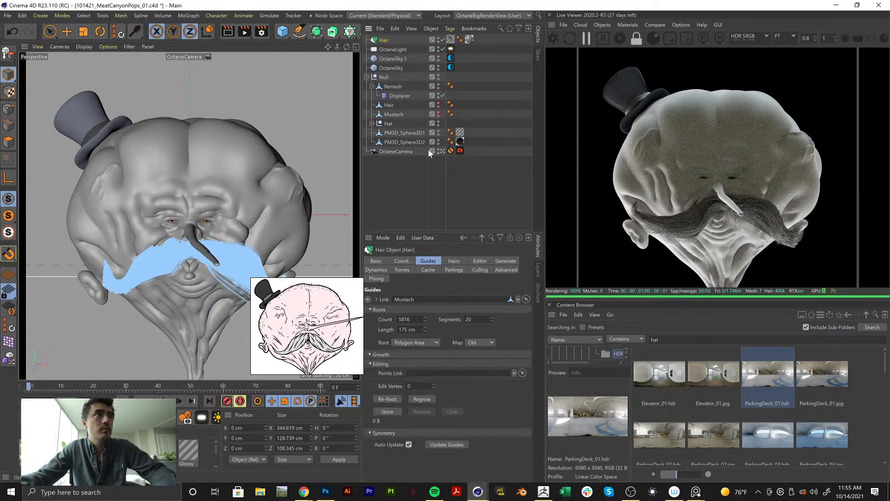
Outside the camera view, brush both mustache ends into slimmer, upturned curls and refresh the Octane live render
click(442, 151)
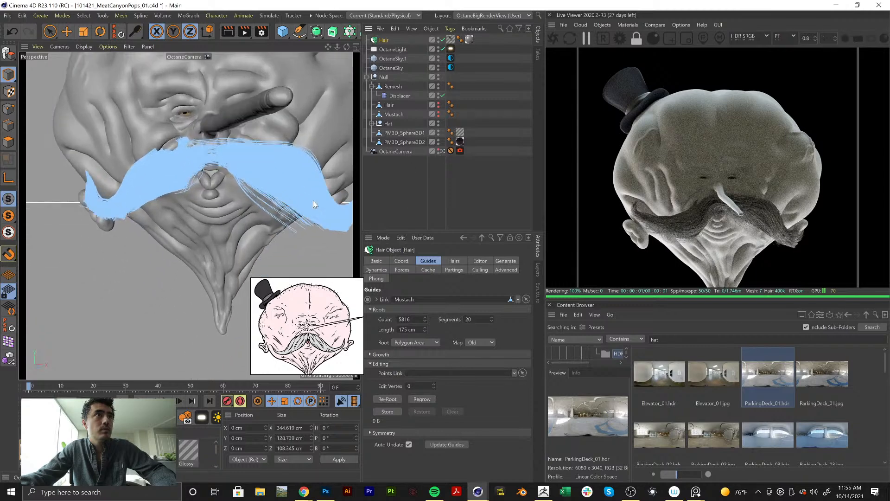
alt+drag(313, 200, 273, 195)
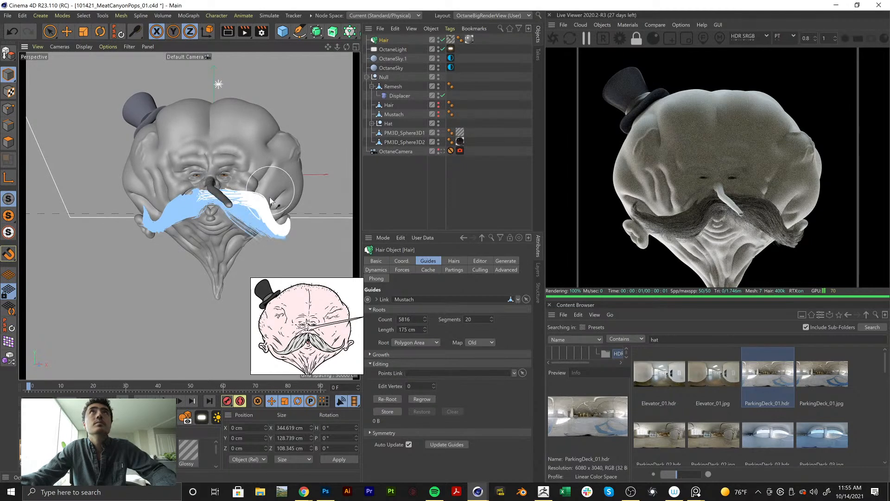
mouse_move(308, 202)
mouse_down()
mouse_move(291, 233)
mouse_move(301, 207)
mouse_move(260, 248)
mouse_move(234, 230)
mouse_move(258, 188)
mouse_move(264, 199)
mouse_move(214, 229)
mouse_move(232, 237)
mouse_move(307, 204)
mouse_move(295, 199)
mouse_move(292, 227)
mouse_move(249, 219)
mouse_move(249, 202)
mouse_move(241, 244)
mouse_up()
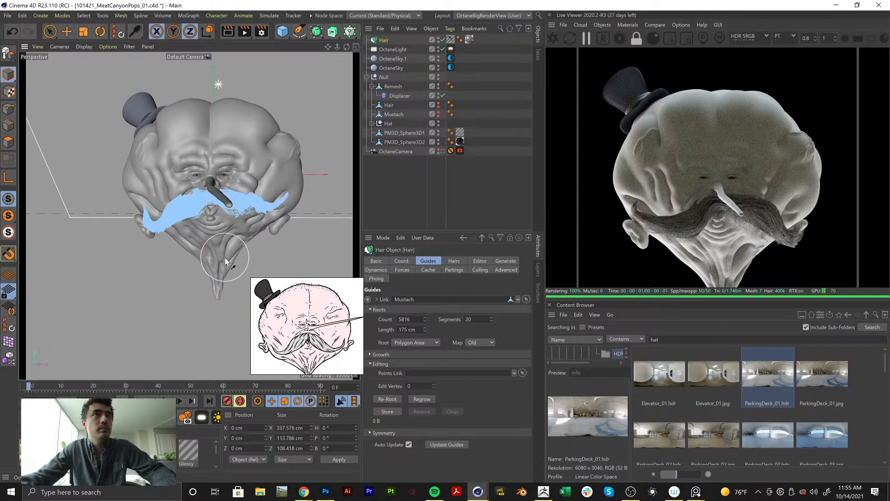
mouse_move(139, 244)
mouse_down()
mouse_move(134, 208)
mouse_move(141, 230)
mouse_move(154, 234)
mouse_move(135, 193)
mouse_move(164, 180)
mouse_up()
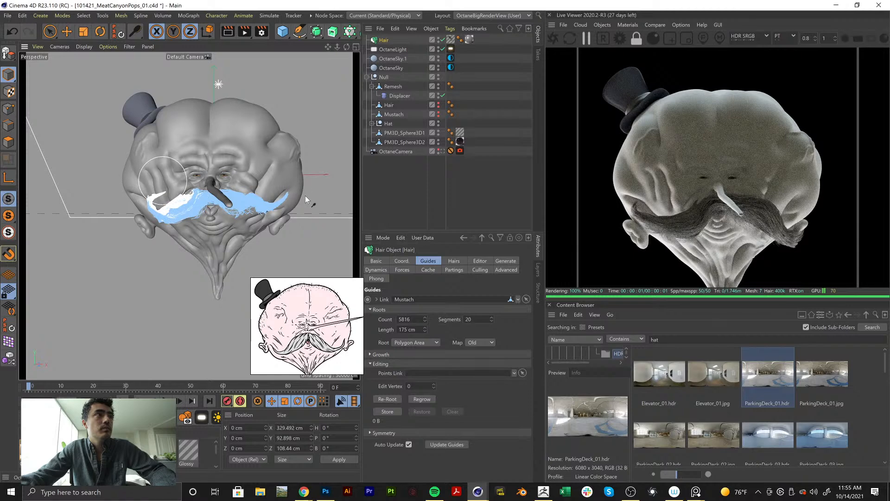
mouse_move(305, 196)
mouse_down()
mouse_move(281, 185)
mouse_move(282, 169)
mouse_move(274, 174)
mouse_up()
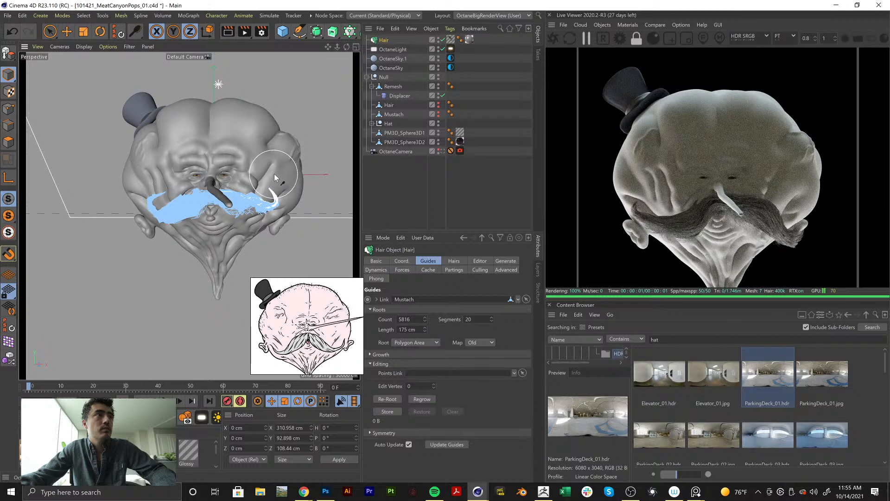
click(567, 40)
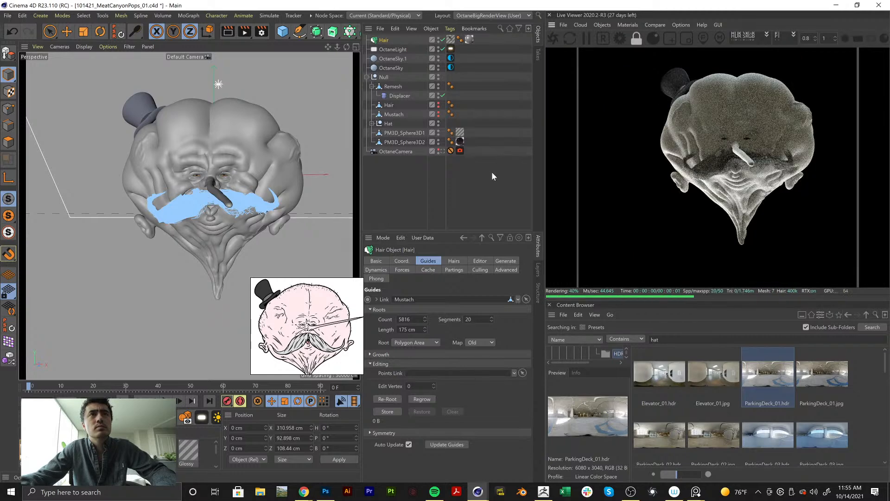
Look through OctaneCamera again and shorten the mustache Hair object's guides to a length of 150 cm
click(443, 152)
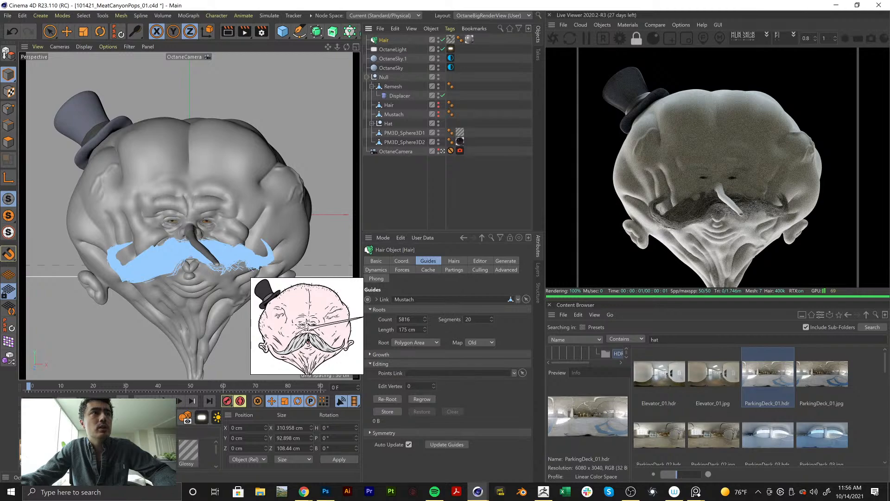
text(150)
key(Return)
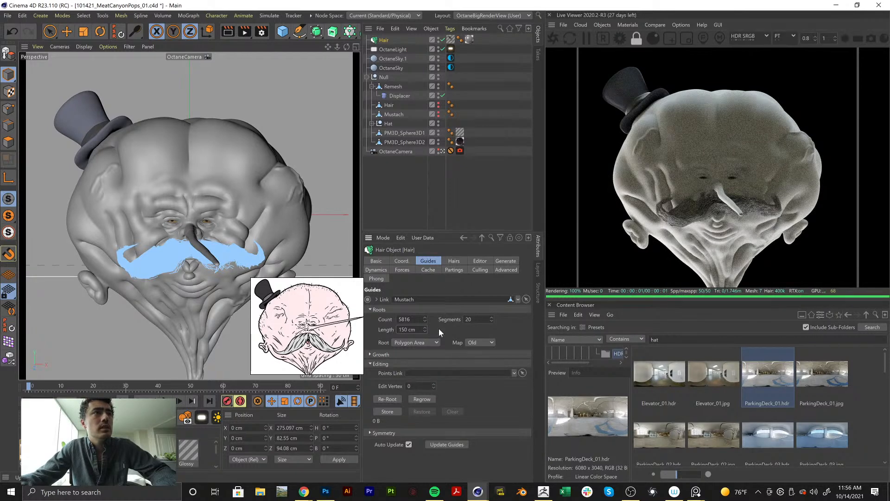
click(453, 261)
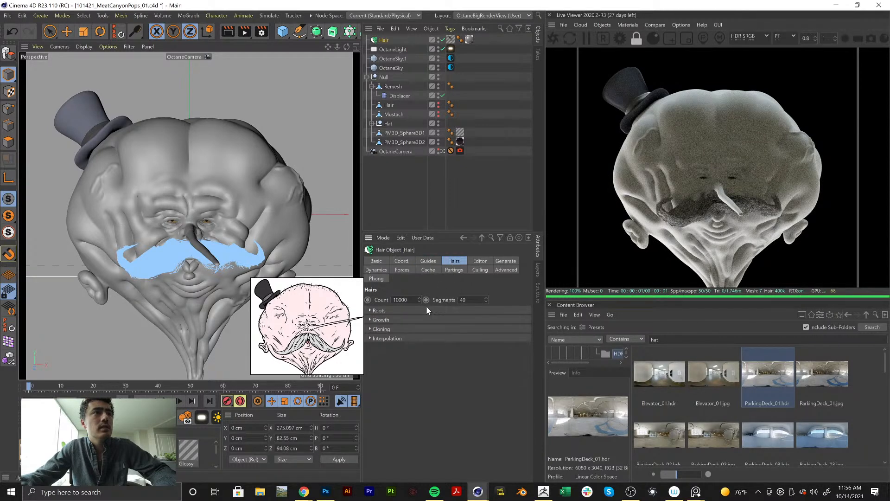
click(427, 261)
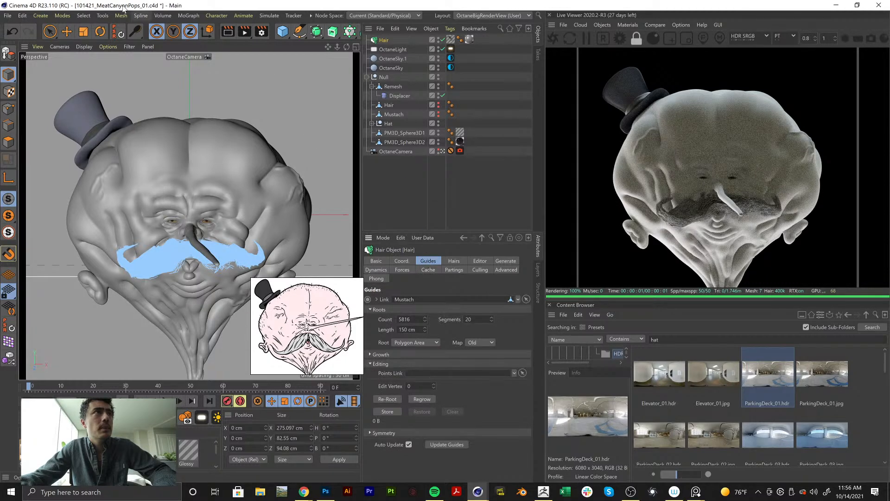
Use the Straighten hair tool on the mustache with Normal direction, testing several strengths and ending at -55.65%
click(245, 17)
mouse_move(265, 15)
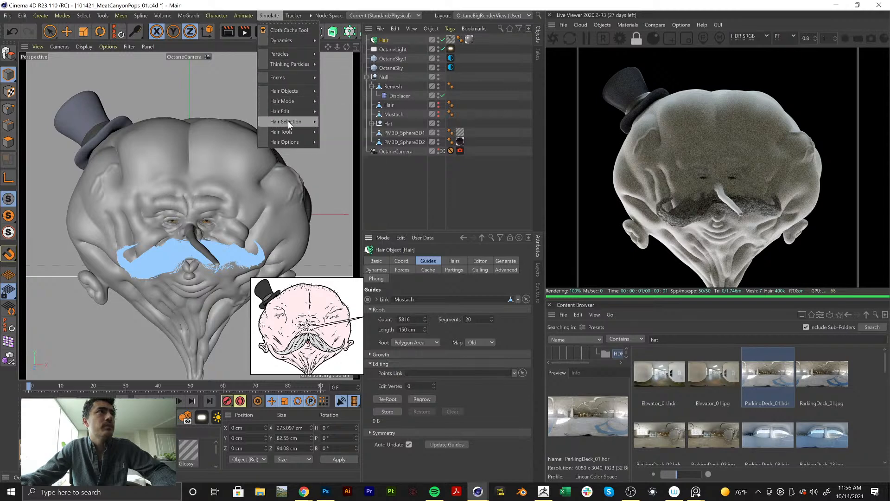
mouse_move(291, 132)
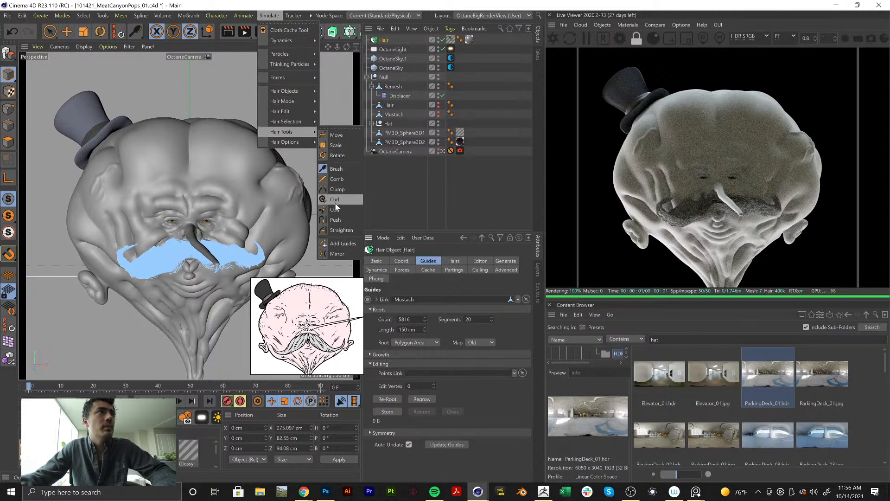
click(343, 231)
drag(169, 261, 56, 260)
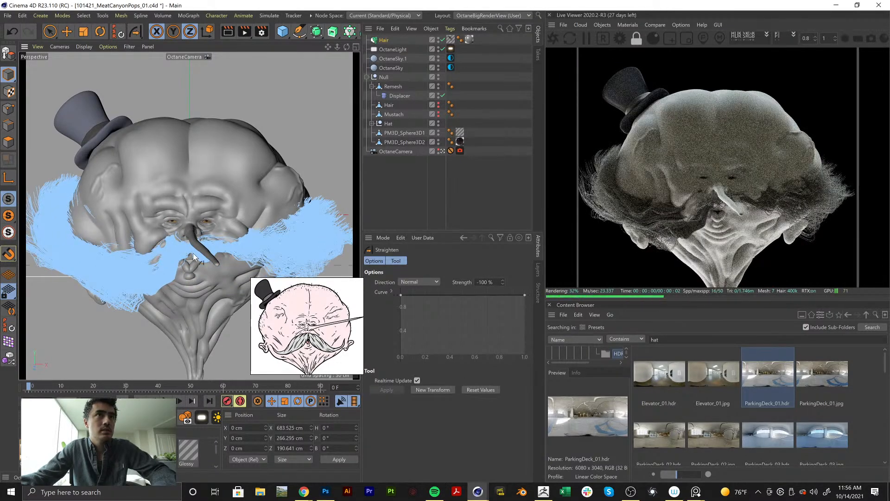
key(ctrl+z)
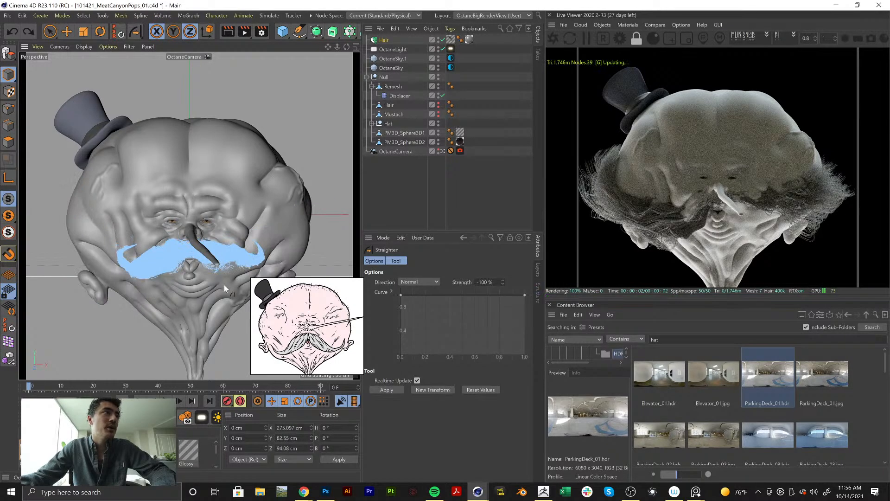
drag(125, 256, 132, 254)
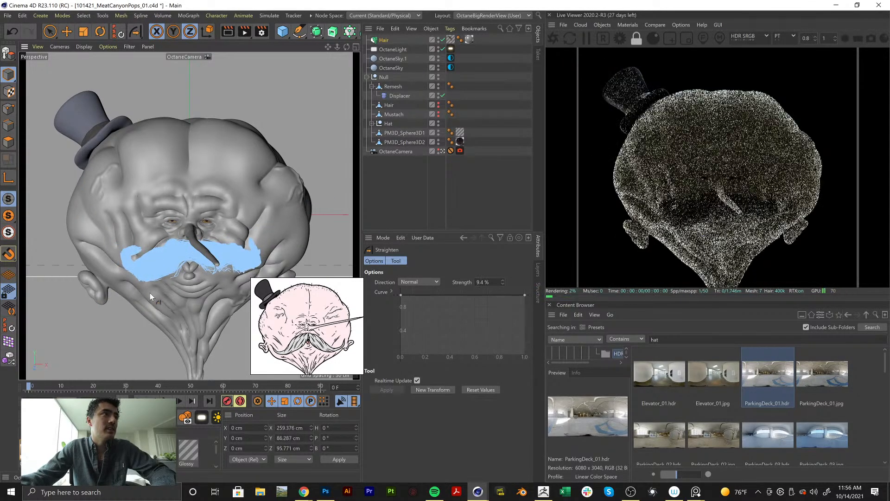
click(132, 254)
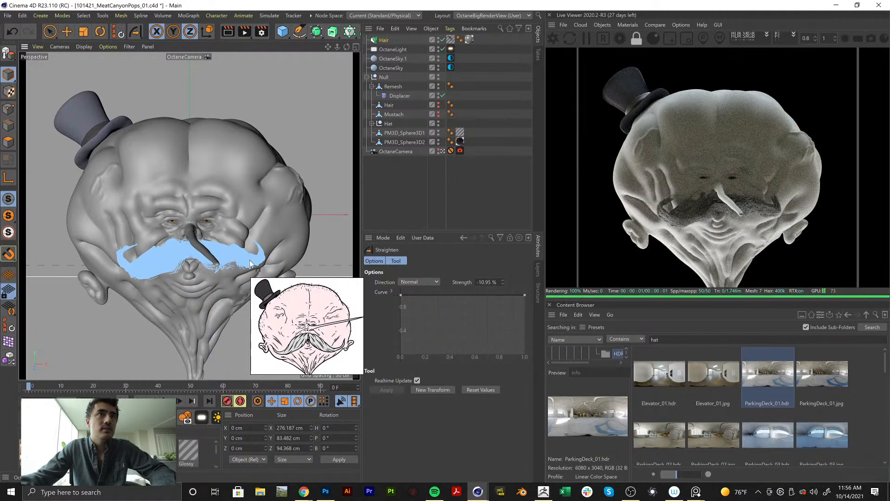
click(165, 257)
drag(165, 256, 206, 254)
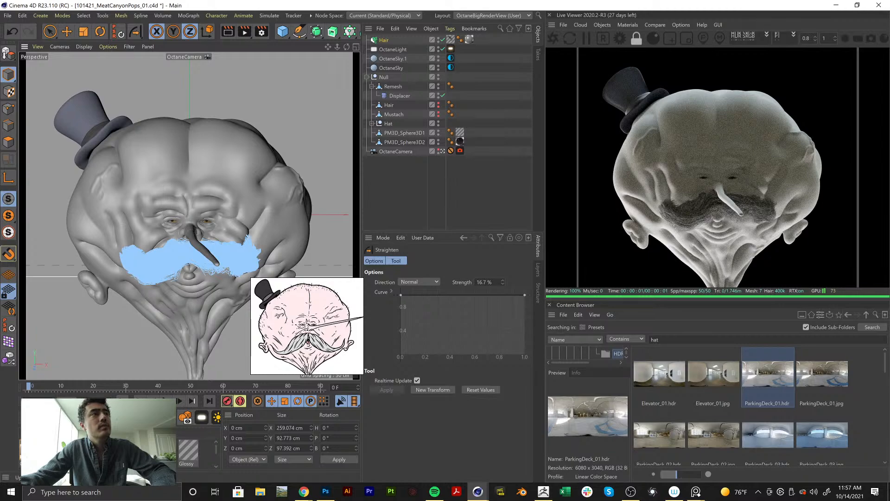
drag(503, 282, 503, 315)
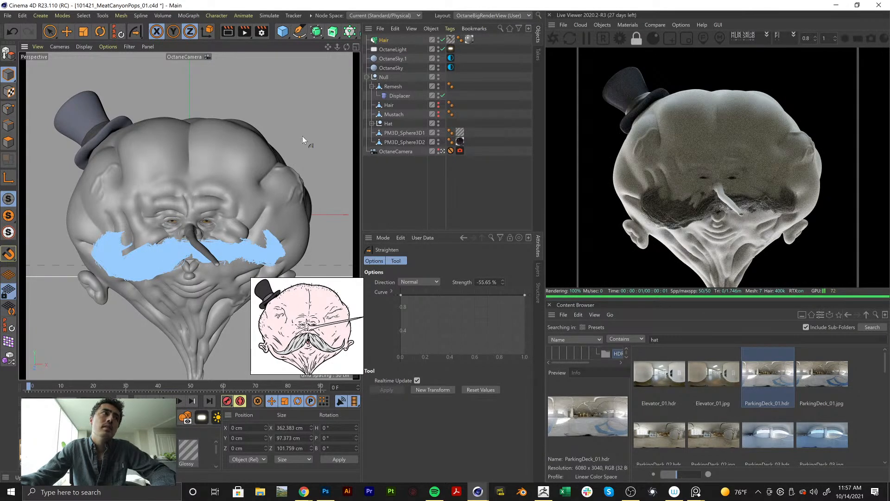
Try the Curl hair tool on the mustache at -20.85% strength, then undo the curl
click(141, 16)
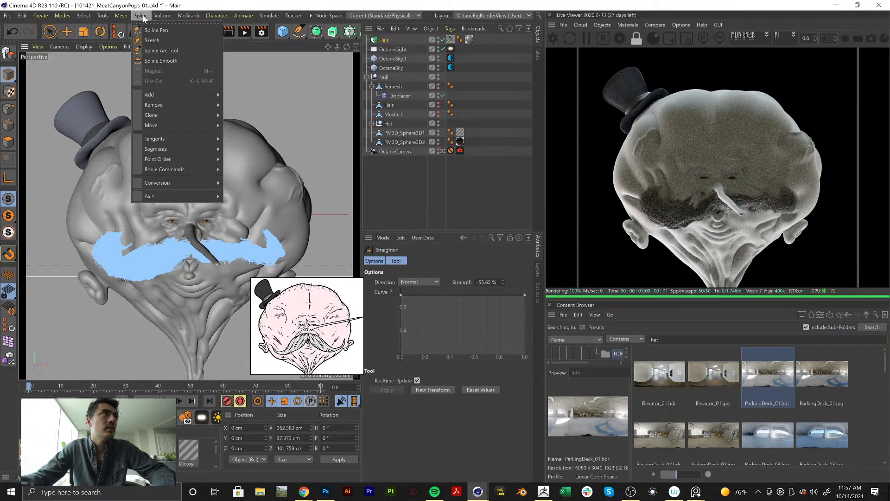
mouse_move(180, 18)
mouse_move(260, 15)
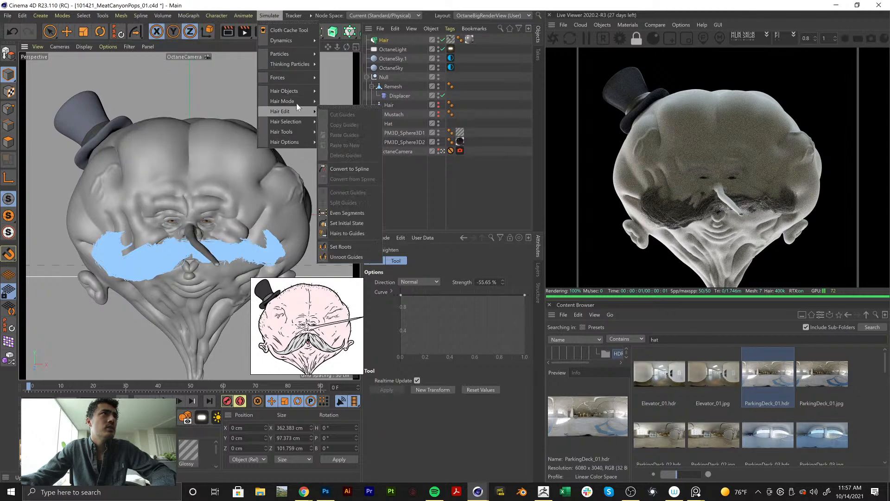
mouse_move(299, 102)
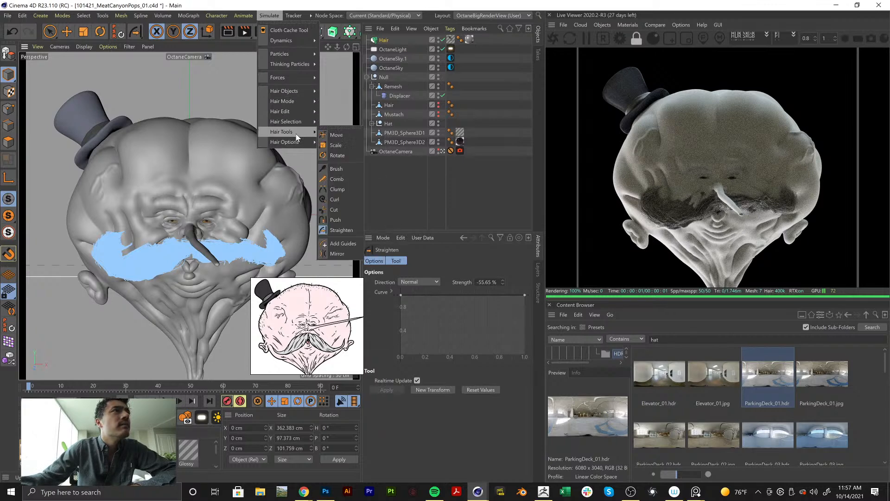
click(343, 203)
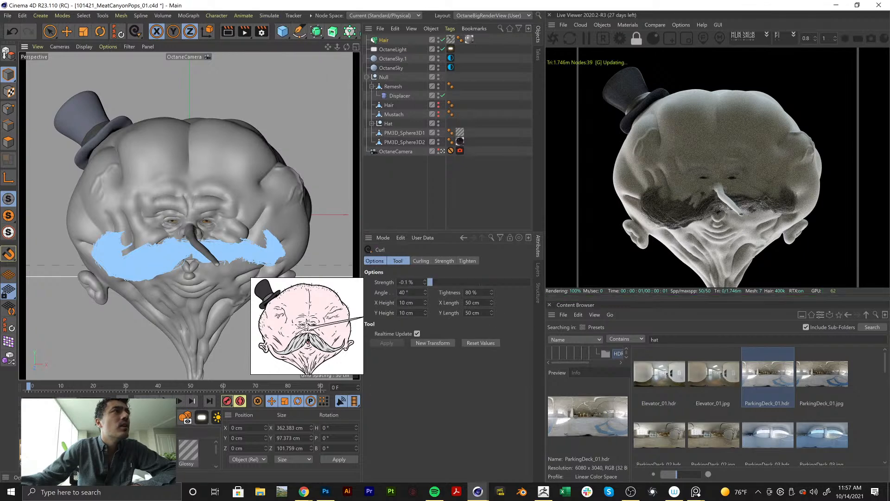
mouse_move(430, 282)
mouse_down()
mouse_move(492, 282)
mouse_move(430, 282)
mouse_up()
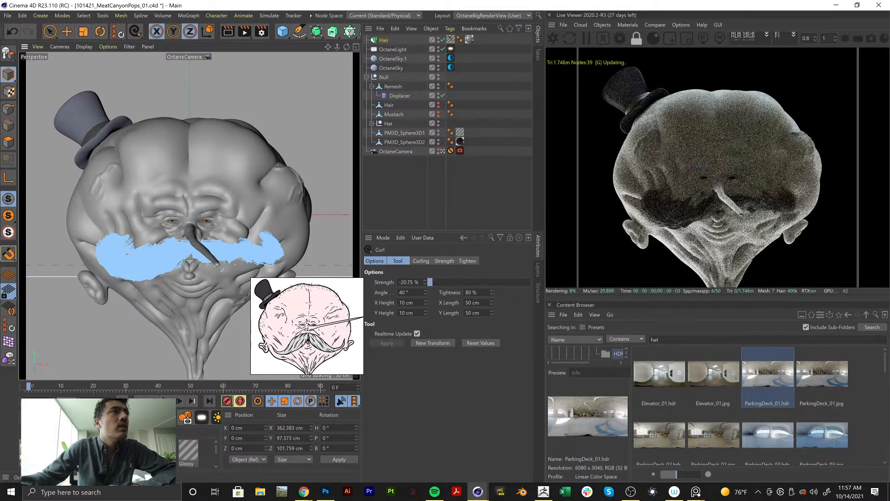
drag(196, 199, 195, 200)
key(ctrl+z)
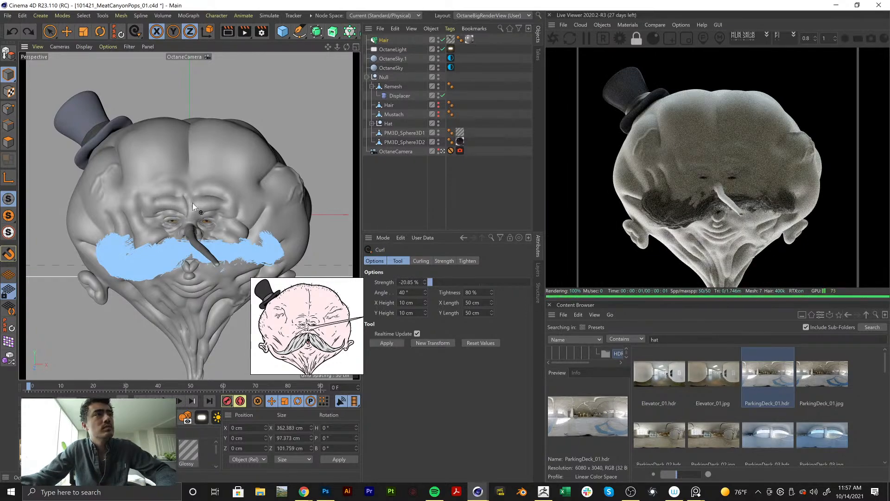
Return to the Straighten tool, slope its curve from full strength down to 0 at 1.0, and straighten the mustache at 100% strength
click(188, 15)
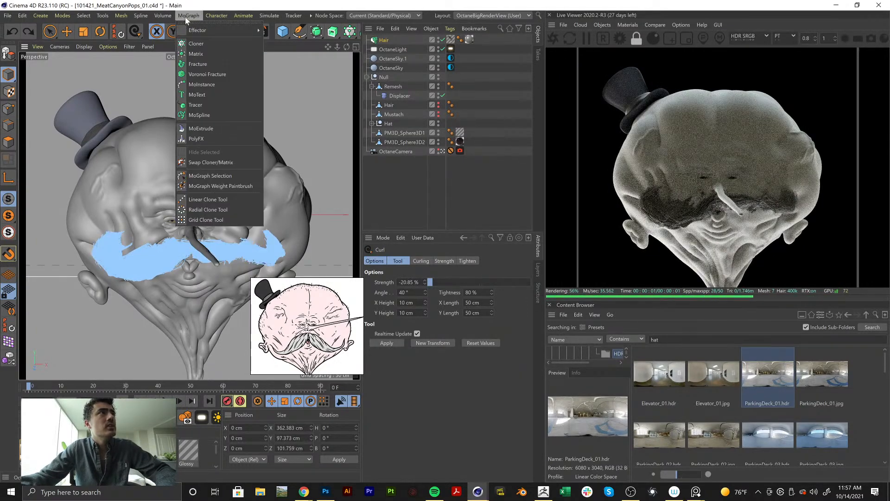
mouse_move(140, 18)
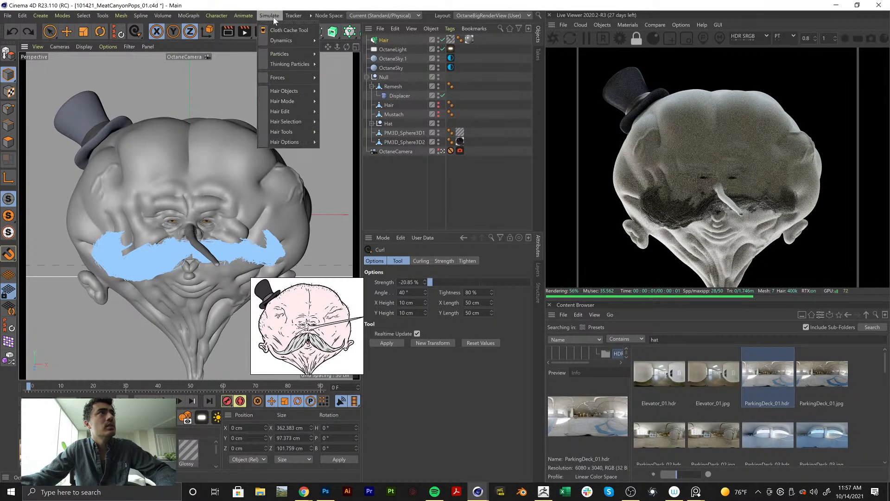
mouse_move(303, 132)
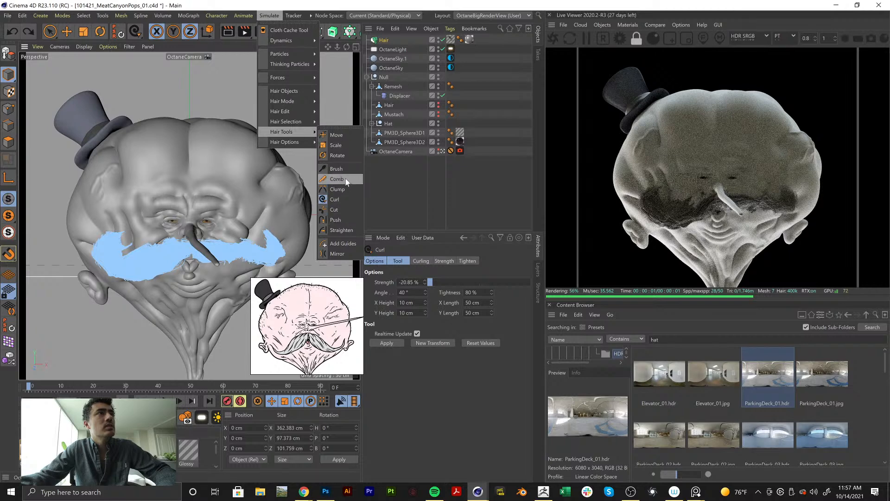
click(346, 230)
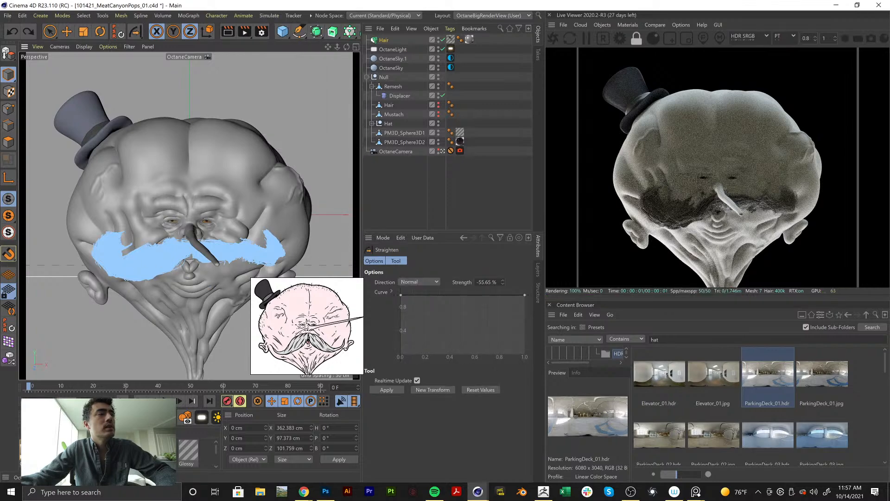
drag(274, 152, 307, 152)
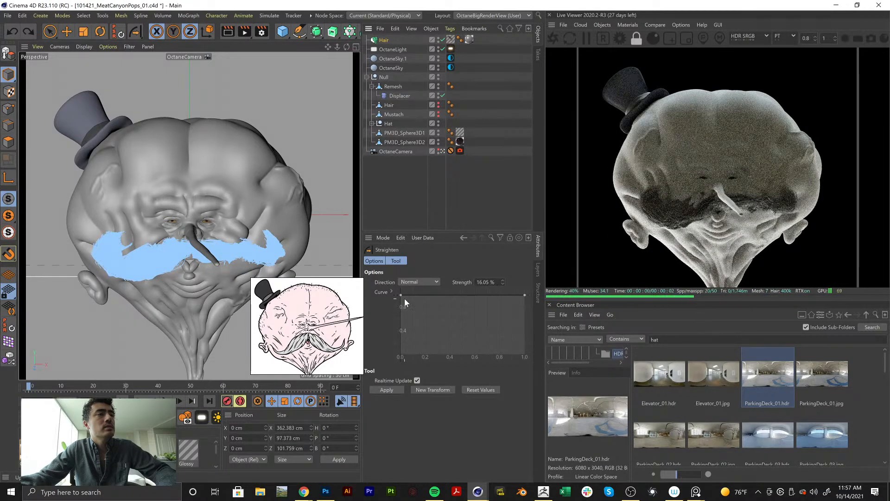
drag(526, 295, 524, 355)
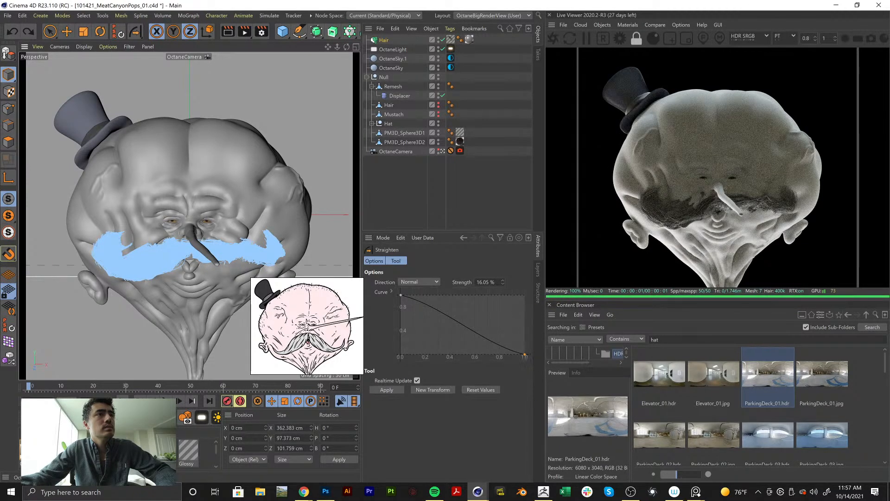
drag(111, 247, 164, 247)
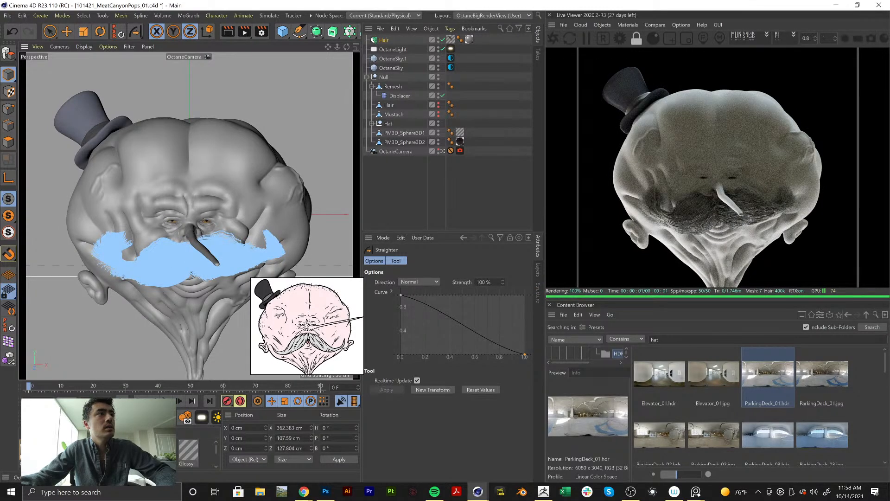
mouse_move(121, 250)
mouse_down()
mouse_move(159, 250)
mouse_move(126, 237)
mouse_up()
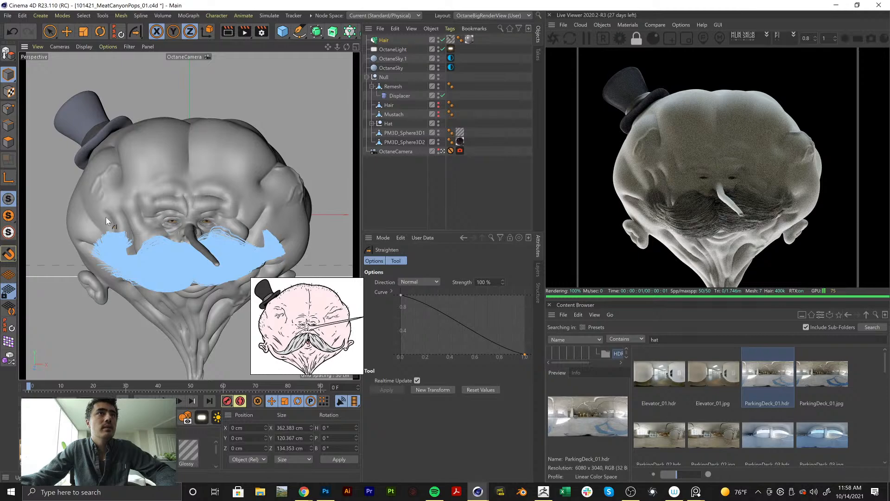
Add a middle point to the Straighten curve and pull it down to about 0.4 across and 0.3 high for a steeper falloff
click(401, 295)
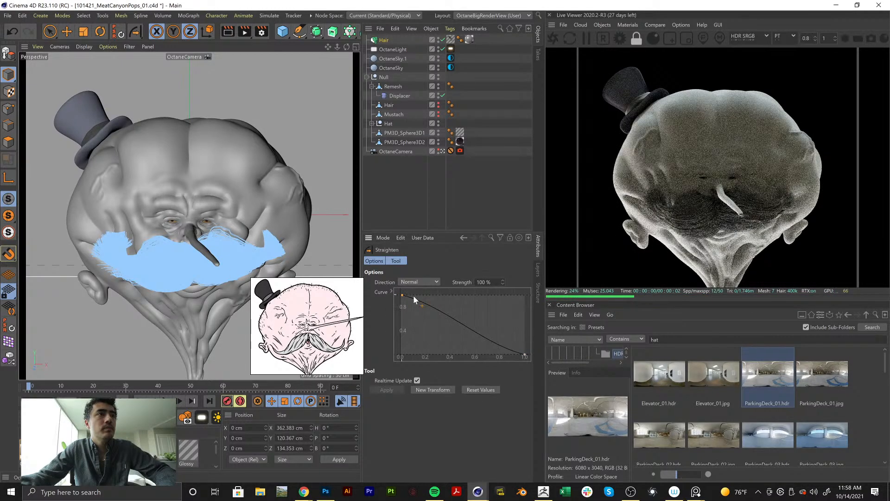
right_click(524, 354)
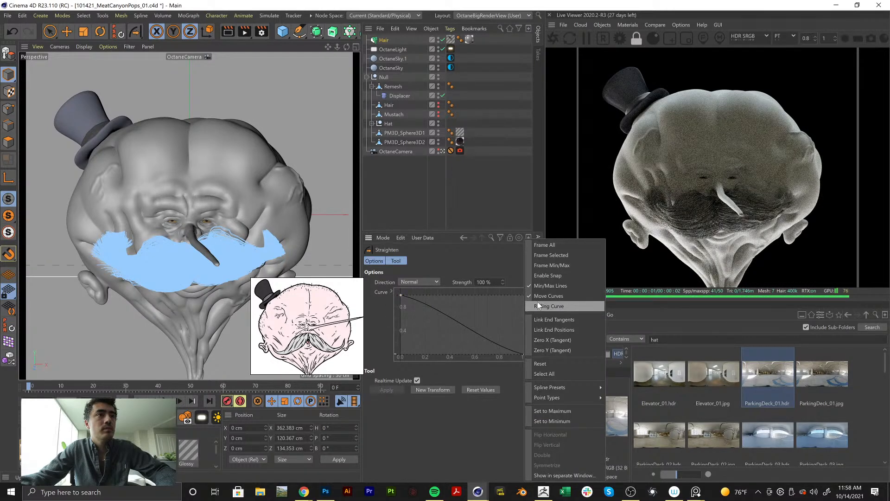
click(485, 324)
ctrl+click(471, 329)
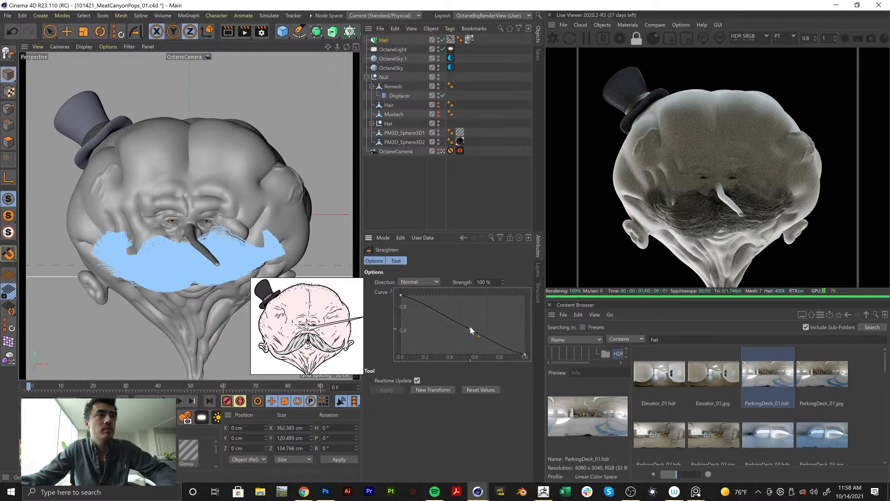
drag(471, 329, 449, 336)
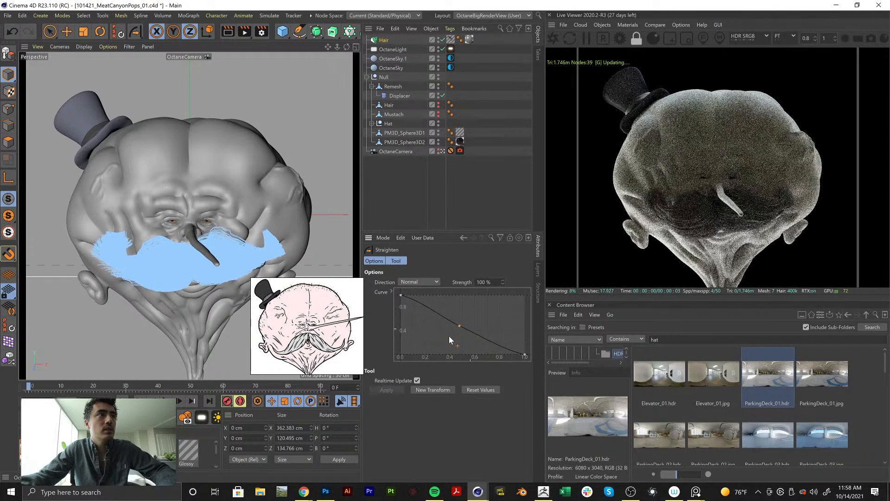
click(401, 295)
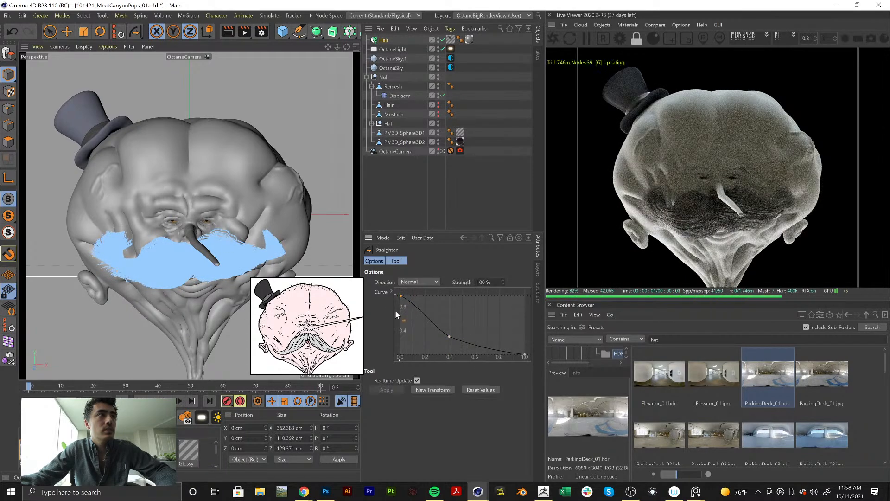
drag(395, 310, 391, 325)
drag(392, 291, 396, 268)
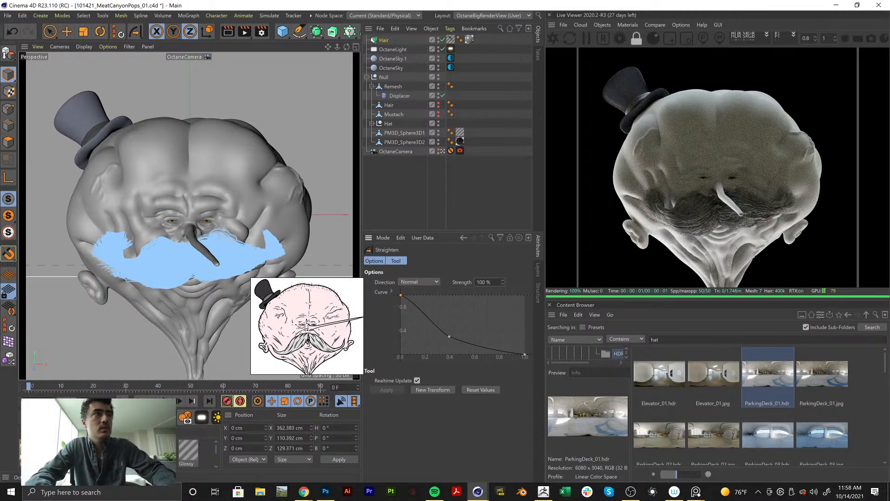
click(435, 282)
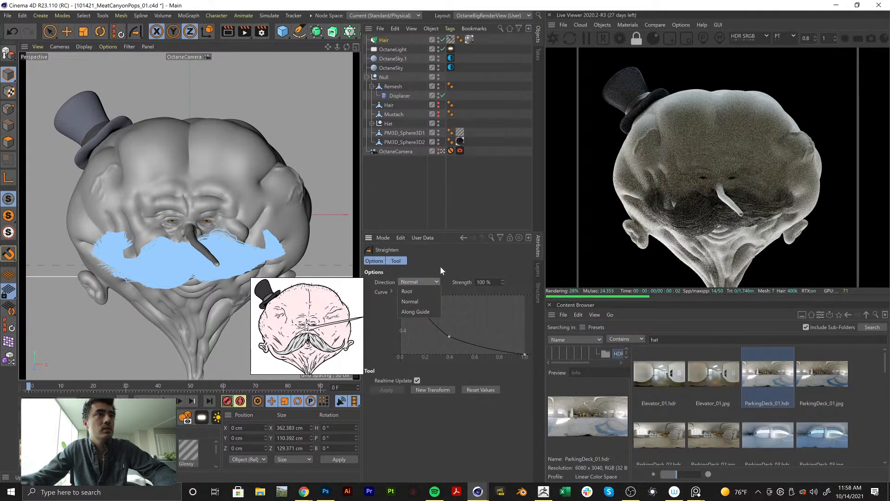
click(440, 266)
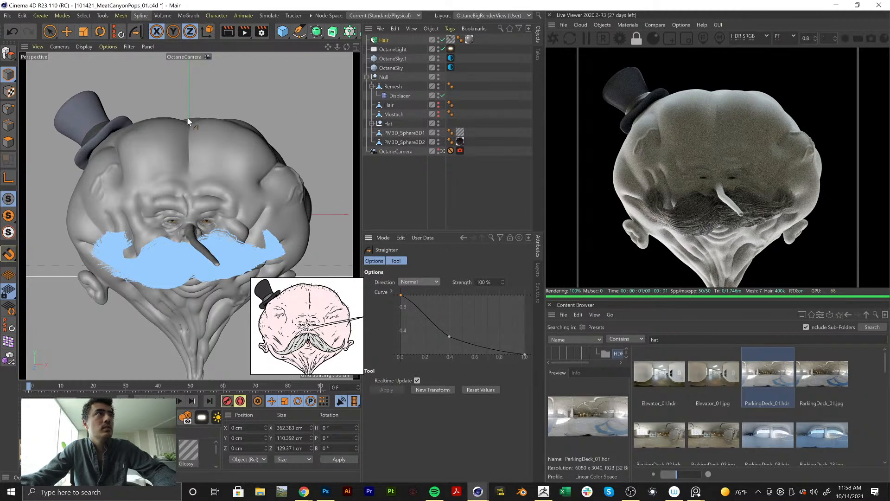
click(139, 17)
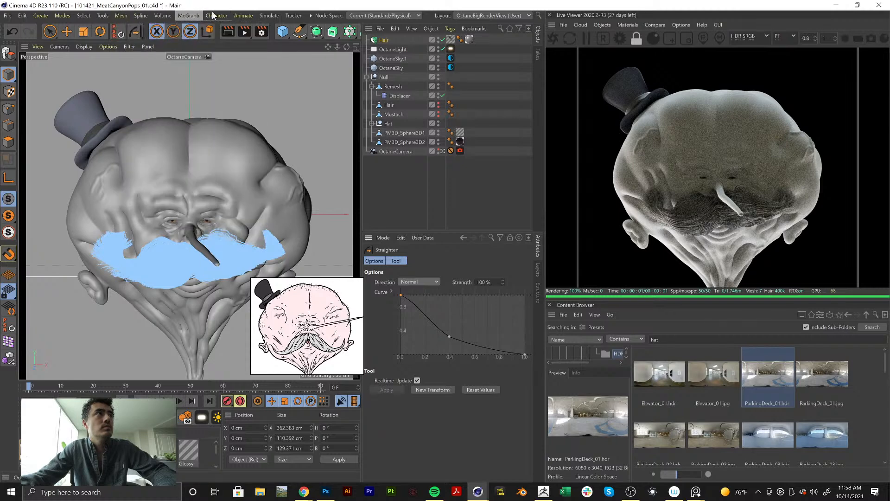
mouse_move(261, 18)
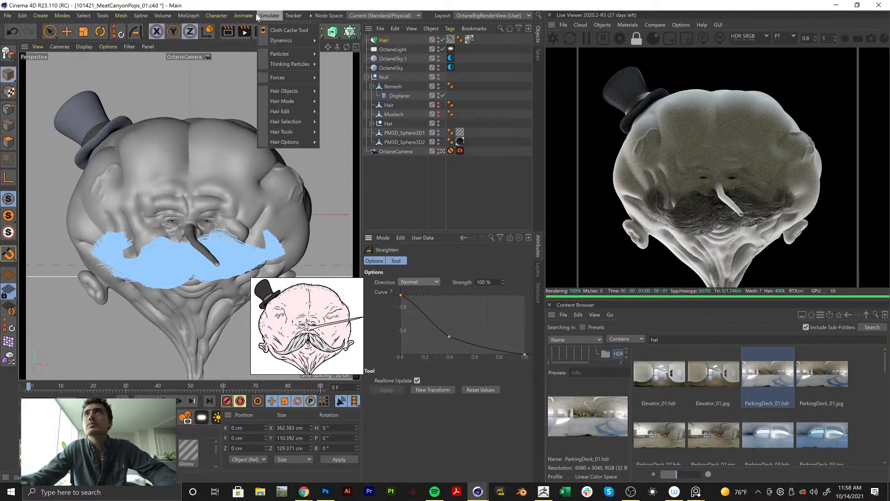
mouse_move(228, 18)
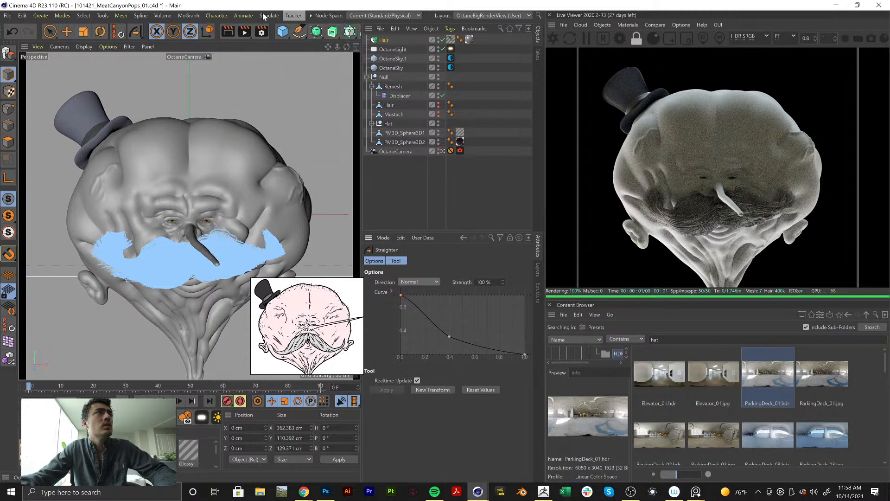
key(Escape)
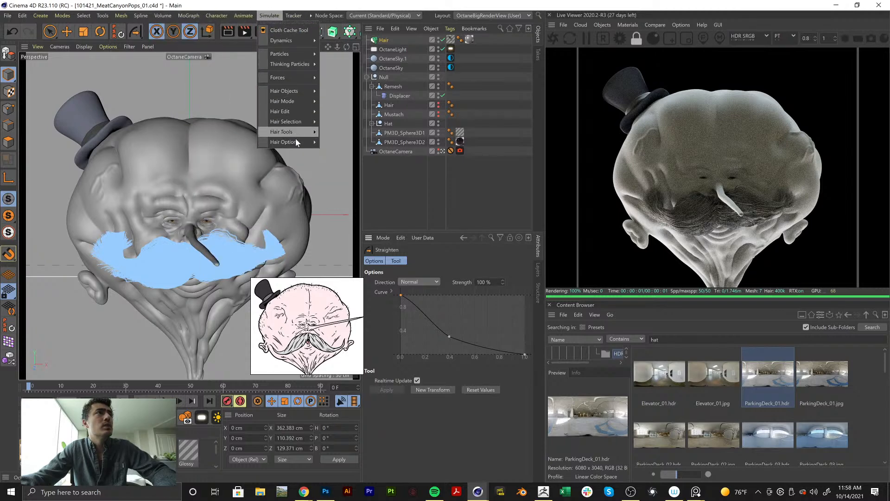
Switch the hair editing mode to Points so the individual points of the mustache guides can be edited
mouse_move(300, 131)
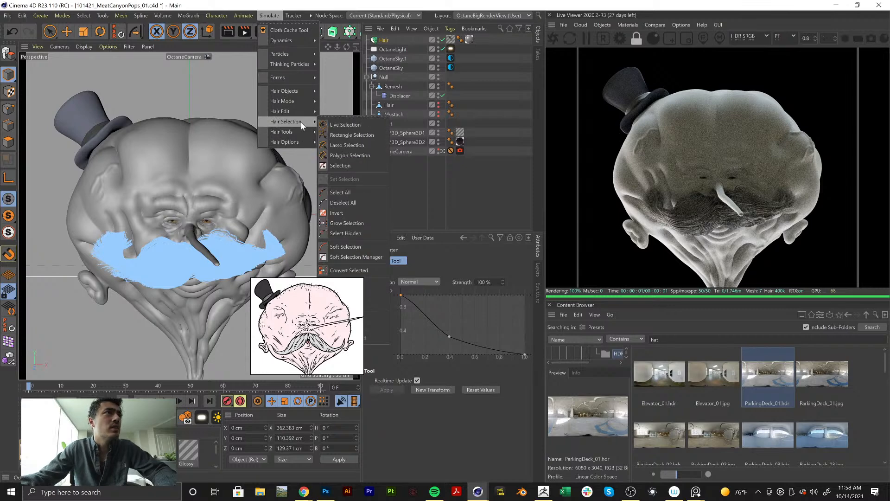
mouse_move(297, 107)
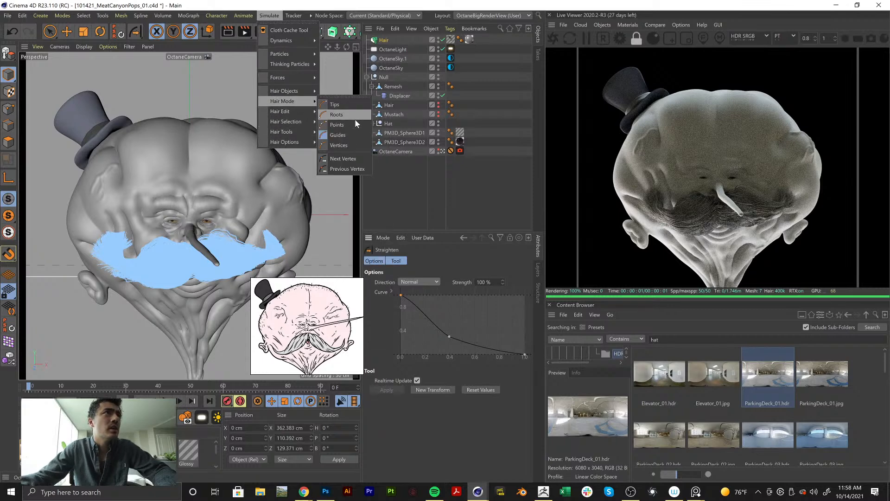
click(337, 125)
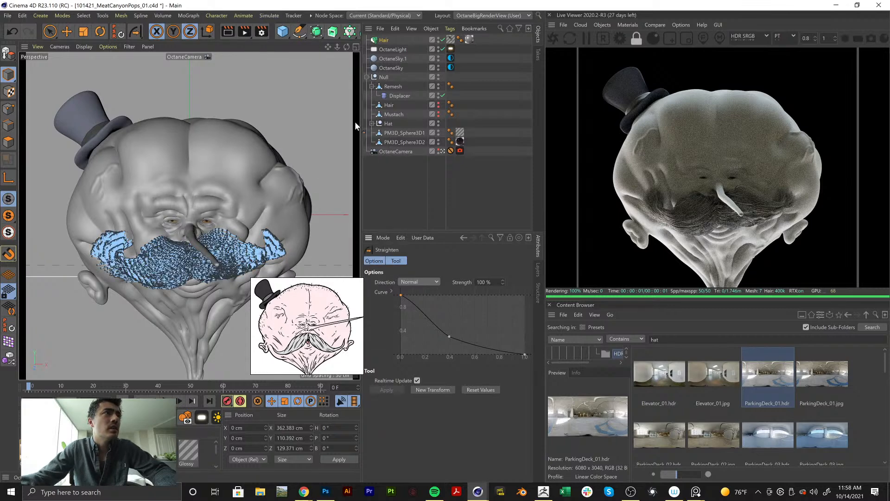
Reduce the guide segments of the mustache's Hair object, first to 10 and finally to 5
click(384, 41)
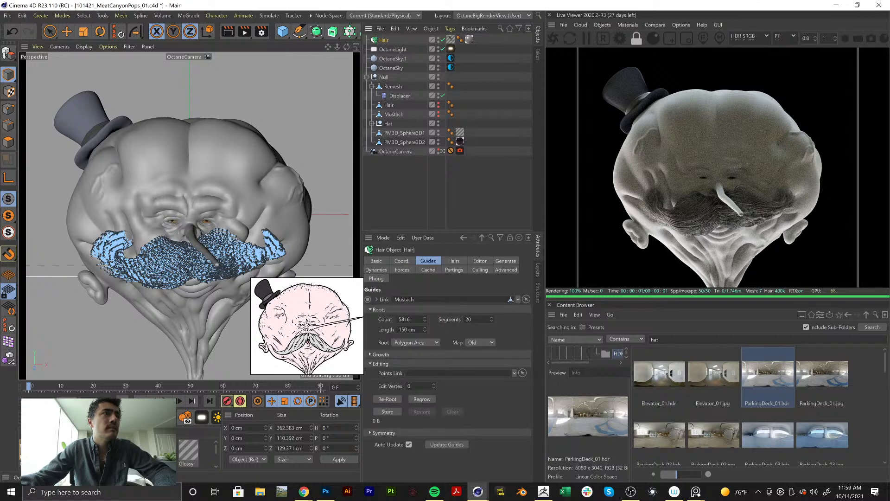
text(10)
key(Return)
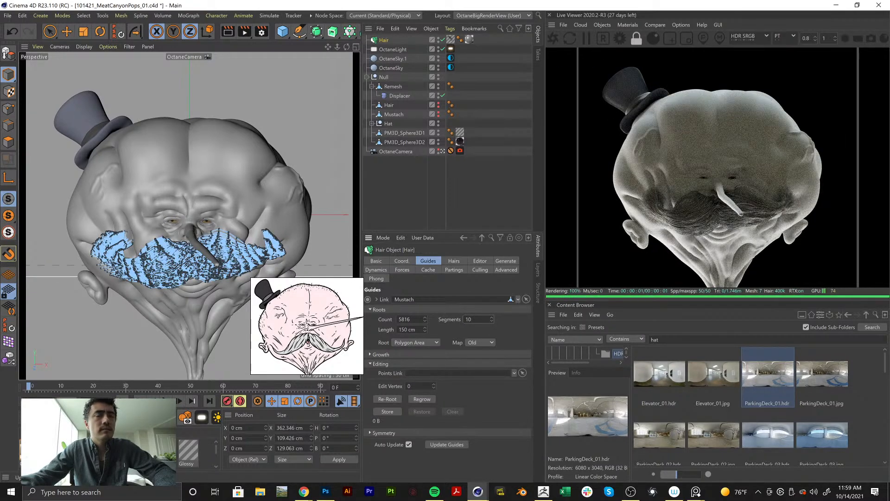
key(ctrl+s)
click(468, 319)
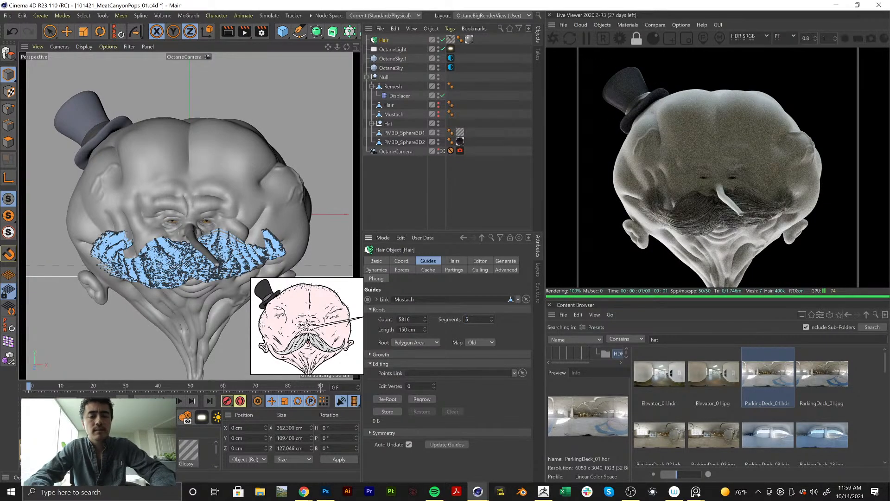
text(5)
key(Return)
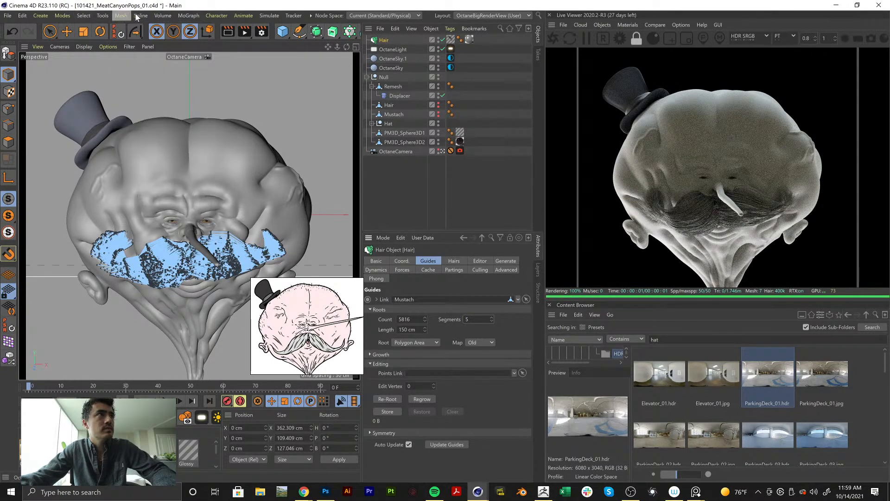
Use the hair Brush tool at radius 52 to push the mustache's left end inward, then undo the last stroke
click(223, 17)
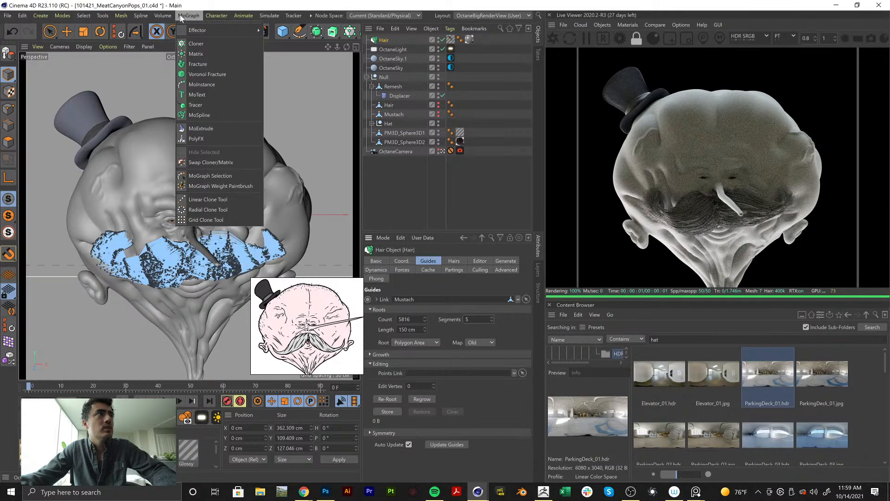
mouse_move(293, 142)
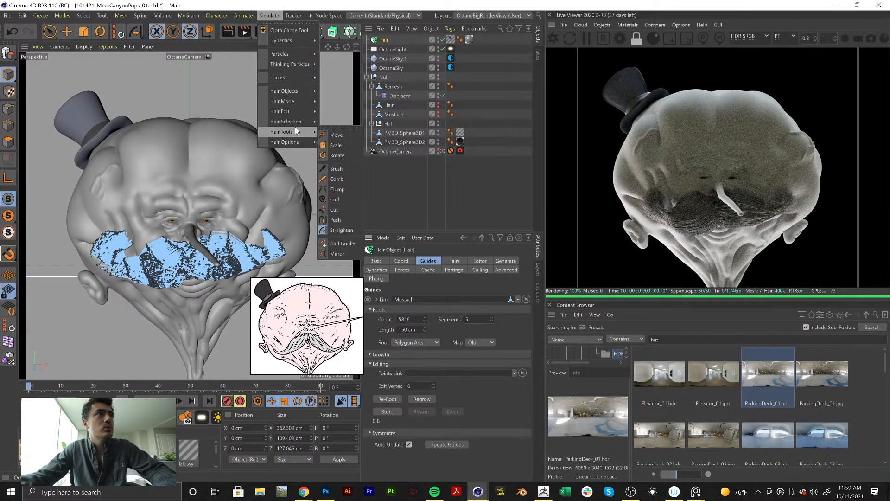
click(349, 168)
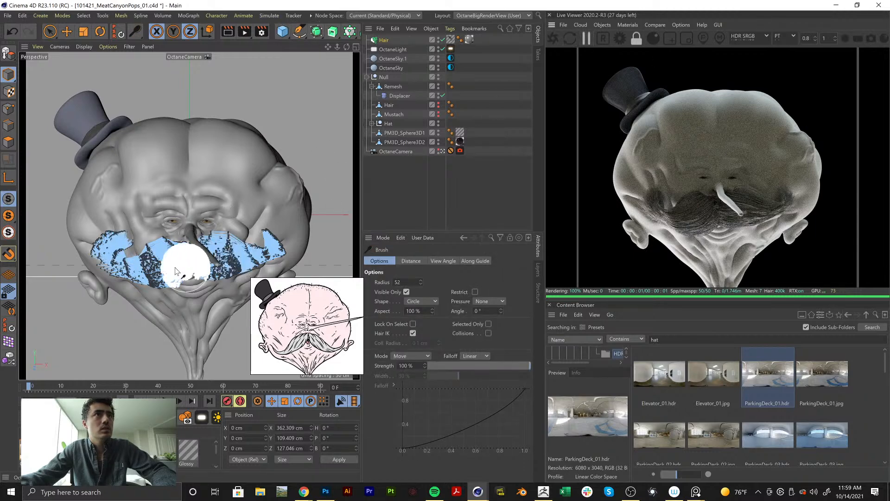
mouse_move(97, 280)
mouse_down()
mouse_move(93, 243)
mouse_move(135, 236)
mouse_move(145, 254)
mouse_move(123, 227)
mouse_move(83, 229)
mouse_move(162, 240)
mouse_up()
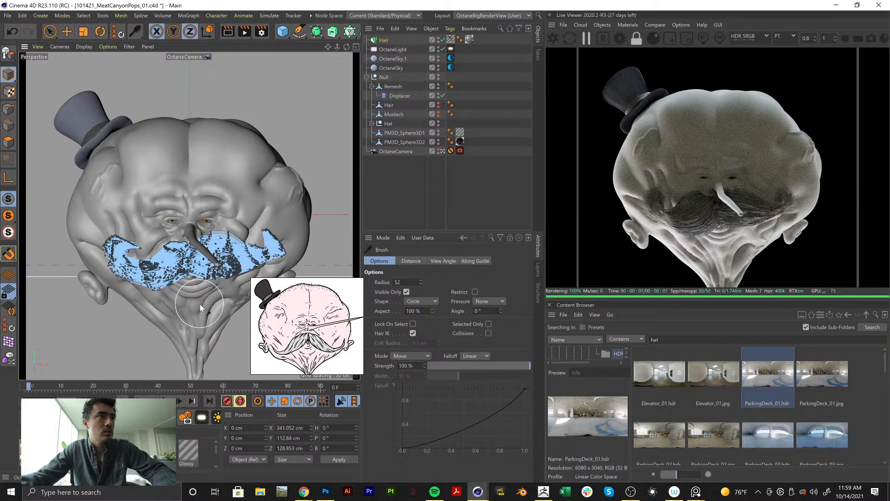
key(ctrl+z)
Leave the OctaneCamera view and brush the mustache guides up off the mouth and outward into raised, curving ends on both sides
click(443, 152)
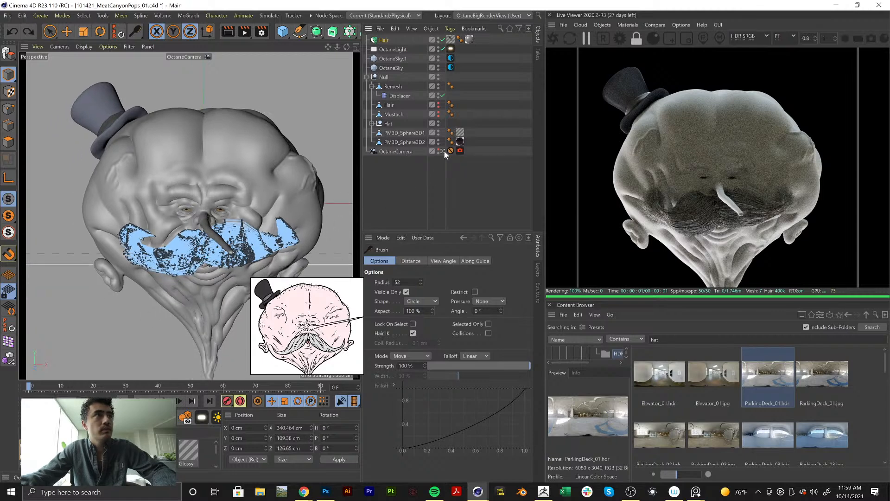
scroll(232, 227, up, 3)
scroll(218, 232, up, 2)
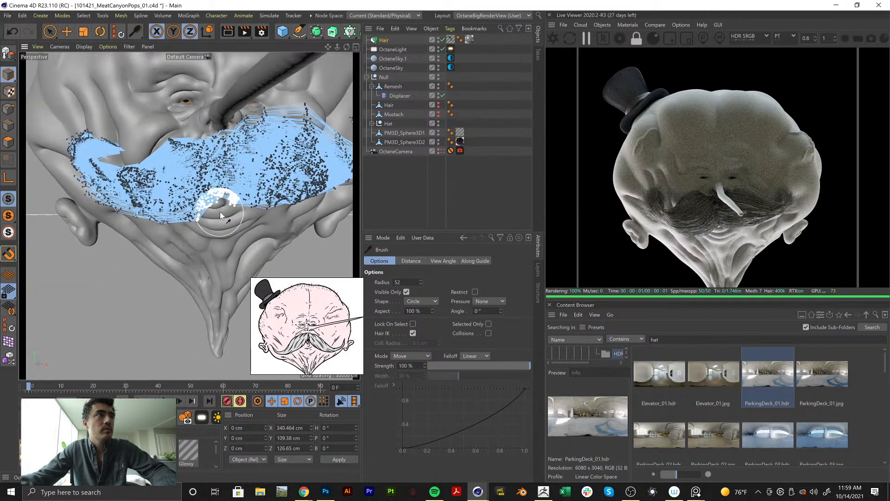
mouse_move(214, 215)
mouse_down()
mouse_move(199, 193)
mouse_move(213, 216)
mouse_move(176, 216)
mouse_move(160, 251)
mouse_move(83, 213)
mouse_move(155, 216)
mouse_move(91, 207)
mouse_move(110, 147)
mouse_move(126, 149)
mouse_move(120, 134)
mouse_move(95, 131)
mouse_move(116, 134)
mouse_move(74, 82)
mouse_move(101, 91)
mouse_move(119, 139)
mouse_move(96, 135)
mouse_move(188, 103)
mouse_move(229, 159)
mouse_move(213, 193)
mouse_move(213, 175)
mouse_move(199, 165)
mouse_move(180, 186)
mouse_move(167, 179)
mouse_move(217, 177)
mouse_move(250, 217)
mouse_up()
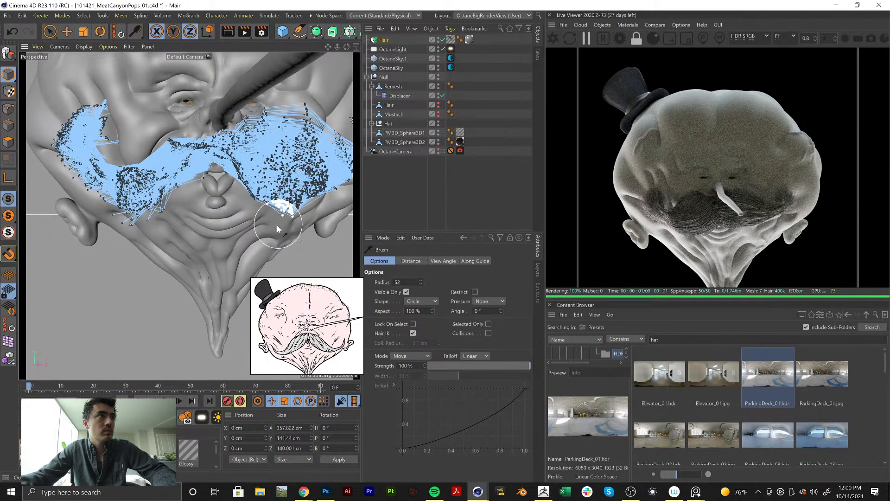
mouse_move(301, 207)
mouse_down()
mouse_move(262, 202)
mouse_move(308, 90)
mouse_move(257, 98)
mouse_move(315, 118)
mouse_move(311, 128)
mouse_move(457, 136)
mouse_up()
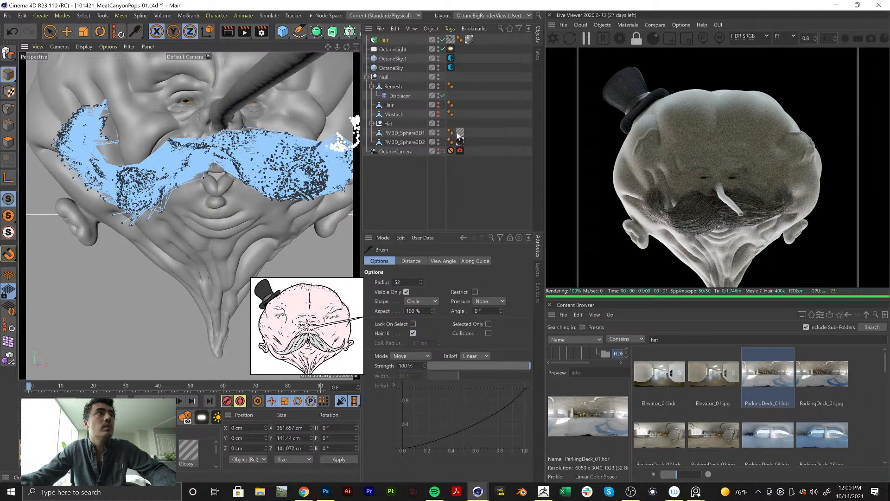
Set the Hair Mat material's thickness to 0.5 cm at the root and 0.05 cm at the tip
click(442, 152)
click(558, 40)
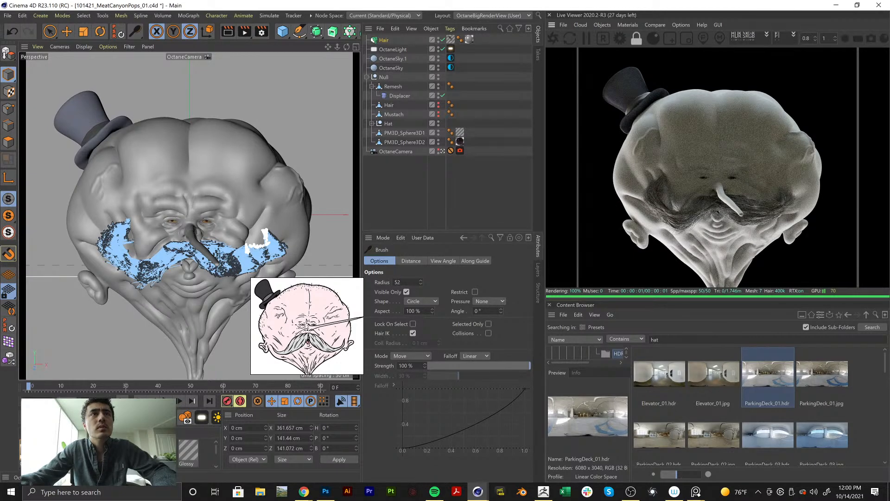
double_click(451, 39)
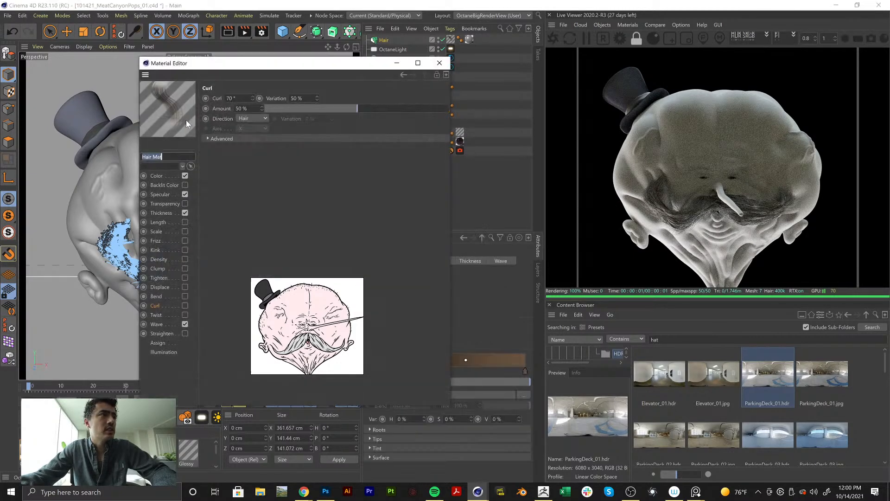
click(166, 214)
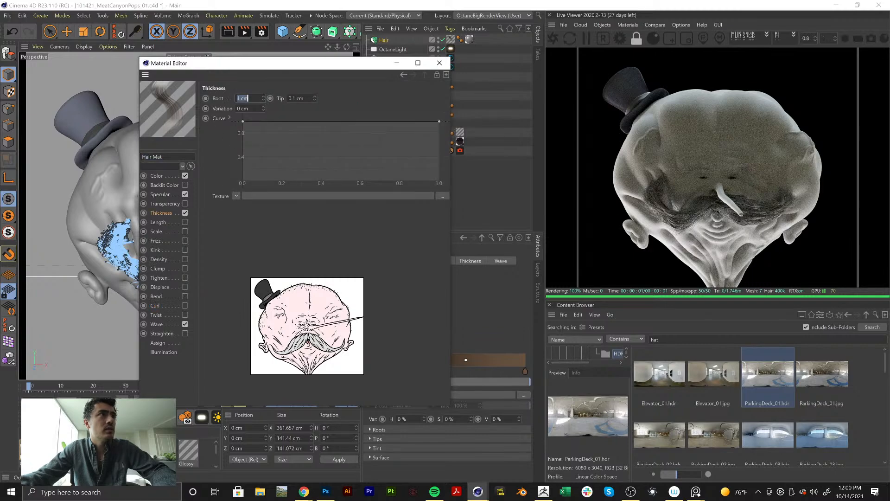
text(0.5)
key(Return)
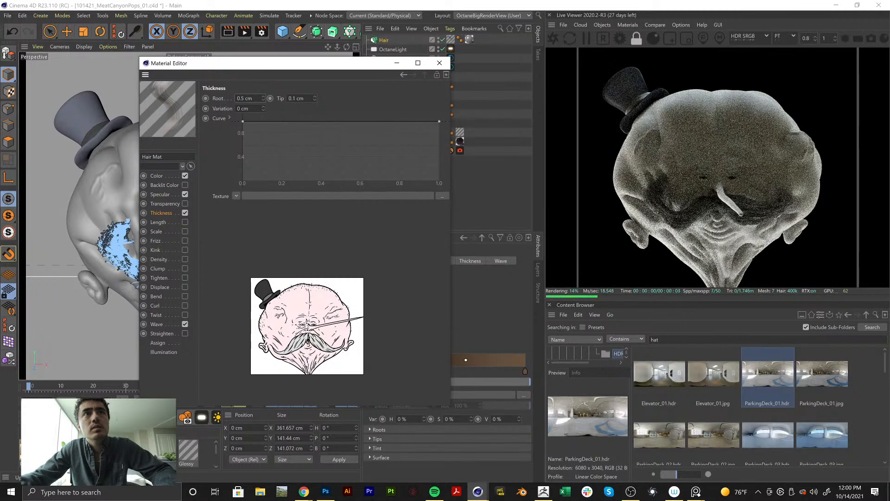
key(Tab)
text(0.05)
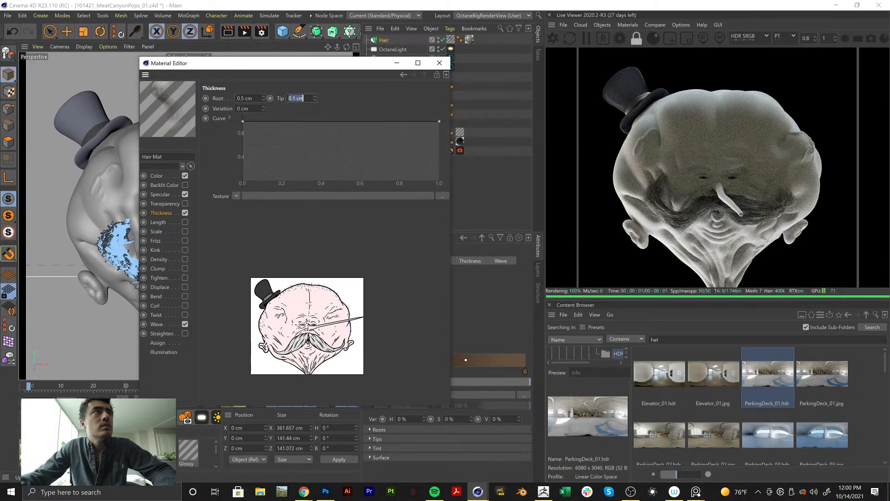
key(Return)
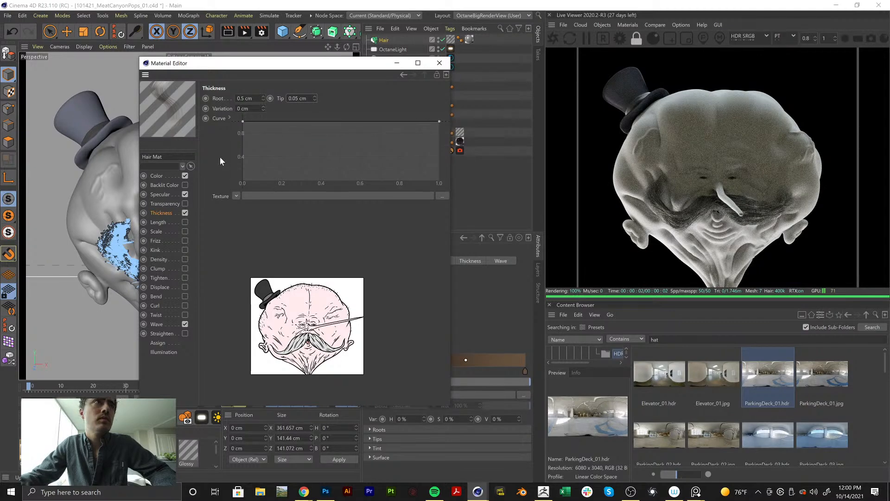
Enable the Length channel of the Hair Mat material and set its variation to 50%
click(174, 224)
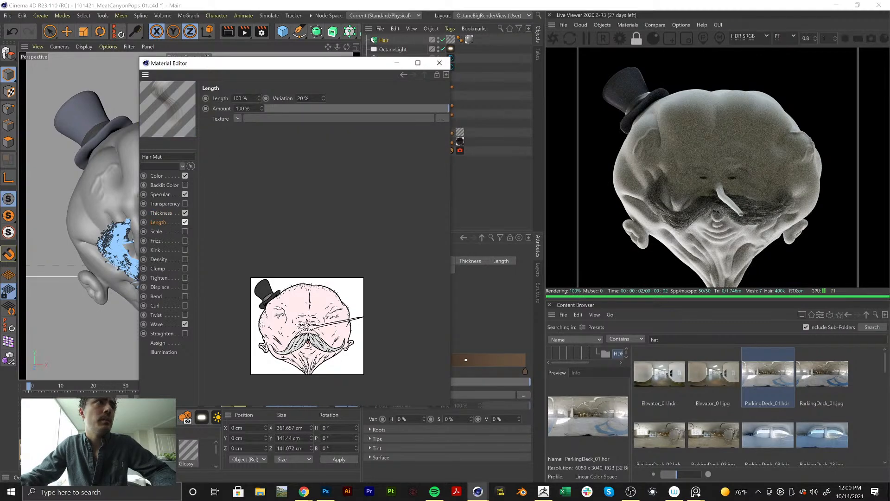
double_click(305, 99)
text(50)
key(Return)
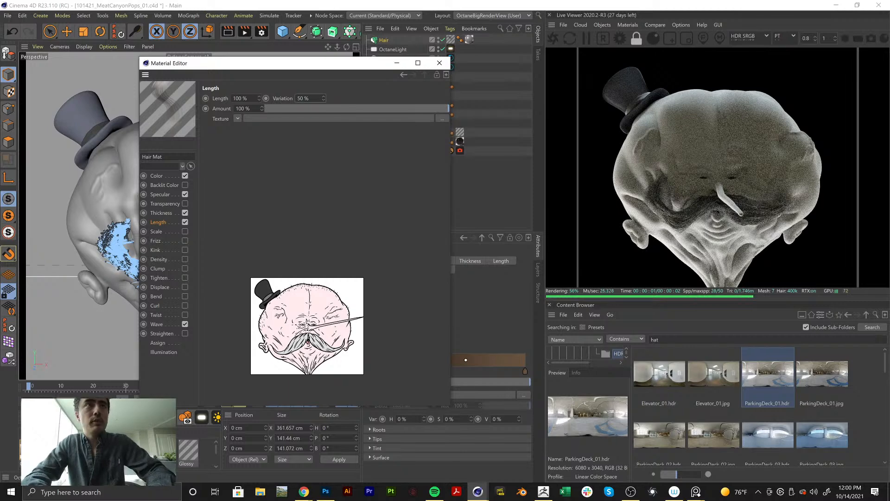
Add a Noise texture to the hair material's Length channel, set the amount to 50%, and close the material
click(238, 119)
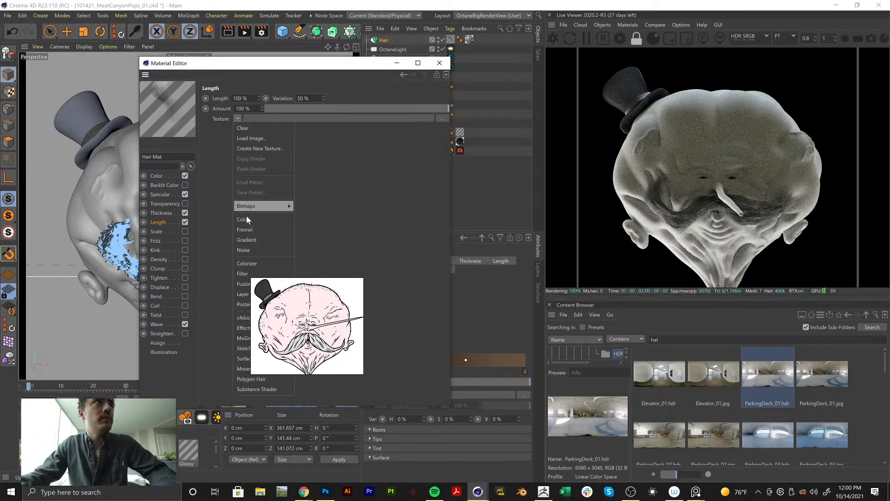
click(245, 251)
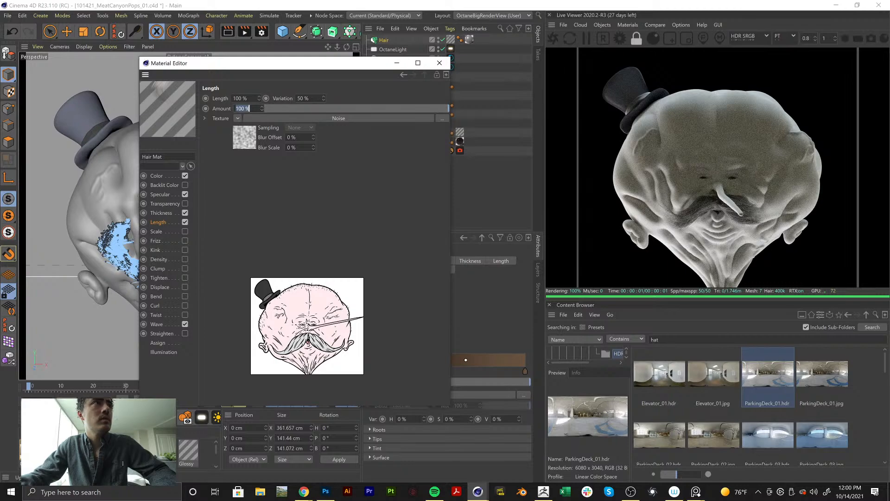
text(50)
key(Return)
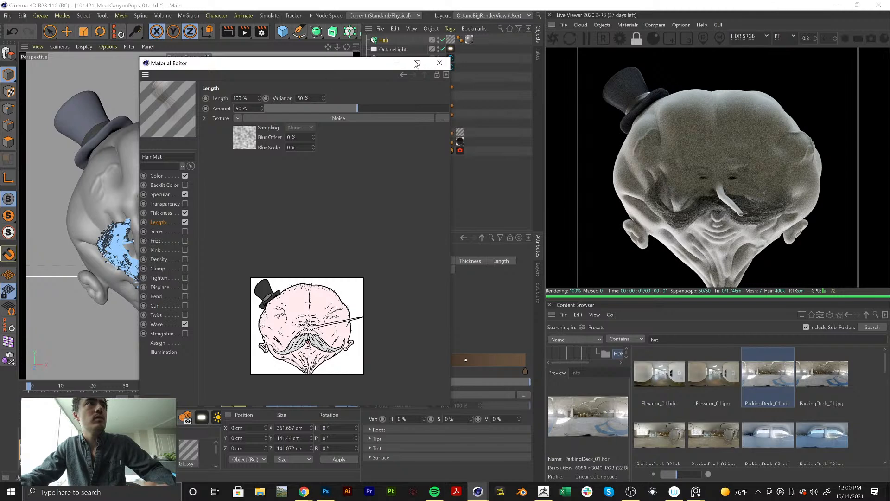
click(438, 64)
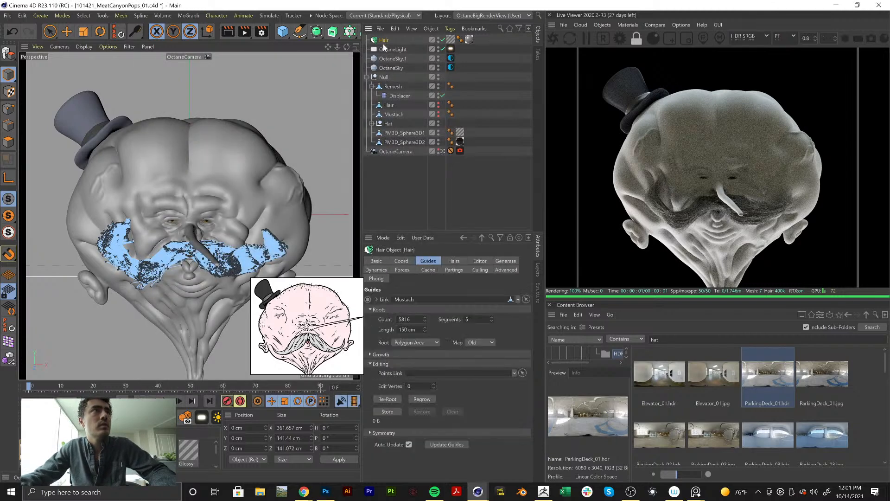
Straighten the mustache's hair guides with a raised falloff curve at about 43% strength, finishing with a slight 1.5% adjustment
drag(140, 32, 184, 58)
drag(450, 335, 462, 325)
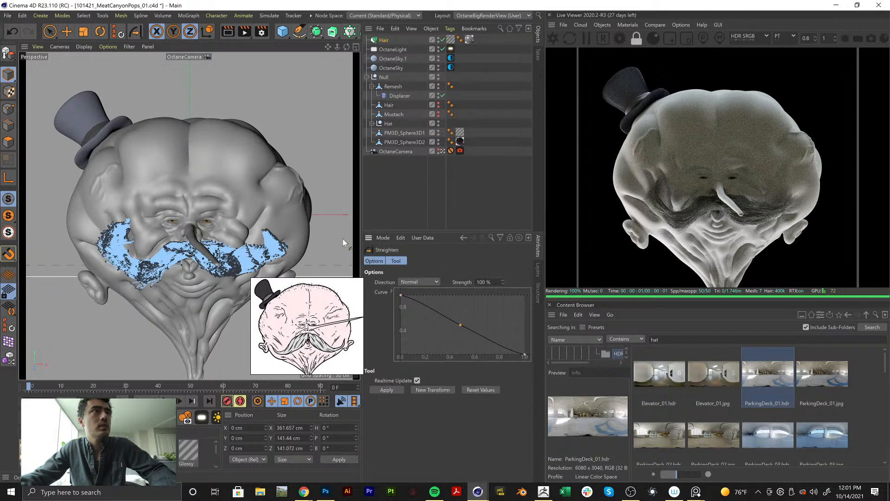
drag(149, 275, 106, 275)
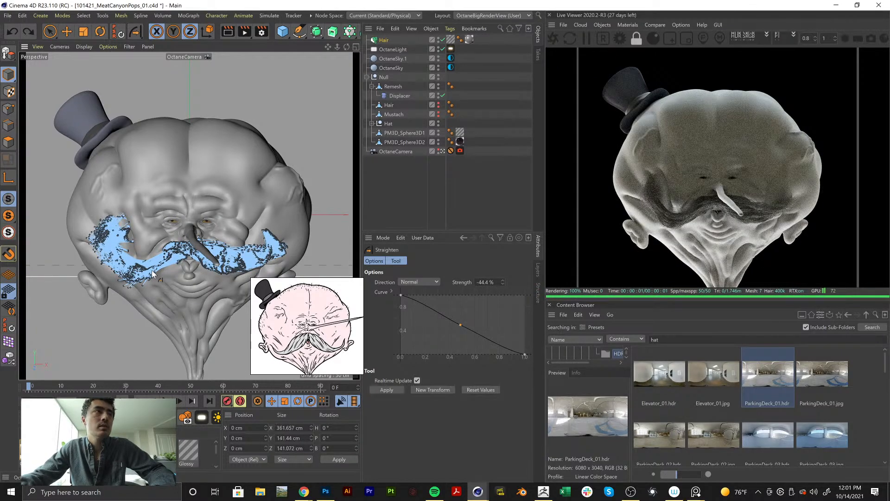
key(ctrl+z)
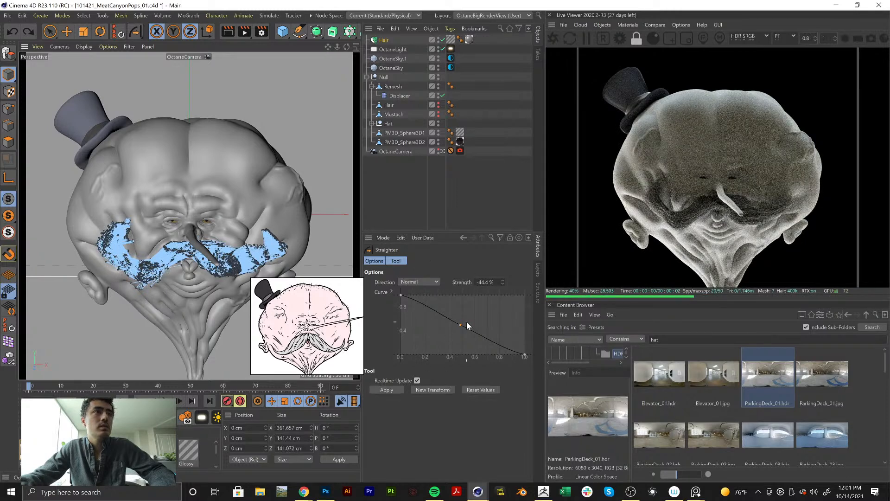
drag(467, 321, 483, 320)
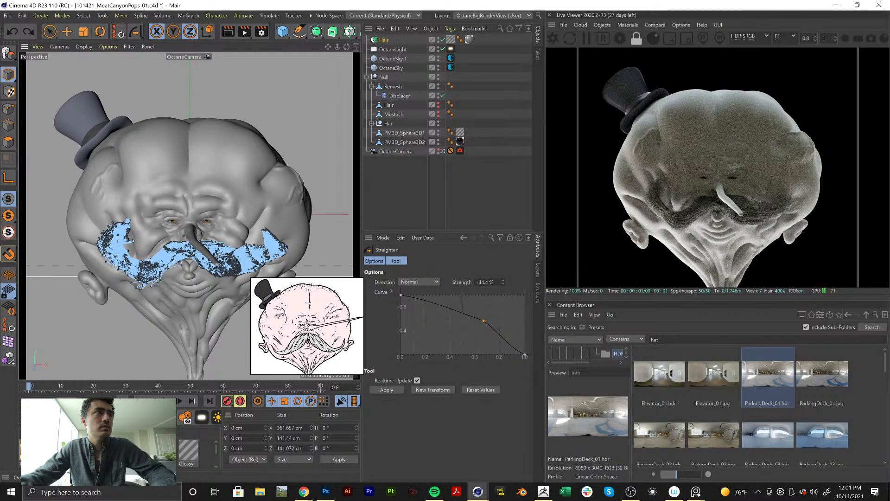
drag(218, 281, 226, 285)
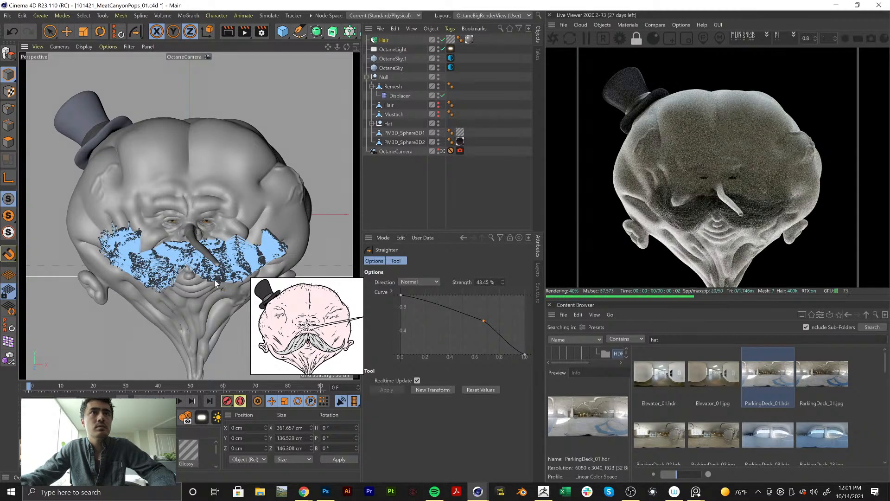
drag(502, 282, 503, 297)
drag(197, 288, 199, 288)
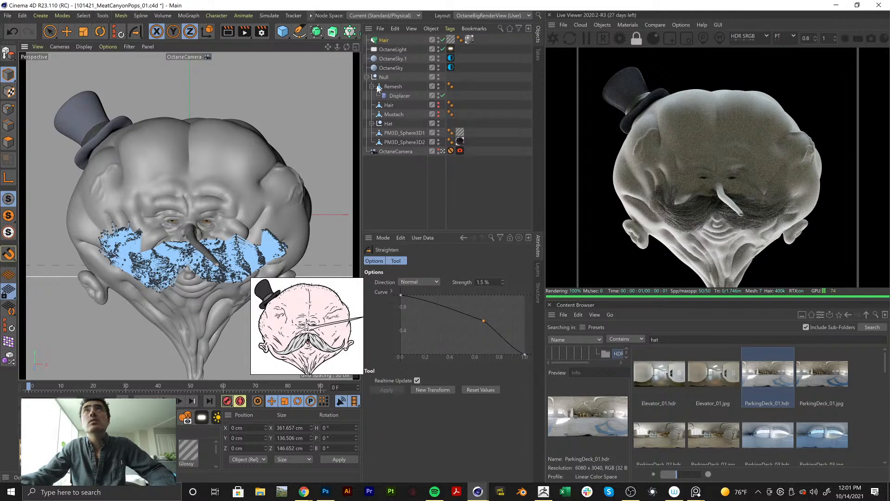
Curl the mustache's hair guides with the Curl tool, using X and Y strength curves reversed to fall from root to tip
click(269, 16)
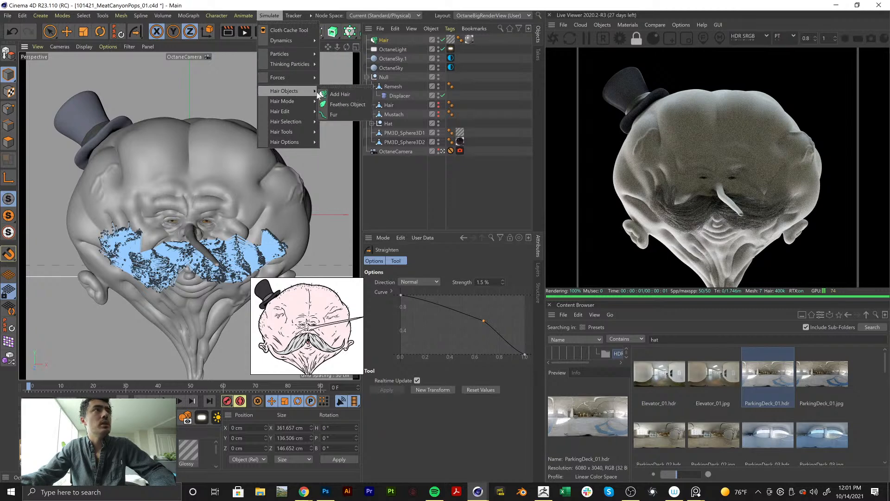
mouse_move(296, 116)
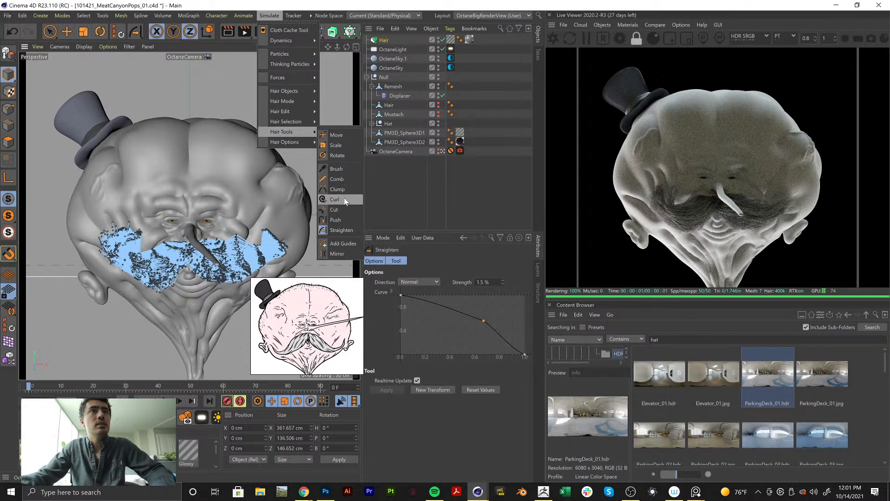
click(345, 199)
mouse_move(425, 282)
mouse_down()
mouse_move(424, 270)
mouse_move(425, 278)
mouse_up()
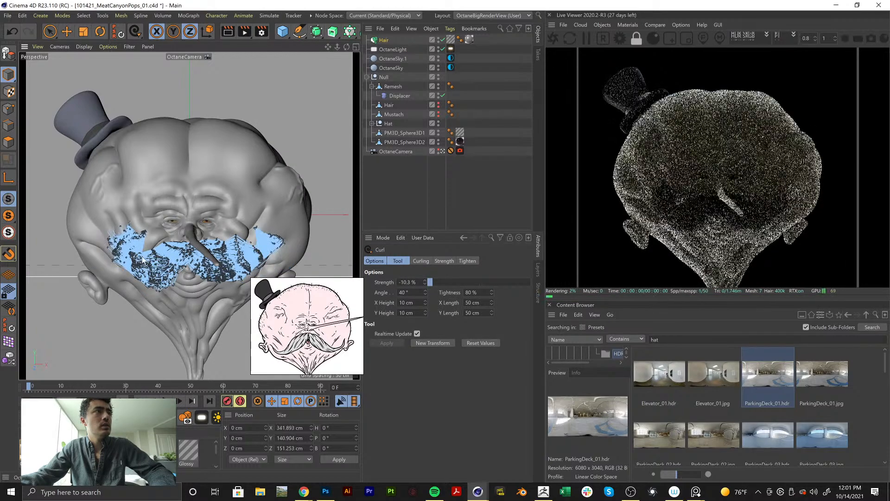
click(421, 260)
click(444, 261)
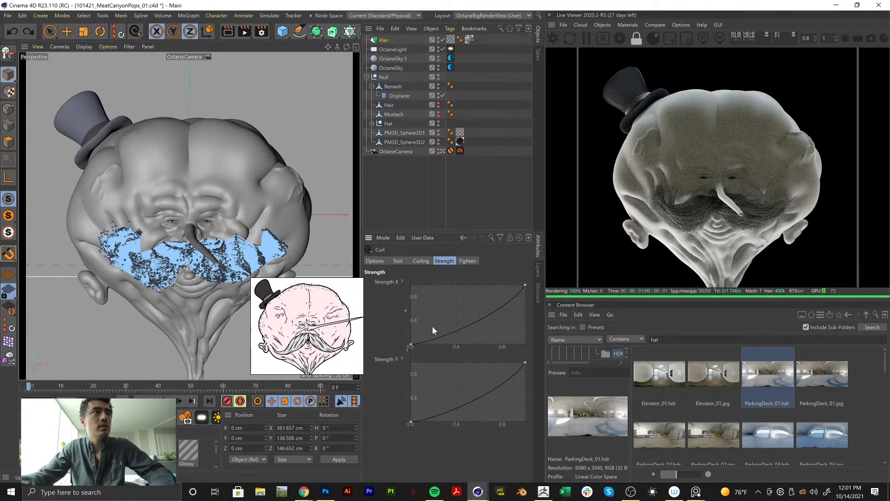
drag(408, 345, 410, 284)
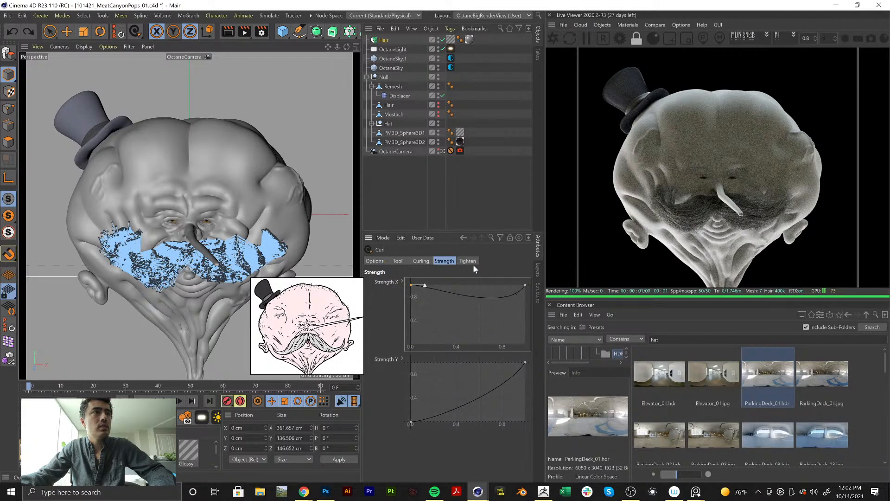
drag(526, 284, 508, 450)
drag(411, 424, 411, 363)
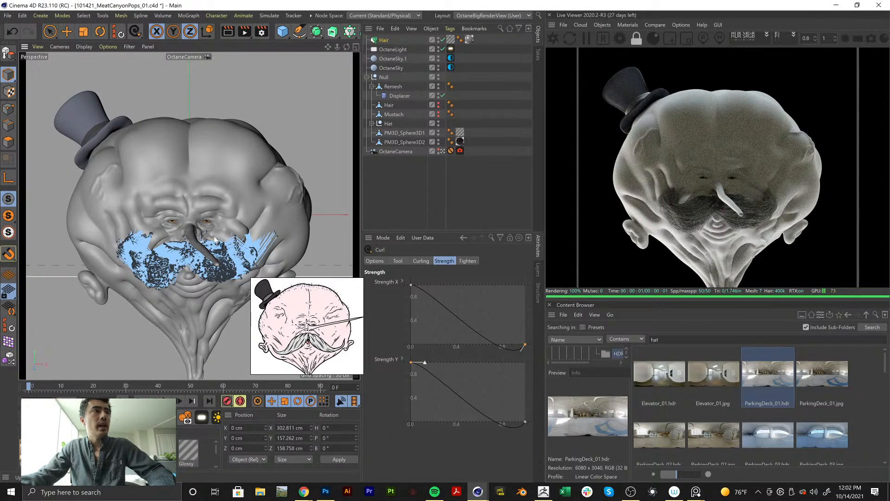
Try to re-root the Hair object's guides on the mustache mesh and adjust their length
click(384, 41)
click(454, 261)
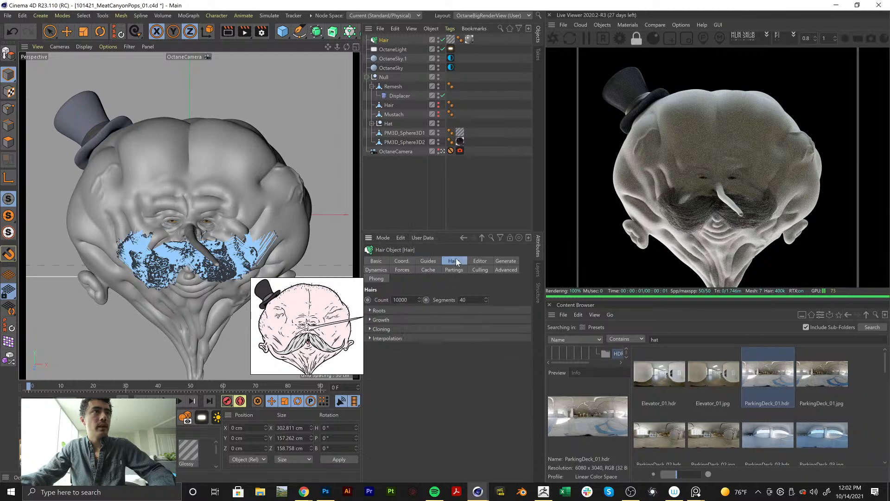
click(429, 263)
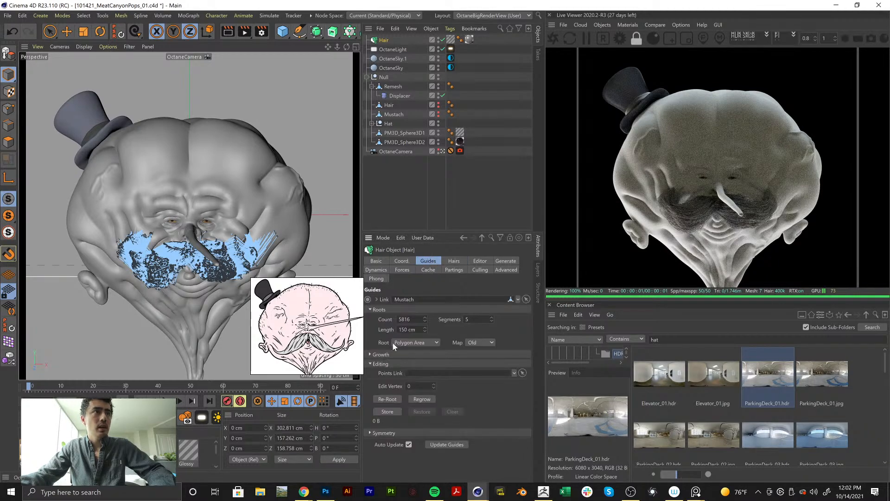
click(388, 399)
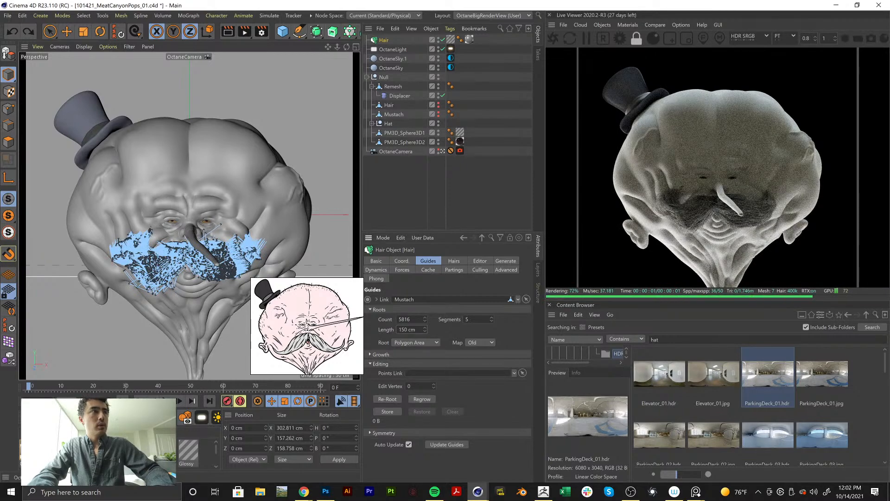
drag(425, 329, 422, 194)
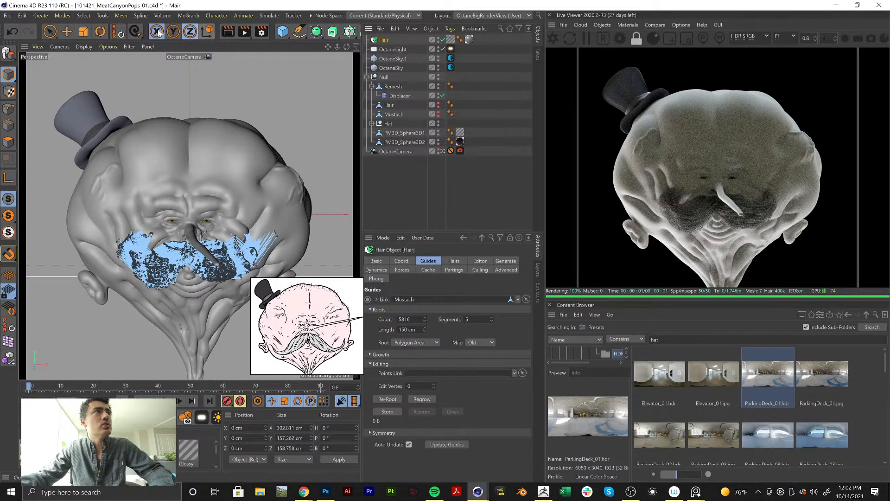
Try the Straighten tool on the curled mustache guides at about -51% strength
drag(144, 33, 173, 69)
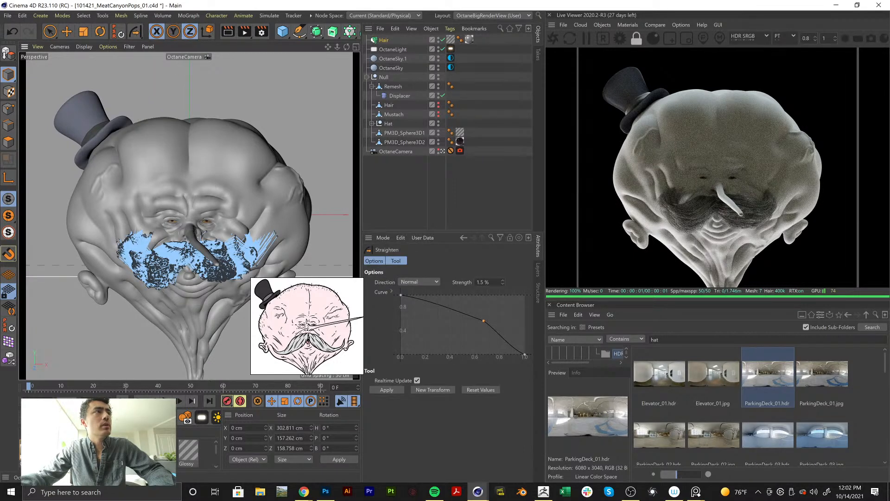
drag(194, 209, 225, 172)
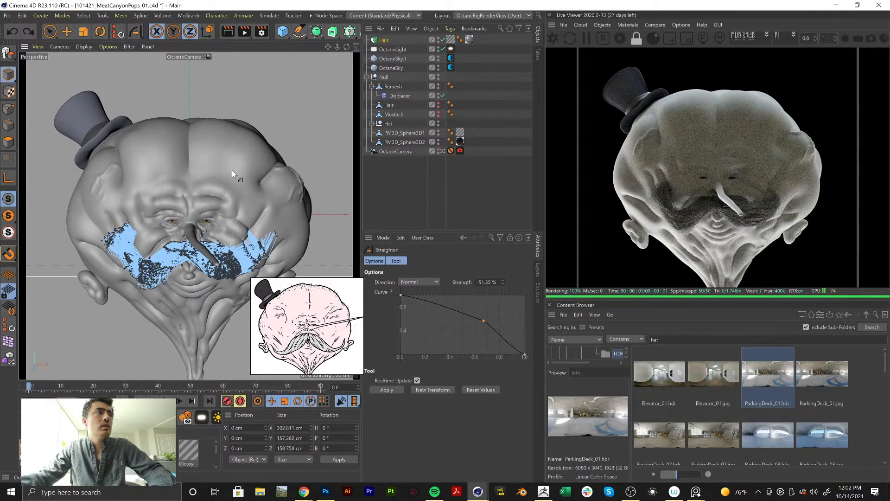
drag(232, 171, 134, 215)
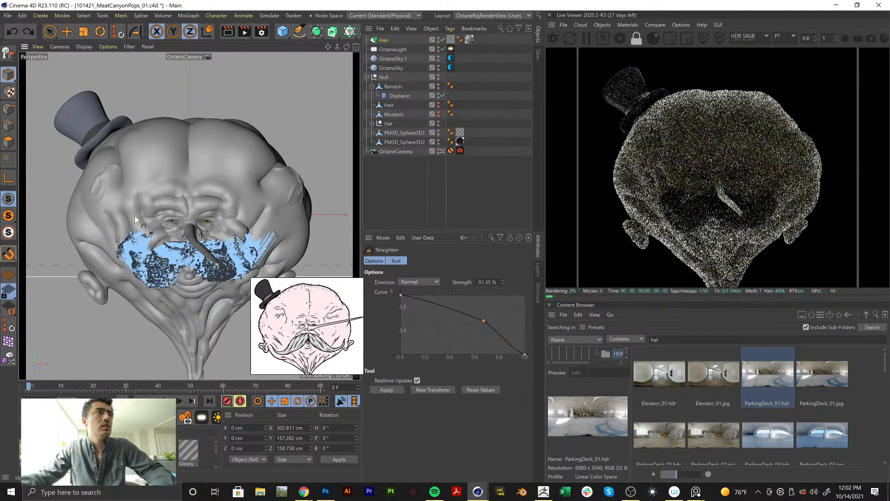
Switch the hair editing mode to Guides
click(141, 16)
mouse_move(165, 16)
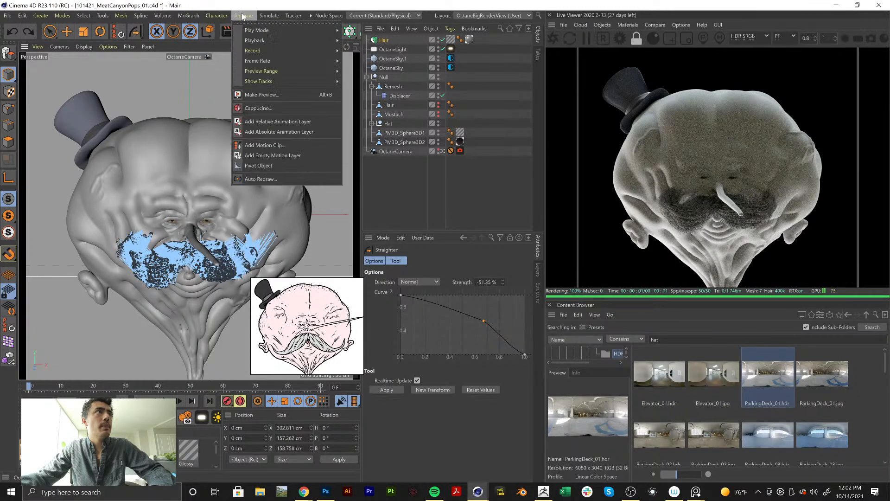
mouse_move(258, 17)
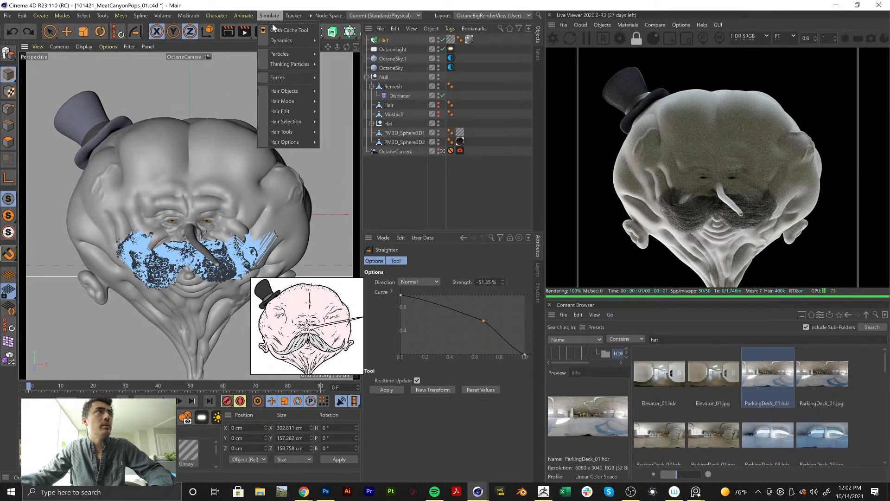
mouse_move(288, 101)
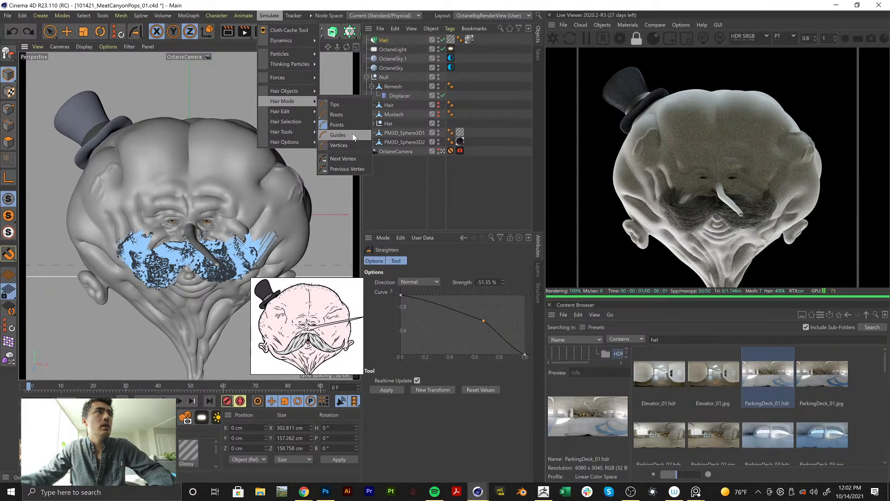
click(353, 136)
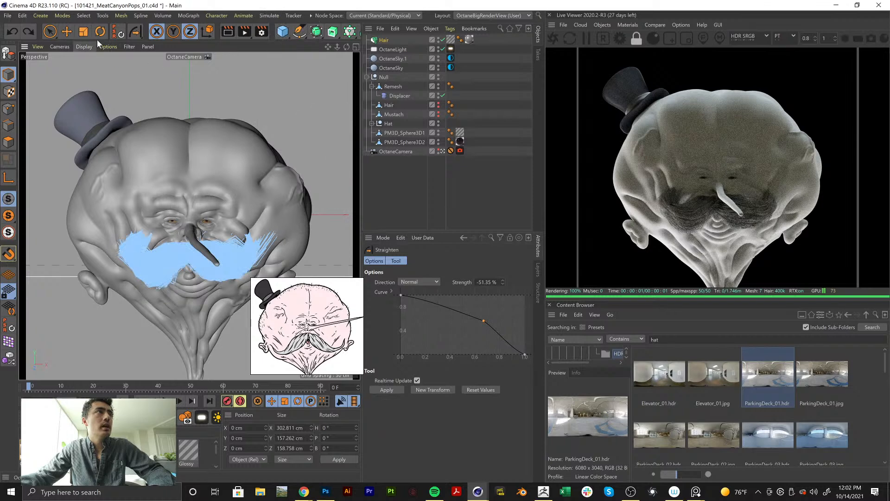
Comb both sides of the mustache's hair guides outward with the Brush tool and refresh the live render
click(135, 31)
click(167, 78)
drag(140, 197, 145, 216)
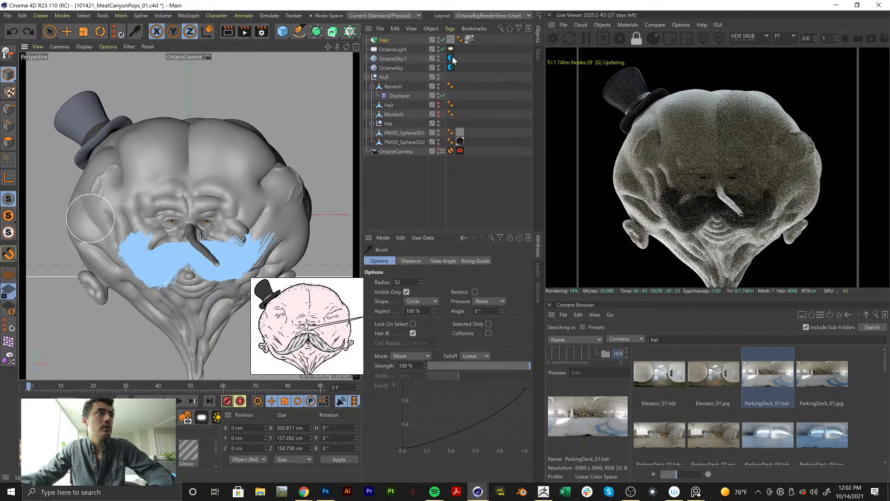
mouse_move(112, 198)
mouse_down()
mouse_move(144, 216)
mouse_move(135, 222)
mouse_move(144, 226)
mouse_move(112, 223)
mouse_up()
mouse_move(218, 246)
mouse_down()
mouse_move(233, 213)
mouse_move(273, 227)
mouse_move(235, 230)
mouse_up()
click(554, 38)
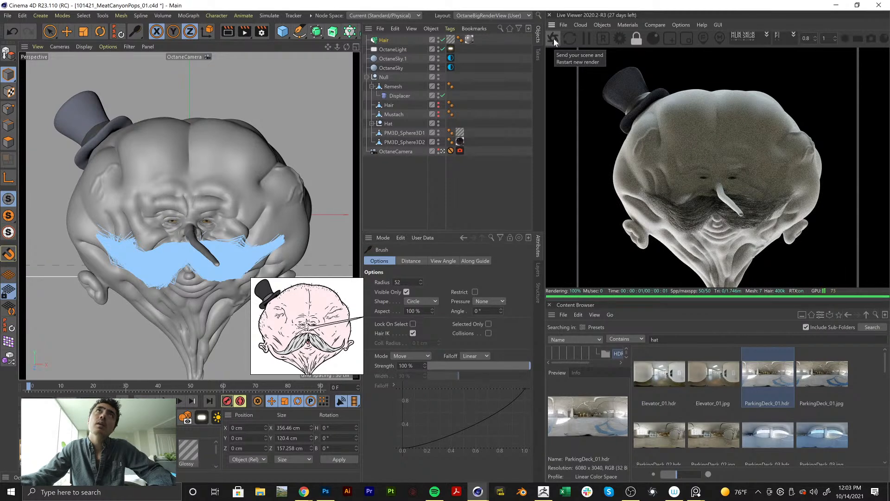
click(585, 38)
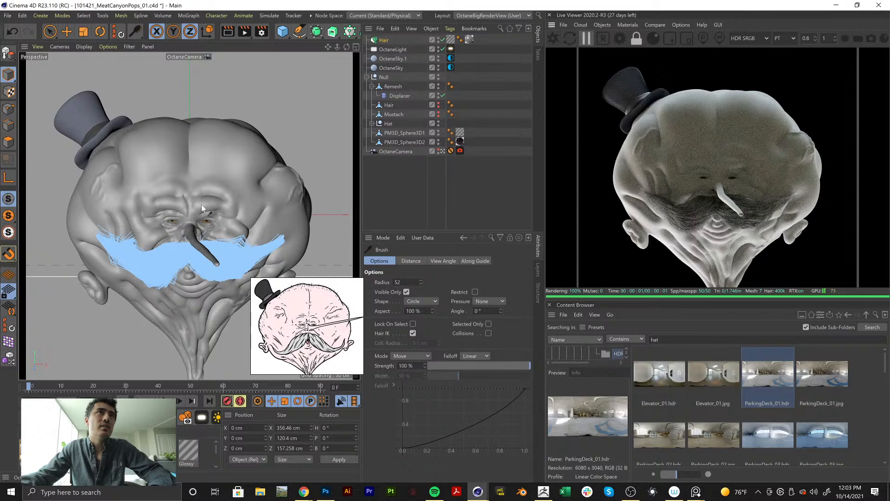
Brush the mustache's outer ends farther out toward the cheeks on both sides and refresh the live render
mouse_move(142, 221)
mouse_down()
mouse_move(83, 213)
mouse_move(105, 219)
mouse_move(82, 224)
mouse_move(120, 235)
mouse_move(97, 230)
mouse_move(110, 230)
mouse_up()
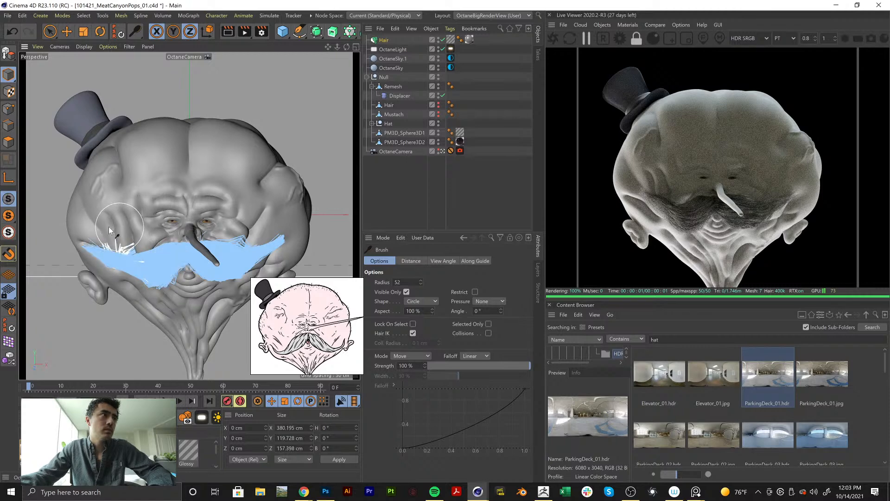
mouse_move(247, 216)
mouse_down()
mouse_move(254, 235)
mouse_move(317, 251)
mouse_move(327, 232)
mouse_up()
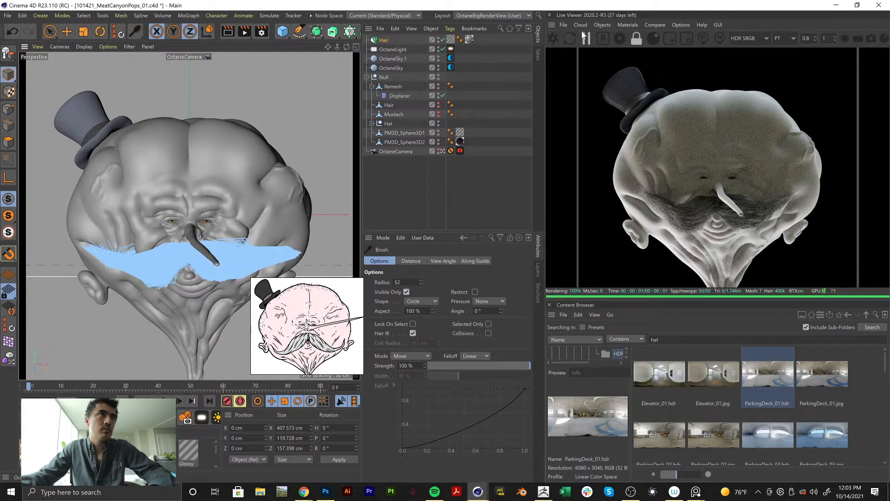
click(556, 38)
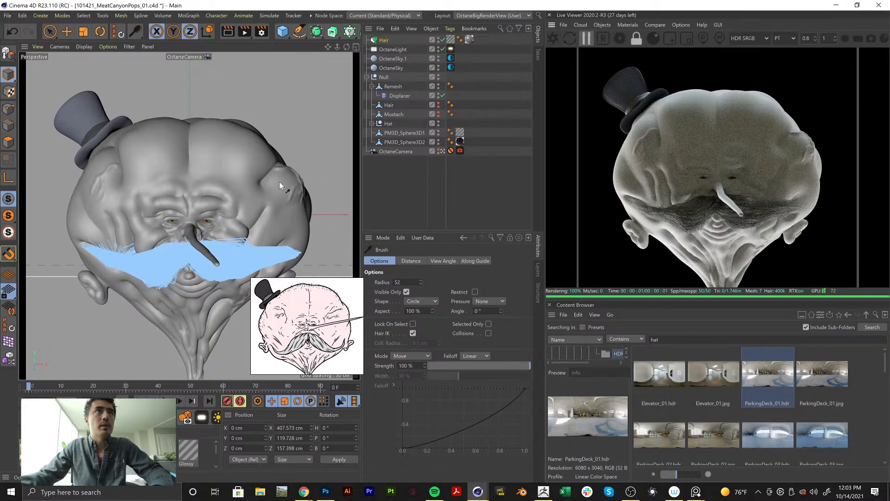
Brush the lower edge and tip of the mustache half on the hat side and re-send the scene to the live render
drag(112, 296, 133, 277)
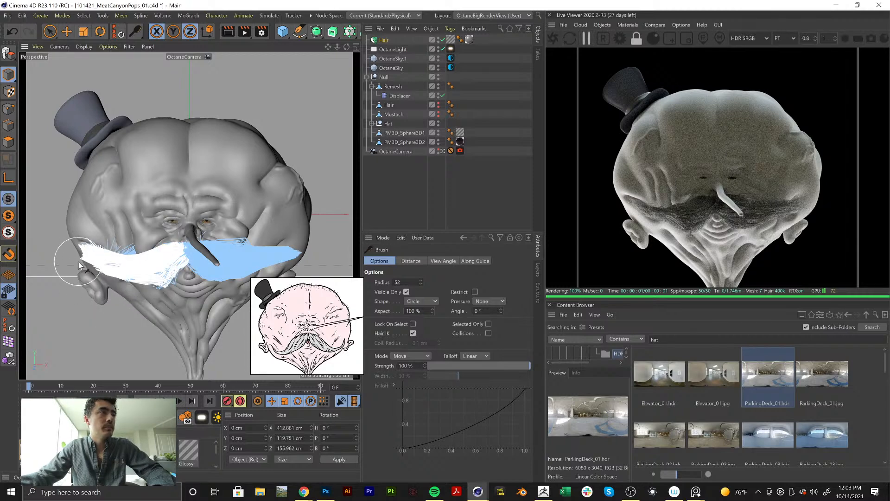
mouse_move(79, 262)
mouse_down()
mouse_move(144, 294)
mouse_move(93, 286)
mouse_up()
click(554, 38)
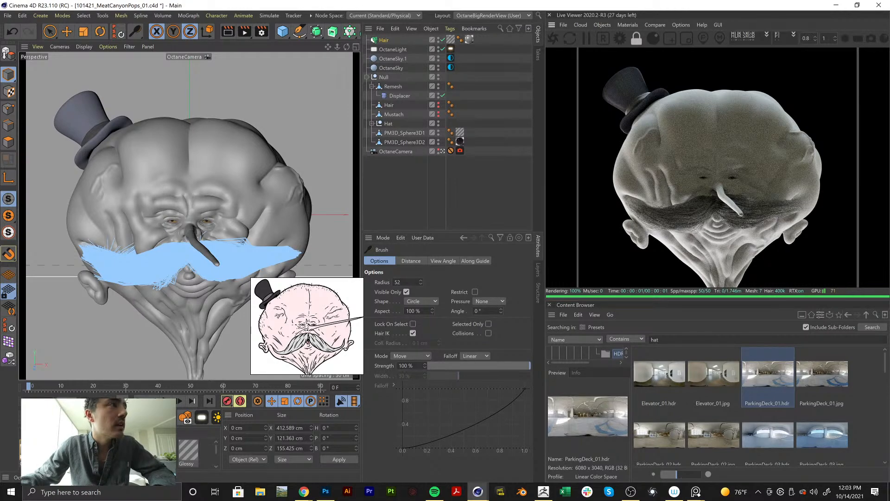
Enable Curl in the mustache's hair material with 10° curl, 10% variation and 100% amount
double_click(189, 449)
click(186, 305)
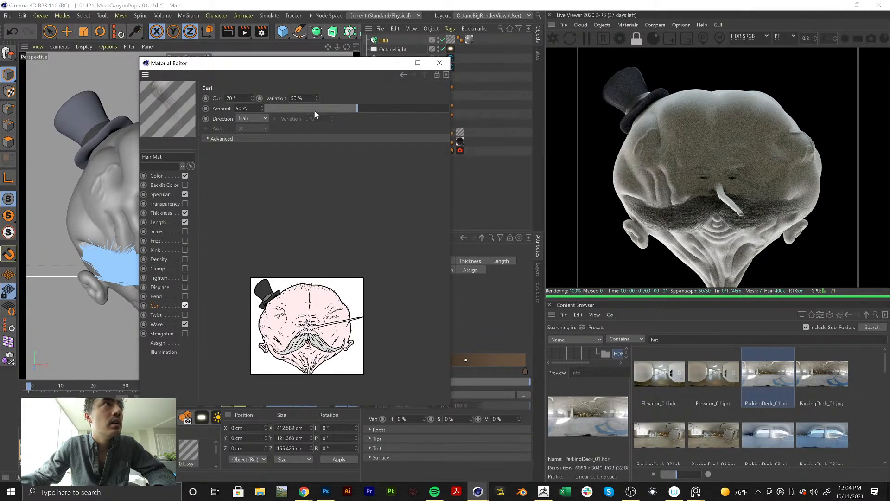
text(100)
key(Return)
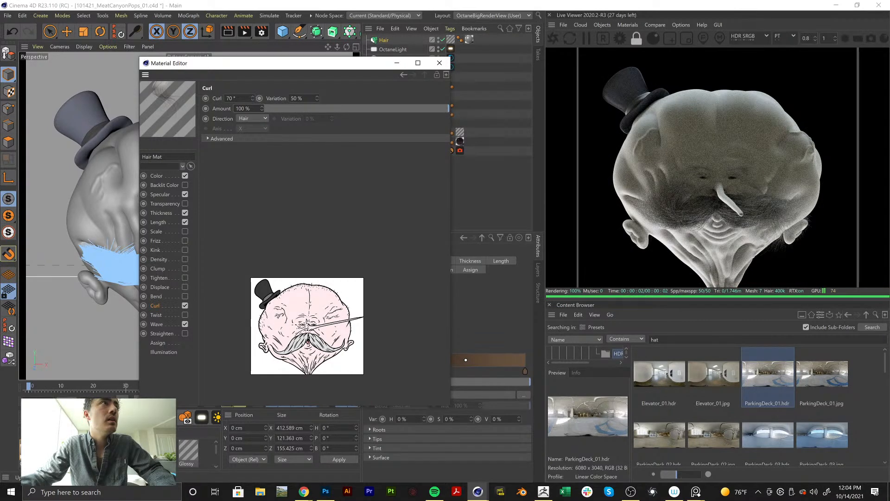
click(299, 98)
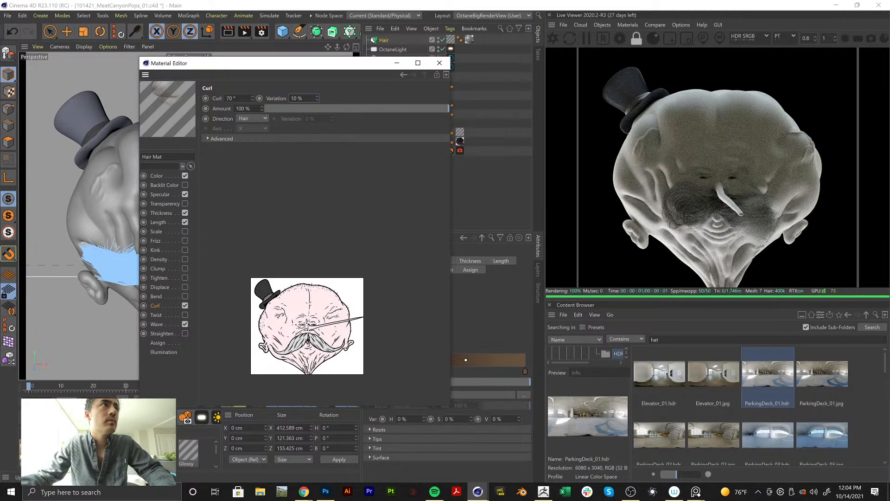
text(10)
key(Return)
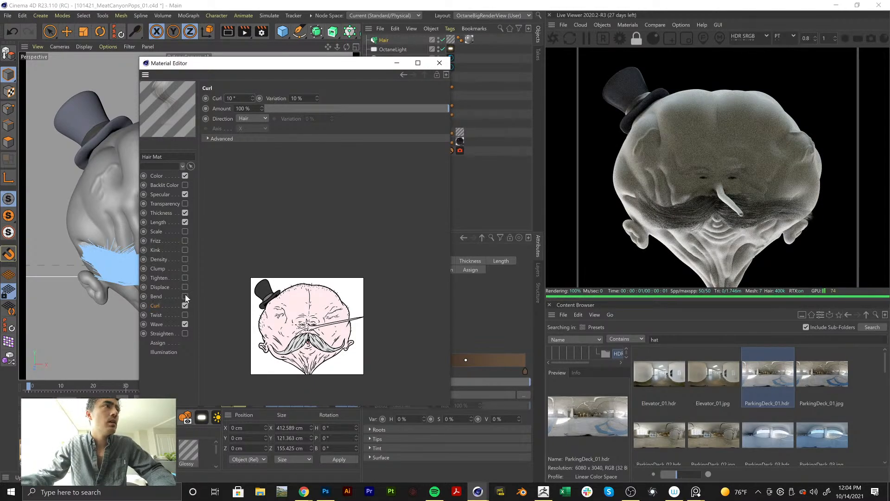
Try the hair material's Wave at 100% with X Scale values of 50% and 5%, and turn Wave off
click(175, 324)
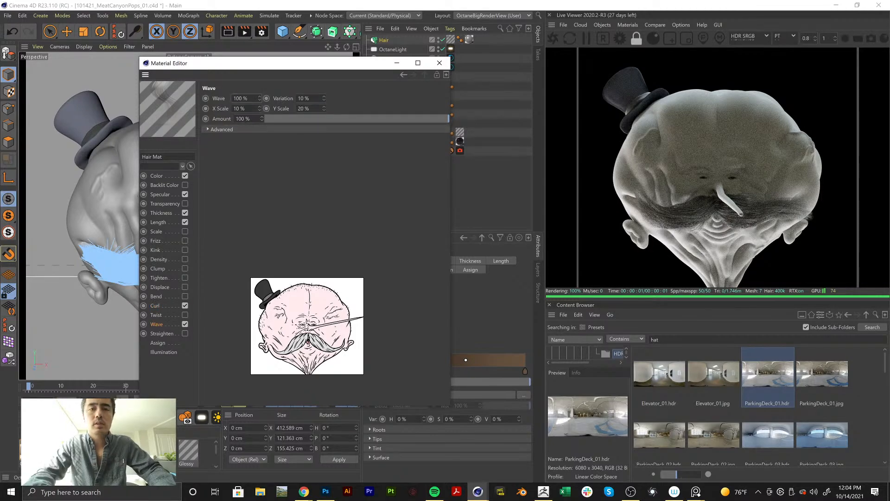
text(100)
key(Return)
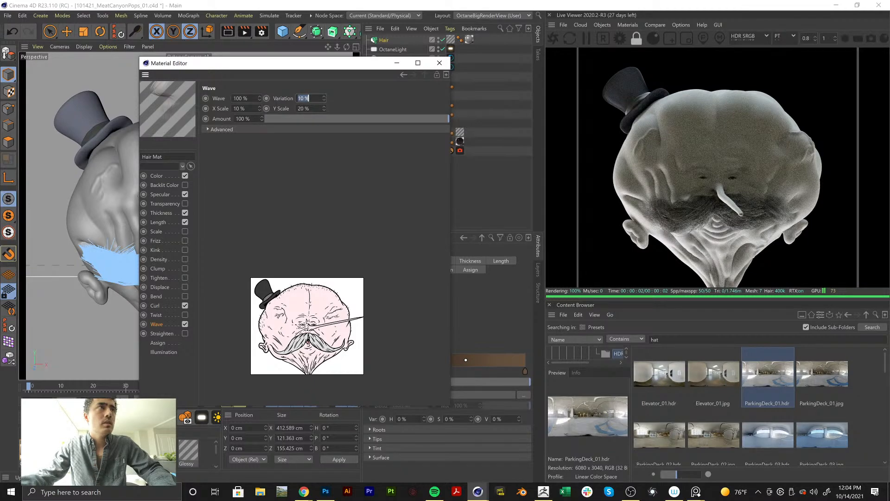
text(50)
key(Return)
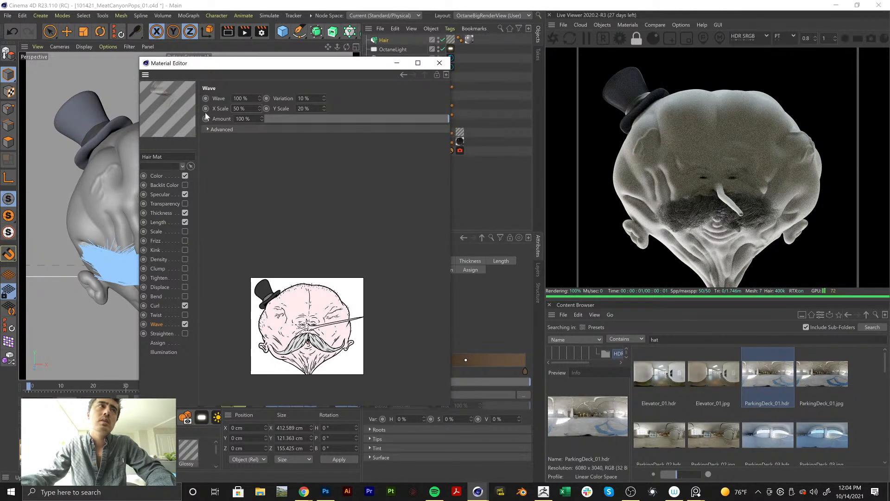
text(5)
key(Return)
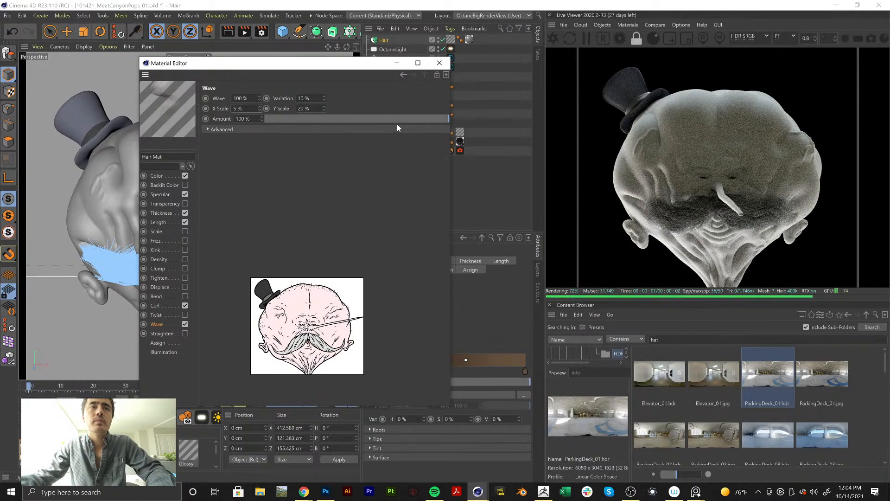
click(186, 324)
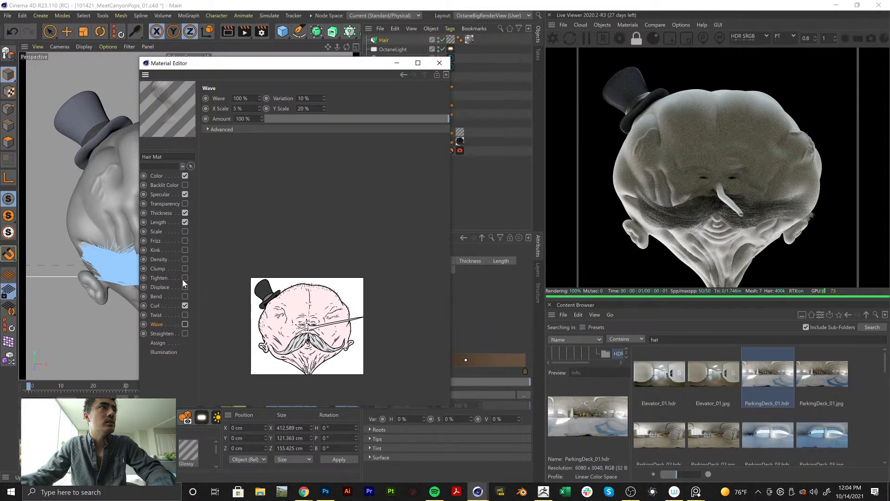
Enable Frizz at 50% in the hair material and reshape its curve to peak near the root and fall to zero at the tip
click(185, 241)
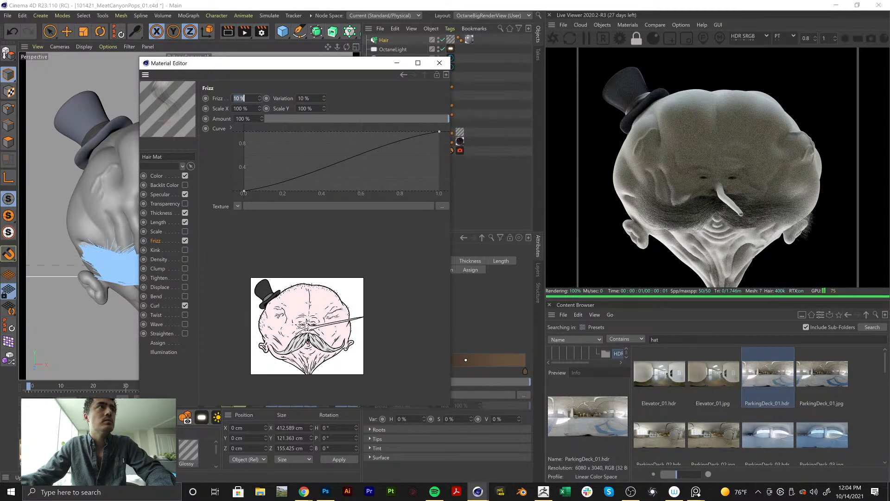
text(50)
key(Return)
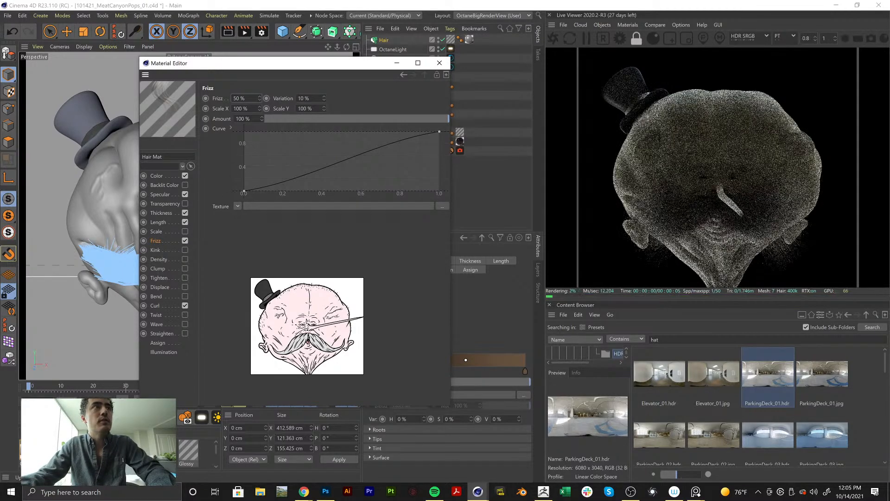
key(Tab)
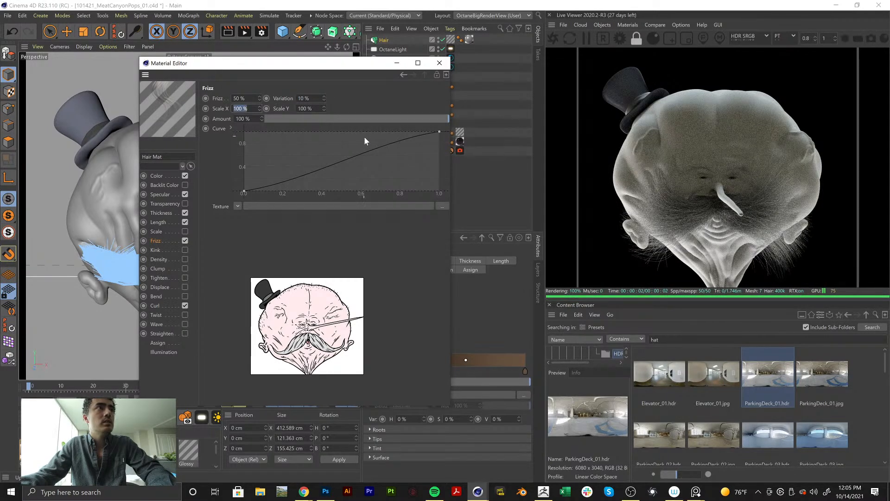
click(348, 160)
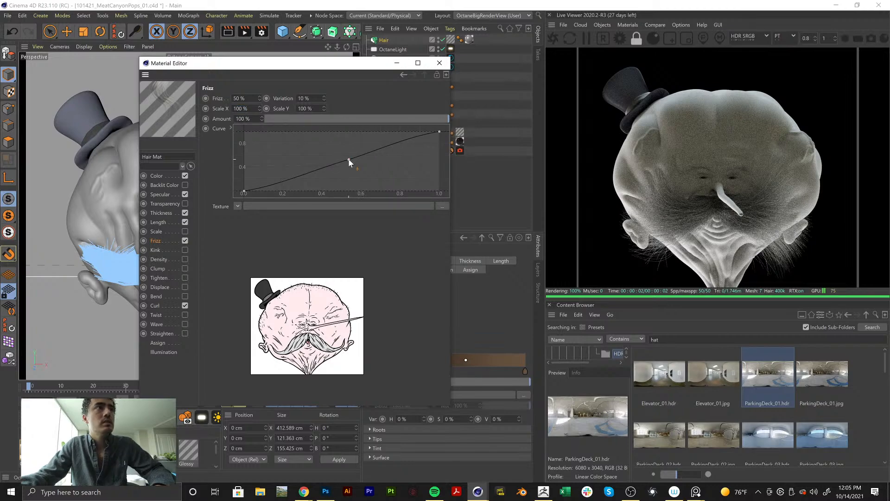
drag(349, 161, 385, 178)
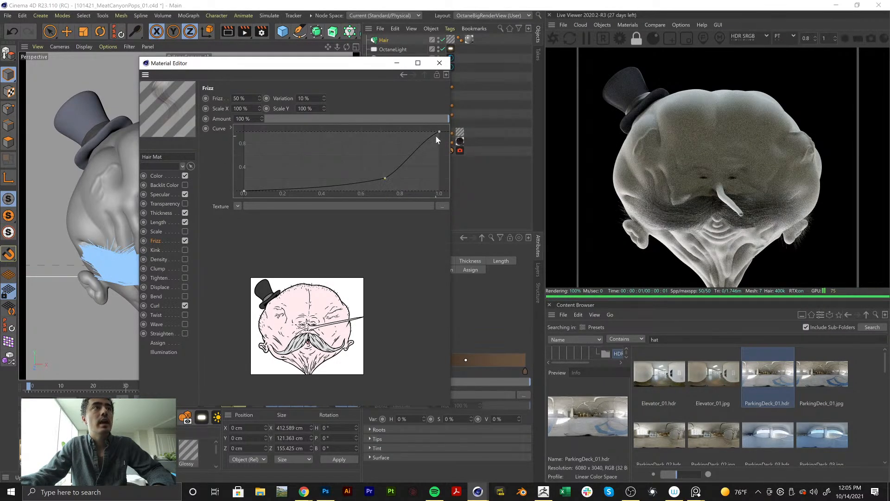
drag(440, 132, 463, 224)
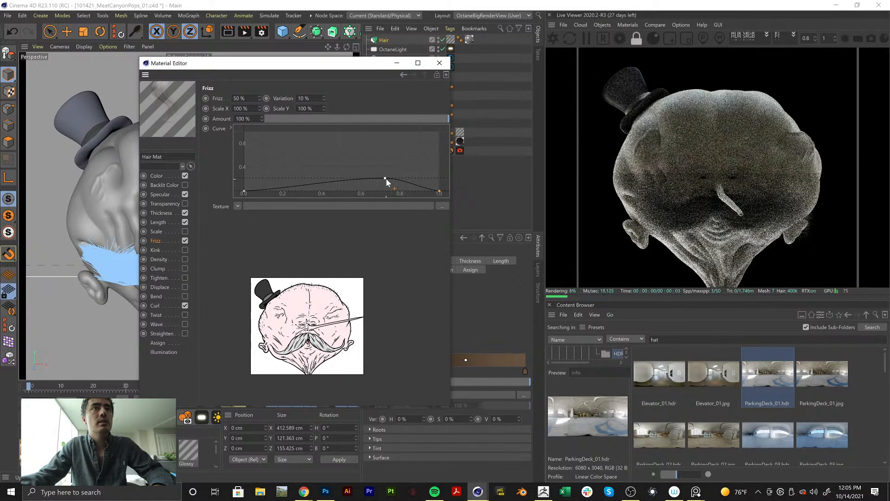
drag(320, 178, 268, 158)
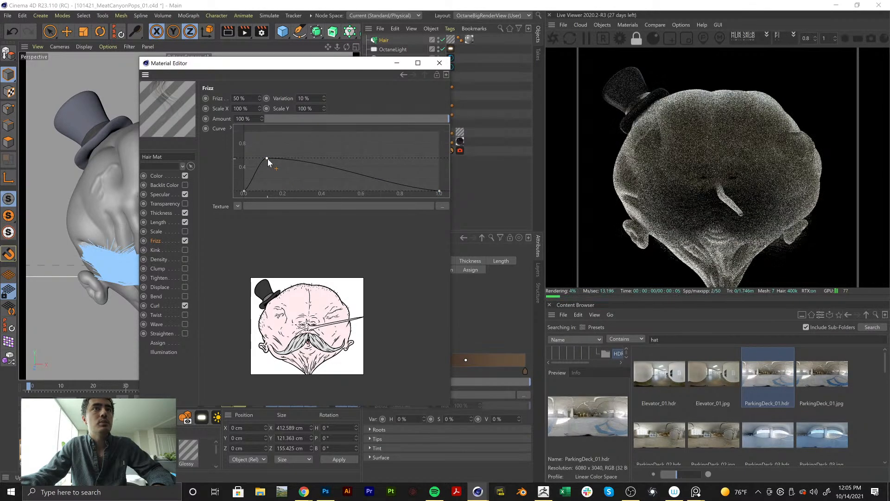
Reduce the hair material's Frizz to 10% and set its Scale X and Scale Y to 50%
double_click(240, 98)
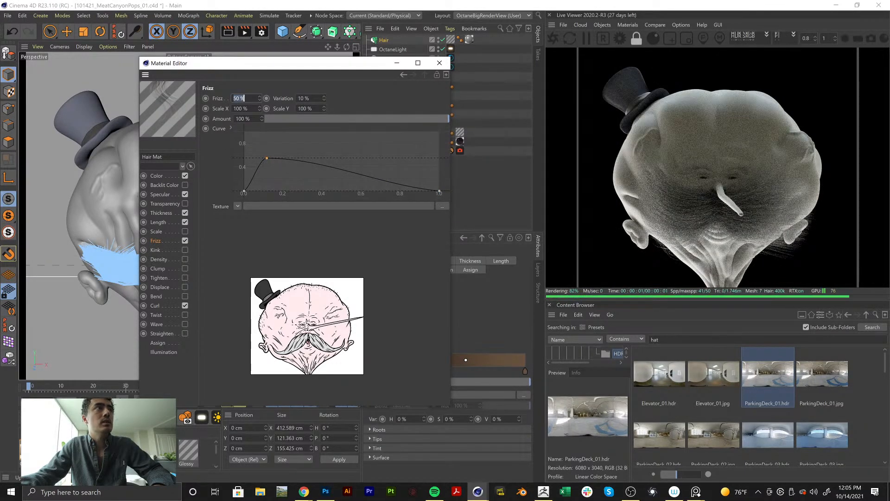
text(10)
key(Return)
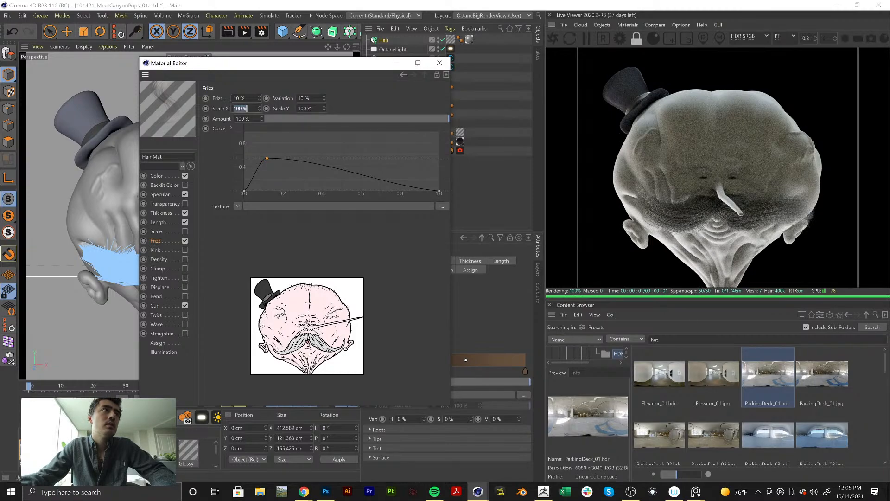
text(50)
key(Return)
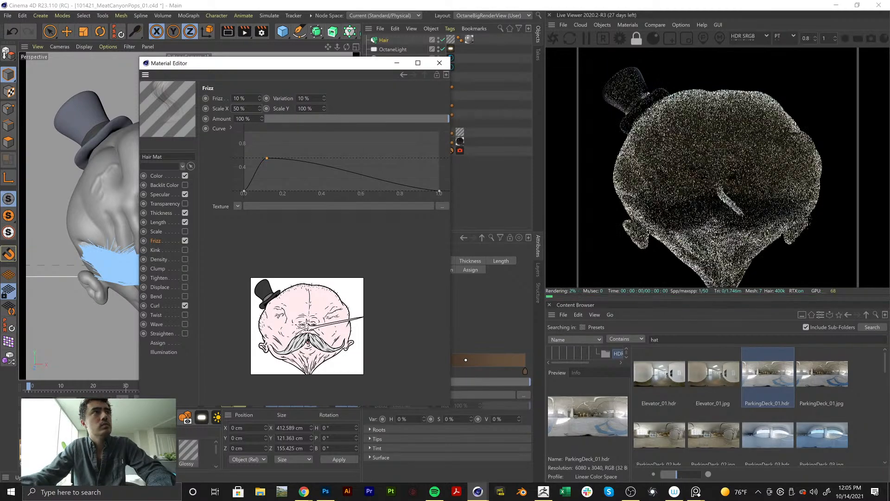
key(Tab)
text(5)
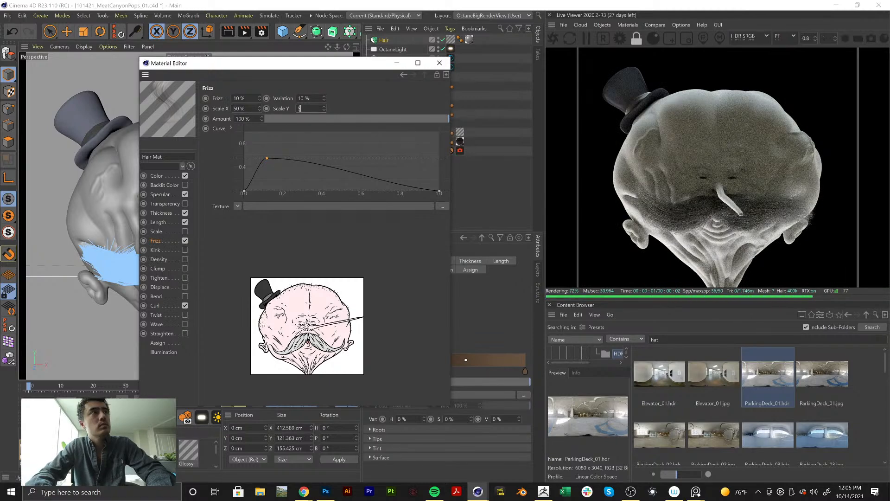
text(0)
key(Return)
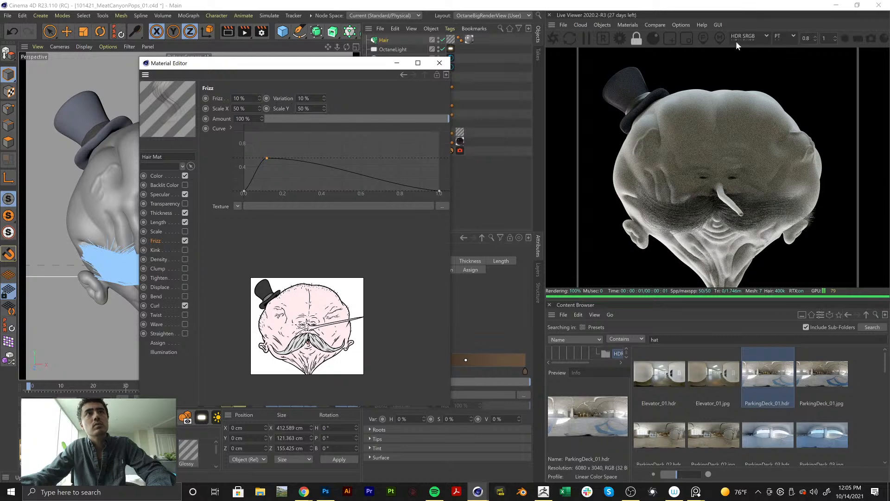
Limit the live render to a film region around the mustache
click(687, 40)
drag(595, 156, 827, 224)
drag(622, 185, 841, 243)
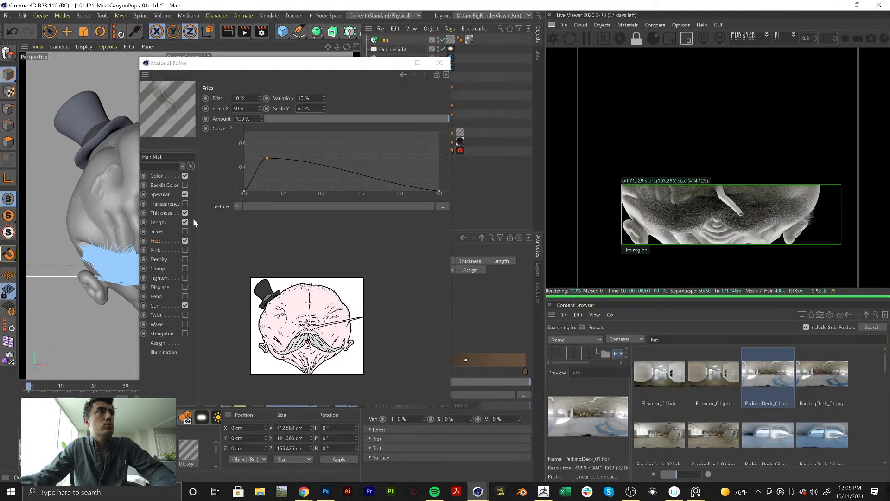
Replace Frizz with Kink in the hair material and shape the Kink curve into a low peak around 0.2 with a zero tip
click(185, 240)
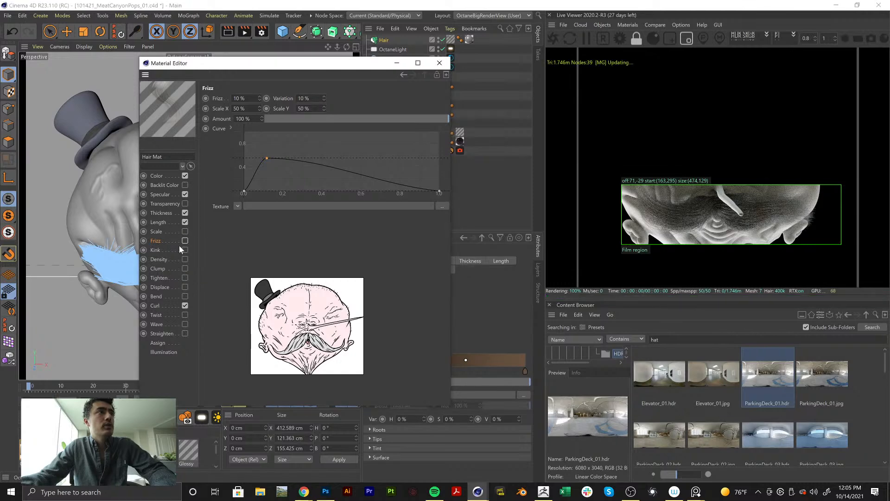
click(185, 250)
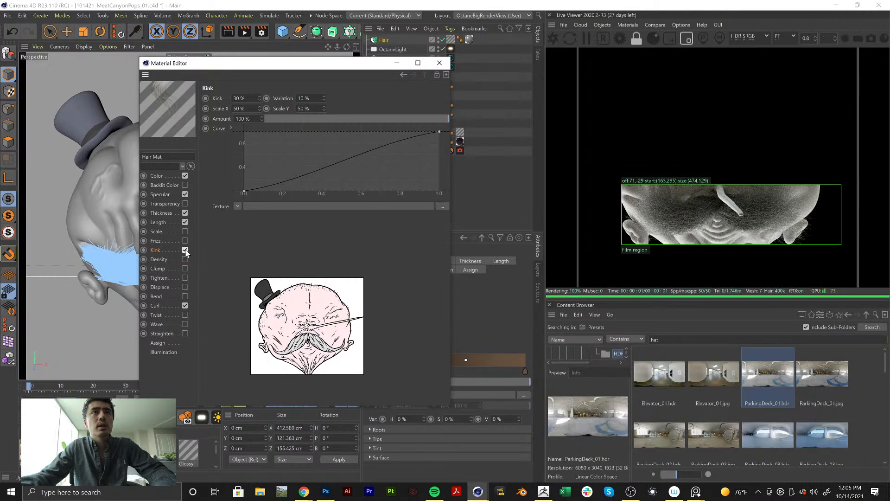
drag(441, 130, 486, 239)
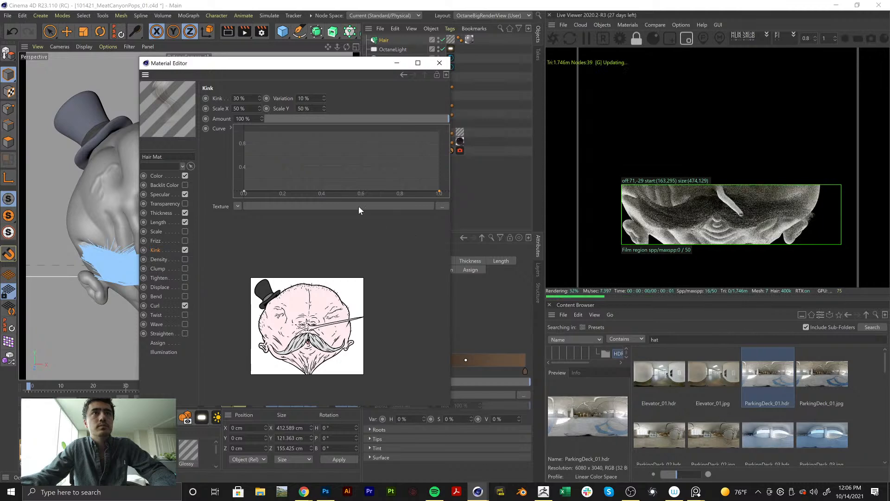
click(283, 190)
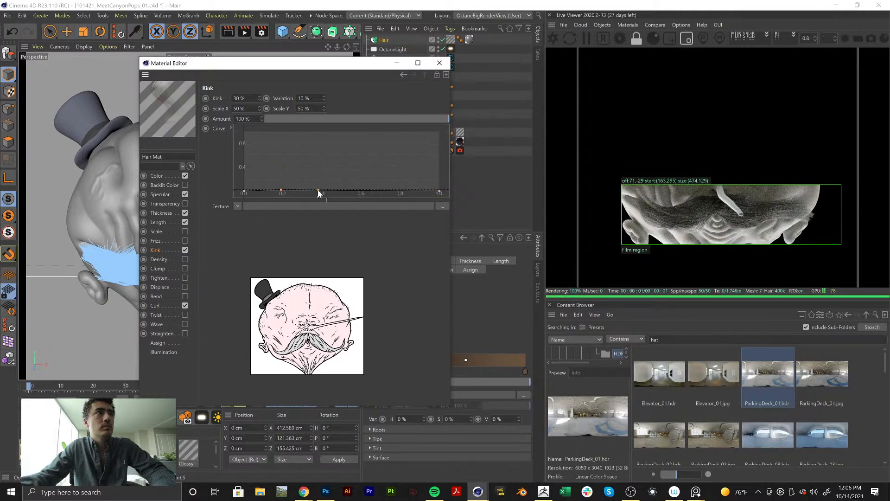
drag(280, 190, 279, 176)
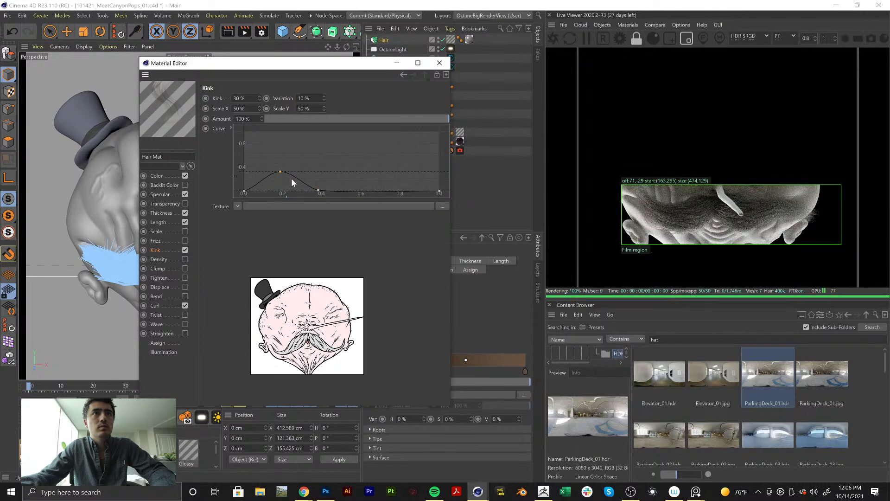
Narrow the Kink curve's peak so it falls to zero at about 0.3, and set Kink to 30%
drag(297, 190, 298, 191)
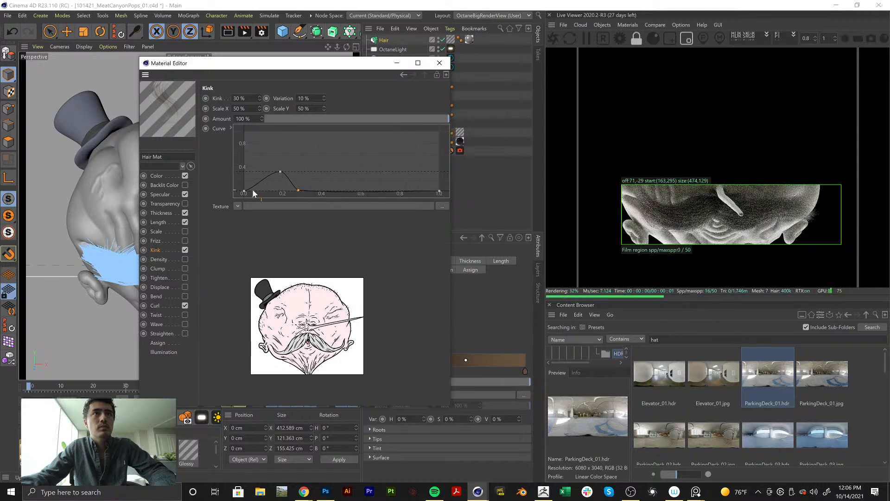
drag(259, 101, 260, 70)
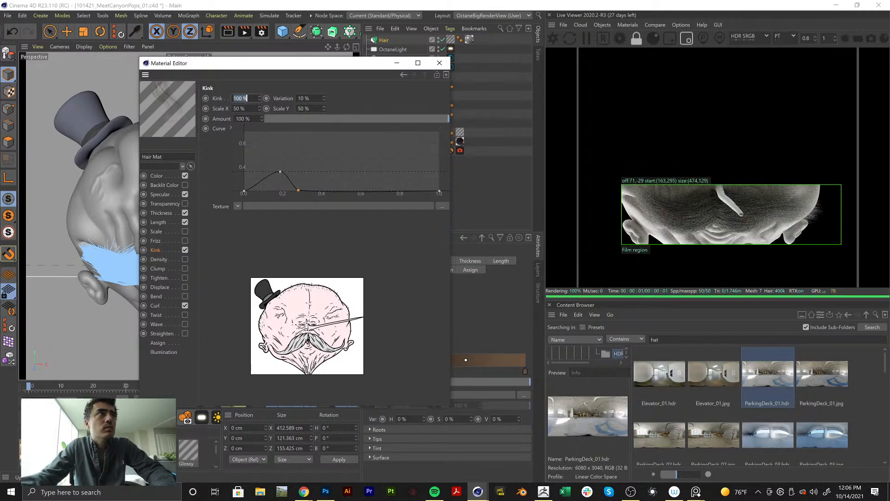
text(30)
key(Return)
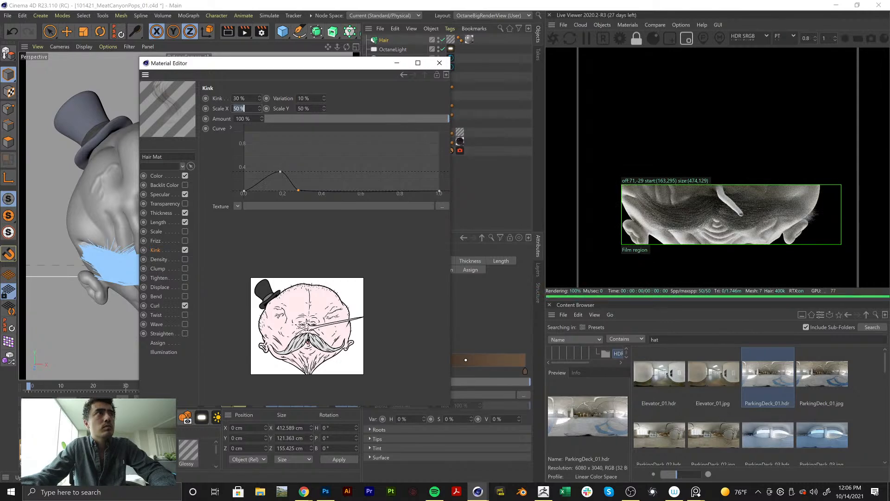
Set the Kink effect's Scale X and Scale Y to 20%
text(20)
key(Return)
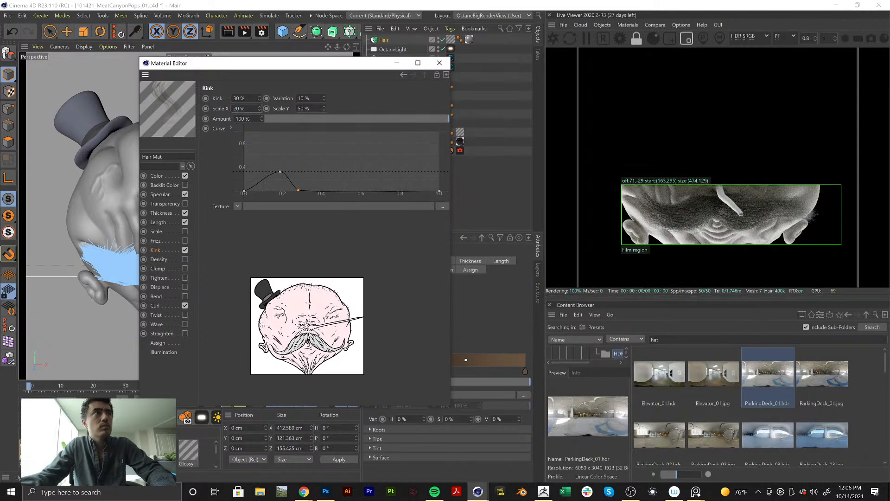
click(306, 108)
text(20)
key(Return)
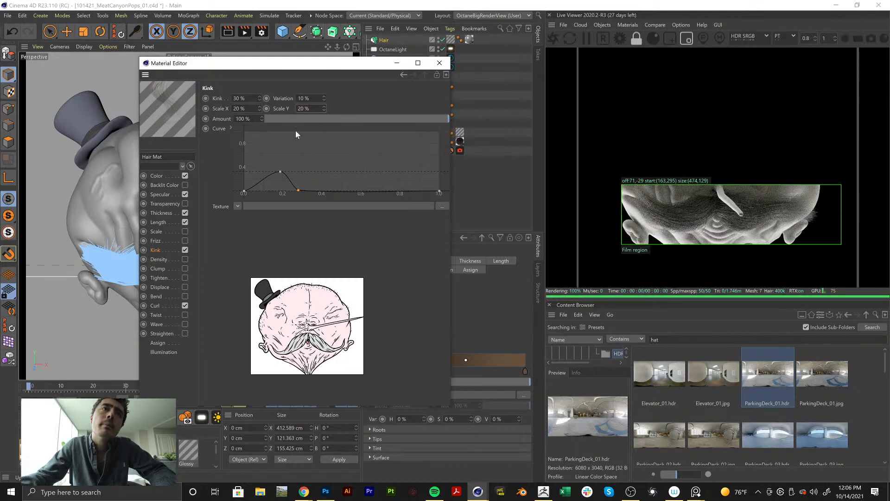
Try the hair material's Tighten effect with a curve falling from root to tip, and disable the effect again
click(185, 278)
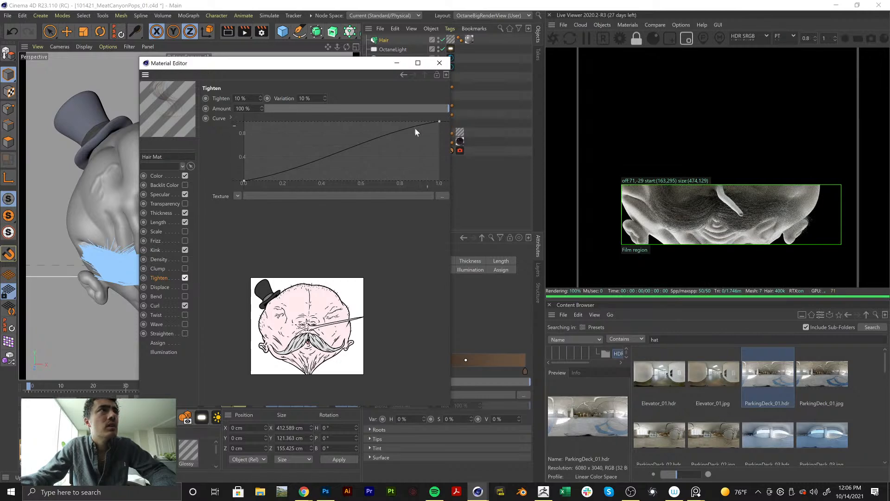
click(438, 121)
key(ctrl+z)
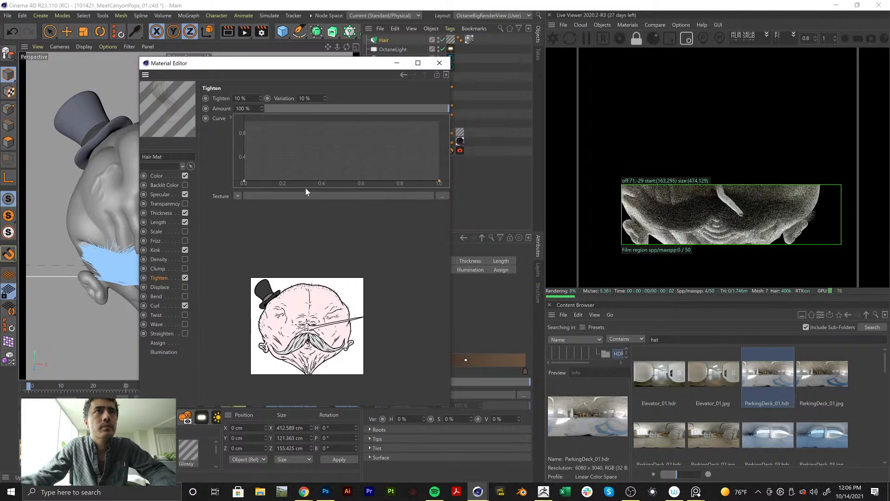
key(ctrl+z)
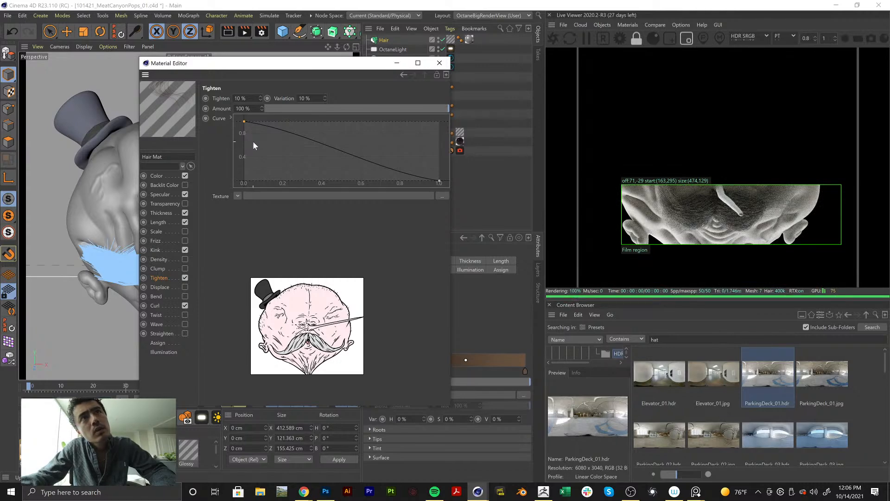
click(186, 278)
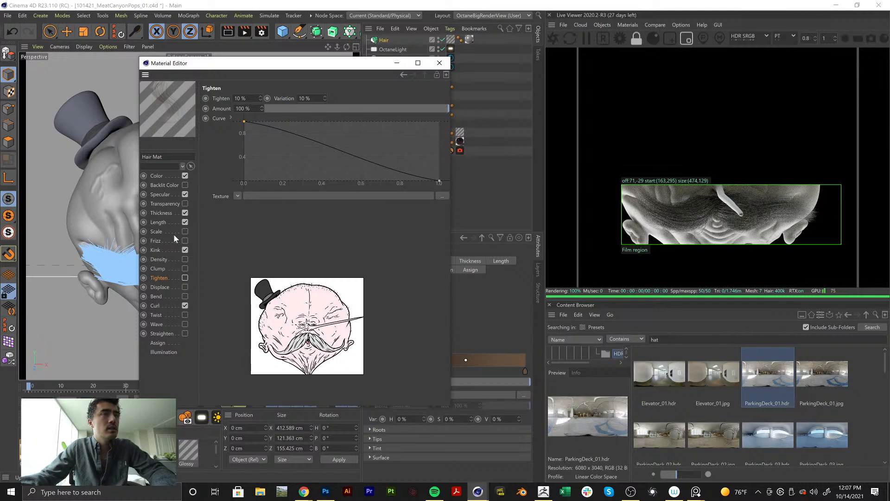
Close the material editor and set the mustache Hair object's hair count to 20000
click(434, 65)
click(384, 40)
click(454, 261)
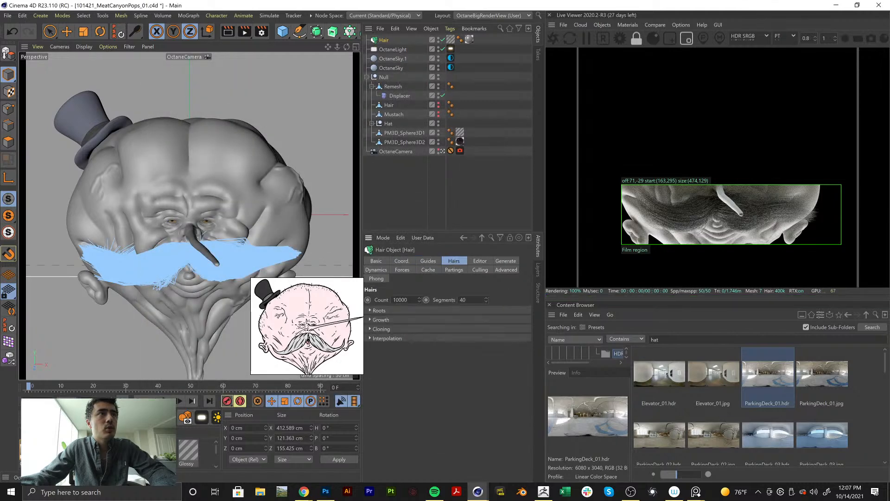
text(20)
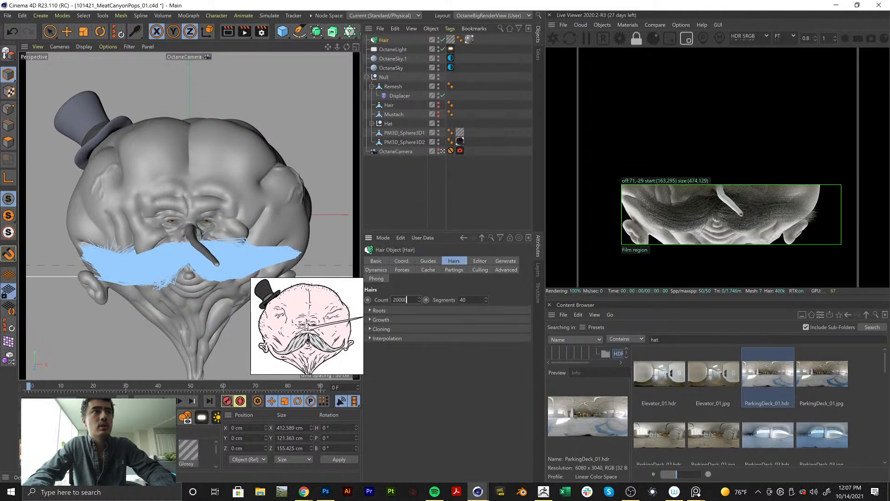
key(Return)
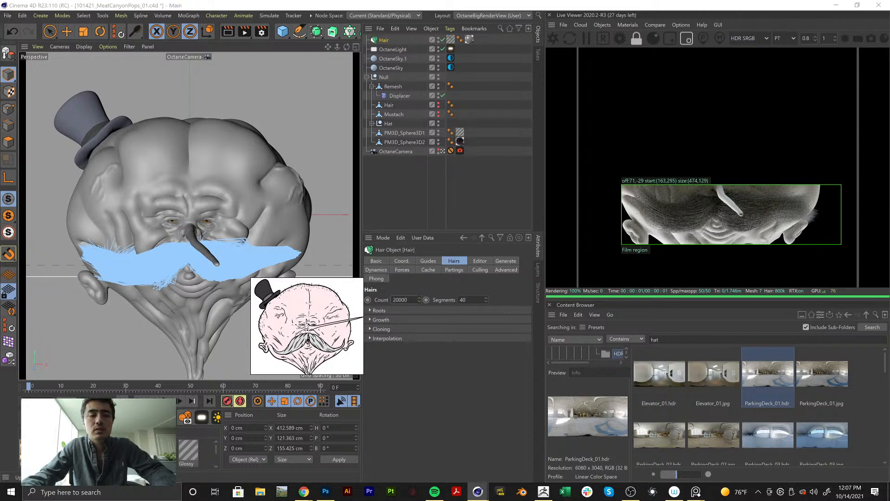
key(Return)
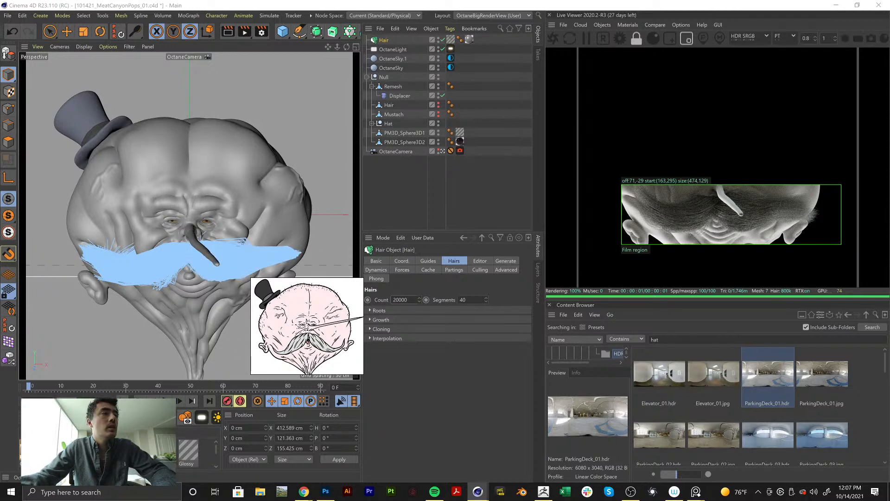
Set the hair material's tip thickness to 0.2 cm, trying 0.1 cm first, and close the material editor
double_click(90, 450)
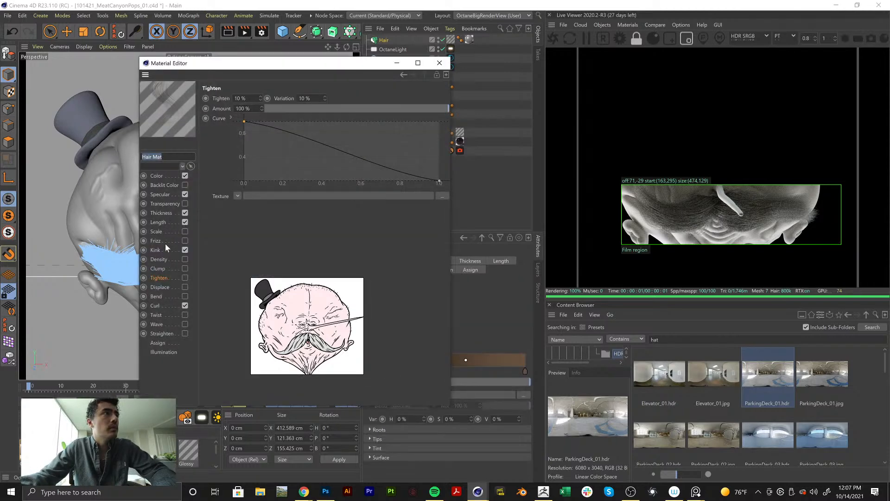
click(161, 213)
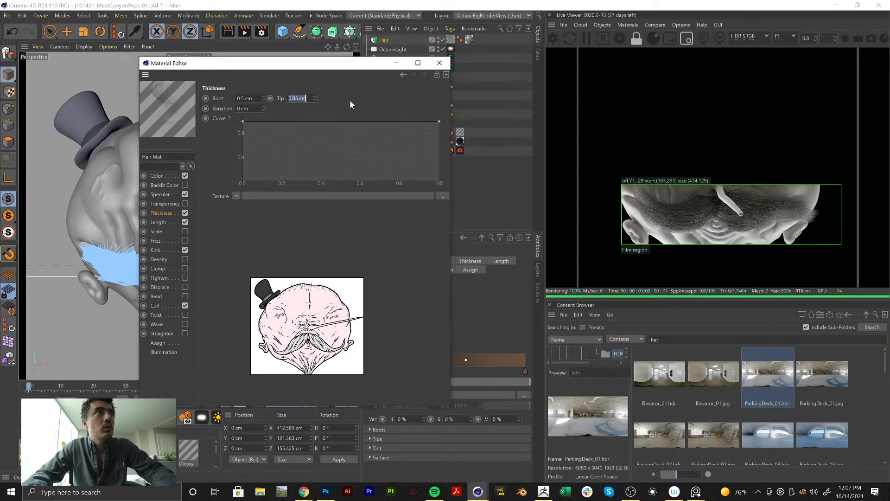
text(0.1)
key(Return)
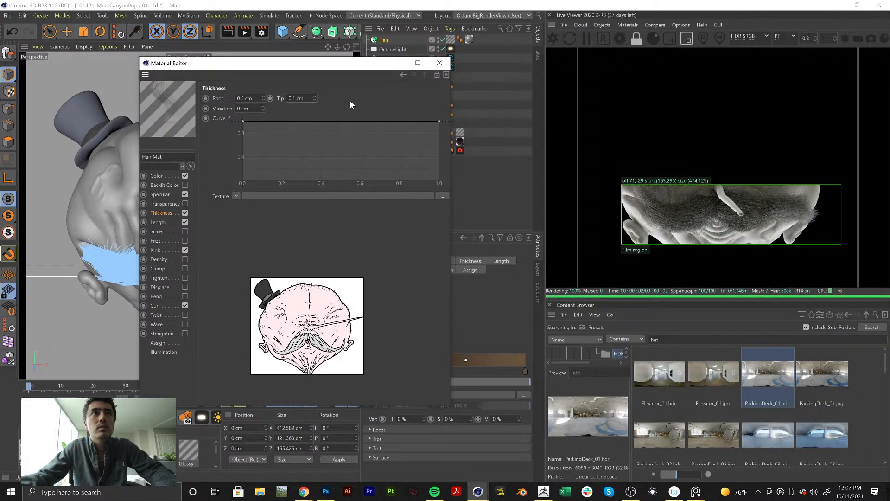
click(296, 98)
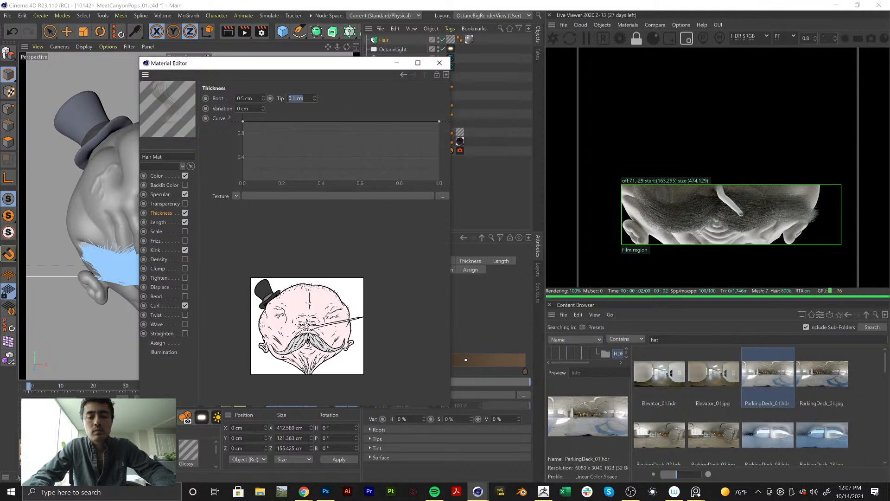
text(0.2)
key(Return)
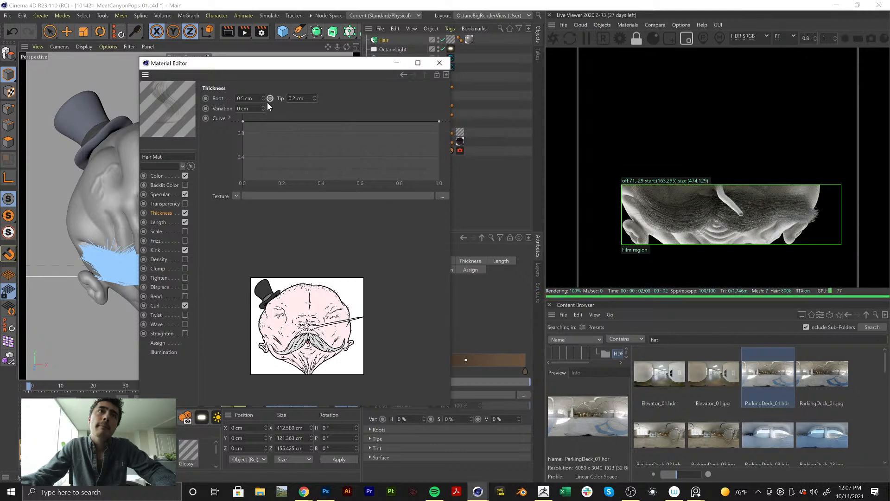
click(440, 63)
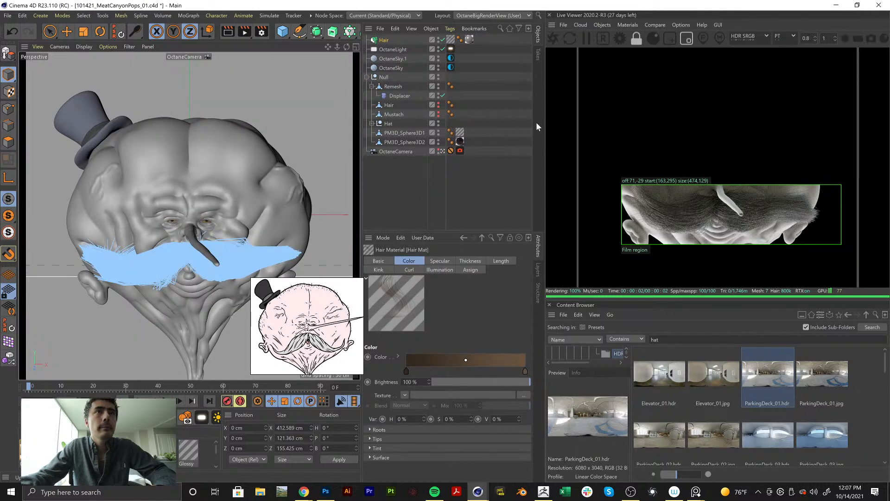
Toggle the live render's pause and brush the mustache guides above the mouth upward
click(586, 37)
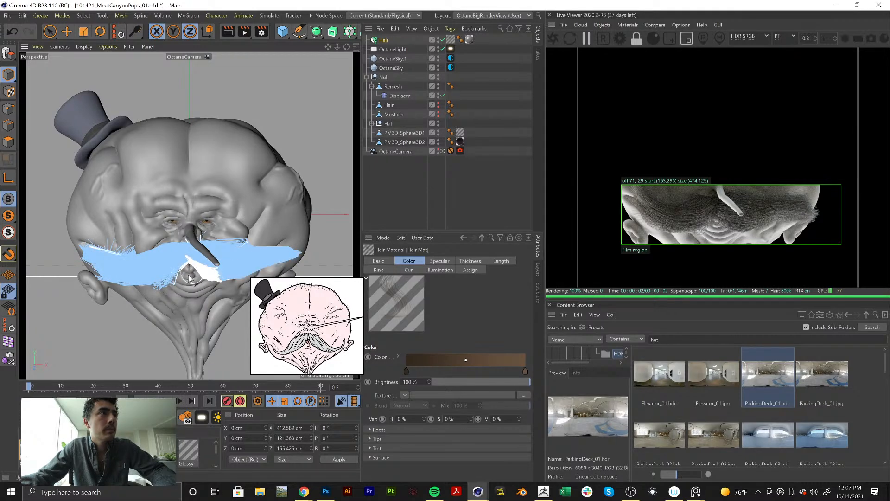
mouse_move(189, 277)
mouse_down()
mouse_move(190, 259)
mouse_move(198, 261)
mouse_up()
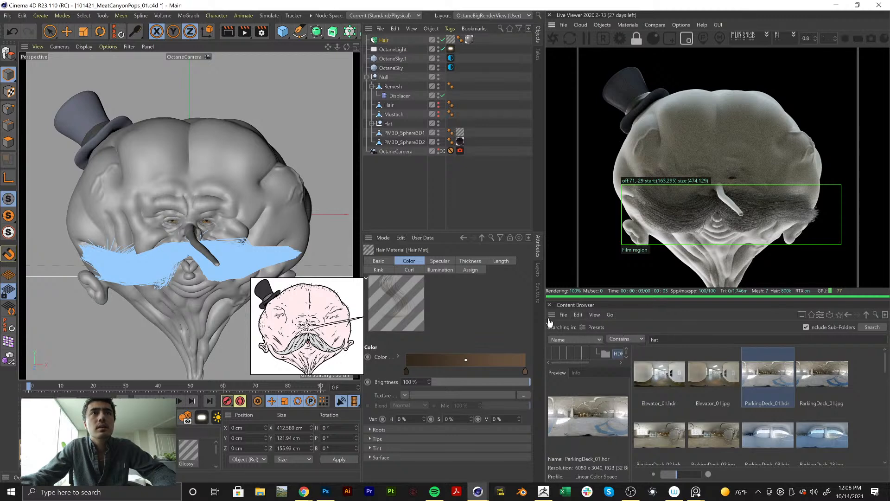
Set the mustache Hair object's guide length to 200 cm
click(387, 41)
click(427, 261)
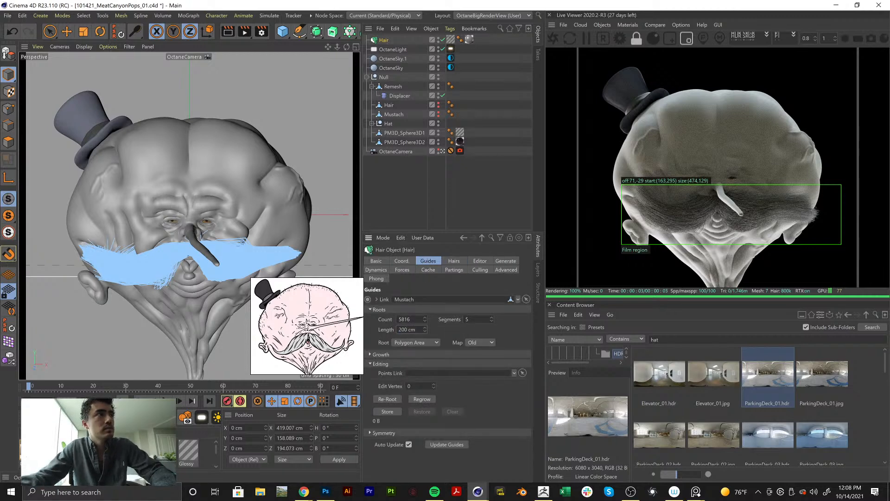
text(200)
key(Return)
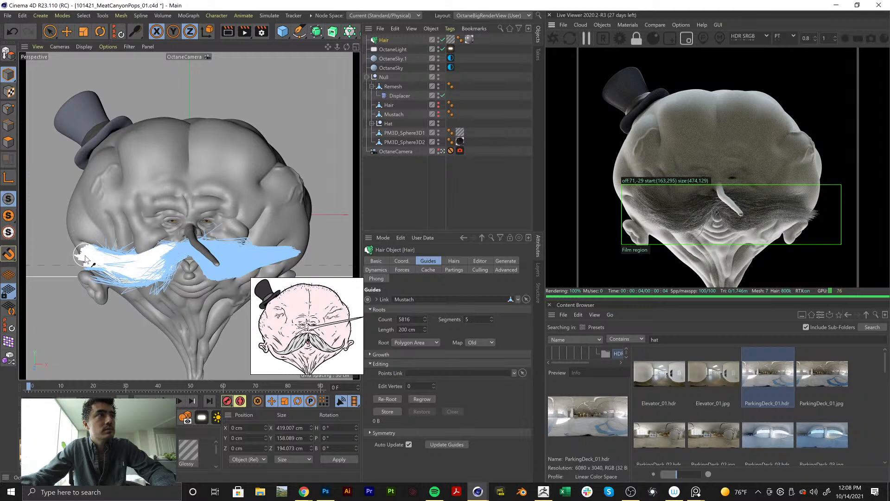
Try brushing the ends of the lengthened mustache guides, check the live render, and undo the brushing and the length change
mouse_move(92, 253)
mouse_down()
mouse_move(69, 254)
mouse_move(51, 241)
mouse_move(96, 283)
mouse_move(68, 254)
mouse_move(90, 258)
mouse_move(130, 238)
mouse_move(140, 246)
mouse_move(304, 235)
mouse_move(274, 227)
mouse_move(296, 250)
mouse_up()
drag(232, 246, 273, 232)
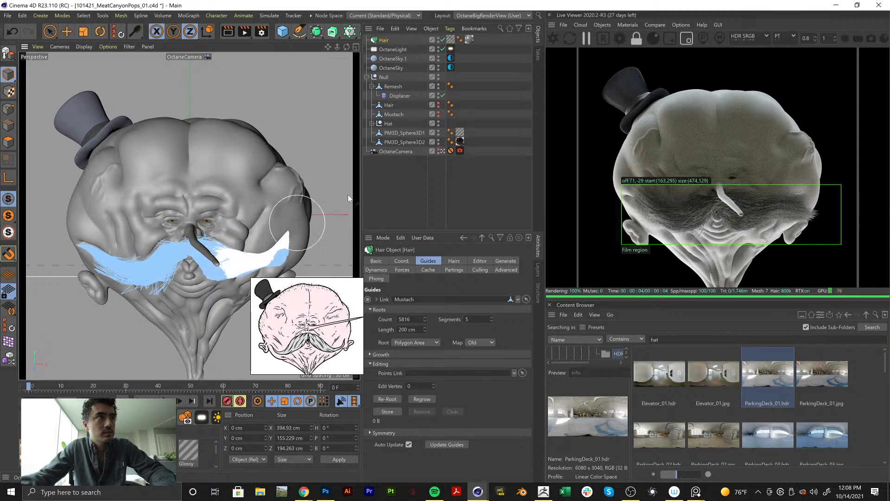
click(558, 39)
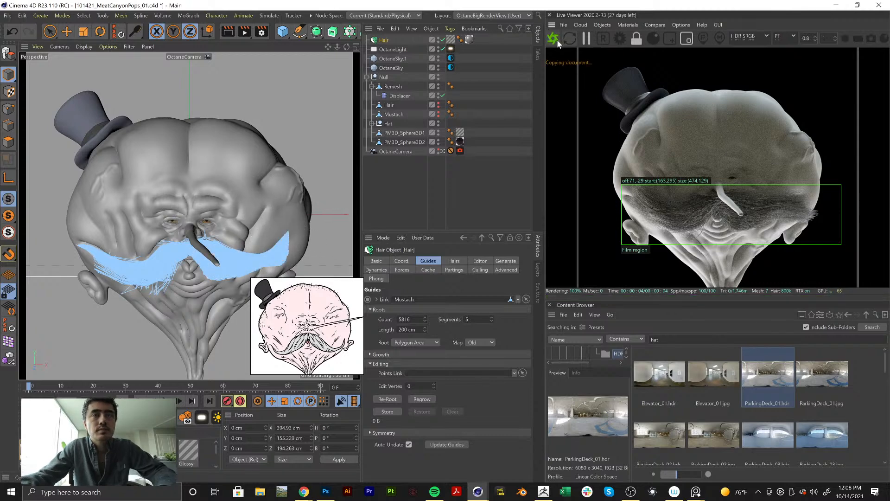
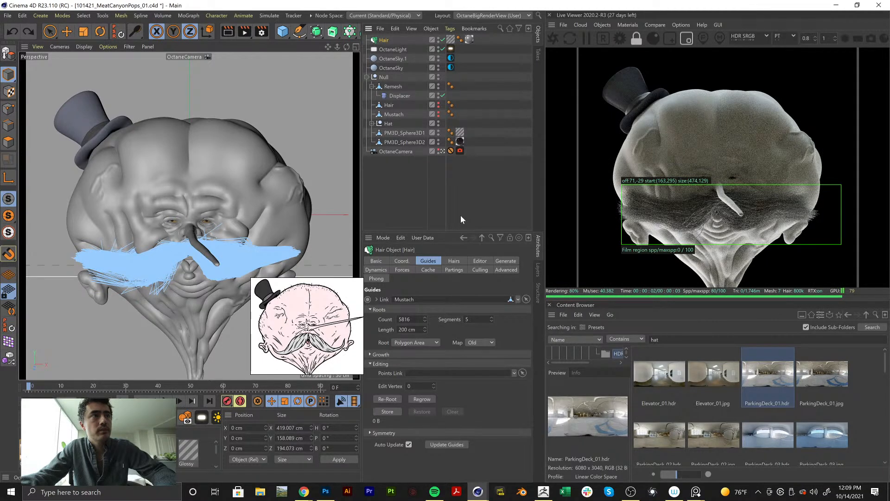
key(ctrl+z)
key(ctrl+z)
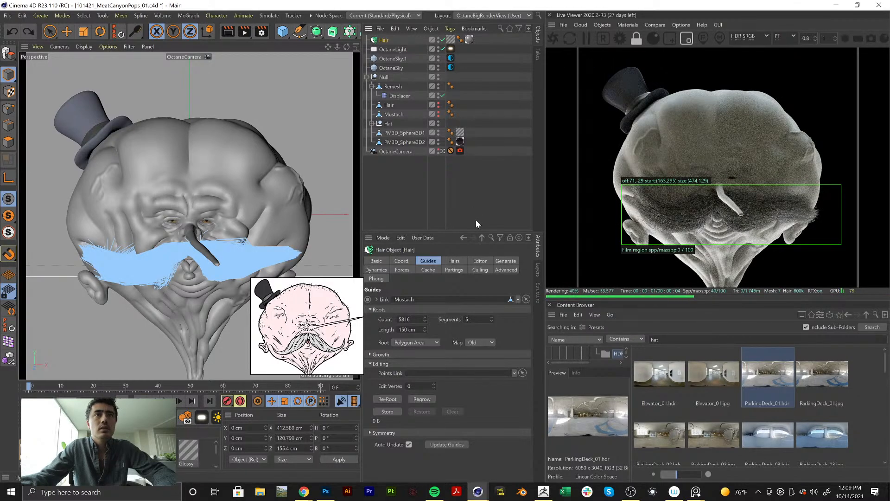
Deselect the Hair object and turn off the live render's film region
click(440, 184)
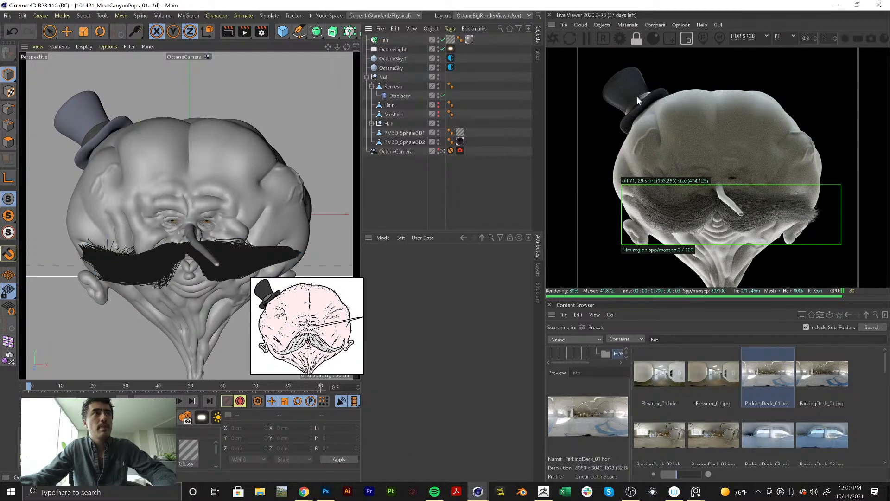
click(688, 39)
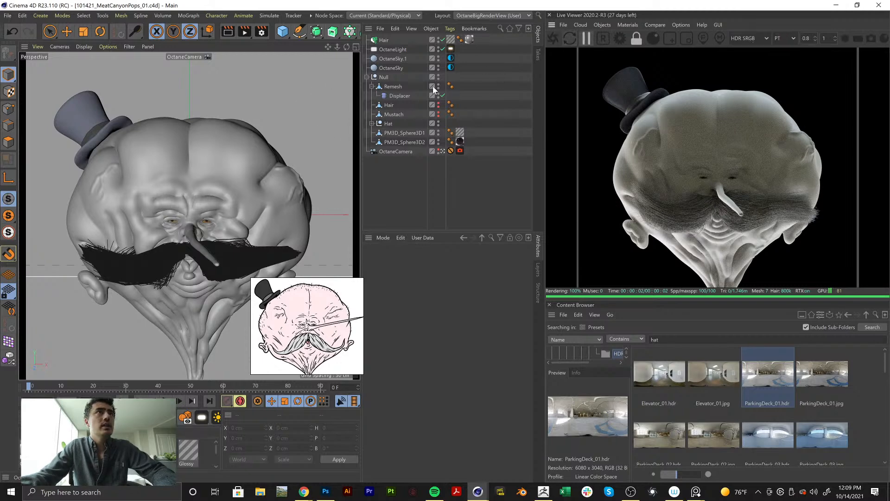
Brush the upper edges of both mustache halves downward with an enlarged hair brush and refresh the live render
click(384, 40)
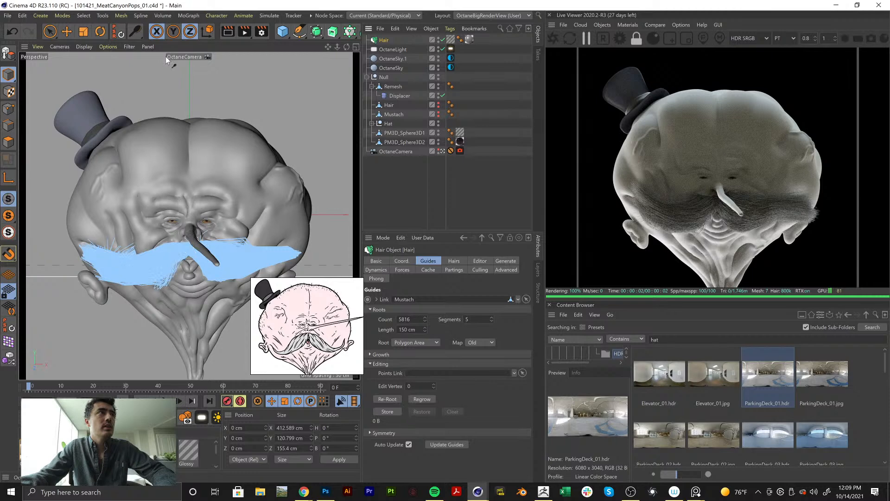
middle_drag(89, 211, 126, 210)
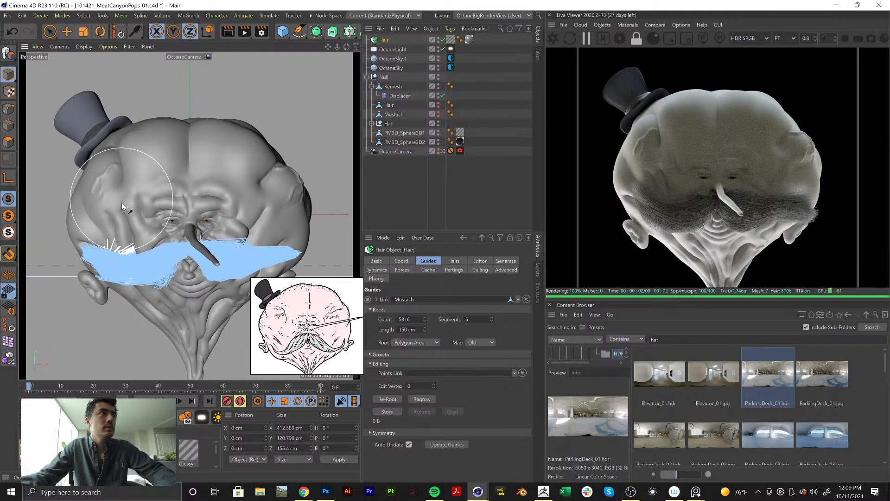
drag(121, 202, 121, 252)
drag(273, 181, 270, 252)
click(549, 39)
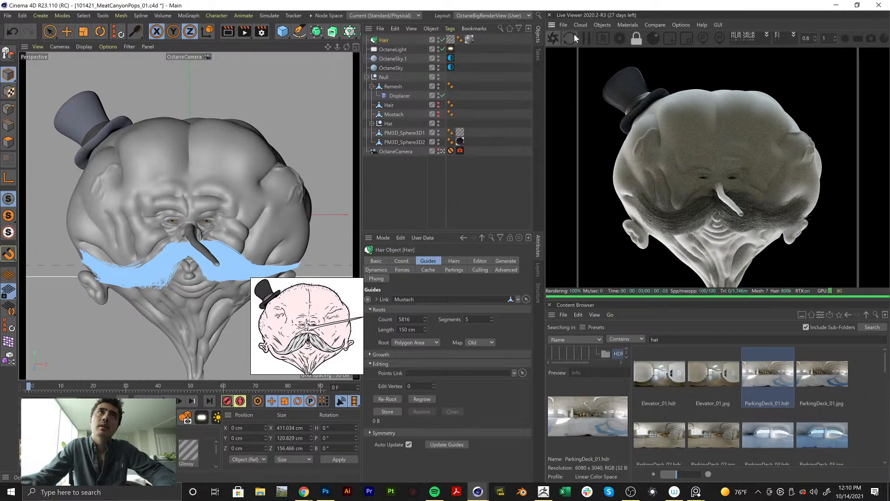
click(586, 35)
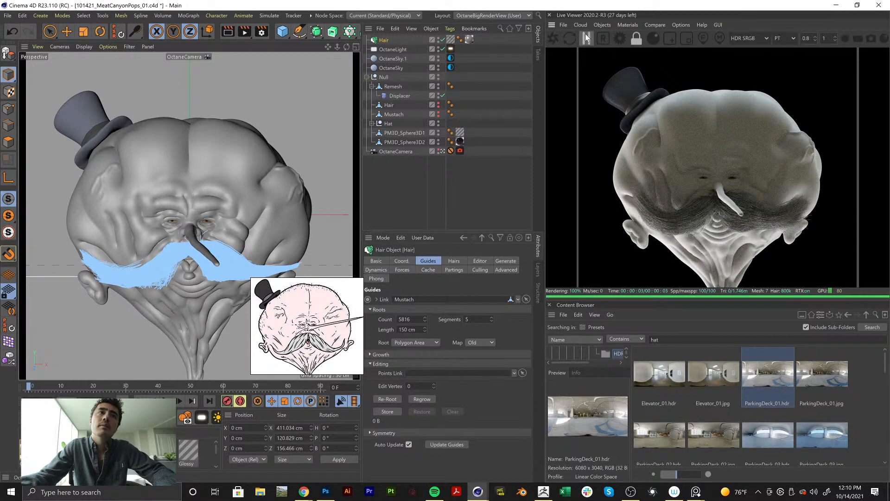
click(140, 35)
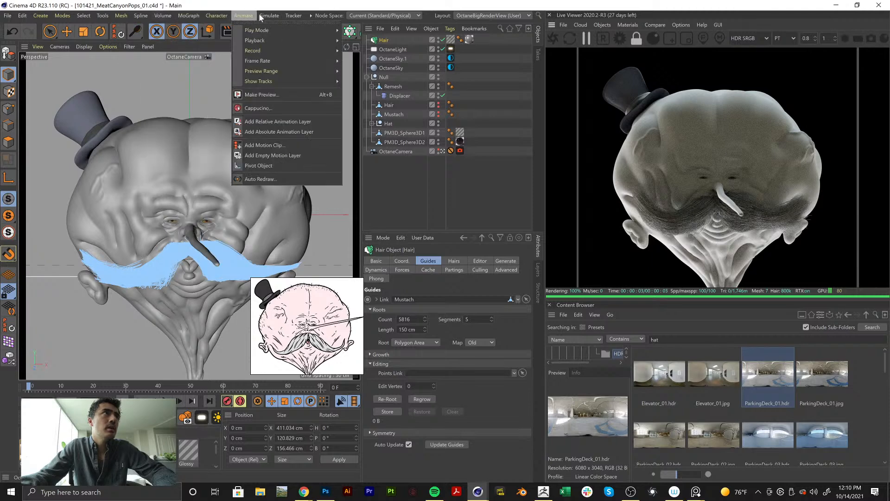
mouse_move(288, 131)
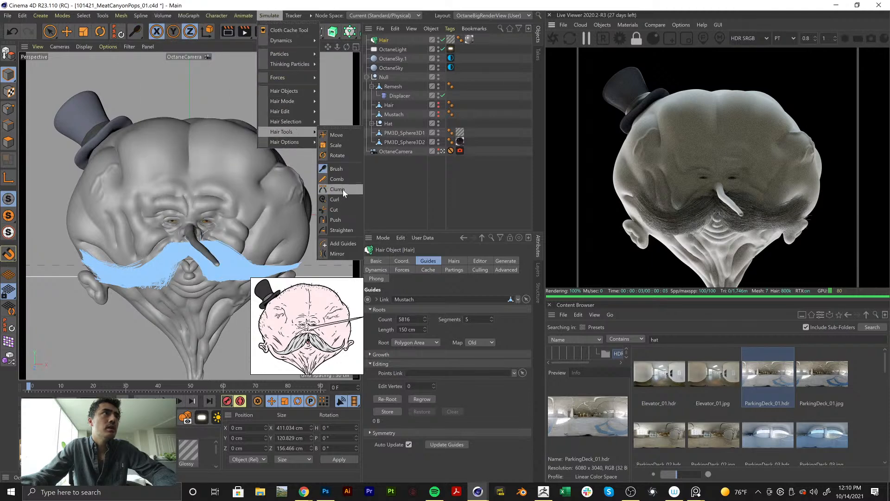
click(335, 220)
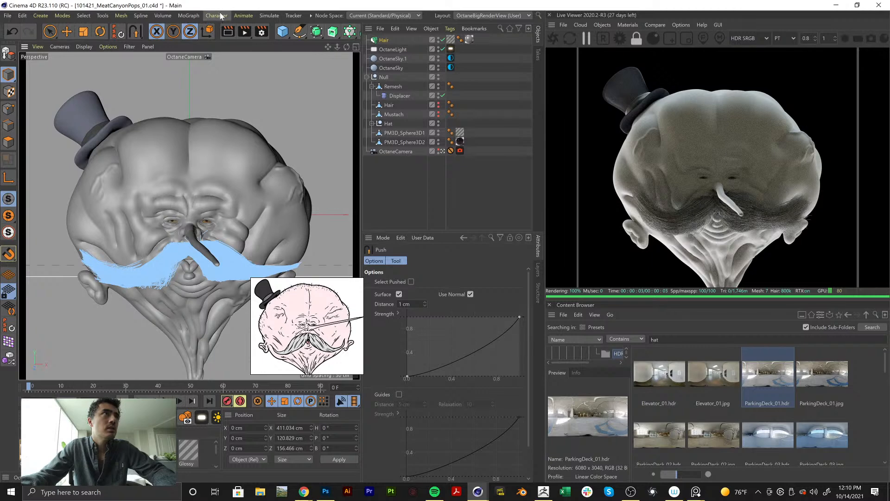
click(269, 15)
mouse_move(299, 134)
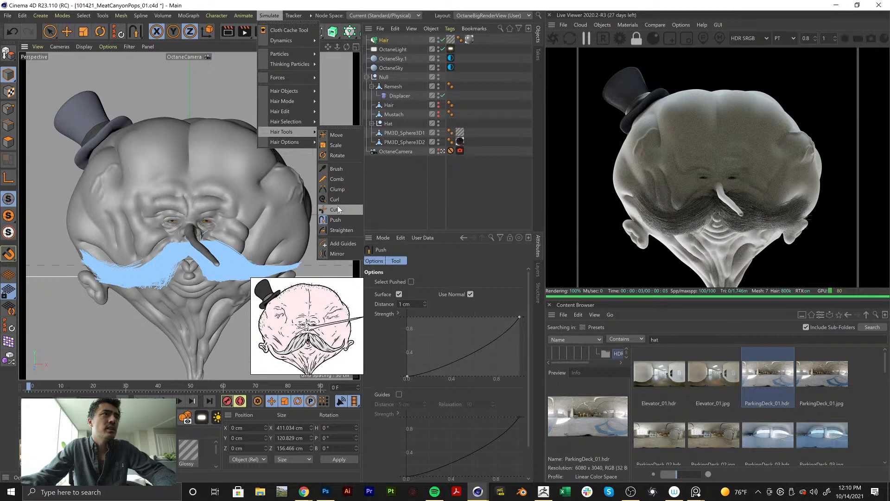
click(340, 170)
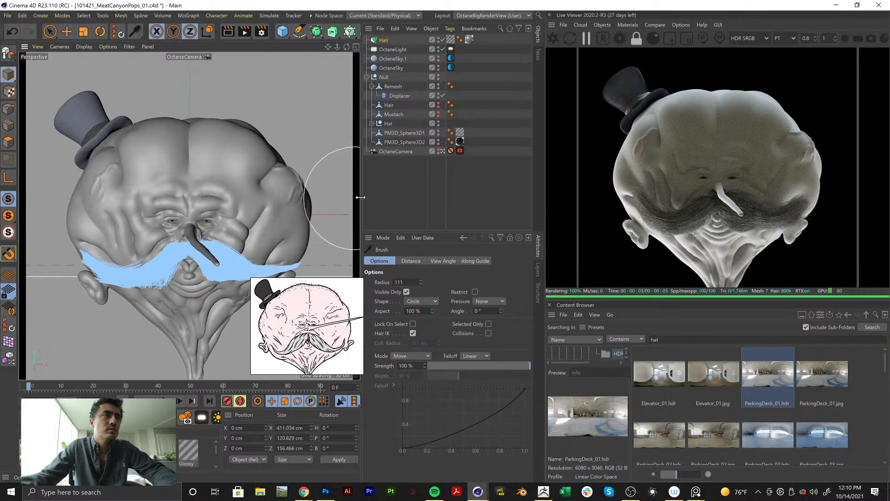
Turn off the Curl effect in the mustache's hair material, close its editor and deselect the hair
double_click(450, 39)
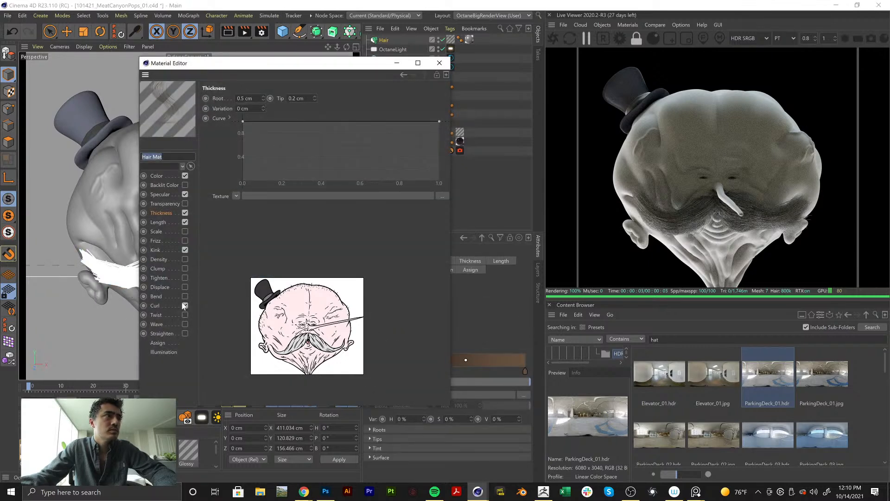
click(183, 304)
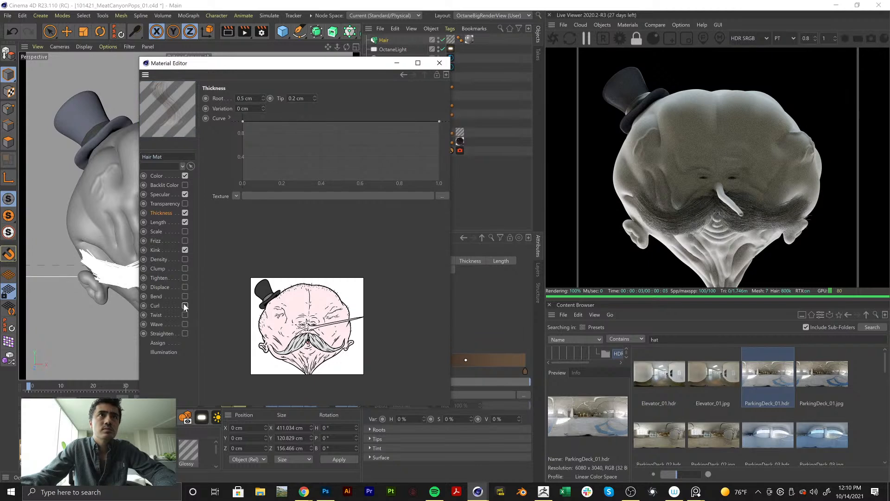
click(526, 63)
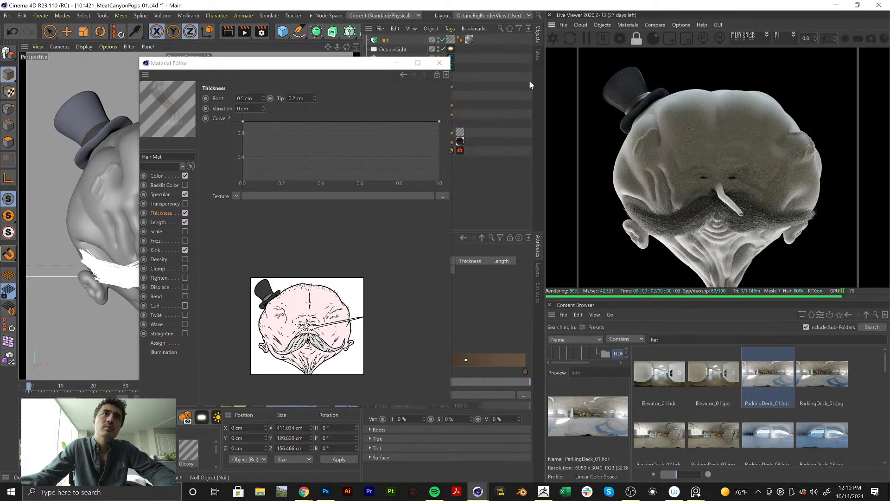
click(441, 64)
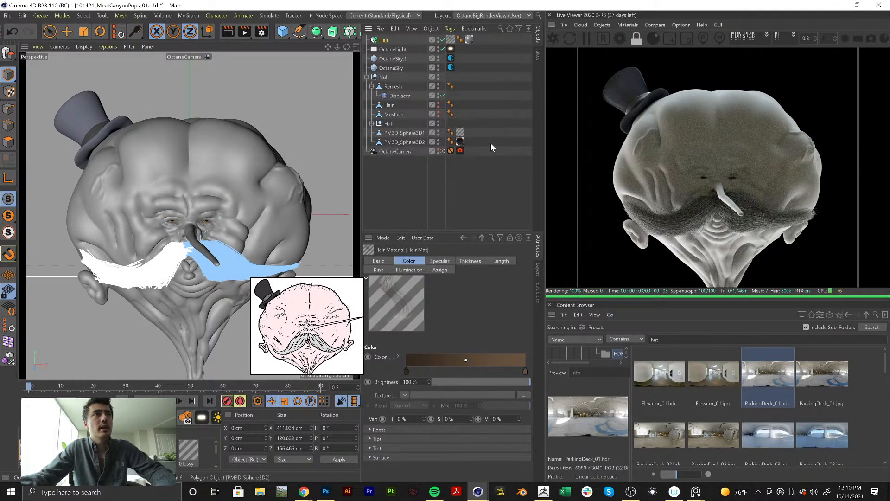
click(492, 145)
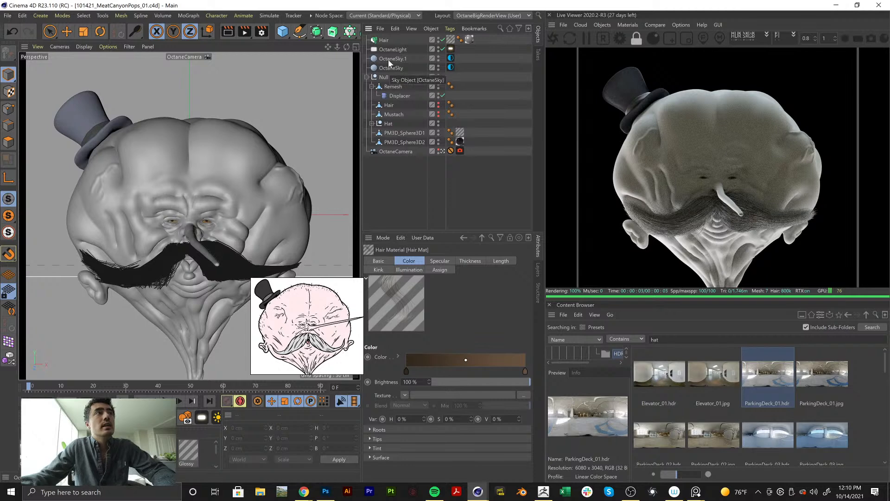
Add a new Hair object to the Hair scalp mesh under the Null
click(384, 41)
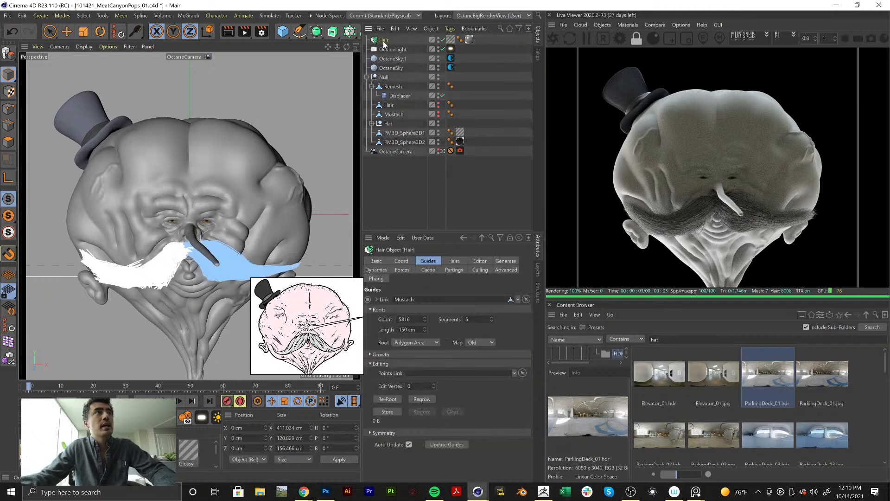
click(390, 107)
key(shift+c)
text(add)
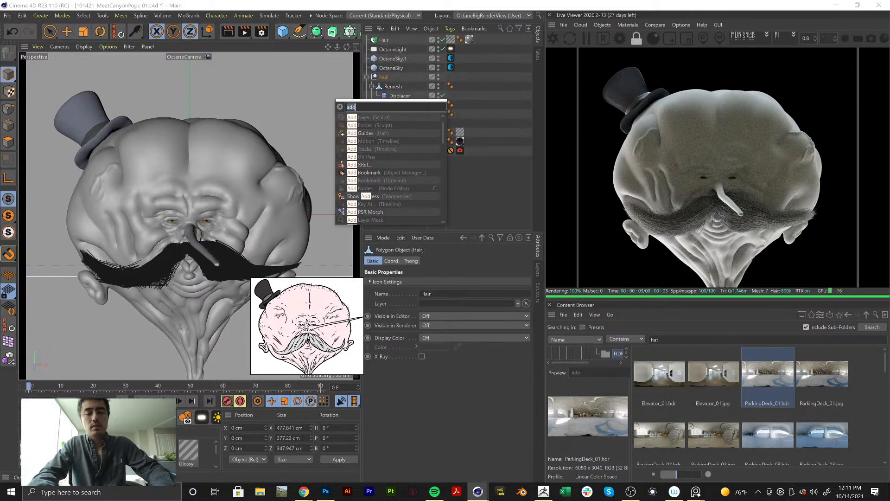
text( hair)
key(Return)
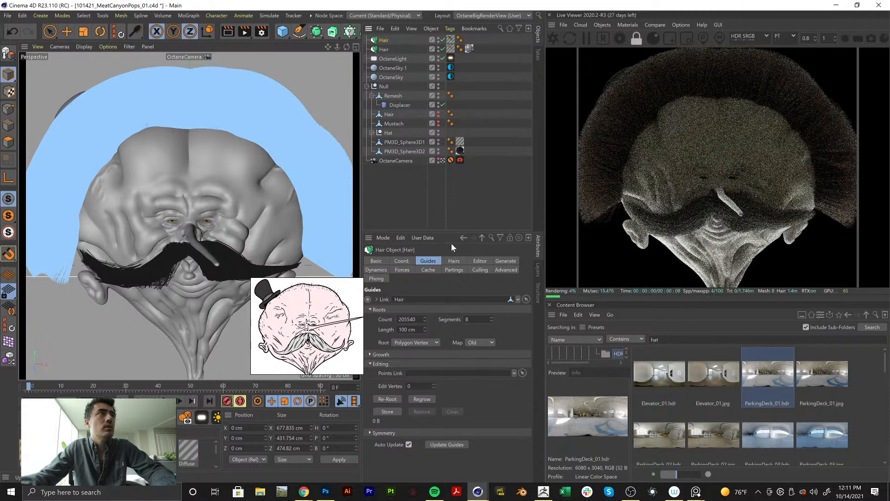
Set the scalp hair's hair count to 1000 and its segments to 6
click(462, 261)
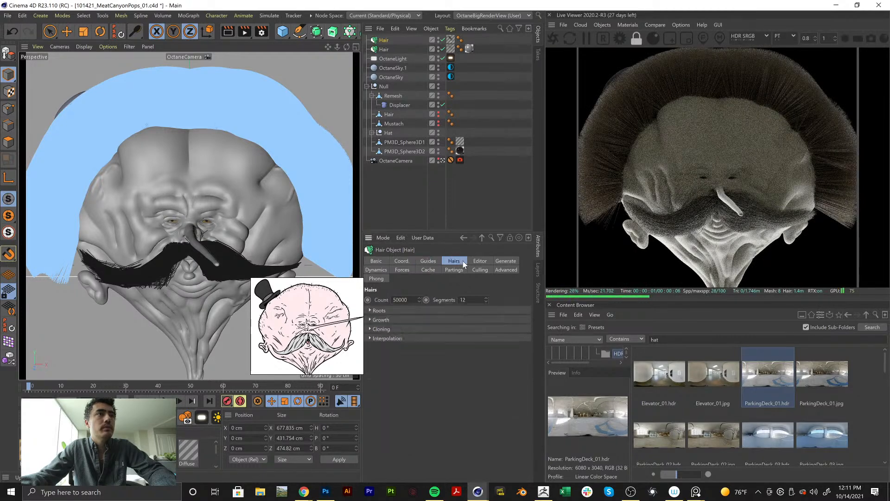
double_click(401, 300)
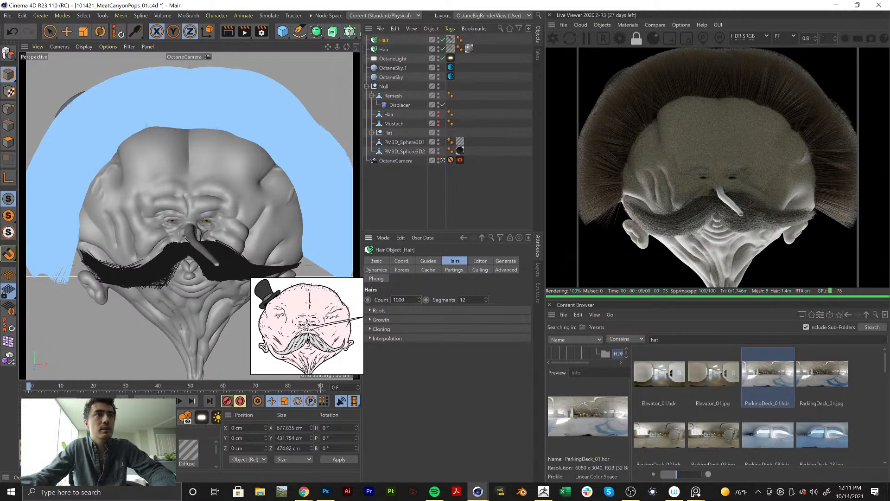
key(Tab)
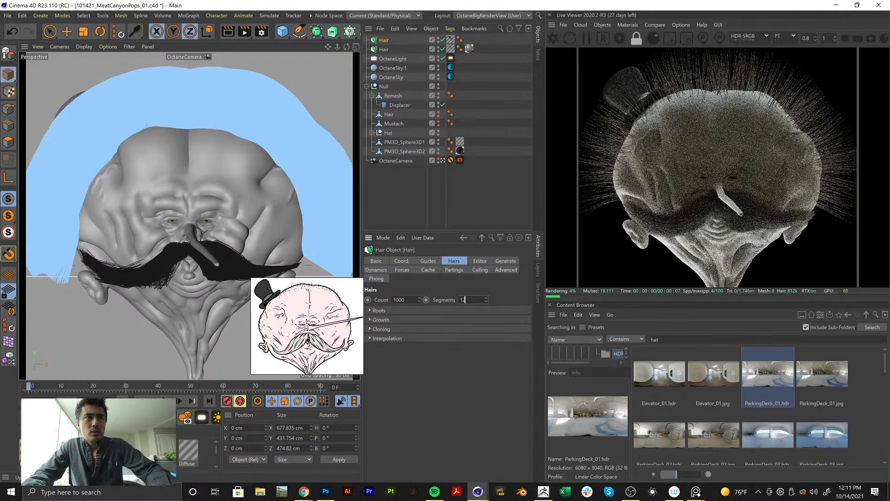
text(6)
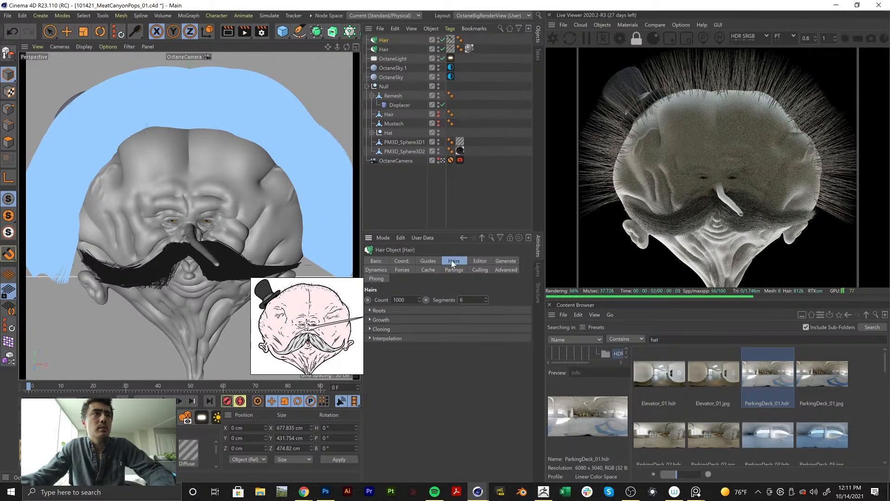
Set the scalp Hair object's guide count to 1000
click(428, 261)
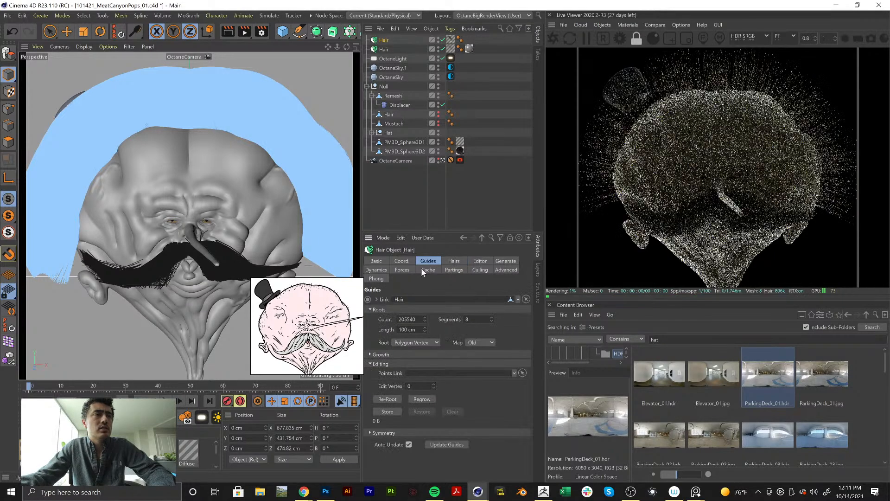
double_click(408, 319)
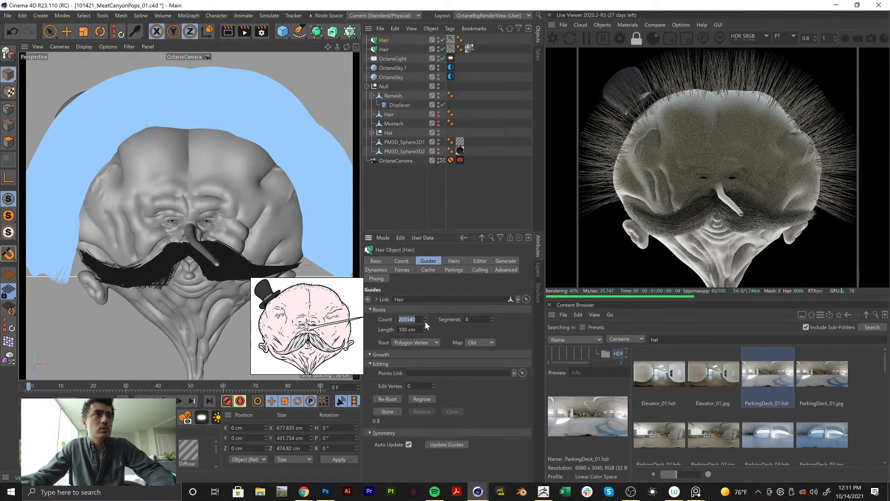
text(1000)
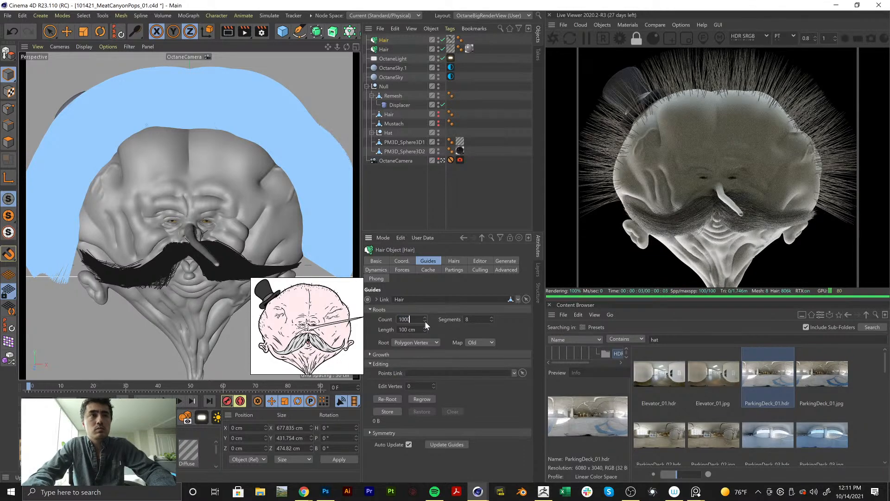
key(Return)
Set the scalp guides' length to 10 cm and their root placement to Polygon Area
double_click(408, 329)
text(5)
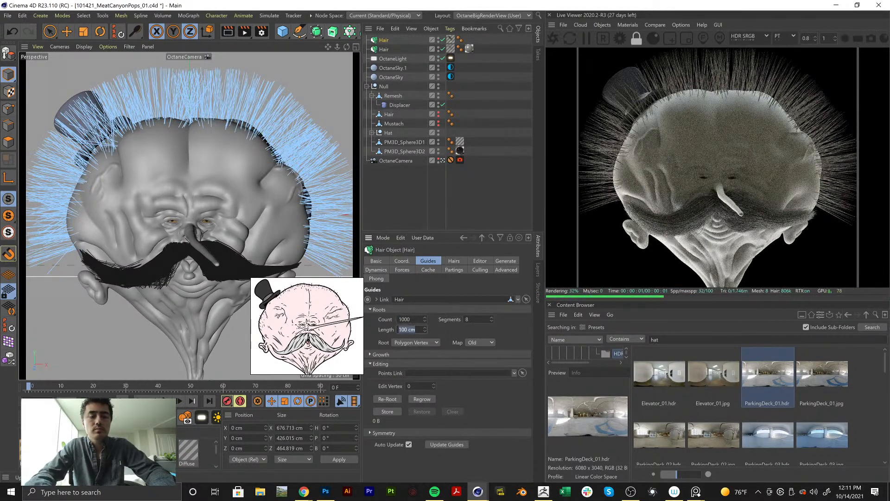
key(Return)
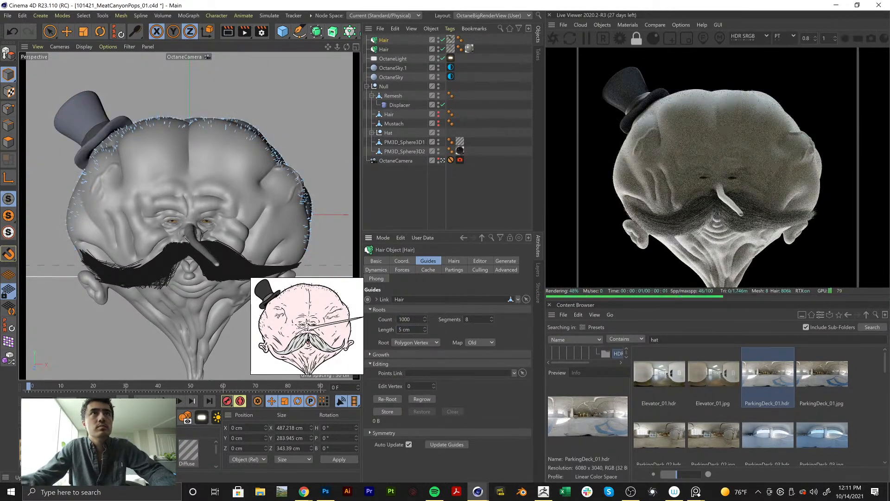
double_click(408, 330)
text(10)
key(Return)
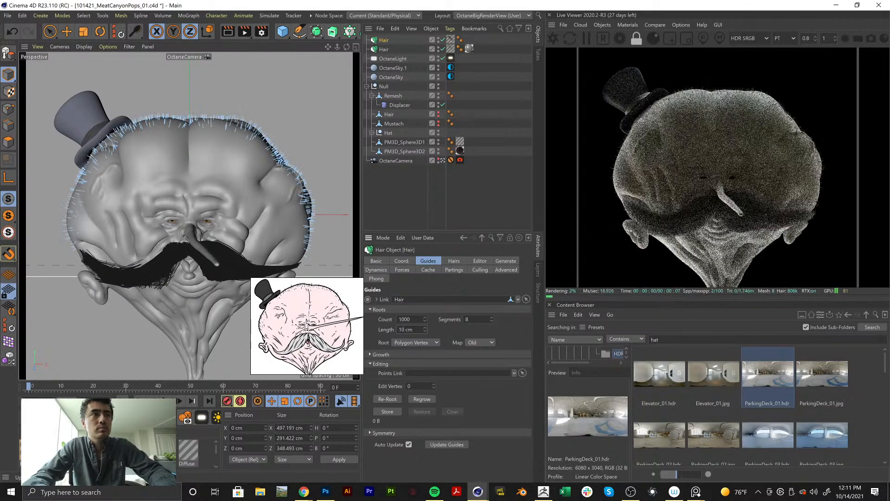
click(421, 344)
click(425, 370)
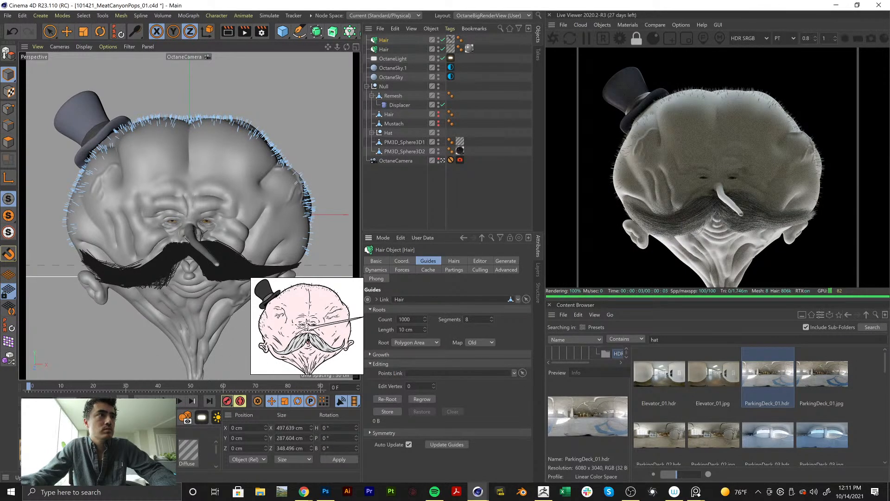
Enable Kink and Frizz in the scalp hair's material, keeping their default values
double_click(31, 450)
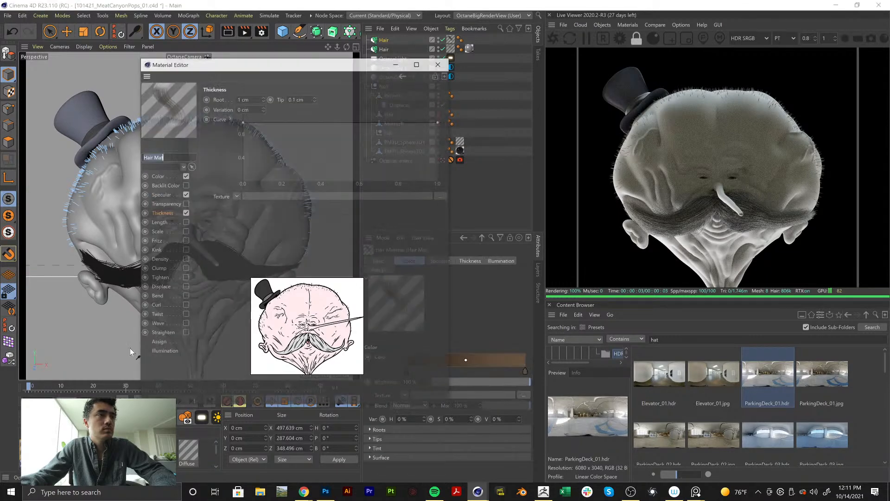
click(185, 250)
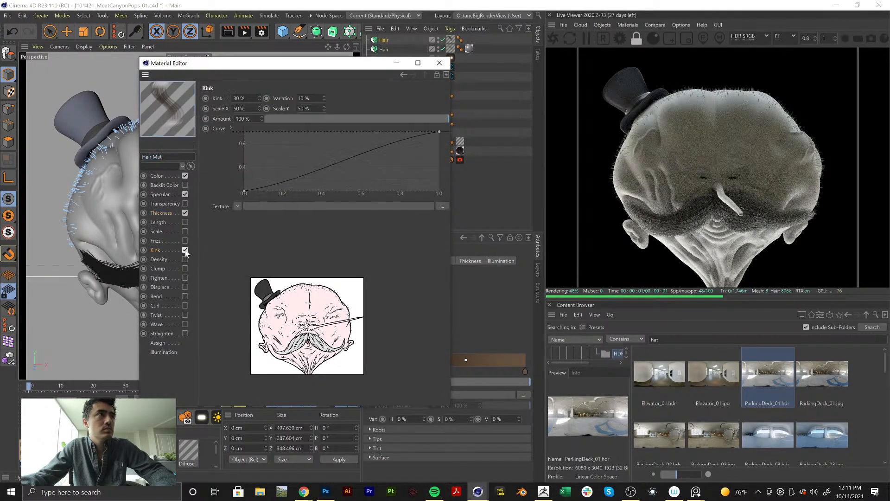
click(185, 241)
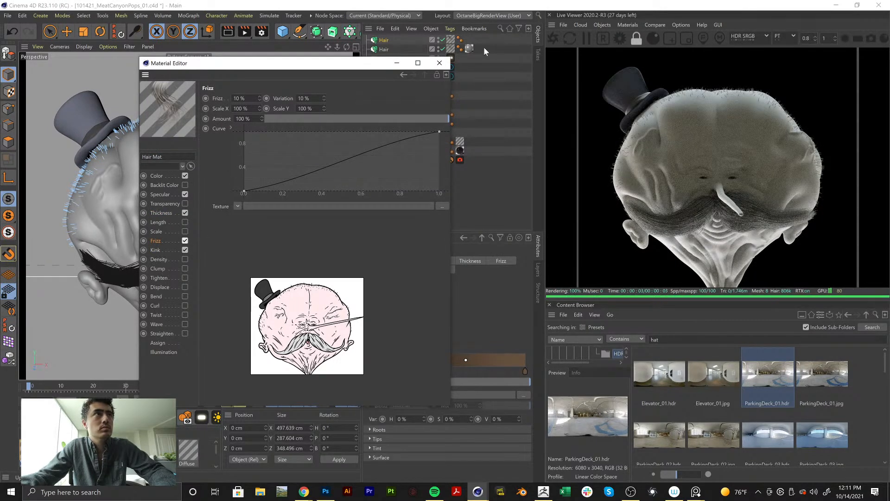
click(440, 62)
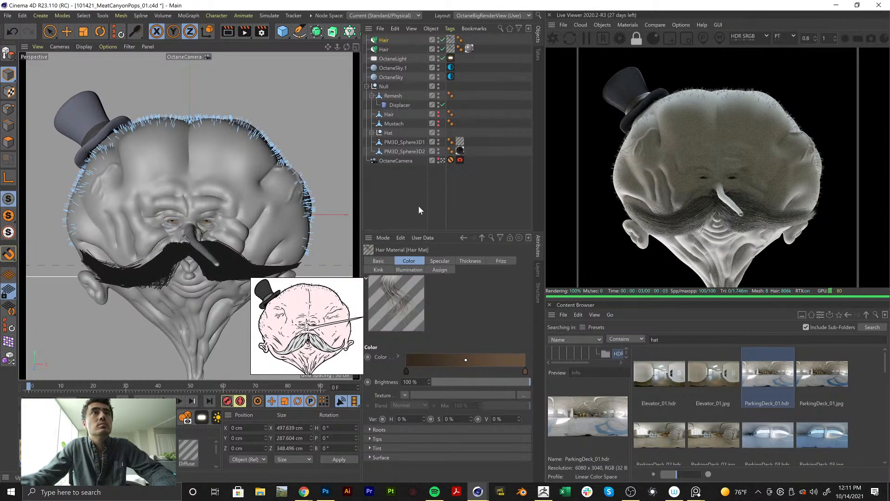
Desaturate both knots of the scalp hair material's color gradient to neutral grey, and save the project
double_click(451, 40)
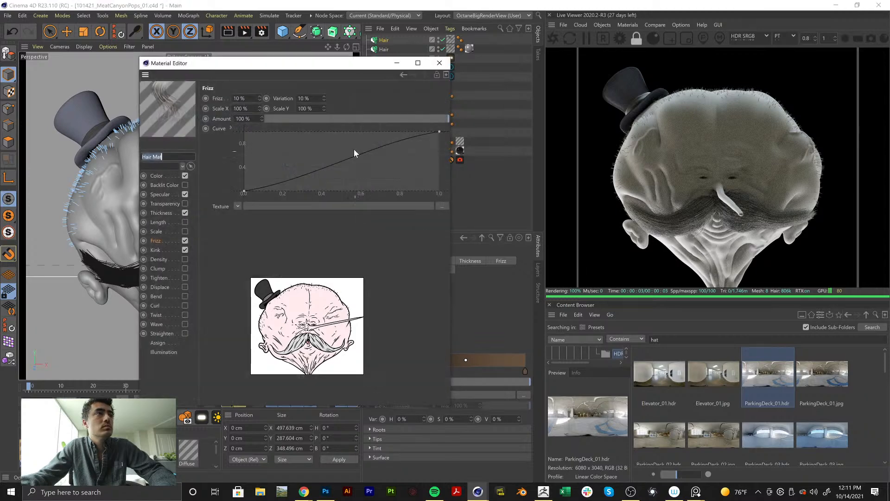
click(156, 176)
double_click(245, 112)
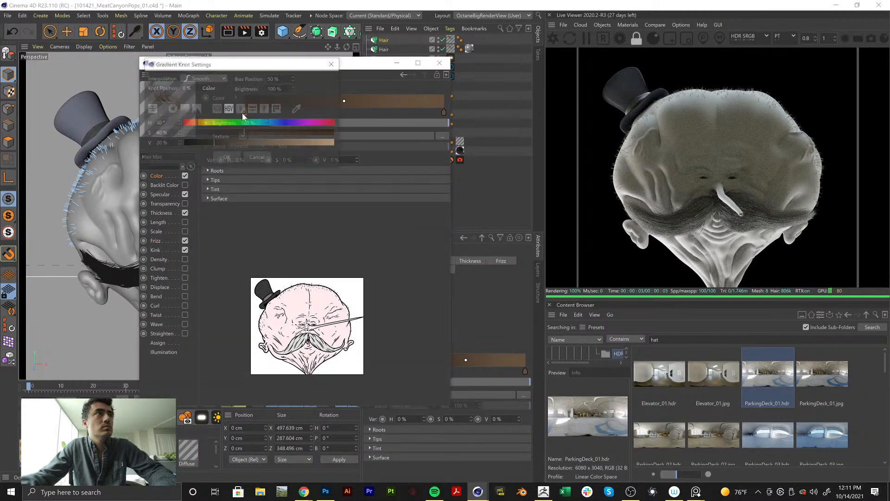
click(268, 141)
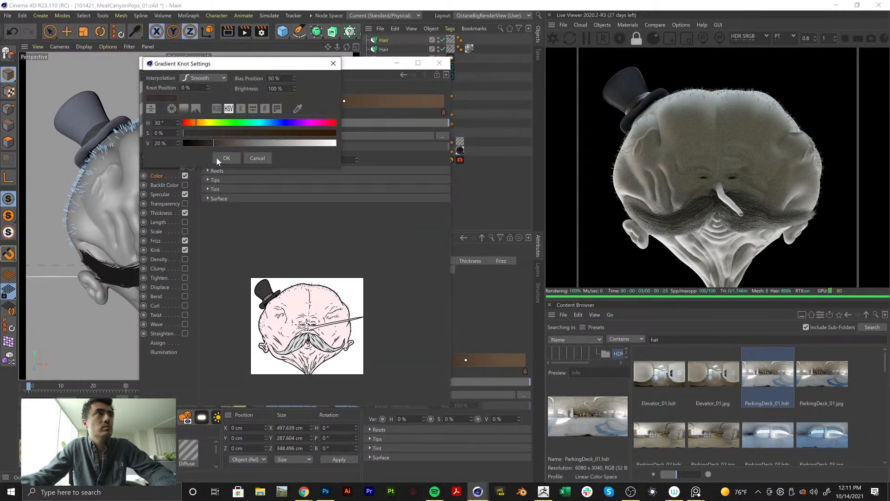
double_click(444, 113)
click(444, 142)
click(425, 158)
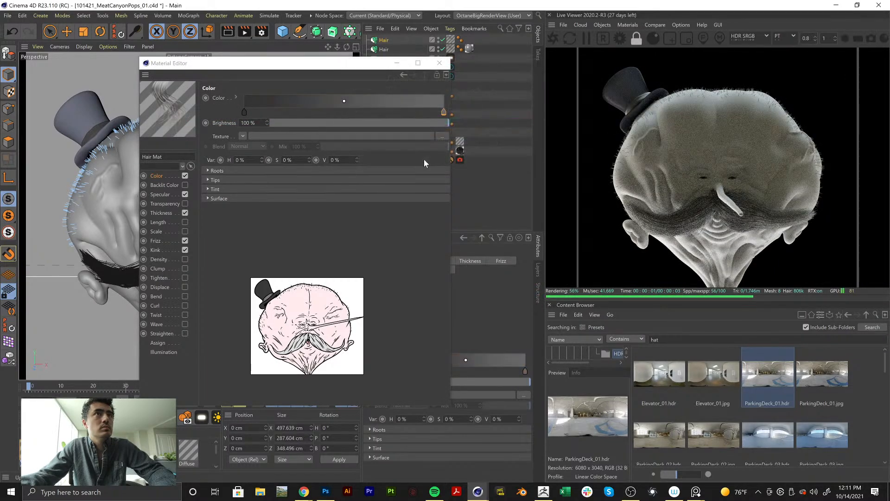
key(ctrl+s)
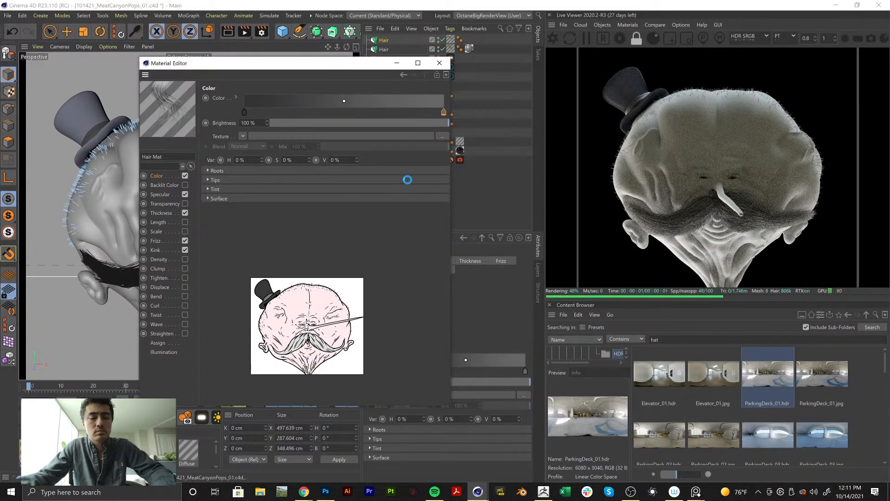
click(440, 63)
Apply the Nose_Crusty material to the Remesh head object
scroll(188, 453, down, 2)
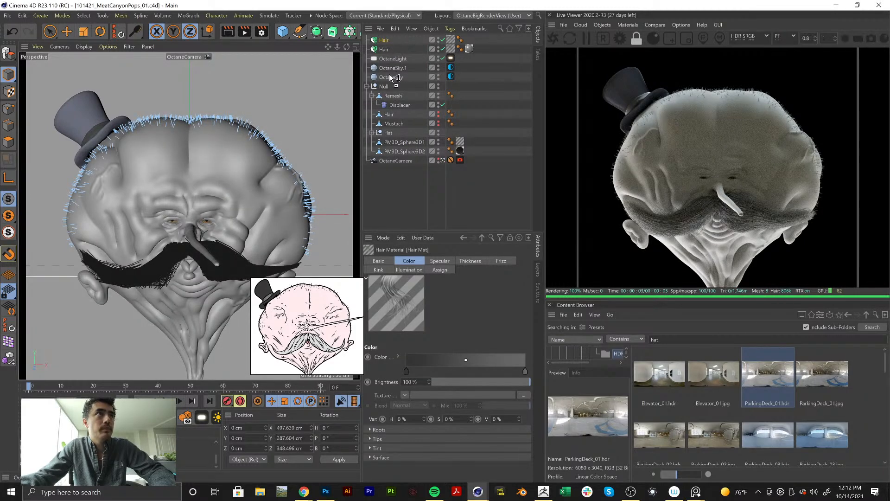
drag(392, 98, 469, 96)
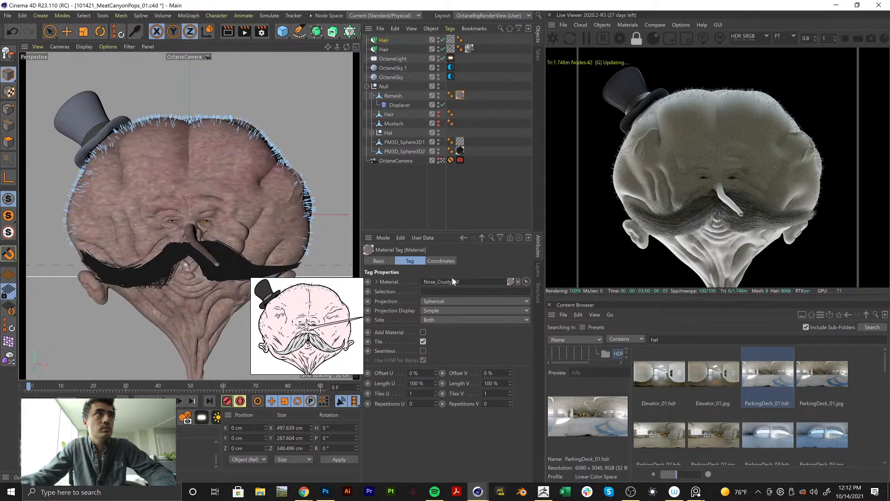
Set the projection of the skin material on the head to Cubic and refresh the live render
click(447, 302)
click(443, 345)
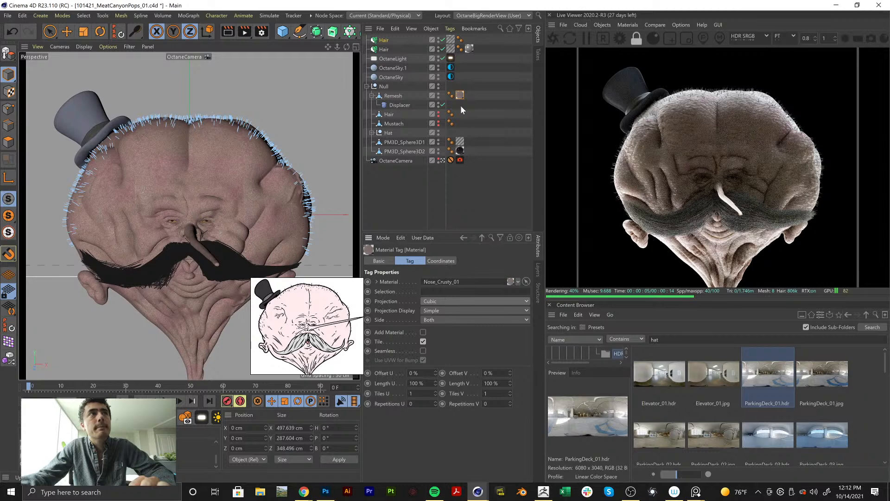
click(551, 39)
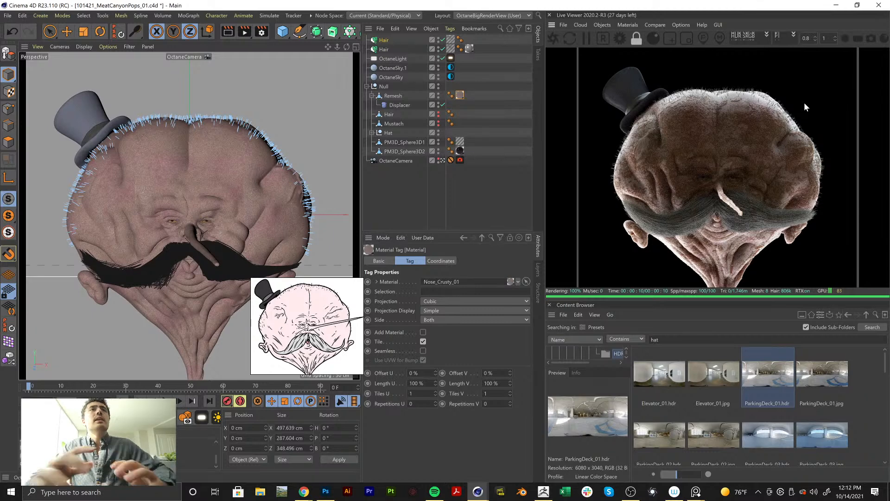
Add an Octane area light and place it in front of the head at about Y 191 cm, Z -292 cm
click(419, 203)
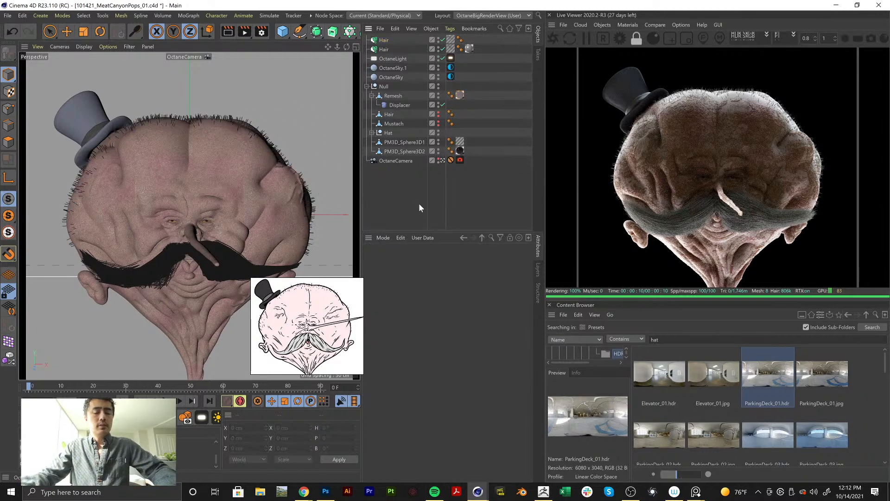
key(shift+c)
text(are)
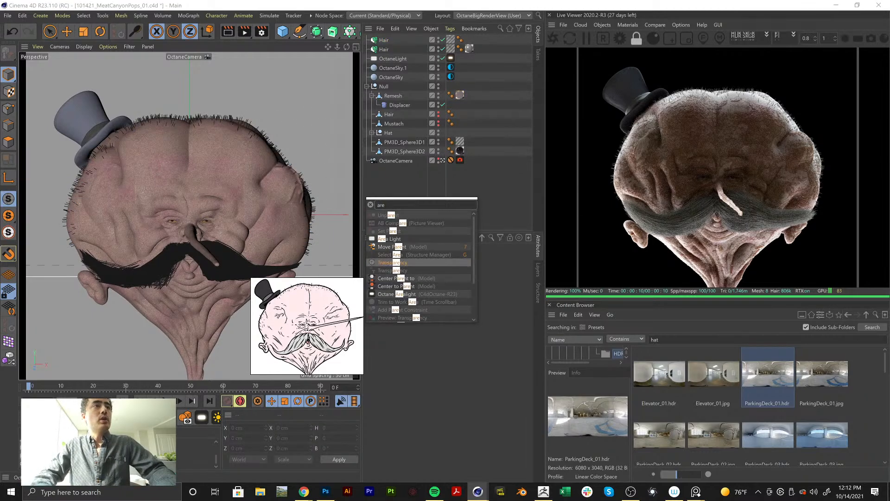
key(Return)
middle_click(195, 246)
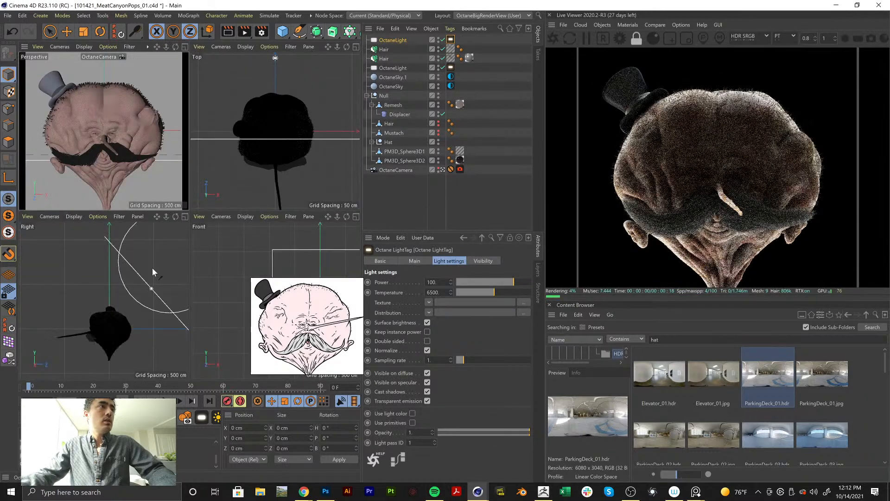
middle_click(151, 268)
key(e)
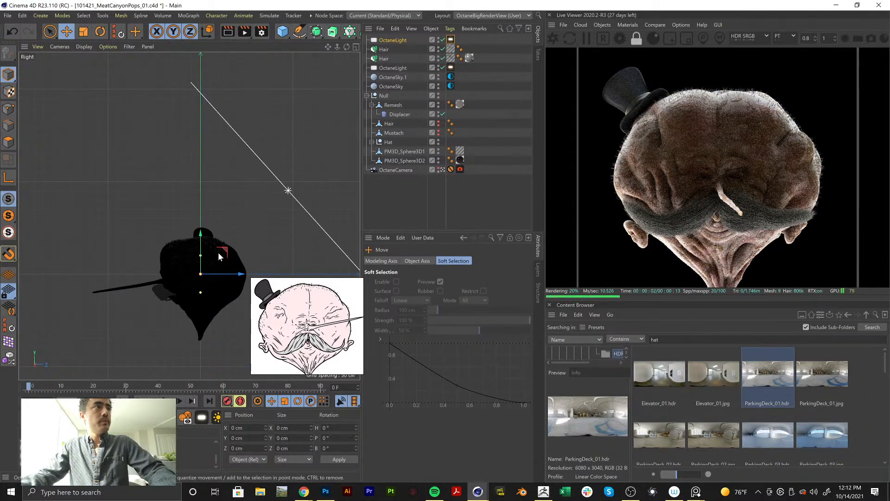
drag(171, 215, 147, 203)
Turn off the new light's camera visibility and rotate it to a pitch of about -59.5°
click(451, 40)
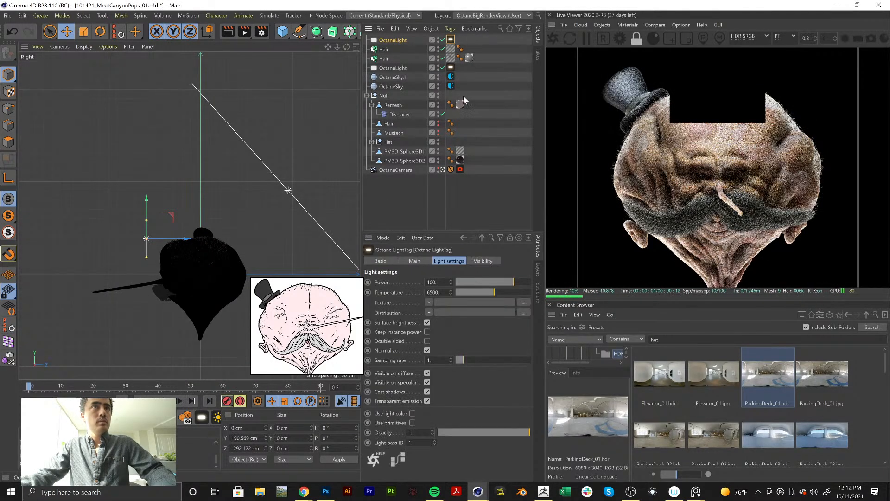
click(483, 262)
click(417, 281)
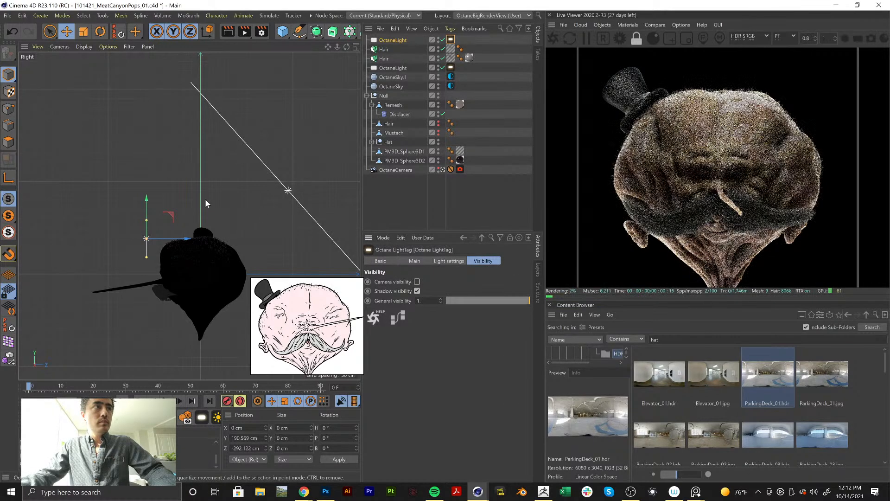
key(r)
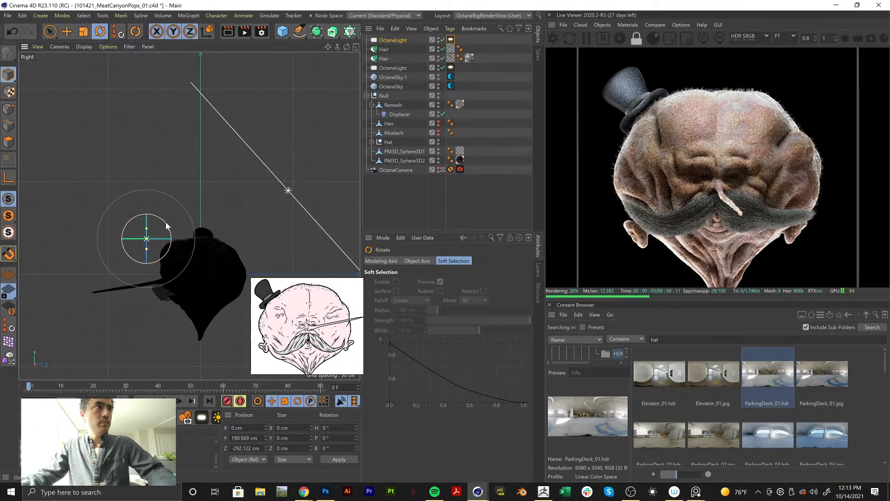
drag(165, 221, 174, 250)
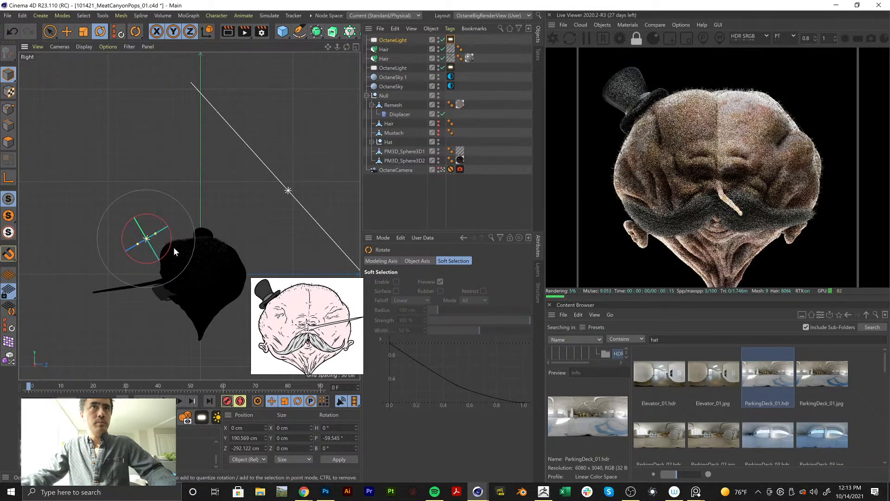
Try the light at several heights and distances in front of the face, placing it at about Y 183 cm, Z -315 cm
key(e)
scroll(158, 263, up, 5)
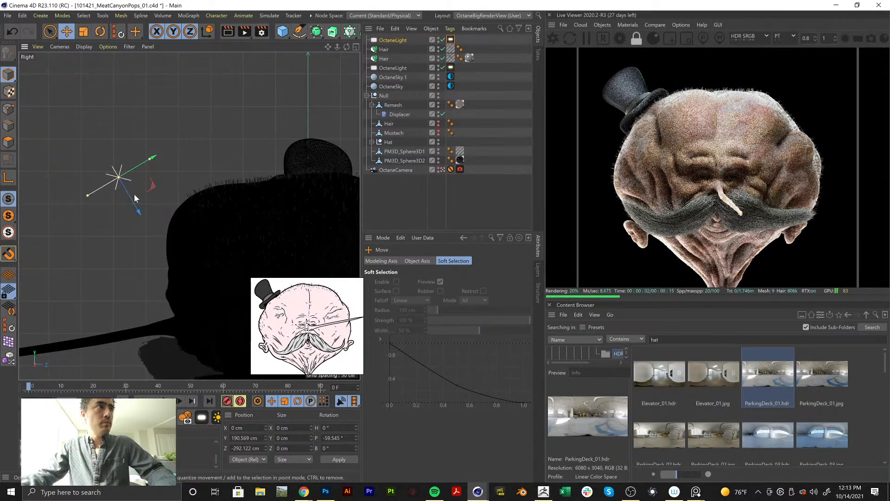
drag(153, 187, 175, 297)
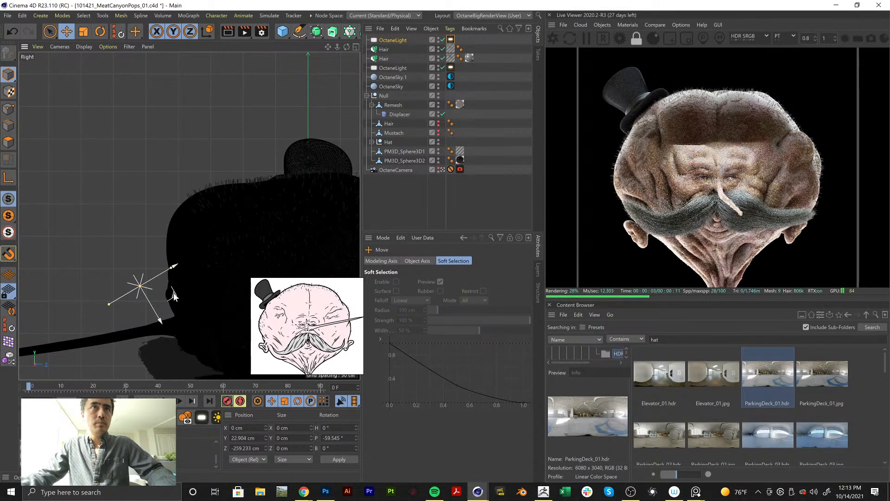
drag(171, 270, 153, 281)
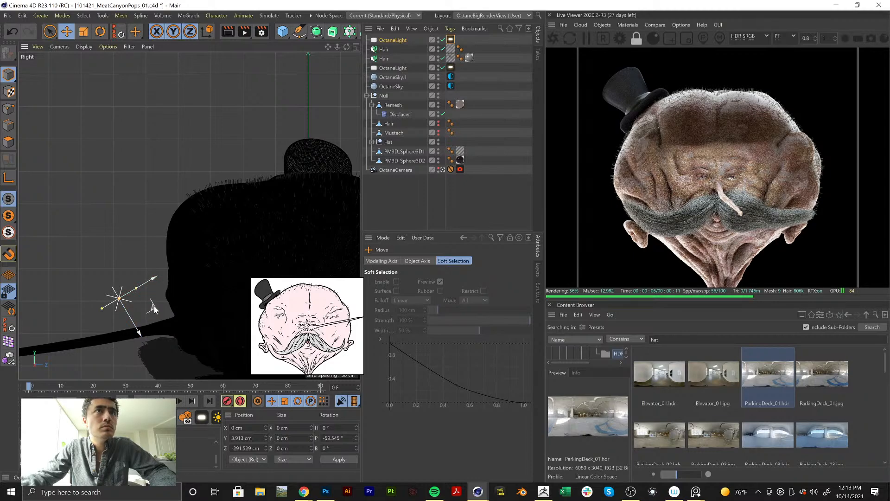
drag(154, 309, 109, 228)
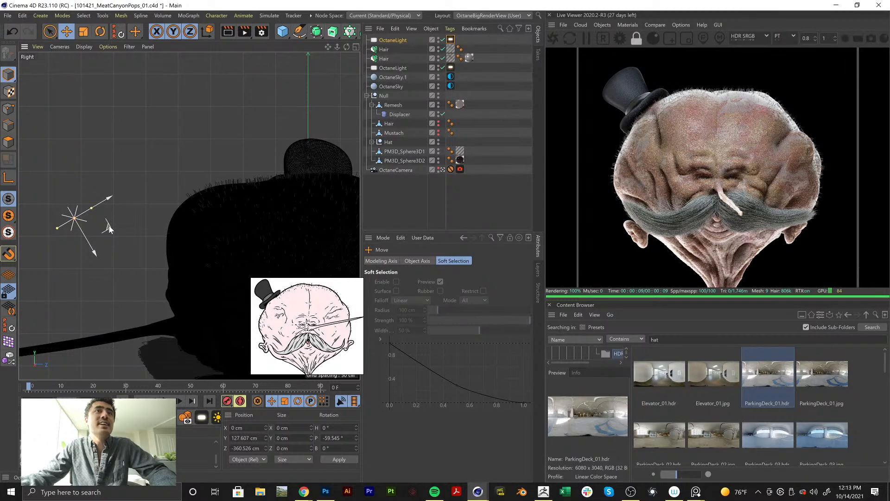
drag(109, 227, 116, 191)
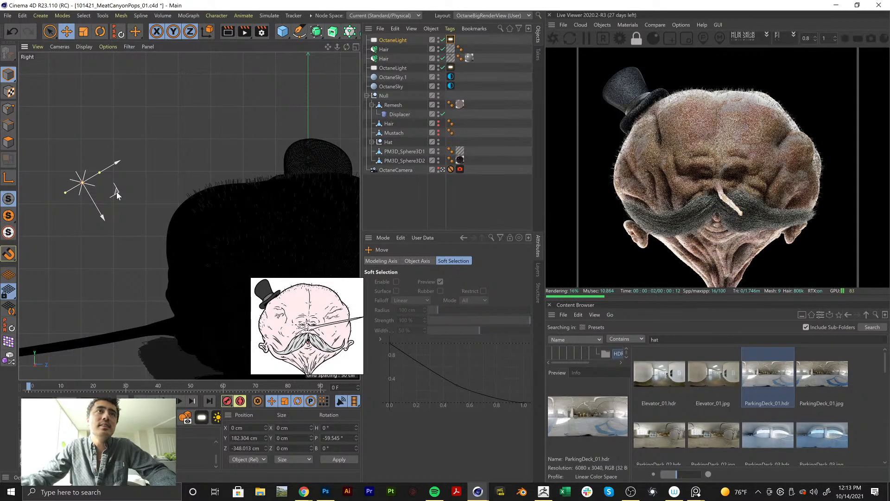
drag(116, 192, 101, 147)
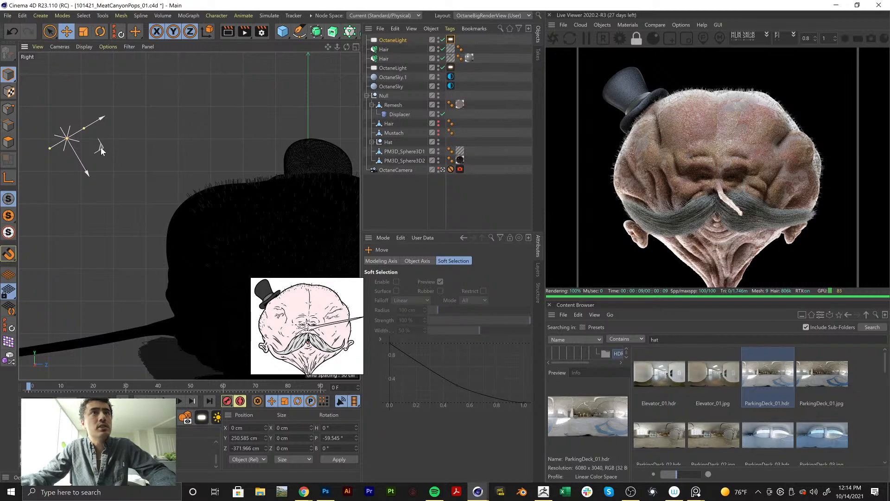
drag(101, 146, 137, 189)
Assign an Octane Falloffmap as the texture of the new light
click(463, 238)
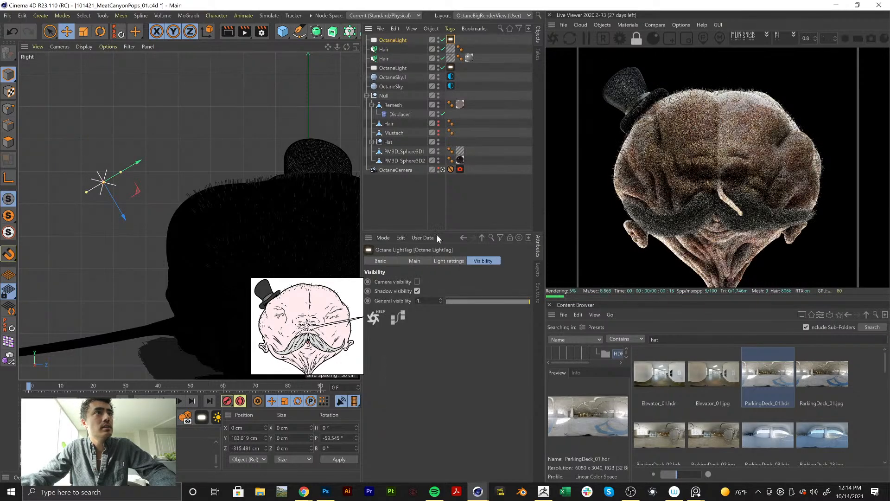
click(430, 303)
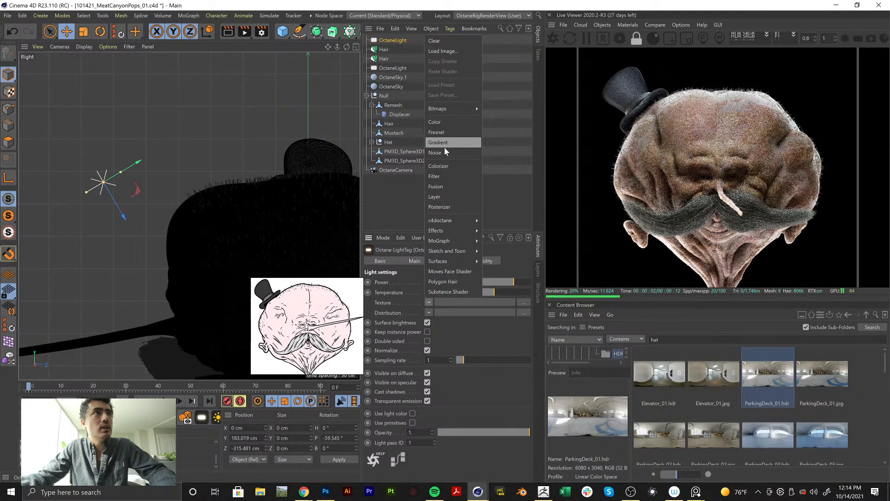
mouse_move(449, 219)
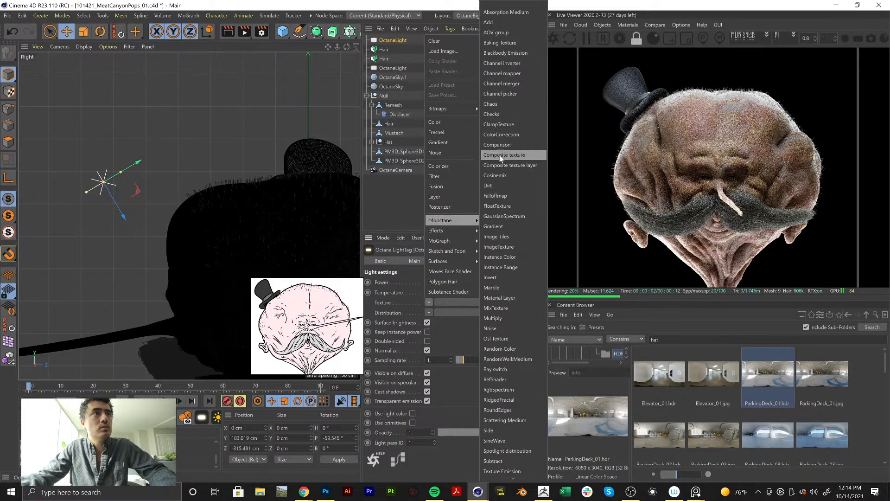
click(502, 196)
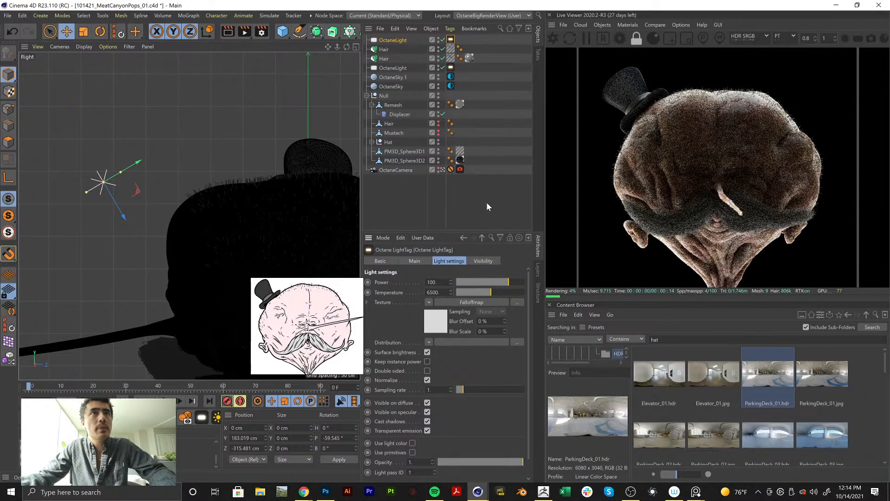
Set the light's power to about 142.5 and move it to about Y 83 cm, Z -389 cm
drag(488, 286, 507, 285)
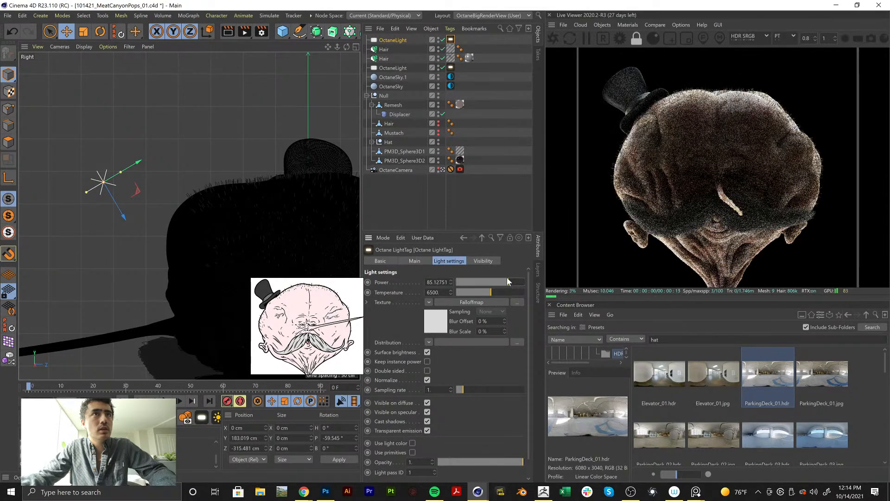
drag(143, 189, 95, 252)
drag(509, 282, 509, 284)
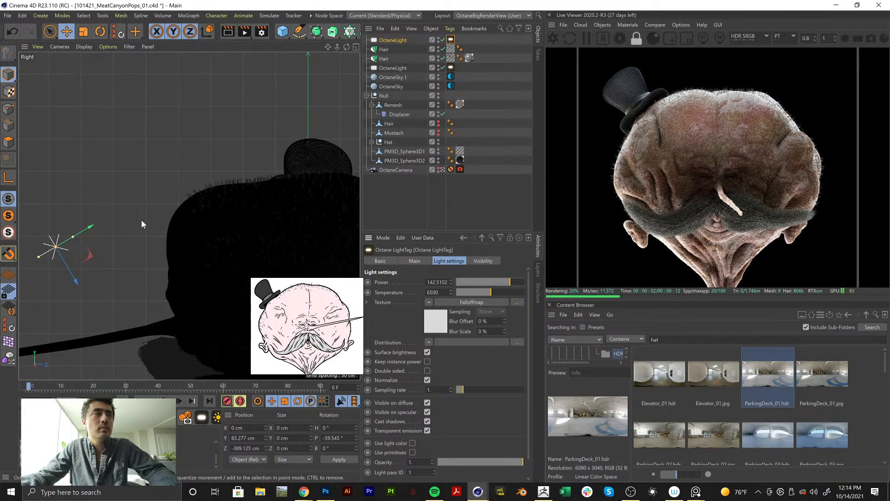
Move the light down to about Y 29 cm, Z -370 cm and rotate it to a pitch of about 1.4°
drag(91, 253, 83, 236)
key(r)
key(ctrl+z)
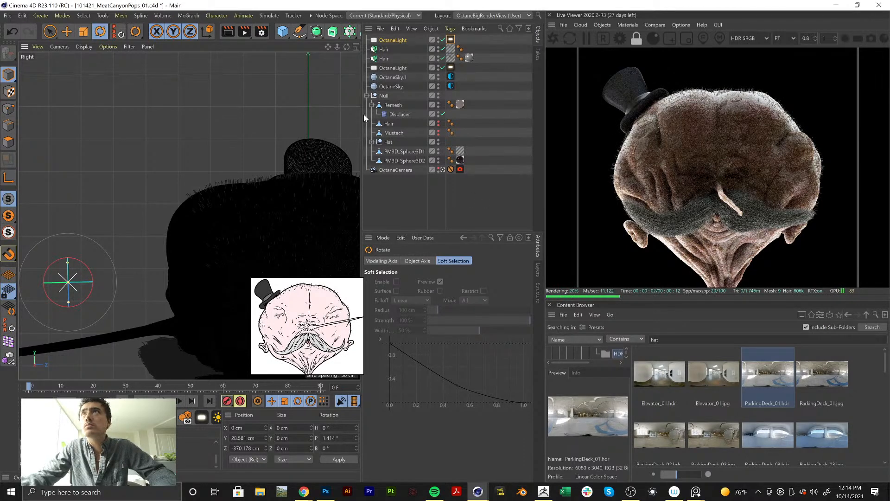
In the light's falloff map, try a minimum value of 0.008, reset it to 0, and set the falloff skew factor to about 2.6
click(451, 40)
click(470, 302)
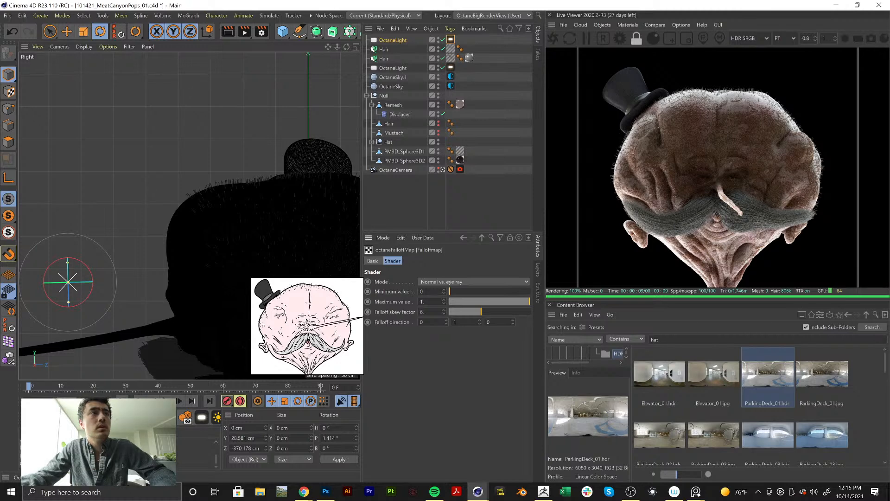
key(Return)
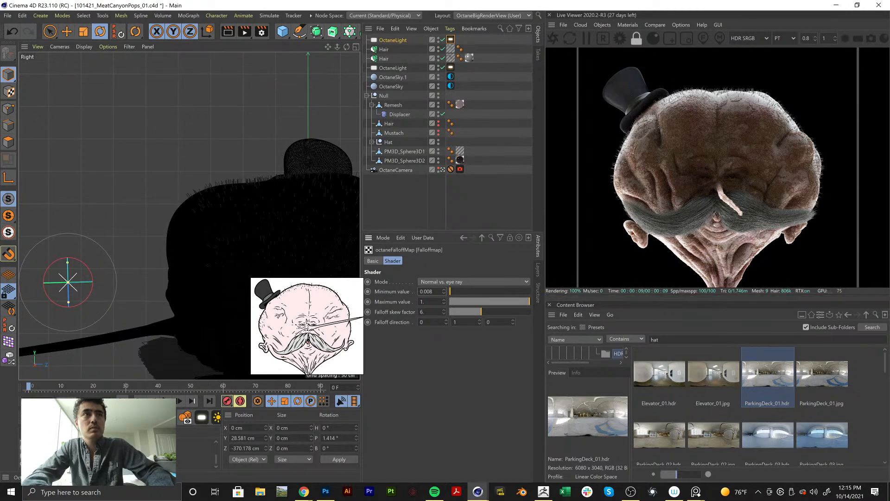
drag(493, 291, 494, 291)
double_click(429, 291)
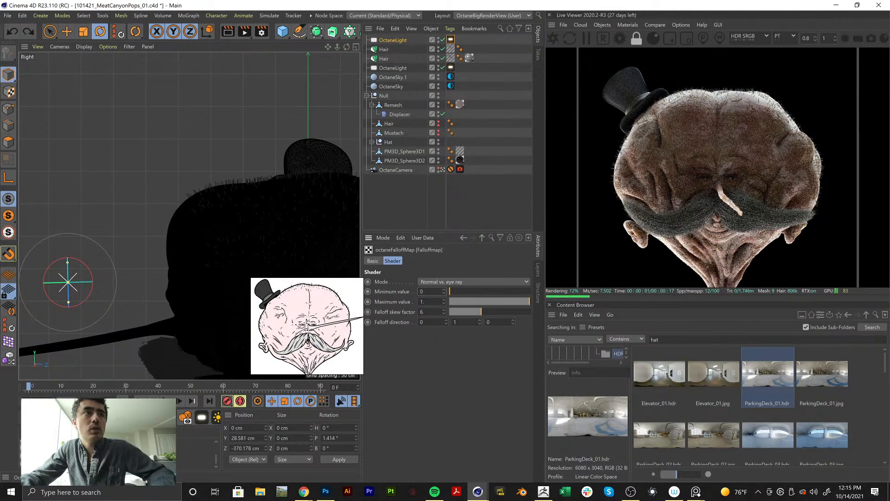
text(0)
key(Tab)
text(0.008)
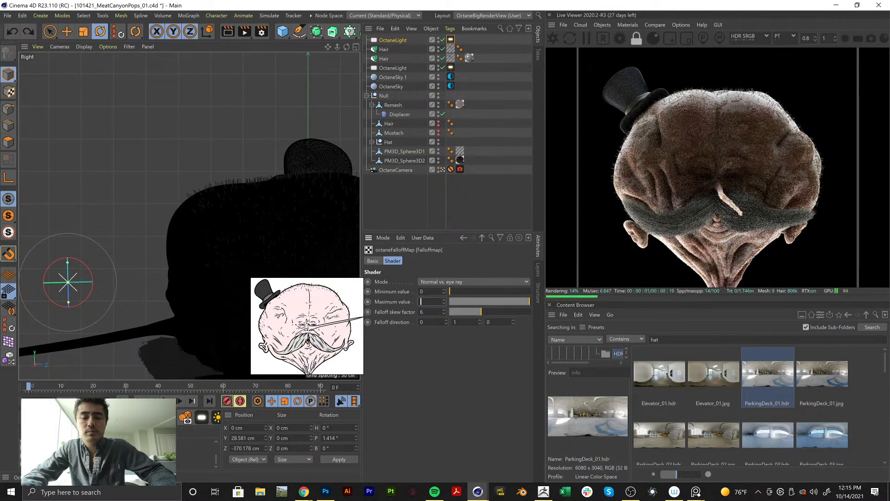
key(Return)
key(ctrl+z)
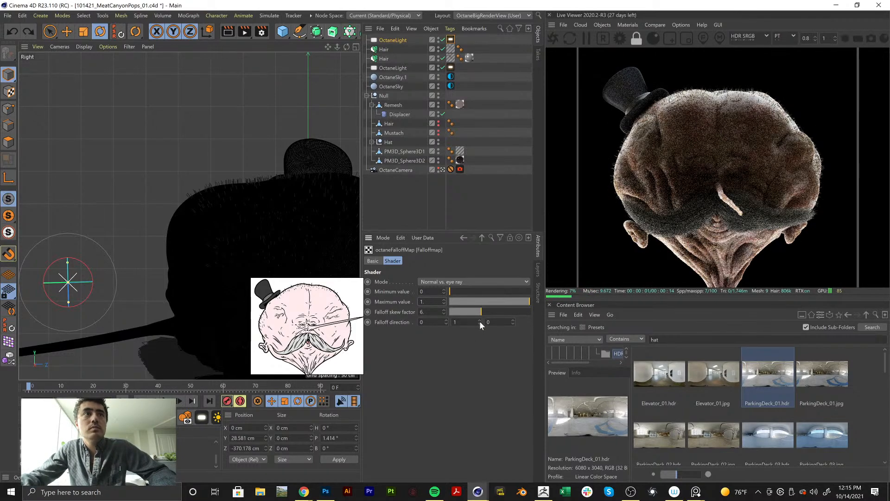
drag(479, 311, 464, 311)
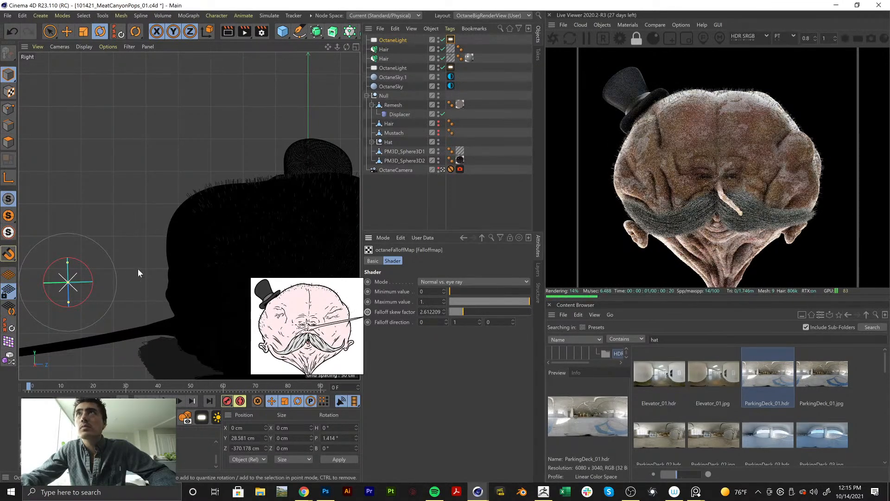
Raise the light in front of the head to about Y 183 cm, Z -379 cm, and save the project
key(e)
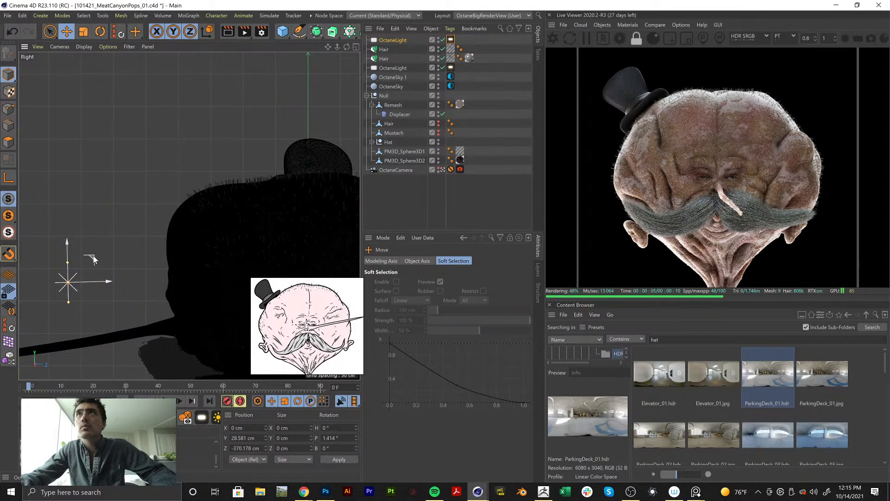
drag(93, 259, 119, 198)
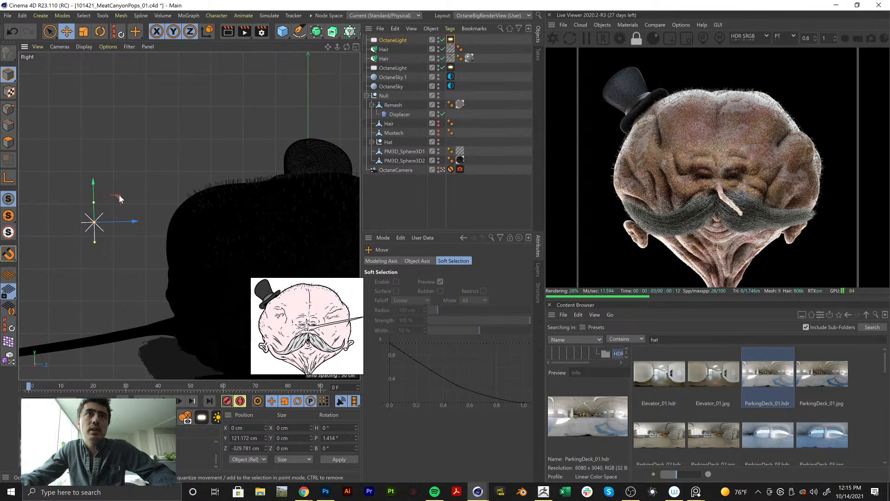
drag(119, 194, 124, 182)
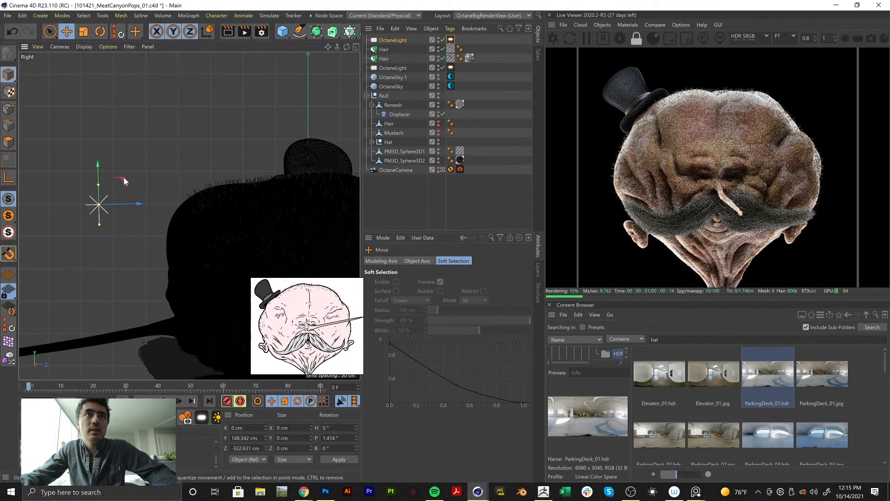
drag(124, 182, 92, 180)
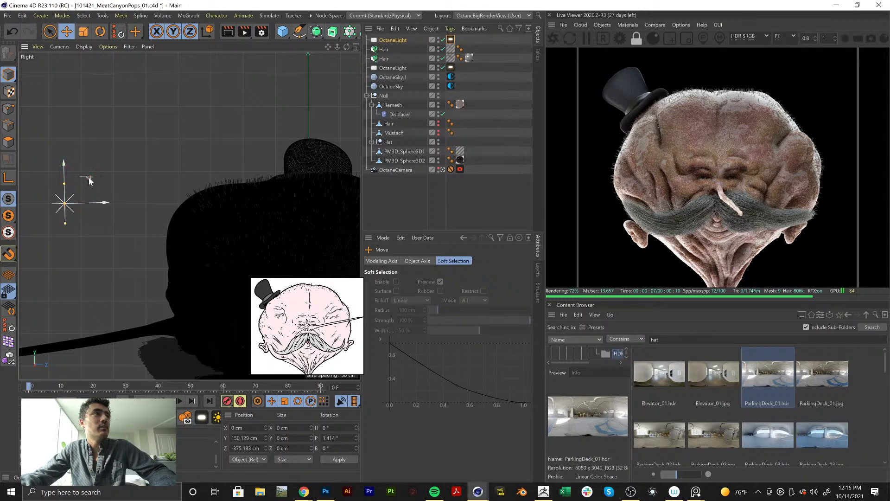
drag(88, 177, 87, 160)
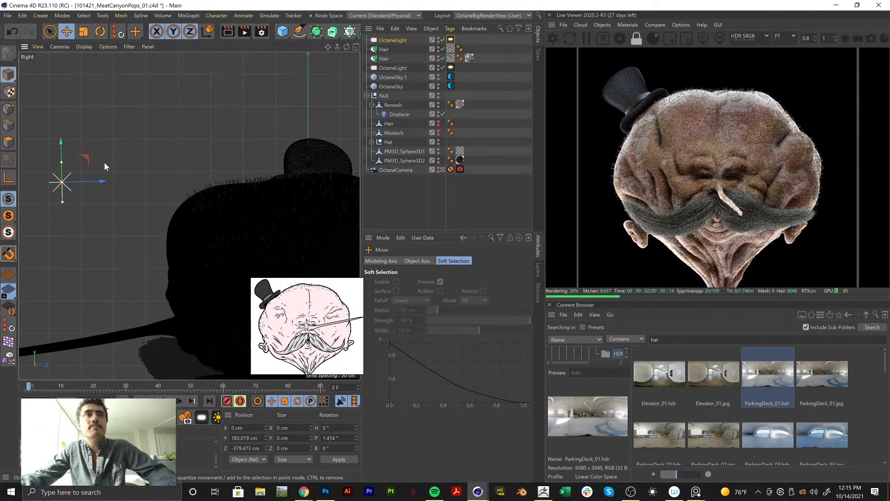
key(ctrl+s)
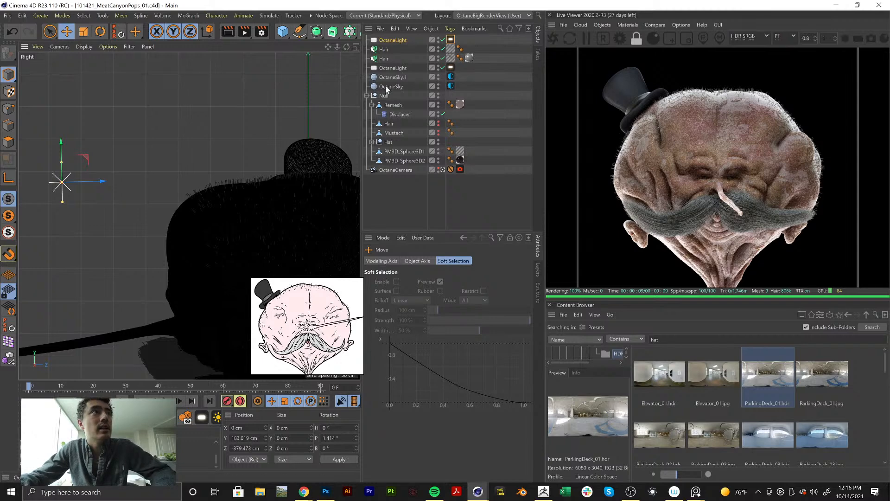
Set the live preview's render scale to 0.7 and add a second Displacer to the Remesh head
click(398, 115)
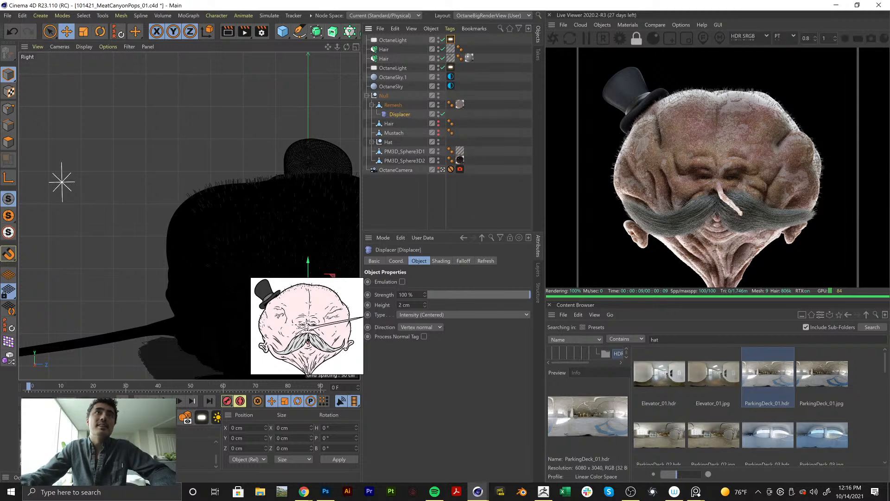
click(815, 41)
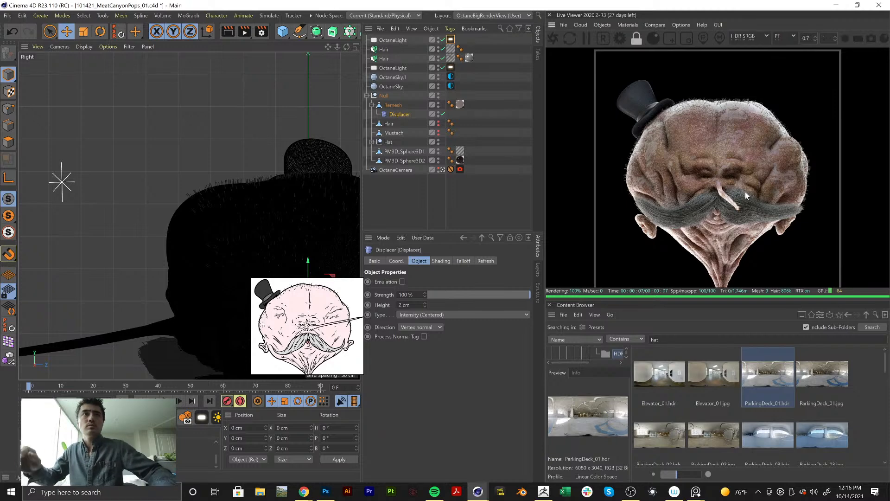
click(282, 218)
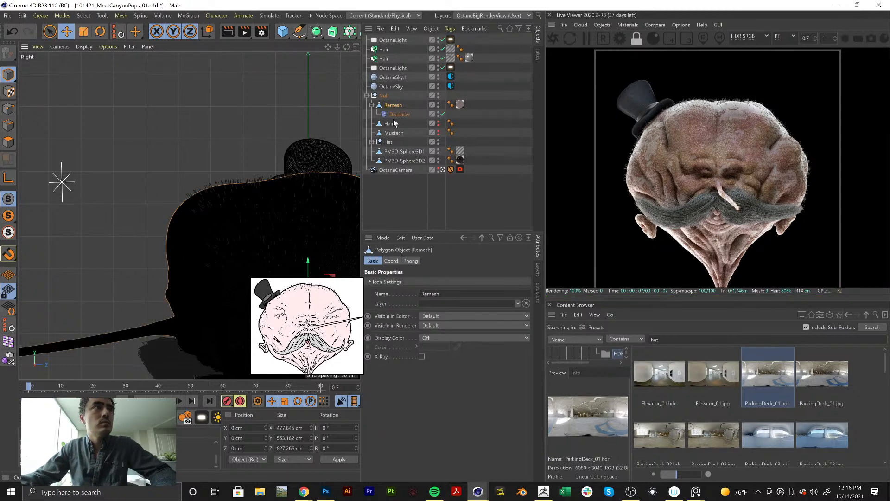
key(shift+c)
text(aredisp)
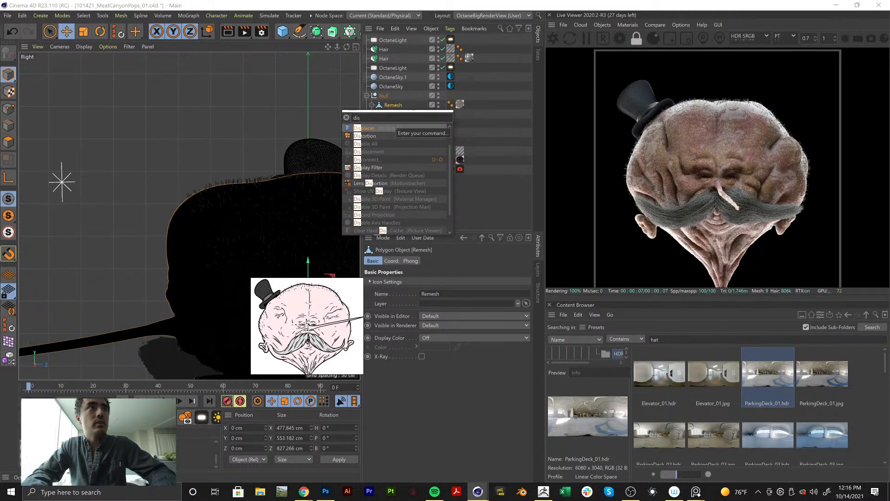
key(Return)
Load a Noise shader into the new displacer and set its noise type to Wavy Turbulence
click(439, 260)
click(398, 291)
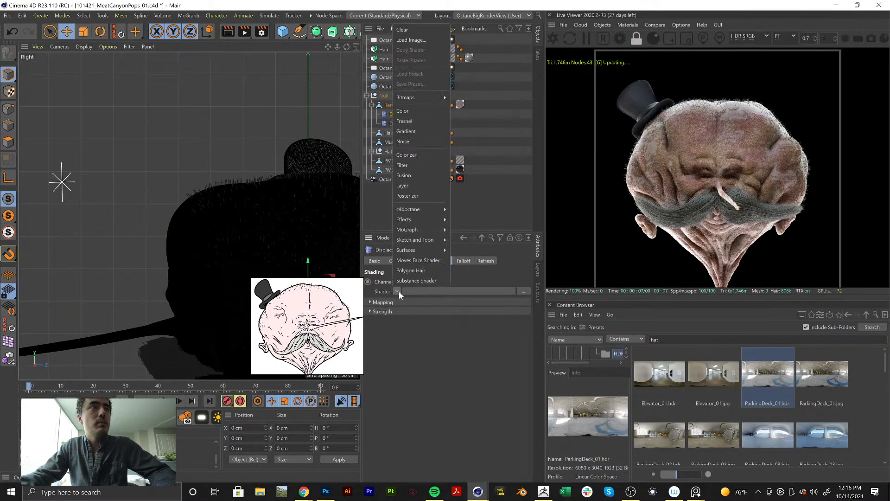
click(424, 140)
middle_click(204, 158)
middle_click(133, 113)
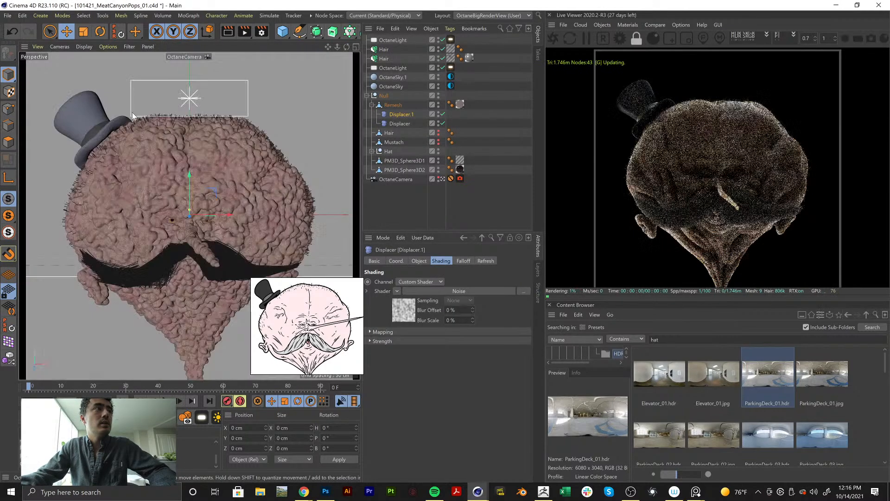
click(454, 291)
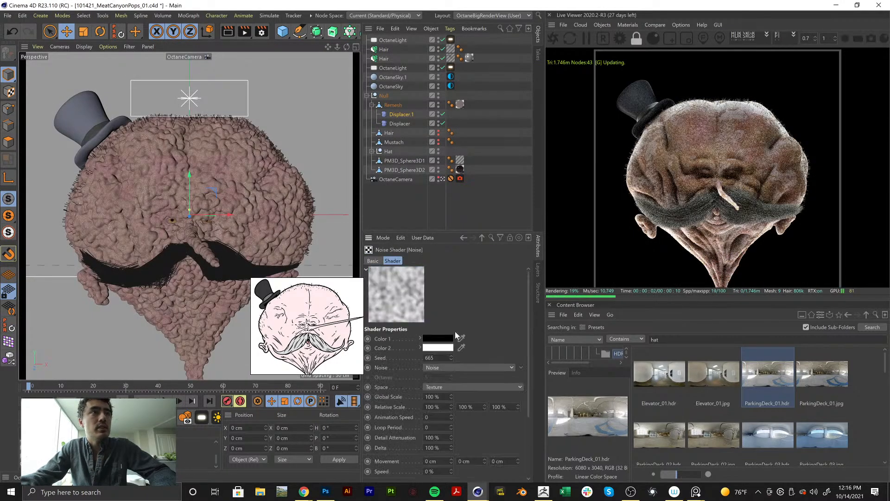
scroll(469, 366, down, 2)
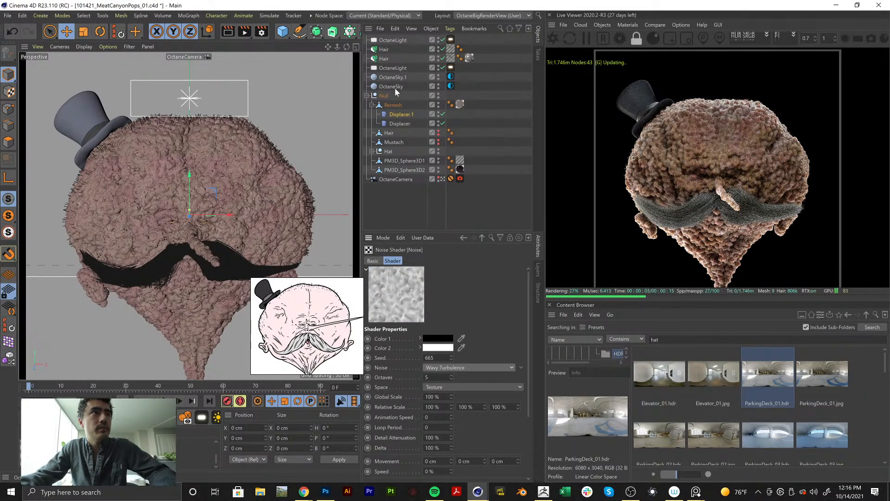
Set the new displacer's height to 3 cm
click(396, 116)
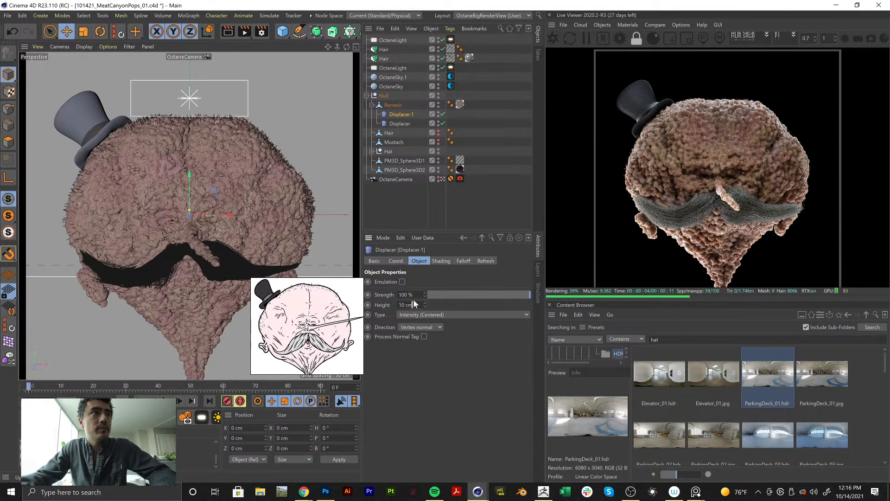
click(414, 301)
text(3)
key(Return)
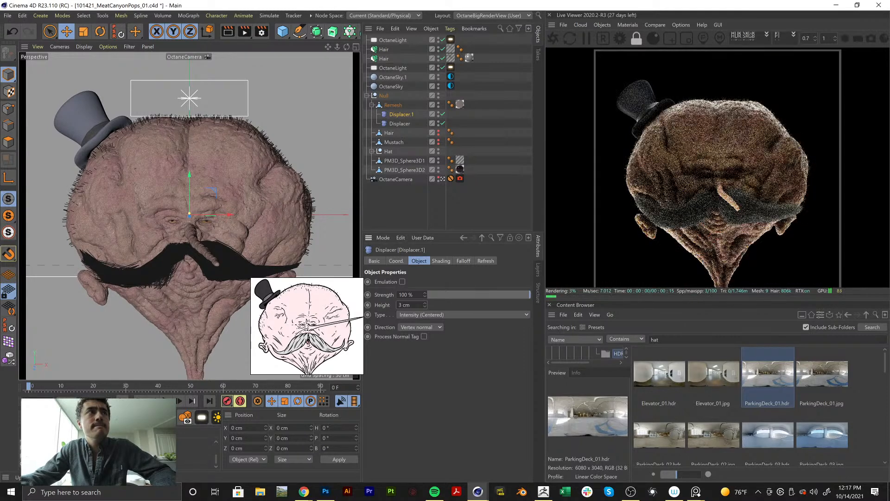
Try a global scale of 600 % on the new displacer's noise in Texture space, and settle on 300 %
click(451, 260)
click(438, 327)
click(438, 388)
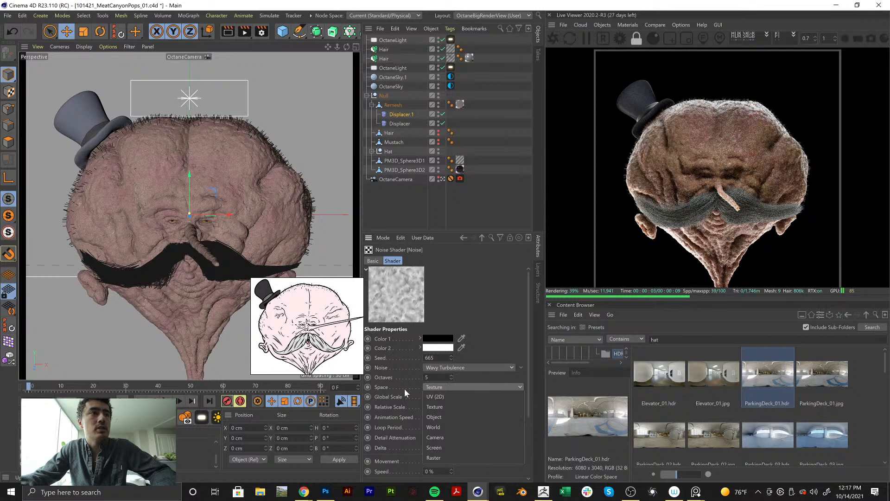
click(435, 407)
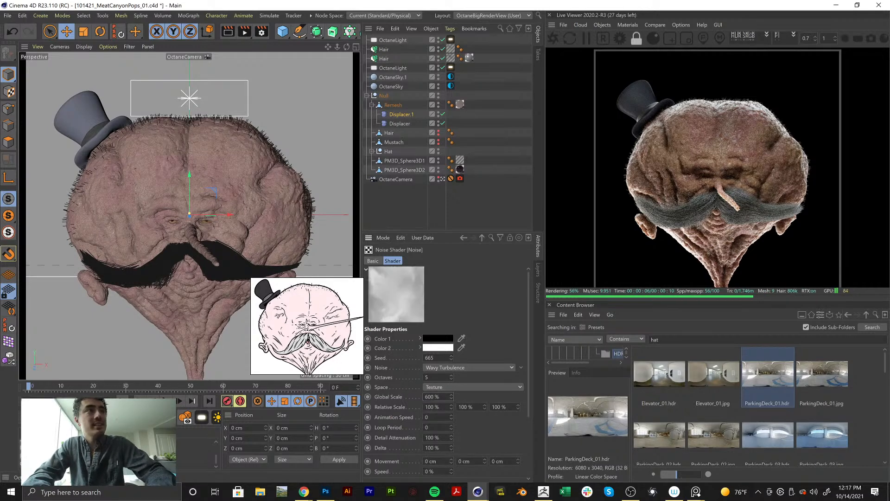
click(435, 397)
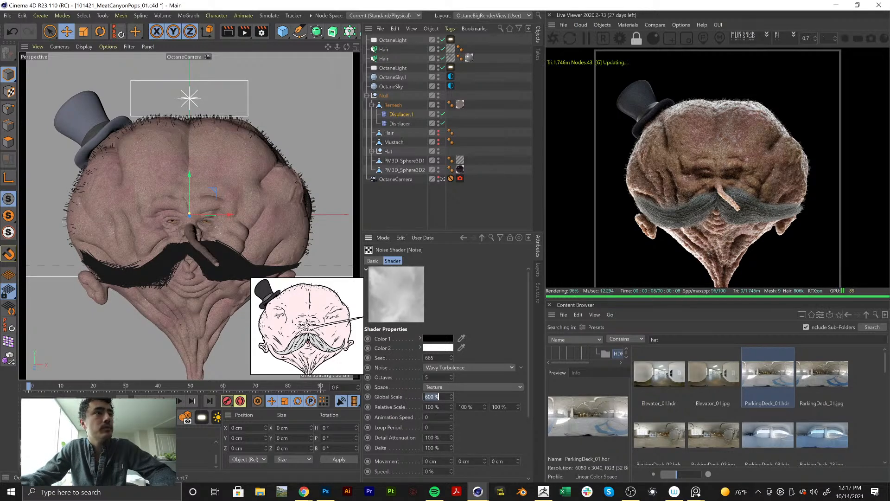
text(300)
key(Return)
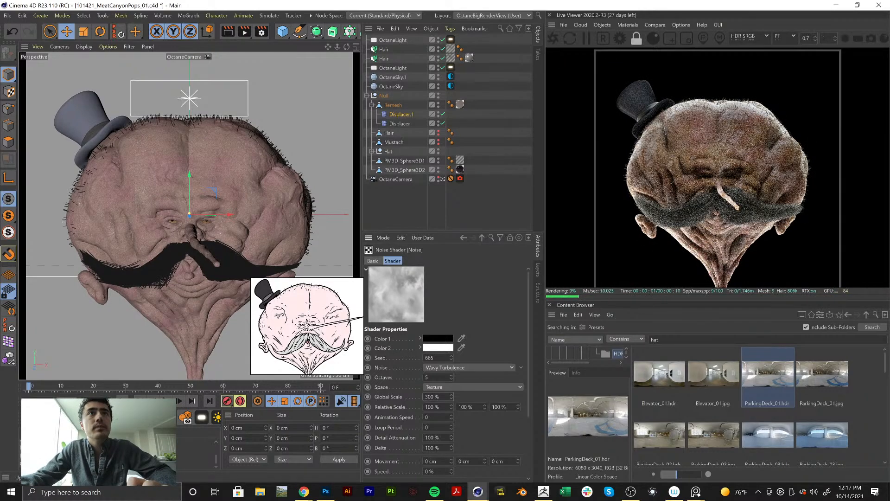
click(404, 118)
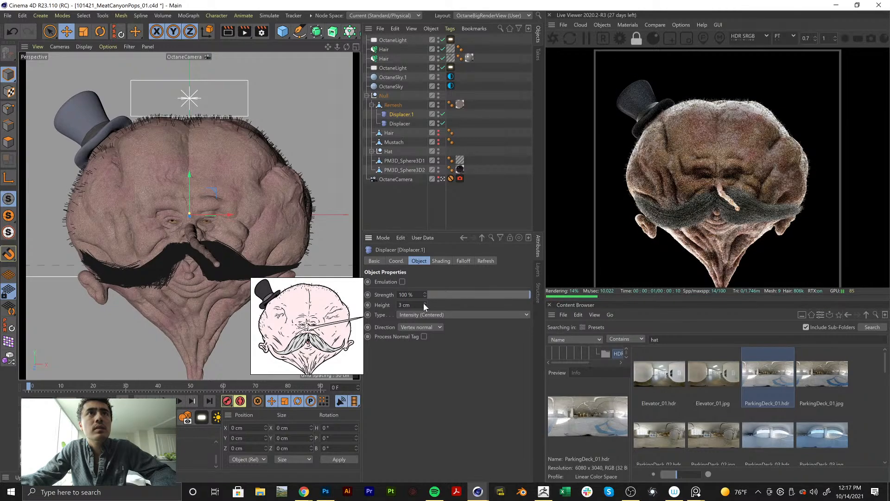
Set the tip thickness of the scalp's hair material to 0.05 cm
click(135, 438)
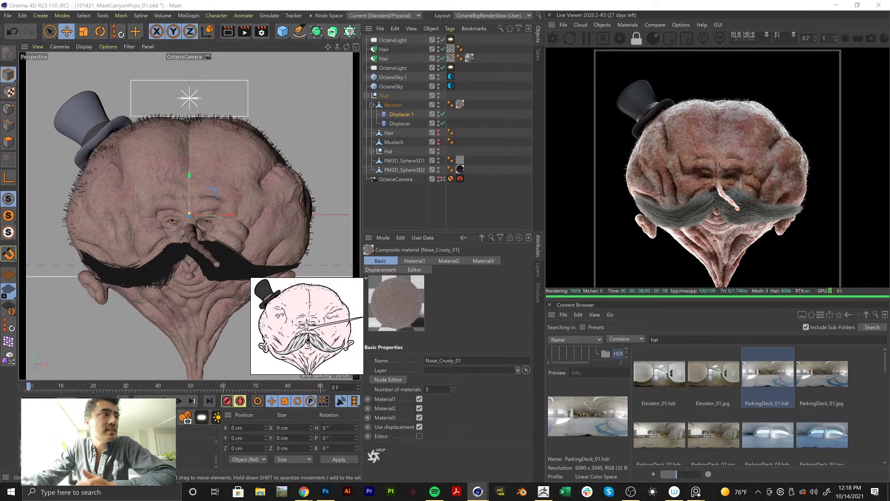
scroll(139, 450, up, 3)
click(33, 452)
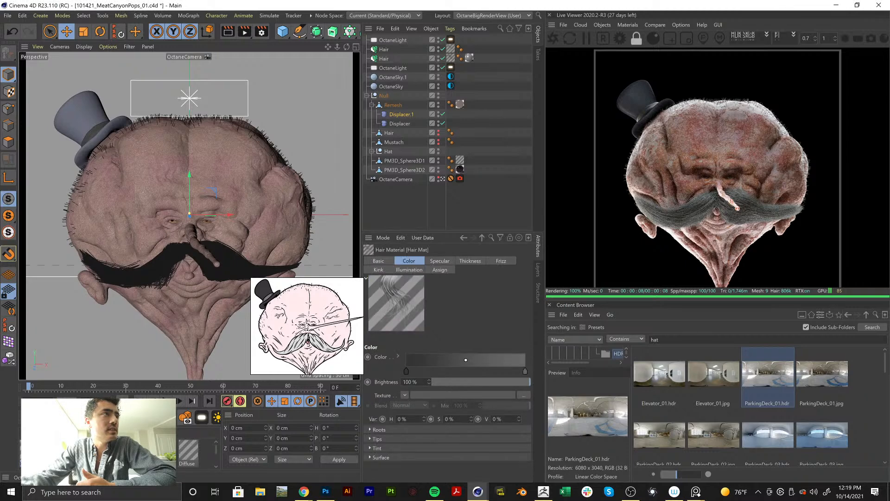
double_click(33, 452)
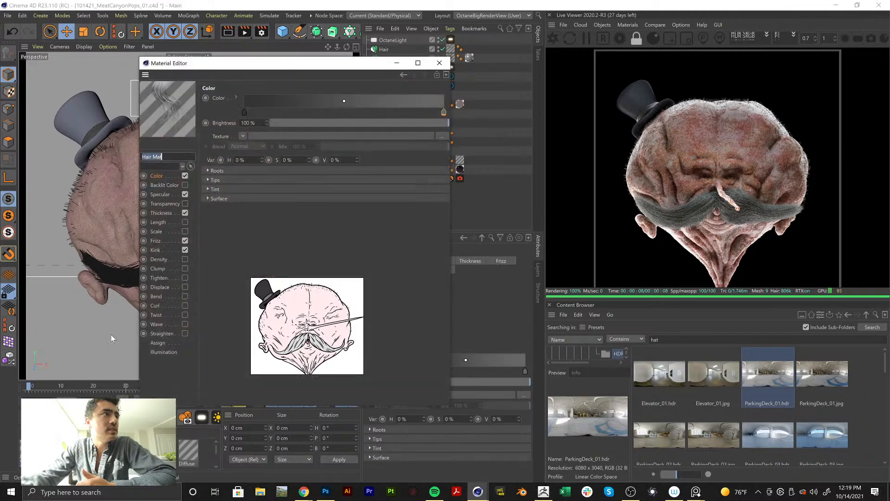
click(161, 213)
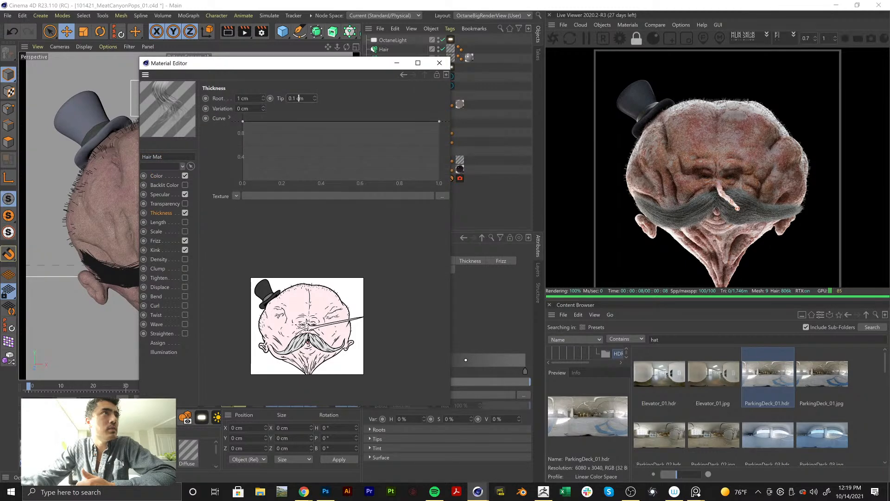
double_click(299, 99)
text(.05)
key(Return)
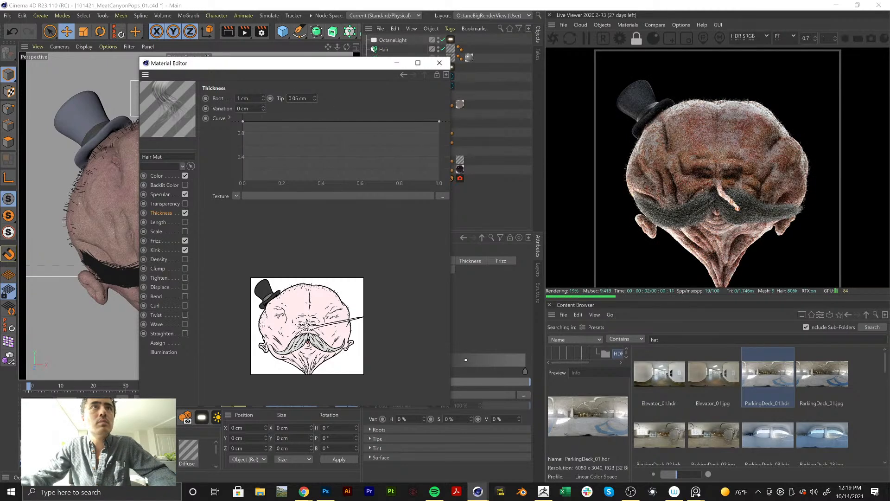
click(439, 63)
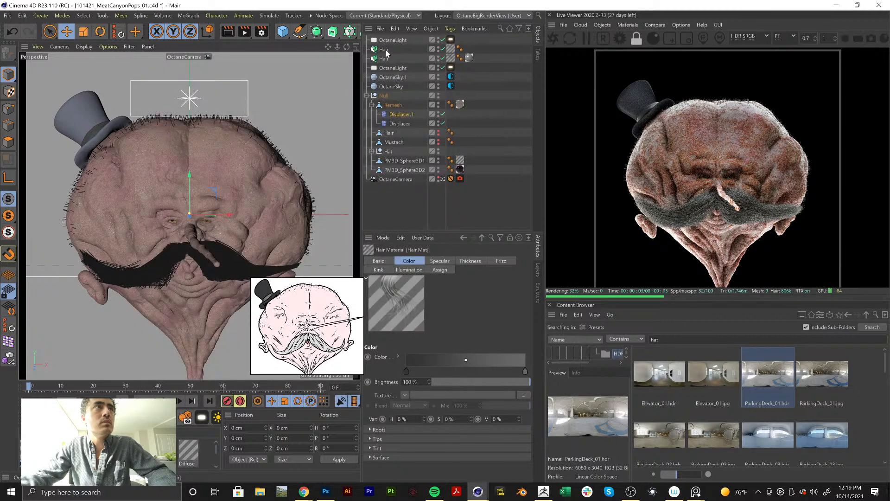
Set the guide length of the scalp's Hair object to 20 cm
key(ctrl+z)
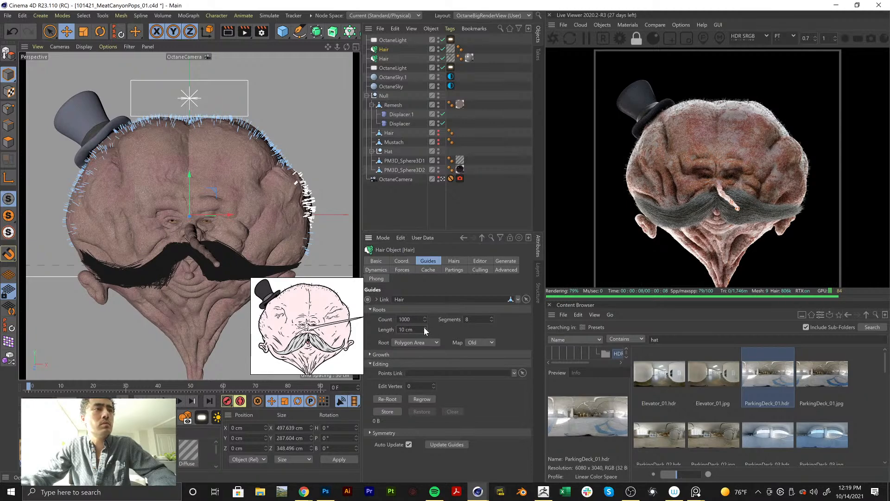
text(20)
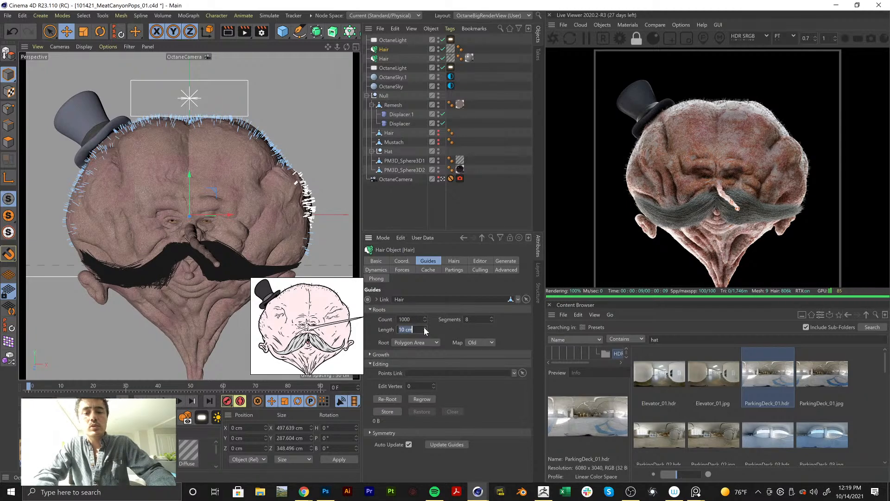
key(Return)
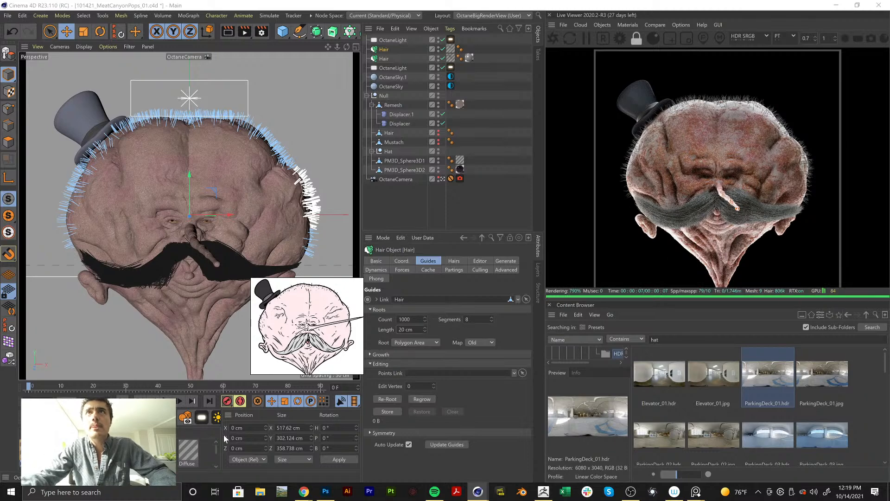
Enable the Length channel in the scalp's hair material, with a Noise texture and a variation of 50 %
click(451, 48)
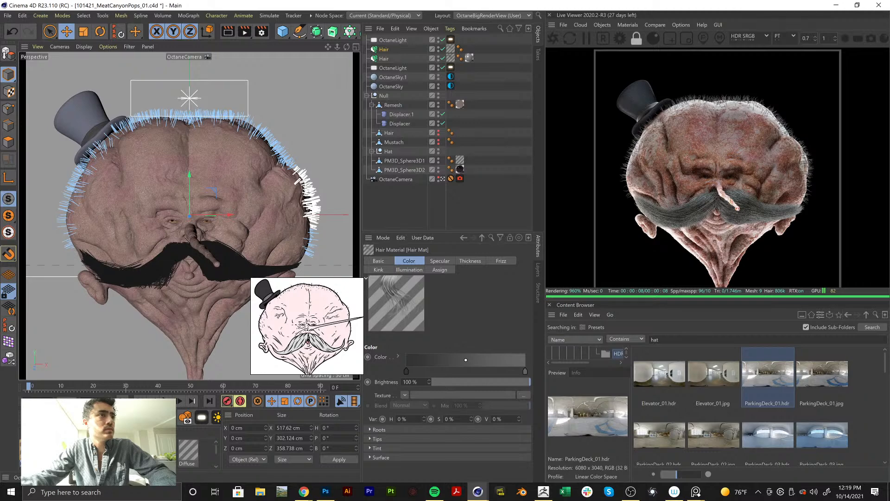
double_click(450, 49)
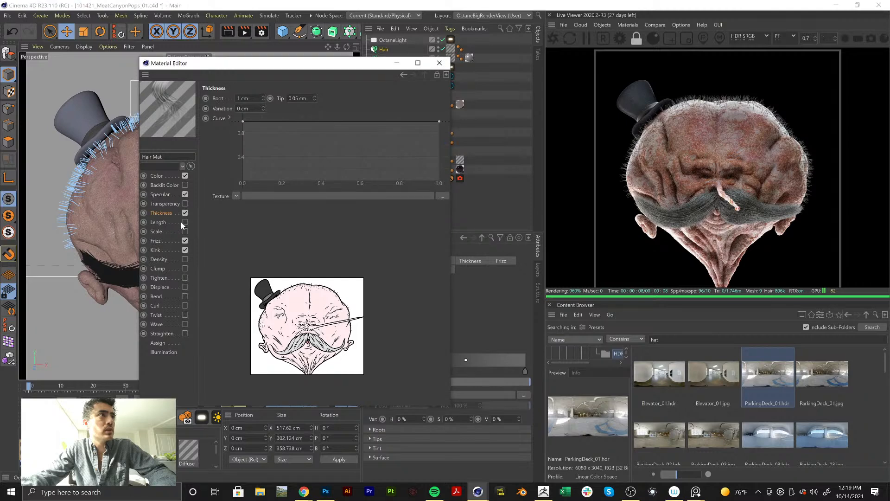
click(185, 221)
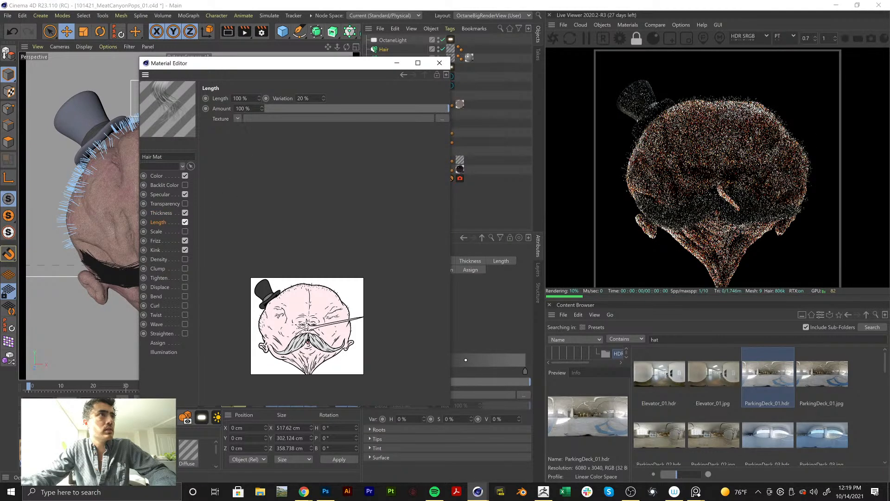
click(238, 118)
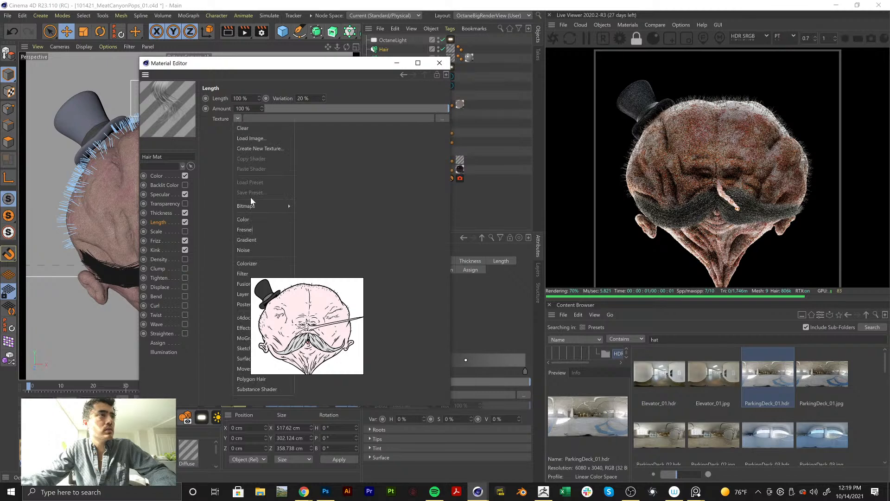
click(248, 252)
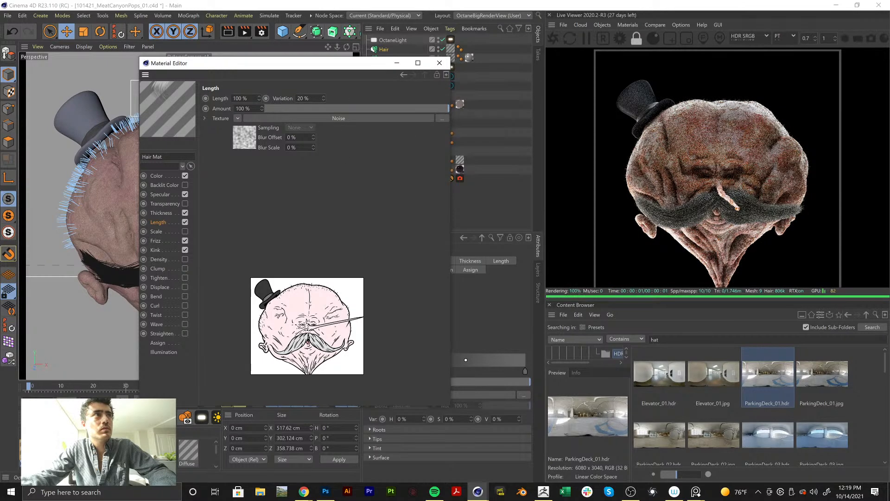
text(50)
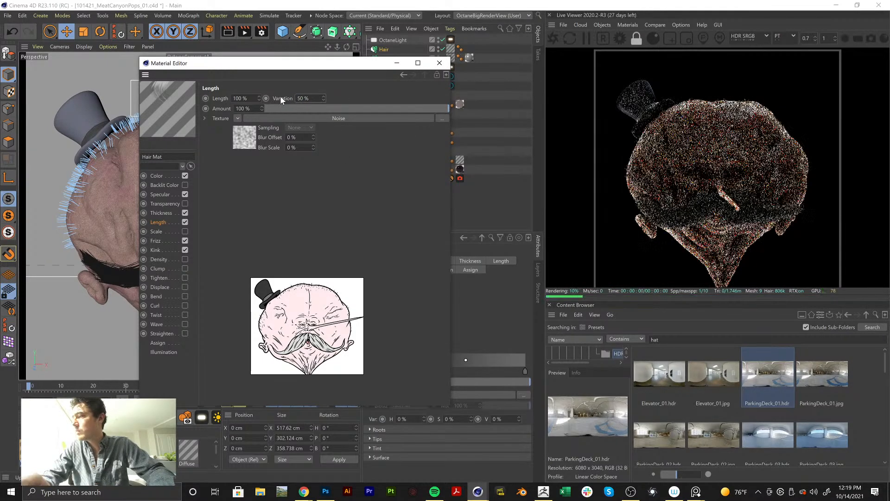
key(Return)
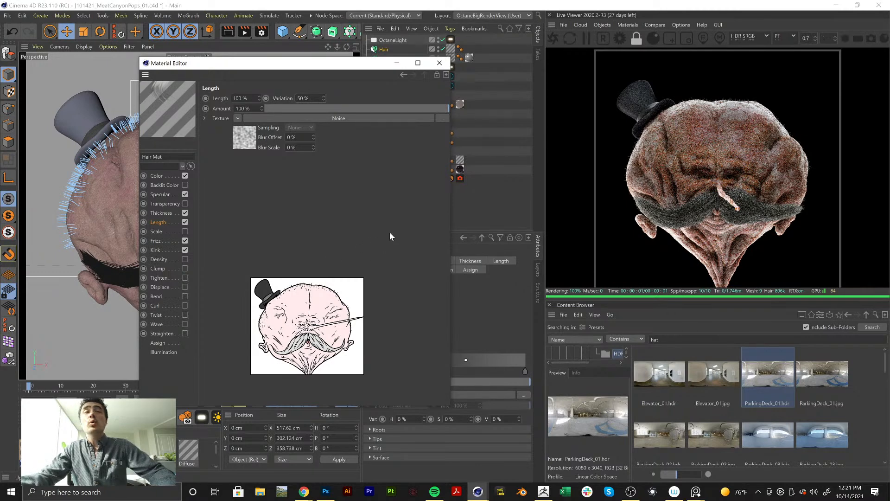
click(439, 63)
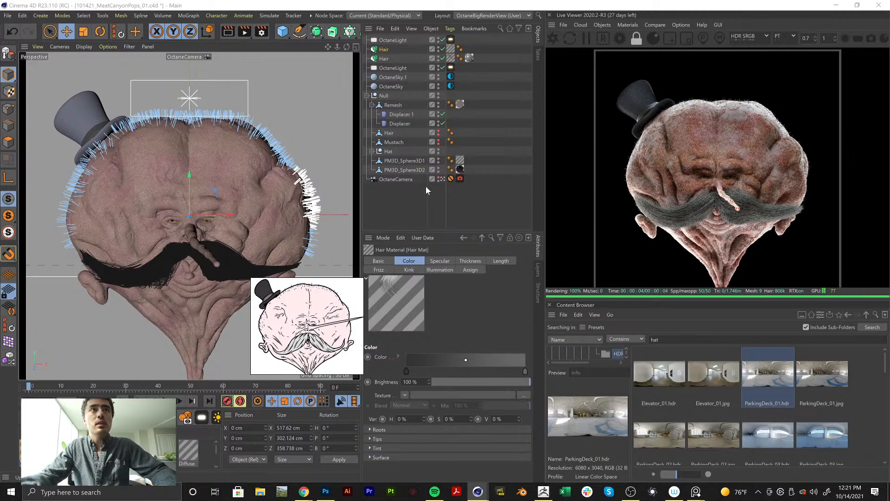
Render the head to the Picture Viewer and enlarge the render to 150 % to inspect it
click(404, 205)
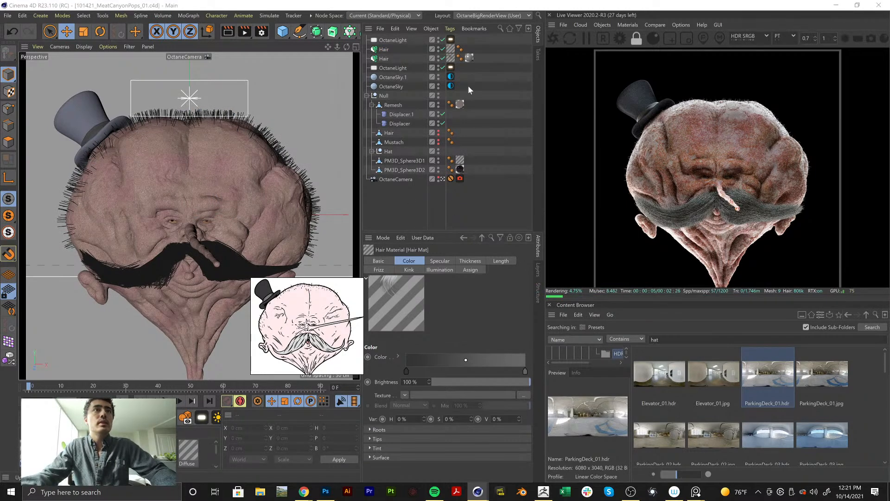
click(243, 32)
right_drag(333, 335, 120, 286)
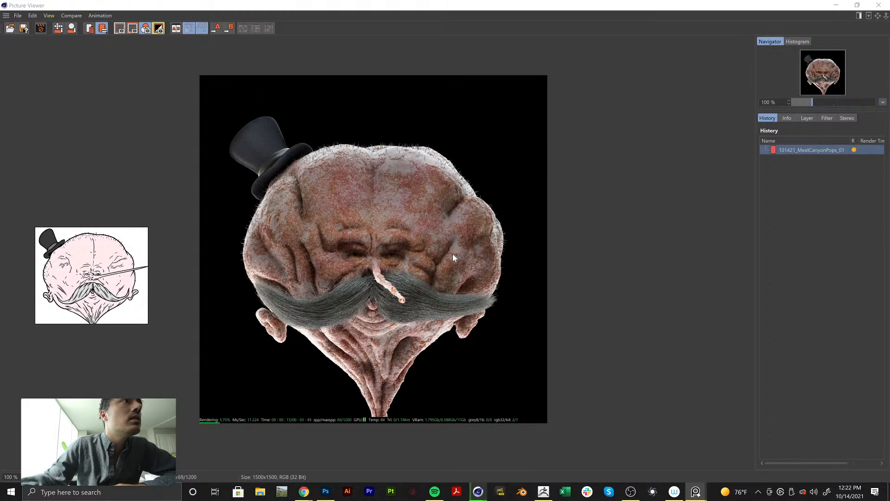
scroll(357, 293, up, 1)
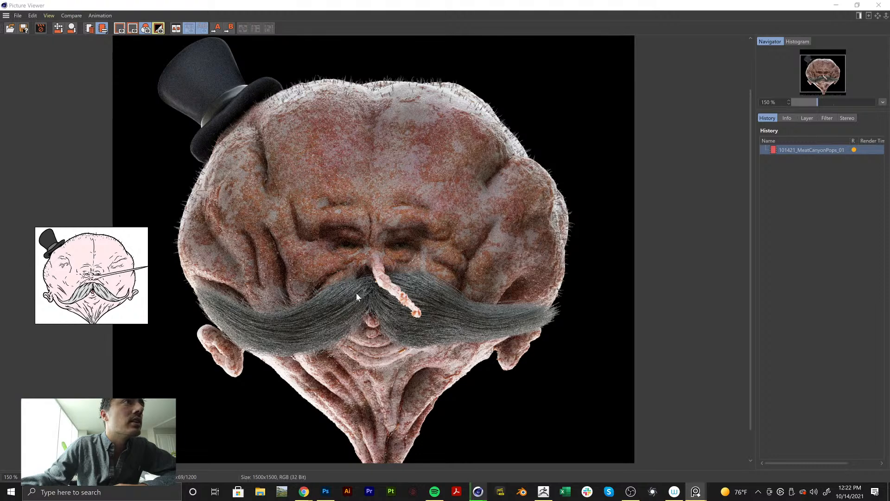
Inspect the head render in progress, viewing it whole and close up around the forehead, eyes, scalp hair and mustache
scroll(357, 295, down, 1)
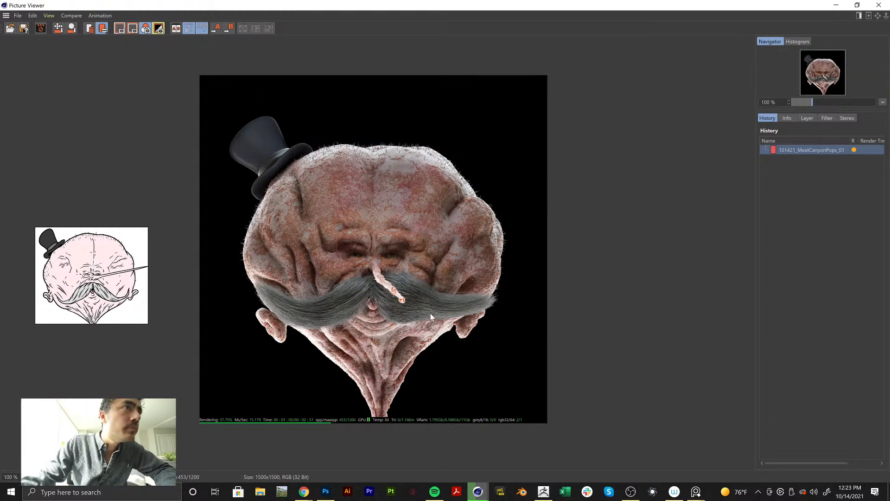
scroll(370, 276, up, 1)
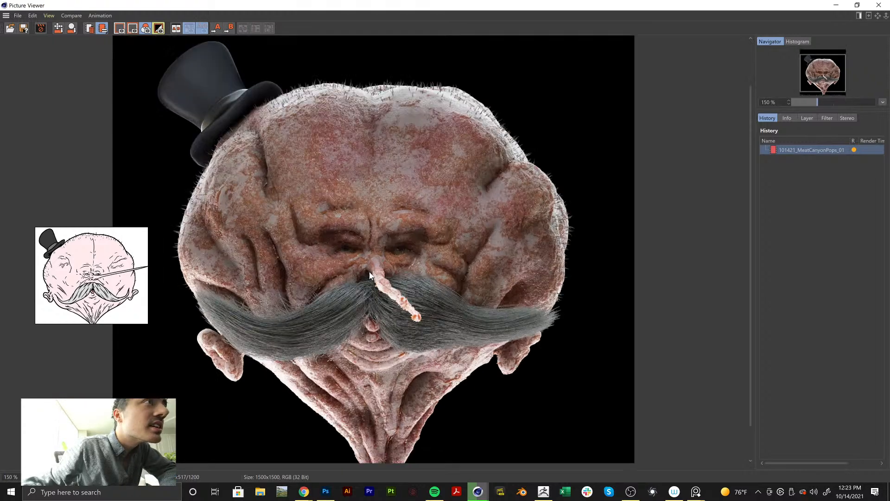
scroll(370, 276, up, 1)
scroll(364, 269, up, 1)
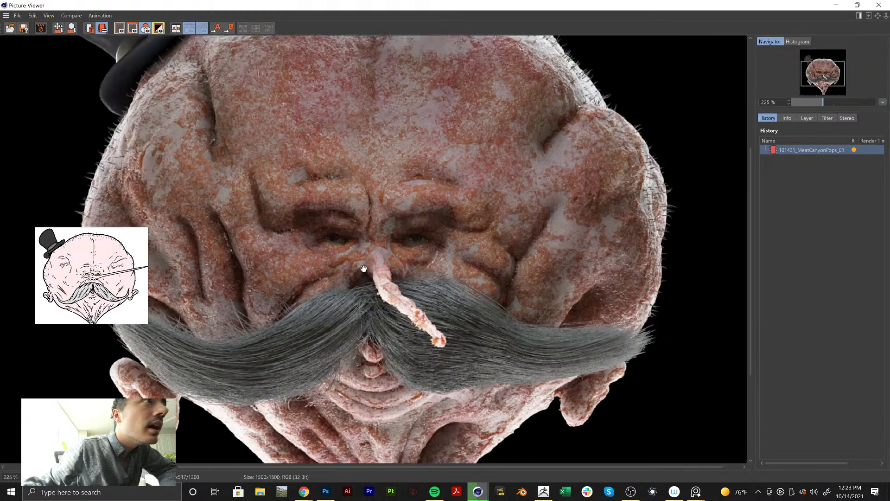
scroll(364, 269, up, 1)
drag(571, 292, 493, 284)
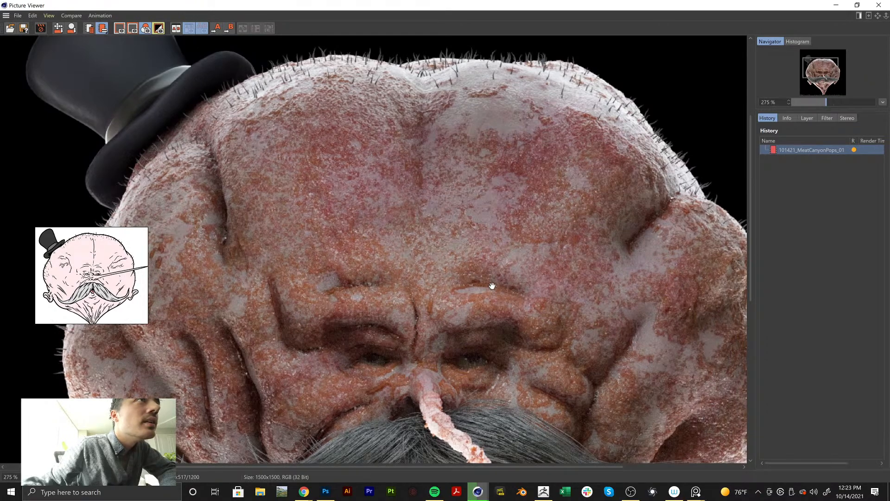
scroll(490, 274, down, 3)
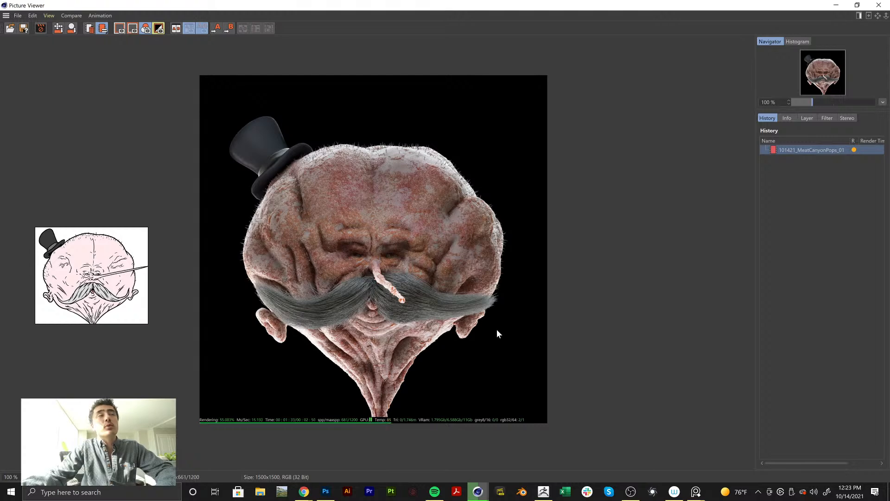
scroll(377, 340, up, 2)
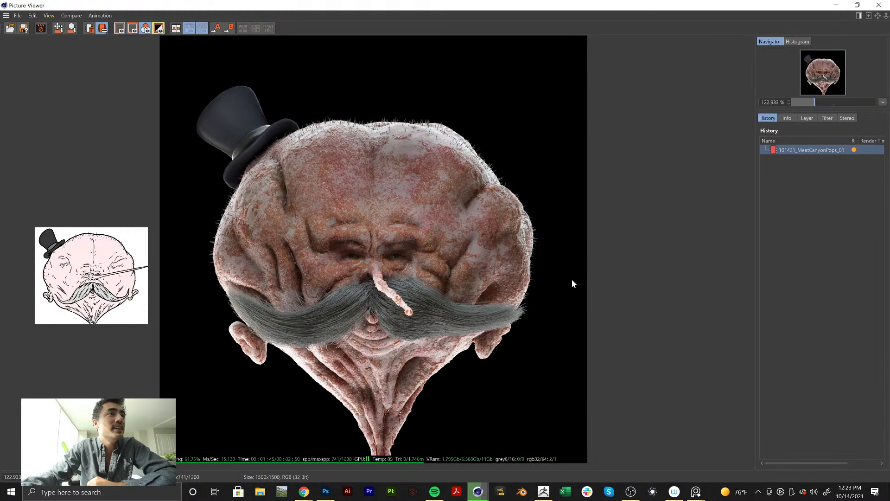
scroll(416, 252, up, 3)
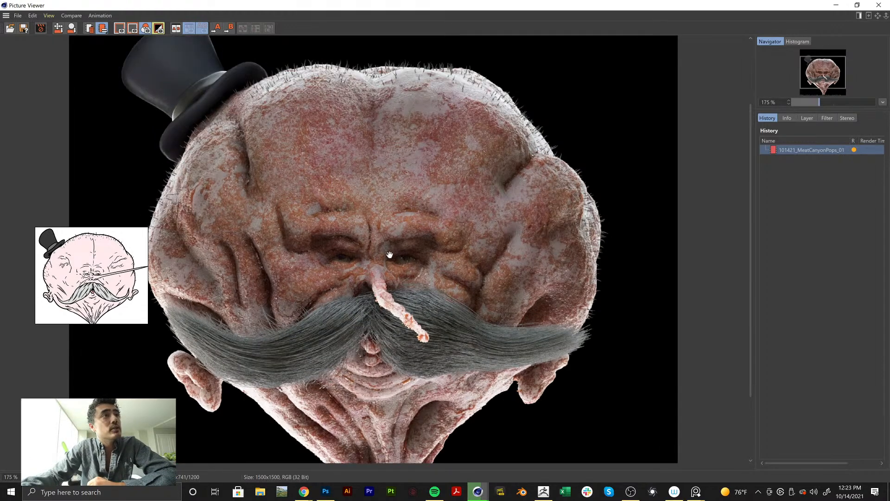
scroll(390, 254, down, 4)
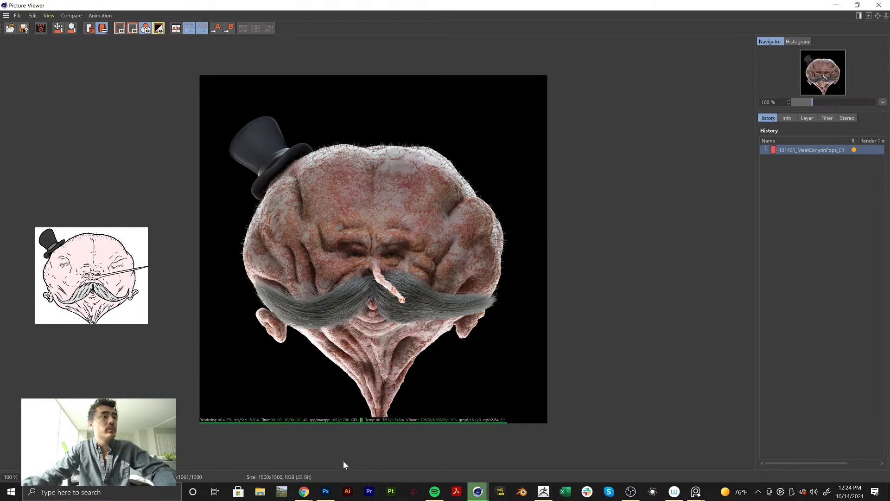
Switch to Photoshop, delete the 092821_Cyndaquil_01 layer from cyn.psd, and return to the Cinema 4D render
click(326, 492)
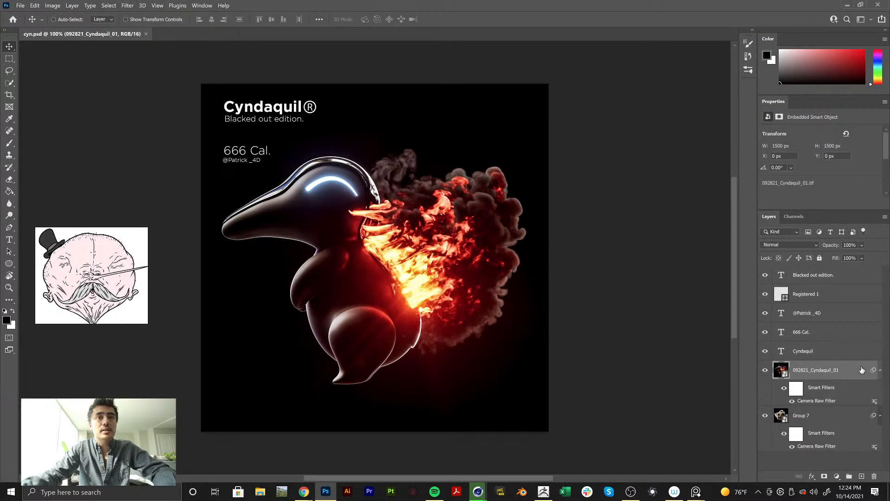
drag(862, 370, 874, 476)
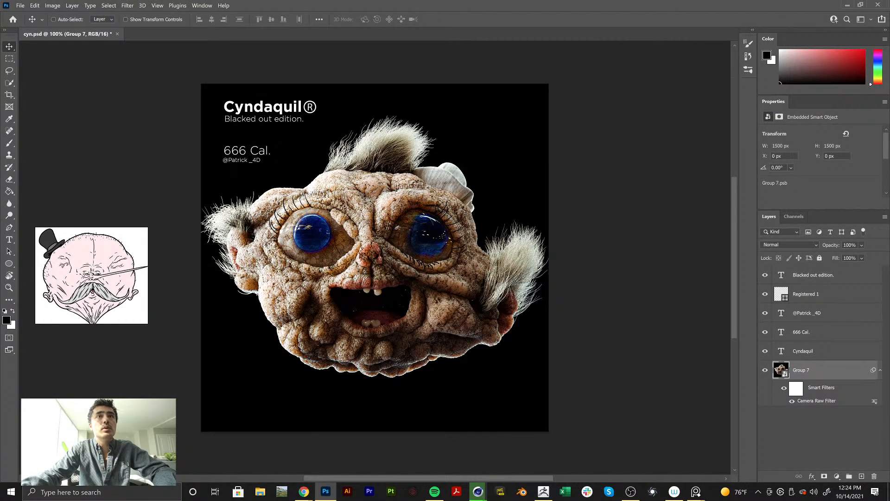
key(alt+Tab)
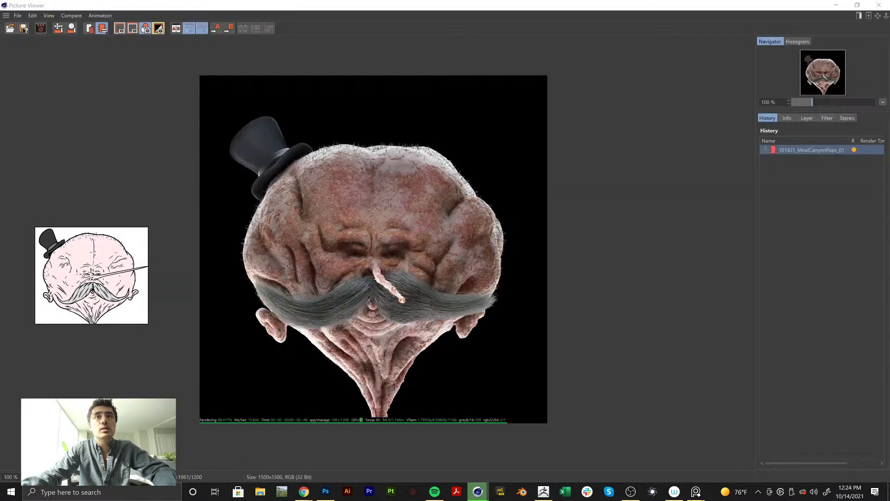
Stop the running render and set its image to save as a still TIF at 16 bits/channel
click(41, 29)
click(455, 279)
right_click(794, 151)
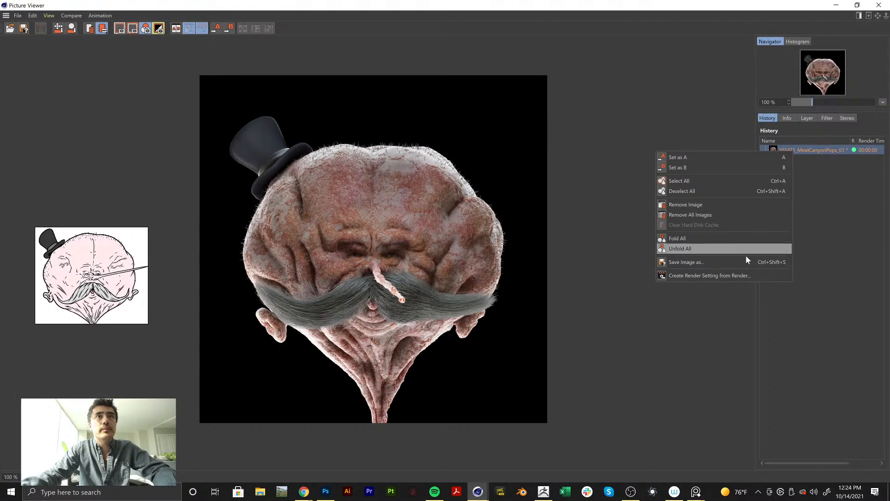
click(747, 262)
click(730, 170)
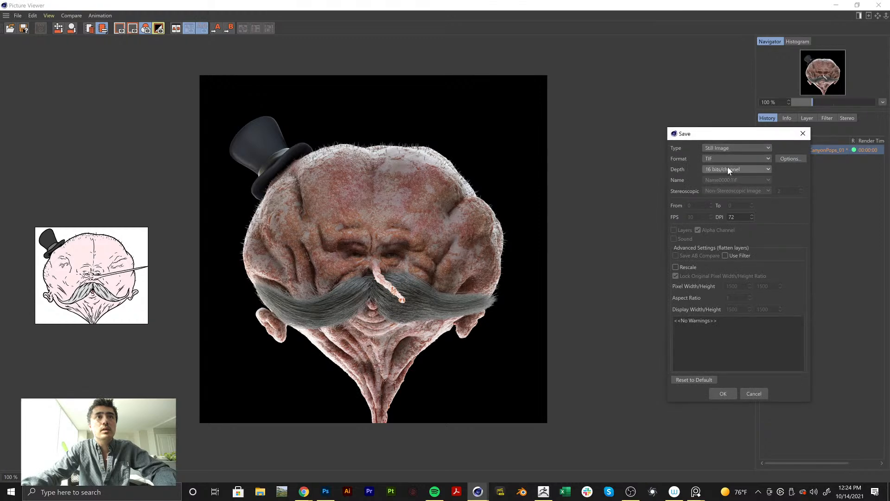
click(724, 394)
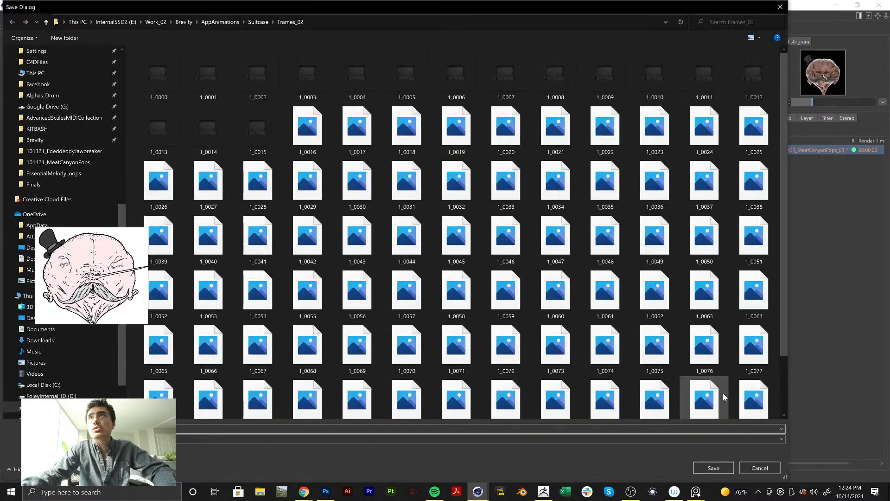
Save the rendered TIF in the 101421_MeatCanyonPops folder inside Dailies_Current
scroll(33, 172, up, 4)
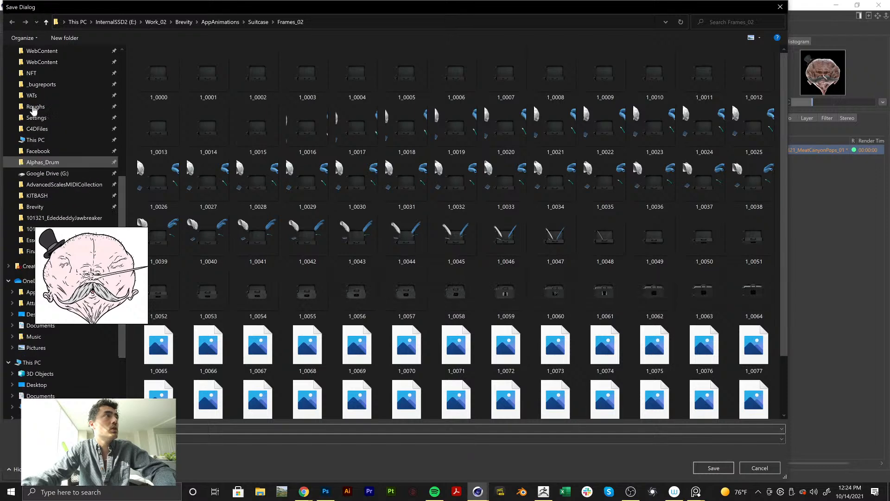
scroll(34, 110, up, 3)
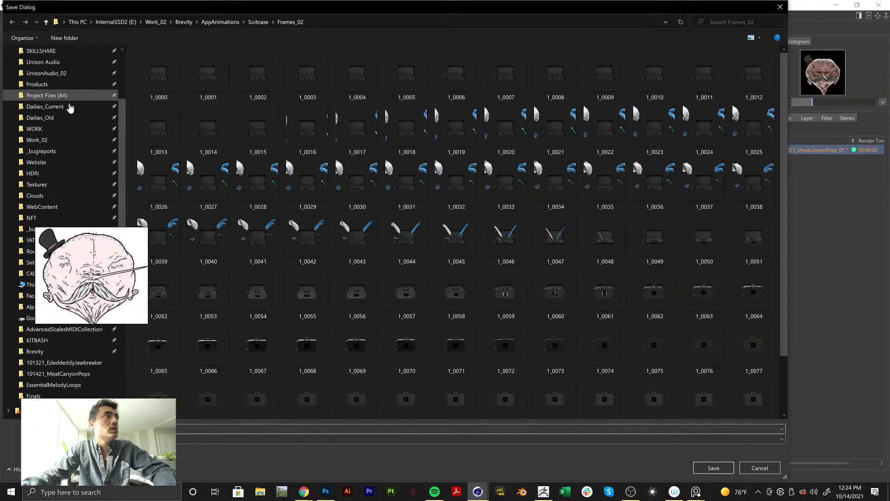
click(117, 102)
double_click(203, 67)
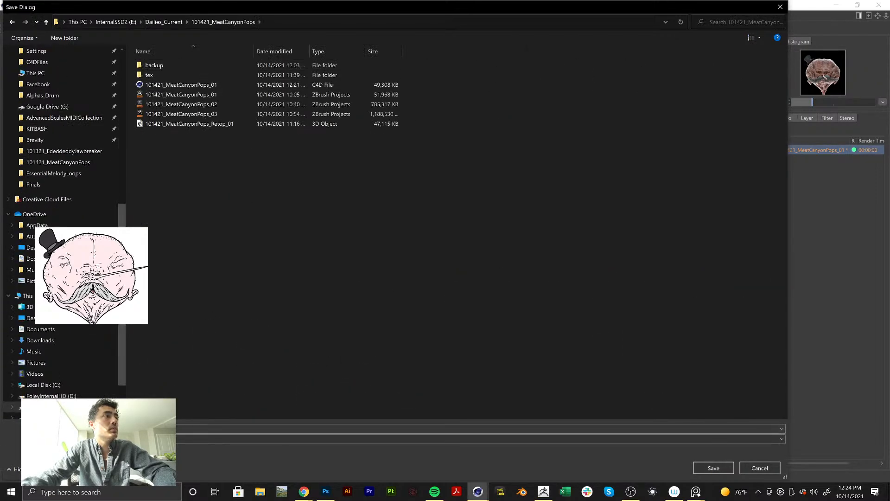
click(697, 467)
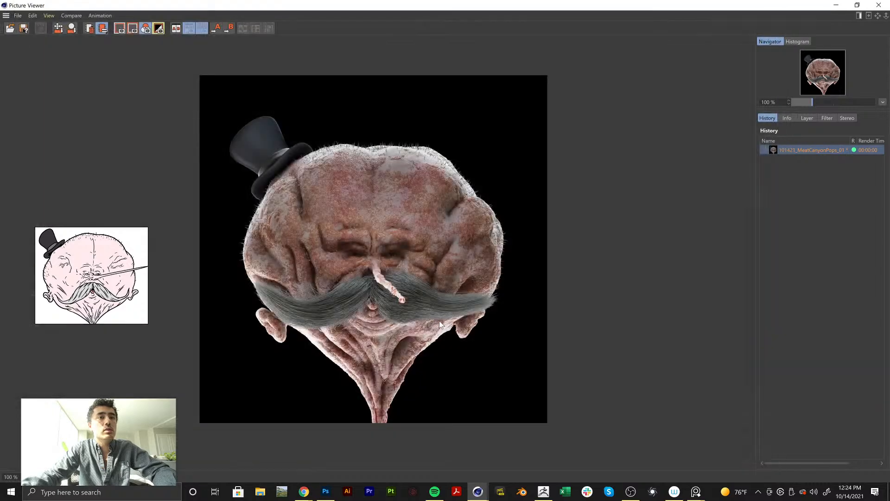
Close the Picture Viewer and turn off the display of materials in the viewport
click(879, 5)
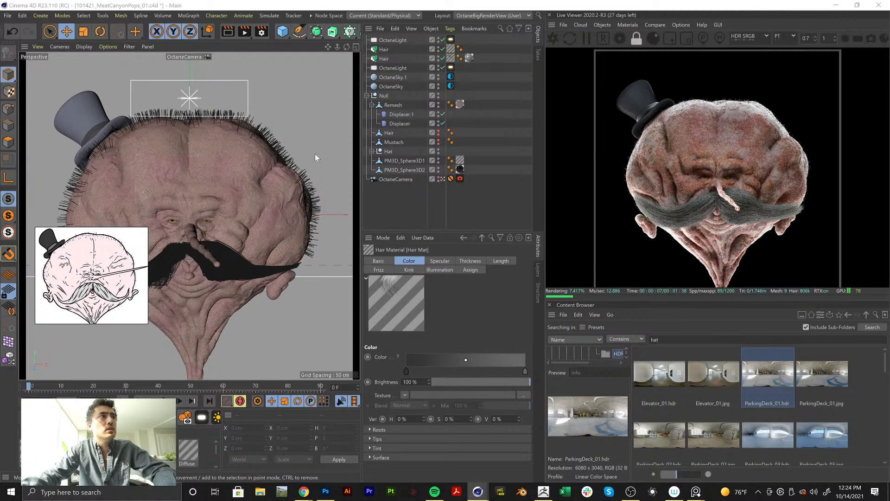
click(108, 46)
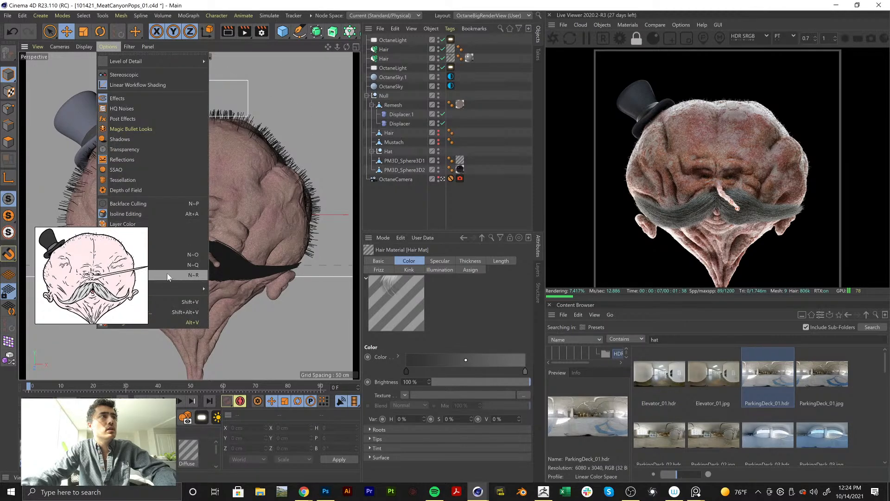
click(74, 254)
click(108, 46)
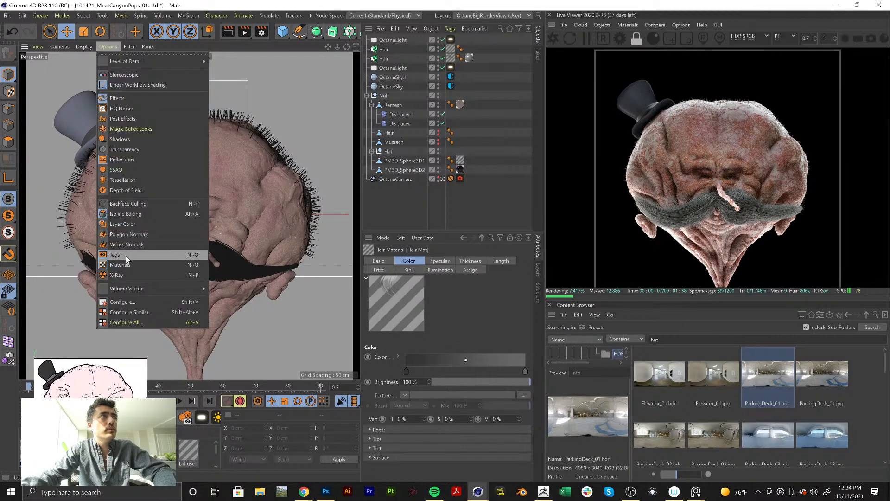
click(134, 264)
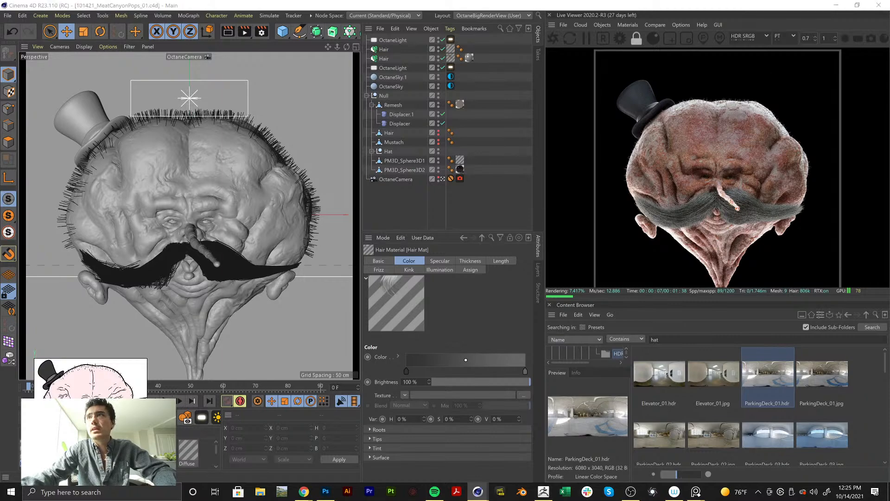
Render the untextured viewport view to the Picture Viewer and choose JPG as its save format
click(245, 32)
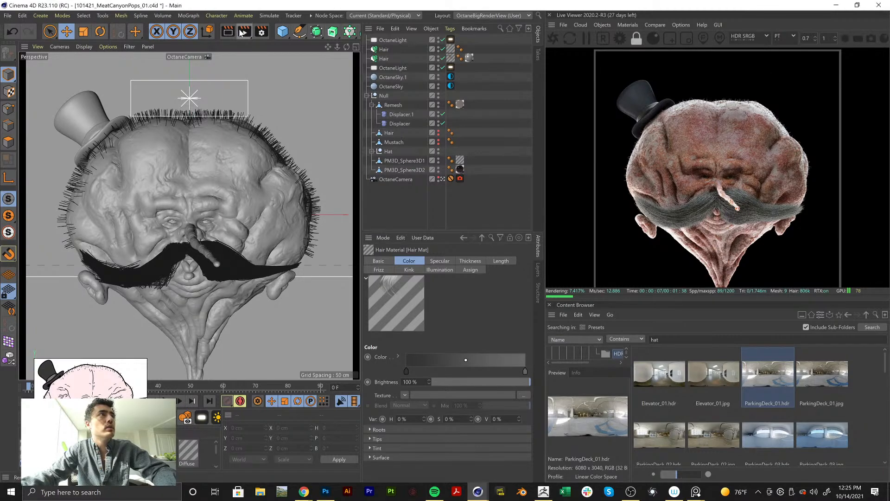
right_click(823, 155)
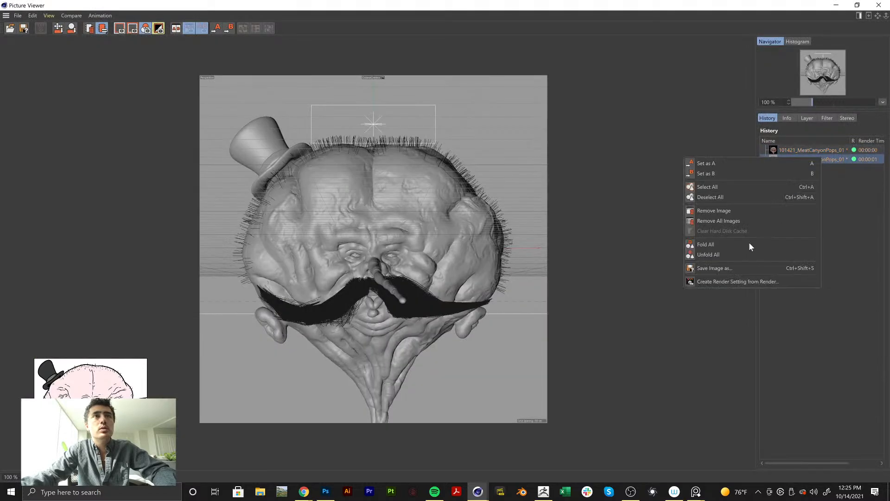
click(747, 268)
click(735, 159)
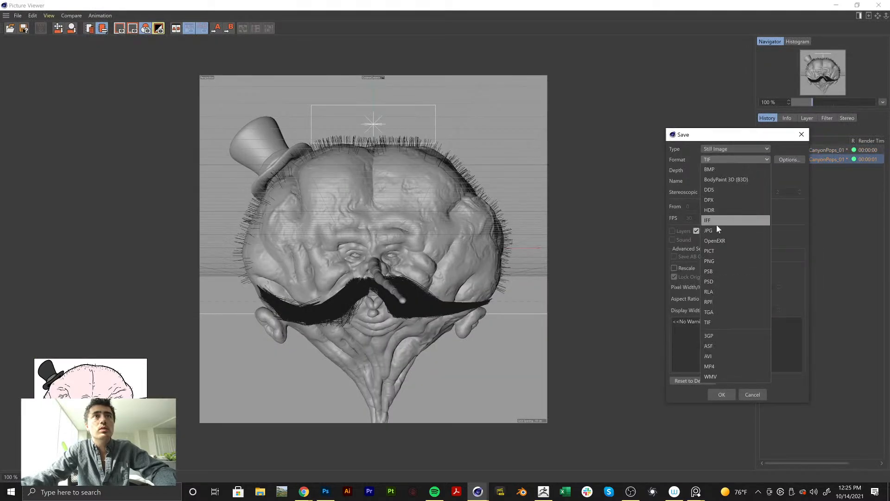
click(717, 224)
click(722, 394)
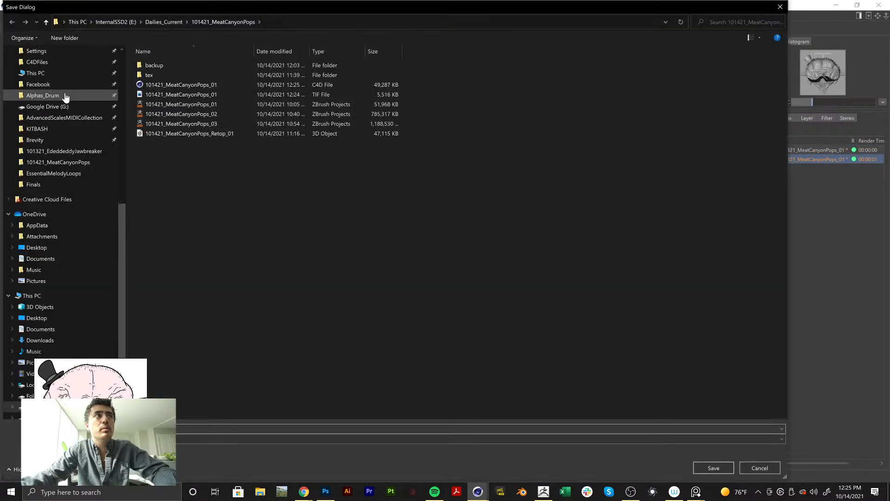
Try to save the viewport image to the My Drive folder, and close the Picture Viewer
scroll(32, 121, up, 9)
click(31, 122)
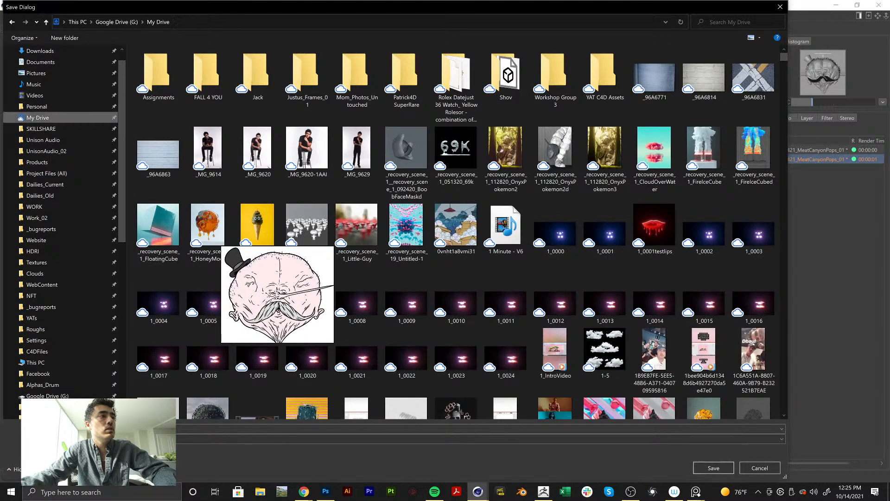
click(780, 6)
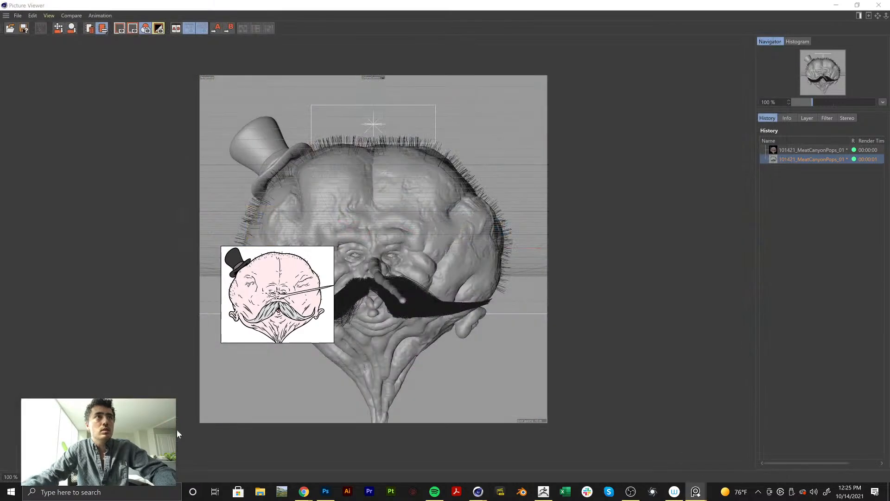
click(879, 5)
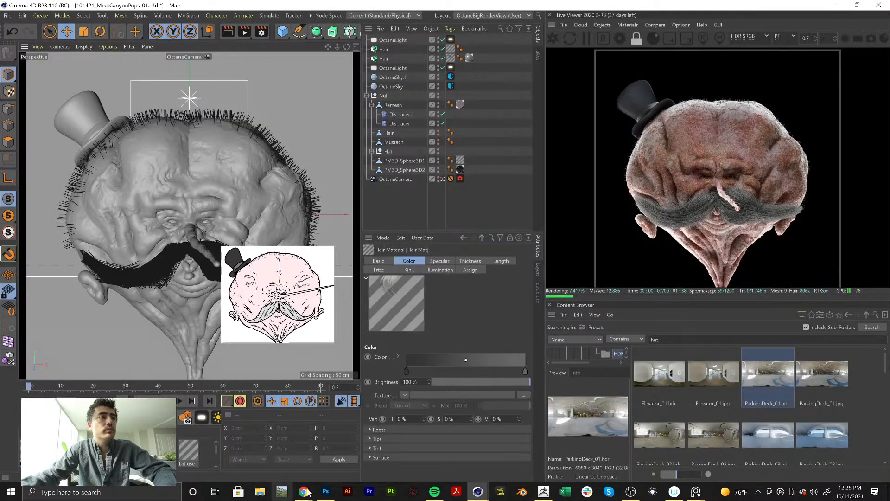
Switch to Photoshop and place the 101421_MeatCanyonPops_01 TIF as an embedded smart object above Group 7 in cyn.psd
click(325, 492)
mouse_move(302, 337)
mouse_down()
mouse_move(140, 326)
mouse_move(145, 420)
mouse_up()
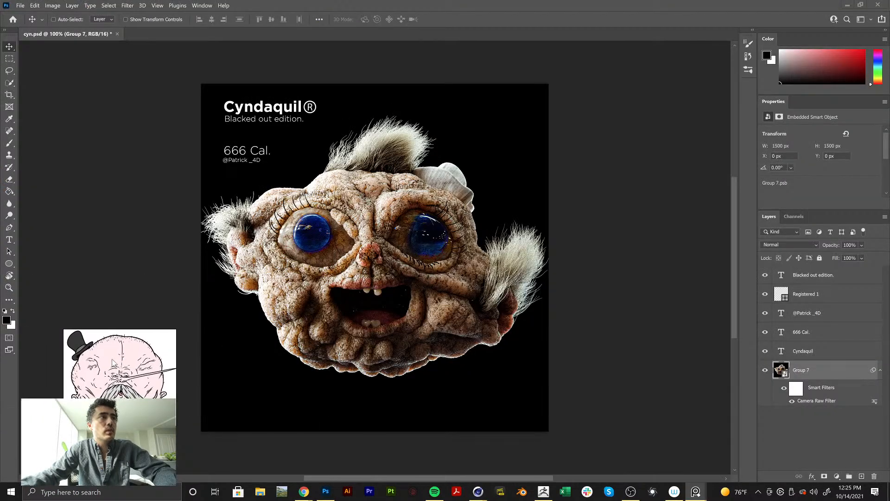
click(21, 6)
click(46, 198)
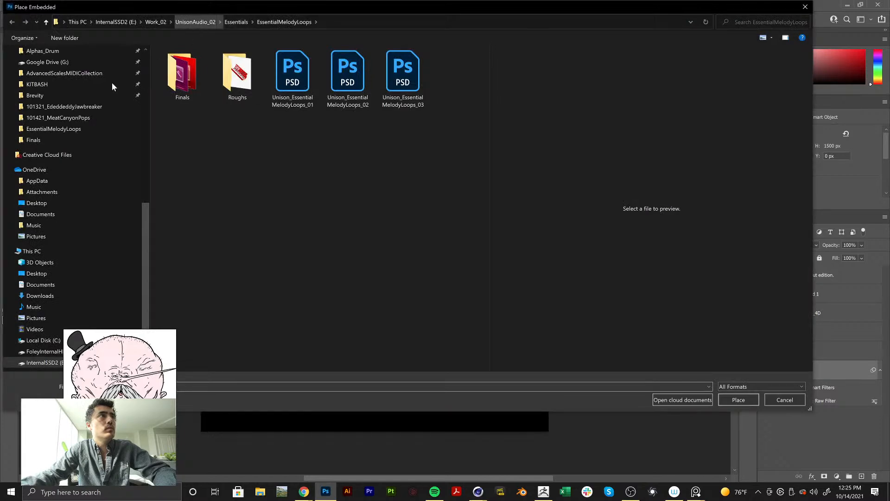
scroll(92, 116, up, 8)
click(65, 106)
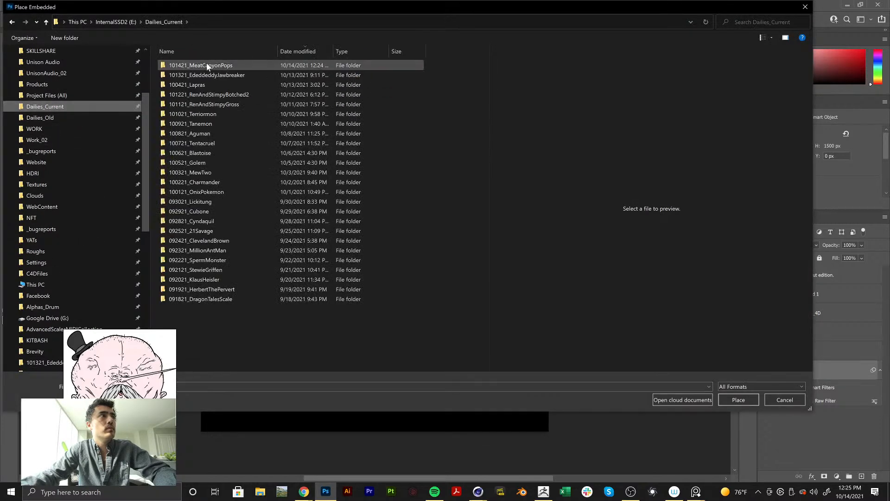
double_click(207, 66)
double_click(224, 98)
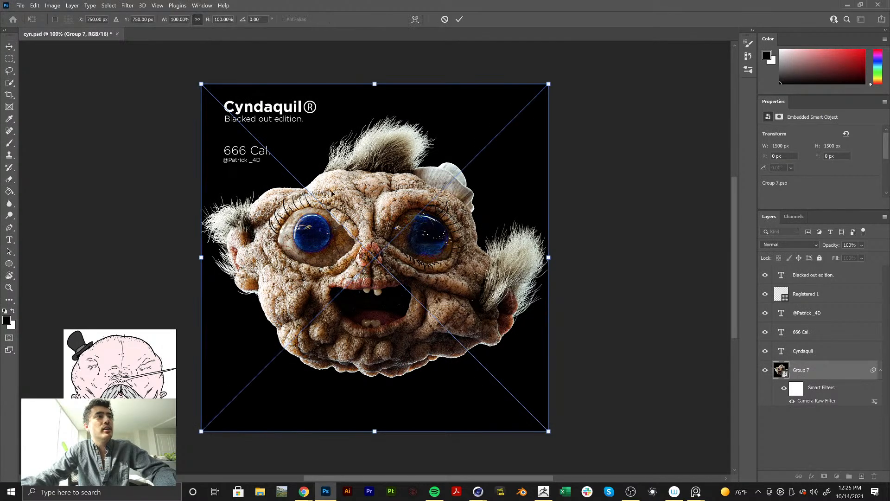
key(Return)
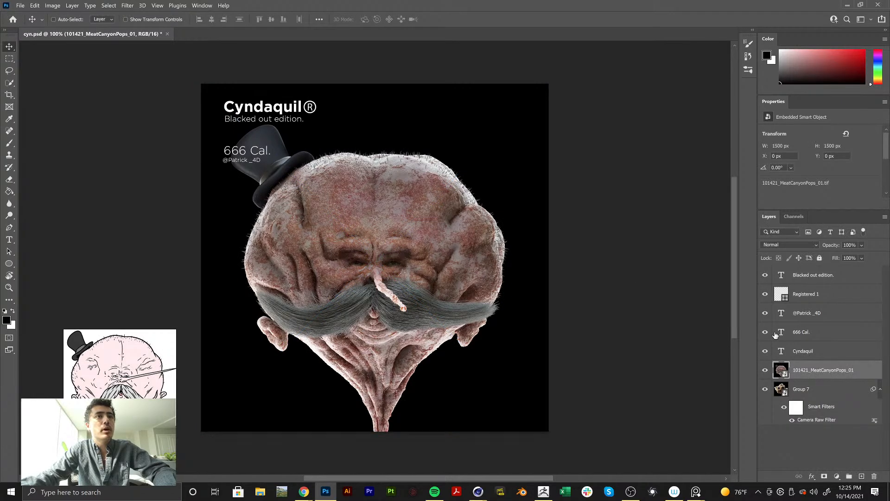
Open the placed render layer in the Camera Raw Filter, leave full-screen mode, and show before and after views side by side
click(128, 6)
click(142, 63)
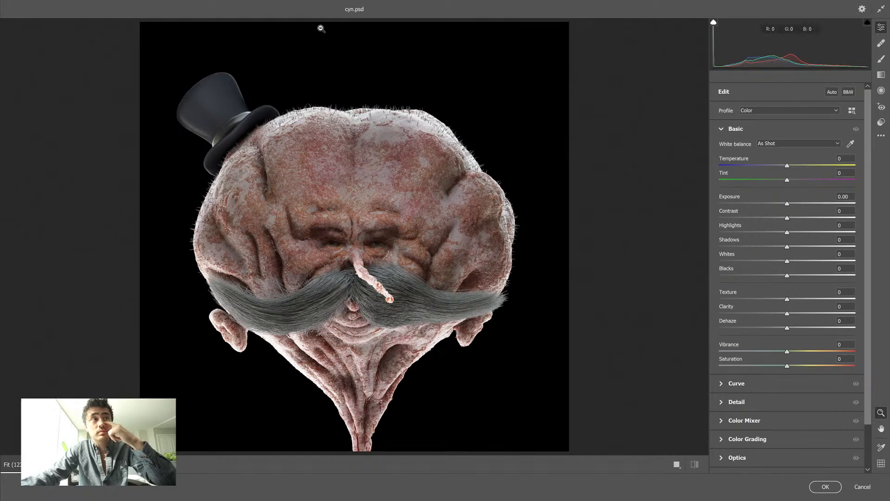
click(862, 11)
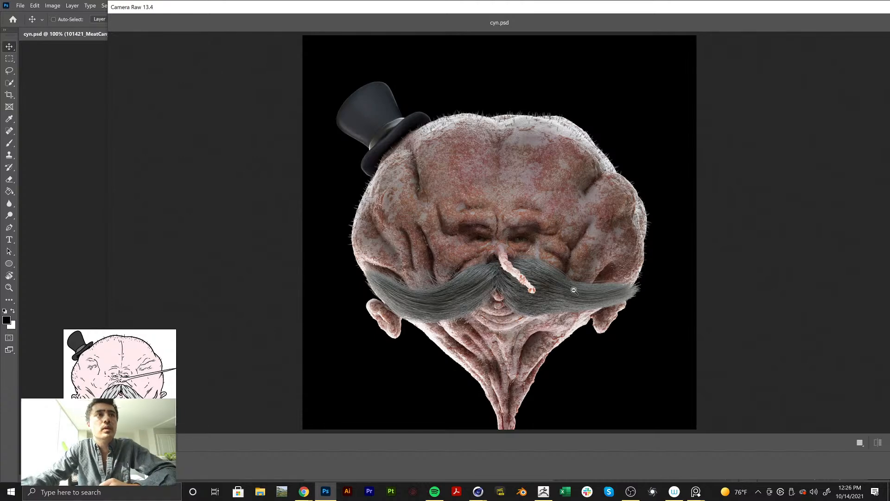
click(878, 443)
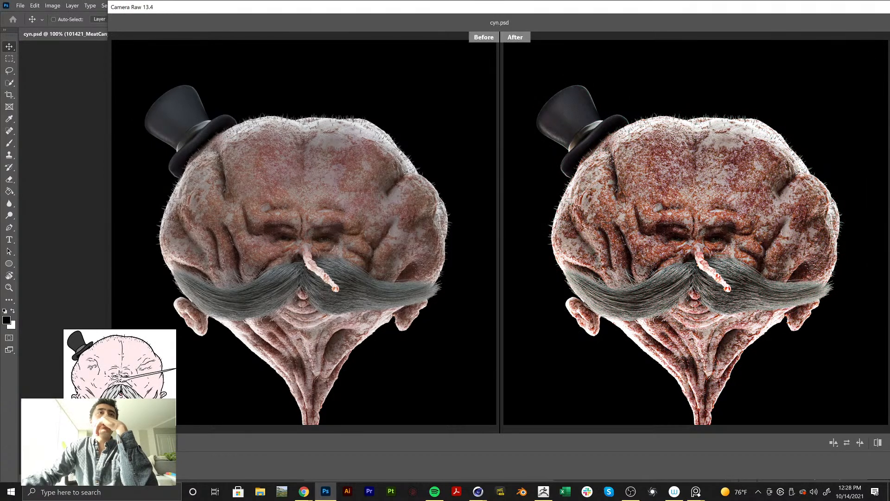
Move and narrow the Camera Raw window until all adjustment controls fit on screen, and expand the Basic settings
drag(844, 12, 704, 24)
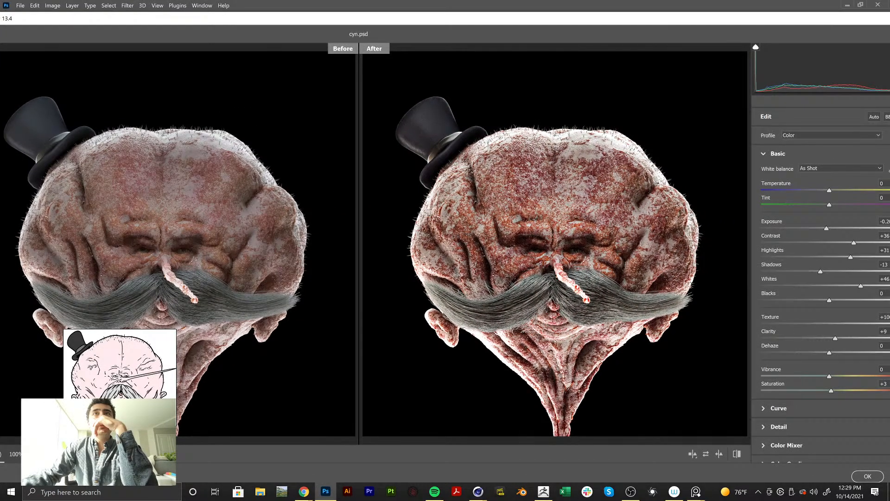
drag(889, 80, 868, 79)
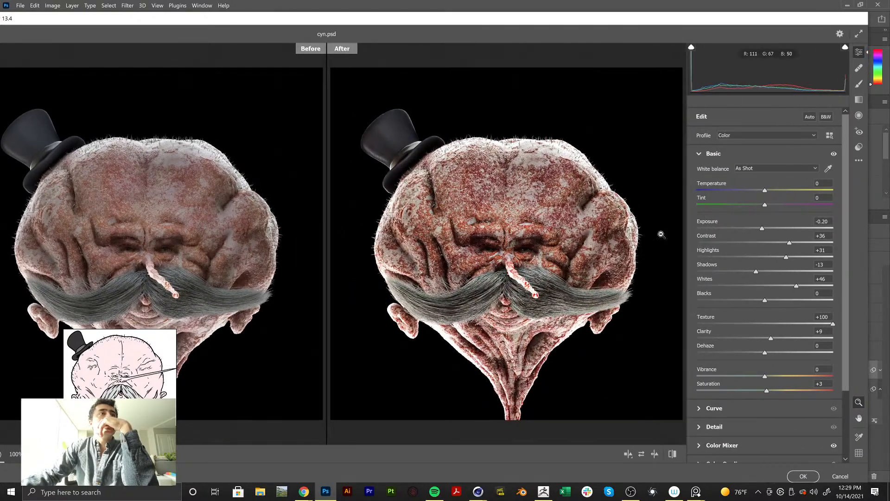
click(731, 408)
click(728, 409)
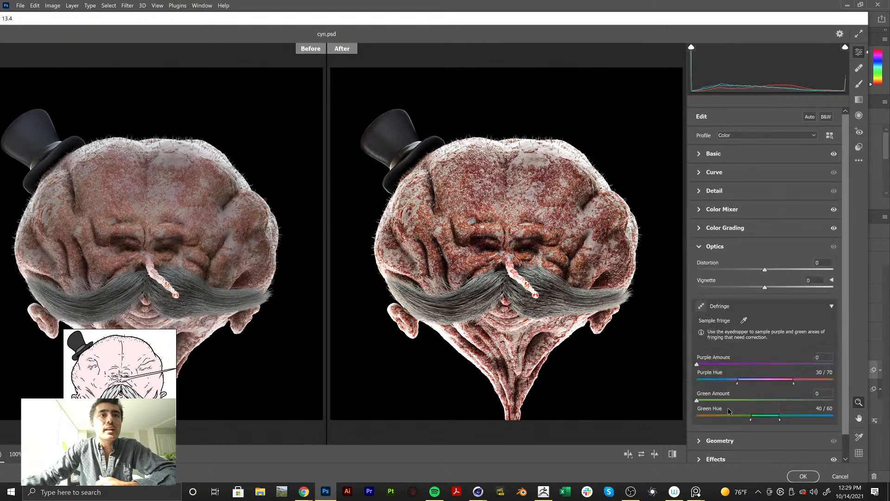
click(731, 155)
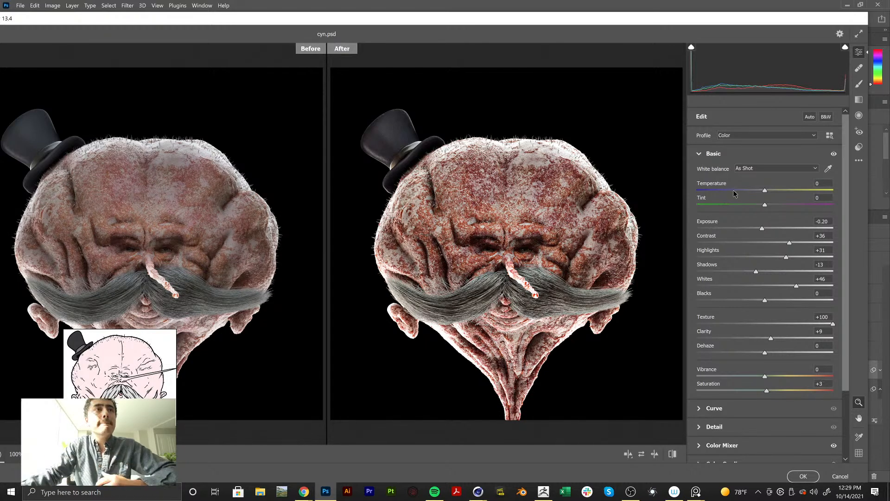
Try different Vibrance and Saturation balances on the head, settling on Vibrance +100 and Saturation -43
drag(767, 376, 814, 371)
mouse_move(764, 390)
mouse_down()
mouse_move(745, 390)
mouse_move(796, 389)
mouse_move(764, 393)
mouse_up()
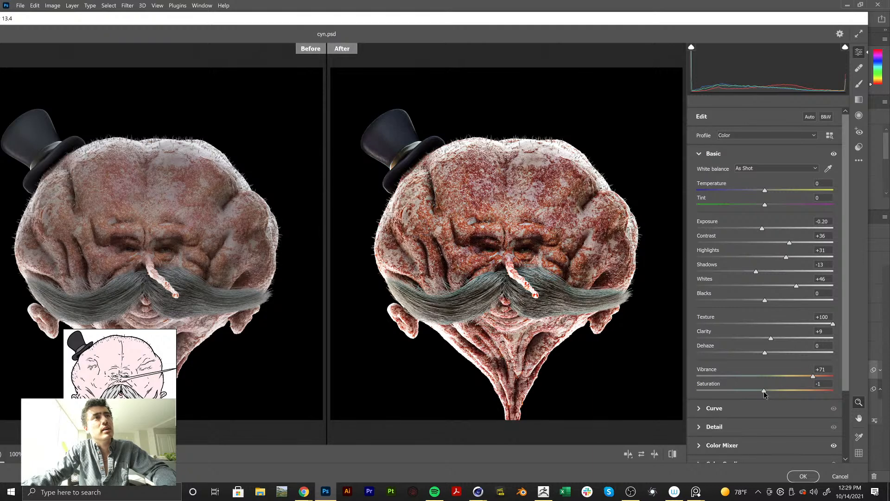
drag(764, 391, 730, 389)
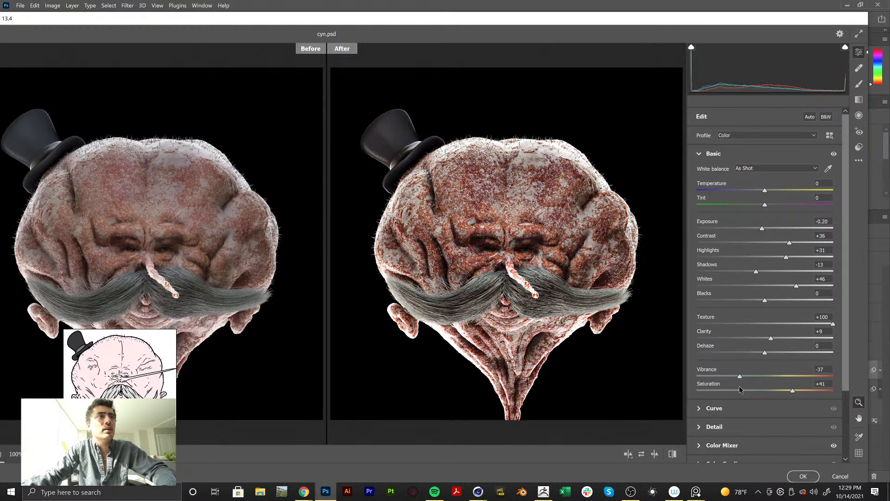
drag(740, 376, 831, 378)
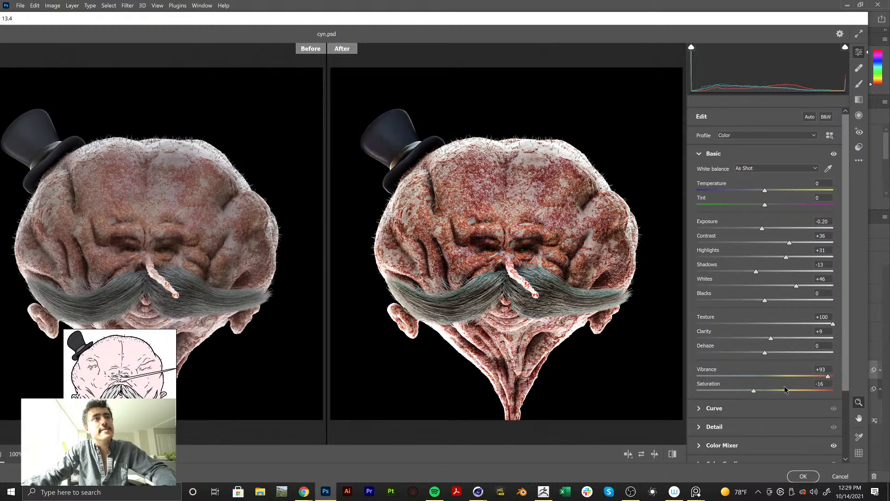
drag(749, 392, 739, 392)
drag(828, 376, 839, 378)
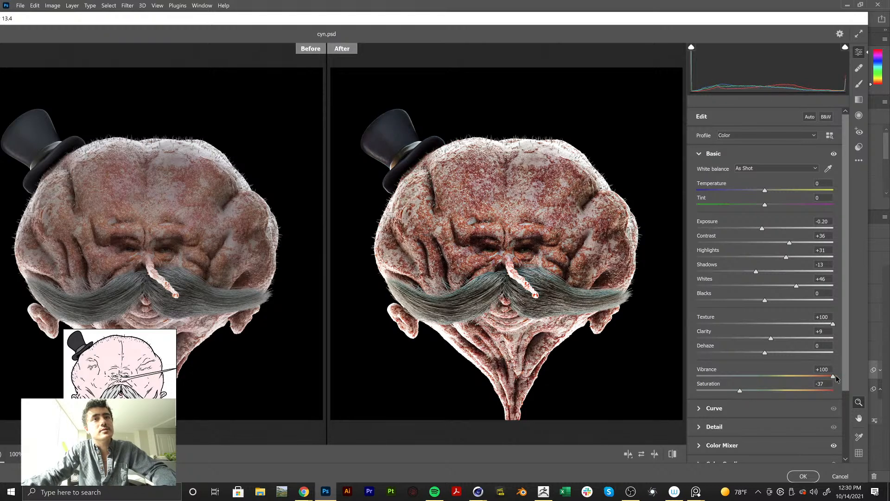
mouse_move(739, 390)
mouse_down()
mouse_move(749, 391)
mouse_move(735, 392)
mouse_up()
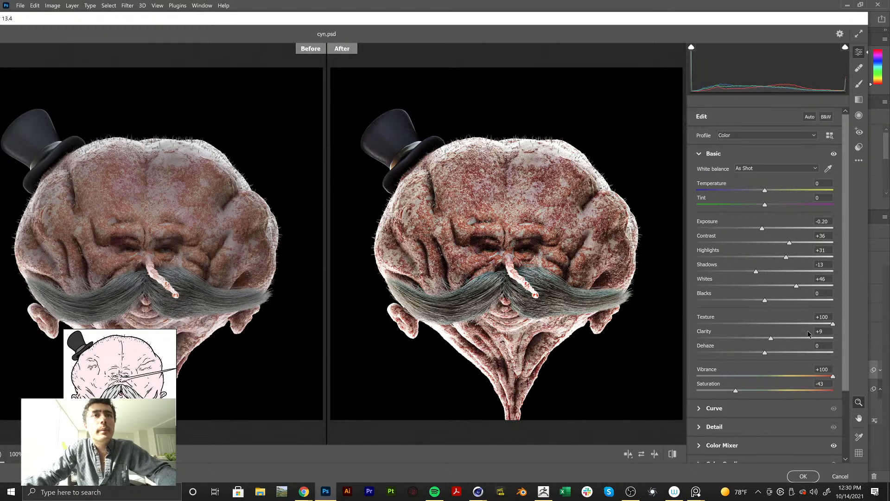
Set the image's Saturation to -30, Texture to +29, and both Clarity and Dehaze to +22
double_click(833, 324)
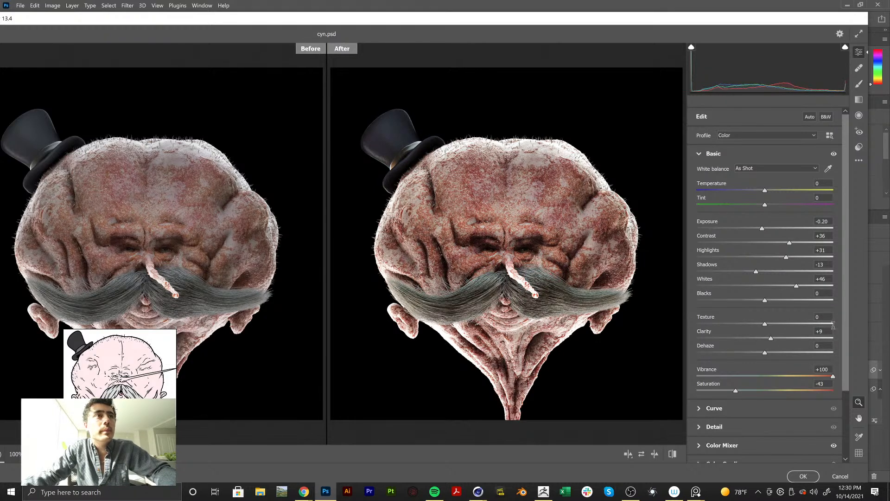
drag(828, 326, 827, 326)
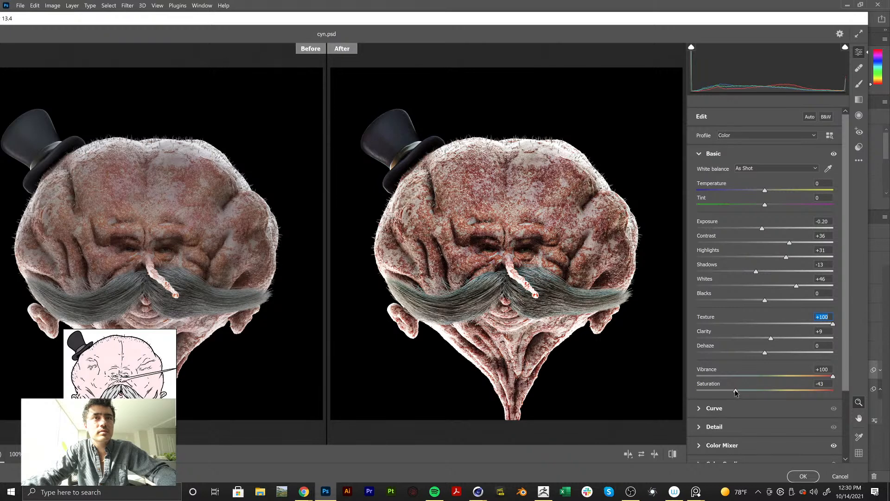
drag(736, 391, 748, 391)
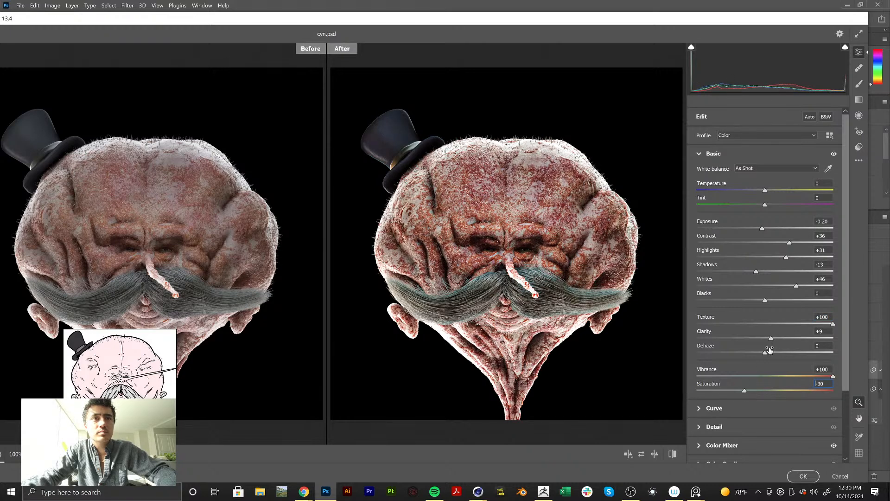
drag(772, 339, 782, 375)
key(ctrl+z)
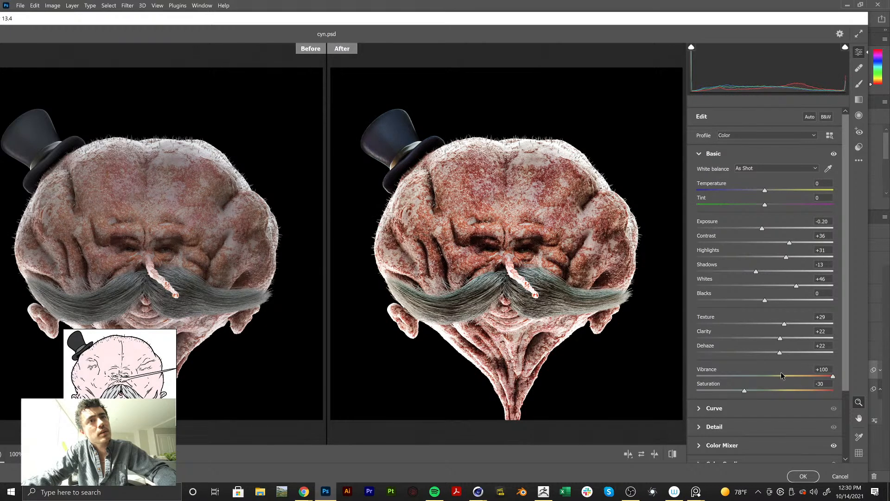
Activate the adjustment Brush and reset all of its selective edit values to zero
click(859, 83)
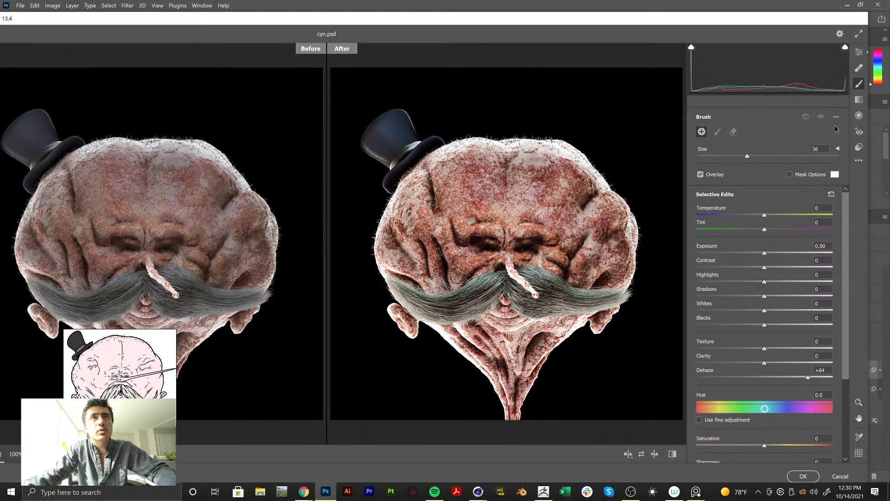
click(837, 116)
click(821, 148)
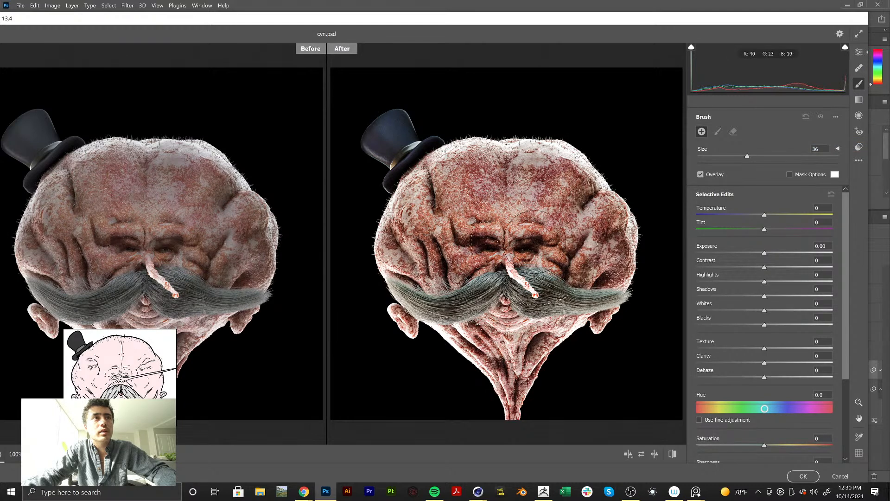
Reduce the brush size to 16 and paint an adjustment mask over the character's eyes
key([)
key([)
key([)
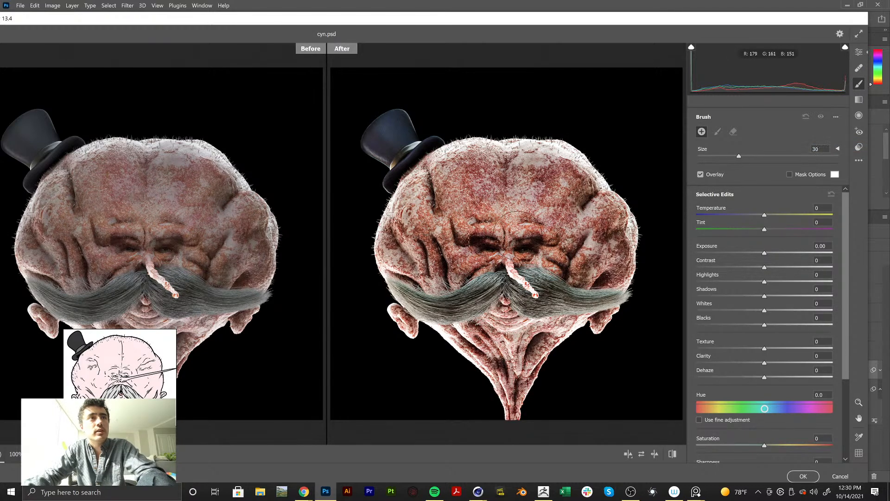
click(517, 234)
key([)
key([)
key([)
key([)
key([)
key([)
key([)
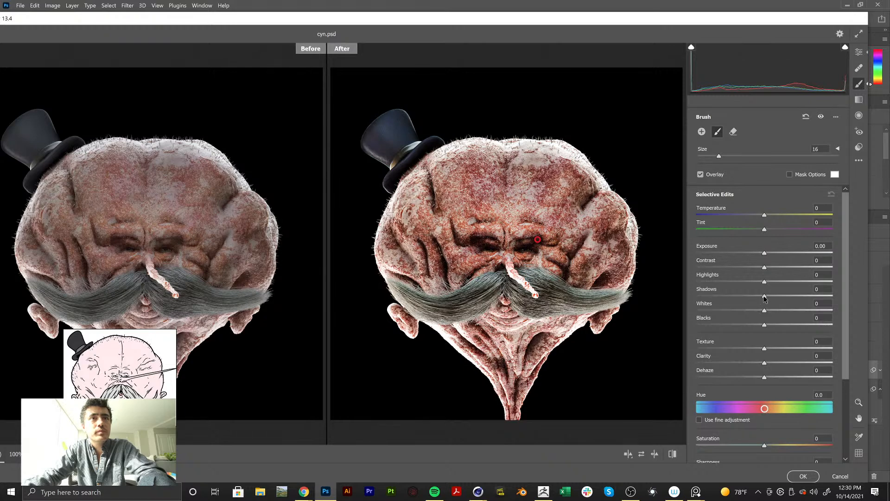
Try raising Shadows, Exposure, Highlights and Blacks in the masked eye area, resetting these values to zero
drag(765, 298, 797, 298)
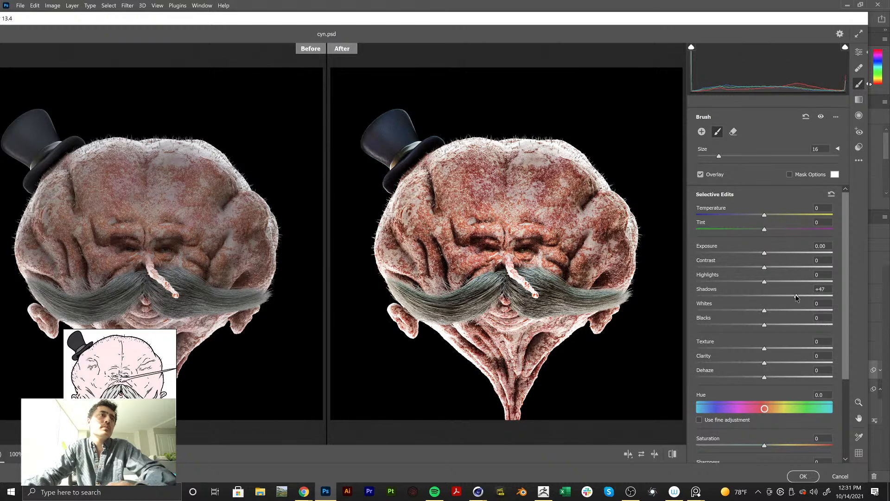
double_click(796, 297)
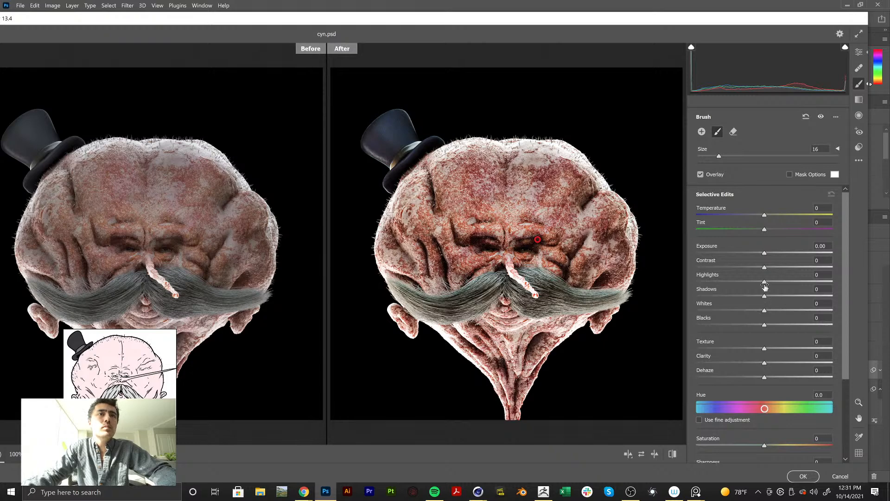
drag(765, 252, 785, 251)
double_click(784, 252)
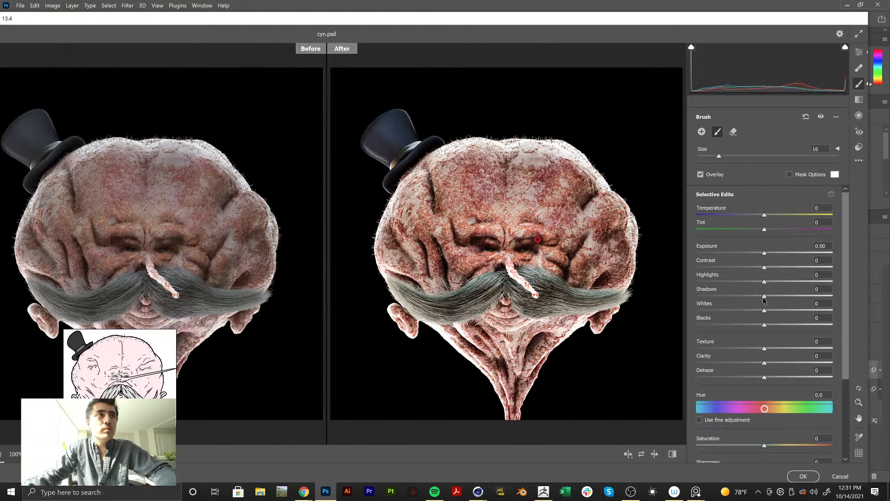
drag(765, 281, 796, 281)
double_click(795, 281)
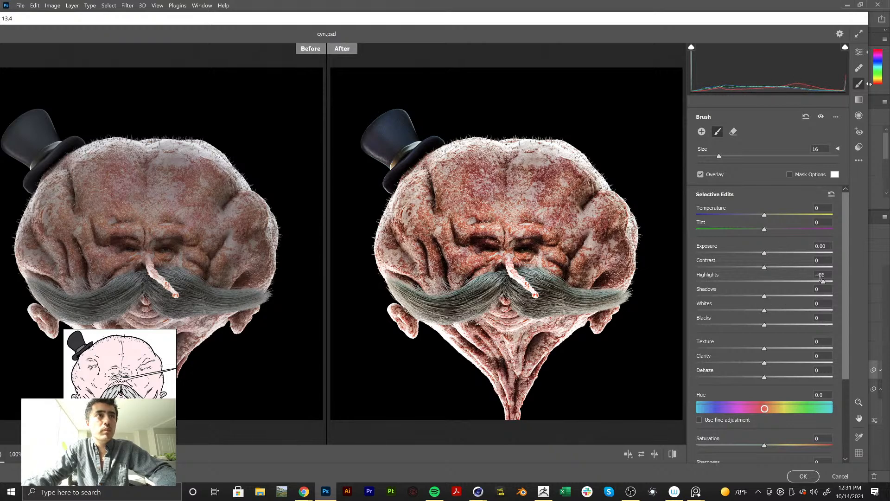
drag(765, 325, 808, 321)
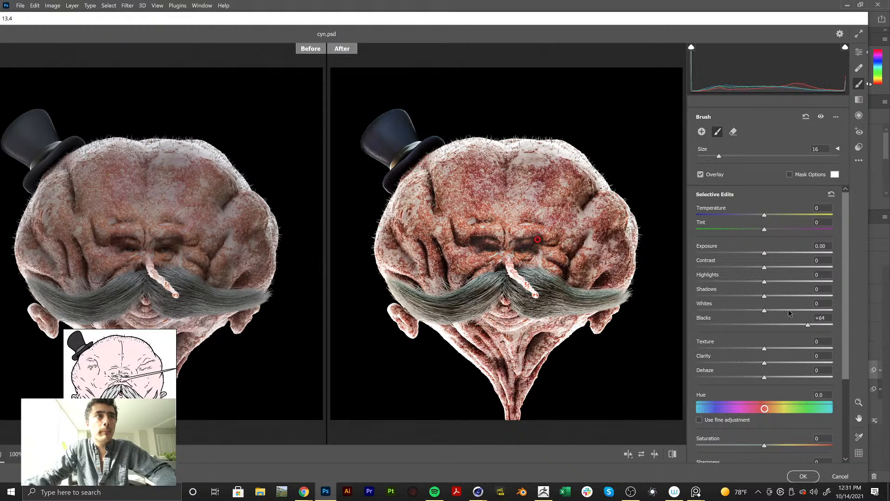
drag(765, 298, 782, 296)
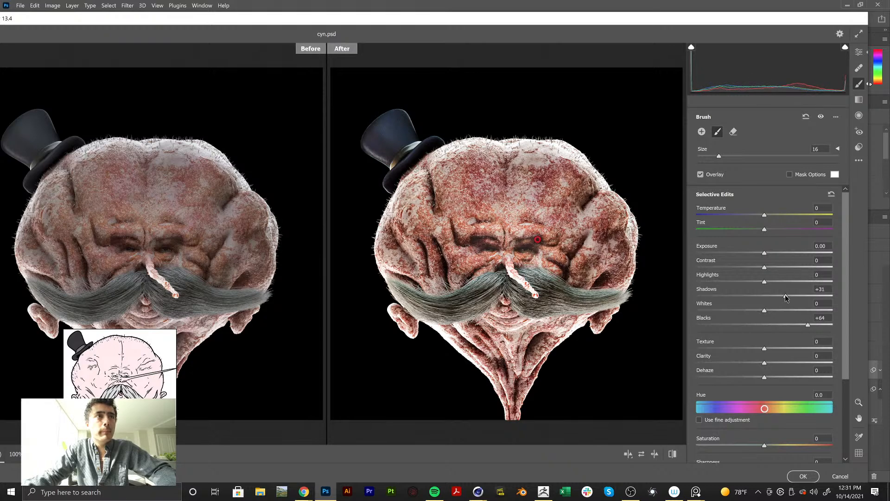
key(ctrl+z)
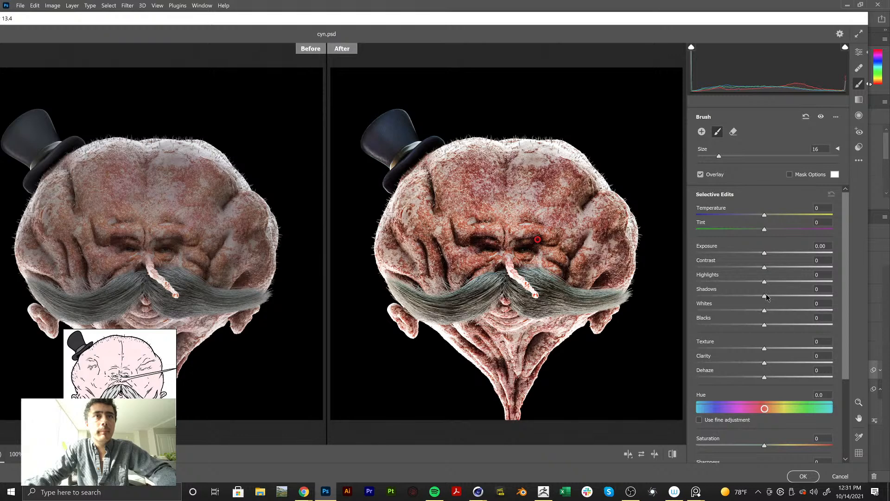
Adjust the masked eye area with Shadows +31, Blacks +83, Contrast +48 and Dehaze +65
drag(767, 296, 796, 296)
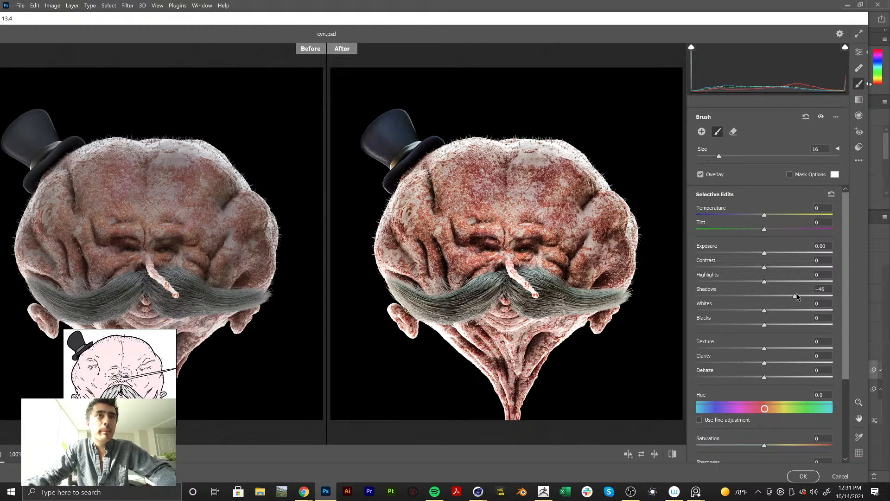
drag(769, 326, 786, 297)
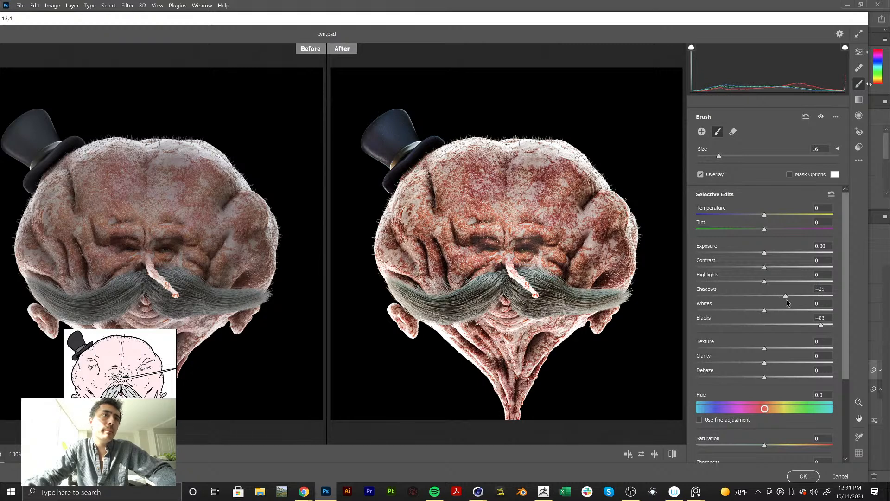
drag(766, 269, 800, 271)
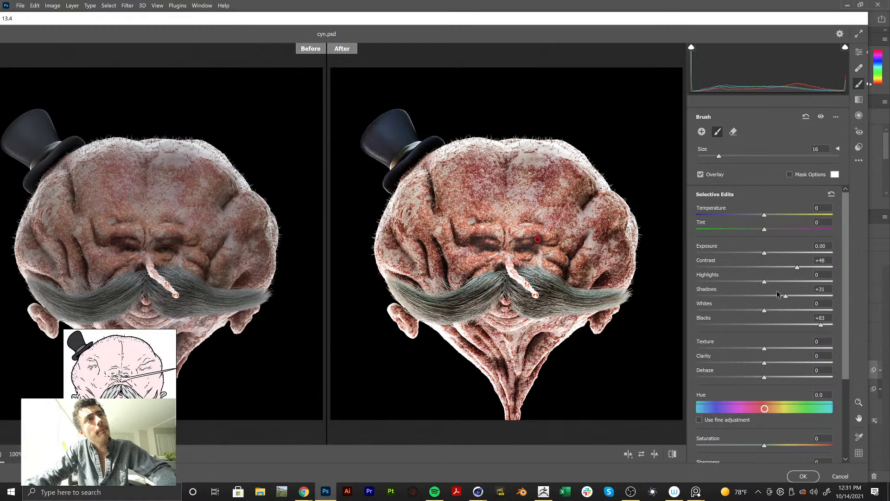
drag(765, 377, 810, 379)
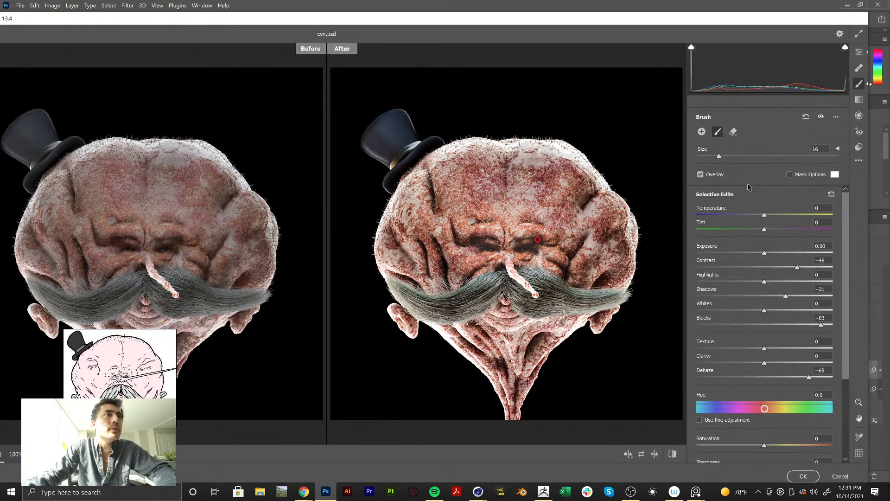
Return to the global edits, inspect the forehead and eyes up close, and set the image's Shadows to +3
click(860, 51)
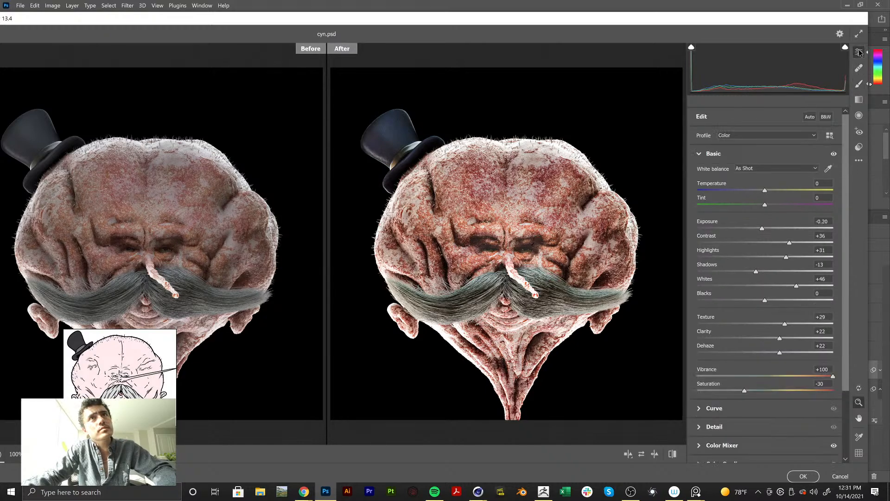
click(513, 171)
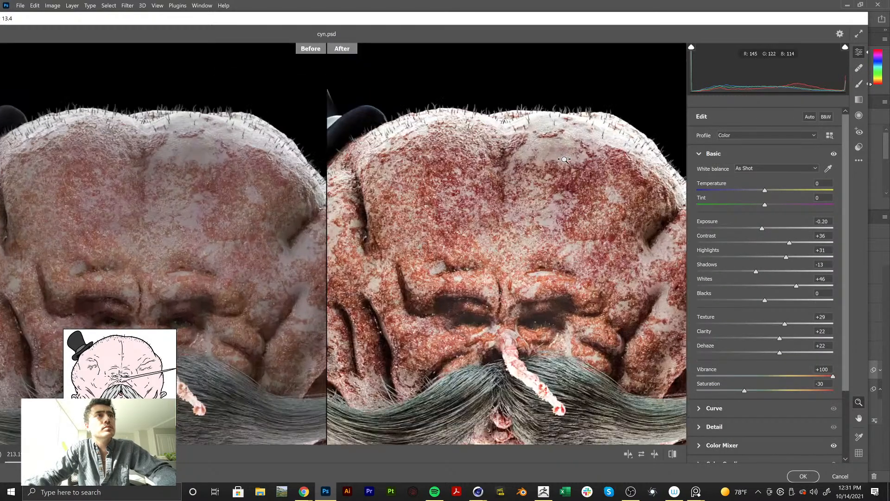
alt+click(599, 293)
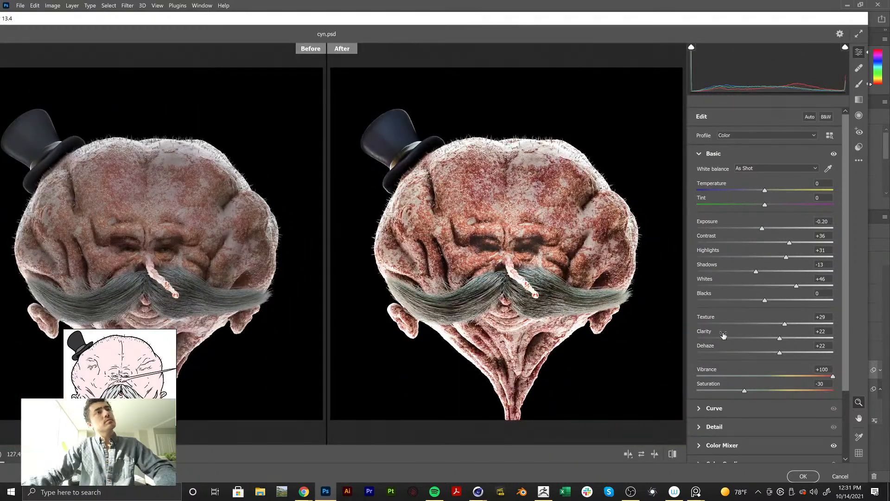
drag(757, 272, 767, 272)
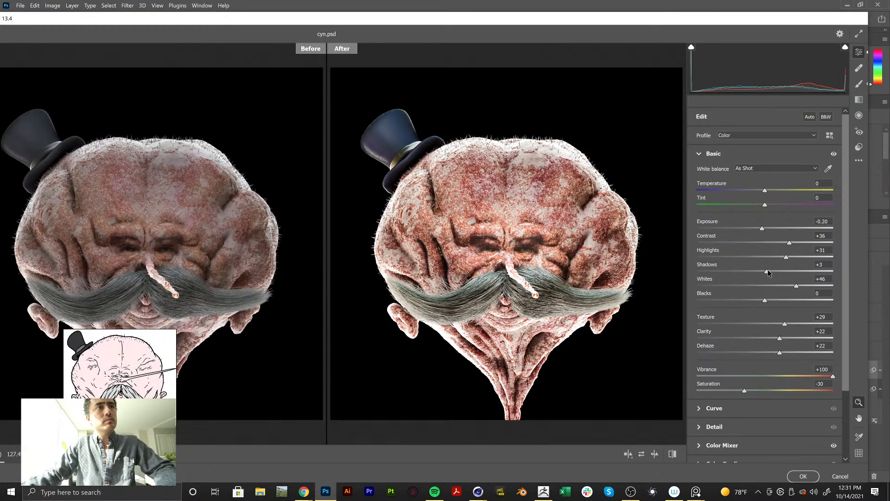
Set the image's Texture to +52, Clarity to +11, Highlights to -1, Exposure to 0.00 and Blacks to -52
drag(783, 353, 800, 328)
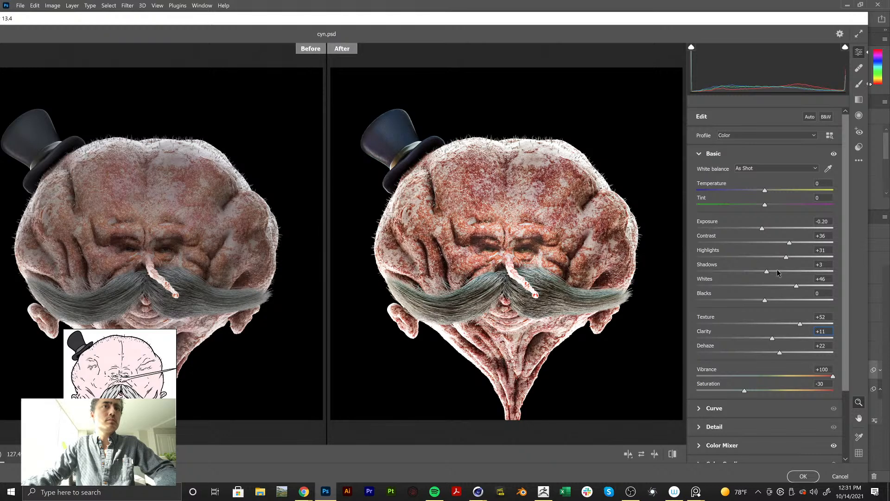
drag(786, 259, 765, 275)
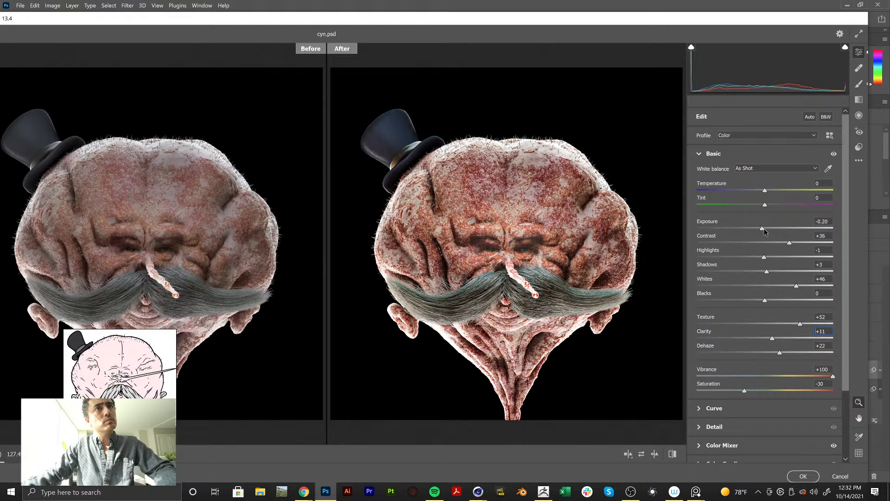
drag(764, 228, 767, 229)
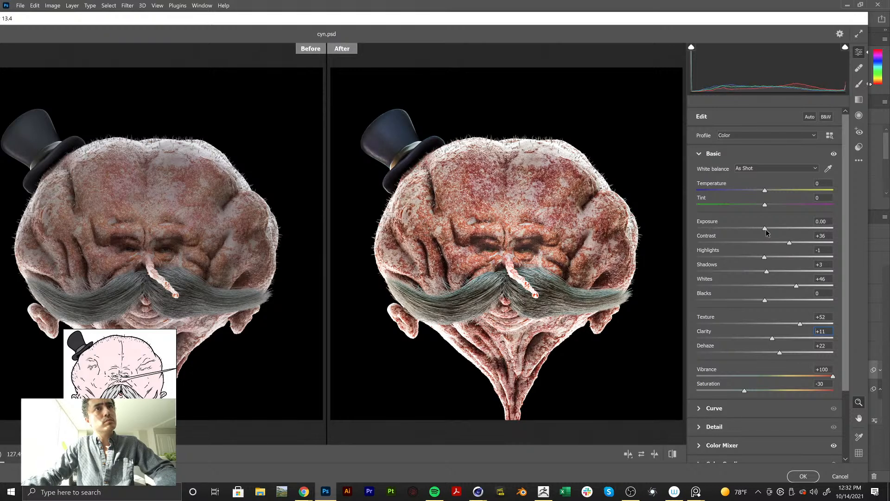
drag(765, 304, 733, 305)
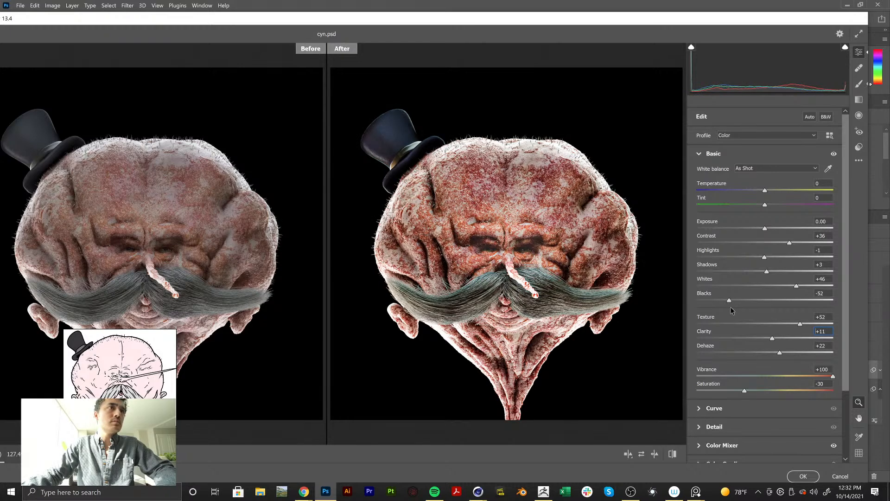
scroll(635, 303, down, 2)
scroll(635, 303, up, 2)
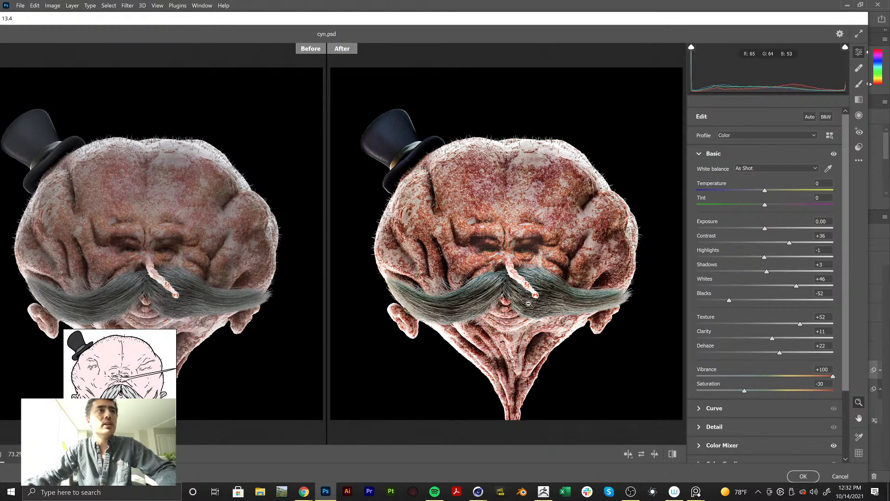
Try a higher Clarity and a Texture of +27, undoing both changes, and inspect the eyes up close
drag(773, 340, 809, 337)
key(ctrl+z)
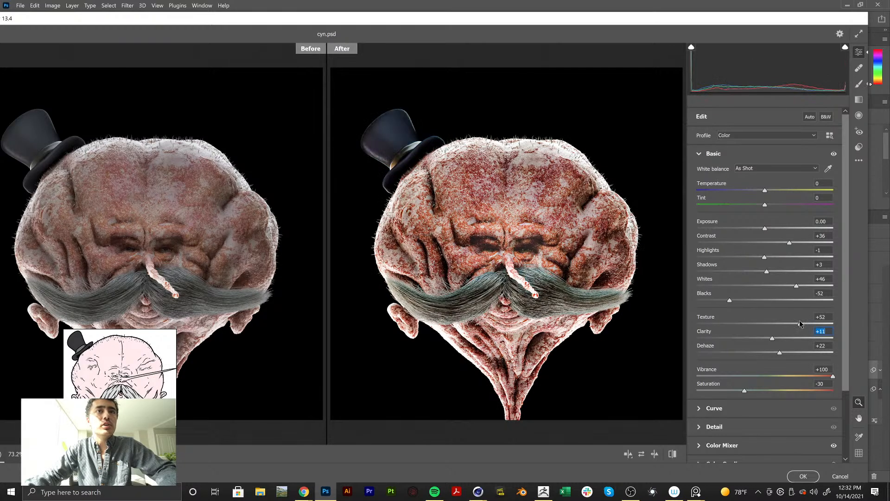
key(ctrl+z)
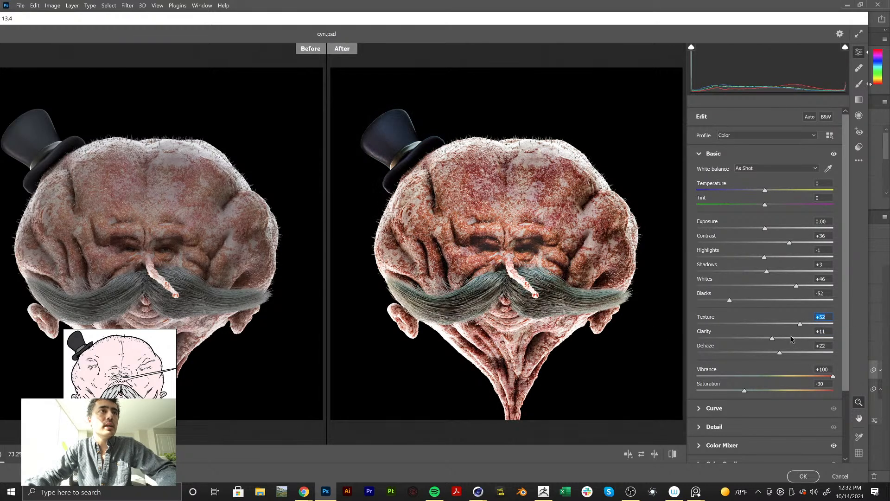
drag(801, 323, 782, 325)
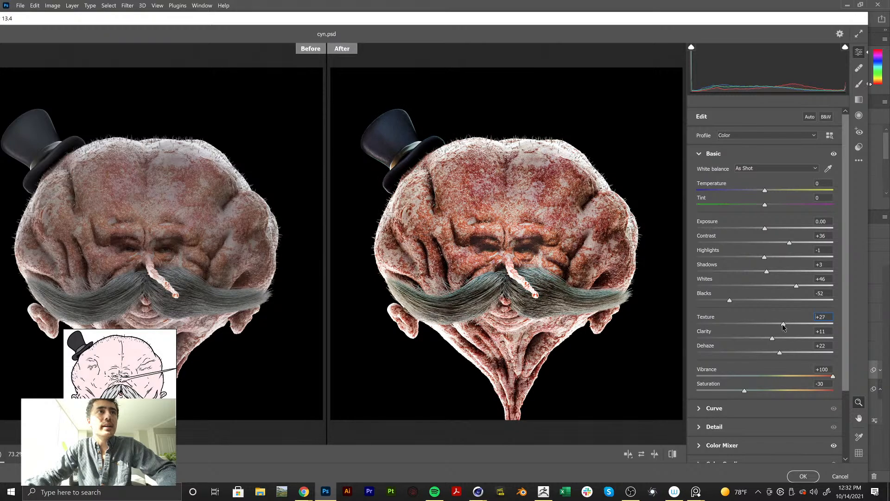
key(ctrl+z)
click(490, 246)
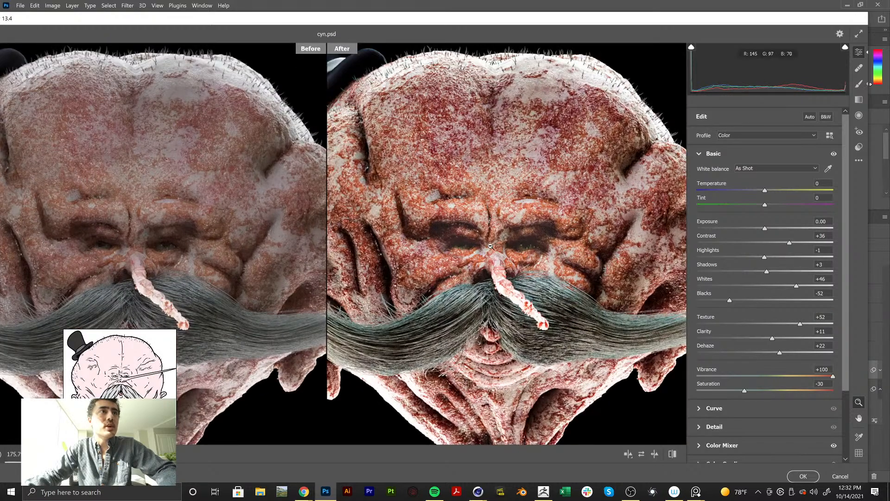
key(ctrl+0)
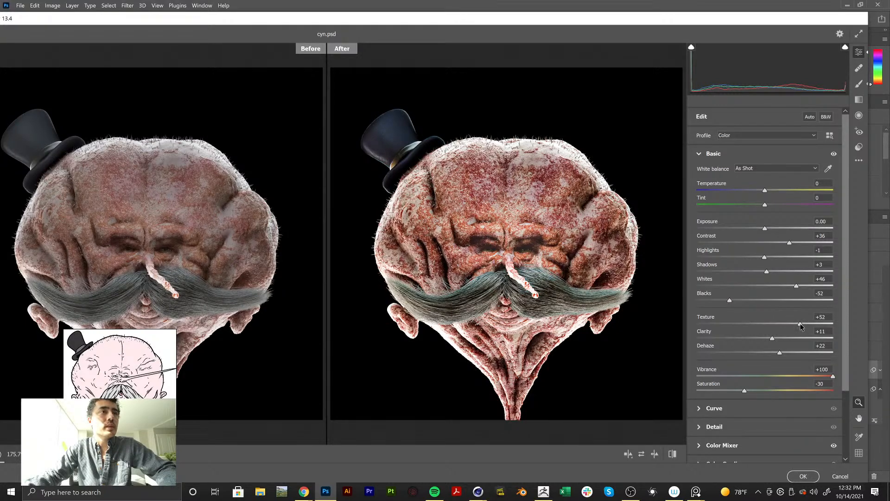
Lower Texture to +35 and compare the look against zero Texture, undoing the reset
mouse_move(803, 325)
mouse_down()
mouse_move(756, 326)
mouse_move(788, 325)
mouse_up()
key(ctrl+z)
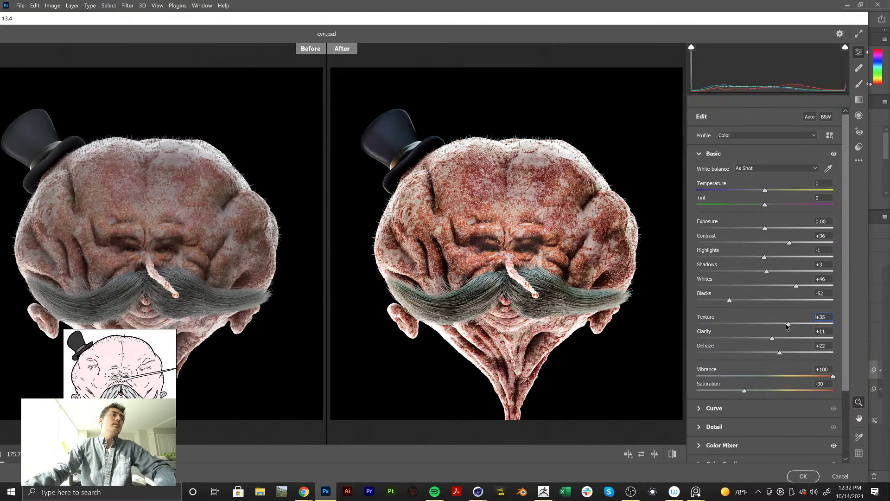
double_click(789, 325)
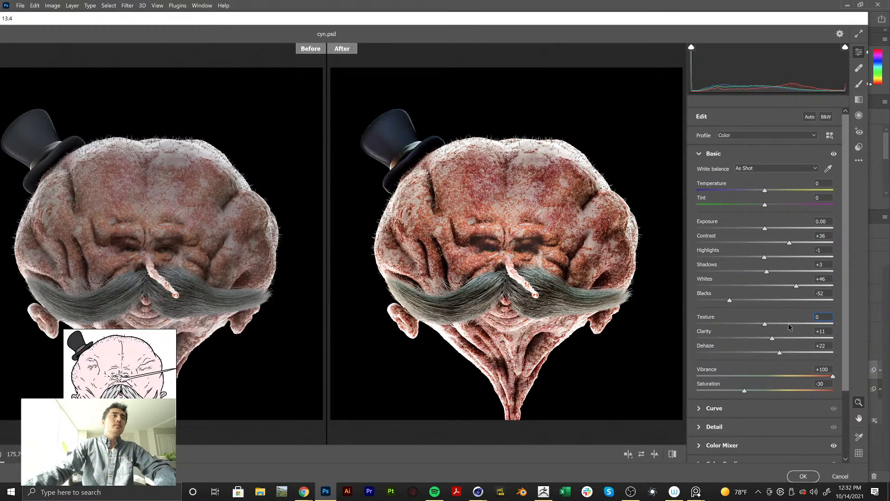
key(ctrl+z)
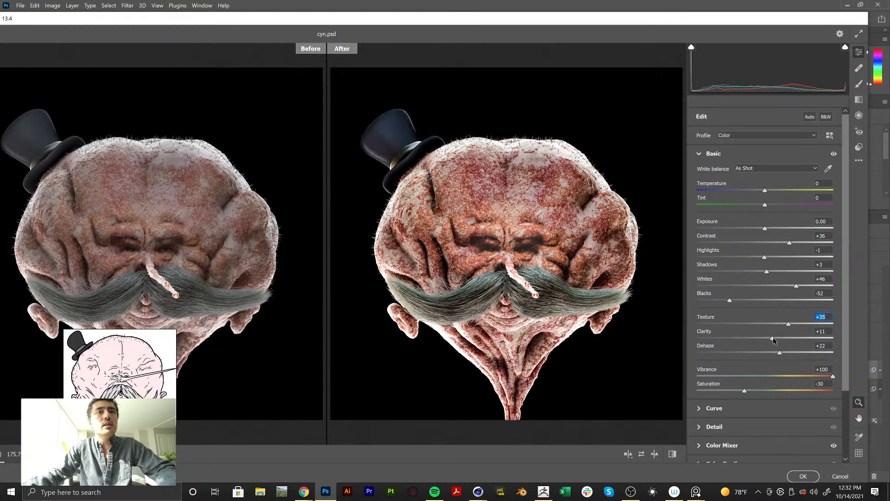
Compare Clarity at 0, +11 and +28, settle on 0, and set Texture to +53
double_click(772, 338)
key(ctrl+z)
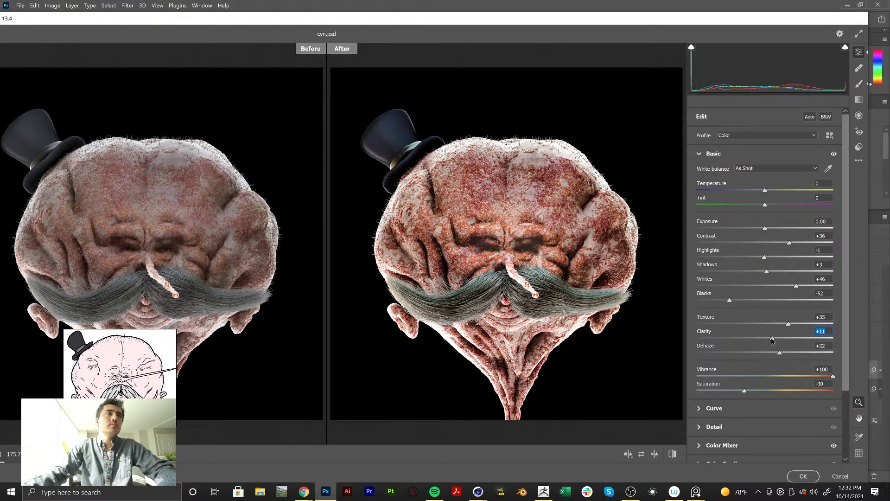
double_click(772, 337)
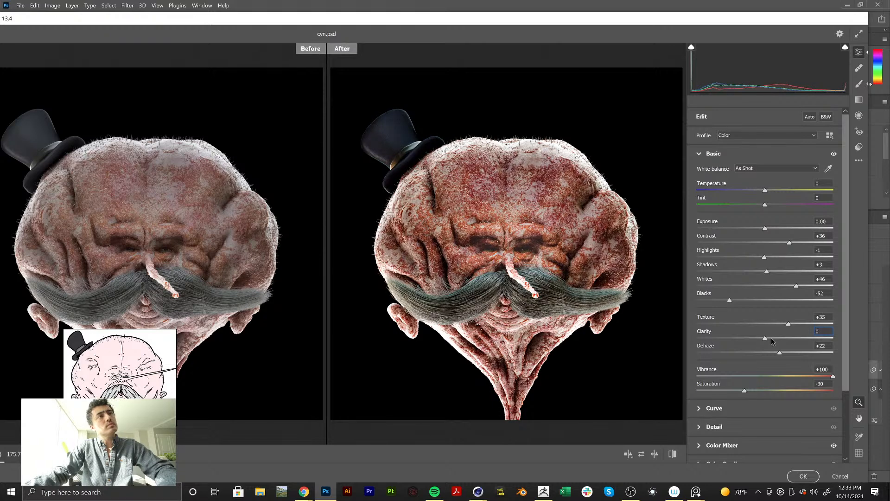
drag(766, 340, 785, 339)
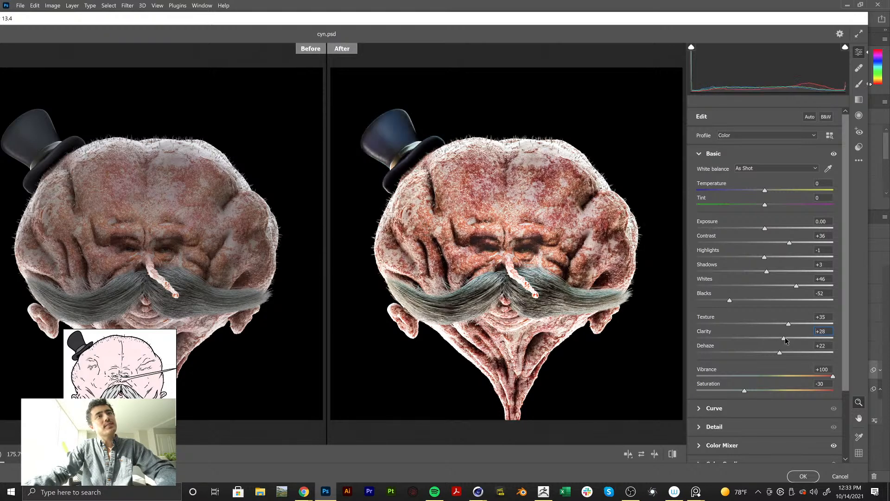
double_click(784, 339)
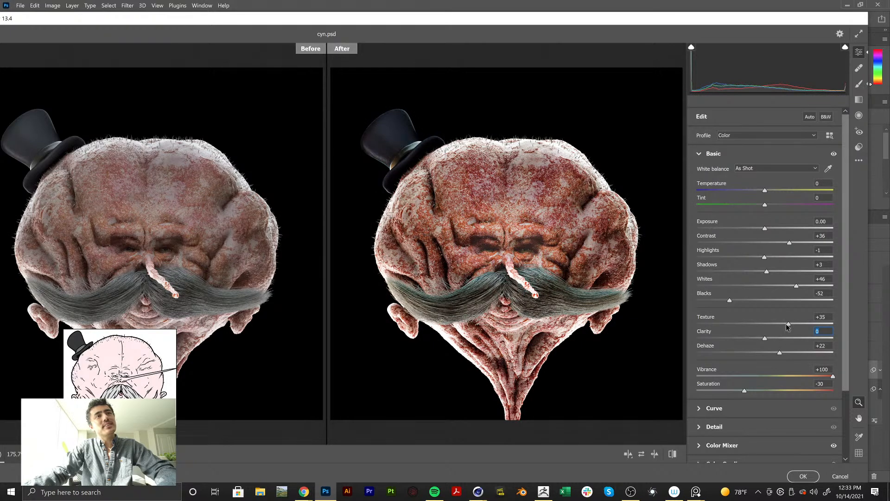
mouse_move(788, 324)
mouse_down()
mouse_move(812, 324)
mouse_move(801, 324)
mouse_up()
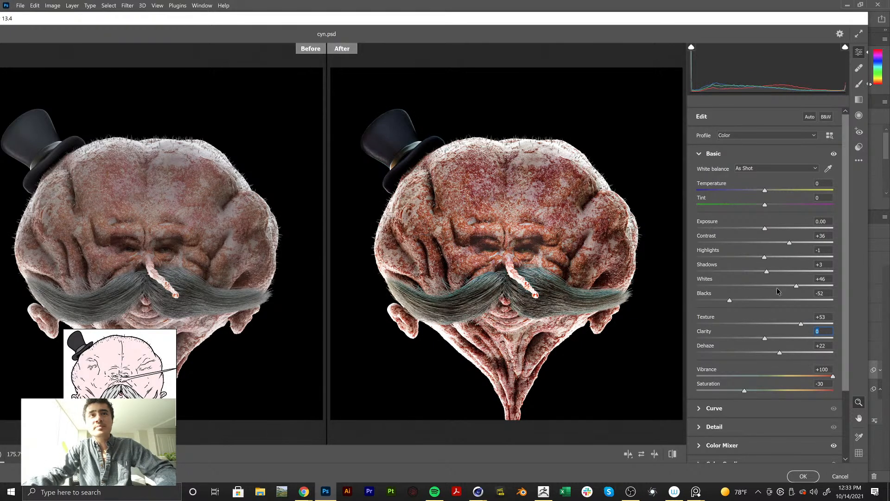
Set the image's Blacks to +7 and Dehaze to +27
drag(730, 301, 772, 300)
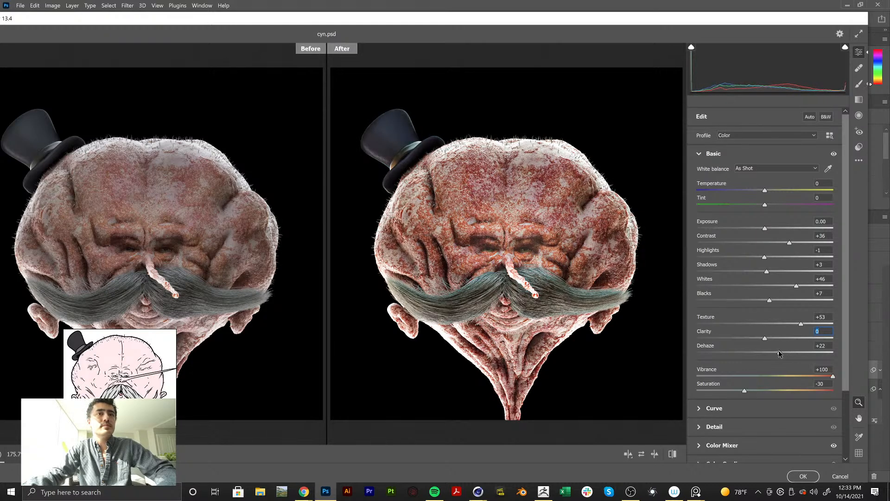
drag(783, 351, 823, 351)
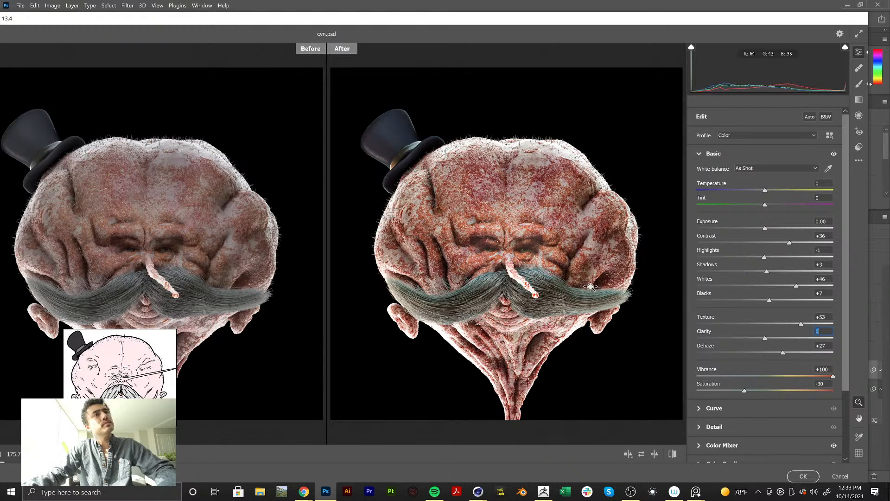
alt+click(678, 323)
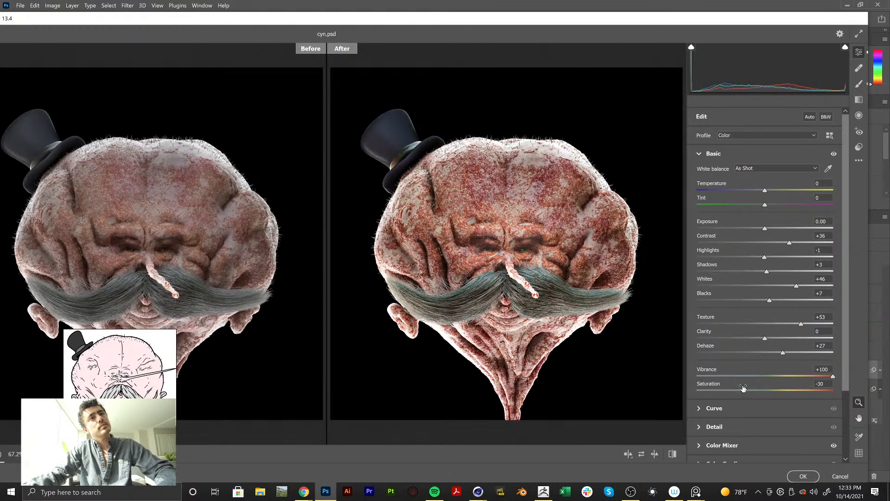
Try Saturation at +100 and at lower values such as -43, undoing each change
drag(745, 390, 884, 405)
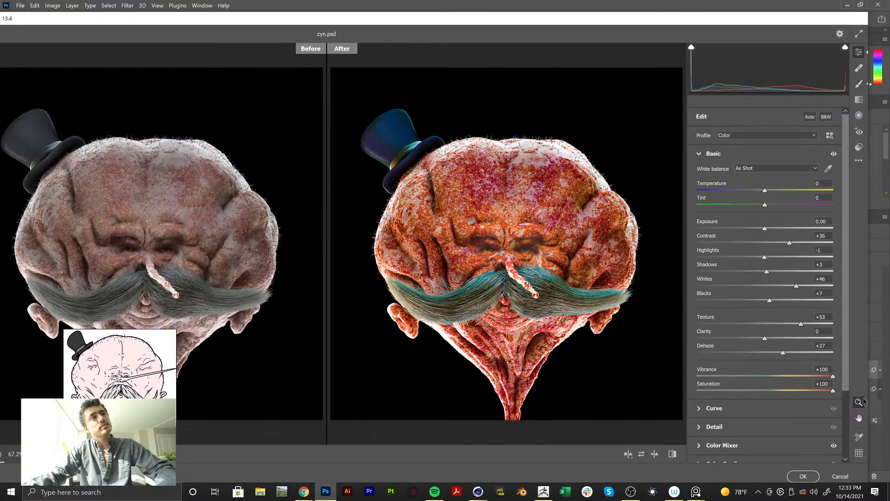
key(ctrl+z)
drag(743, 391, 720, 391)
key(ctrl+z)
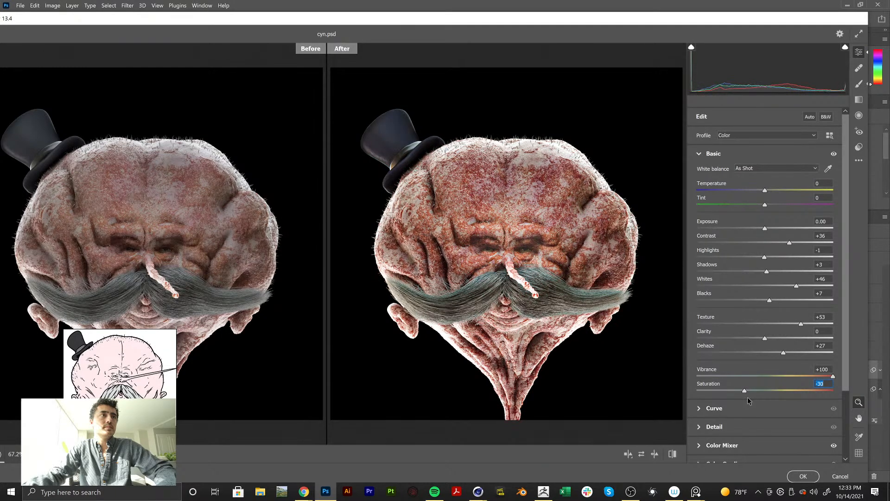
drag(746, 394, 738, 395)
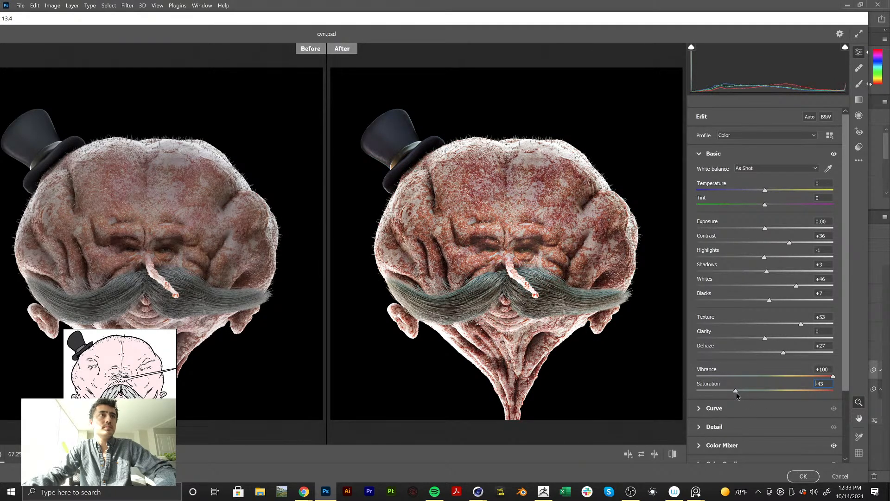
key(ctrl+z)
key(ctrl+0)
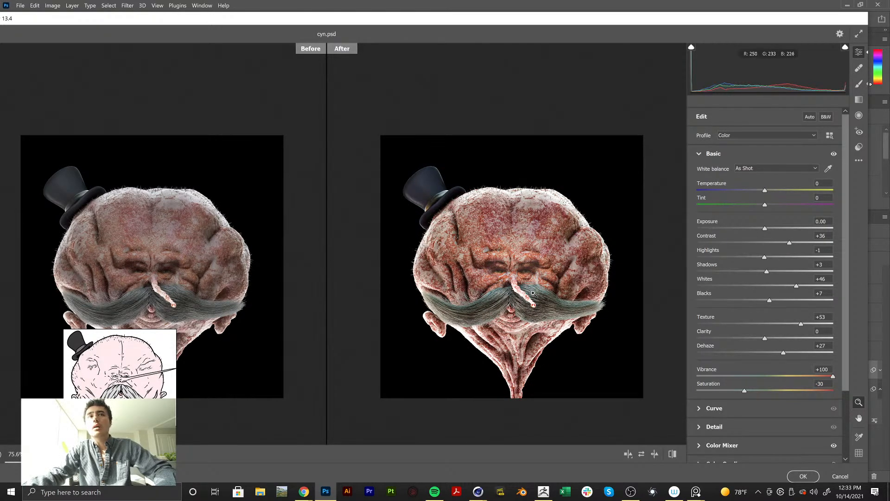
Inspect the face up close, try Blacks at -30 and Exposure at +0.10, and reset Exposure to zero
drag(522, 296, 585, 269)
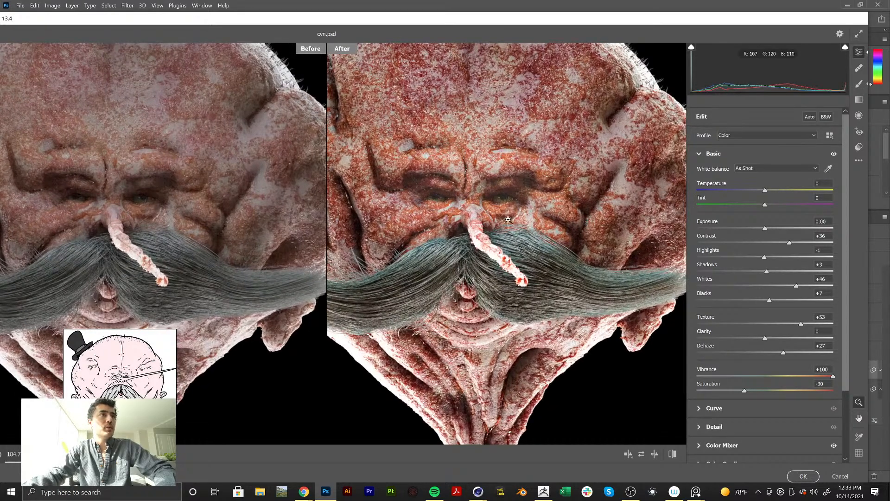
drag(766, 301, 744, 301)
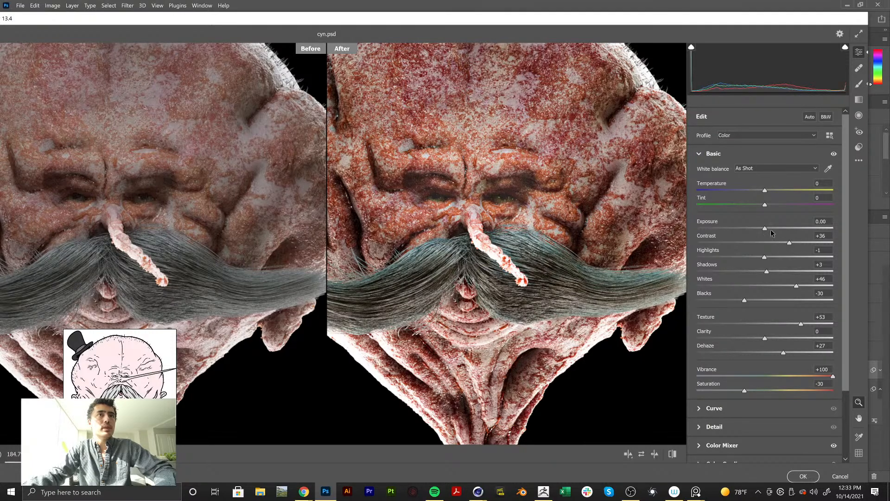
drag(765, 228, 767, 229)
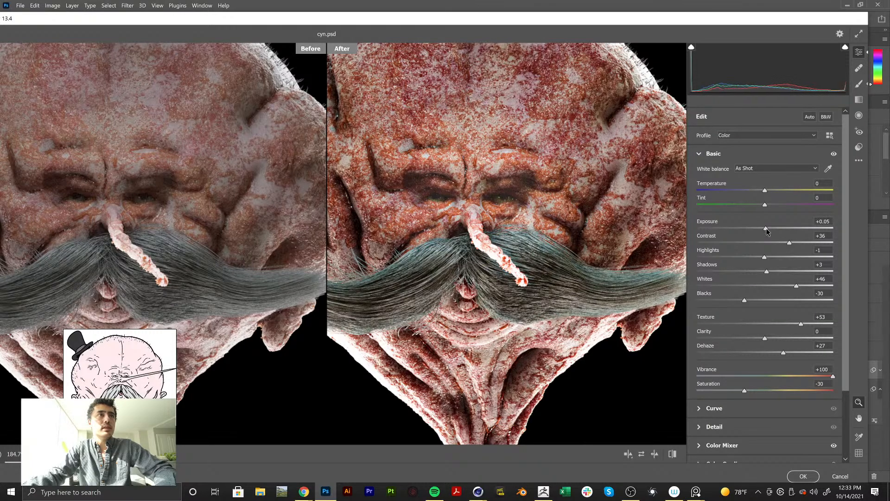
alt+click(494, 197)
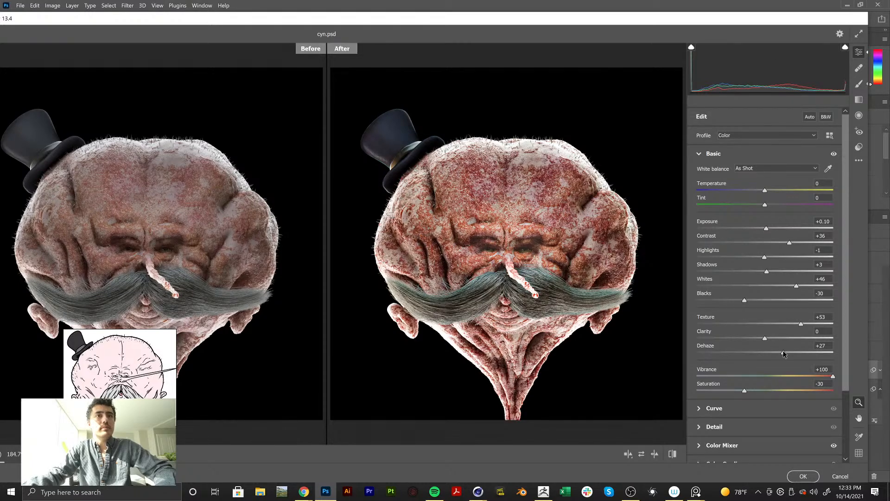
drag(806, 353, 784, 352)
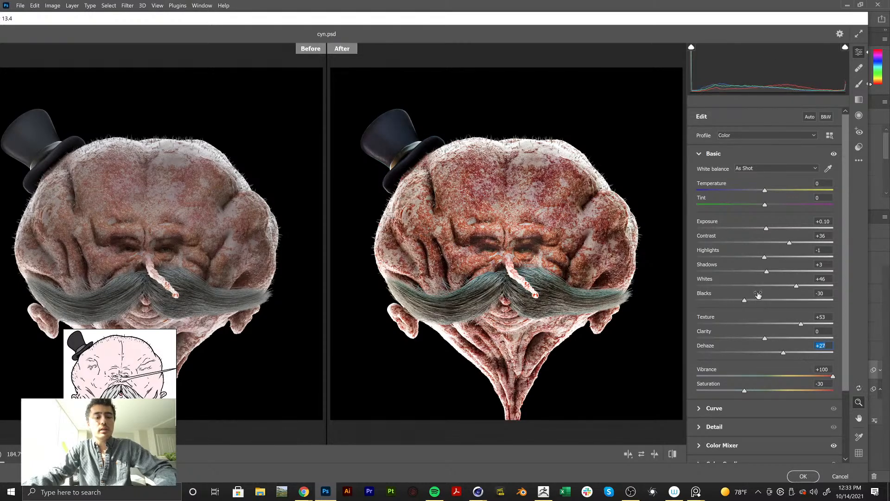
double_click(766, 229)
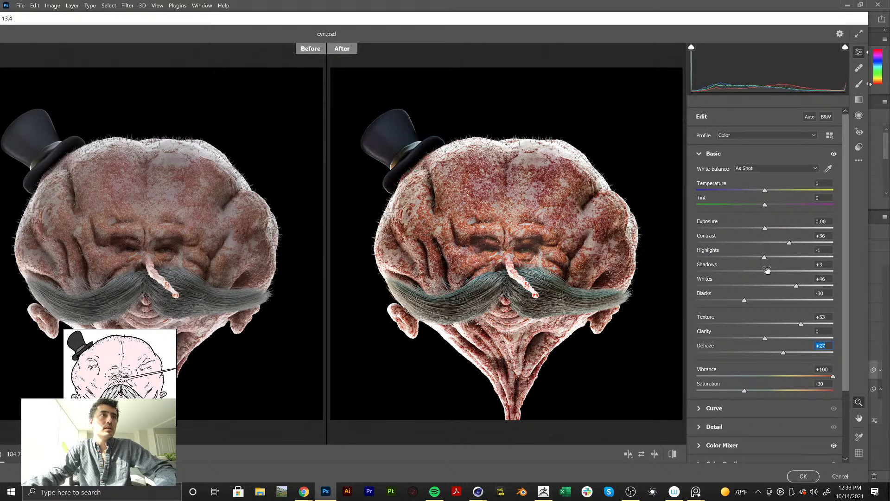
Set Whites to +58 and Blacks to -34, keeping Exposure at 0.00 after a small trial change
mouse_move(797, 286)
mouse_down()
mouse_move(758, 287)
mouse_move(806, 289)
mouse_up()
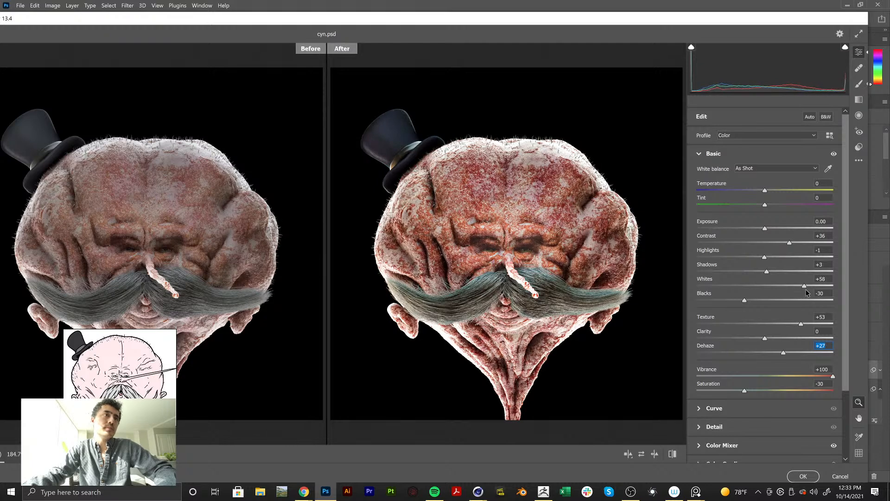
drag(742, 301, 768, 301)
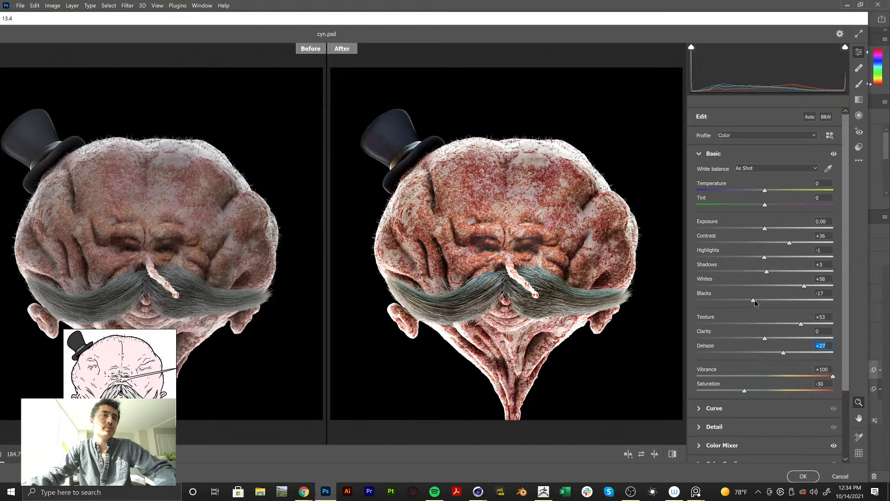
drag(753, 301, 736, 301)
drag(766, 229, 763, 230)
double_click(763, 229)
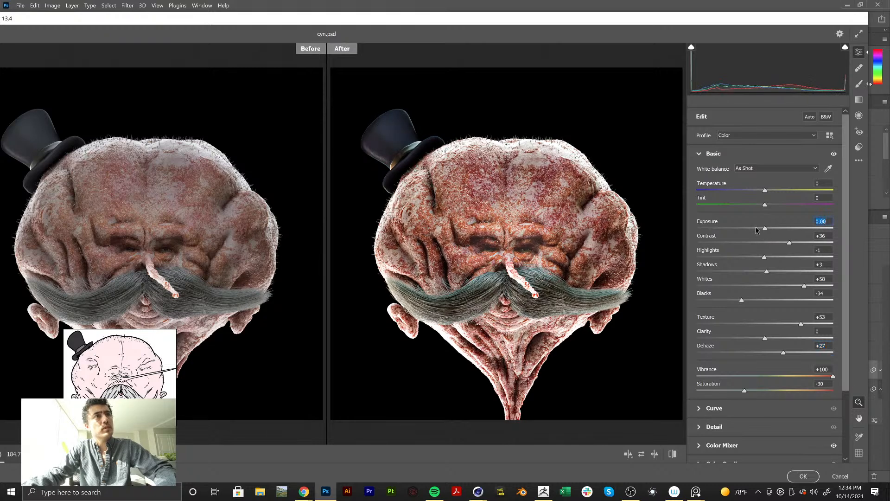
Brush a new local adjustment over the top hat, reset its Contrast, Shadows, Blacks and Dehaze to zero, and set Clarity to +9
click(859, 83)
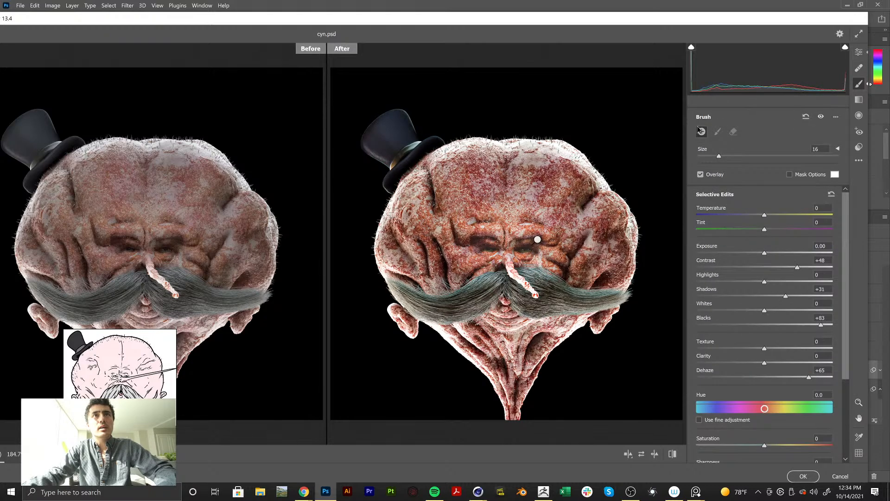
mouse_move(376, 137)
mouse_down()
mouse_move(394, 121)
mouse_move(385, 151)
mouse_move(371, 158)
mouse_move(383, 176)
mouse_move(408, 149)
mouse_up()
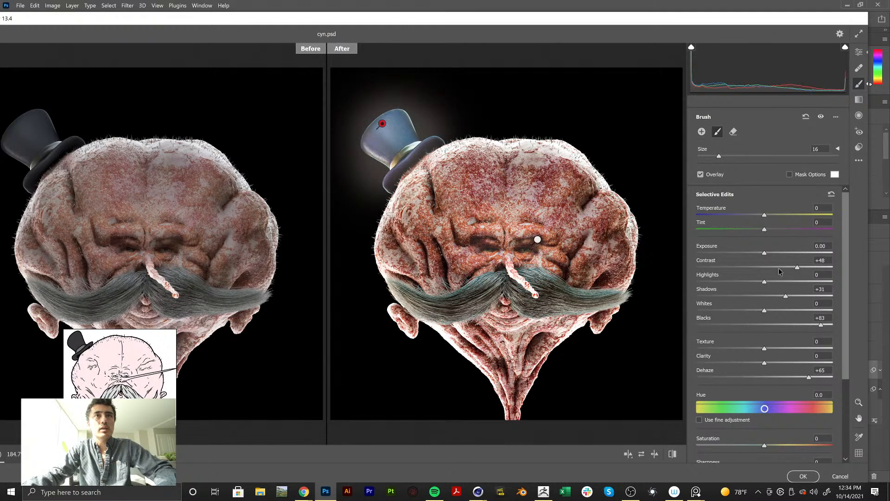
double_click(798, 267)
double_click(786, 297)
double_click(821, 325)
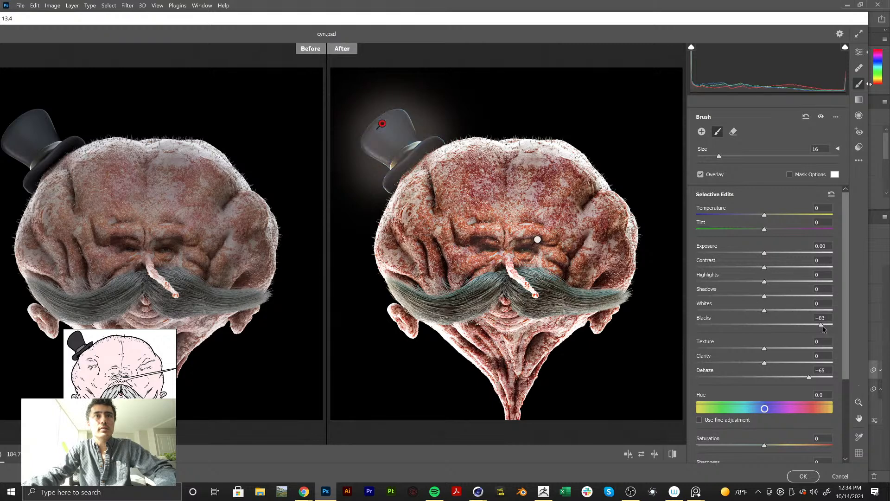
double_click(809, 377)
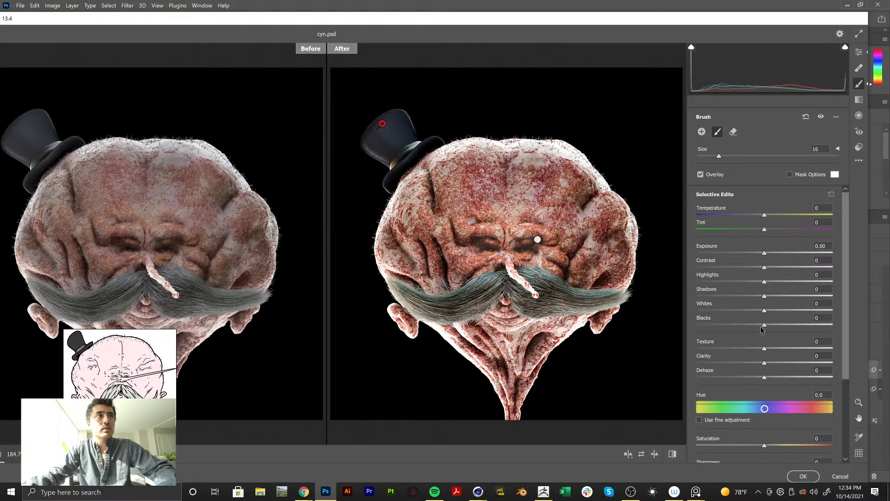
mouse_move(763, 361)
mouse_down()
mouse_move(781, 360)
mouse_move(765, 362)
mouse_move(771, 366)
mouse_up()
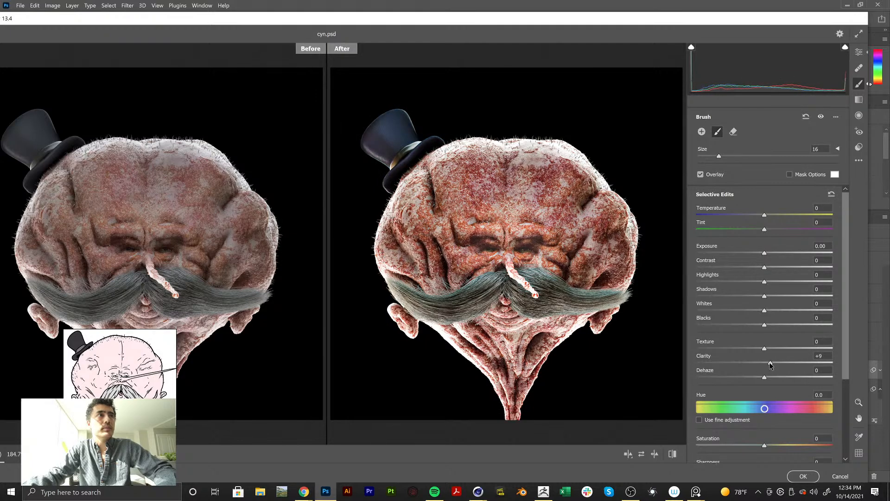
key(e)
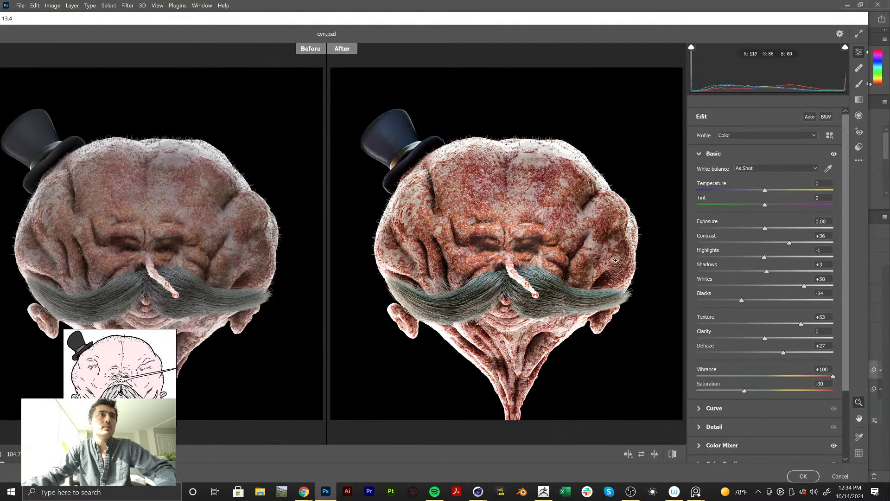
Save the current grade as a user preset named Meatcanyon_Pops_01 and apply the Camera Raw Filter to the image
key(ctrl+0)
click(860, 147)
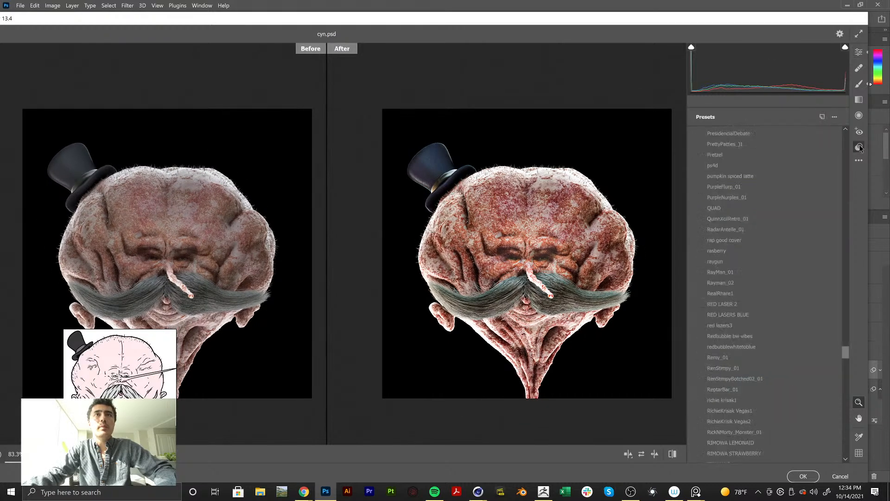
click(823, 116)
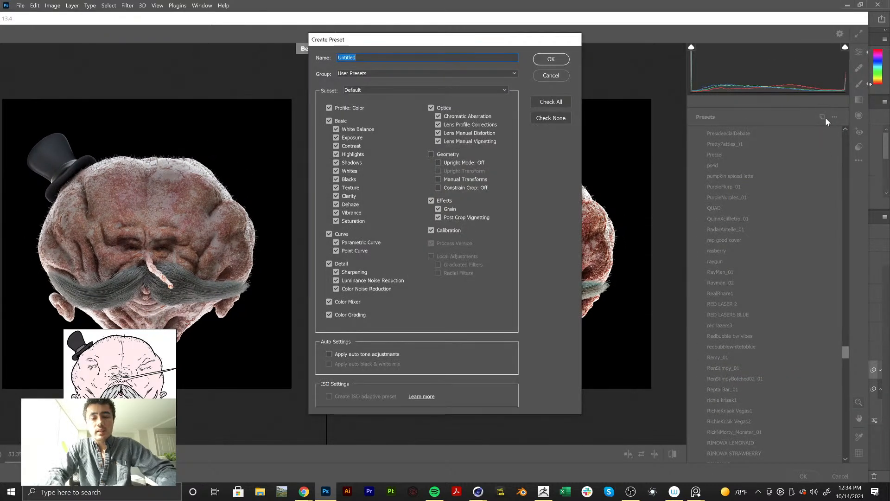
text(Meatcanyon)
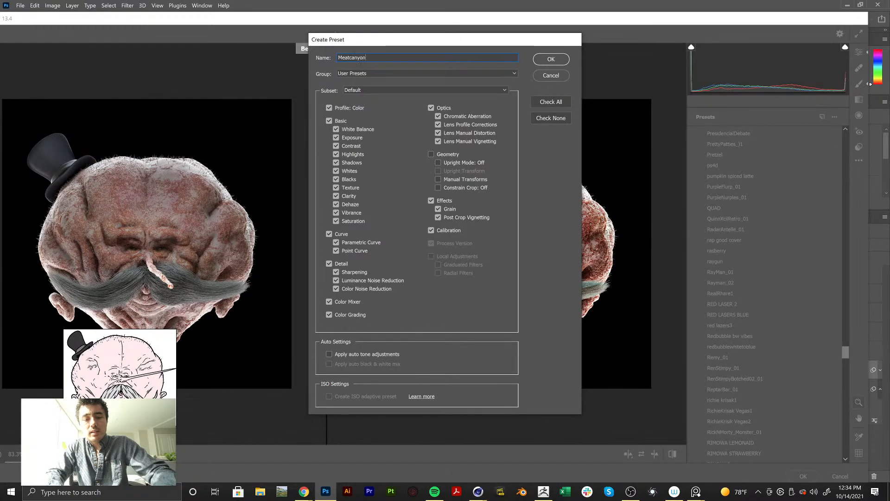
text(_Pops_)
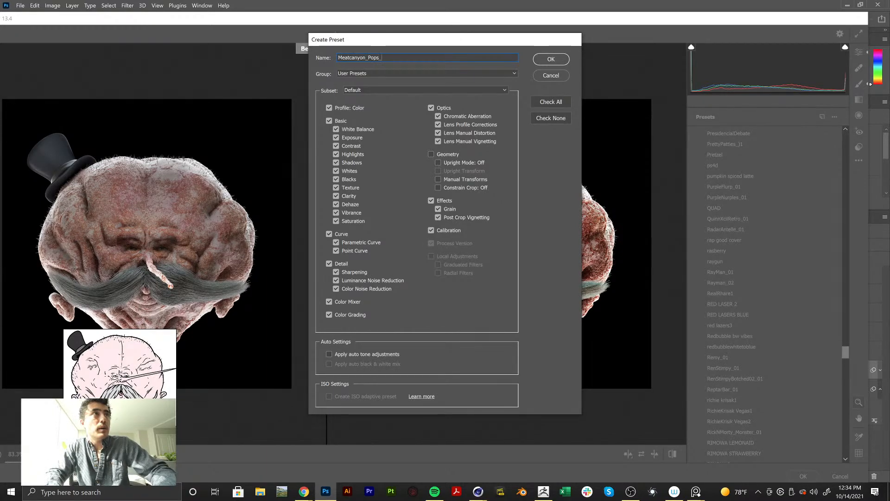
text(01)
key(Return)
key(Return)
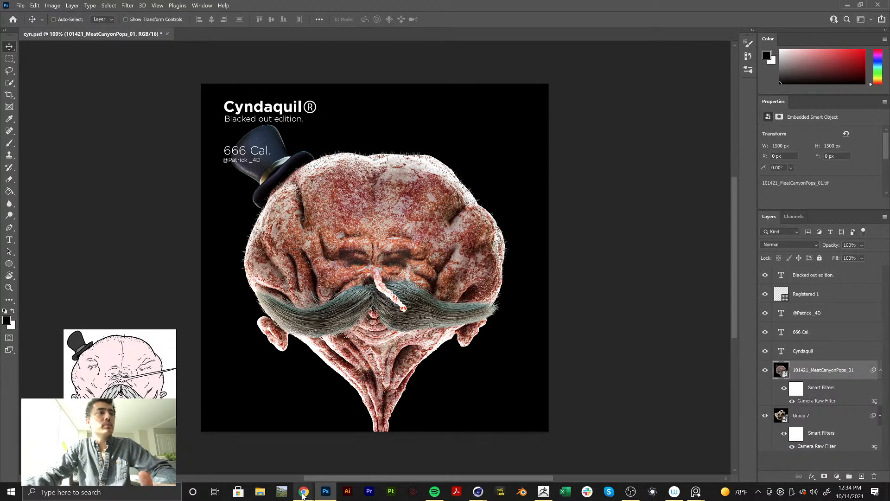
Replace the subtitle text "Blacked out edition." with "Meatcanyon Edition."
mouse_move(303, 496)
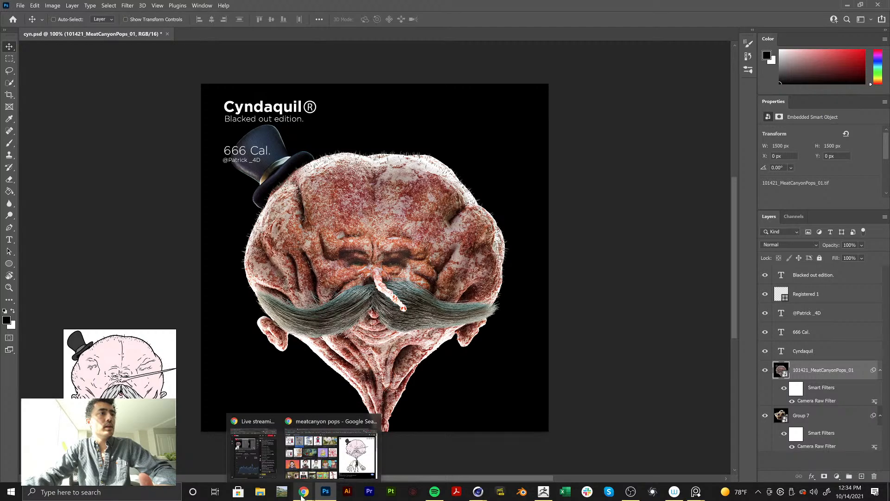
ctrl+click(258, 123)
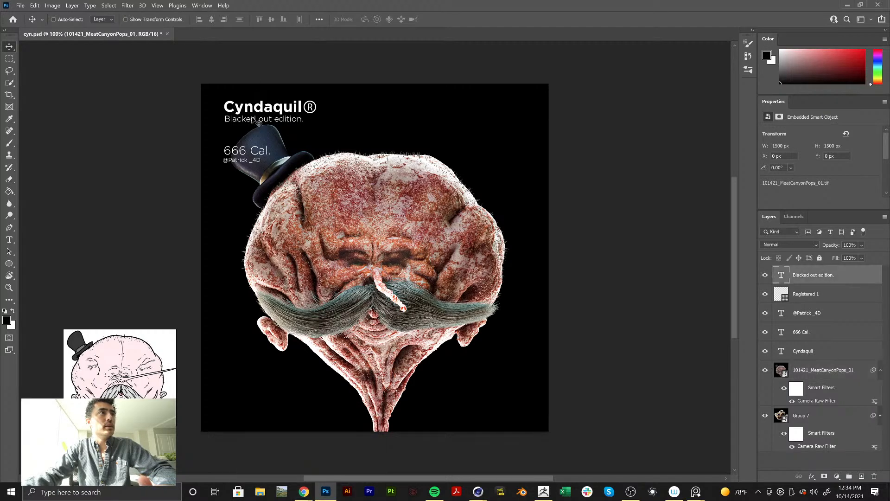
double_click(263, 122)
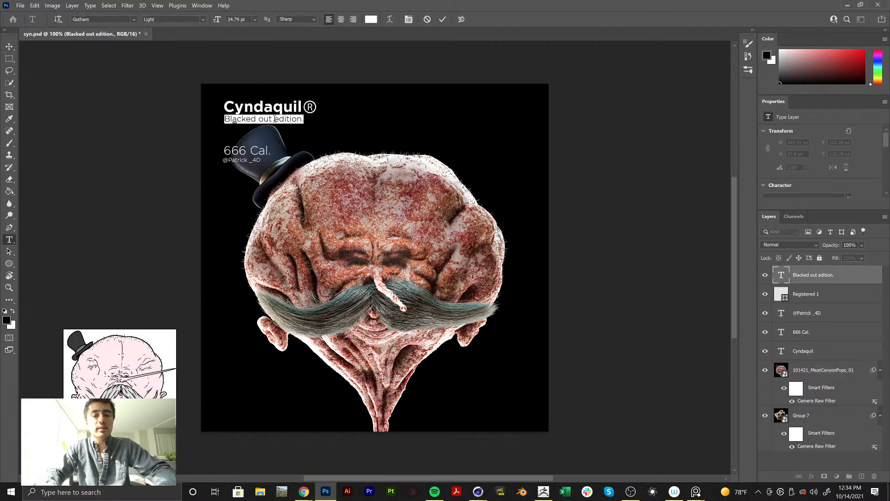
text(Meatcanyon Edition)
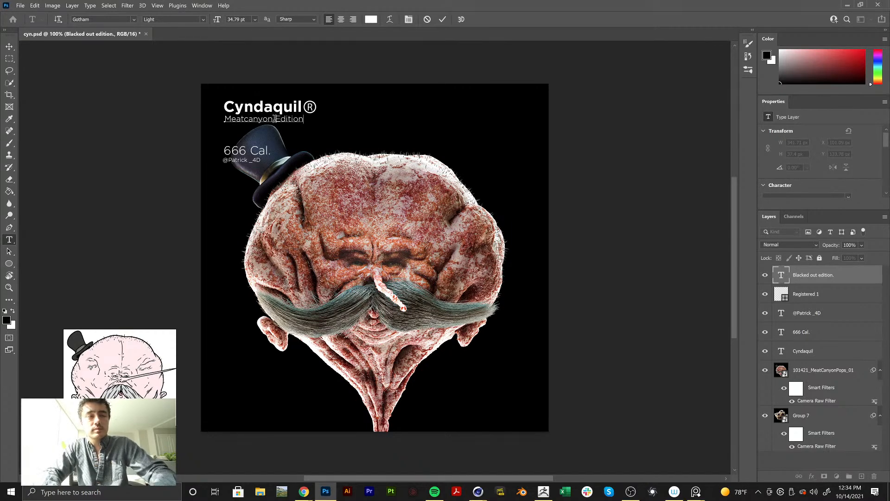
text(.)
click(9, 47)
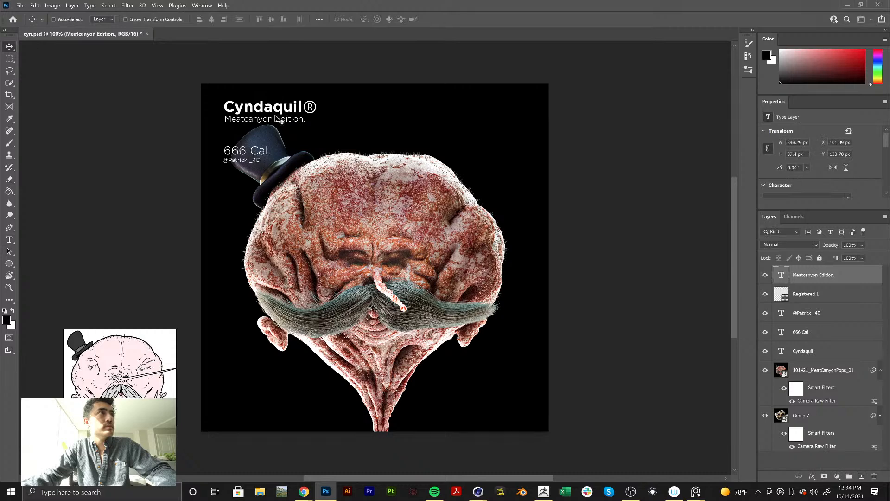
Hide the "666 Cal." text layer and change the title text from "Cyndaquil" to "Pops"
click(766, 332)
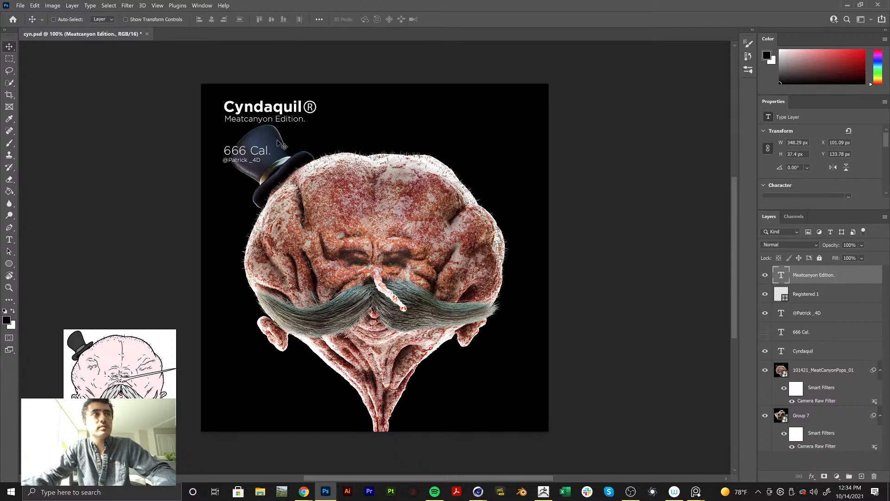
double_click(264, 107)
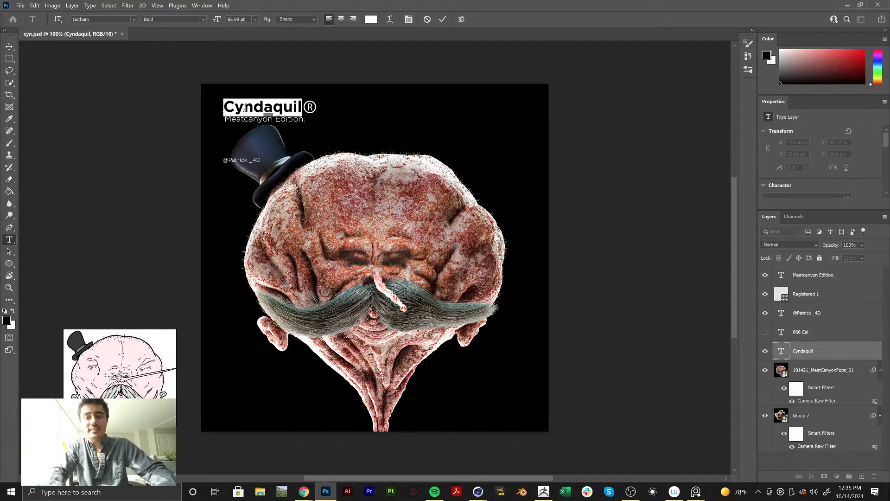
text(Pops)
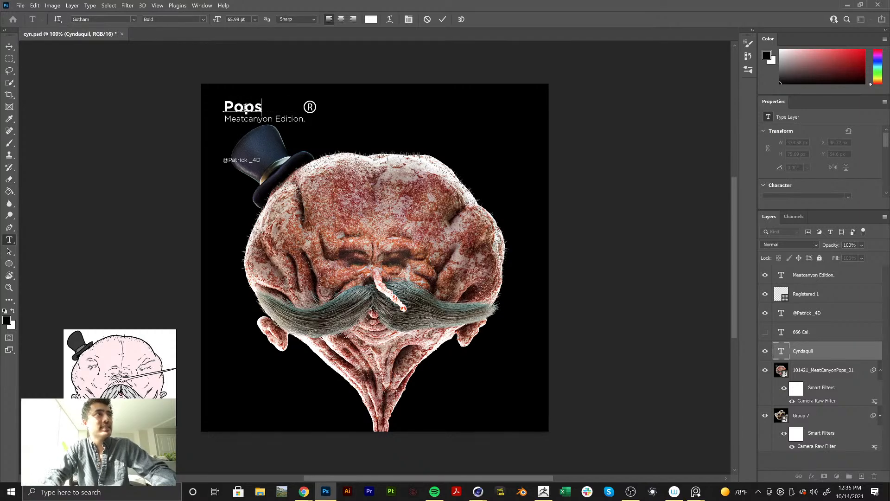
click(10, 46)
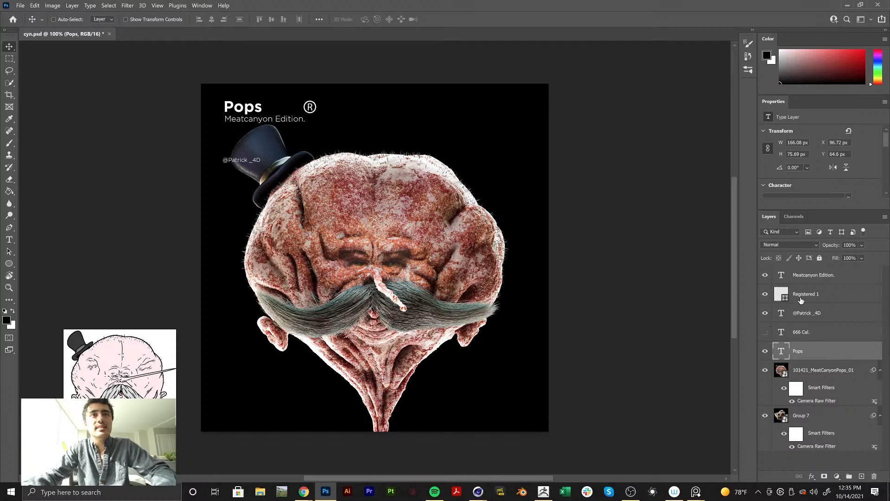
Move the registered-trademark symbol directly beside the "Pops" title, nudging it slightly to fine-tune the gap
drag(358, 116, 317, 121)
key(Right)
key(Right)
key(Right)
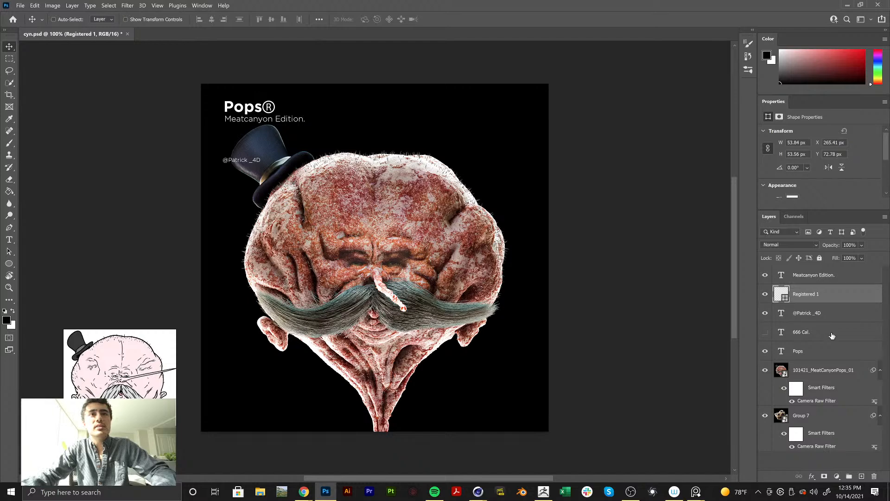
Try several placements for the artist's handle text and place it beneath the subtitle at about X 102 px, Y 215 px
click(824, 316)
drag(247, 171, 246, 151)
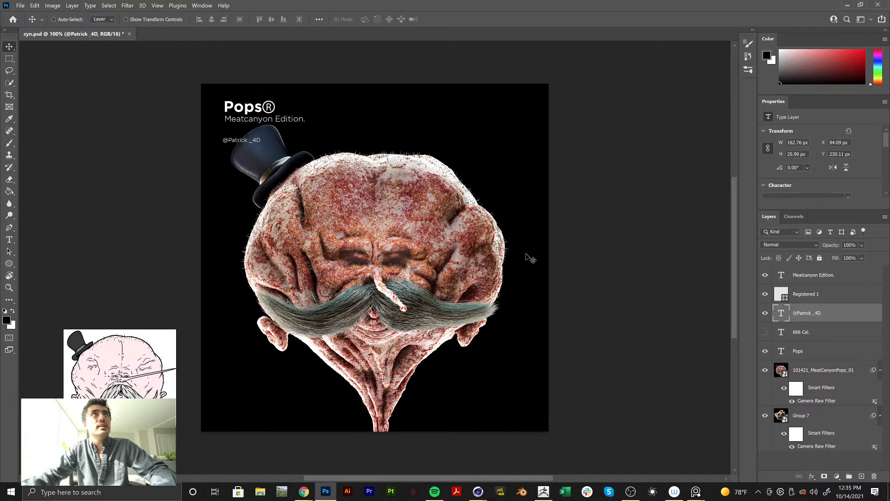
drag(482, 260, 552, 262)
key(ctrl+z)
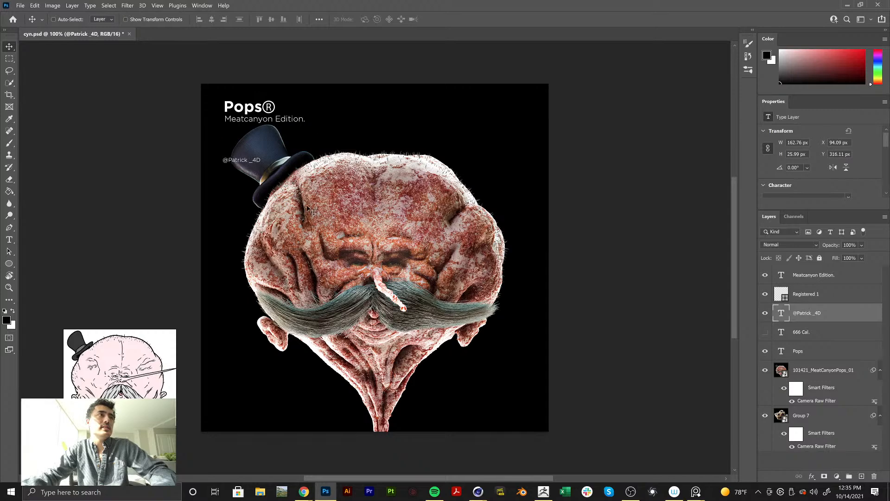
key(ctrl+z)
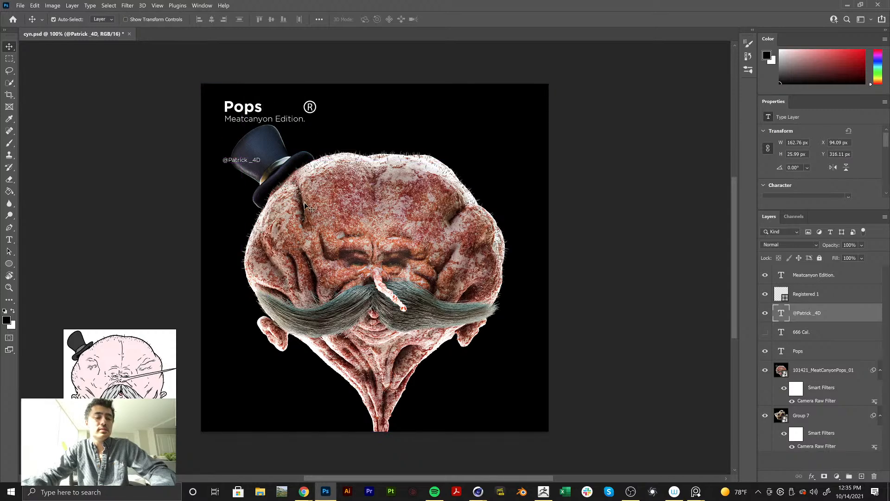
key(ctrl+shift+z)
key(ctrl+shift+z)
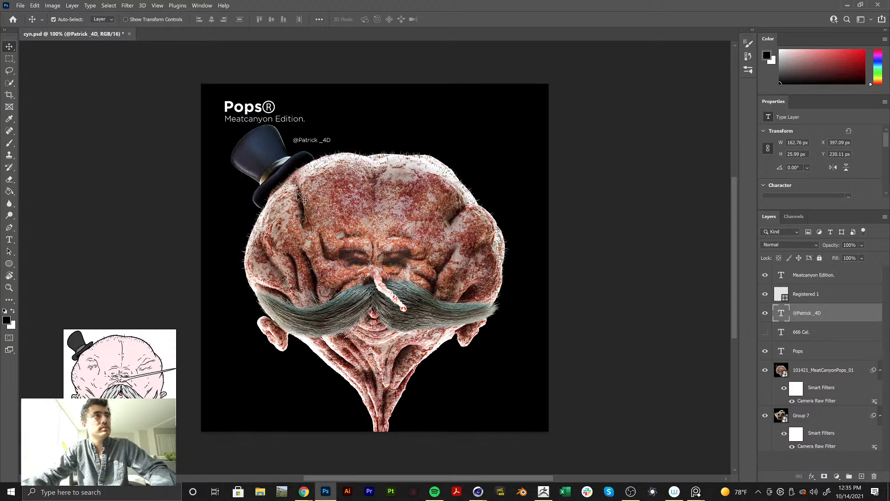
ctrl+drag(317, 141, 409, 118)
drag(408, 152, 265, 145)
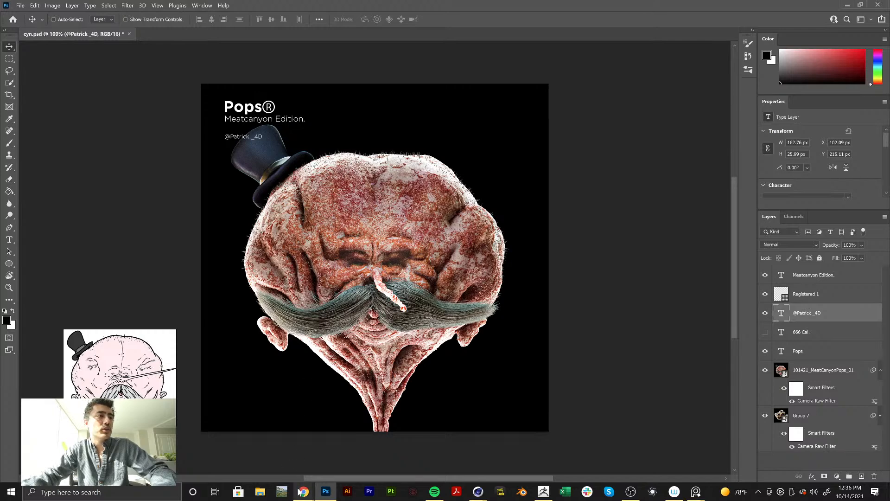
Switch to Chrome, view the Cursed Pops and Benson image, browse the meatcanyon pops image results, and narrow them to "regular show"
mouse_move(302, 492)
click(334, 469)
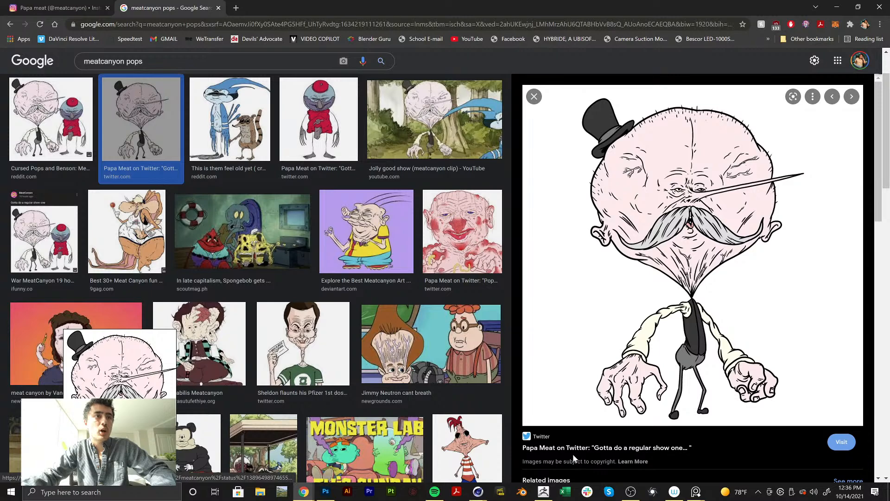
click(52, 139)
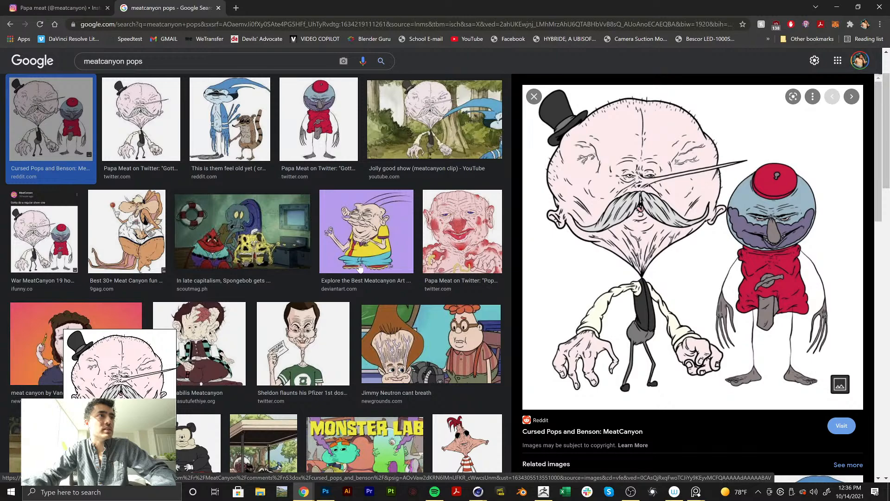
scroll(381, 307, down, 2)
scroll(379, 307, down, 3)
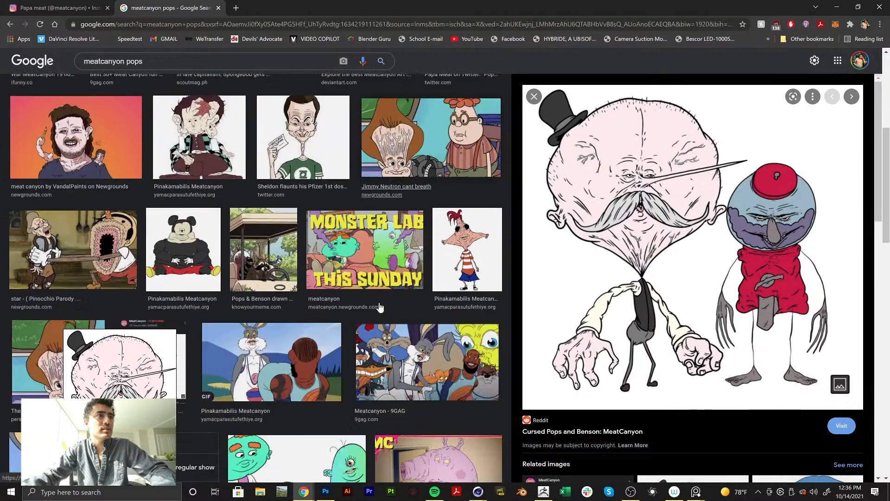
scroll(379, 307, up, 6)
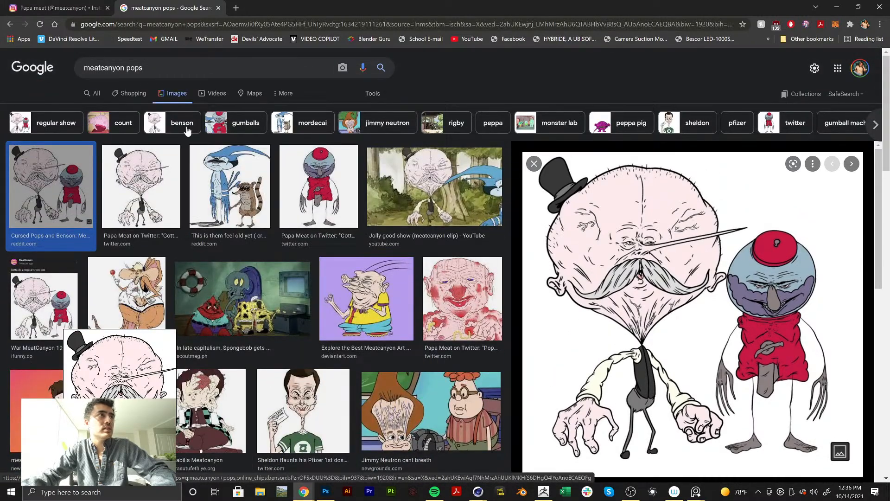
click(62, 122)
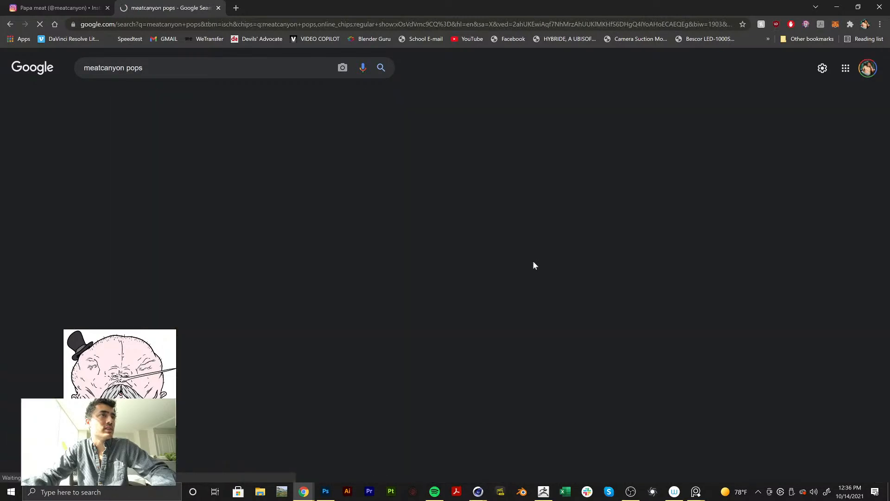
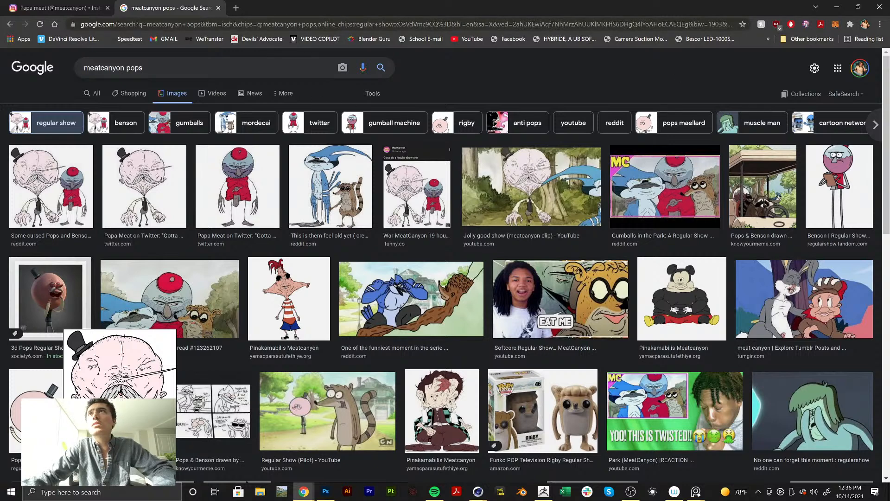
Search Google Images for "regular show characters"
triple_click(113, 68)
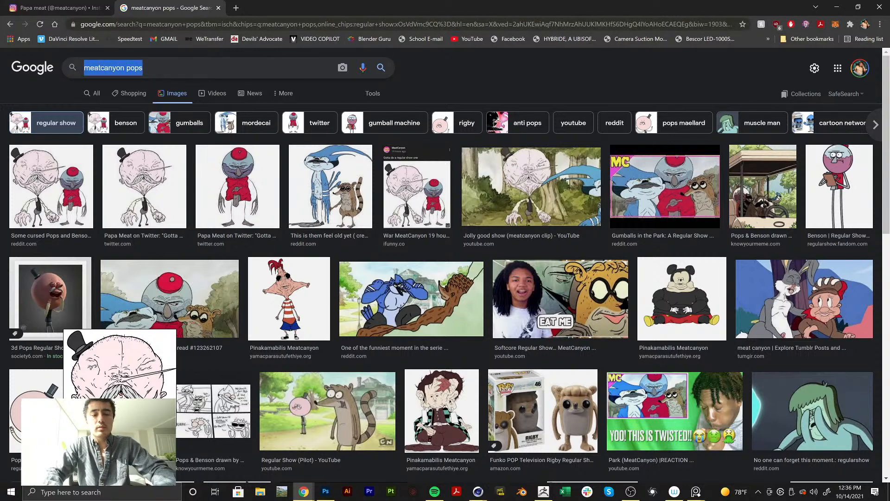
text(regula)
text(r show)
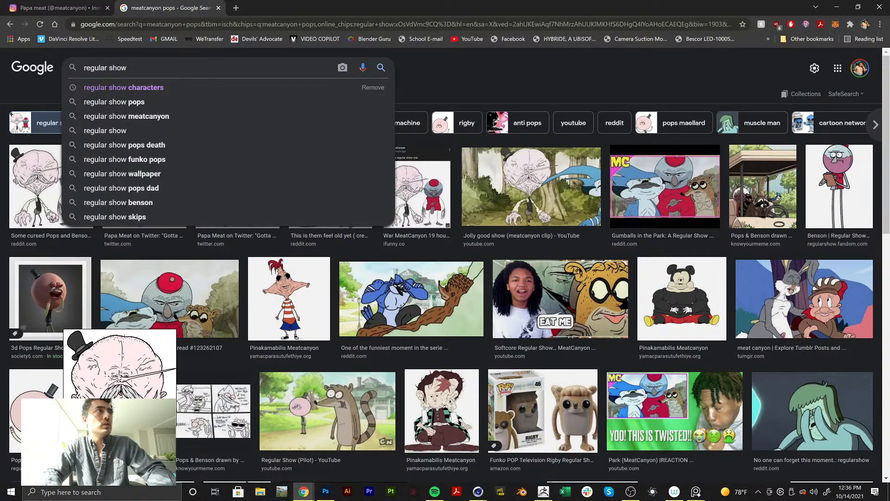
click(123, 87)
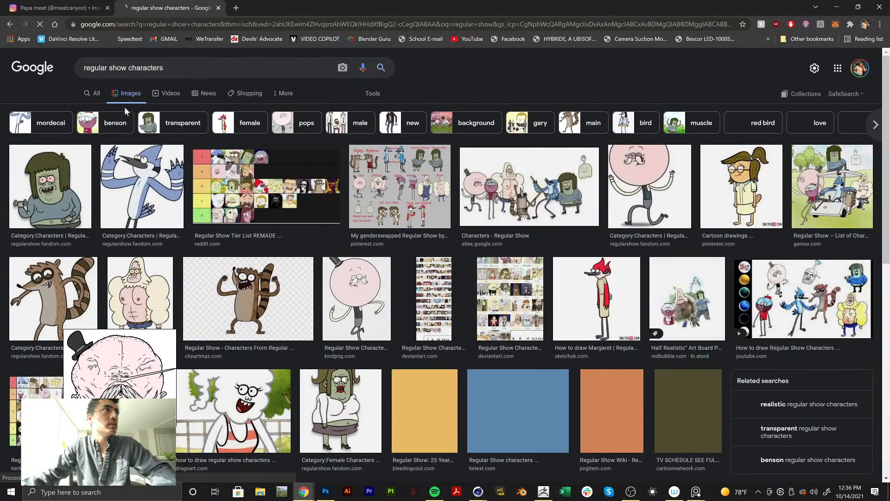
Show all web results for the Regular Show characters, open the Pops Maellard entry, and copy his name from the description
click(103, 98)
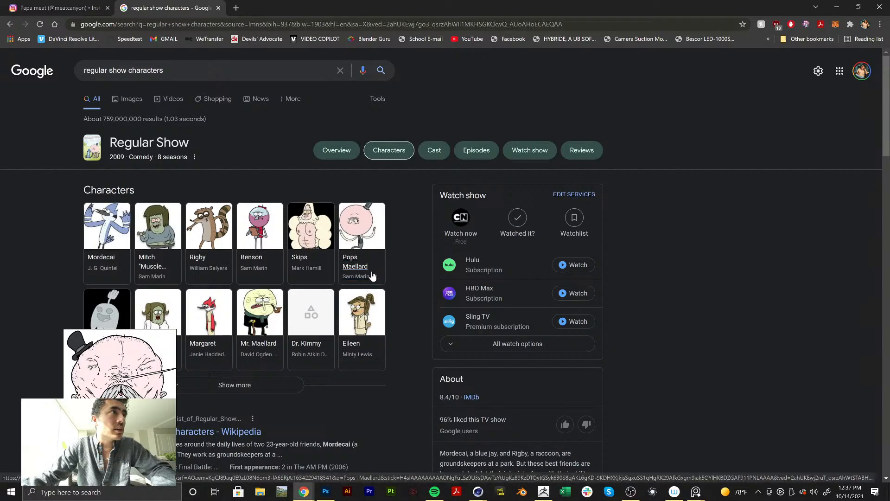
scroll(372, 275, down, 1)
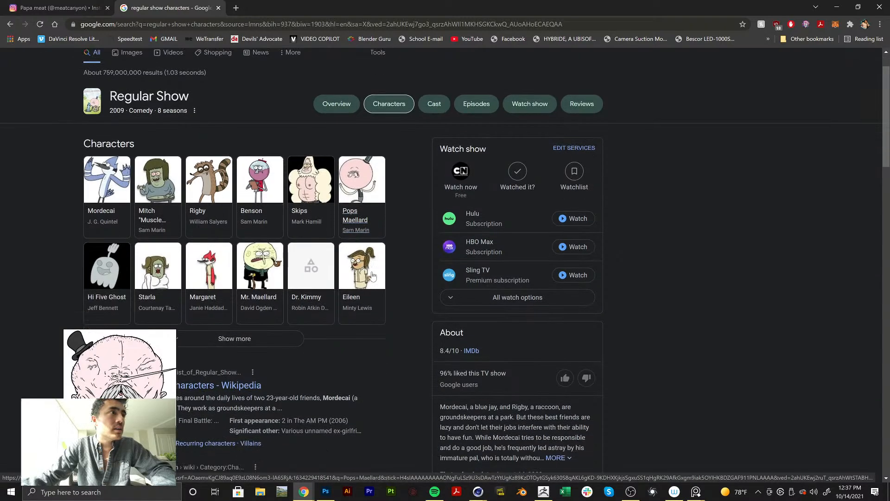
scroll(374, 274, up, 1)
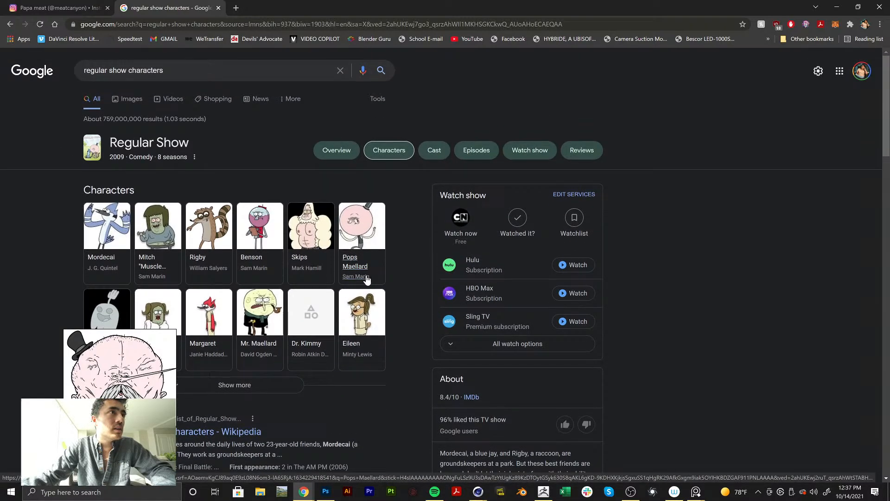
click(366, 278)
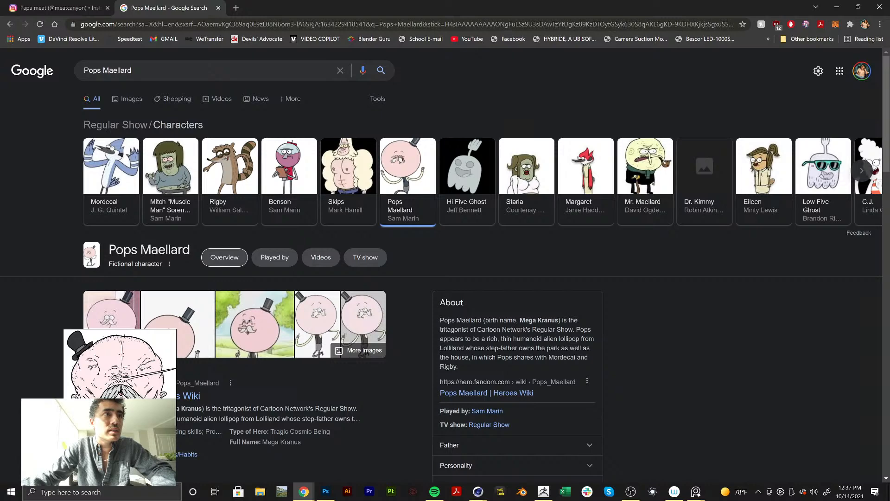
drag(482, 320, 440, 320)
key(ctrl+c)
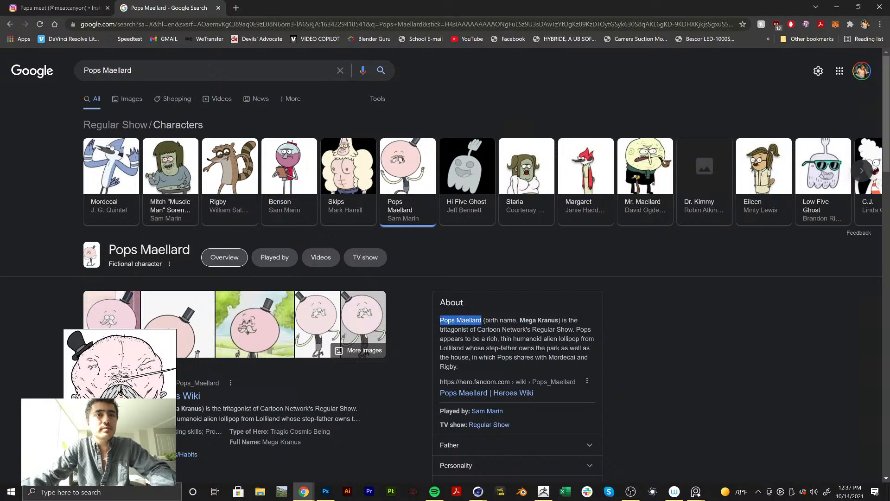
Switch to Photoshop and replace the "Pops" title text with the copied name "Pops Maellard"
key(alt+Tab)
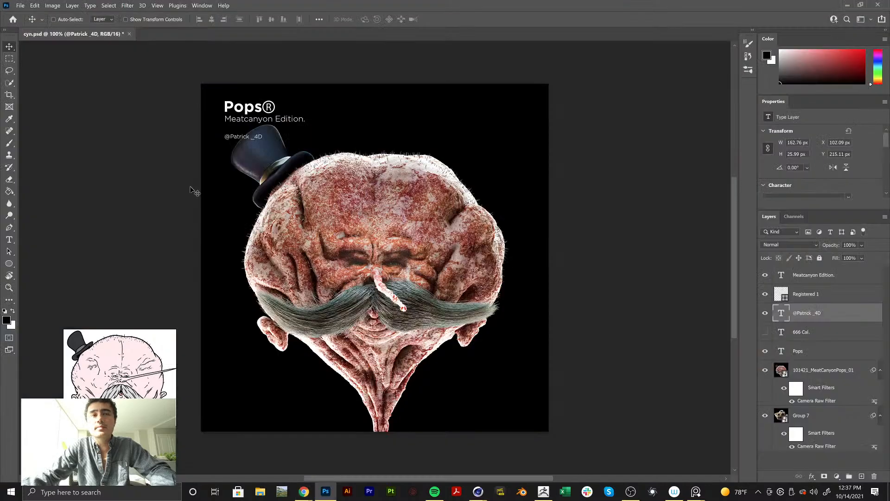
double_click(248, 107)
key(ctrl+v)
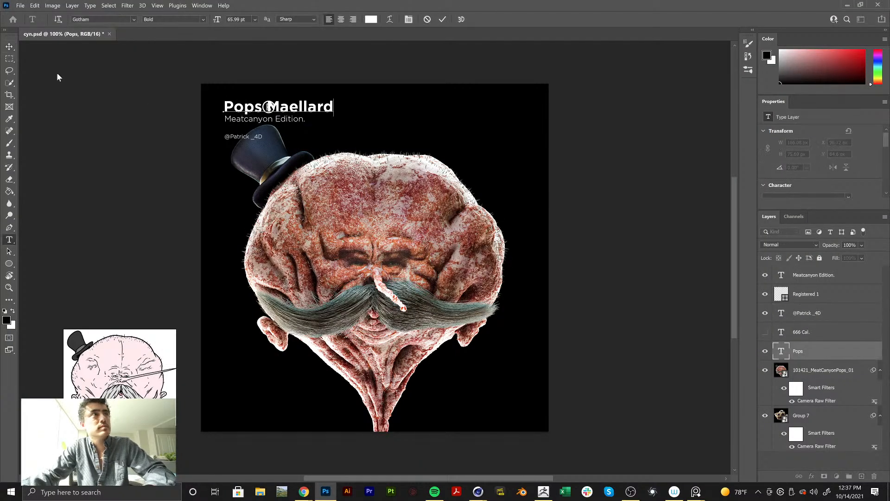
click(9, 47)
Move the registered-trademark symbol to the end of the "Pops Maellard" title, nudging it to about X 575 px
click(815, 296)
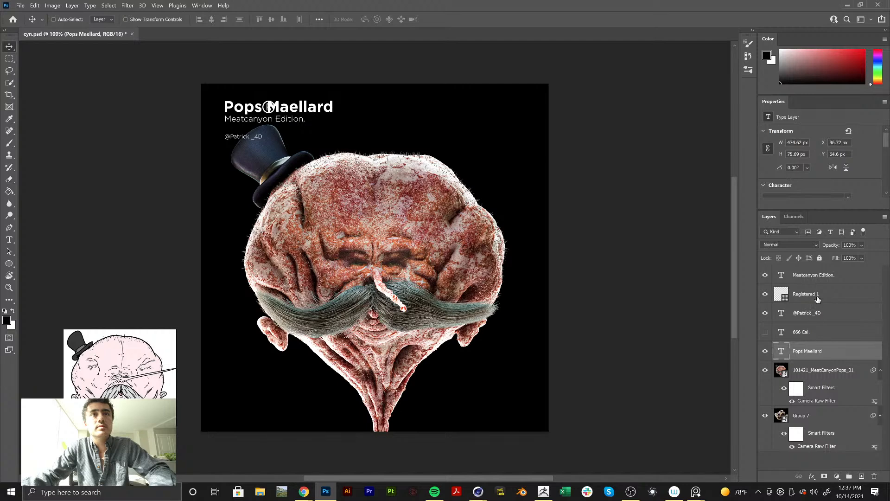
drag(297, 128, 360, 128)
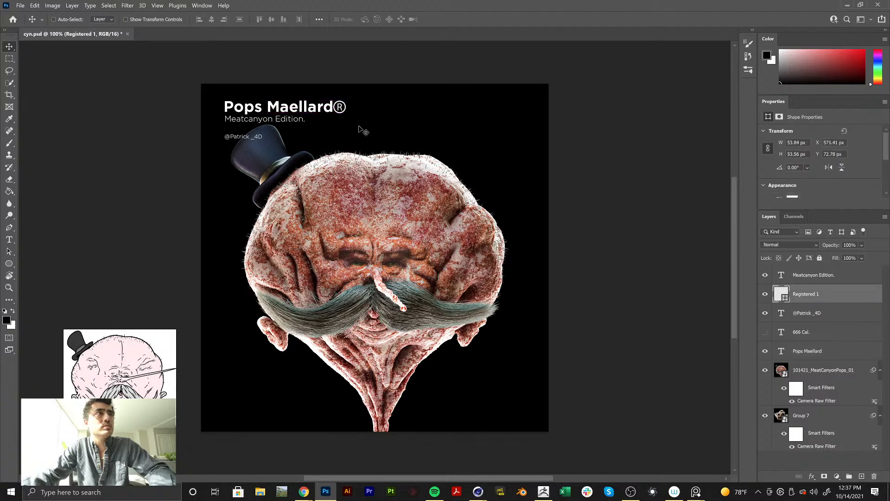
key(Right)
key(Right)
key(Right)
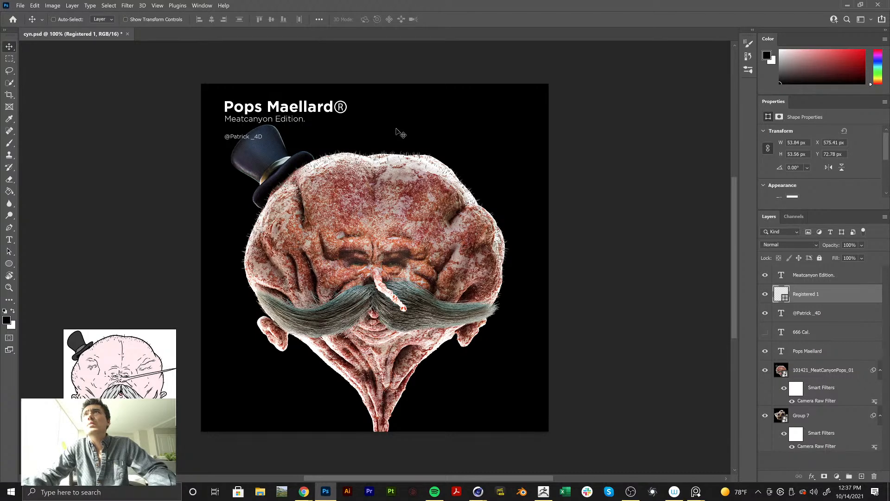
Capitalize the C in the subtitle so that it reads "MeatCanyon Edition."
double_click(249, 121)
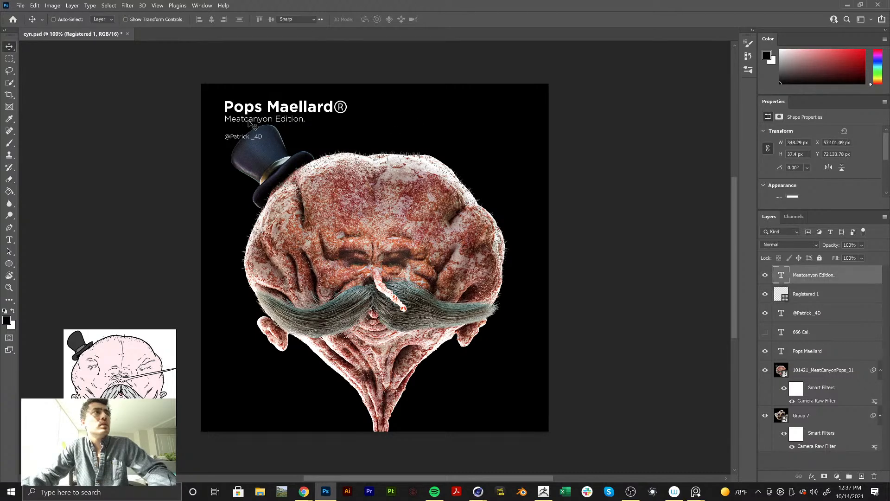
key(Delete)
text(C)
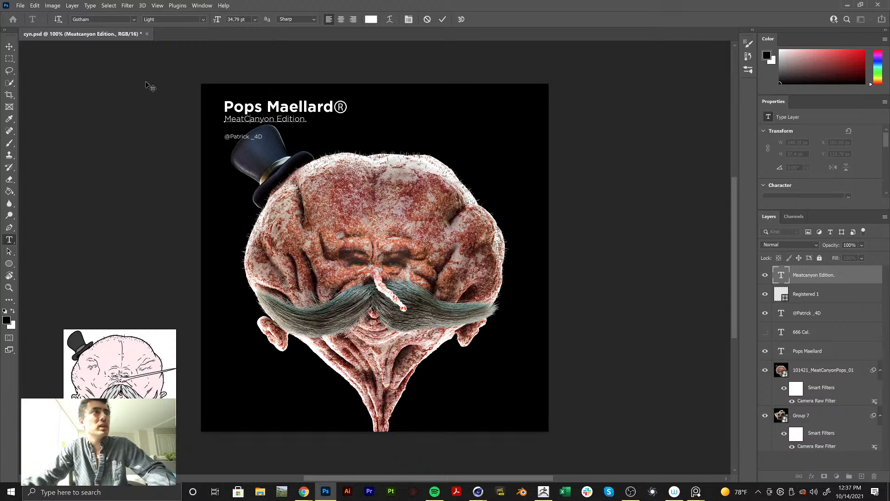
click(9, 47)
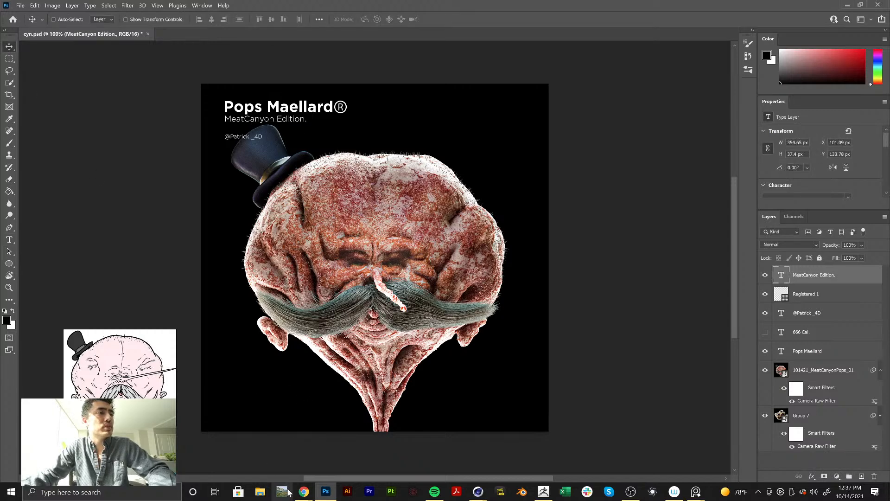
Switch to Chrome and search Google for "meatcanyon" to check how the name is written
mouse_move(304, 491)
click(341, 470)
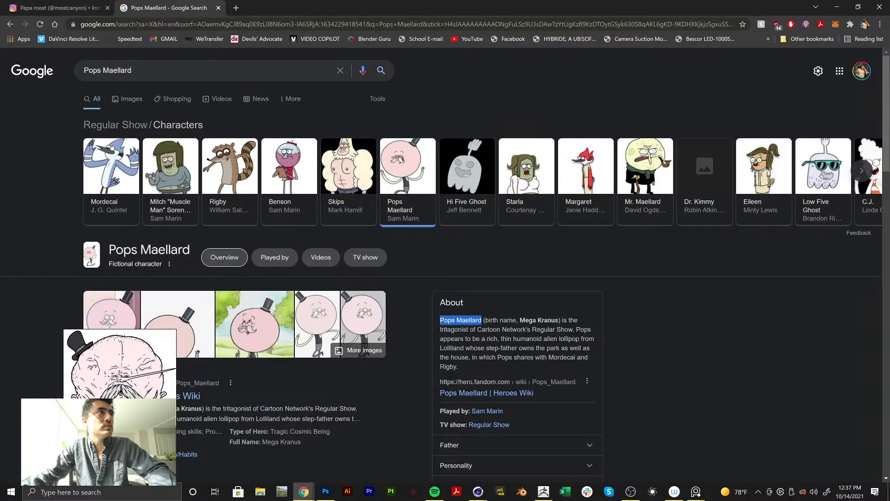
key(slash)
text(meatcan)
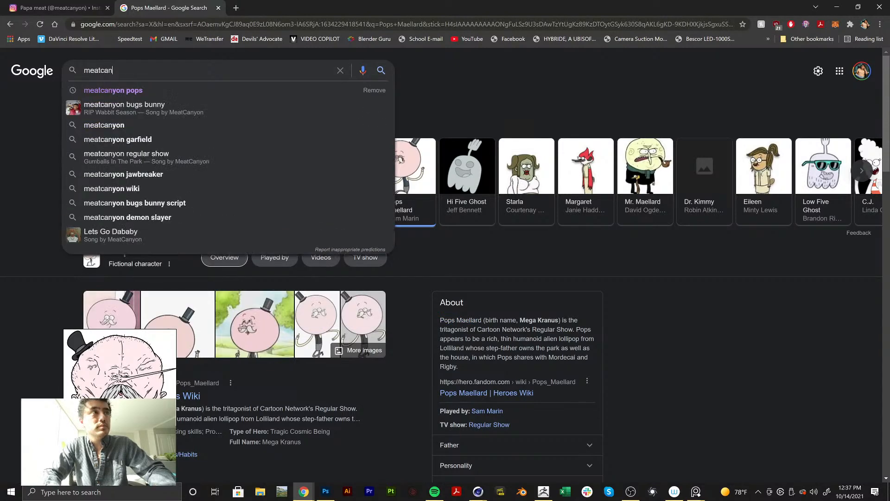
key(Return)
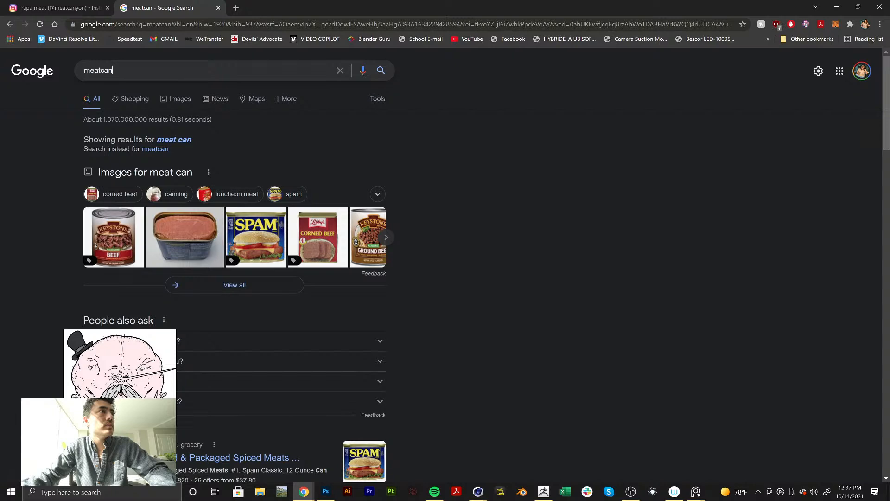
click(170, 80)
text(yon)
key(Return)
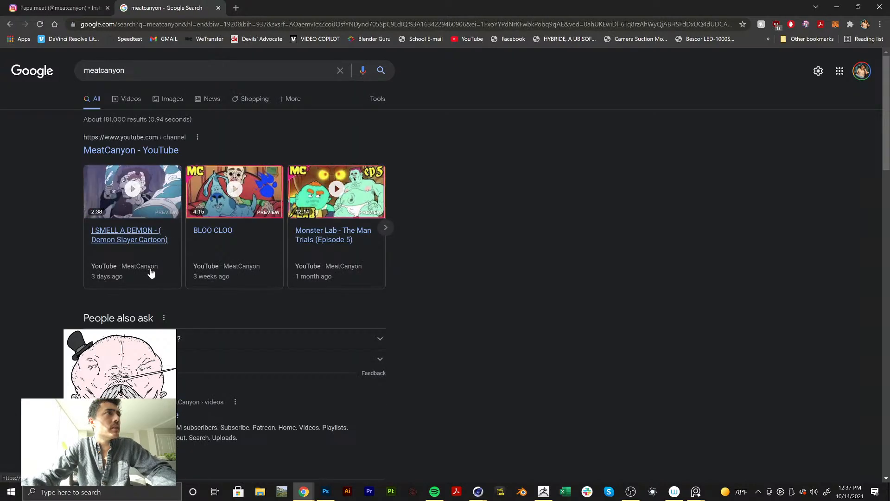
Return to Photoshop and scale the 101421_MeatCanyonPops_01 head layer to 1420 px square, placed at X 40 px, Y 80 px
key(alt+Tab)
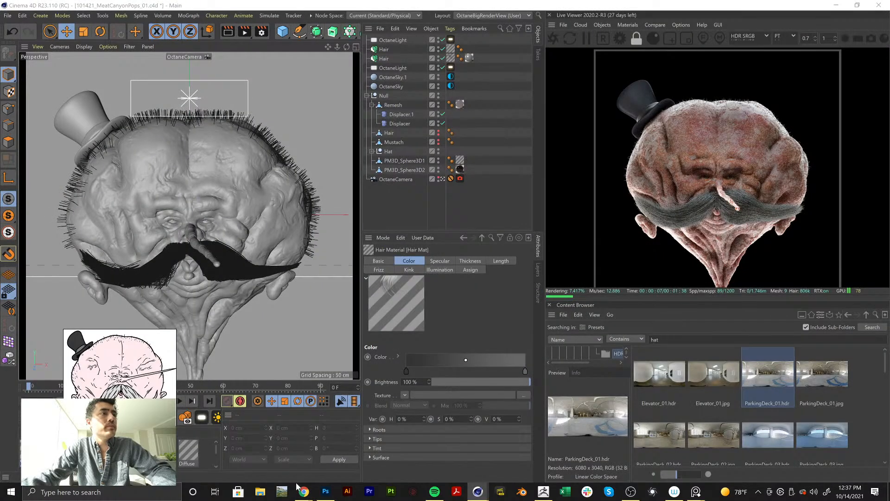
click(326, 491)
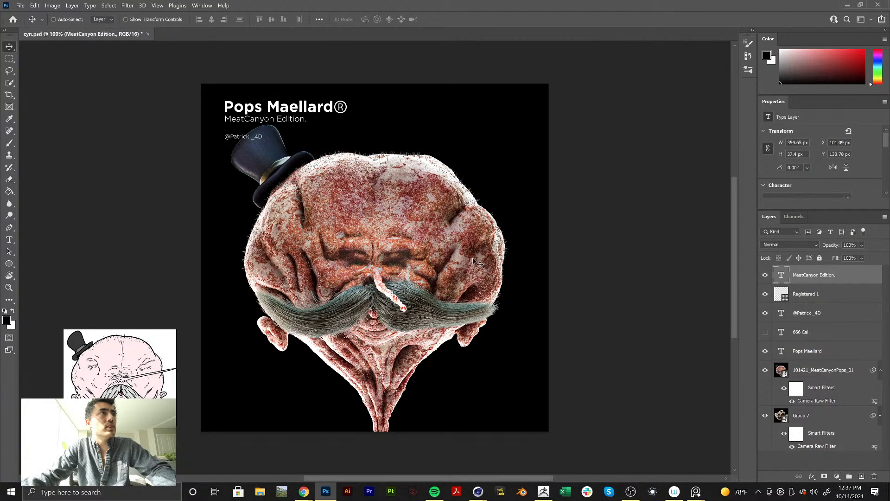
click(820, 370)
key(ctrl+t)
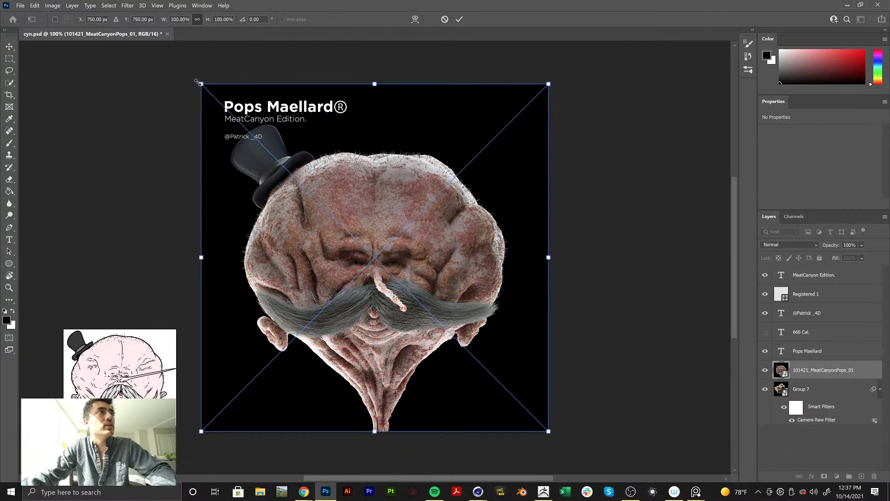
alt+drag(201, 84, 211, 93)
drag(389, 187, 399, 205)
key(Return)
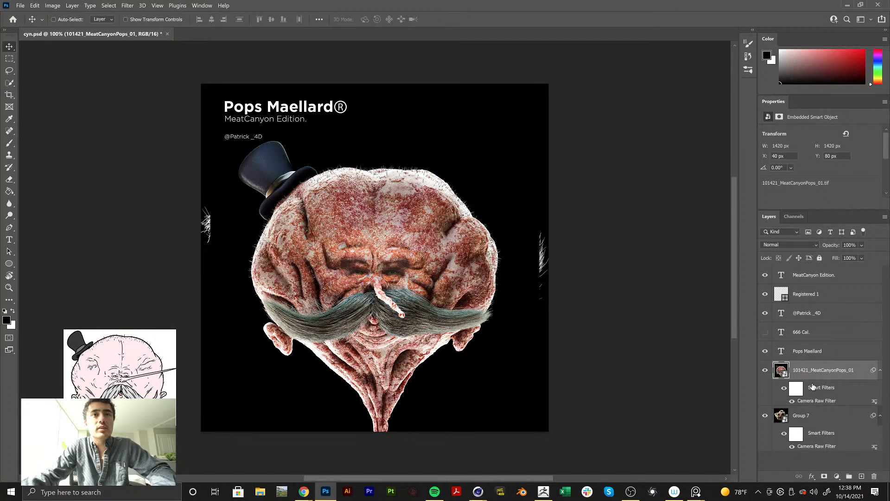
Add a black (000000) solid color fill layer directly above Group 7 to cover the stray hair at the canvas edges
click(819, 415)
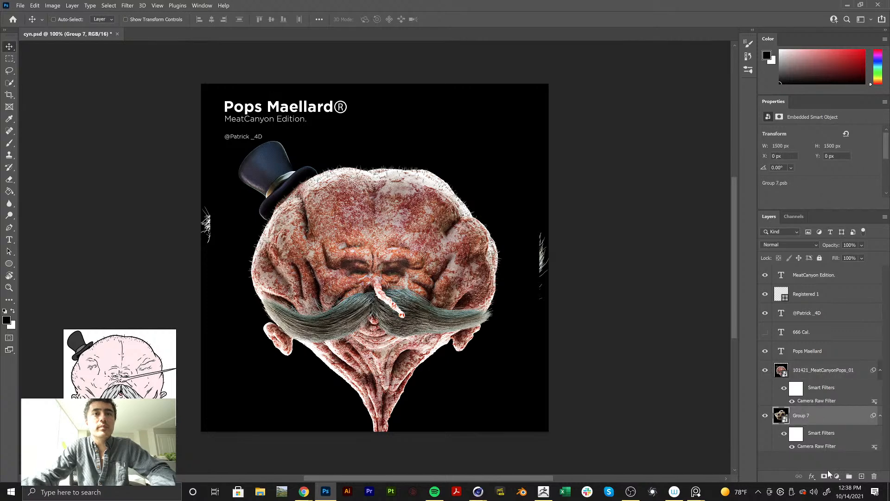
click(837, 476)
click(826, 318)
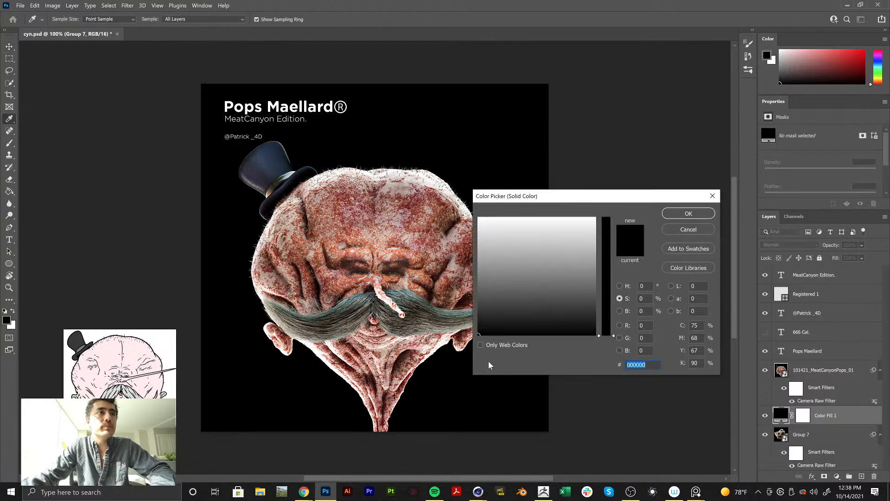
click(705, 214)
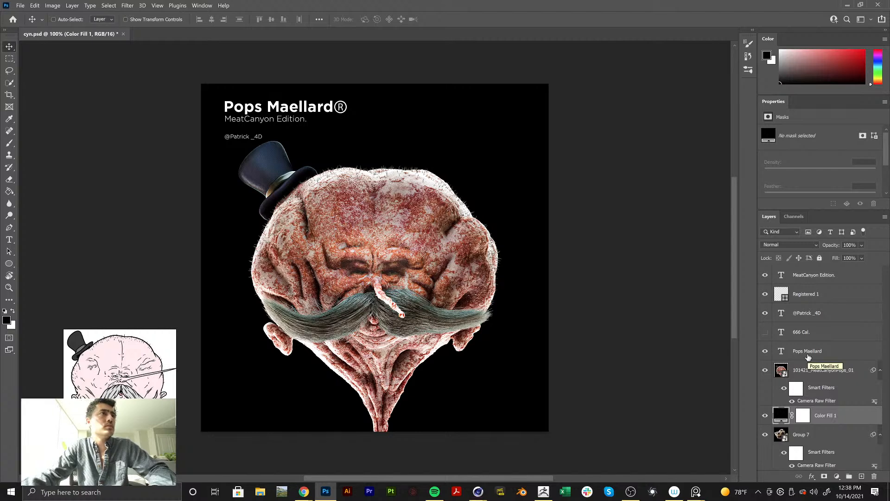
Compare the poster with its earlier layout by stepping back through the black fill and head resize and restoring both
key(ctrl)
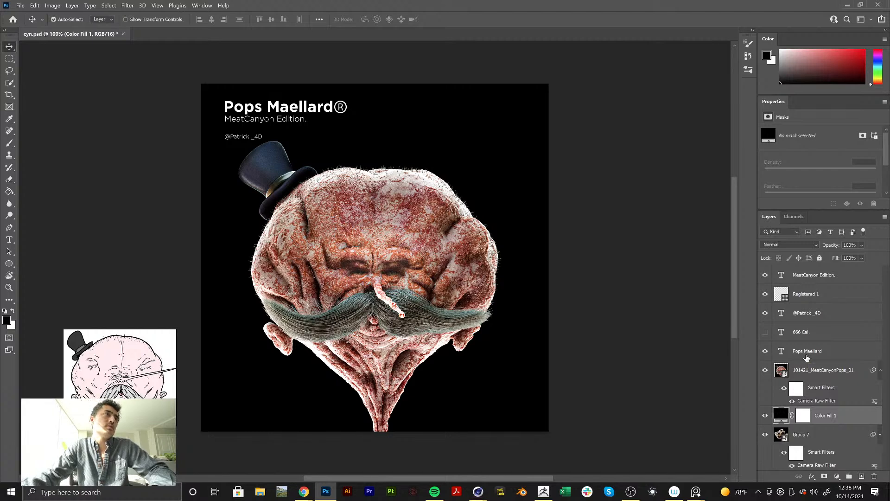
key(Delete)
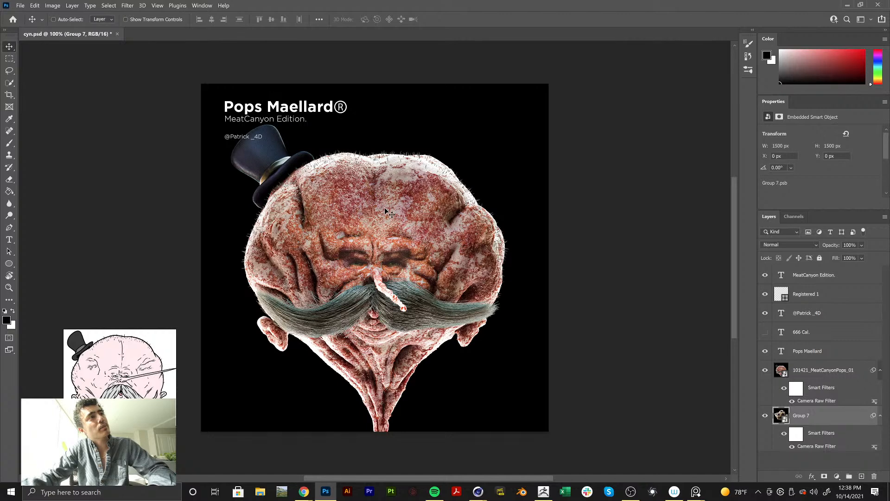
key(ctrl)
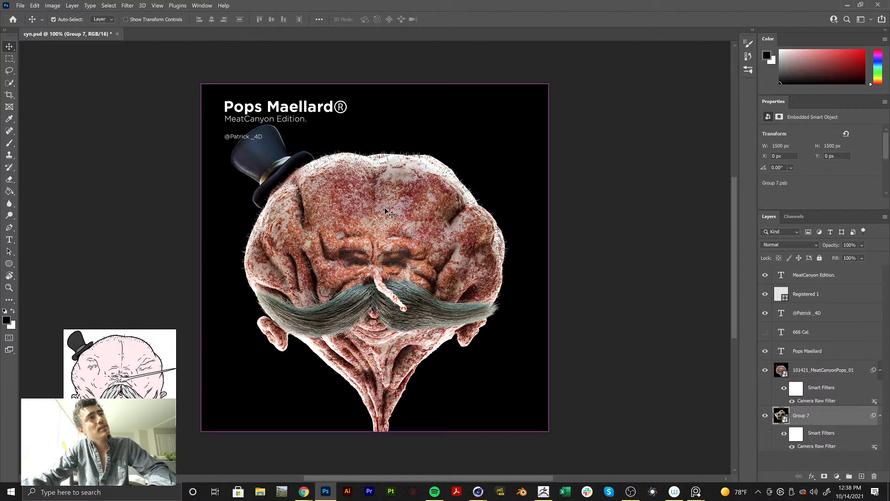
key(ctrl+z)
key(ctrl+z)
key(ctrl+z)
key(ctrl+z)
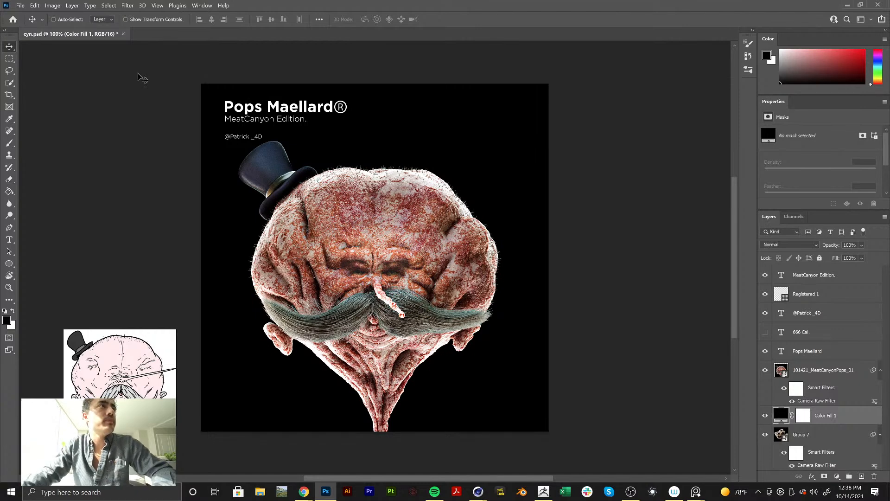
Export the poster through Save for Web as a quality 100 JPEG named PopsMeatcanyon.jpg in the My Drive folder
click(20, 6)
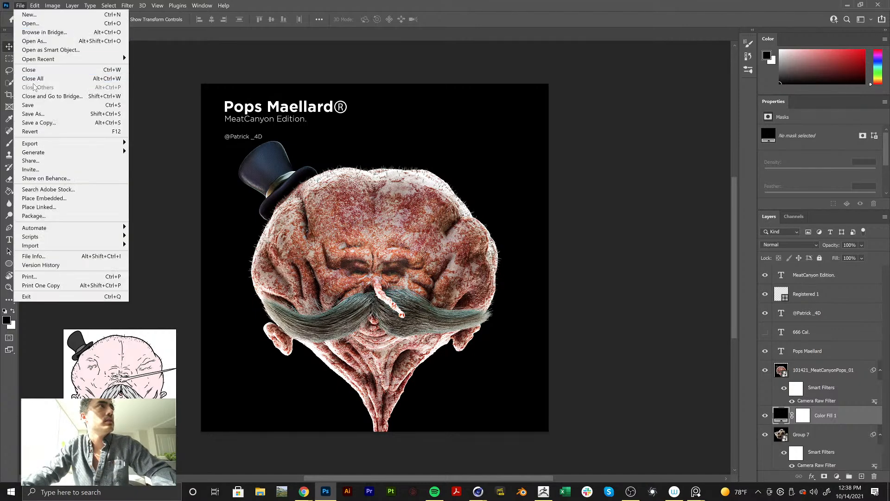
mouse_move(69, 144)
click(167, 175)
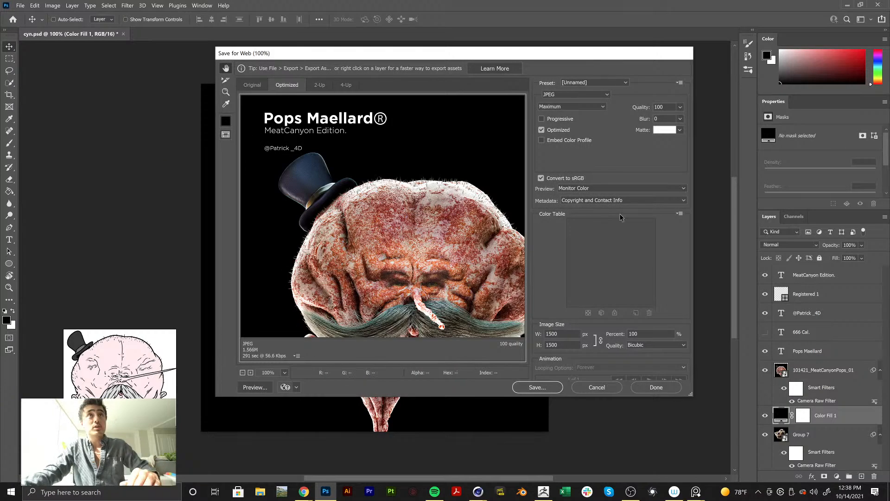
click(539, 388)
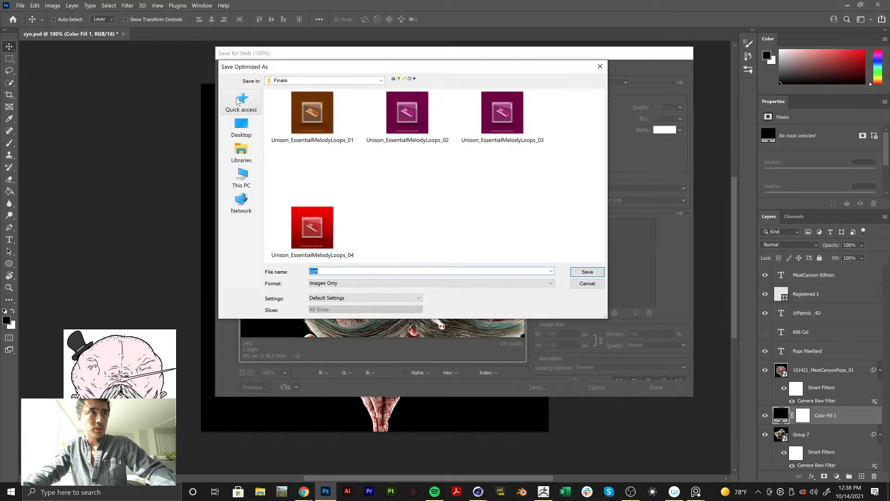
click(238, 102)
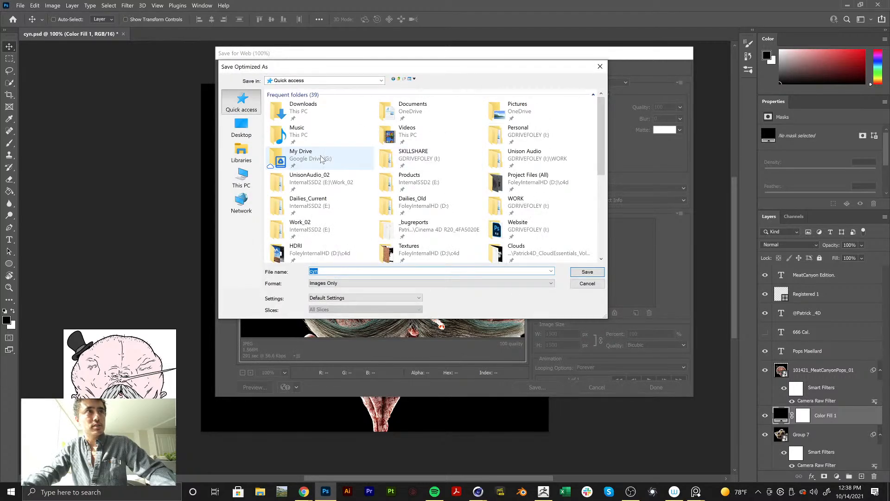
double_click(357, 155)
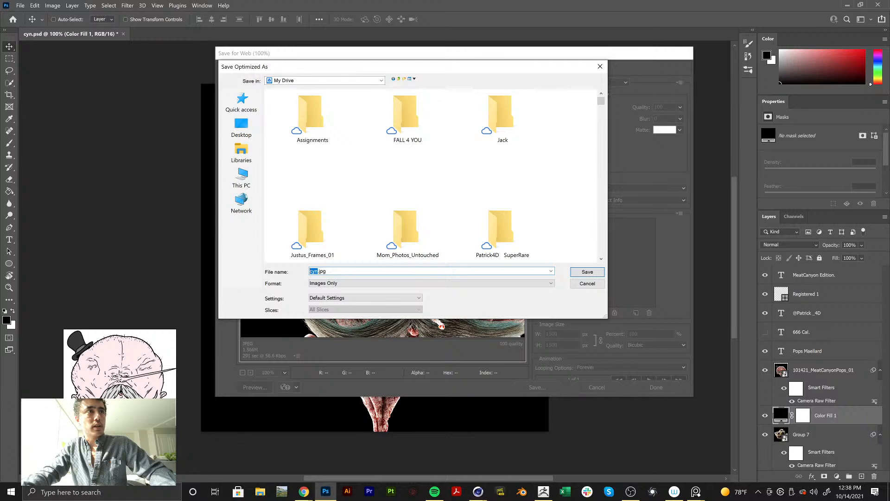
text(Pop)
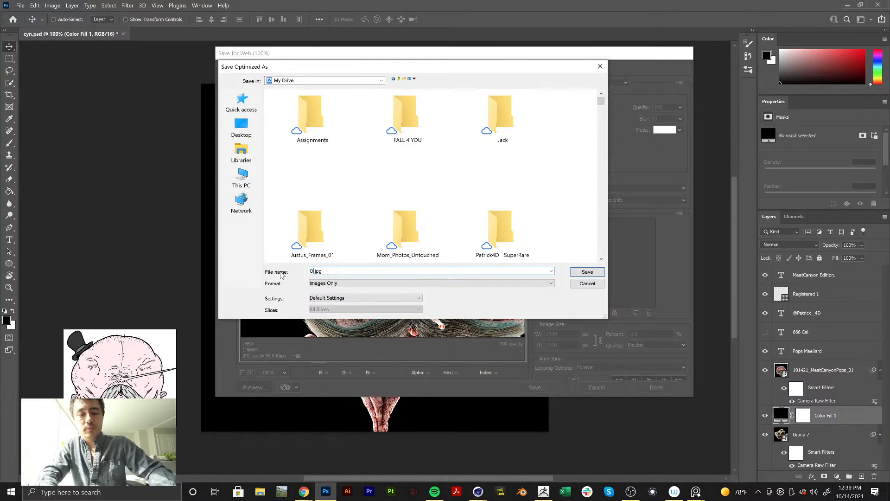
text(sMeatcanyon)
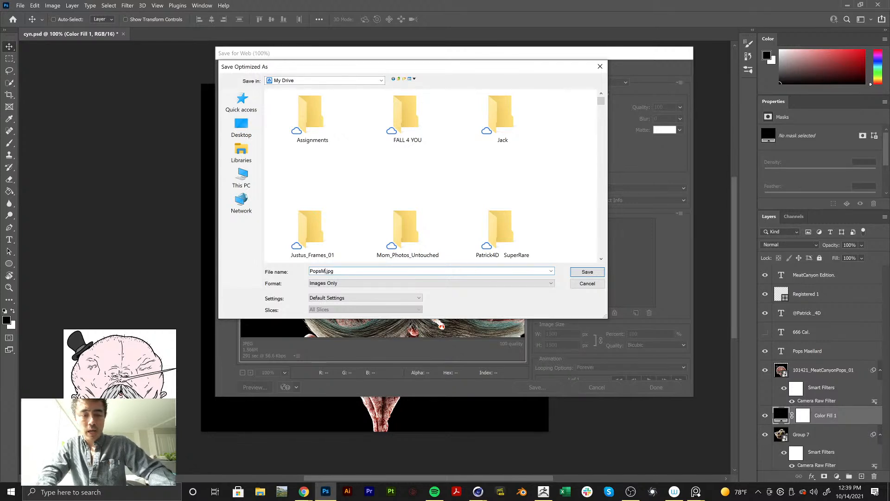
key(Return)
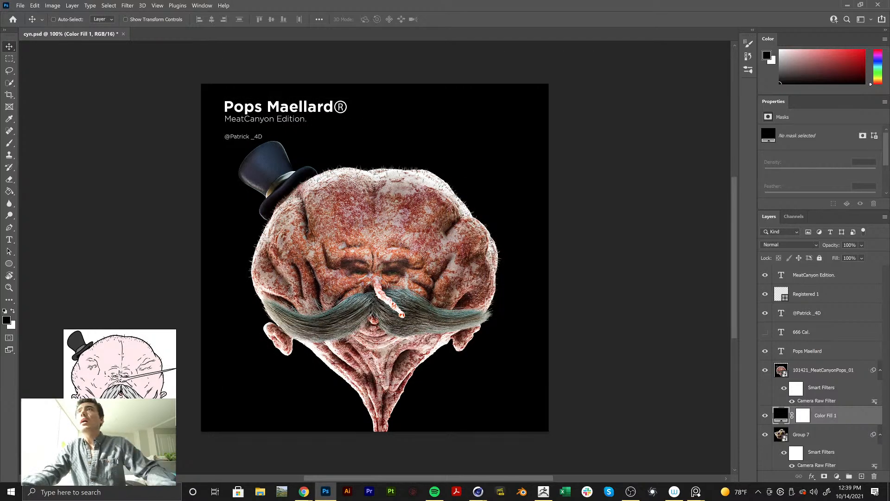
Switch to Cinema 4D, then save and close the 101421_MeatCanyonPops_01.c4d project
key(alt+Tab)
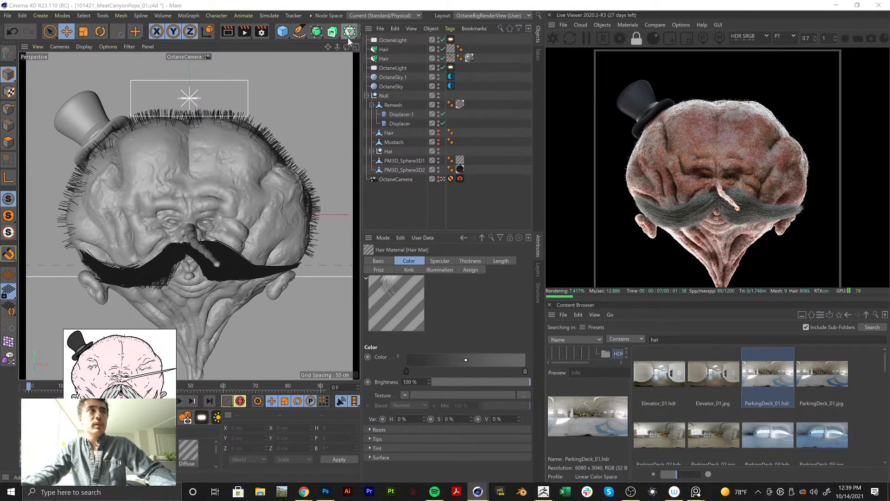
key(ctrl+s)
click(11, 16)
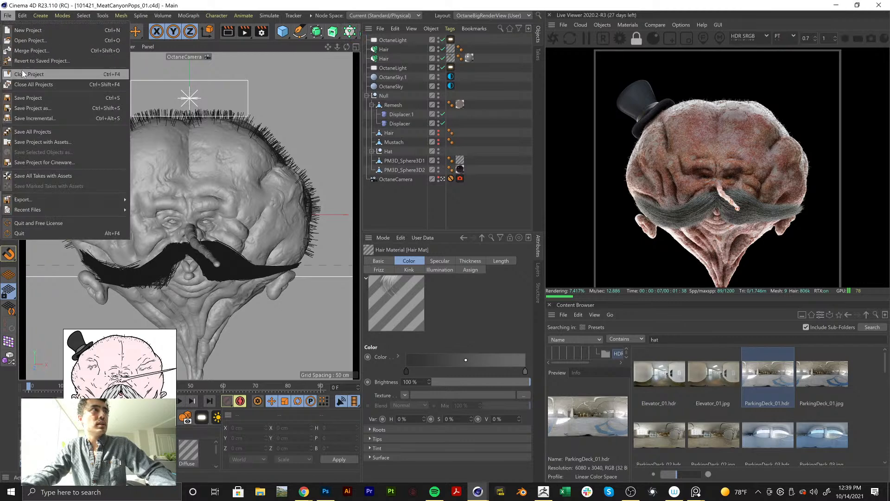
click(21, 72)
Change the interface layout to Octane_Model (User) and open the render settings of the empty project
click(523, 15)
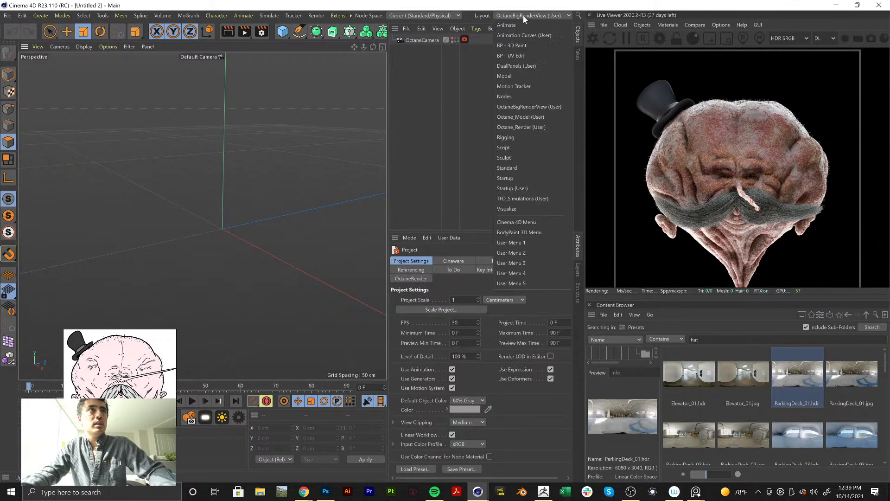
click(530, 119)
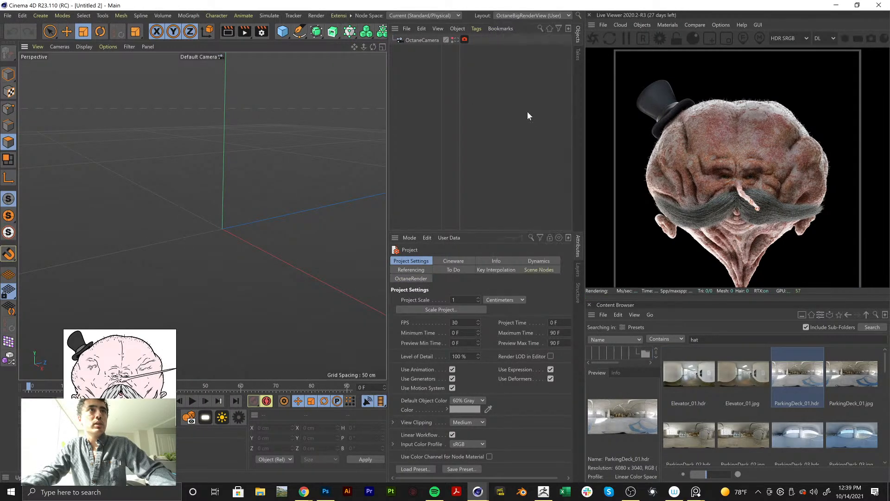
click(266, 31)
click(329, 49)
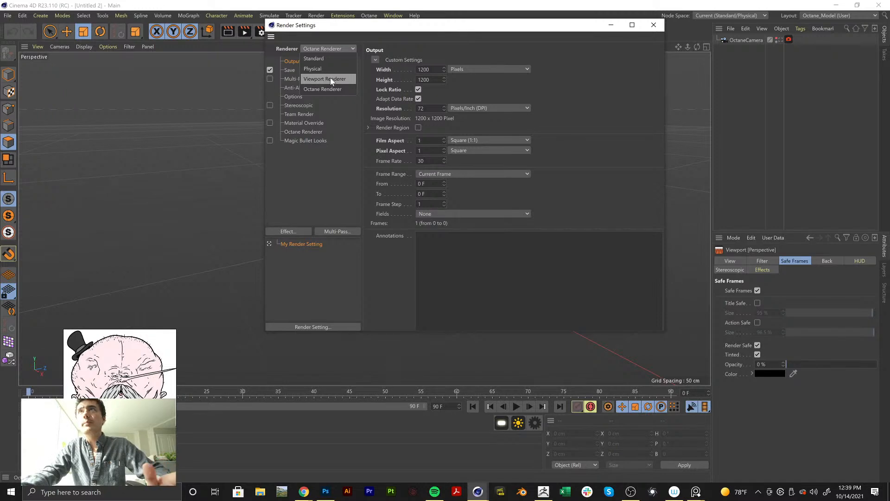
click(335, 199)
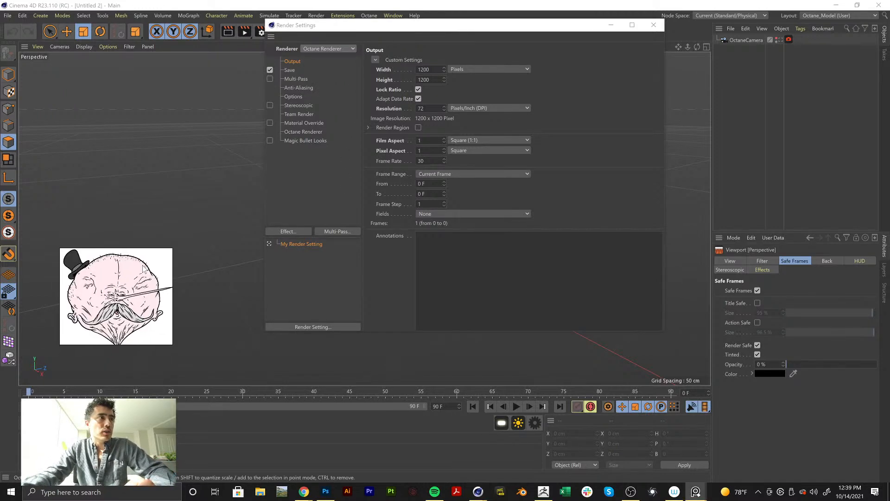
click(250, 59)
click(84, 46)
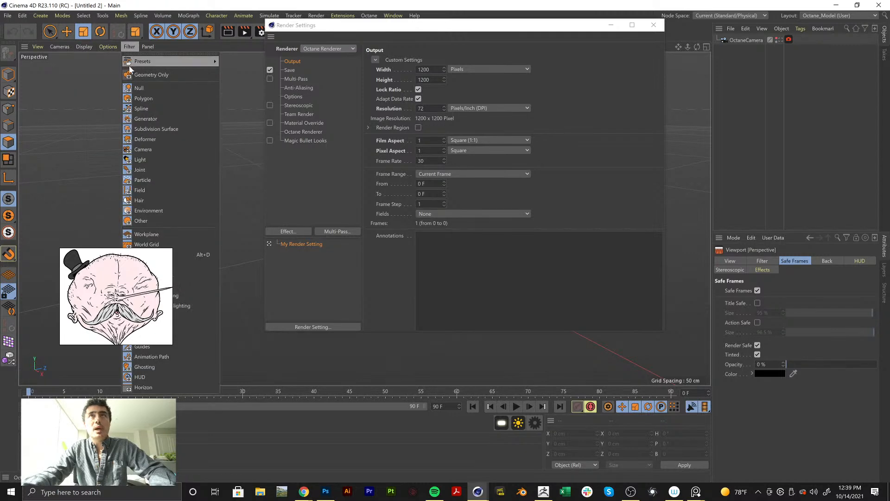
click(243, 195)
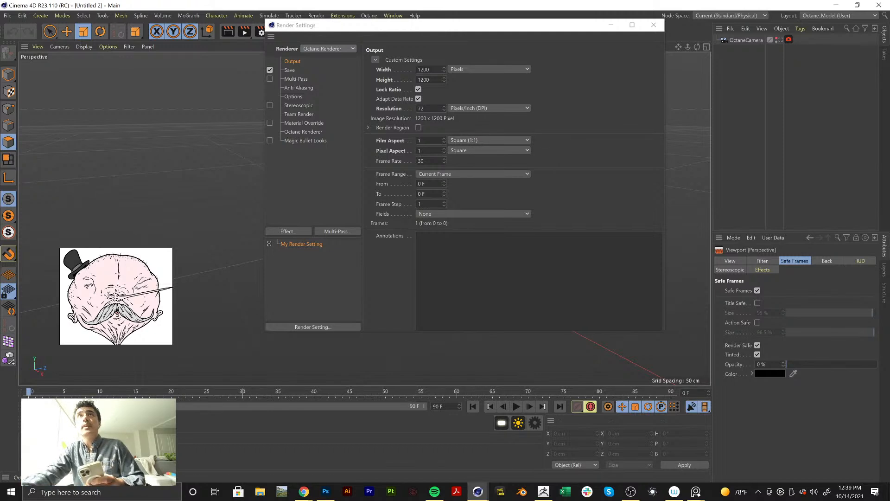
Switch to the Chrome window showing the Google search for meatcanyon
mouse_move(304, 492)
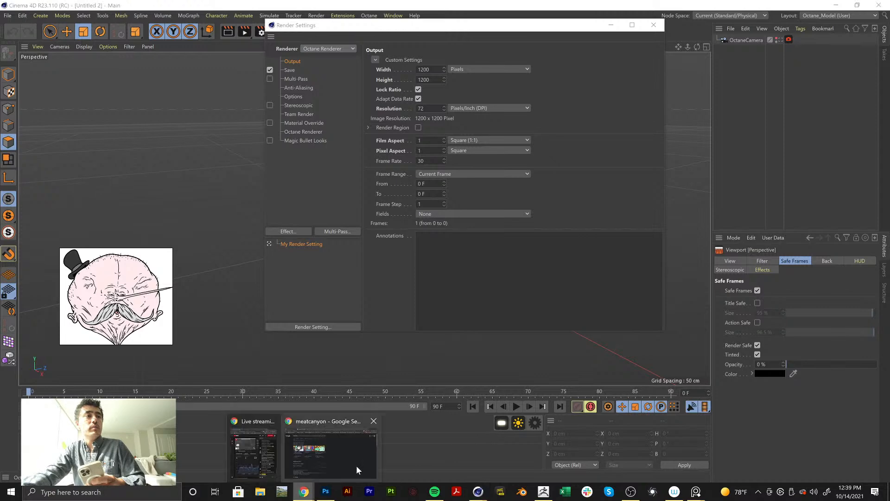
click(356, 466)
click(303, 492)
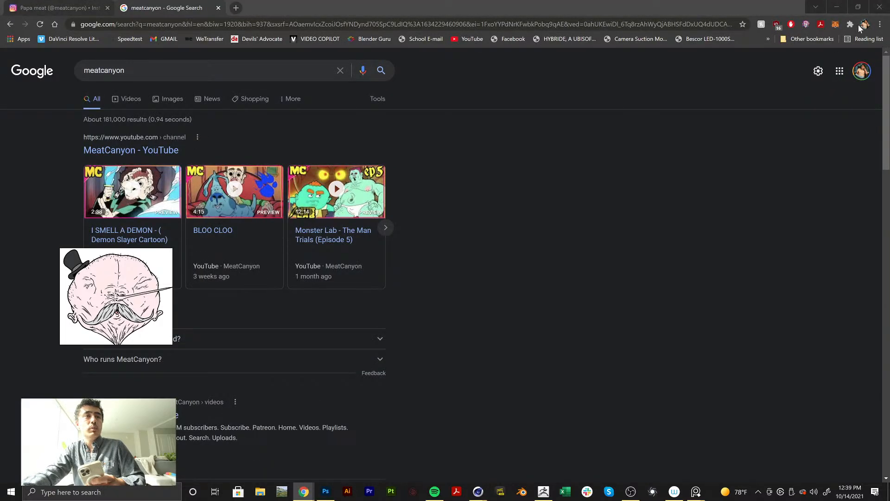